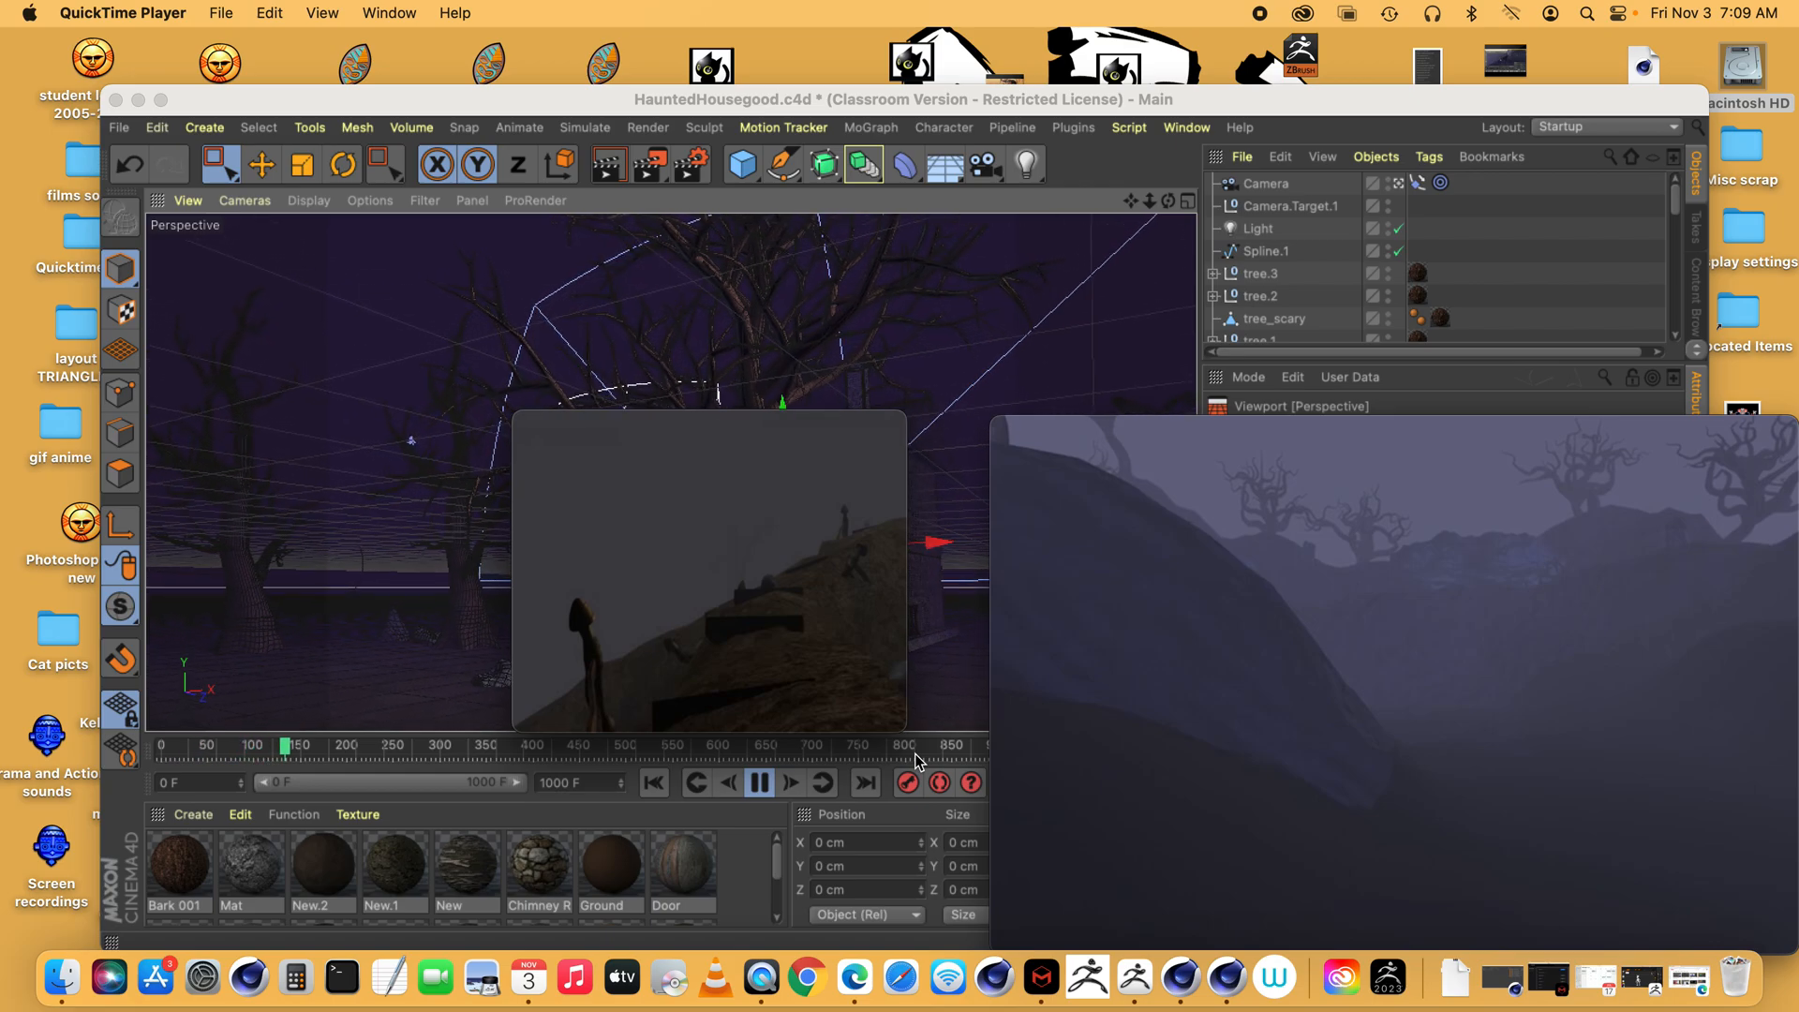
- Play and scrub through the two sample haunted house movies to review their camera animations
mouse_move(709, 714)
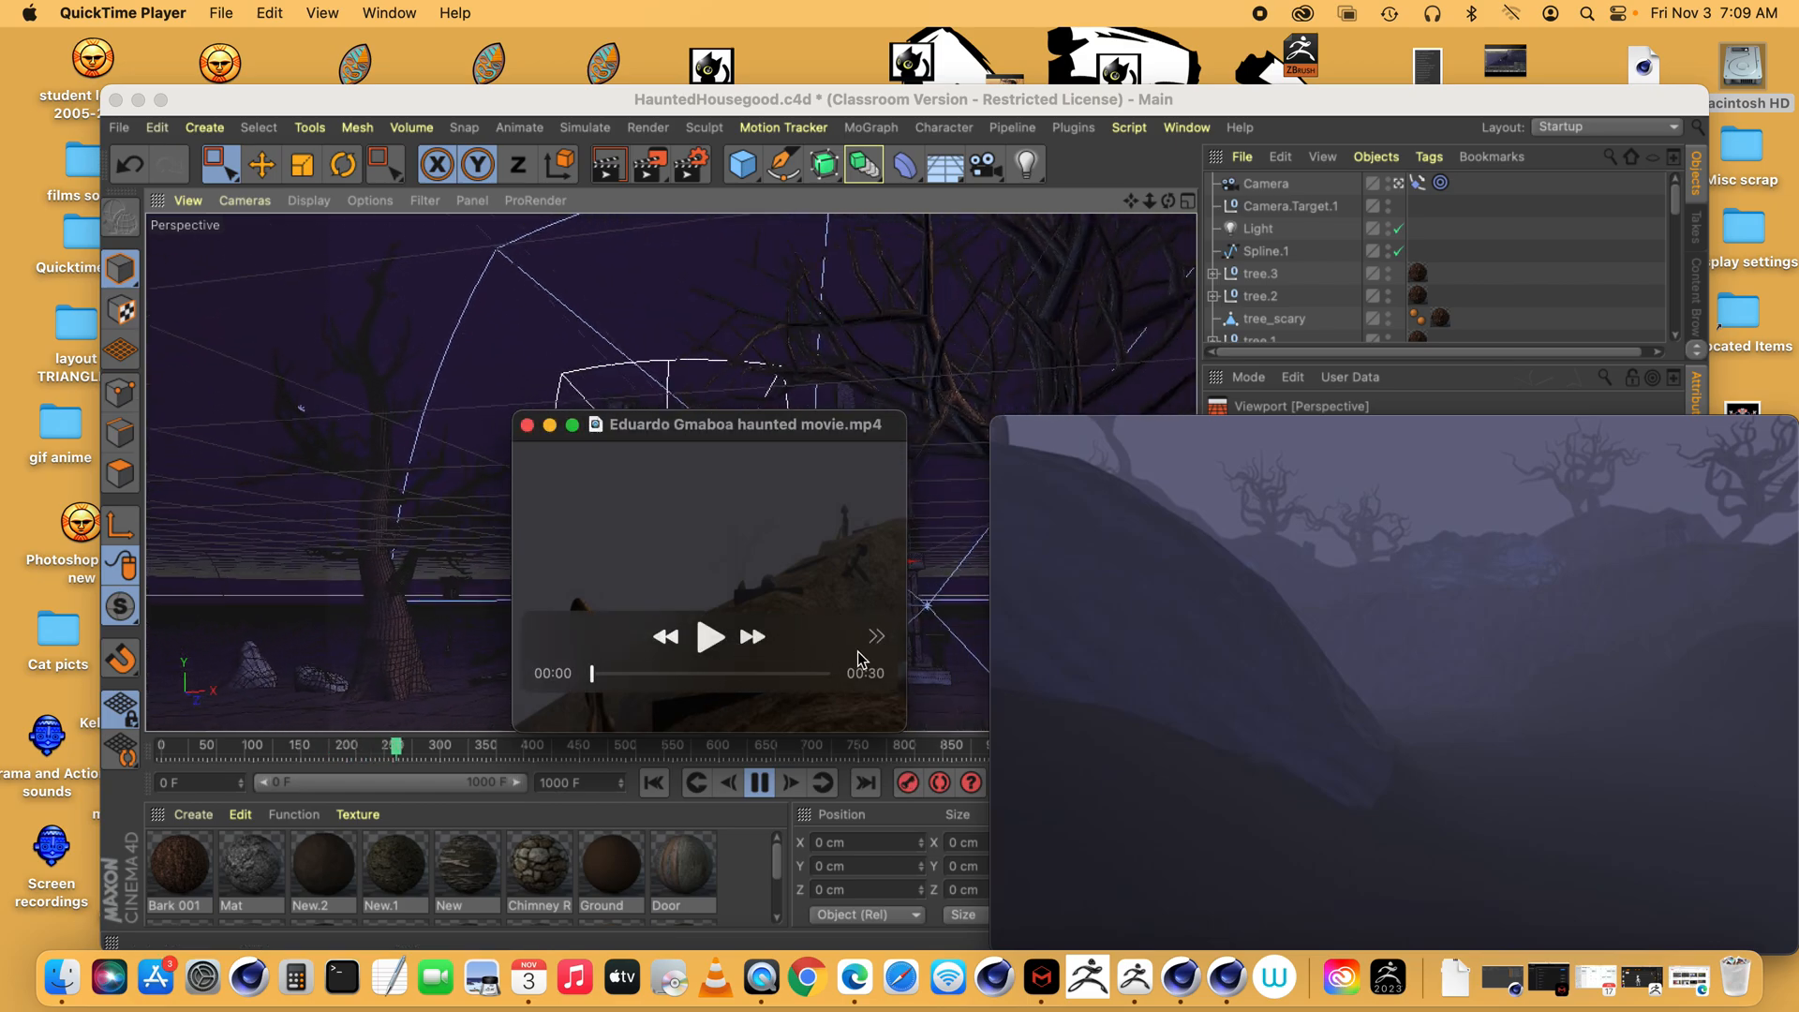
click(701, 641)
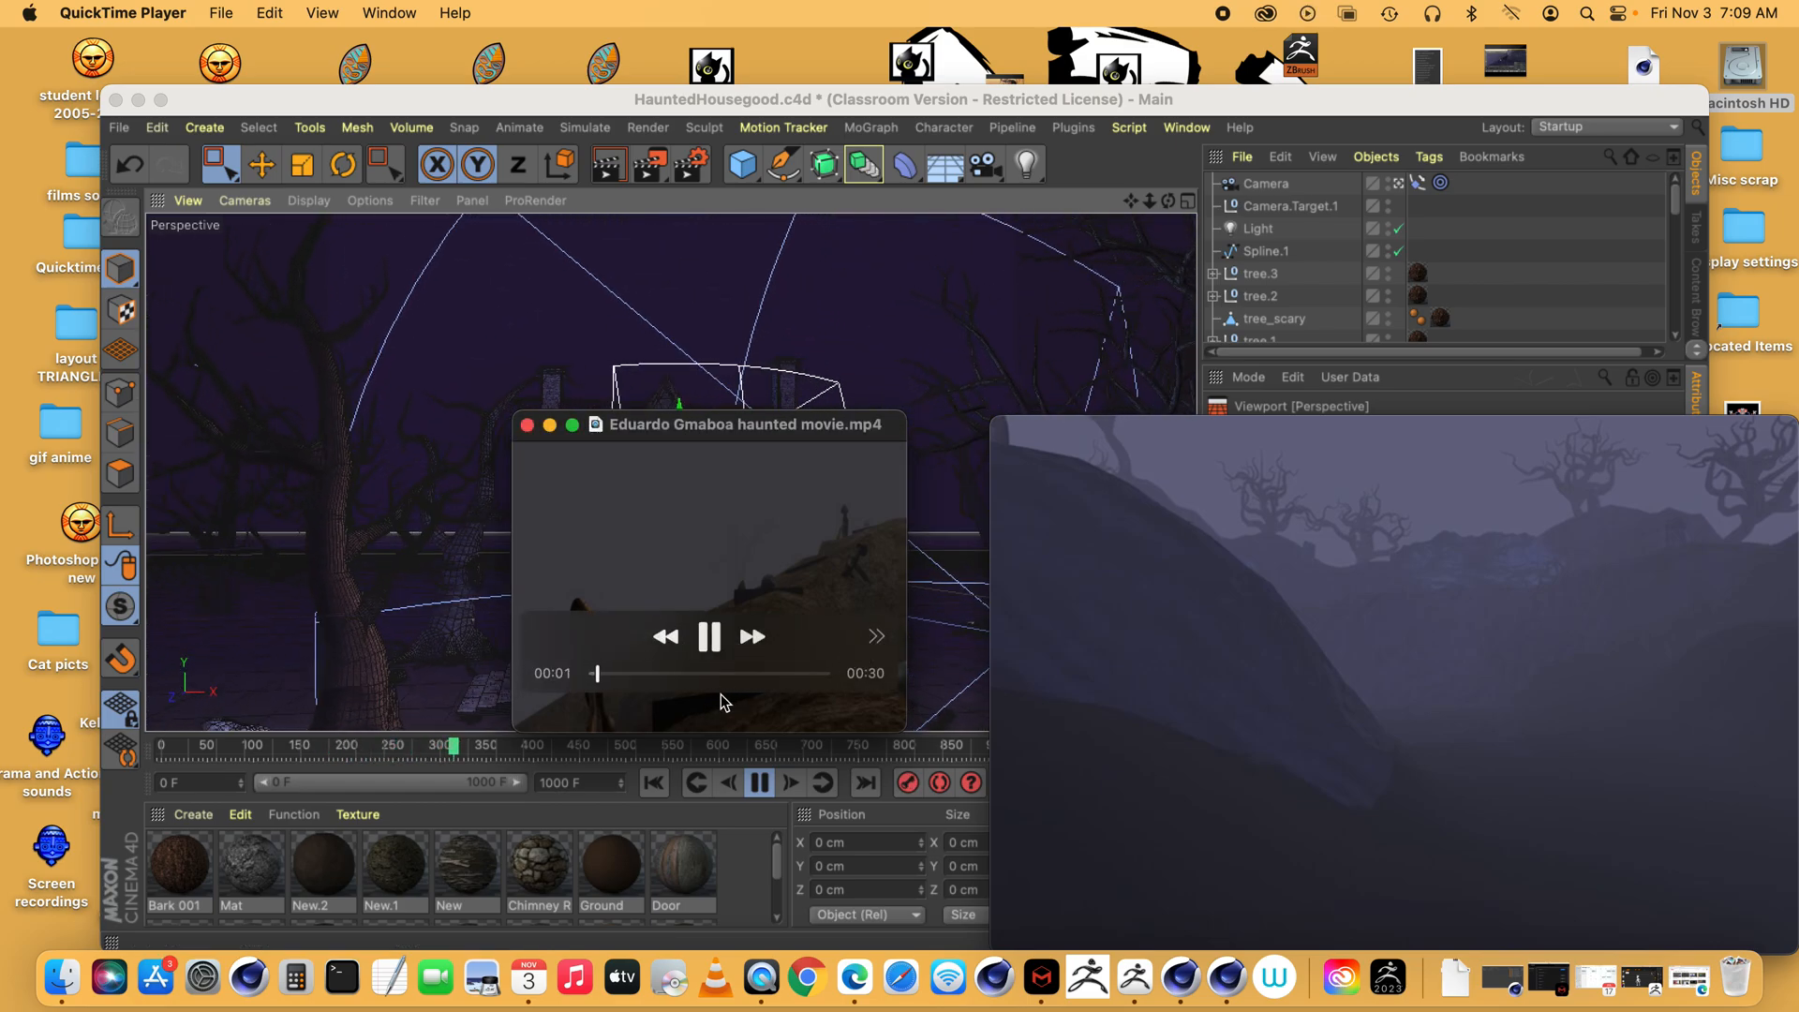
drag(621, 676, 714, 674)
mouse_move(1200, 800)
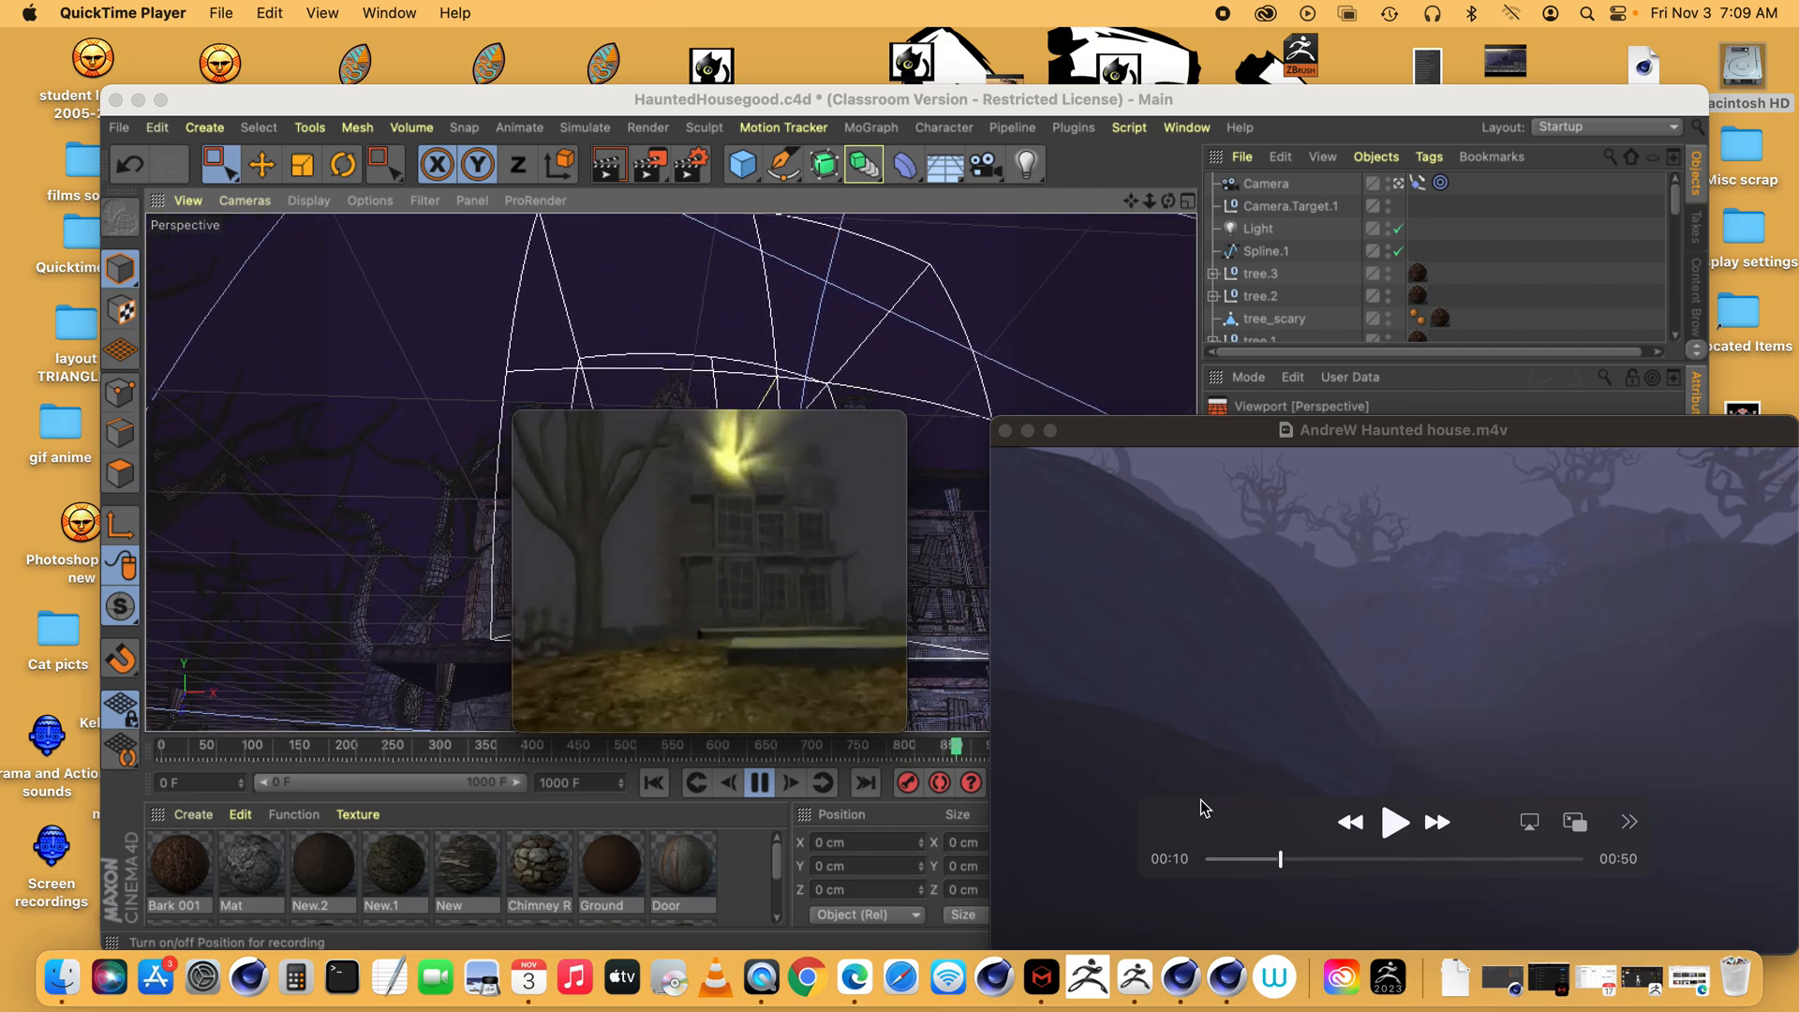
mouse_move(682, 682)
mouse_move(1469, 643)
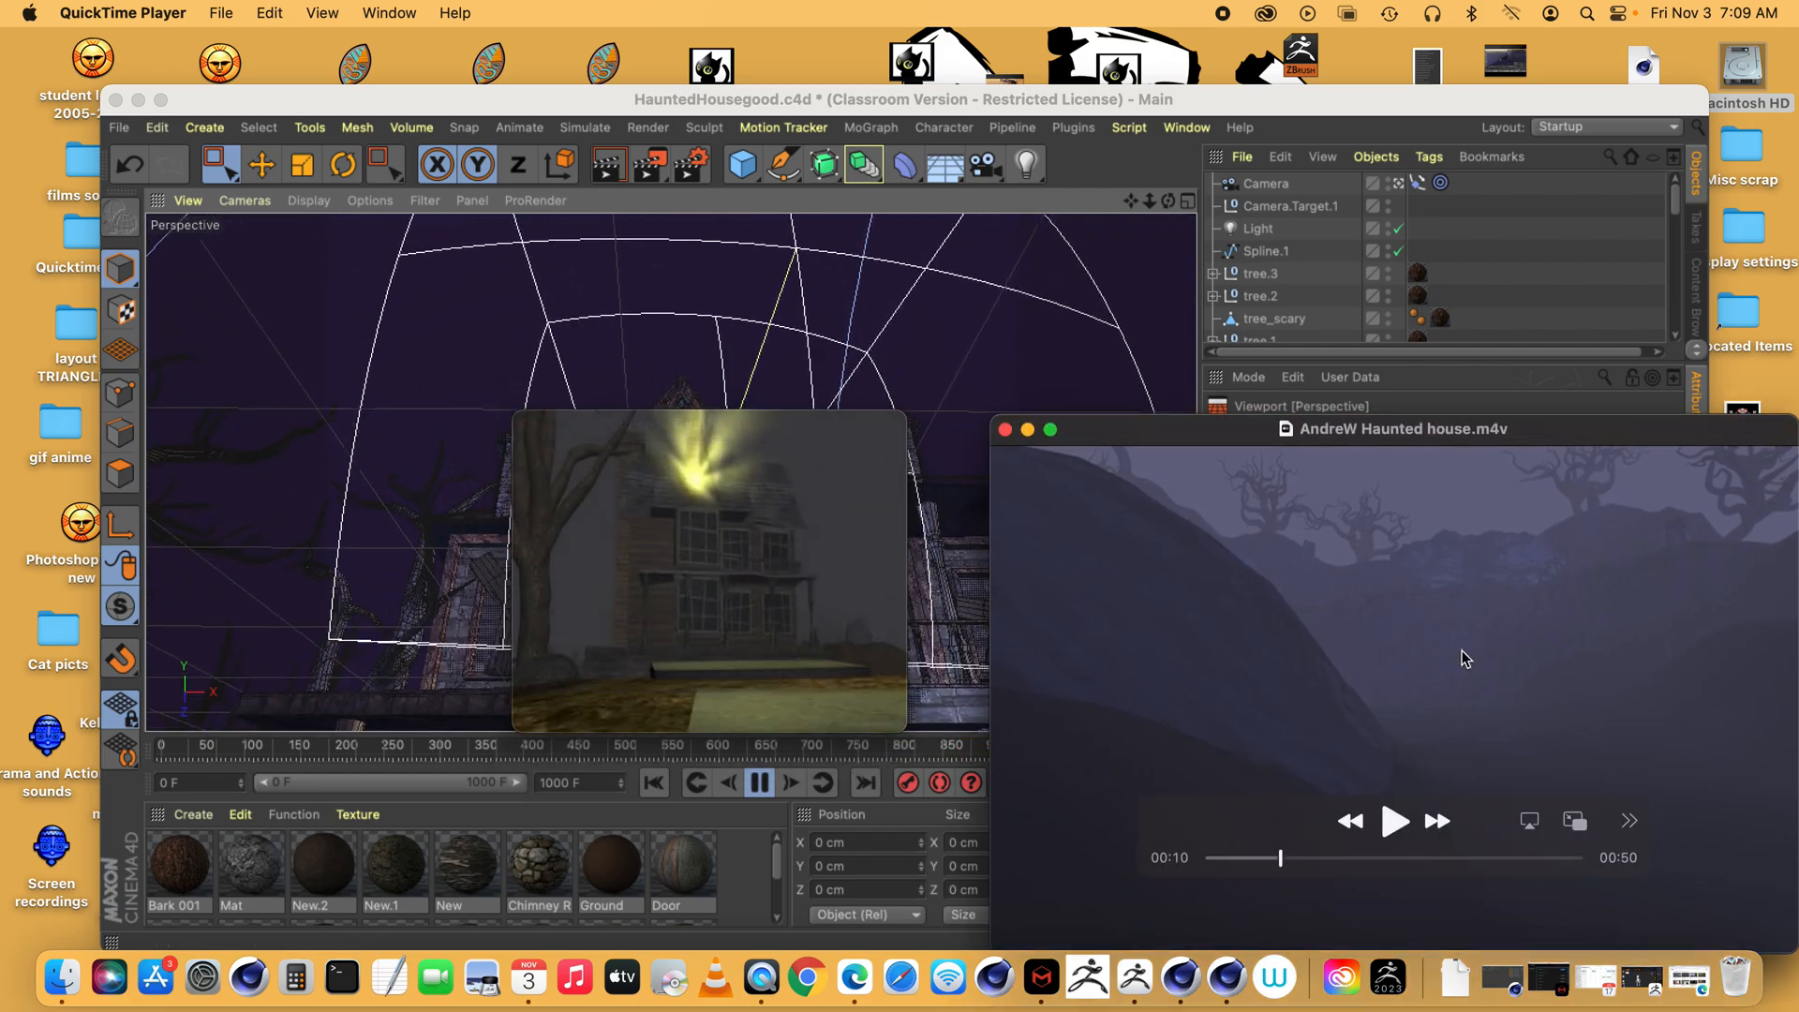
drag(1281, 857, 1207, 858)
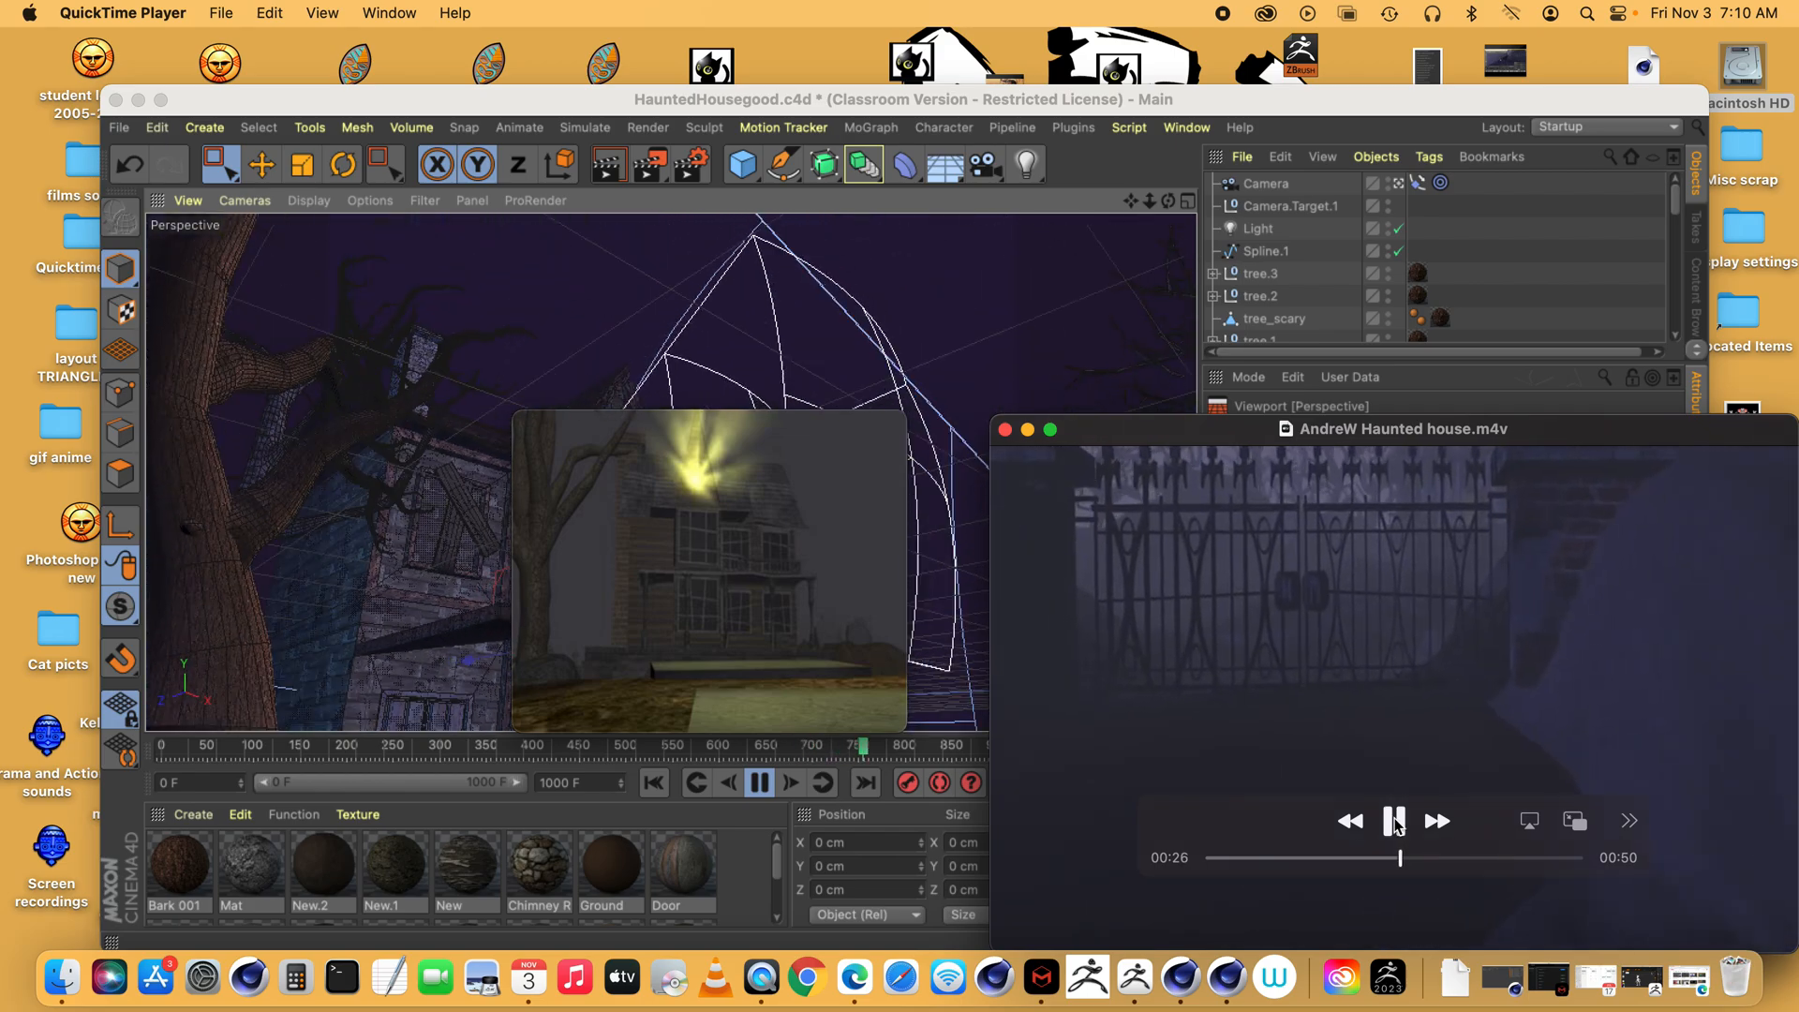
- Minimize both sample movie windows and stop the animation playback in the HauntedHousegood.c4d scene
click(1027, 429)
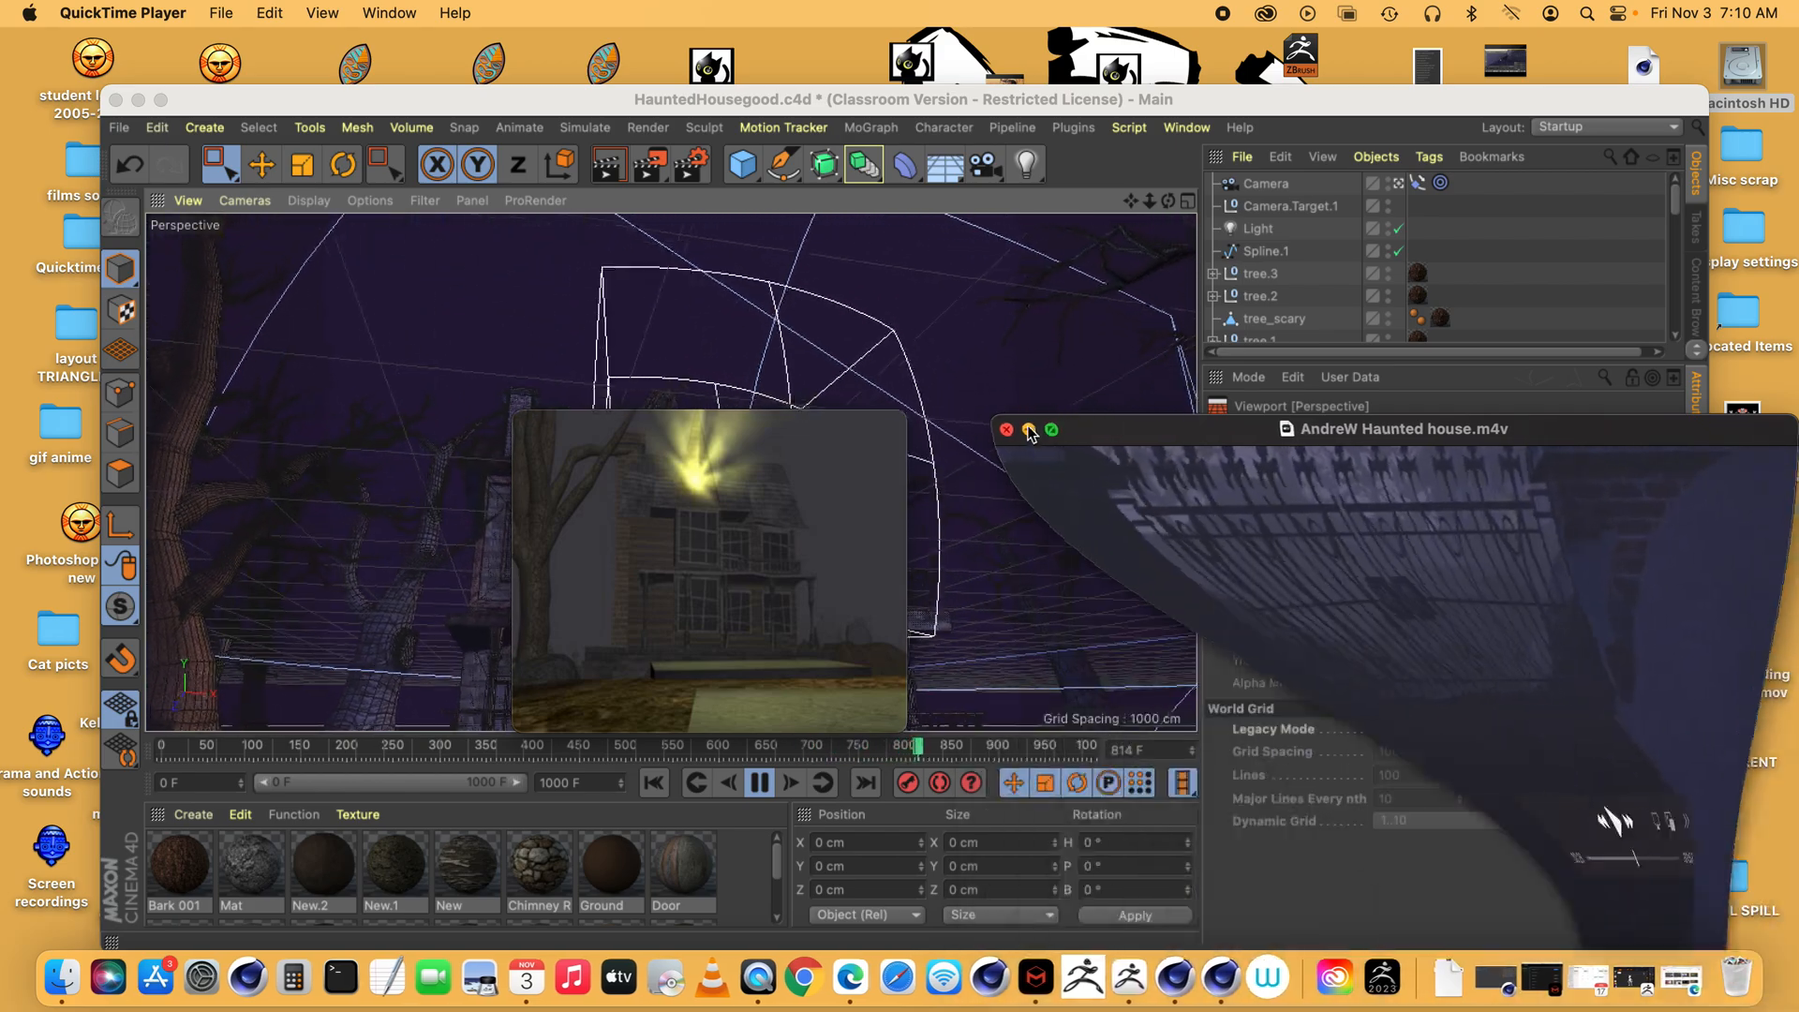
click(550, 424)
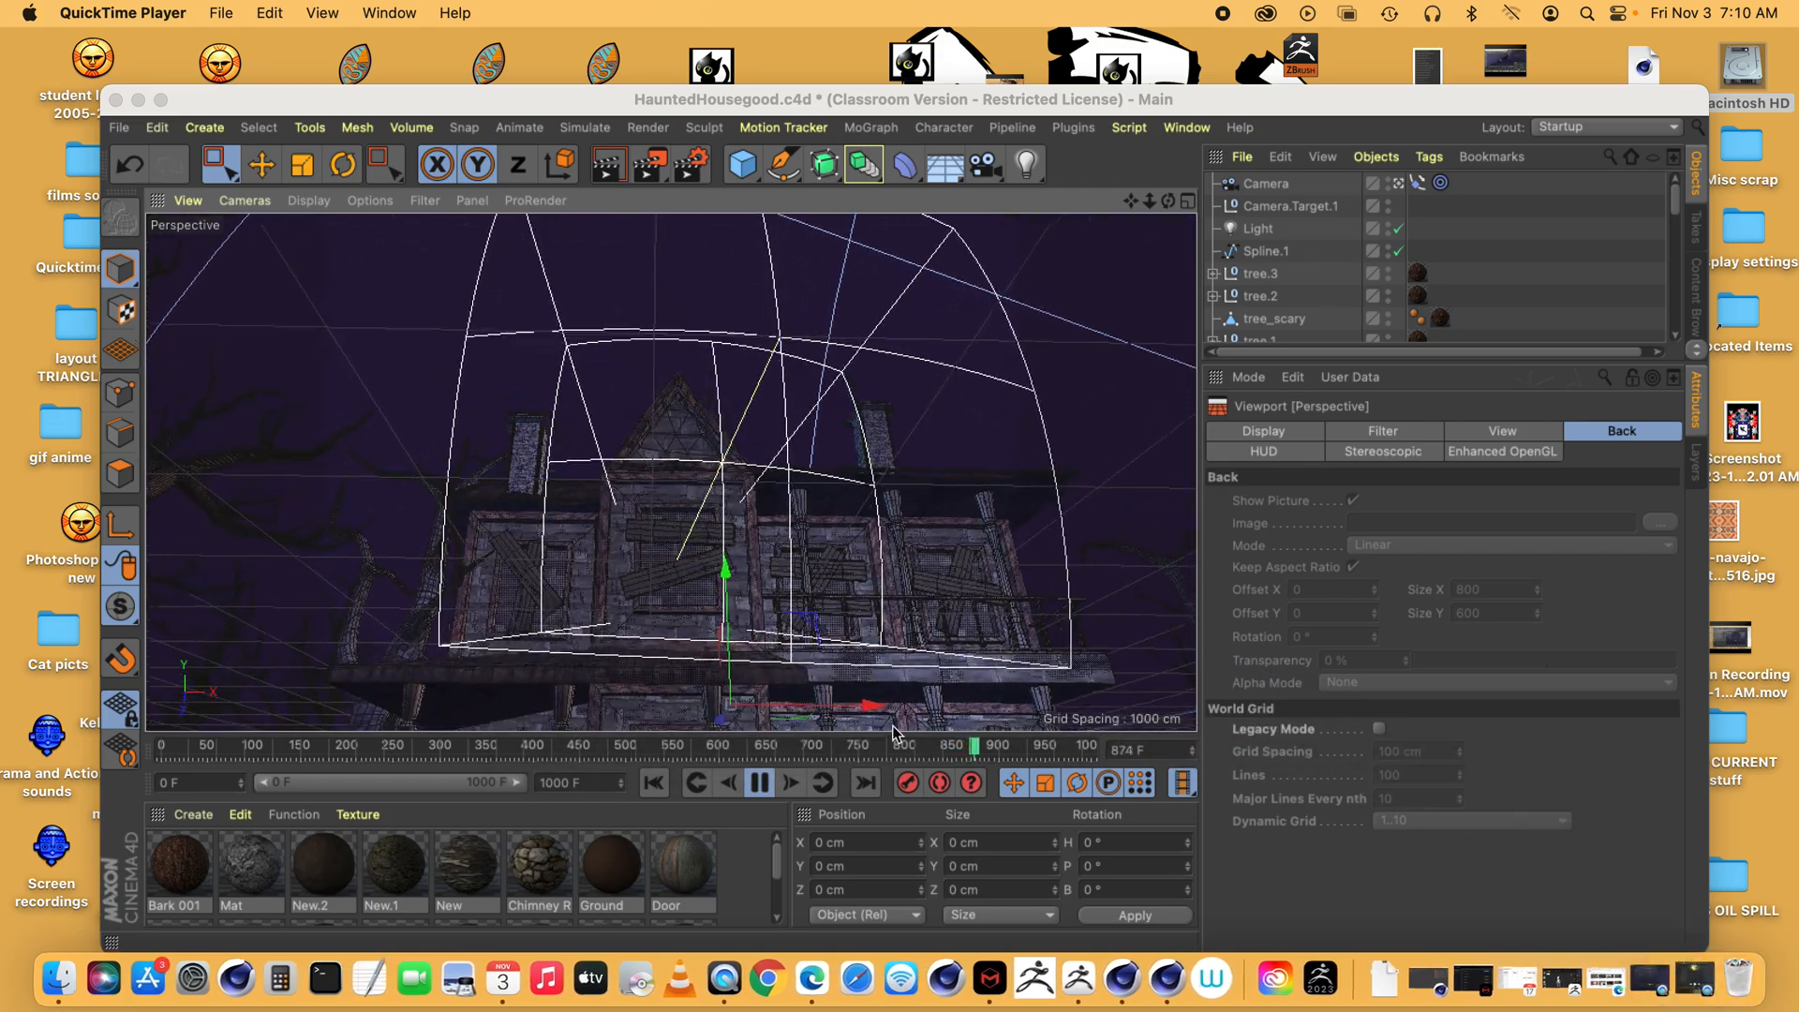
click(760, 784)
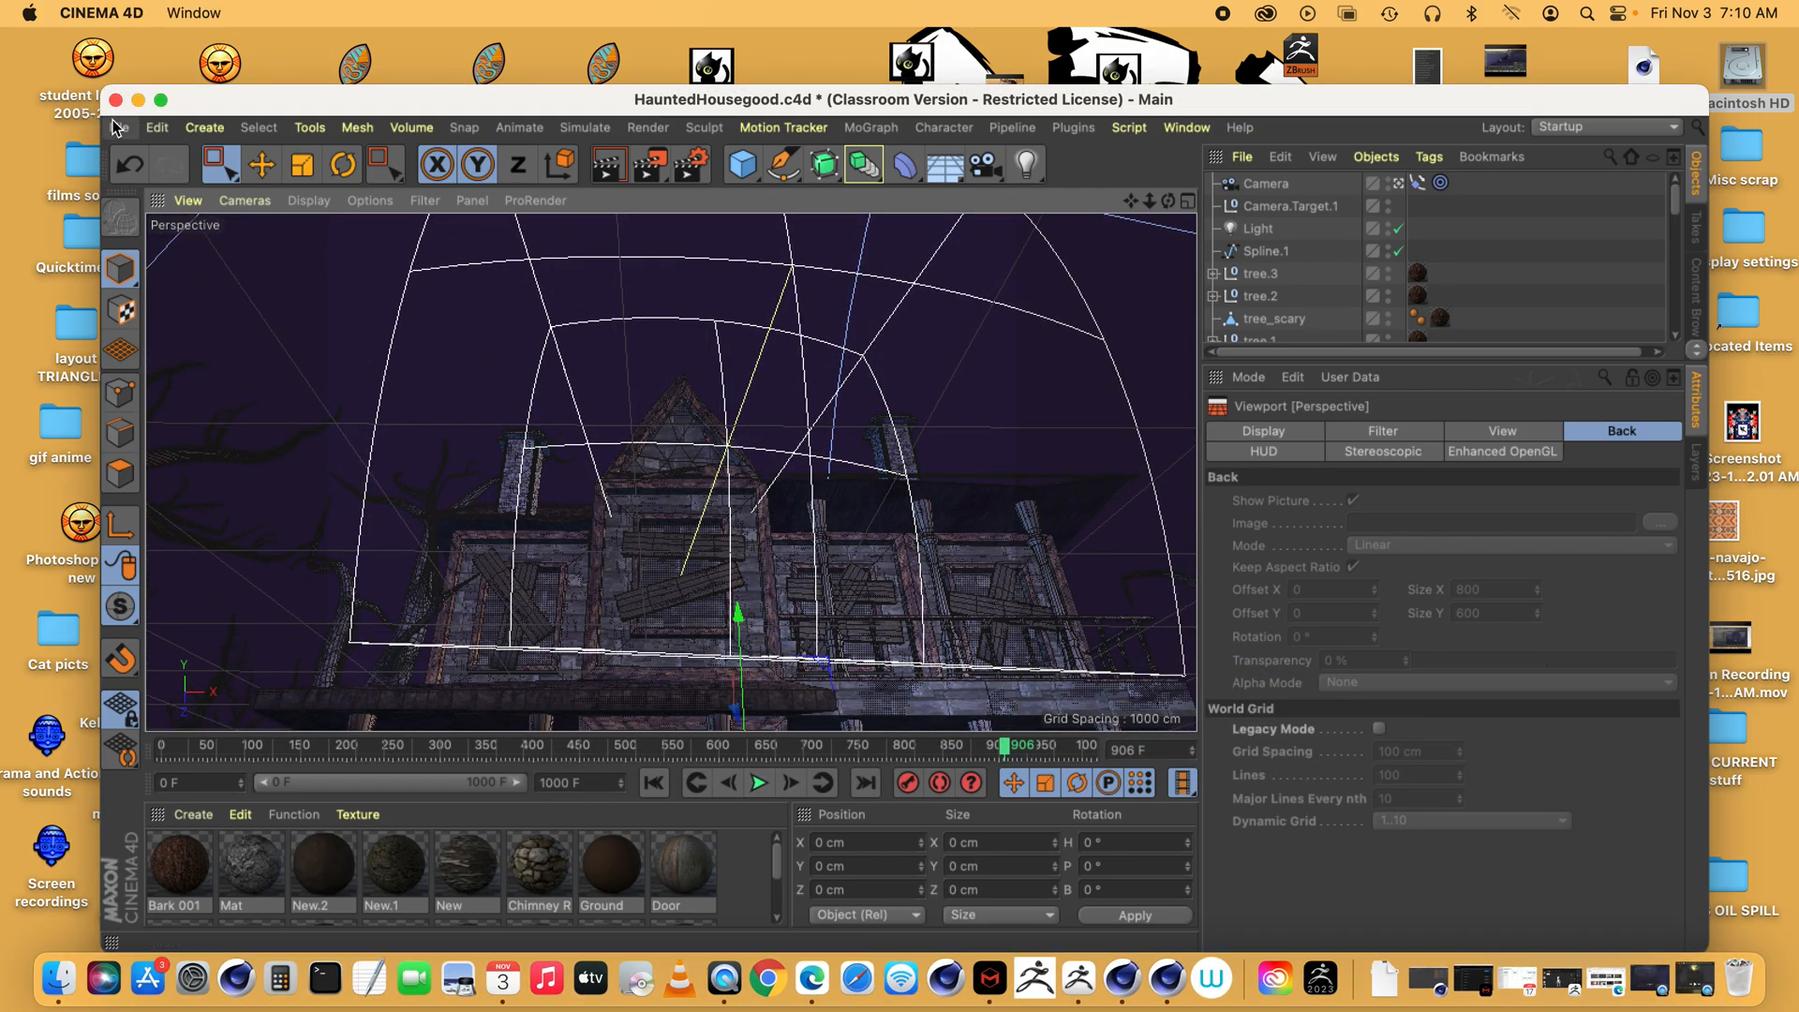
- Switch to the open project sample house anime copy.c4d and scrub its animation to frame 571
click(114, 128)
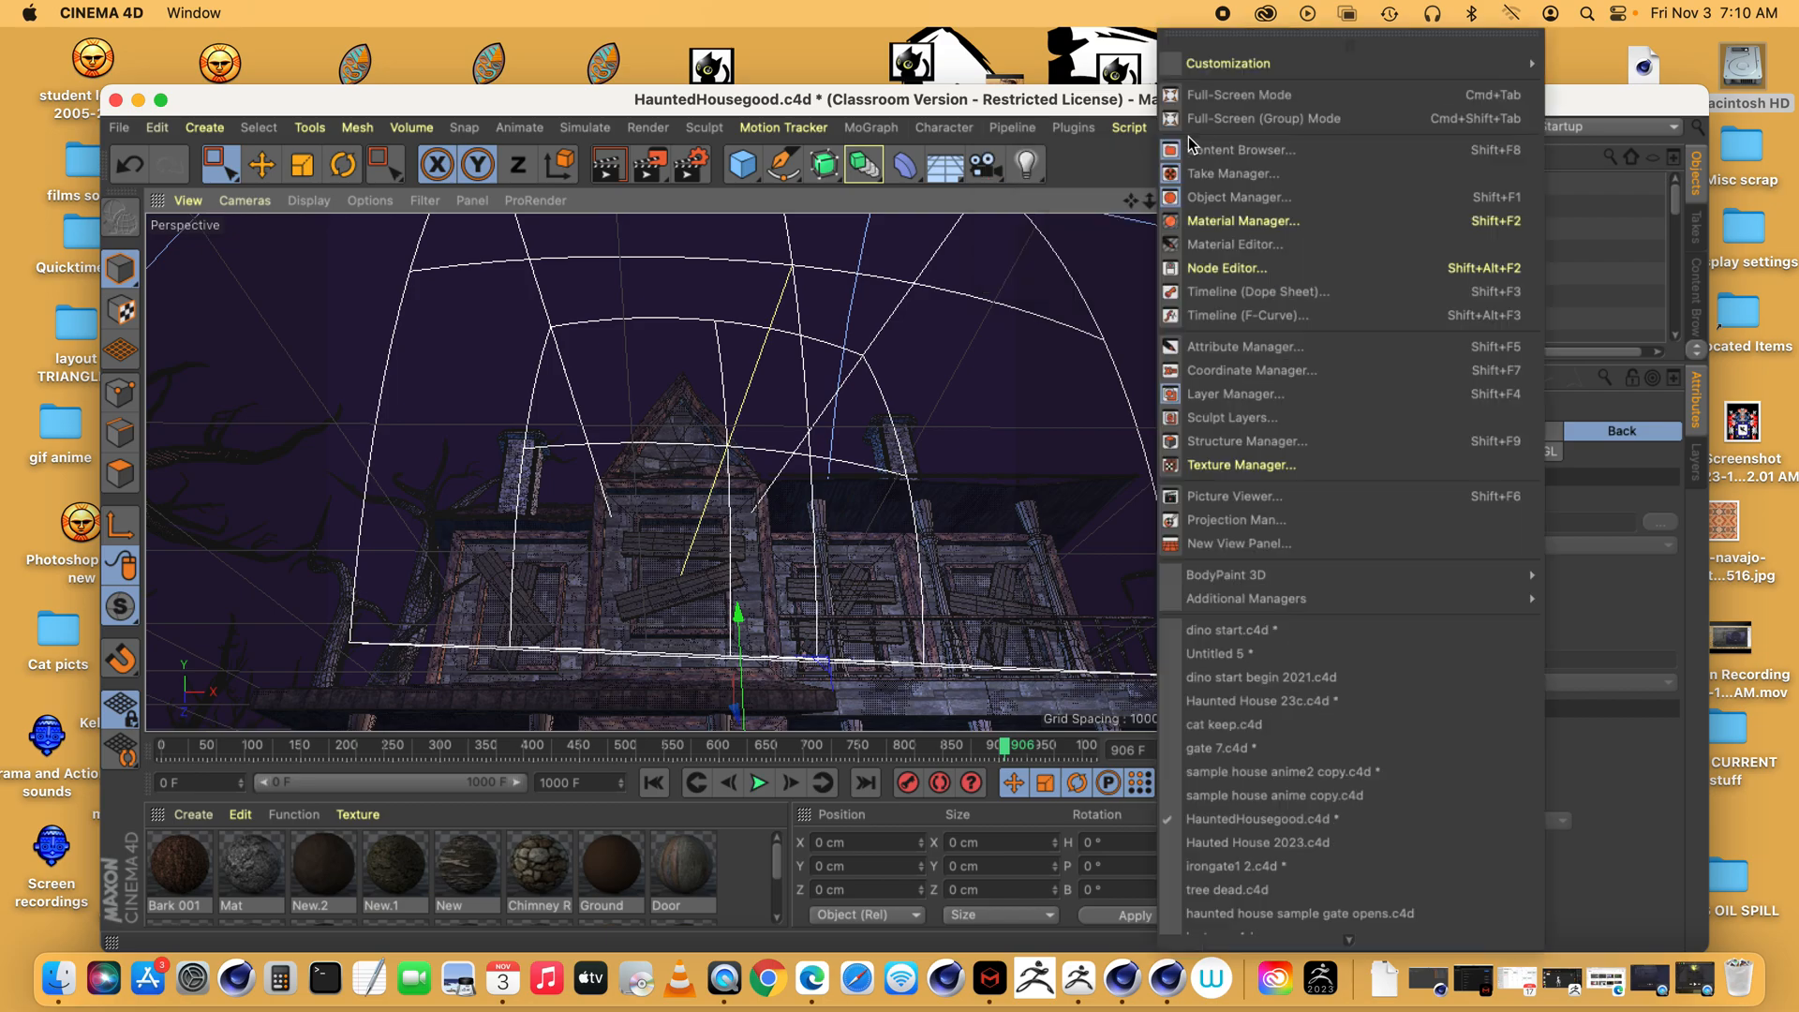
click(1183, 130)
click(1176, 128)
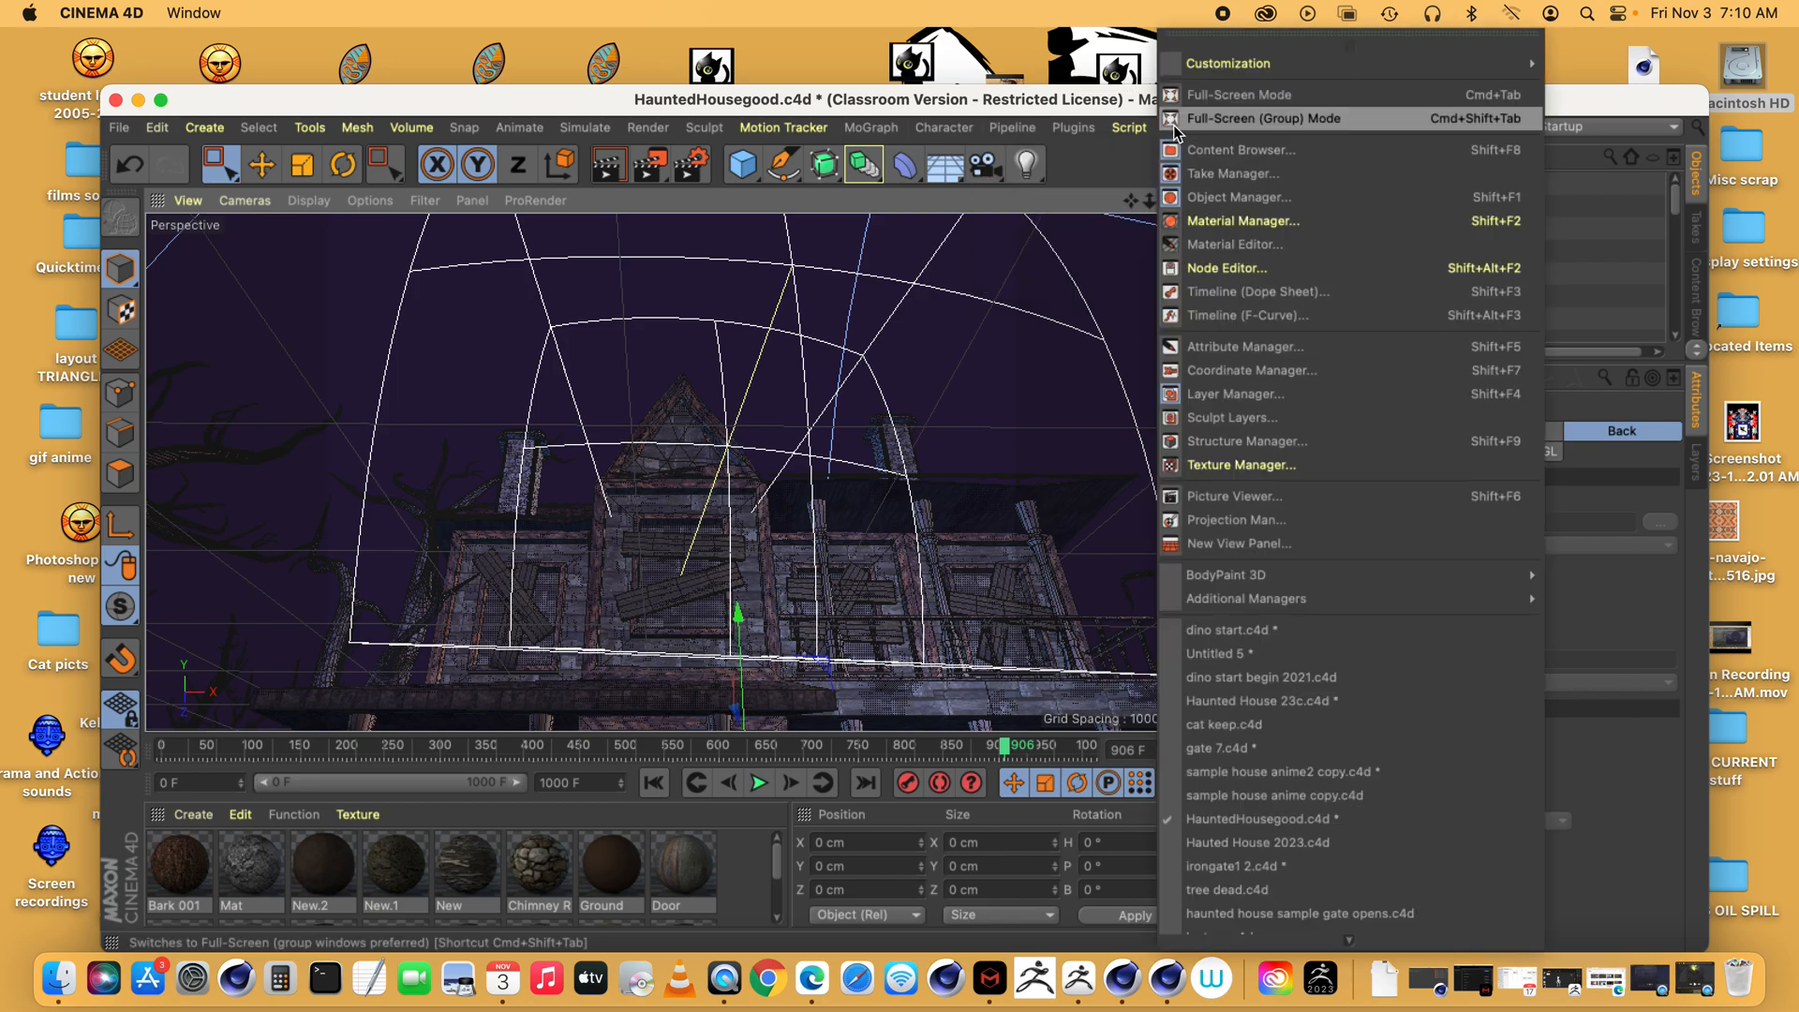
mouse_move(1294, 937)
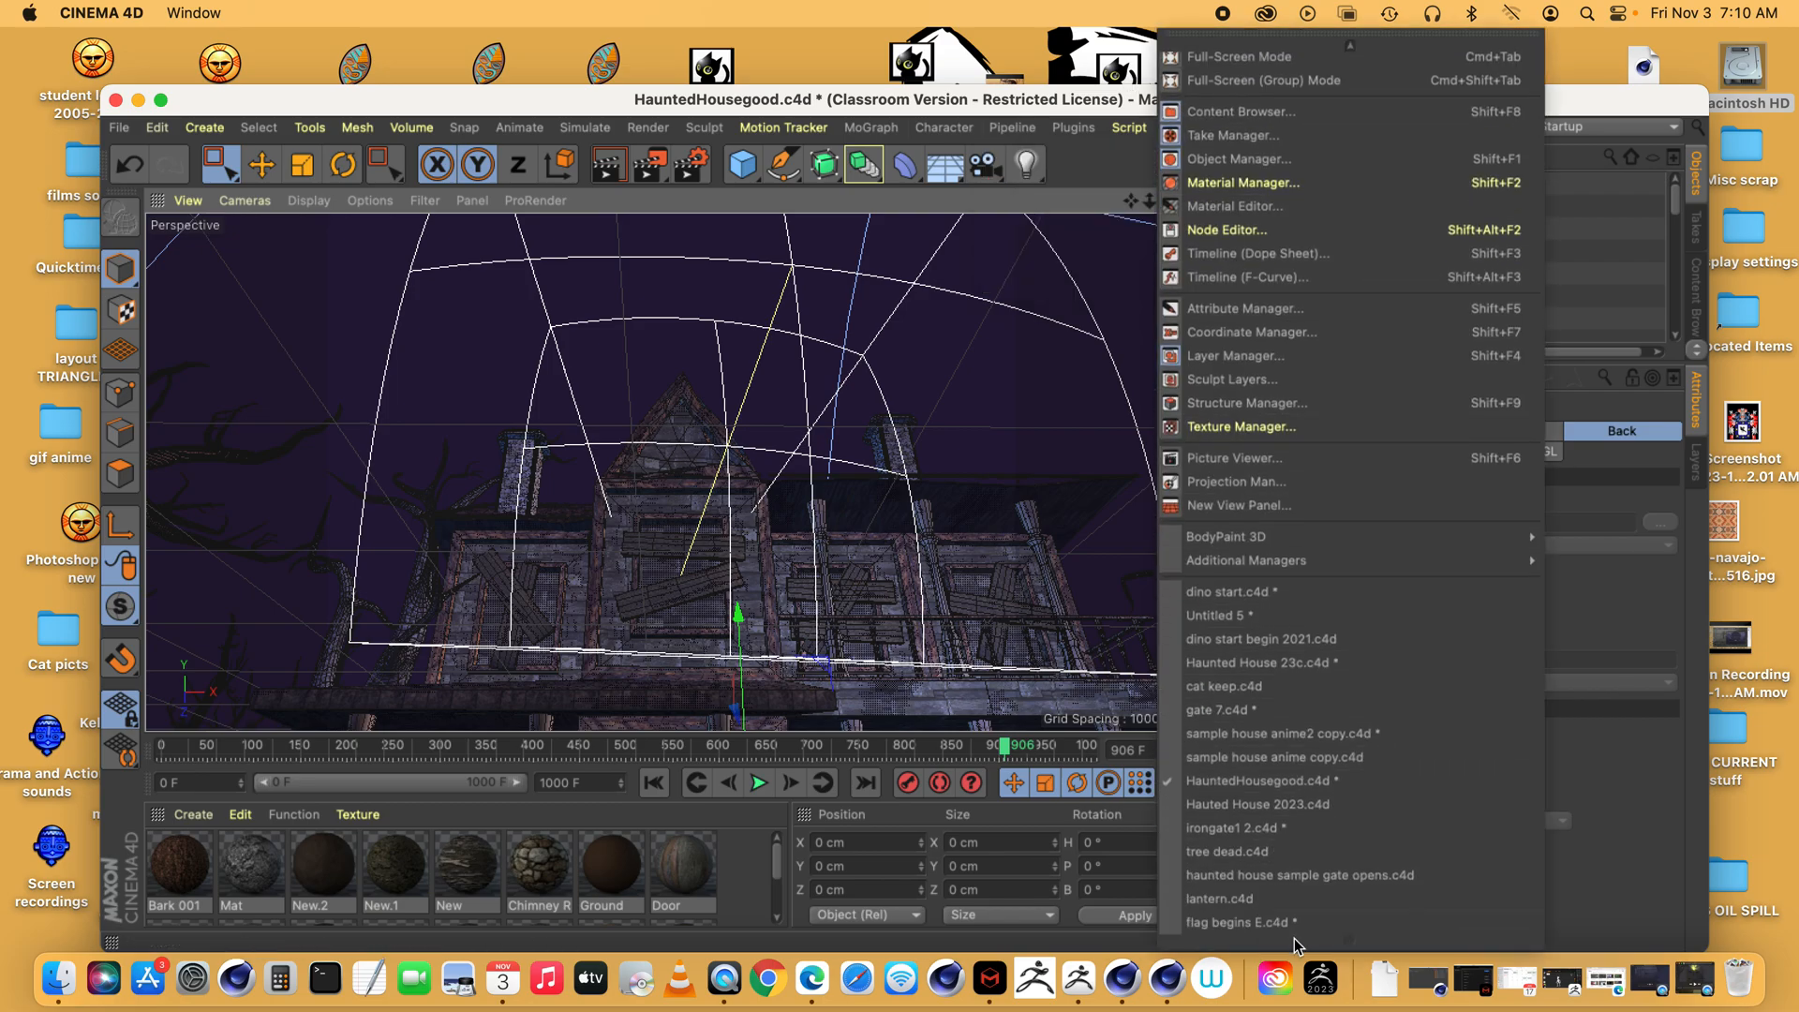
click(1298, 761)
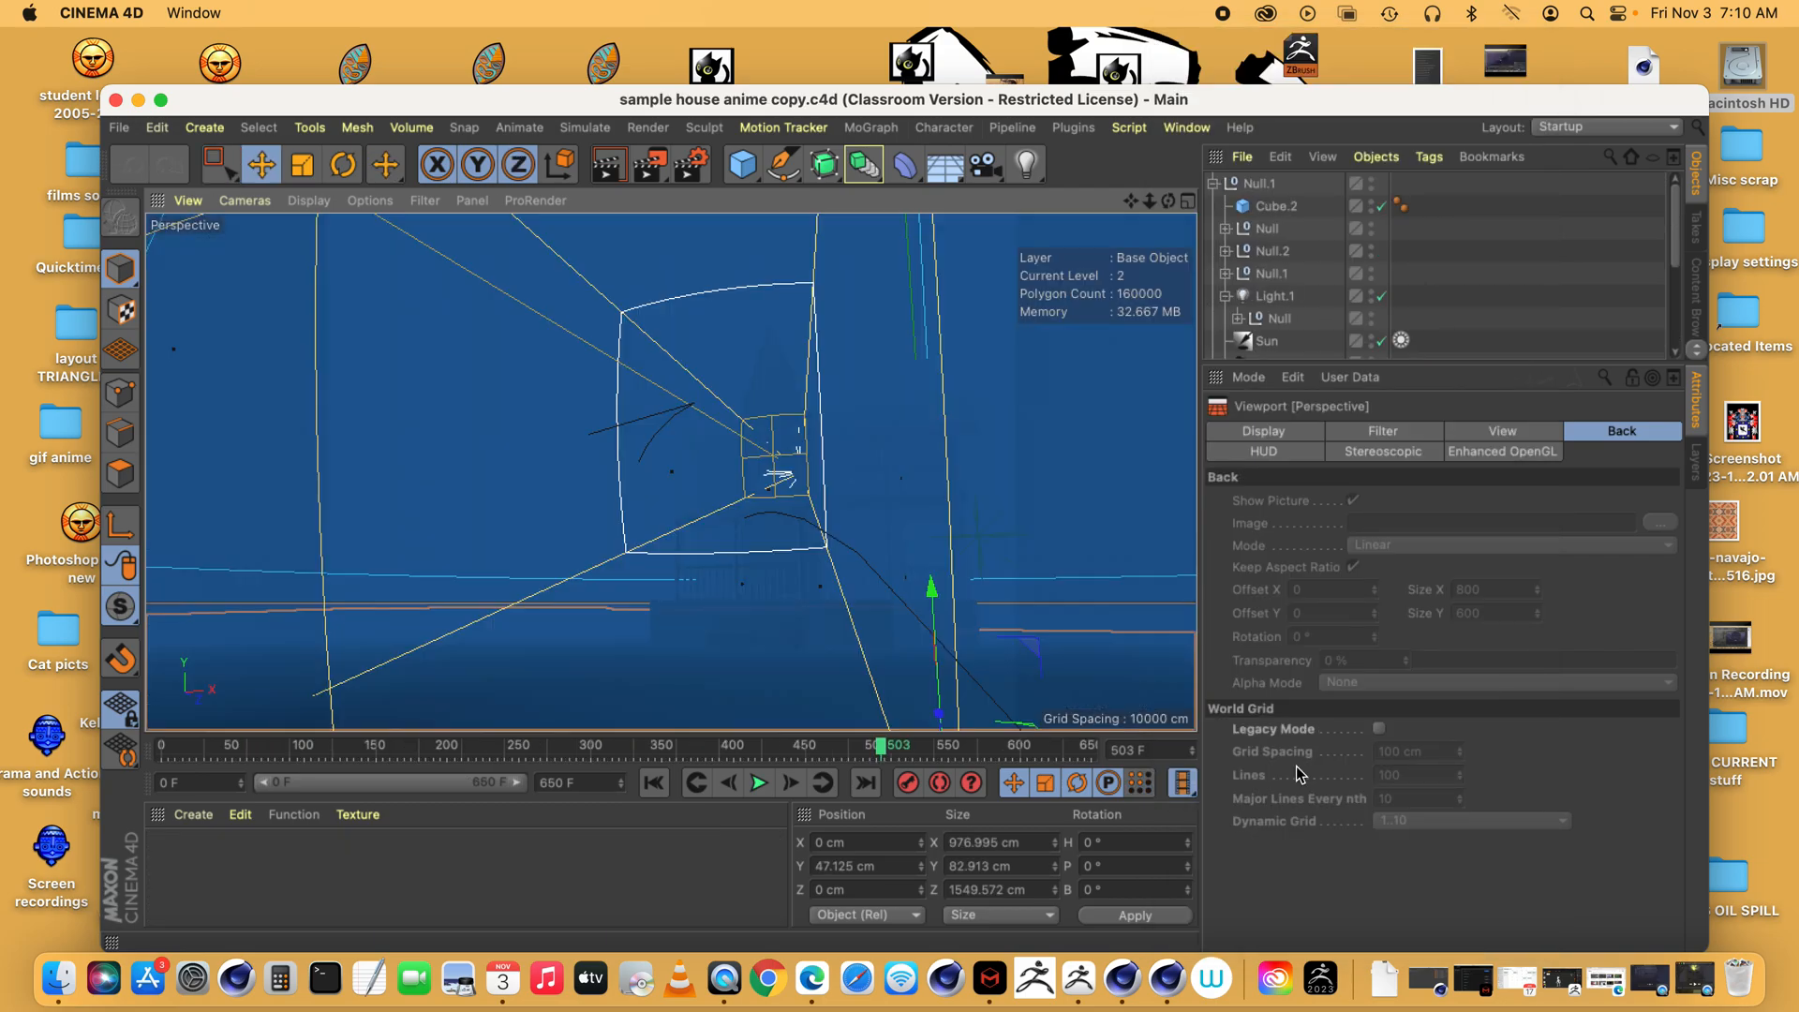
drag(879, 746, 979, 708)
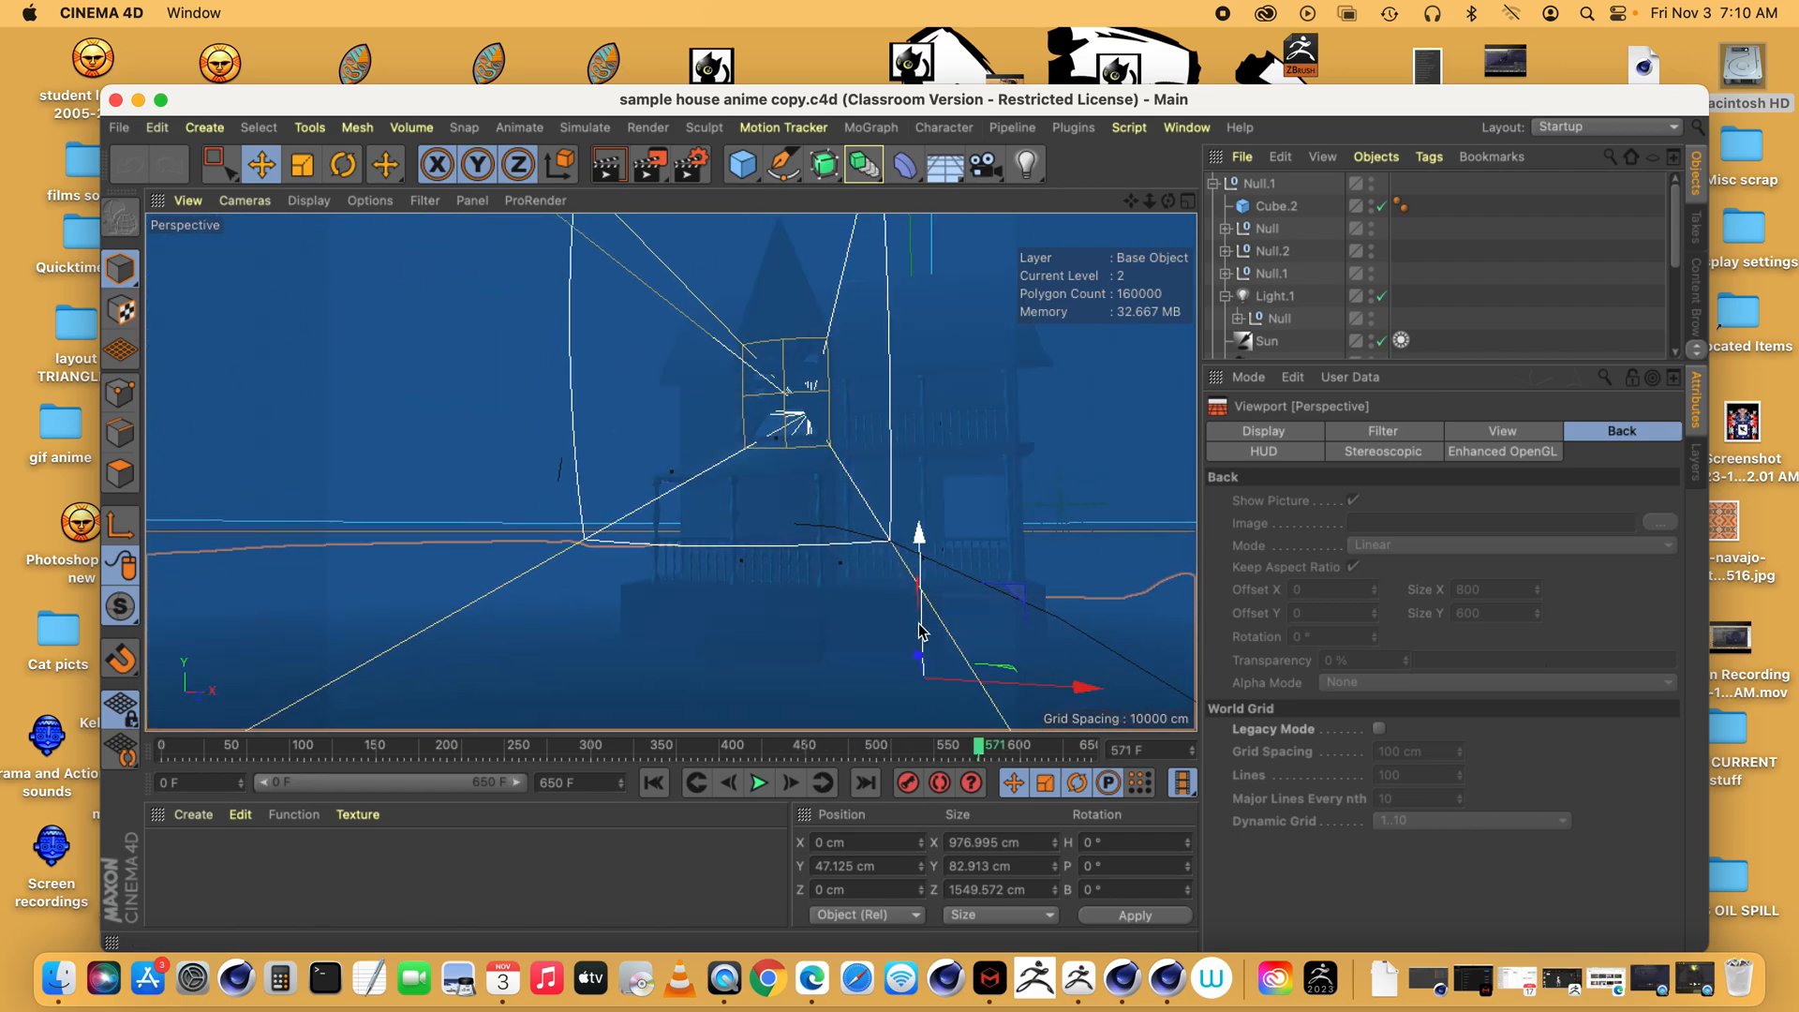
- Create a new project and add a Landscape object to it
click(119, 127)
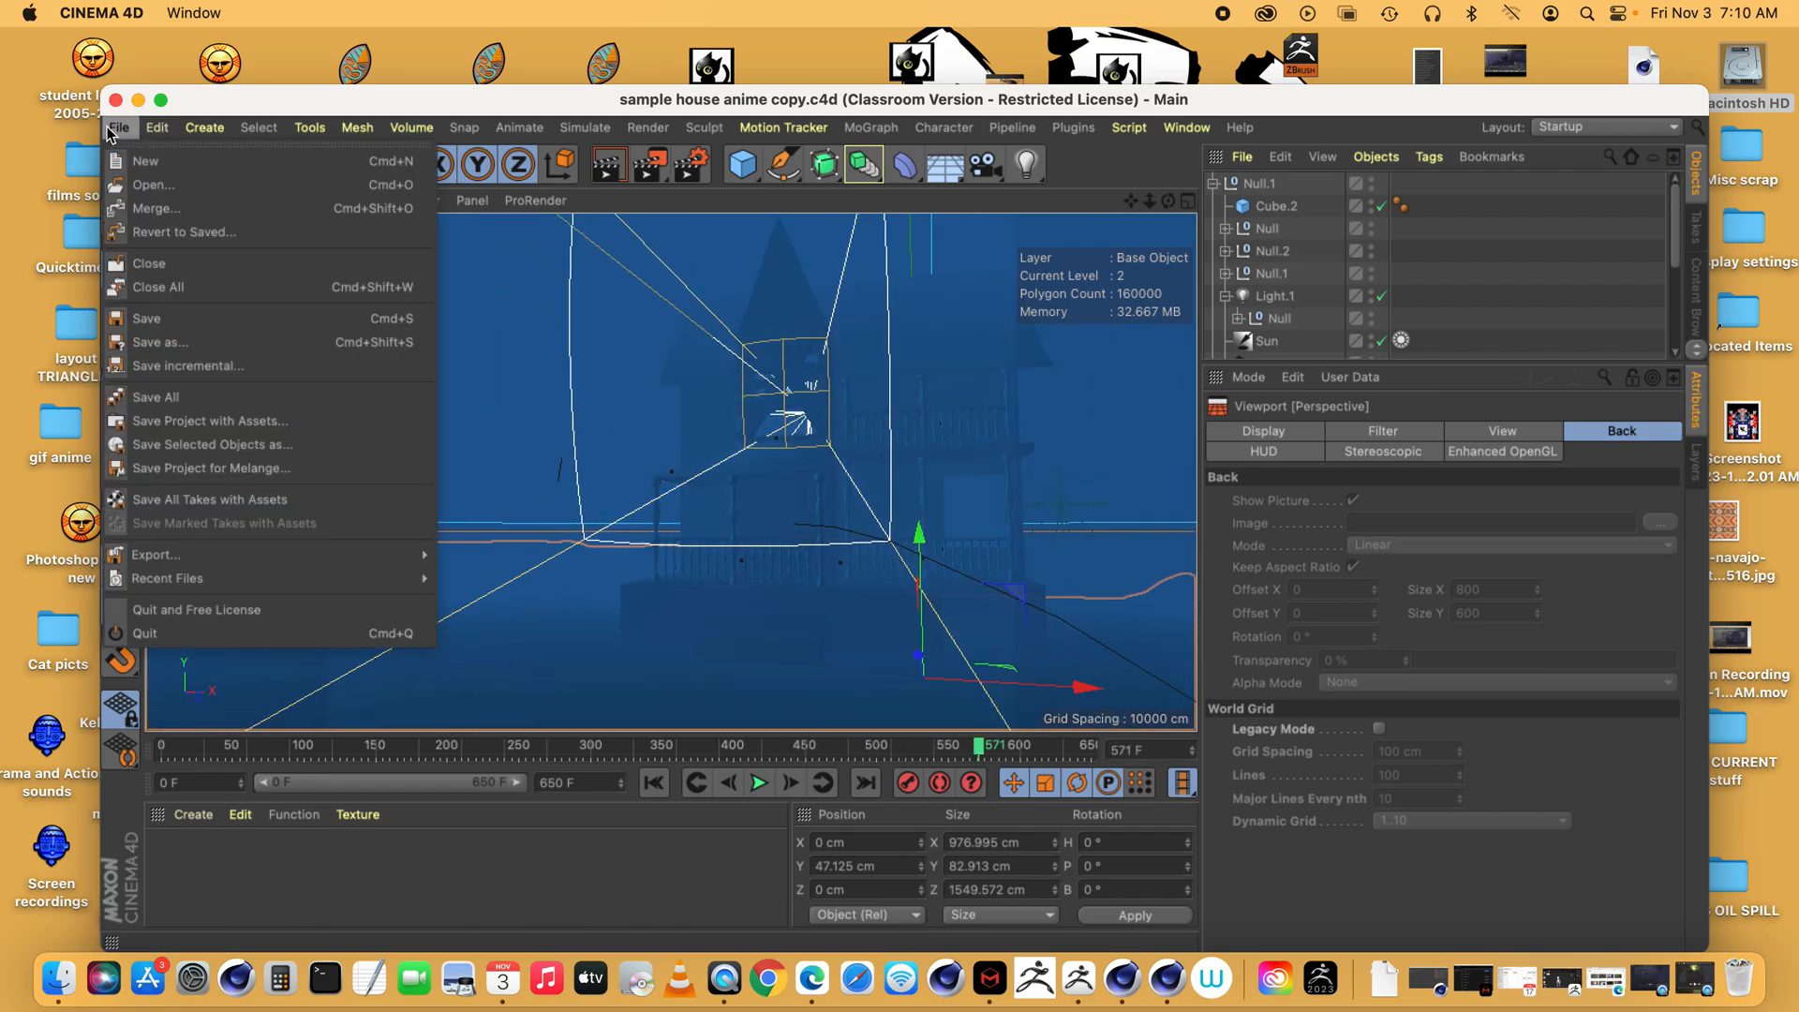
click(140, 161)
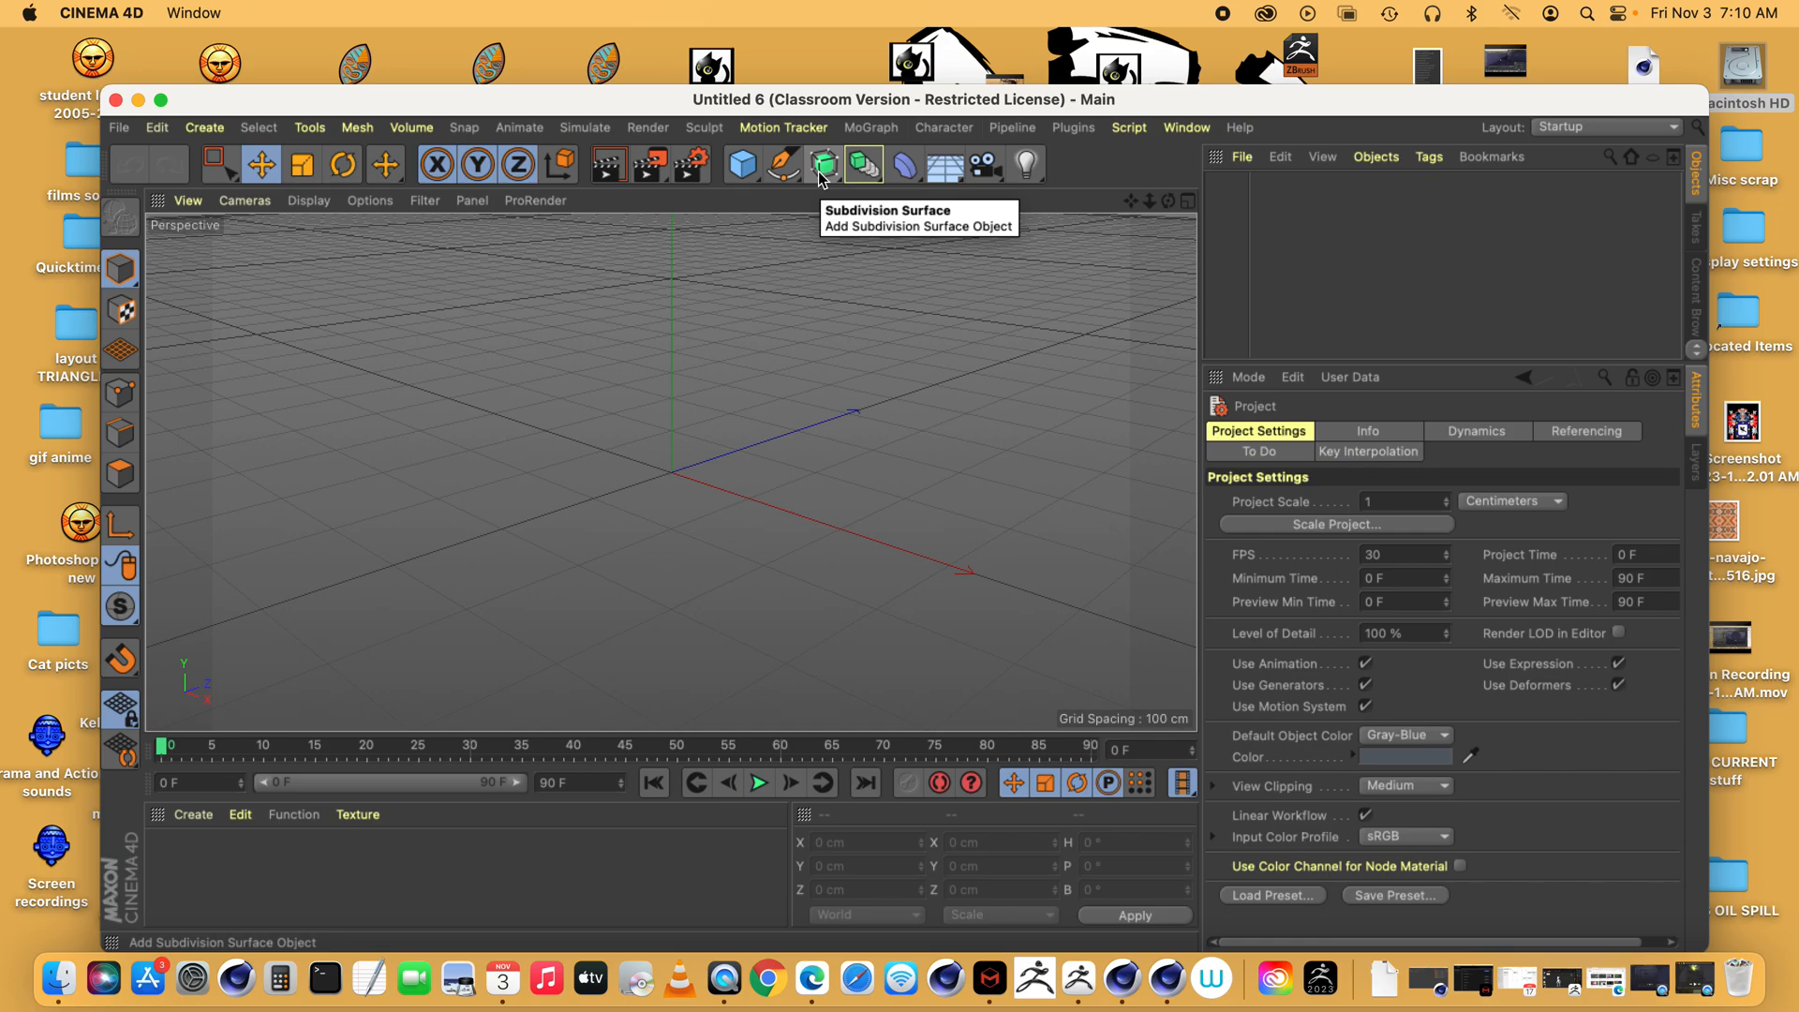
click(905, 169)
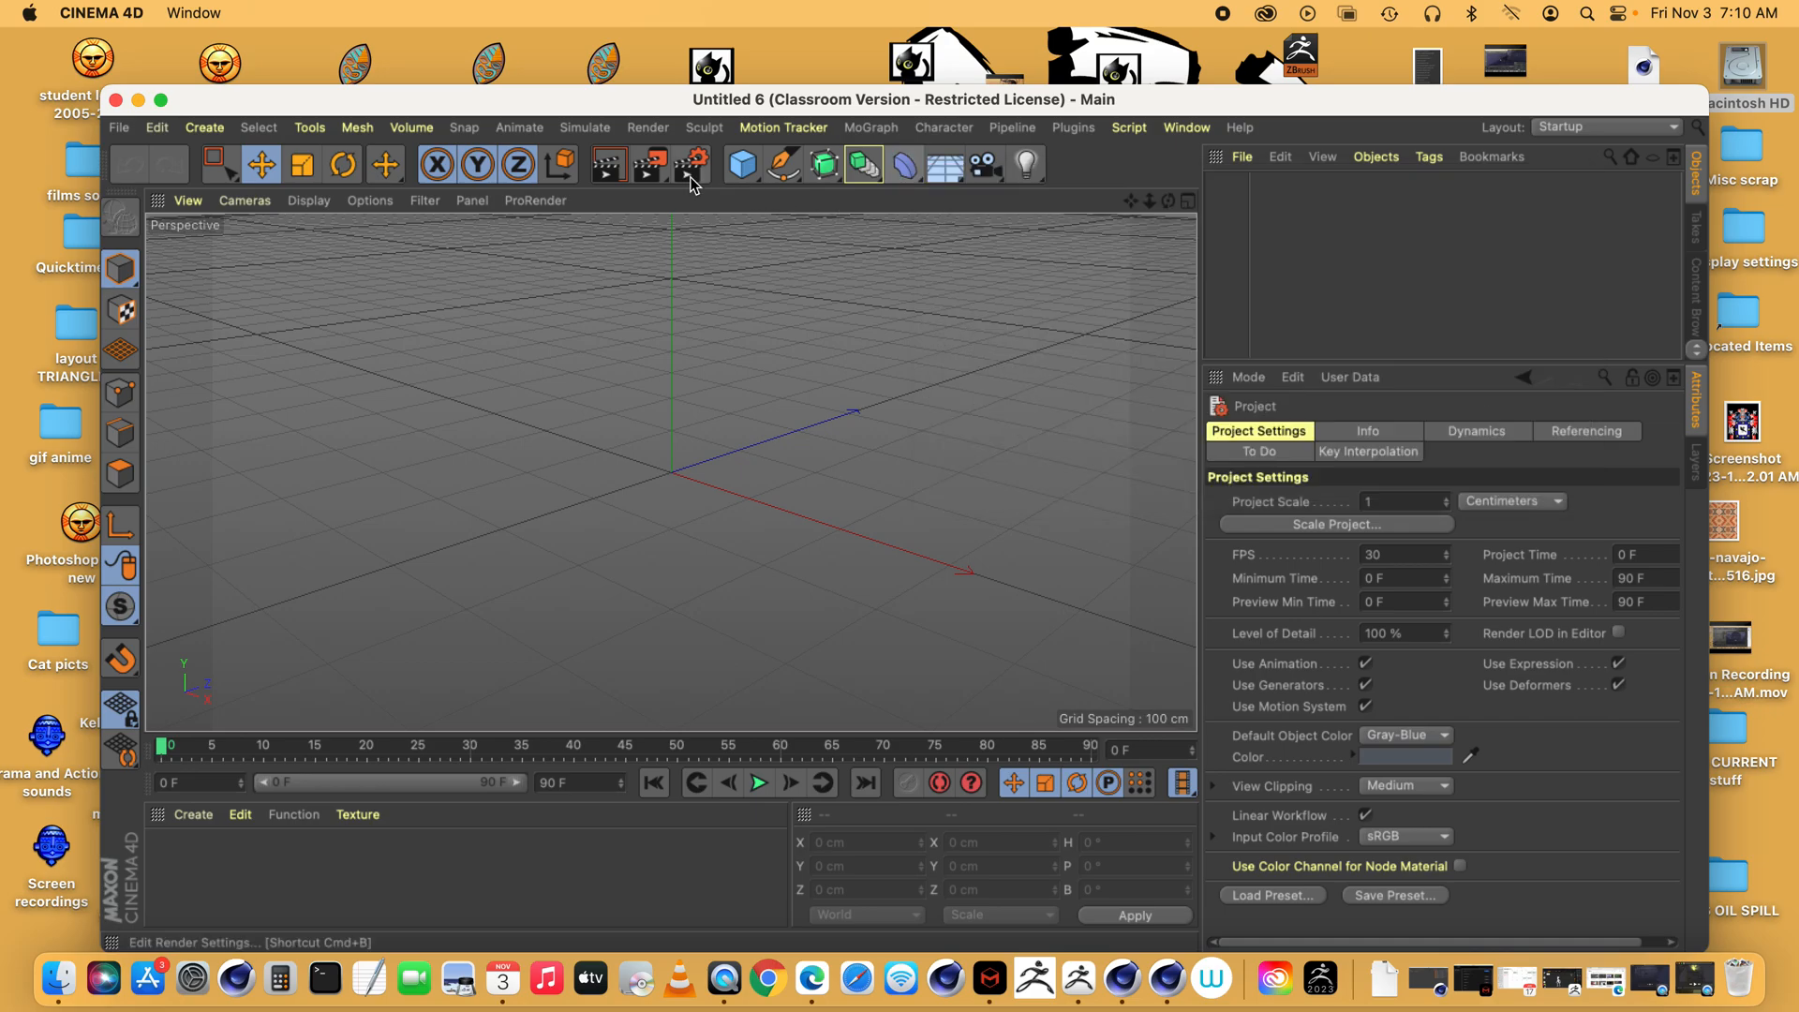
click(753, 174)
click(1180, 312)
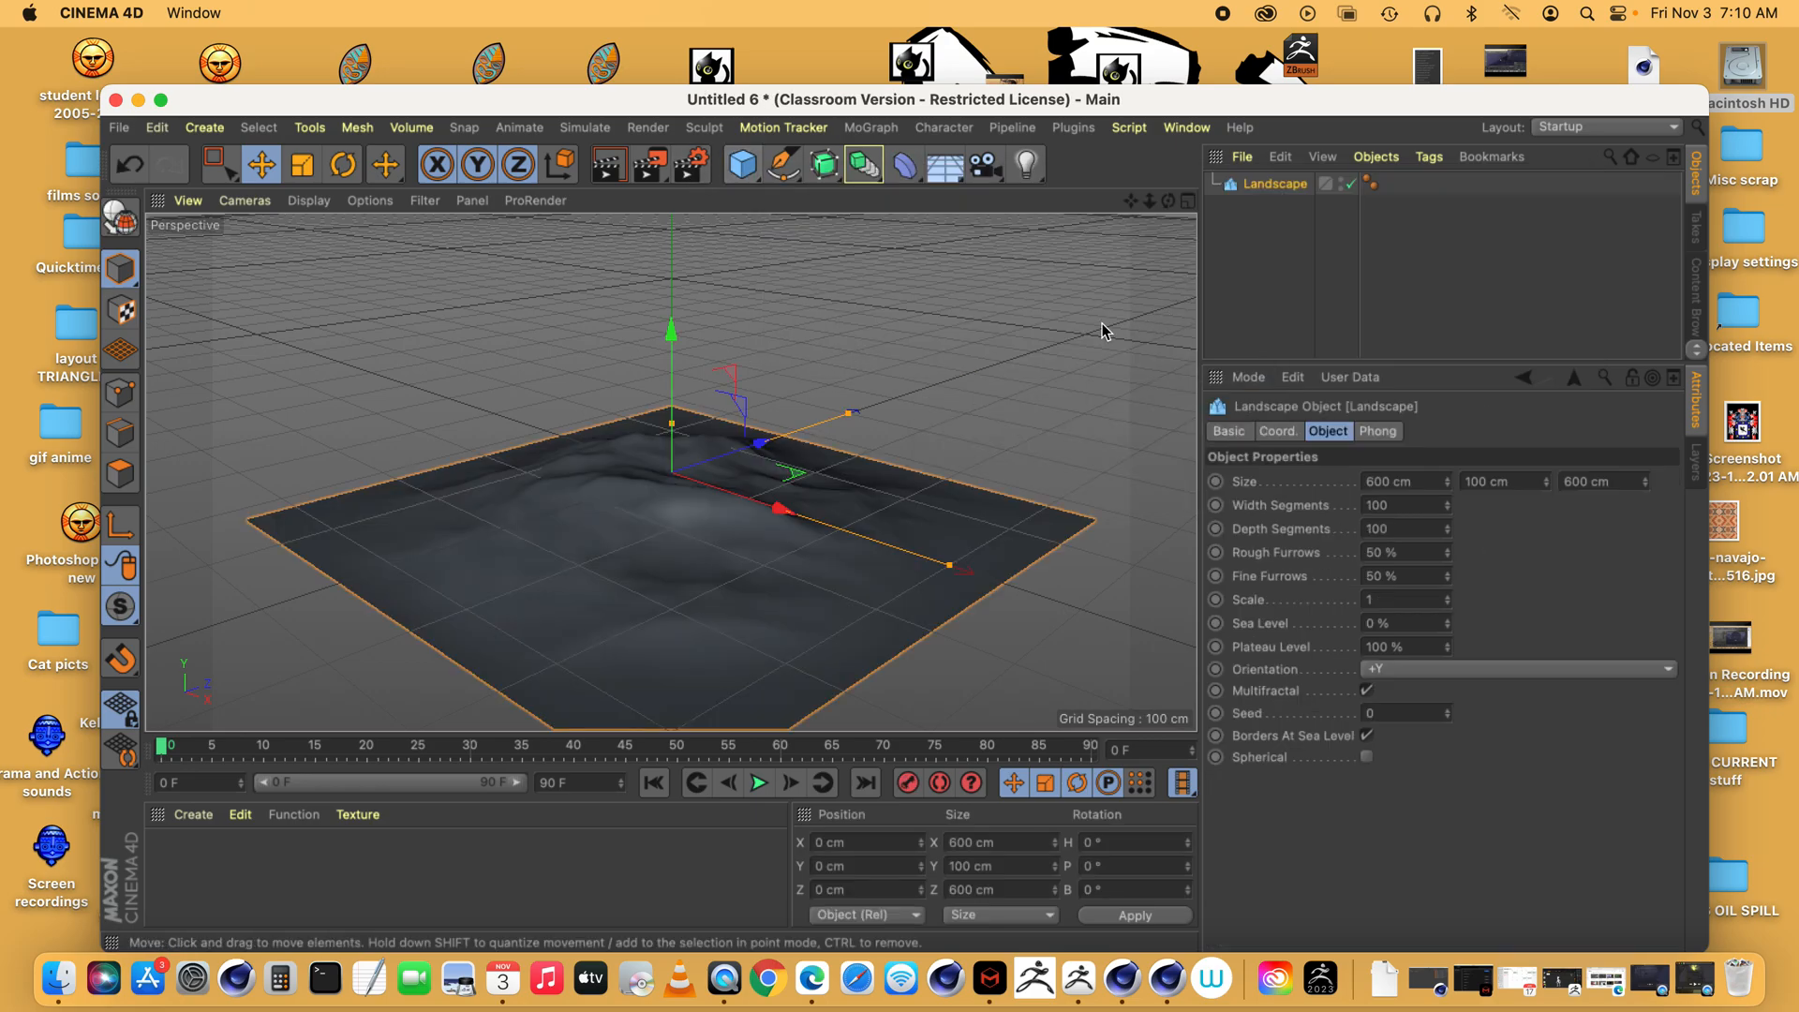
- Stretch the landscape to about 1407 × 164 × 1607 cm and raise it to about 140 cm in Y
drag(661, 440, 664, 407)
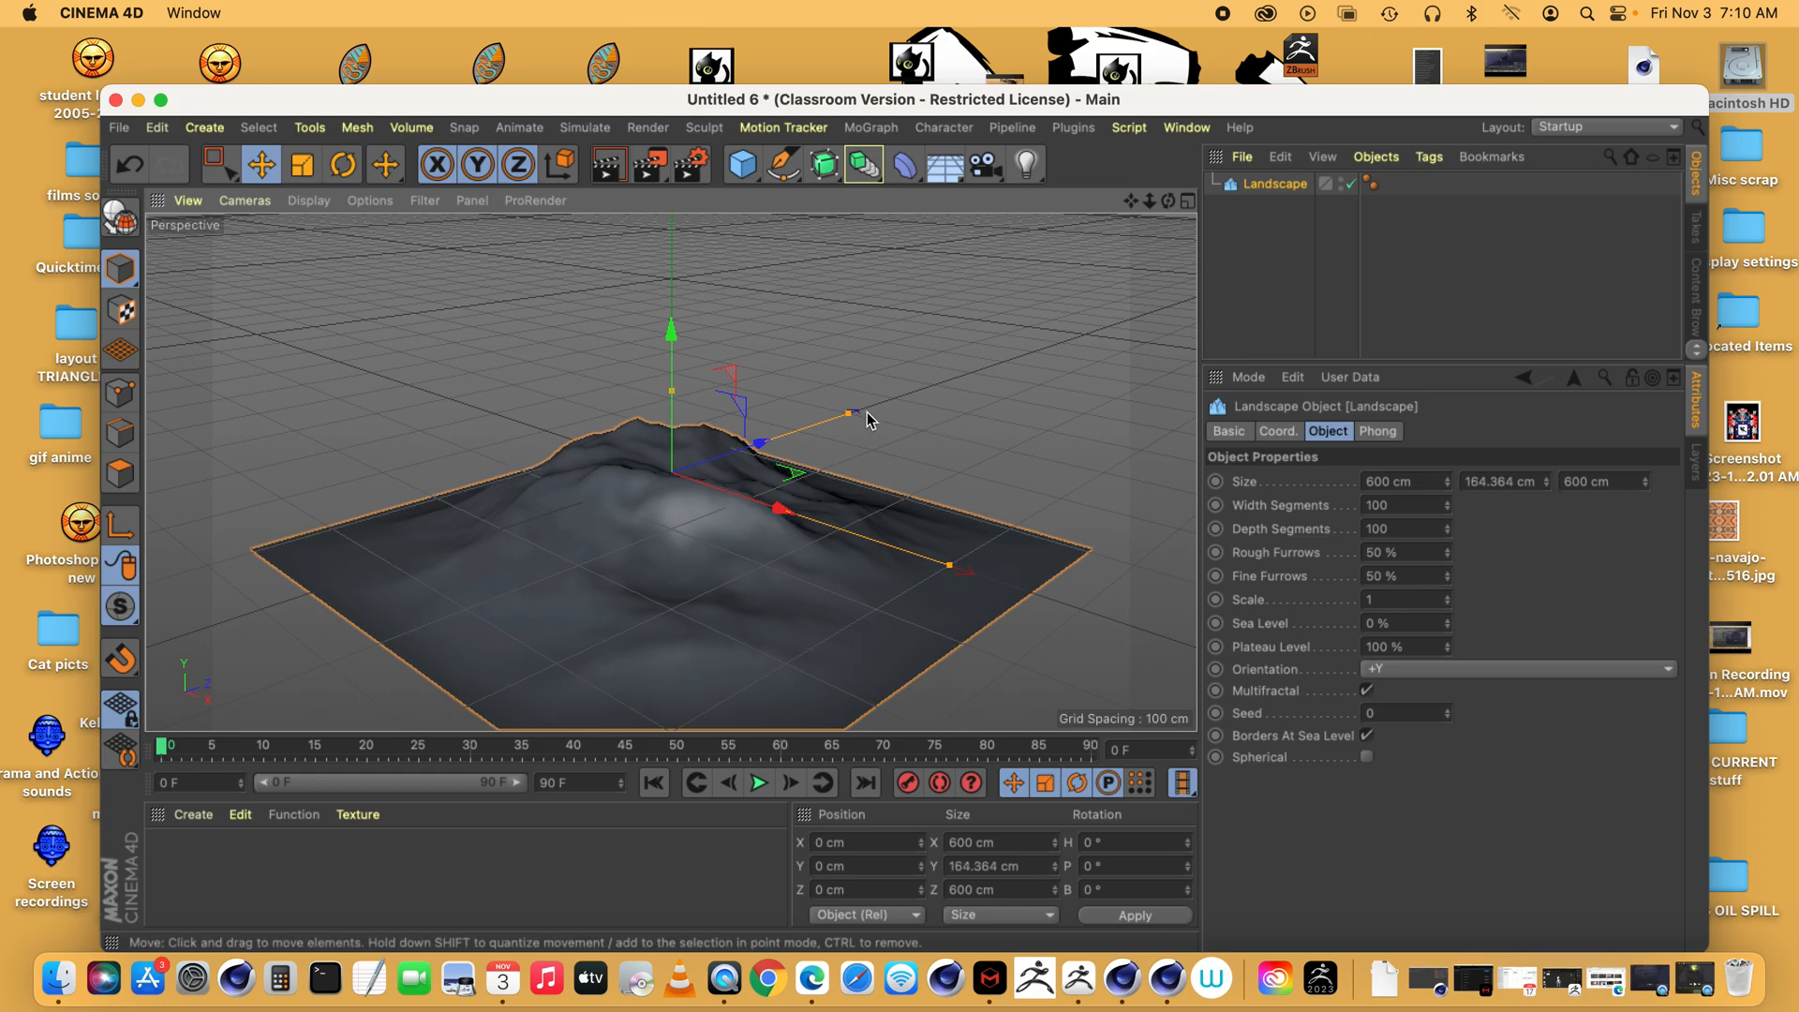
drag(849, 418, 1035, 352)
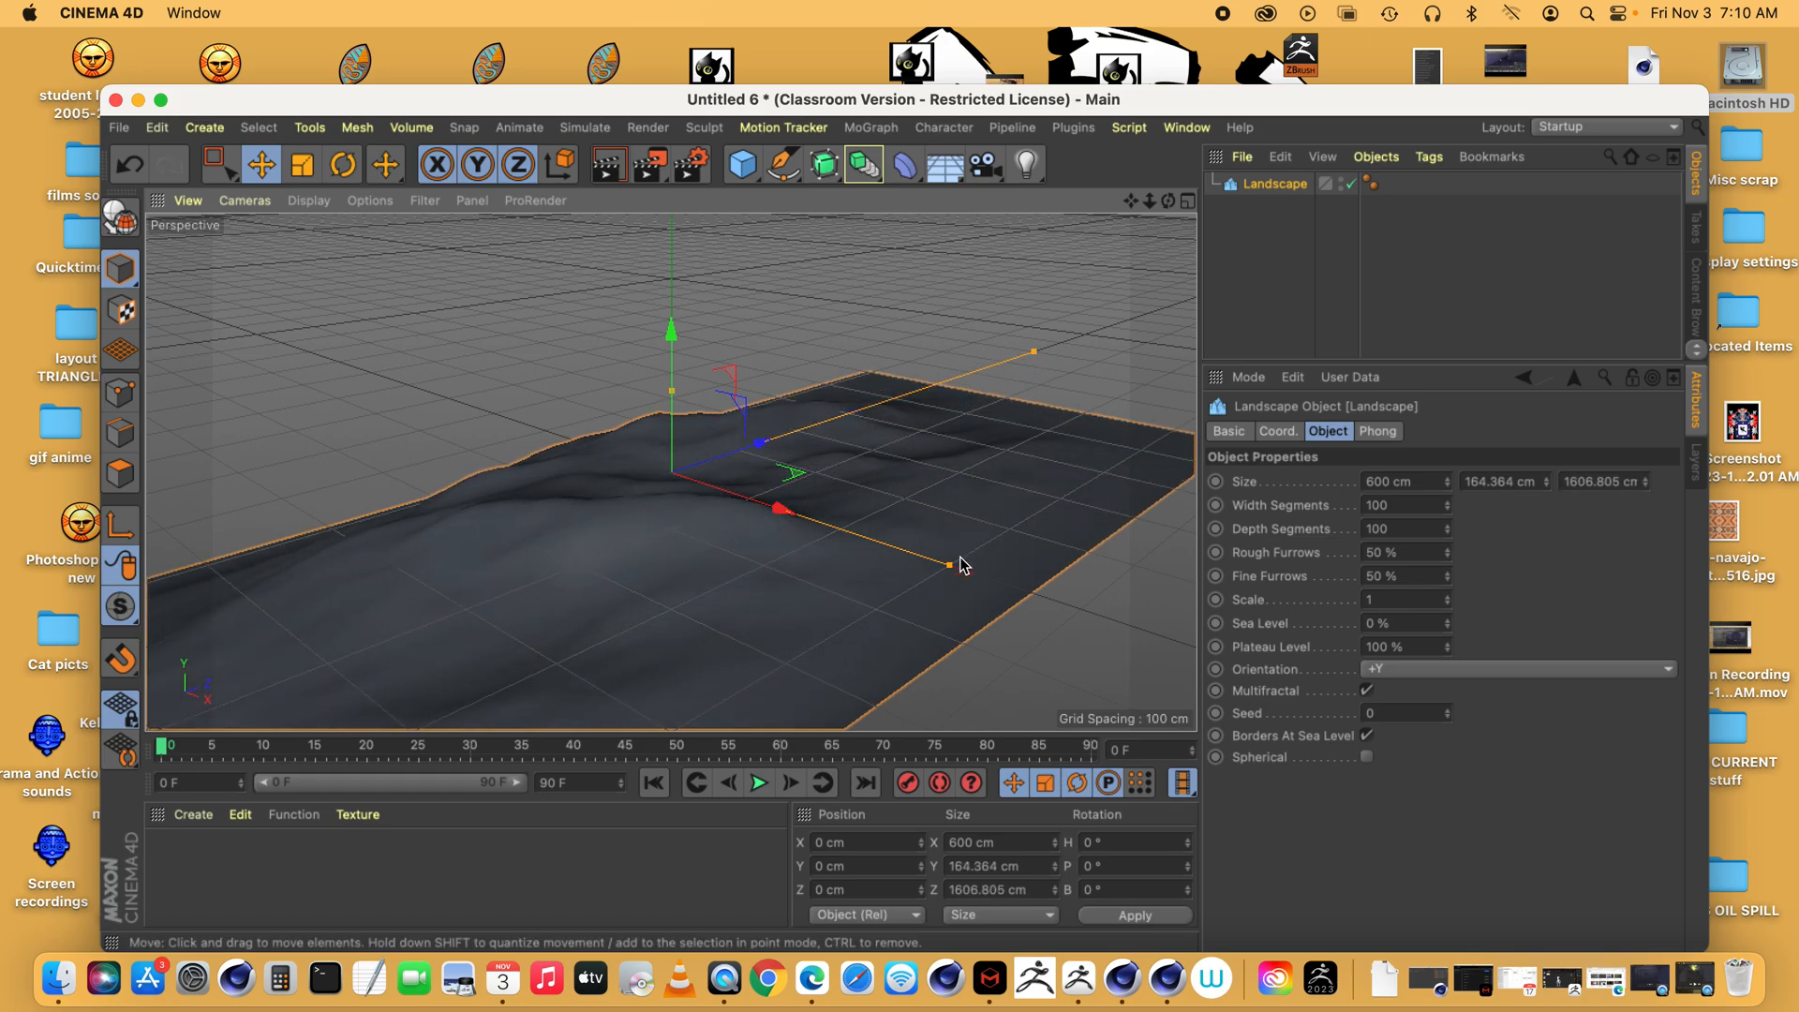
drag(950, 569, 1162, 669)
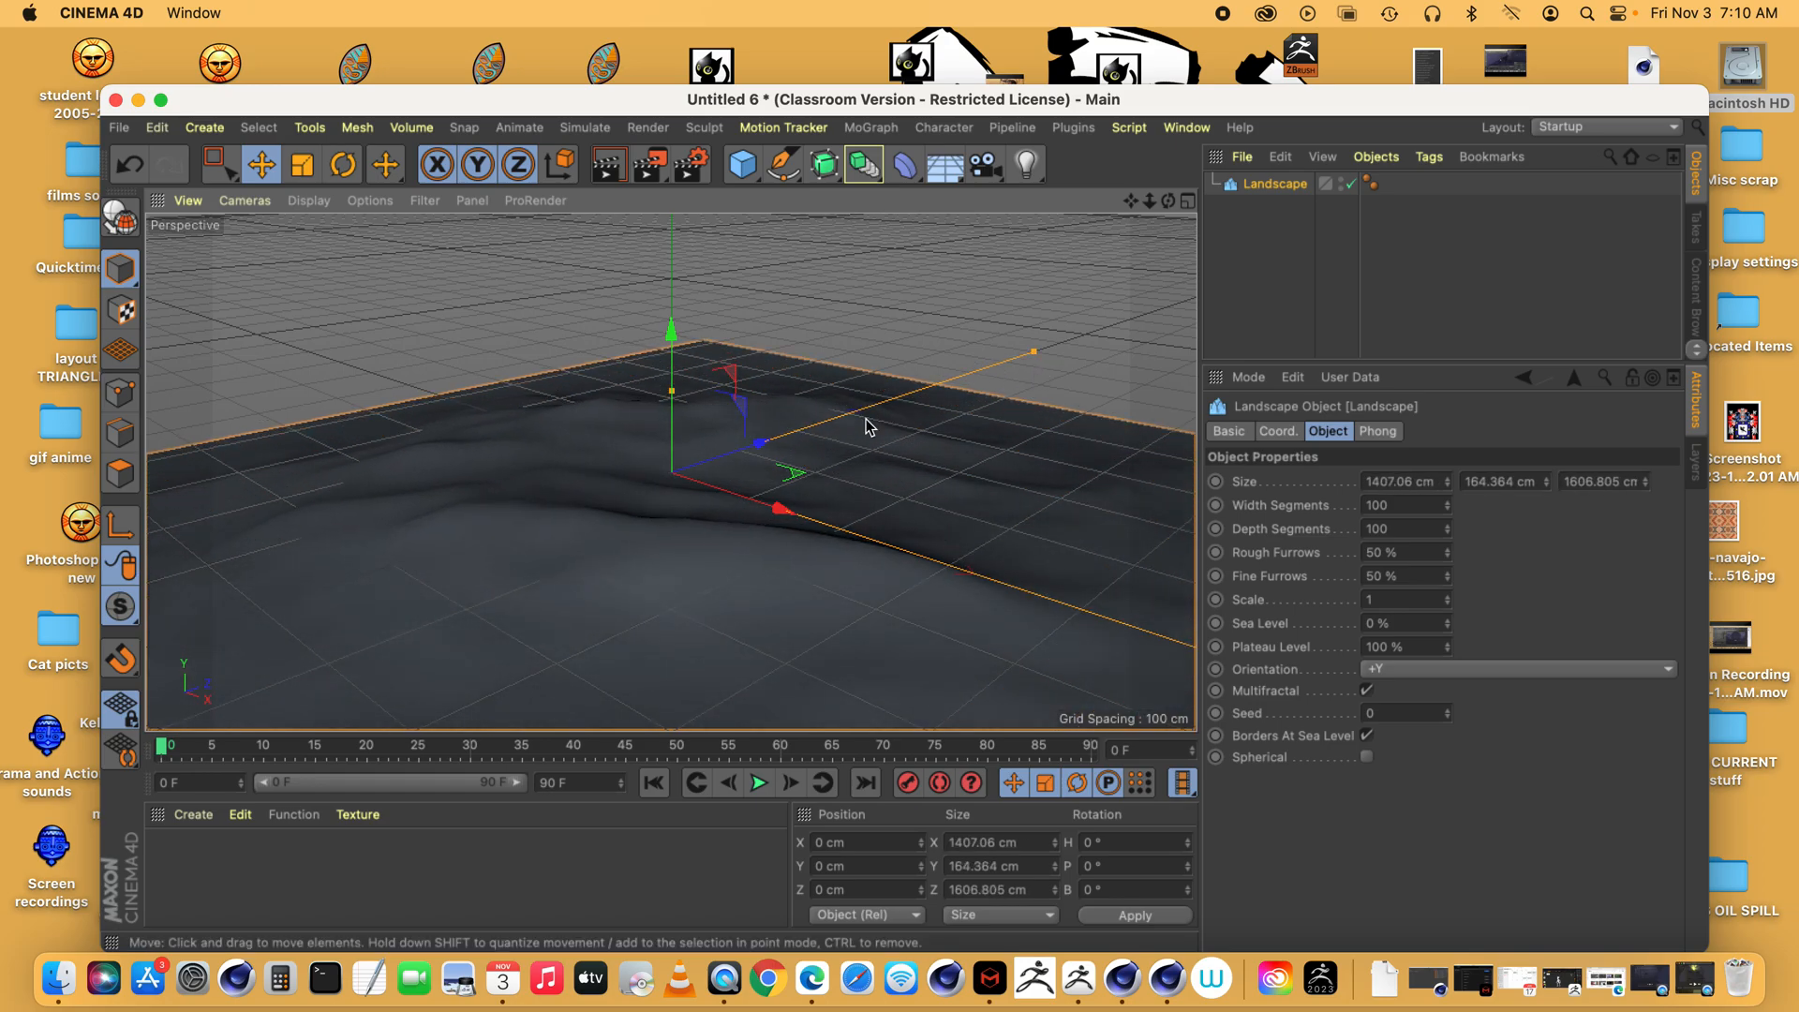
drag(671, 331, 671, 194)
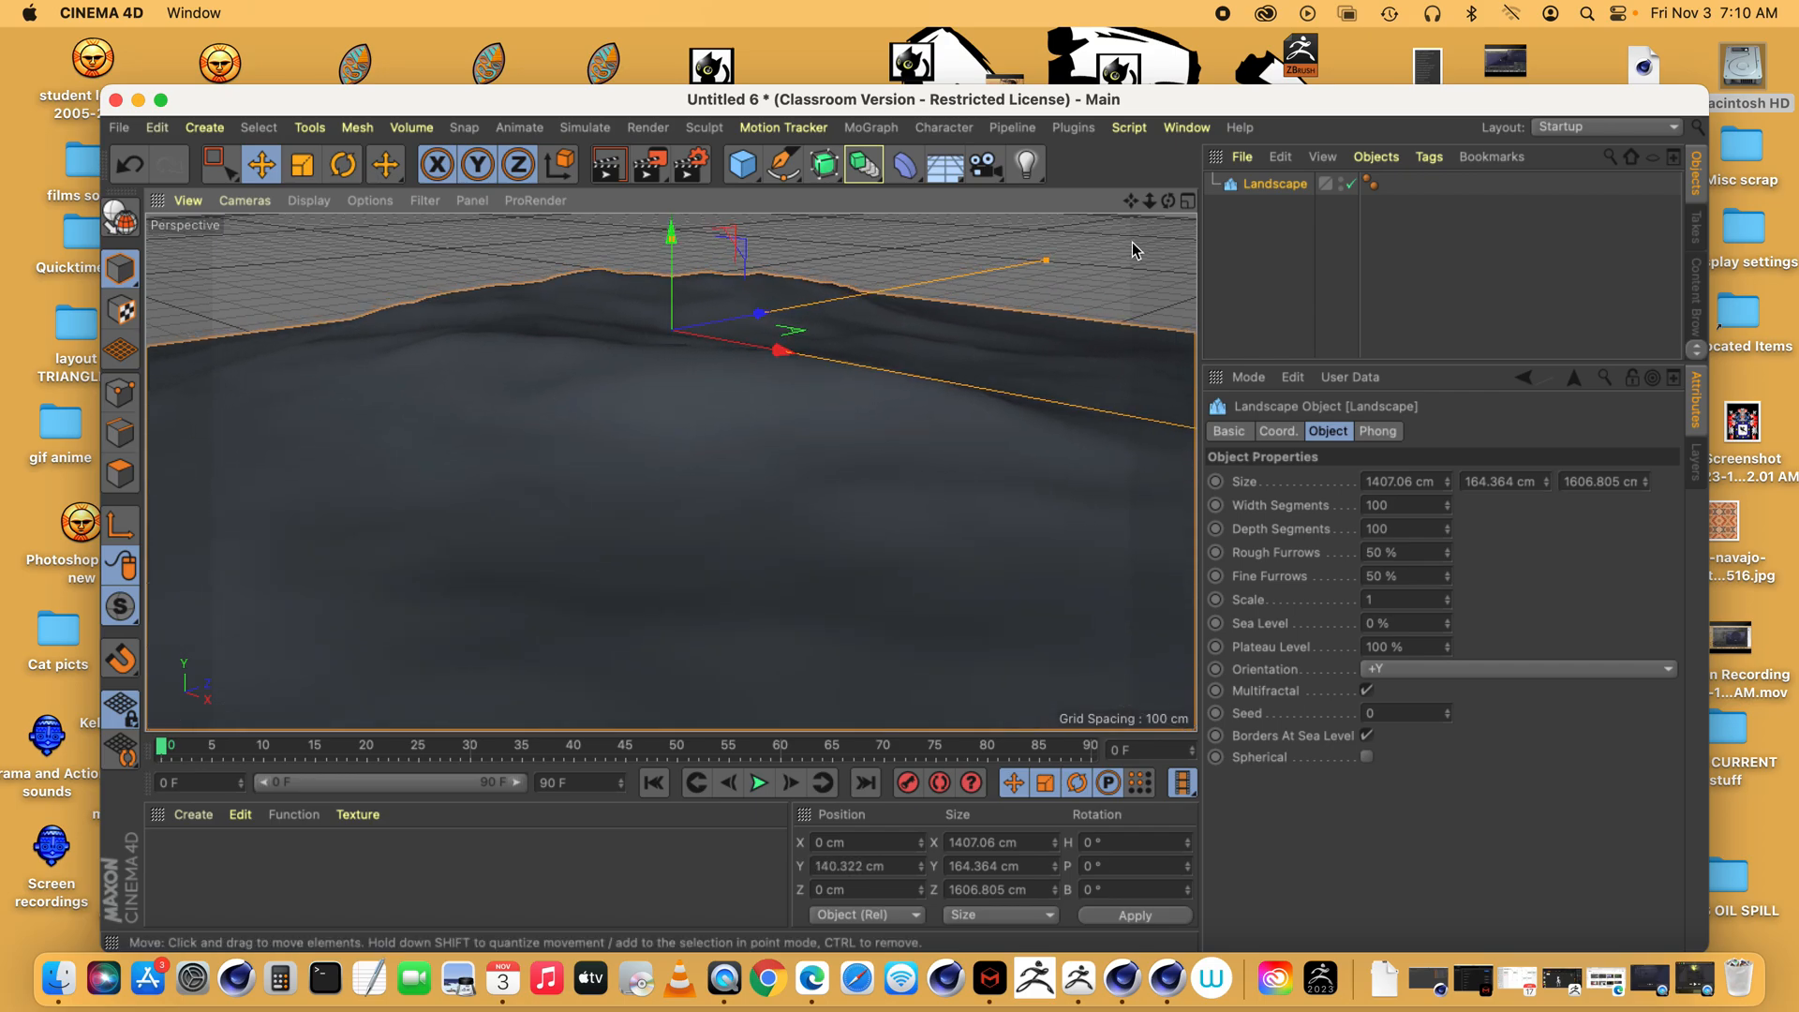
drag(1147, 205, 1113, 211)
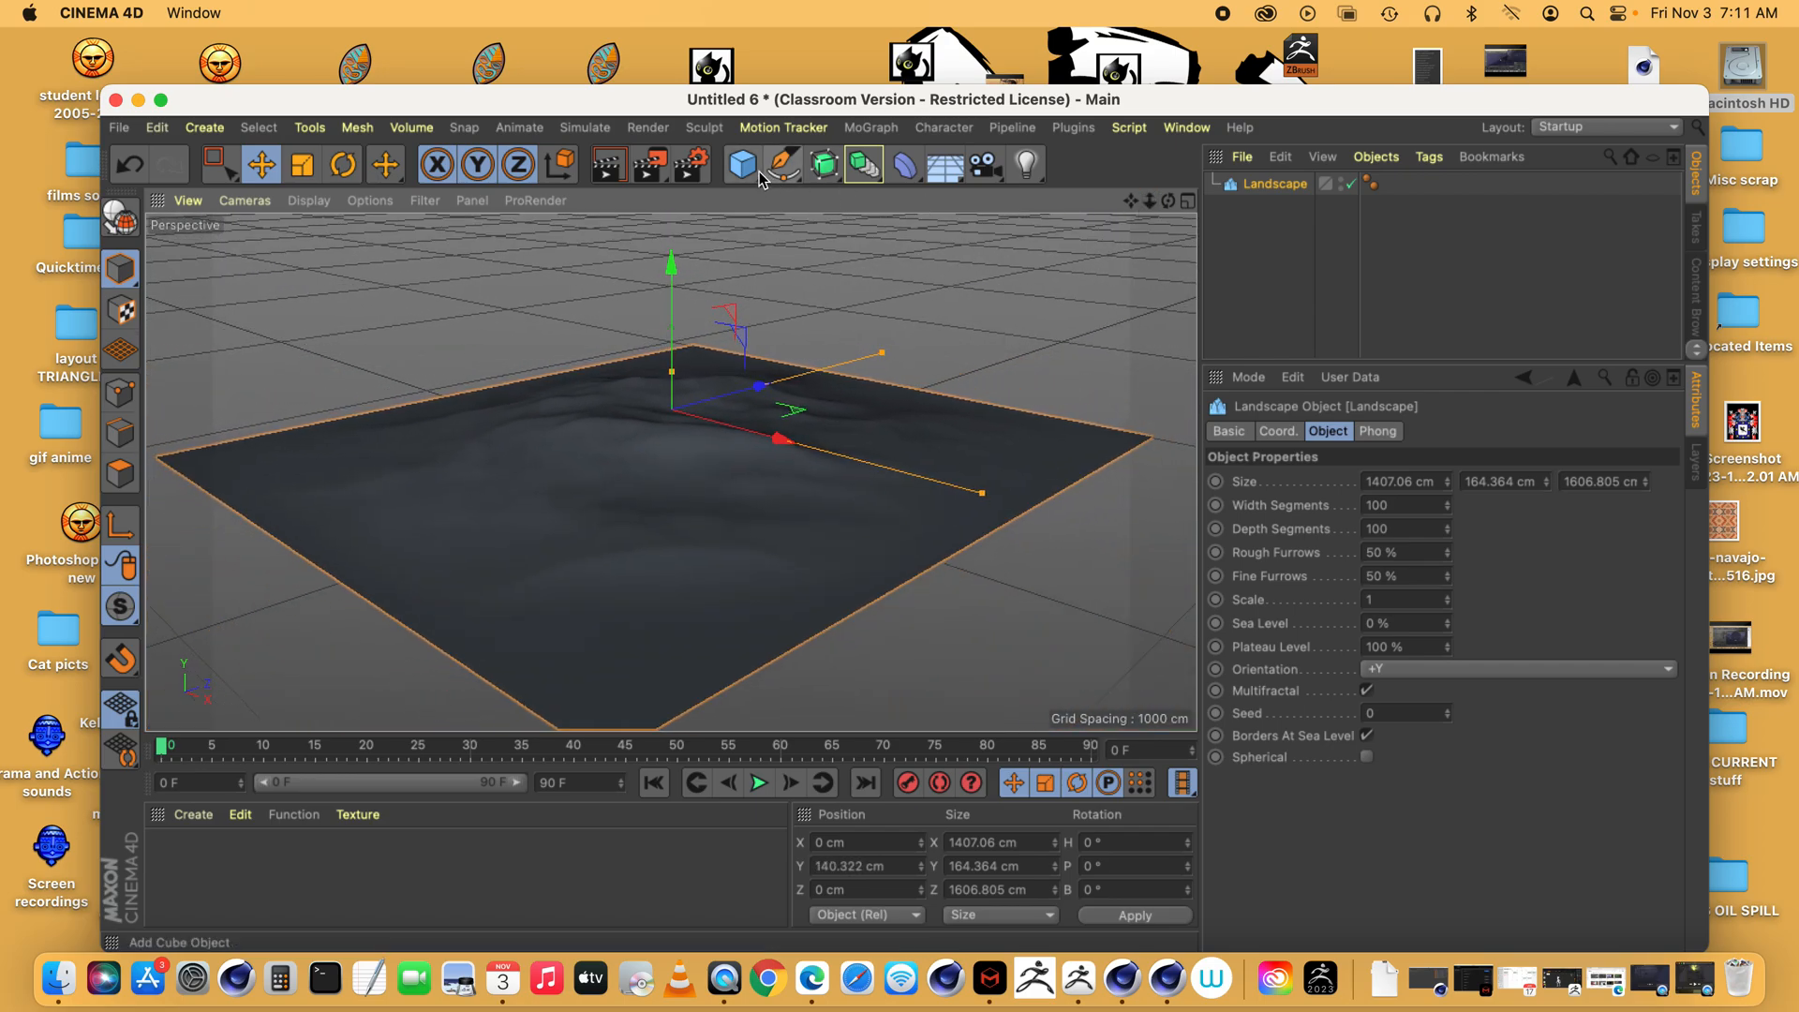
click(746, 172)
click(1166, 317)
drag(672, 326, 672, 236)
drag(1168, 201, 1112, 279)
click(932, 536)
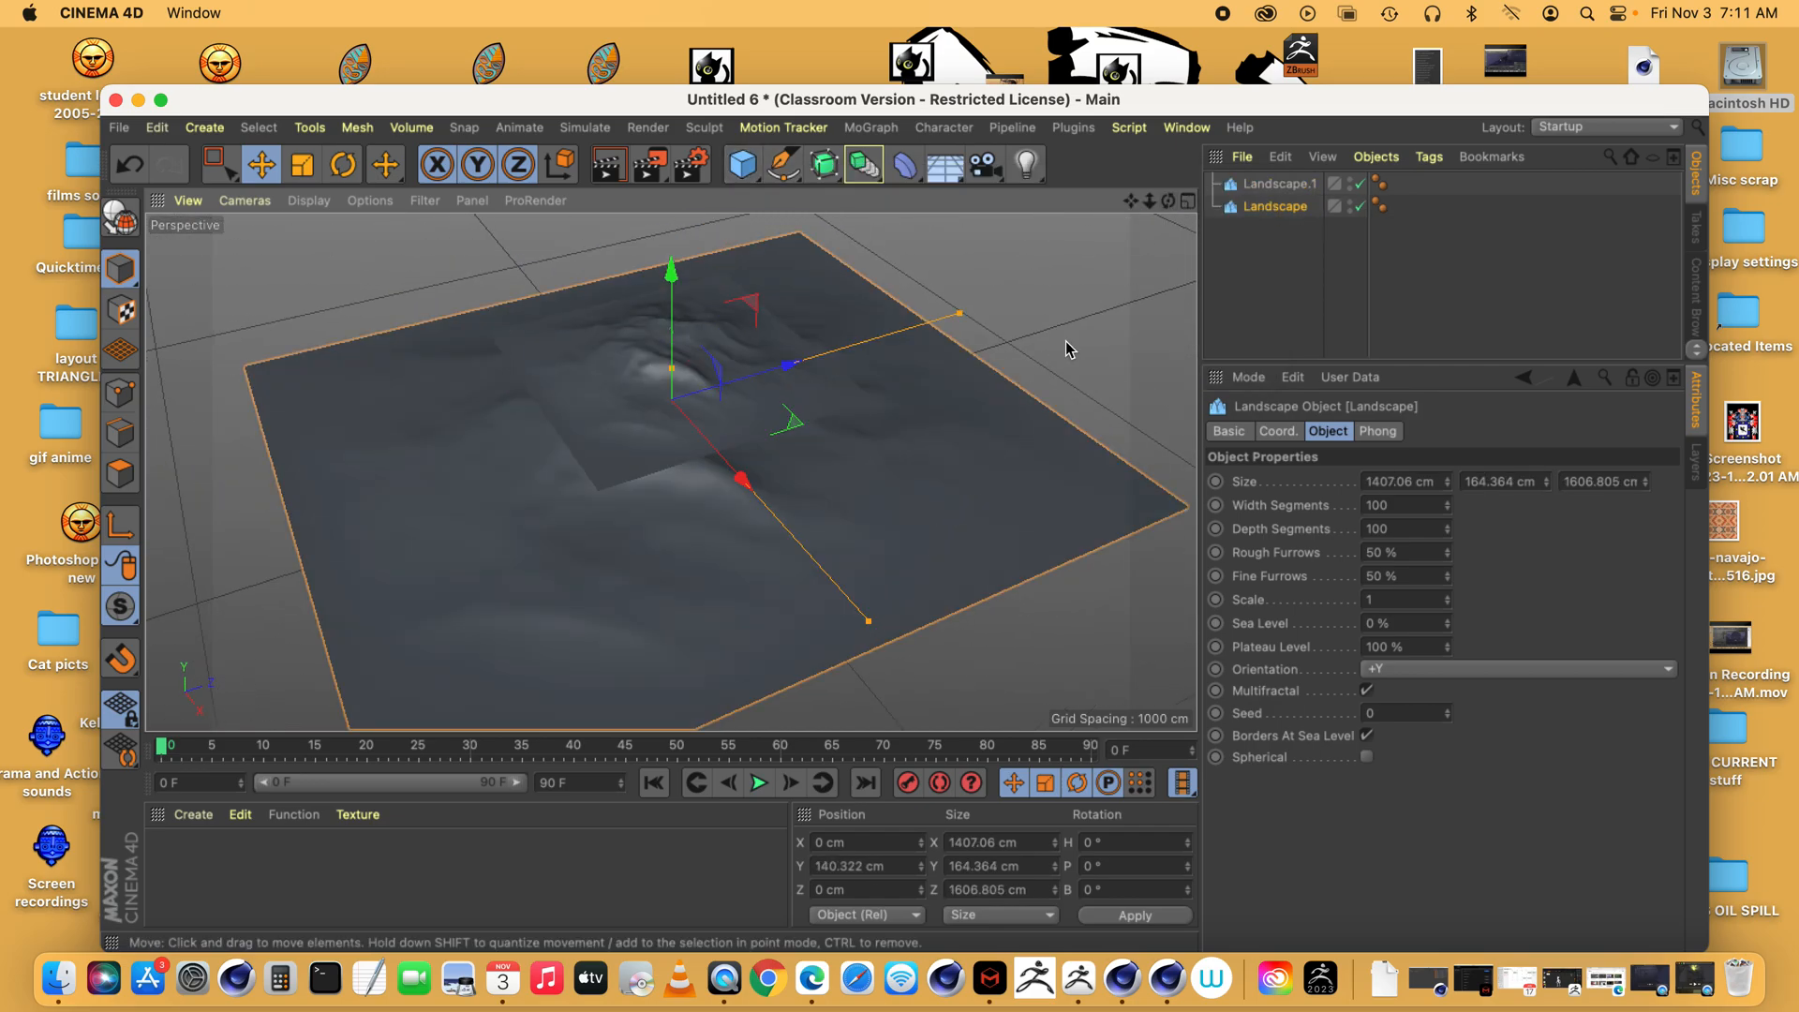
click(1285, 186)
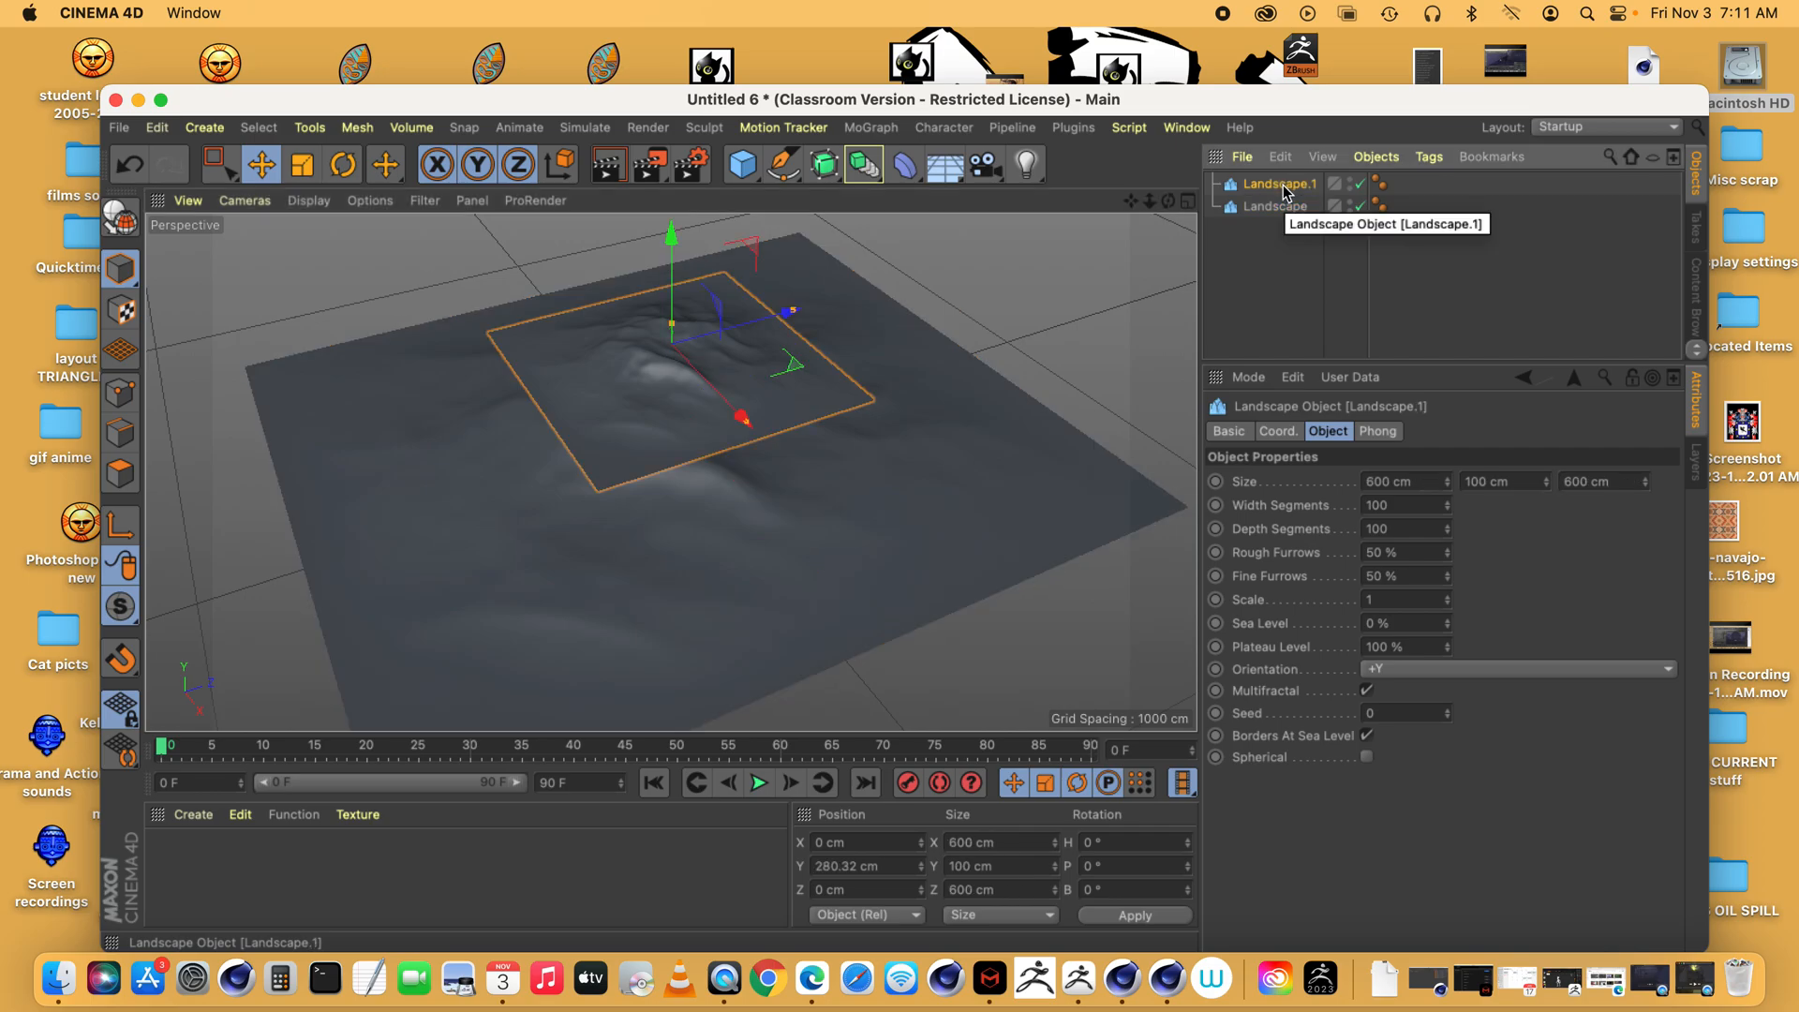
key(Delete)
- Reshape the landscape to a height of about 406 cm, with 76% rough furrows and 100% fine furrows
mouse_move(1149, 200)
mouse_down()
mouse_move(1154, 271)
mouse_move(1154, 234)
mouse_up()
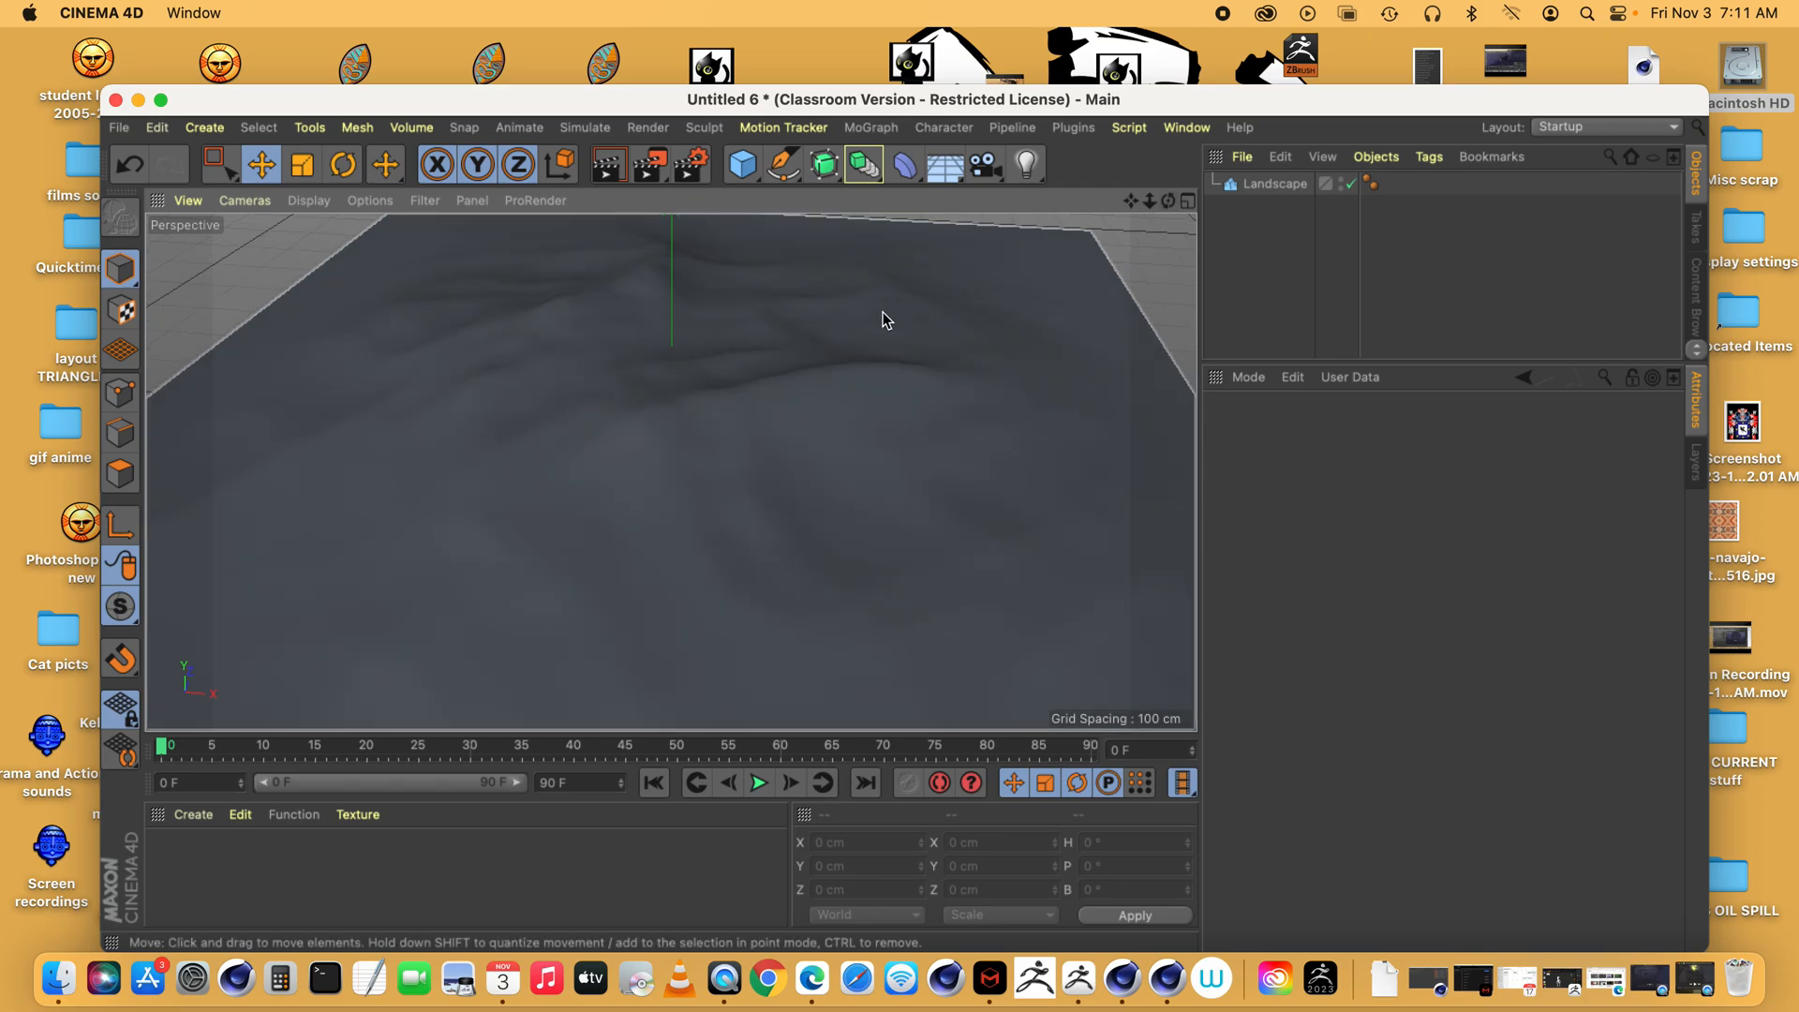
click(1258, 187)
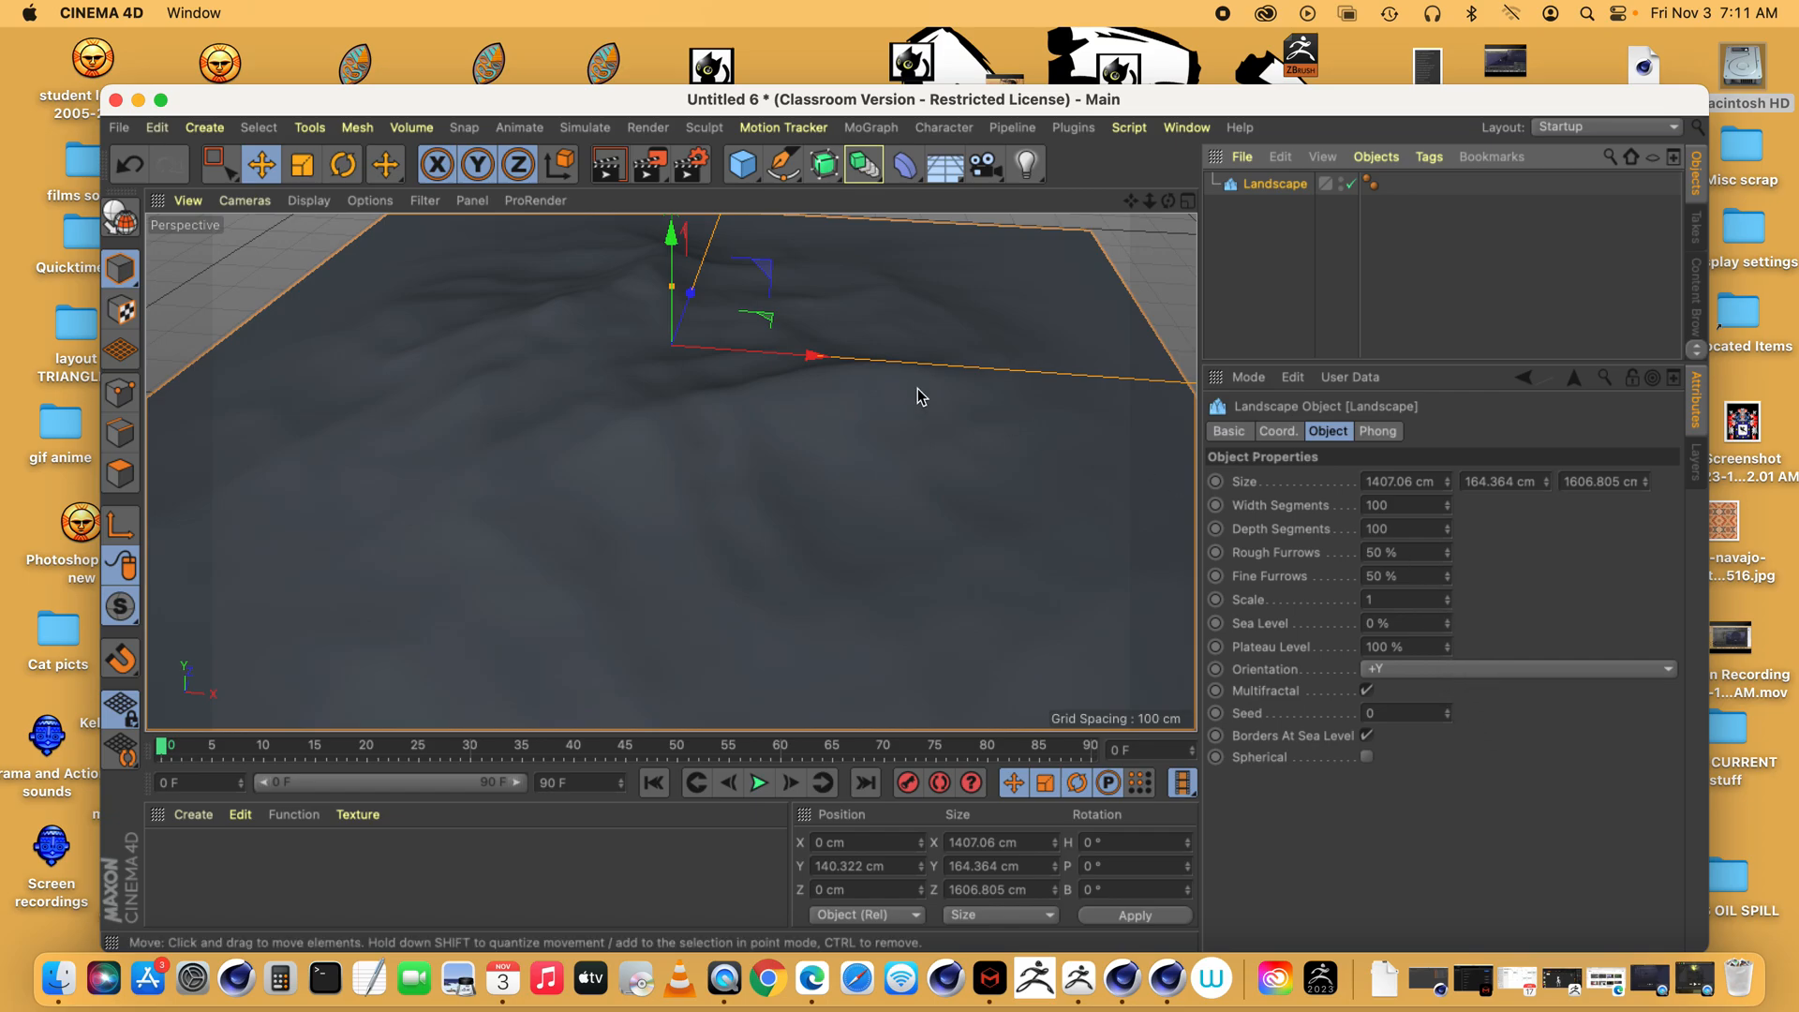
drag(672, 286, 681, 229)
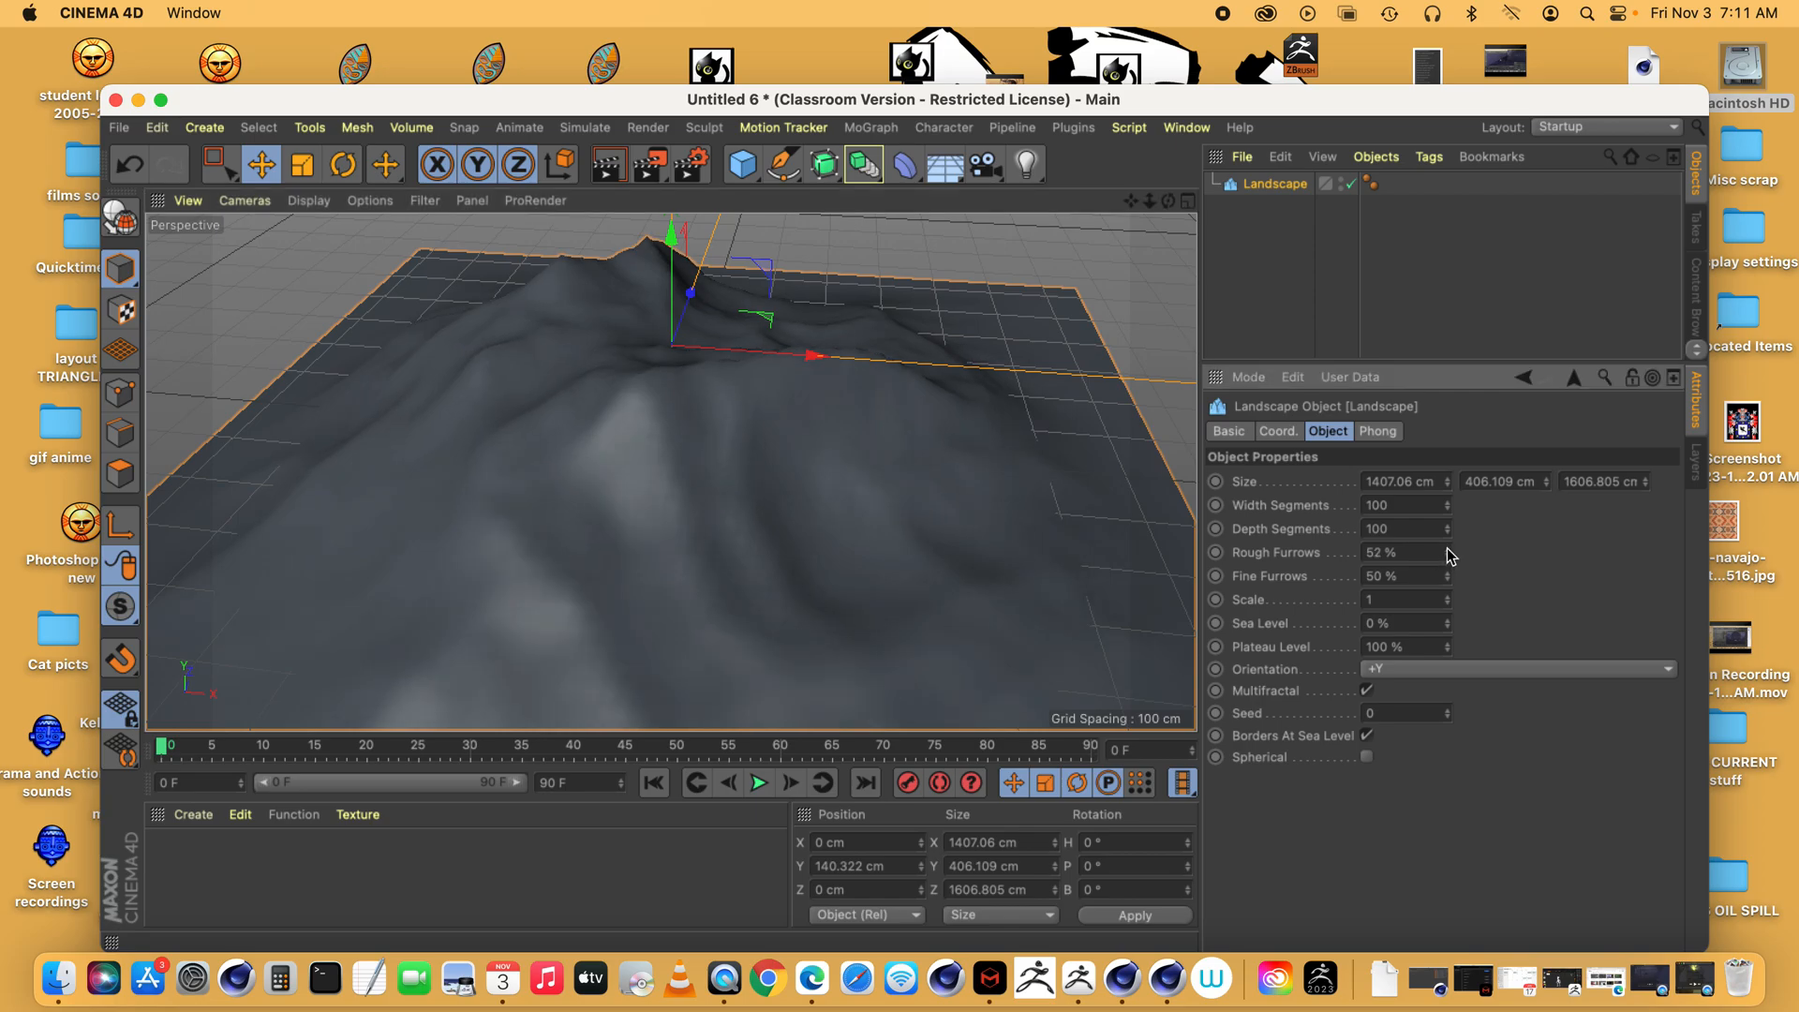
drag(1448, 556, 1448, 555)
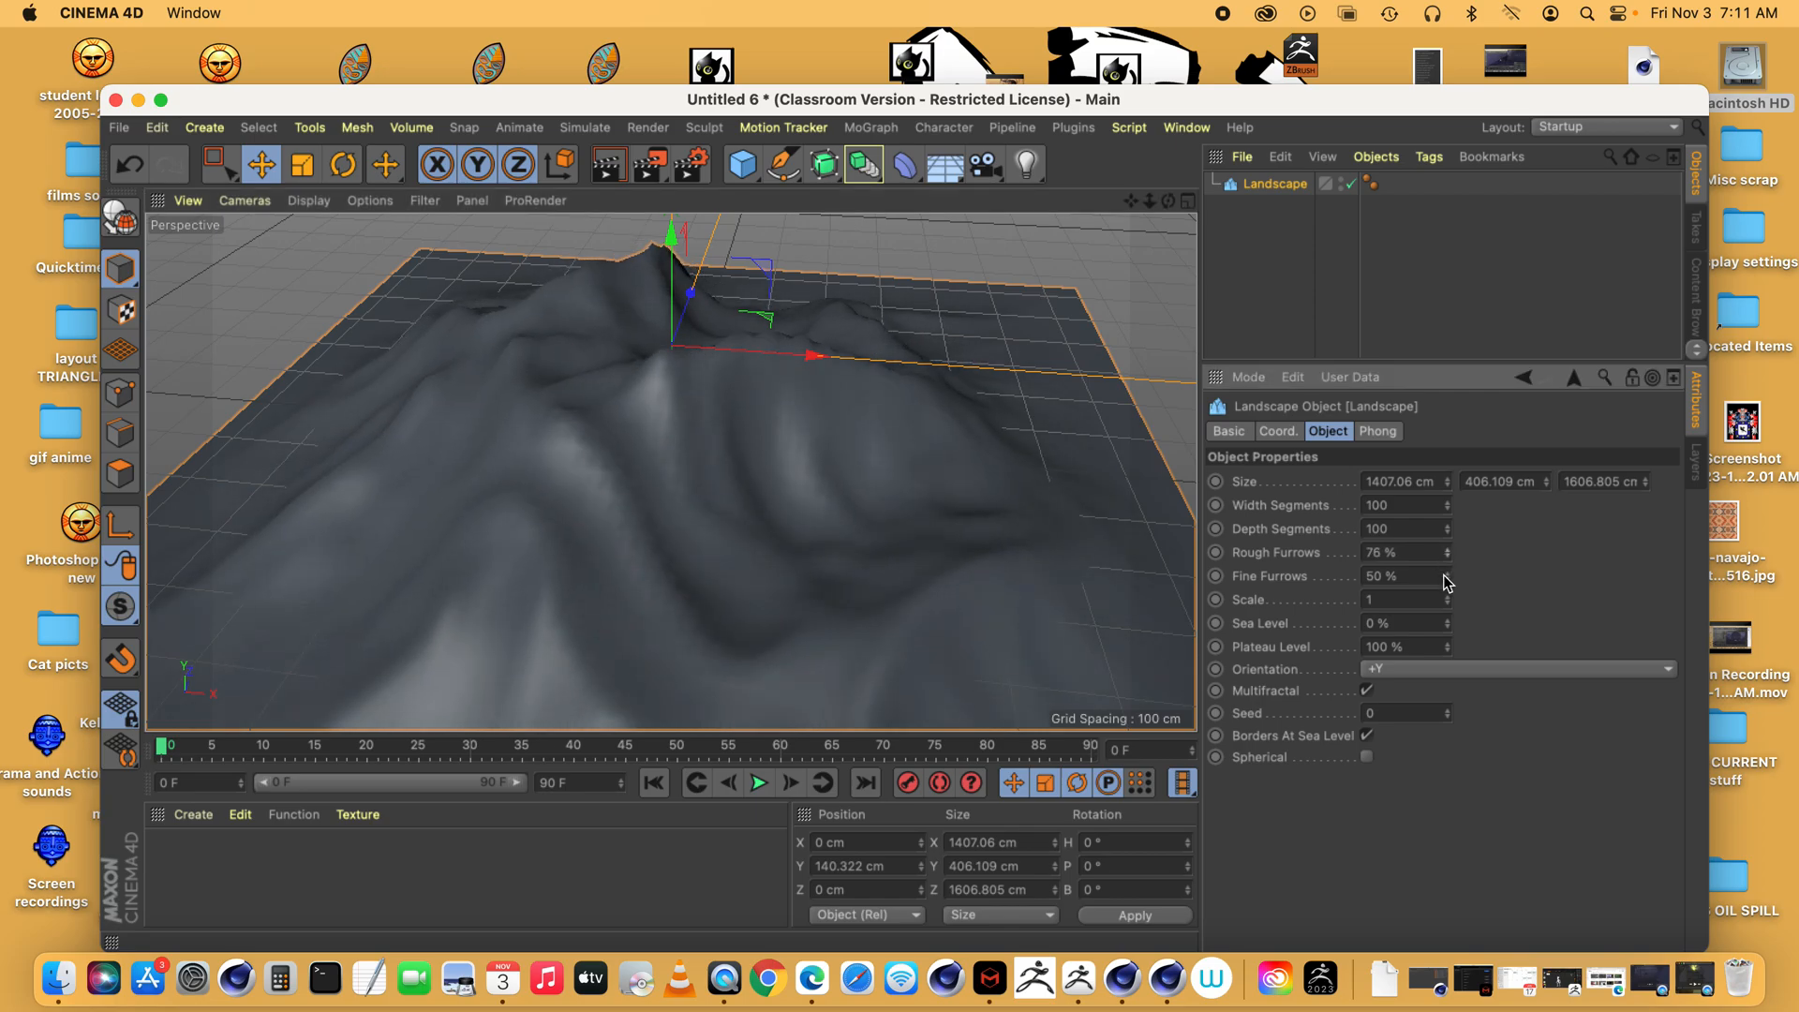
drag(1448, 581, 1448, 581)
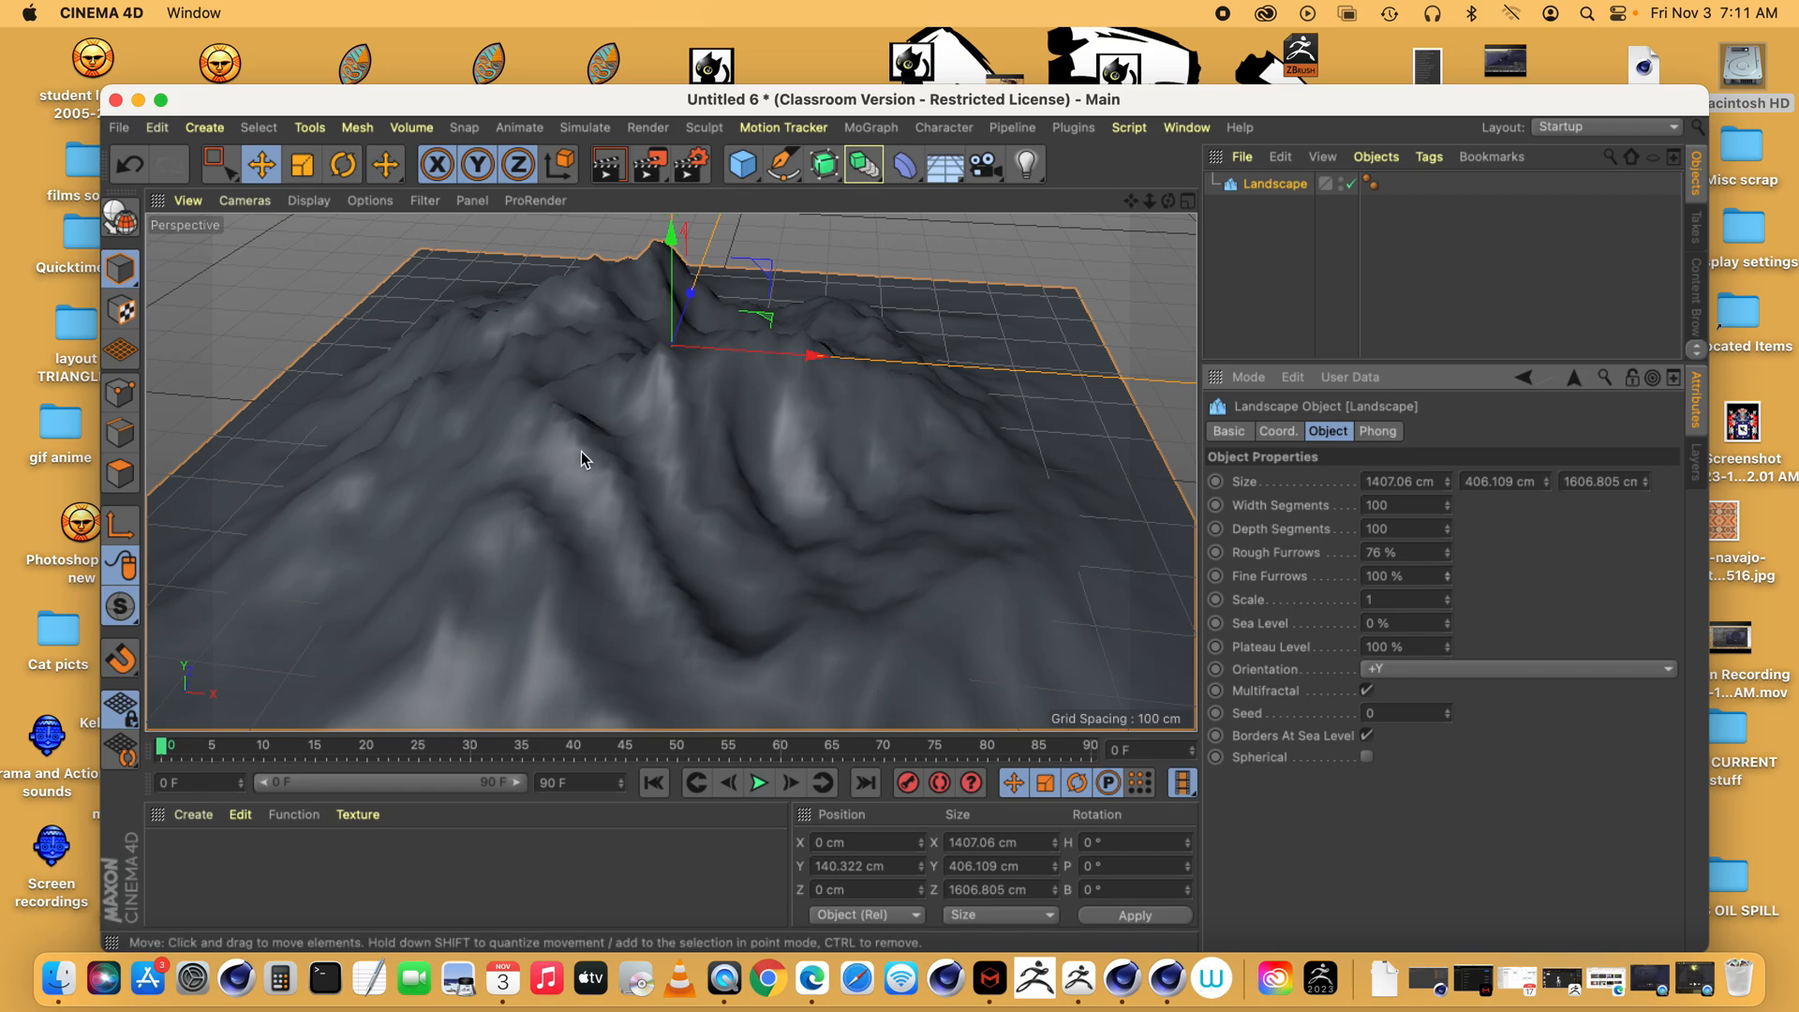
- Examine the landscape's polygon mesh with shading lines displayed, and restore the plain Gouraud shading
drag(1150, 201, 567, 449)
click(308, 200)
click(360, 258)
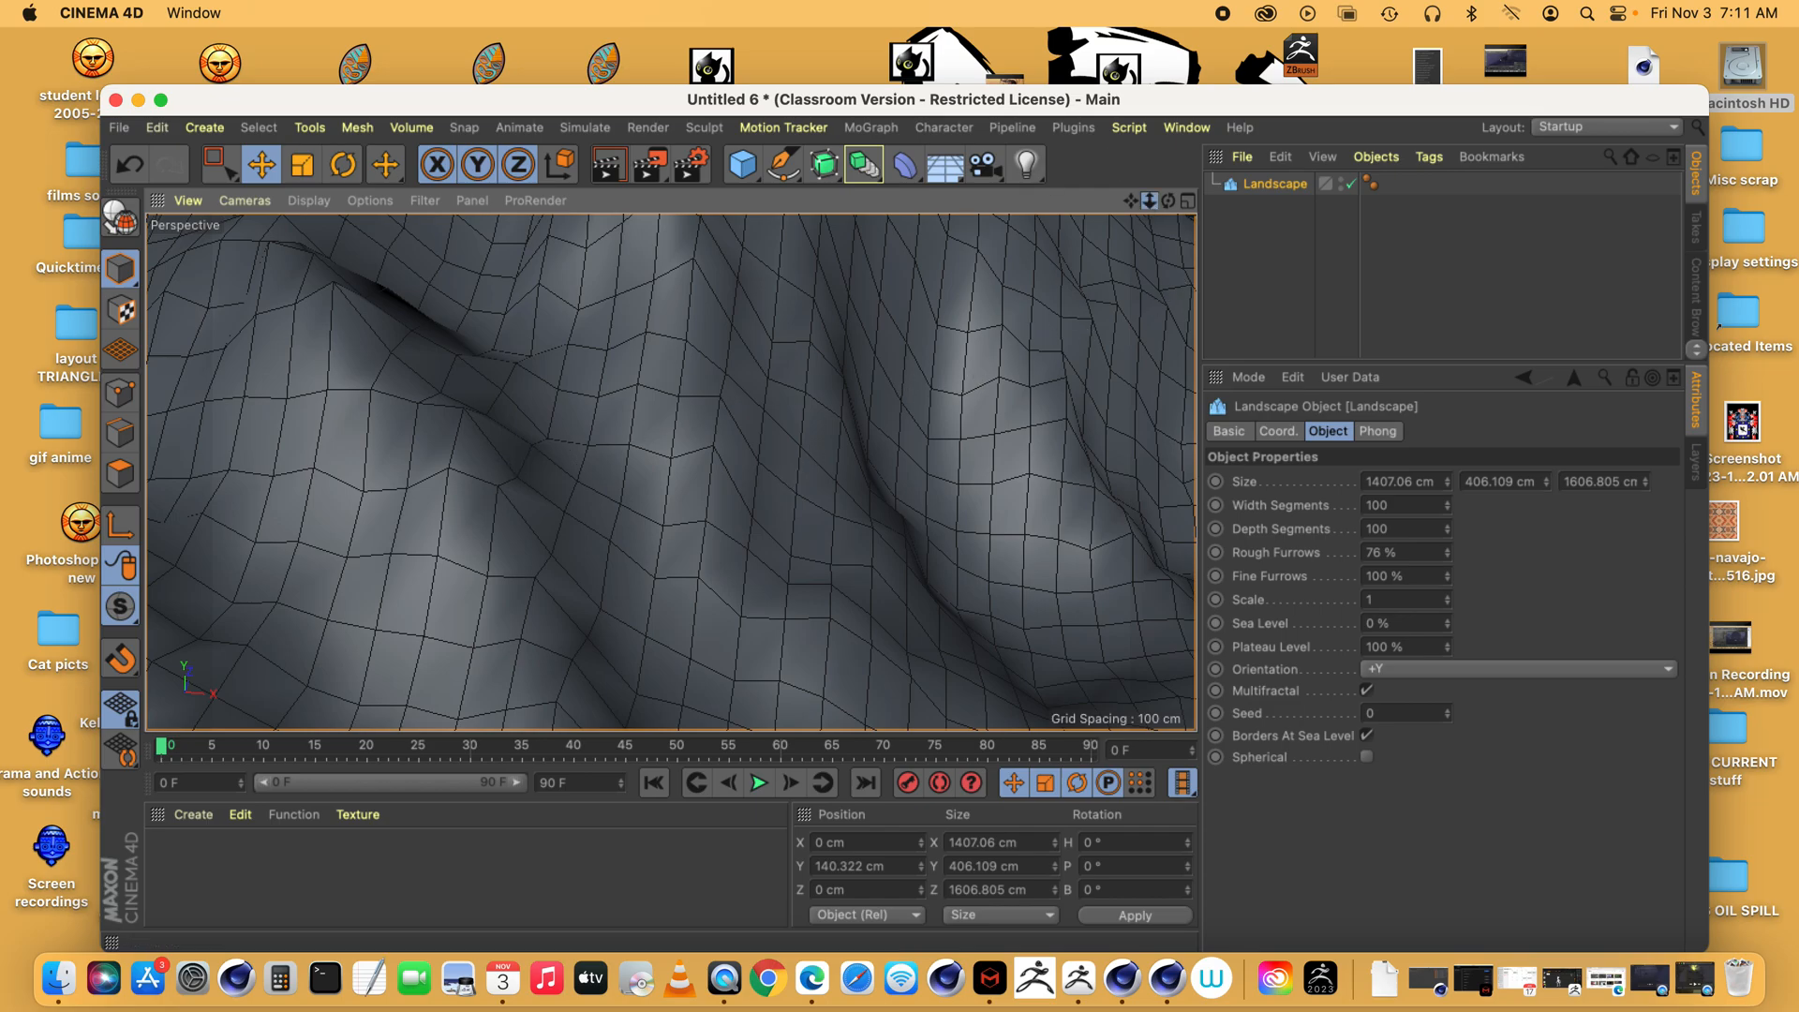
scroll(671, 472, down, 10)
scroll(671, 472, down, 3)
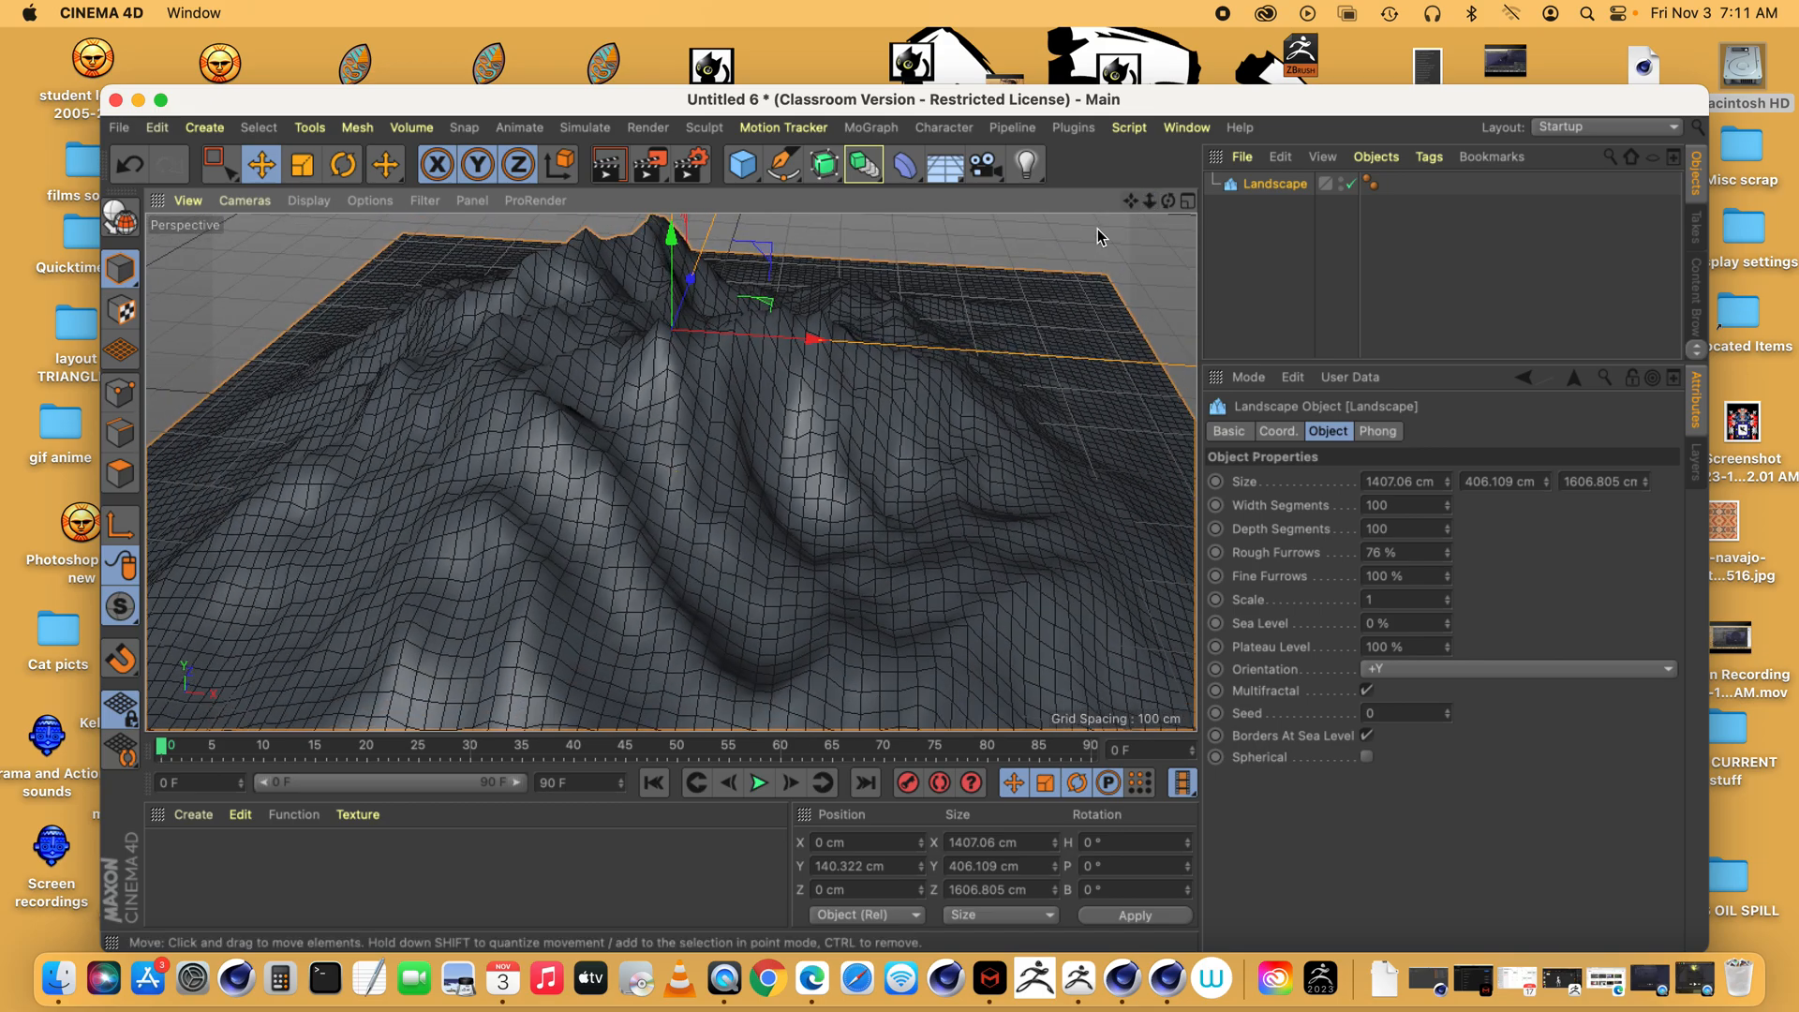
click(317, 204)
click(323, 234)
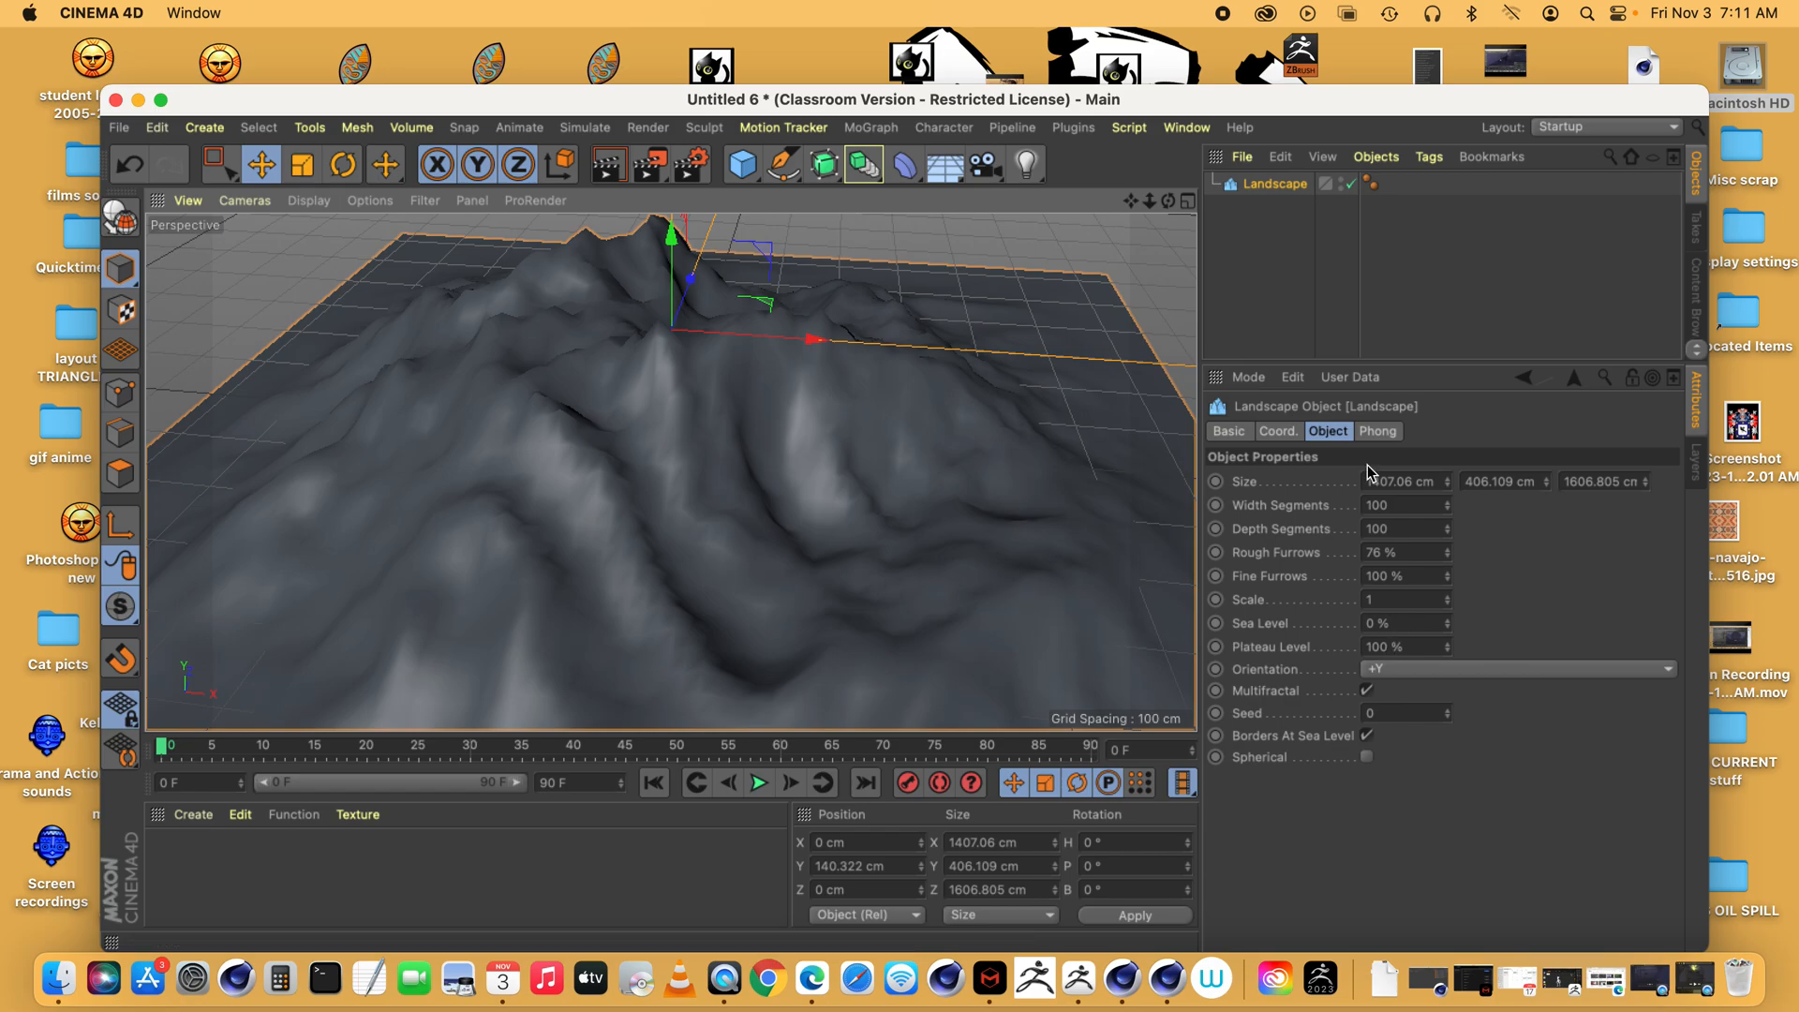
- Set the landscape's scale to 2.03 and its sea level to 71%
drag(1168, 201, 1184, 201)
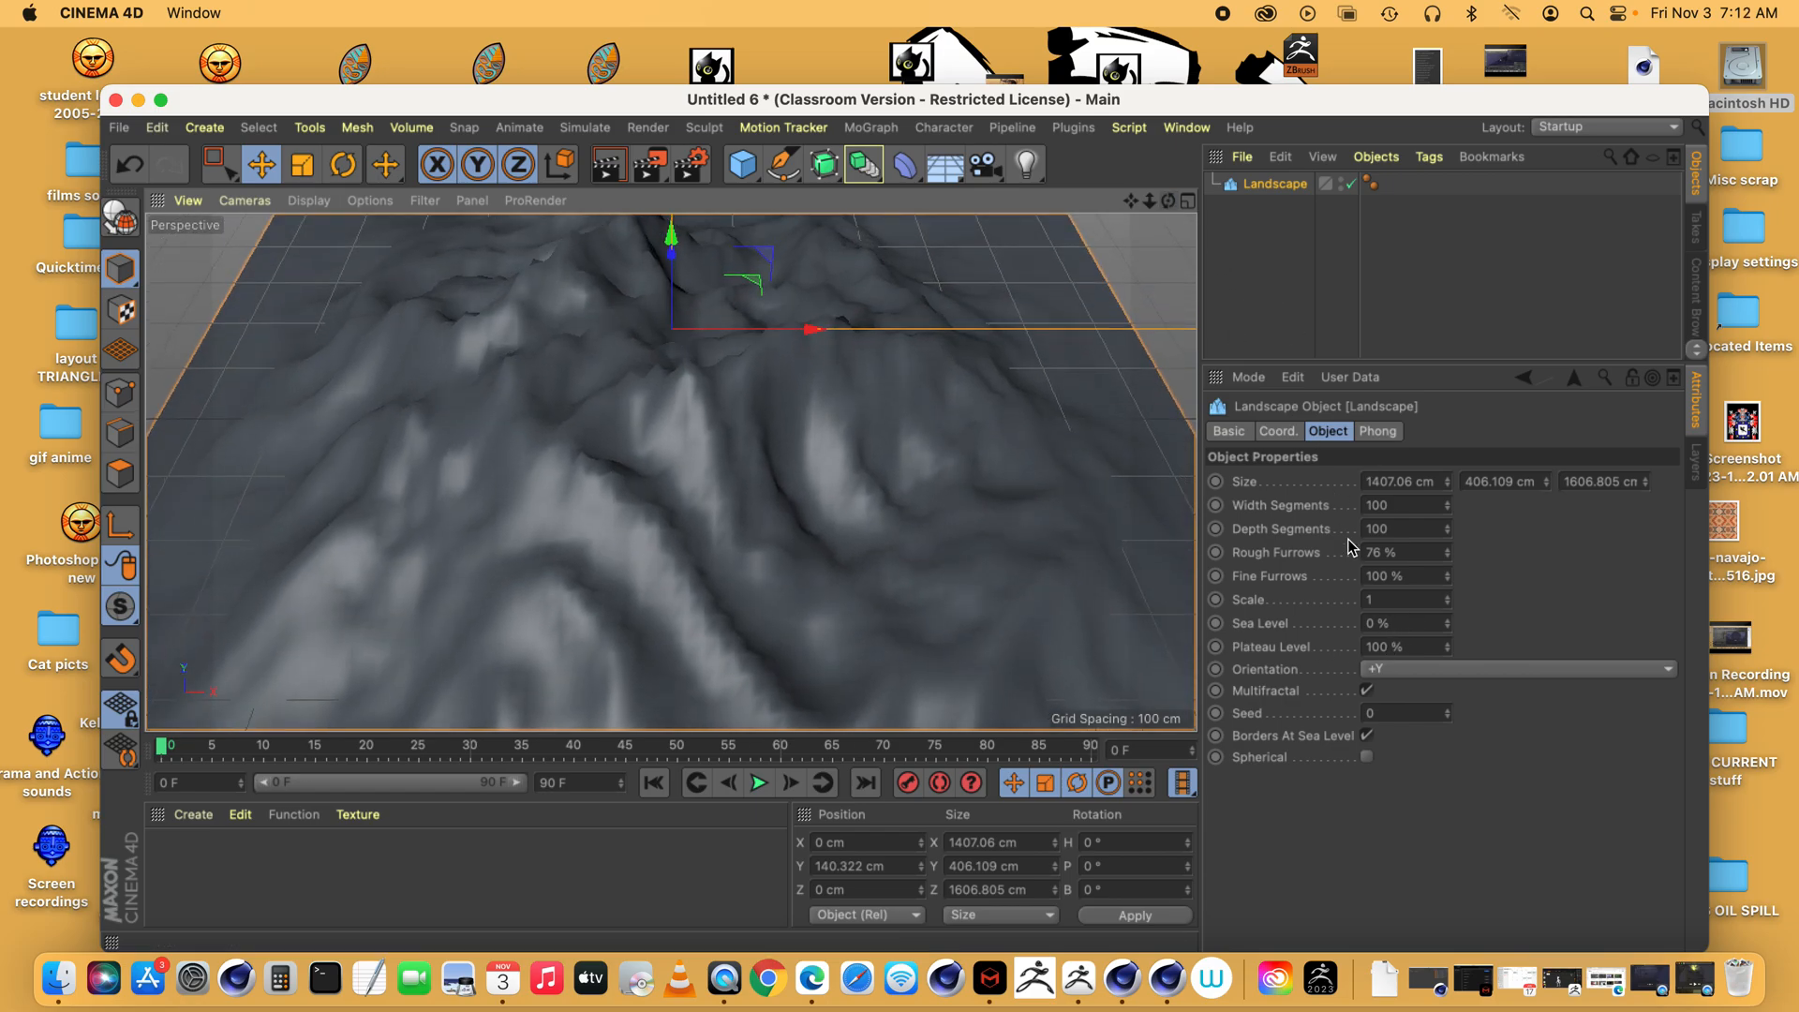
drag(1448, 600, 1448, 603)
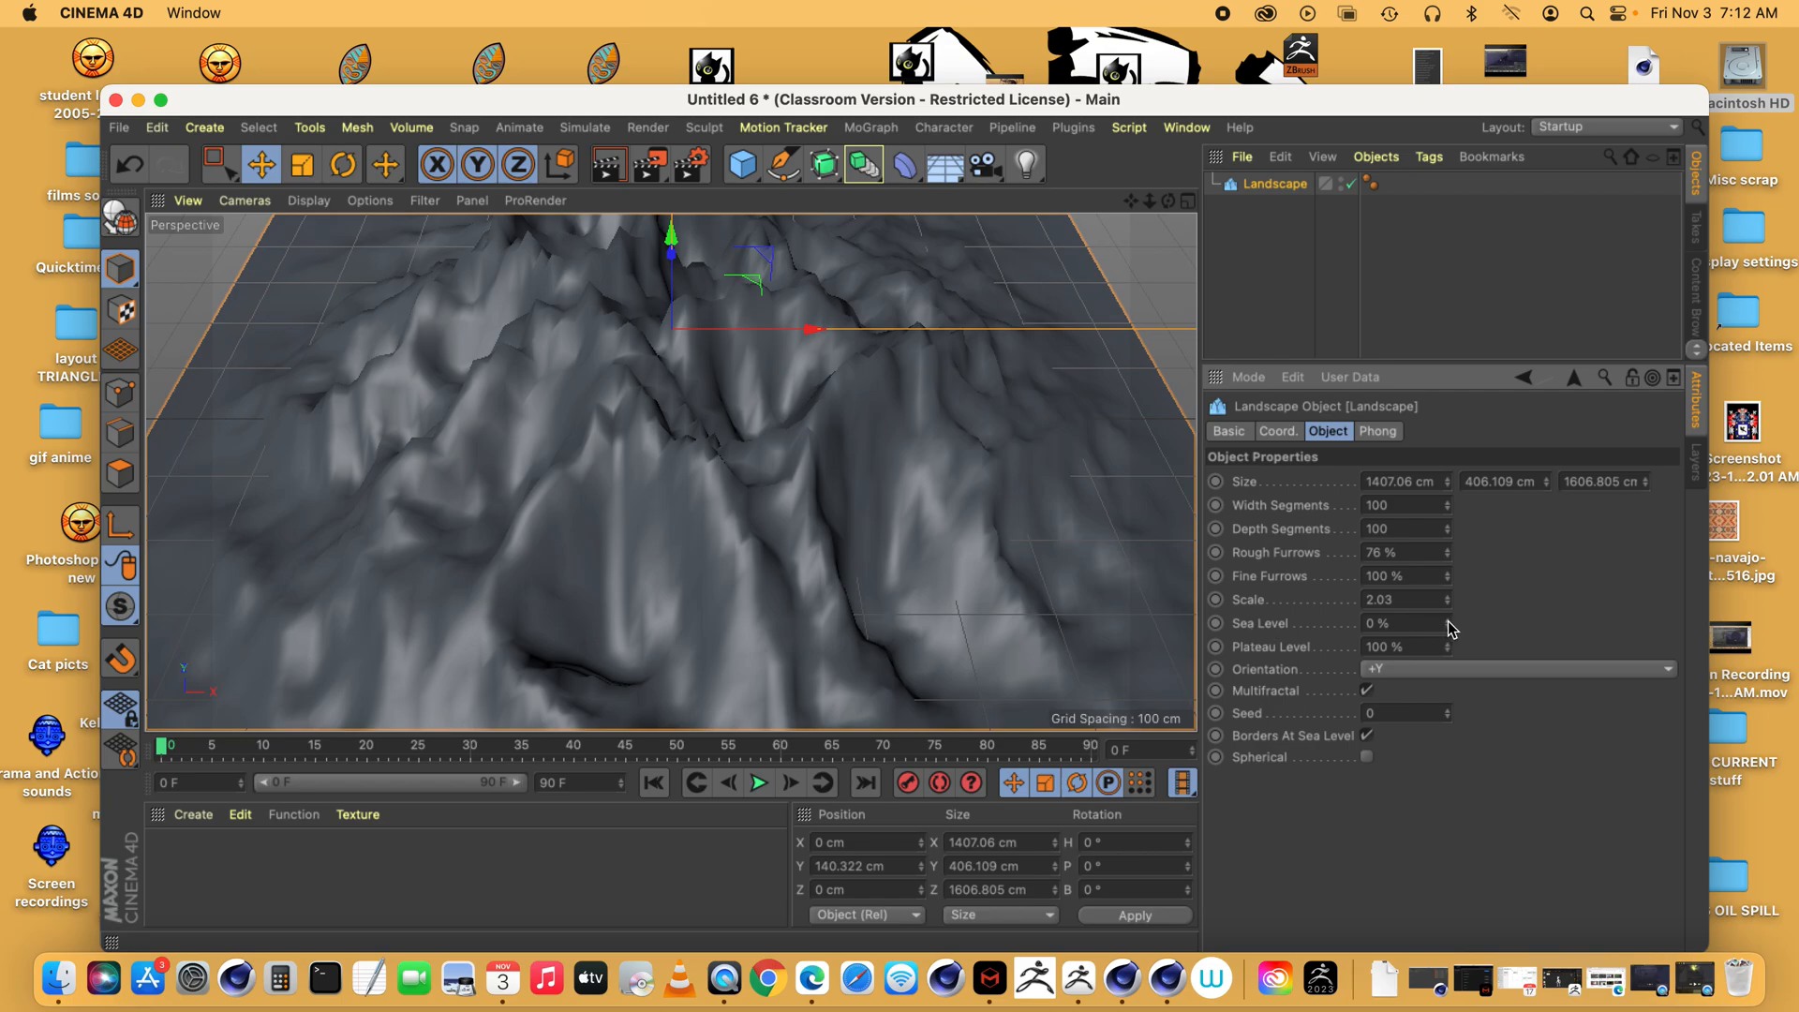
drag(1449, 625, 1449, 646)
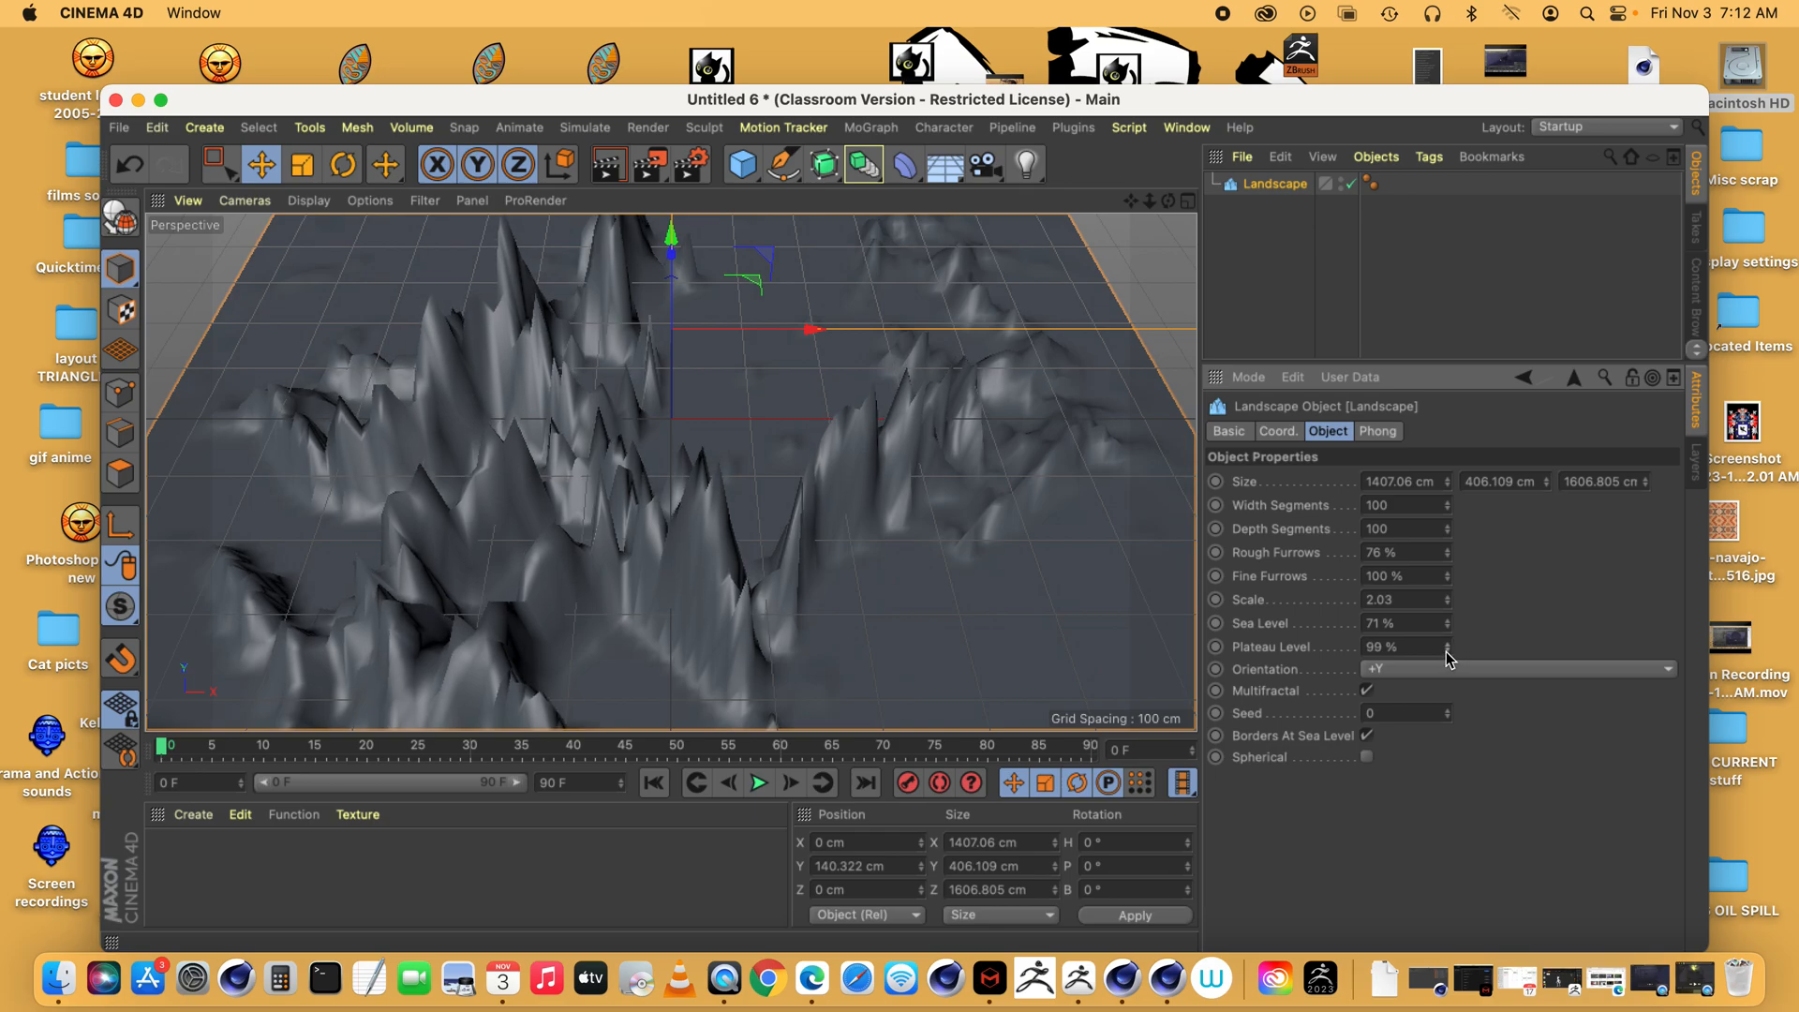
- Set the landscape's sea level to 82%, scale to 1, rough furrows to 100% and fine furrows to 0%
drag(1448, 624, 1447, 612)
text(1)
key(Return)
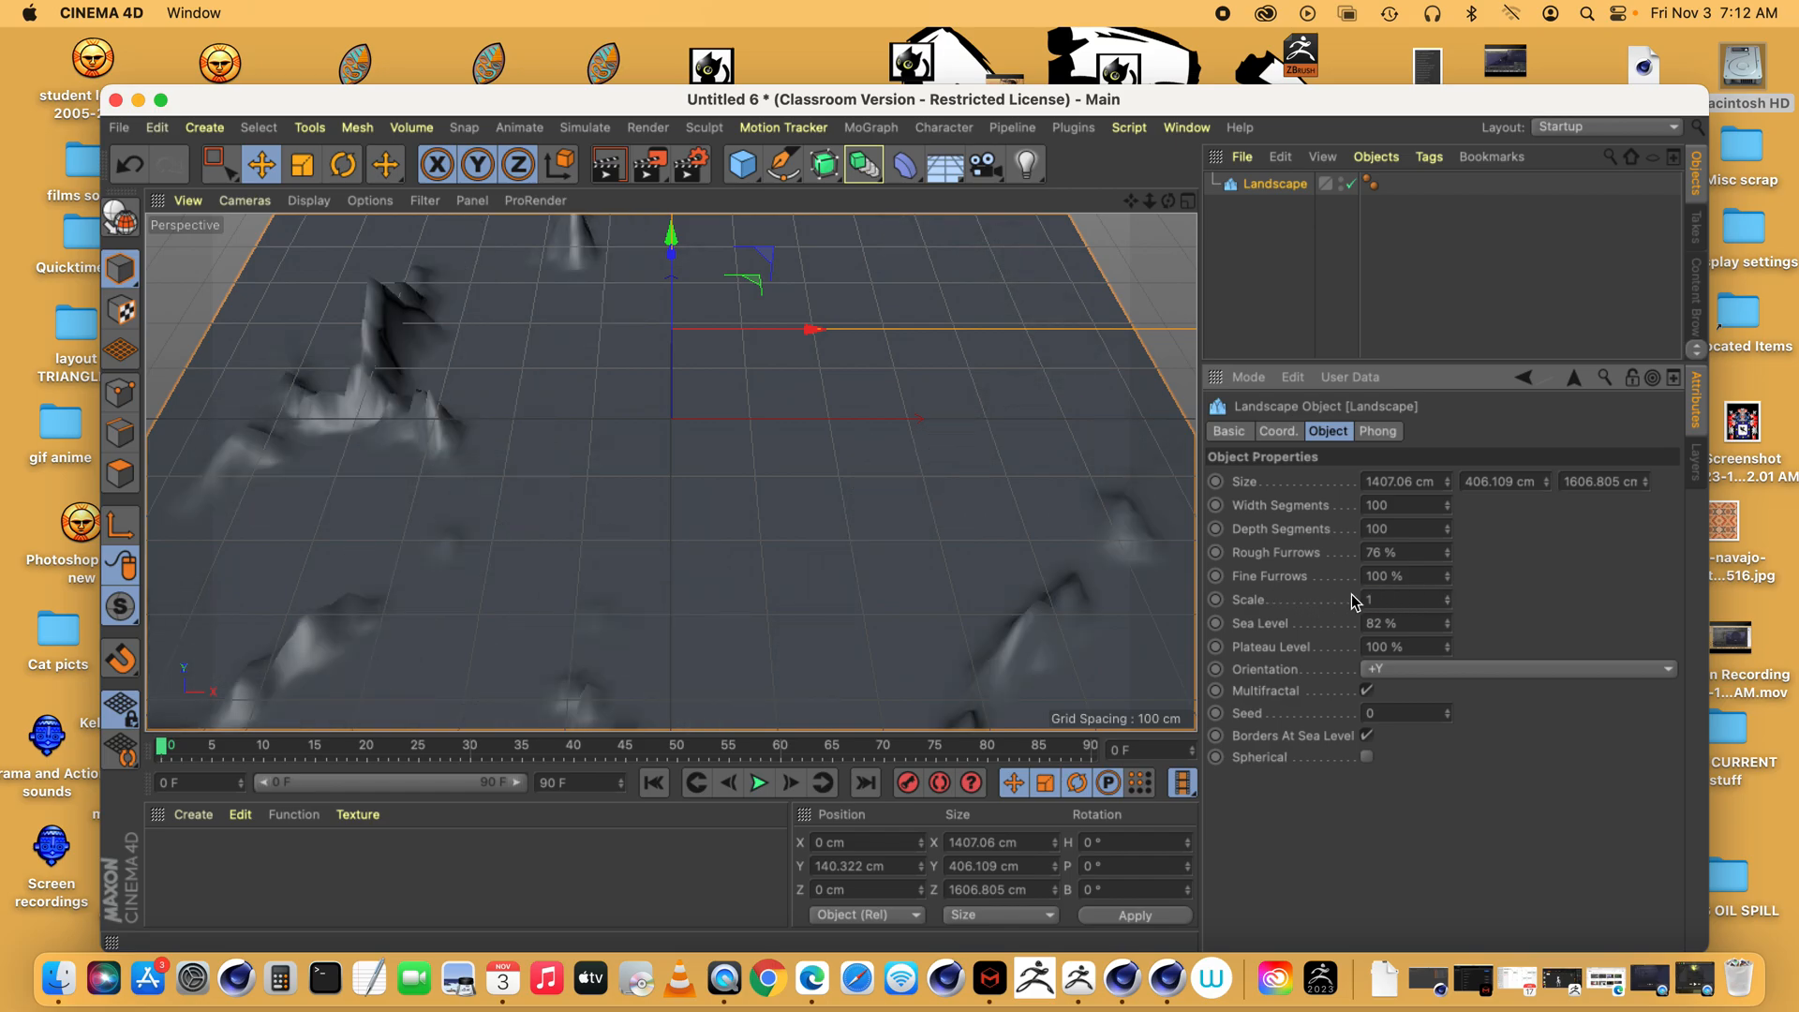
drag(1449, 560, 1434, 548)
click(1448, 573)
drag(1449, 588, 1448, 588)
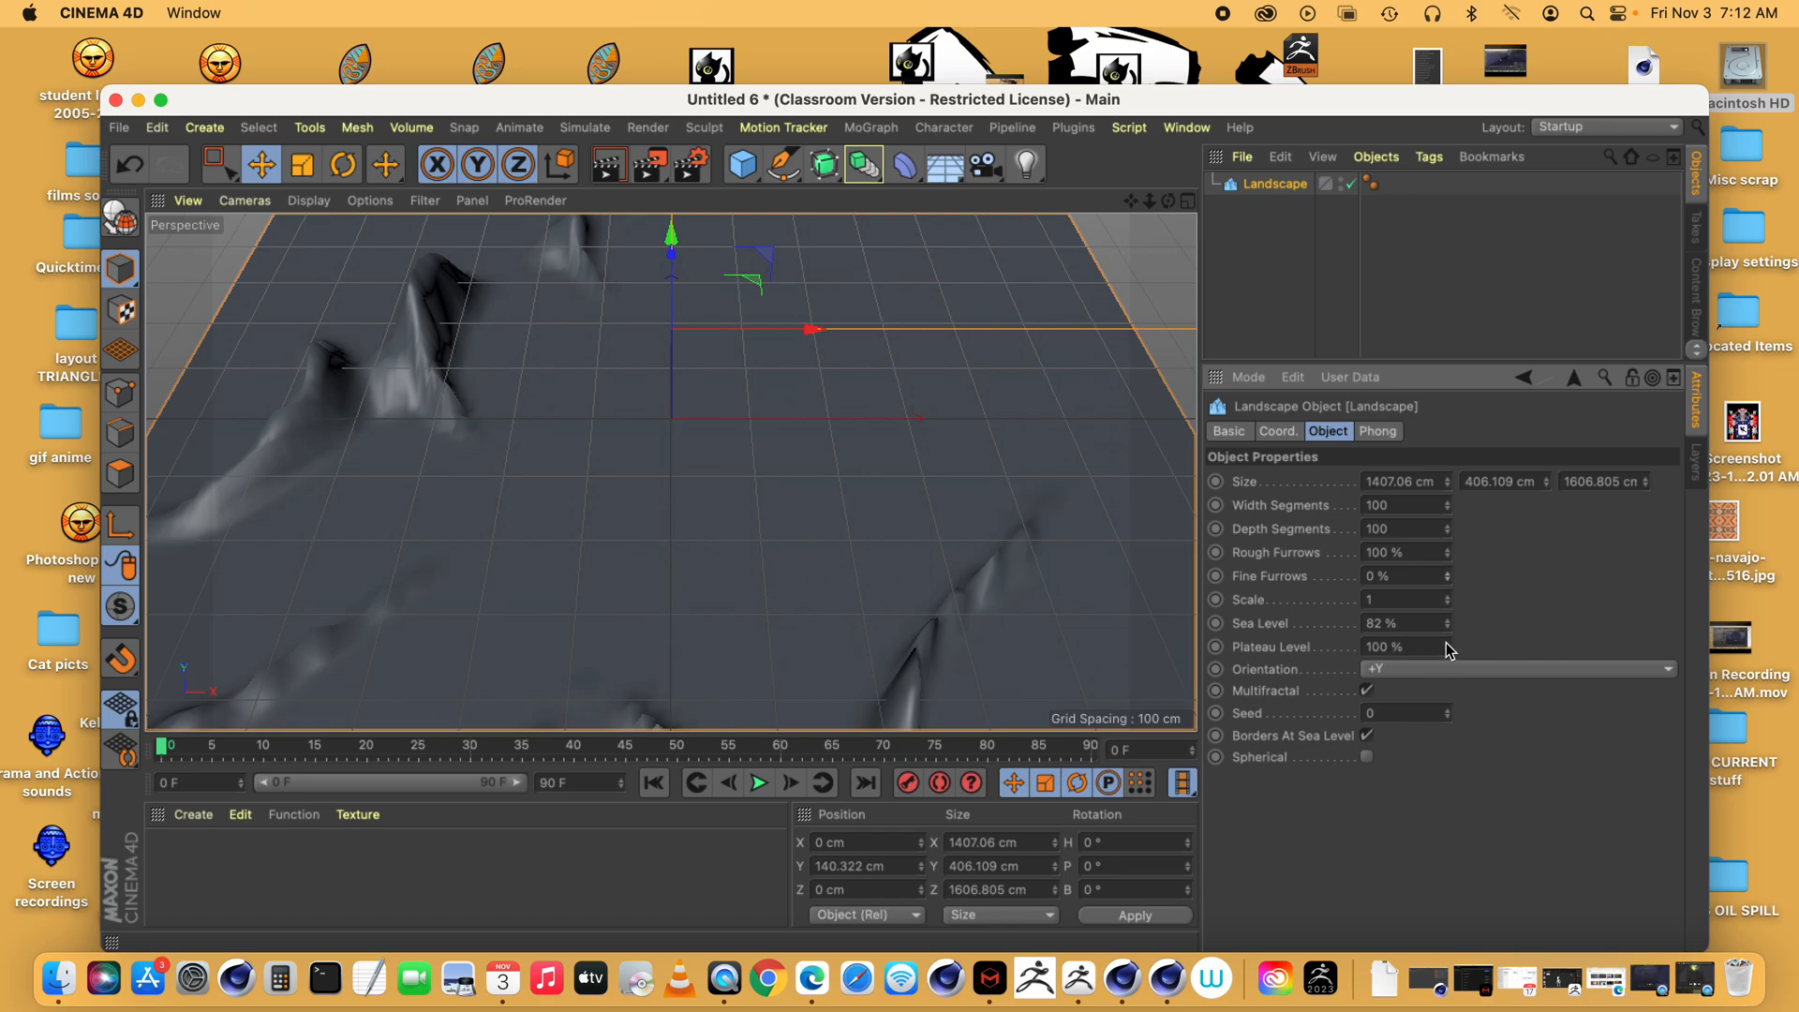
- Set the landscape's plateau level to 70% and examine the terrain from several angles
drag(1449, 653, 1449, 661)
drag(1150, 200, 1125, 200)
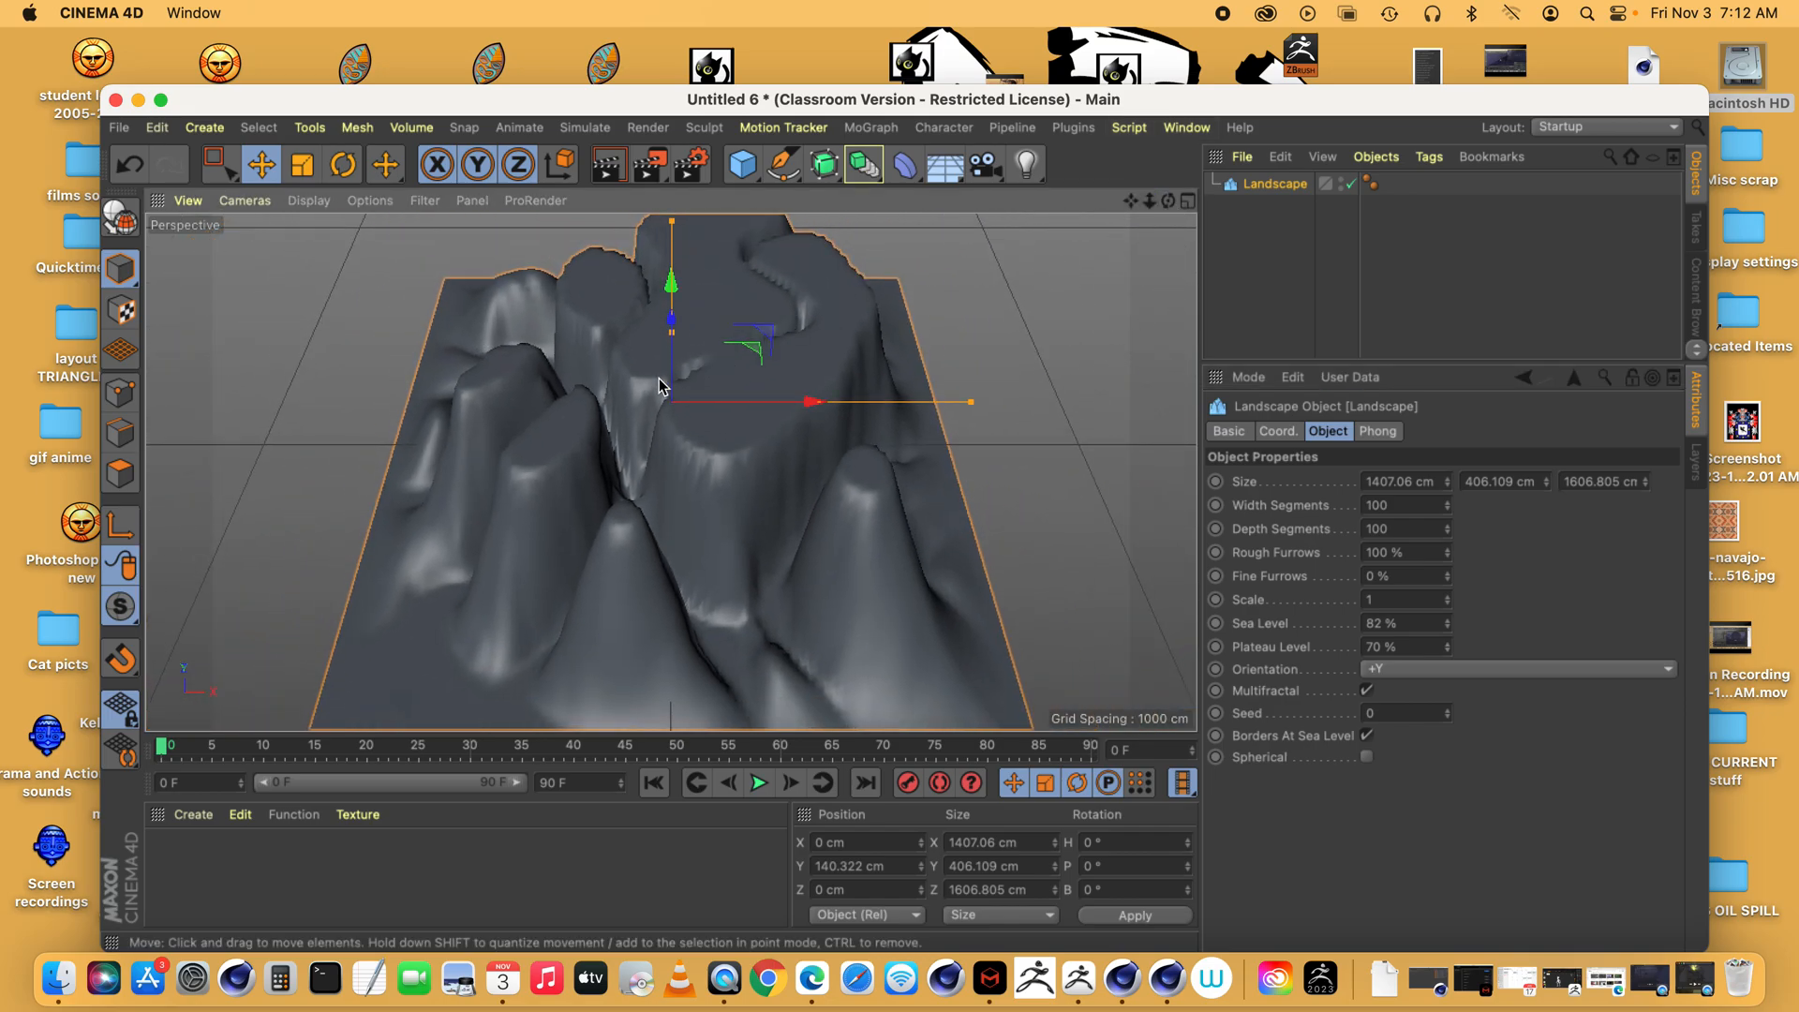
drag(1167, 201, 1227, 223)
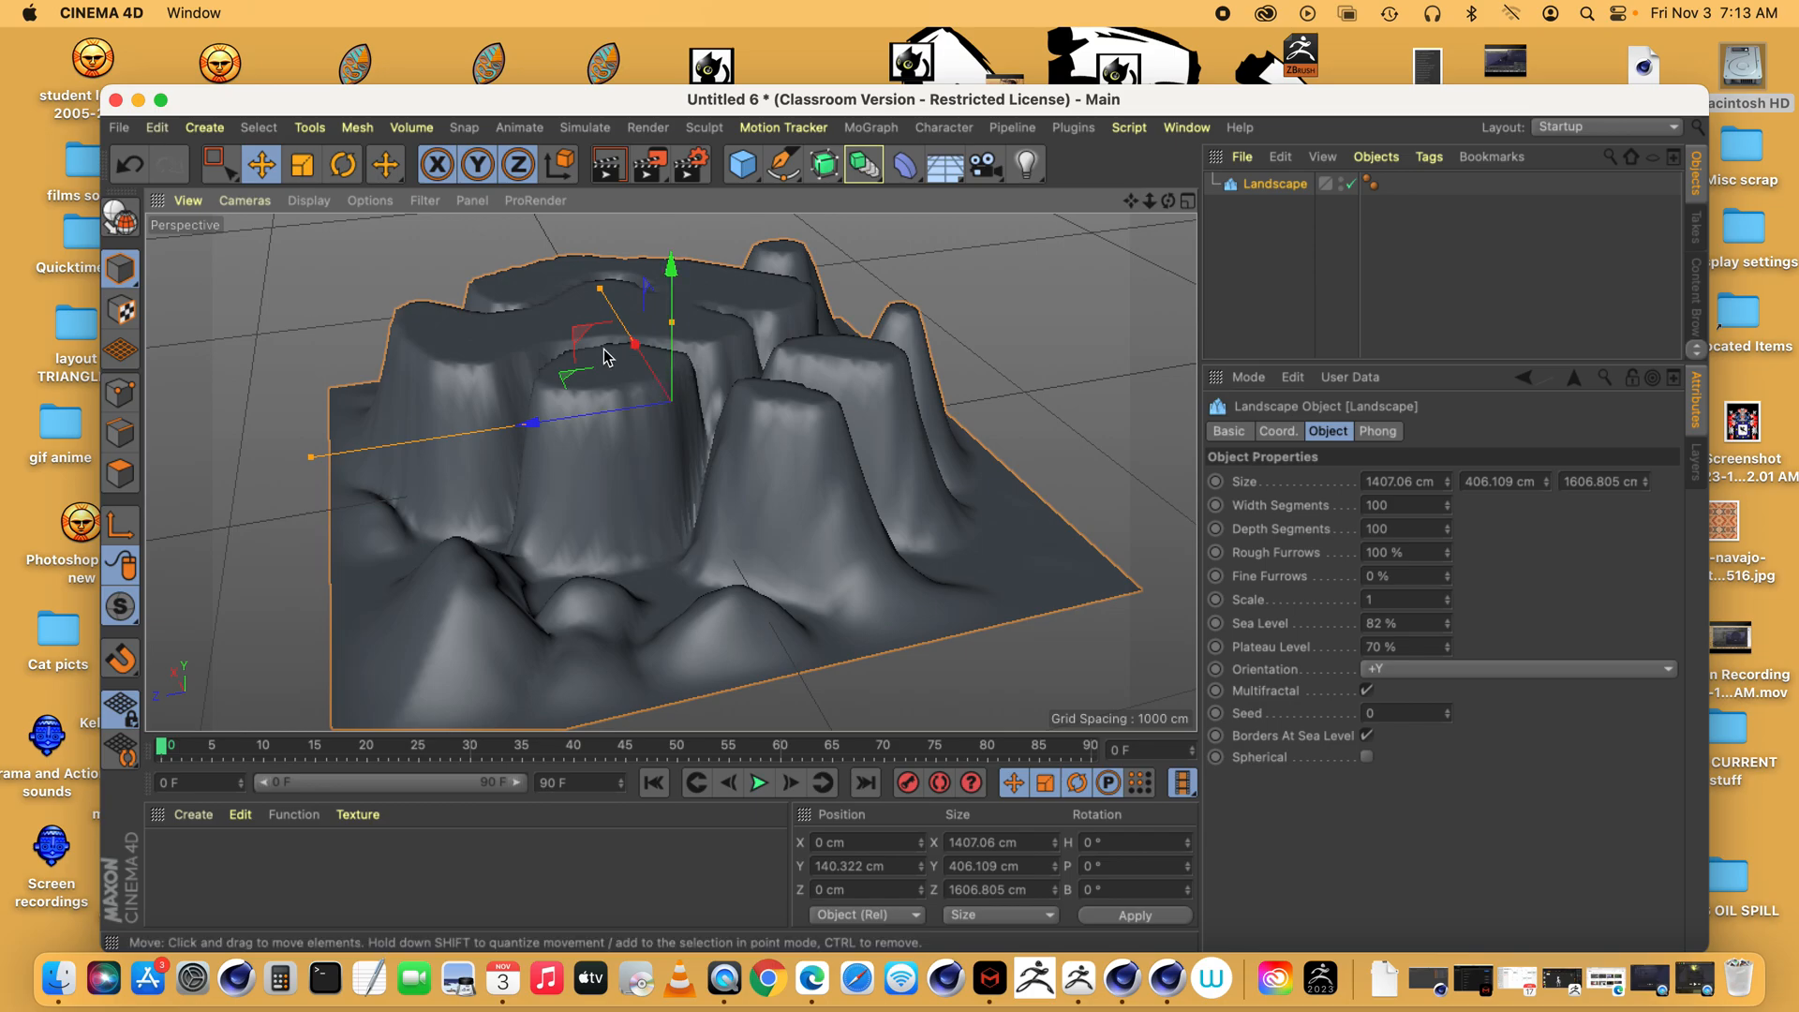
drag(1150, 201, 1133, 393)
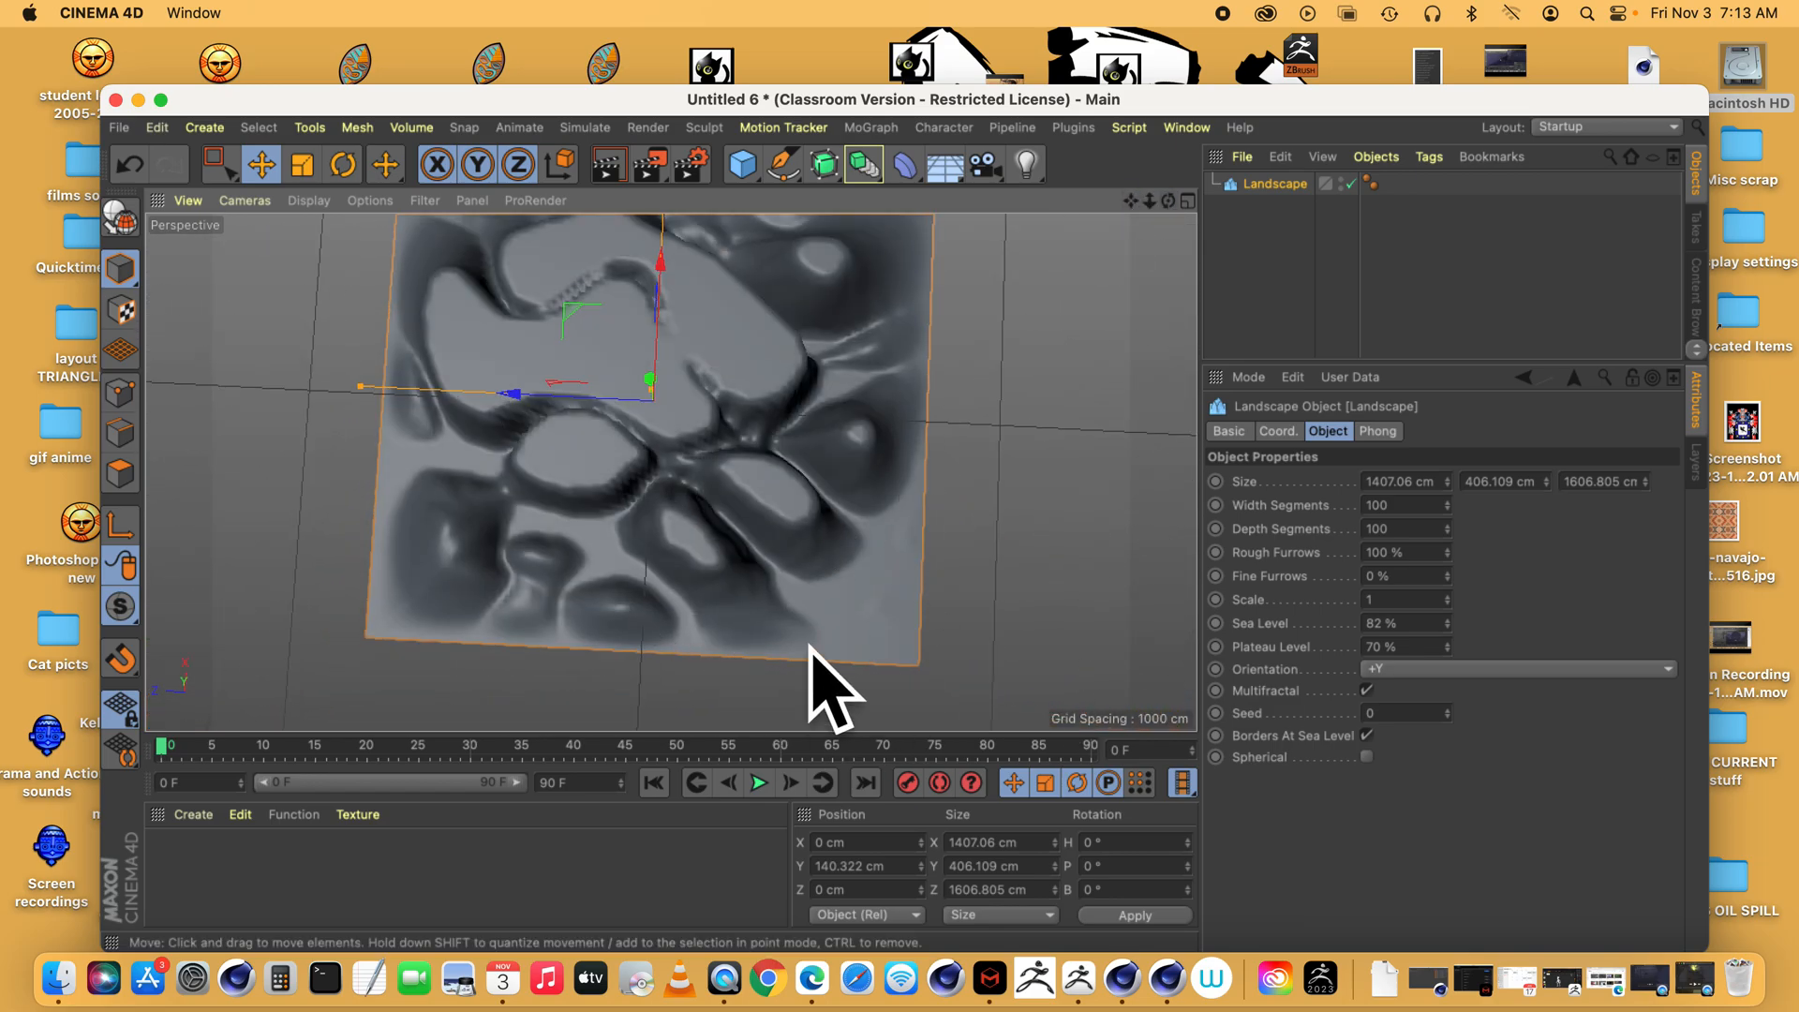
drag(1169, 203, 1251, 192)
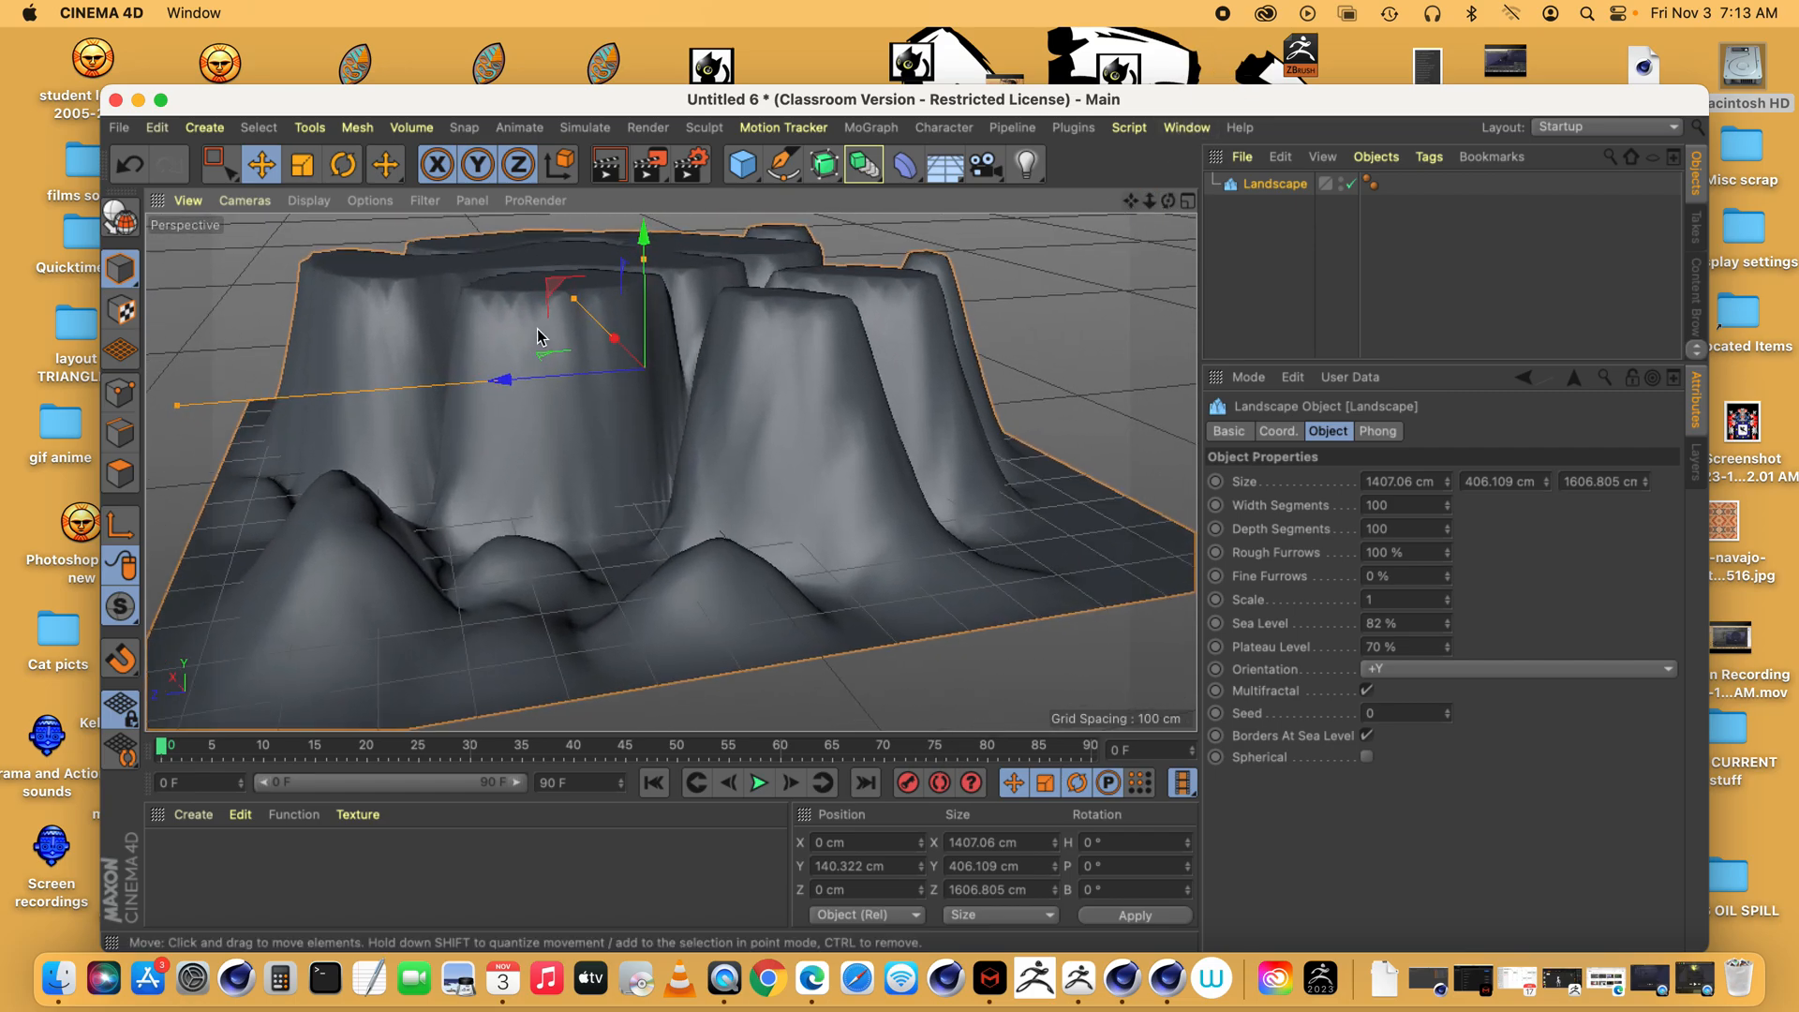
- Lower the landscape's height to about 111 cm
drag(645, 261, 646, 340)
drag(1170, 201, 1170, 325)
drag(1132, 200, 1143, 257)
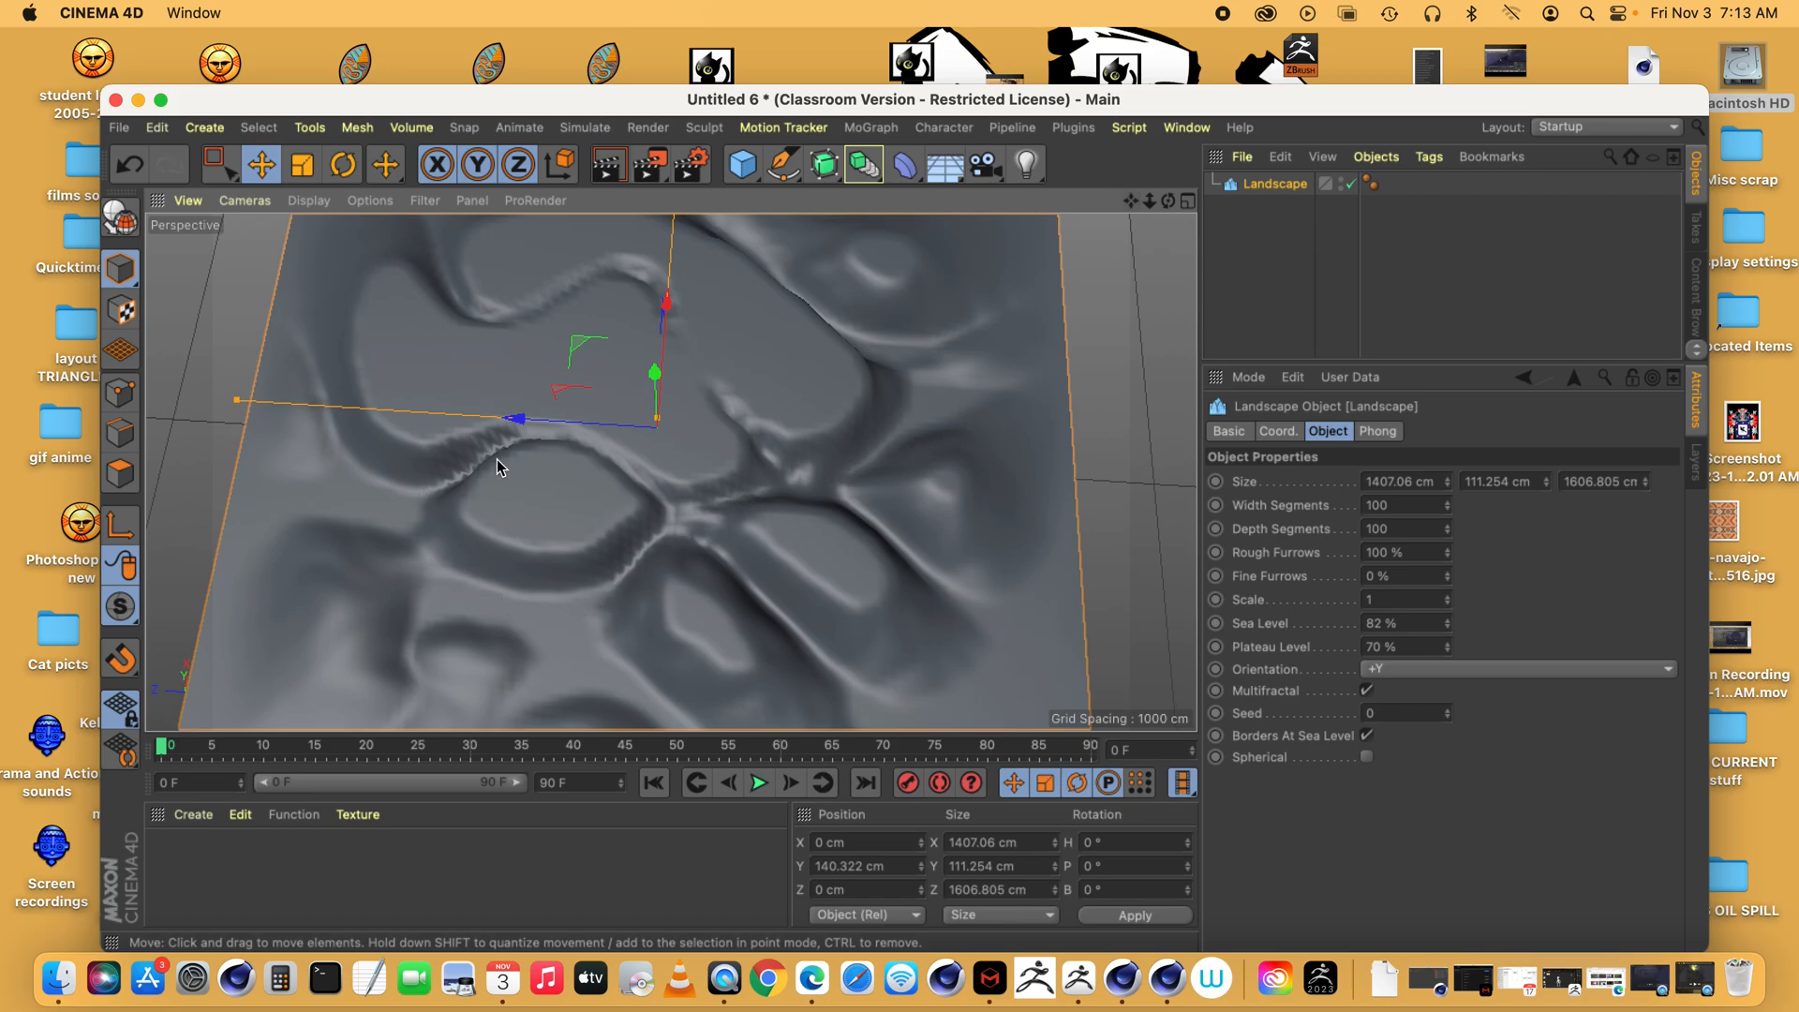
drag(1168, 201, 1145, 172)
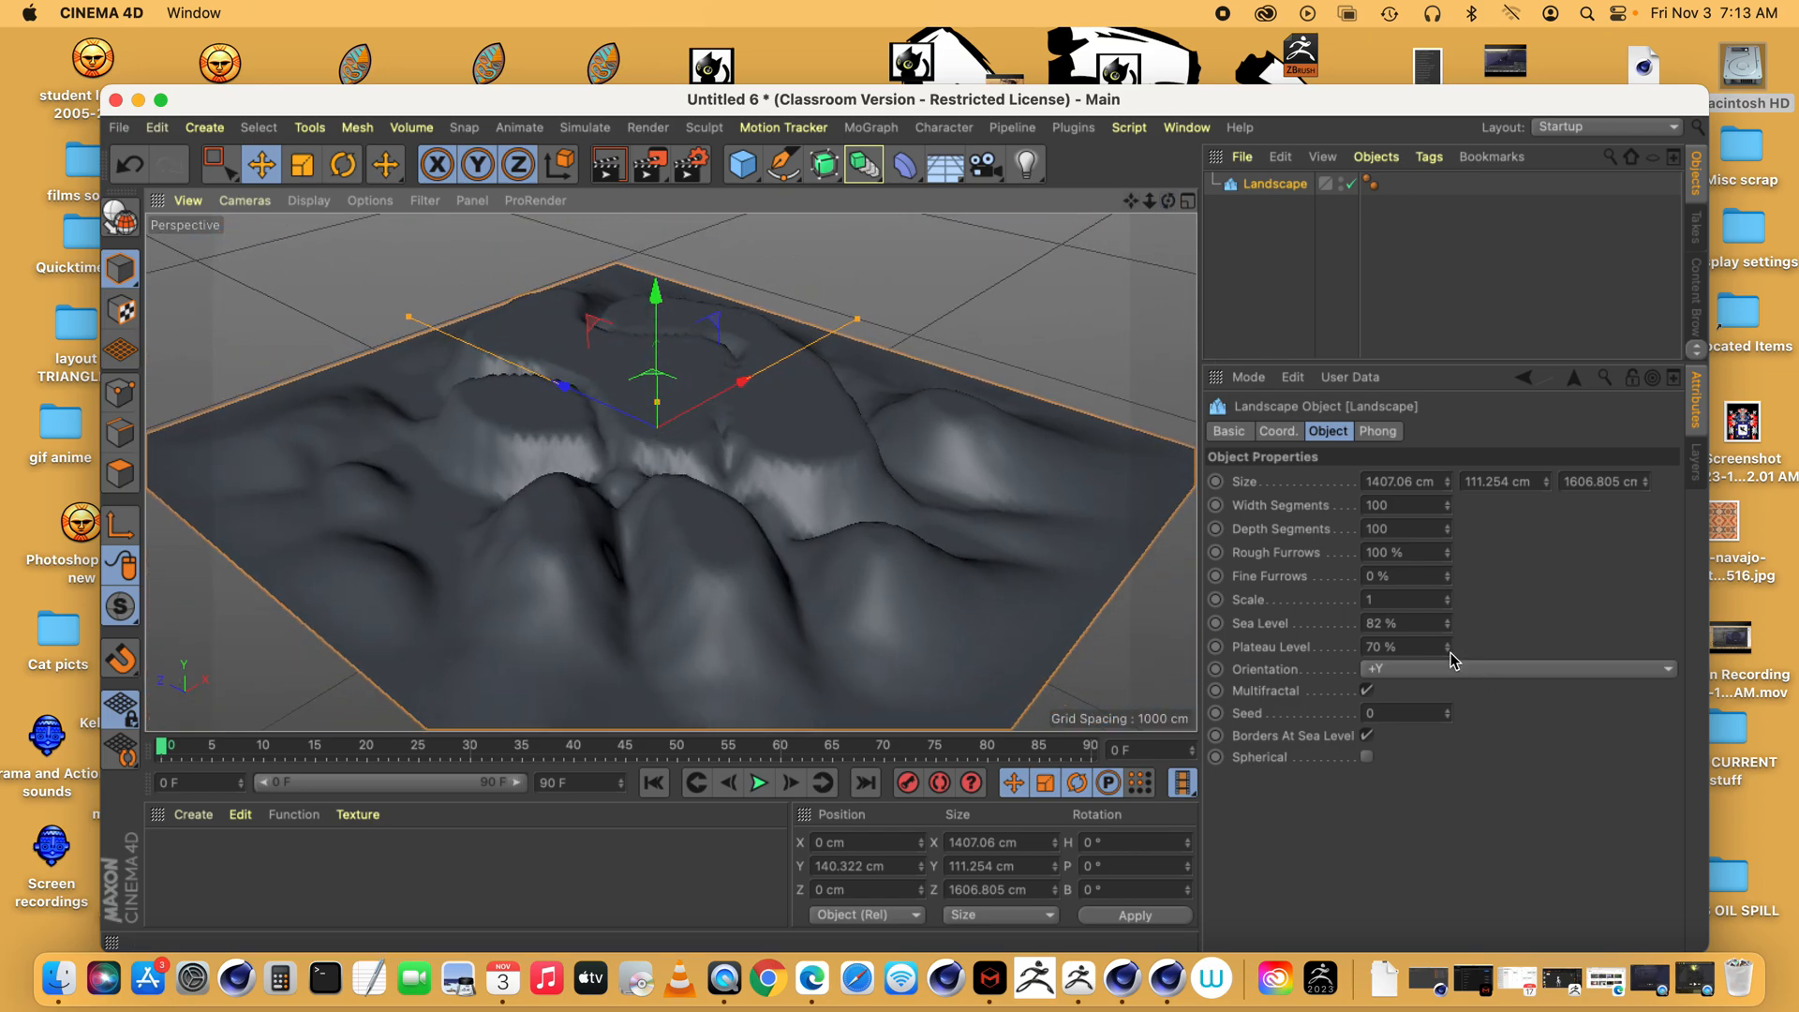
- Set the landscape's depth segments to 134, sea level to 77% and plateau level to 61%
drag(1450, 650, 1447, 658)
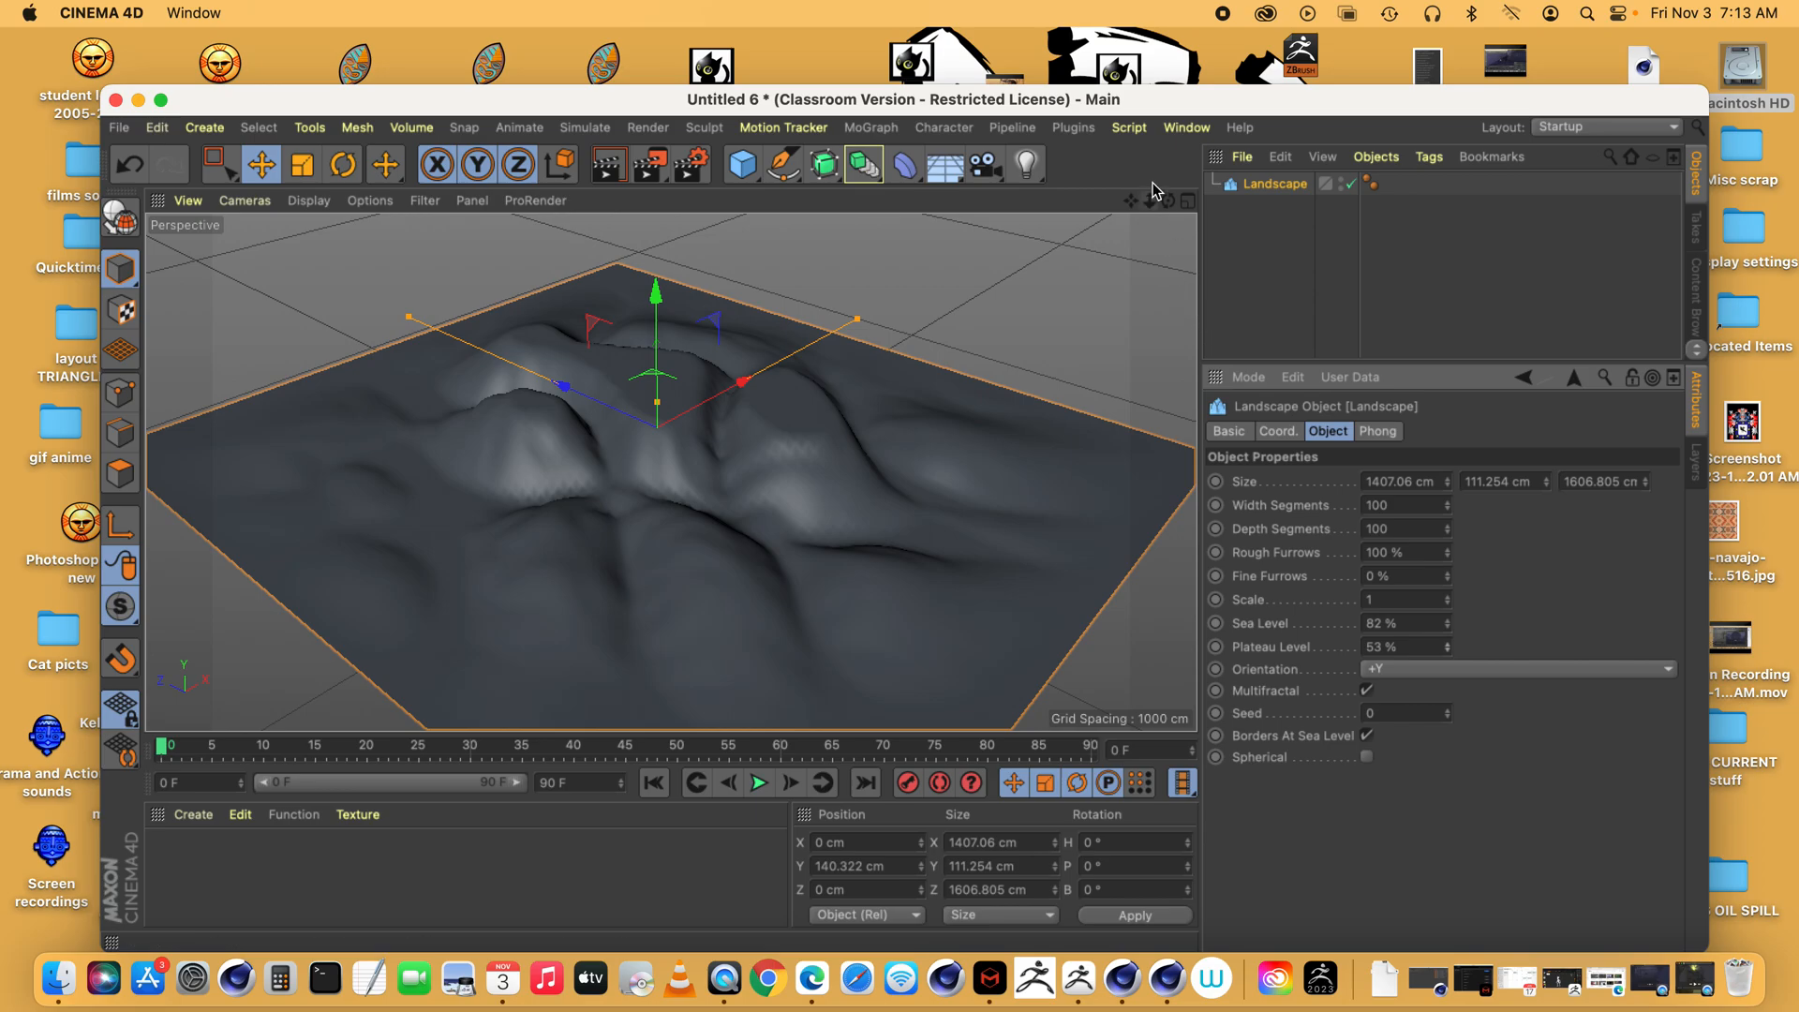
drag(1167, 201, 1260, 191)
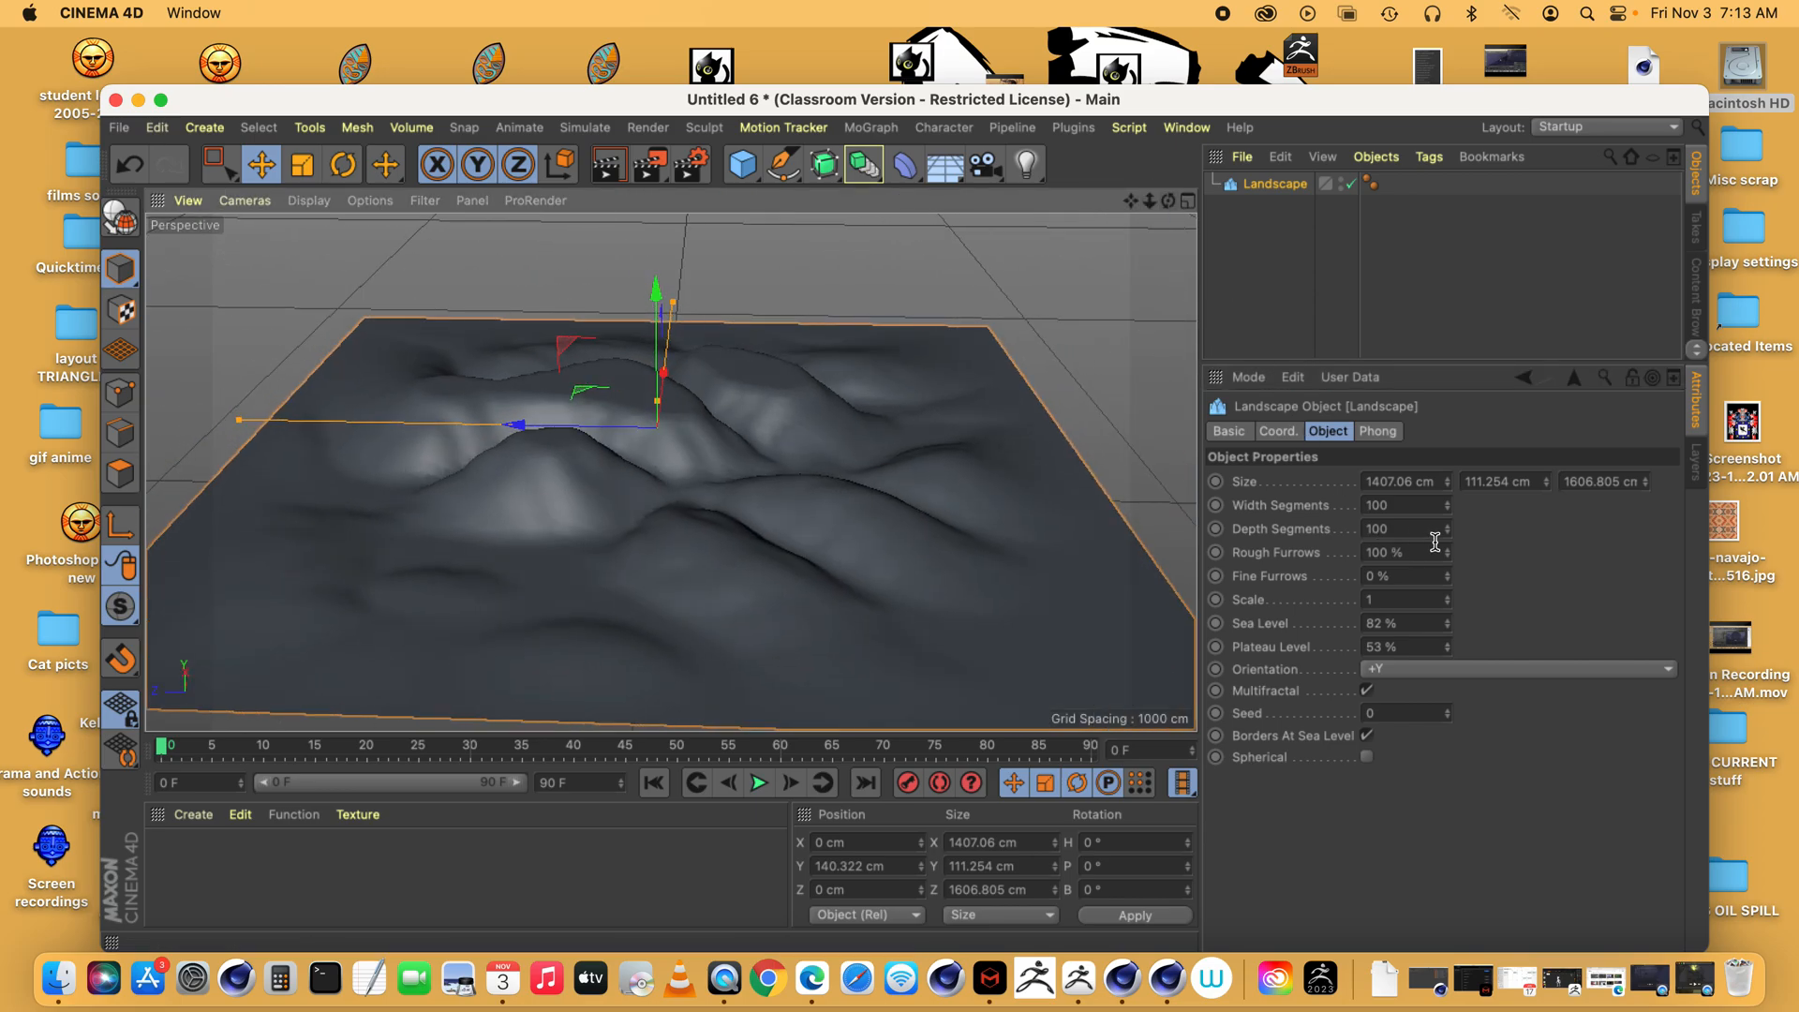
click(1448, 619)
drag(1450, 626, 1449, 623)
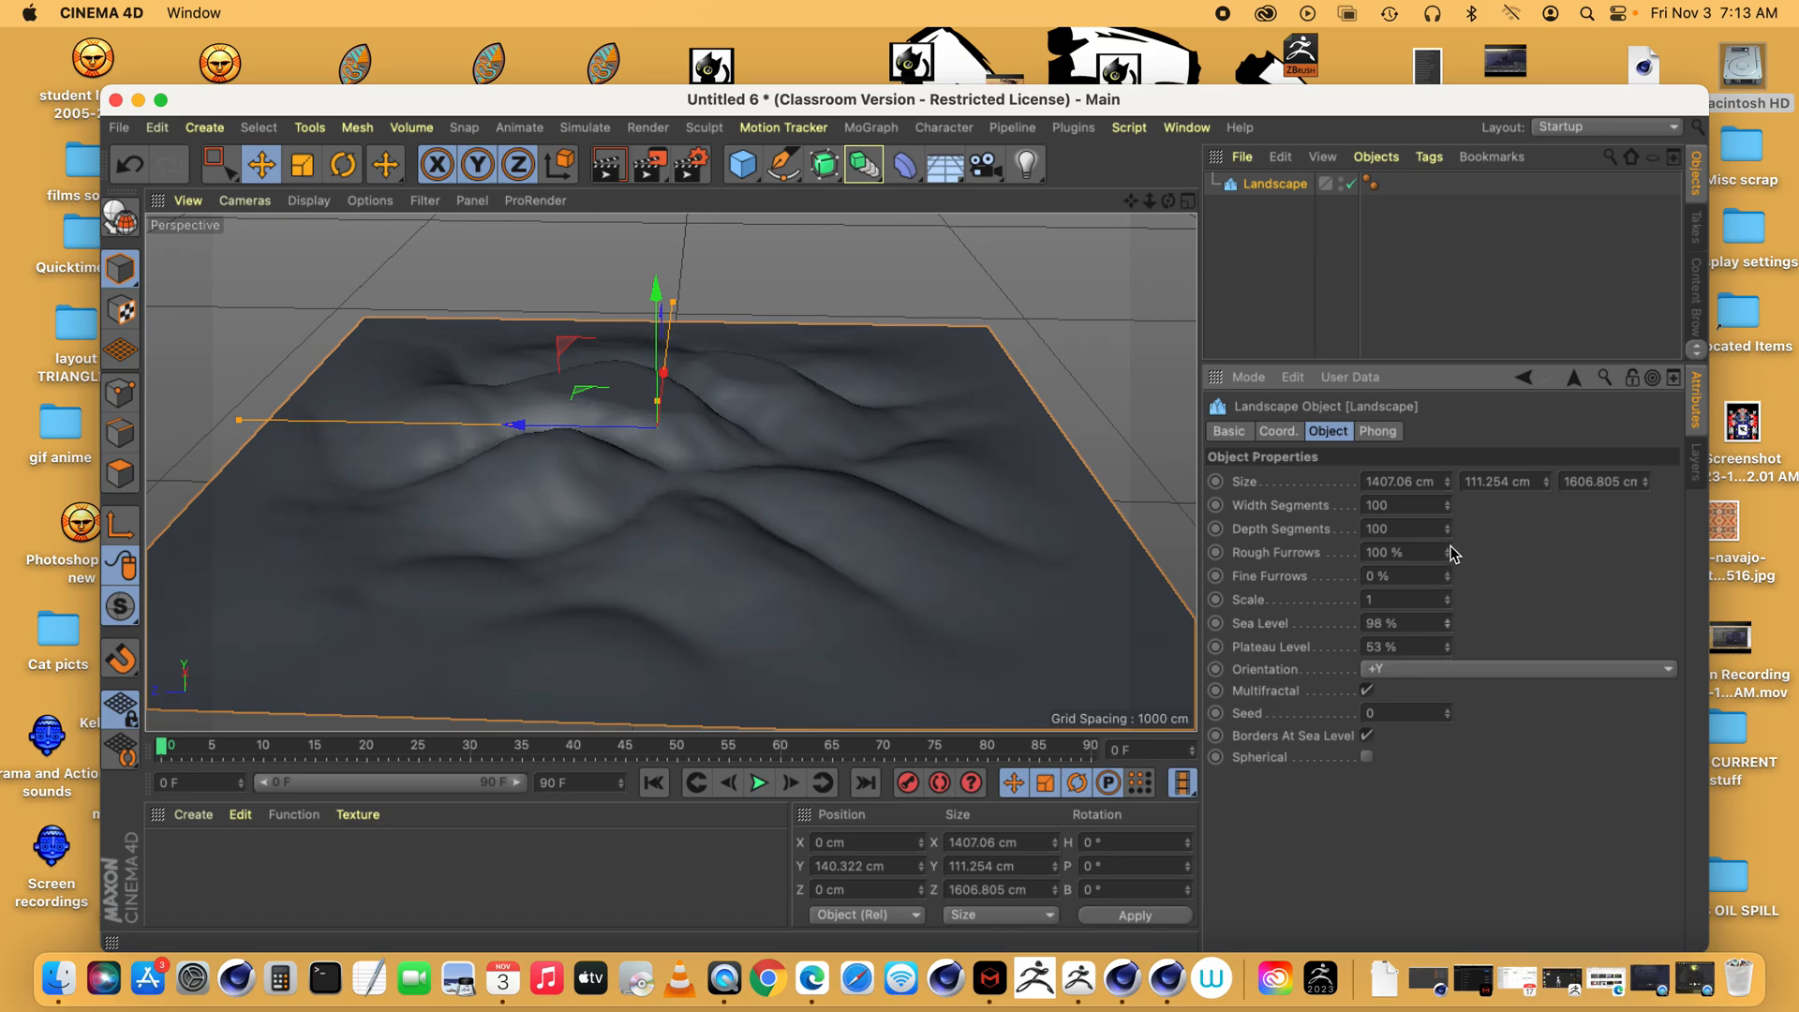
drag(1447, 562, 1449, 551)
drag(1447, 635, 1442, 650)
click(1442, 650)
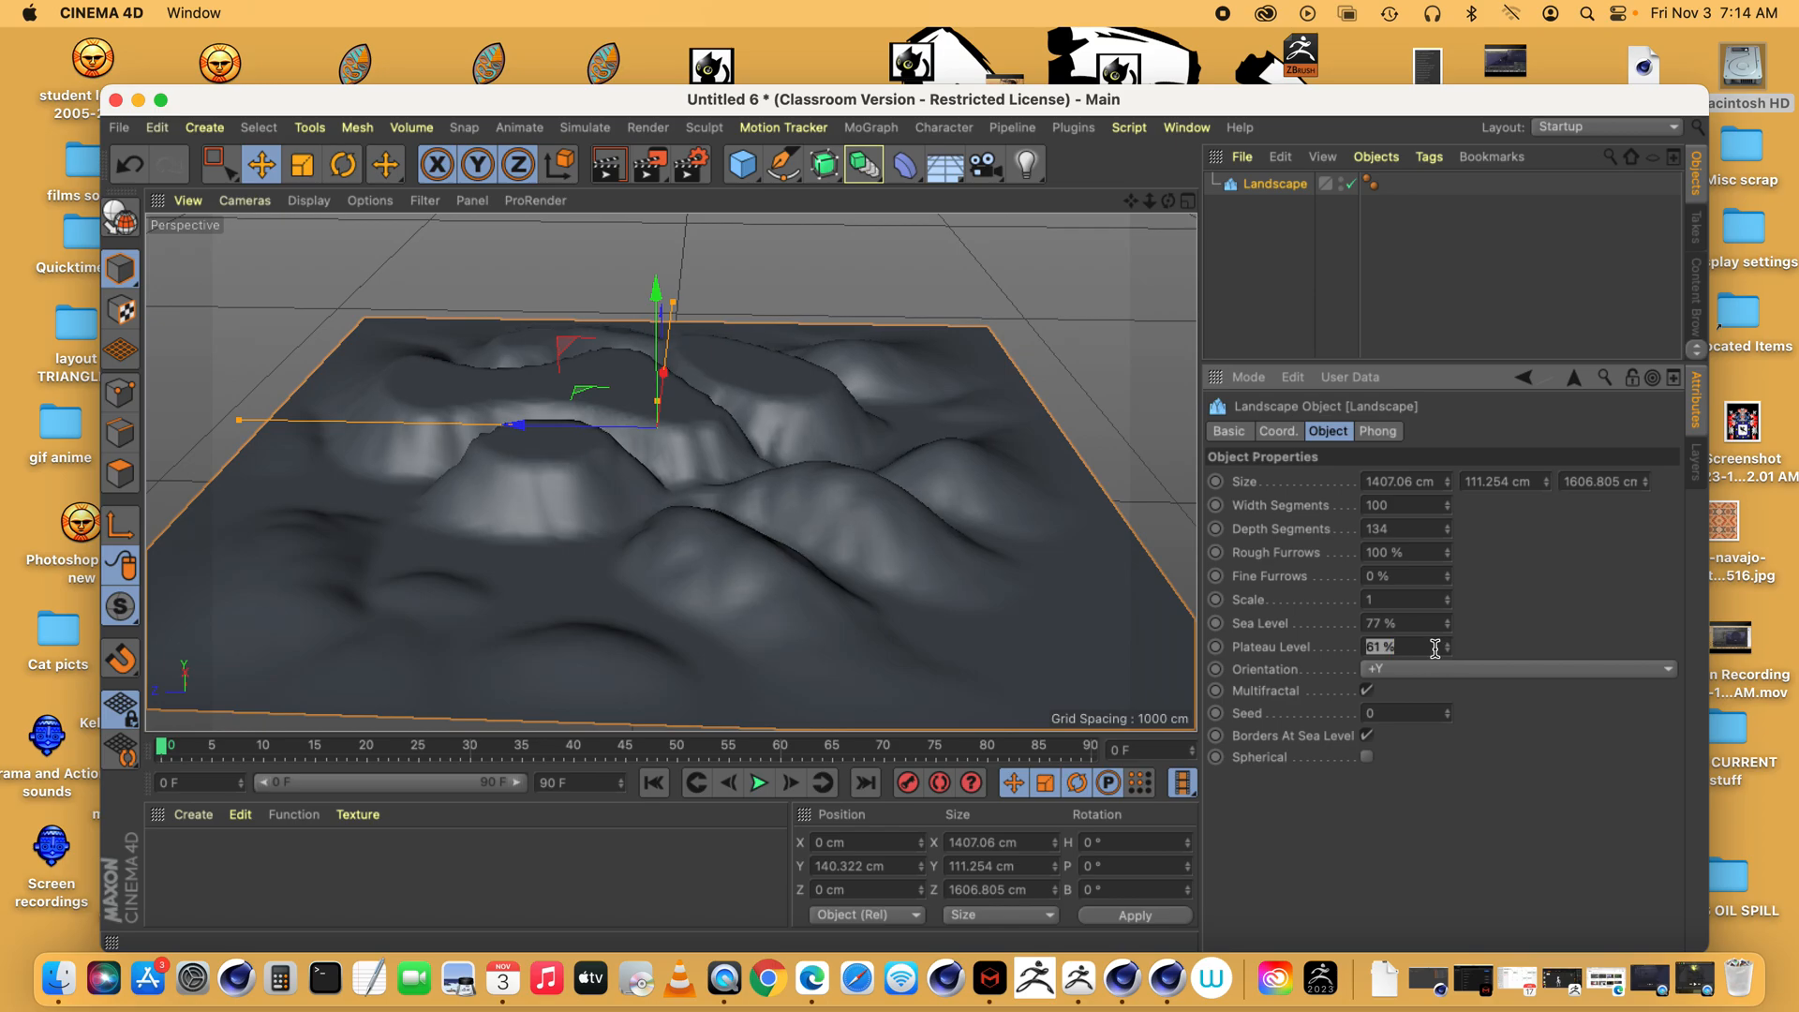
- Flip the landscape upside down by setting its orientation to -Y
click(1400, 669)
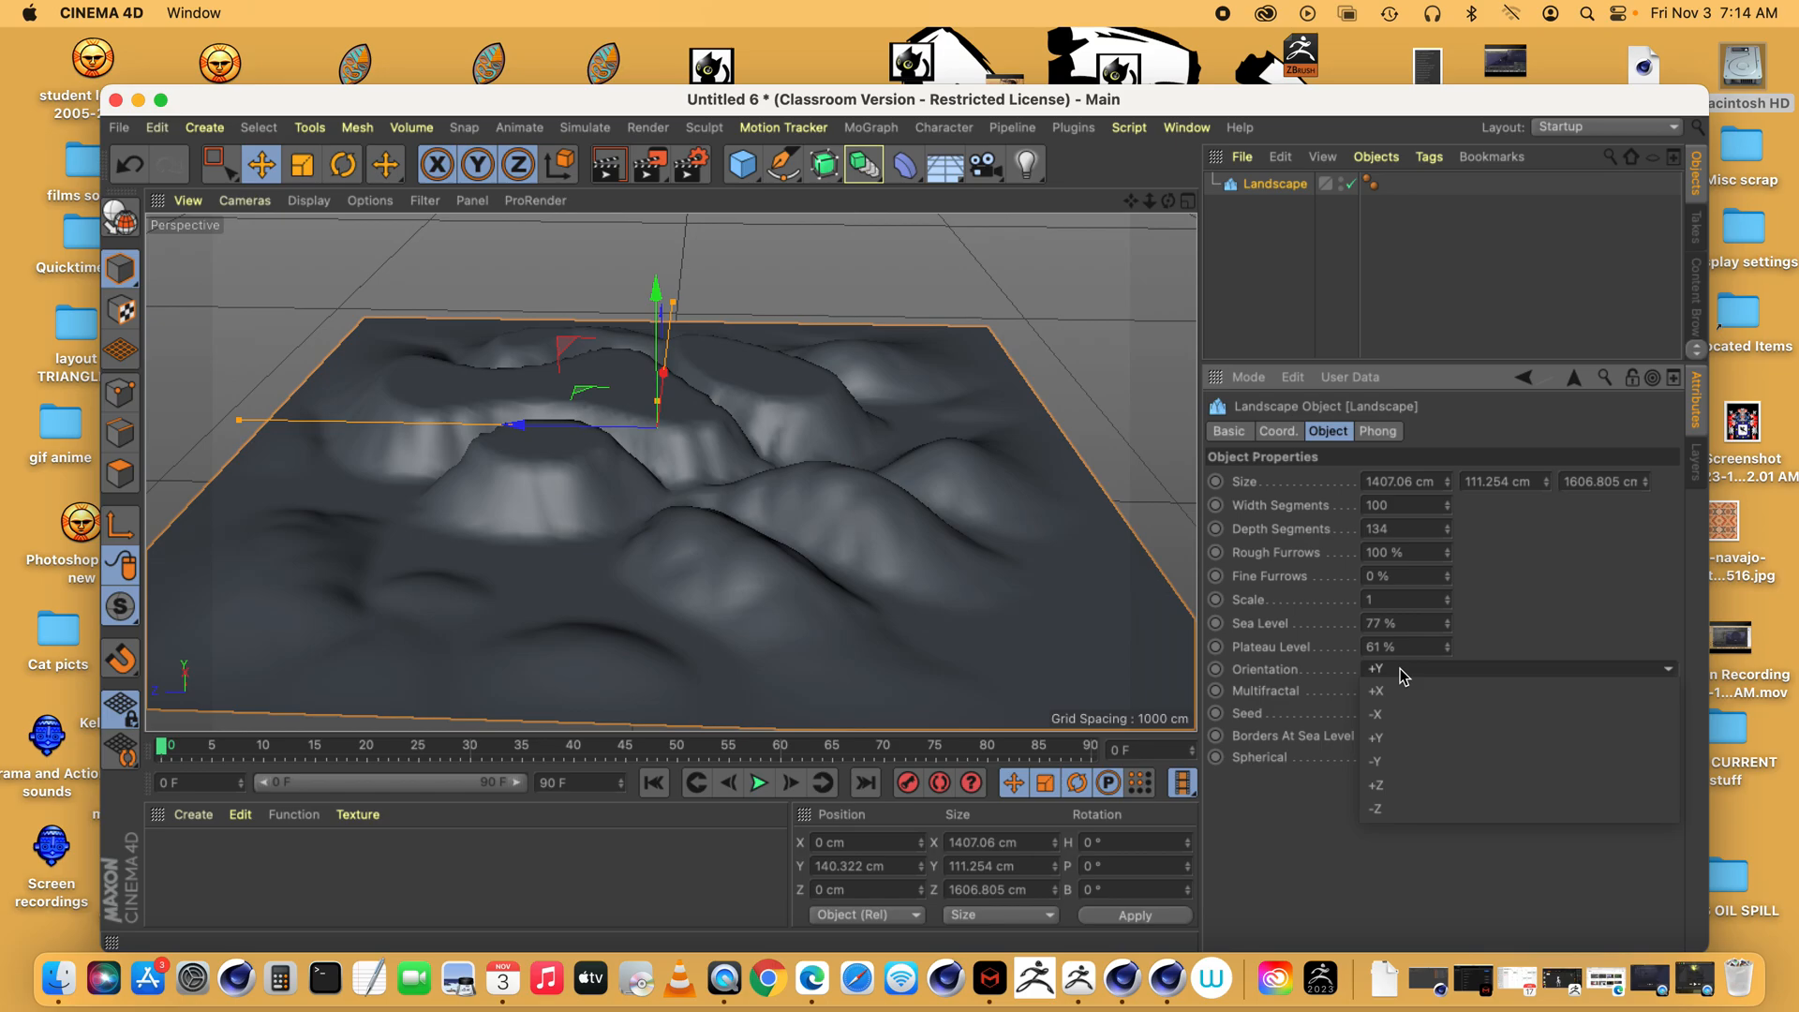
click(1402, 765)
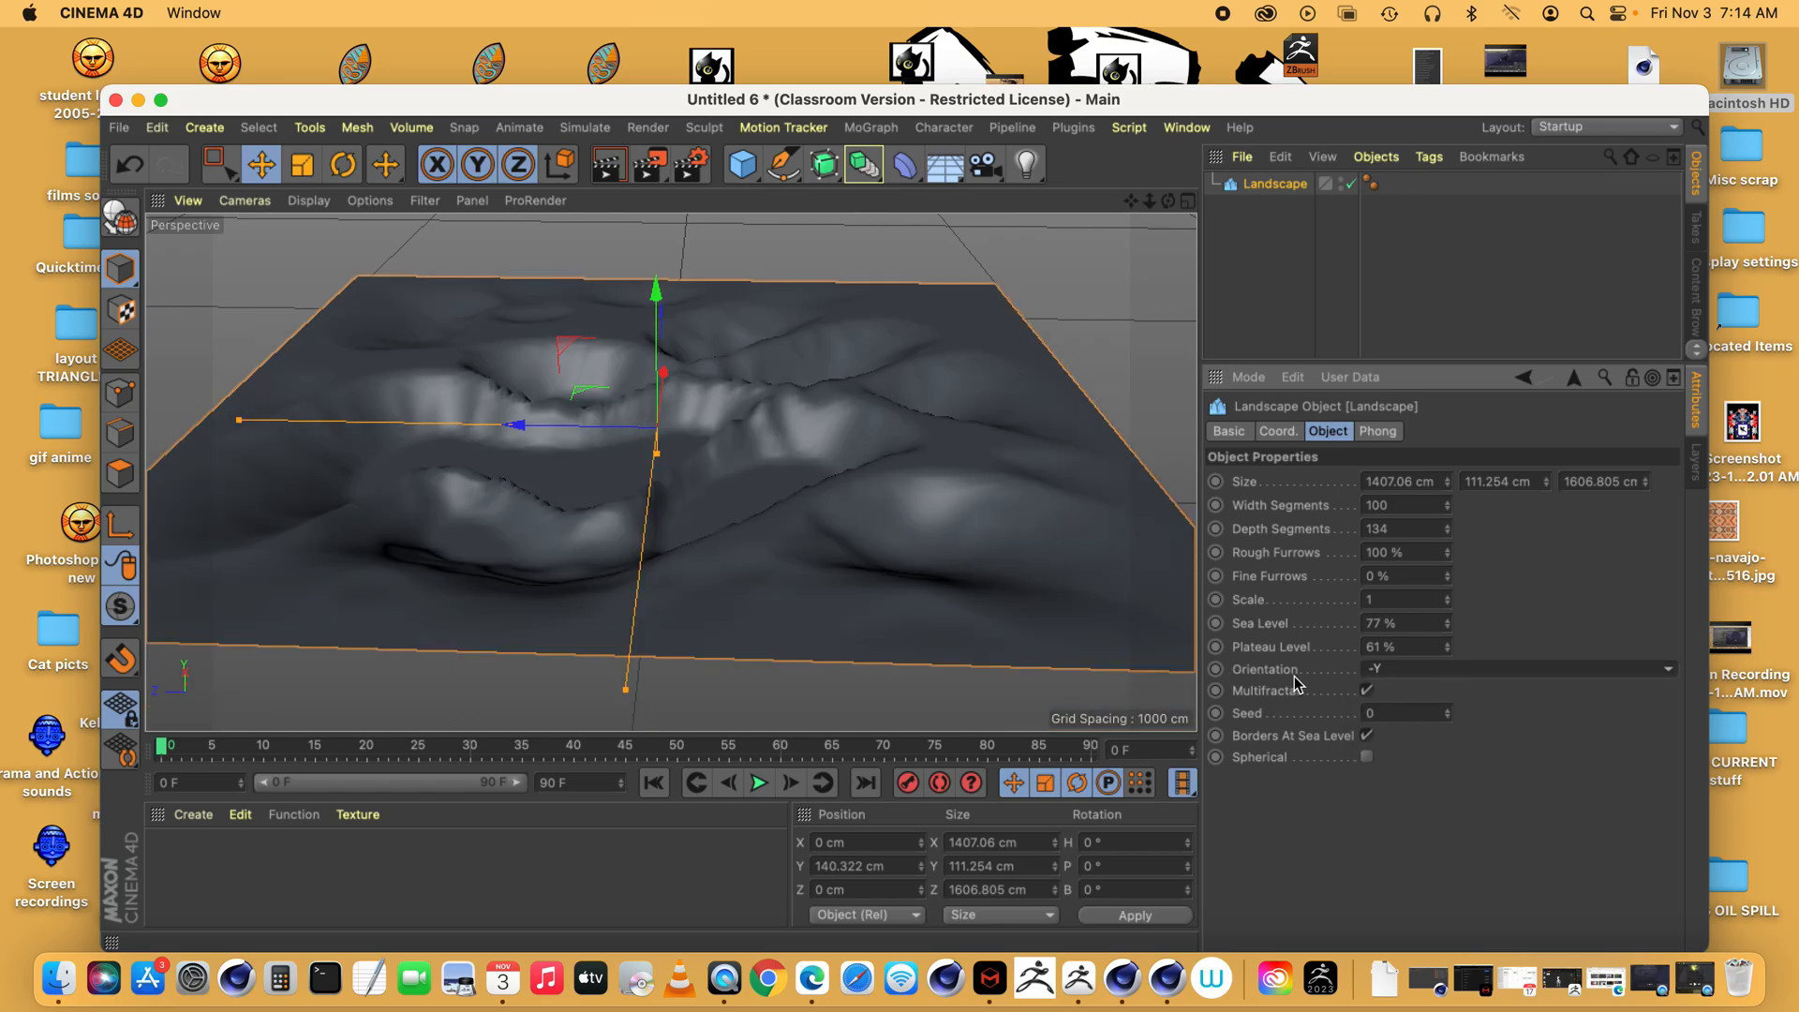
drag(1167, 201, 1012, 225)
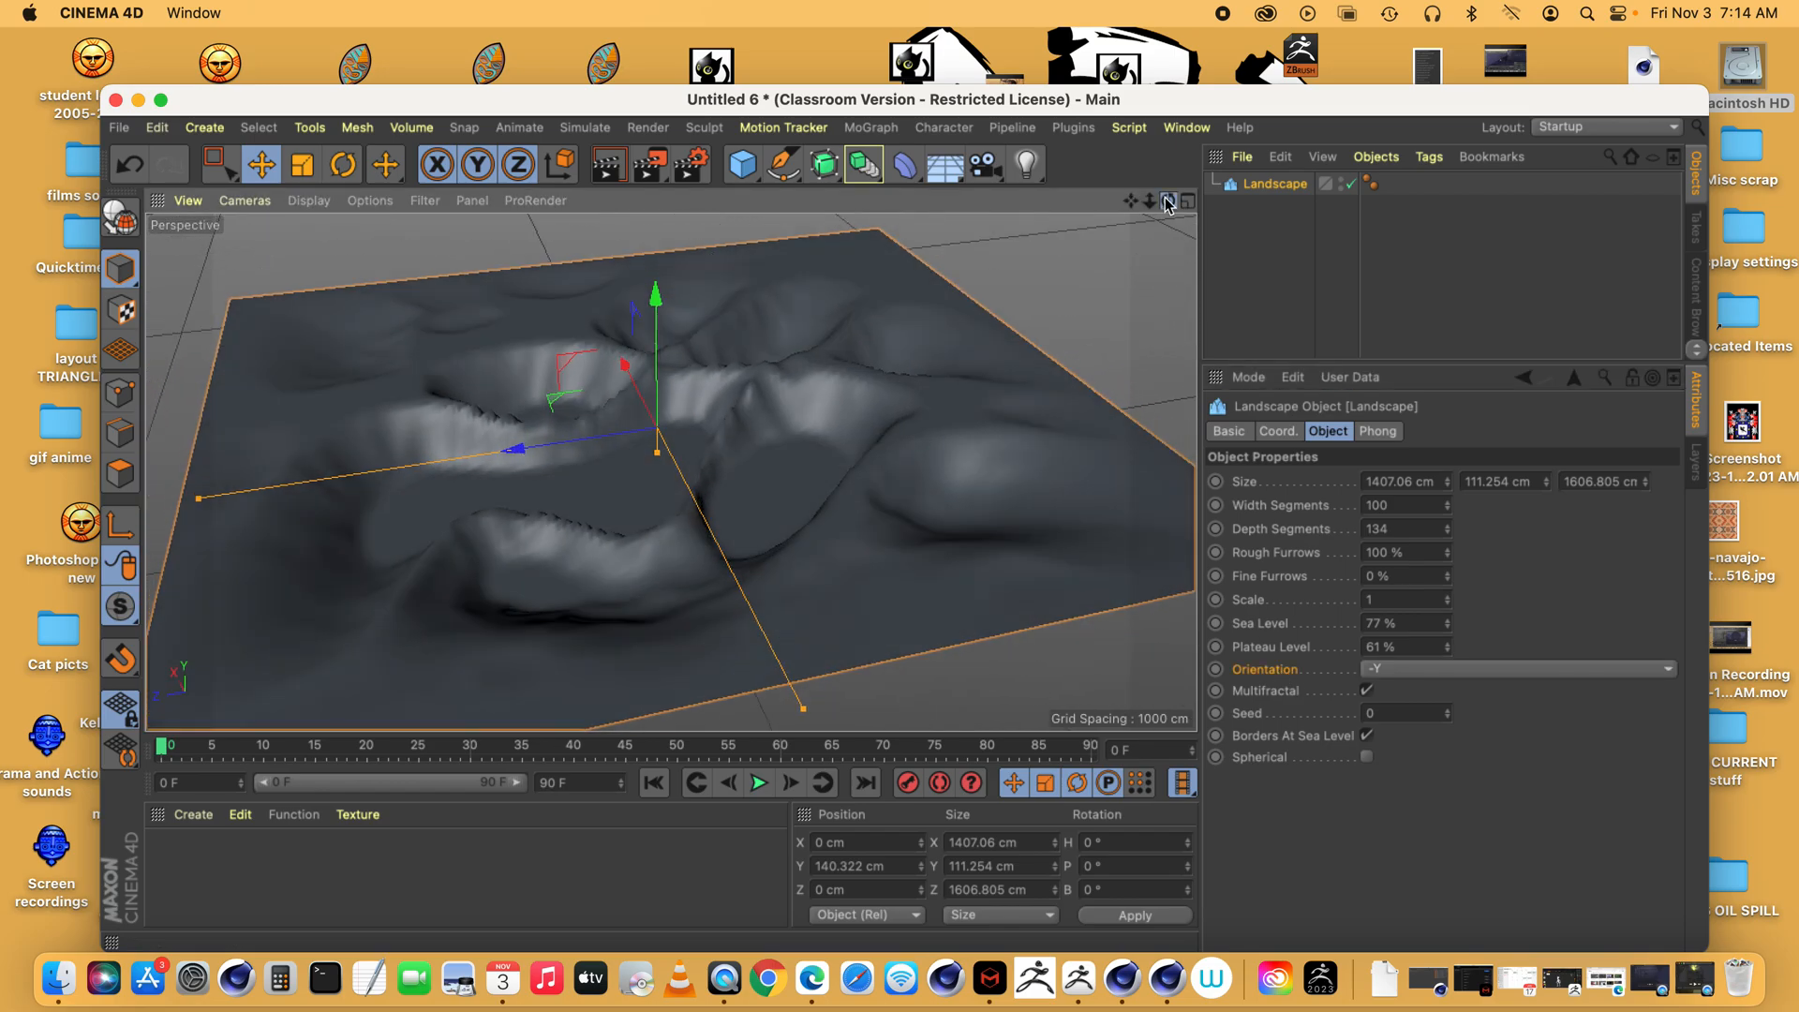
drag(1149, 201, 1115, 161)
- Try a Plane of about 12904 × 1477 cm across the landscape, at about 138 cm in Y, and delete it
drag(742, 164, 928, 236)
drag(688, 437, 4, 407)
drag(643, 336, 645, 349)
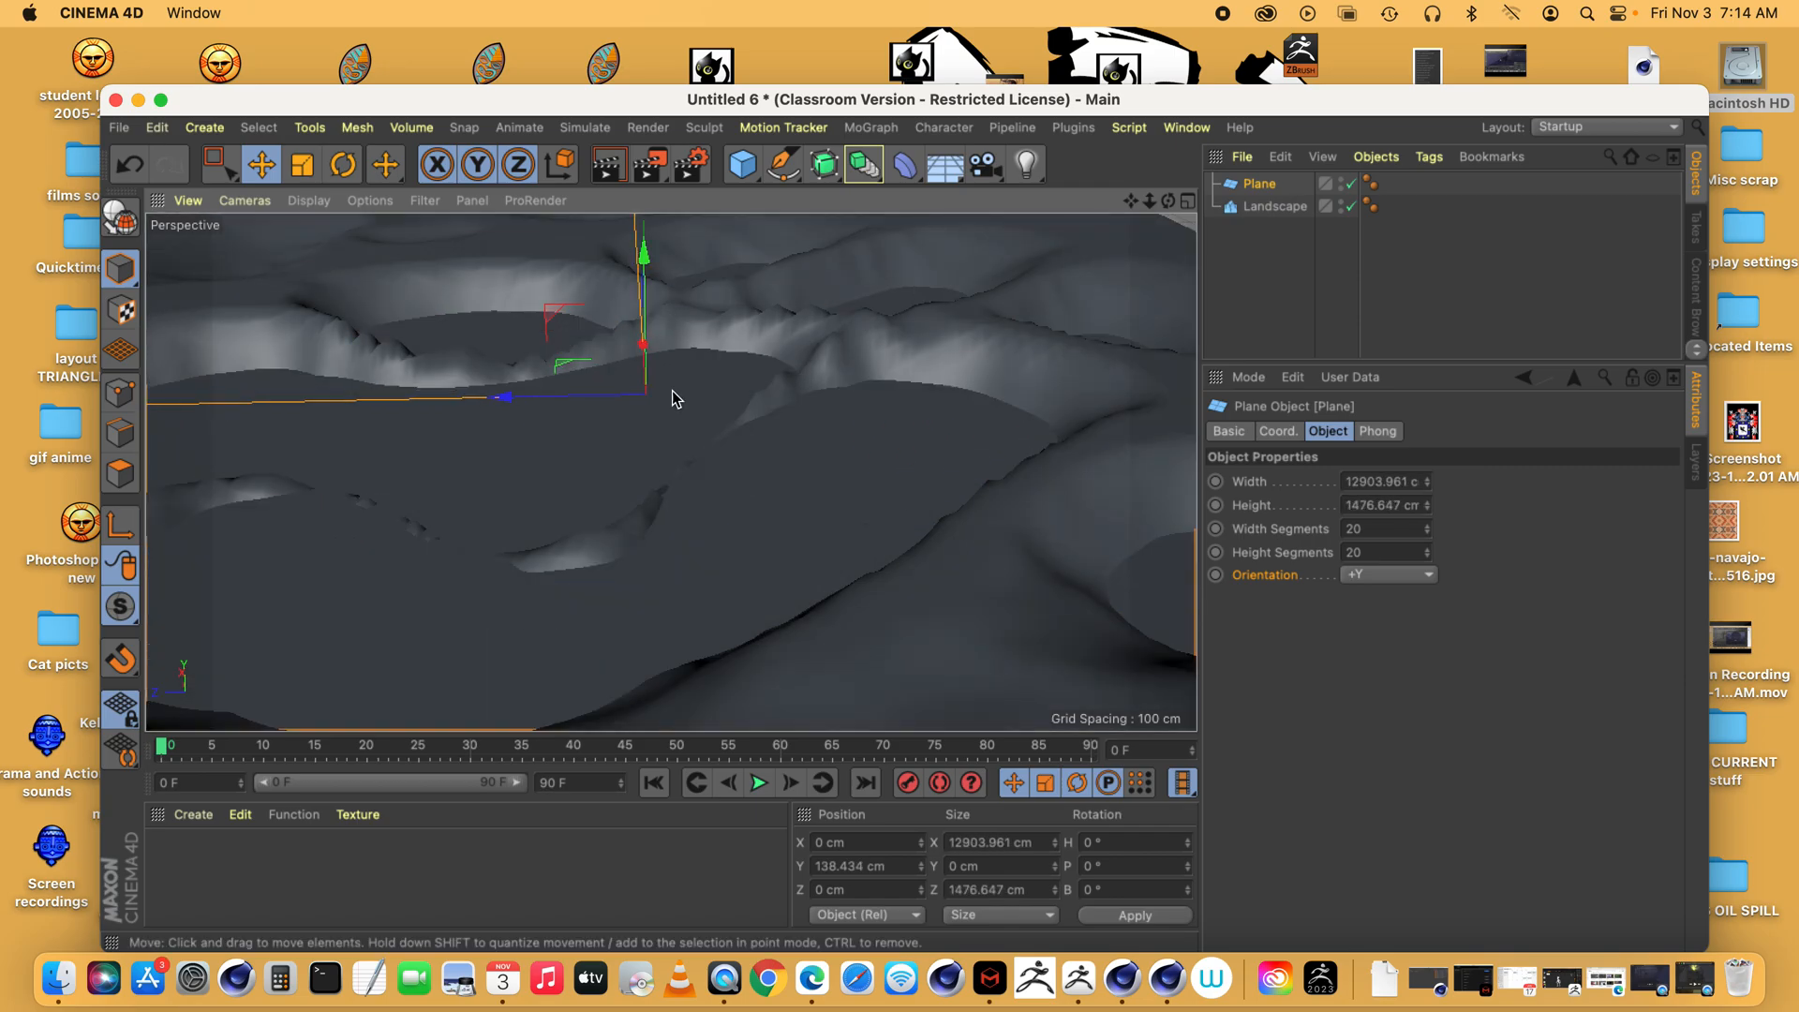
click(1247, 191)
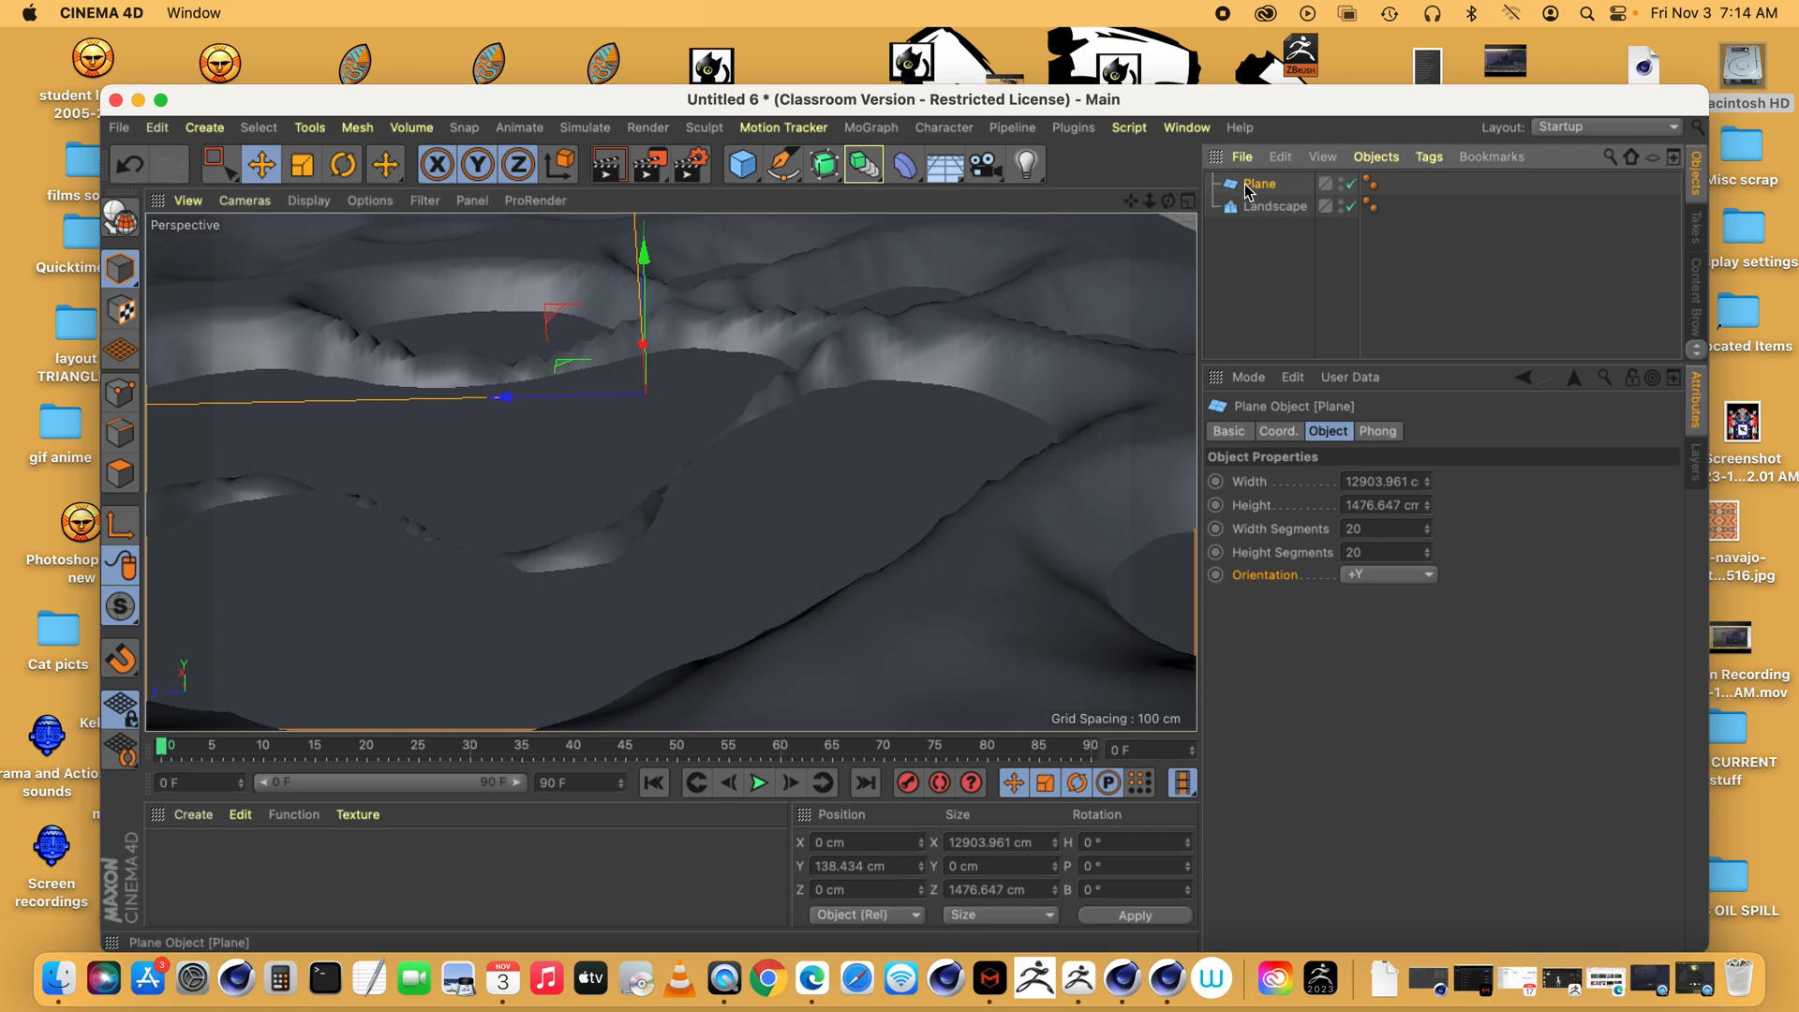
key(Delete)
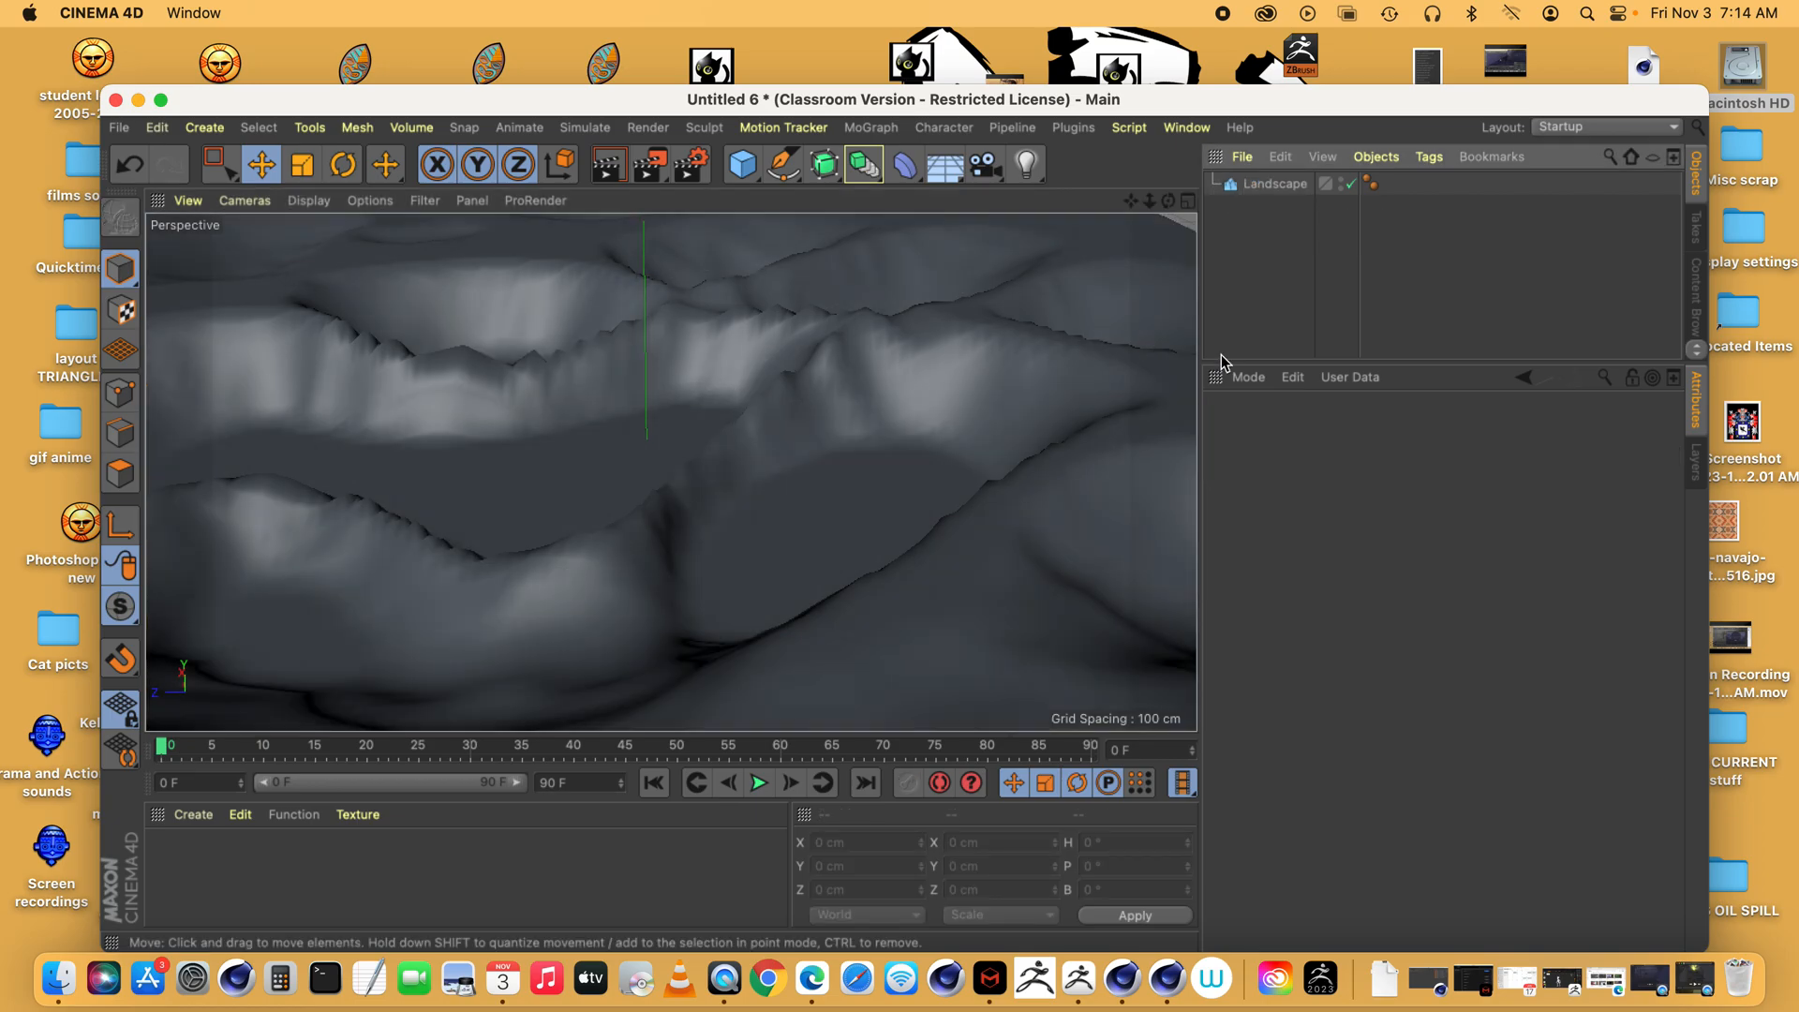
- Set the landscape's seed to 22 and examine the whole terrain
click(1274, 184)
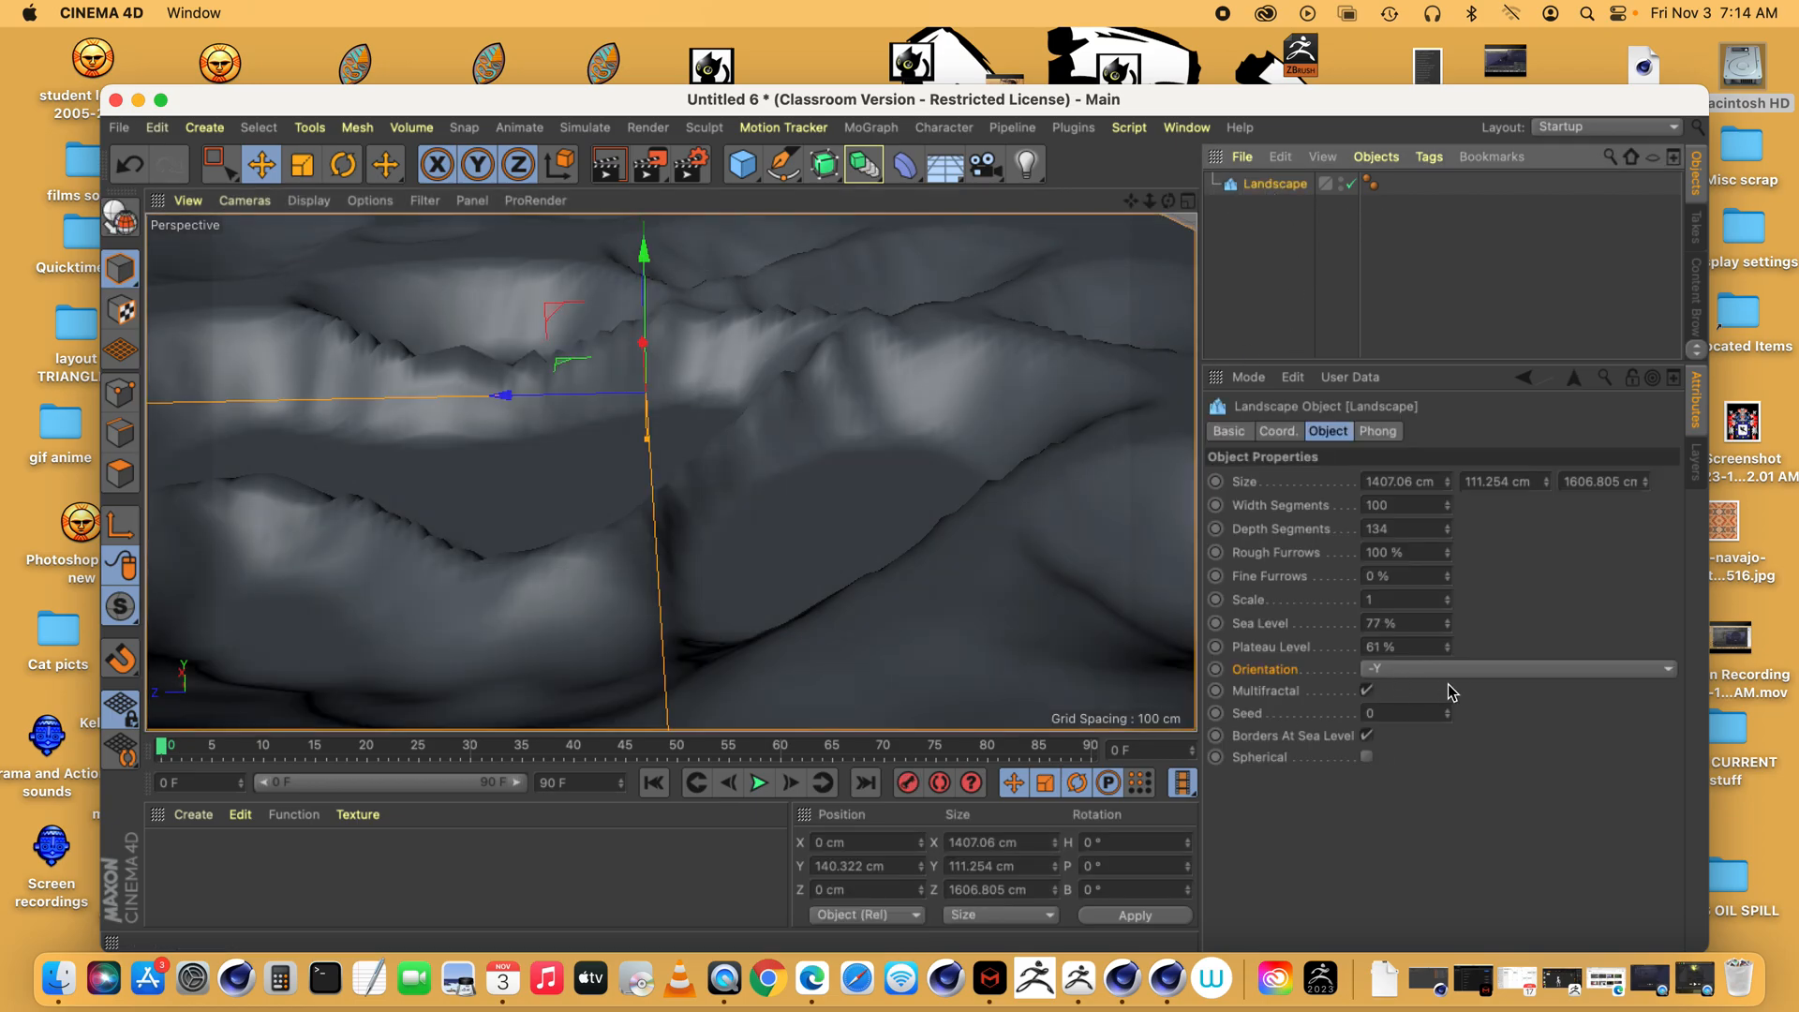
drag(1448, 717, 1446, 717)
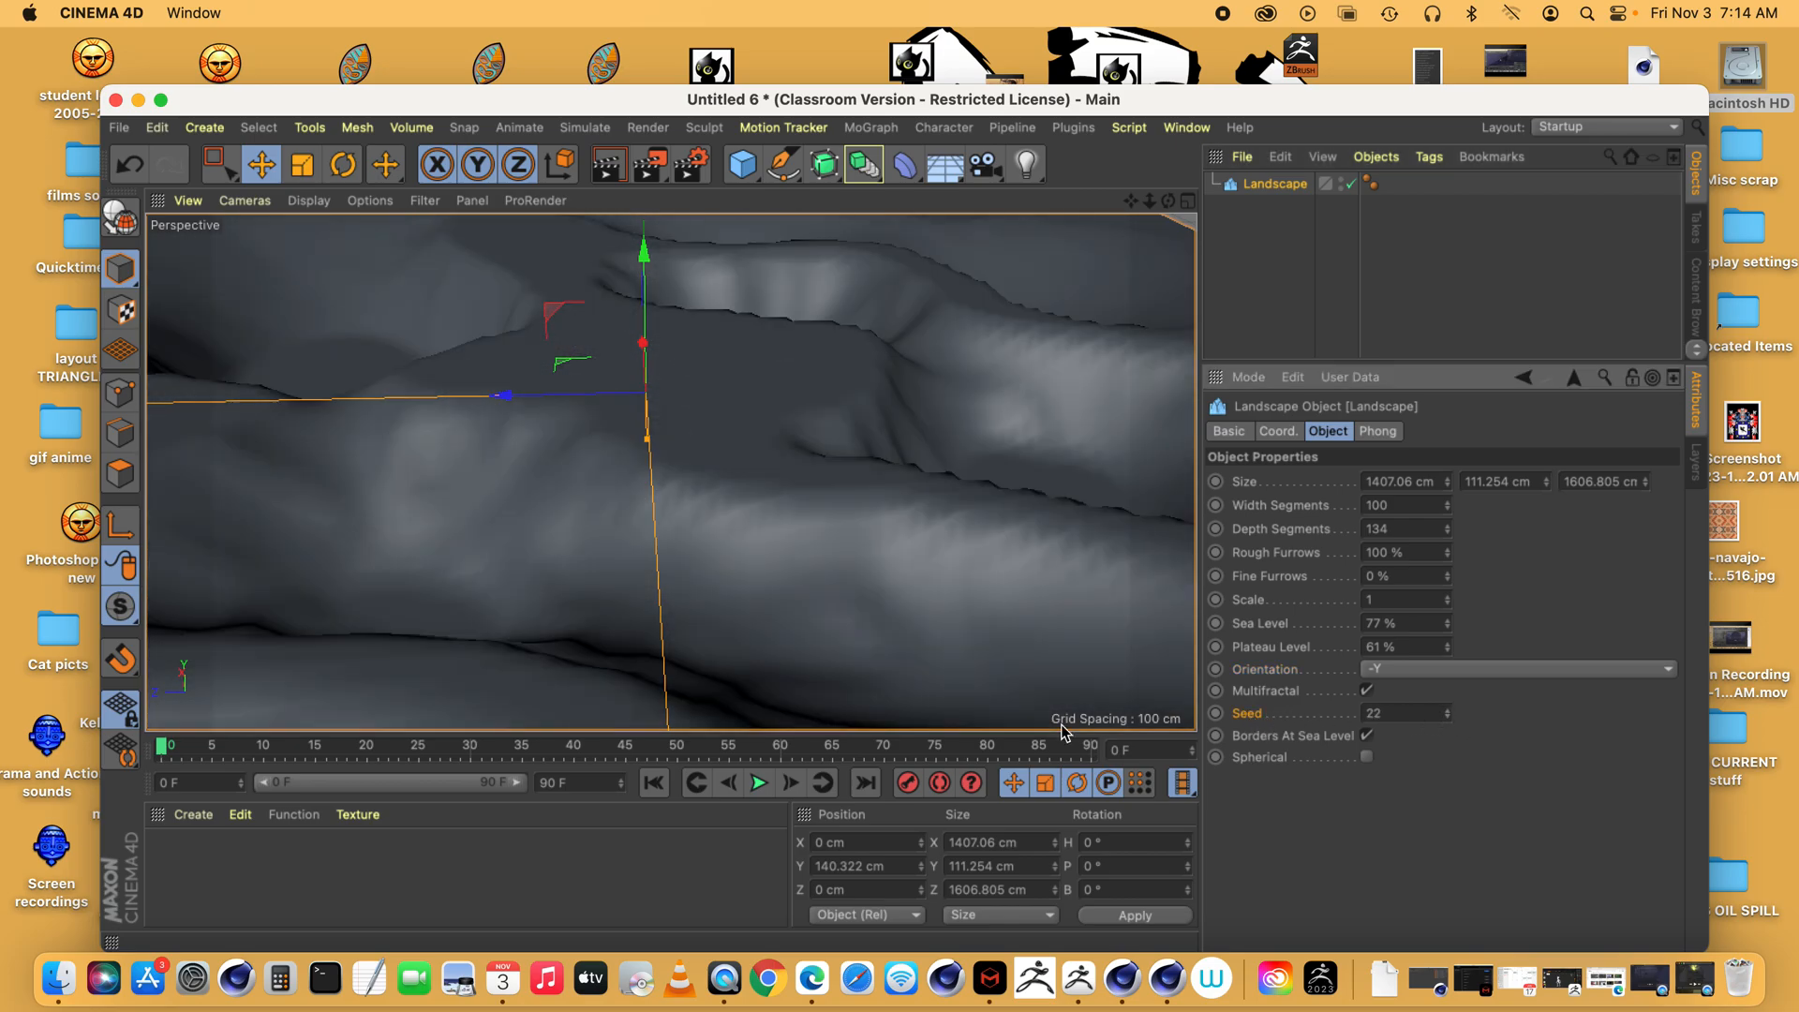
drag(1150, 201, 670, 472)
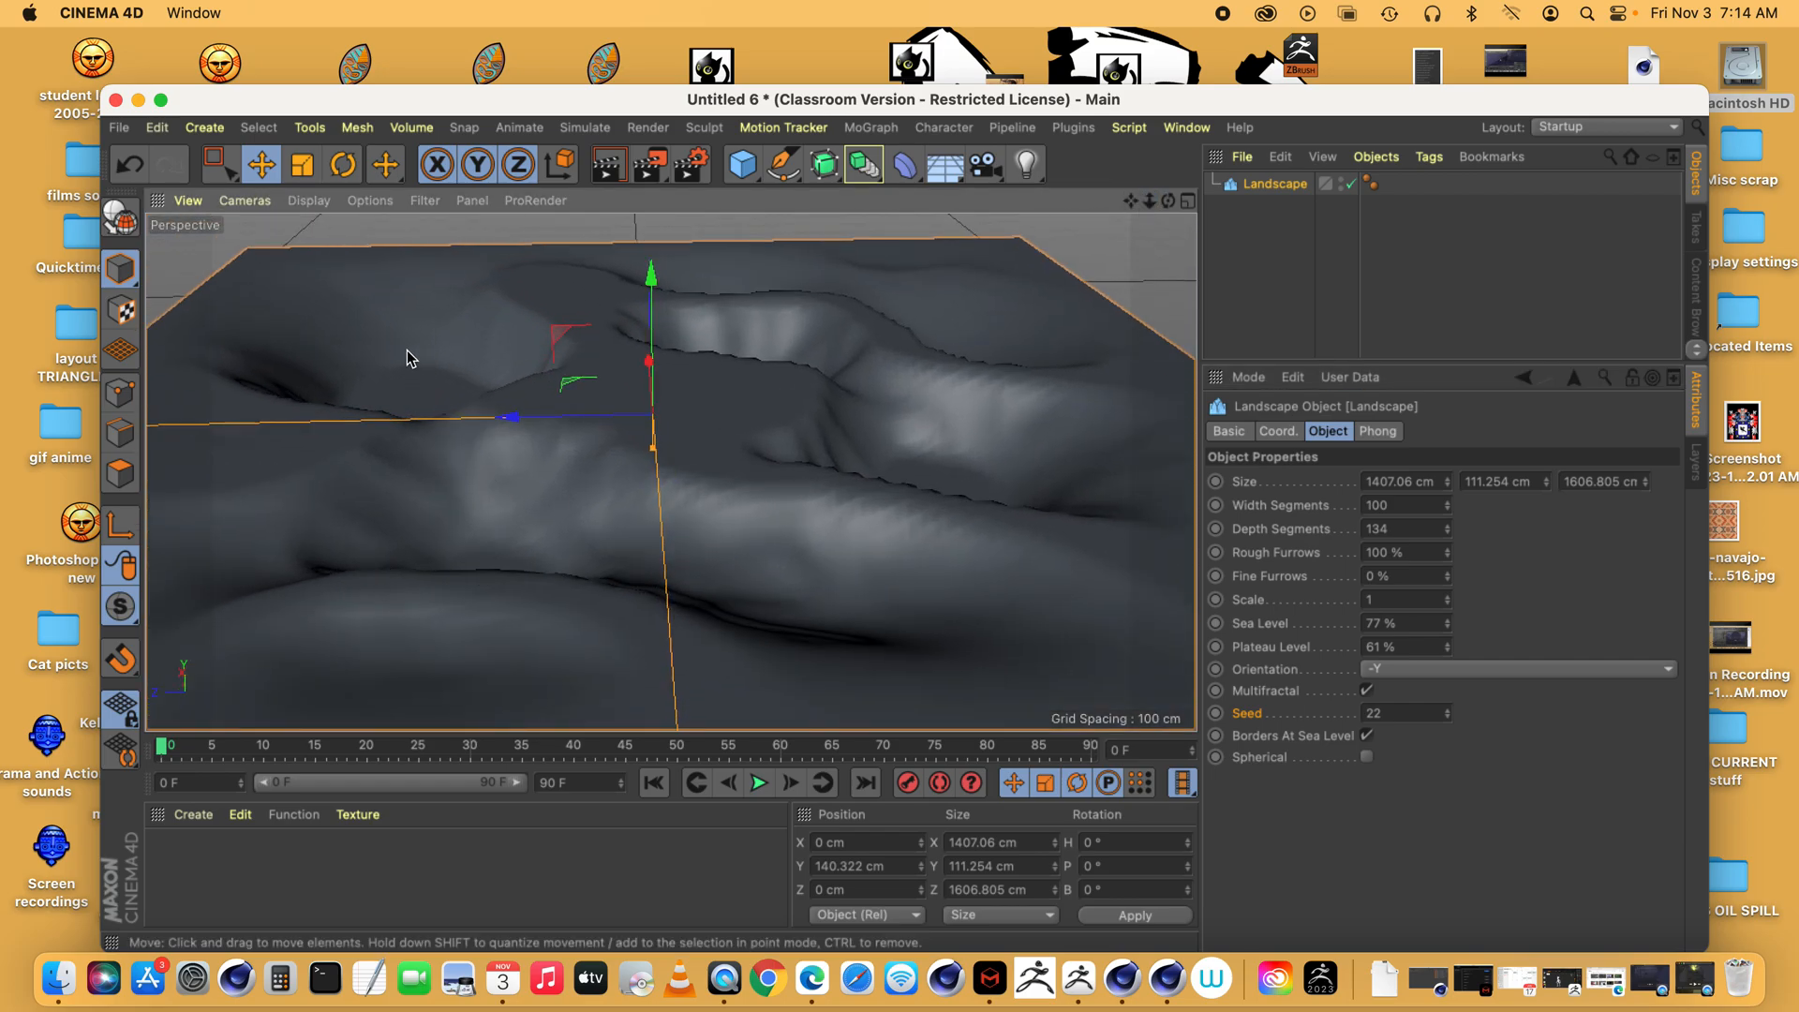
drag(1149, 200, 670, 472)
drag(1131, 201, 671, 472)
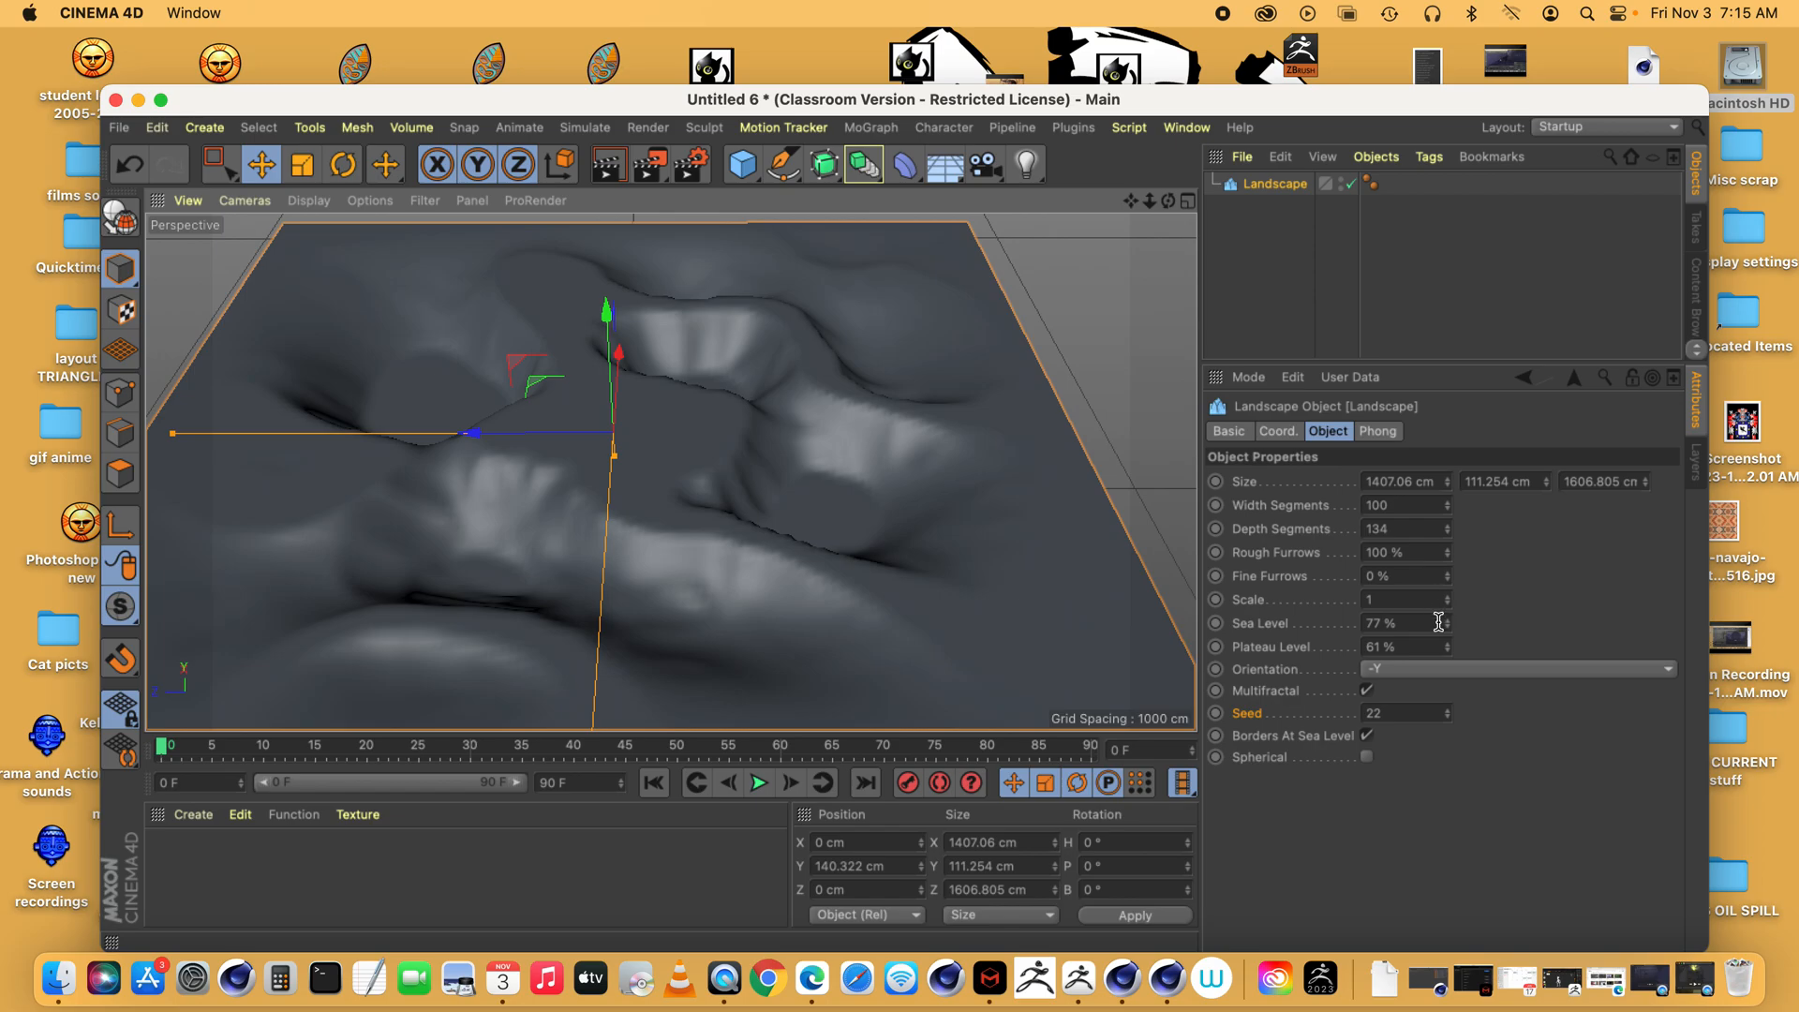
- Set the landscape's orientation to +Y
click(1430, 671)
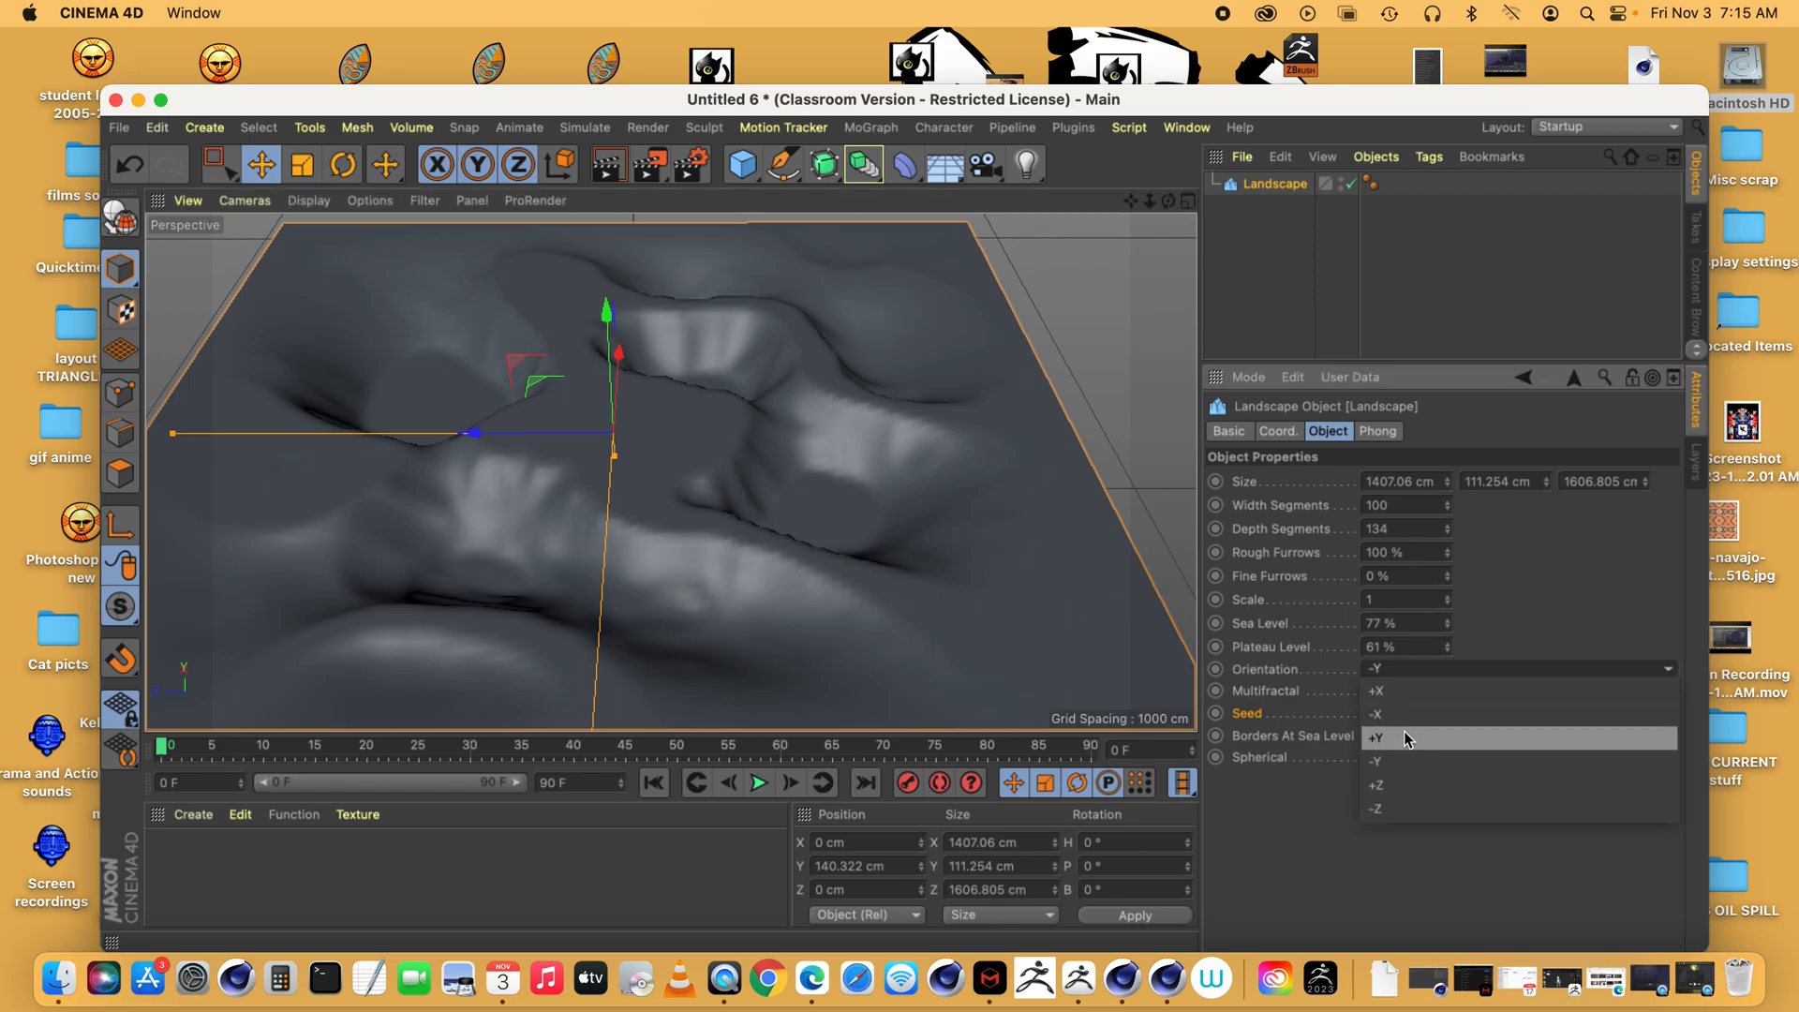
click(1402, 710)
drag(1169, 204, 614, 432)
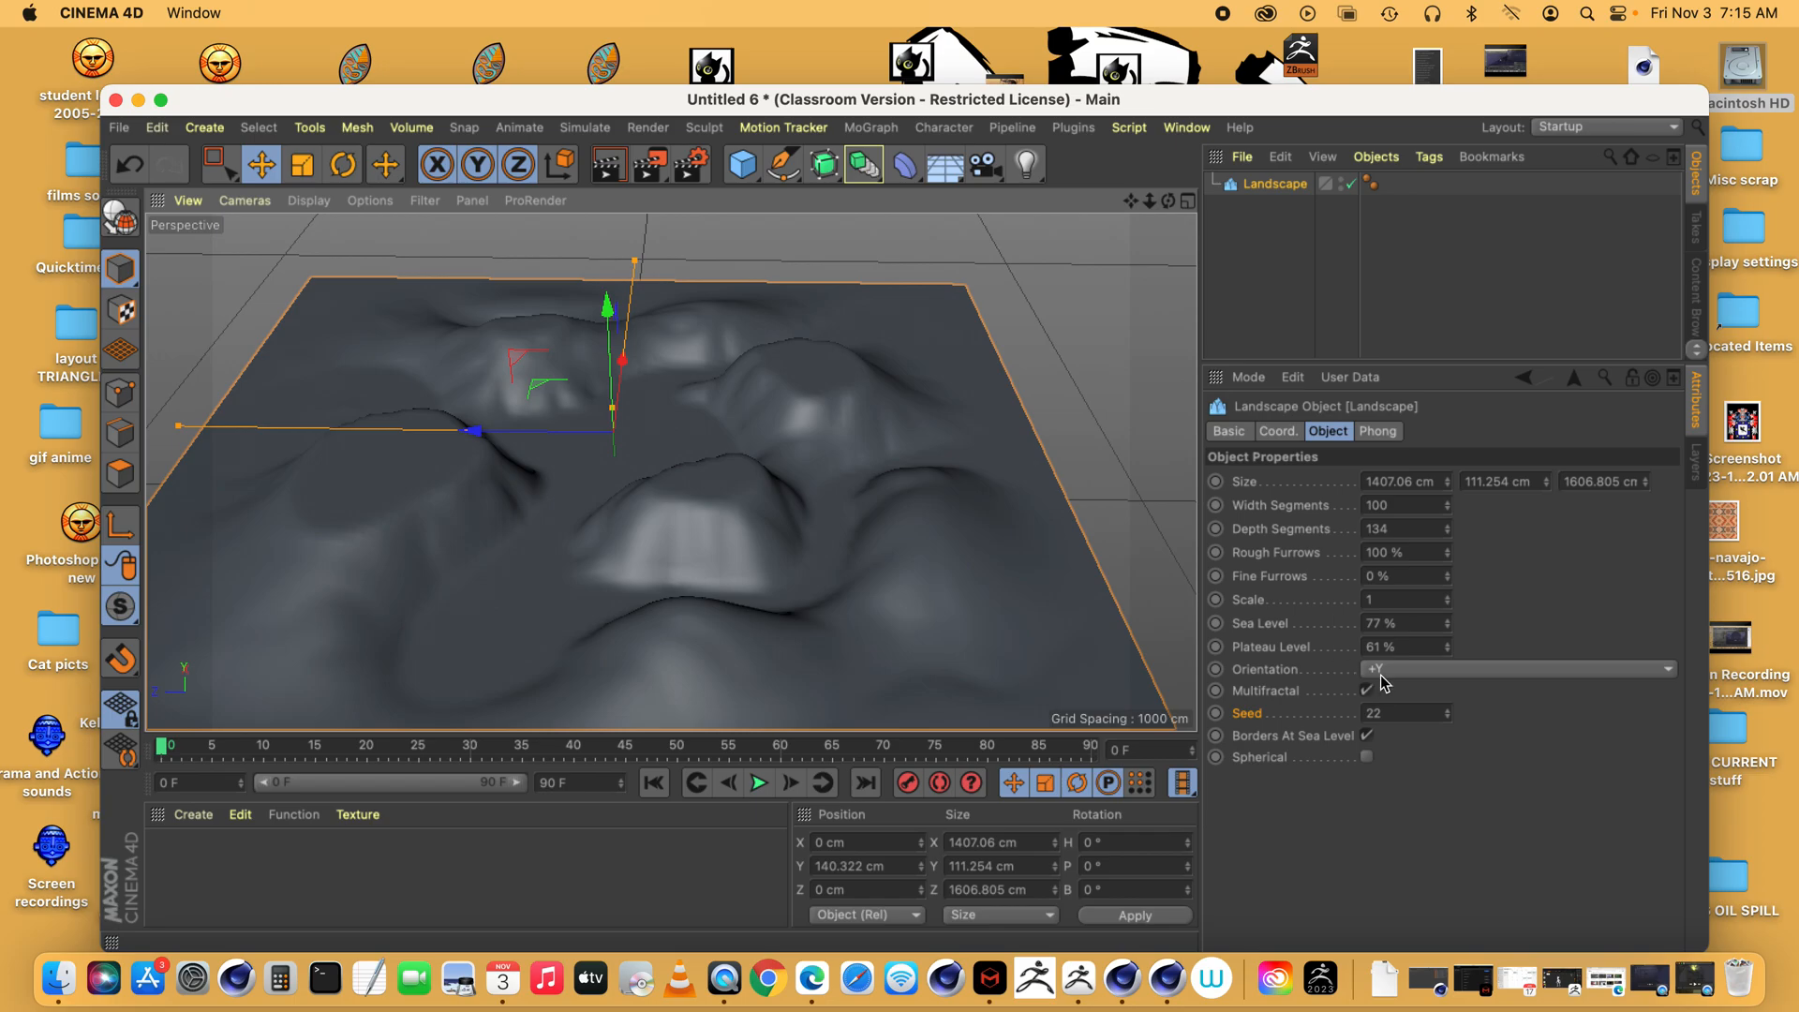
- Set the landscape's seed to 18
click(1447, 718)
click(1448, 719)
click(1447, 718)
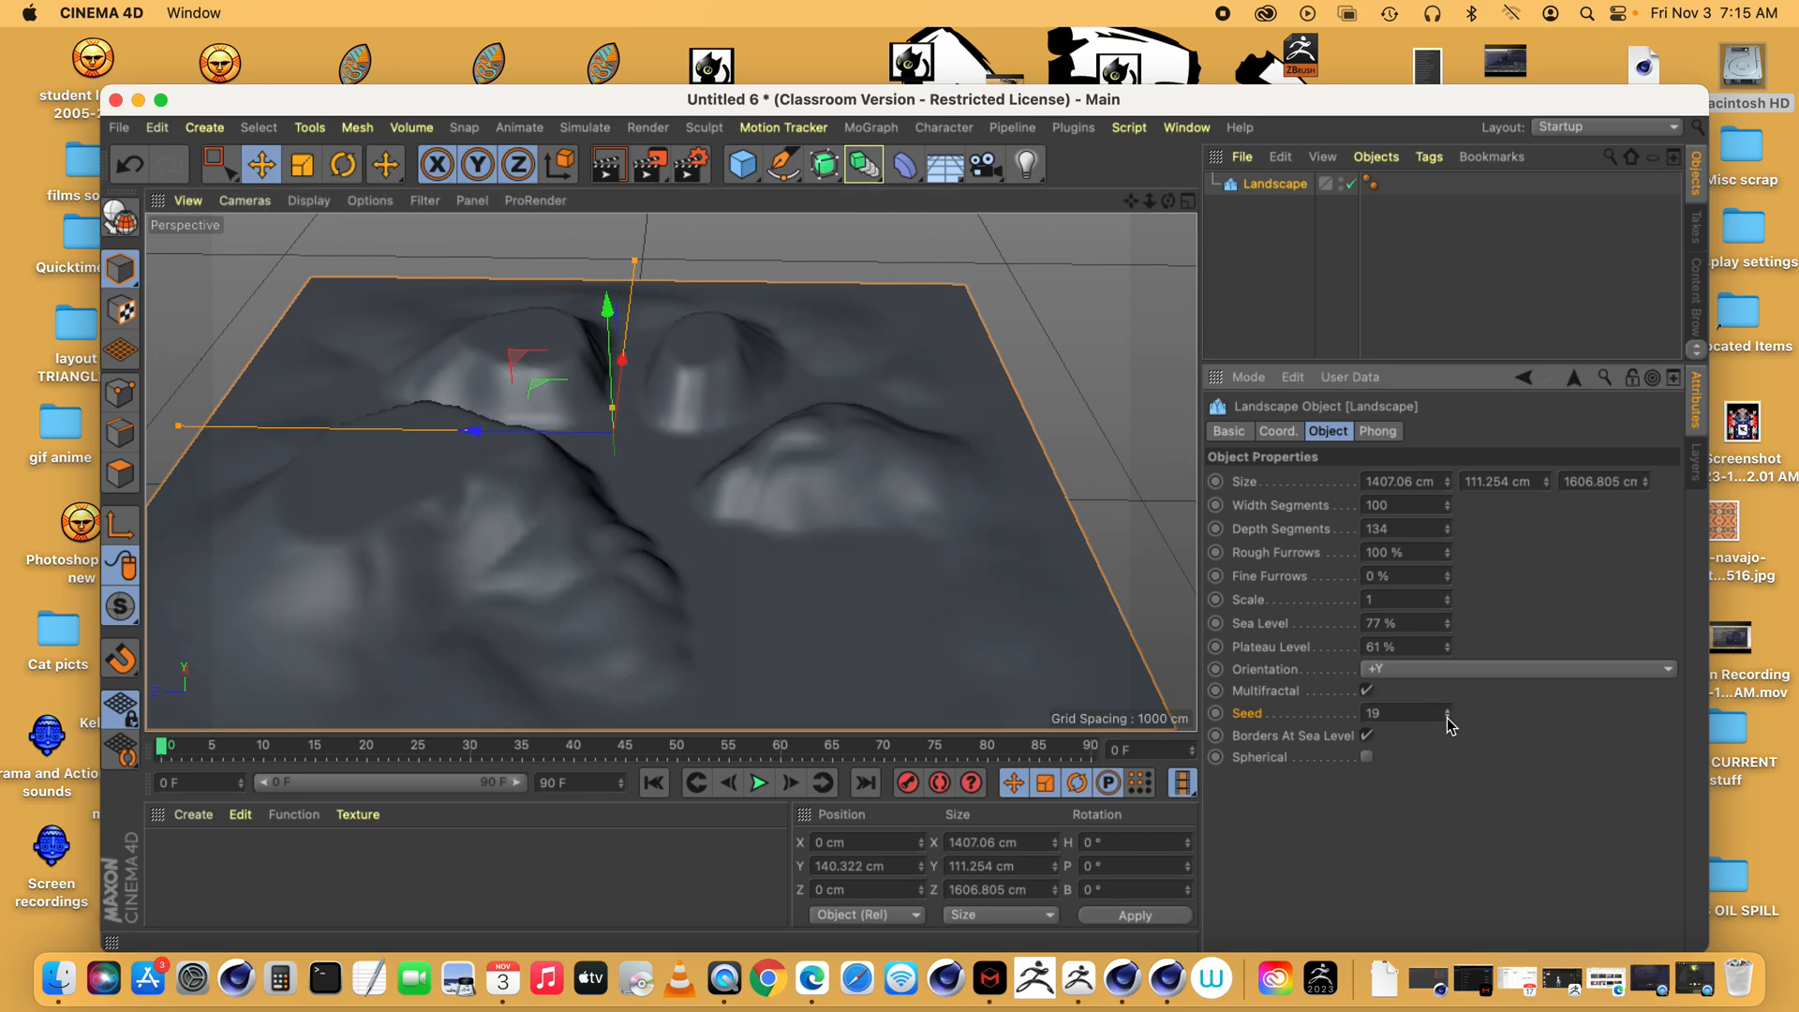
click(1447, 719)
drag(1168, 201, 1059, 127)
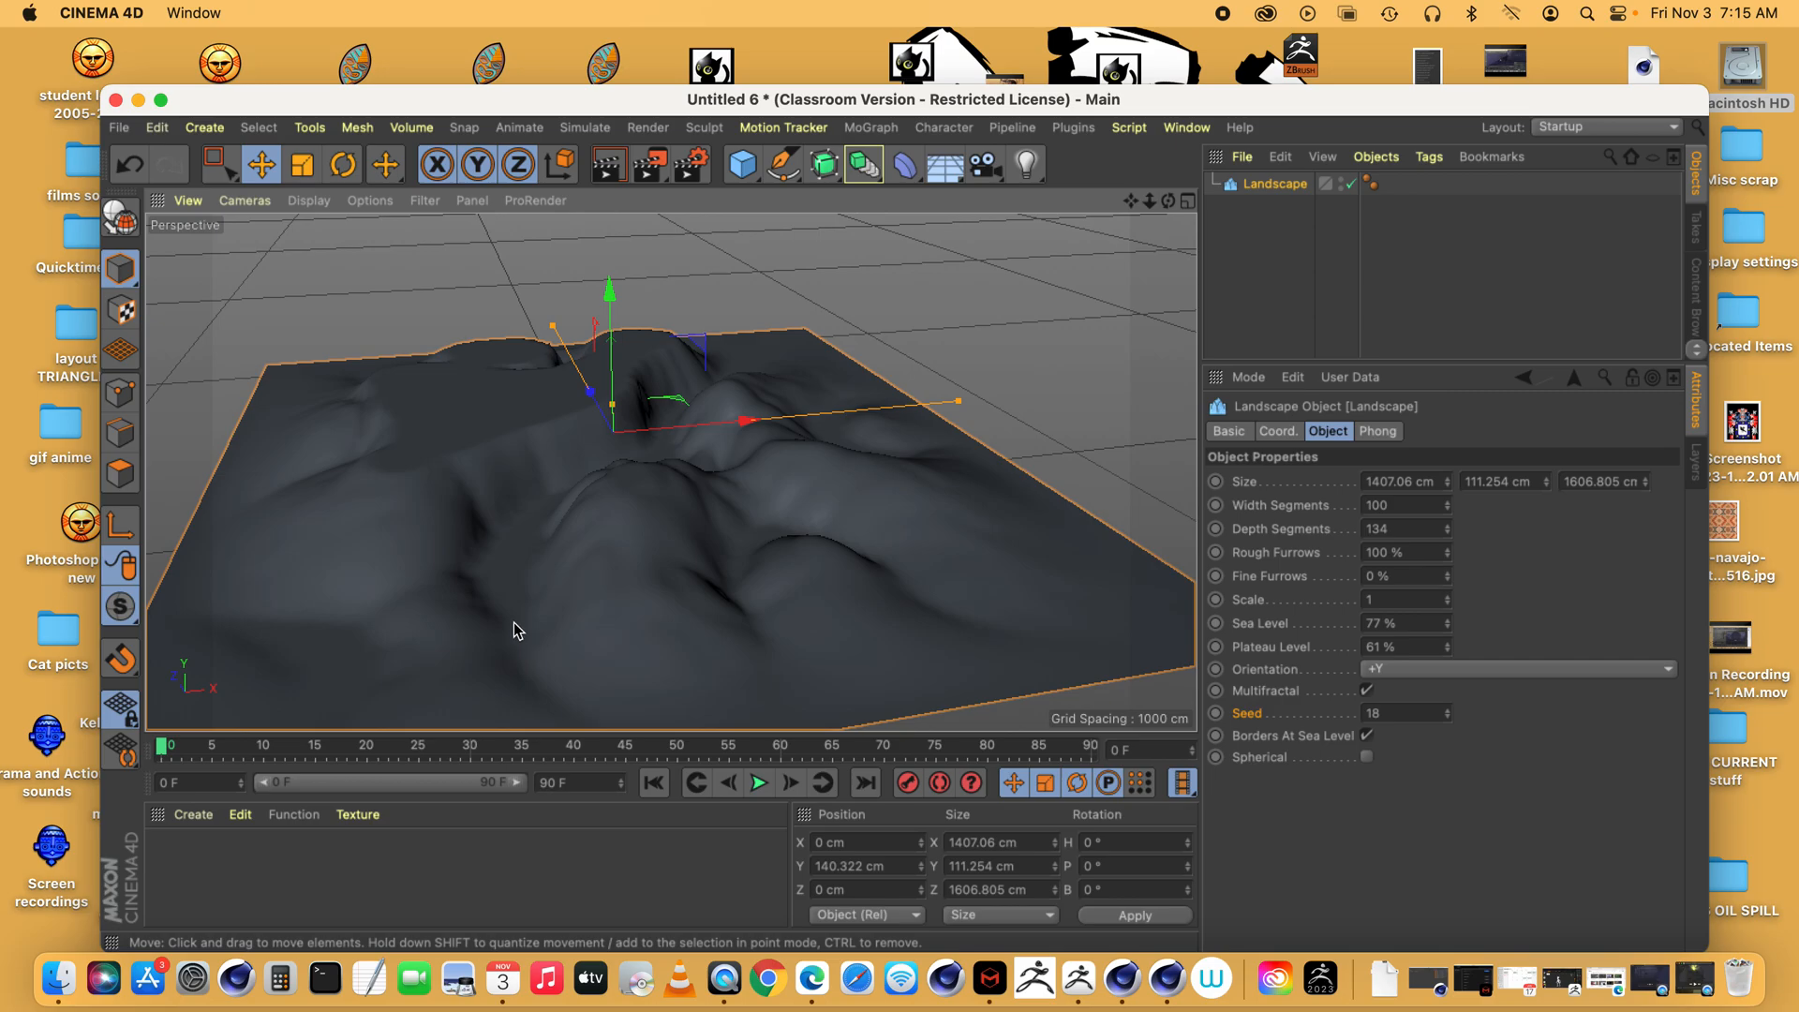
- Widen the landscape in X to about 1733 cm
drag(1167, 200, 1172, 309)
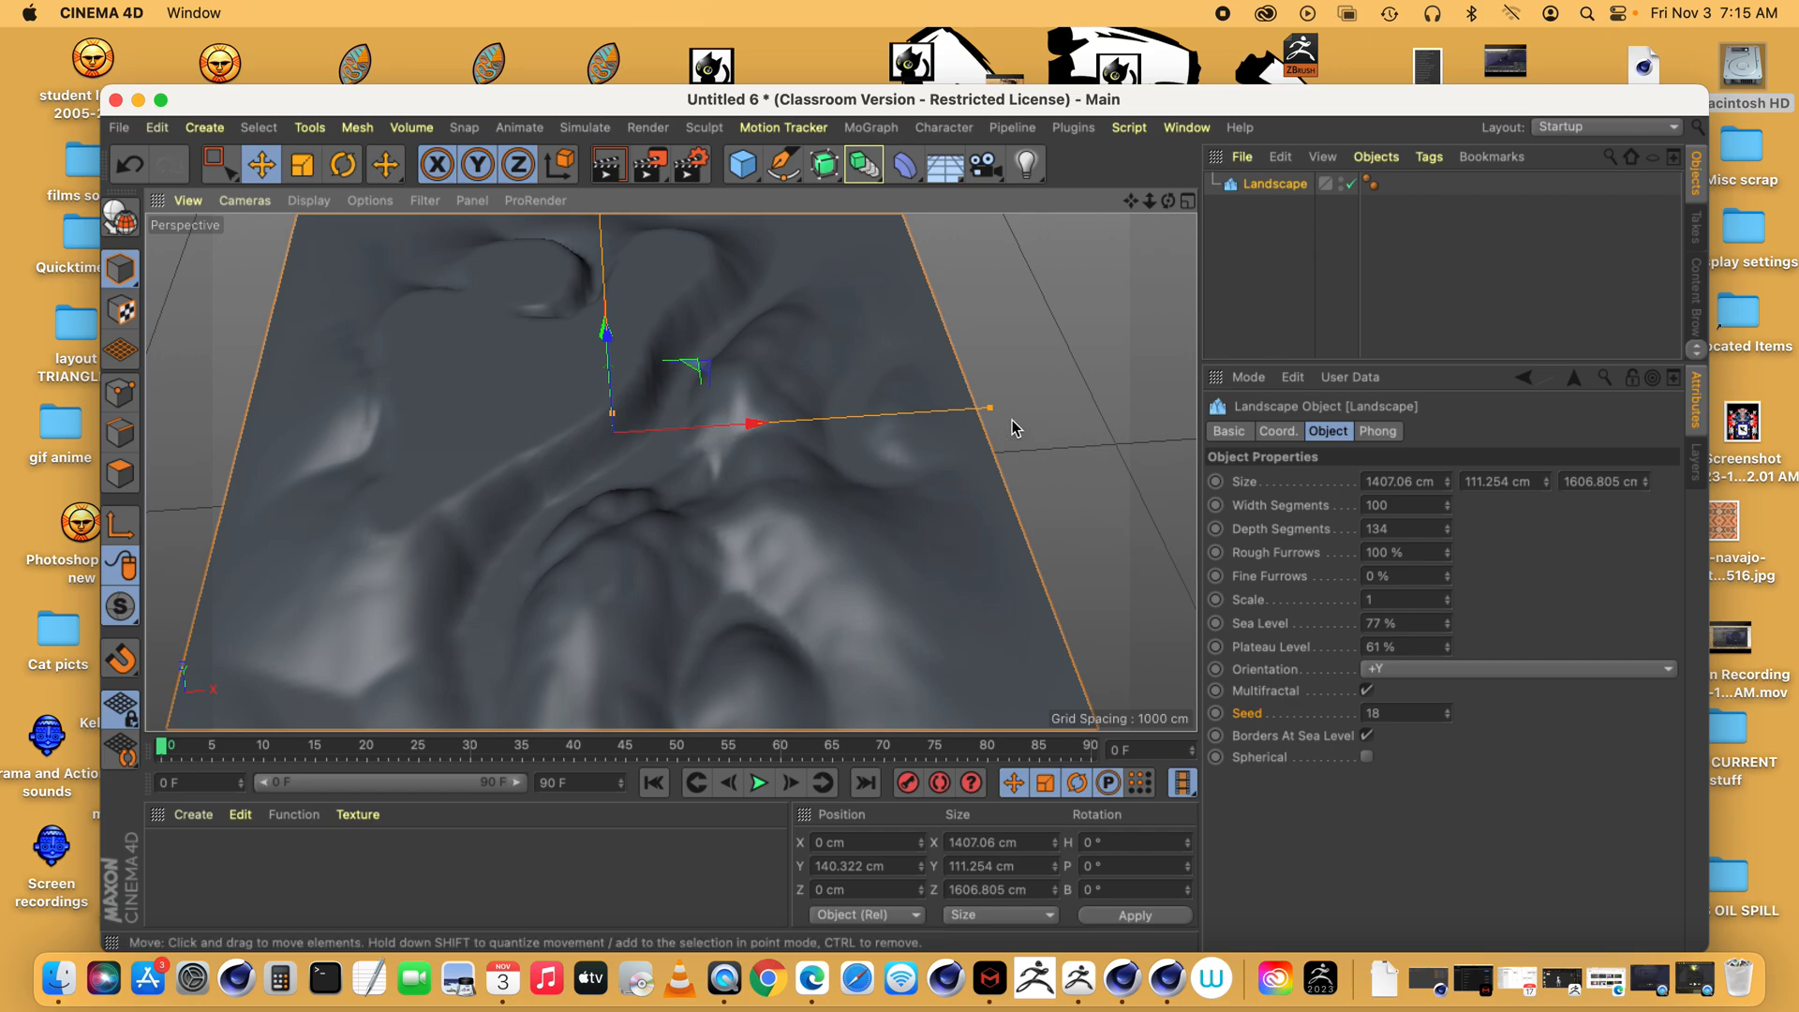
drag(989, 407, 1076, 404)
drag(1168, 200, 1169, 155)
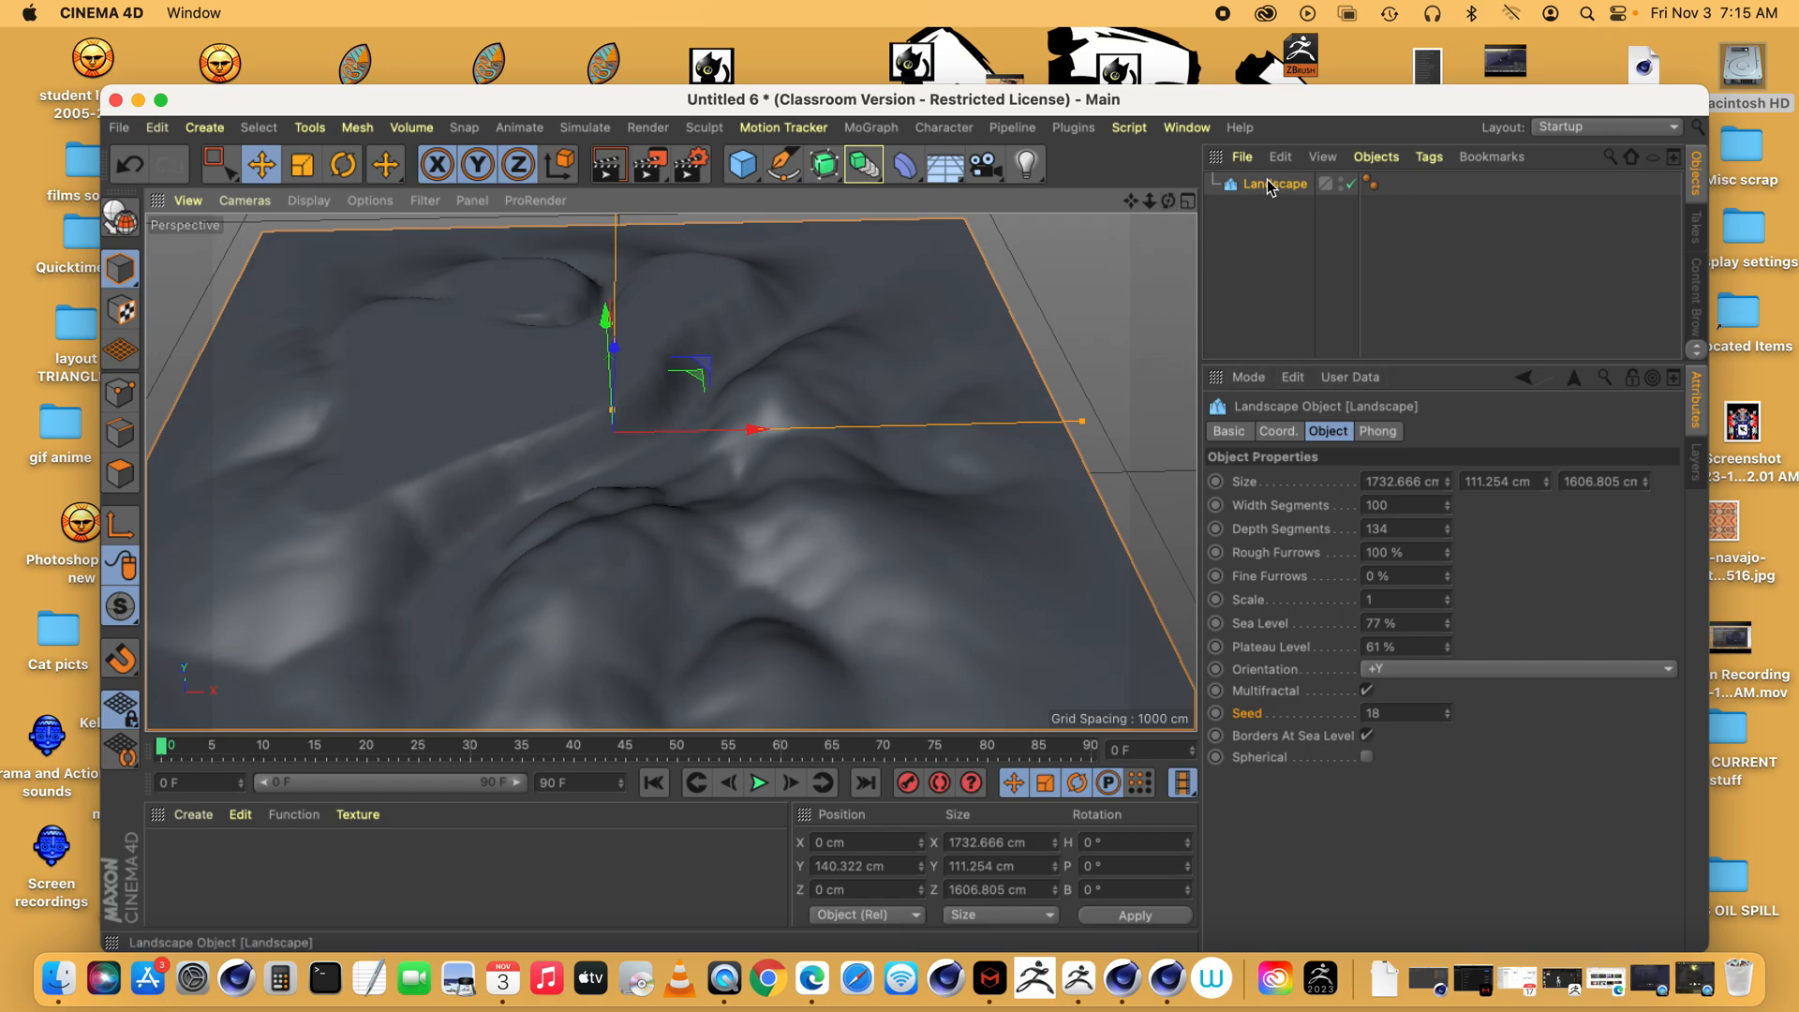
- Try converting the landscape to an editable polygon object, undo the conversion, and locate the Make Editable command
click(120, 218)
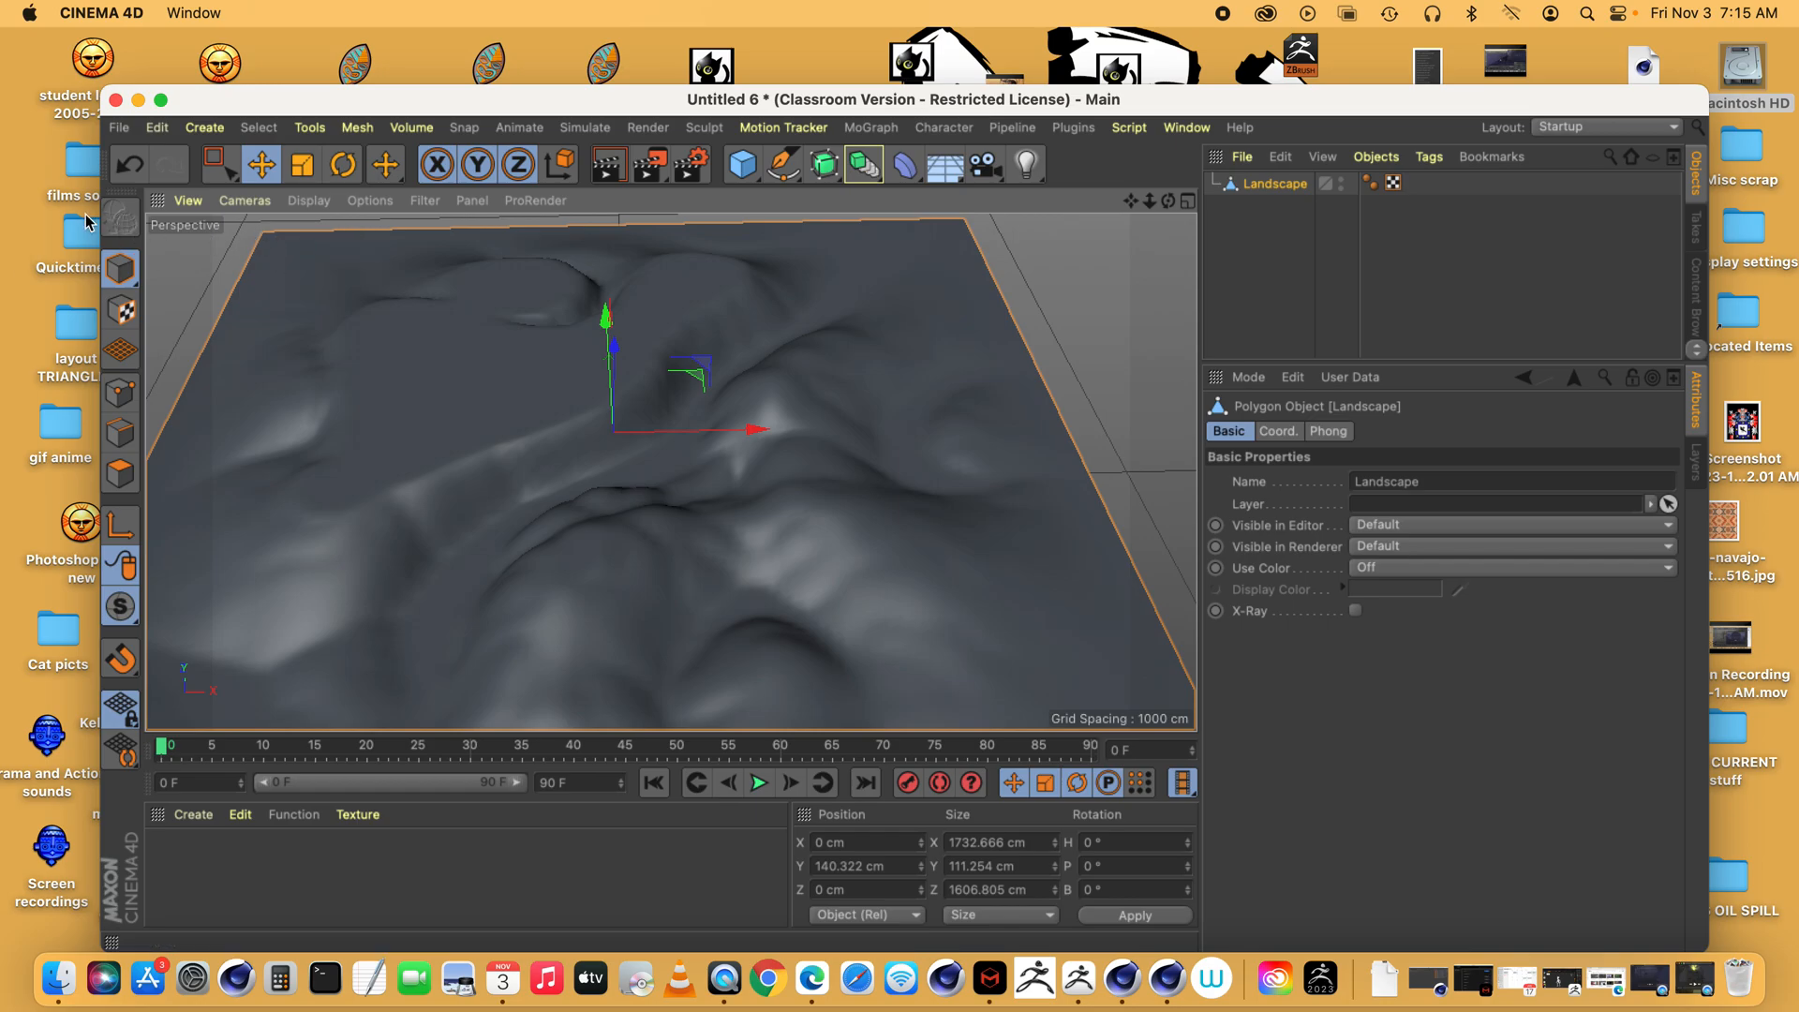
key(super+z)
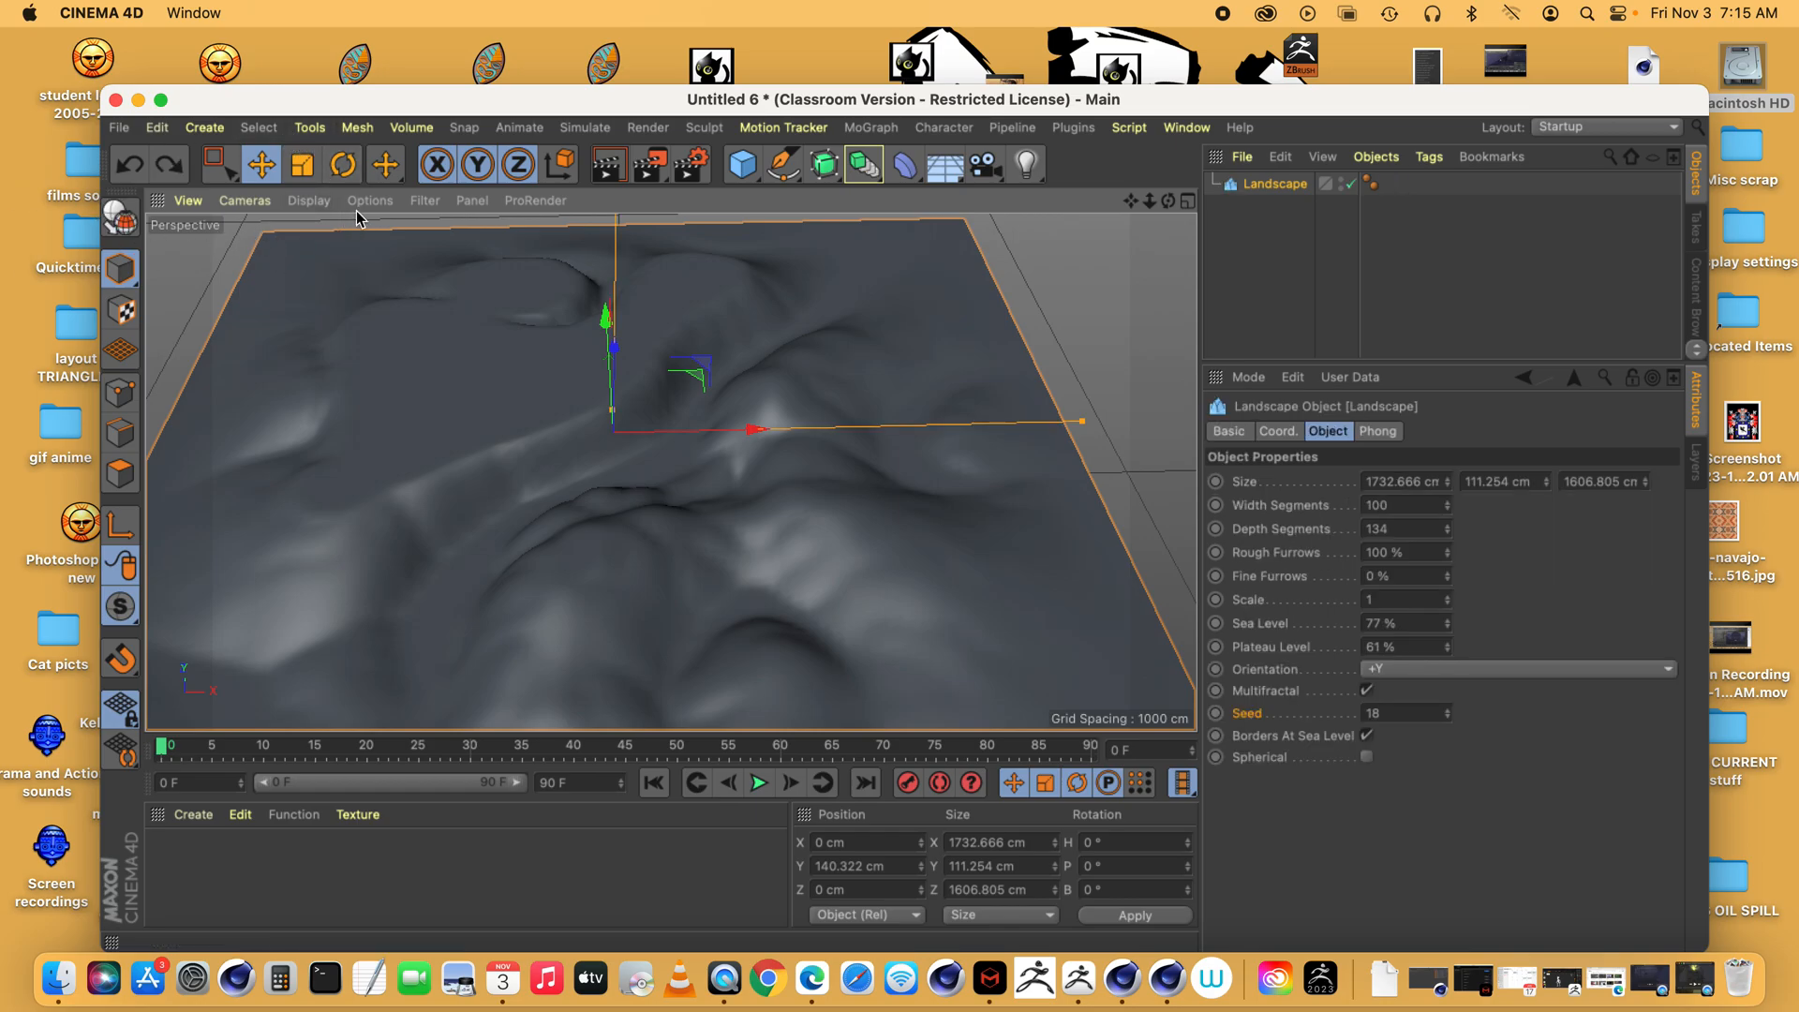
click(357, 128)
mouse_move(384, 161)
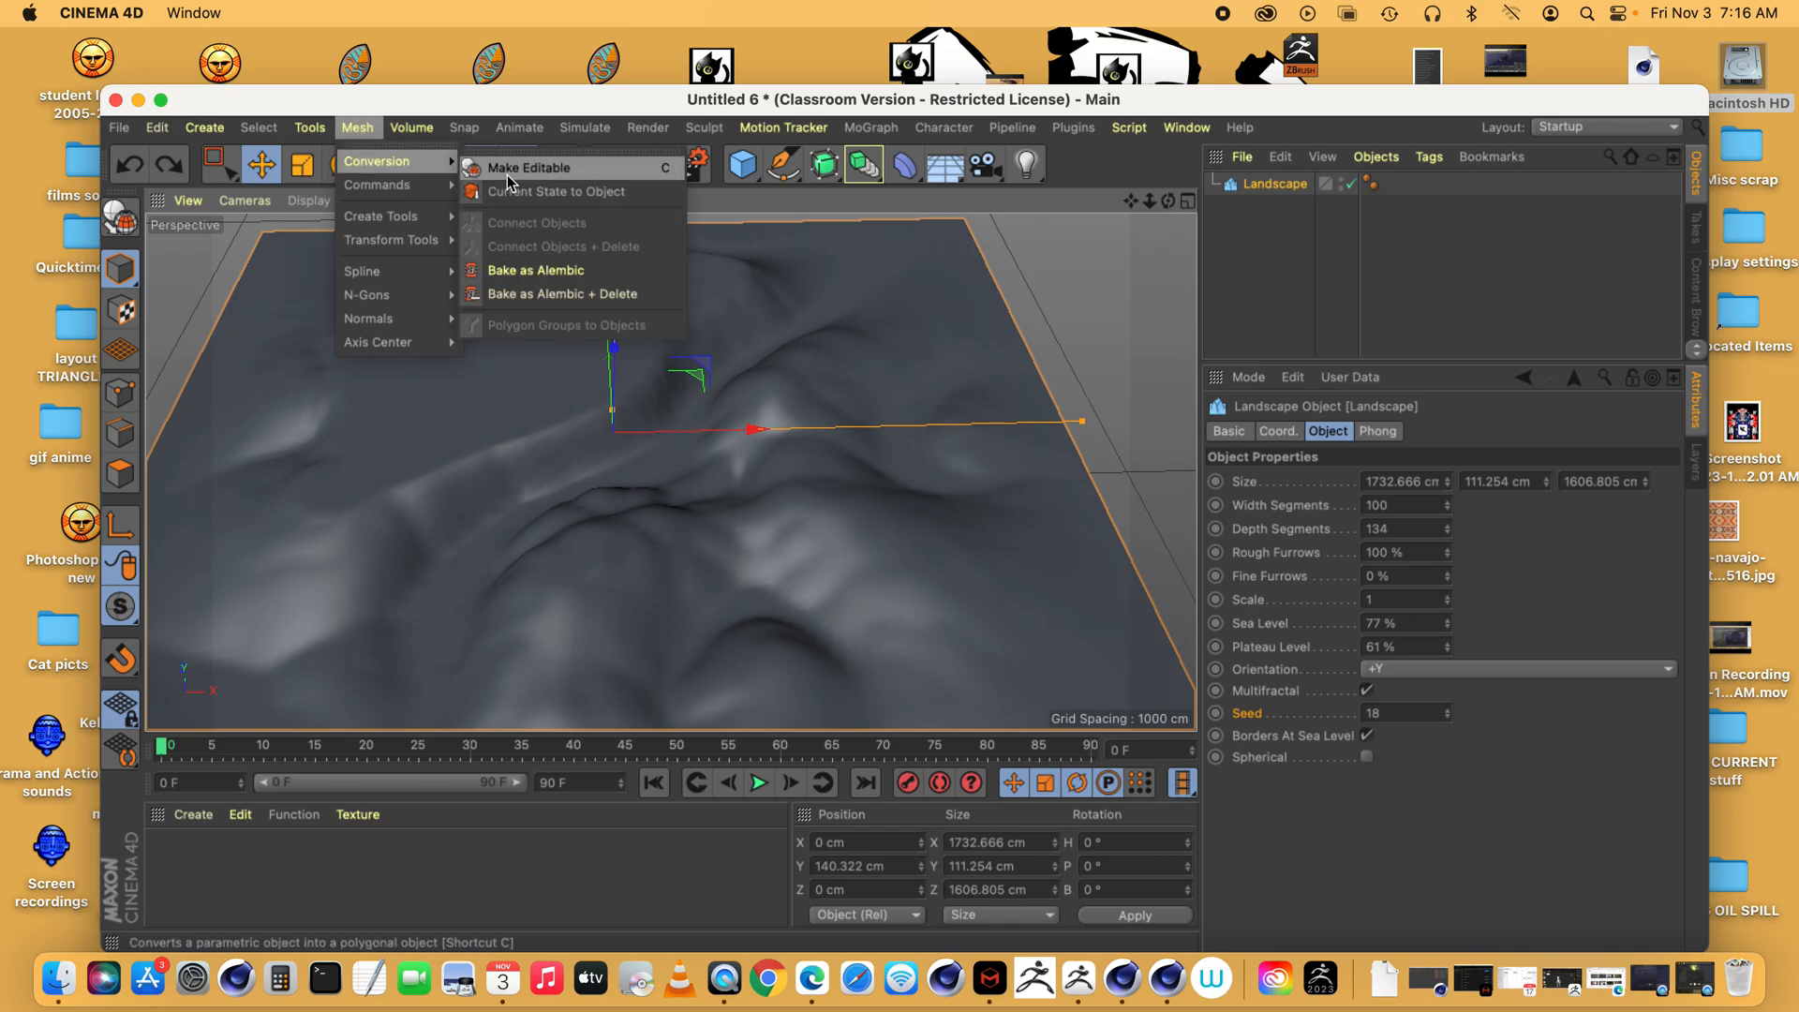
click(121, 220)
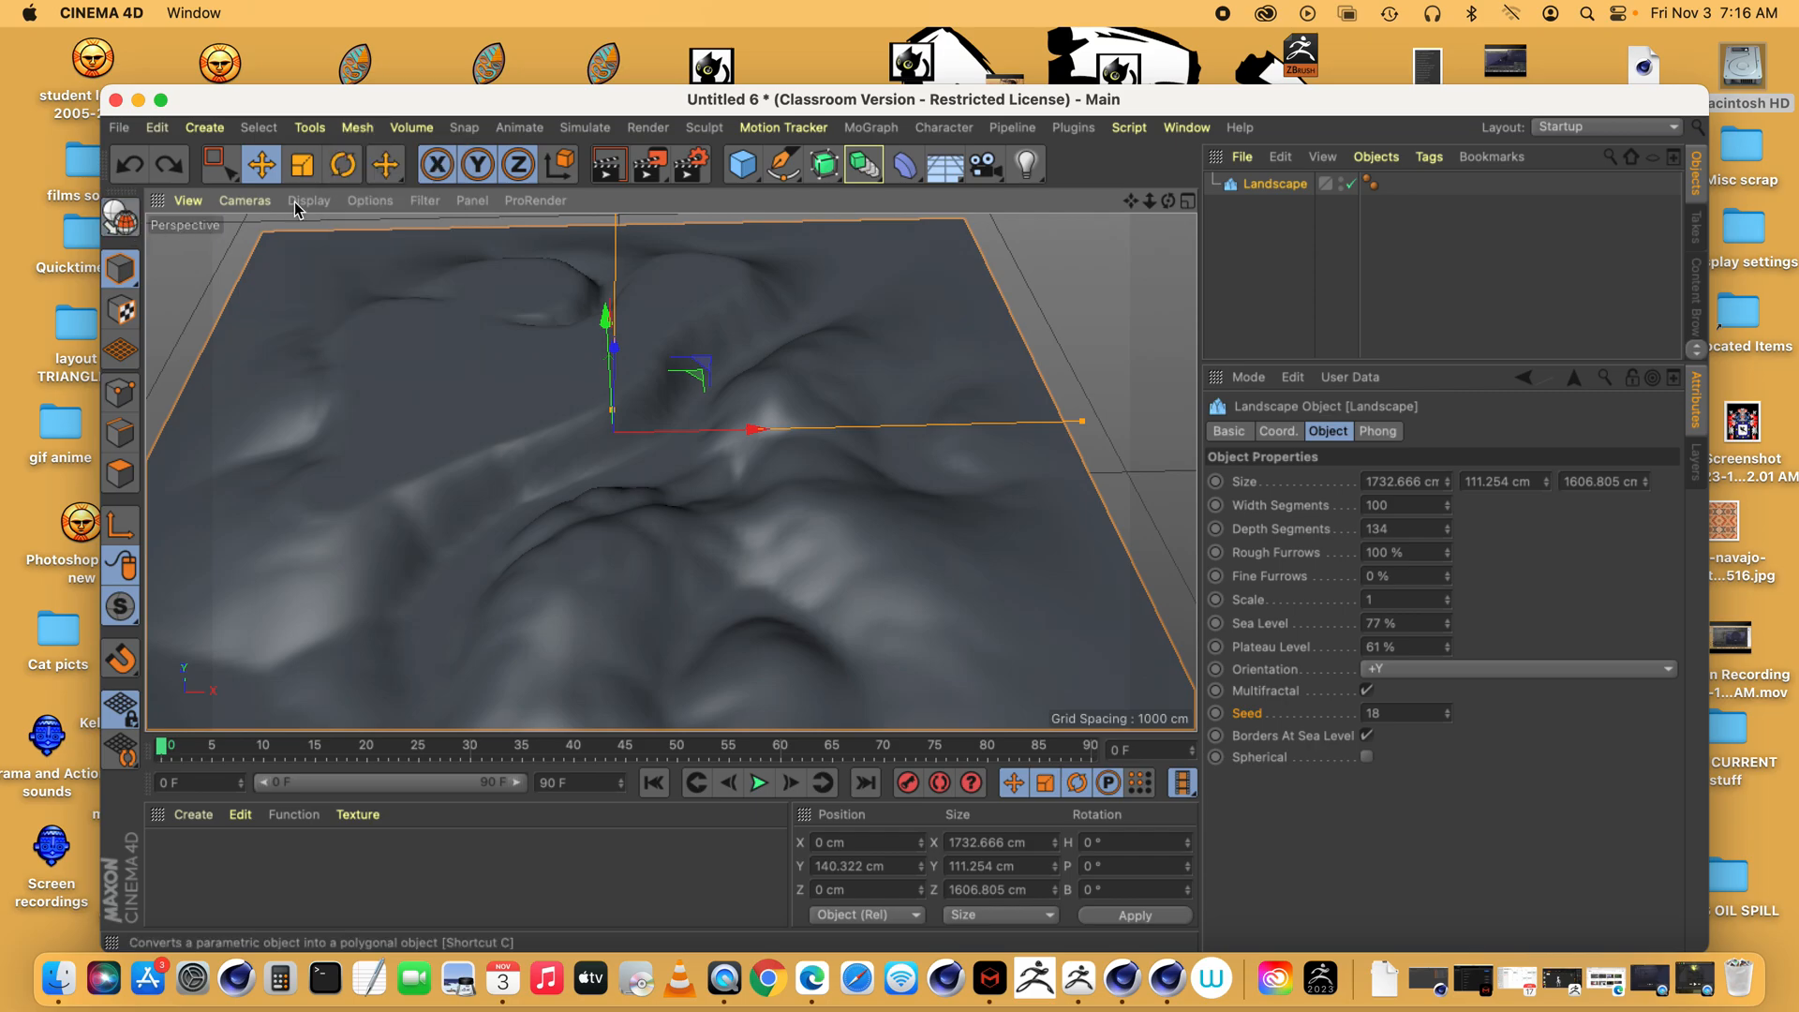
click(357, 127)
mouse_move(380, 161)
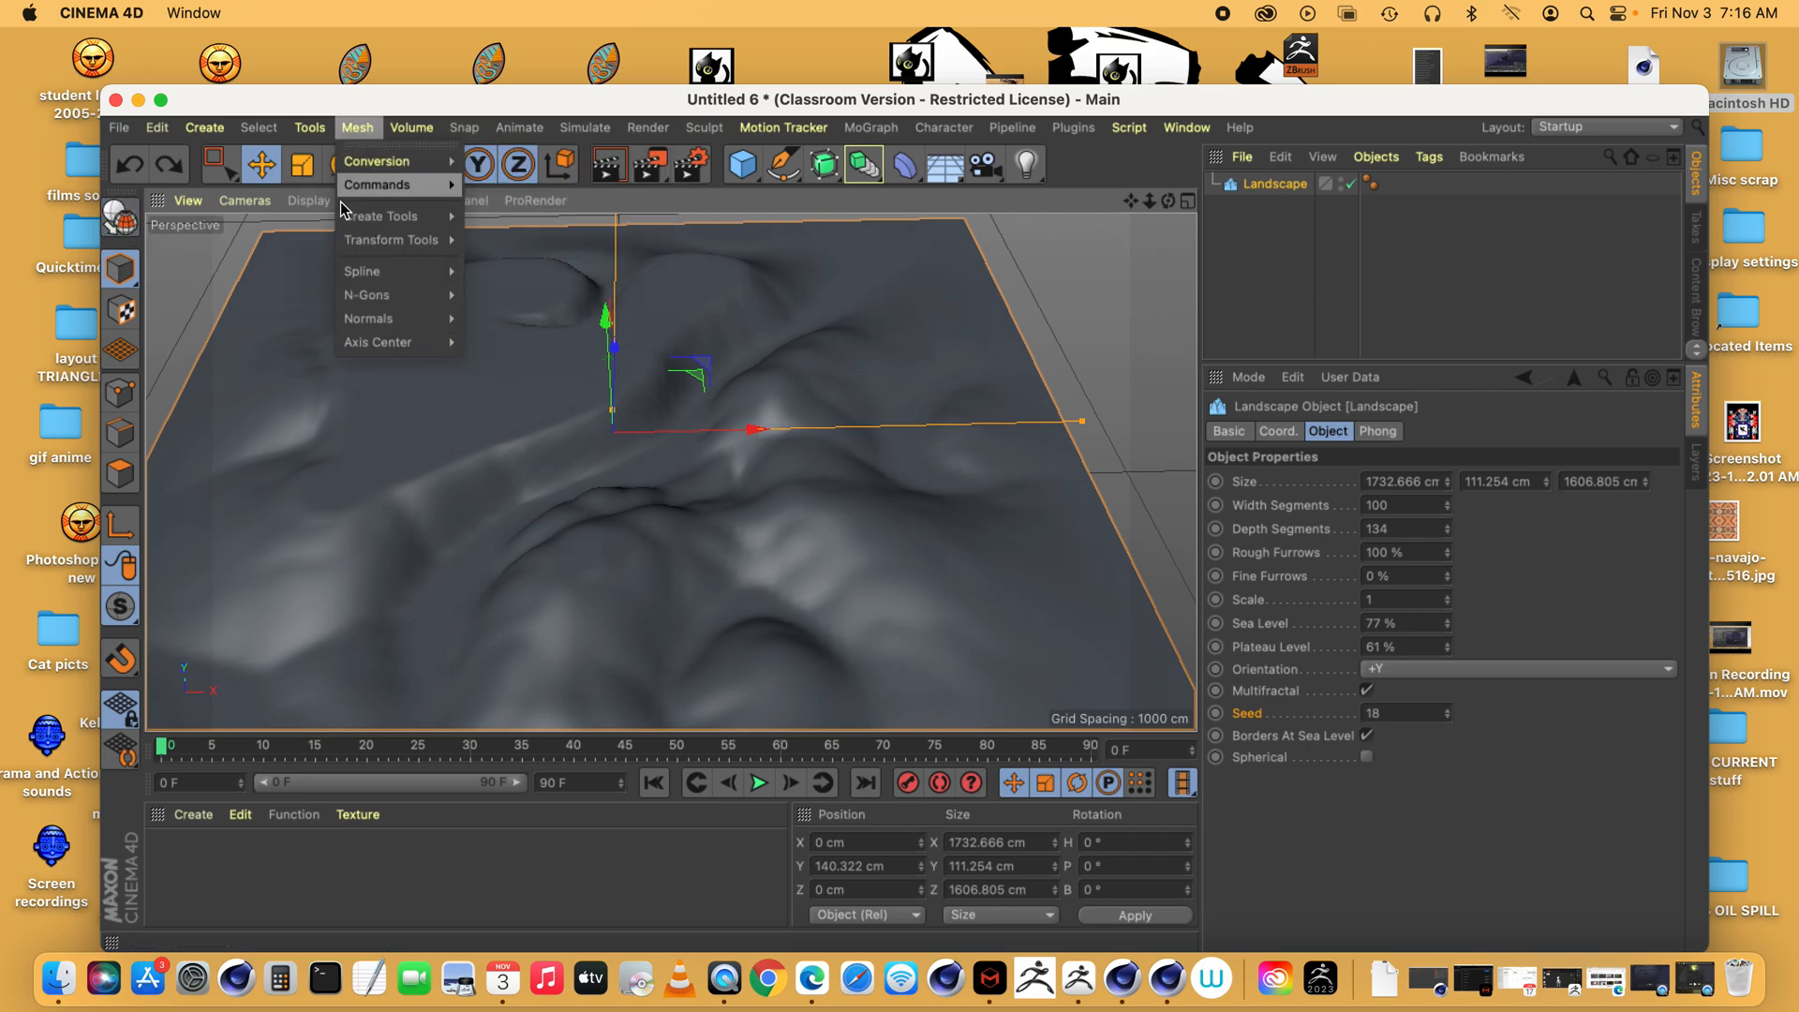
click(120, 221)
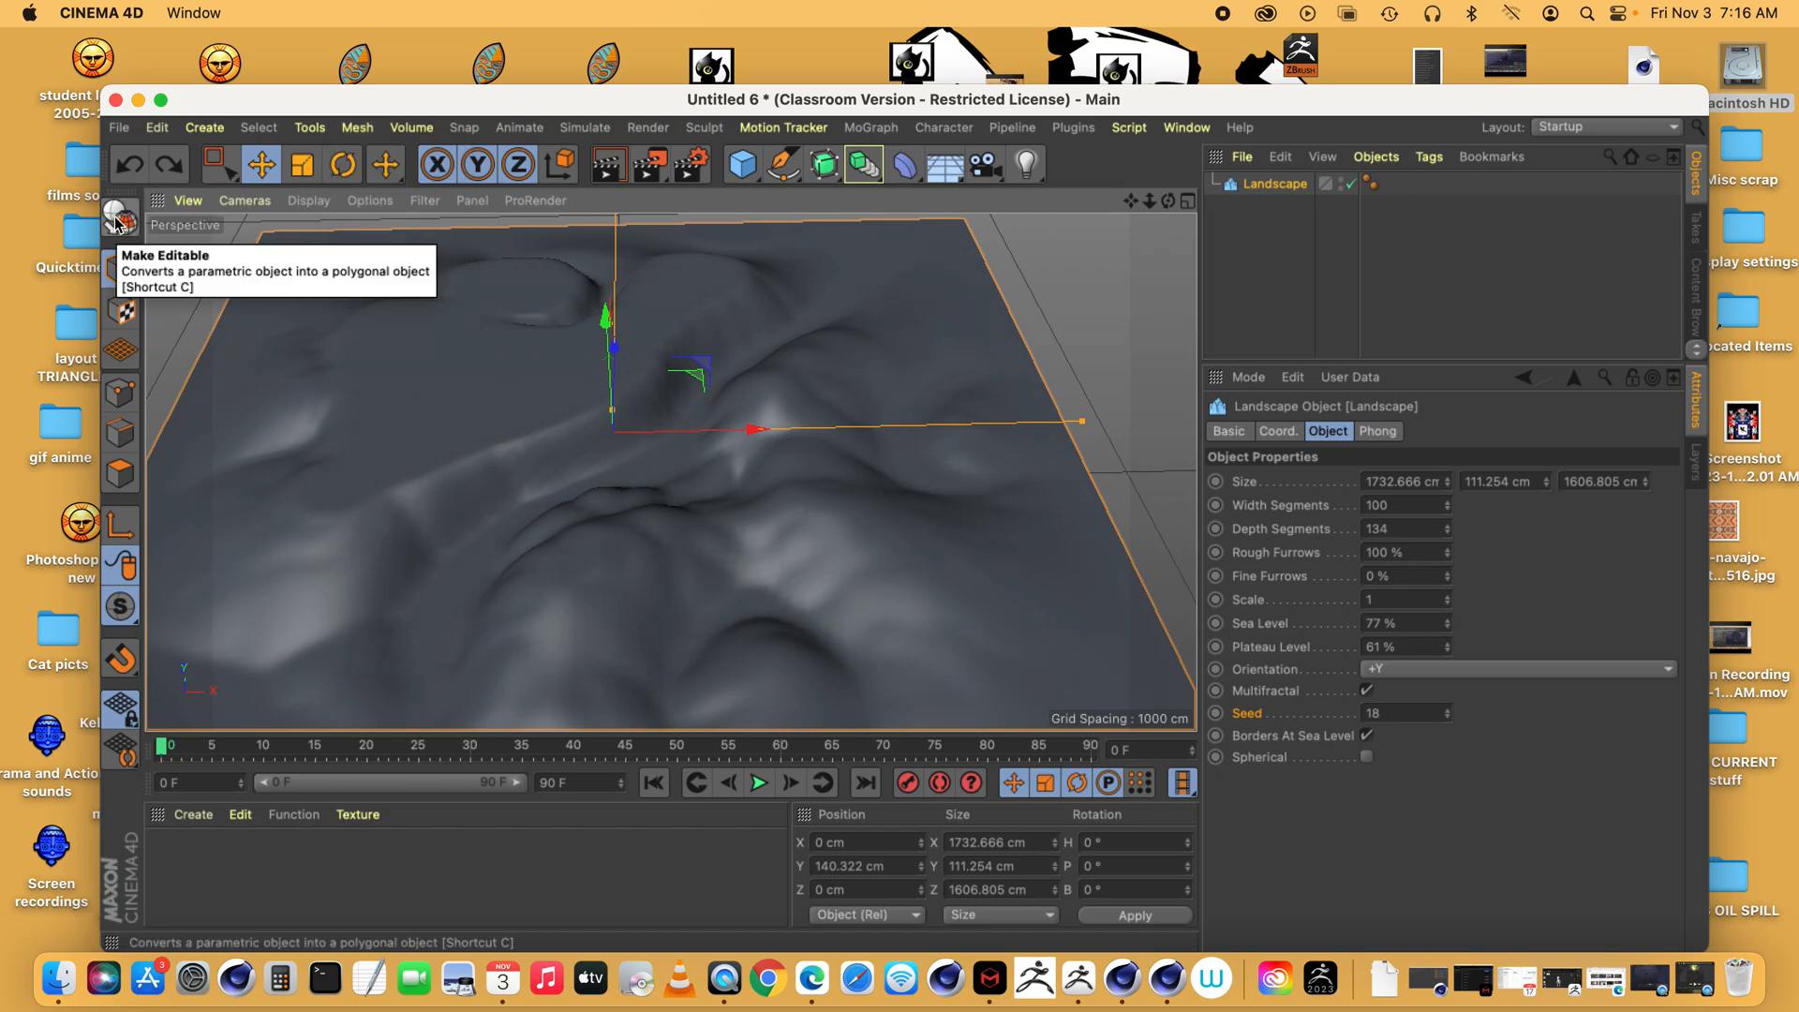
mouse_move(1167, 201)
mouse_down()
mouse_move(1131, 206)
mouse_move(1173, 213)
mouse_up()
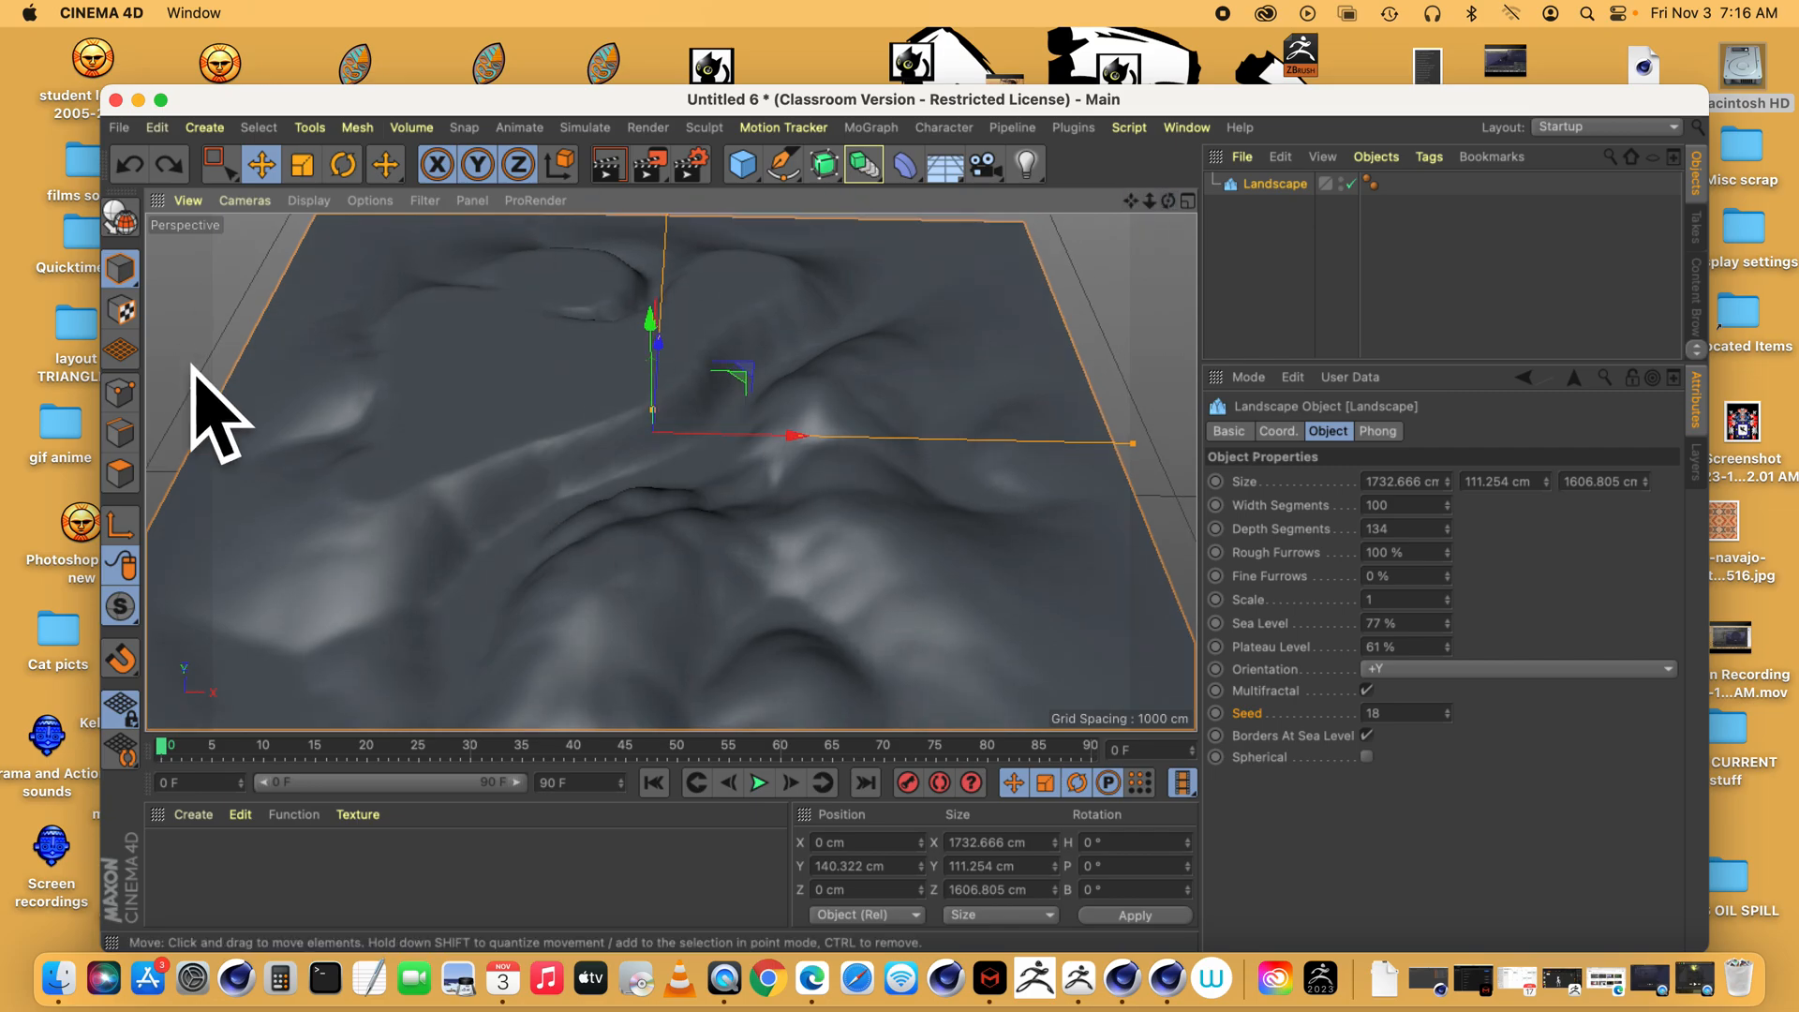
- Convert the parametric landscape into an editable polygon object
click(357, 127)
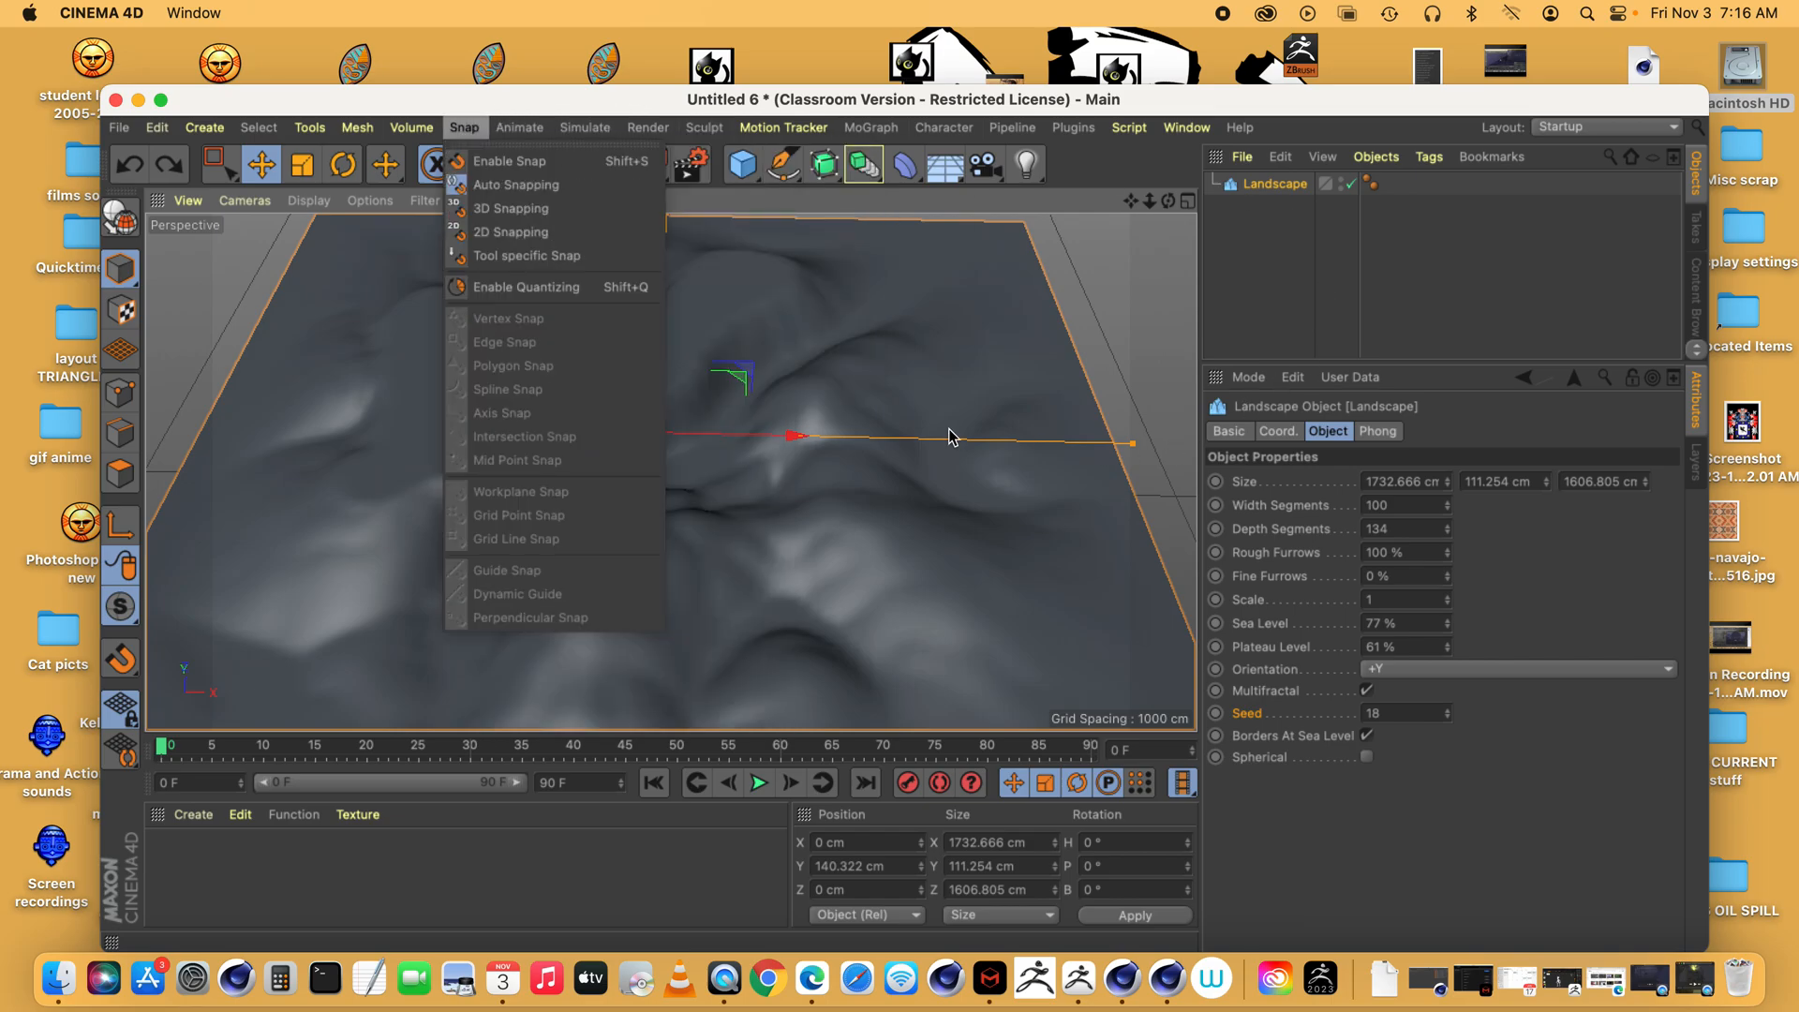
drag(1169, 202, 1185, 203)
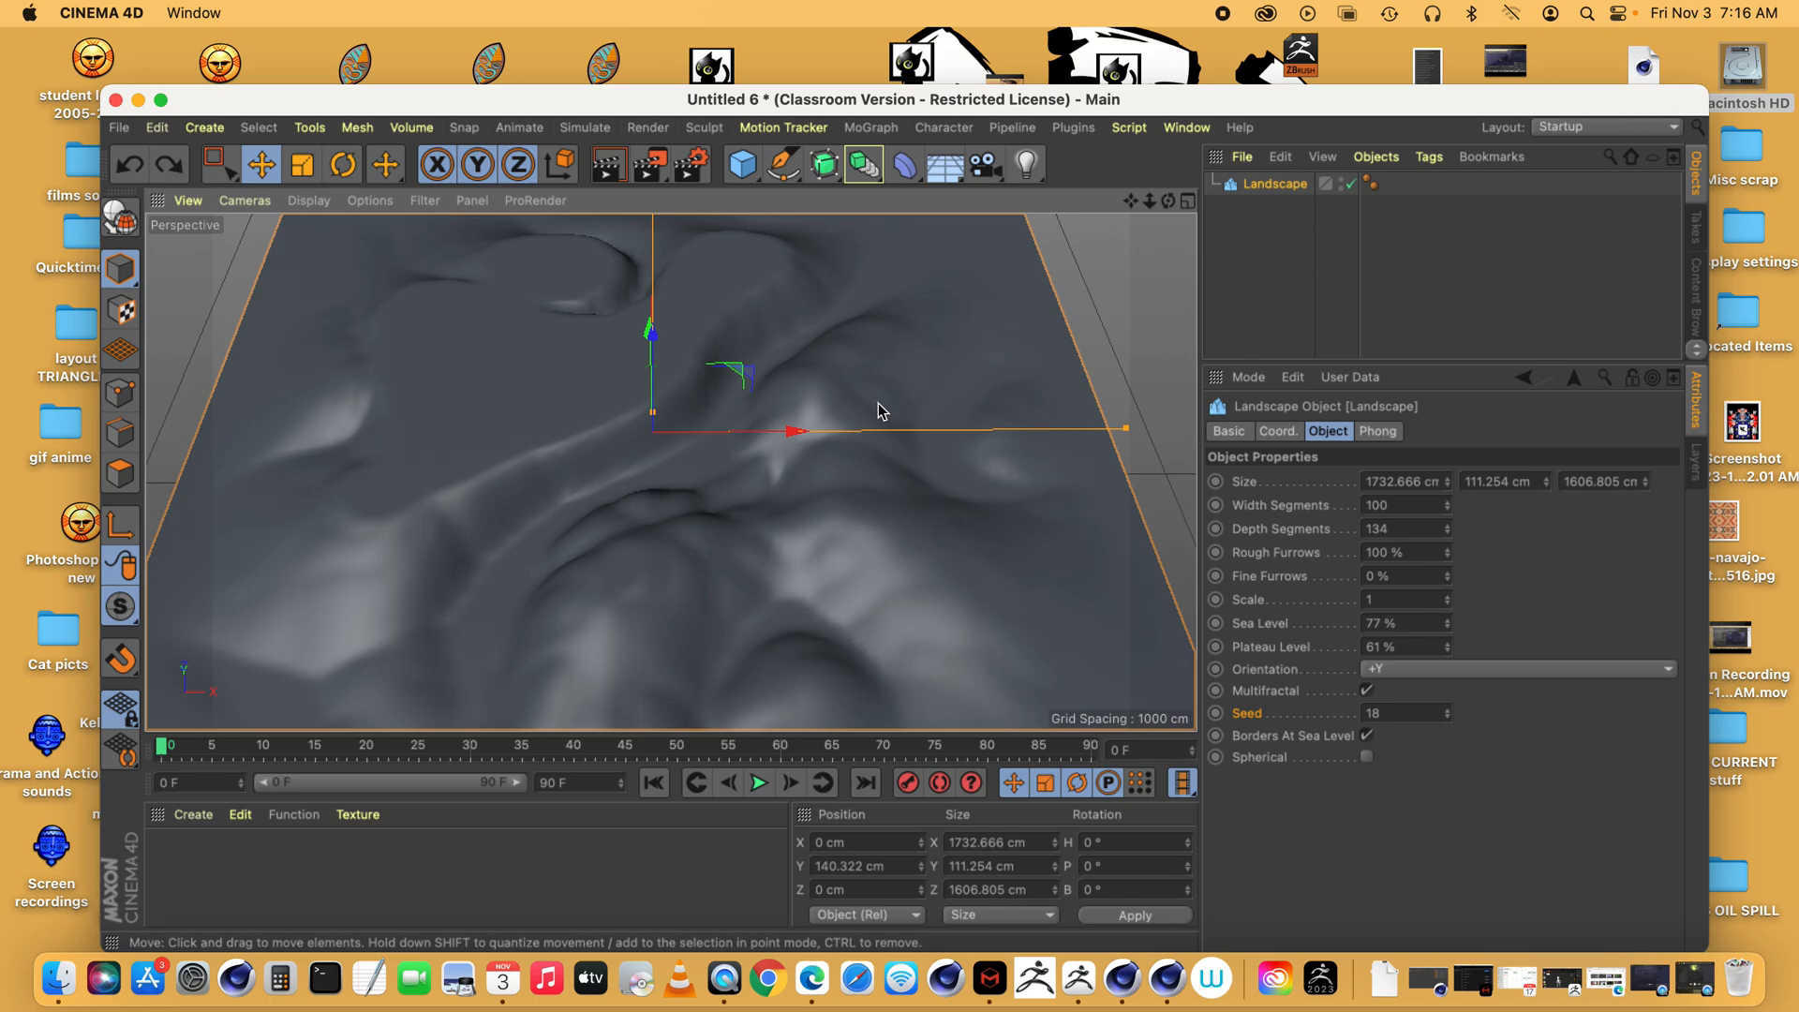
mouse_move(1168, 201)
mouse_down()
mouse_move(1167, 226)
mouse_move(1172, 202)
mouse_up()
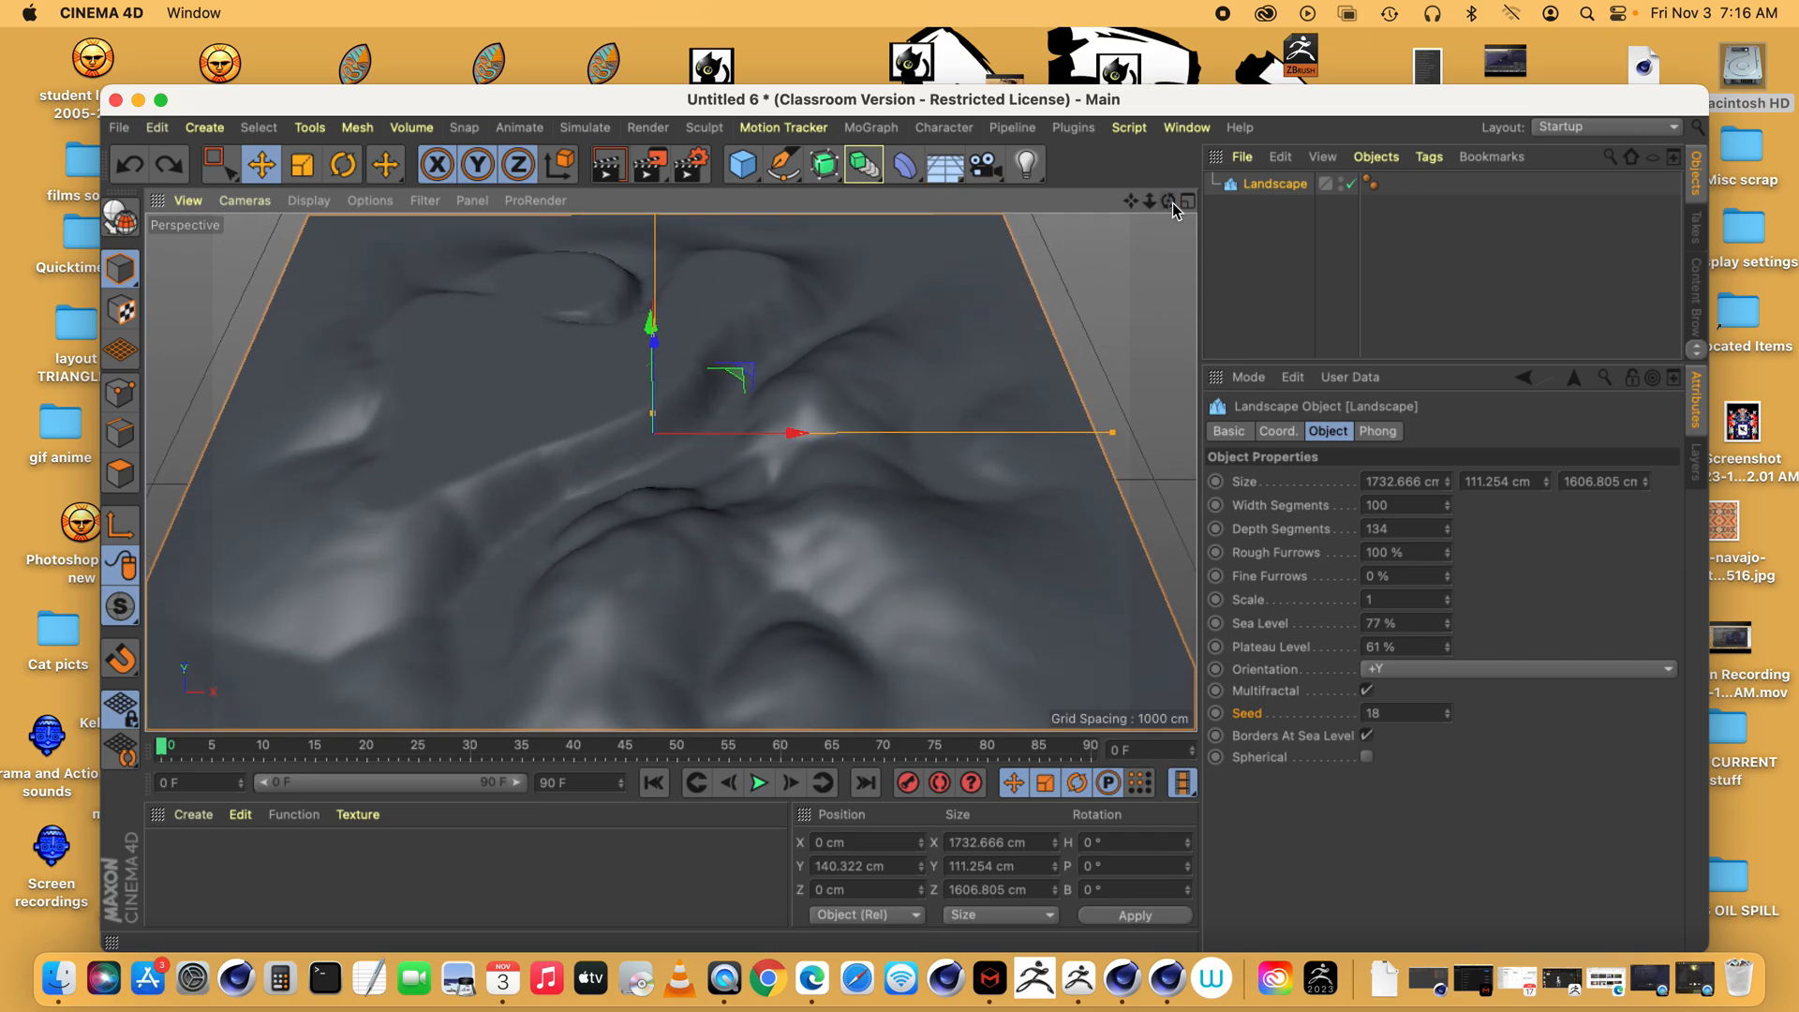
drag(1149, 201, 1155, 208)
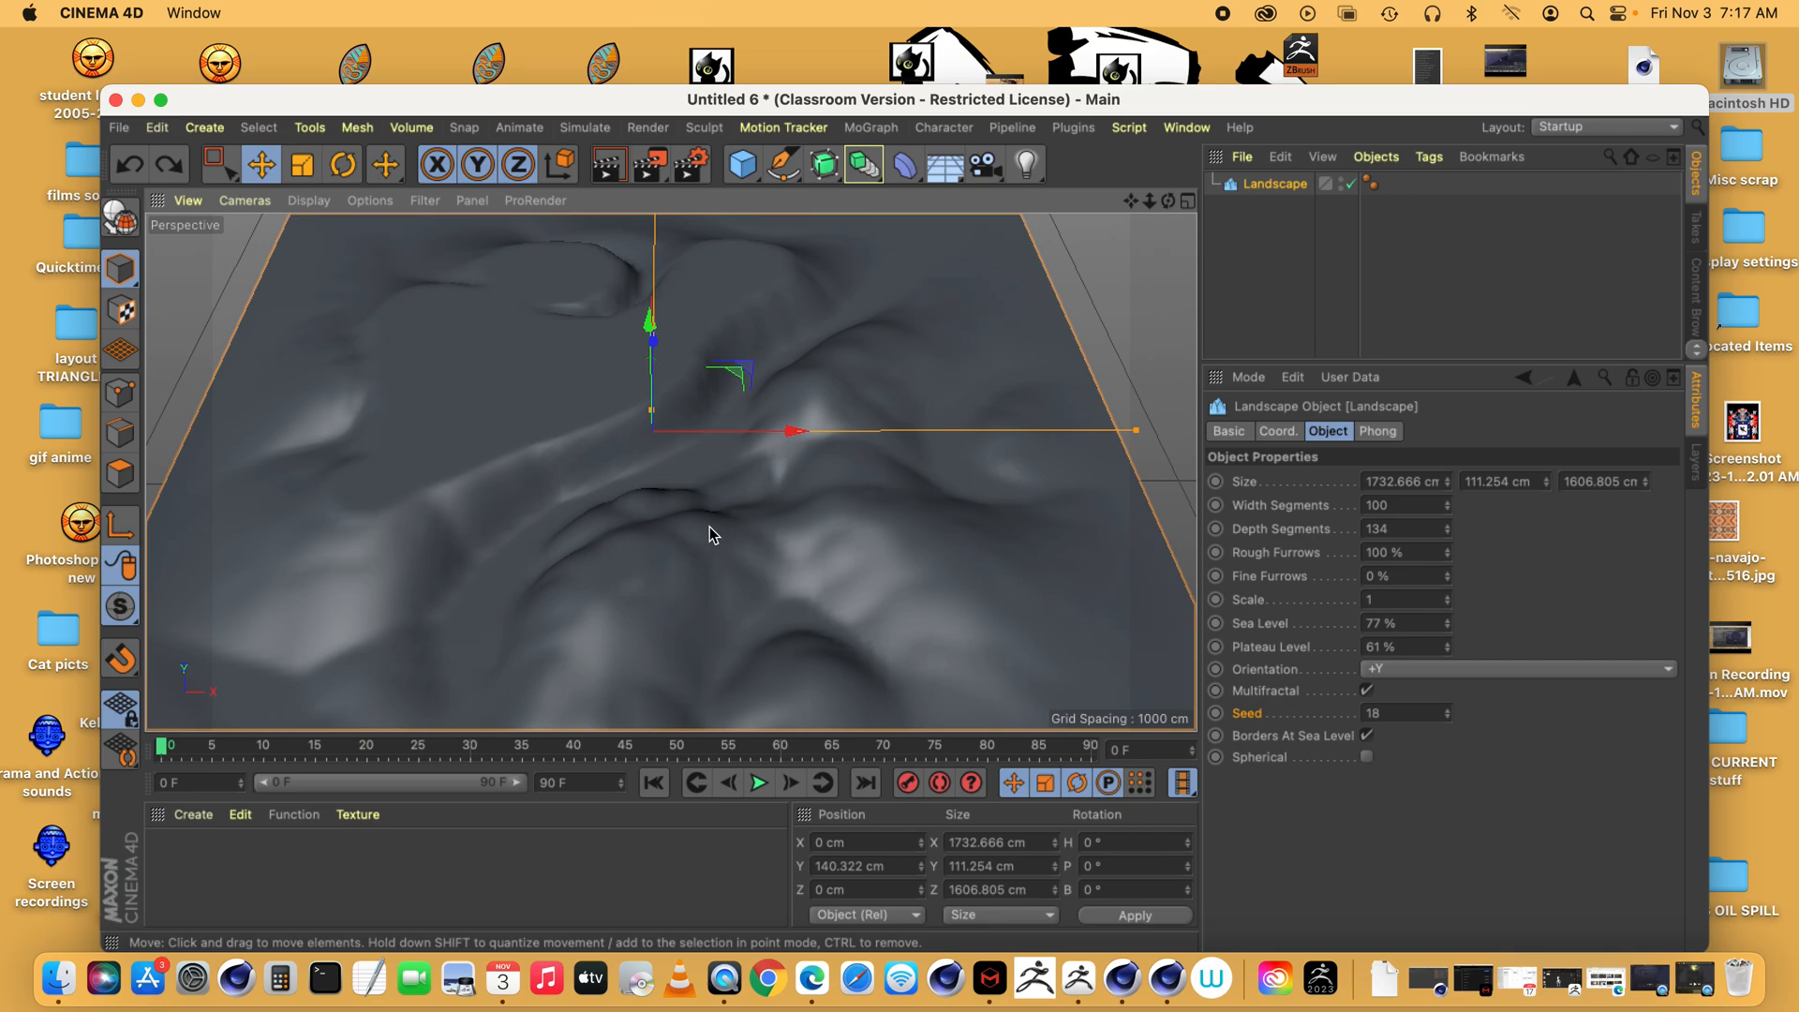
click(120, 217)
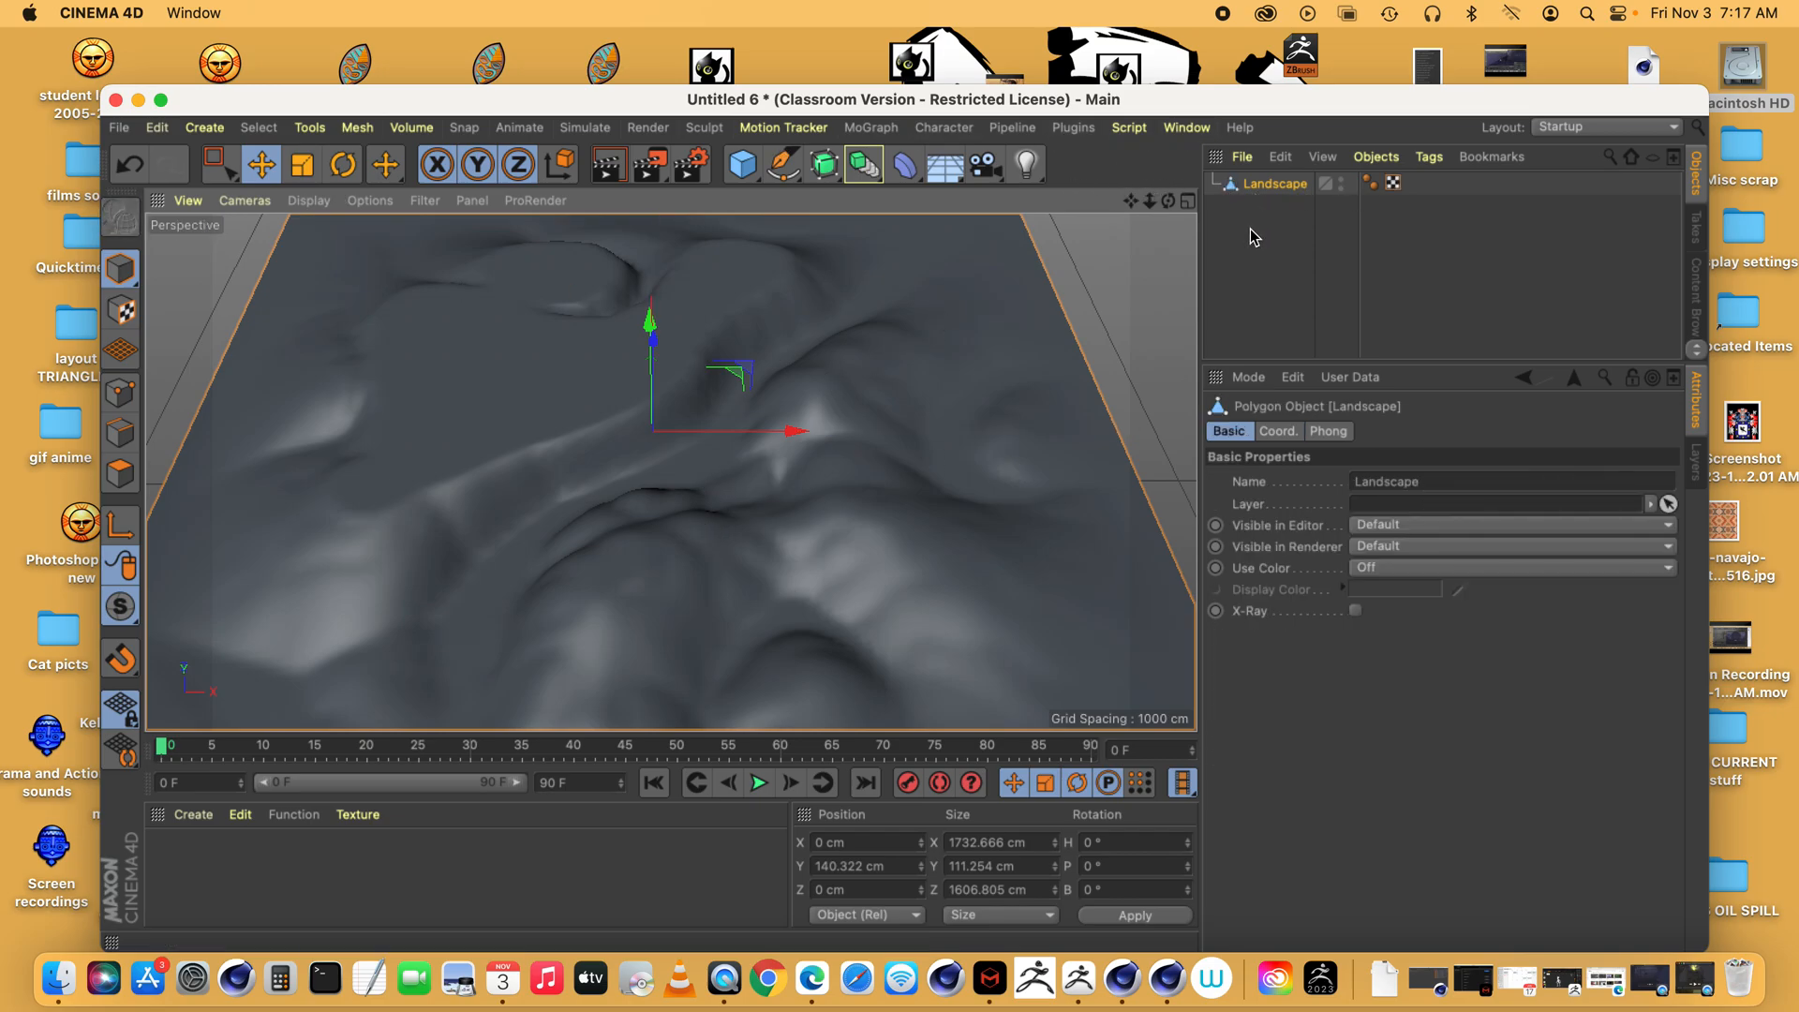
- Switch the interface to the Sculpt layout
click(1588, 127)
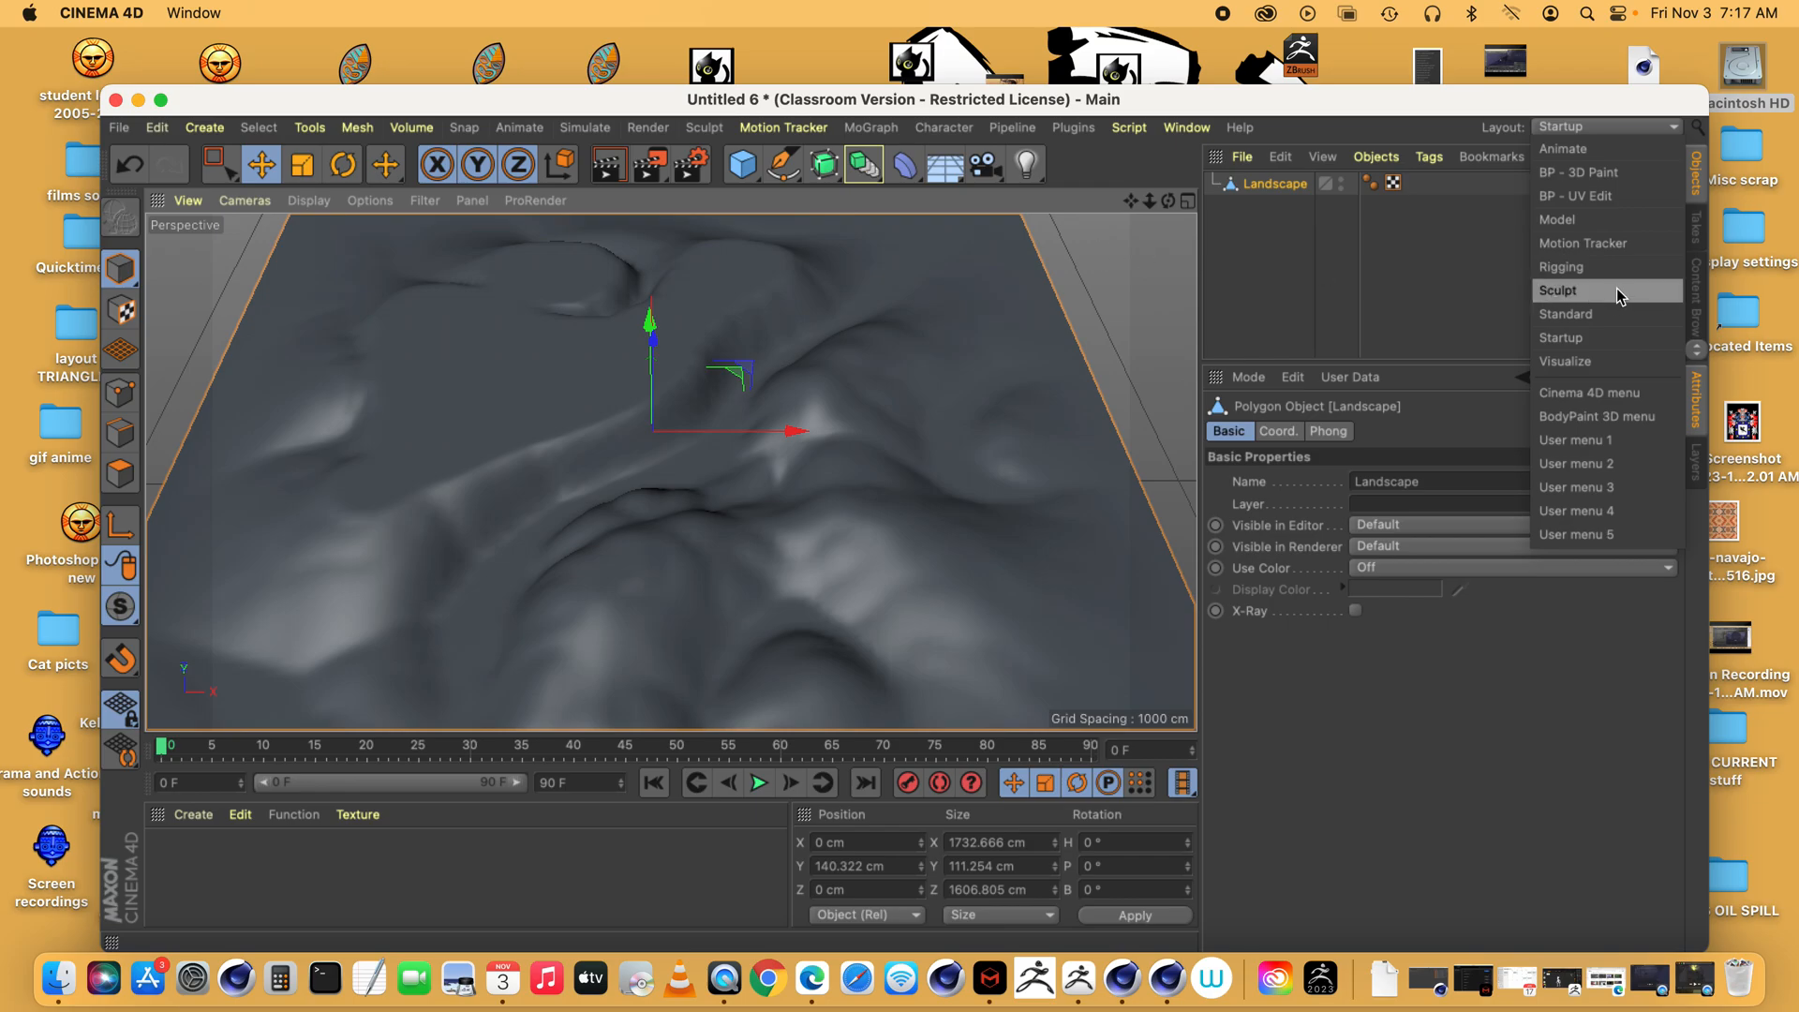
click(1567, 290)
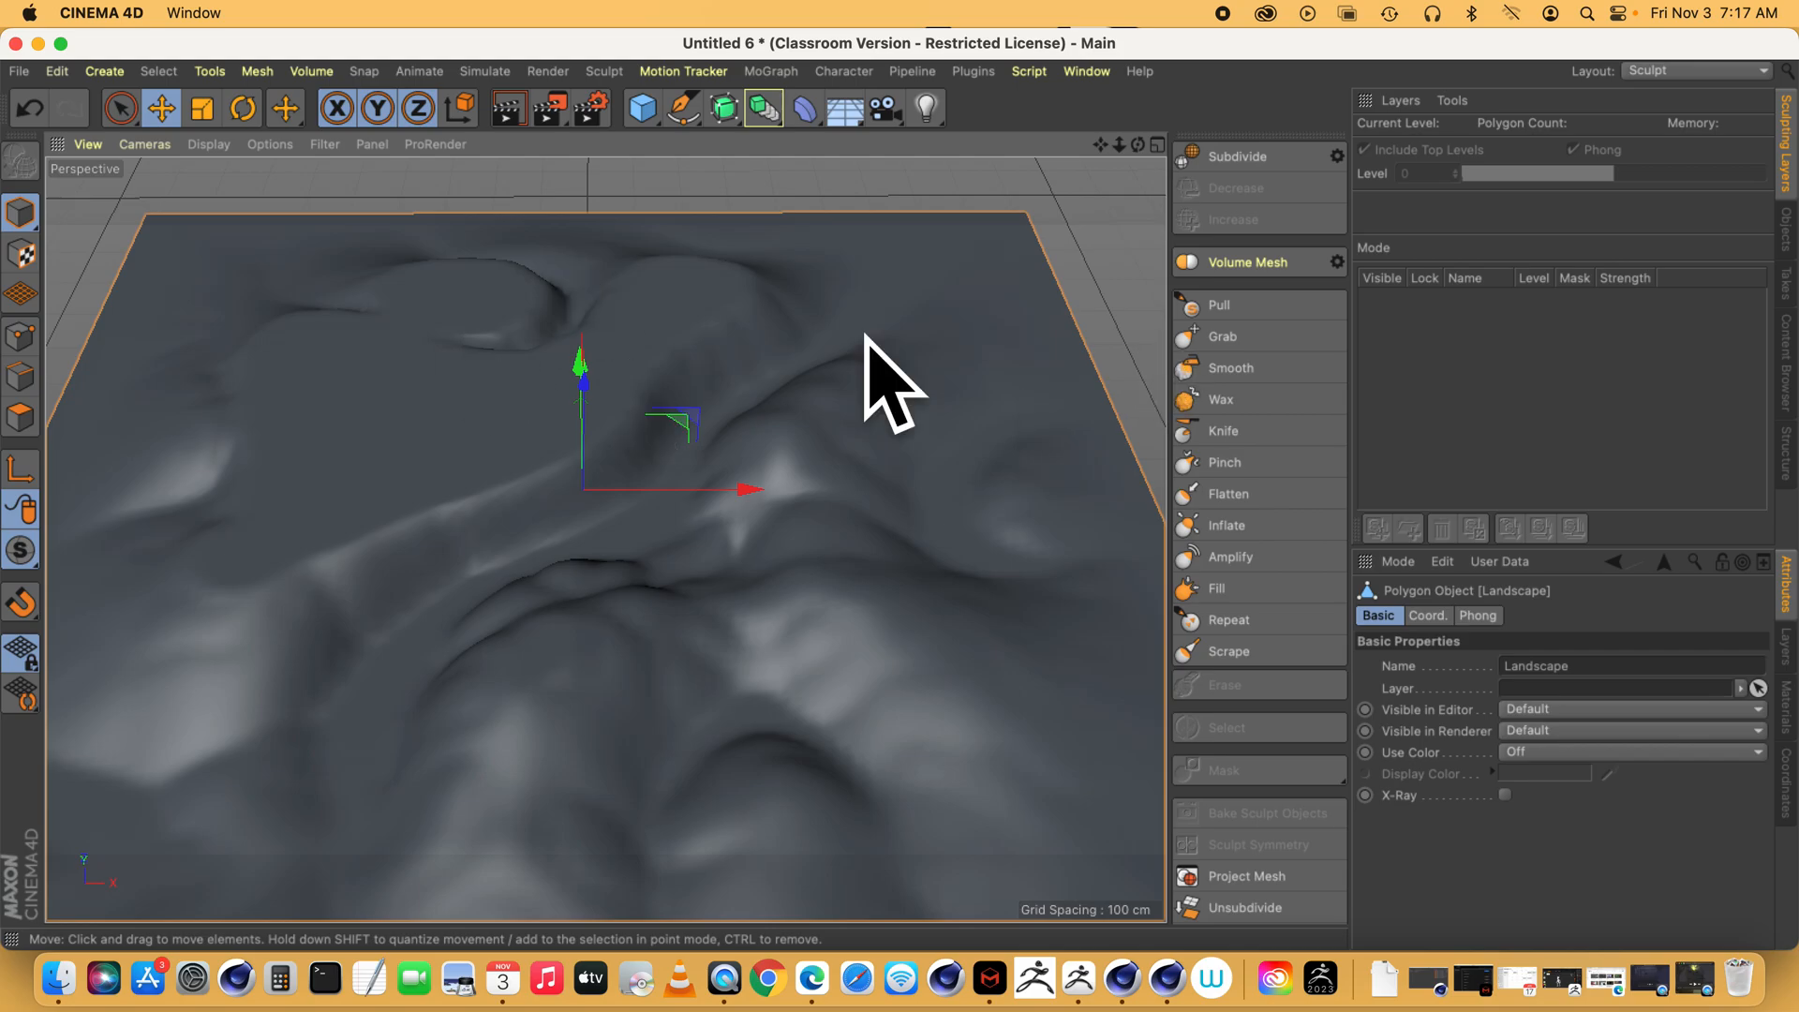
drag(1101, 144, 1127, 87)
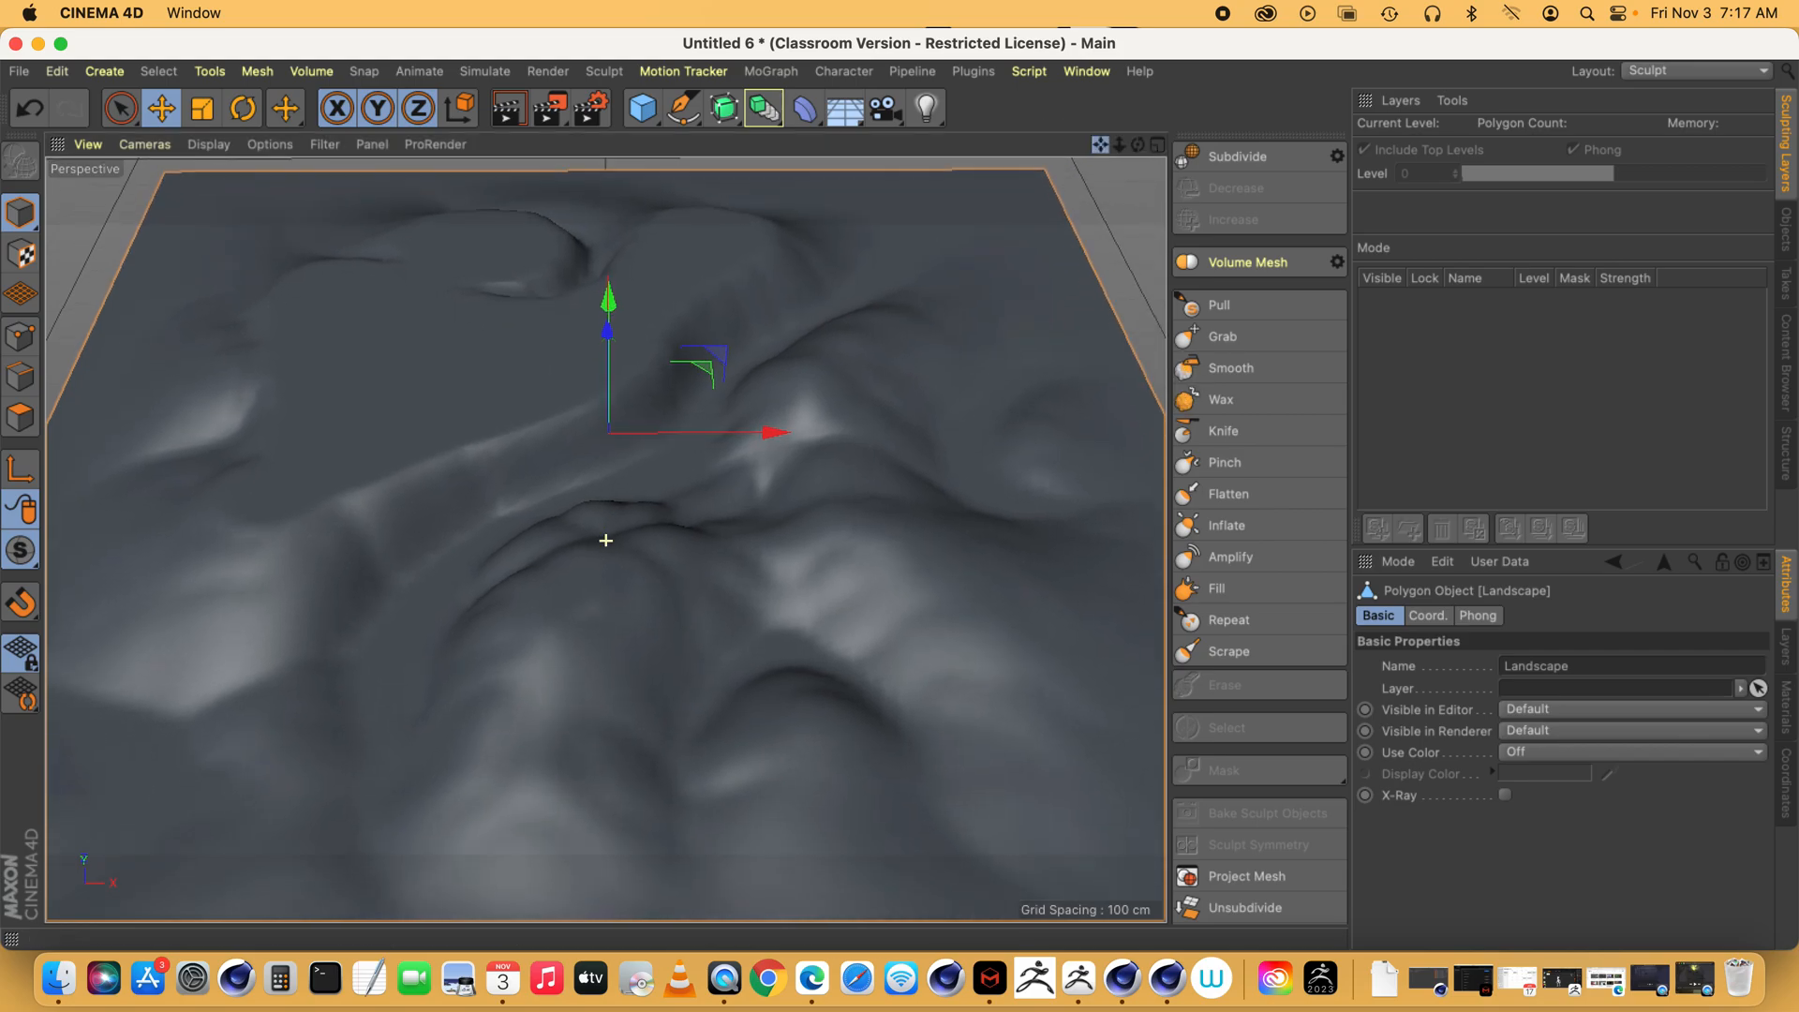
click(1668, 73)
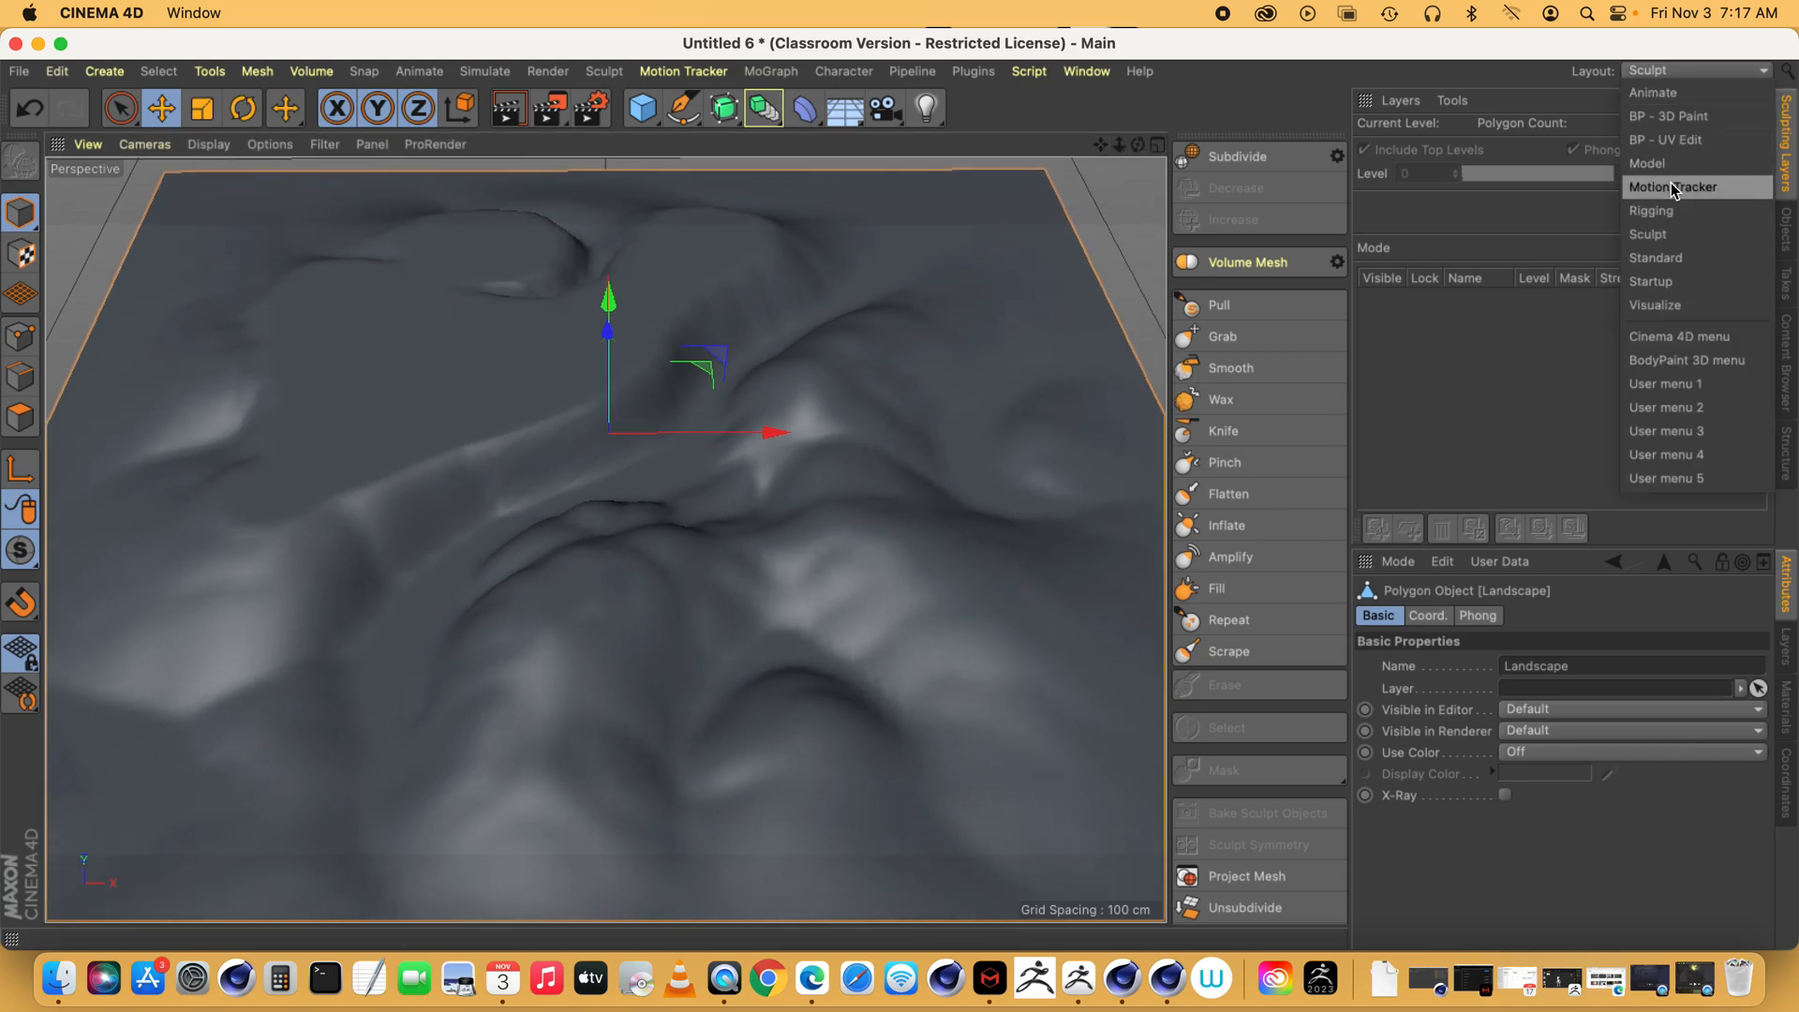
click(1665, 256)
click(1695, 72)
click(1378, 294)
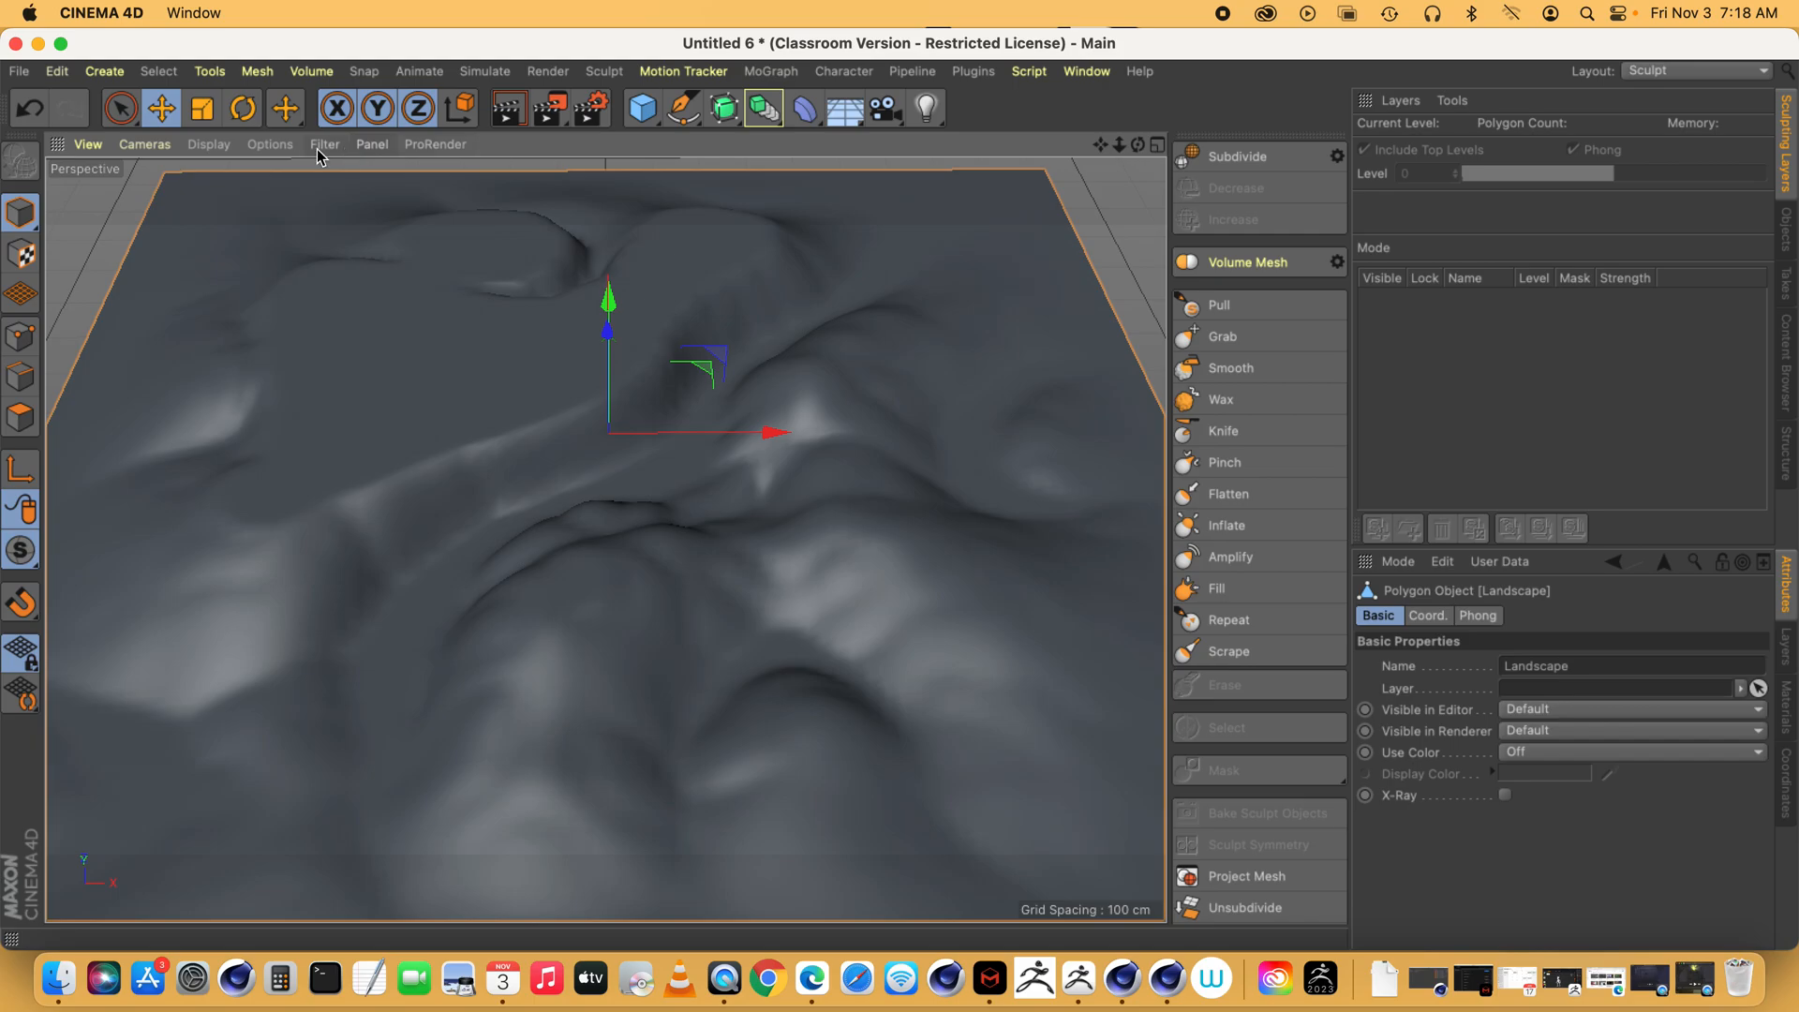
- Display the landscape's polygon lines over its shading in the viewport
click(208, 143)
click(215, 203)
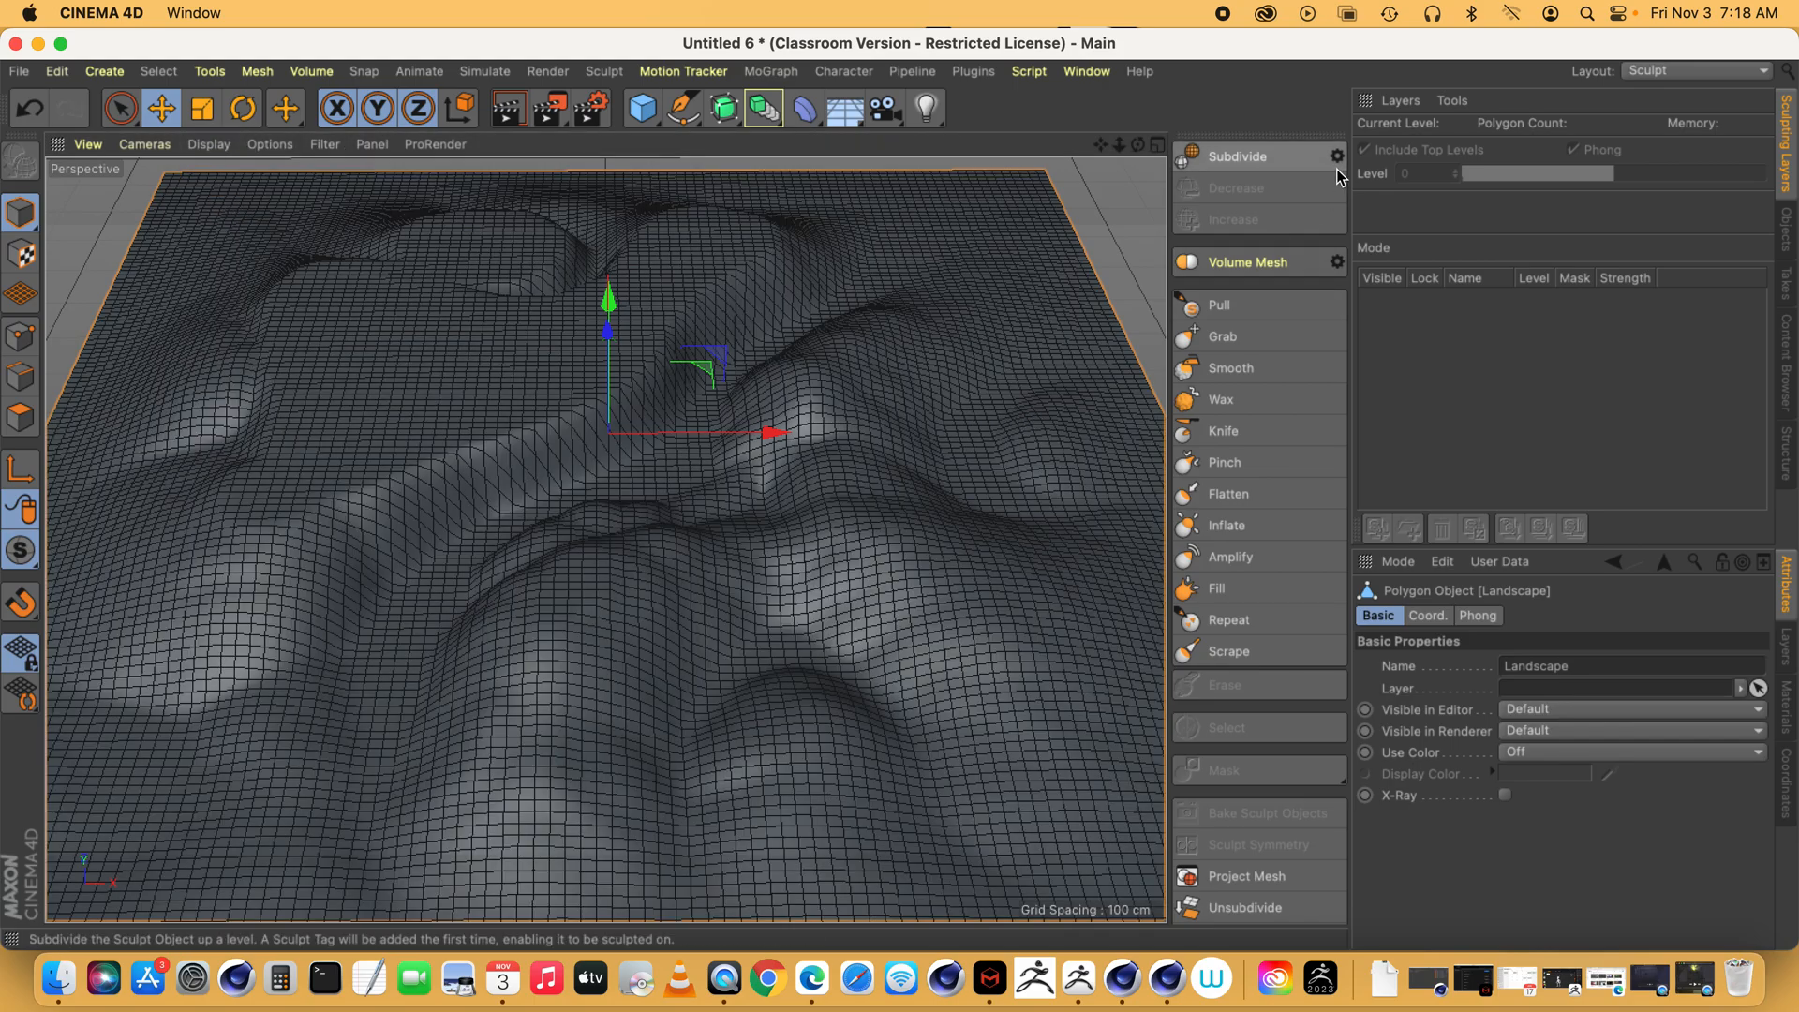
- Try subdividing the landscape to sculpt level 1, and undo the subdivision
click(1235, 161)
click(1235, 161)
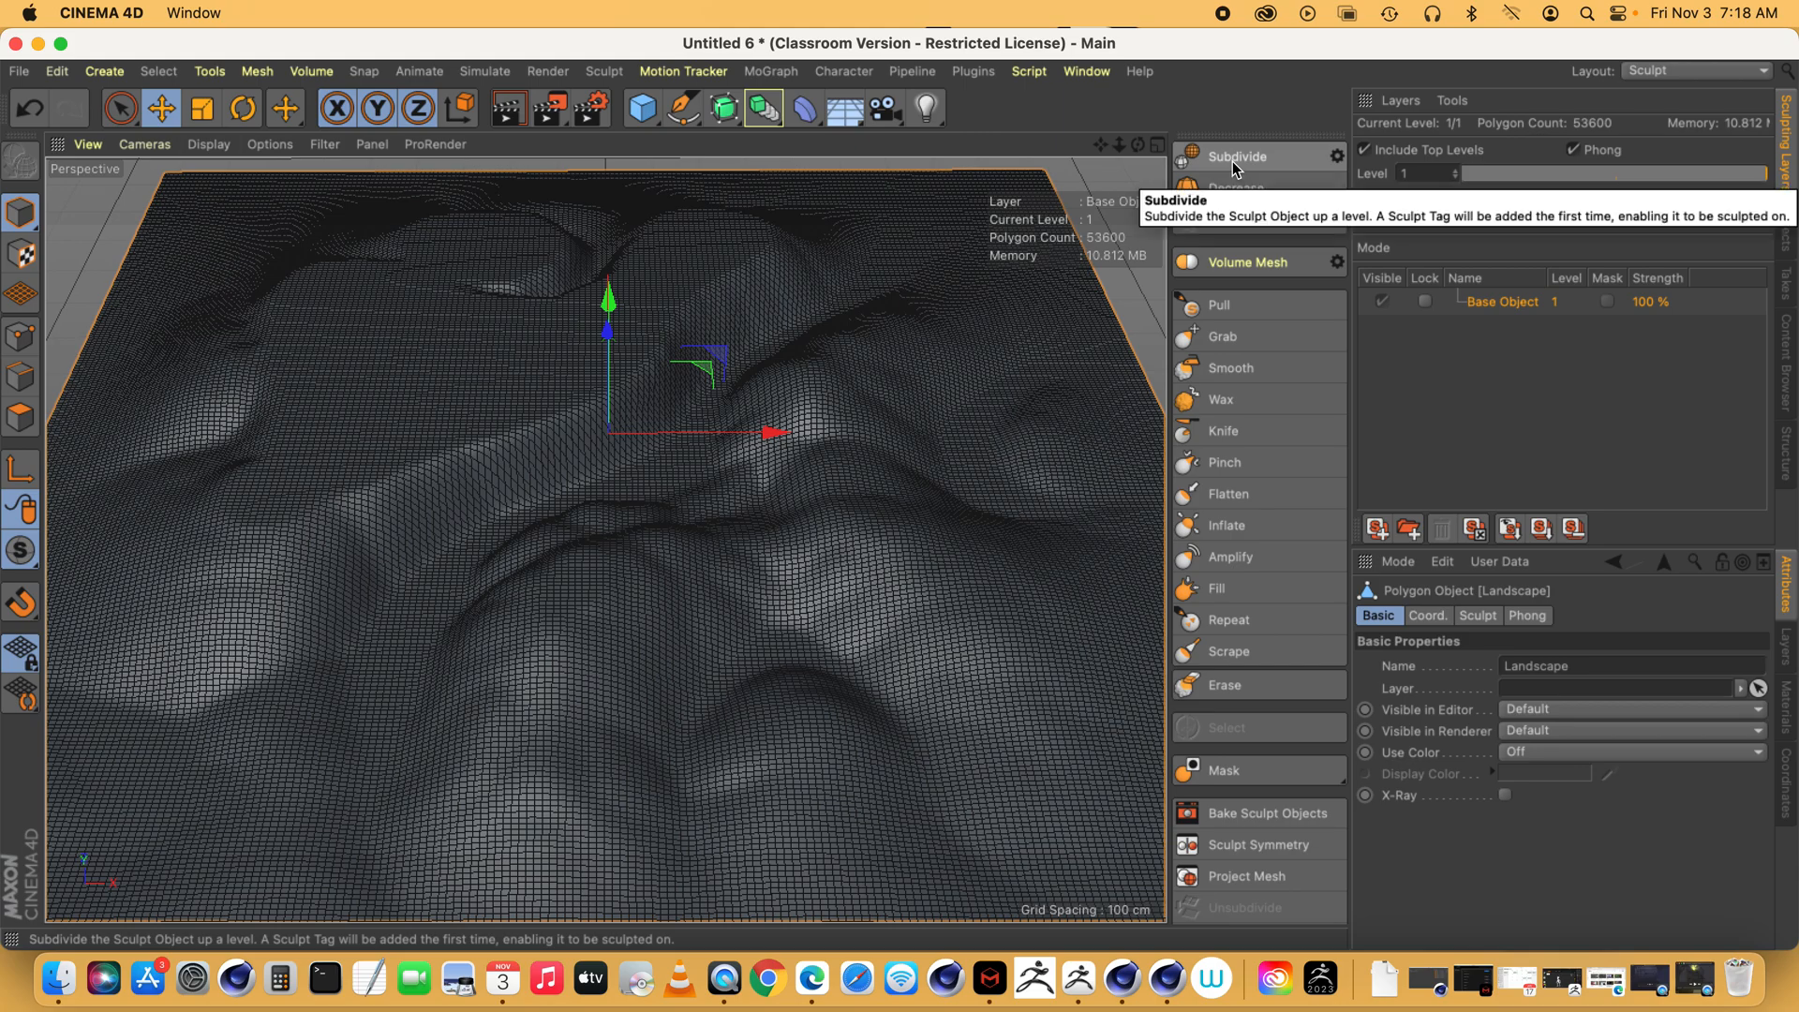
key(super+z)
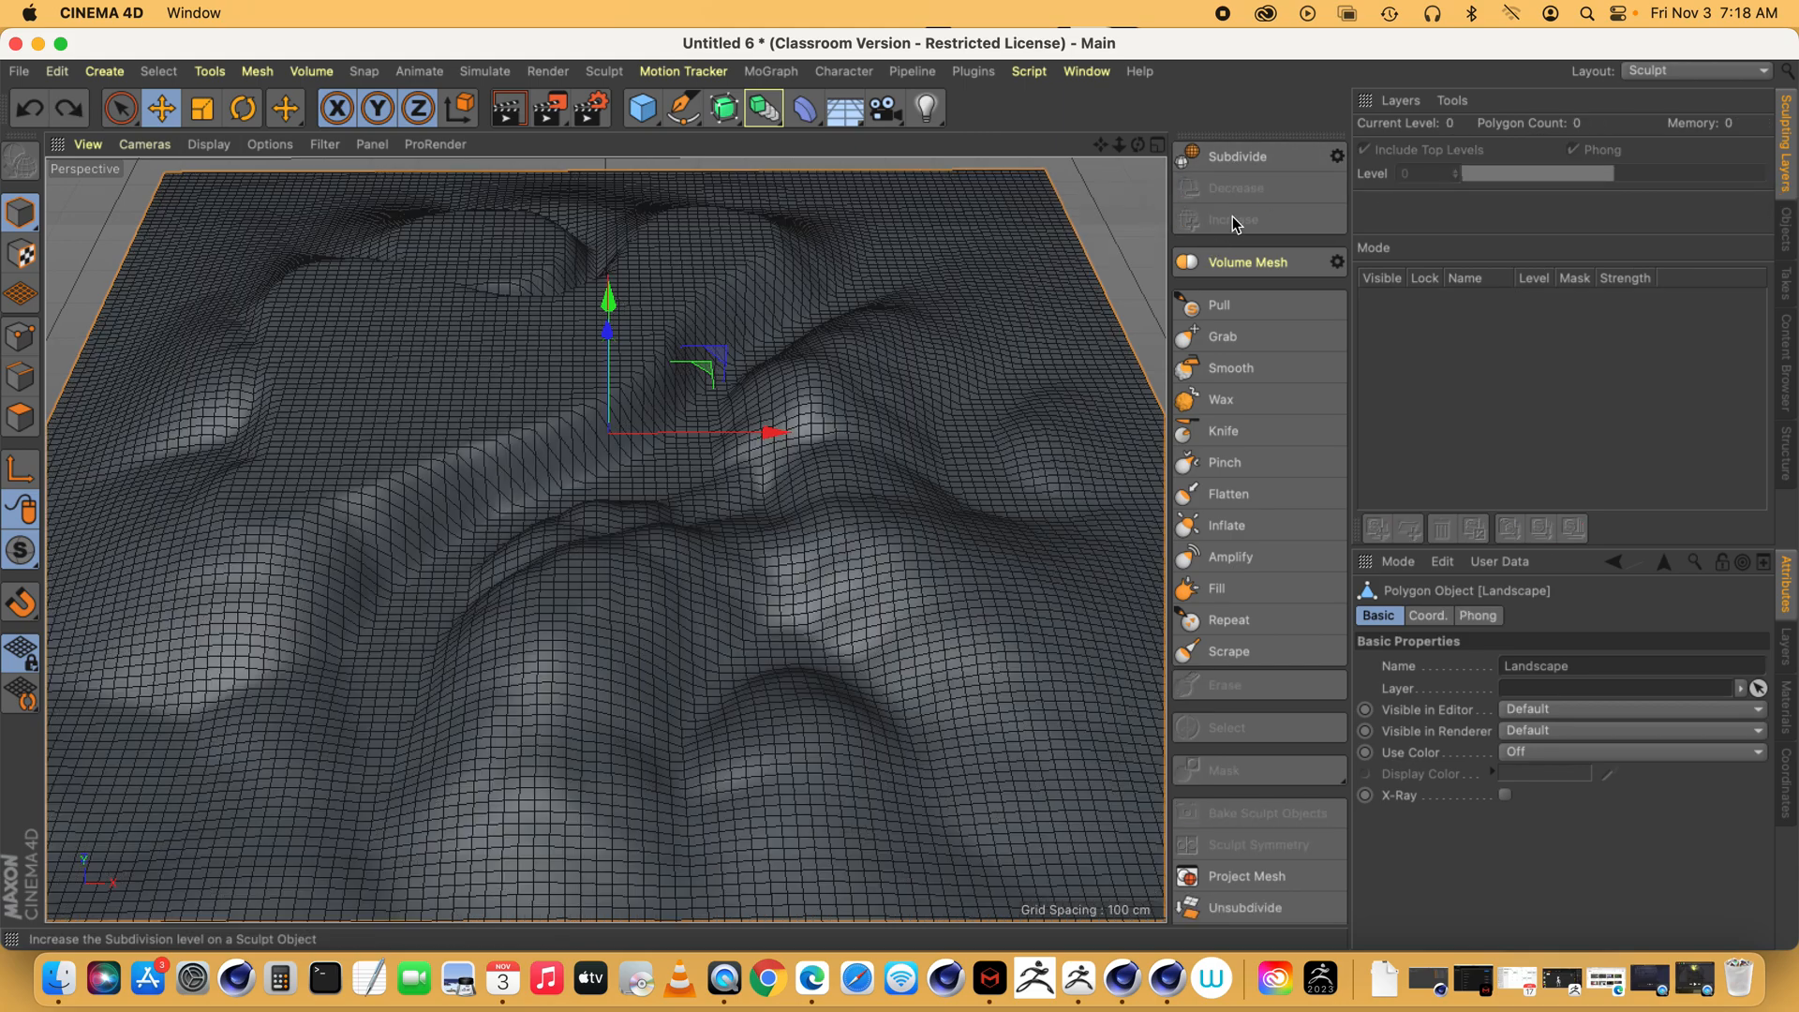
- Subdivide the landscape for sculpting up to level 2
click(1252, 158)
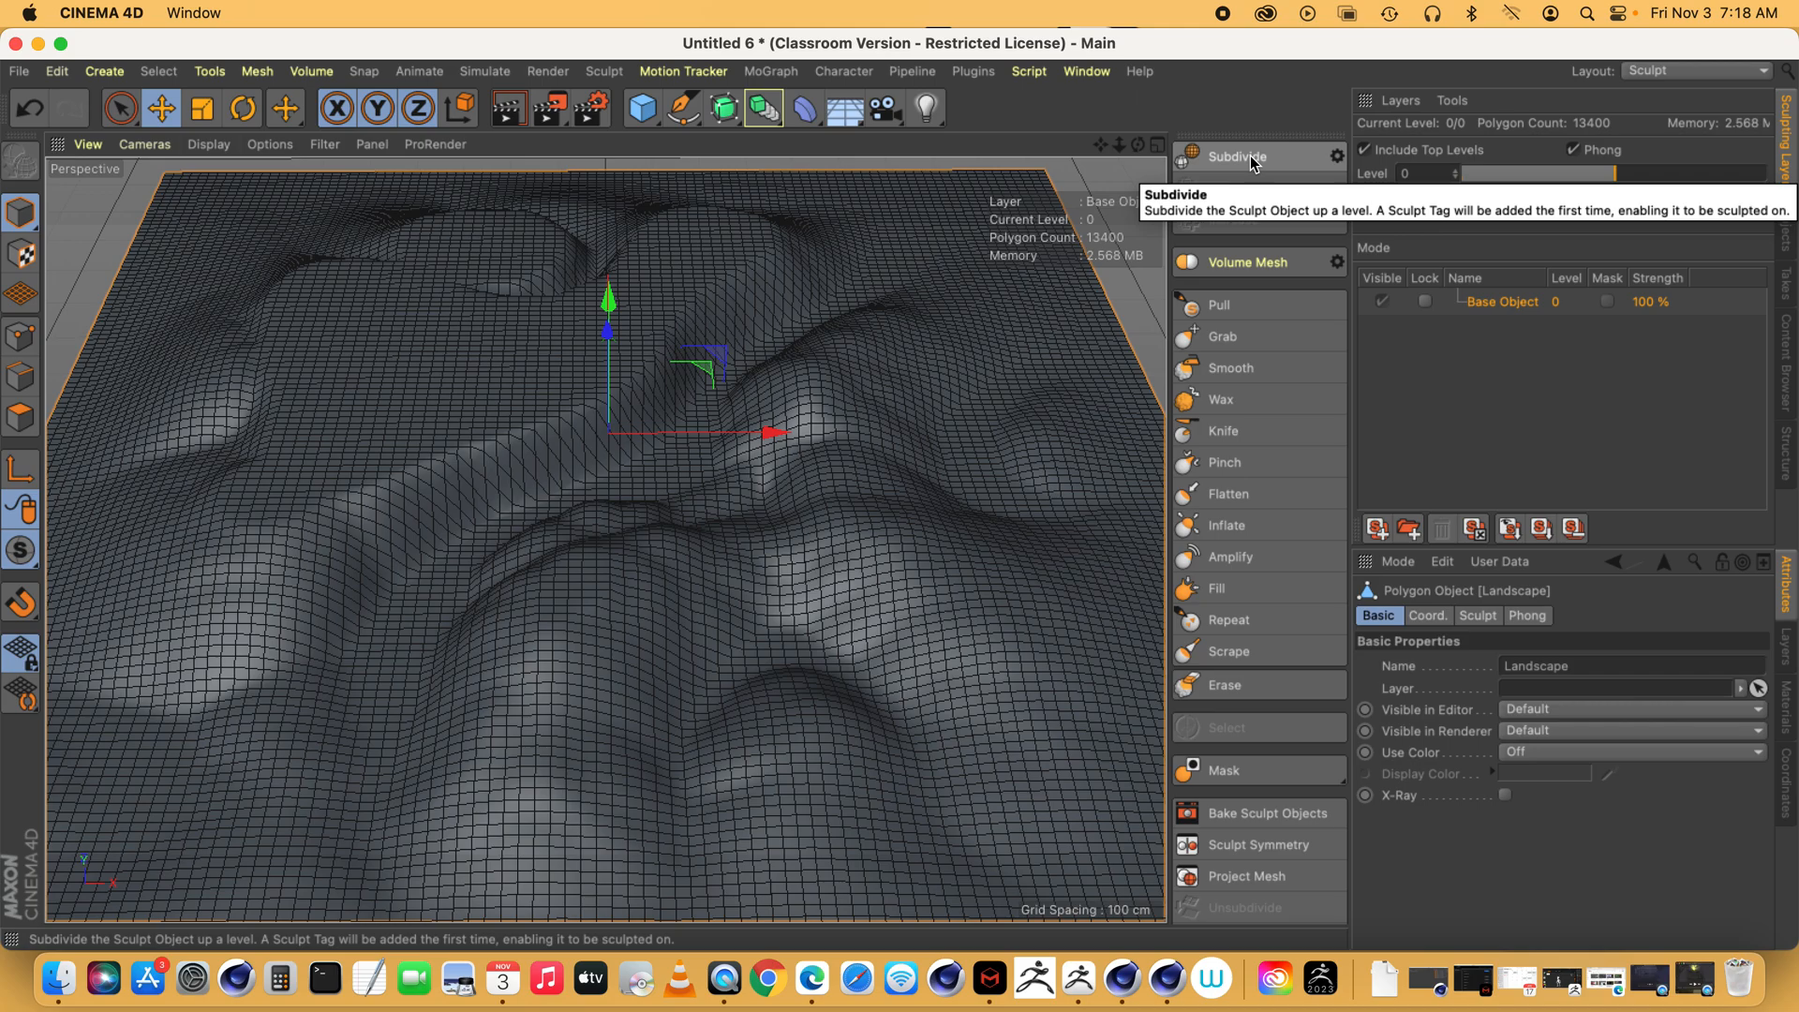
click(1252, 159)
click(1251, 160)
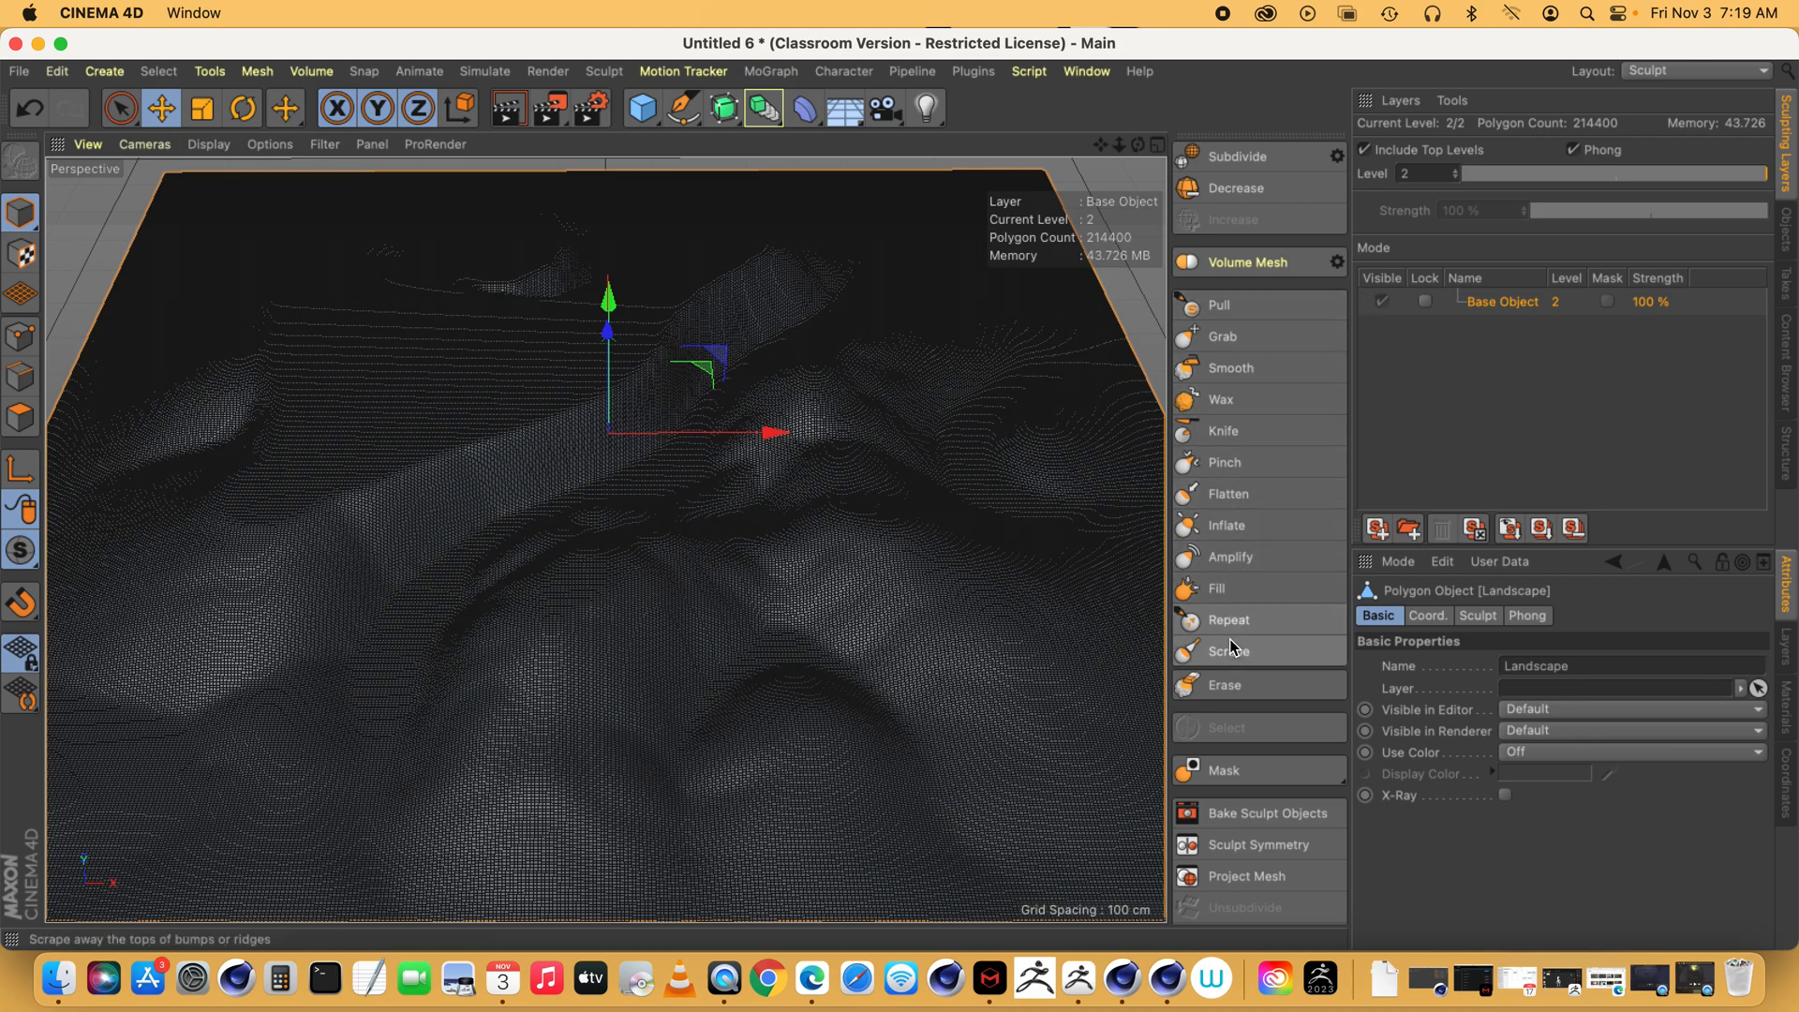
- Set the Pull brush's size to 29 and its pressure to 42.4%
click(1235, 305)
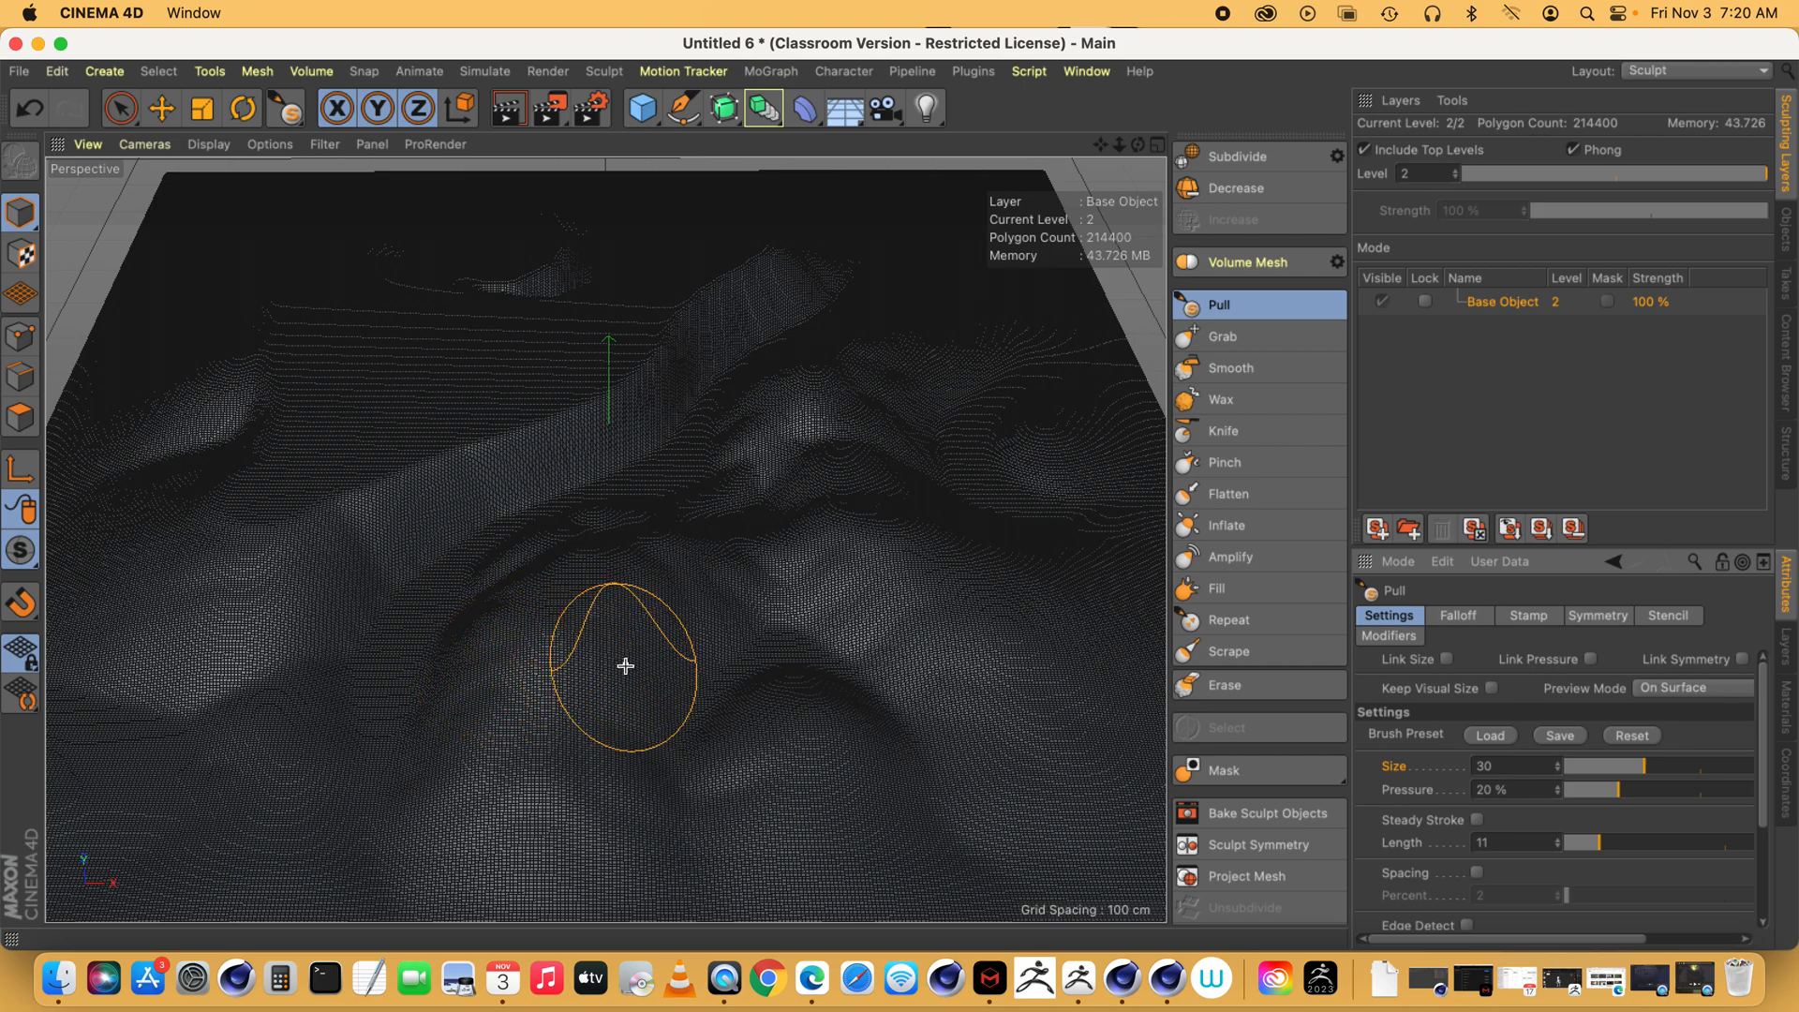
mouse_move(1641, 765)
mouse_down()
mouse_move(1584, 765)
mouse_move(1711, 767)
mouse_move(1648, 768)
mouse_up()
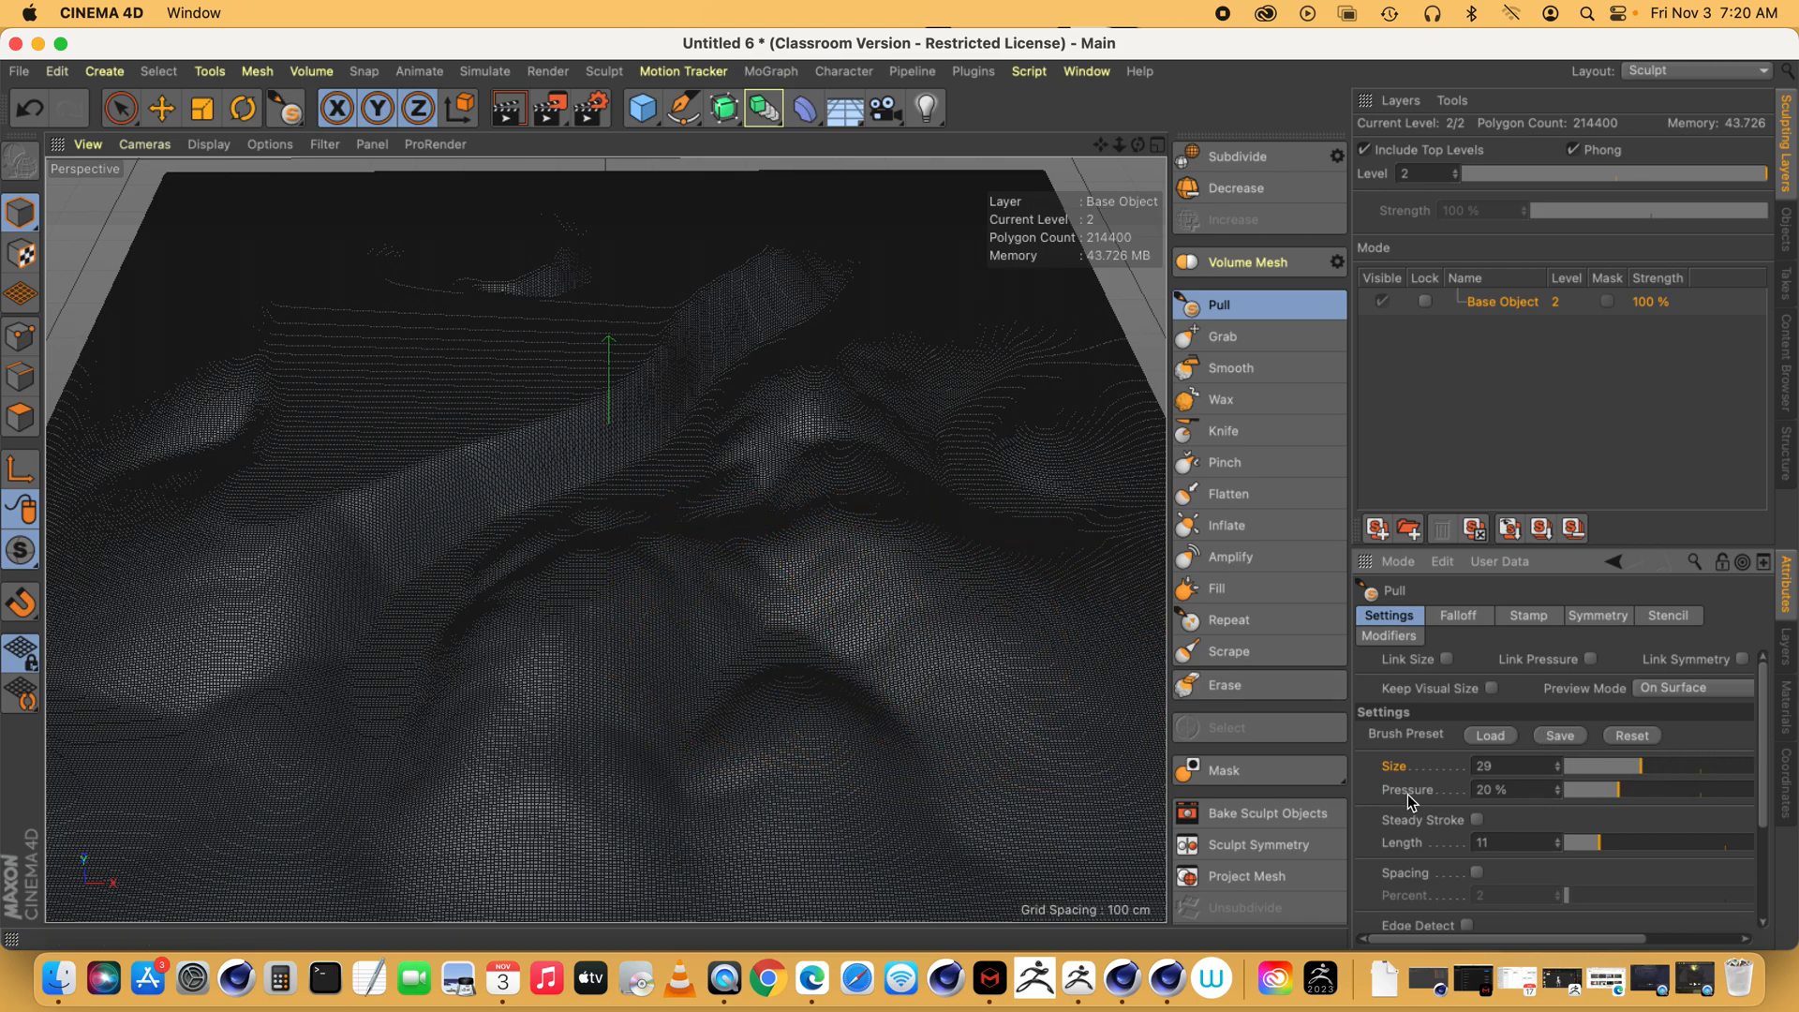
click(1677, 789)
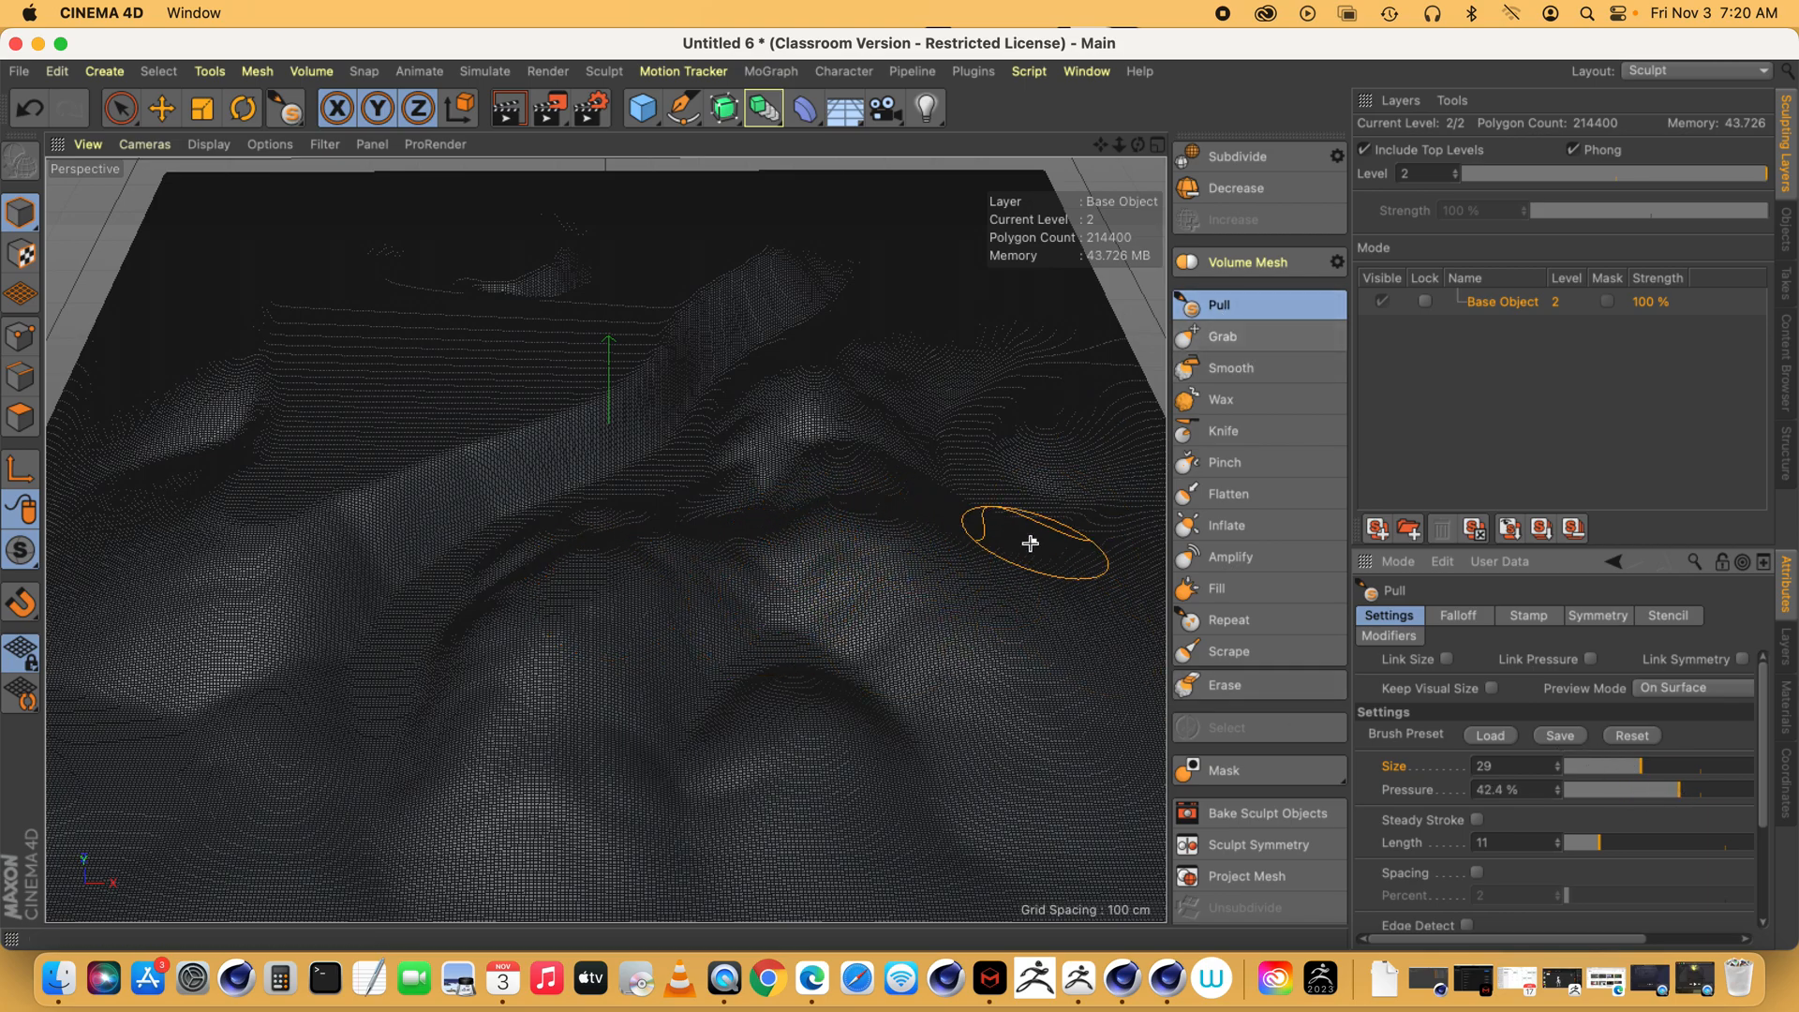
- Carve two long creases across the front of the terrain with the Knife brush, using 61.4% pressure for the second
click(1246, 435)
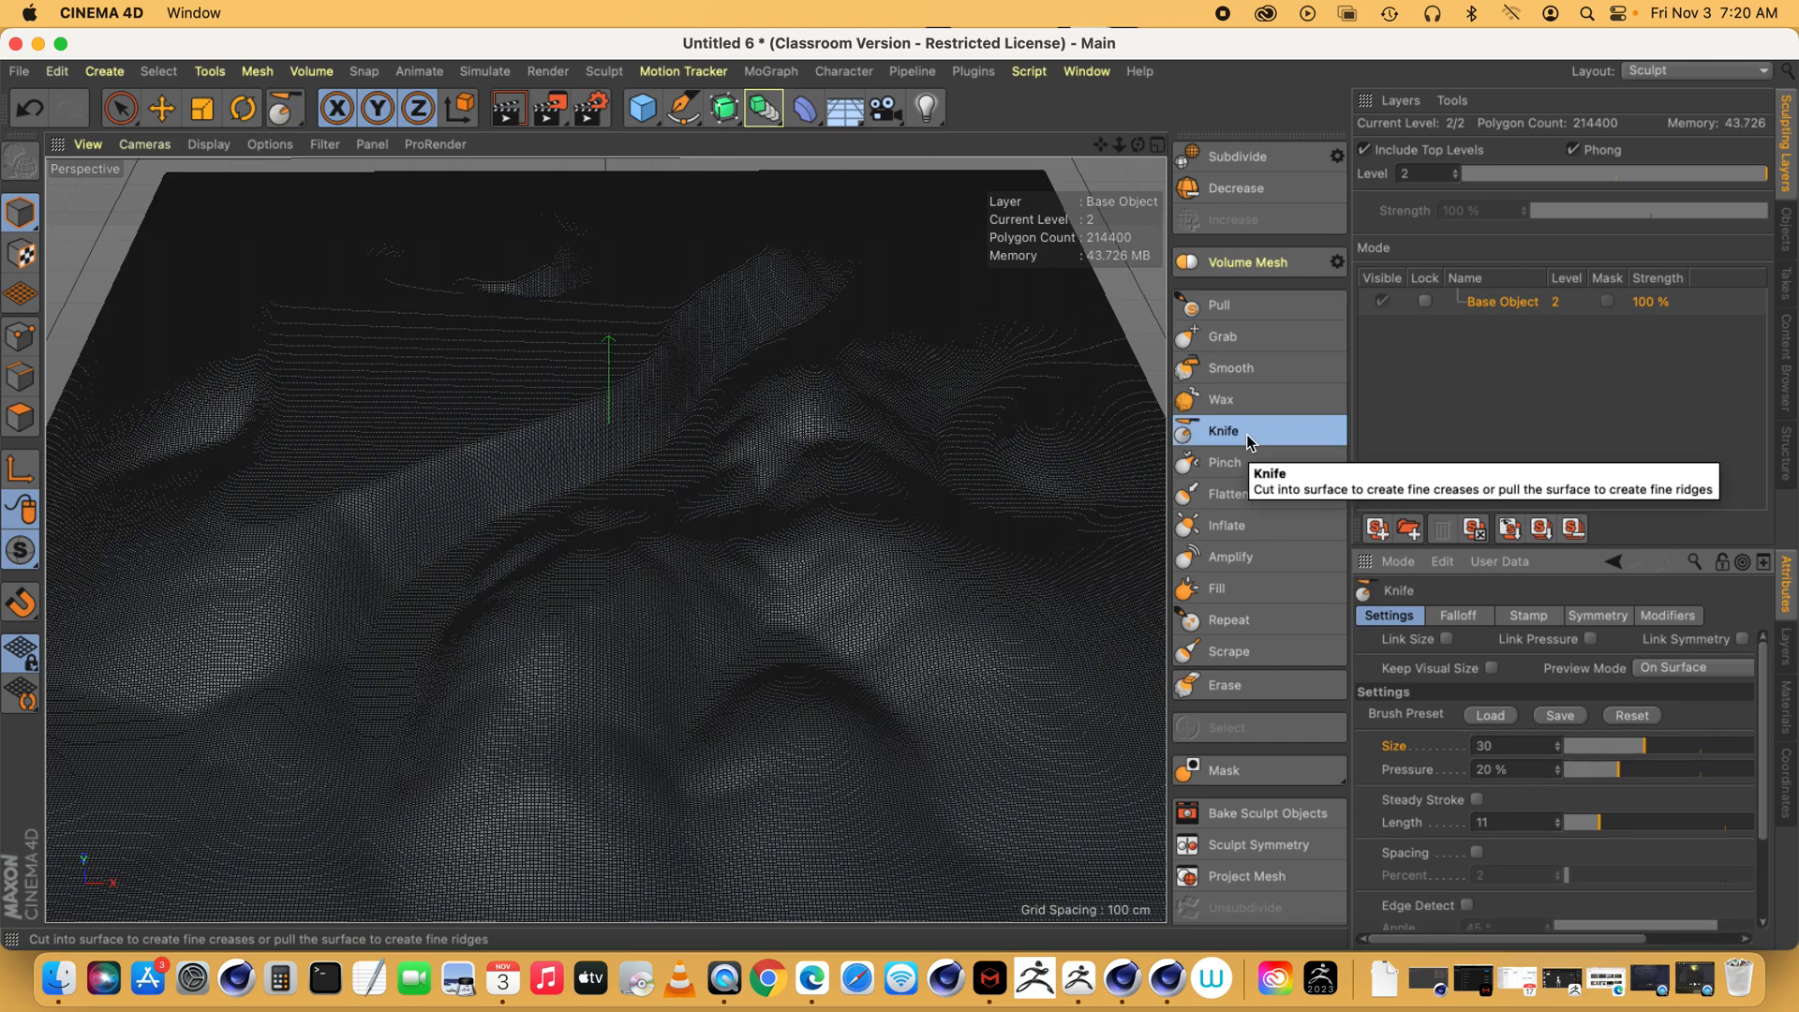
drag(825, 623, 182, 722)
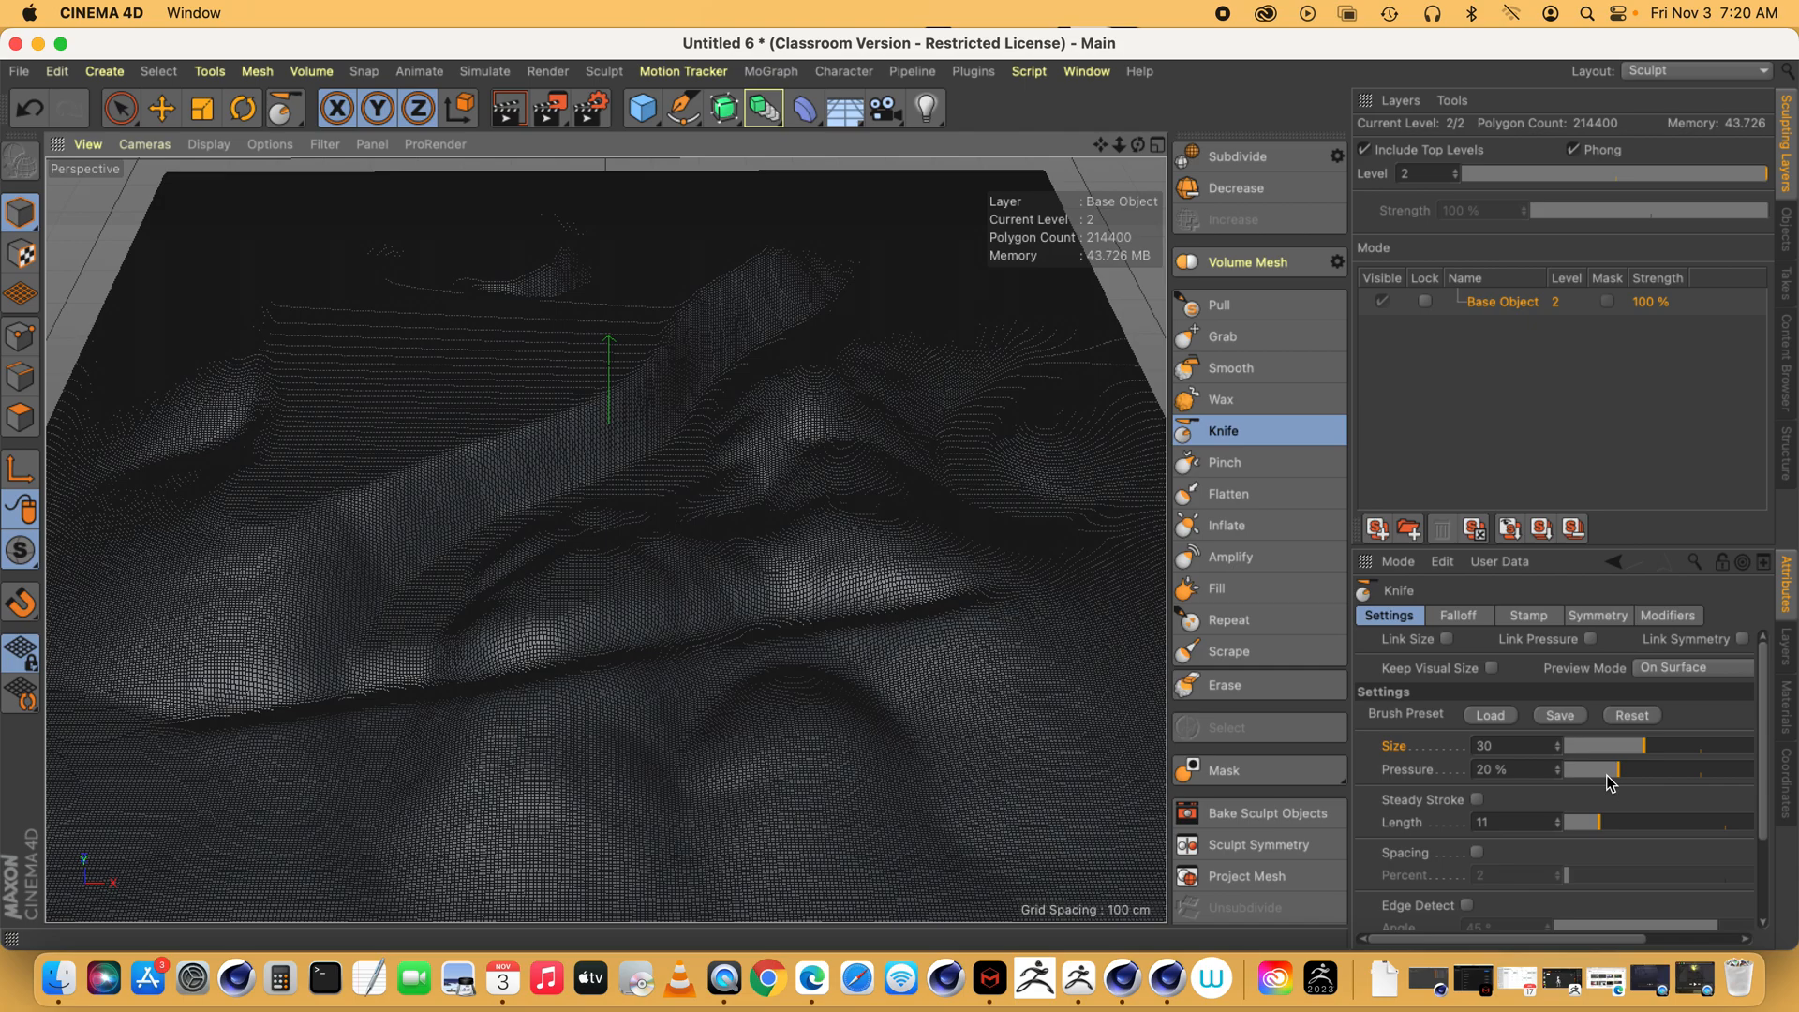
drag(1615, 778, 1730, 775)
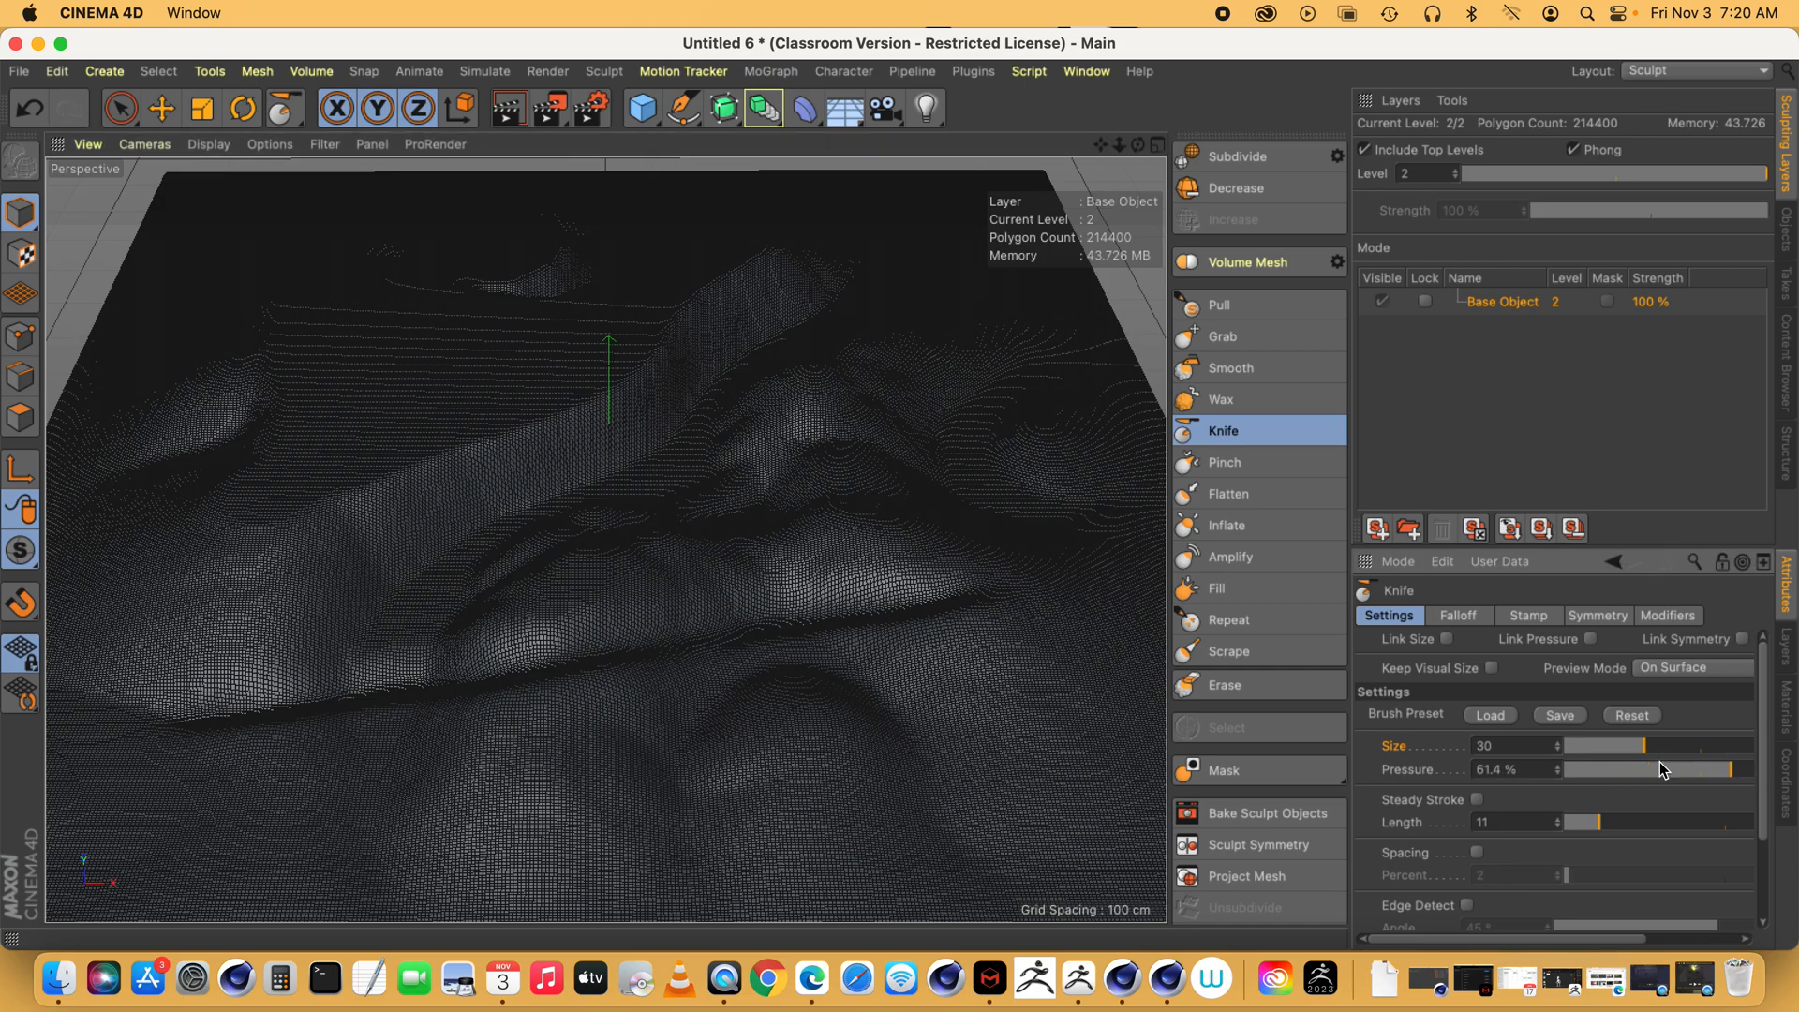
mouse_move(925, 689)
mouse_down()
mouse_move(727, 772)
mouse_move(200, 823)
mouse_move(215, 820)
mouse_up()
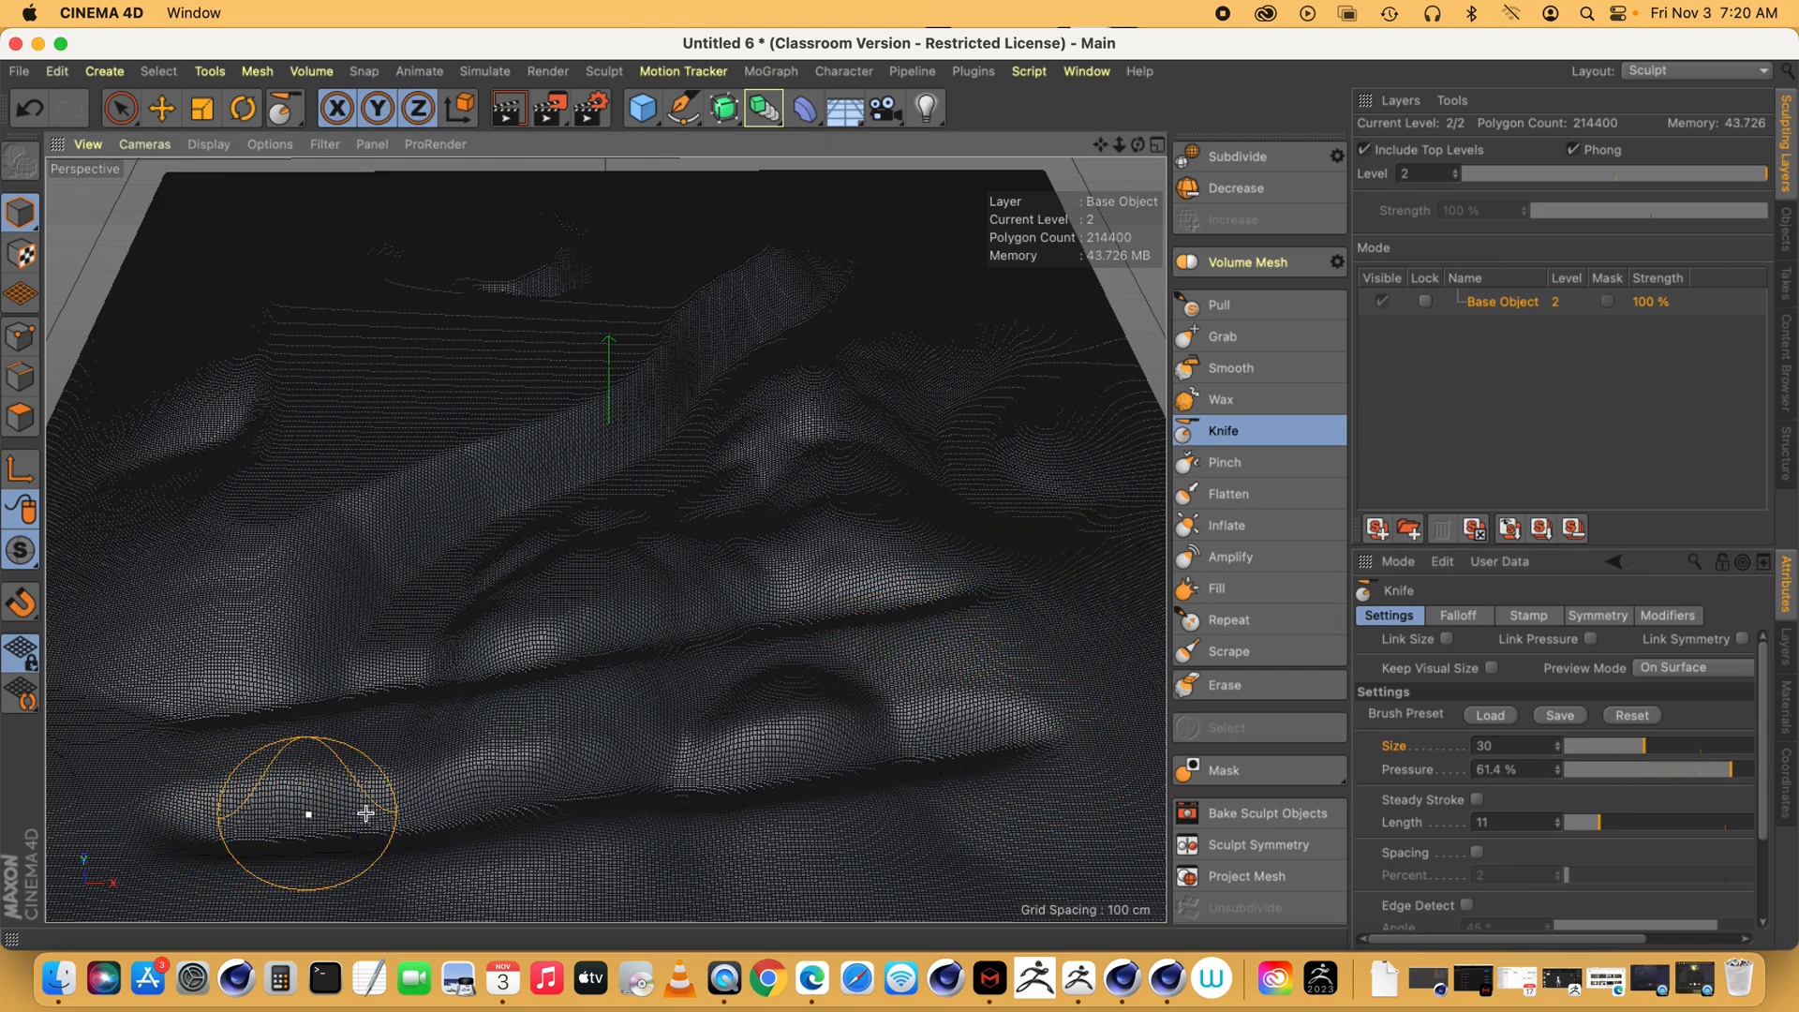
- Try deepening the rear crease with the Knife brush's pressure at 105%, and undo the carved creases
drag(1734, 770, 1754, 771)
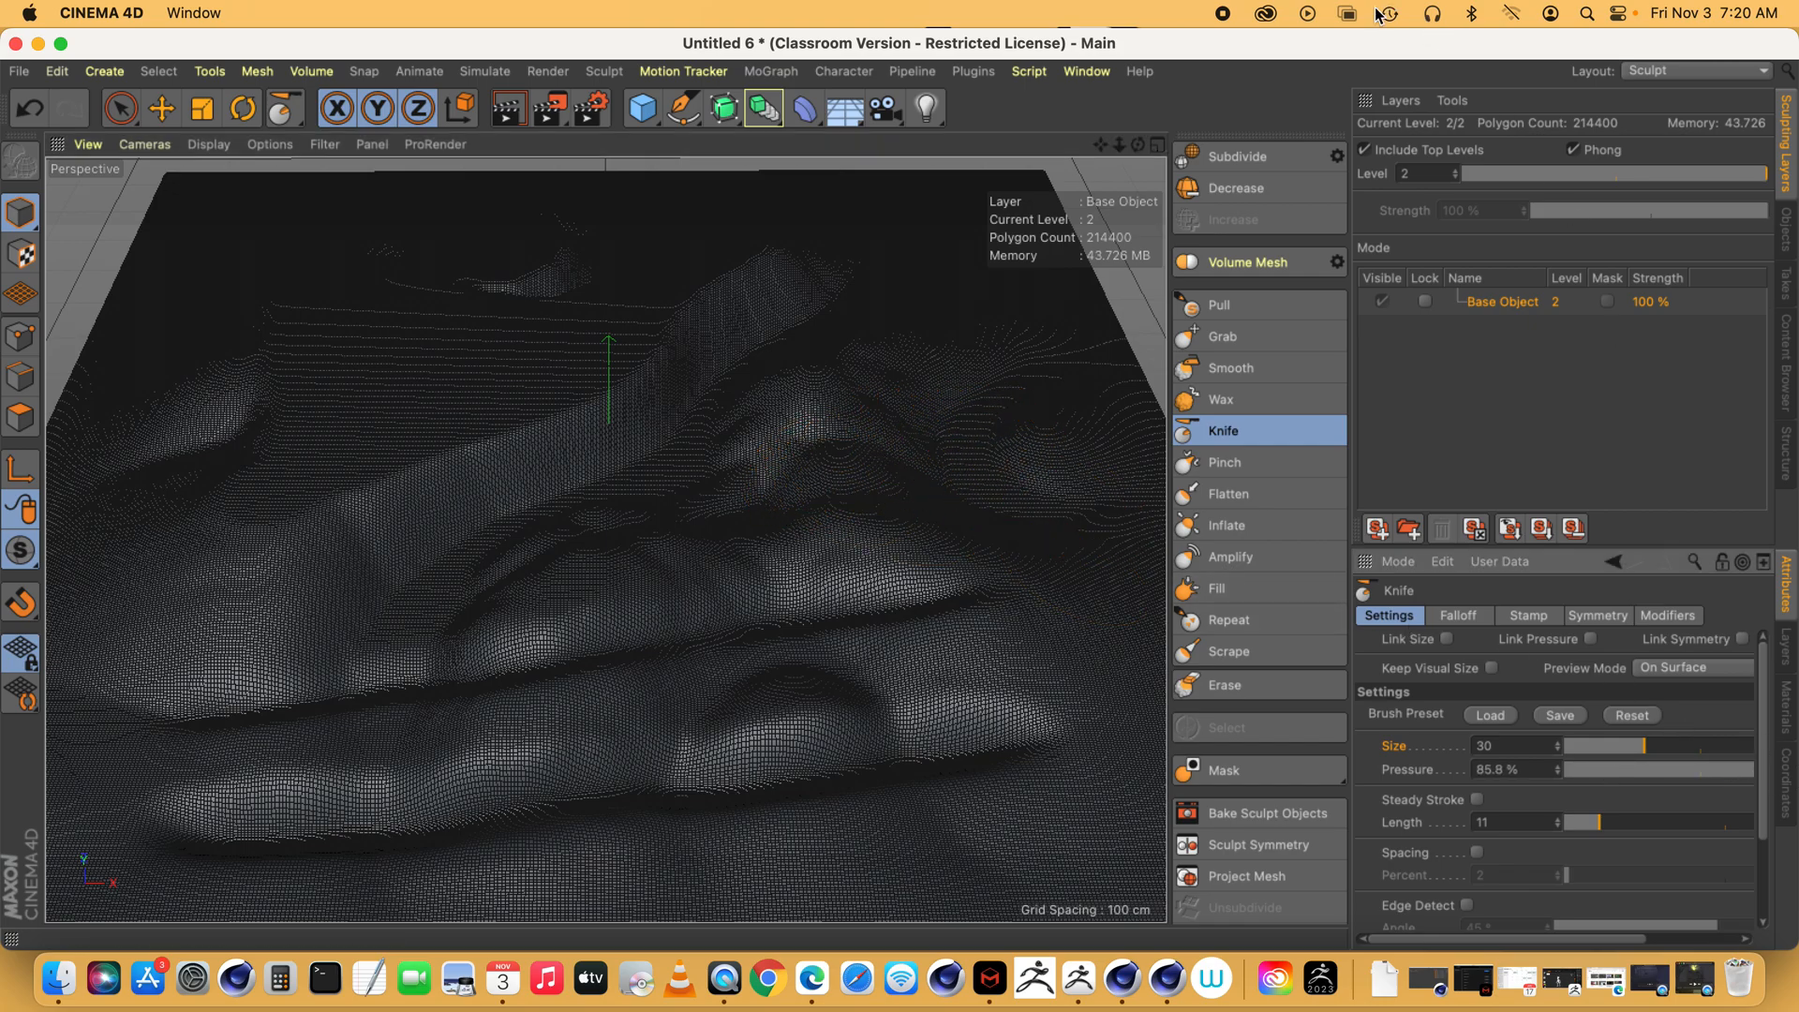
drag(1787, 946, 1713, 946)
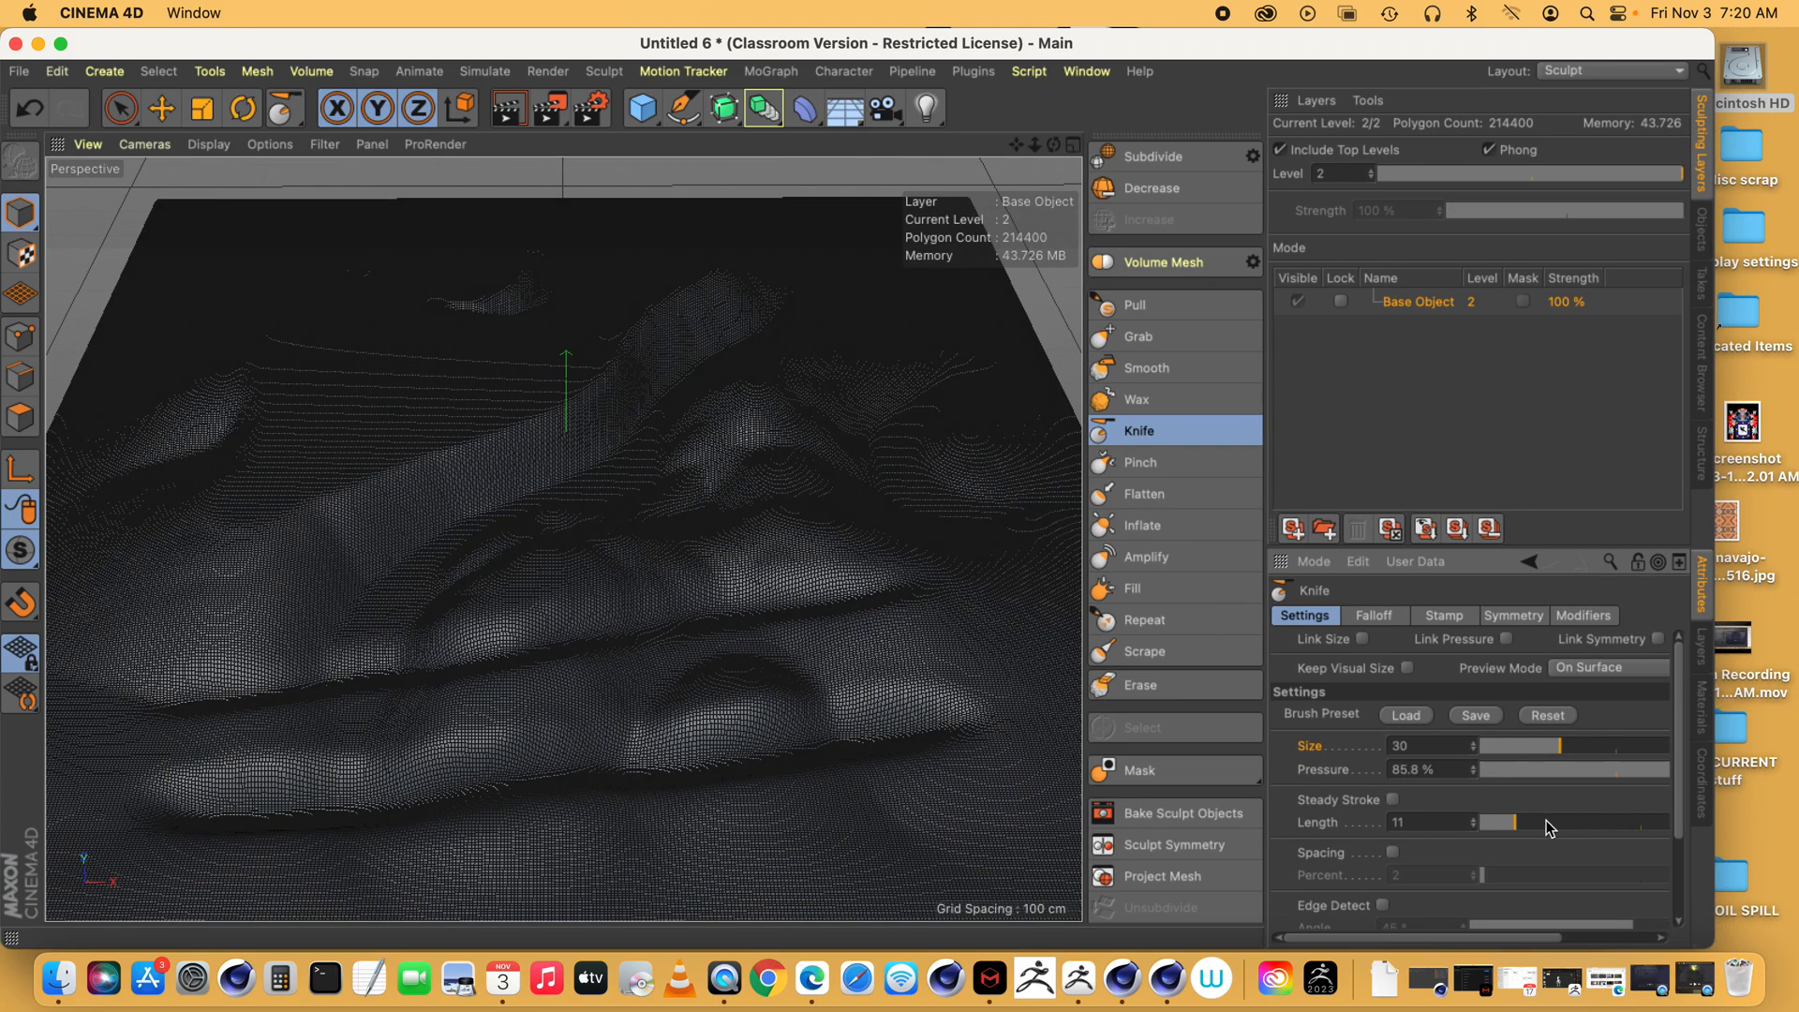
click(1474, 766)
click(1475, 766)
click(1474, 767)
click(1475, 767)
click(1475, 766)
click(1475, 766)
click(1475, 767)
click(1475, 766)
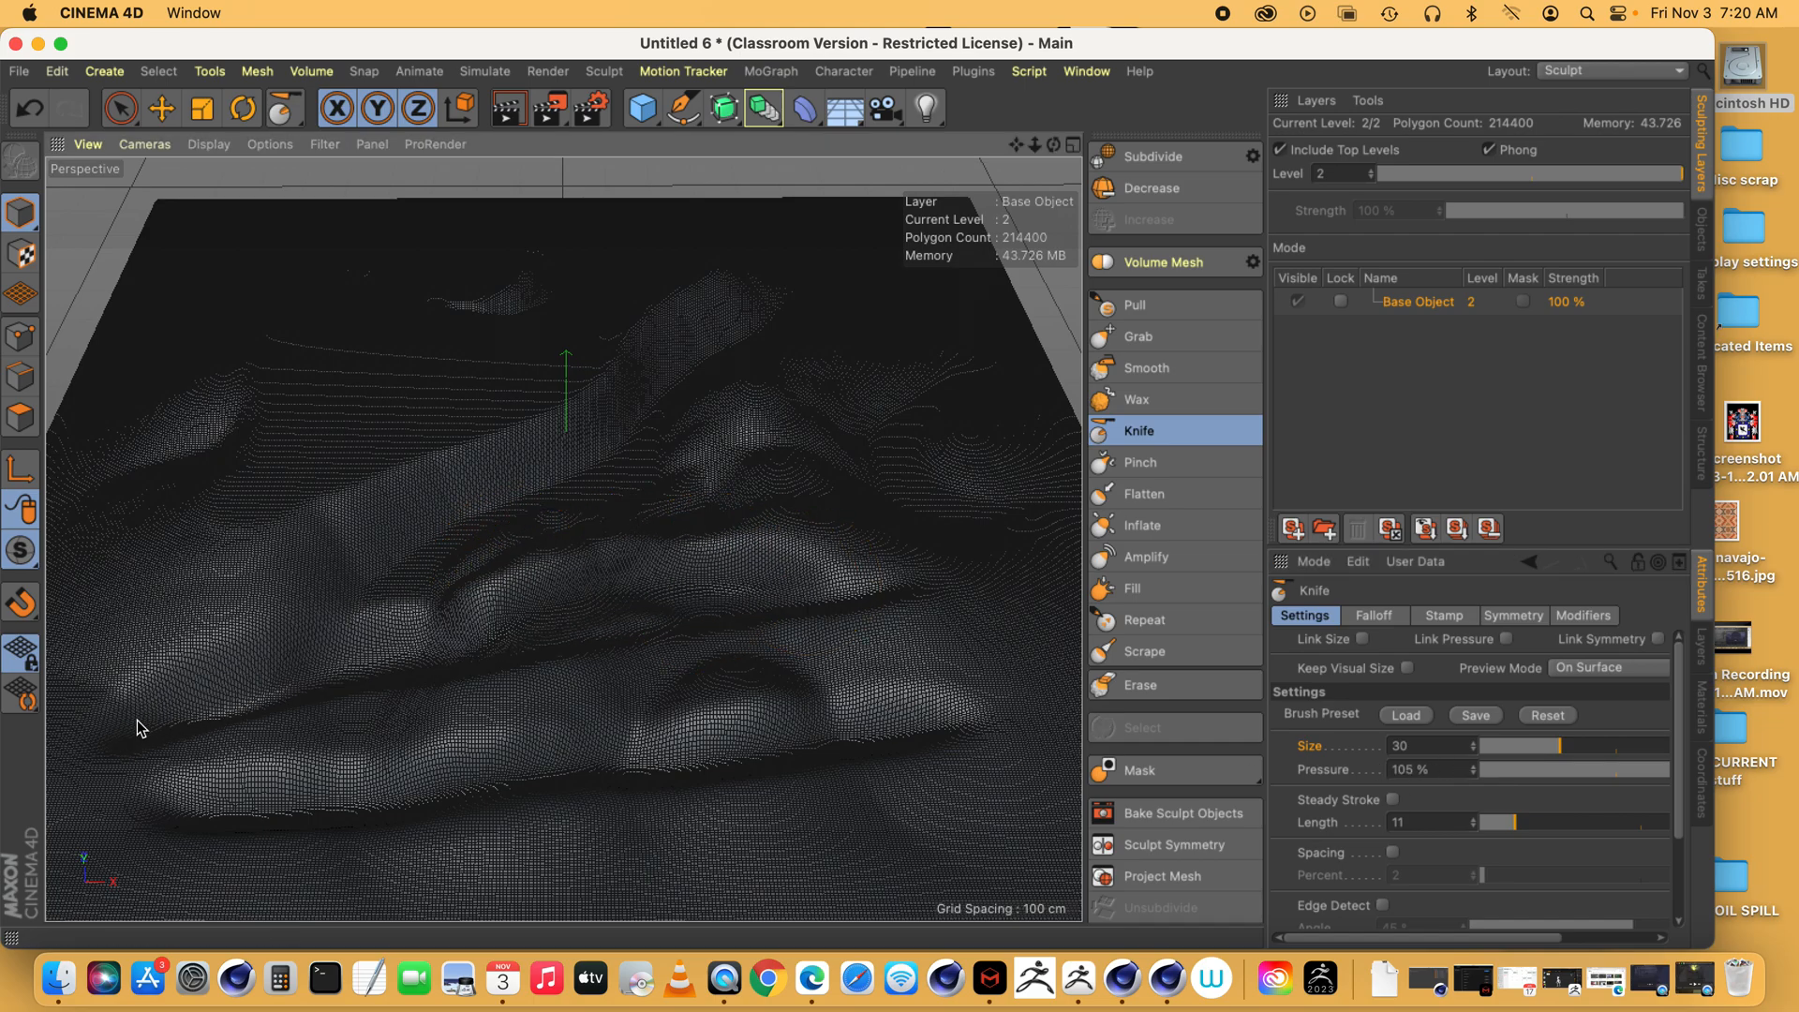
key(super+z)
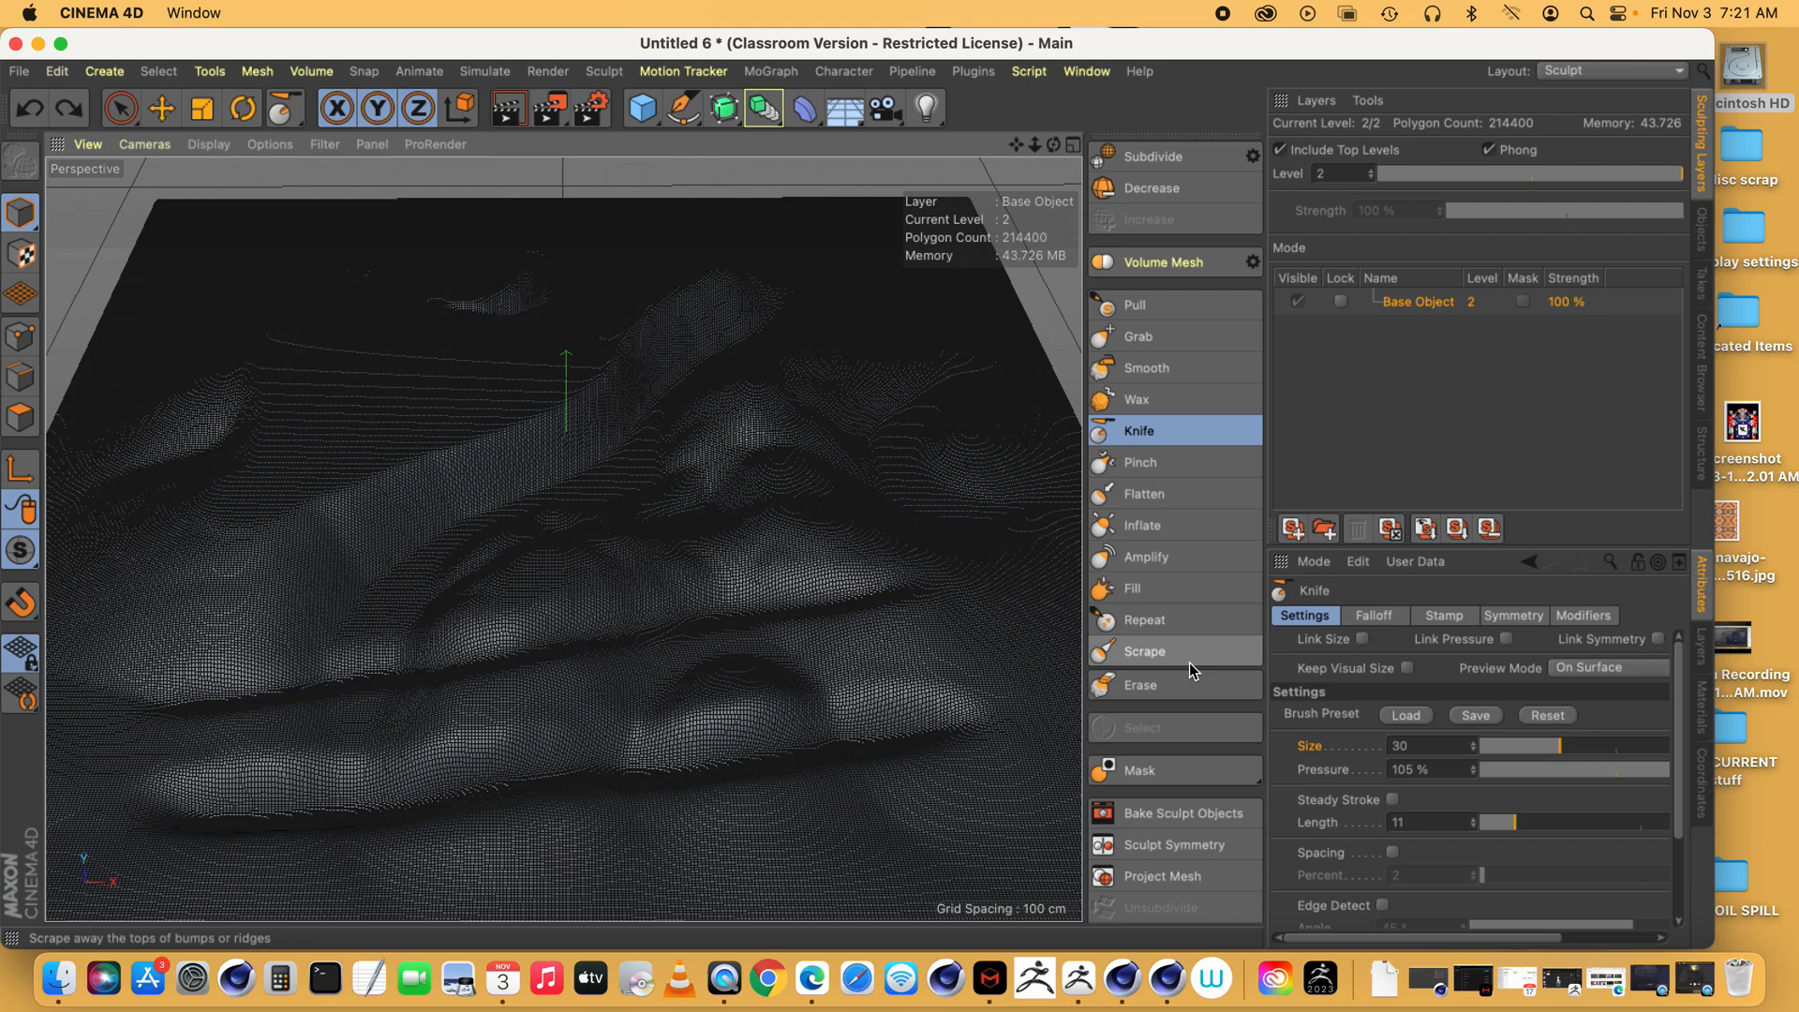
key(super+z)
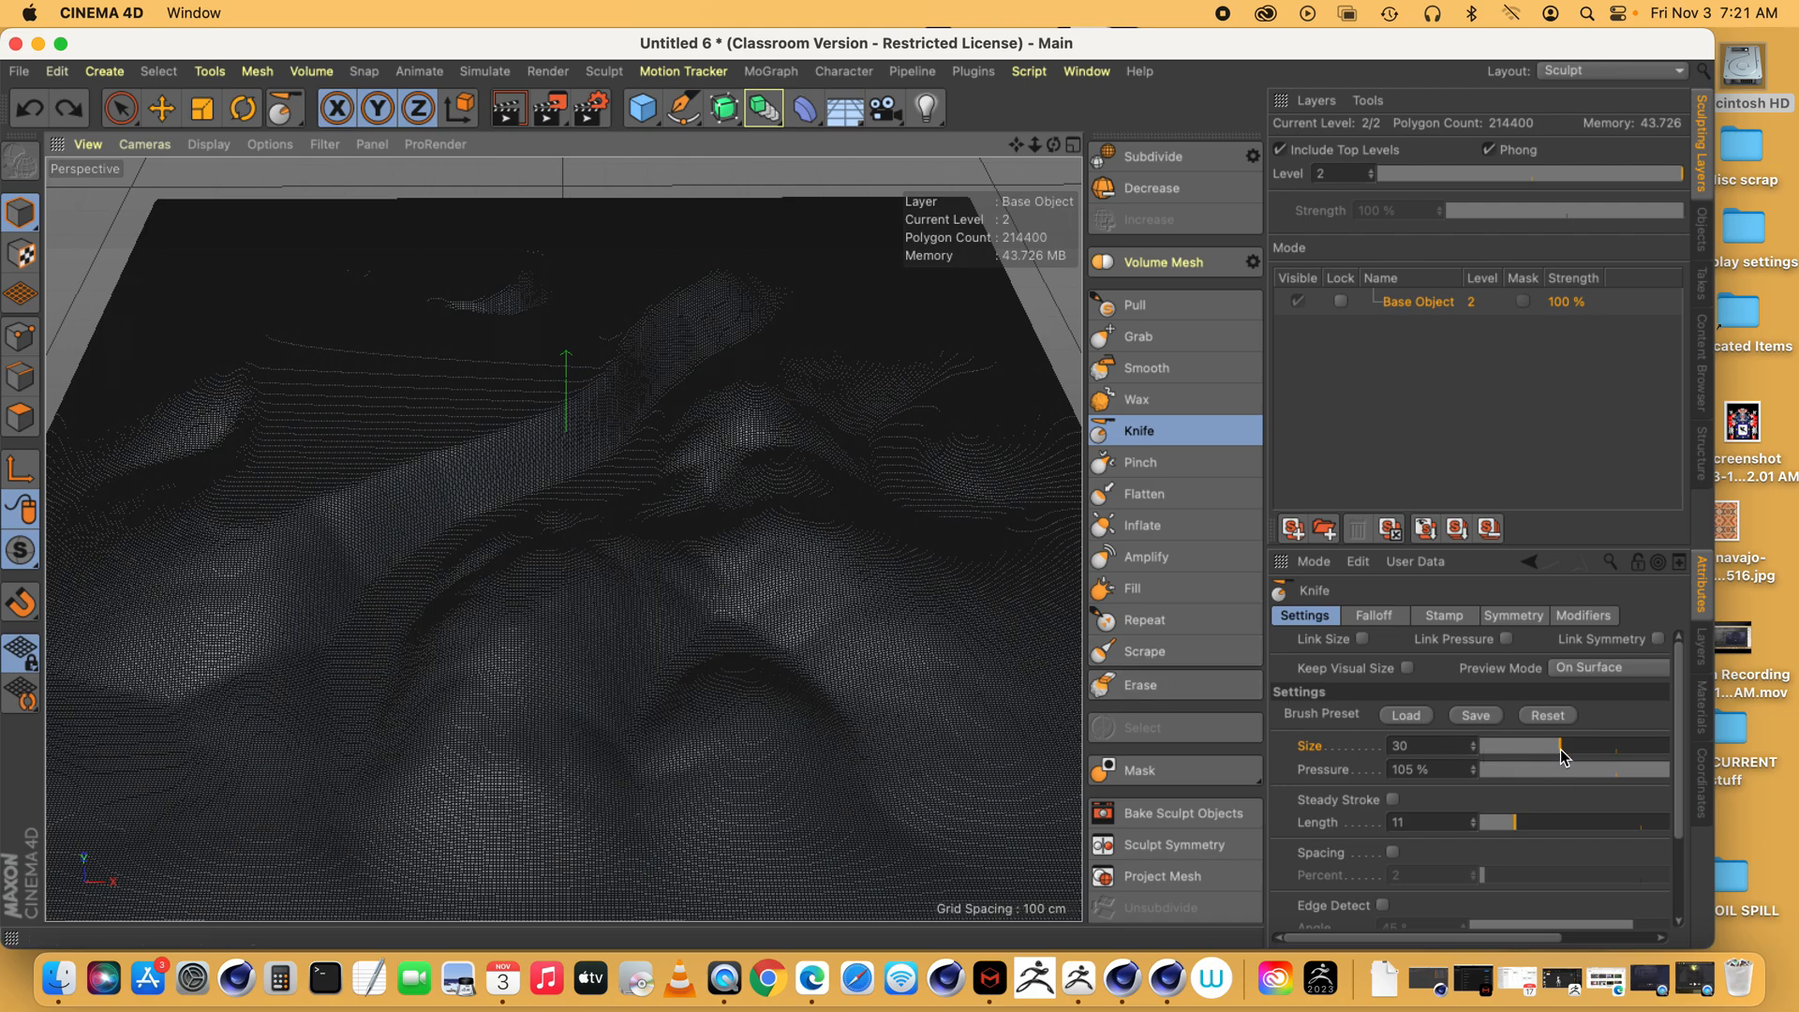
- Set the Knife brush's size to 20 and its pressure to 12.3%
mouse_move(1560, 770)
mouse_down()
mouse_move(1511, 770)
mouse_move(1534, 750)
mouse_up()
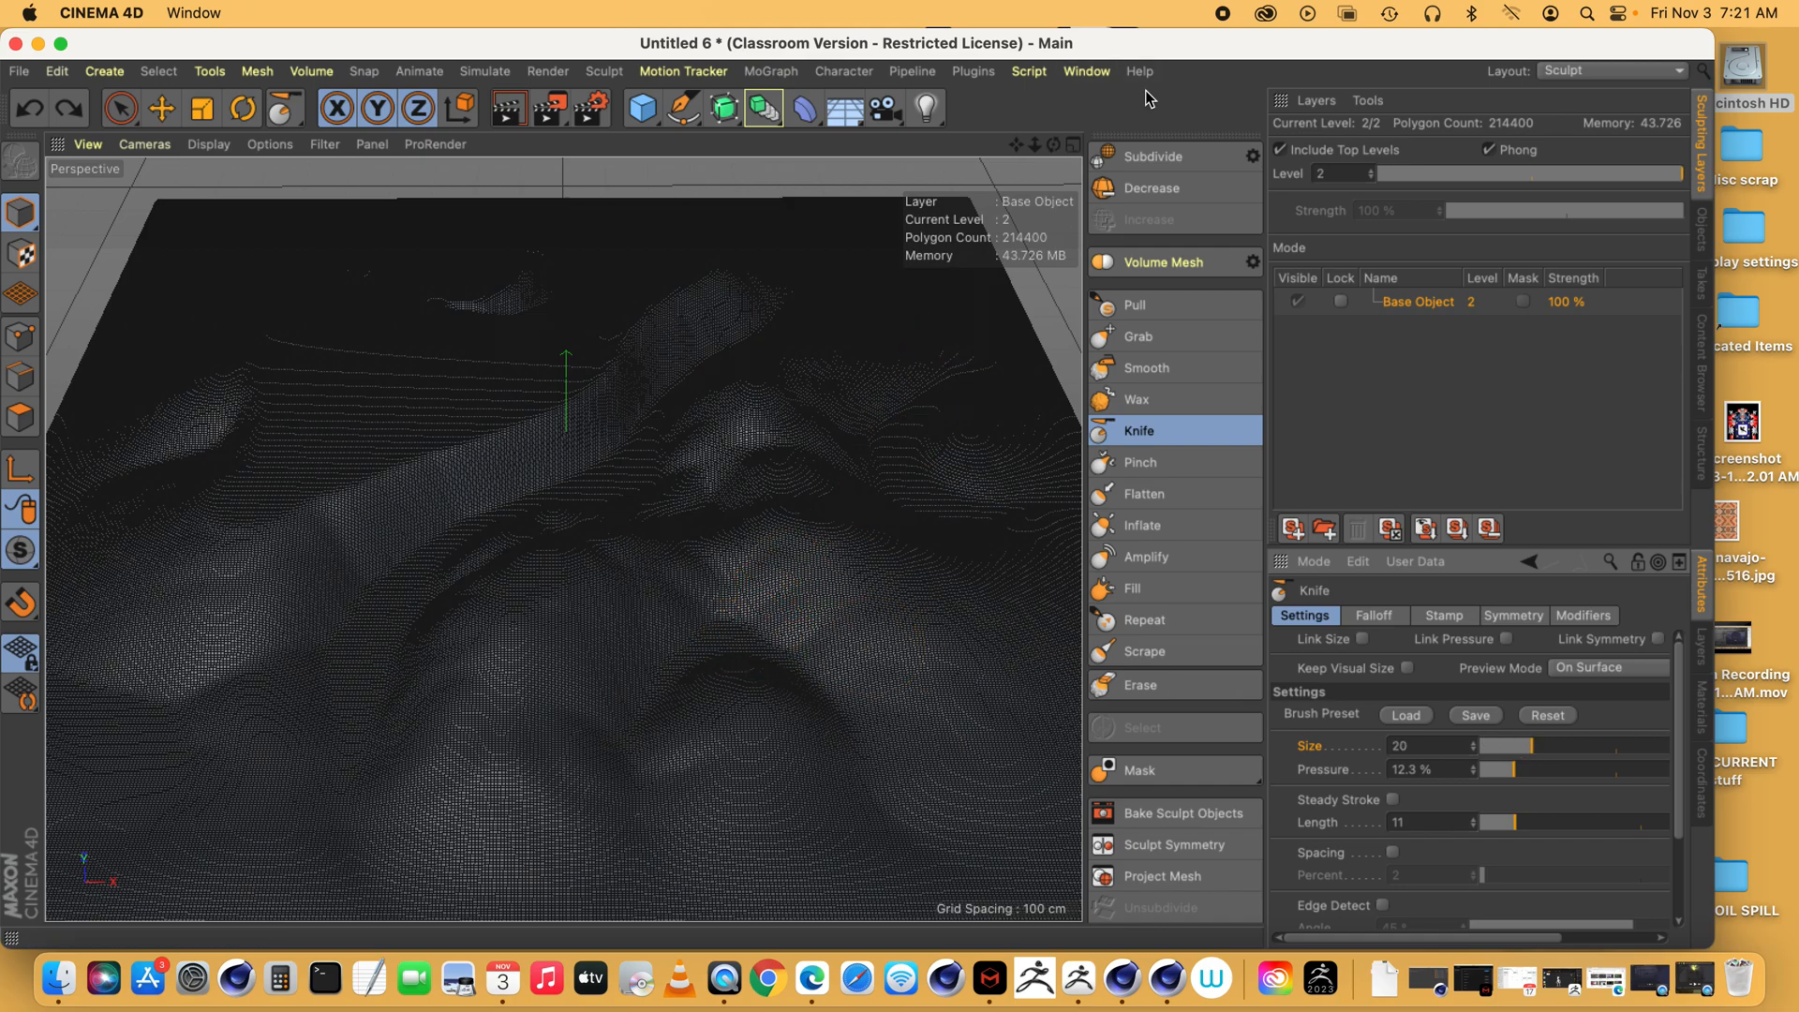
- Try the Scrape brush on the rounded hill at the front of the terrain, and remove the scraping with the Erase brush
click(1162, 651)
mouse_move(822, 750)
mouse_down()
mouse_move(745, 763)
mouse_move(849, 771)
mouse_move(780, 764)
mouse_up()
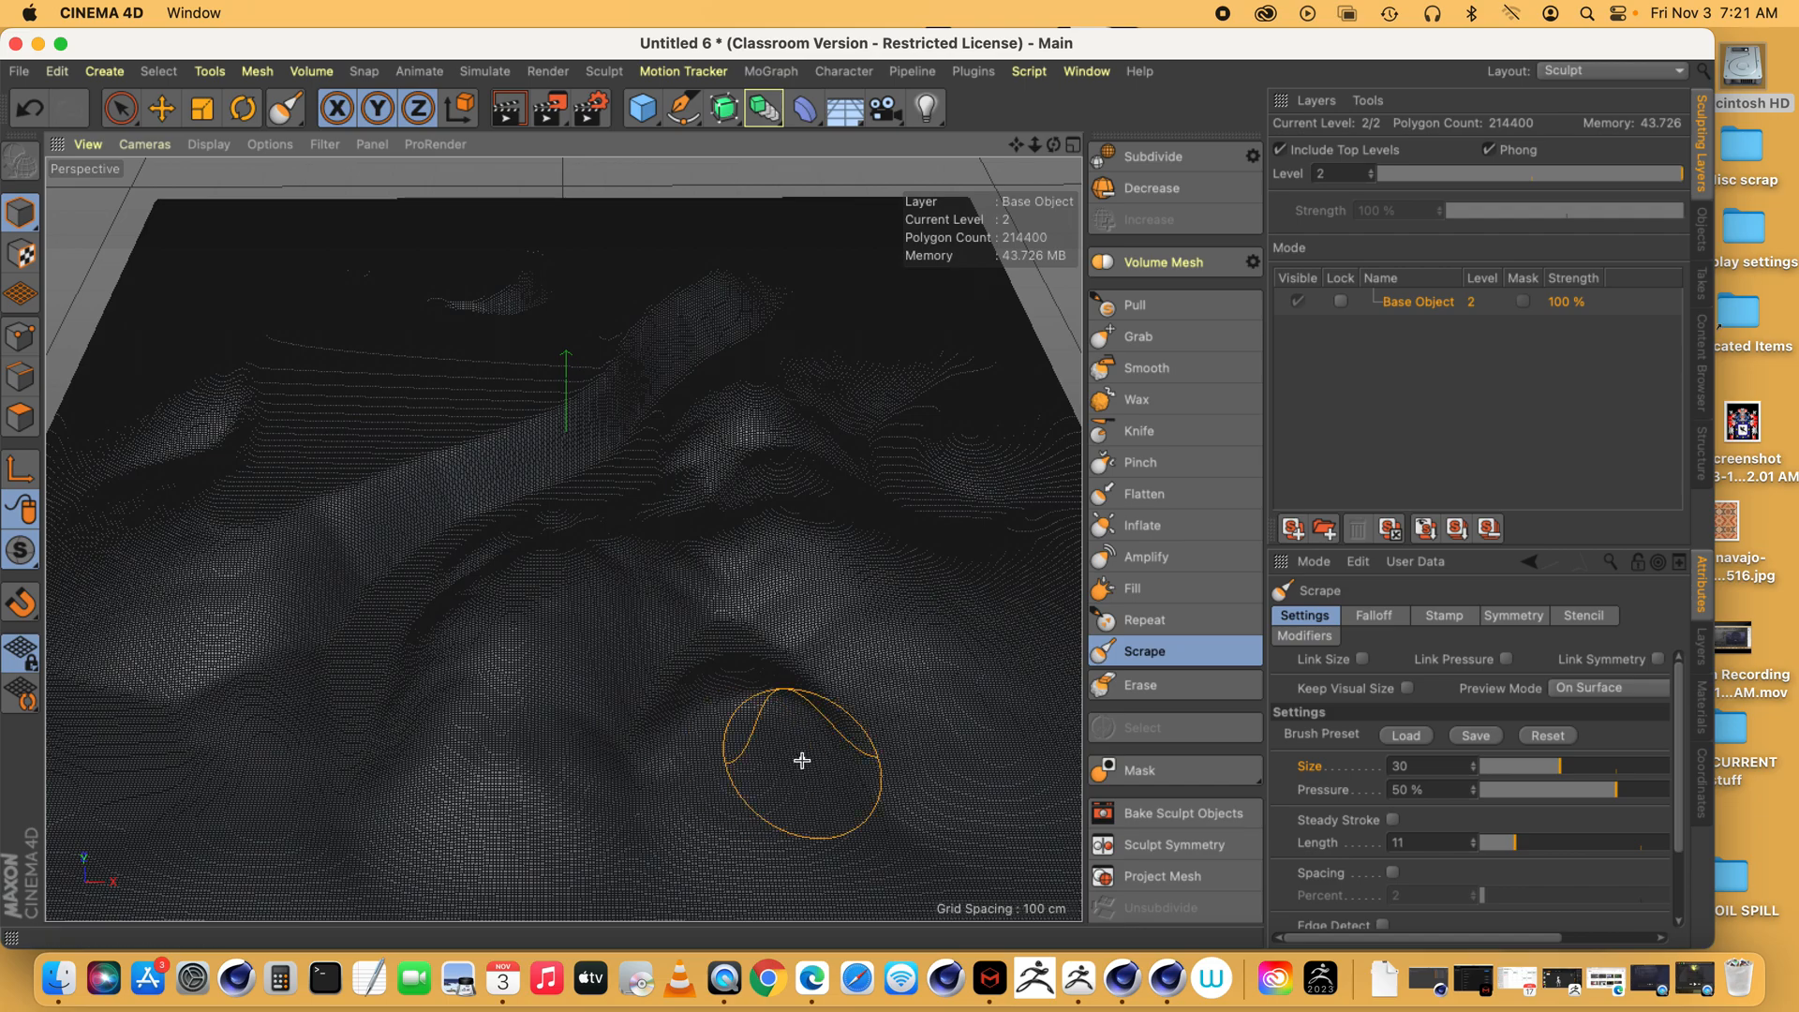
click(1141, 620)
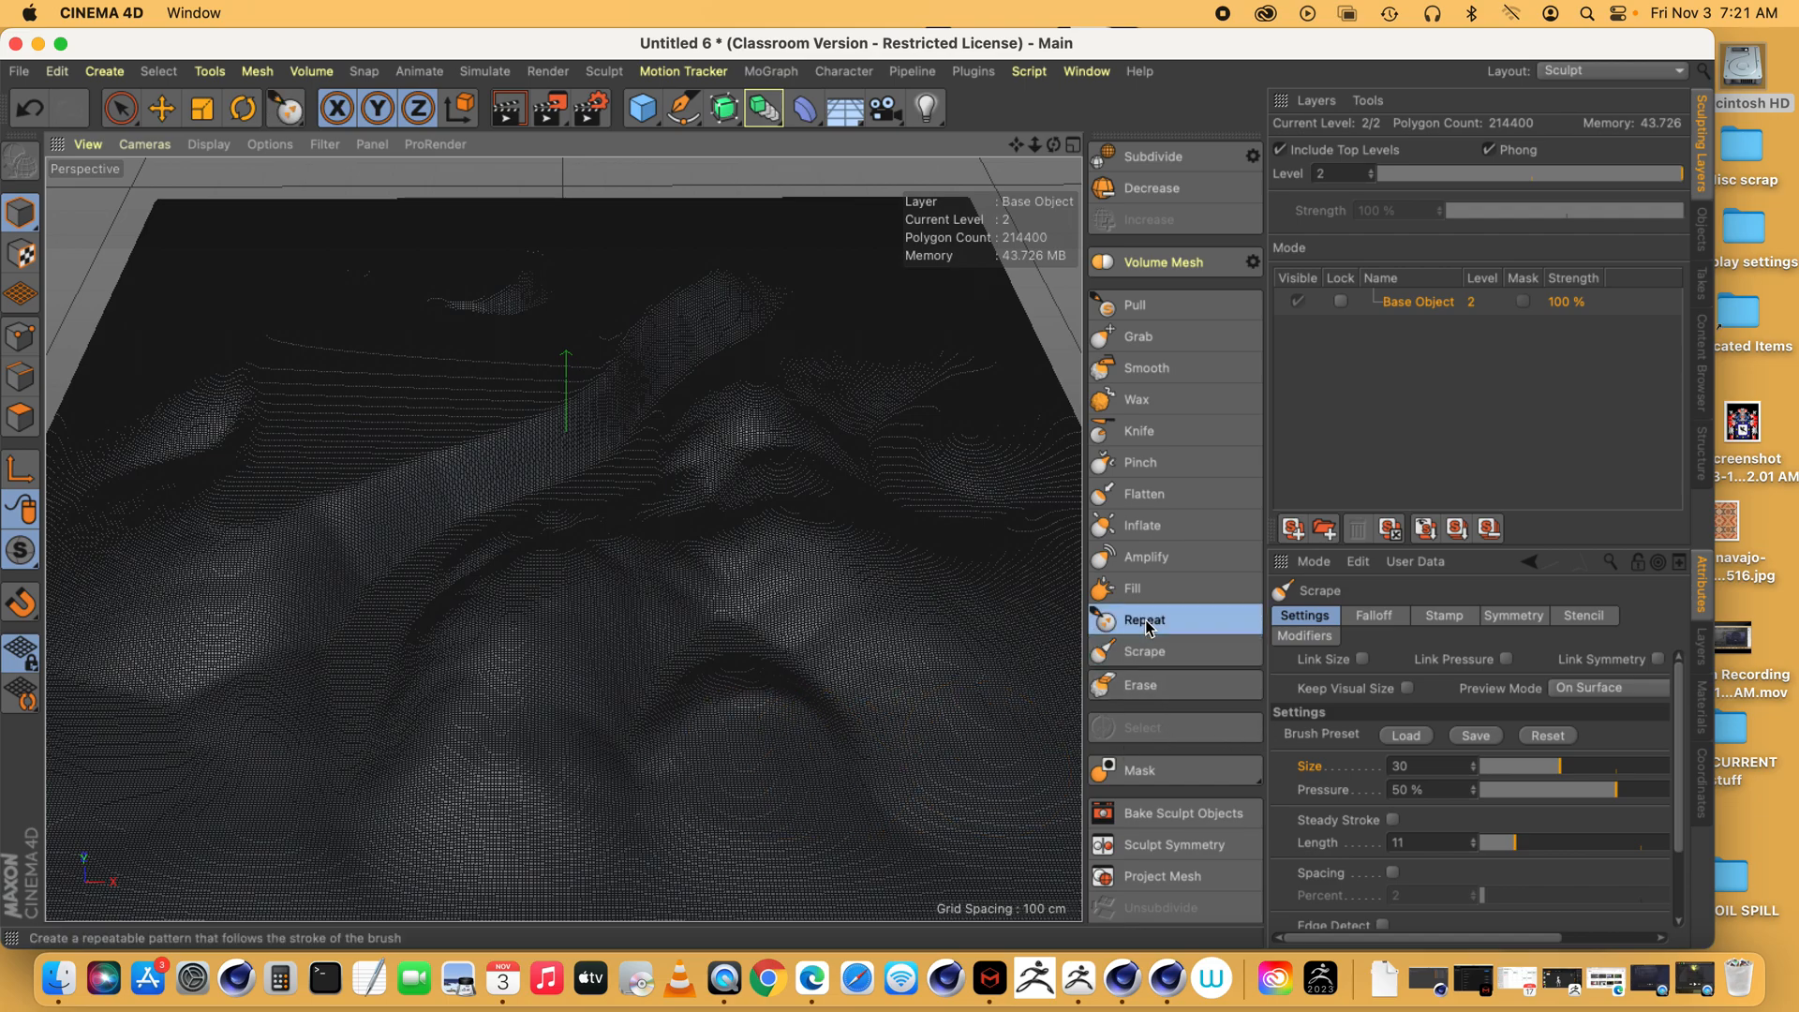
click(1152, 686)
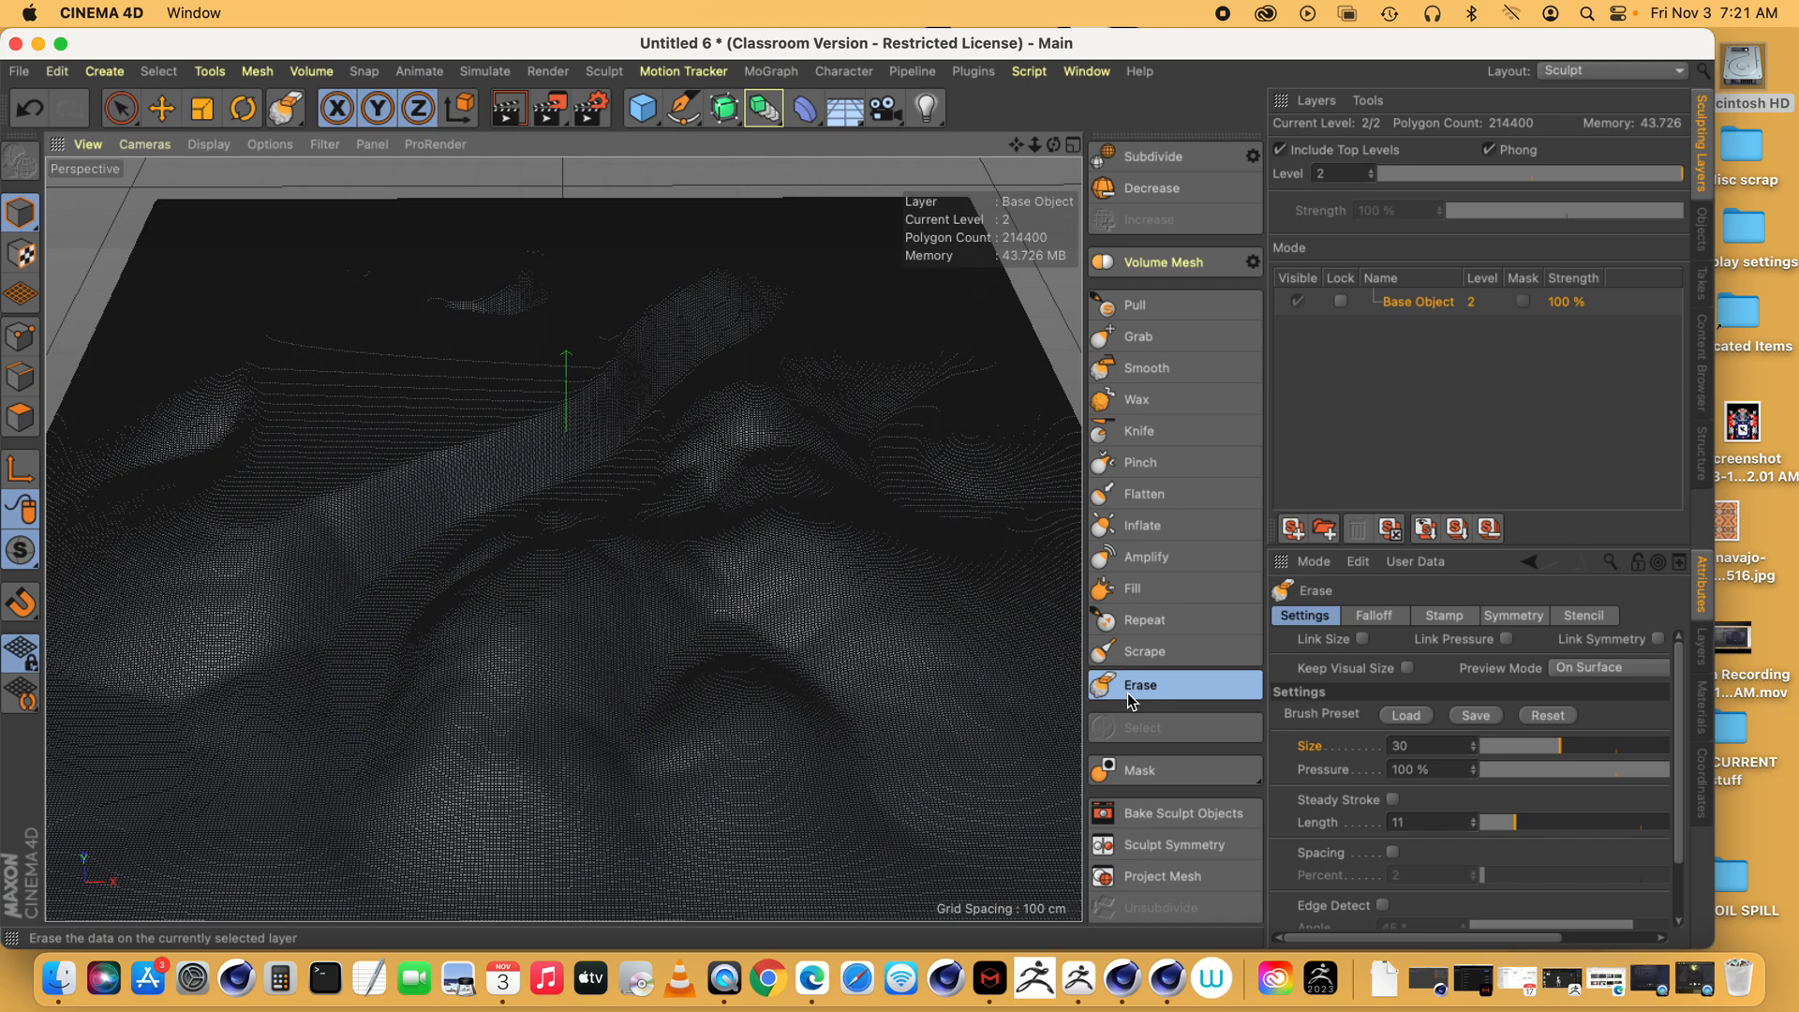
click(1156, 657)
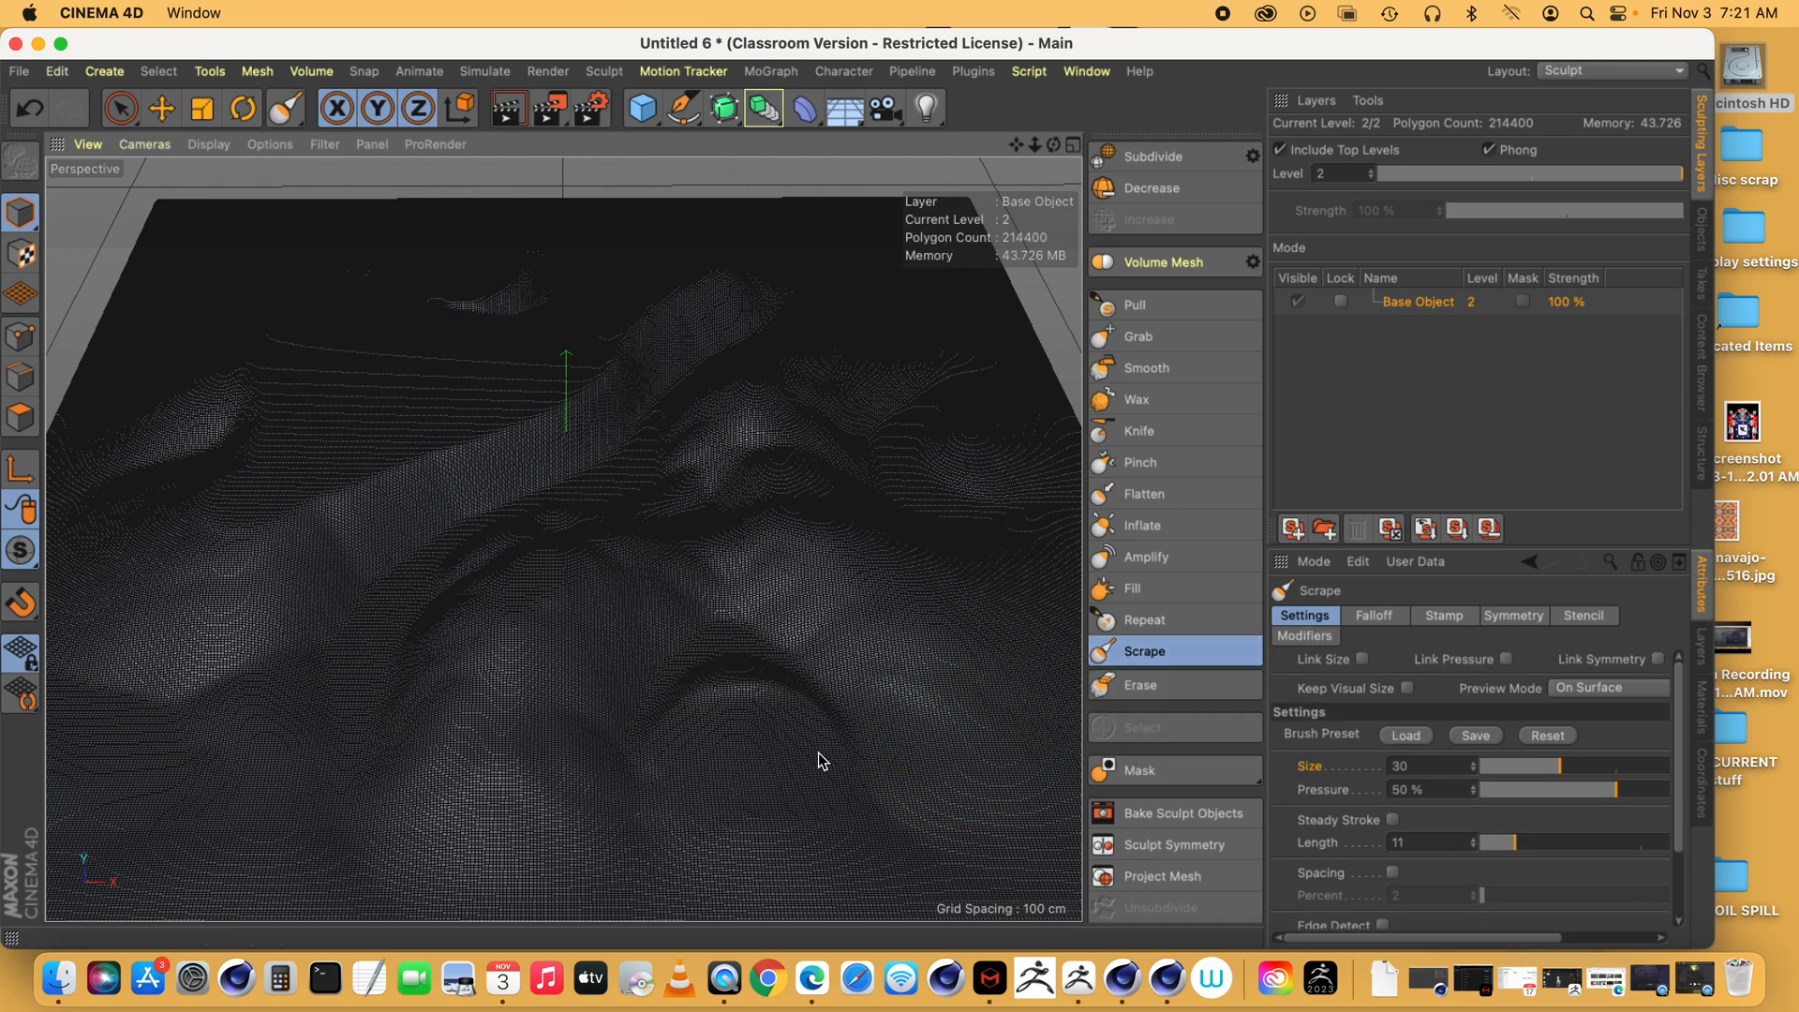
click(1148, 689)
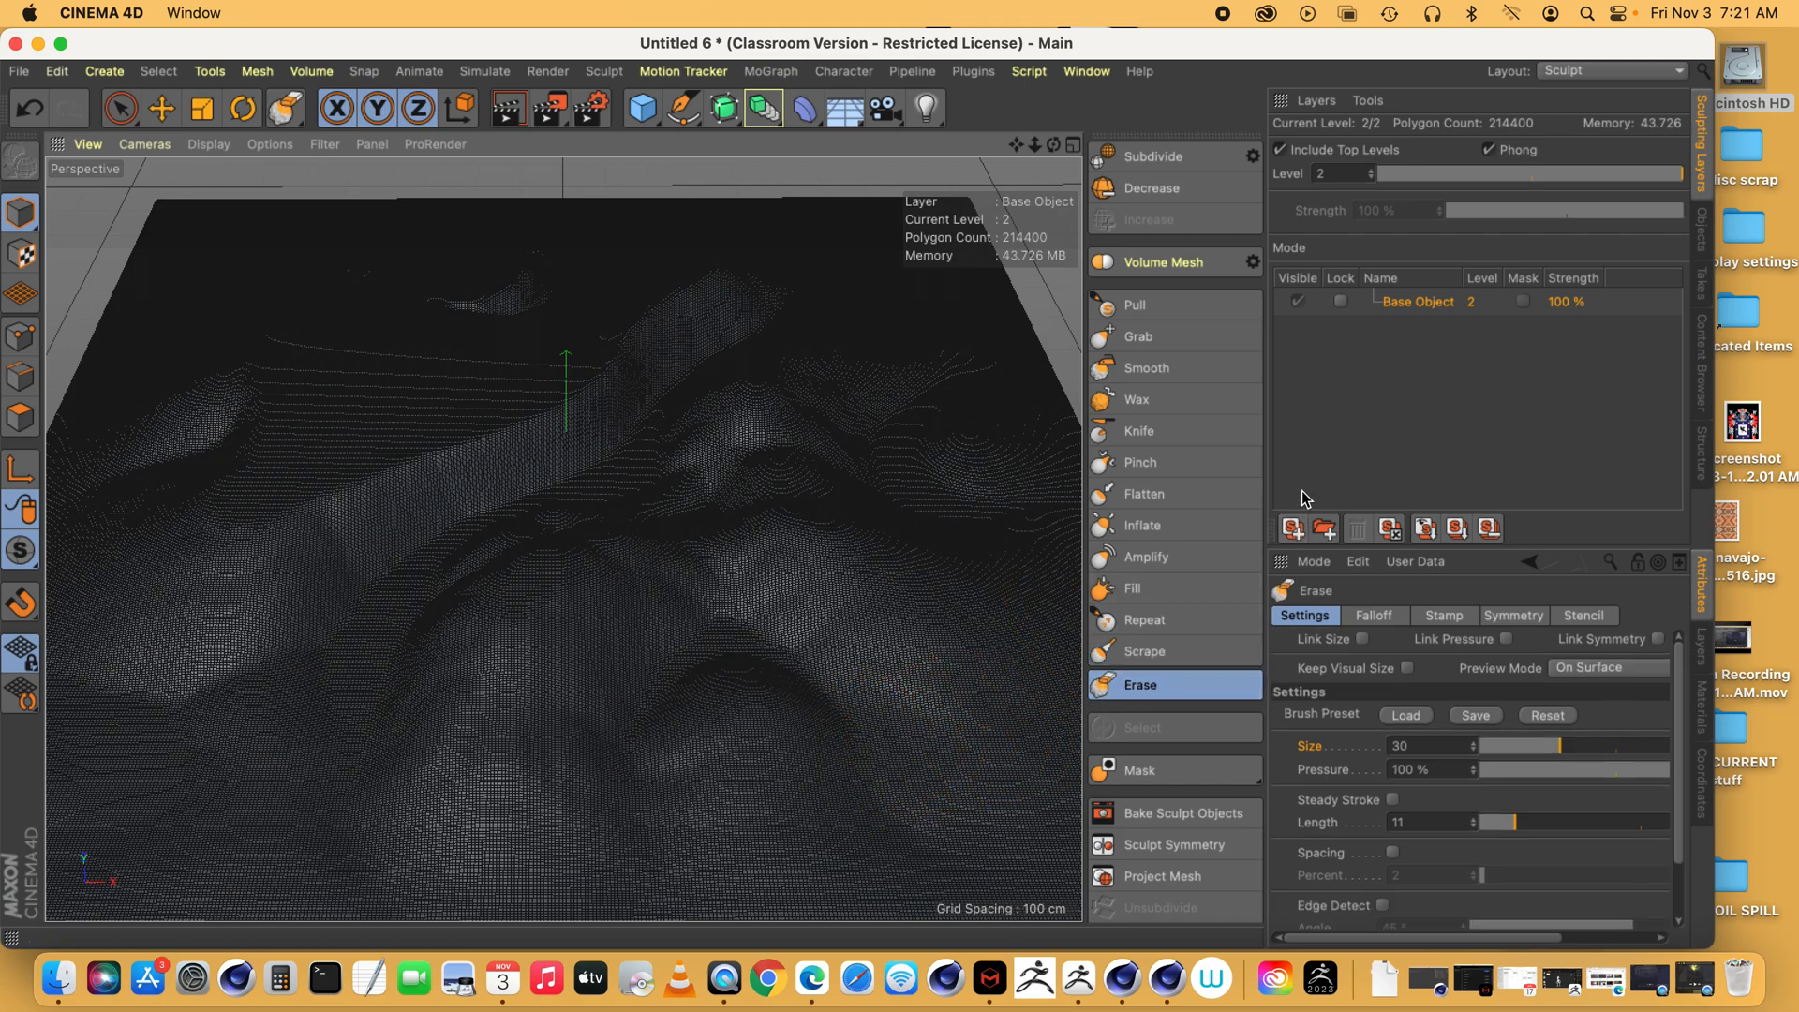
- Swell the rounded hill at the front of the terrain with the Inflate brush
click(1143, 525)
mouse_move(697, 700)
mouse_down()
mouse_move(774, 695)
mouse_move(666, 687)
mouse_move(718, 695)
mouse_move(727, 601)
mouse_up()
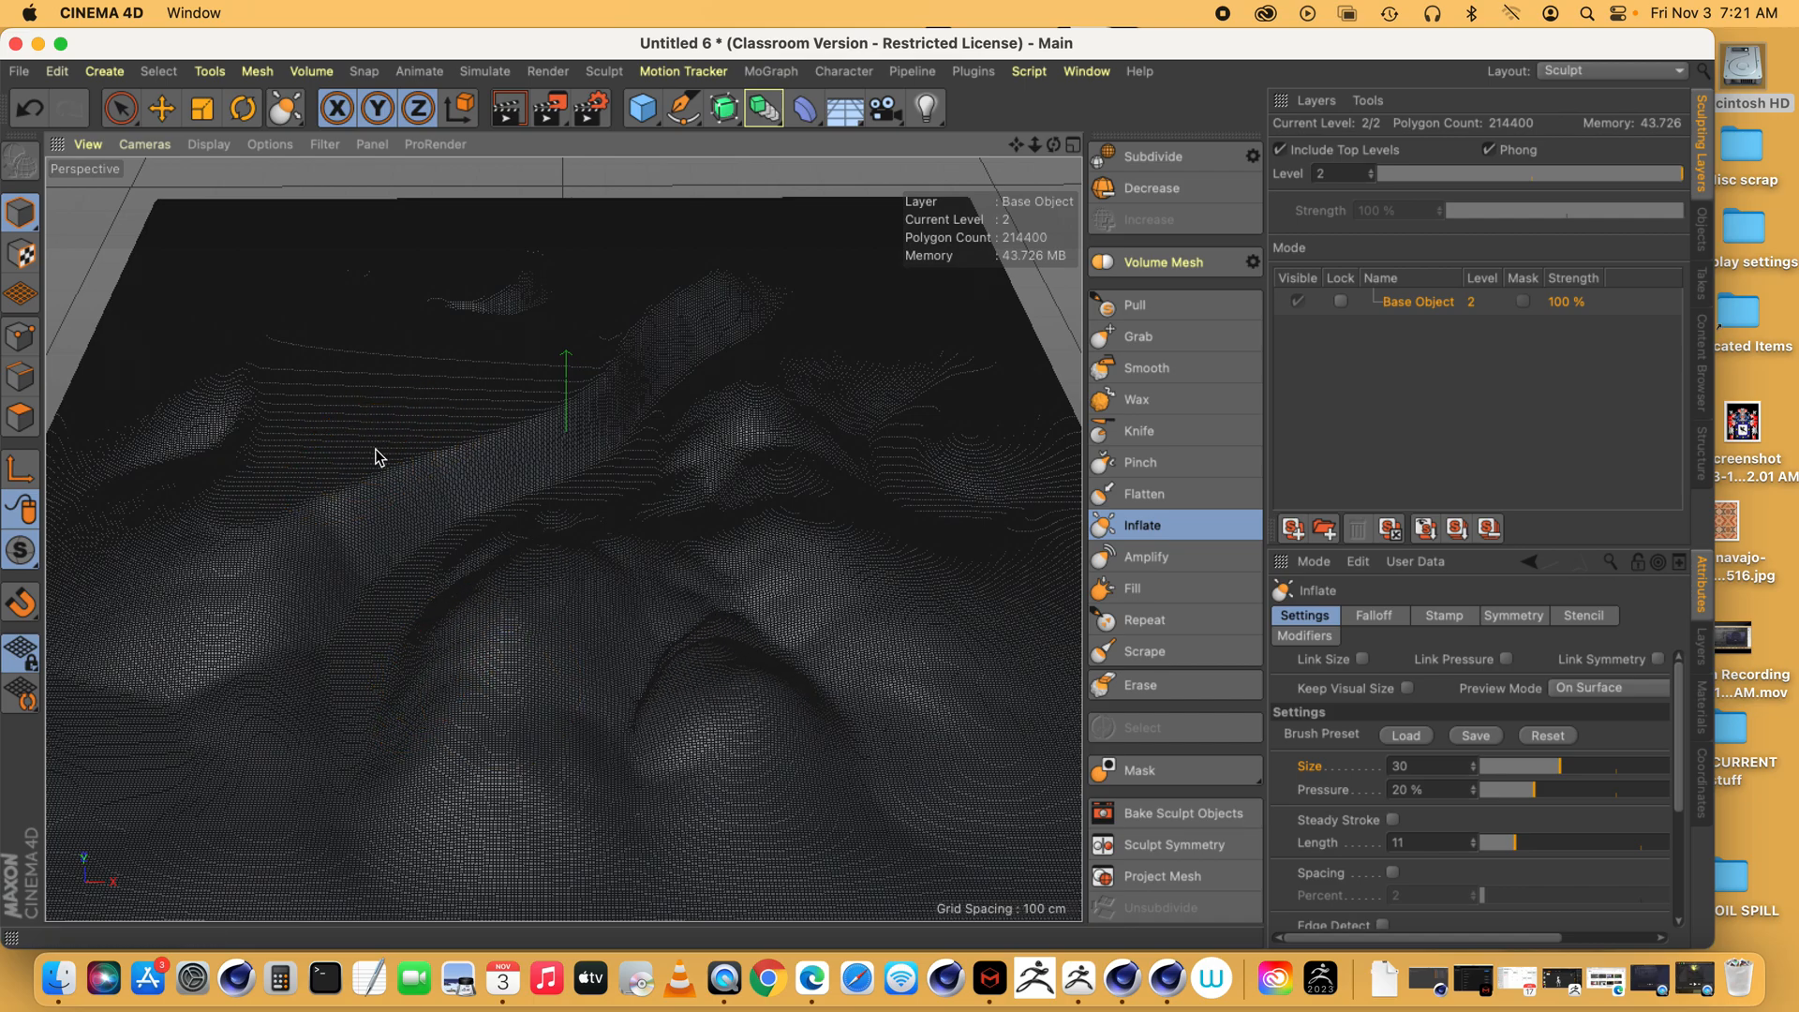
drag(1036, 143, 881, 169)
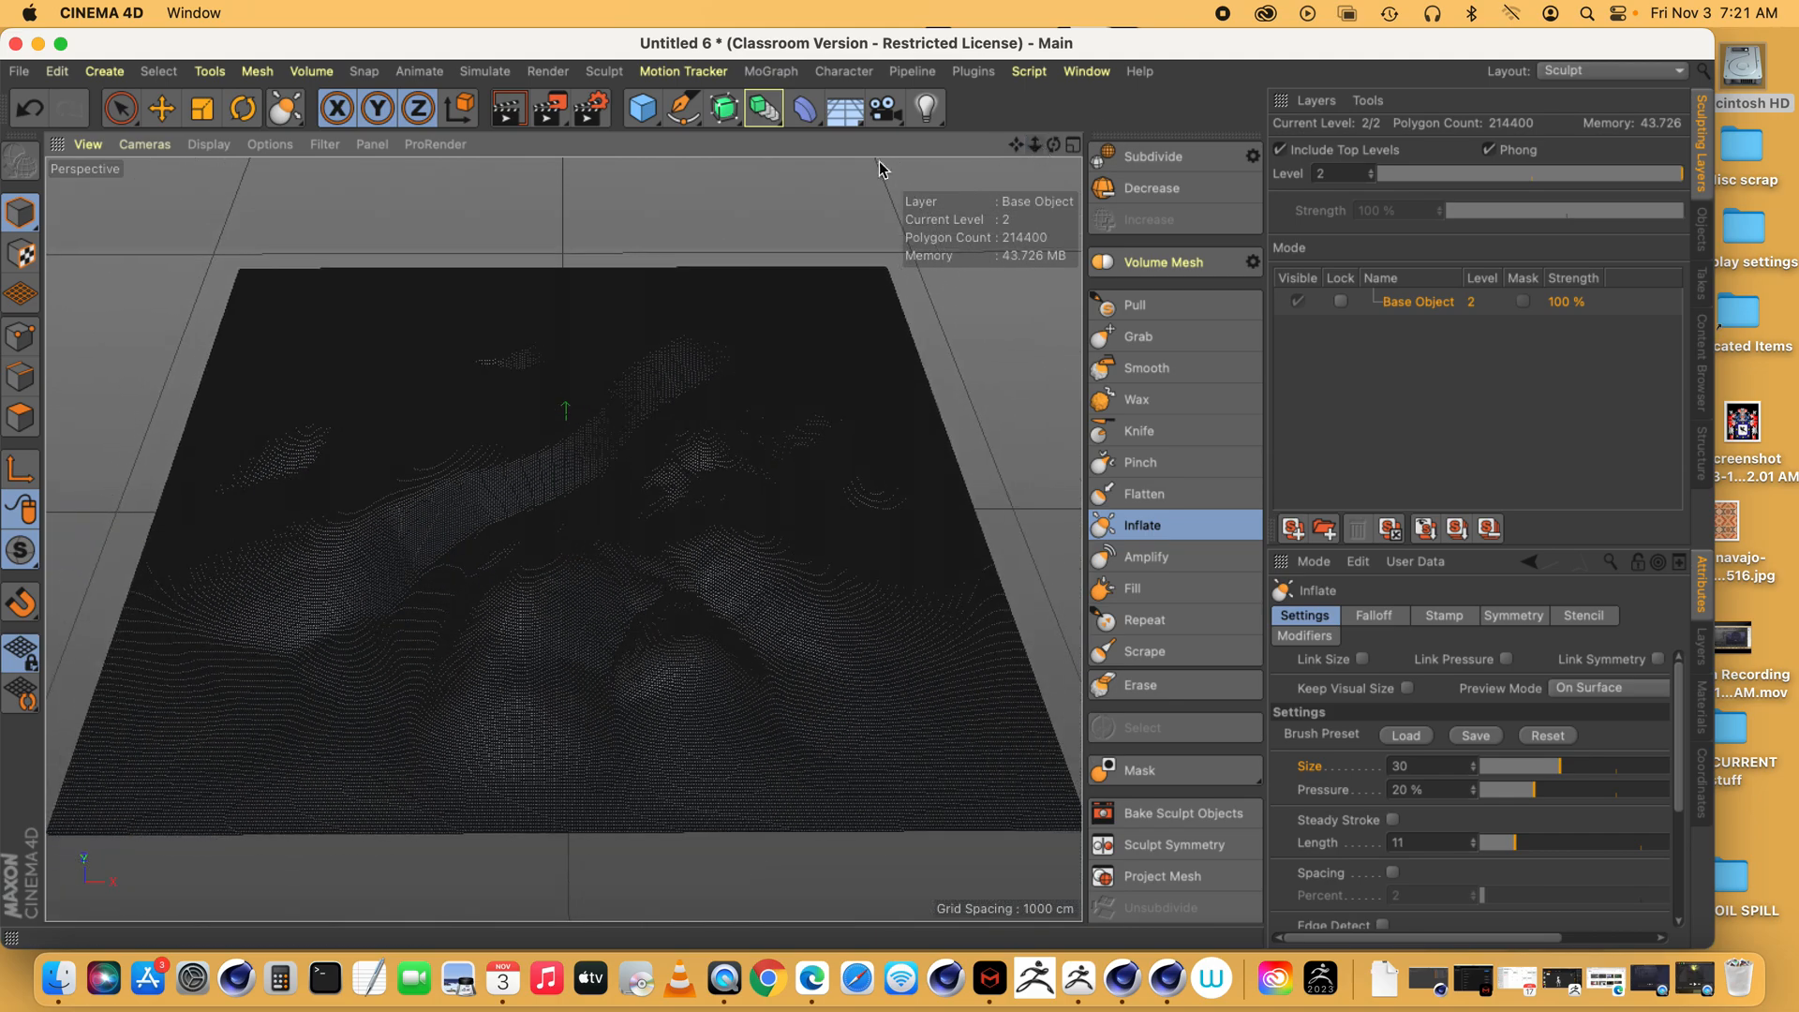
- Switch the viewport to Gouraud Shading and swell the terrain's front left corner with the Inflate brush
click(231, 146)
click(267, 175)
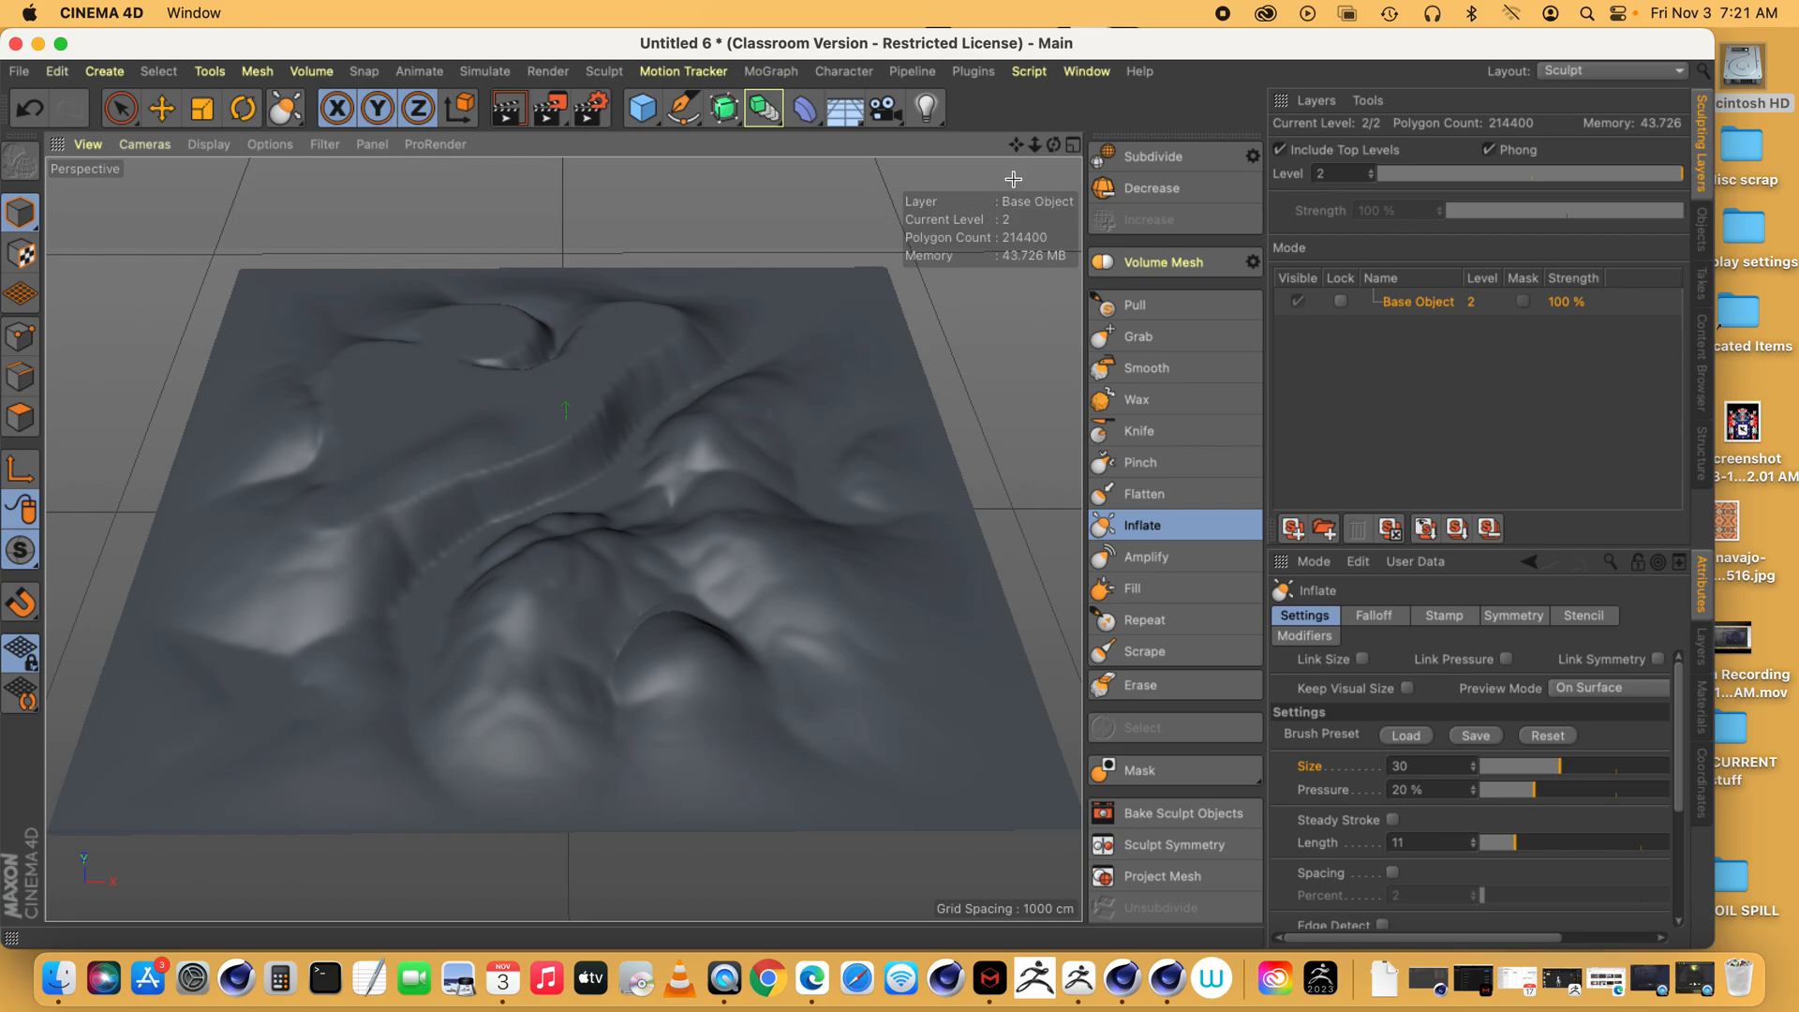
drag(1017, 146, 1082, 141)
mouse_move(242, 794)
mouse_down()
mouse_move(263, 789)
mouse_move(161, 767)
mouse_up()
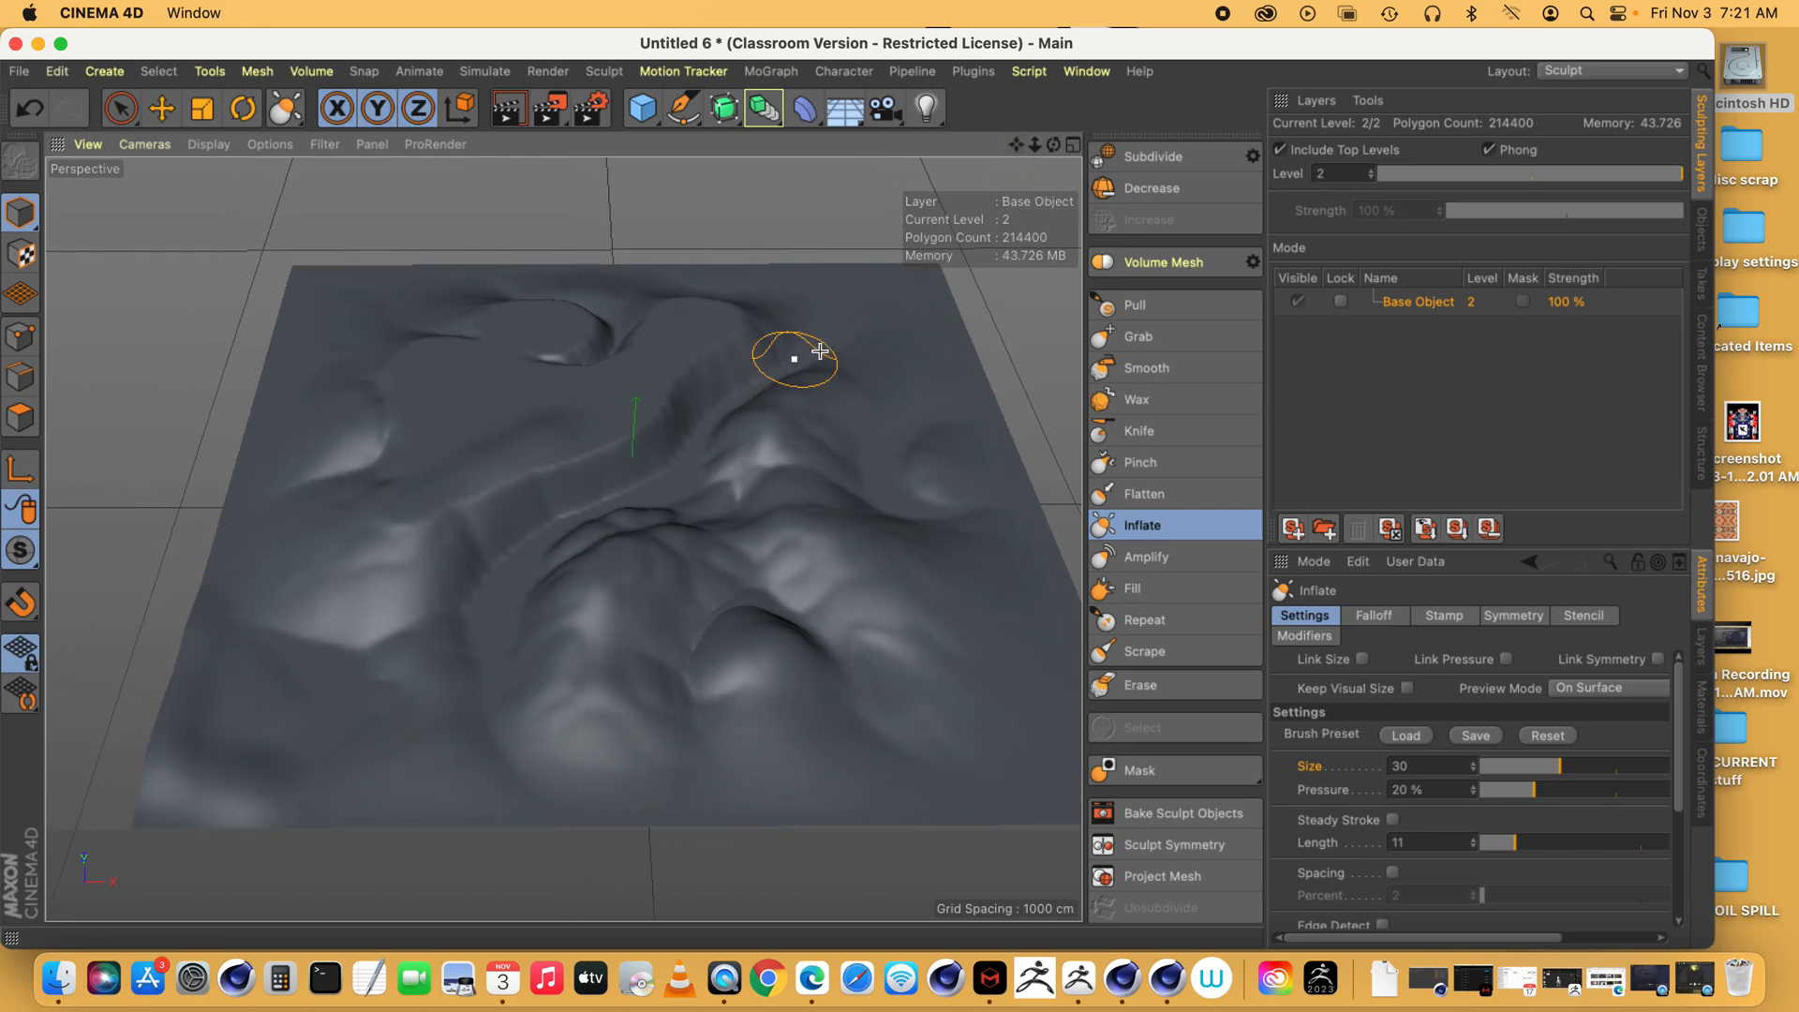
- Set the Pull brush's size to 42 and its pressure to 60.2%, trying it on the terrain's outer edge
click(1160, 303)
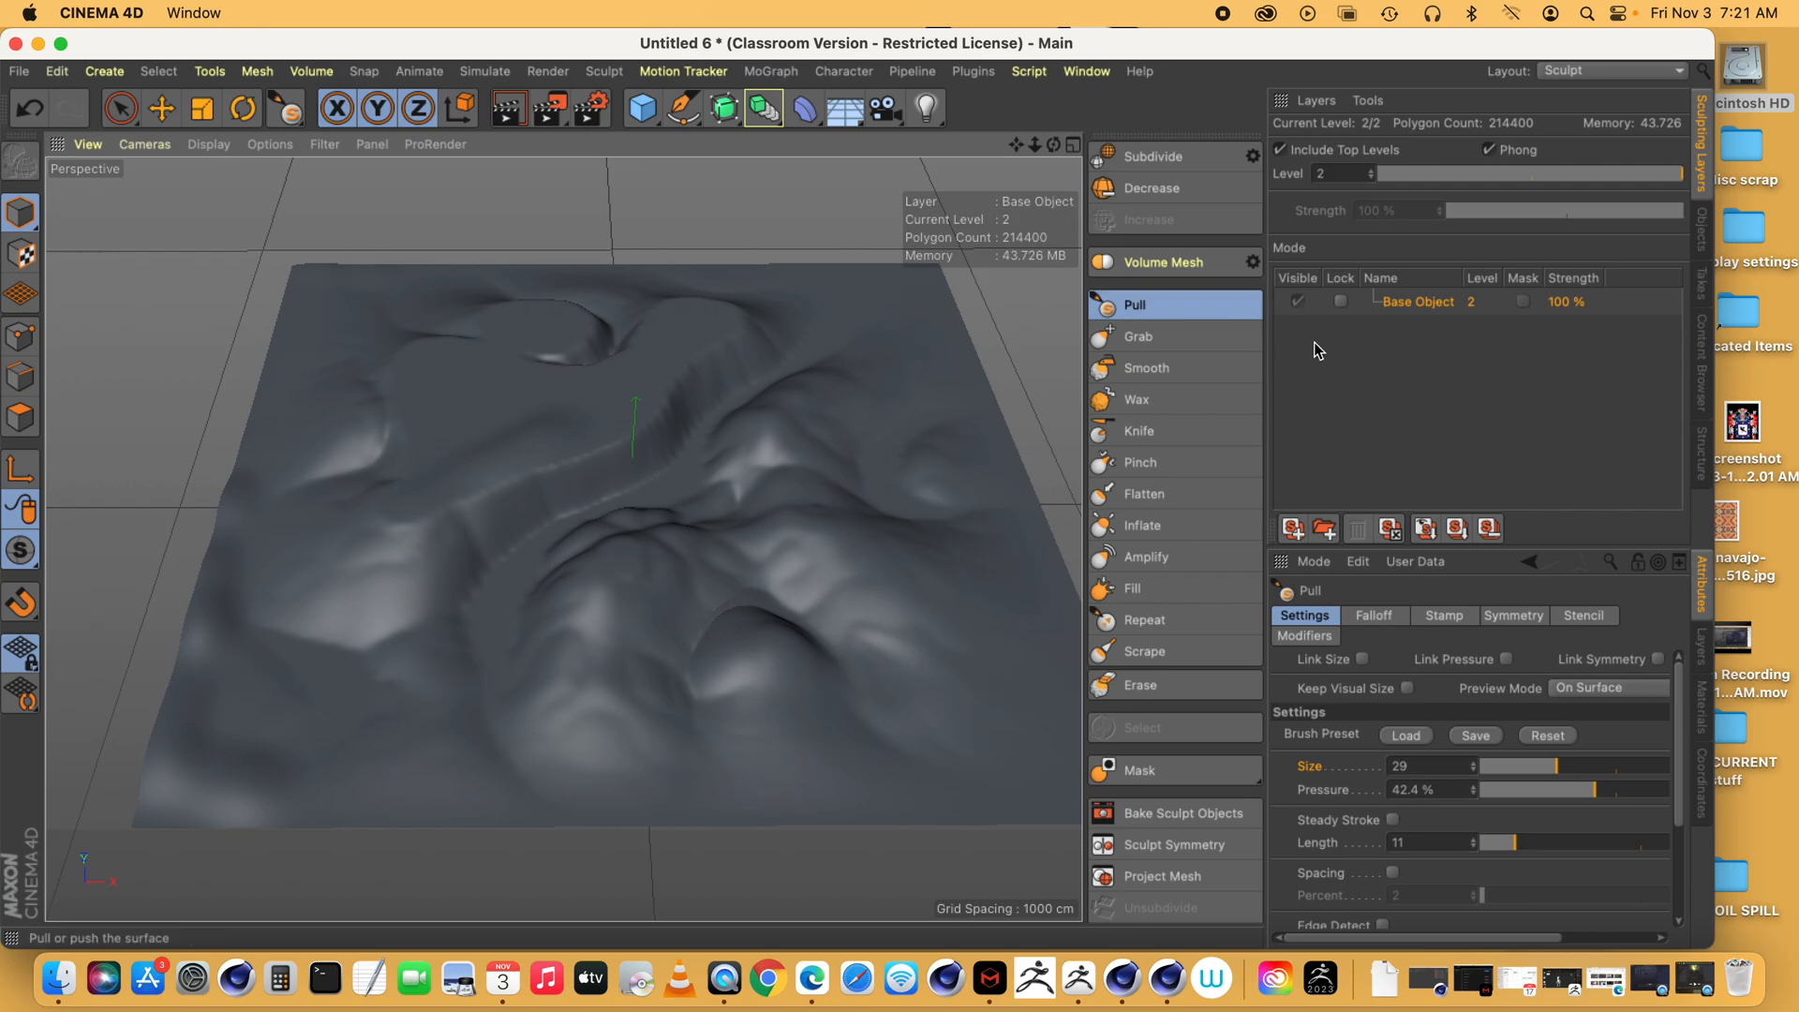
drag(1576, 767, 1638, 792)
drag(1055, 146, 1195, 52)
drag(807, 683, 879, 623)
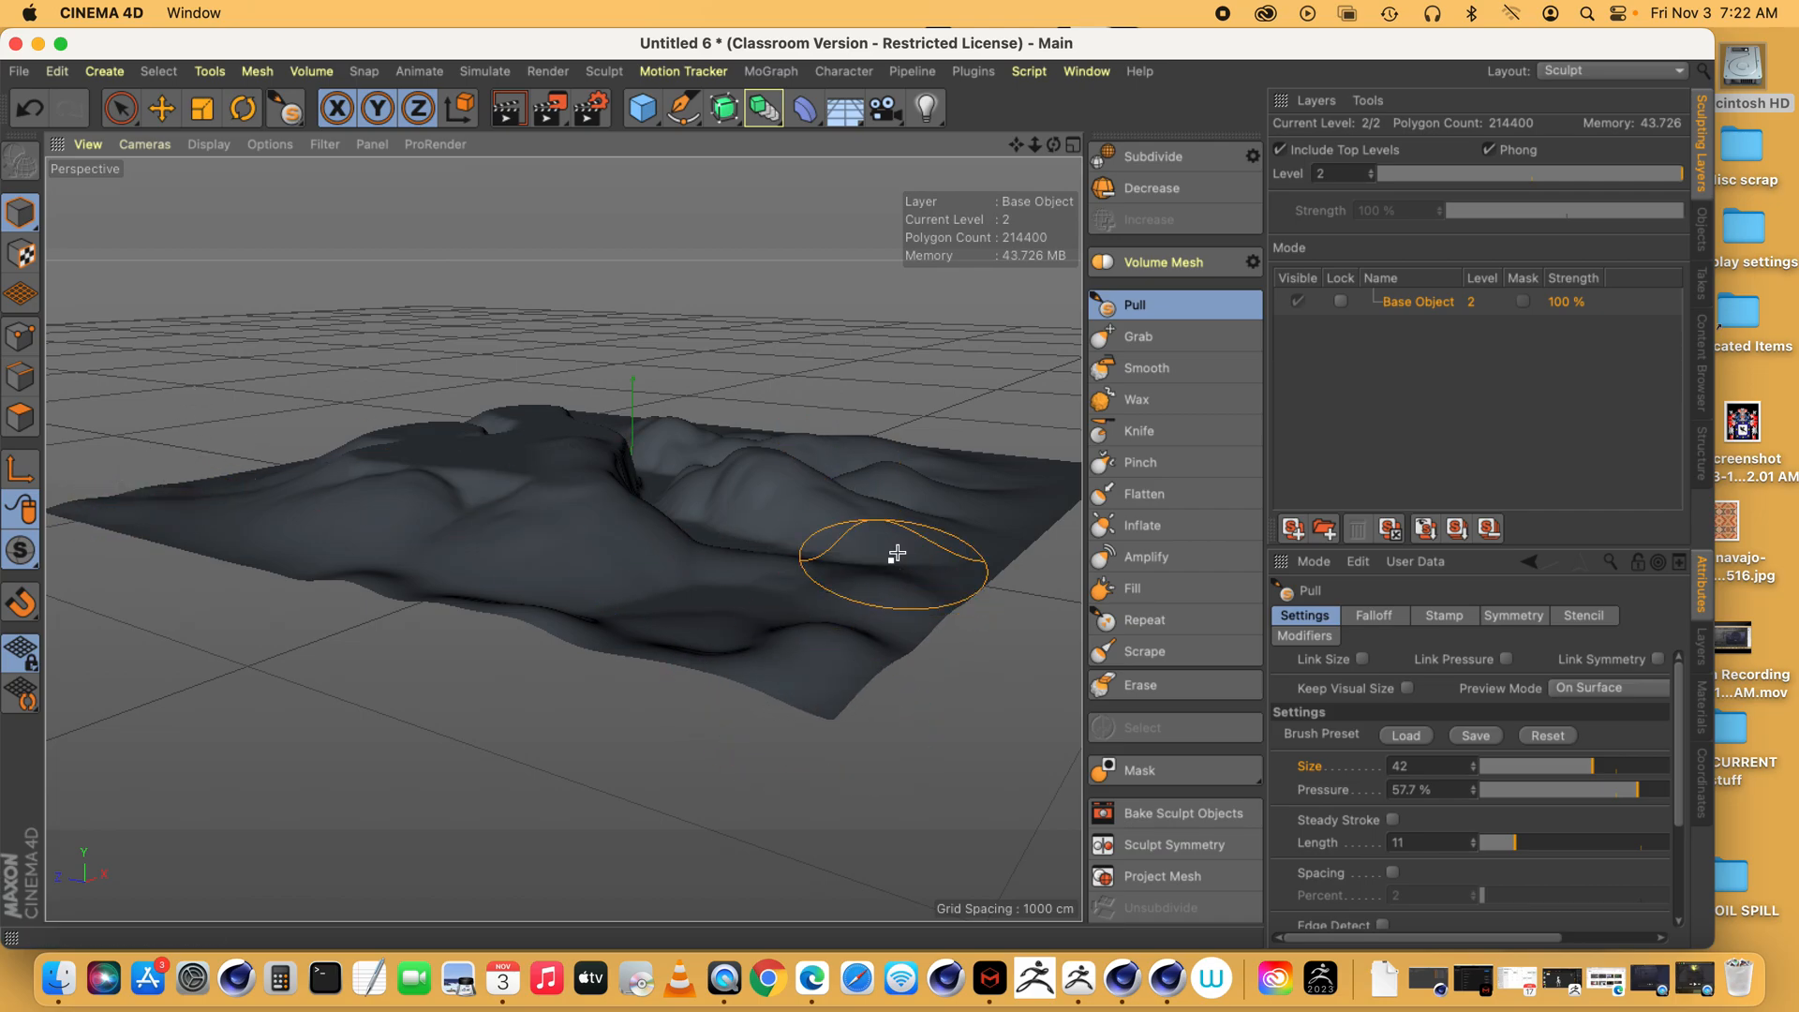
alt+drag(562, 538, 564, 540)
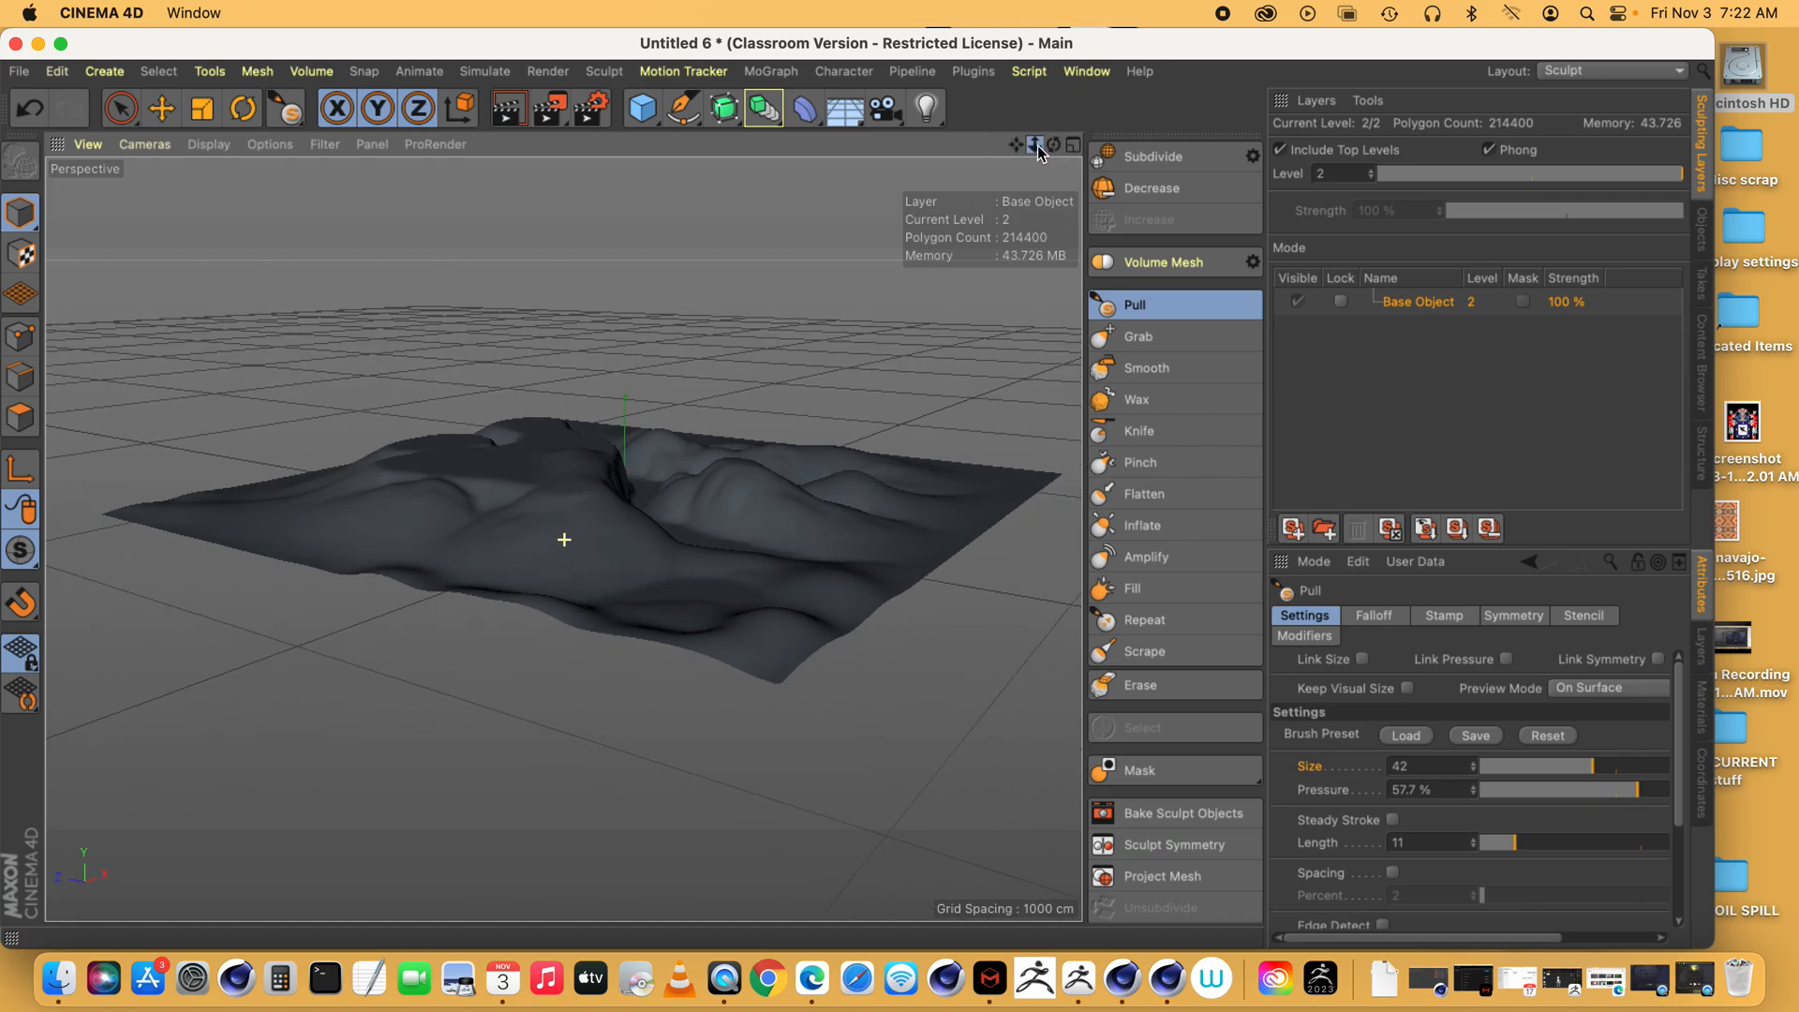
drag(1016, 148, 990, 195)
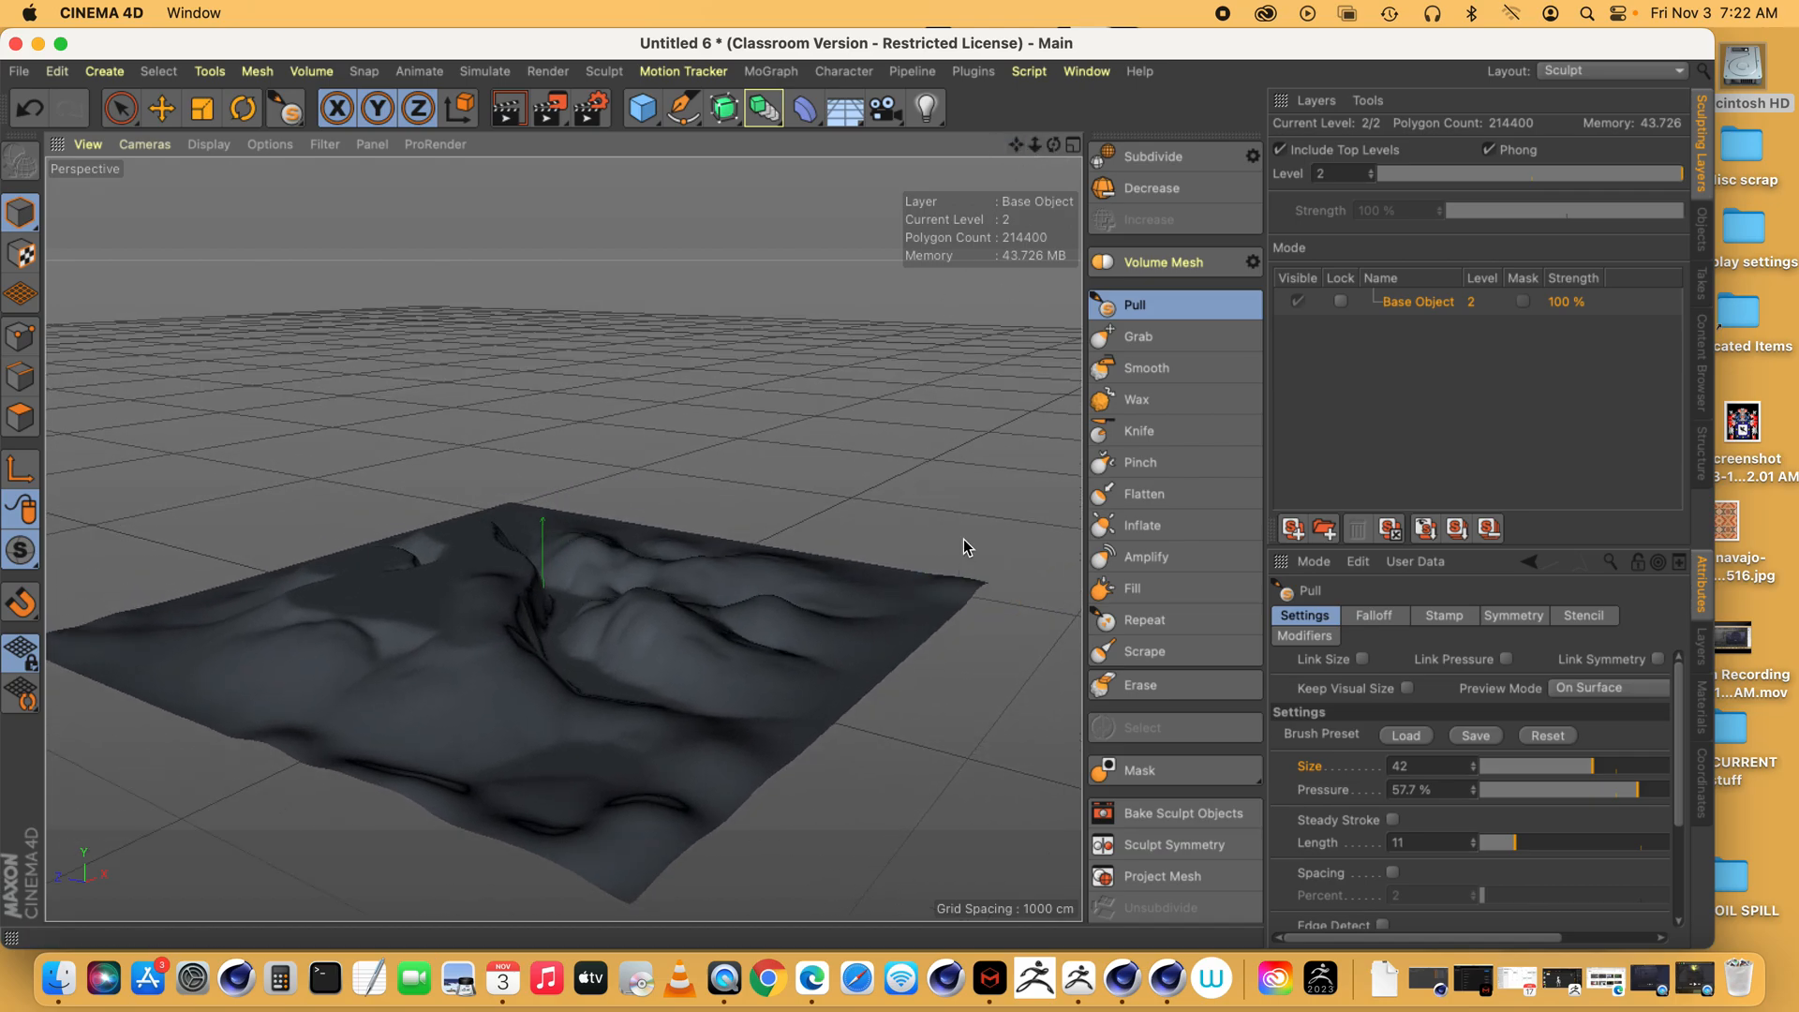
drag(907, 568, 899, 551)
click(1637, 790)
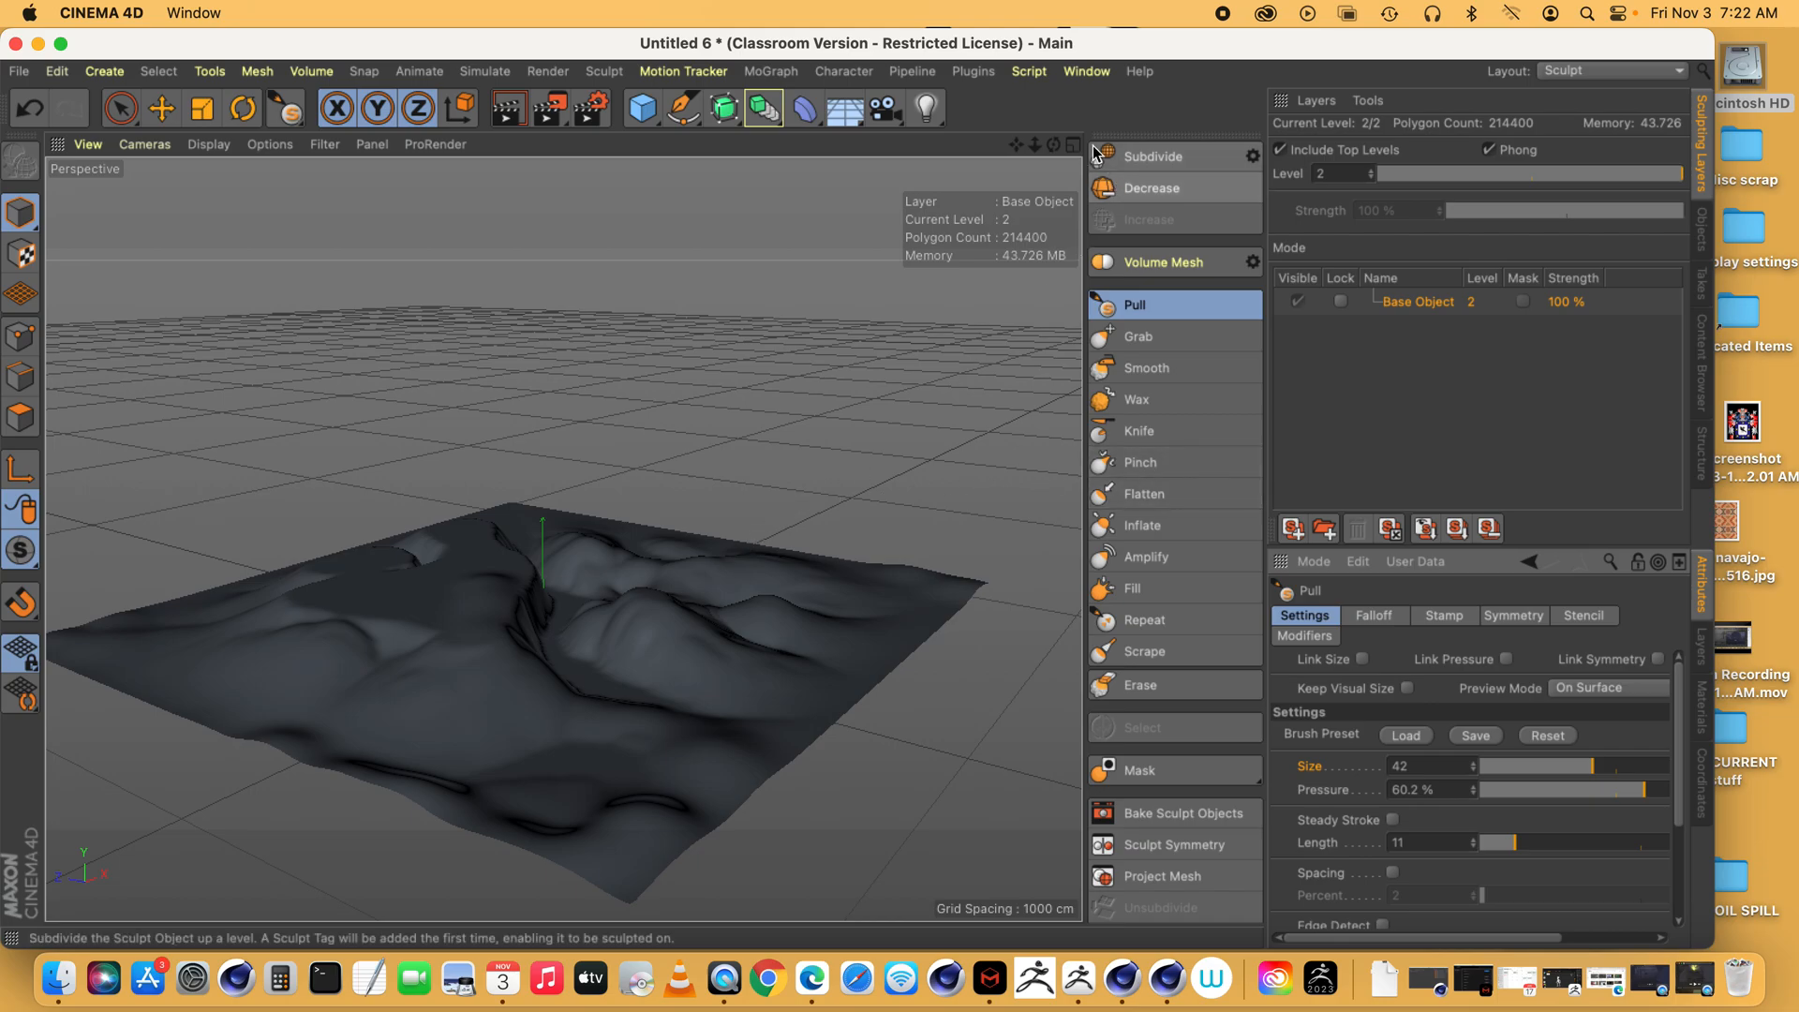
- Display the mesh lines with Gouraud Shading (Lines) and lower the terrain's sculpt subdivision to level 0
drag(1054, 145, 1056, 216)
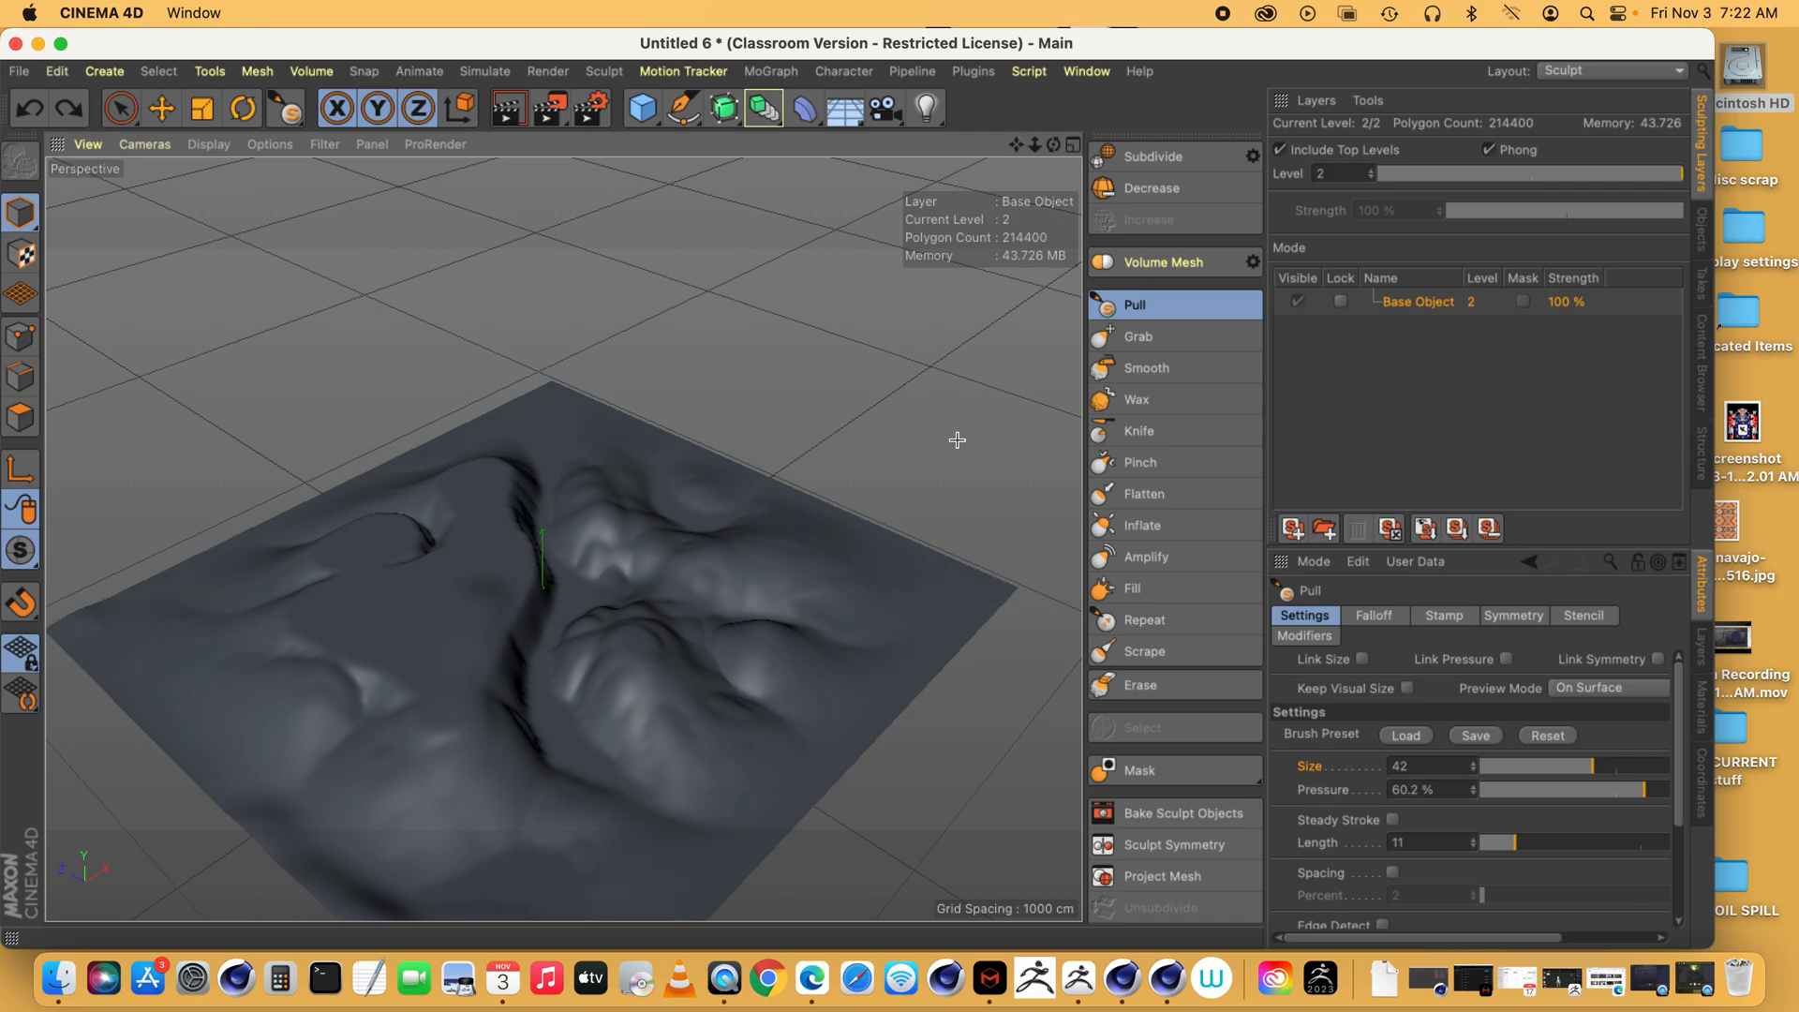
click(208, 143)
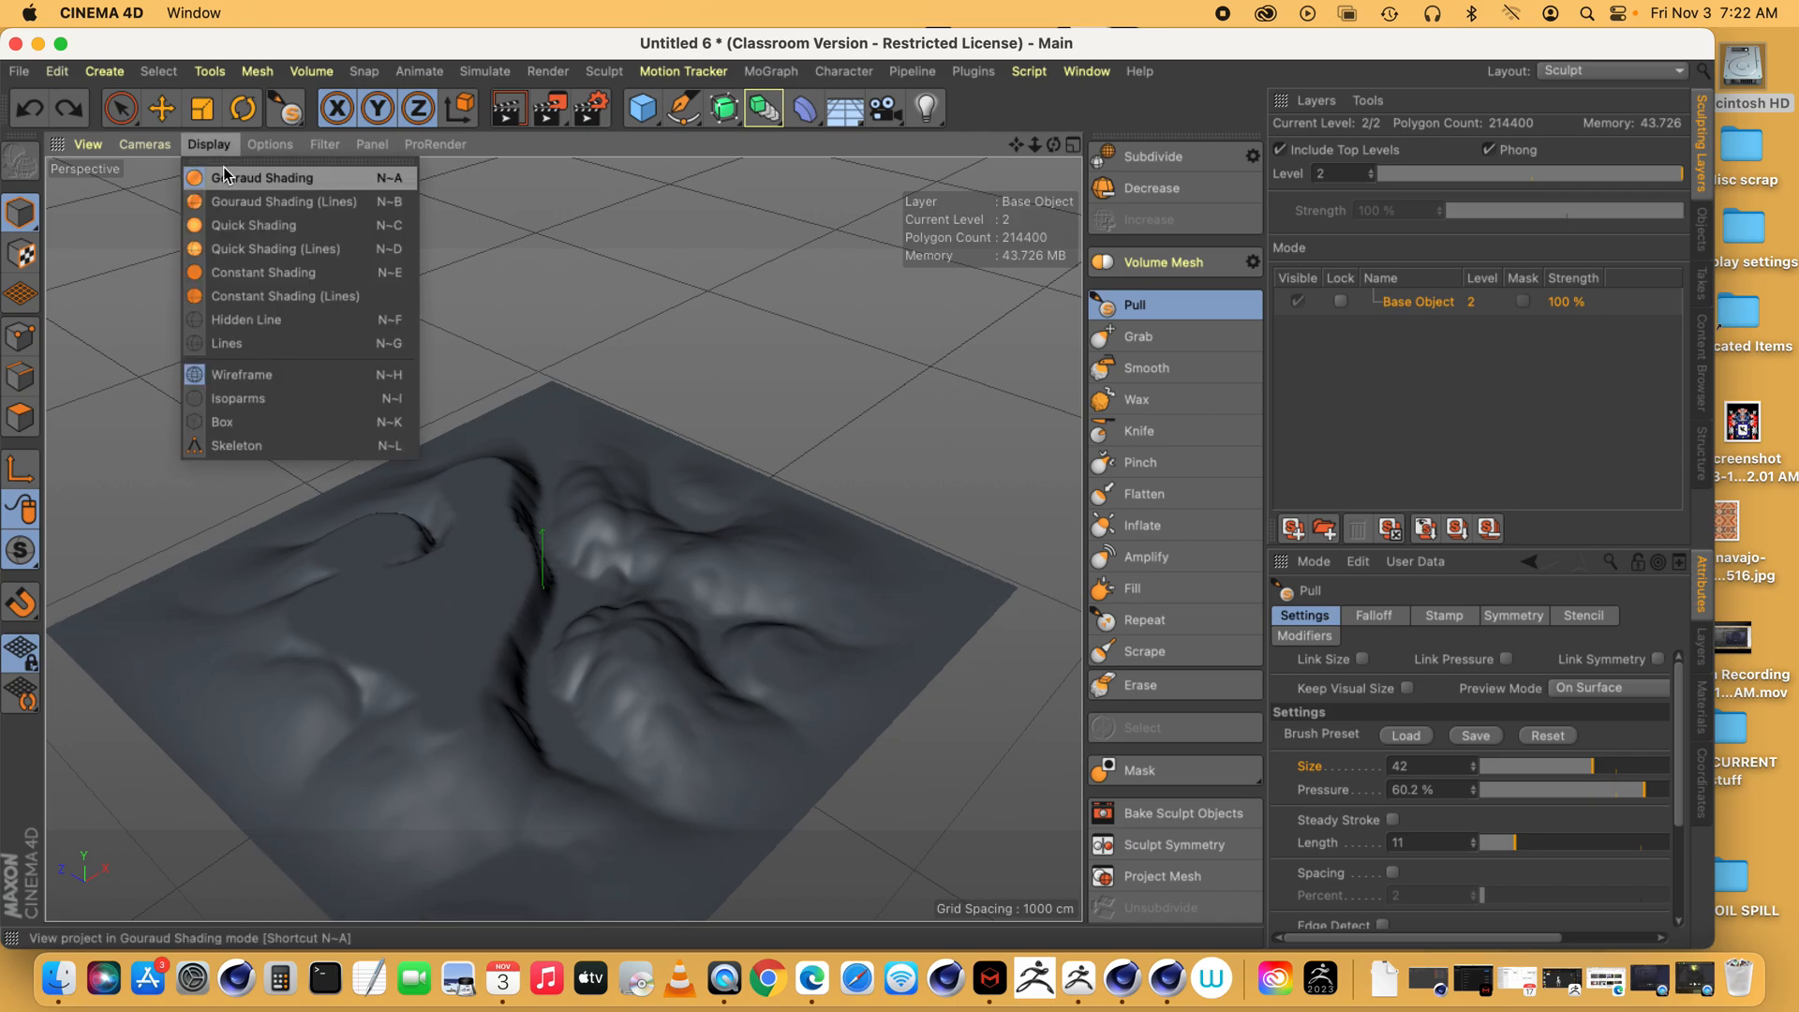
click(226, 194)
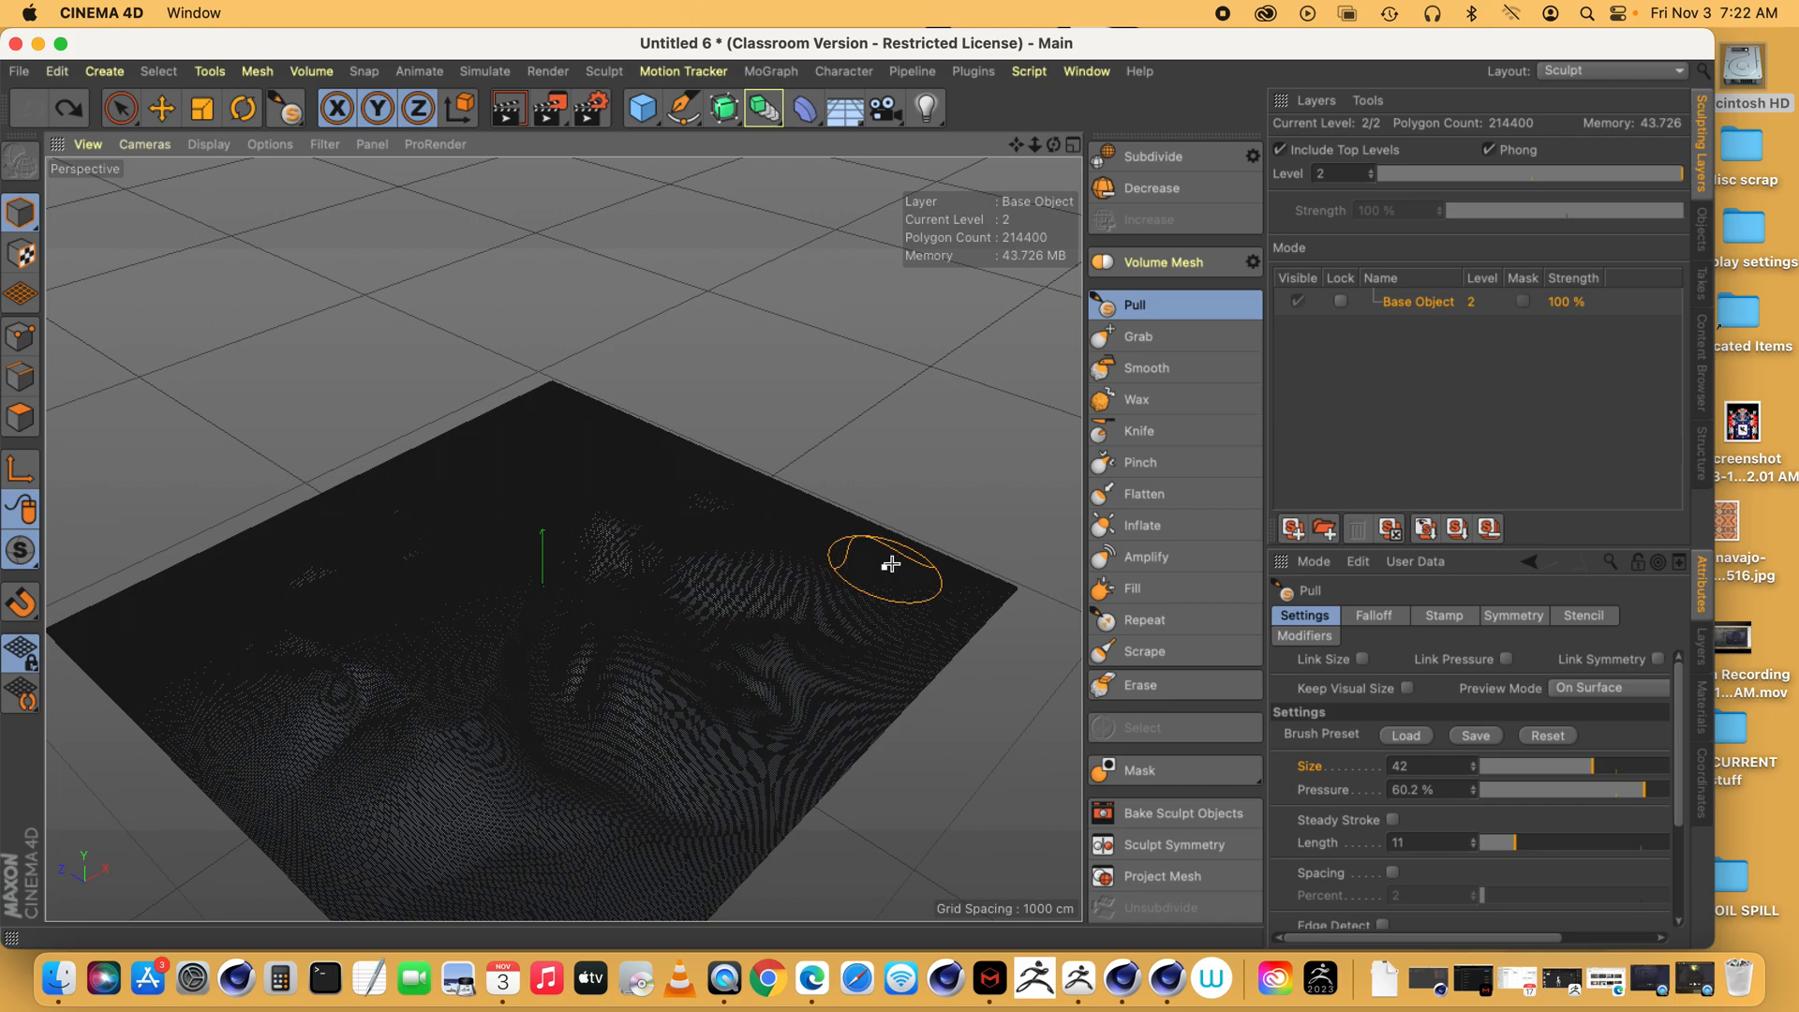
click(1175, 192)
click(1176, 192)
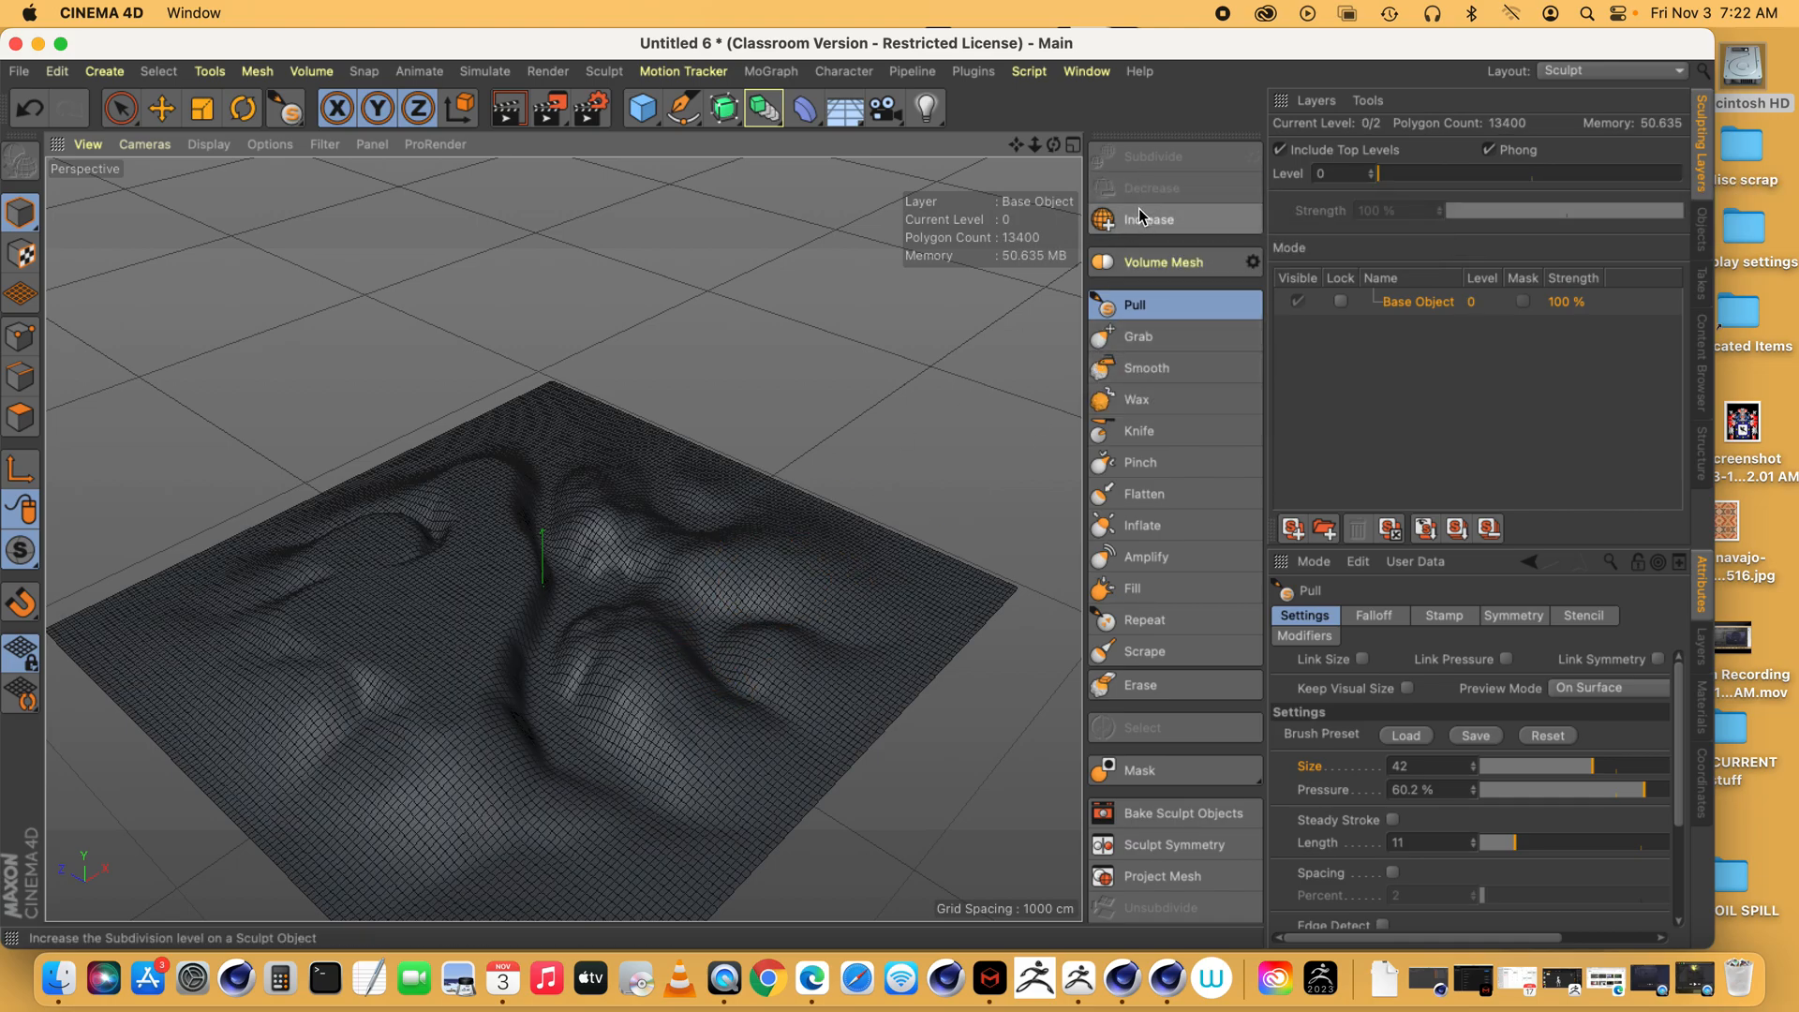
- Inspect the Landscape object and its tags in the Standard layout, and return to the Sculpt layout
click(1579, 80)
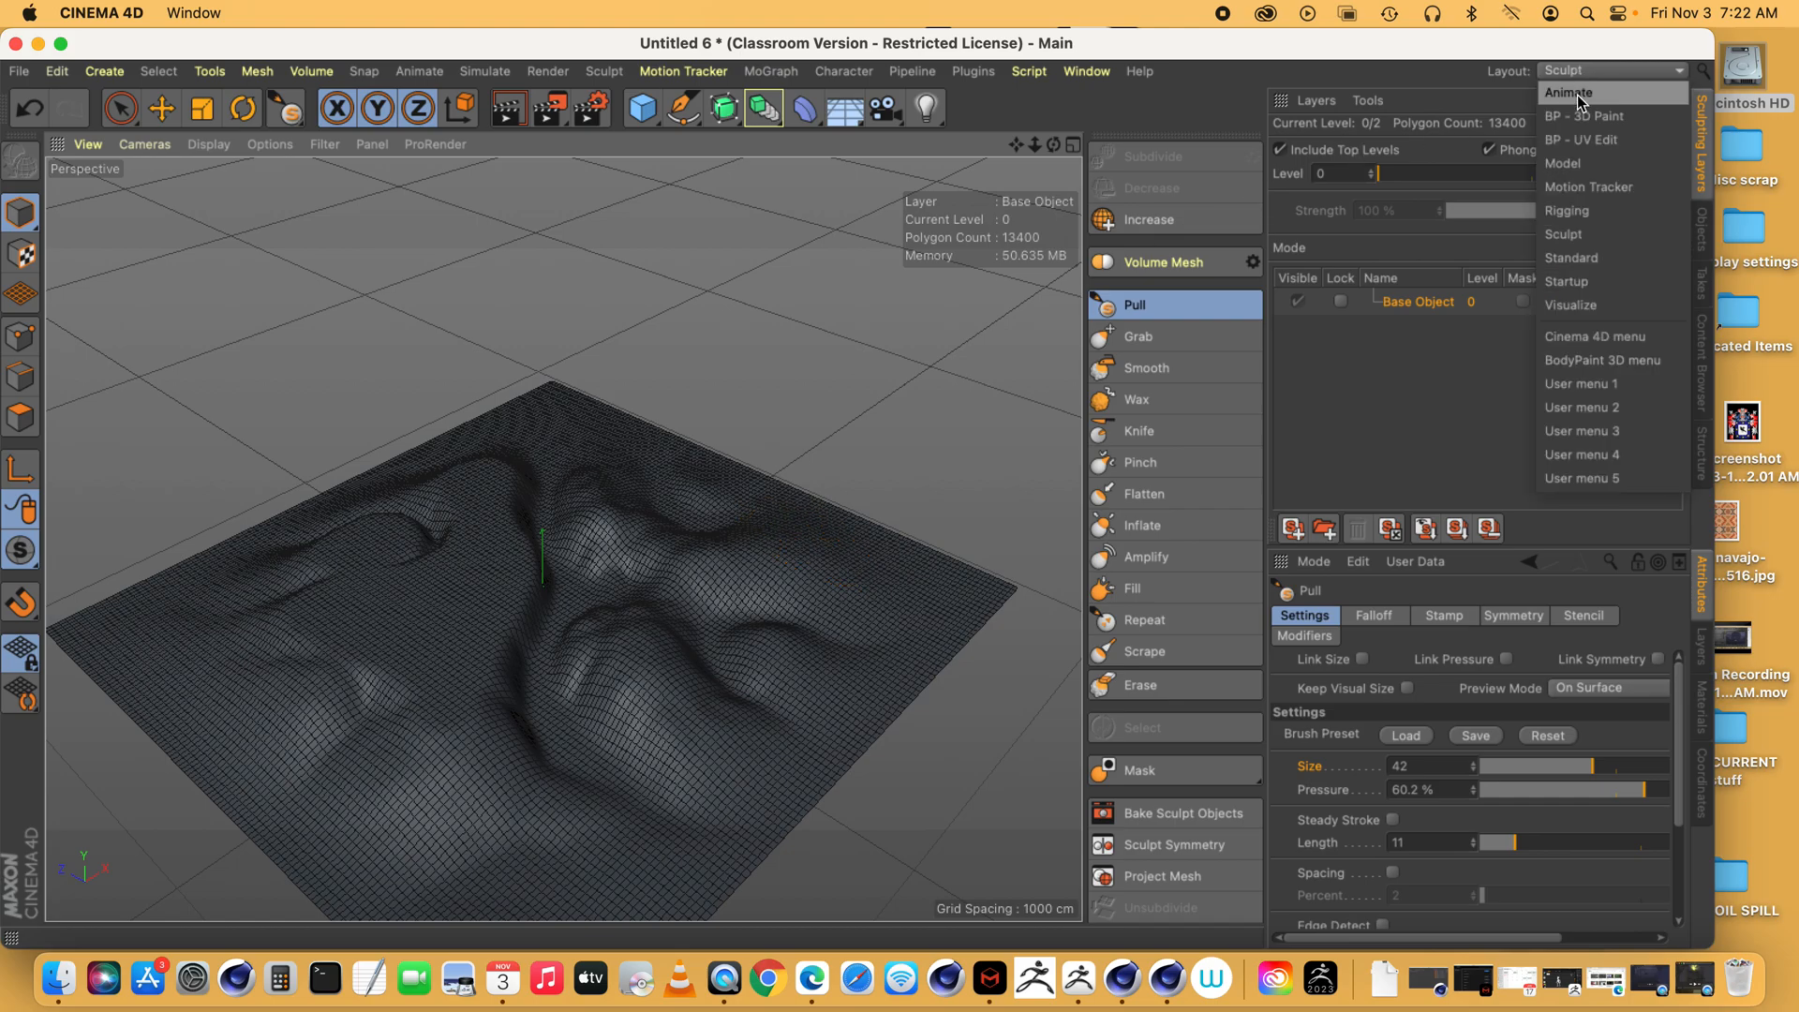
click(1580, 260)
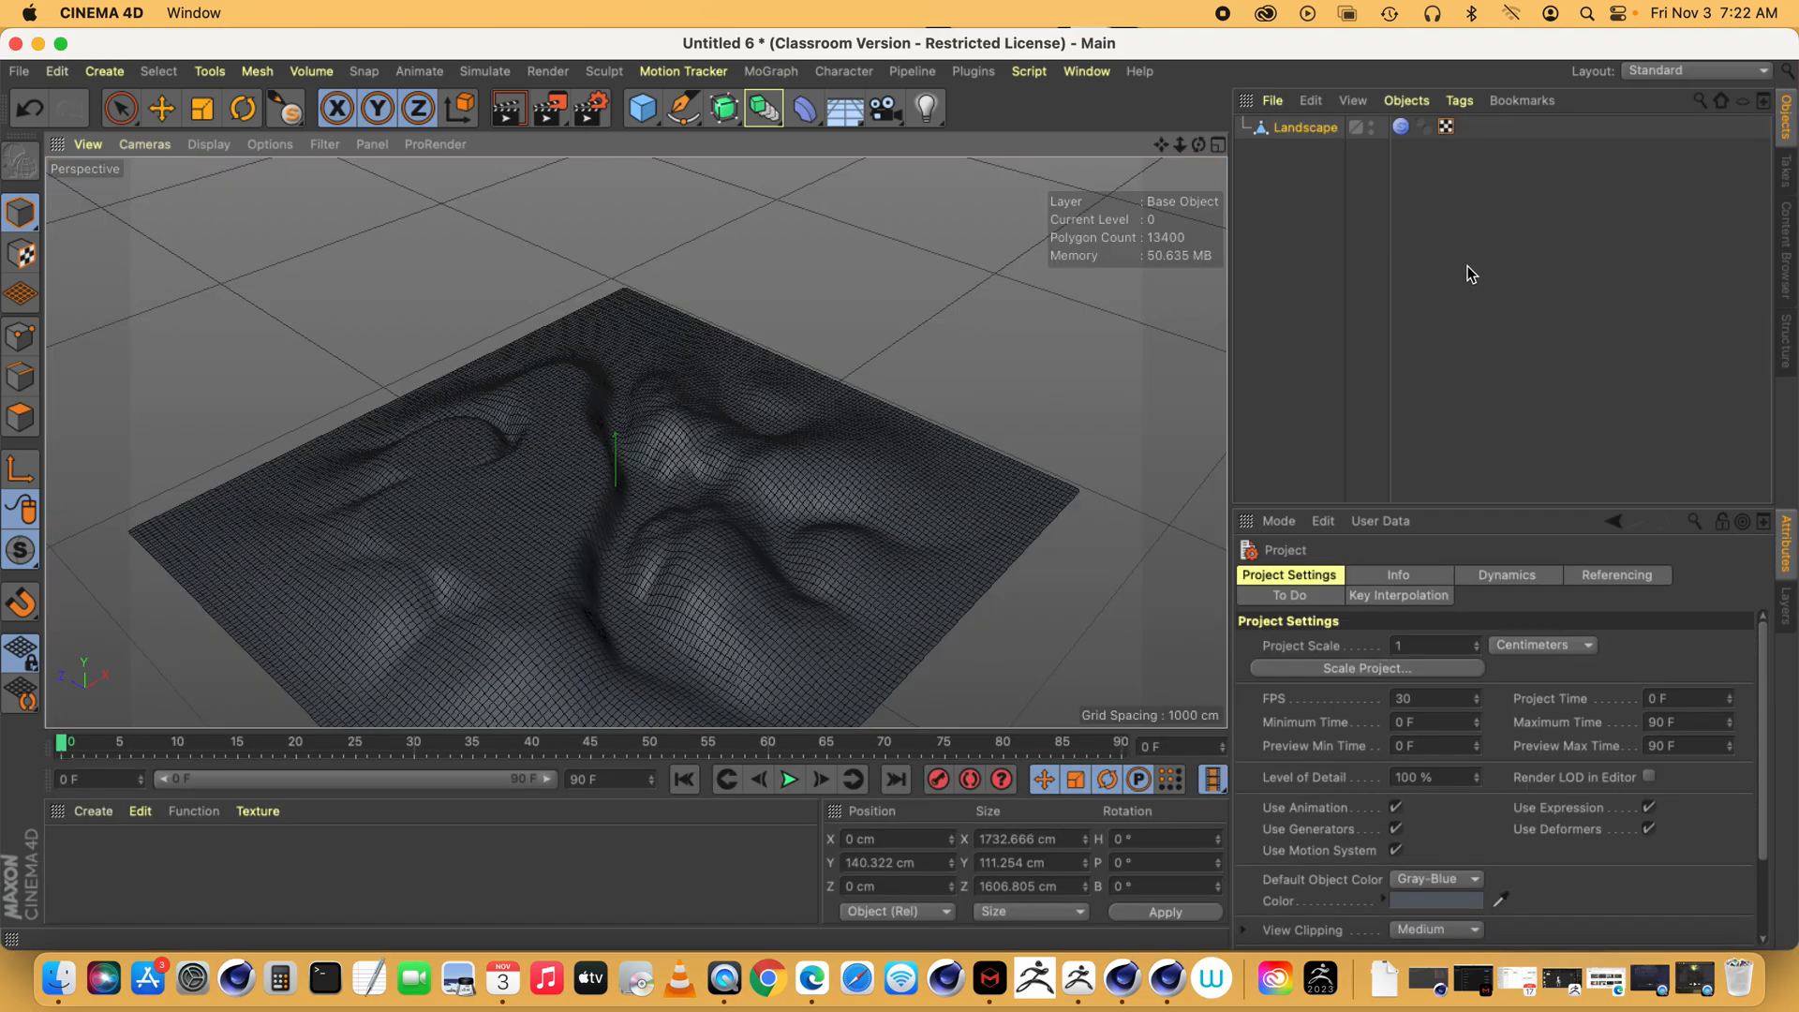
click(1305, 128)
click(1401, 127)
click(1297, 133)
click(1459, 101)
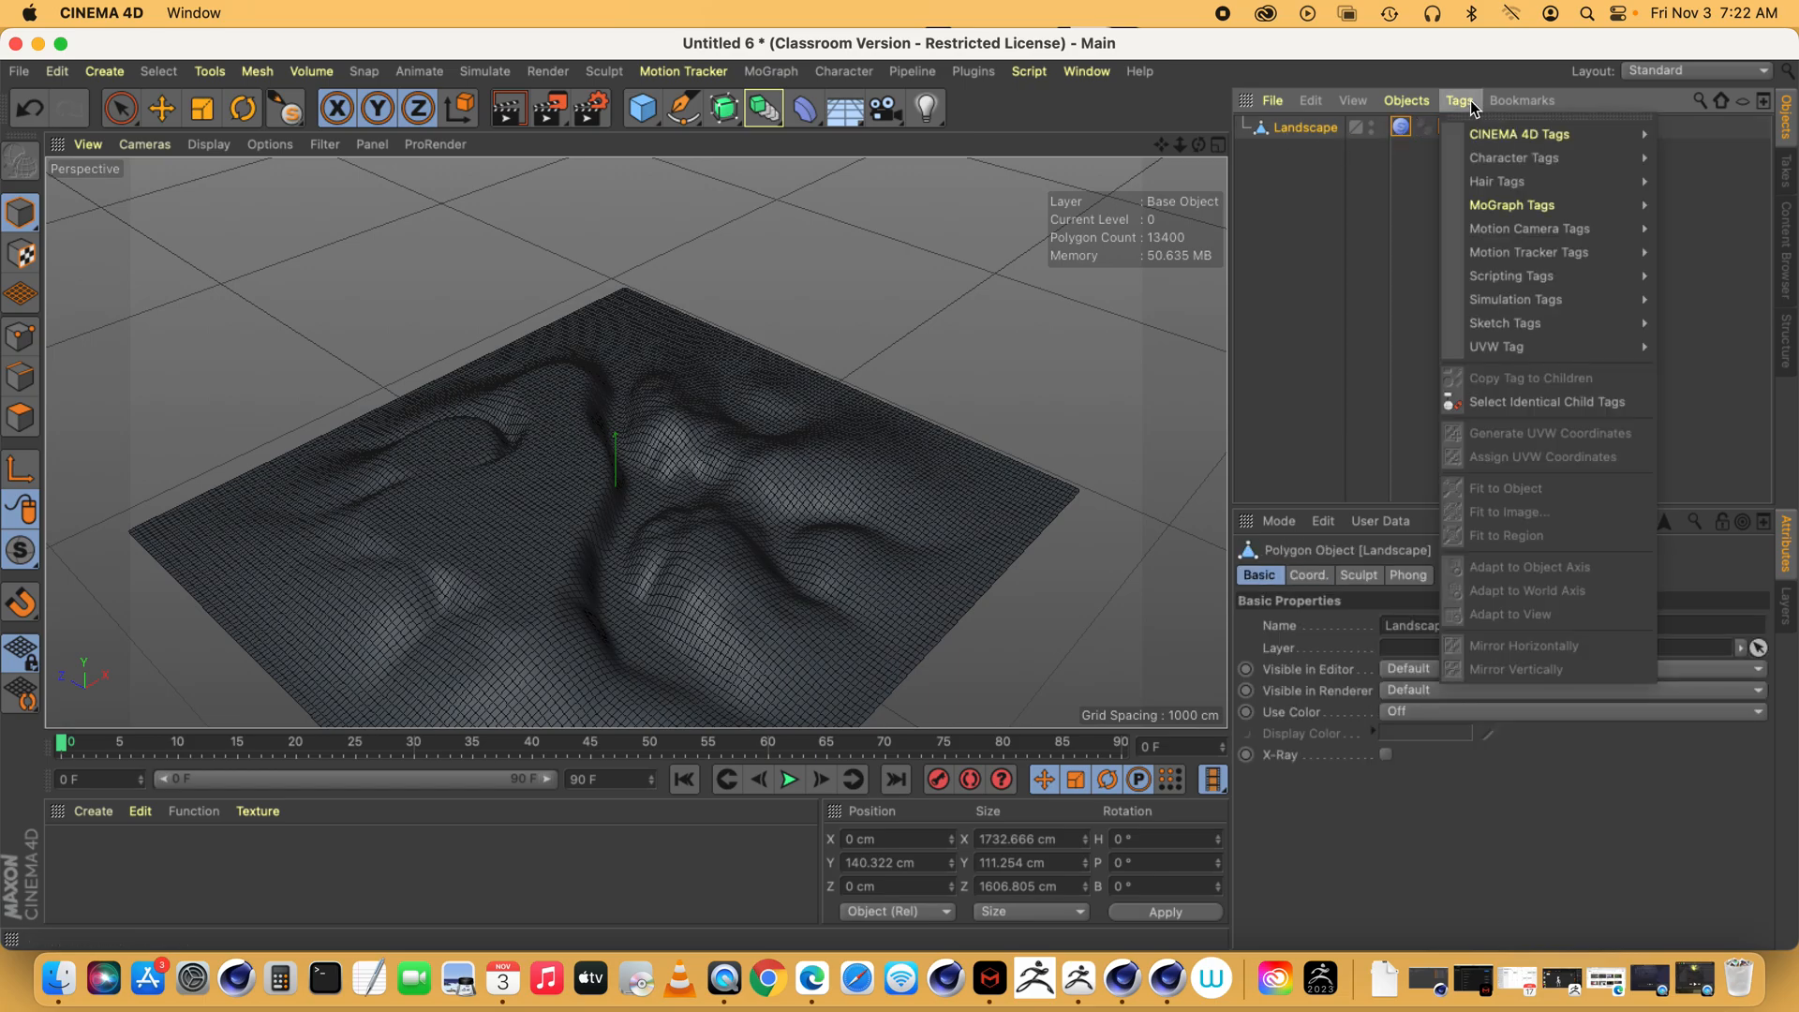
click(1691, 72)
click(1662, 235)
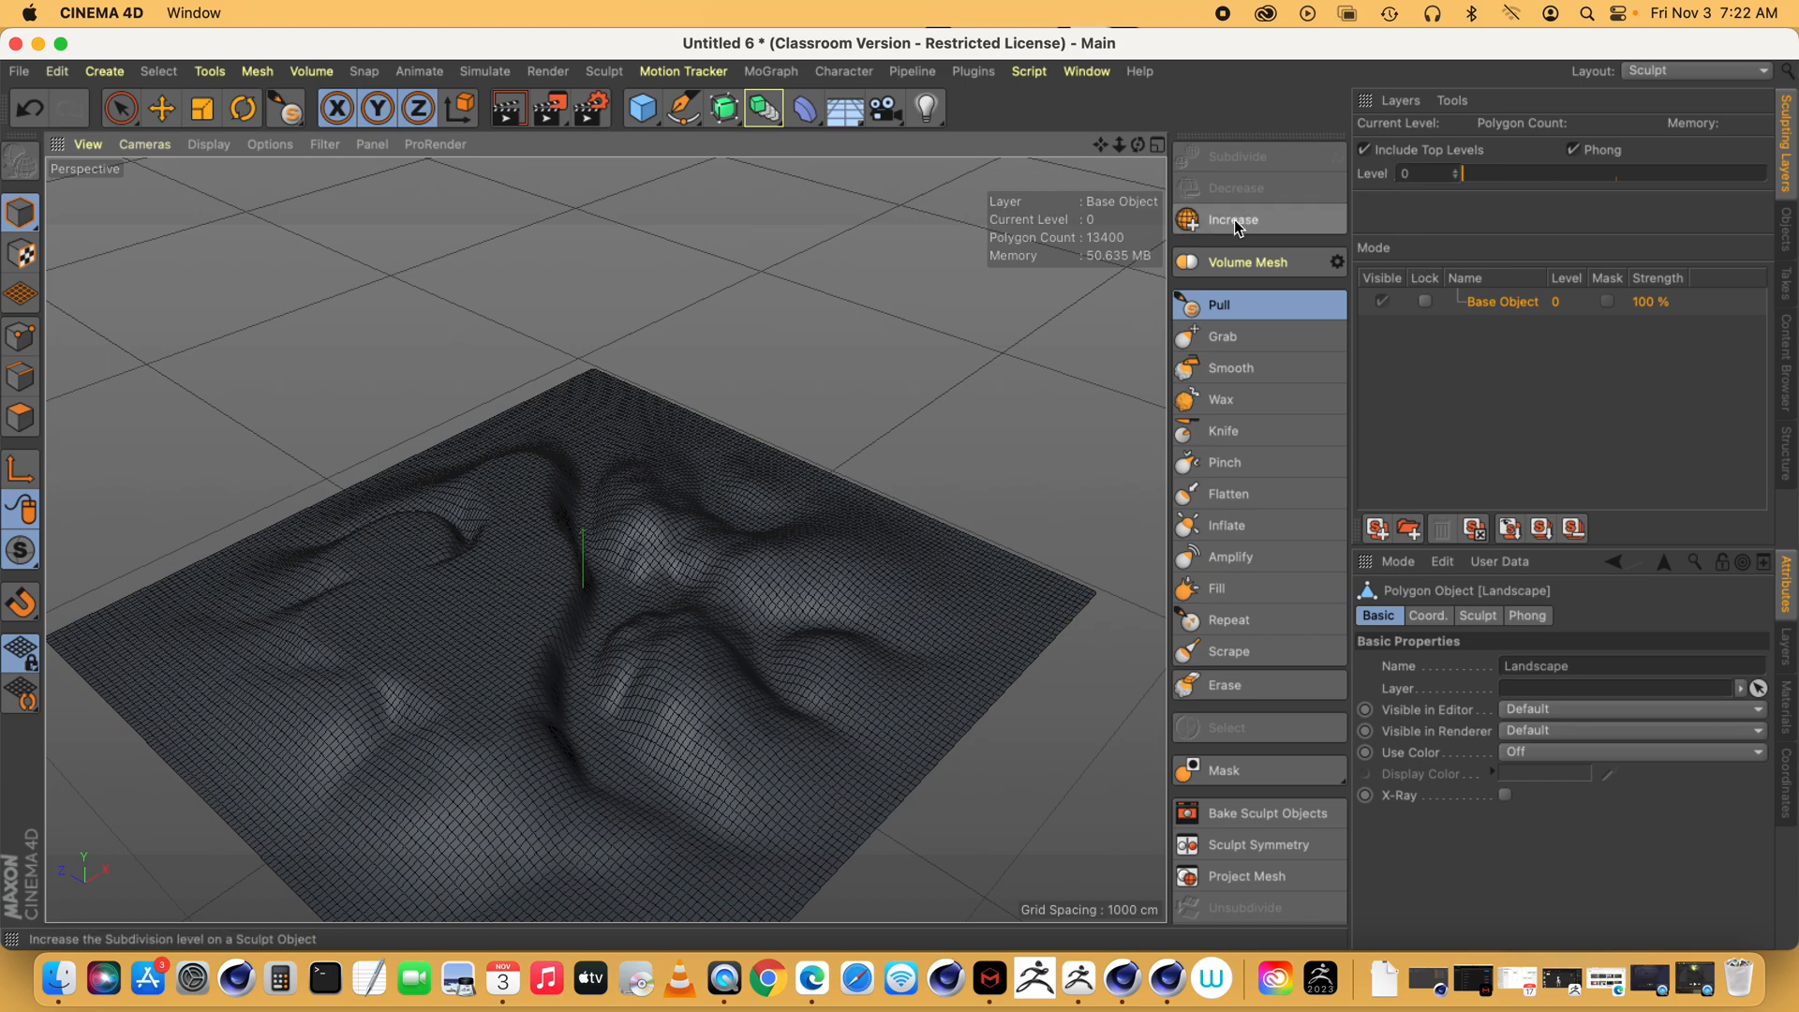
- Step the sculpt subdivision up to level 2 and back down to 0, raising a bump near the terrain's right corner
click(1237, 221)
click(1234, 189)
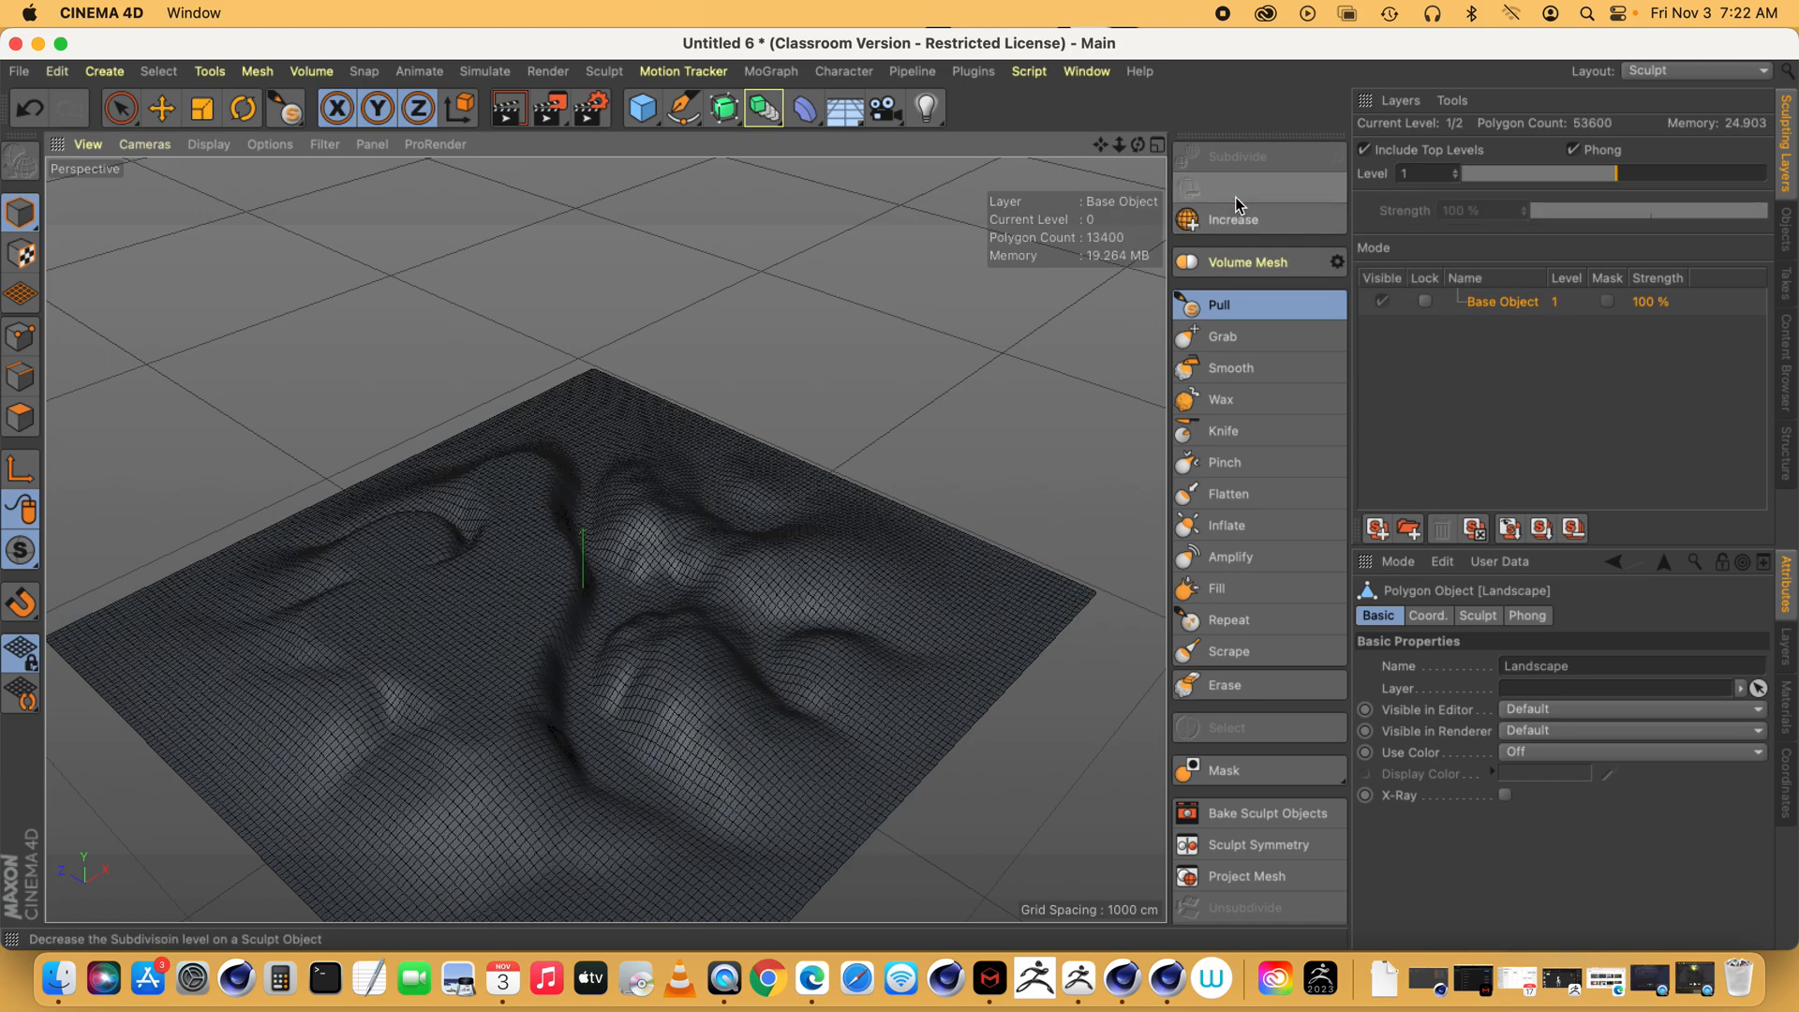
click(1230, 216)
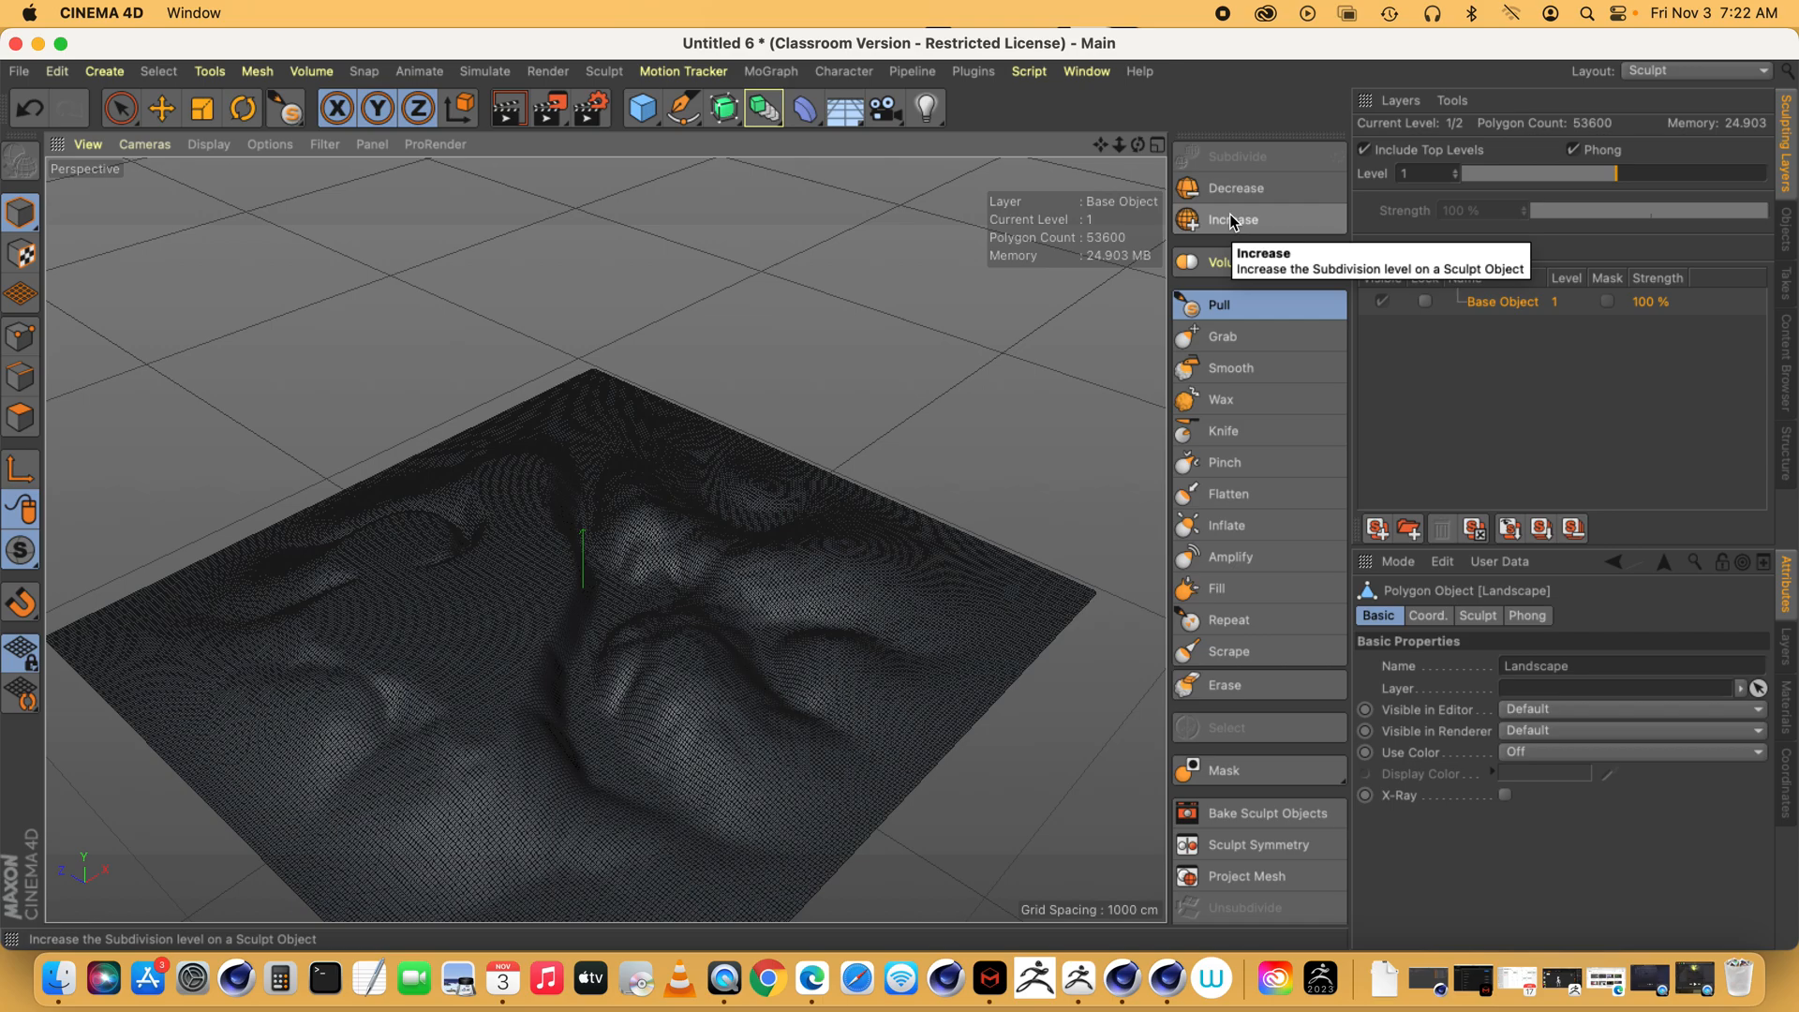
click(1233, 221)
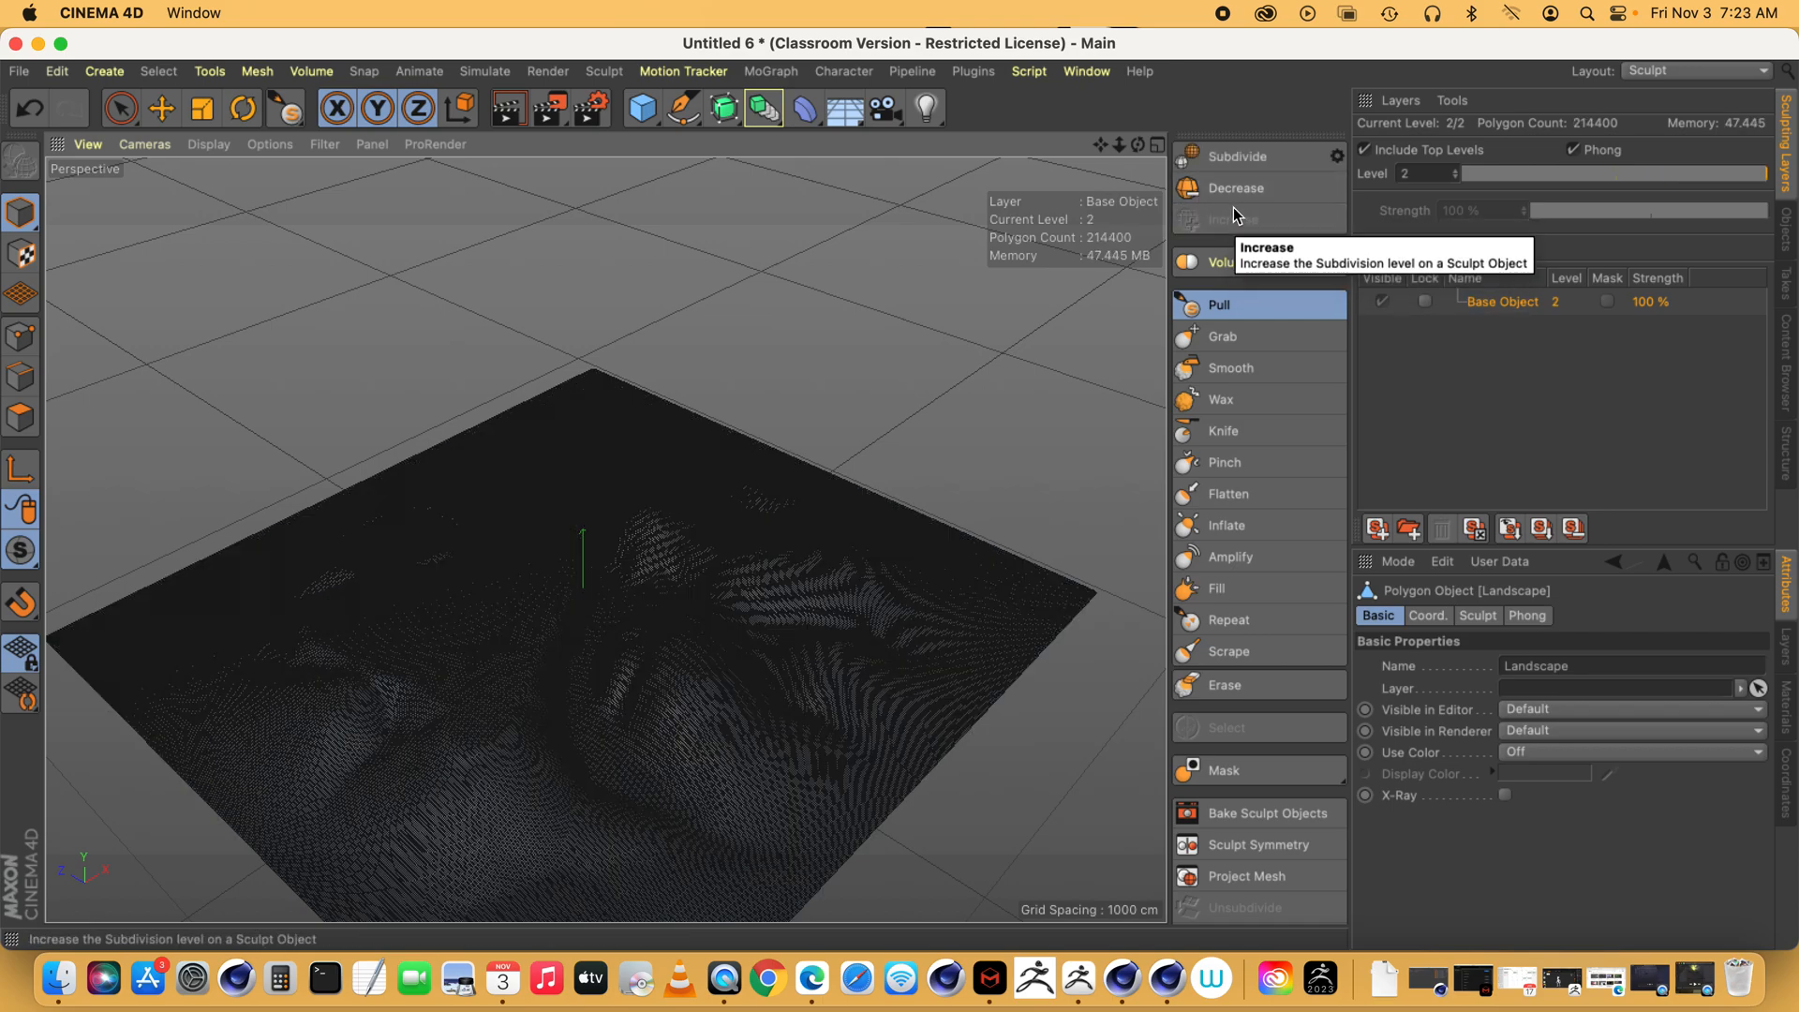
click(1234, 191)
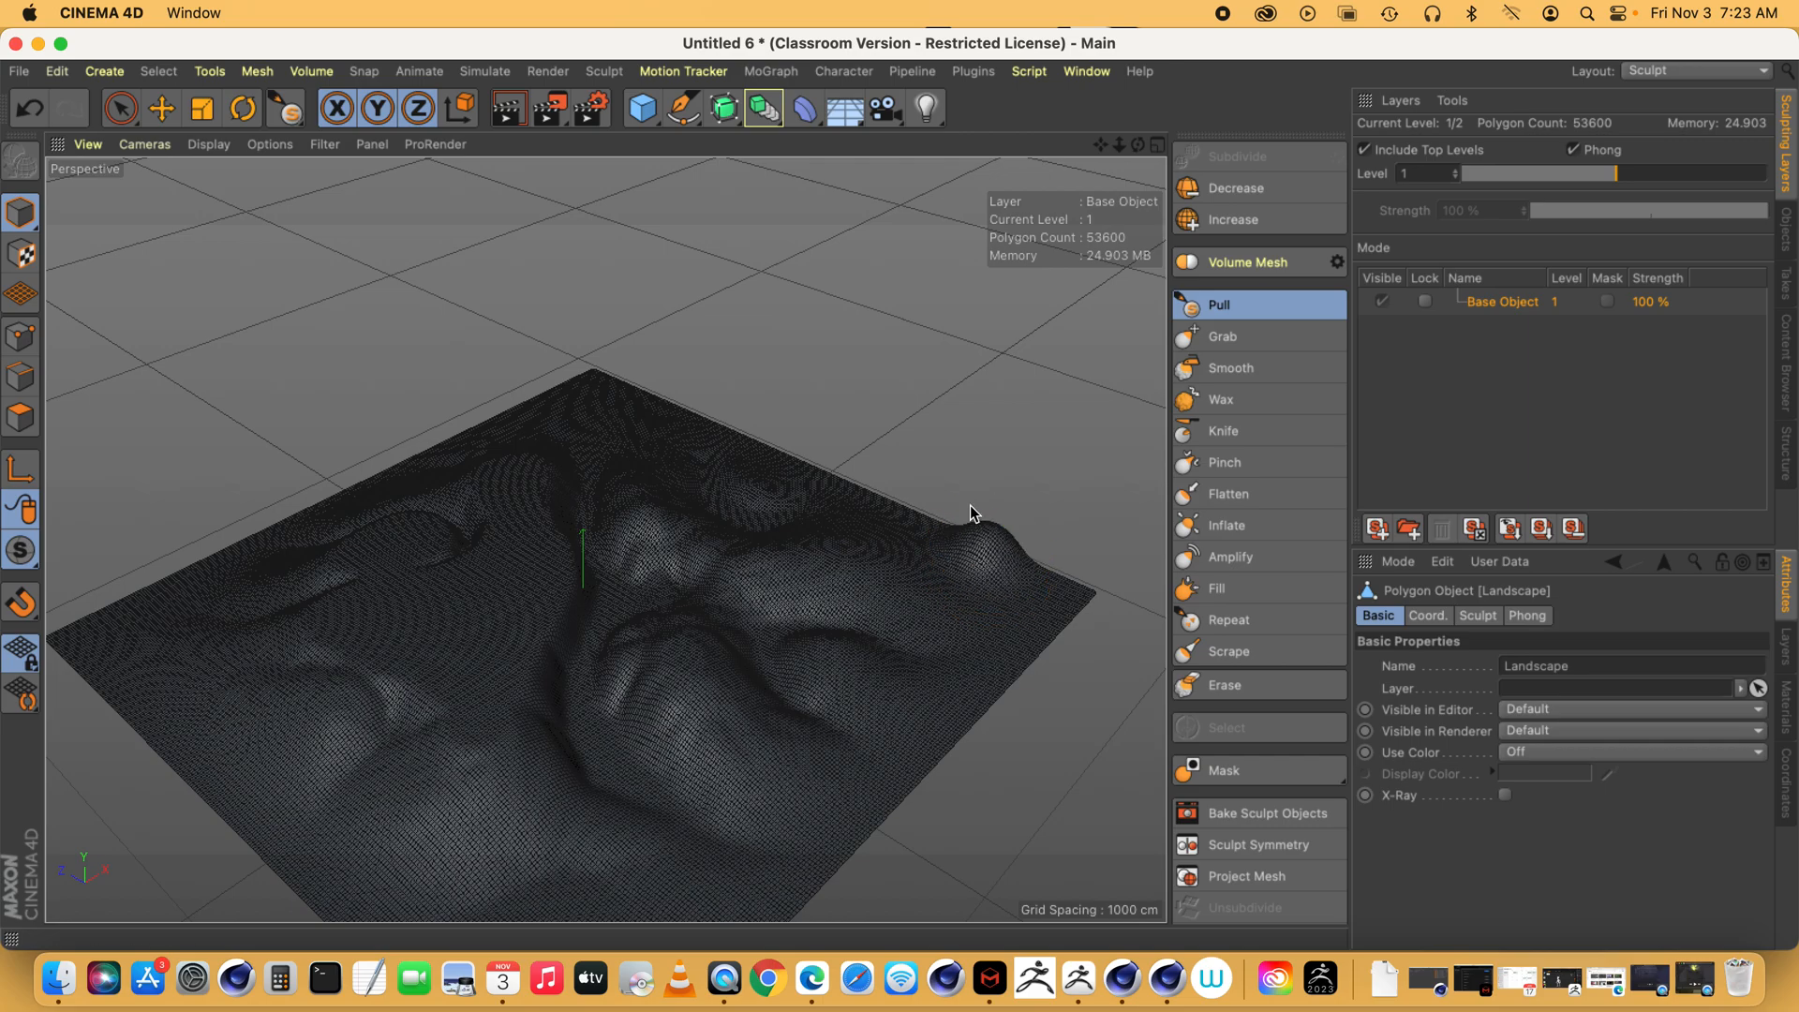
click(1235, 187)
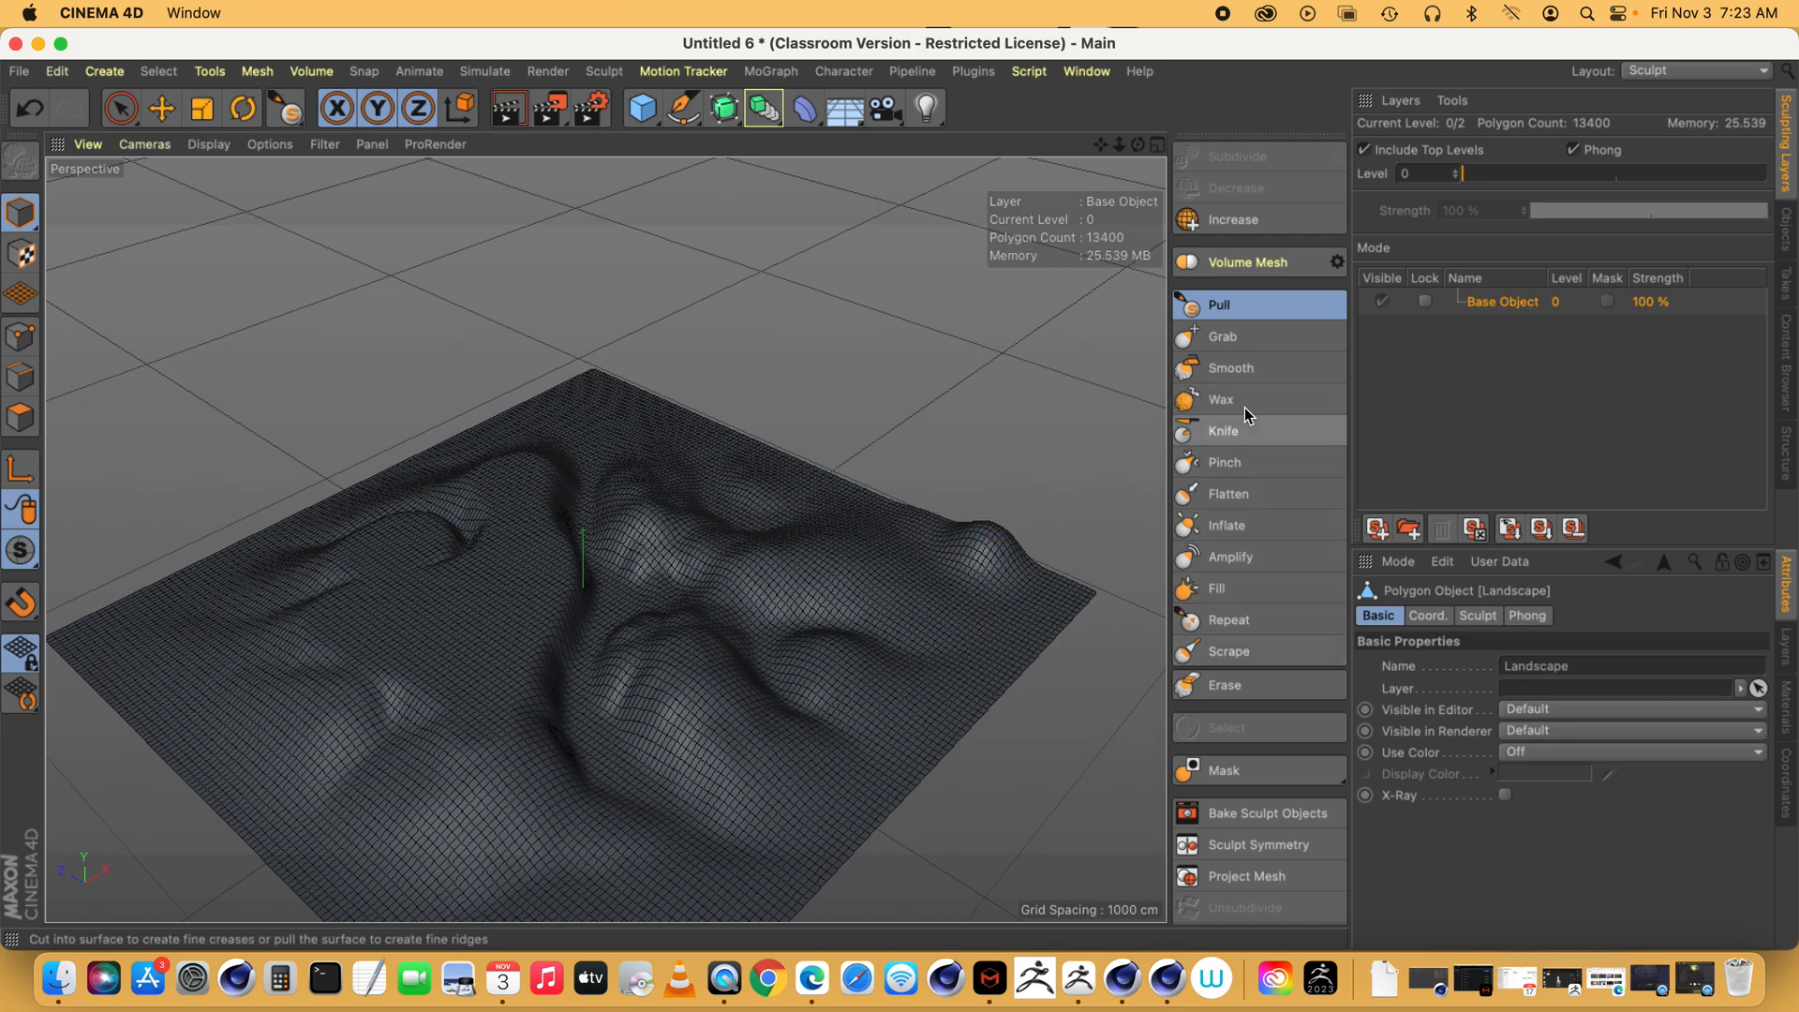
- Raise the terrain's right and rear edges into uneven bumps with the Grab brush, increasing the subdivision to level 1
click(1220, 339)
mouse_move(954, 539)
mouse_down()
mouse_move(947, 478)
mouse_move(883, 441)
mouse_move(802, 470)
mouse_move(808, 440)
mouse_move(731, 392)
mouse_move(683, 414)
mouse_move(680, 390)
mouse_move(578, 356)
mouse_move(477, 430)
mouse_move(466, 406)
mouse_up()
click(1246, 219)
drag(403, 464, 404, 432)
drag(352, 489, 333, 450)
drag(295, 521, 267, 488)
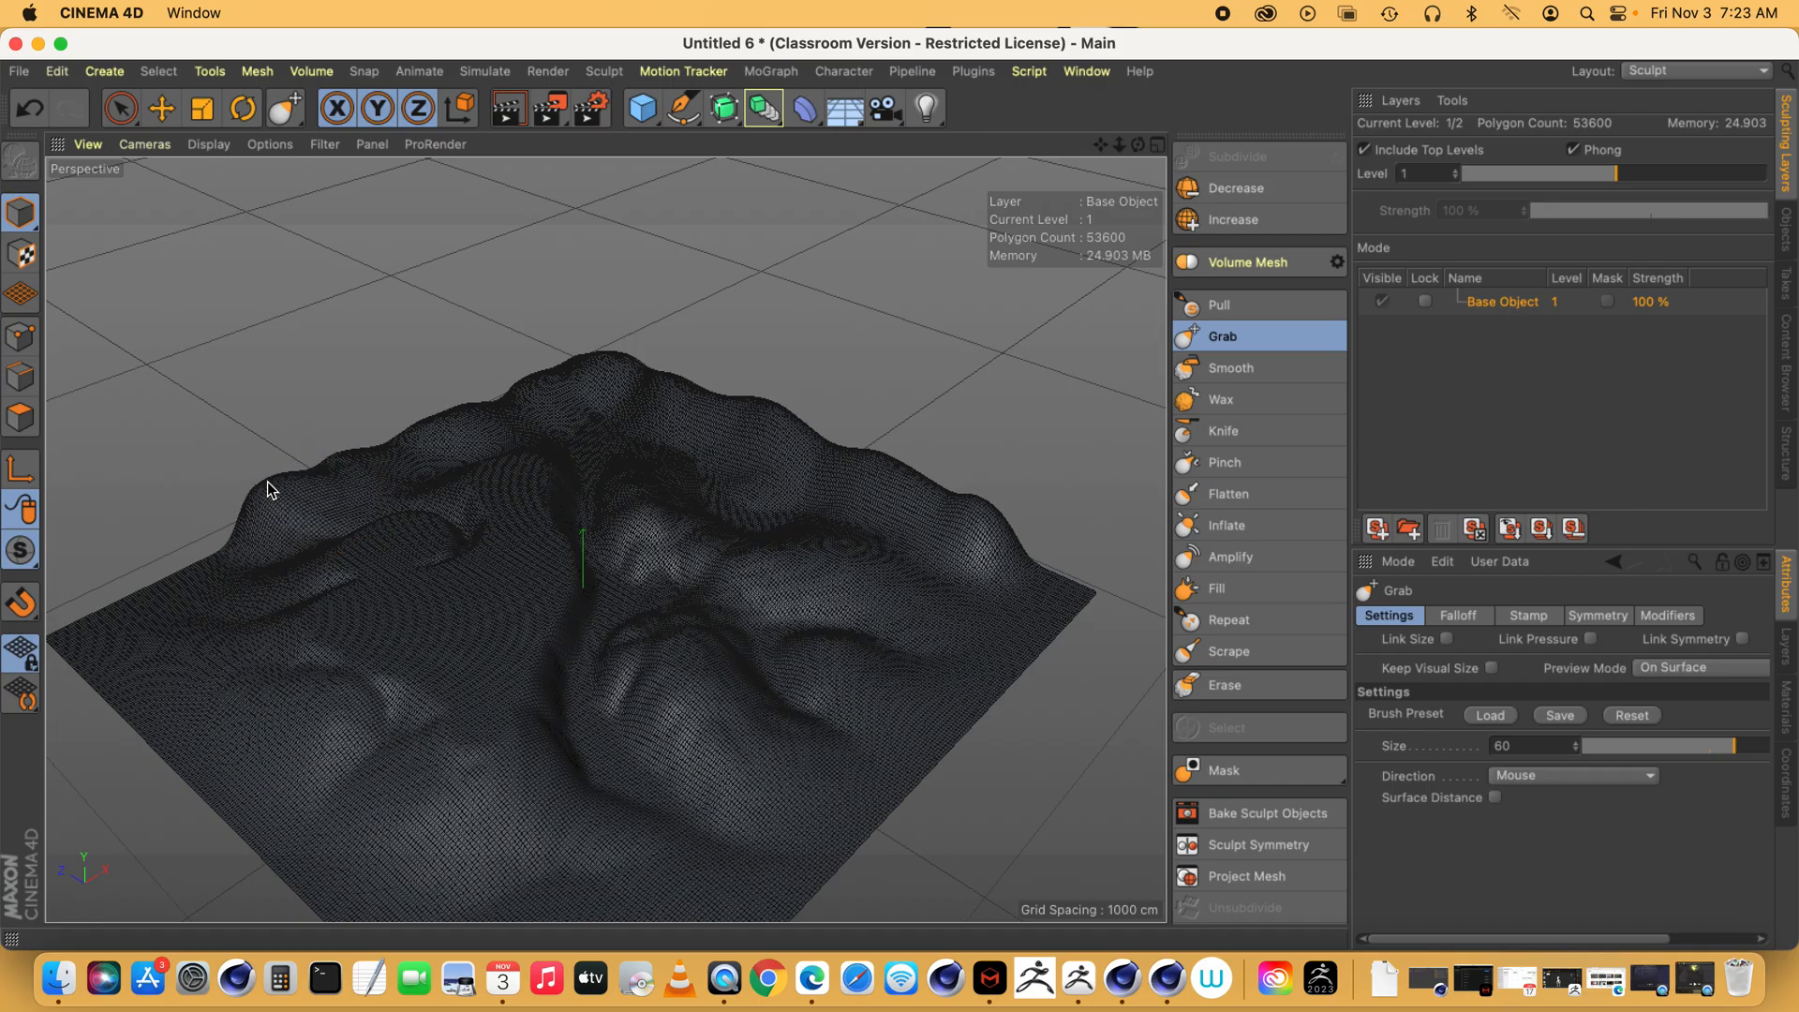
- Raise the rear left corner and the flat left edge of the terrain into bumps with the Grab brush
drag(1100, 146, 1171, 67)
drag(1147, 146, 475, 227)
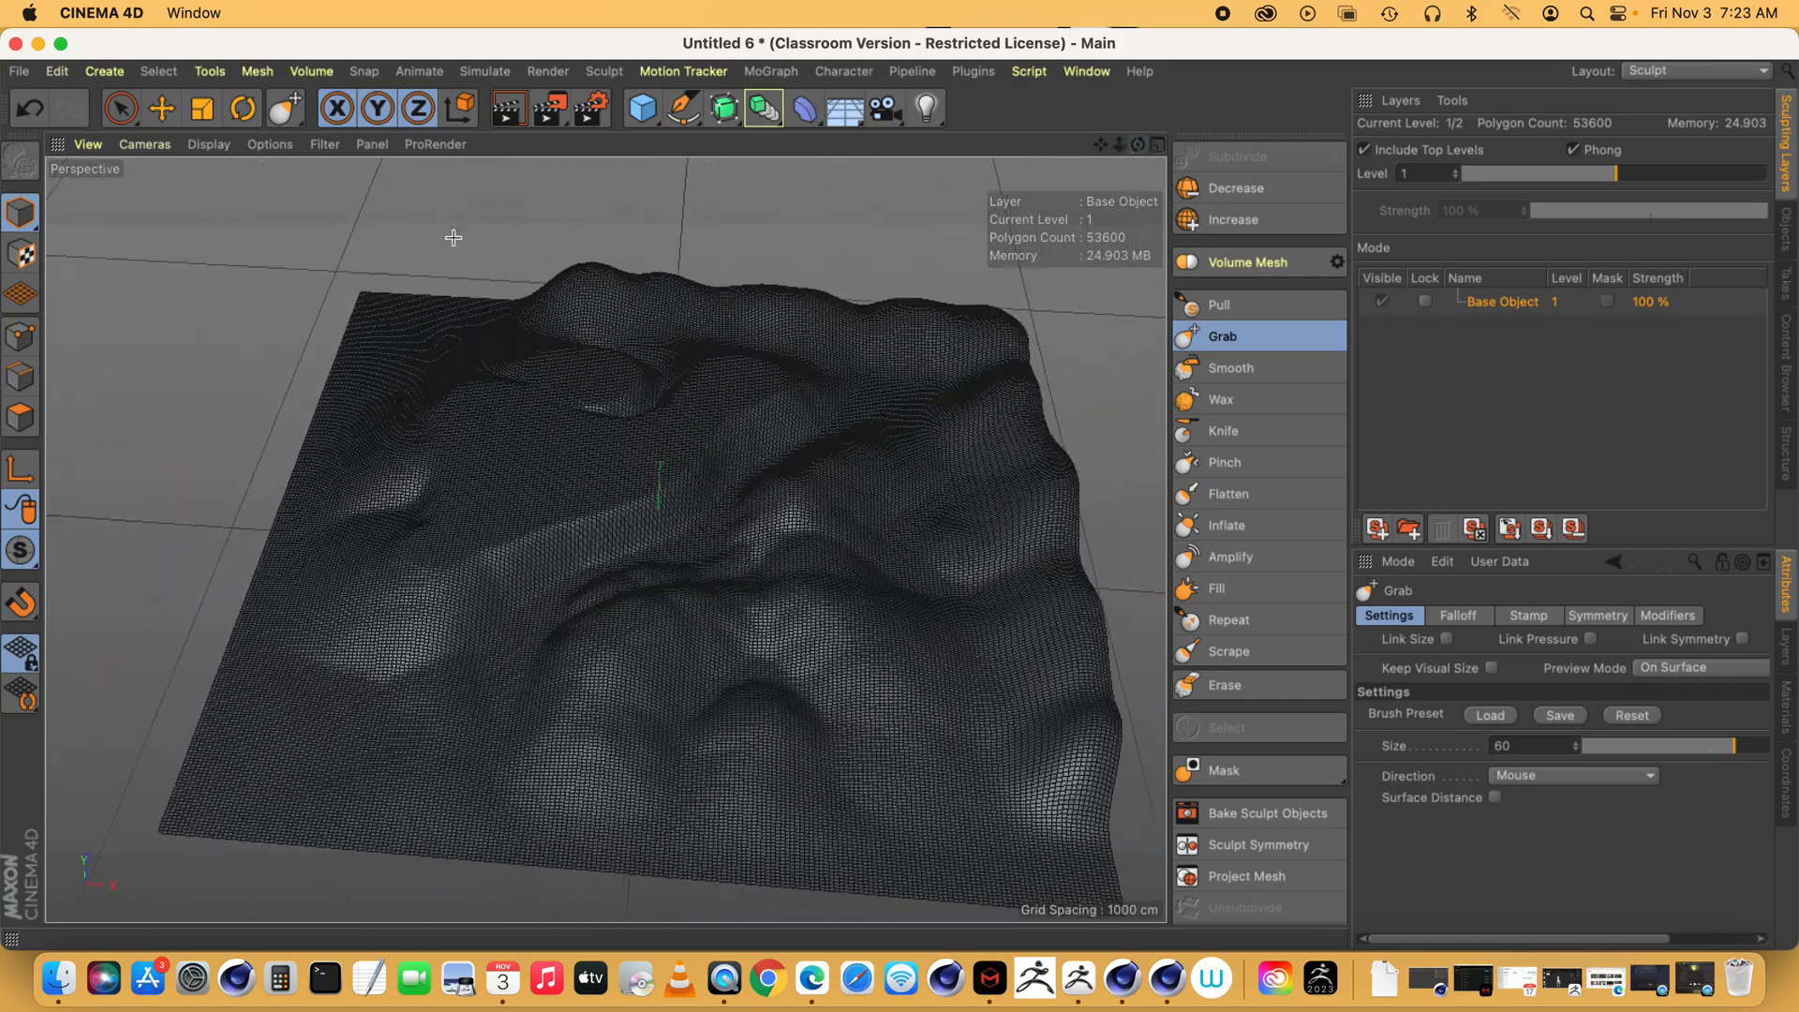
mouse_move(494, 311)
mouse_down()
mouse_move(499, 279)
mouse_move(355, 297)
mouse_up()
drag(1128, 142, 606, 541)
drag(1138, 144, 1114, 146)
mouse_move(875, 305)
mouse_down()
mouse_move(883, 260)
mouse_move(795, 283)
mouse_move(787, 263)
mouse_move(702, 281)
mouse_move(705, 260)
mouse_up()
mouse_move(547, 293)
mouse_down()
mouse_move(522, 261)
mouse_move(485, 262)
mouse_up()
- Raise the remaining flat front edge of the terrain into uneven bumps with the Grab brush
drag(1135, 148, 1122, 150)
drag(725, 305, 727, 260)
drag(652, 313, 642, 273)
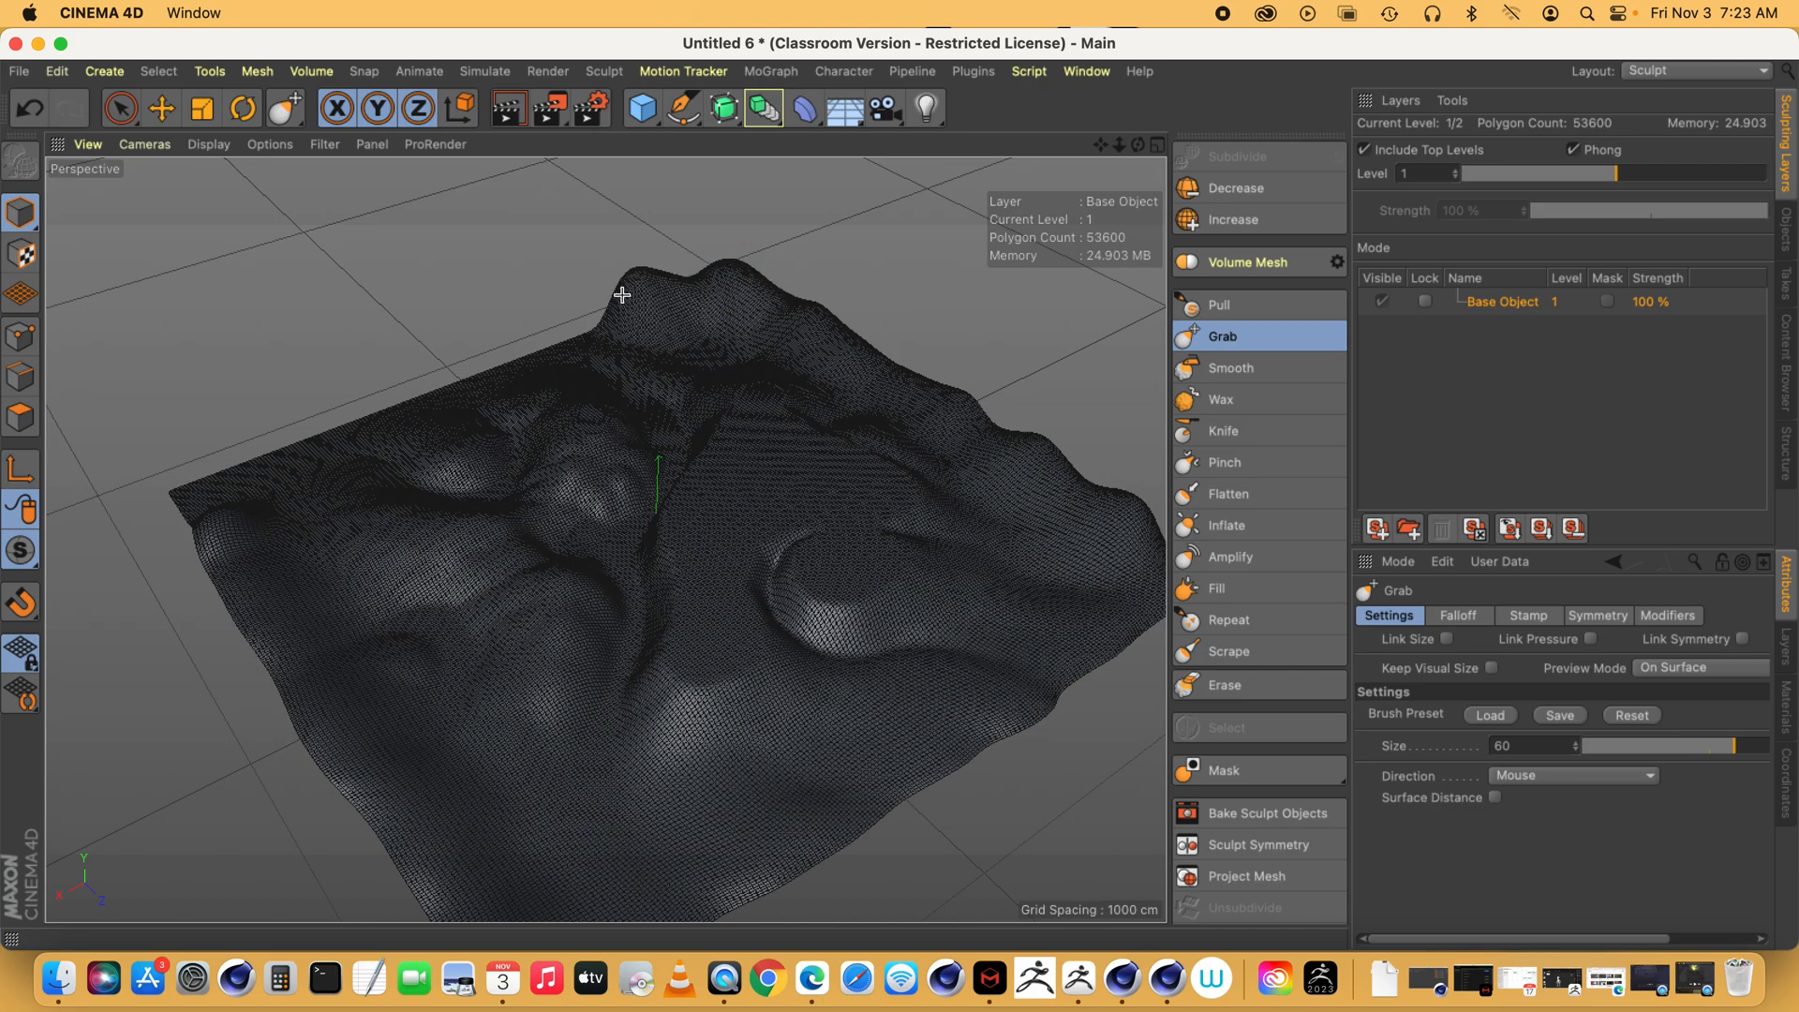
drag(590, 329, 586, 291)
drag(1141, 147, 1122, 151)
mouse_move(690, 333)
mouse_down()
mouse_move(687, 295)
mouse_move(481, 290)
mouse_move(314, 316)
mouse_move(356, 312)
mouse_up()
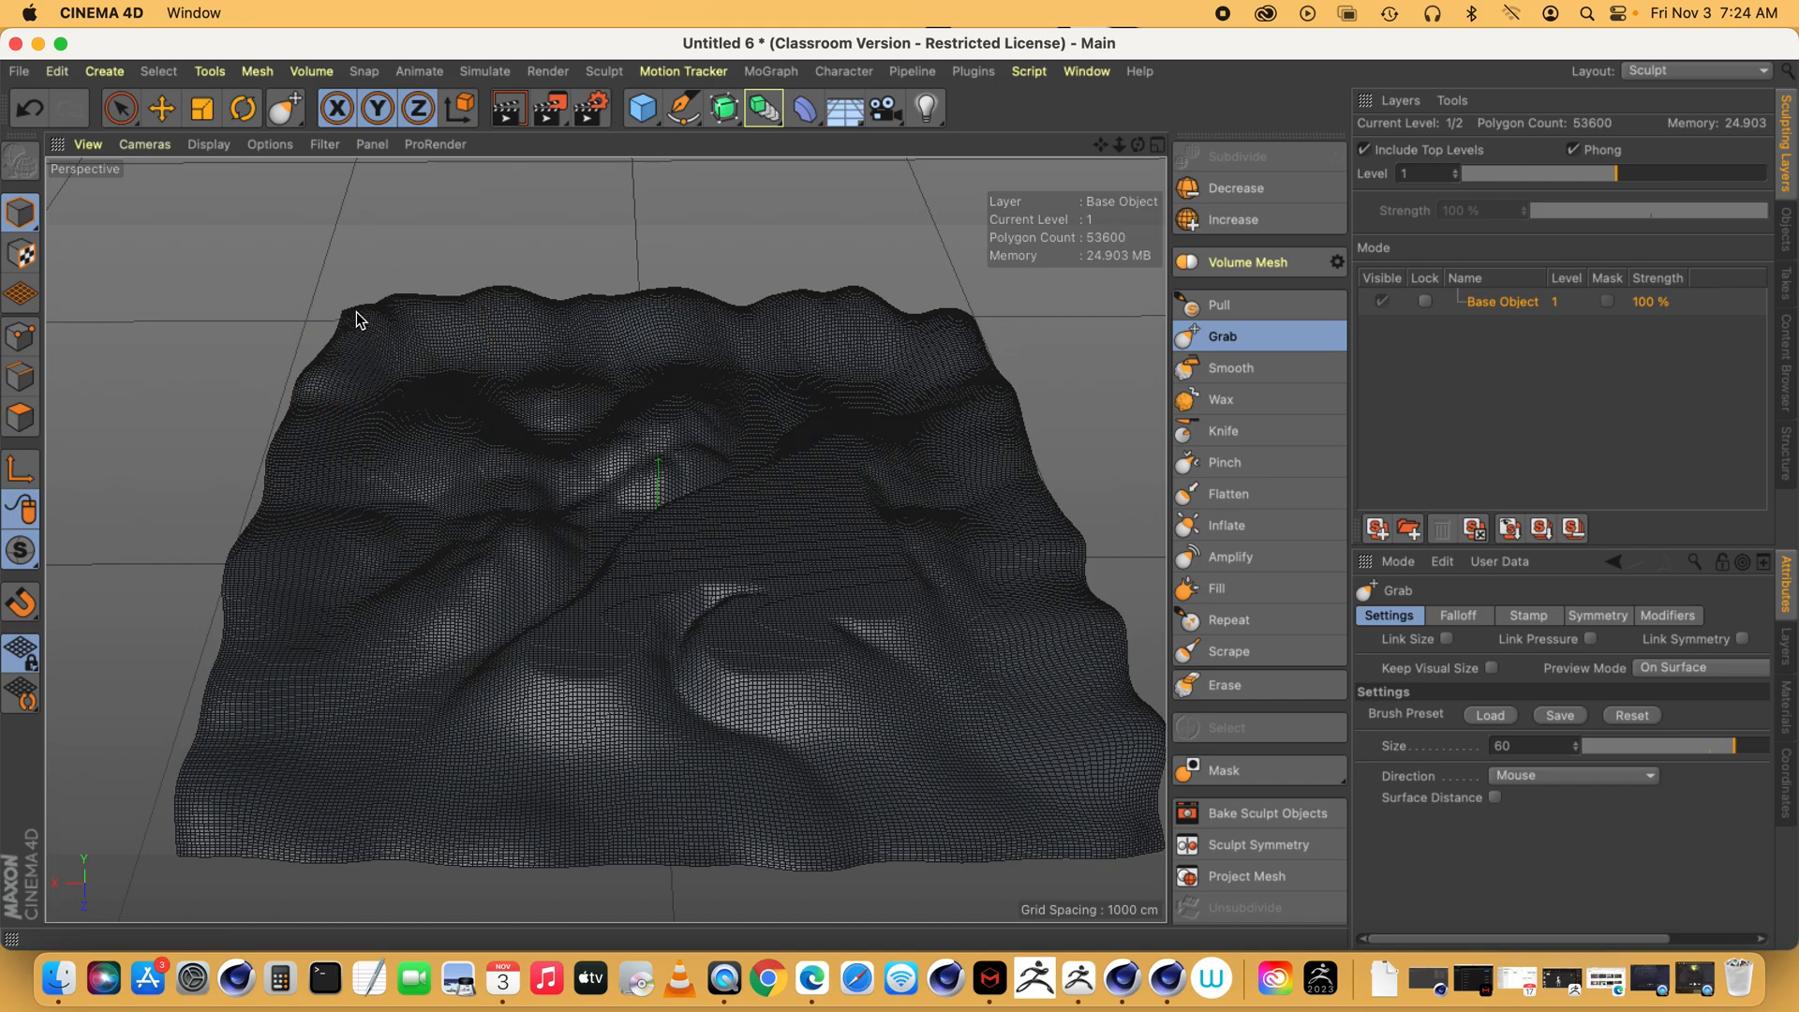
- Pull the terrain's side and rear rims higher in a second pass with the Grab brush
drag(1138, 144, 886, 150)
mouse_move(868, 337)
mouse_down()
mouse_move(869, 303)
mouse_move(960, 315)
mouse_up()
mouse_move(824, 339)
mouse_down()
mouse_move(809, 317)
mouse_move(667, 277)
mouse_up()
mouse_move(534, 309)
mouse_down()
mouse_move(548, 289)
mouse_move(461, 283)
mouse_up()
mouse_move(1135, 150)
mouse_down()
mouse_move(1135, 127)
mouse_move(1136, 150)
mouse_up()
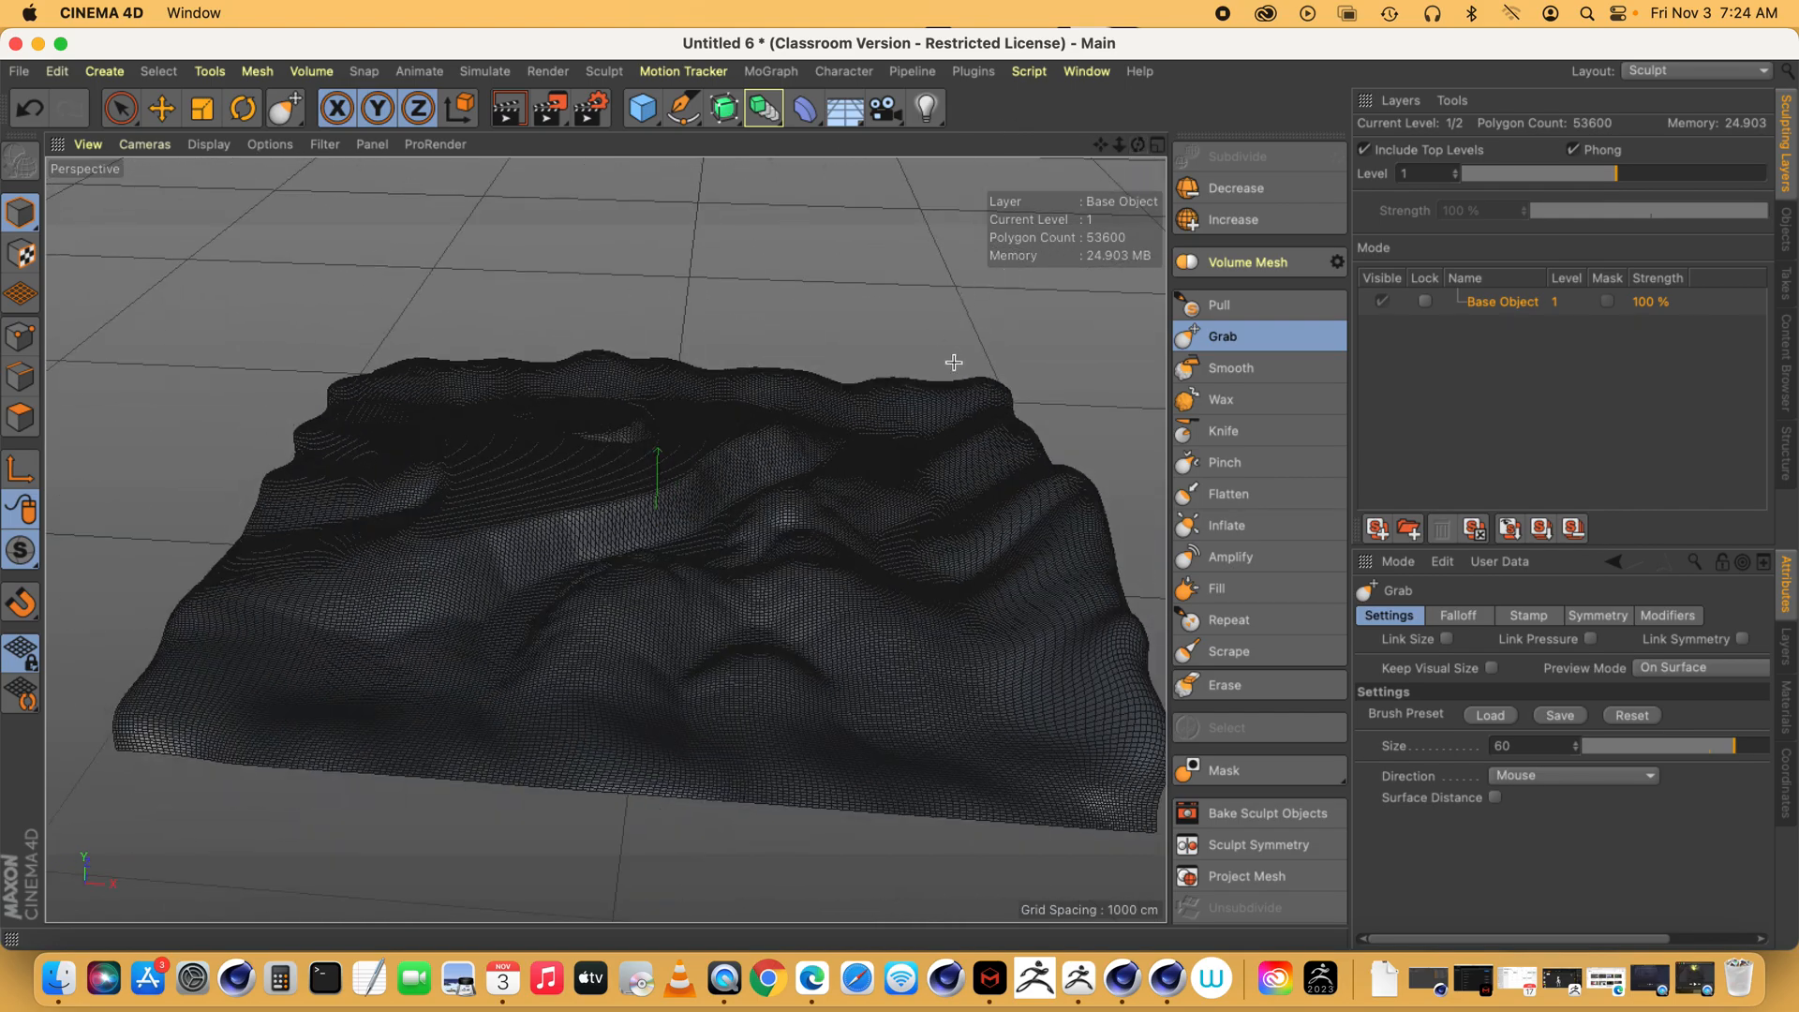
mouse_move(856, 385)
mouse_down()
mouse_move(853, 367)
mouse_move(723, 347)
mouse_move(413, 339)
mouse_move(379, 369)
mouse_move(374, 350)
mouse_up()
- Pull up more of the terrain's rim and build a taller peak at its front left corner with the Grab brush
drag(1123, 152, 1059, 172)
mouse_move(836, 322)
mouse_down()
mouse_move(752, 289)
mouse_move(689, 304)
mouse_move(684, 287)
mouse_move(445, 280)
mouse_move(337, 323)
mouse_up()
drag(1137, 143, 706, 283)
mouse_move(645, 377)
mouse_down()
mouse_move(628, 346)
mouse_move(745, 298)
mouse_up()
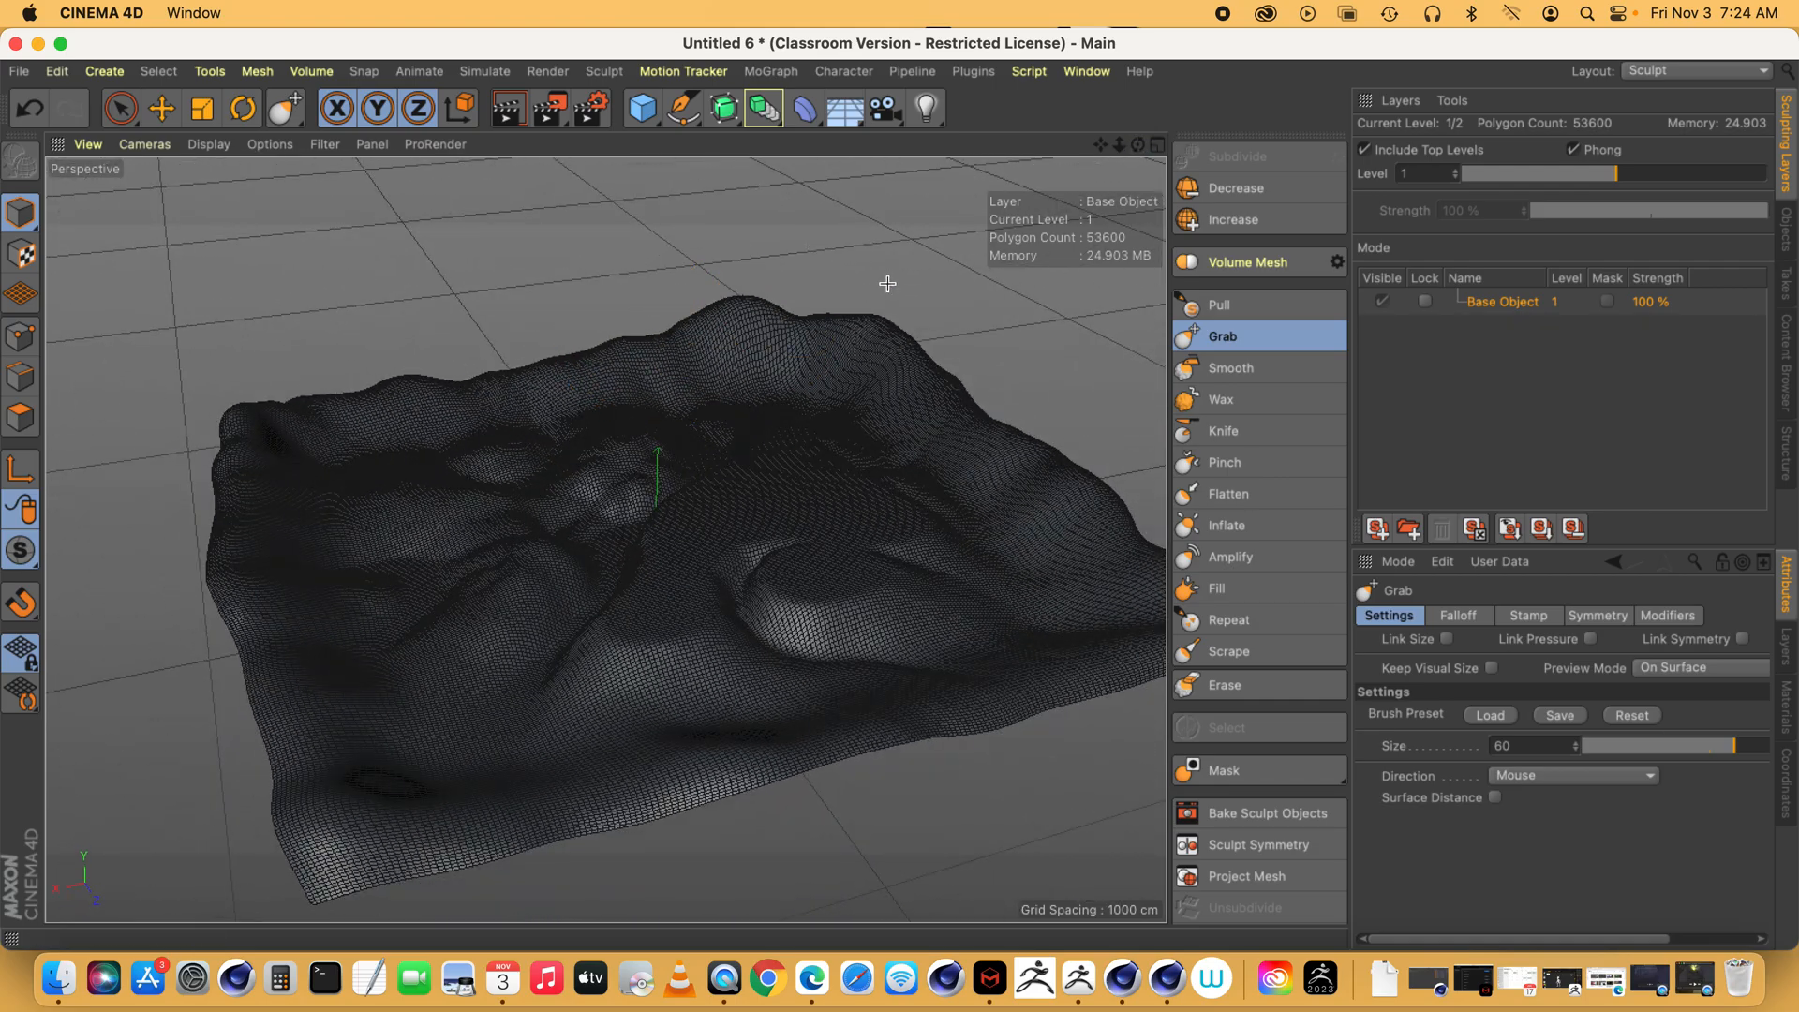
mouse_move(1140, 146)
mouse_down()
mouse_move(1208, 93)
mouse_move(1246, 141)
mouse_move(1288, 122)
mouse_move(1321, 141)
mouse_move(1131, 173)
mouse_move(1124, 197)
mouse_up()
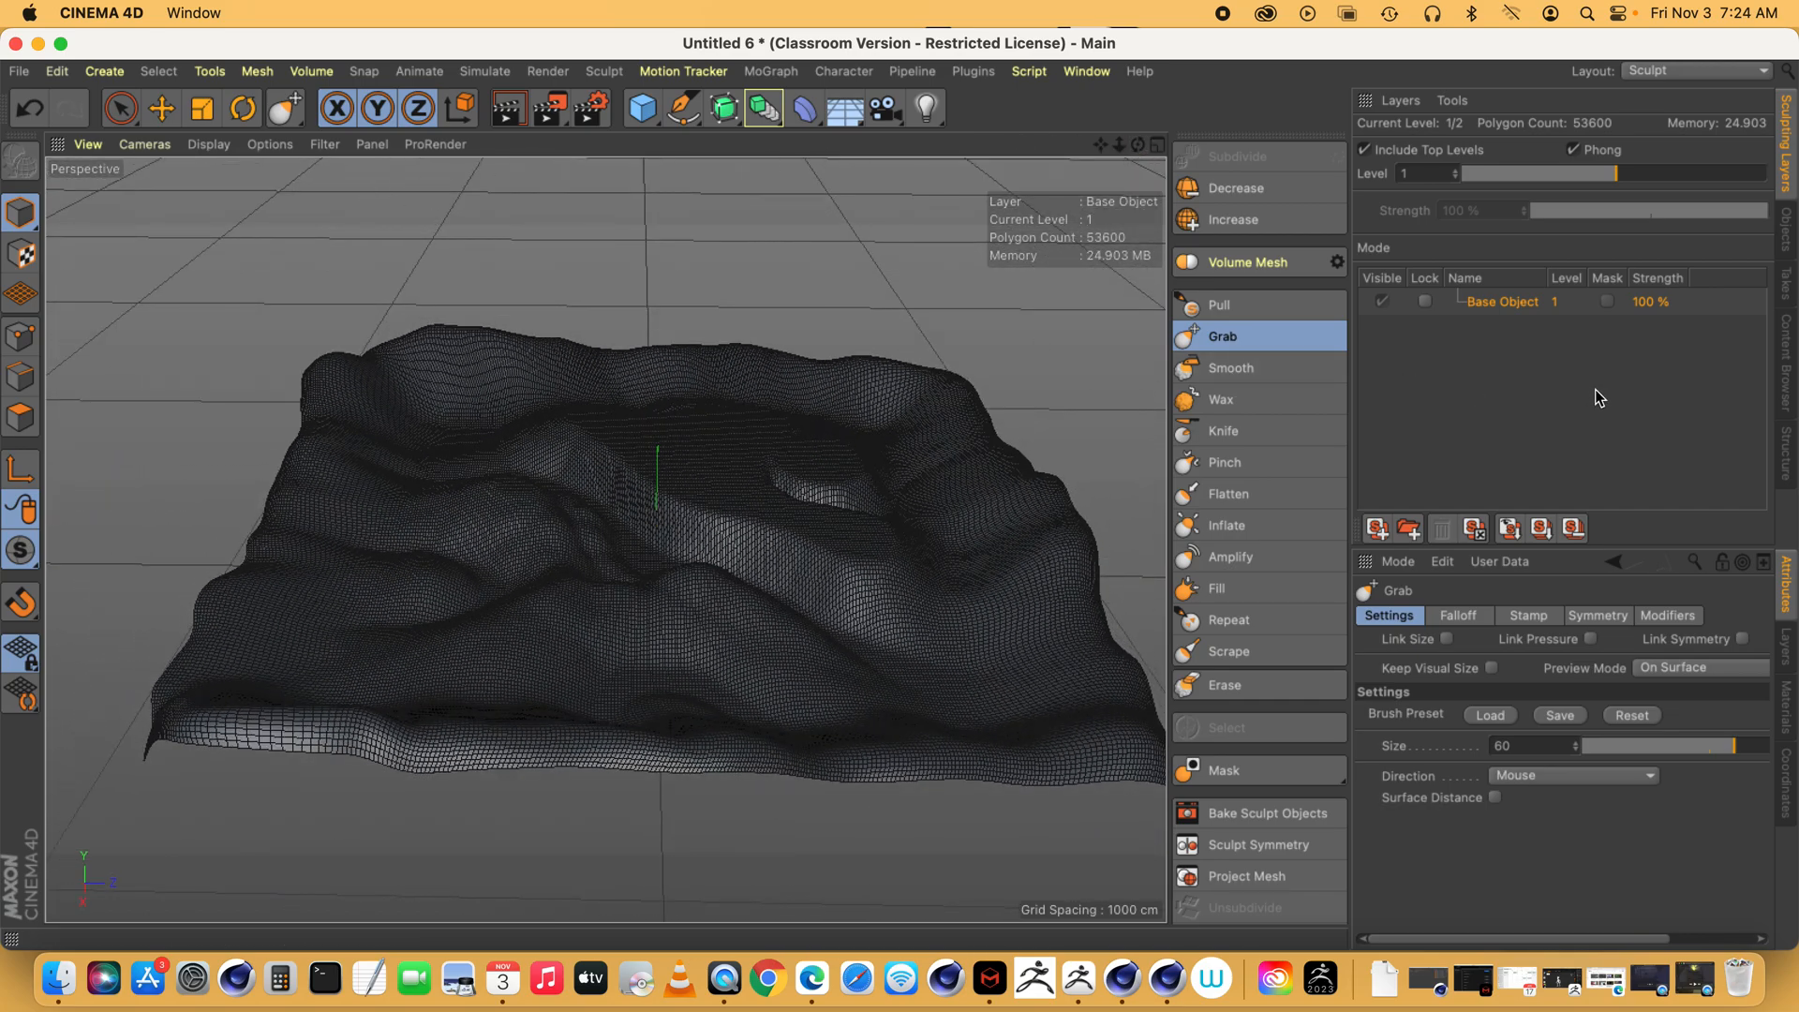
- Enable symmetry on the X (YZ), Y (XZ) and Z (XY) axes for the Pull brush
click(1218, 305)
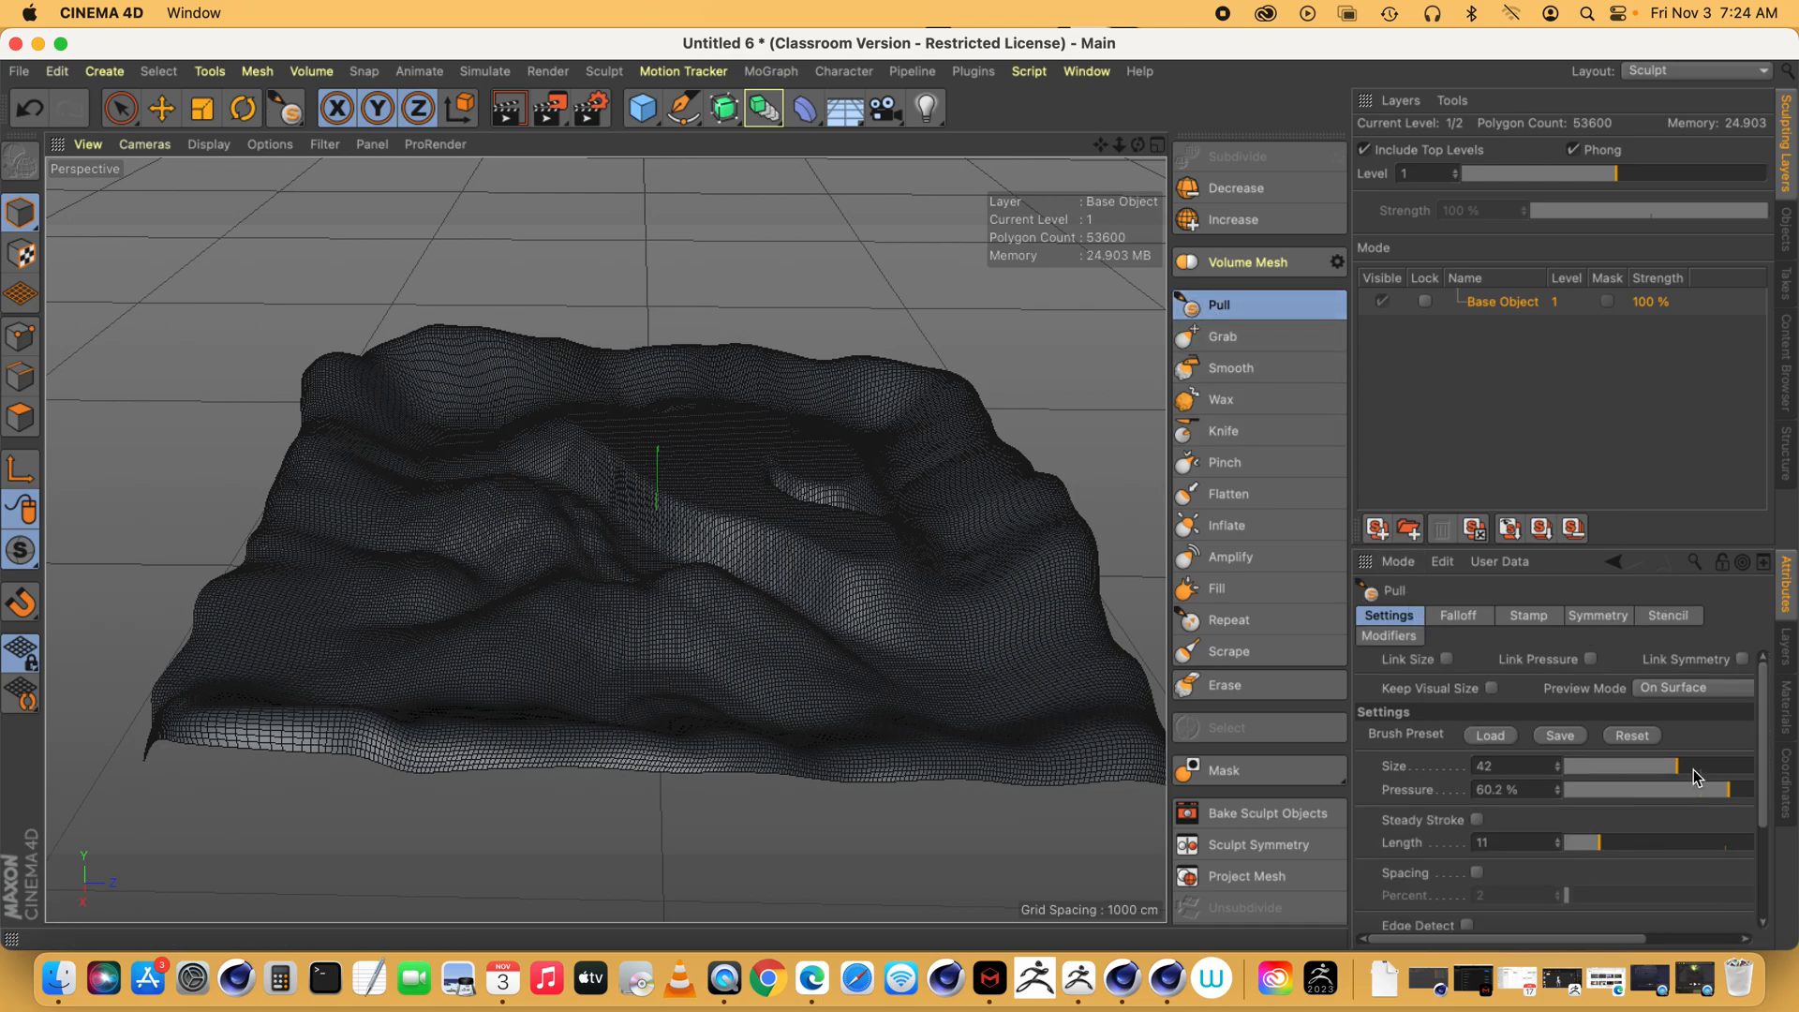
mouse_move(1760, 738)
mouse_down()
mouse_move(1778, 854)
mouse_move(1763, 719)
mouse_up()
click(1457, 616)
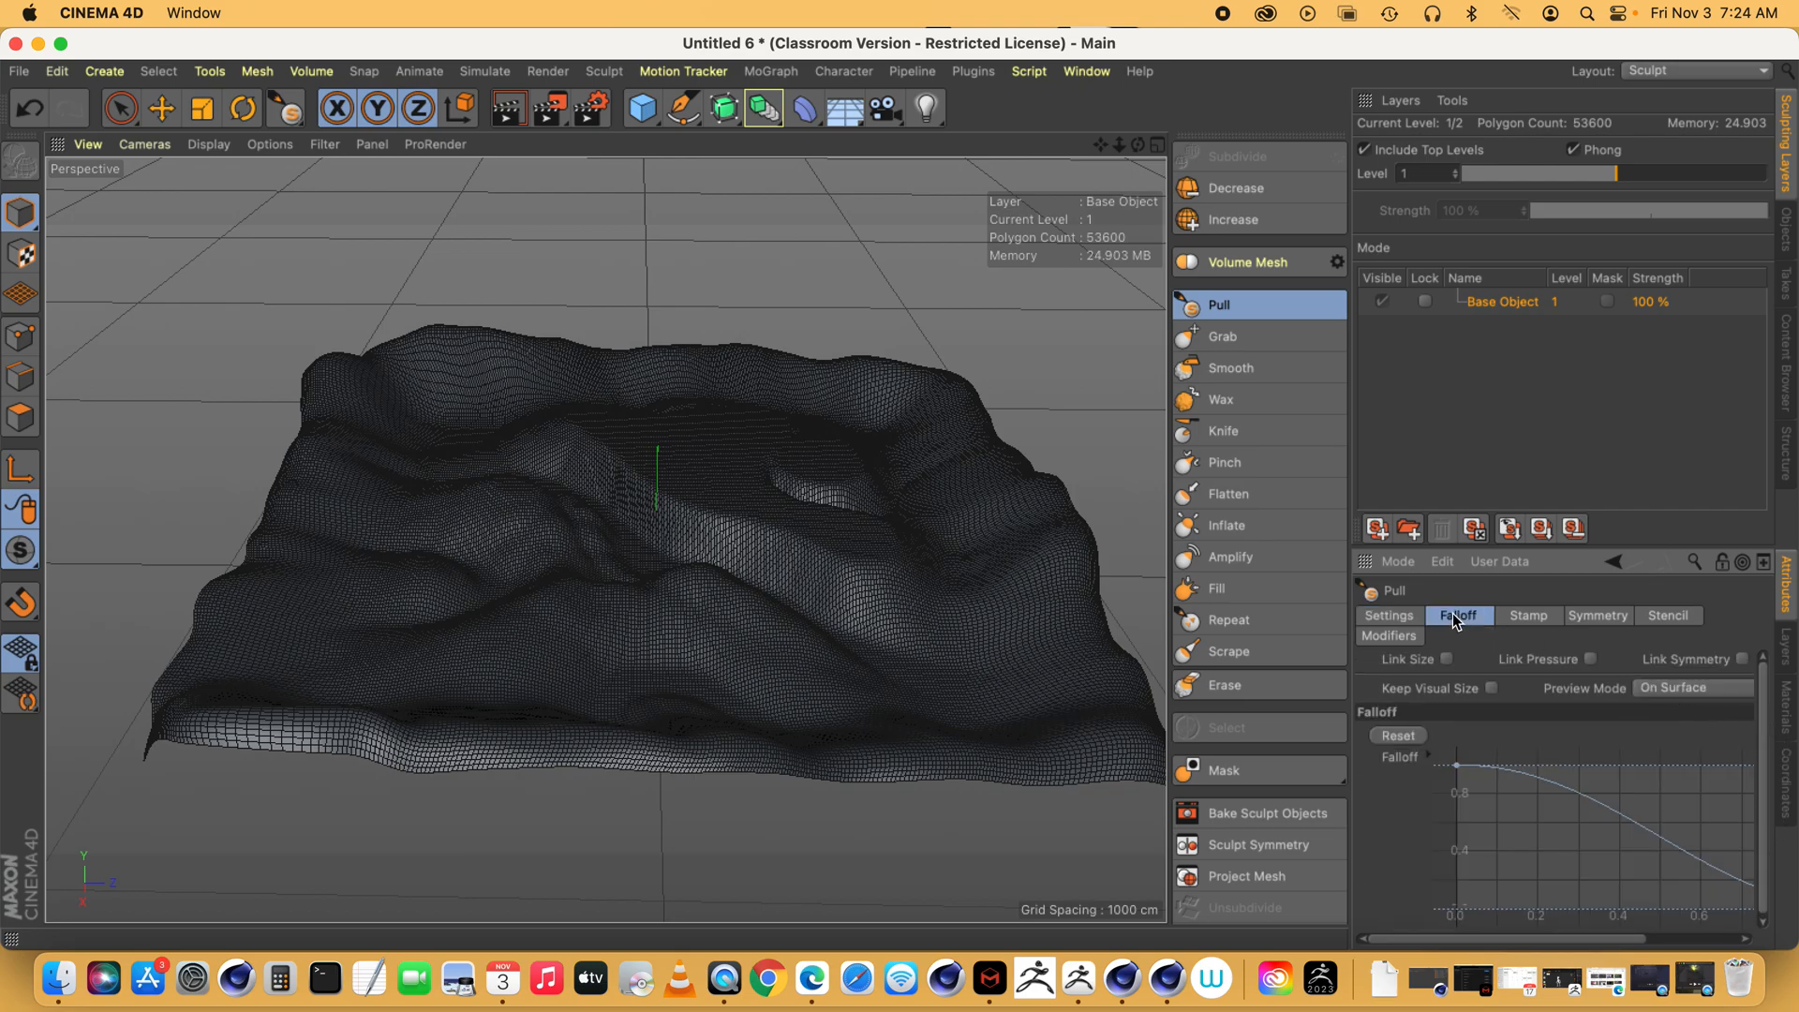
click(1405, 621)
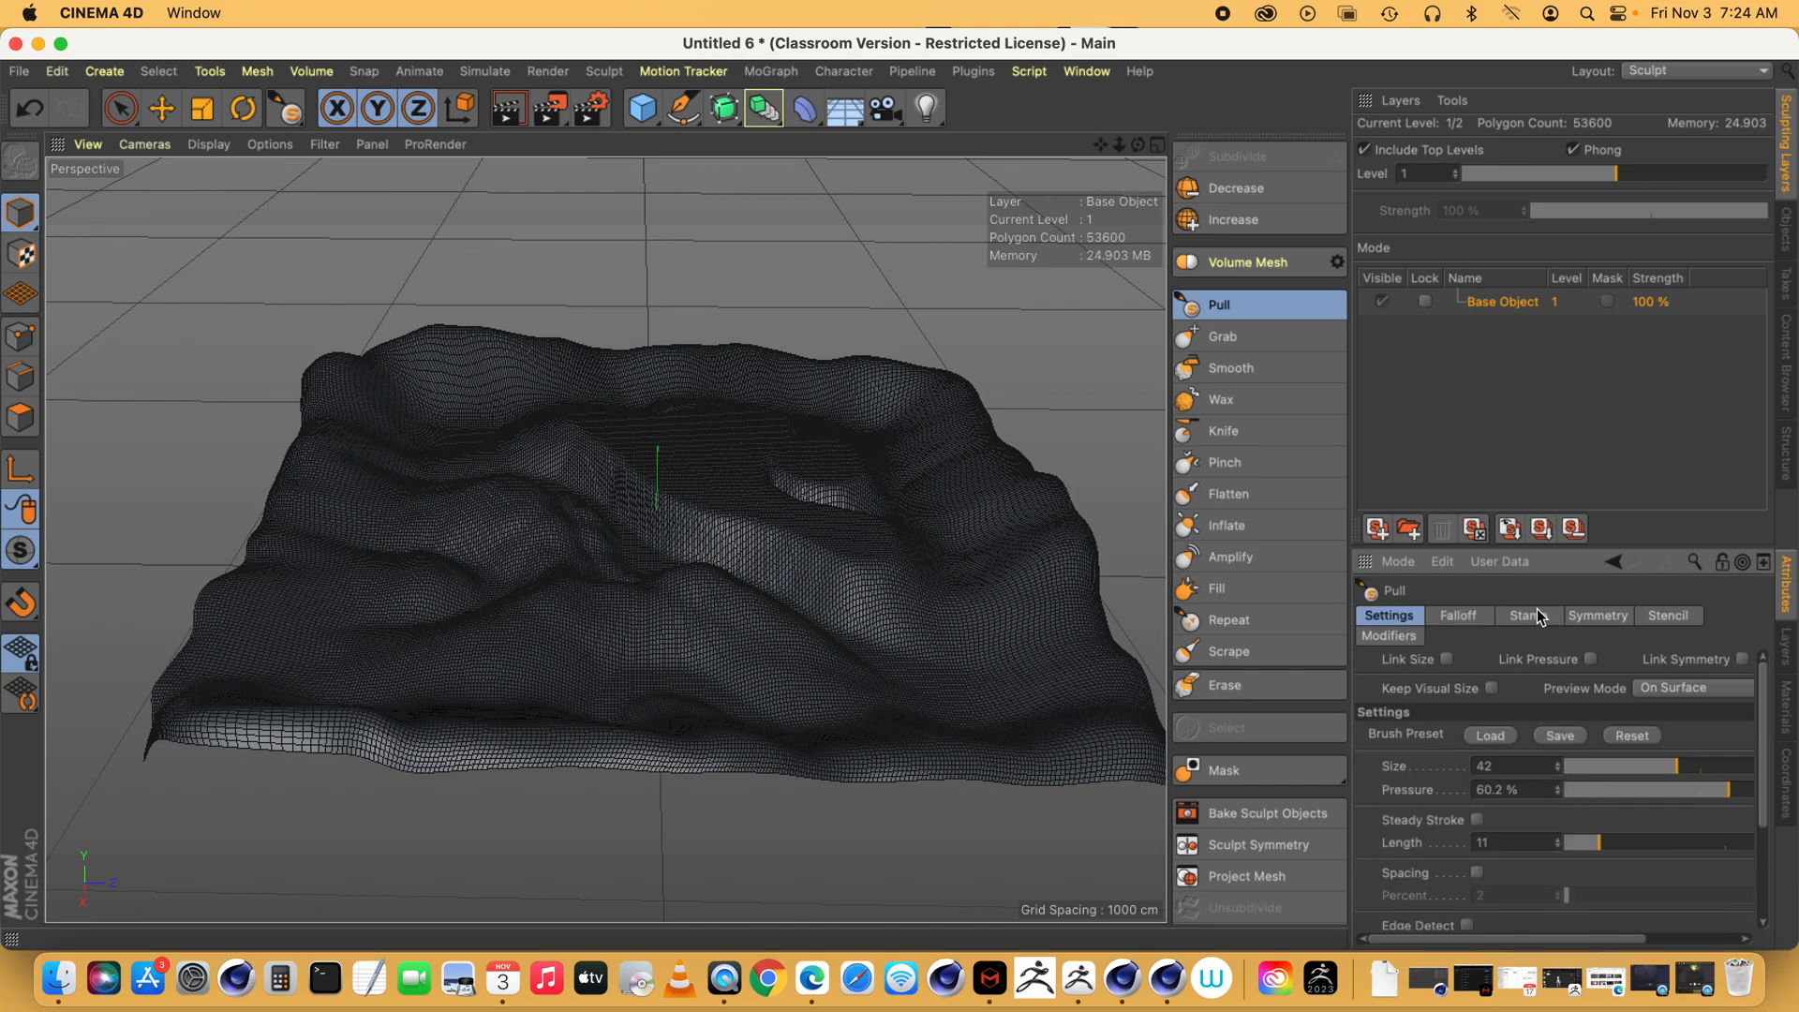
click(1587, 624)
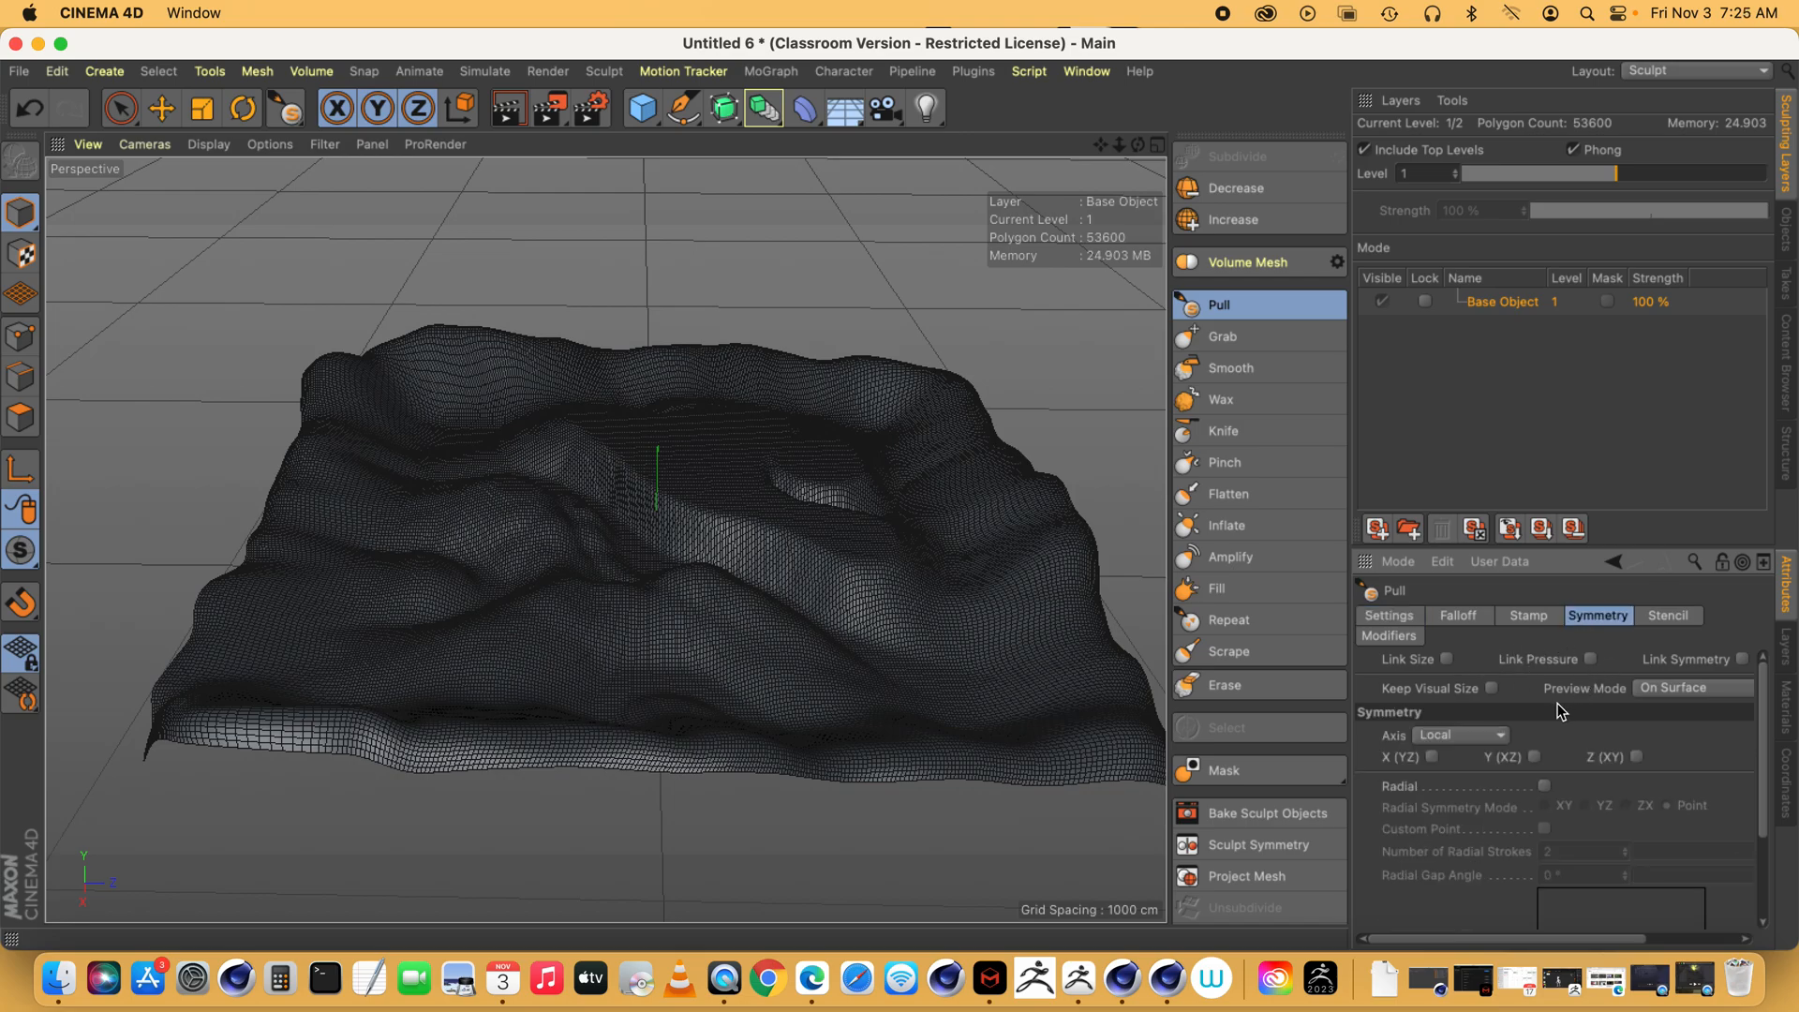
click(1533, 757)
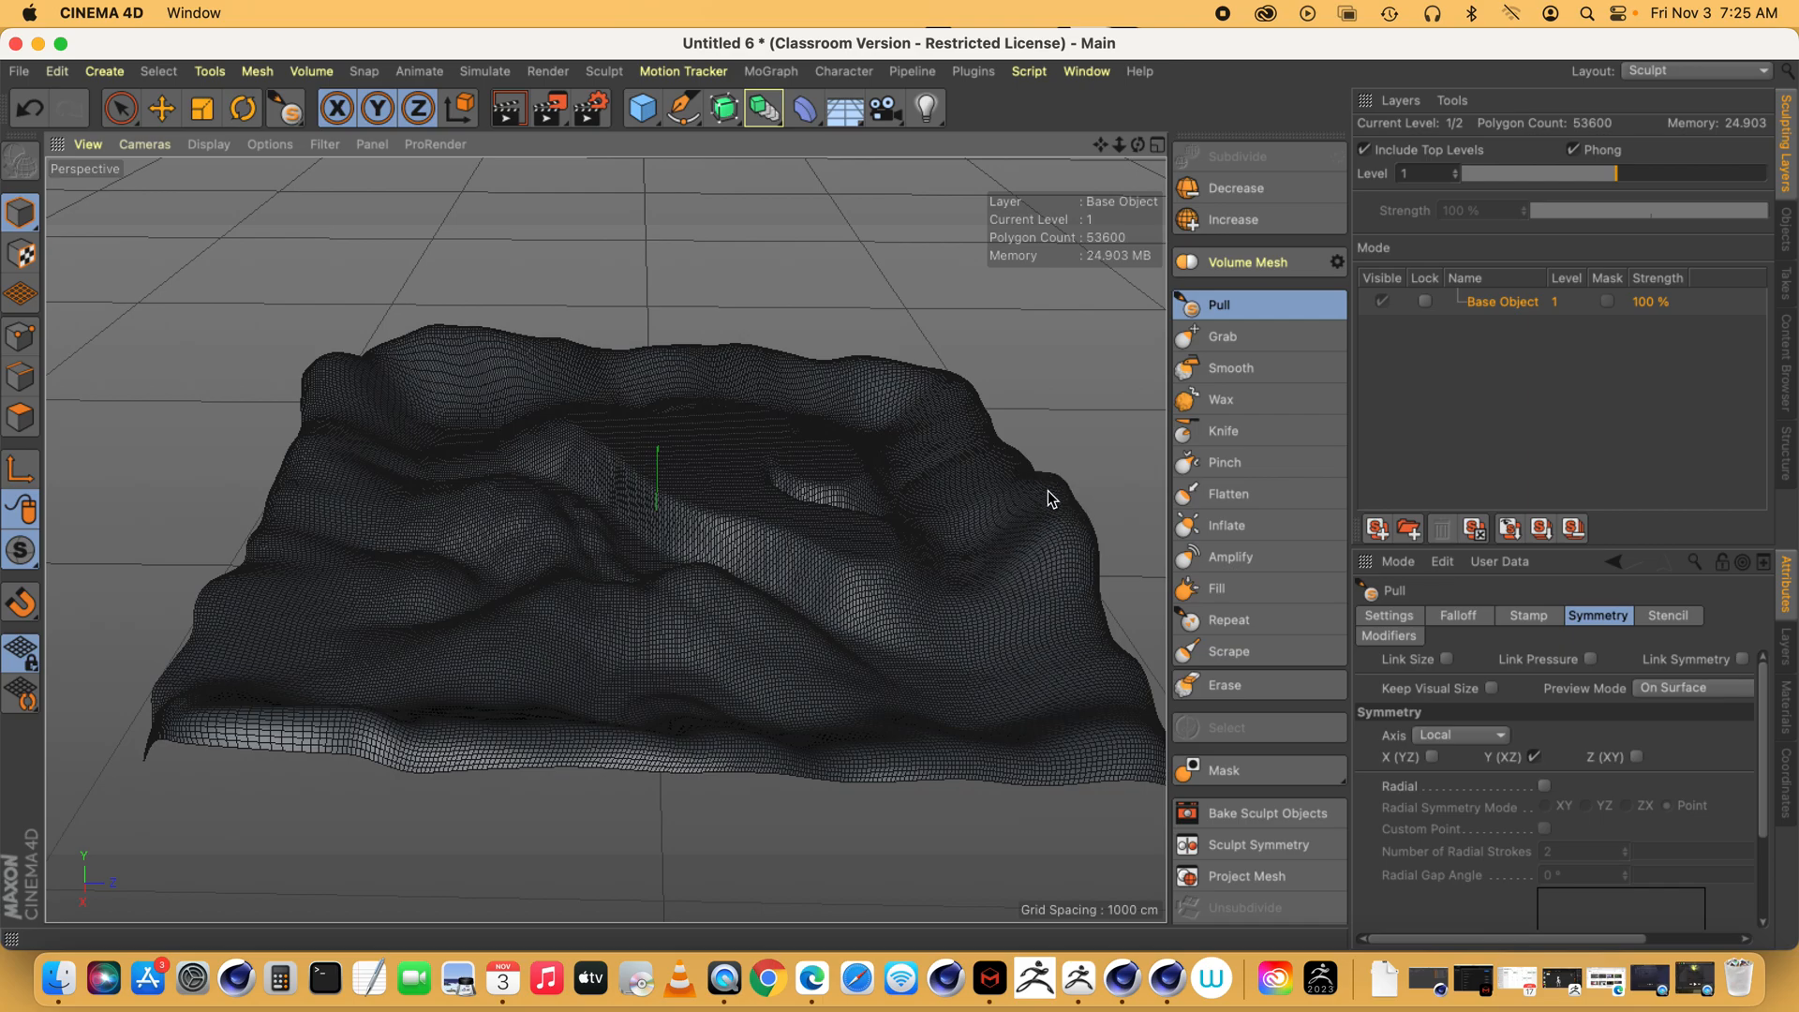
click(1432, 757)
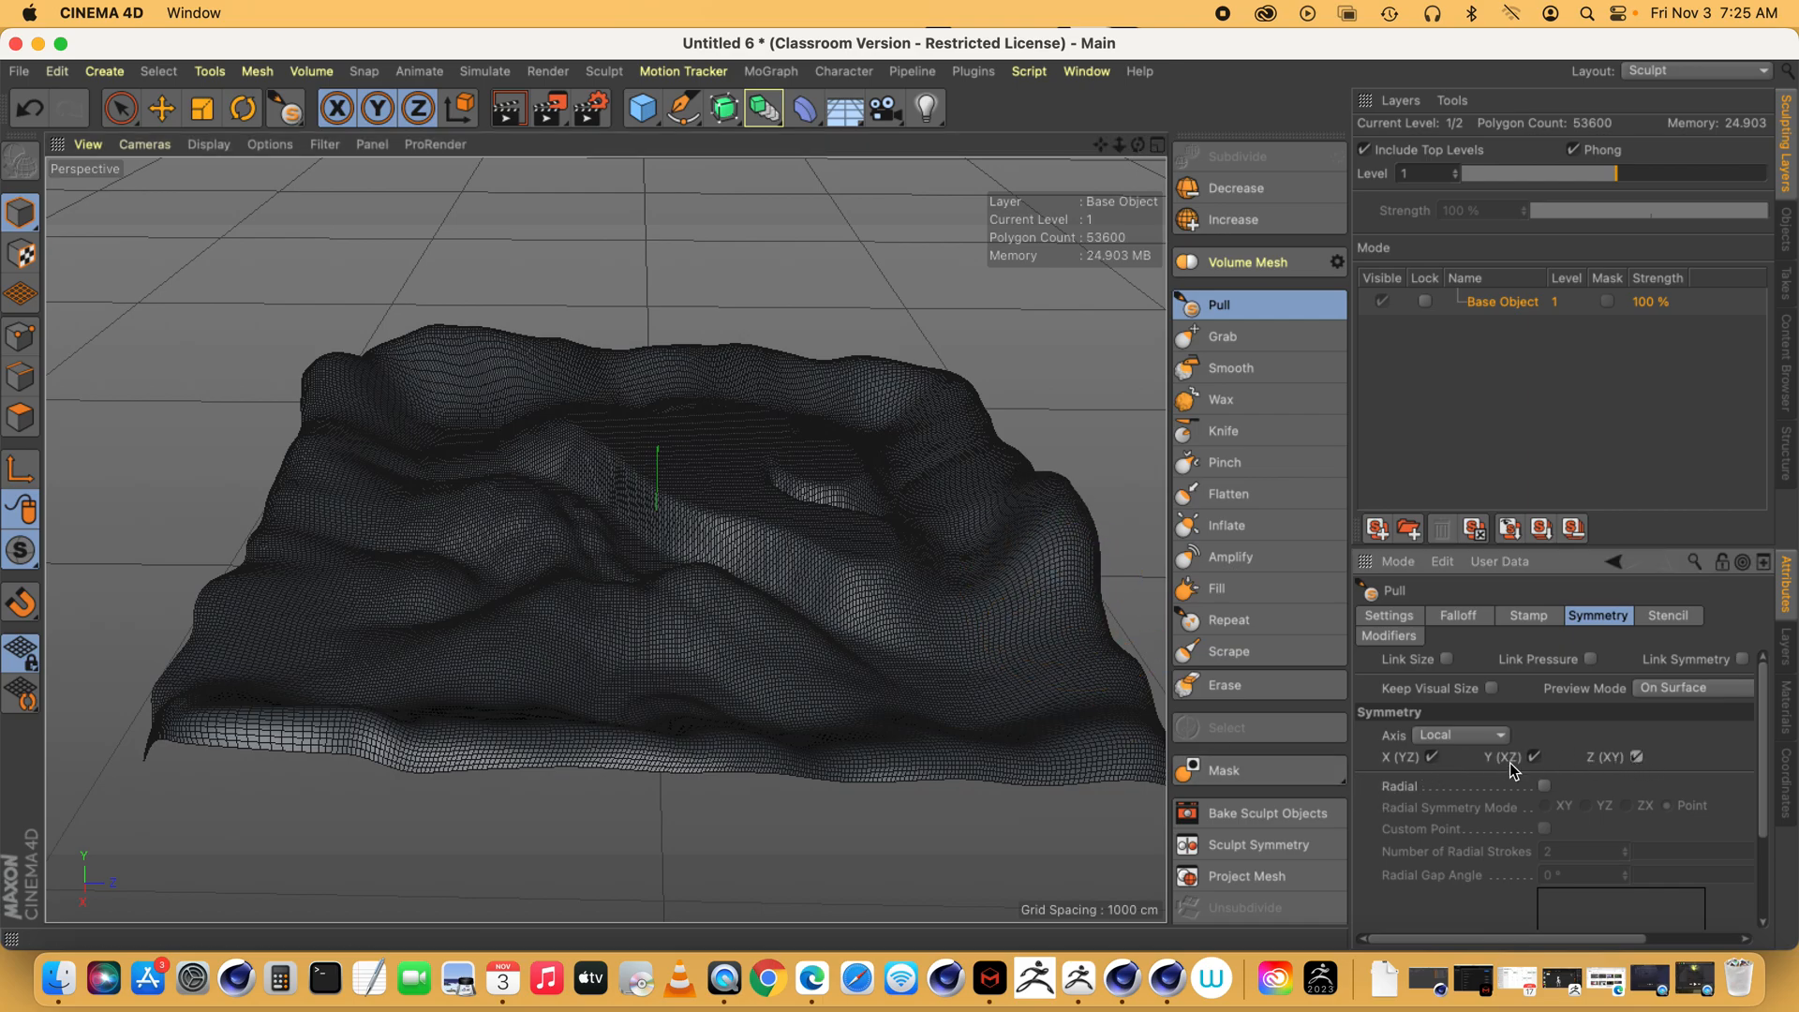
- Try a mirrored Pull stroke inside the terrain, undo it, and build up the outer rim with mirrored strokes
mouse_move(853, 687)
mouse_down()
mouse_move(860, 565)
mouse_move(855, 704)
mouse_move(831, 687)
mouse_move(827, 554)
mouse_move(839, 582)
mouse_up()
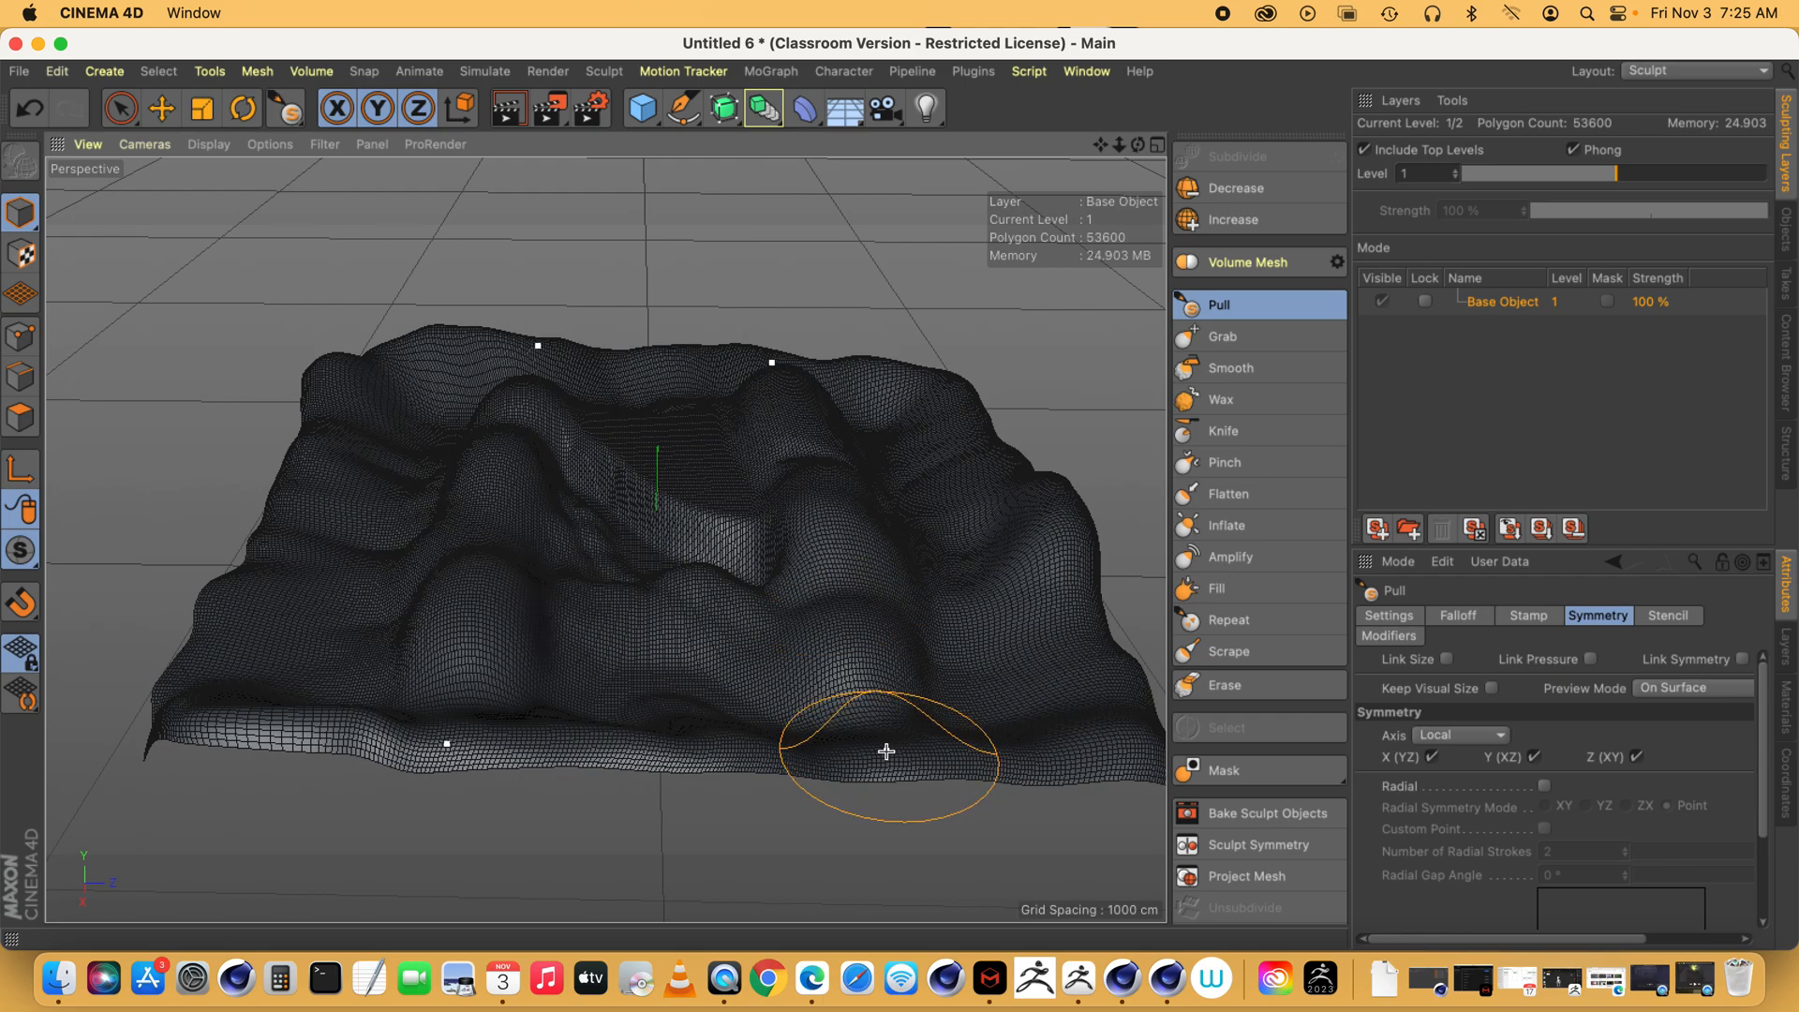
key(super+z)
mouse_move(273, 558)
mouse_down()
mouse_move(272, 520)
mouse_move(217, 641)
mouse_move(221, 714)
mouse_move(1074, 774)
mouse_up()
- Turn off the Pull brush's X (YZ) and Z (XY) symmetry and set its pressure to 16 %
click(1430, 756)
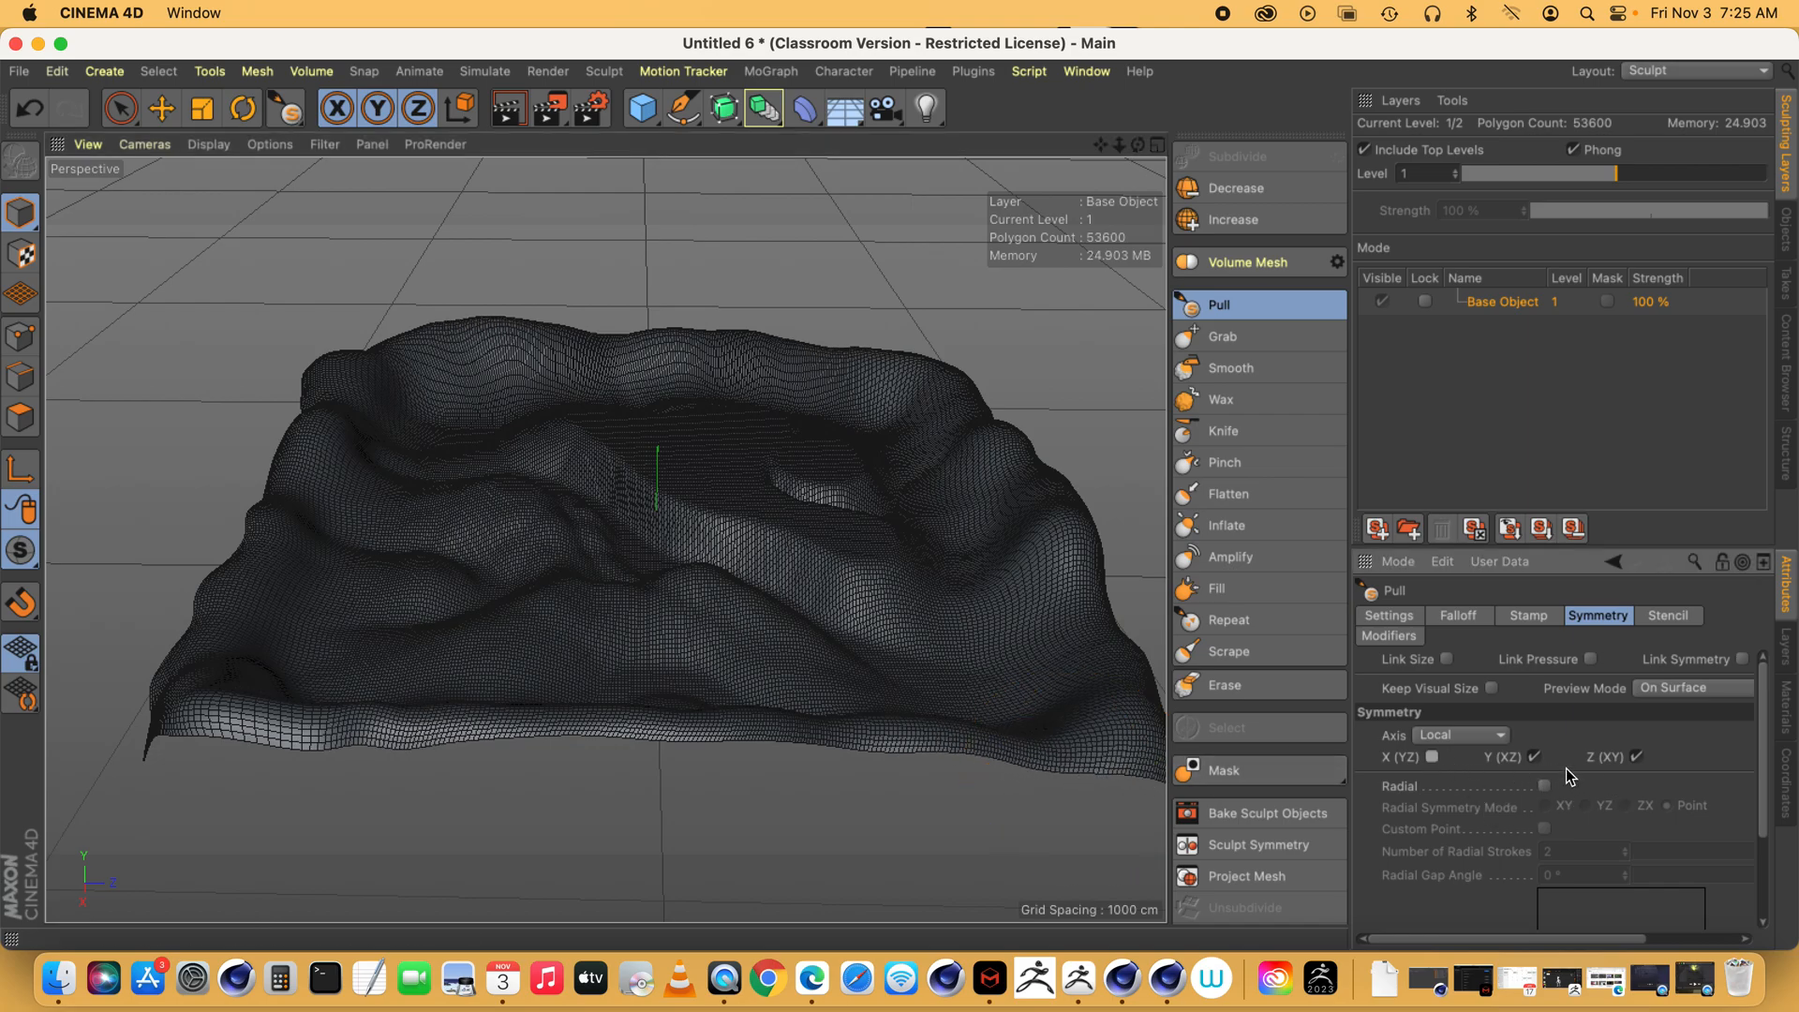
click(1637, 756)
click(1385, 616)
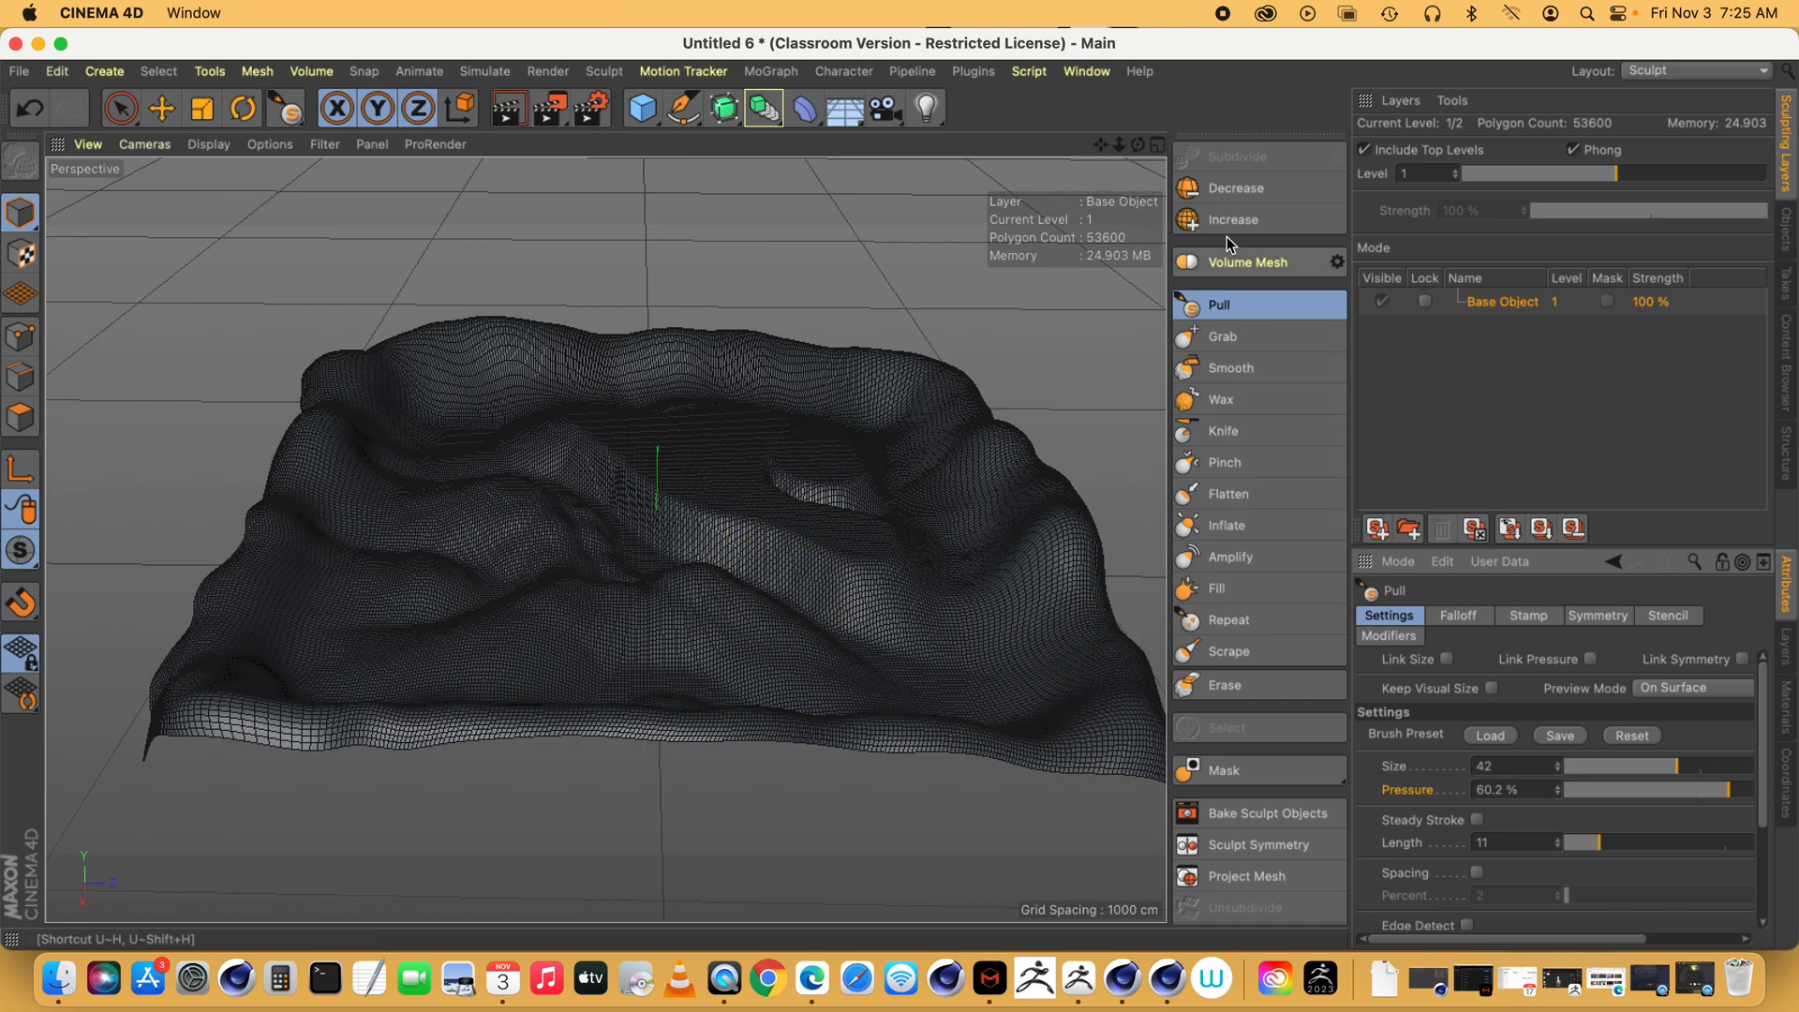
drag(1137, 146, 655, 516)
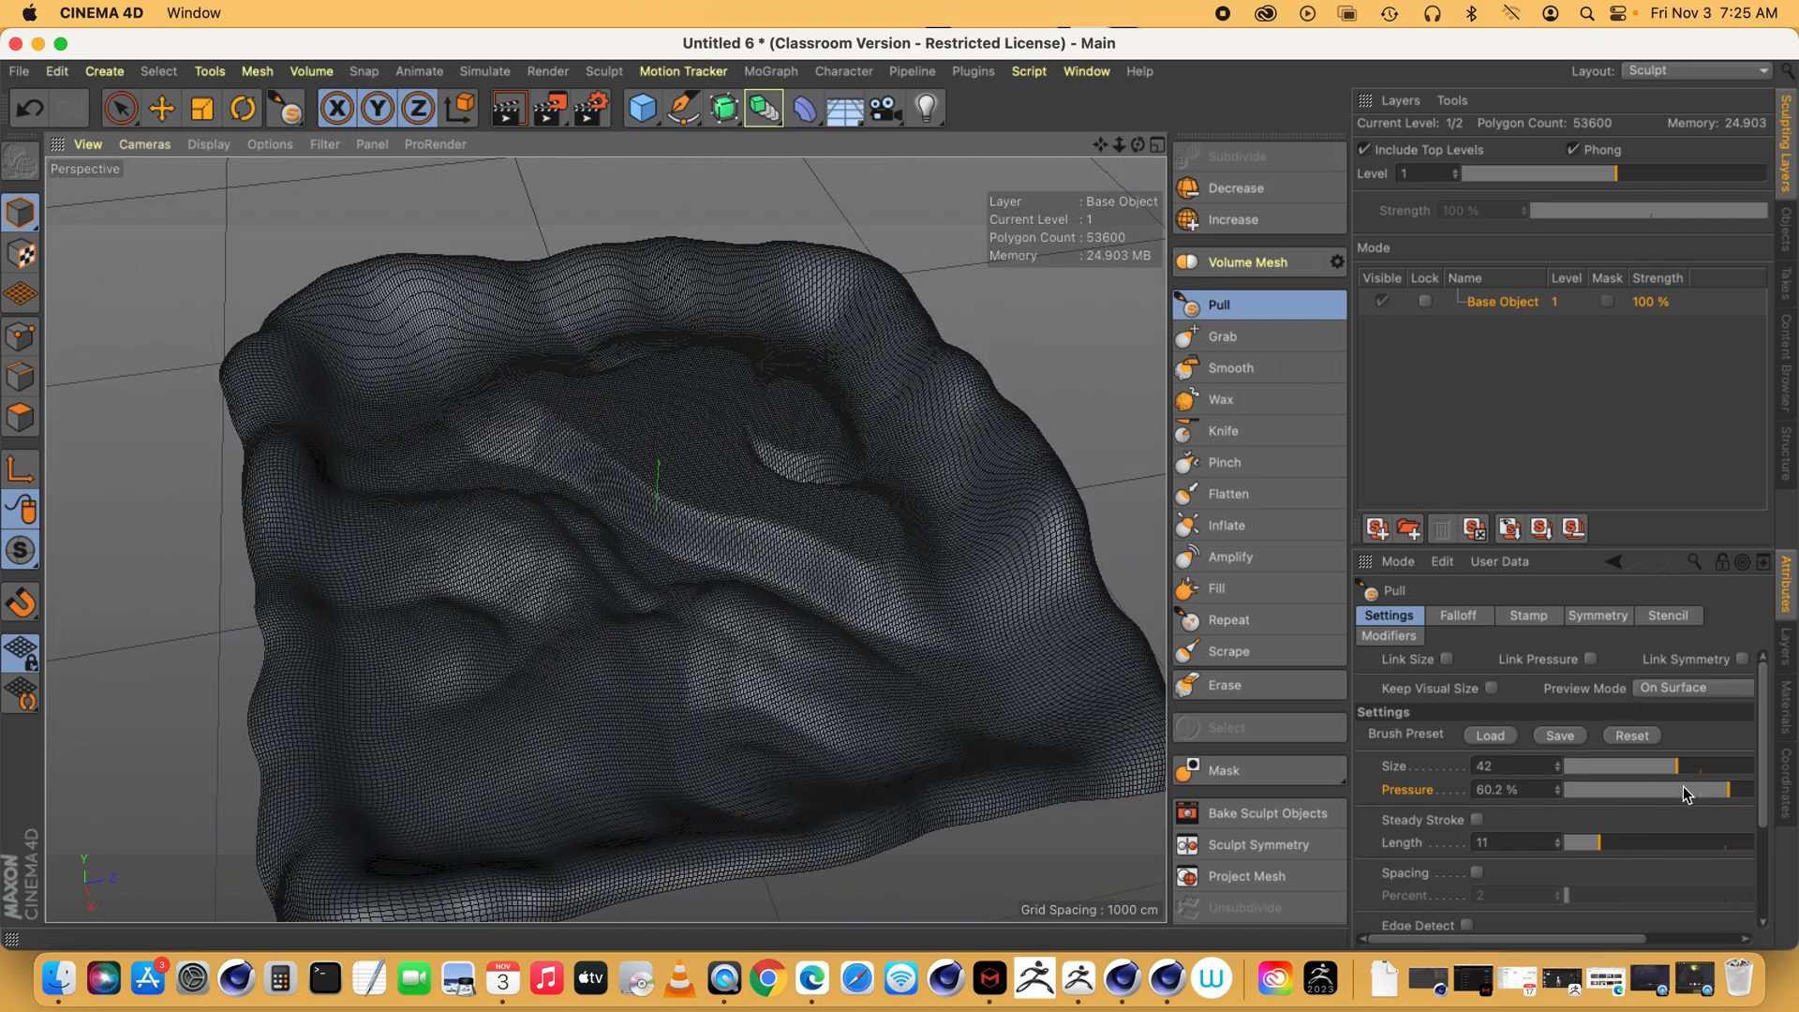
drag(1728, 790, 1734, 790)
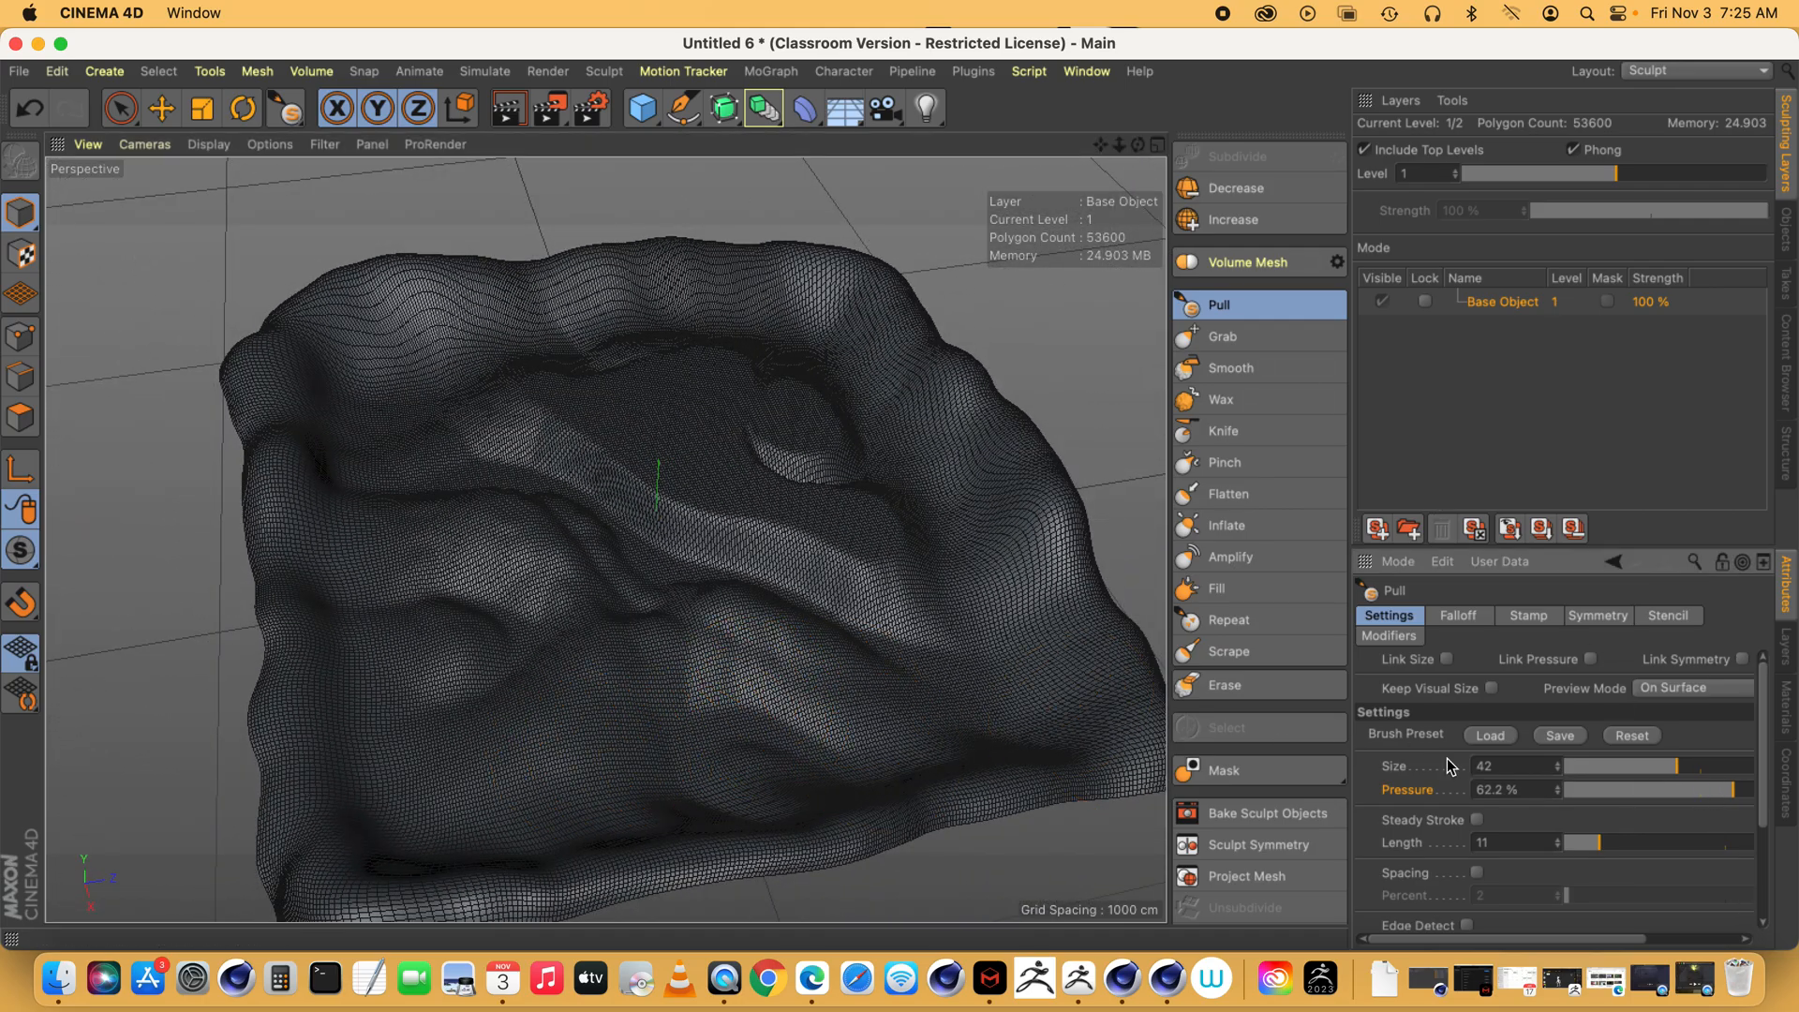
drag(1576, 790, 1607, 790)
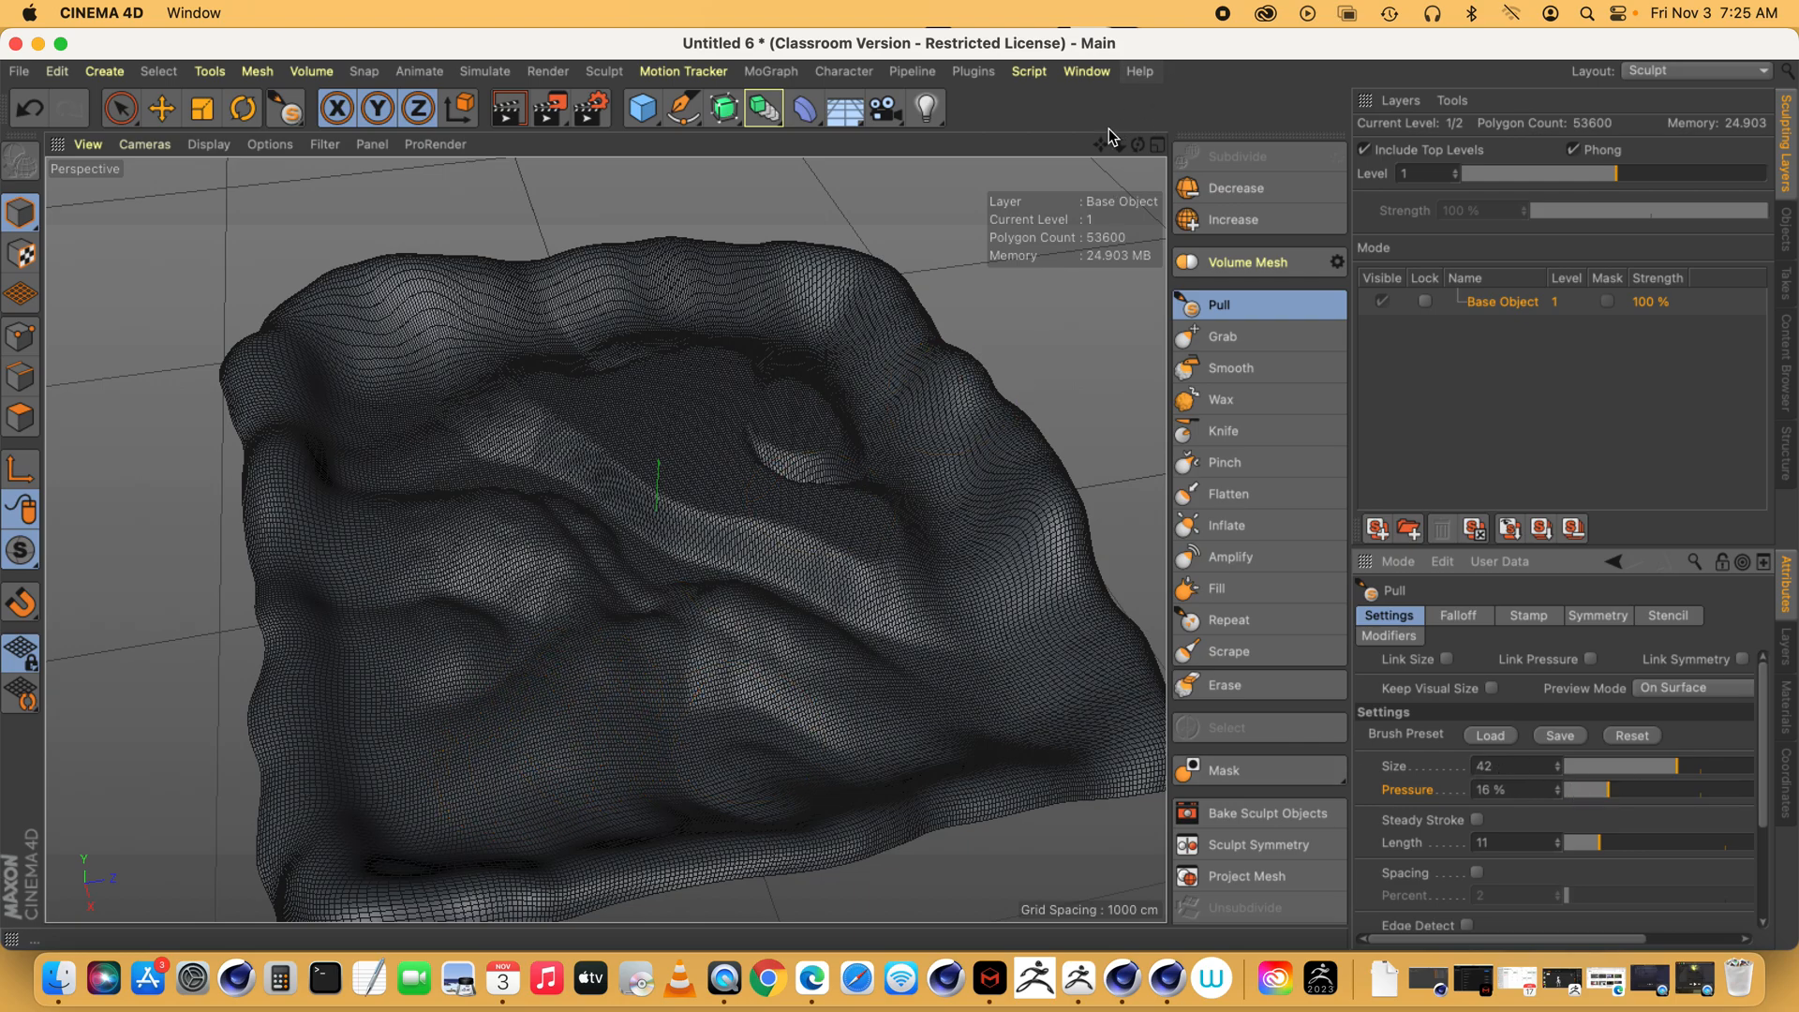
- Show the terrain in plain Gouraud Shading without mesh lines
drag(1137, 144, 655, 514)
click(208, 145)
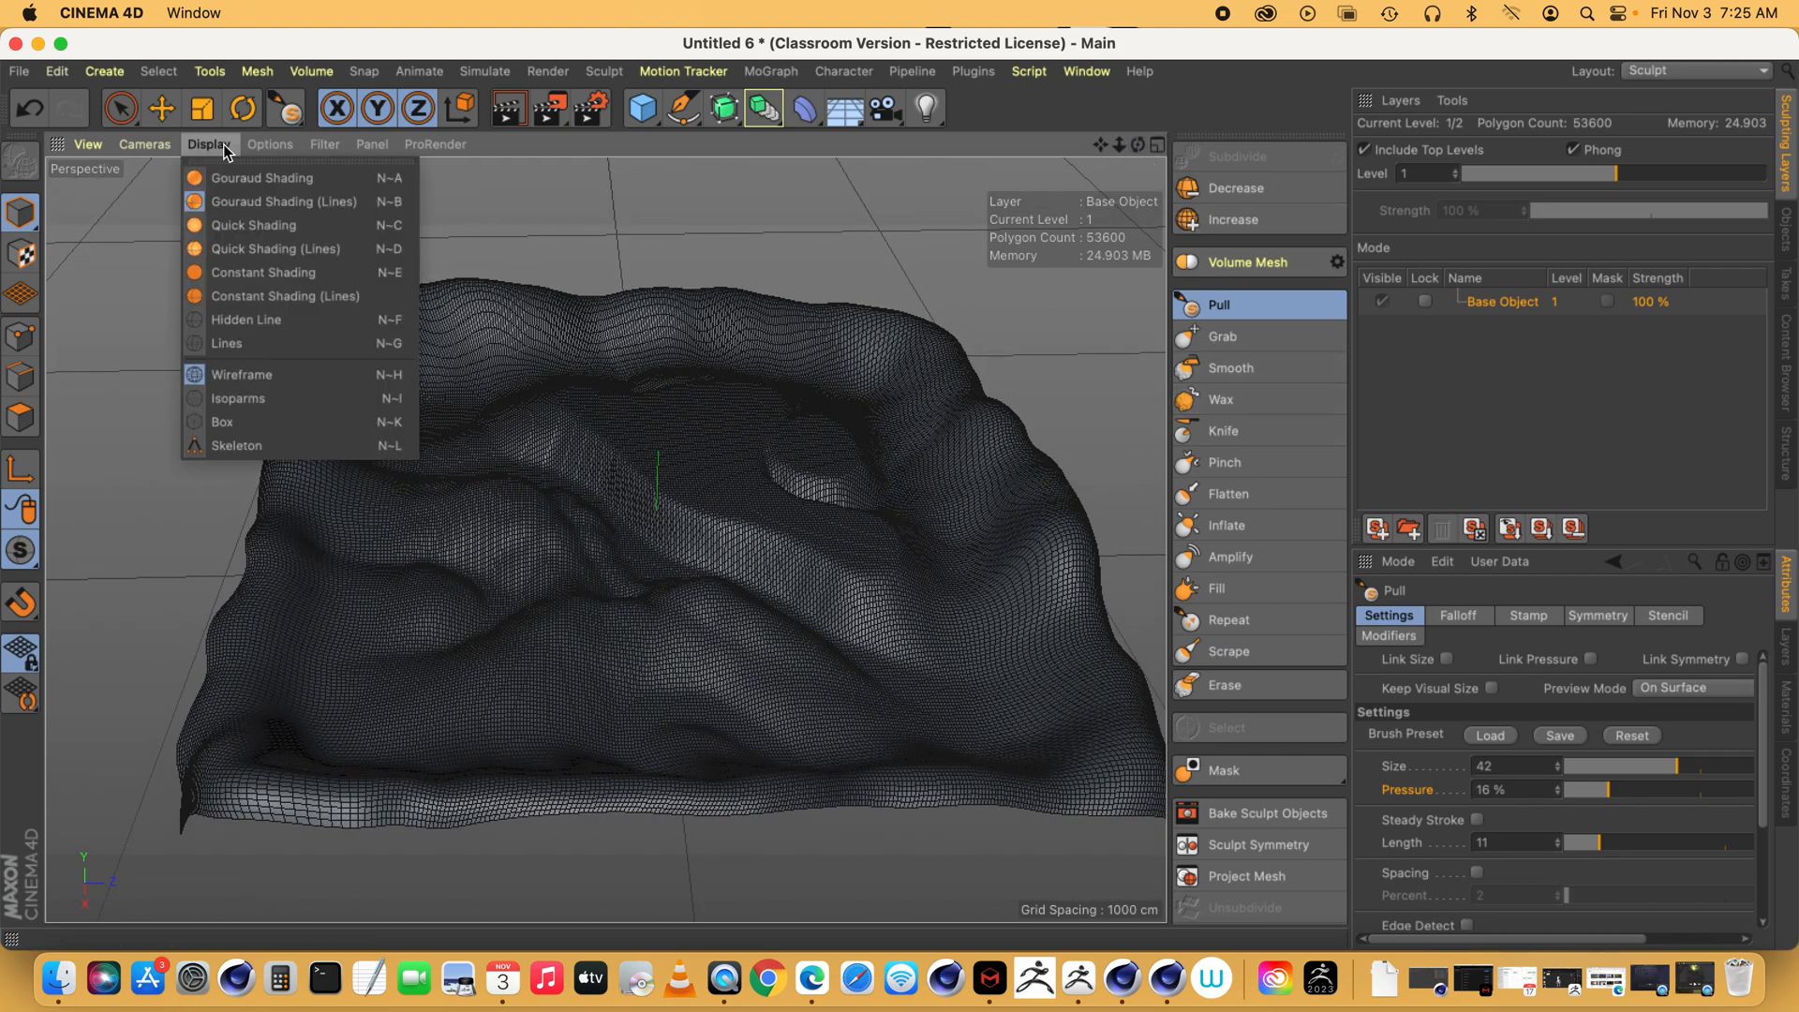
click(222, 180)
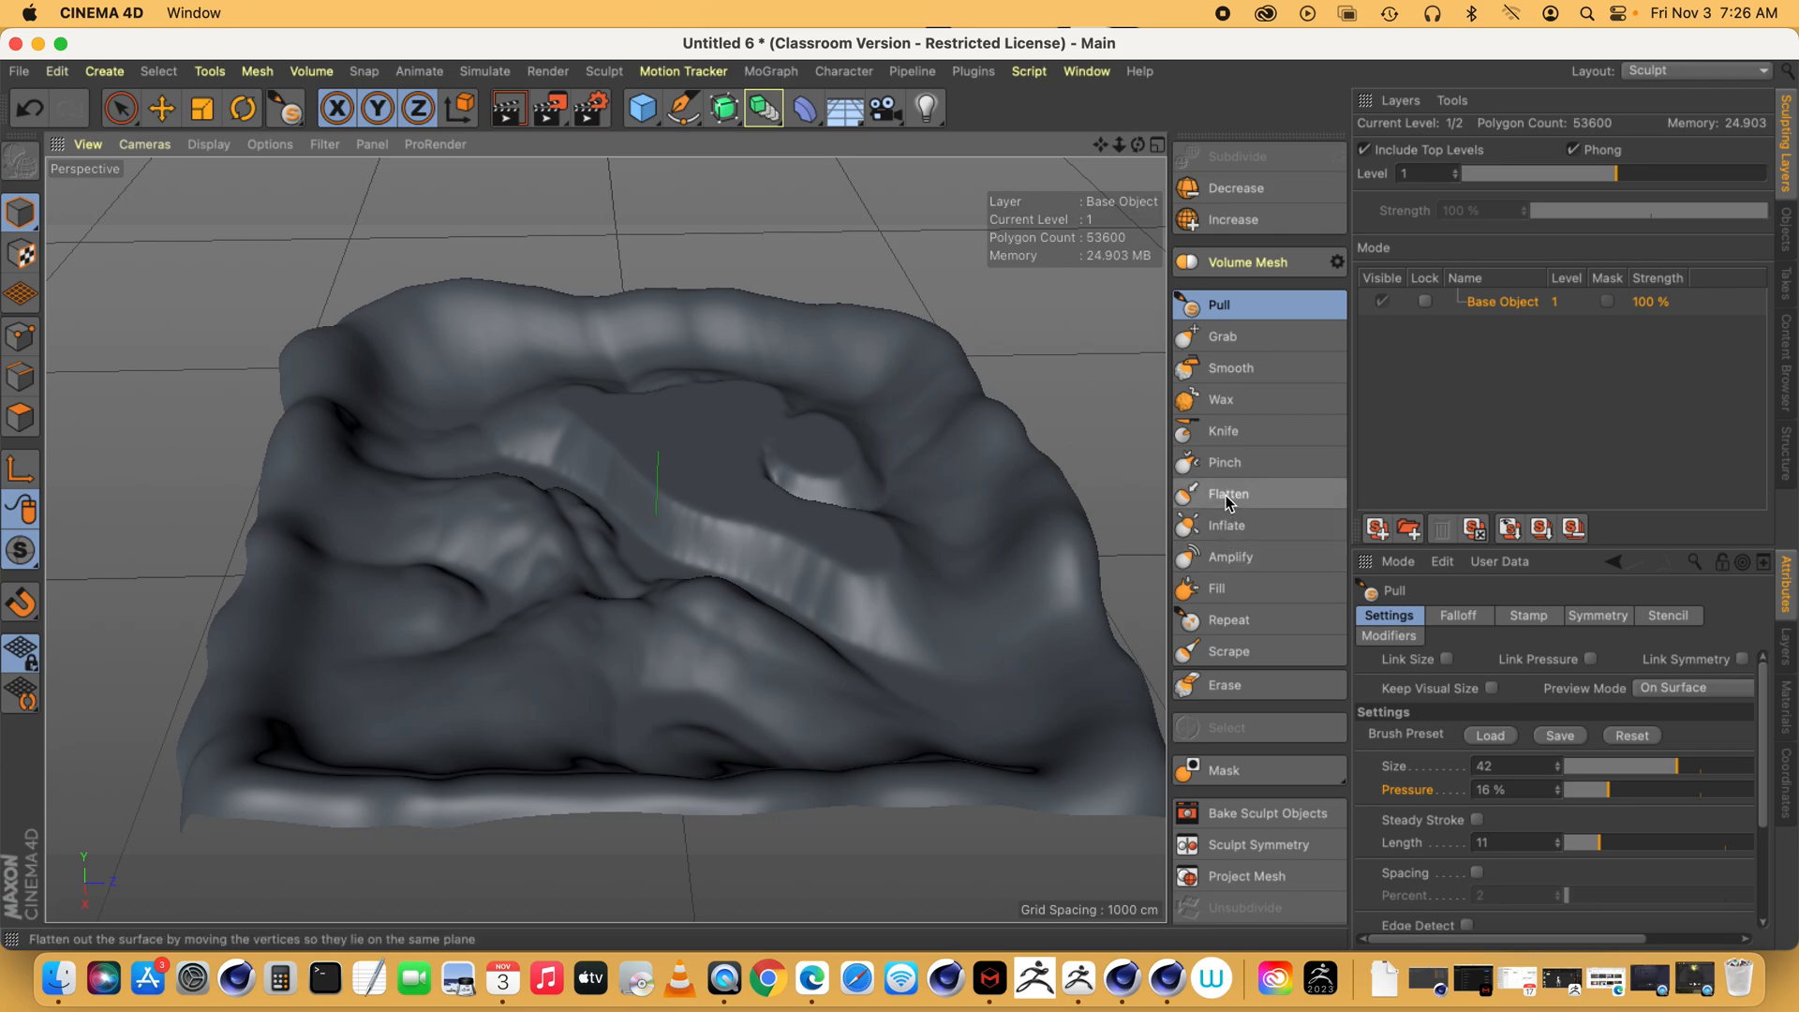
- Level the bumpy hill beside the central plateau with the Flatten brush and scrape its edges with the Scrape brush
click(1223, 431)
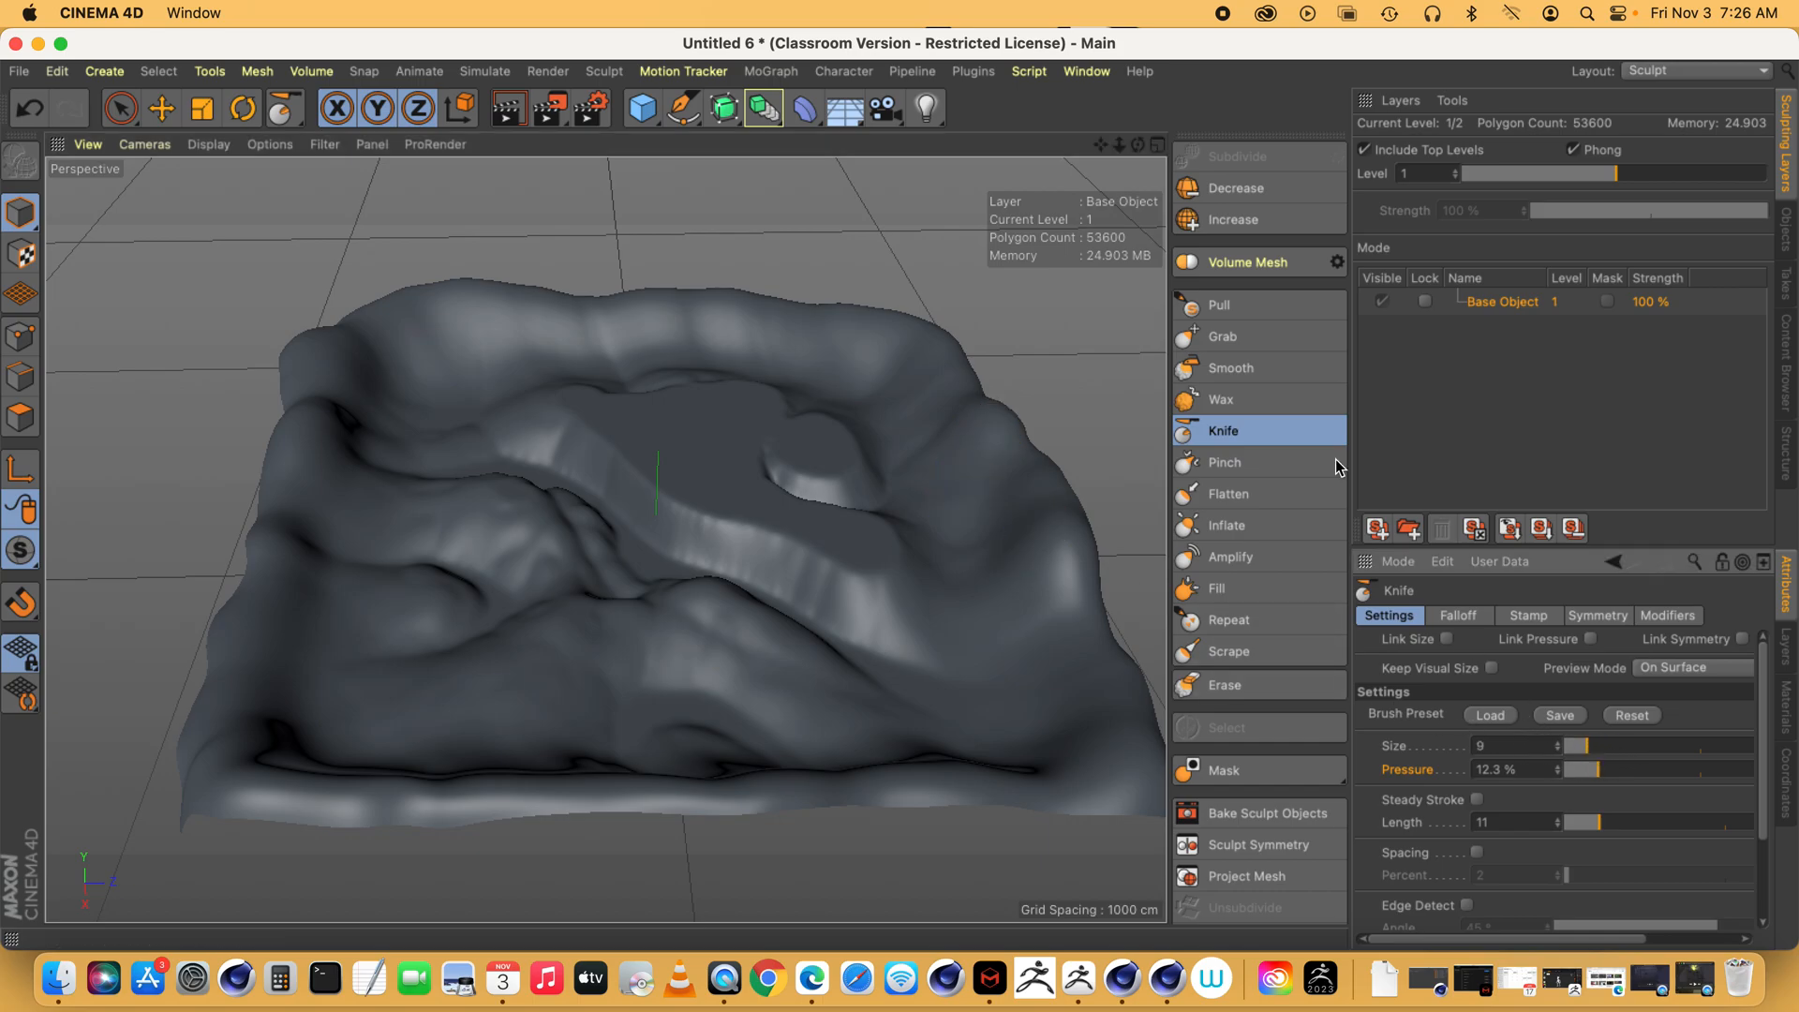
scroll(605, 541, up, 5)
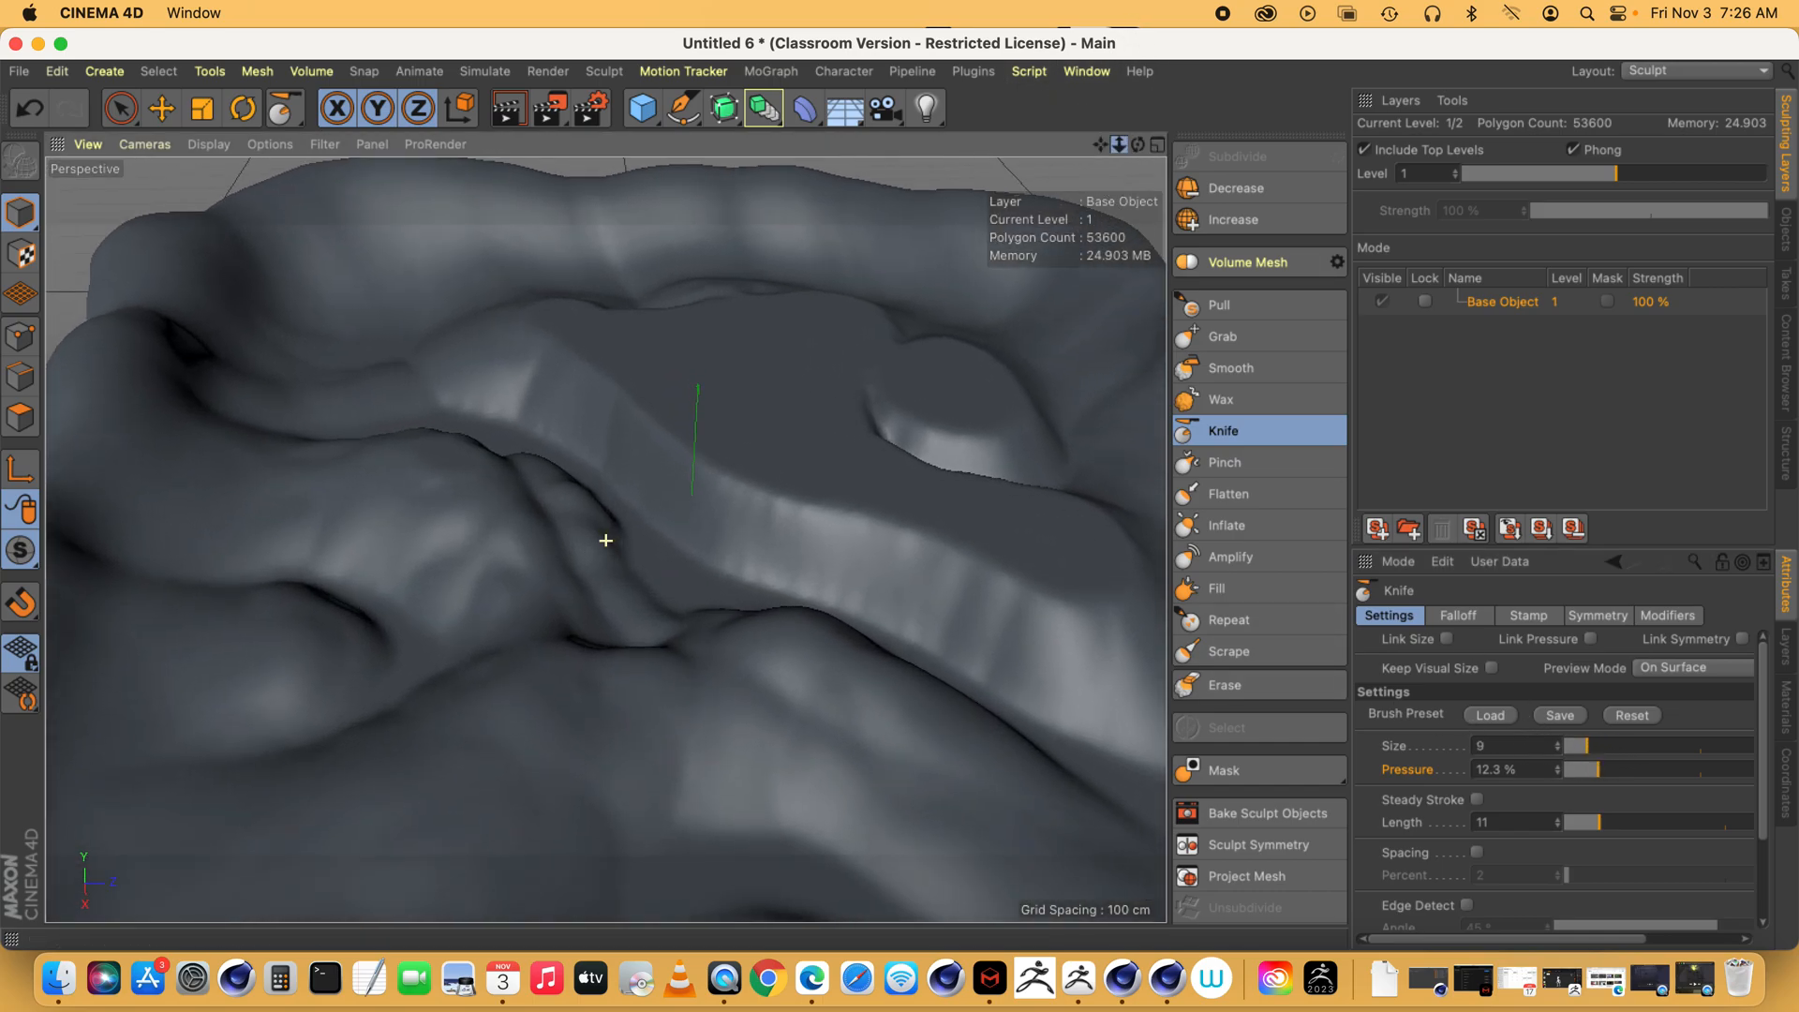
drag(1137, 145, 1162, 118)
alt+drag(689, 503, 688, 407)
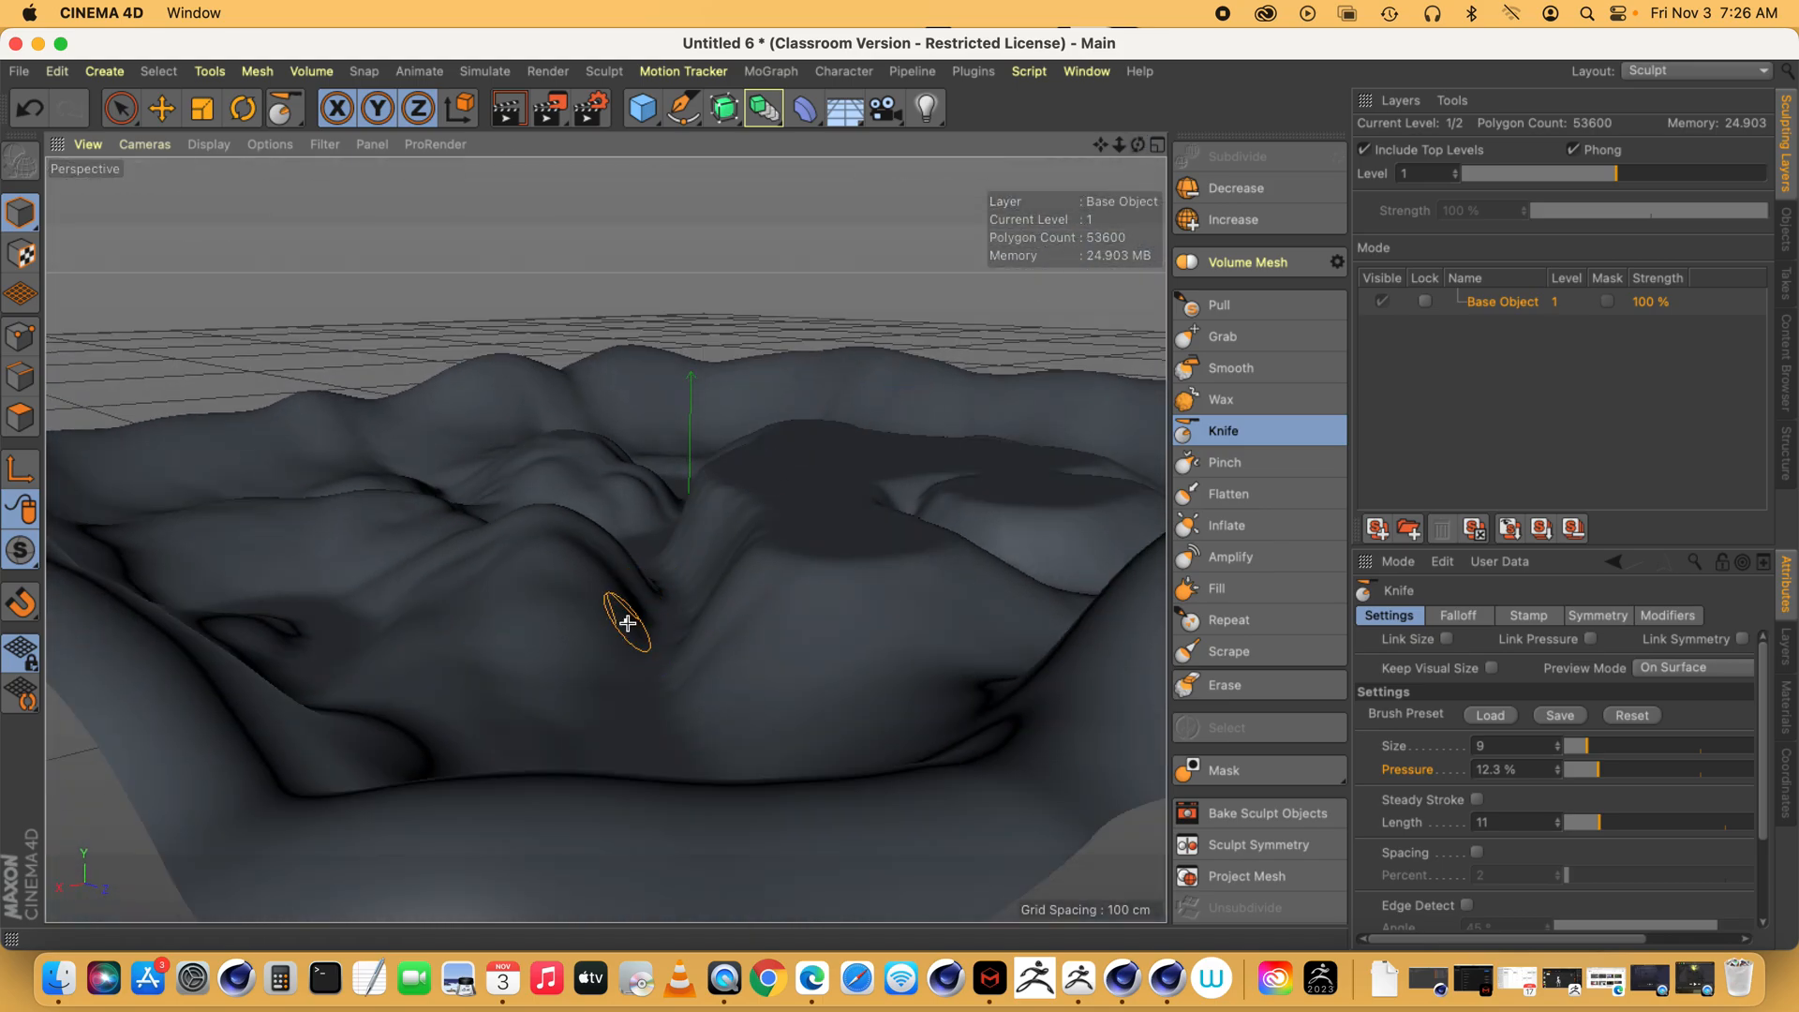
mouse_move(1141, 147)
mouse_down()
mouse_move(1087, 103)
mouse_move(1078, 220)
mouse_move(1138, 192)
mouse_move(1154, 258)
mouse_move(1179, 273)
mouse_move(1199, 262)
mouse_move(1184, 212)
mouse_move(1182, 279)
mouse_move(1182, 251)
mouse_up()
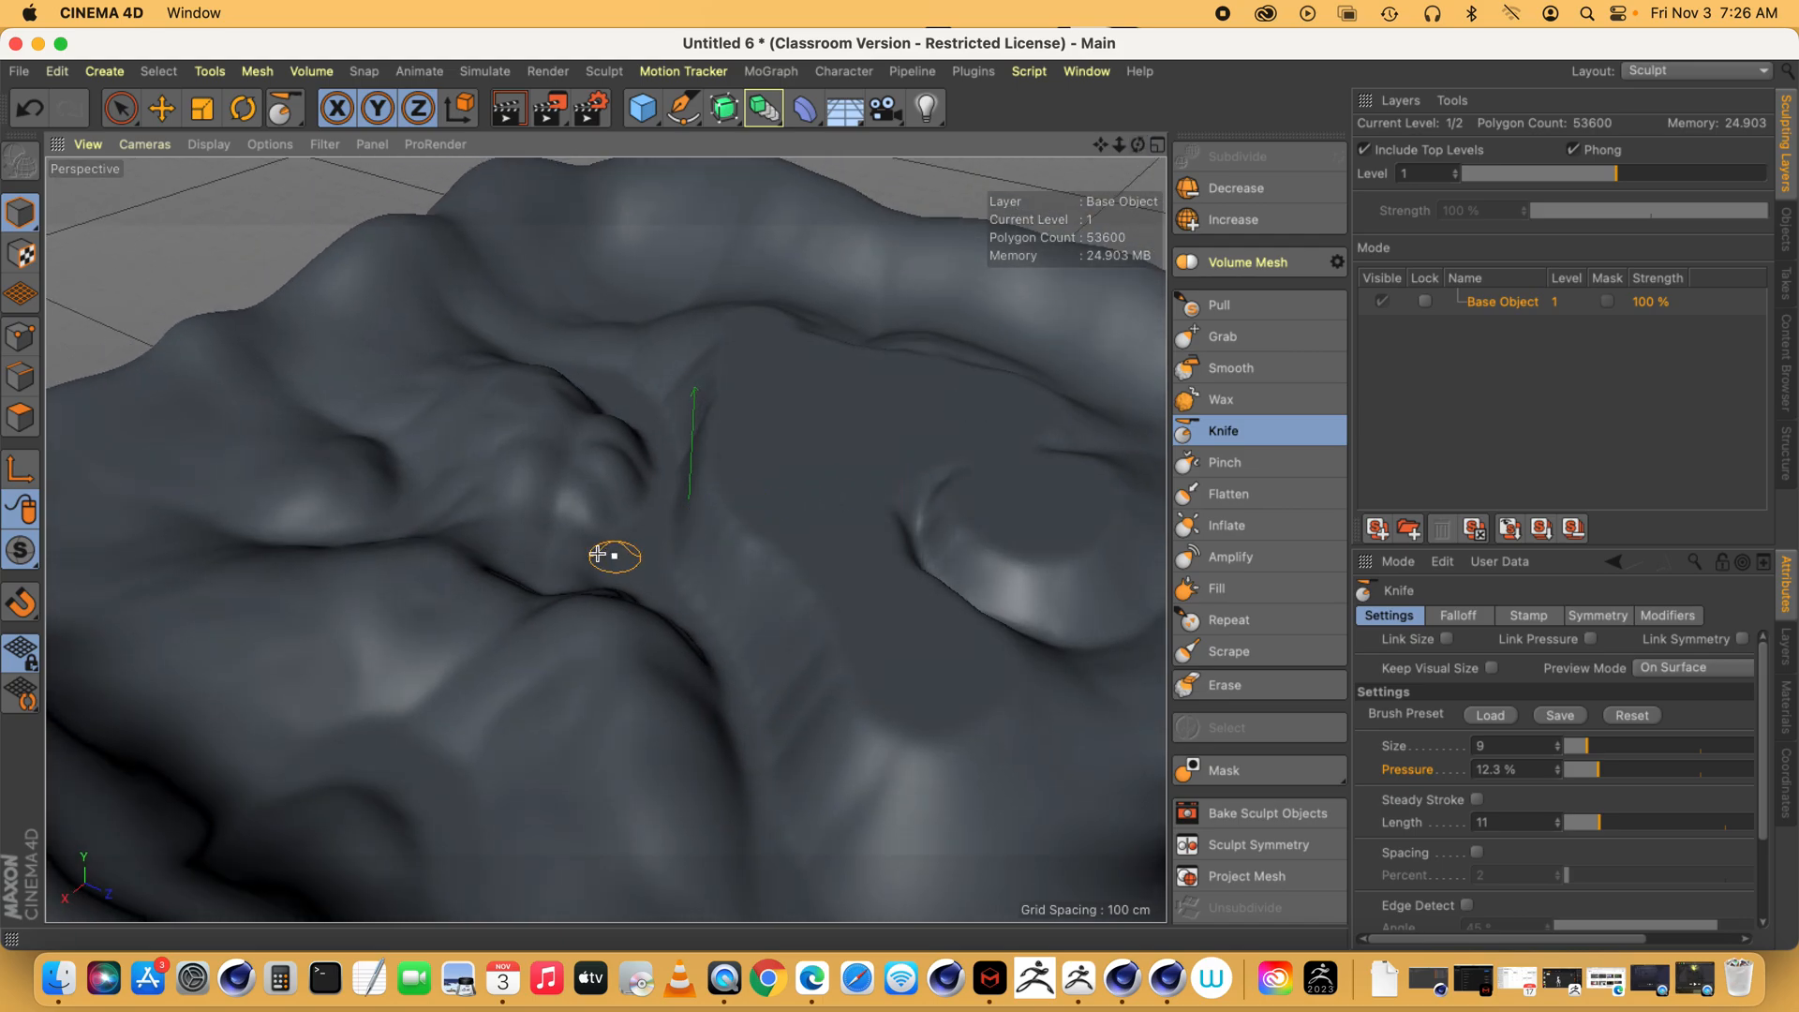
scroll(689, 503, up, 6)
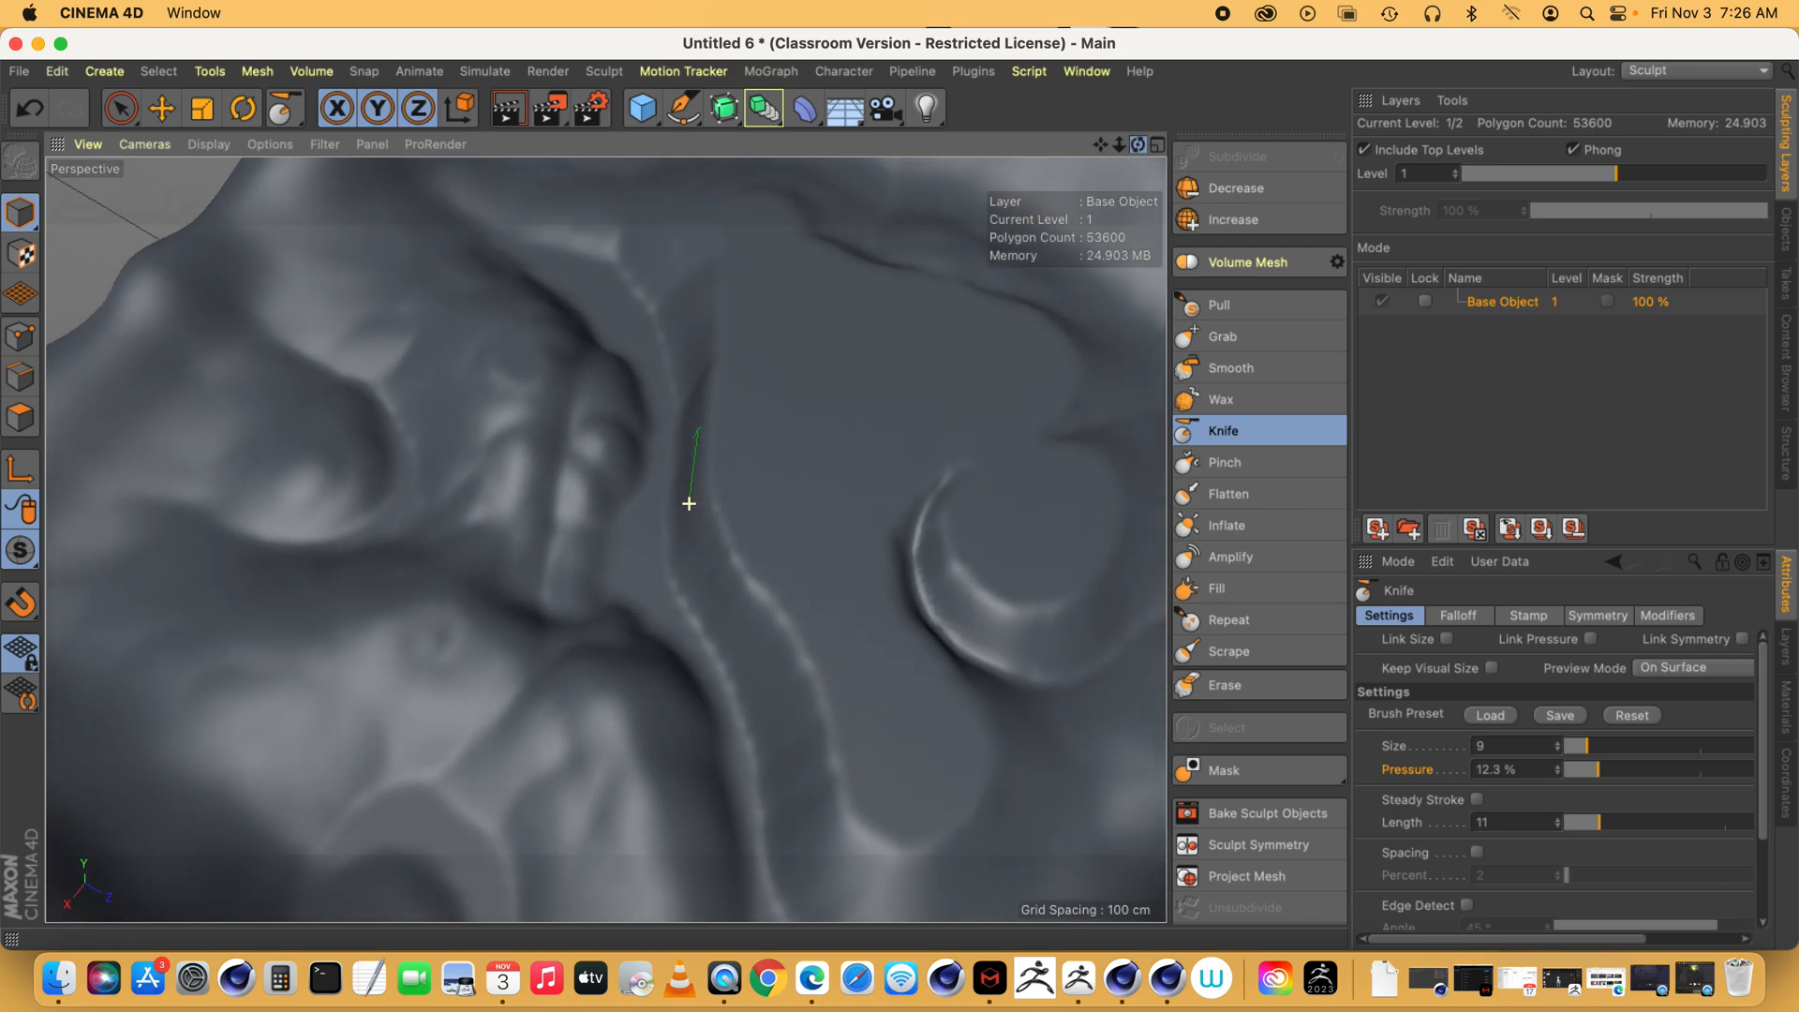
drag(1138, 144, 1177, 129)
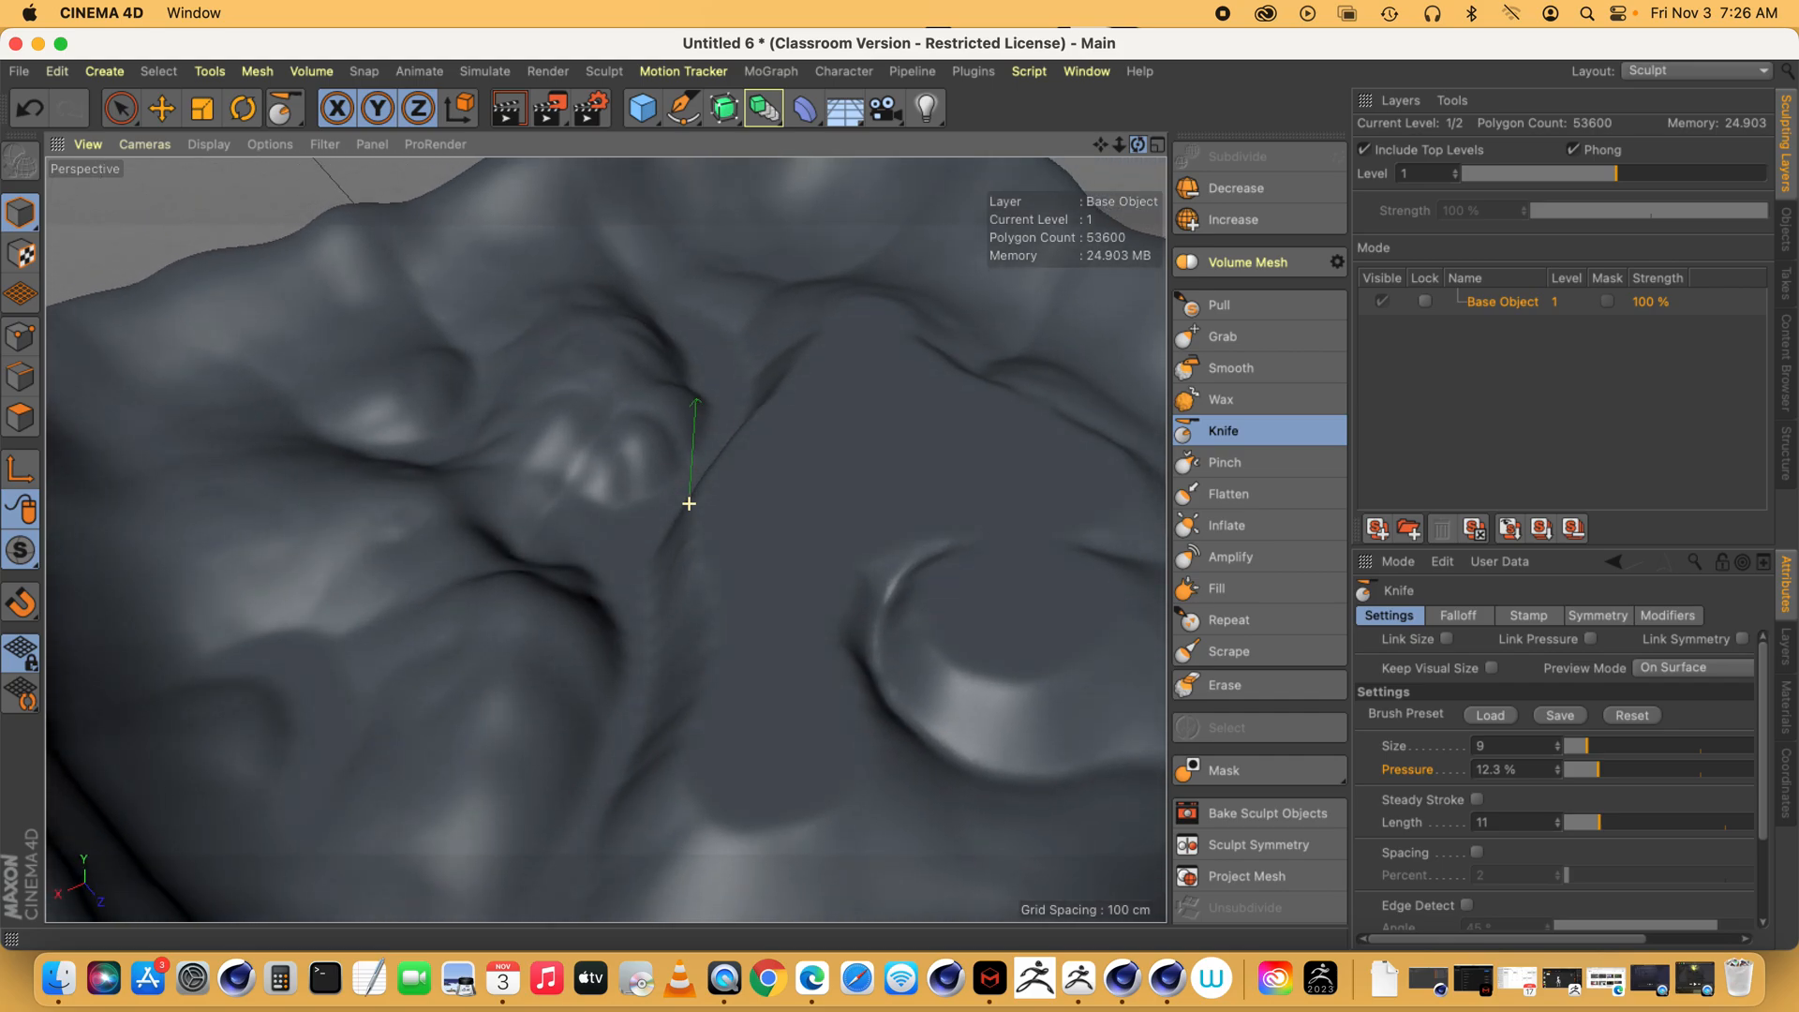
click(1229, 493)
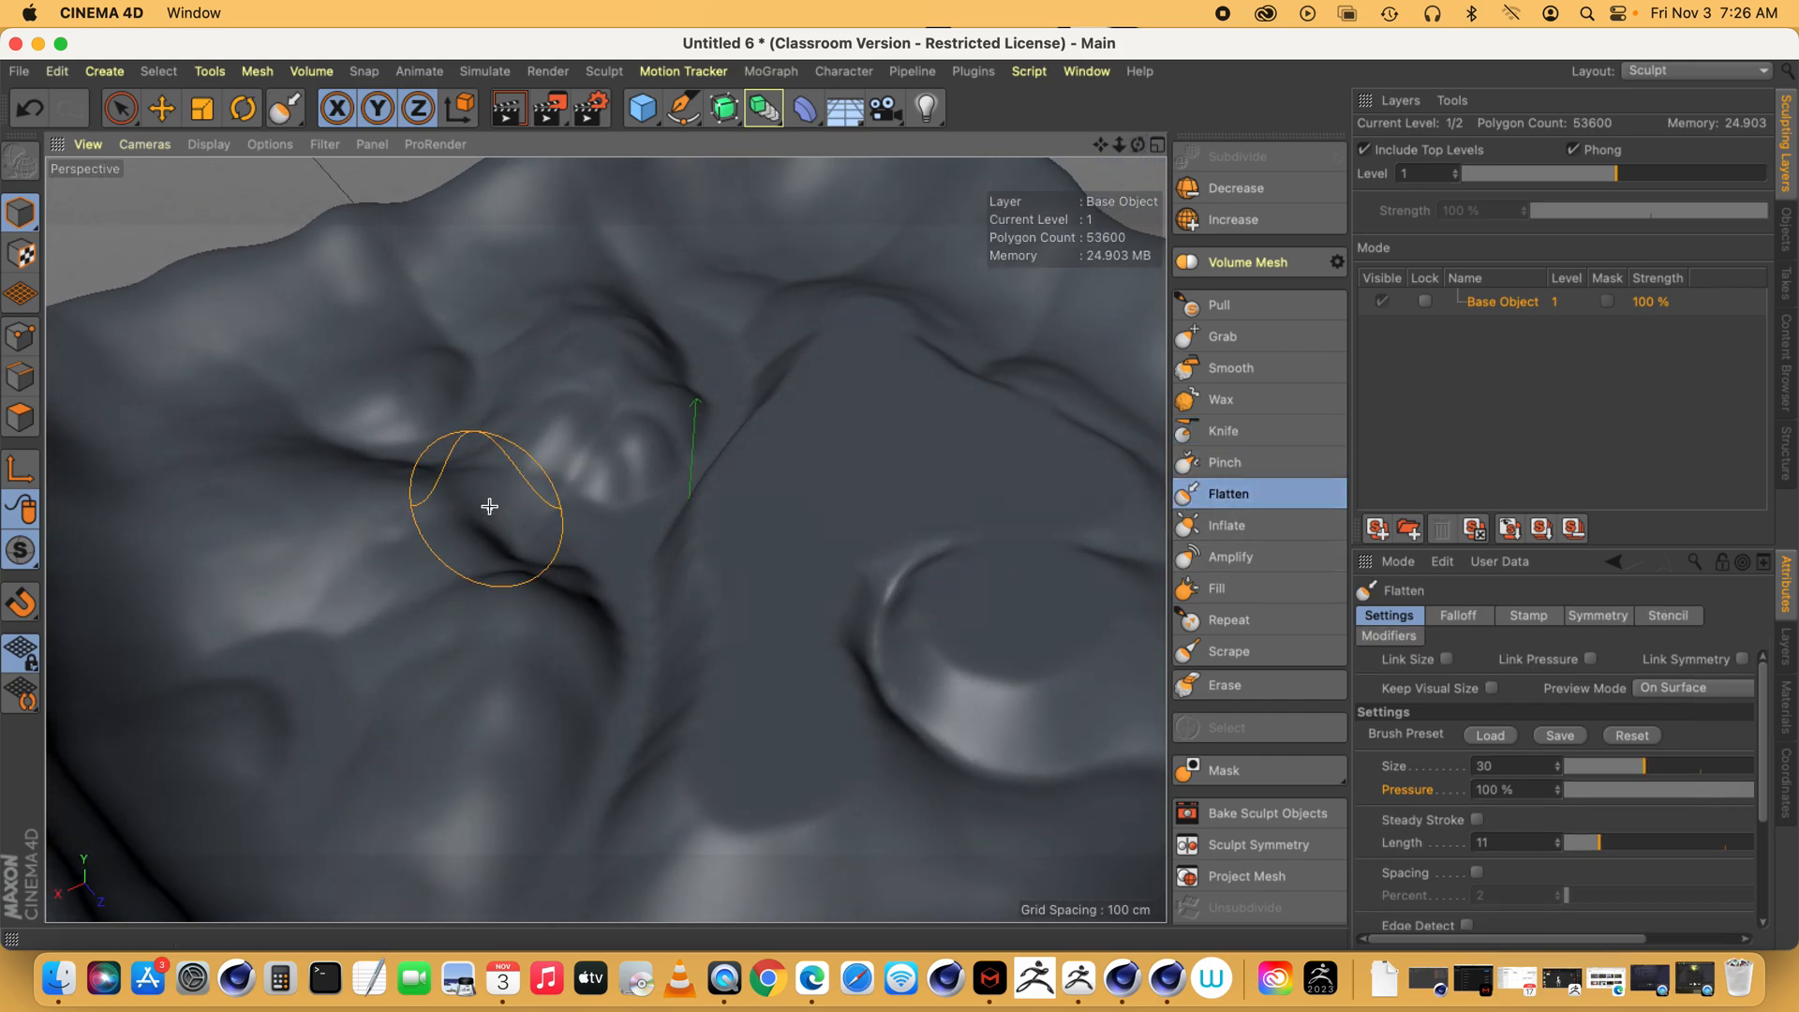
drag(523, 471, 553, 423)
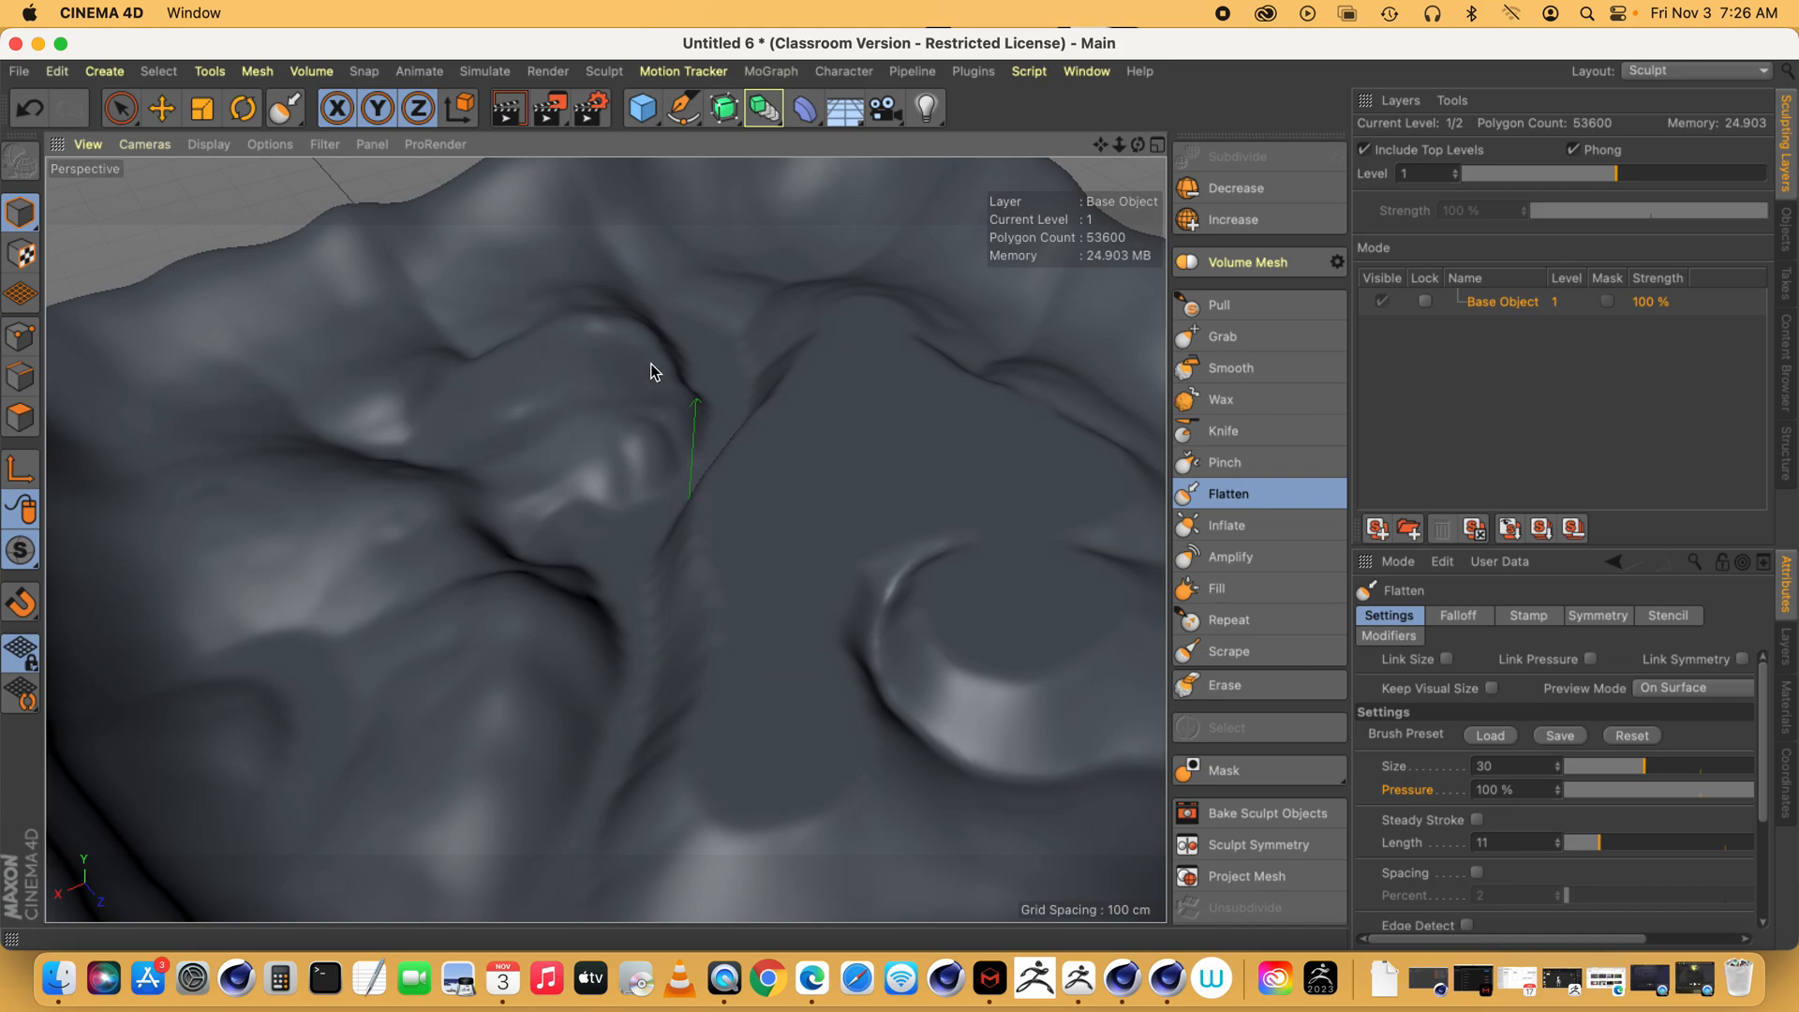
drag(672, 373, 631, 456)
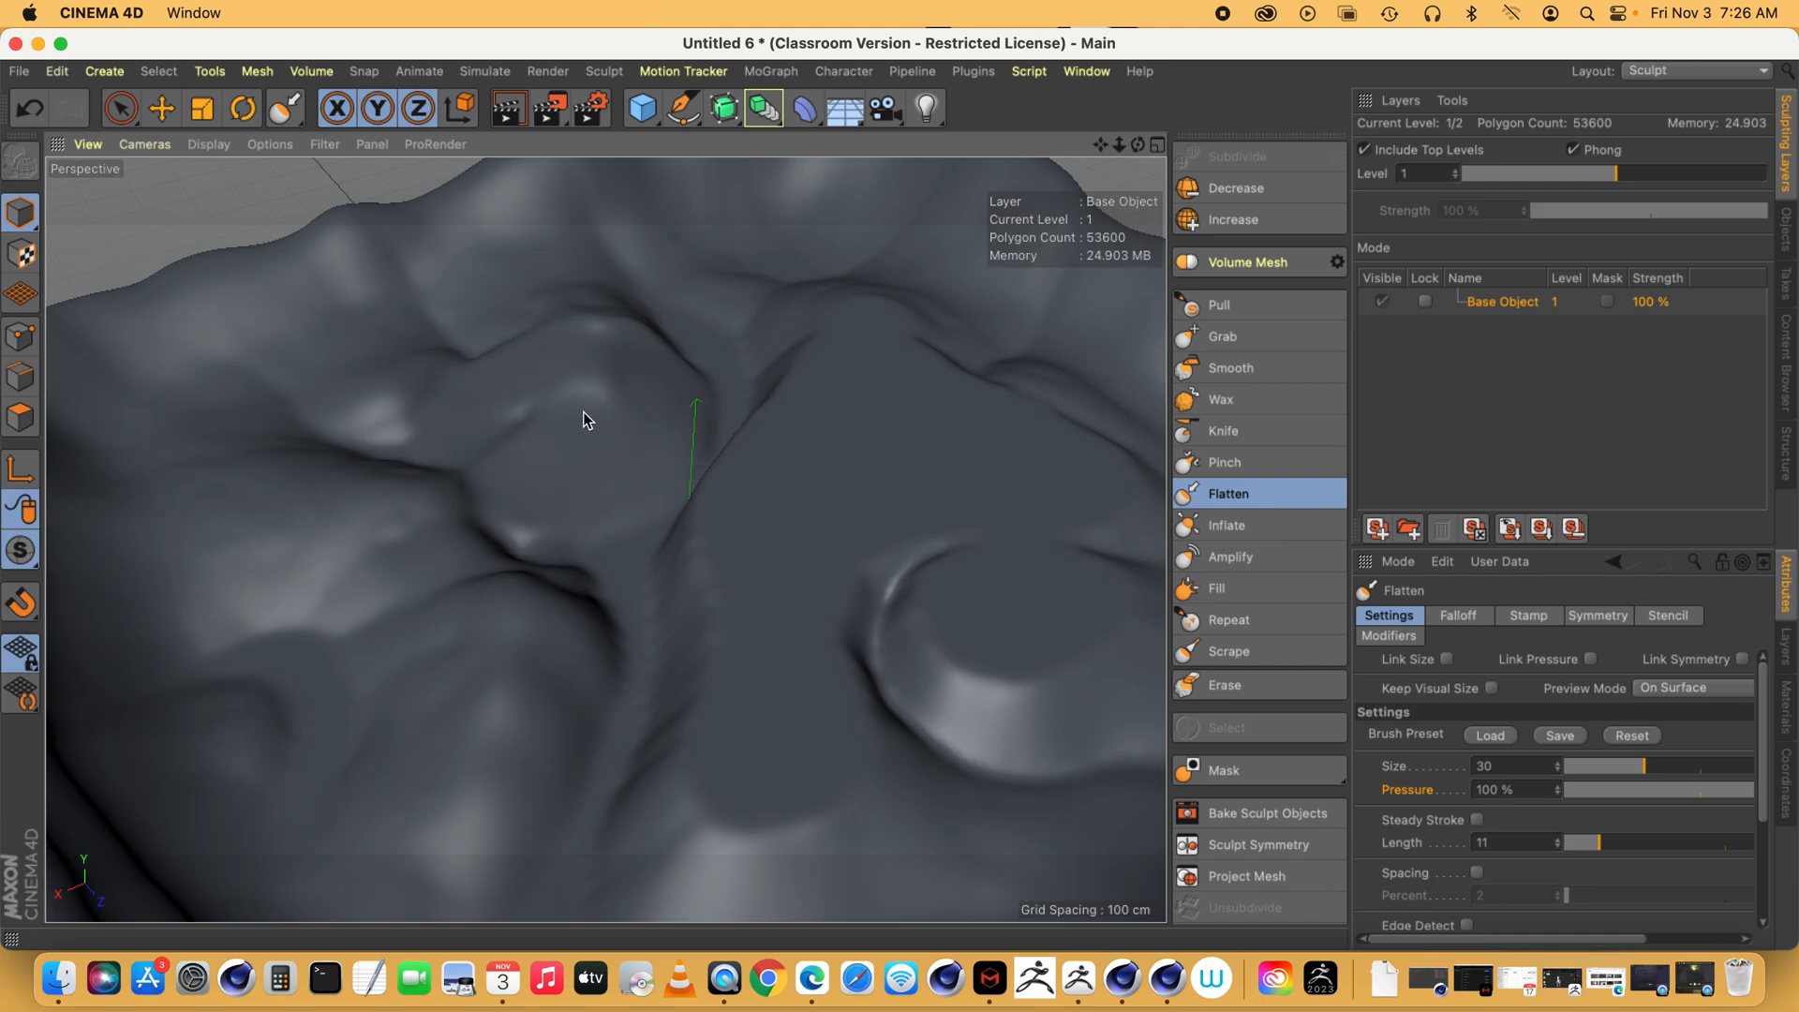
drag(484, 431, 555, 357)
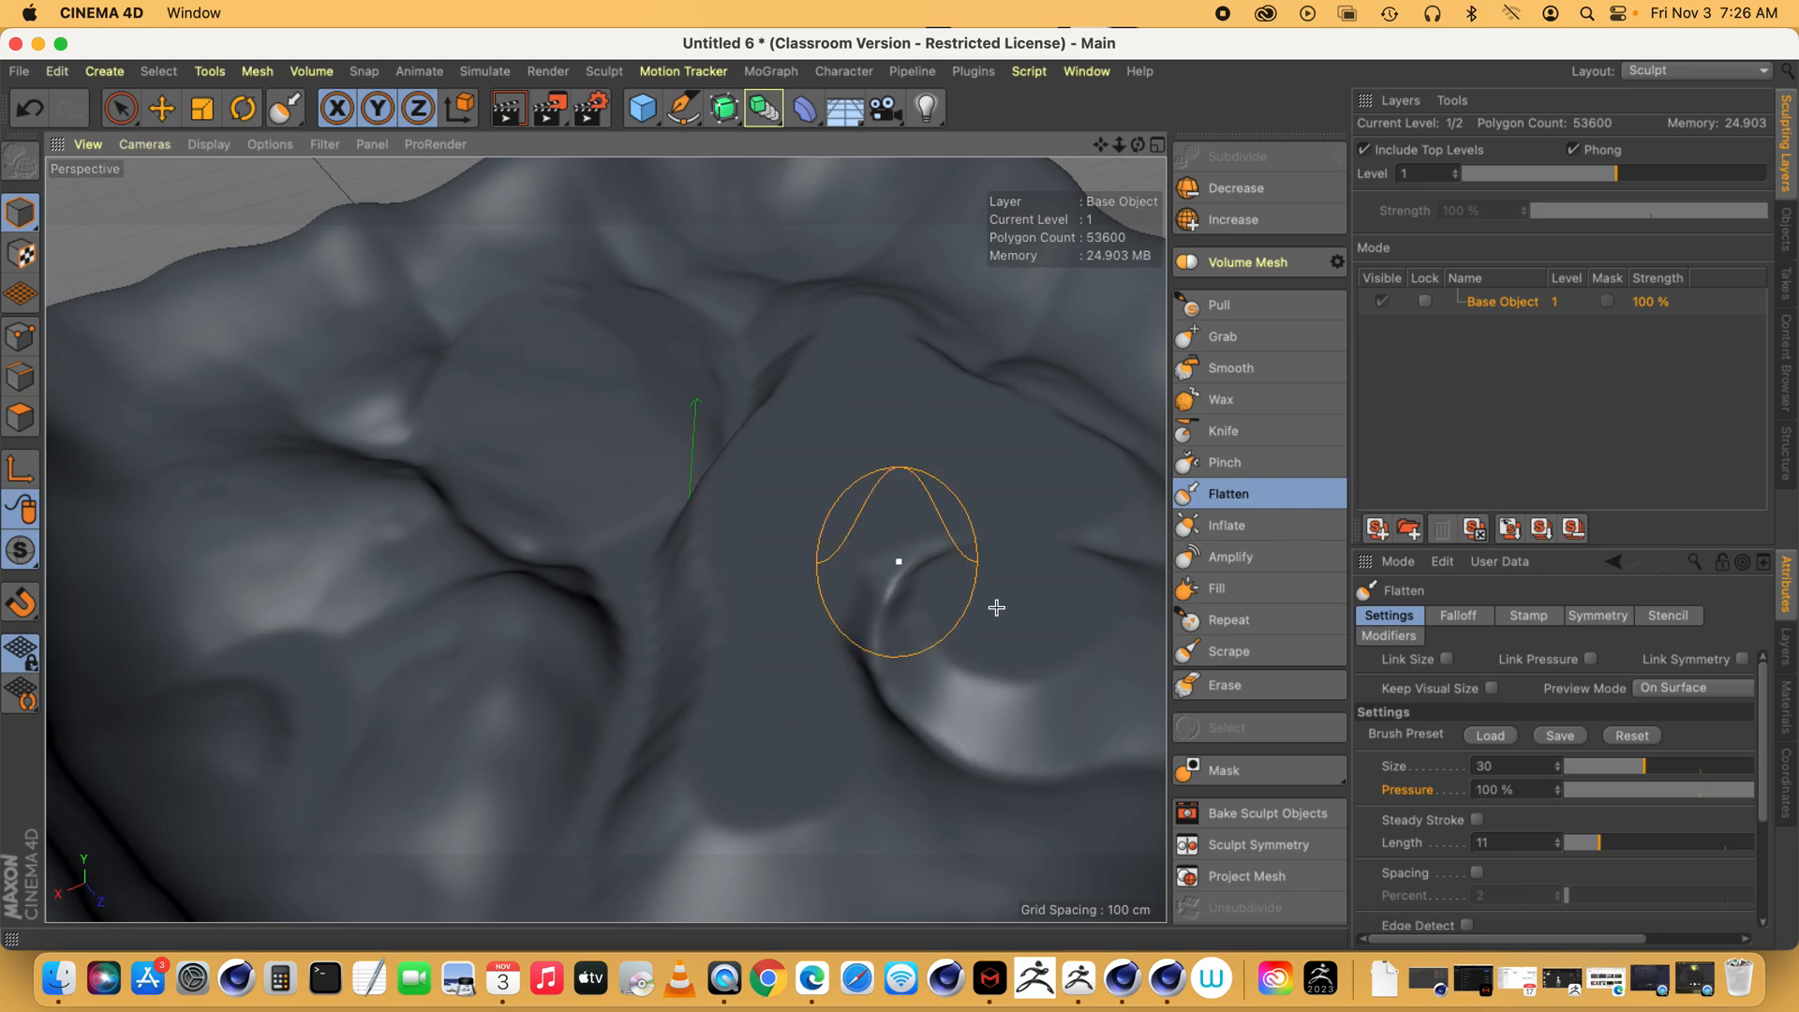
click(1223, 651)
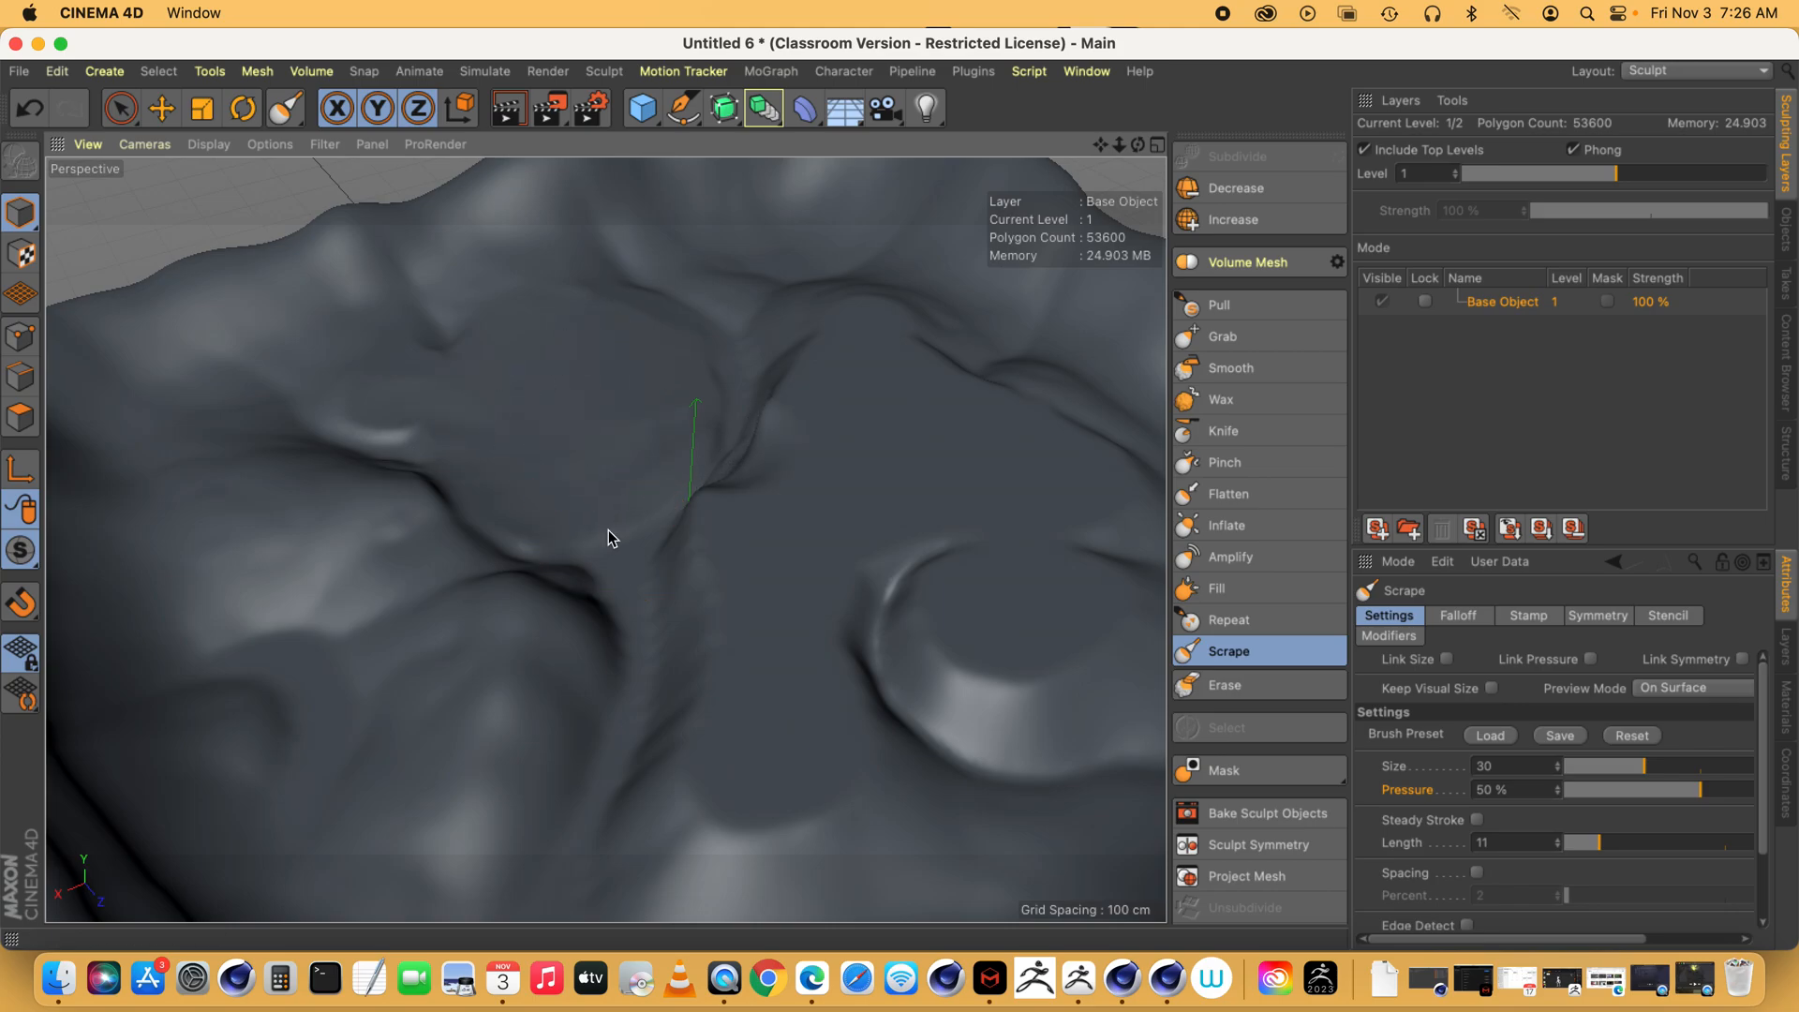
- Try Erase brush strokes across the flattened hilltop and undo them
click(1228, 525)
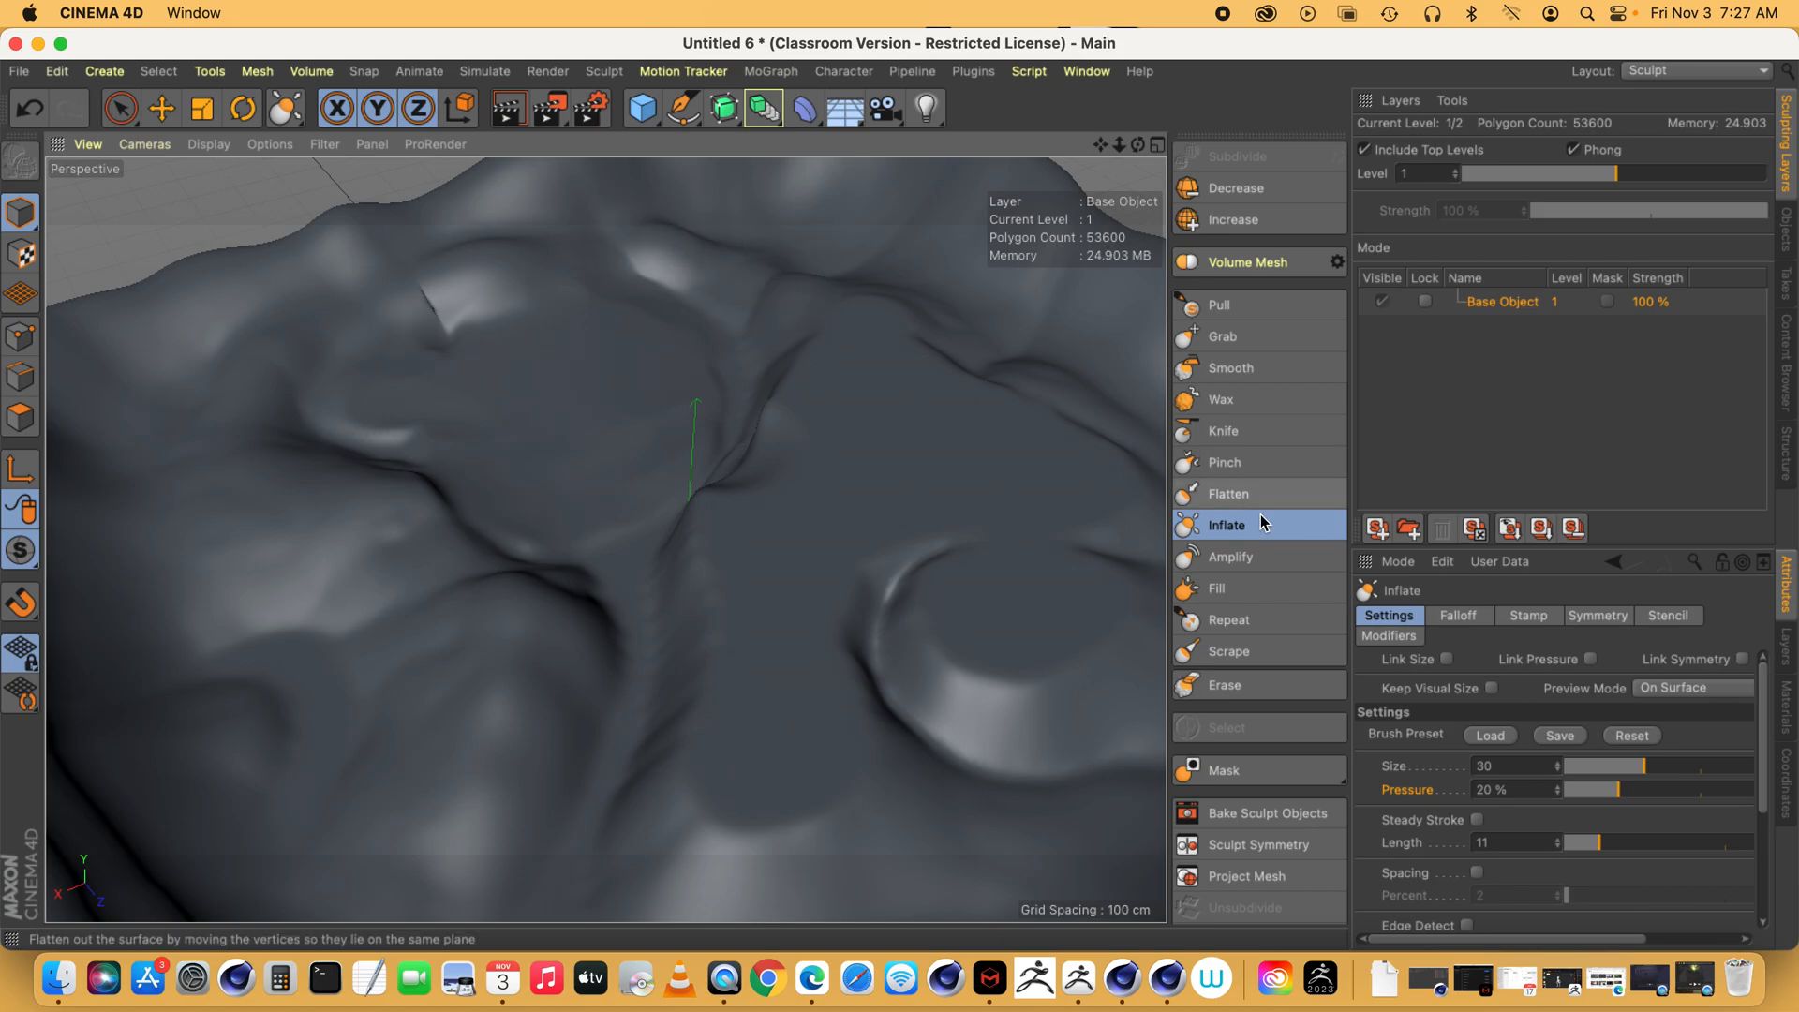
click(1225, 684)
mouse_move(494, 474)
mouse_down()
mouse_move(441, 300)
mouse_move(420, 309)
mouse_up()
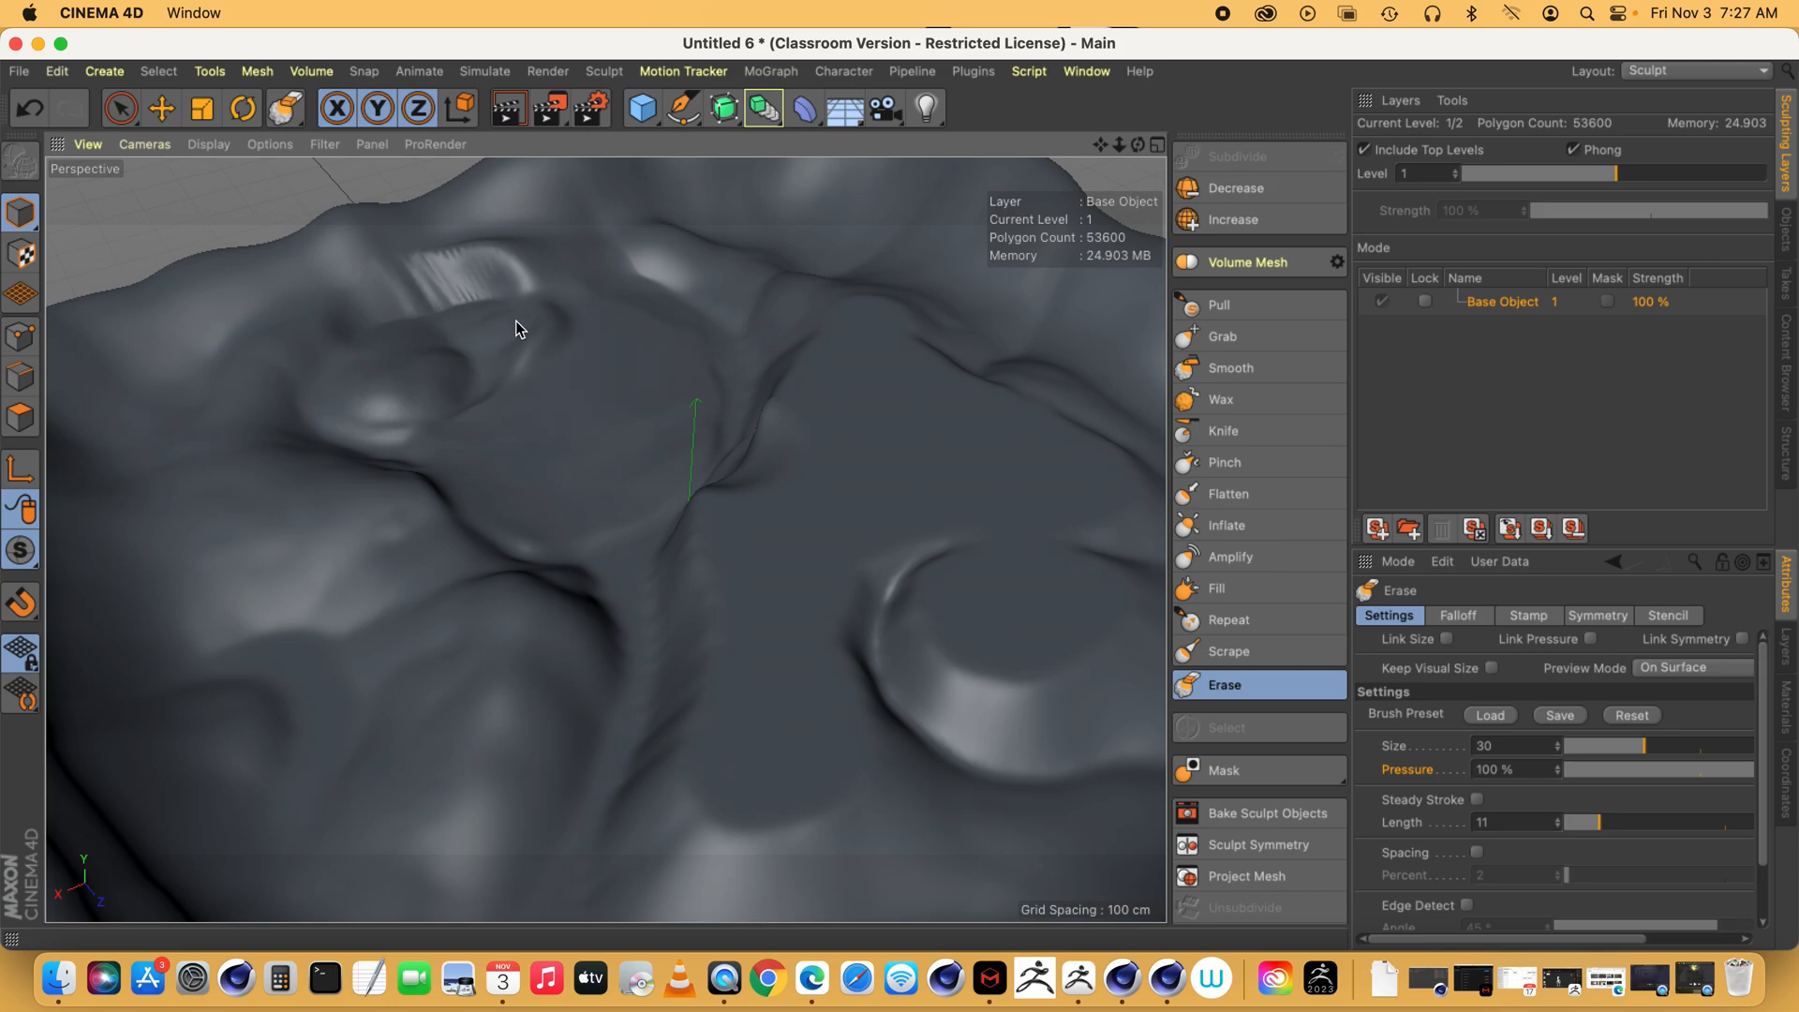
mouse_move(389, 448)
mouse_down()
mouse_move(497, 504)
mouse_move(529, 550)
mouse_up()
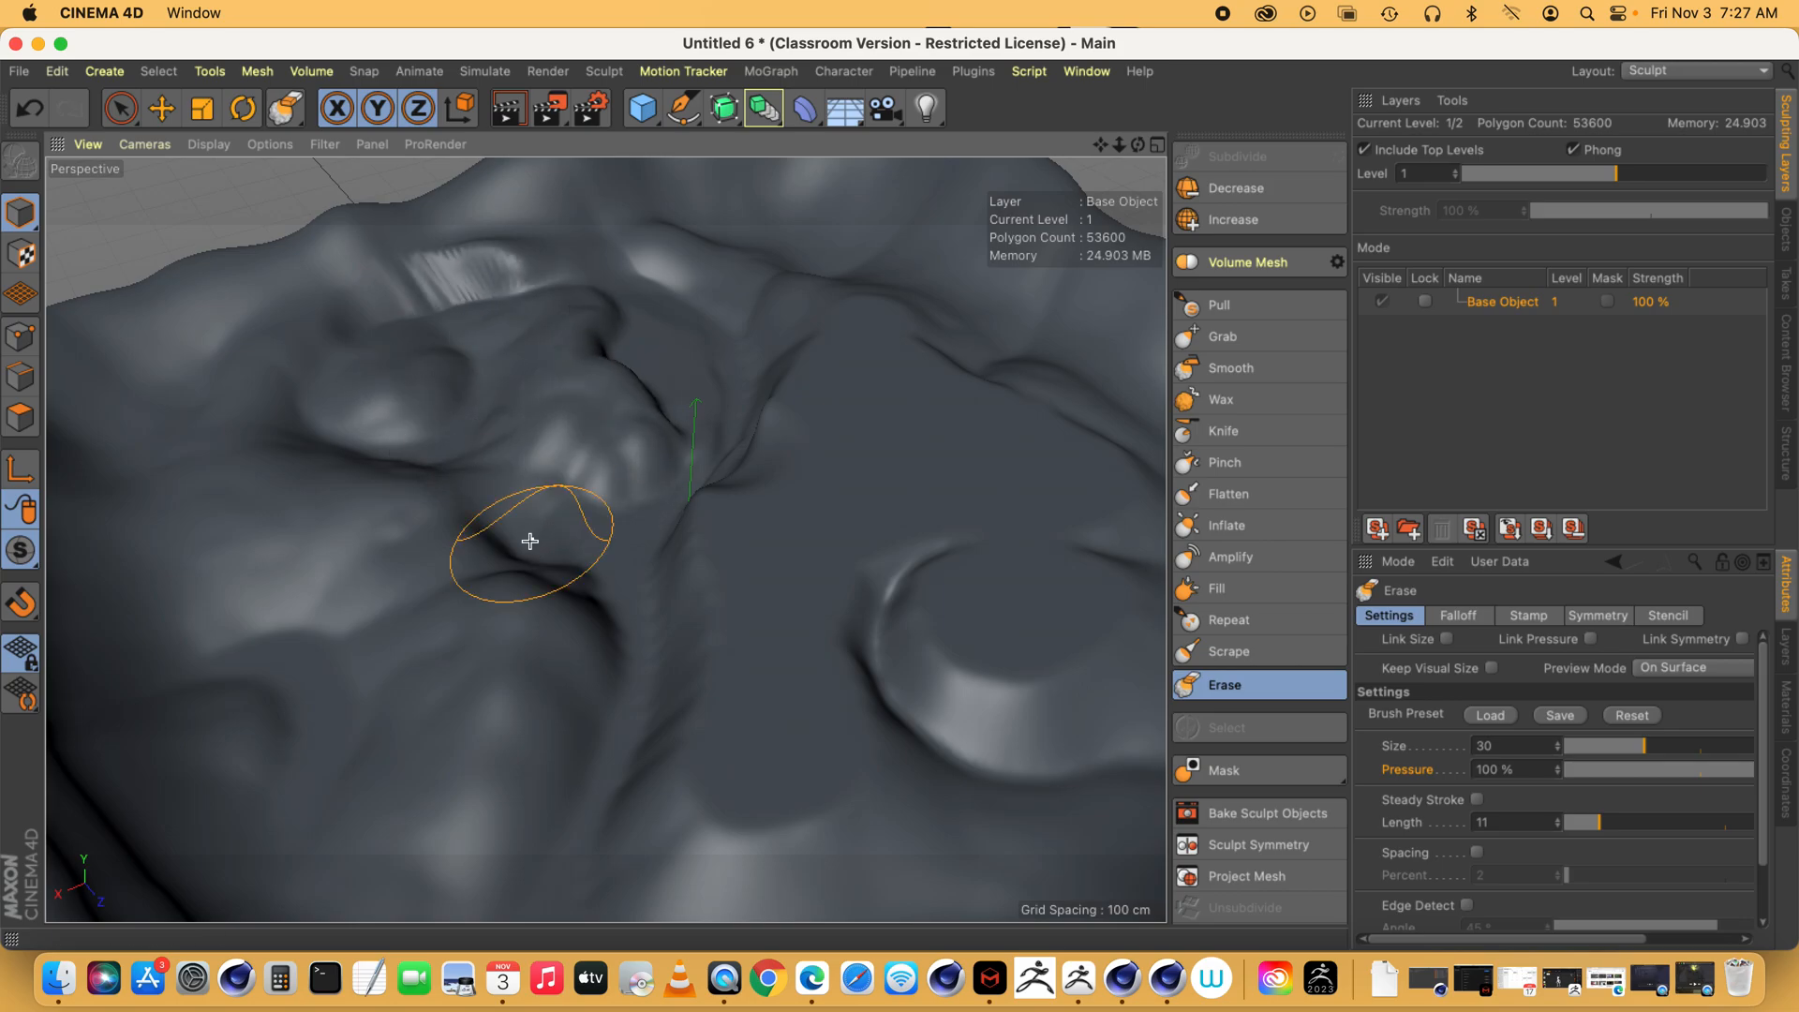
key(super+z)
key(super+z)
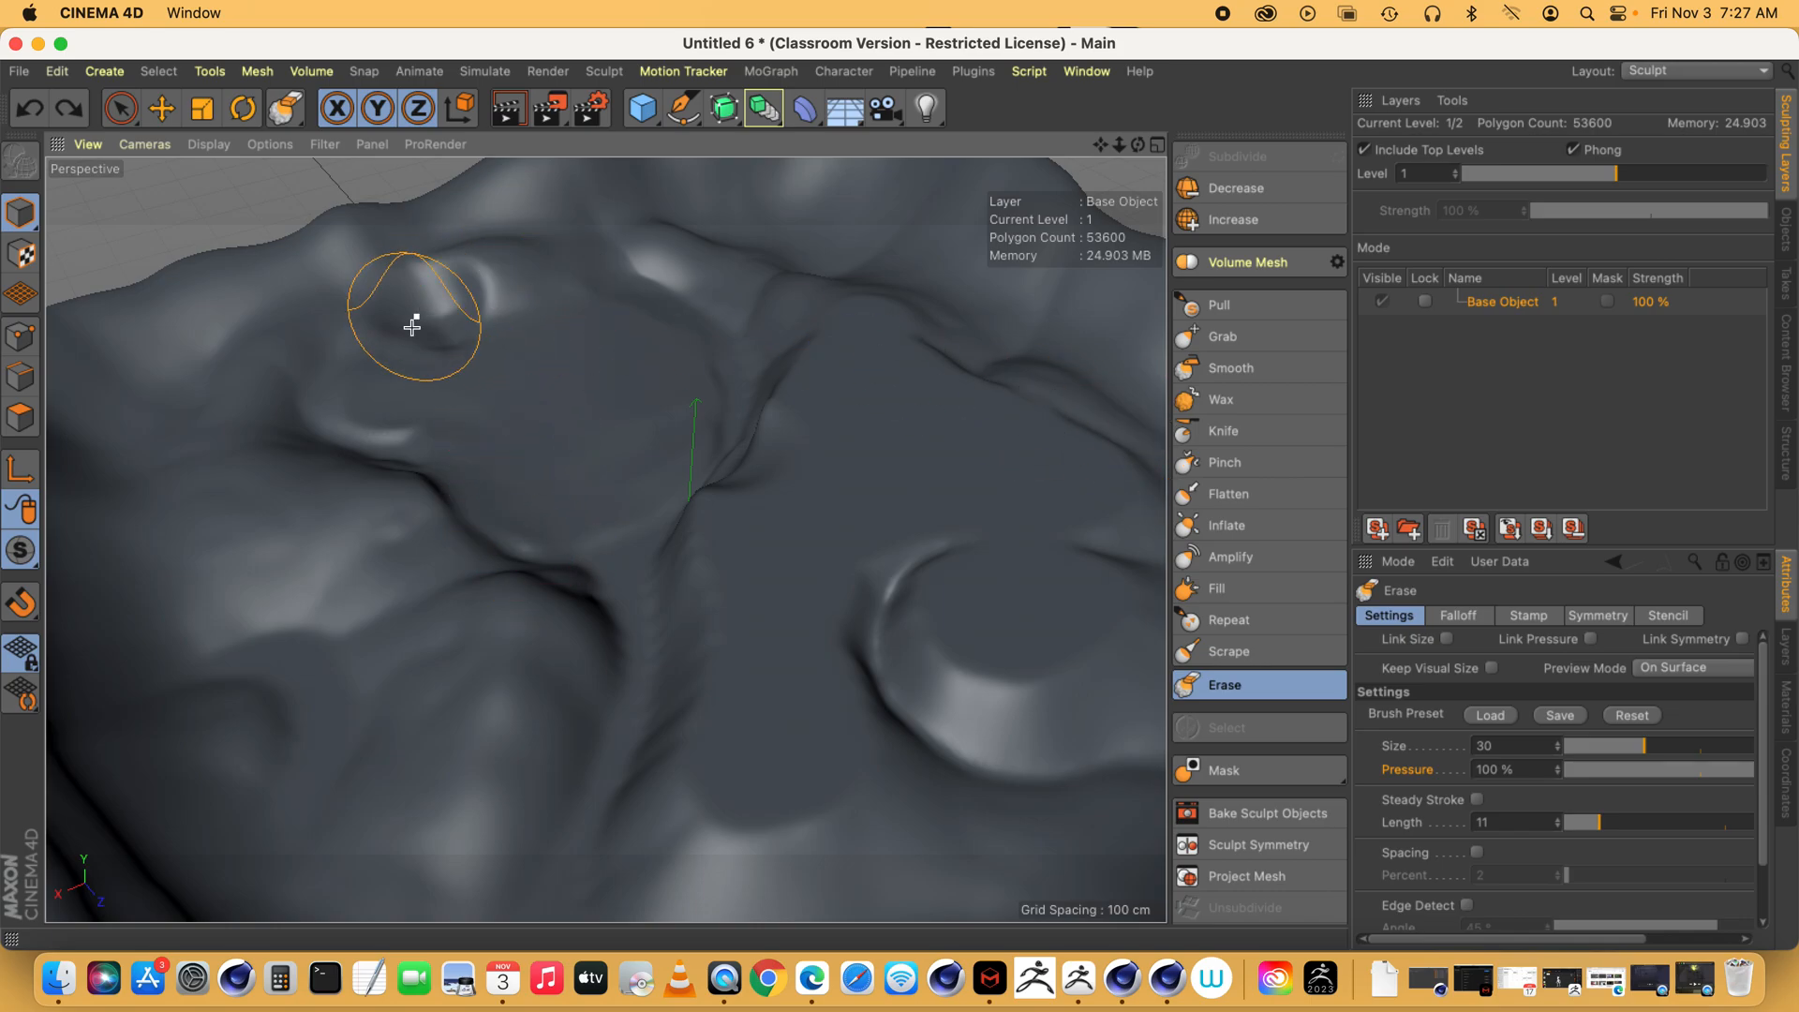
drag(410, 338, 413, 336)
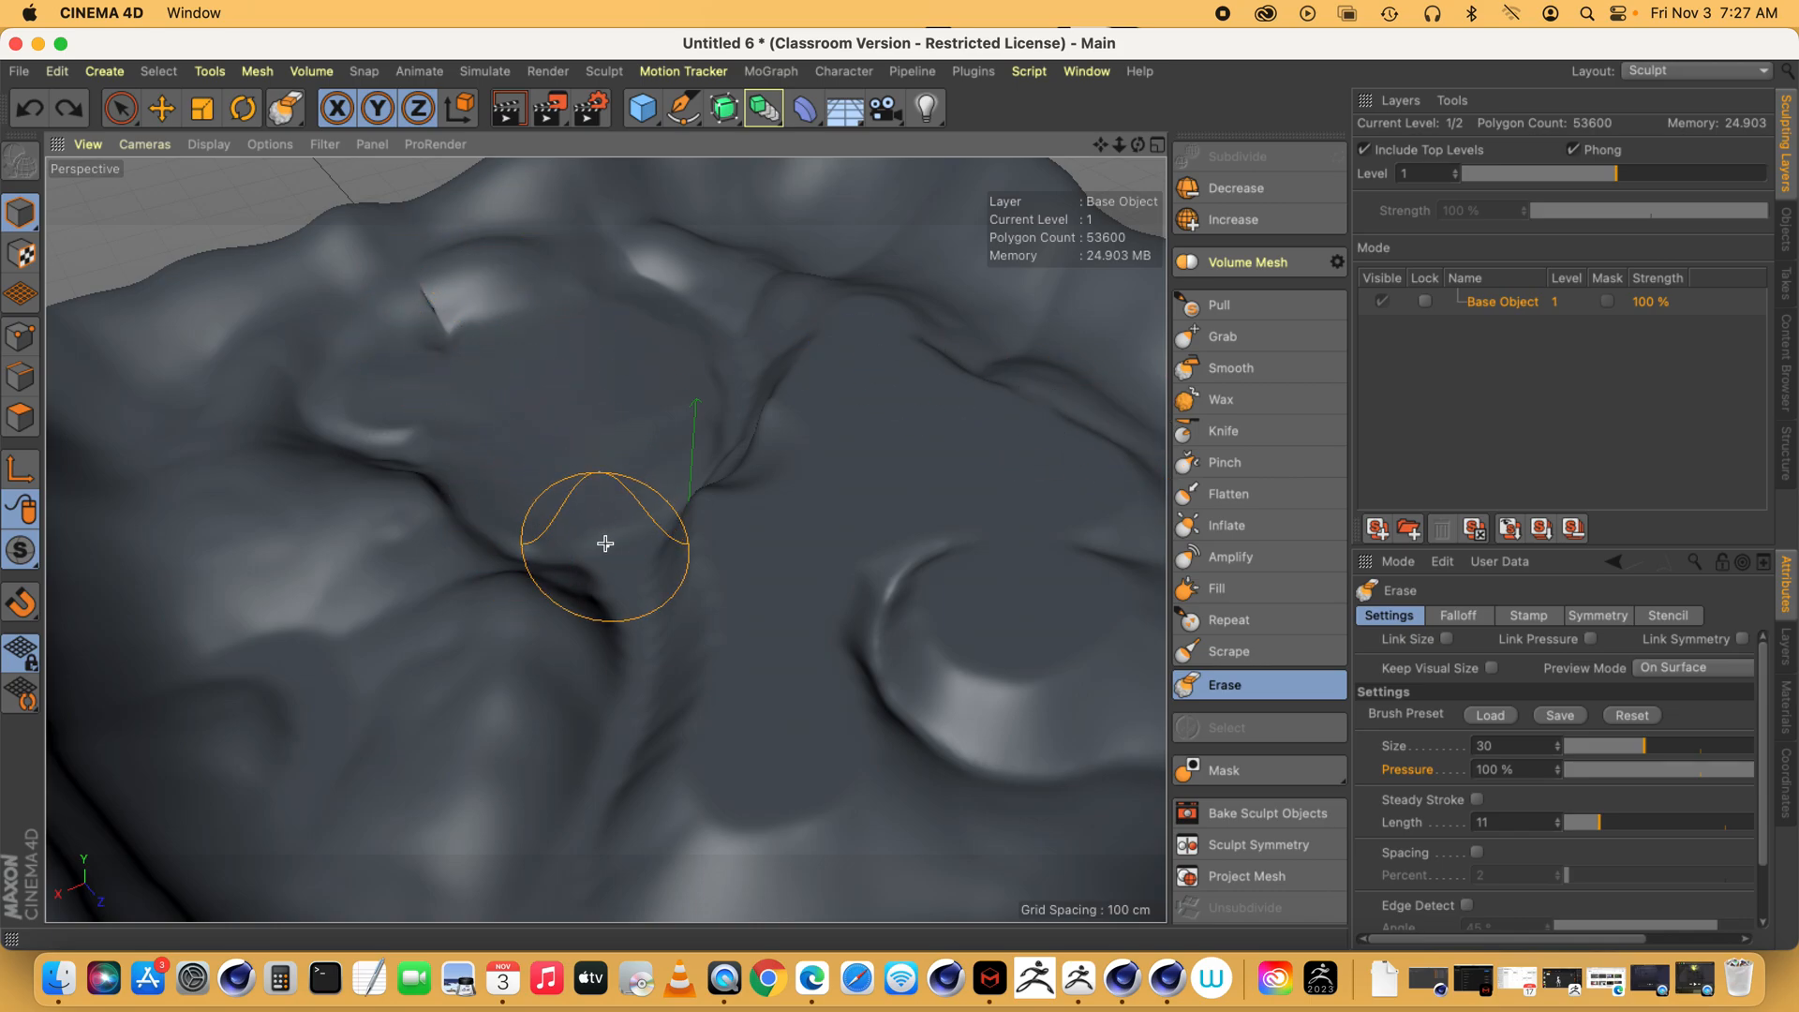
- Switch to the Knife brush, try a cut on the flattened hill and undo it
click(1226, 429)
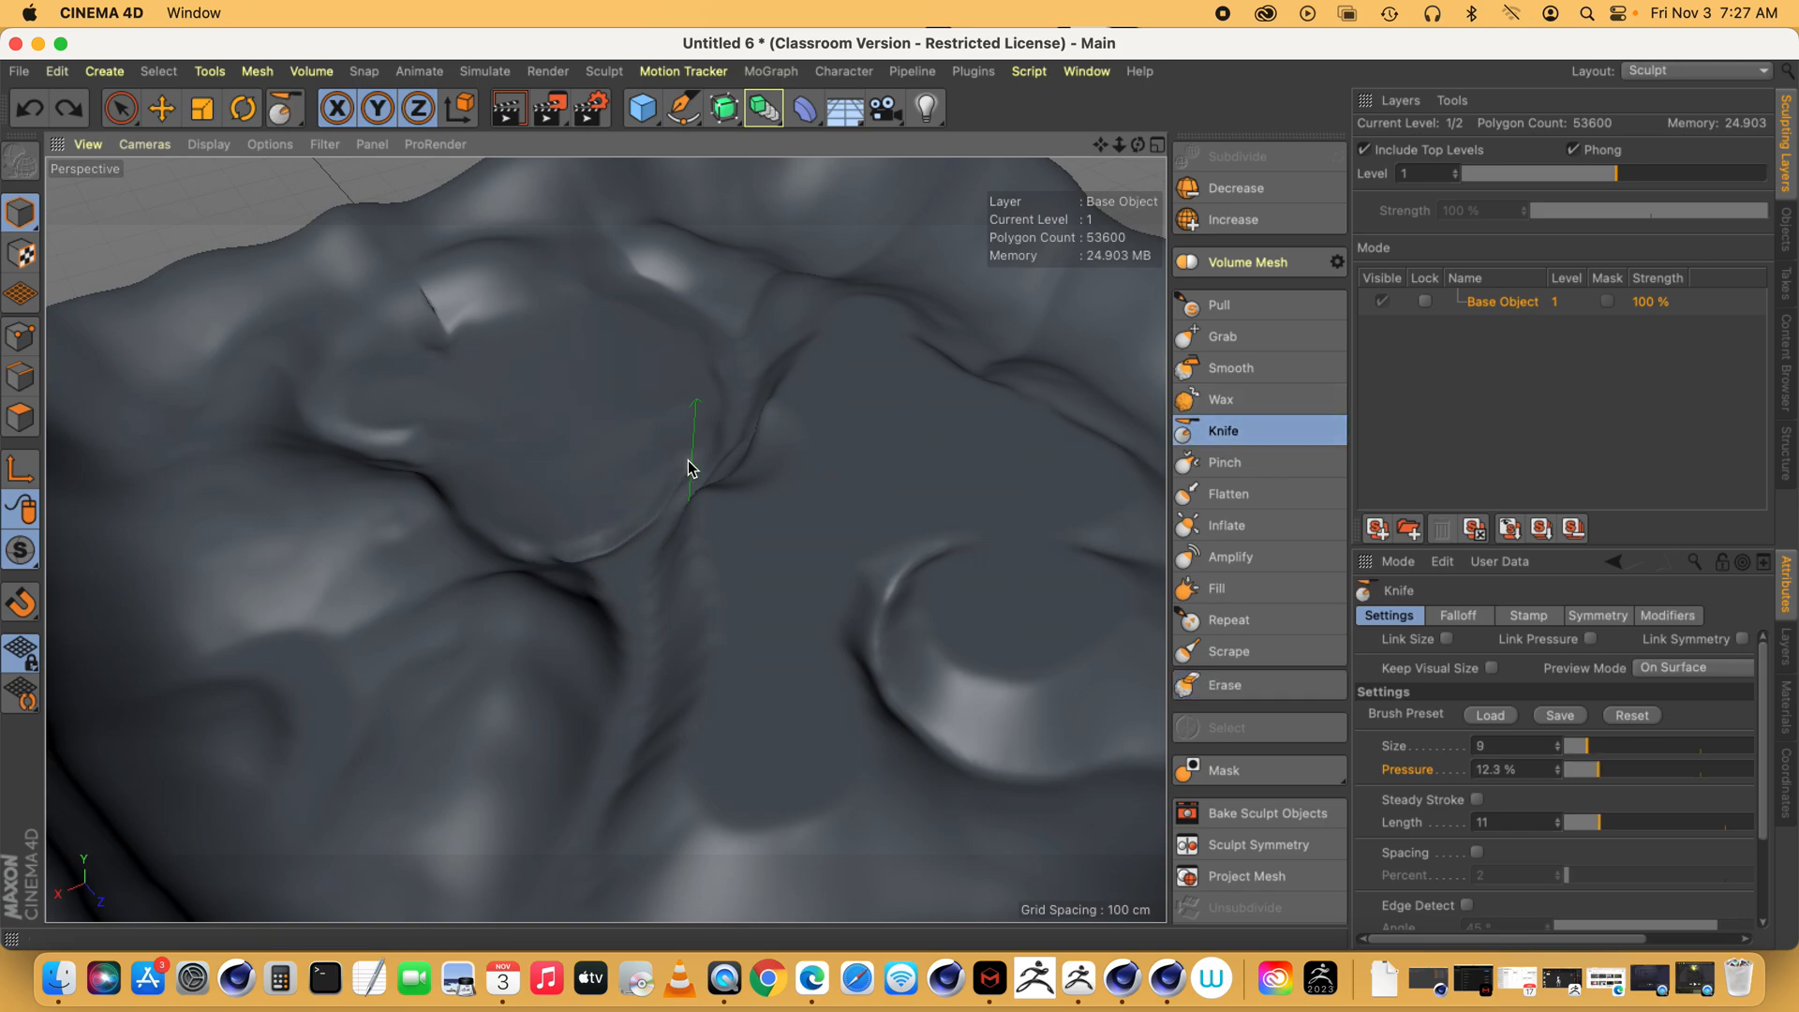
drag(475, 389, 478, 390)
key(super+z)
- Increase the sculpt level to 2 and start a diagonal path on the plateau's steep side with the Knife brush at size 4
drag(1115, 143, 606, 541)
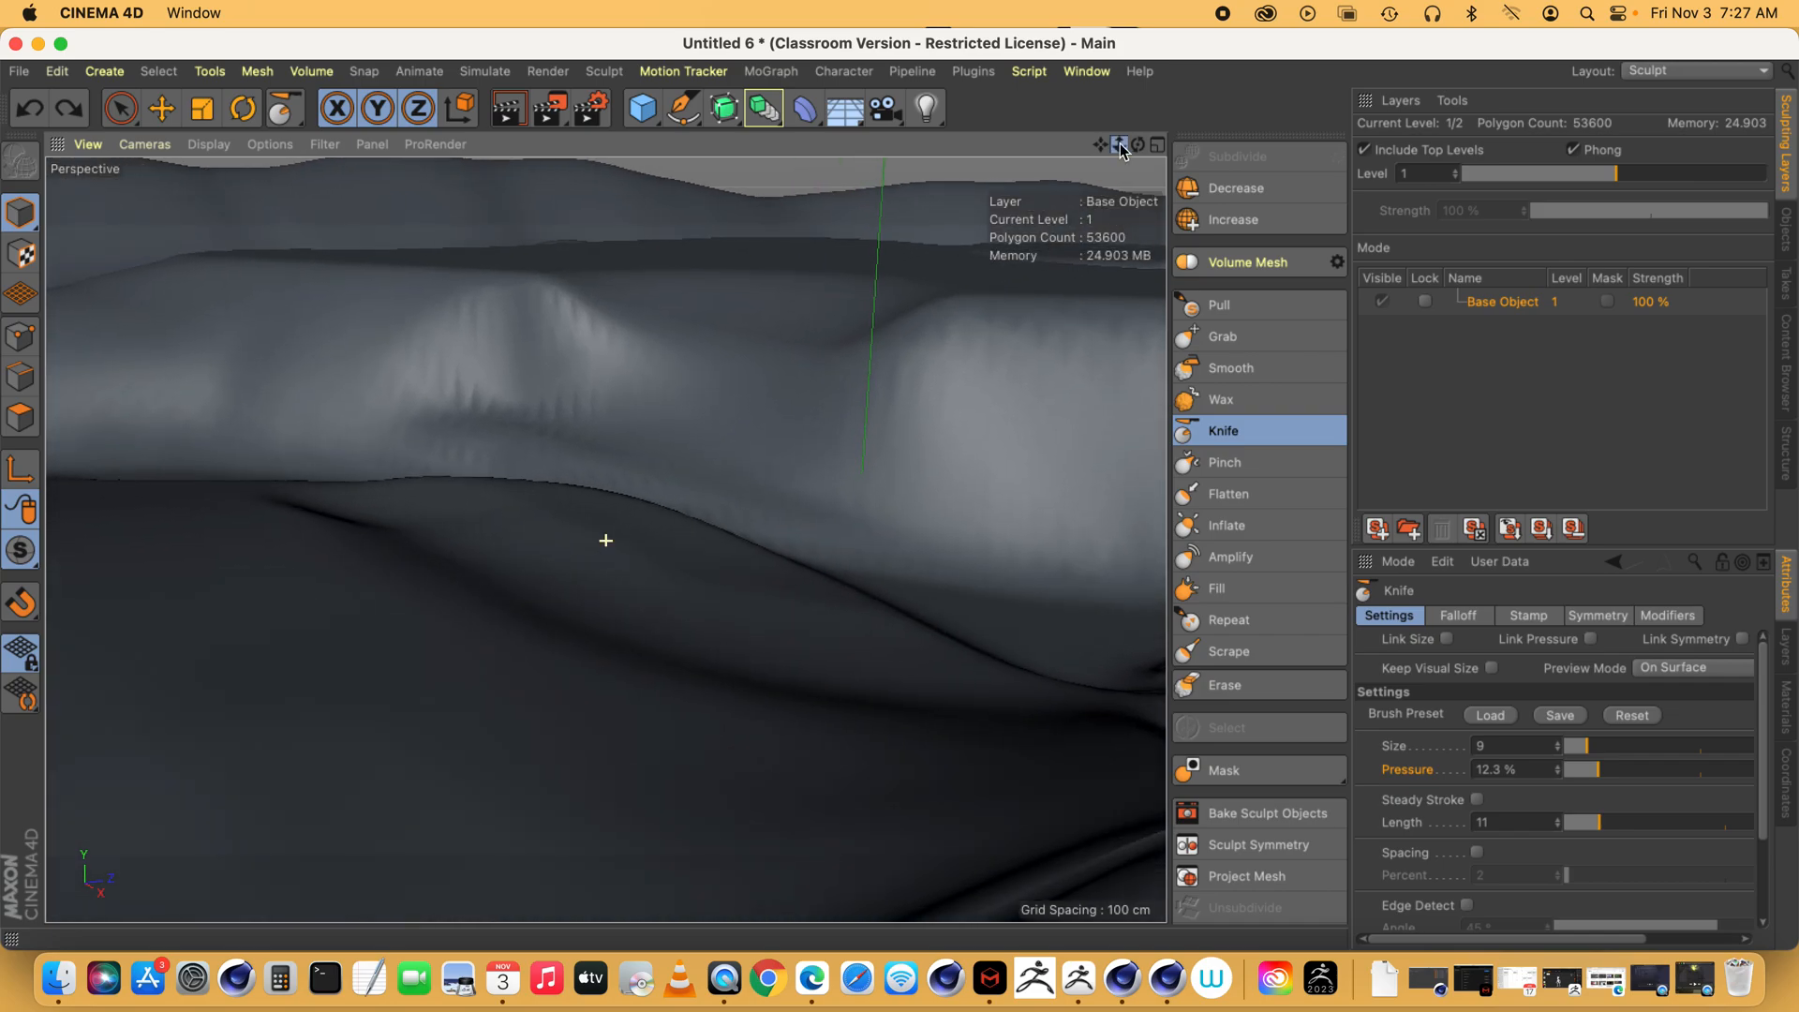
drag(1105, 147, 602, 534)
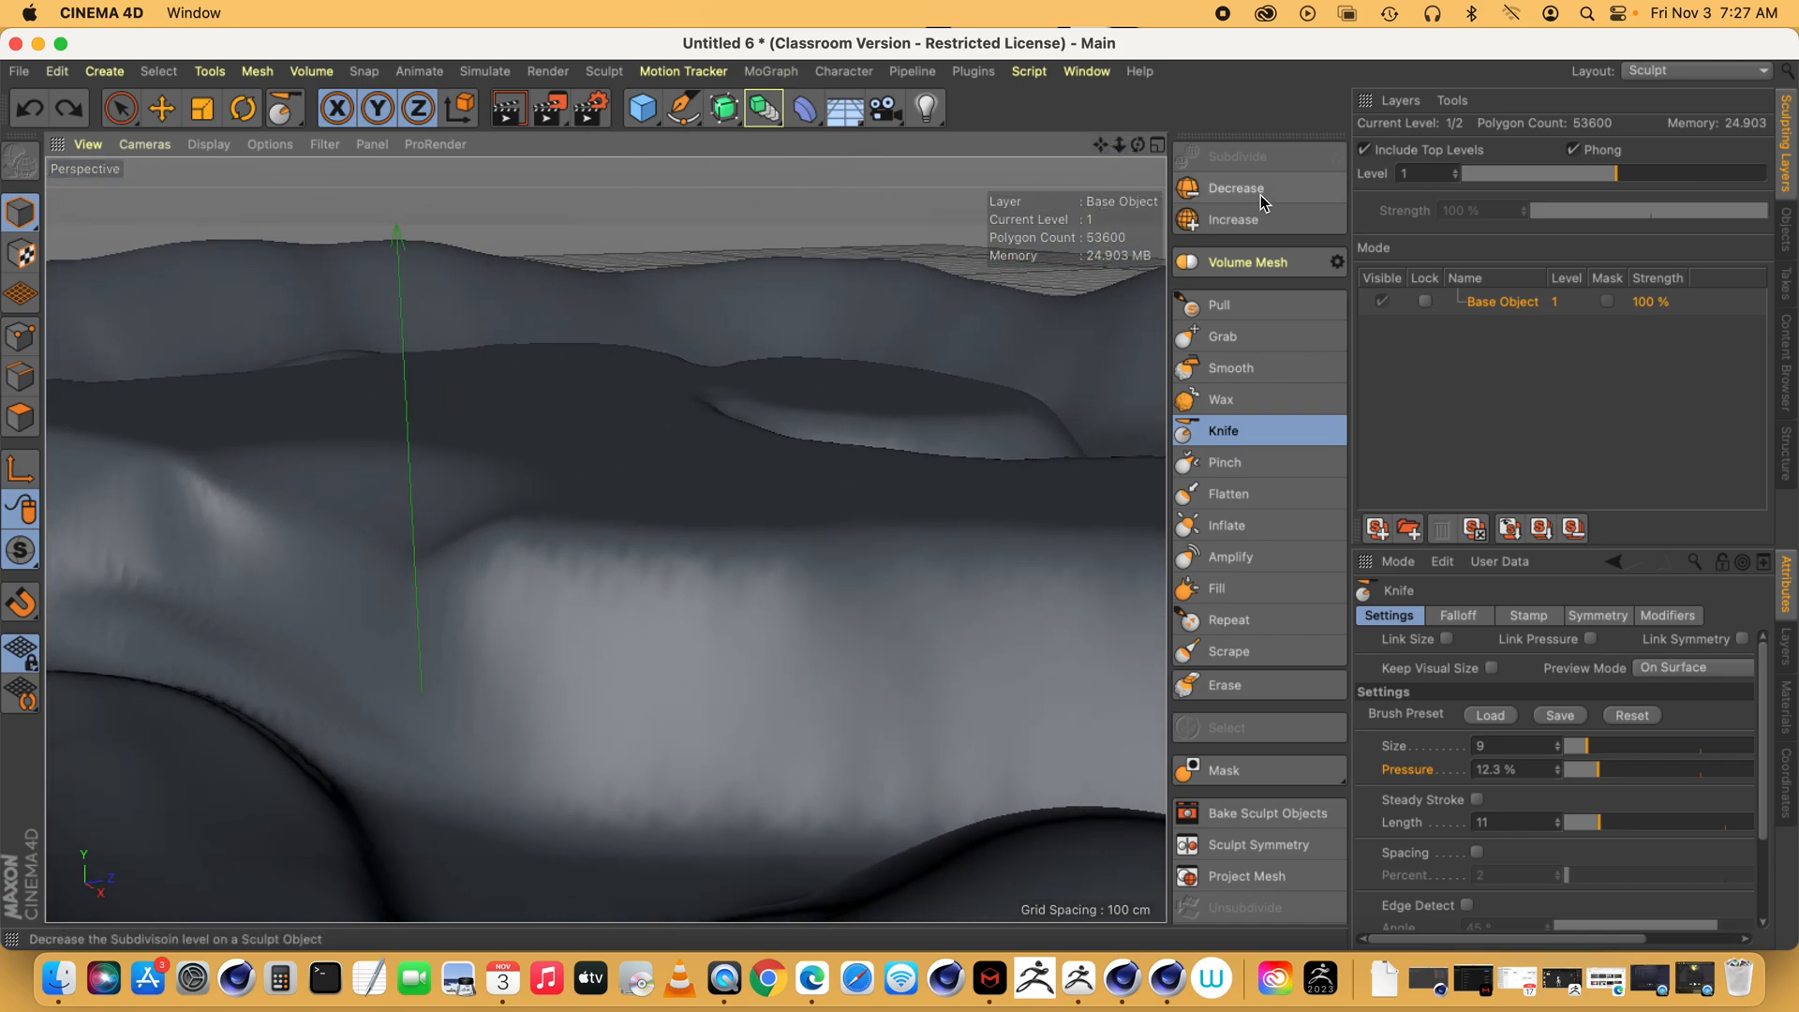
click(1241, 219)
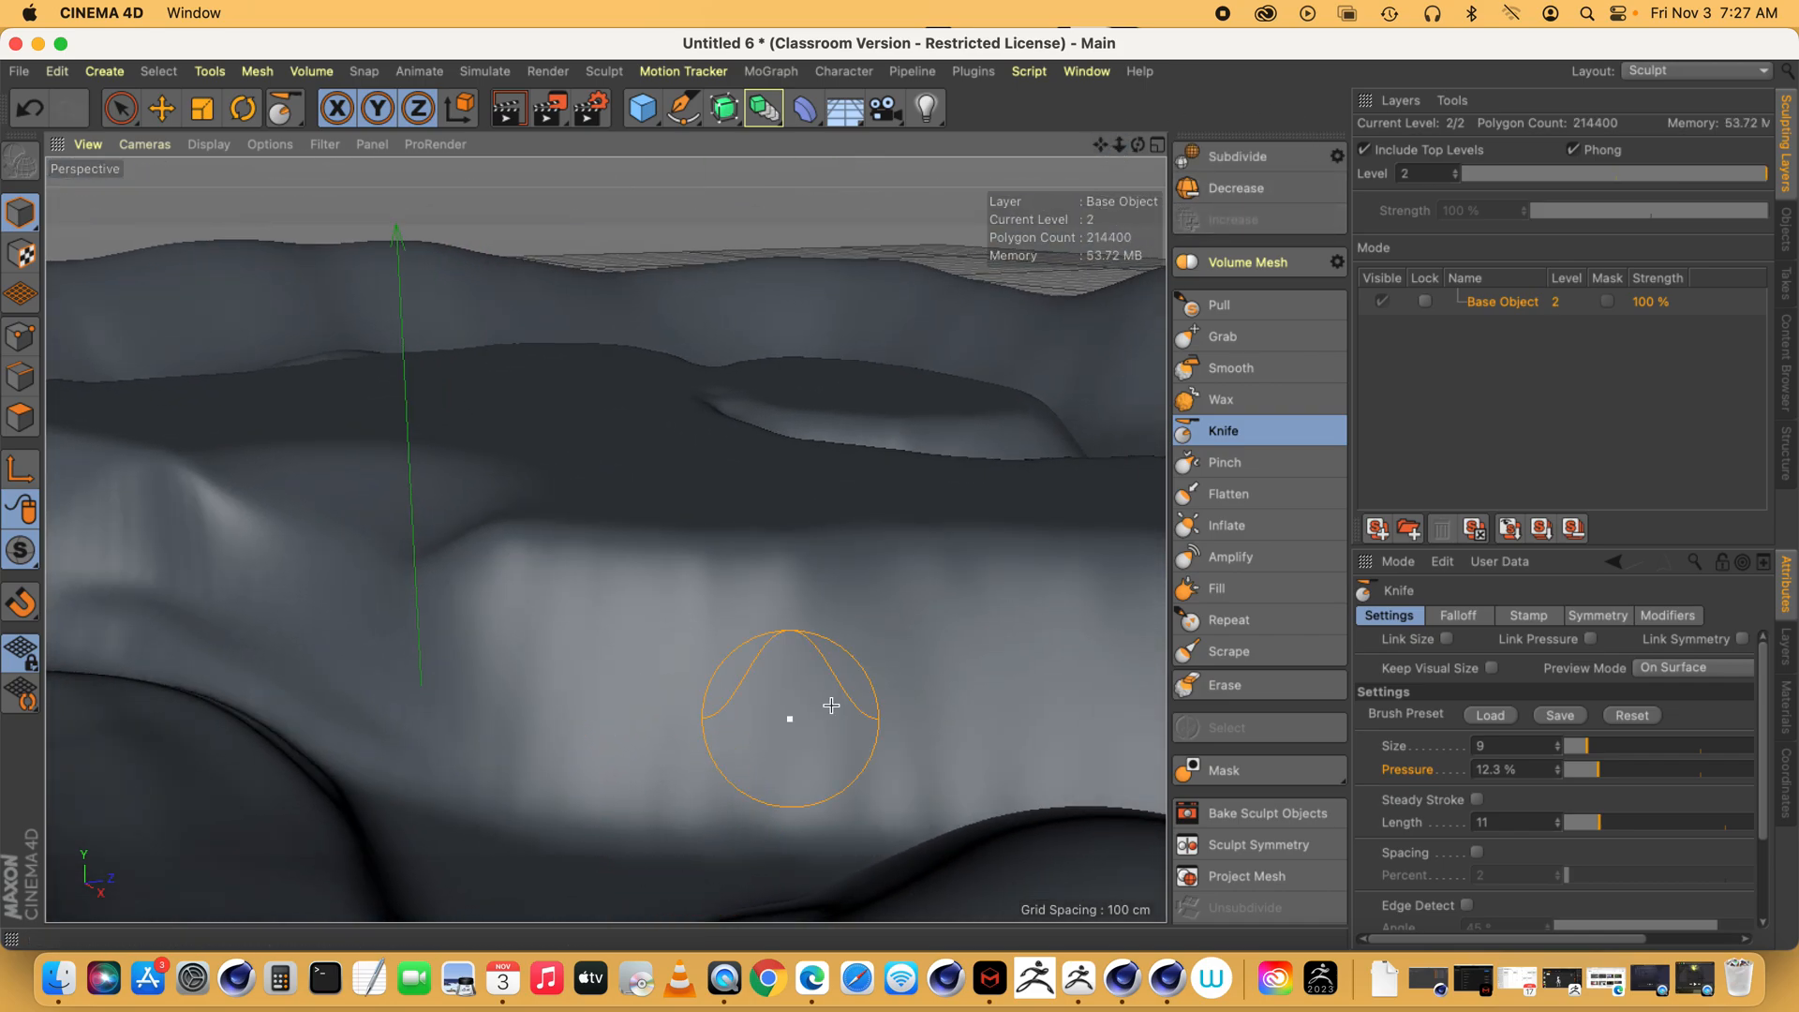
click(1581, 742)
drag(1577, 746, 1571, 746)
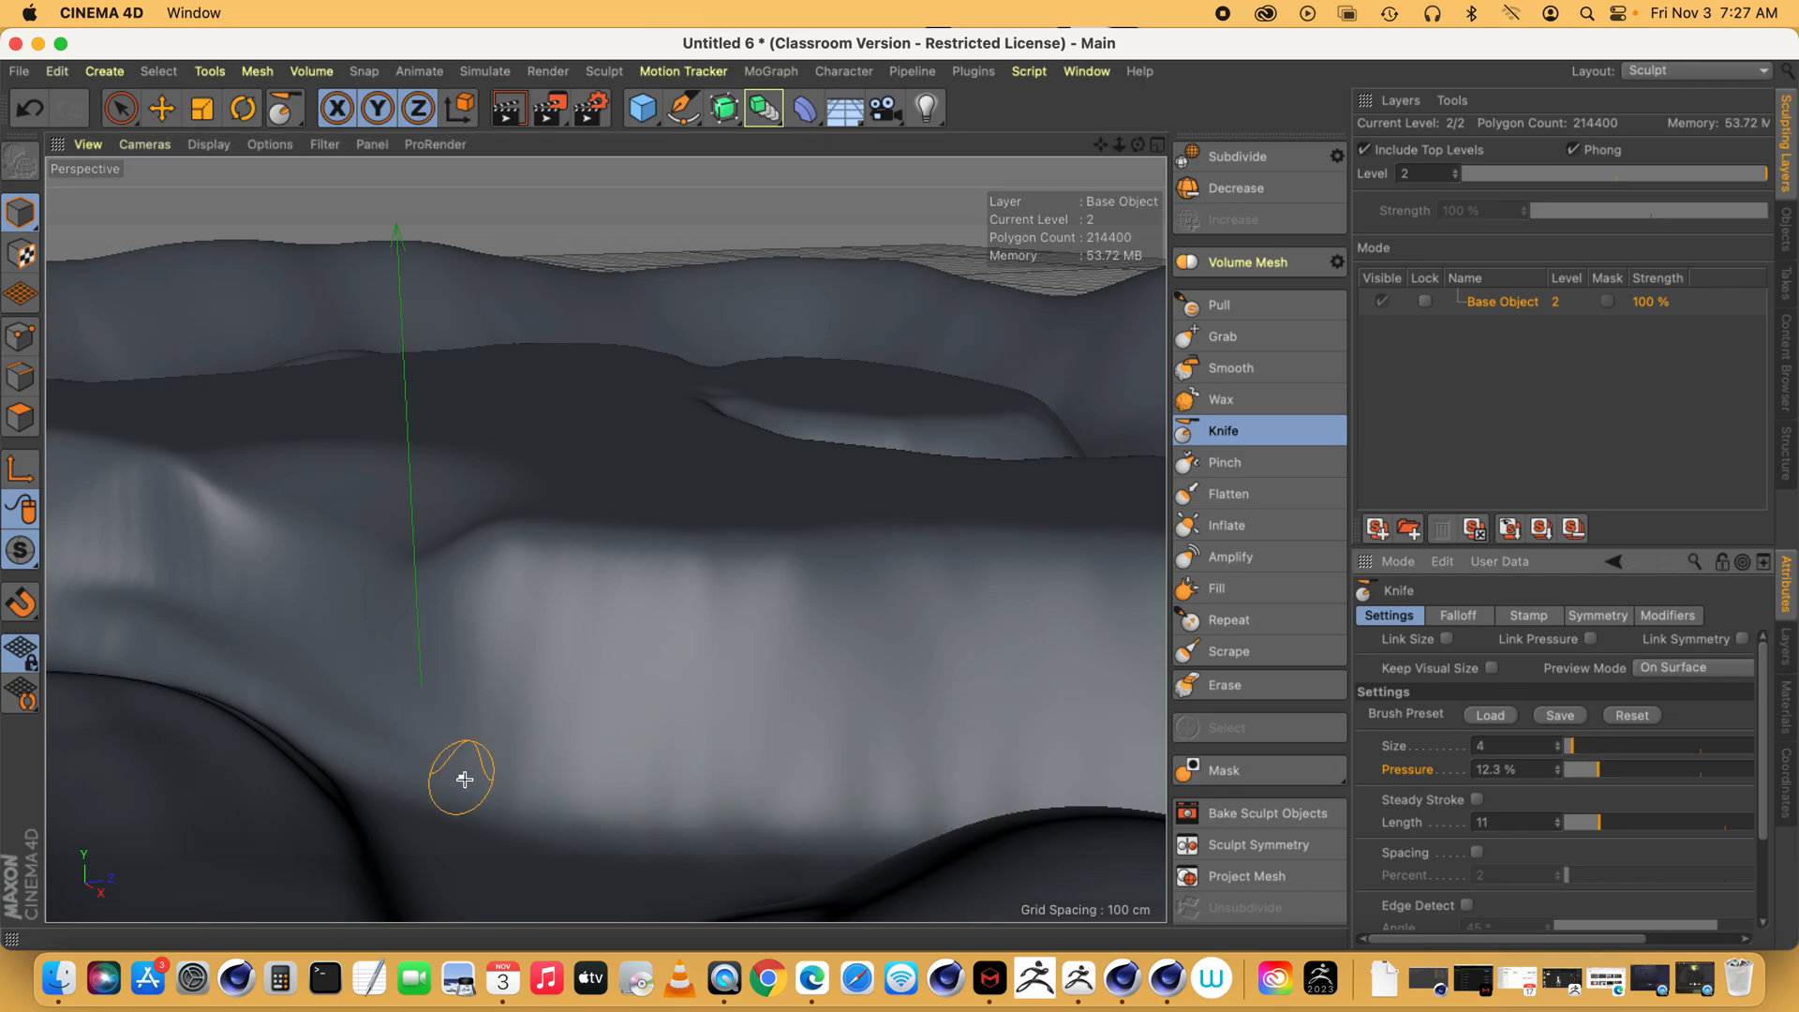
drag(518, 808, 688, 731)
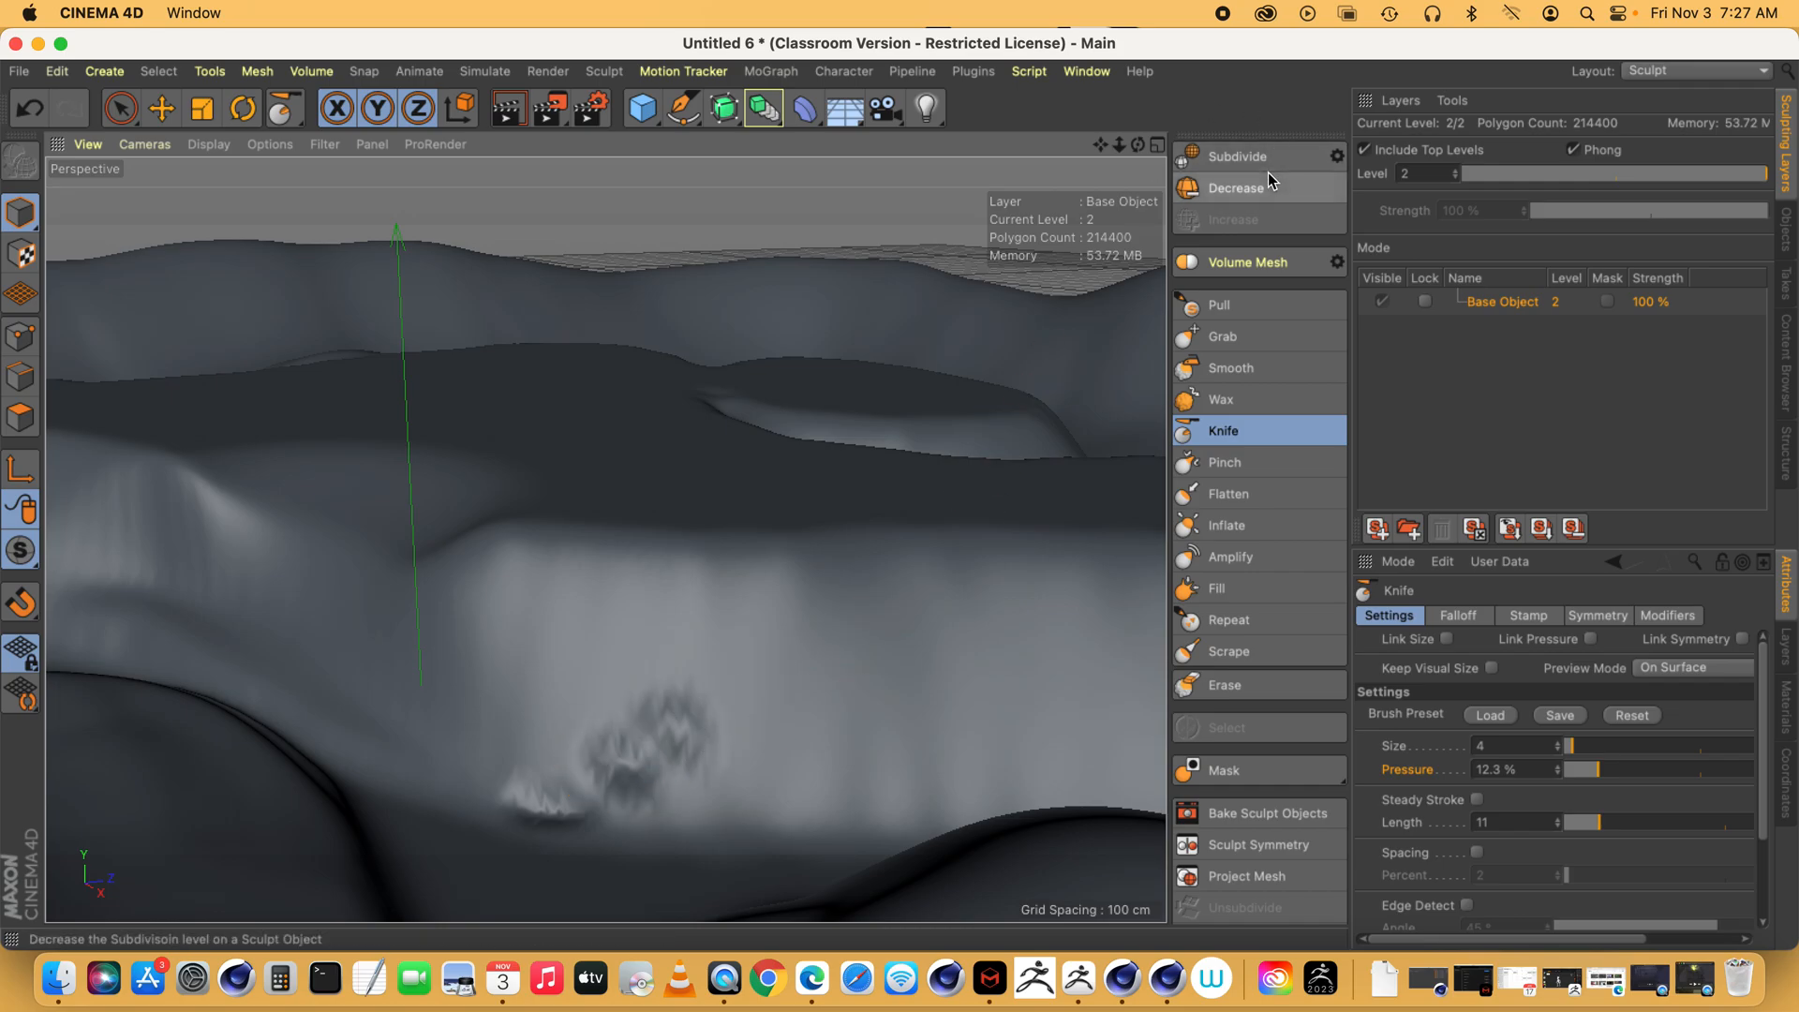
- Subdivide the terrain to level 3 and cut the diagonal Knife path up the slope through the plateau's upper edge
click(1244, 156)
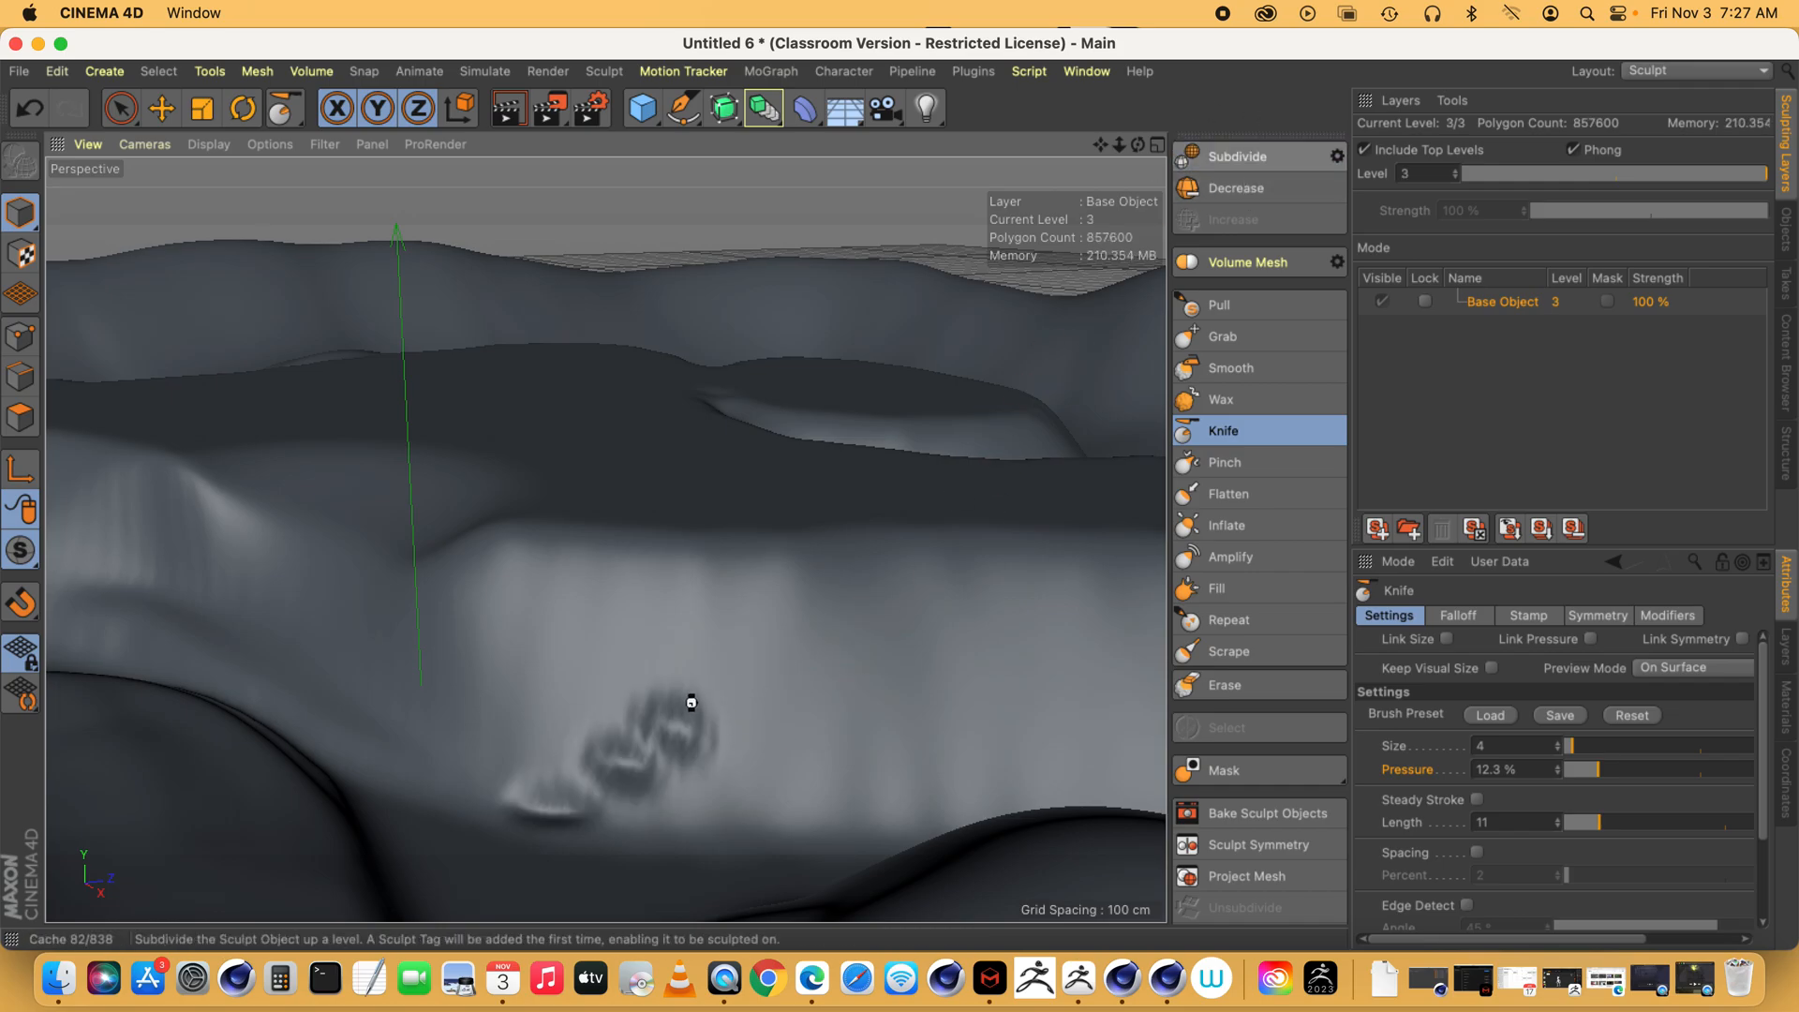
drag(721, 681, 763, 654)
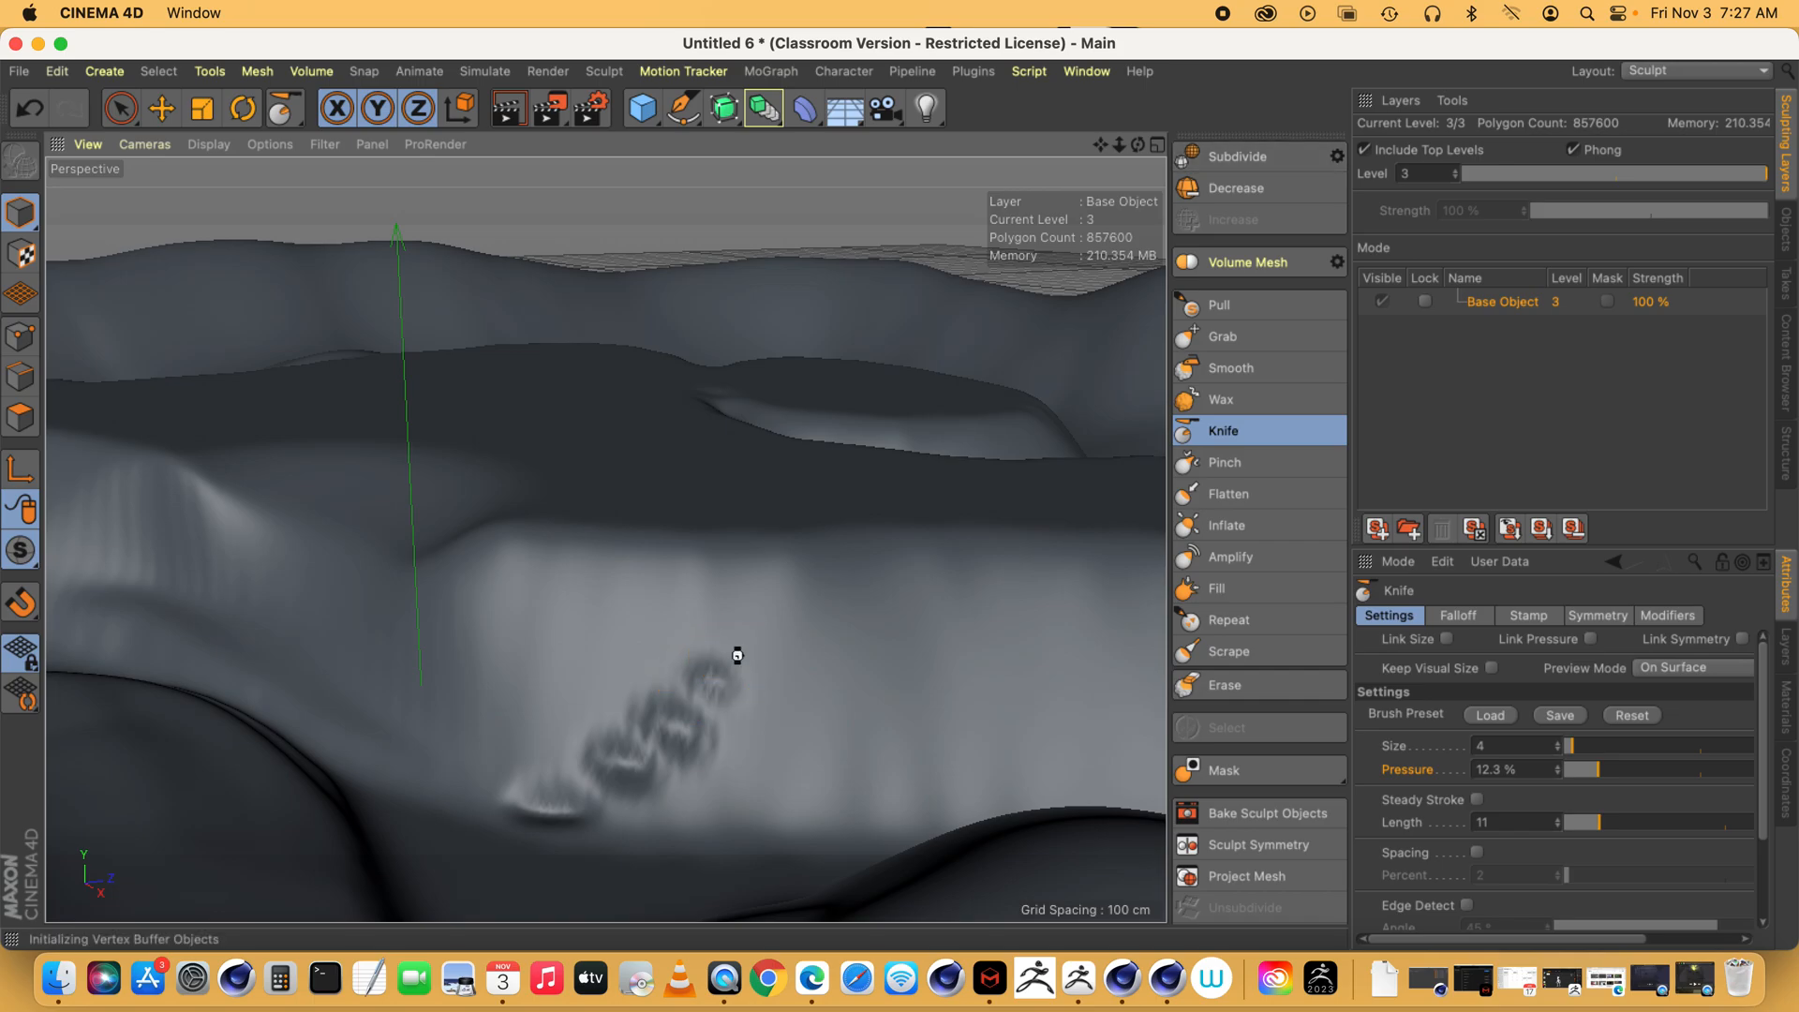
click(813, 607)
click(868, 573)
drag(874, 530, 921, 539)
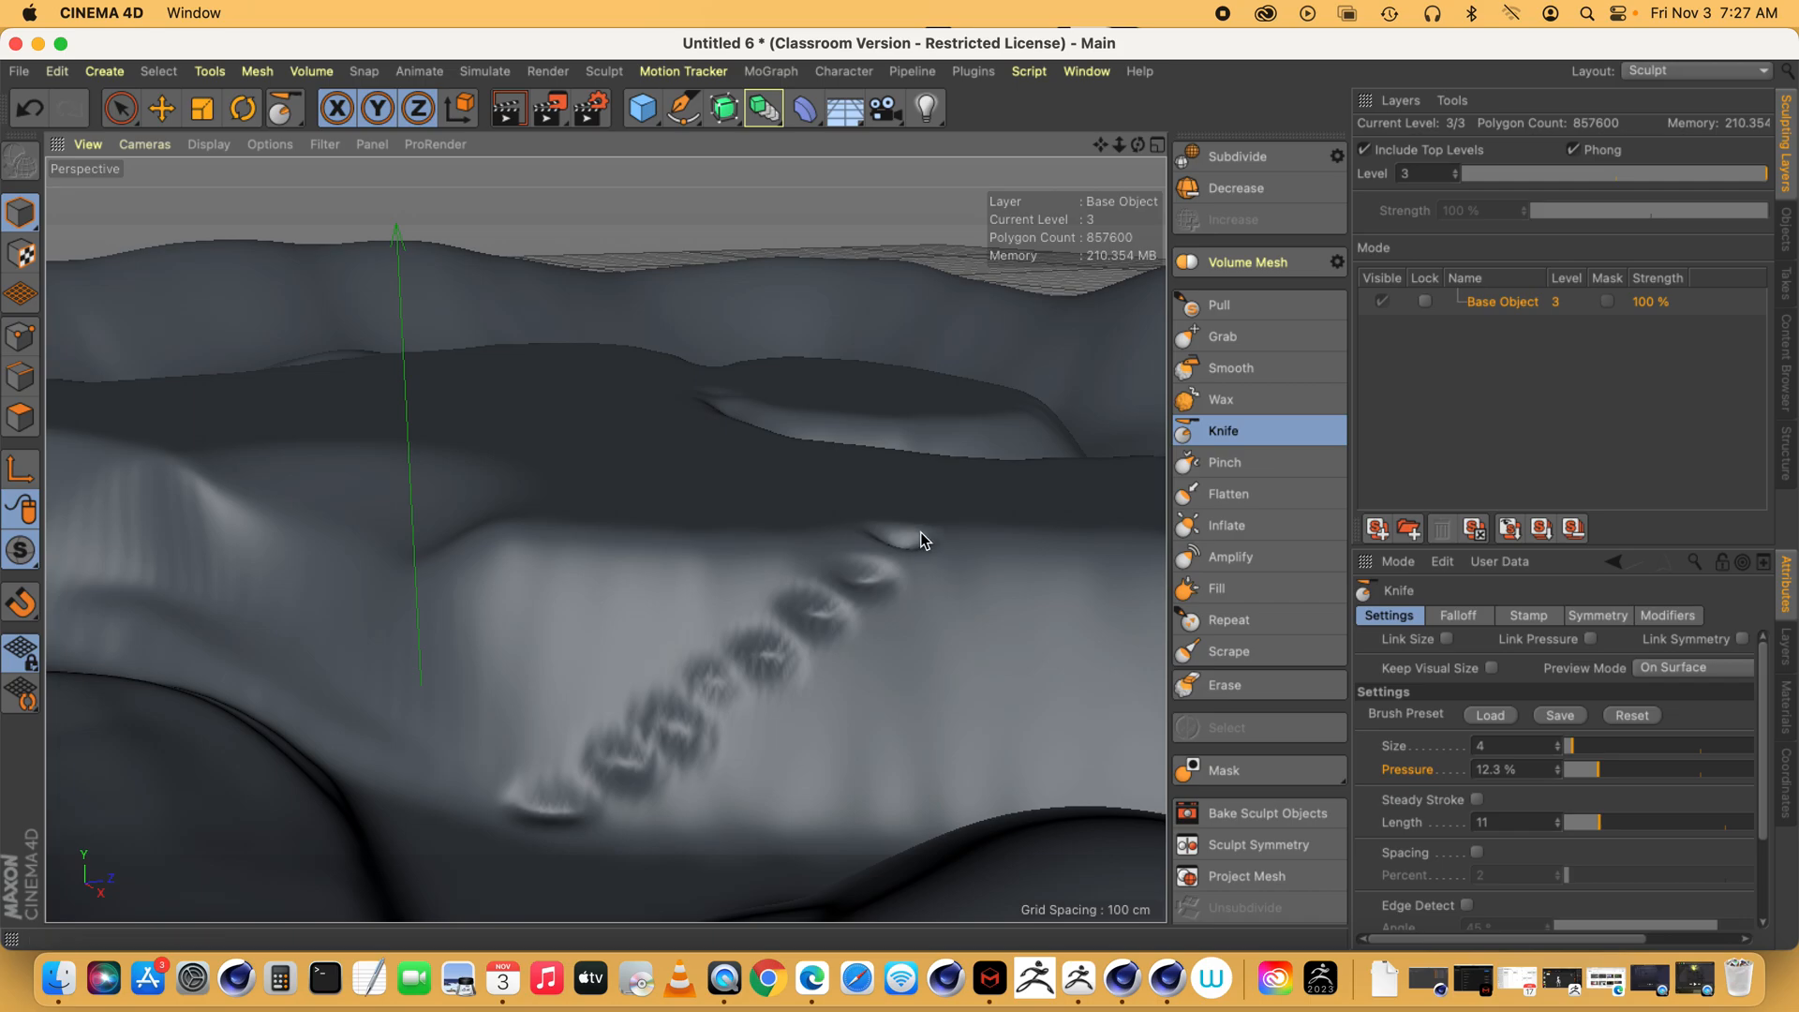
drag(510, 819, 665, 713)
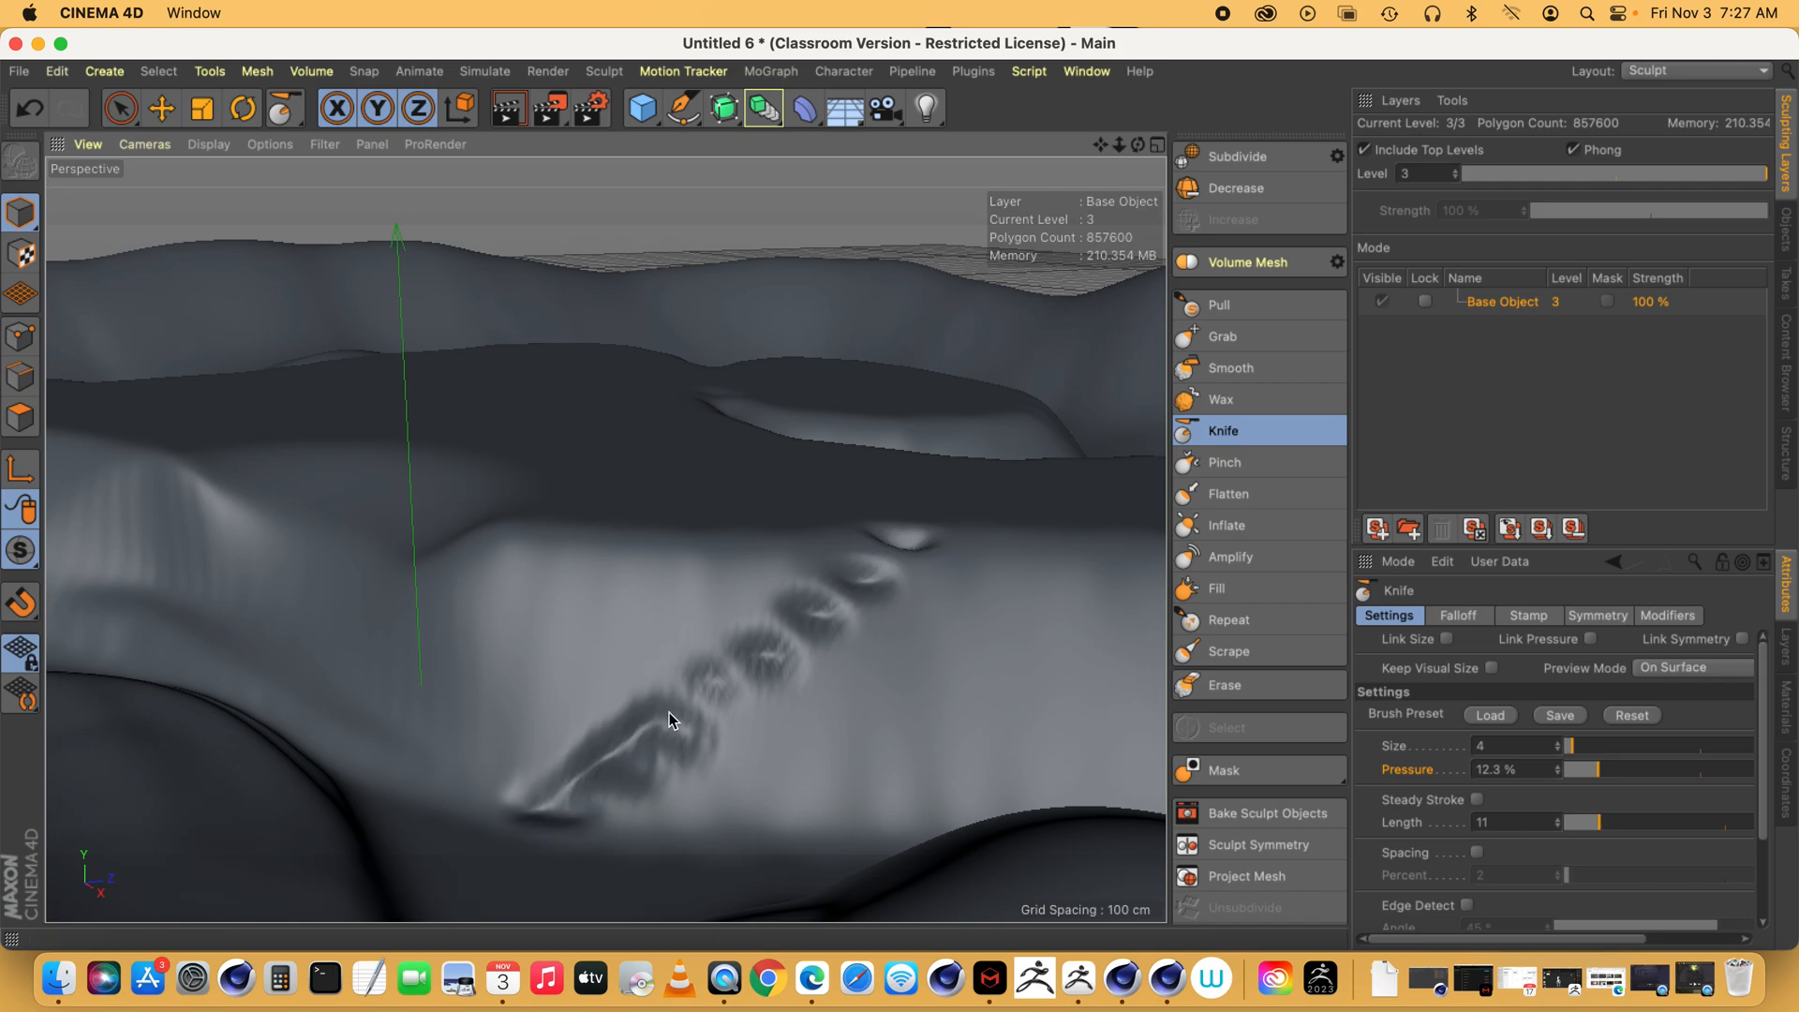
mouse_move(915, 513)
mouse_down()
mouse_move(654, 734)
mouse_move(559, 789)
mouse_move(924, 538)
mouse_move(1008, 442)
mouse_up()
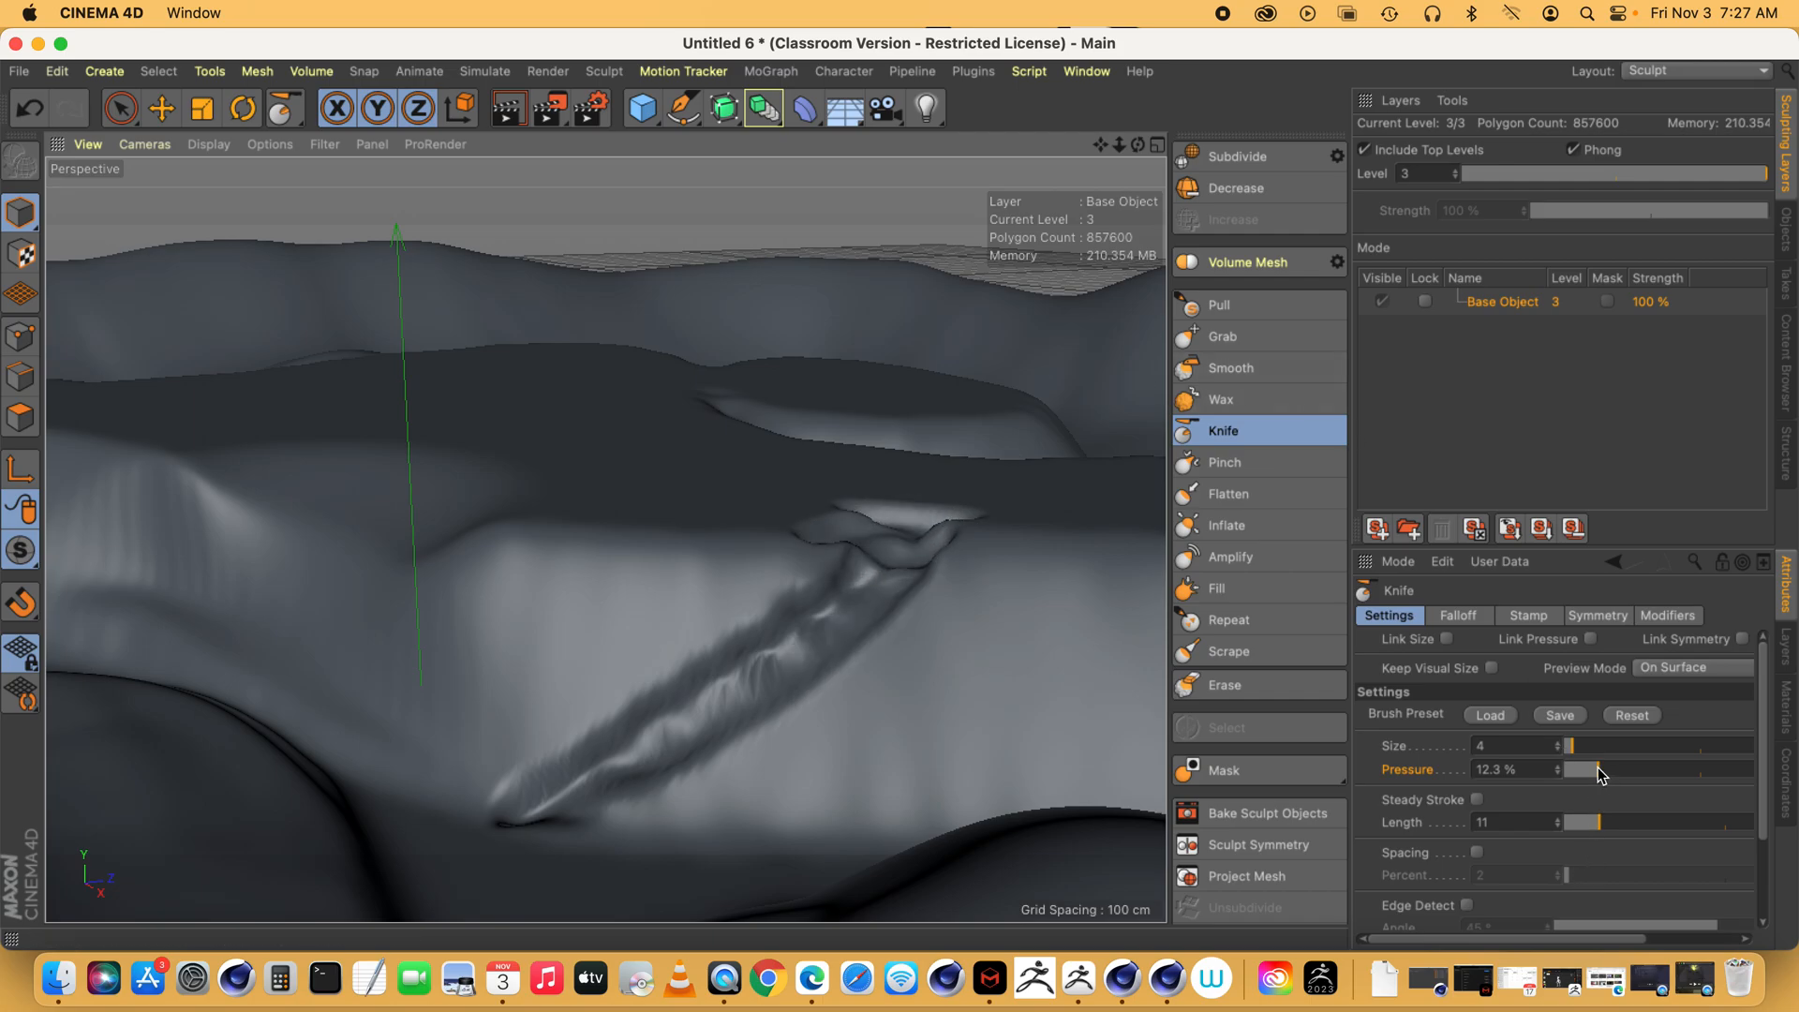
- Set the Knife pressure to 5.7 % and carve the path further at its upper end and beyond its foot
drag(1601, 774, 1581, 768)
drag(900, 594, 956, 521)
mouse_move(813, 616)
mouse_down()
mouse_move(574, 762)
mouse_move(446, 804)
mouse_up()
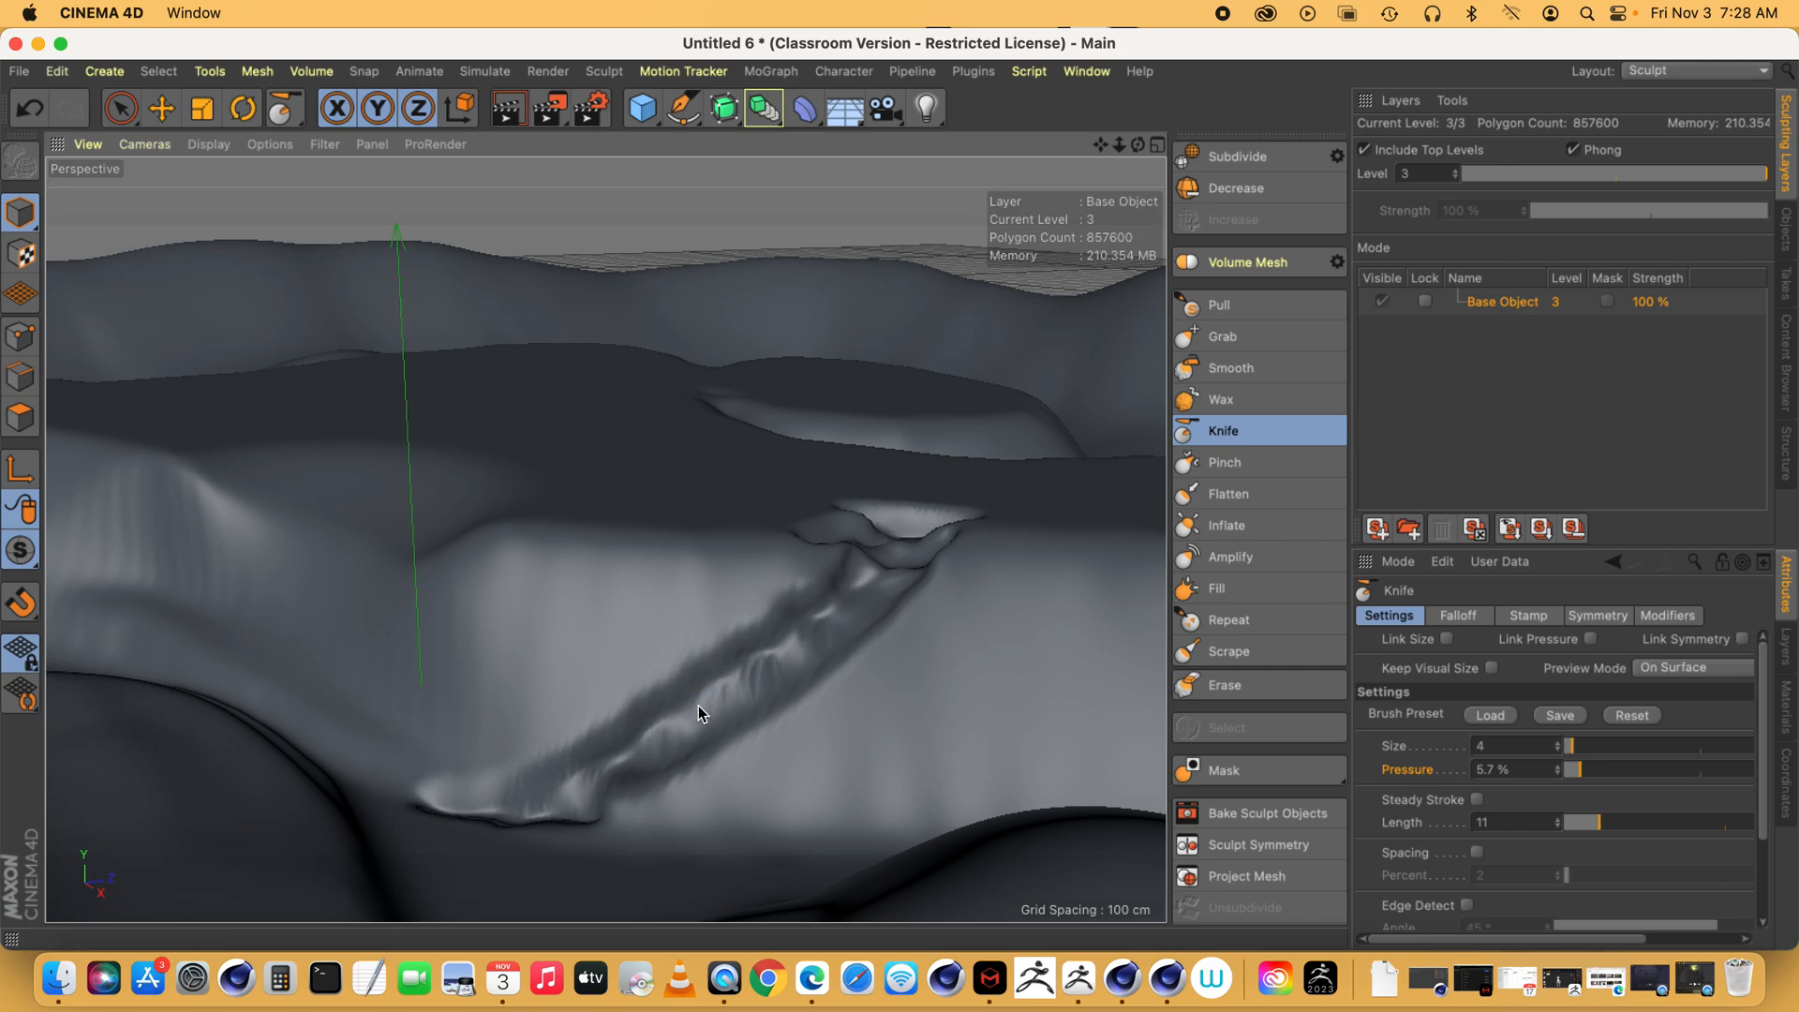
- Carve the diagonal path deeper with the Knife brush, and even out its ridges using the Smooth brush at size 5
drag(1136, 144, 1049, 178)
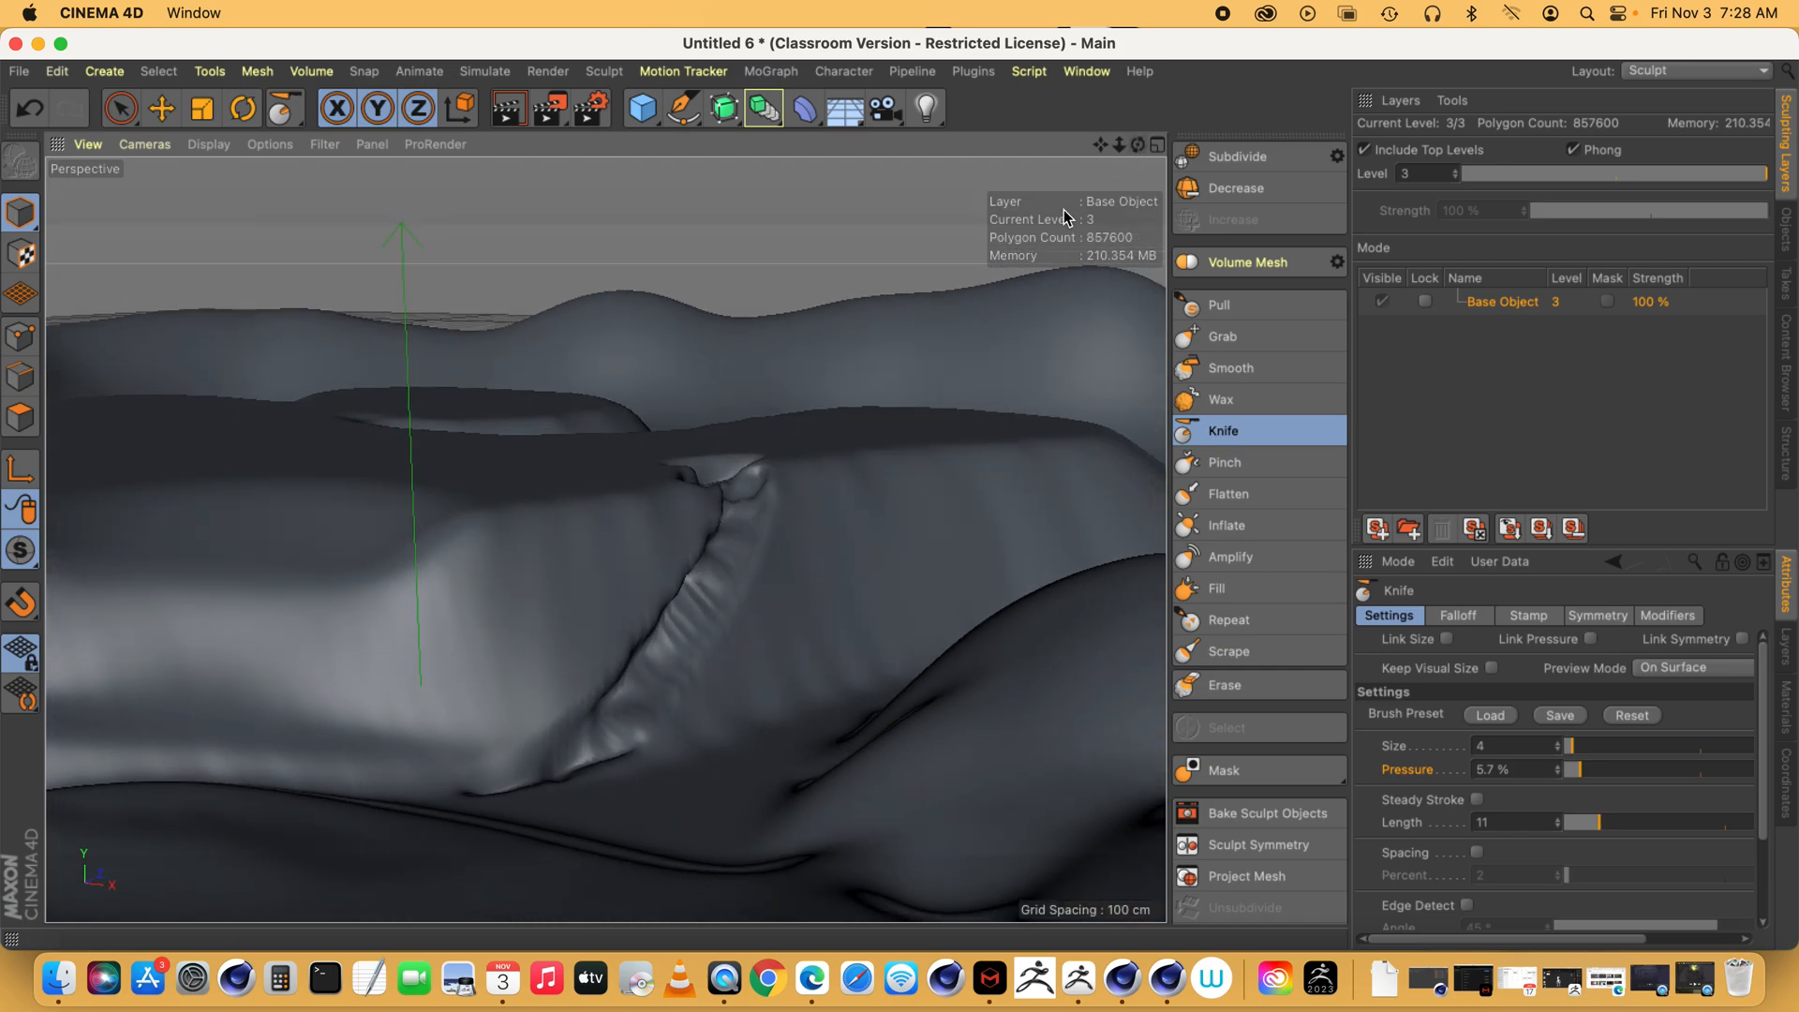
mouse_move(659, 581)
mouse_down()
mouse_move(538, 731)
mouse_move(637, 655)
mouse_move(716, 523)
mouse_up()
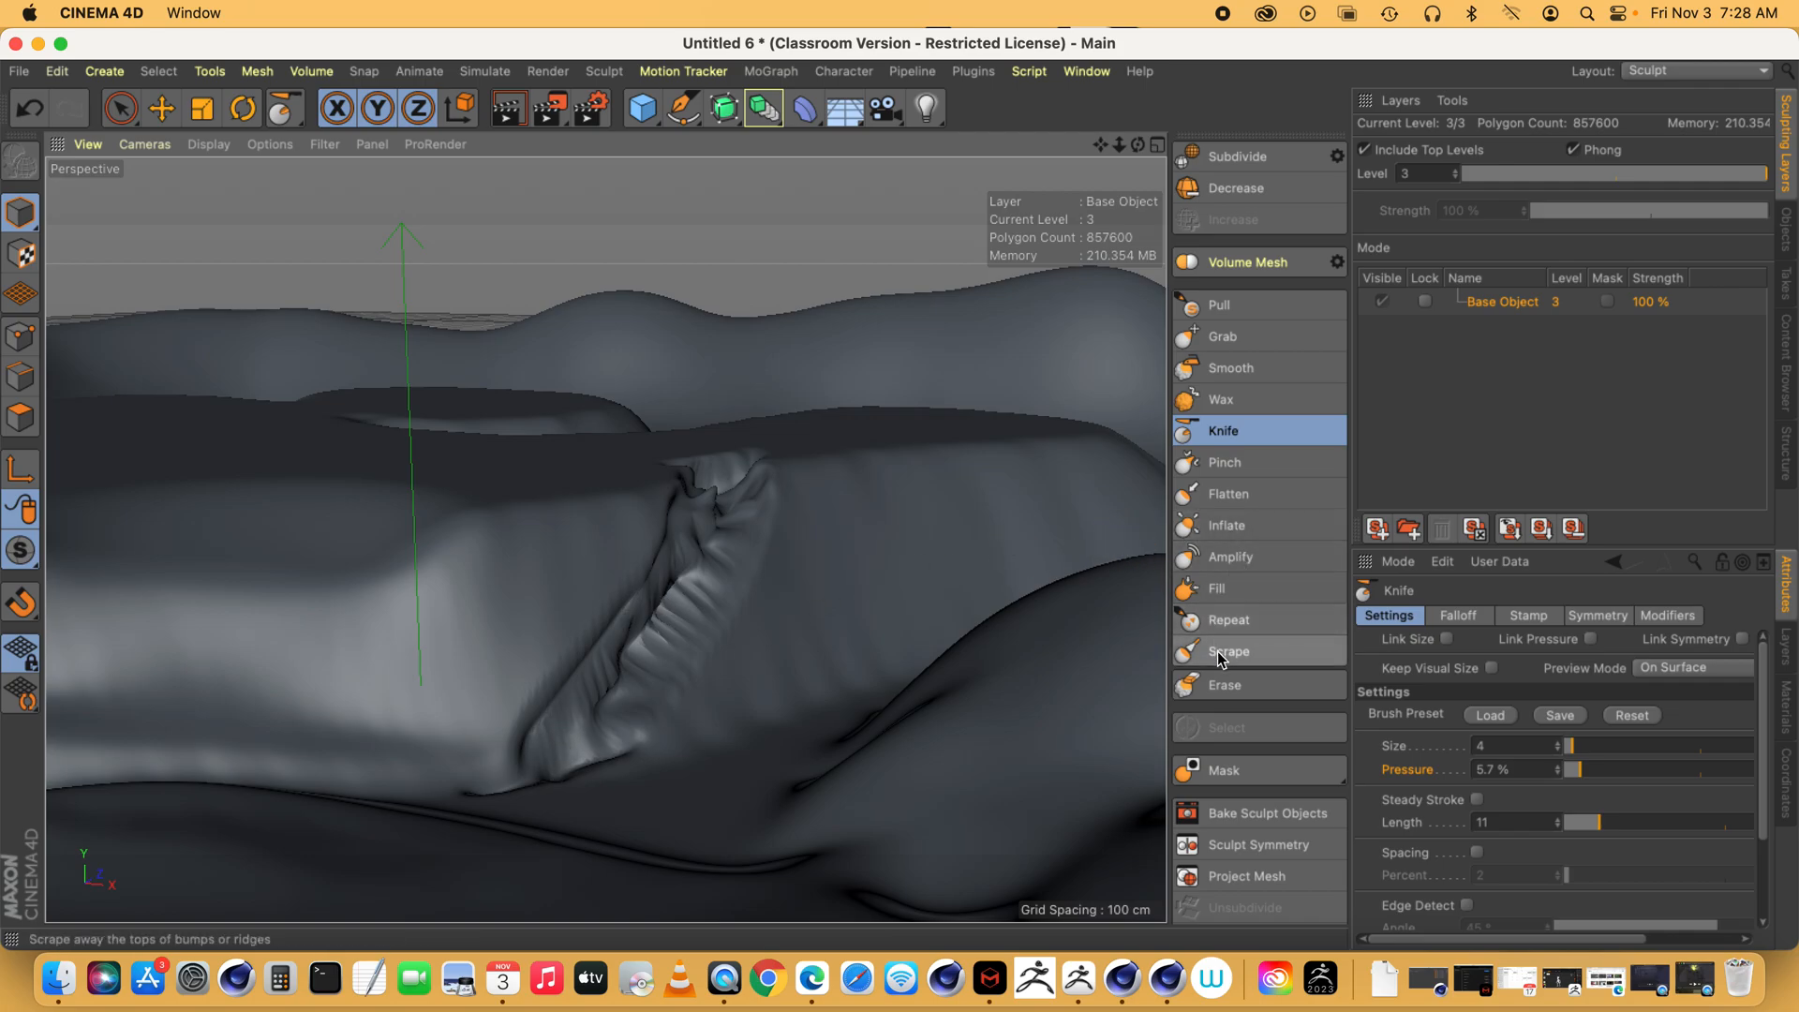
click(1230, 367)
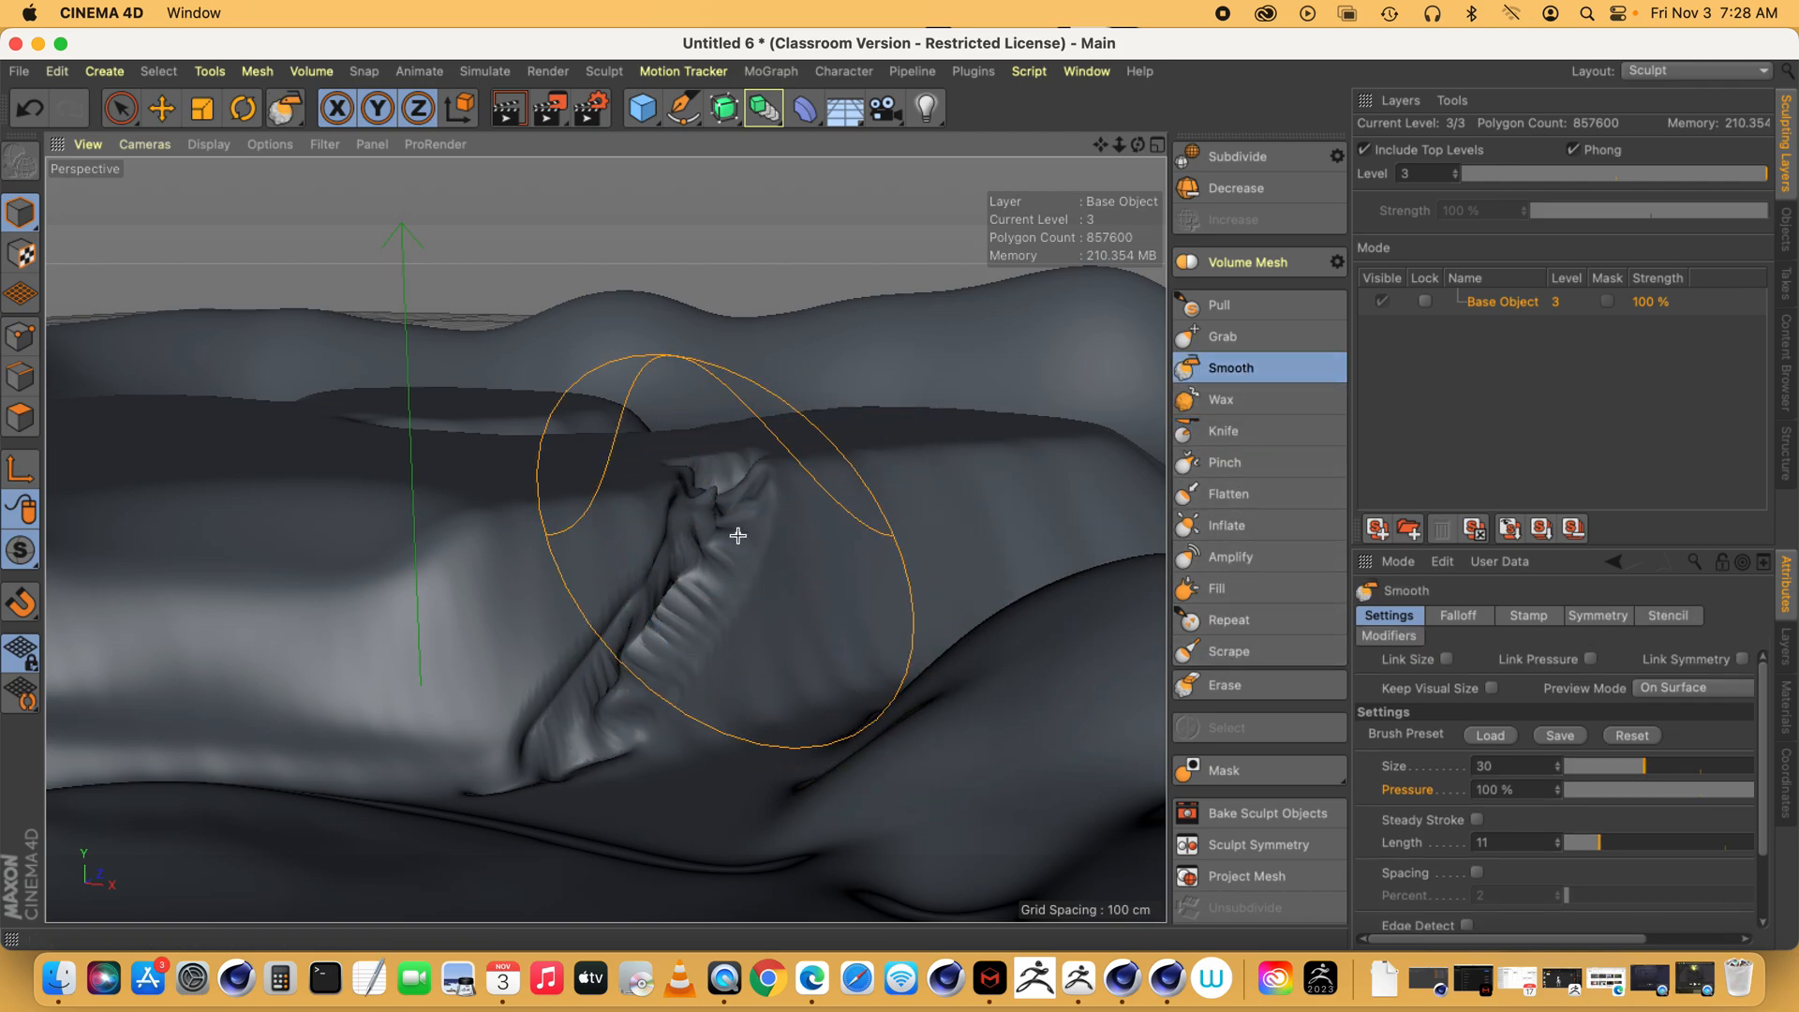
drag(1598, 765, 1585, 768)
mouse_move(710, 594)
mouse_down()
mouse_move(600, 744)
mouse_move(592, 716)
mouse_up()
mouse_move(704, 503)
mouse_down()
mouse_move(732, 450)
mouse_move(536, 820)
mouse_up()
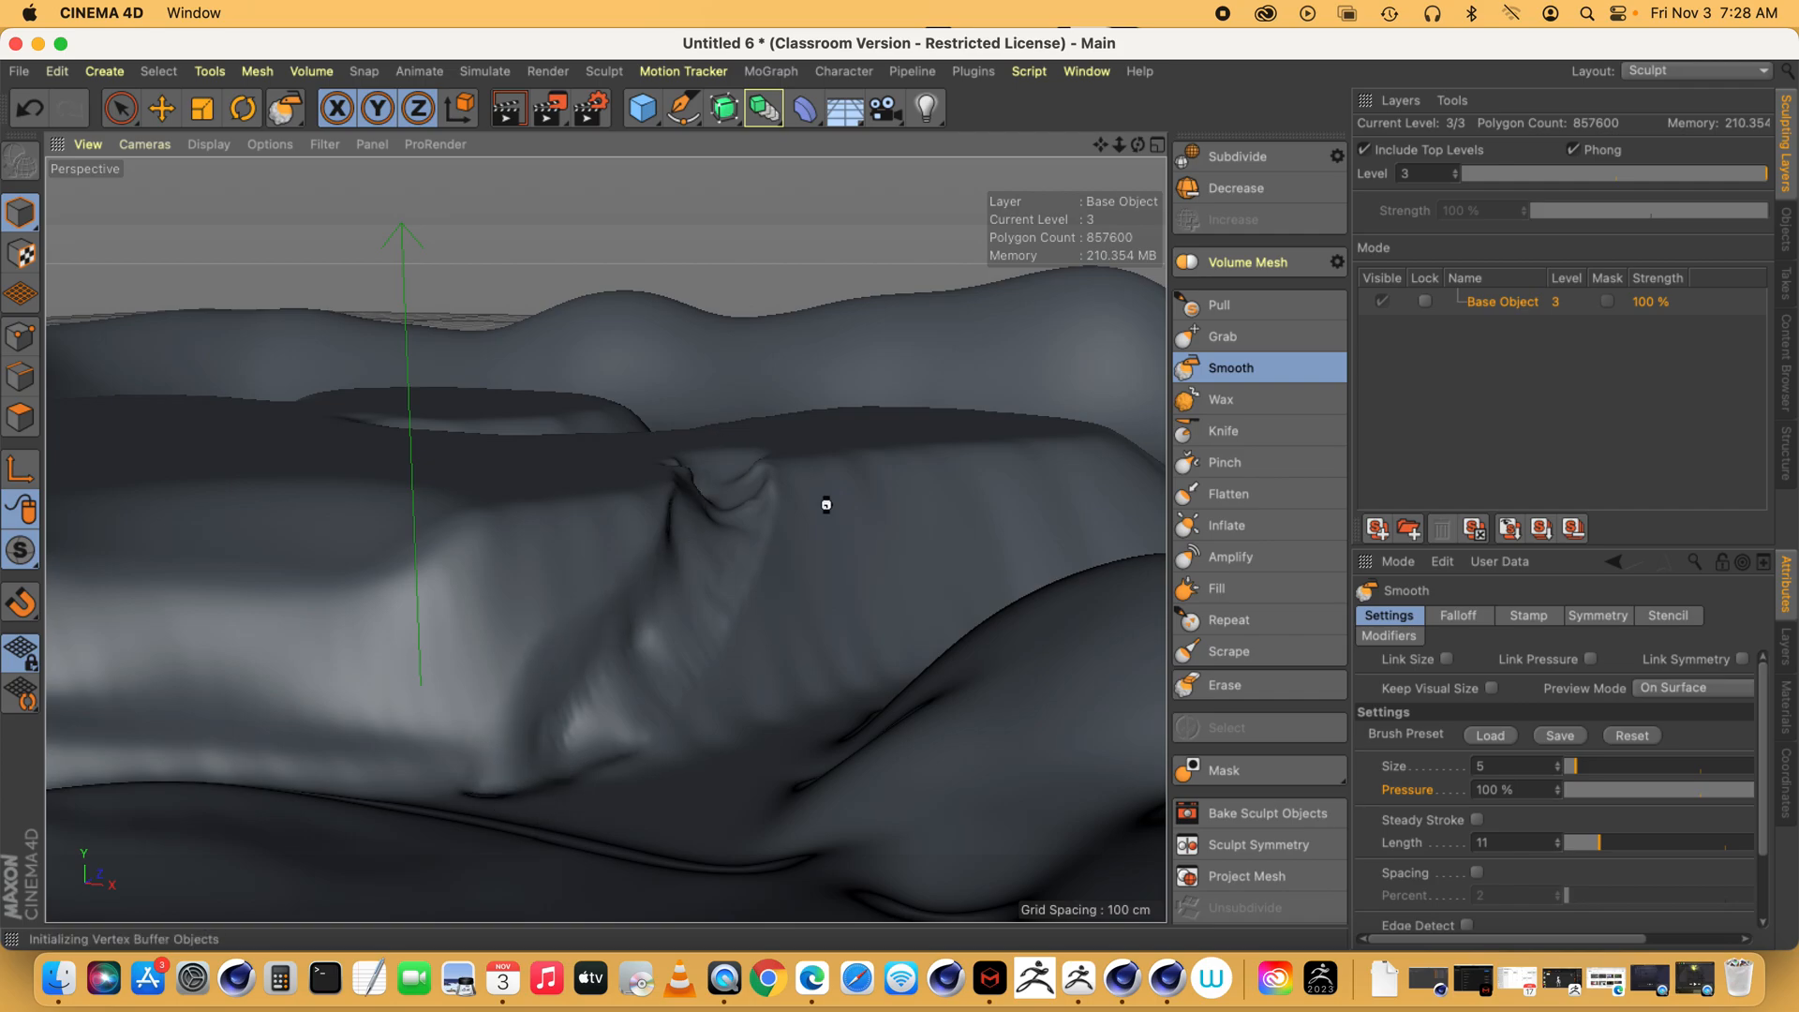
- Erase sculpting at the path's upper end and foot with the Erase brush at size 4
click(1229, 684)
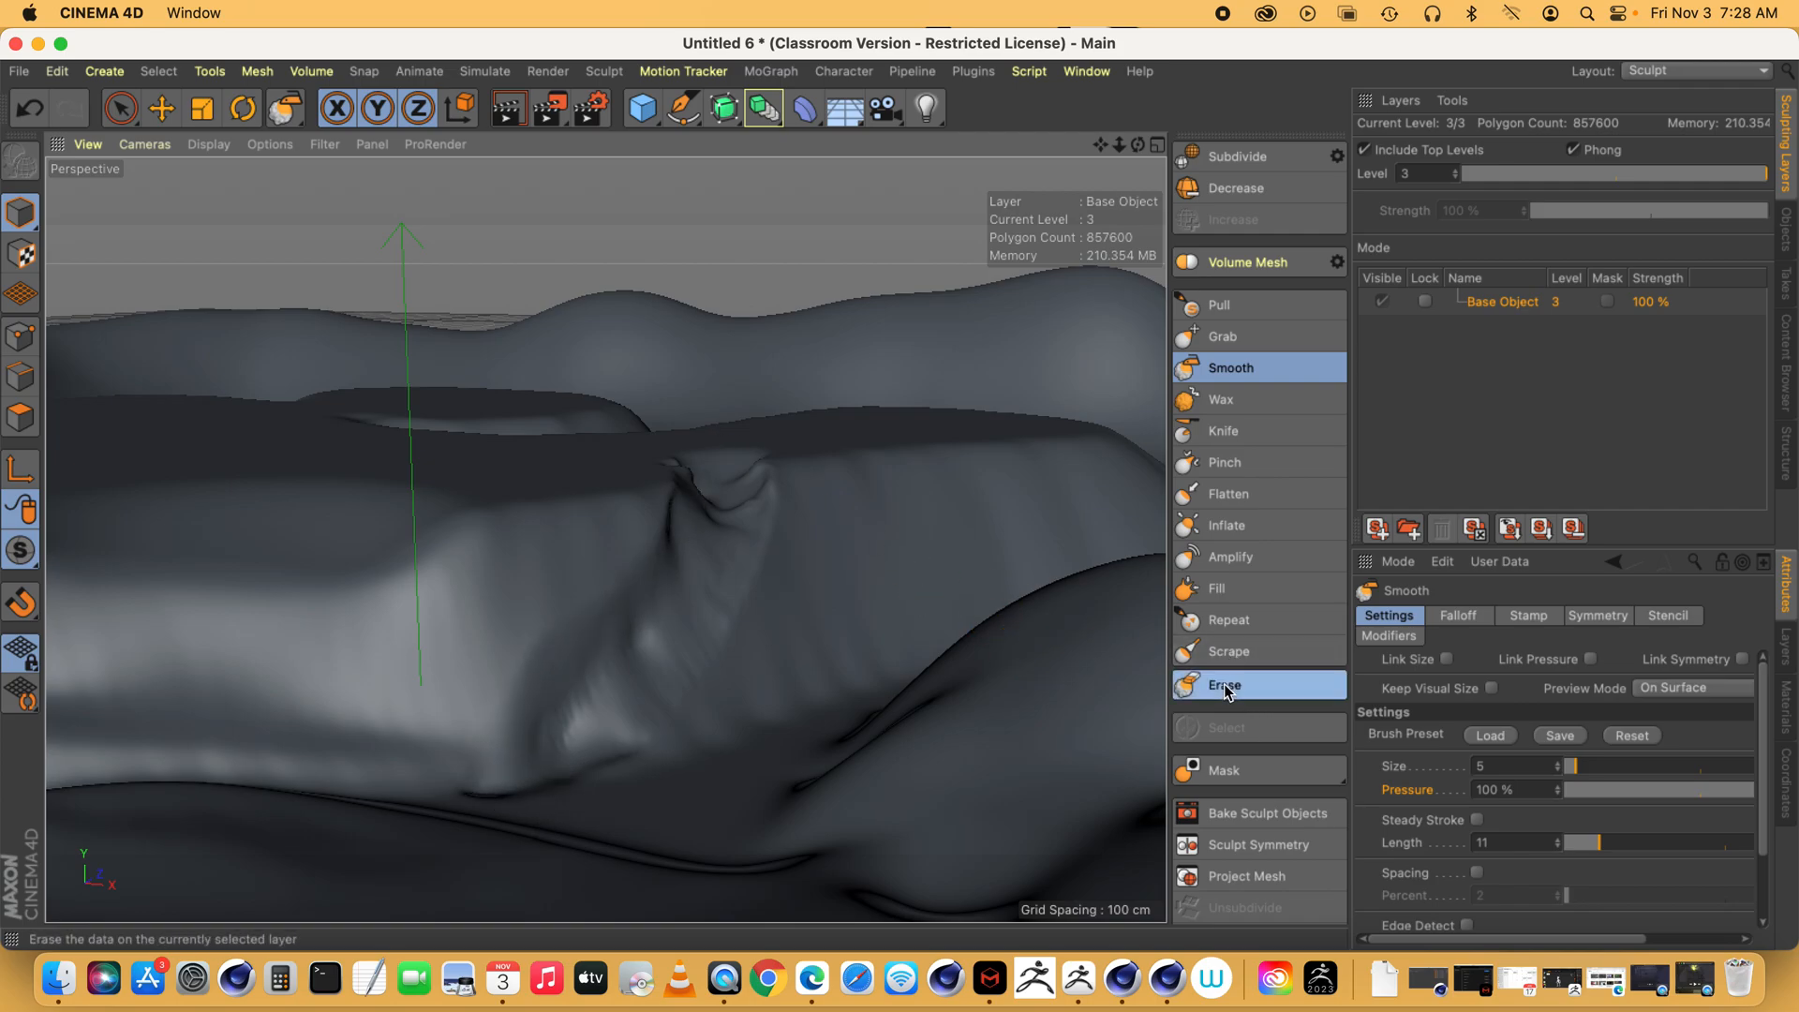
drag(1627, 749, 1604, 746)
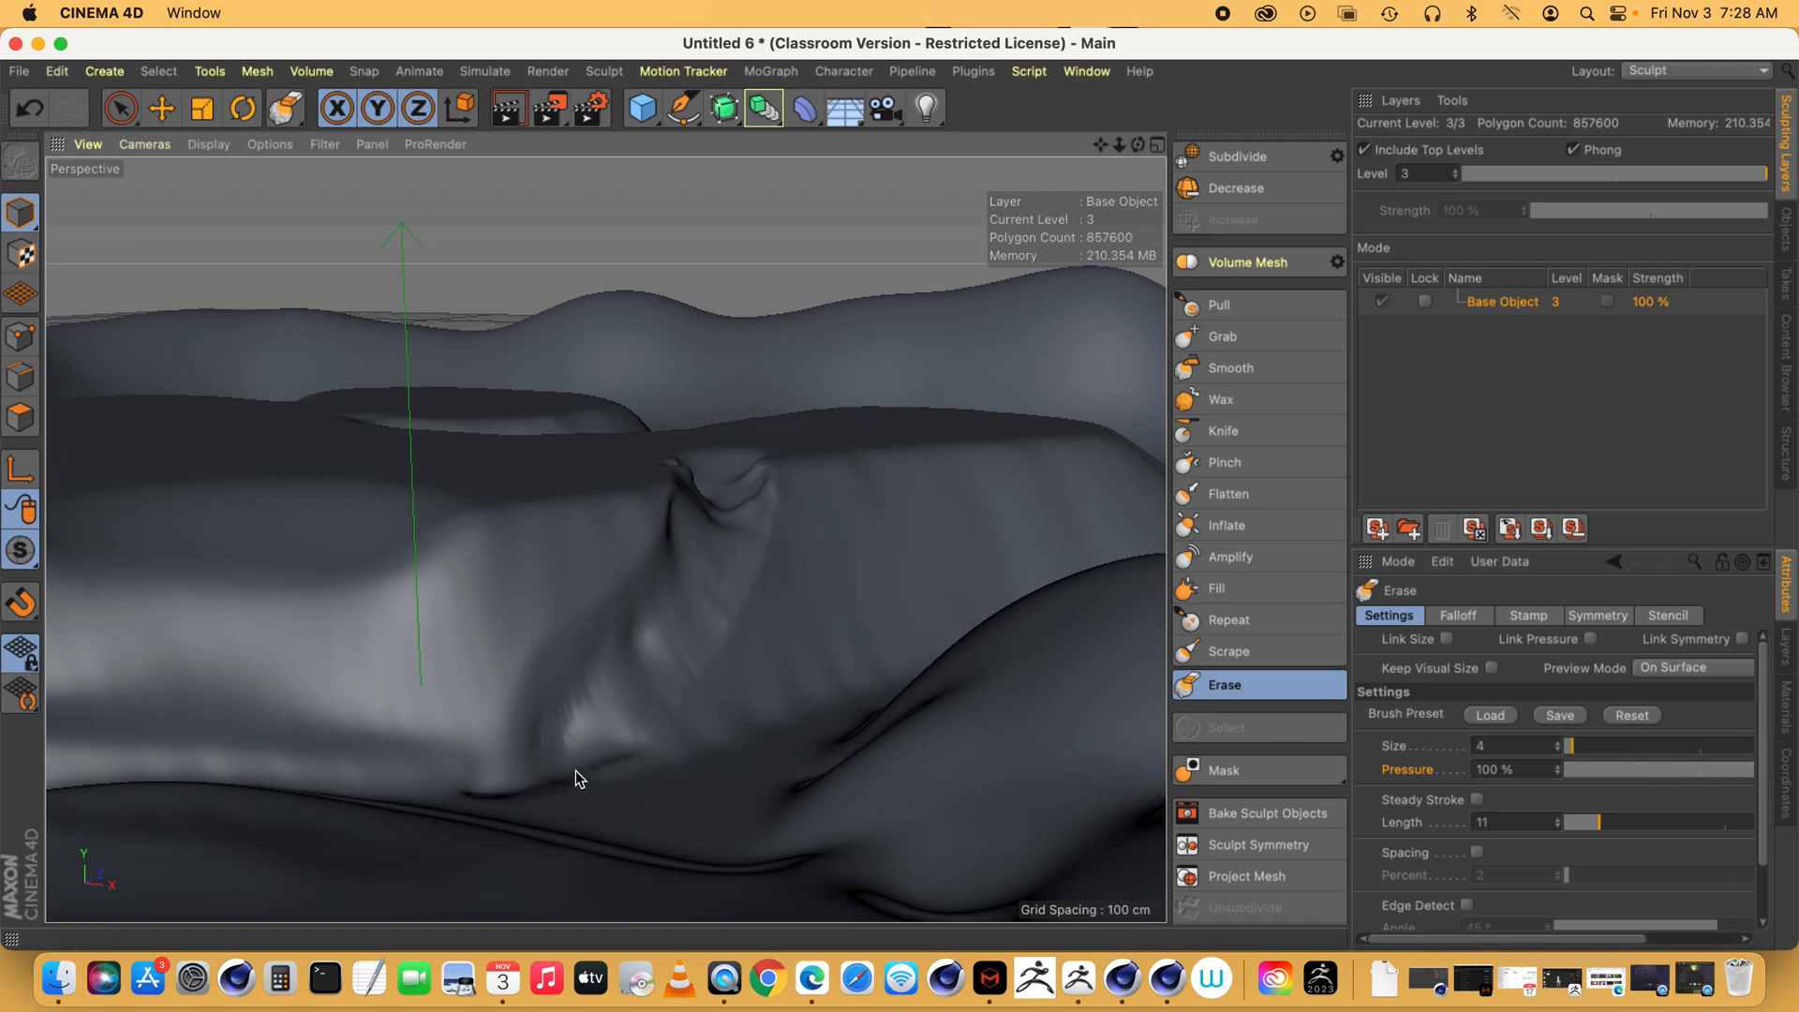
drag(733, 468, 657, 469)
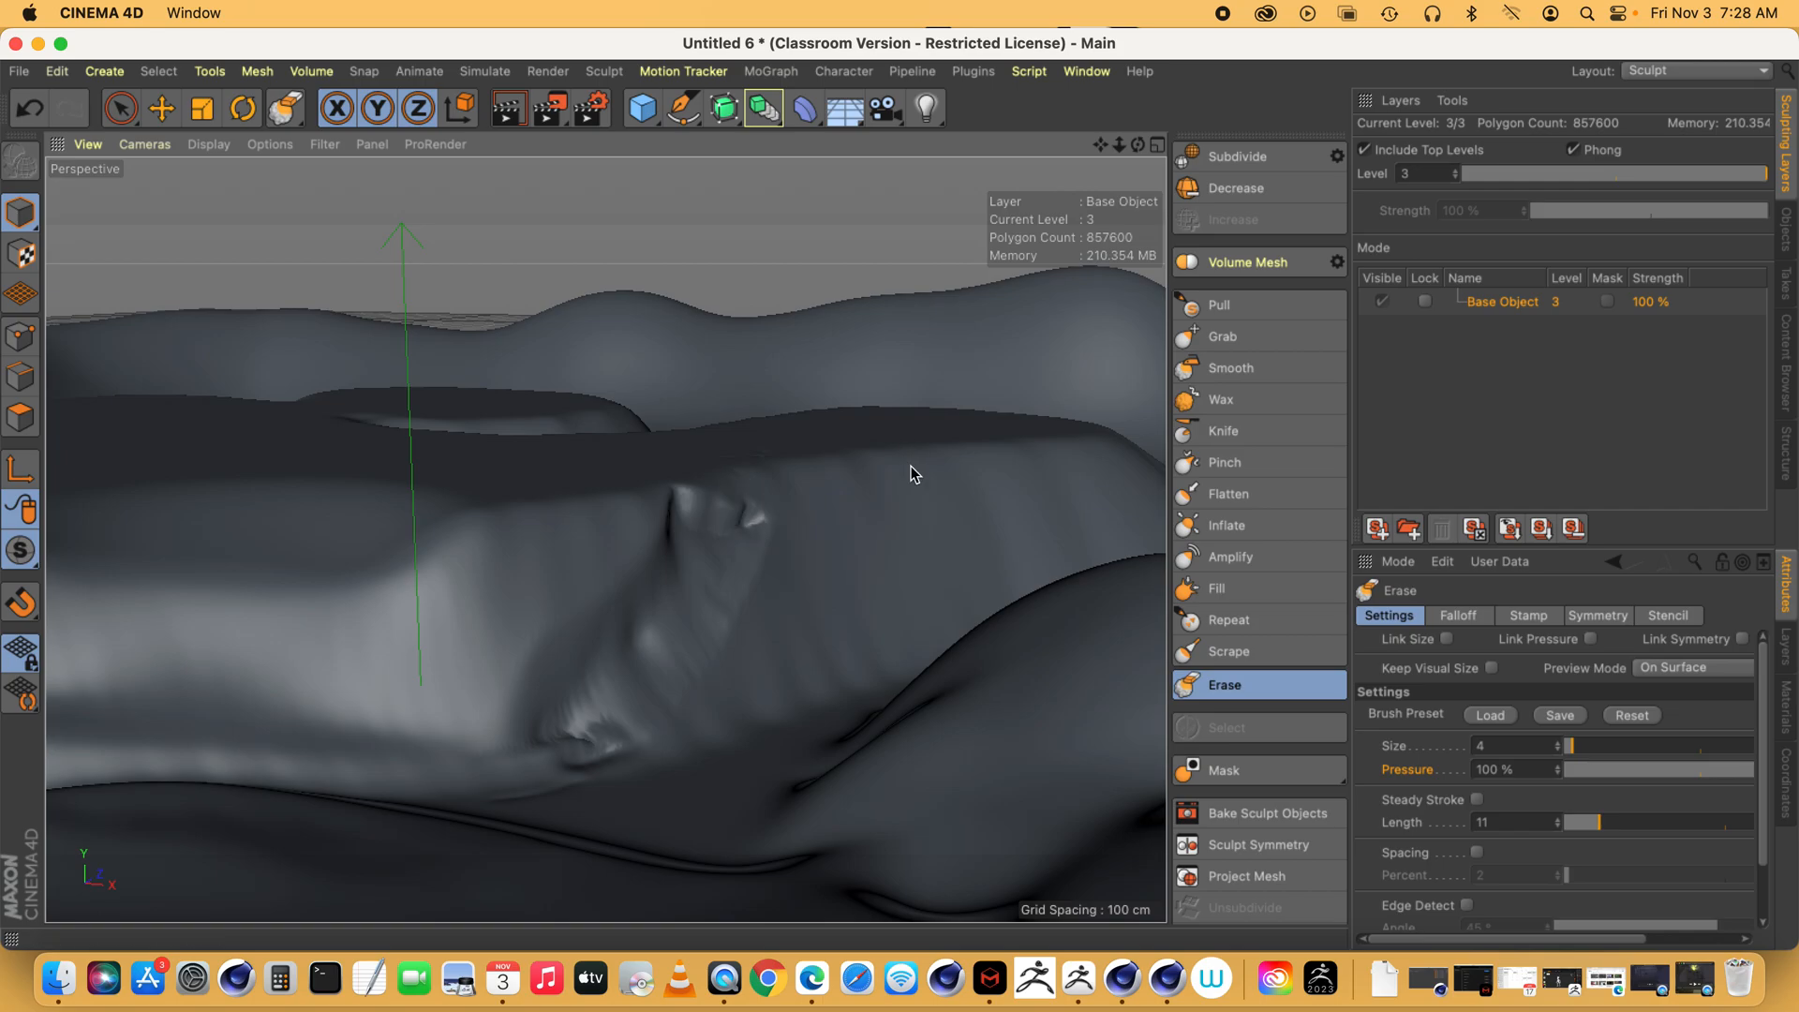
- Flatten the folds beside the path at the foot of the plateau with the Flatten brush at size 2
drag(1138, 144, 984, 158)
drag(1138, 143, 1134, 148)
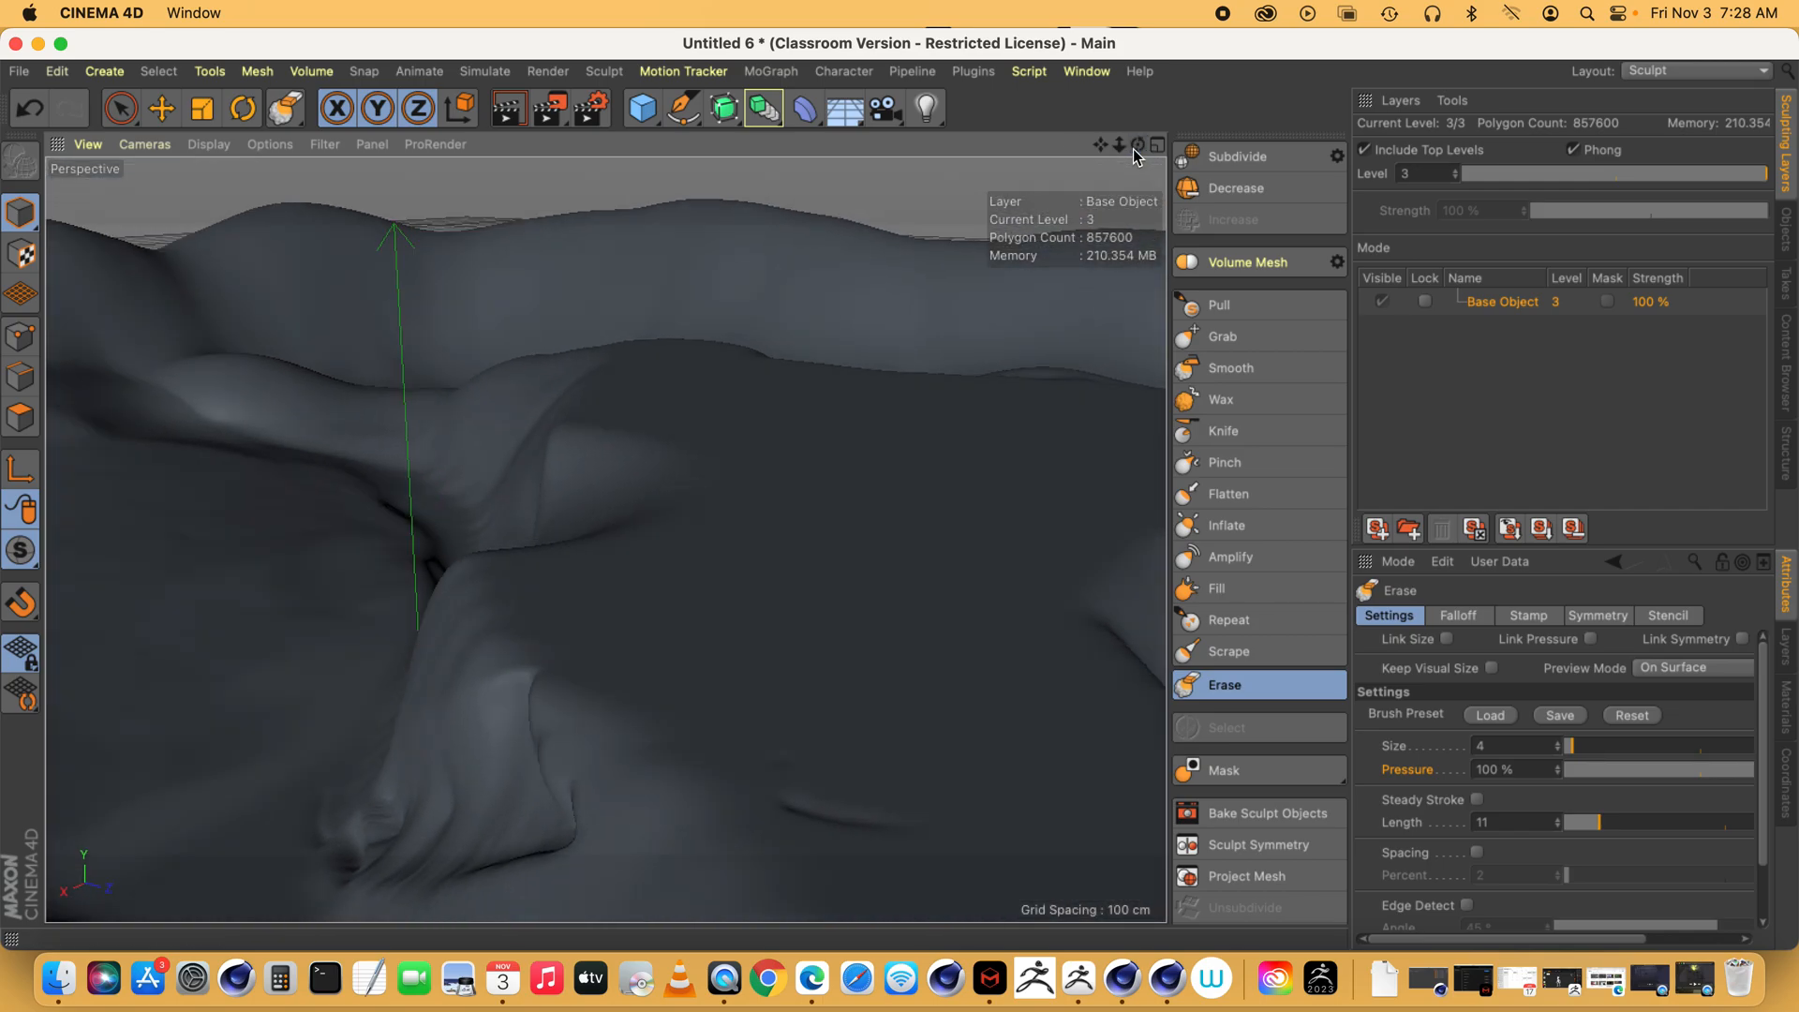
scroll(604, 536, up, 10)
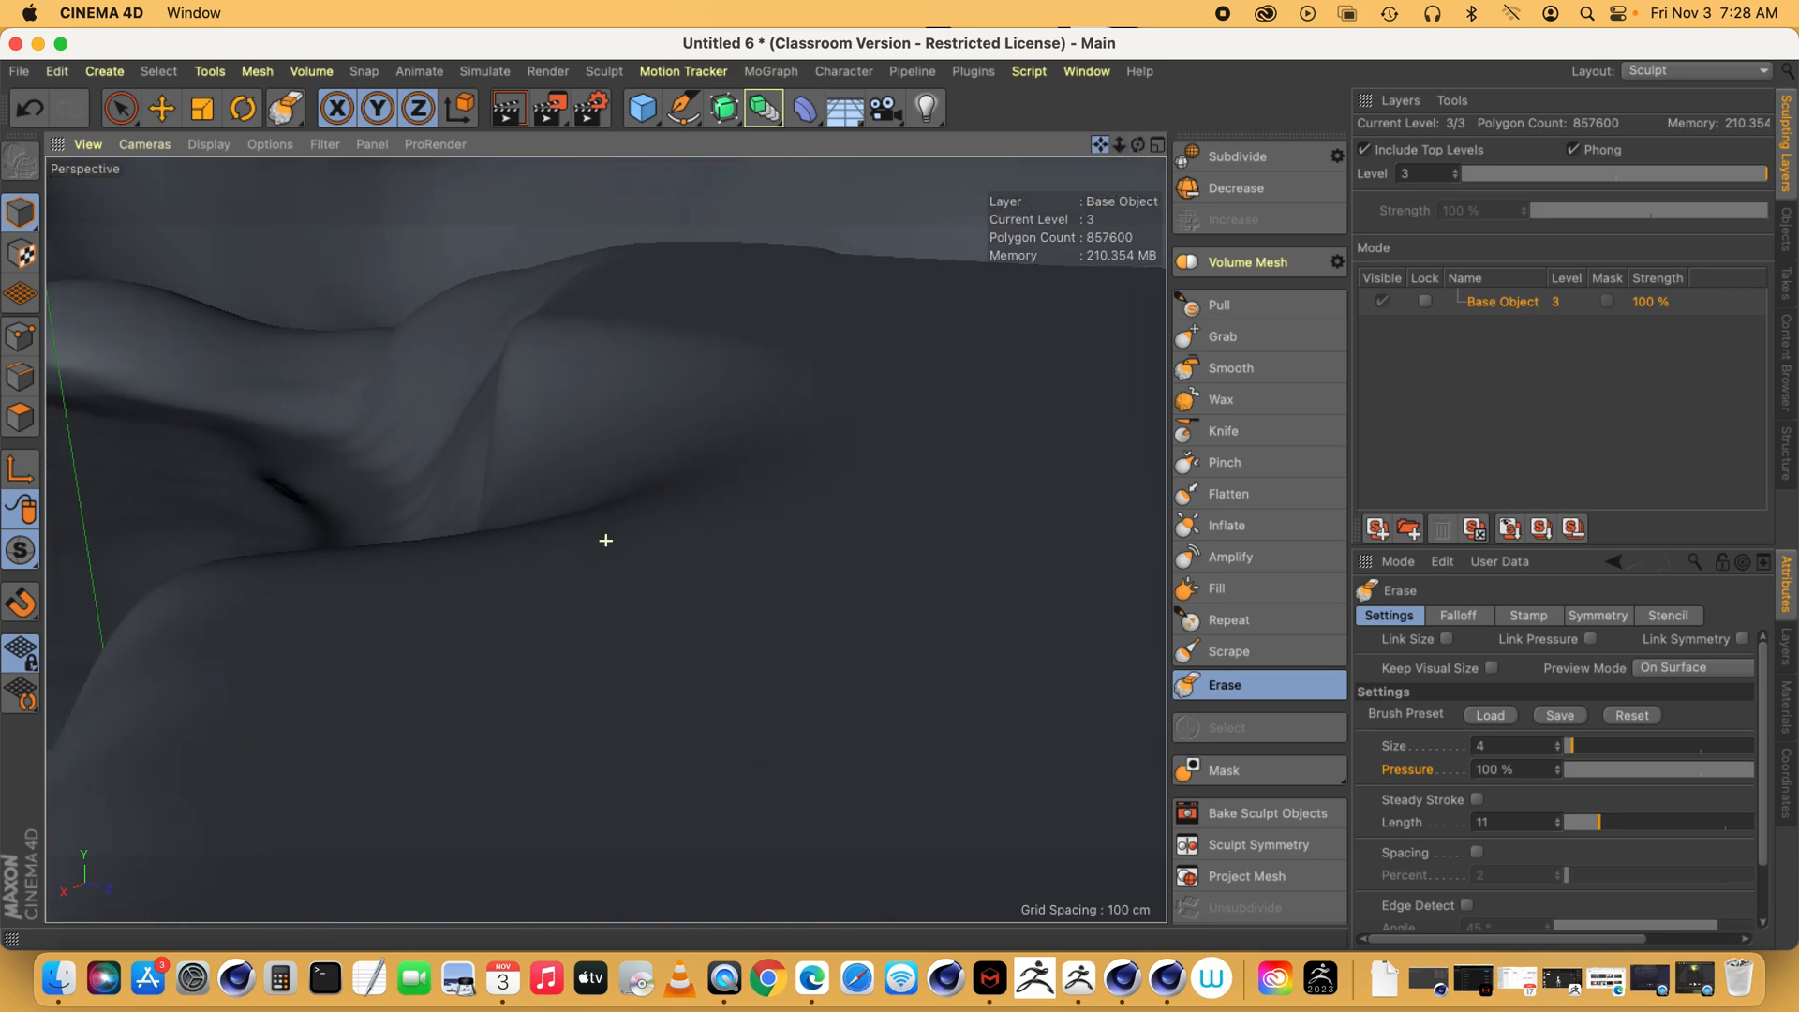
scroll(605, 541, down, 5)
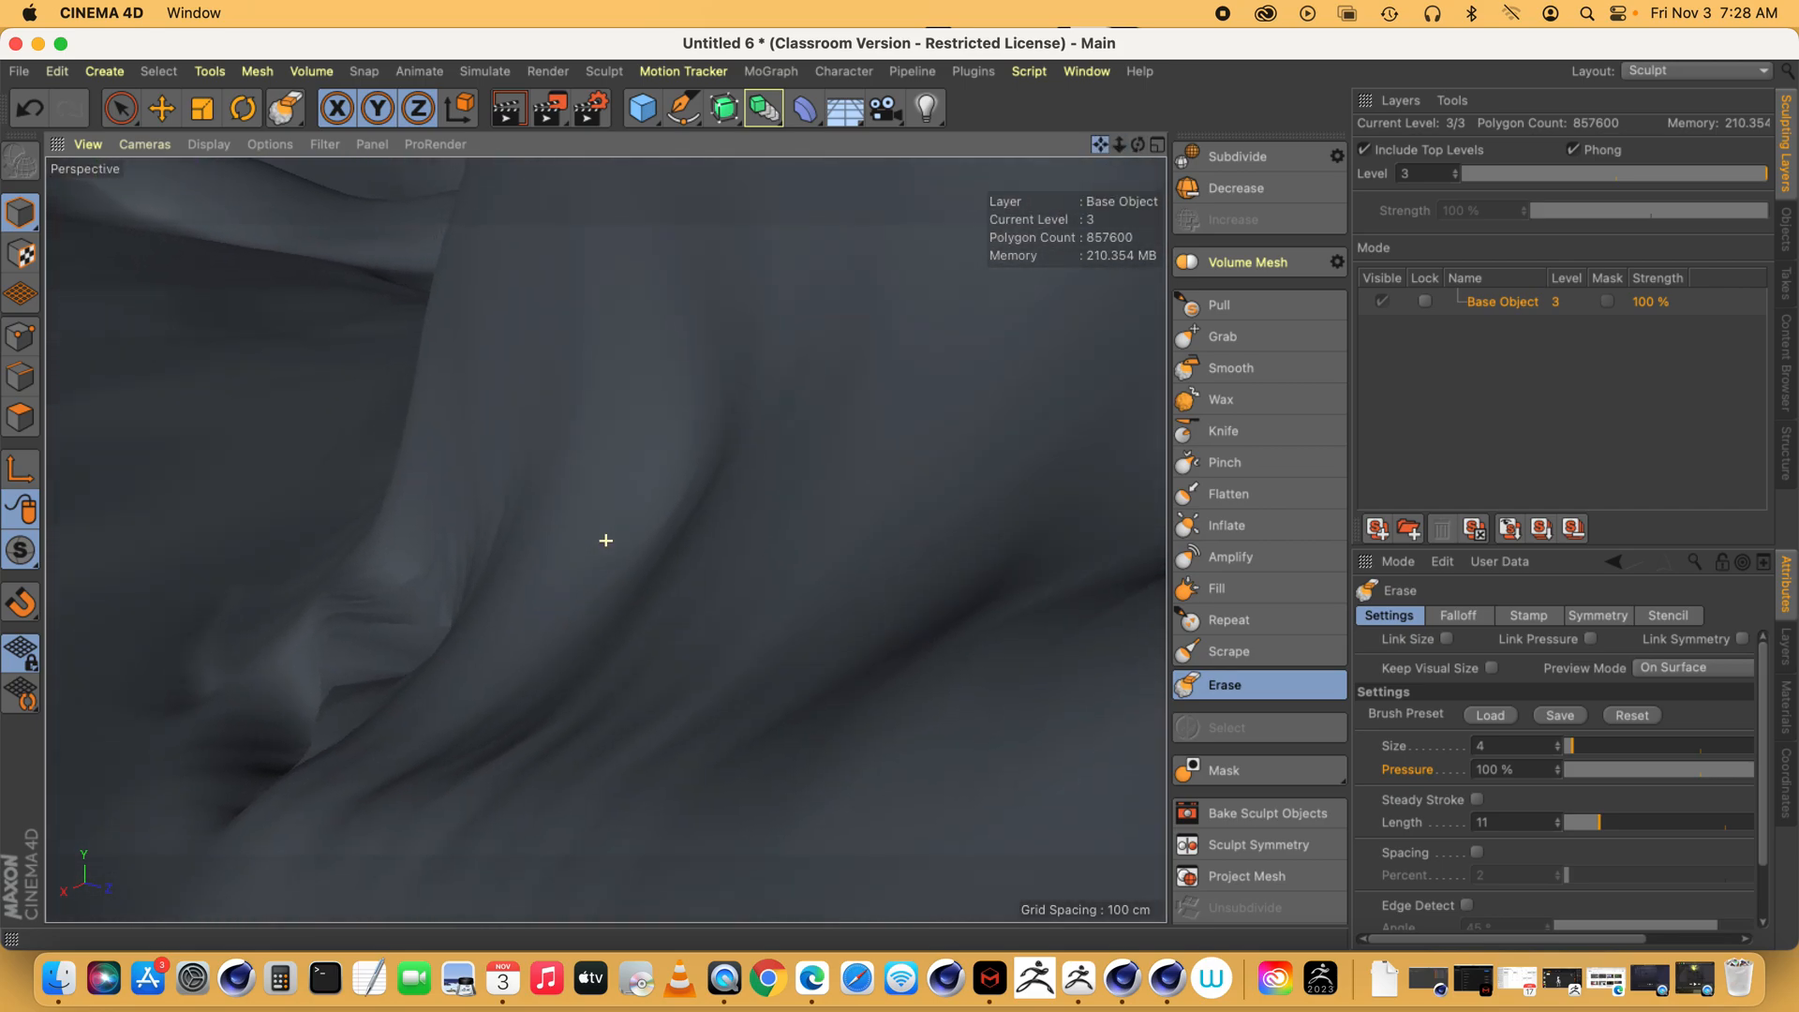
click(1224, 495)
drag(1594, 764, 1587, 766)
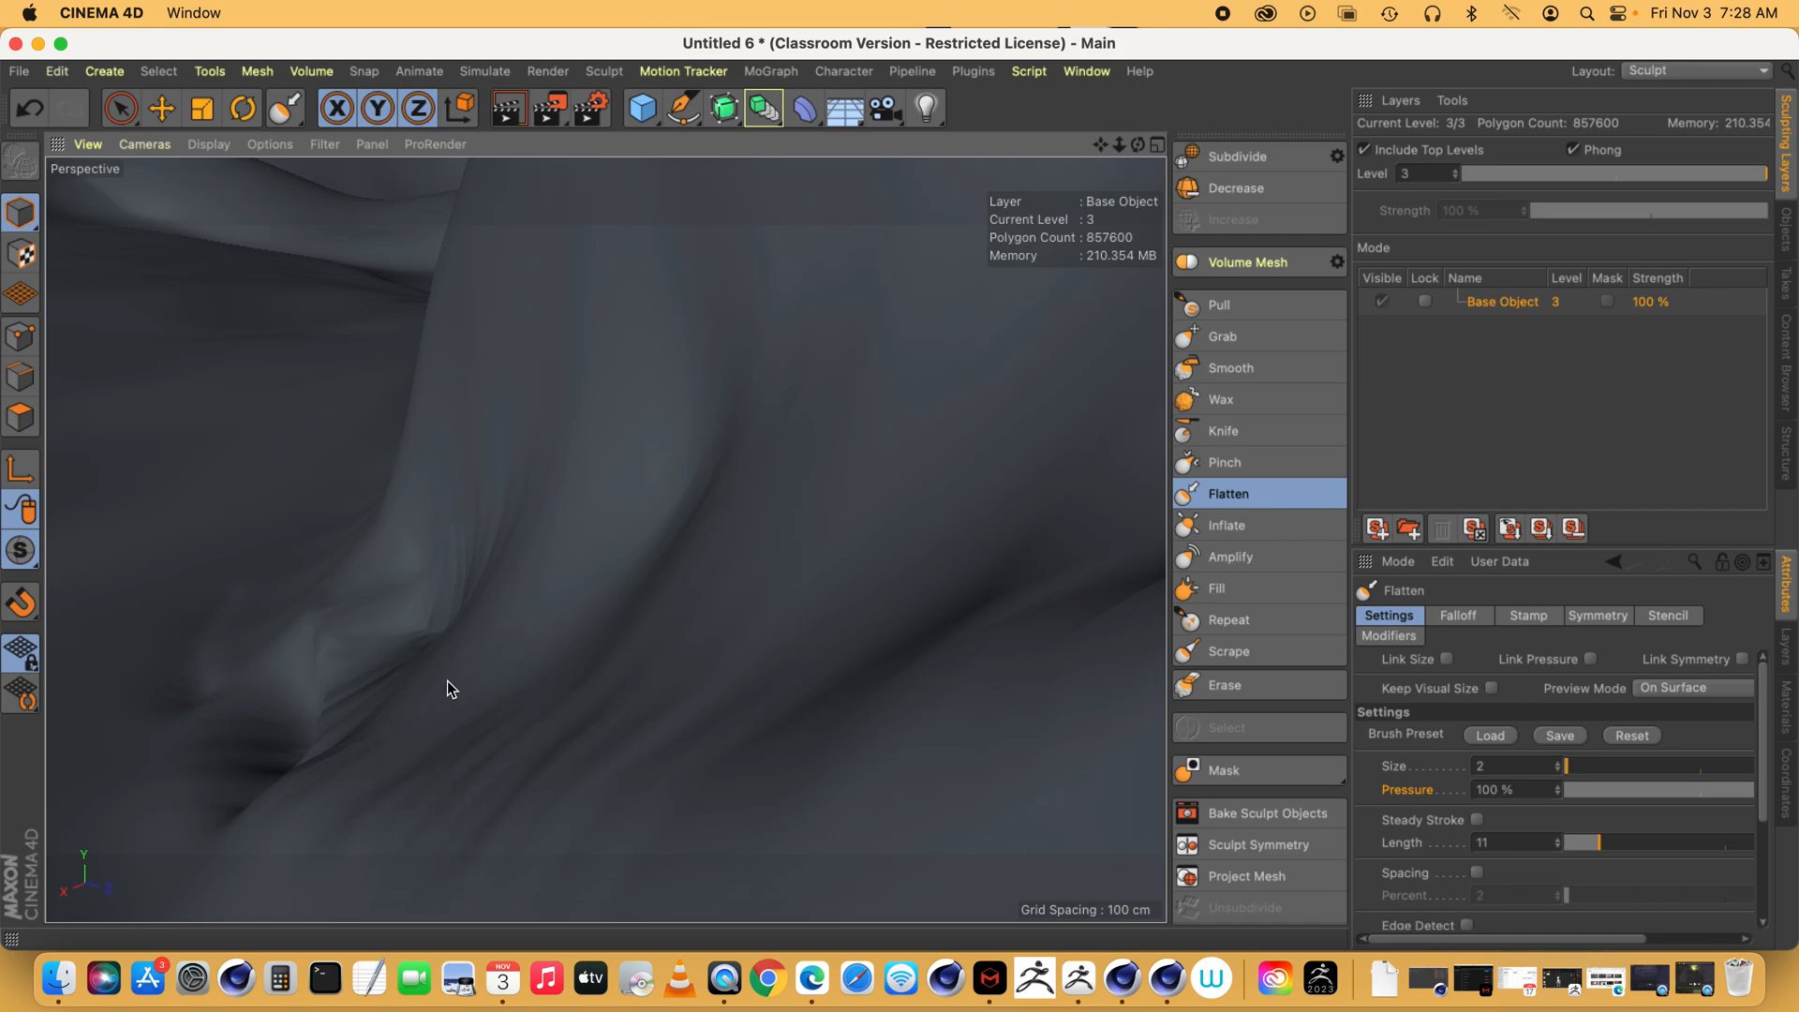
- Cut a groove along the base of the slope bordering the low ground with the Knife brush at size 9
mouse_move(1118, 143)
mouse_down()
mouse_move(1128, 183)
mouse_move(1147, 150)
mouse_move(1237, 202)
mouse_up()
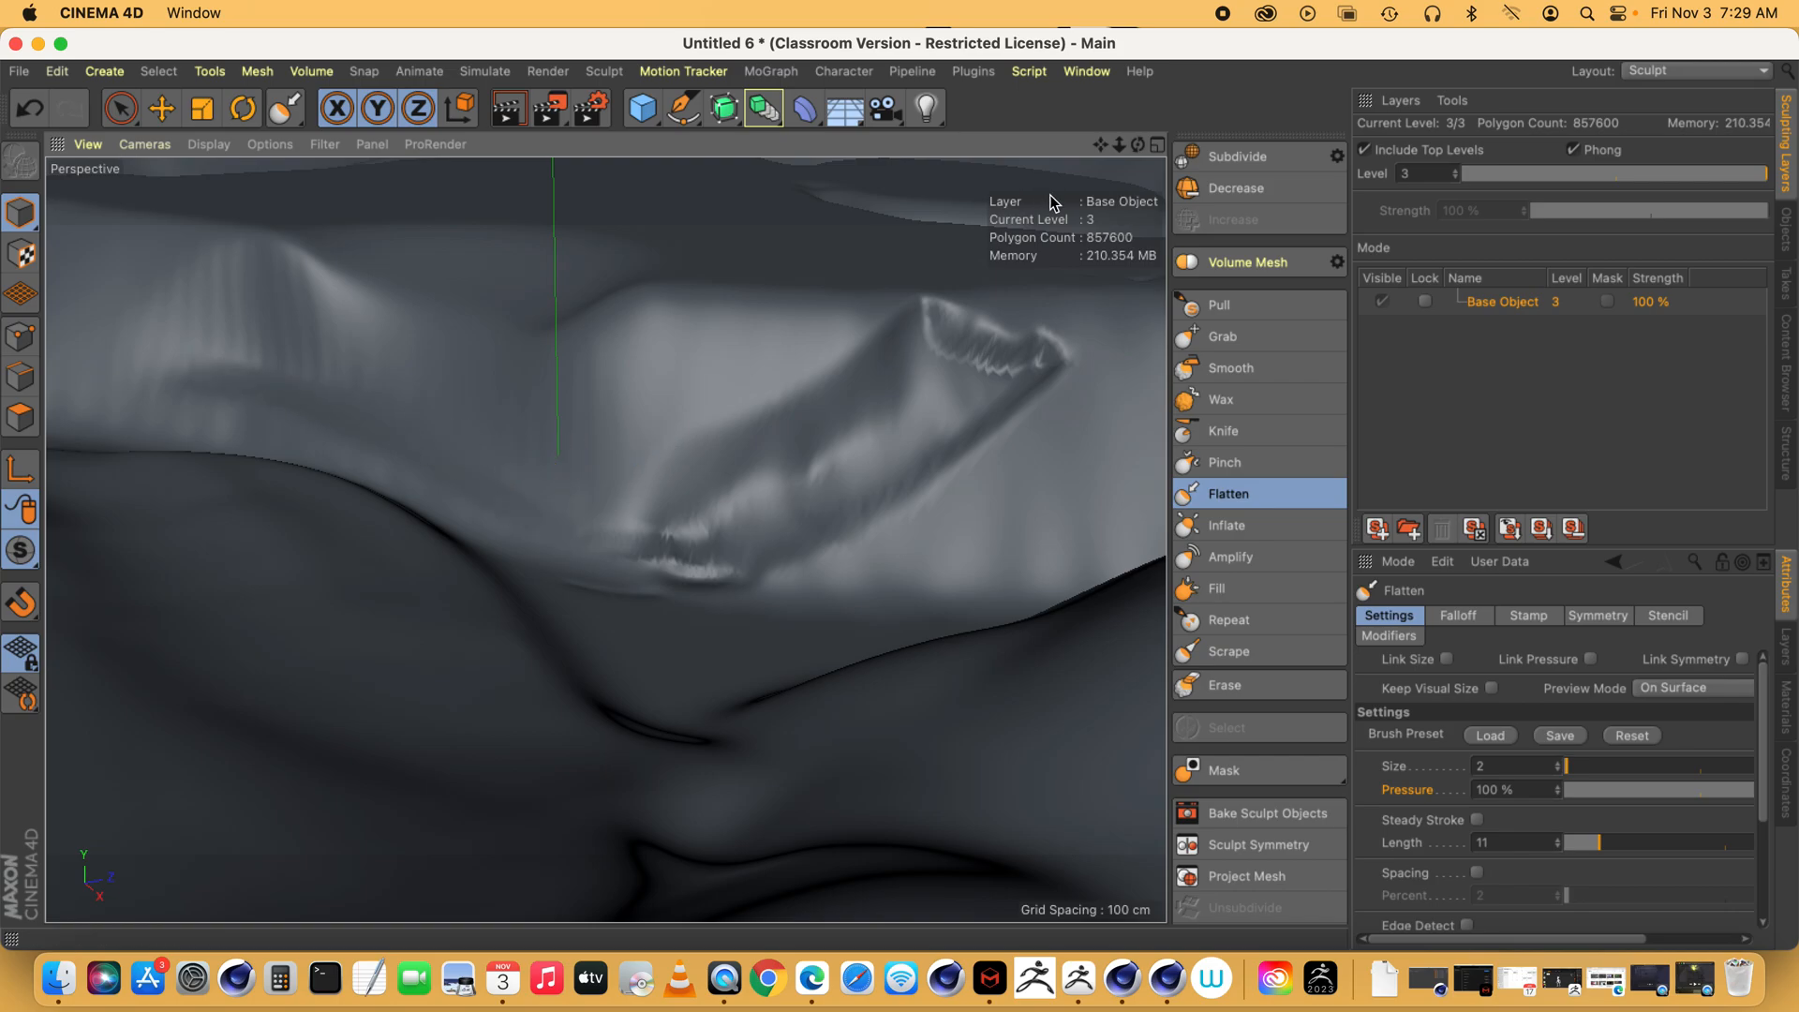
mouse_move(1100, 146)
mouse_down()
mouse_move(1162, 140)
mouse_move(1441, 218)
mouse_up()
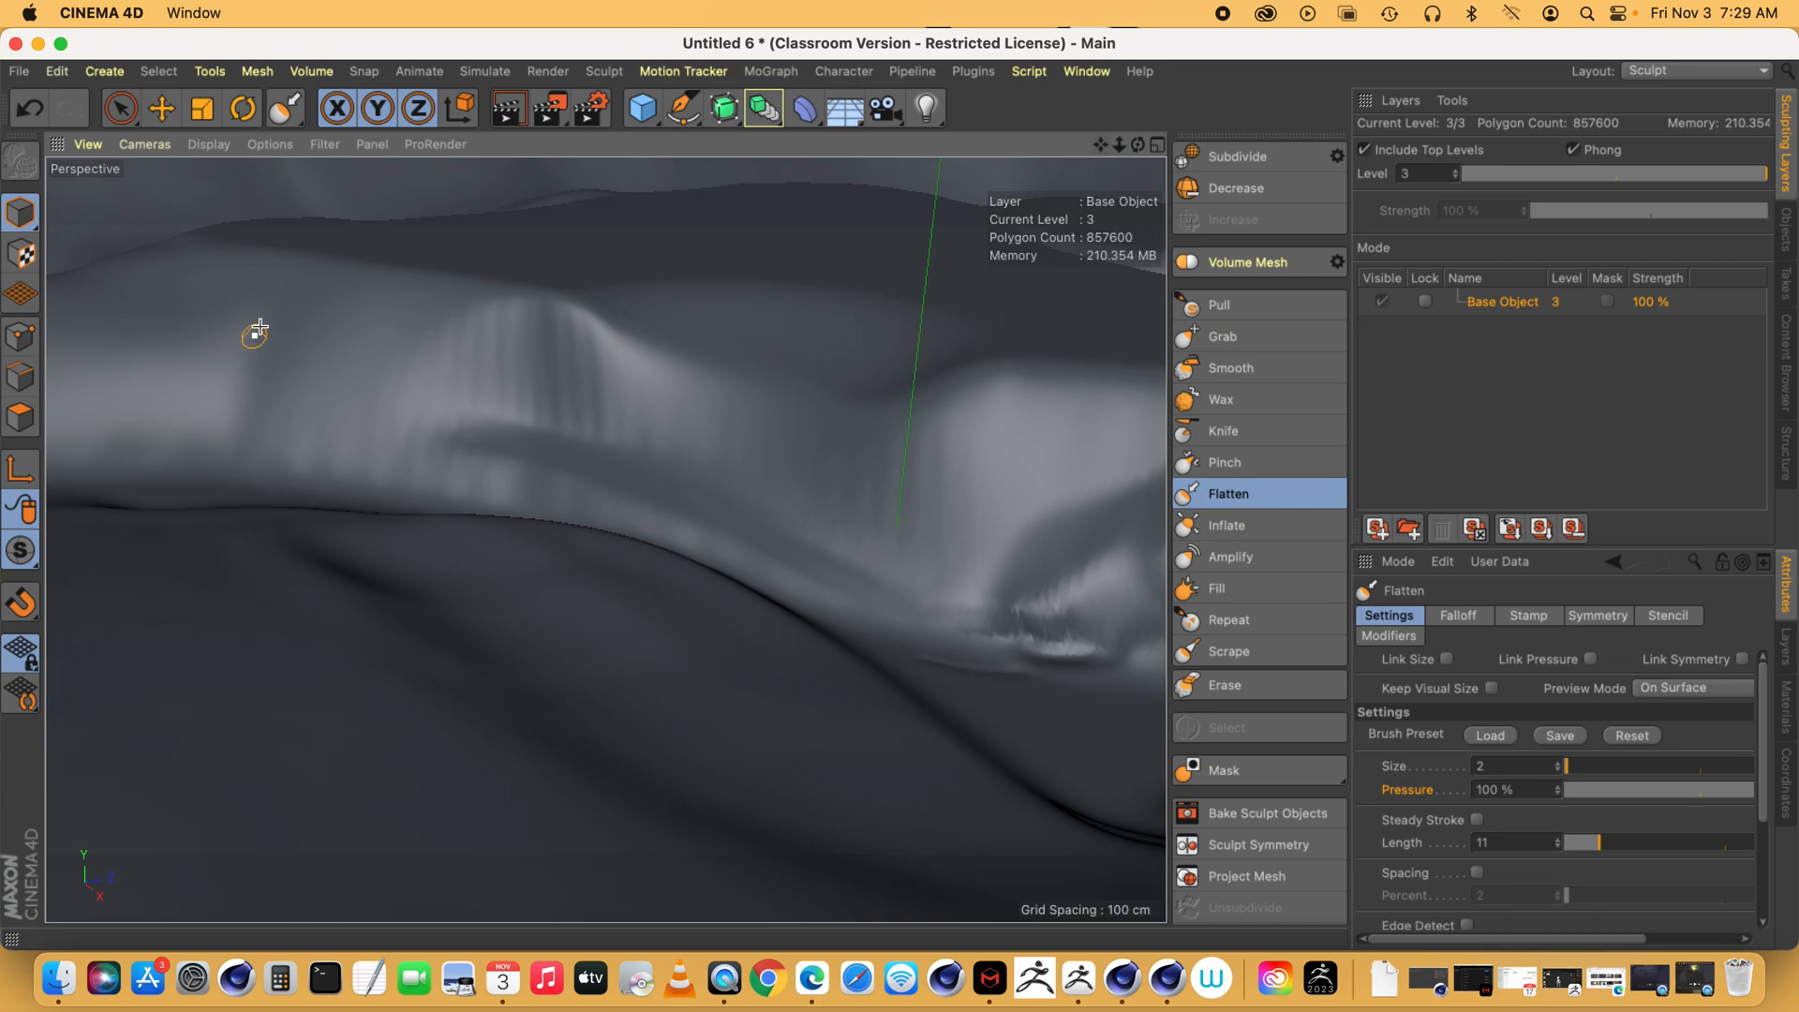
mouse_move(1138, 143)
mouse_down()
mouse_move(1195, 170)
mouse_move(1103, 149)
mouse_move(1157, 160)
mouse_move(1139, 147)
mouse_move(1111, 155)
mouse_move(1124, 168)
mouse_move(1107, 147)
mouse_move(1147, 154)
mouse_move(984, 148)
mouse_up()
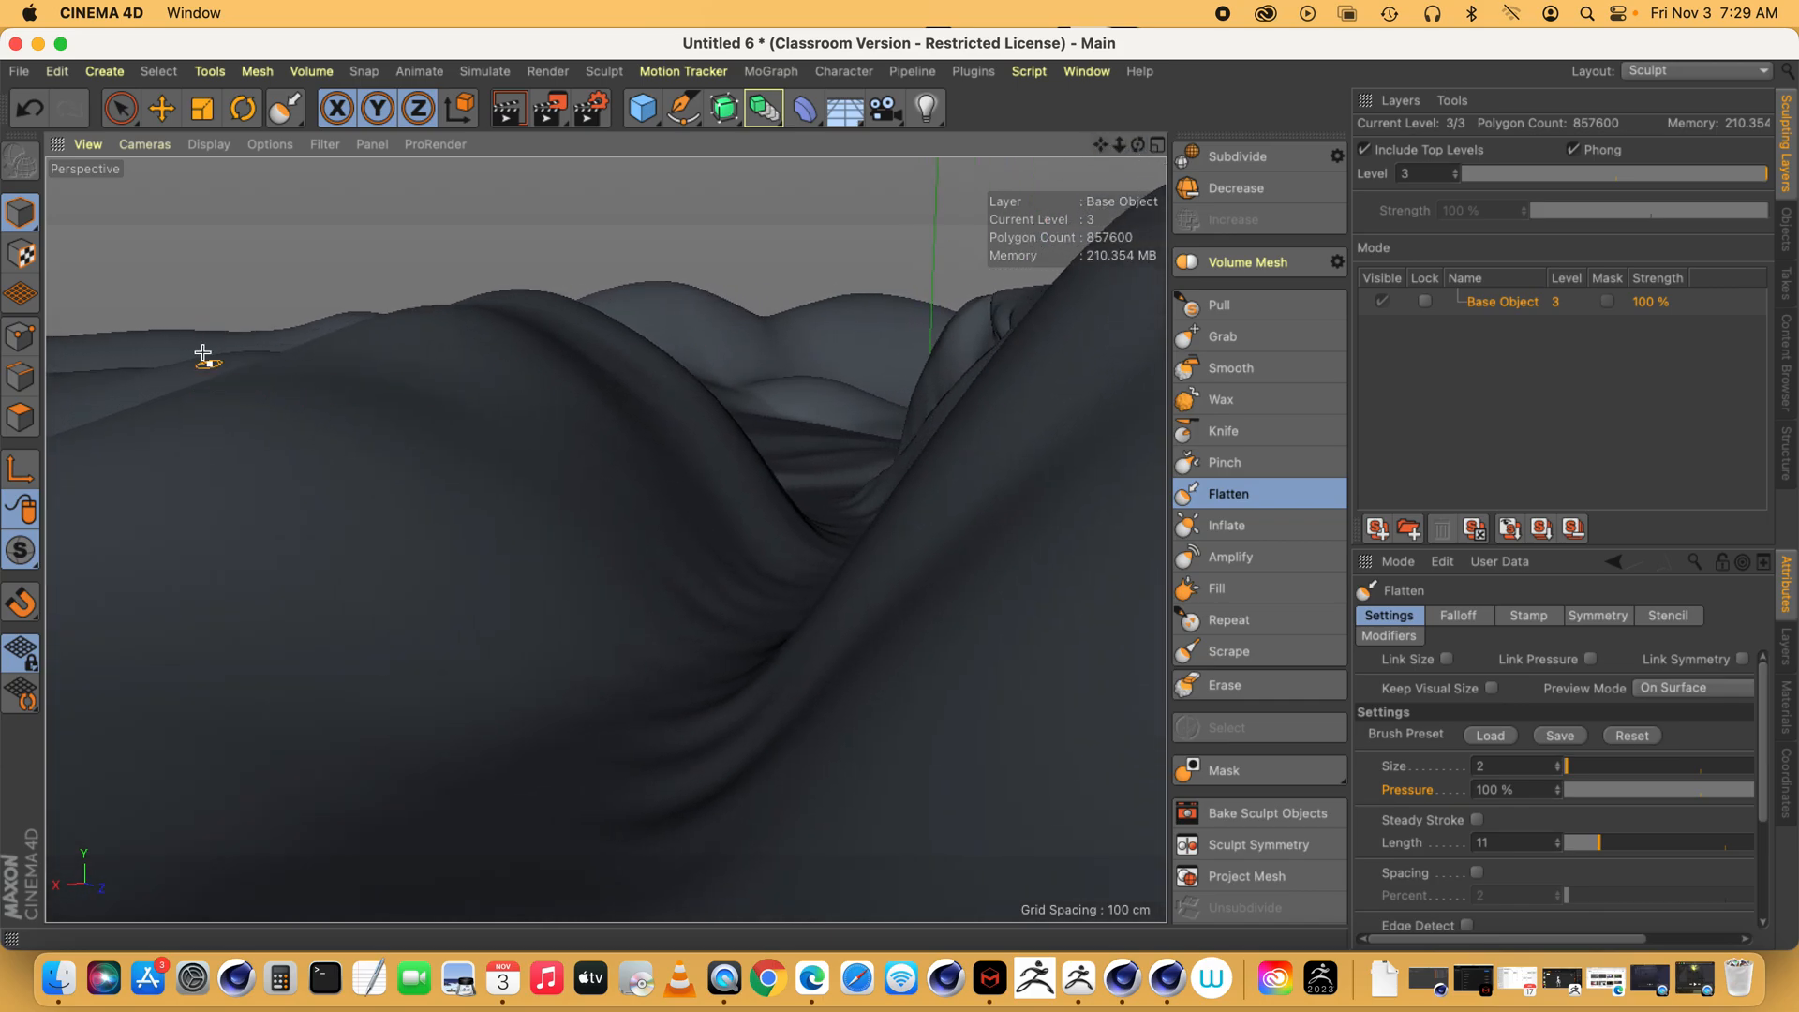
drag(1122, 147, 1050, 173)
mouse_move(605, 541)
mouse_down()
mouse_move(1098, 153)
mouse_move(1162, 150)
mouse_move(1017, 161)
mouse_move(1173, 150)
mouse_move(1045, 183)
mouse_move(1021, 258)
mouse_up()
drag(1122, 143, 1297, 309)
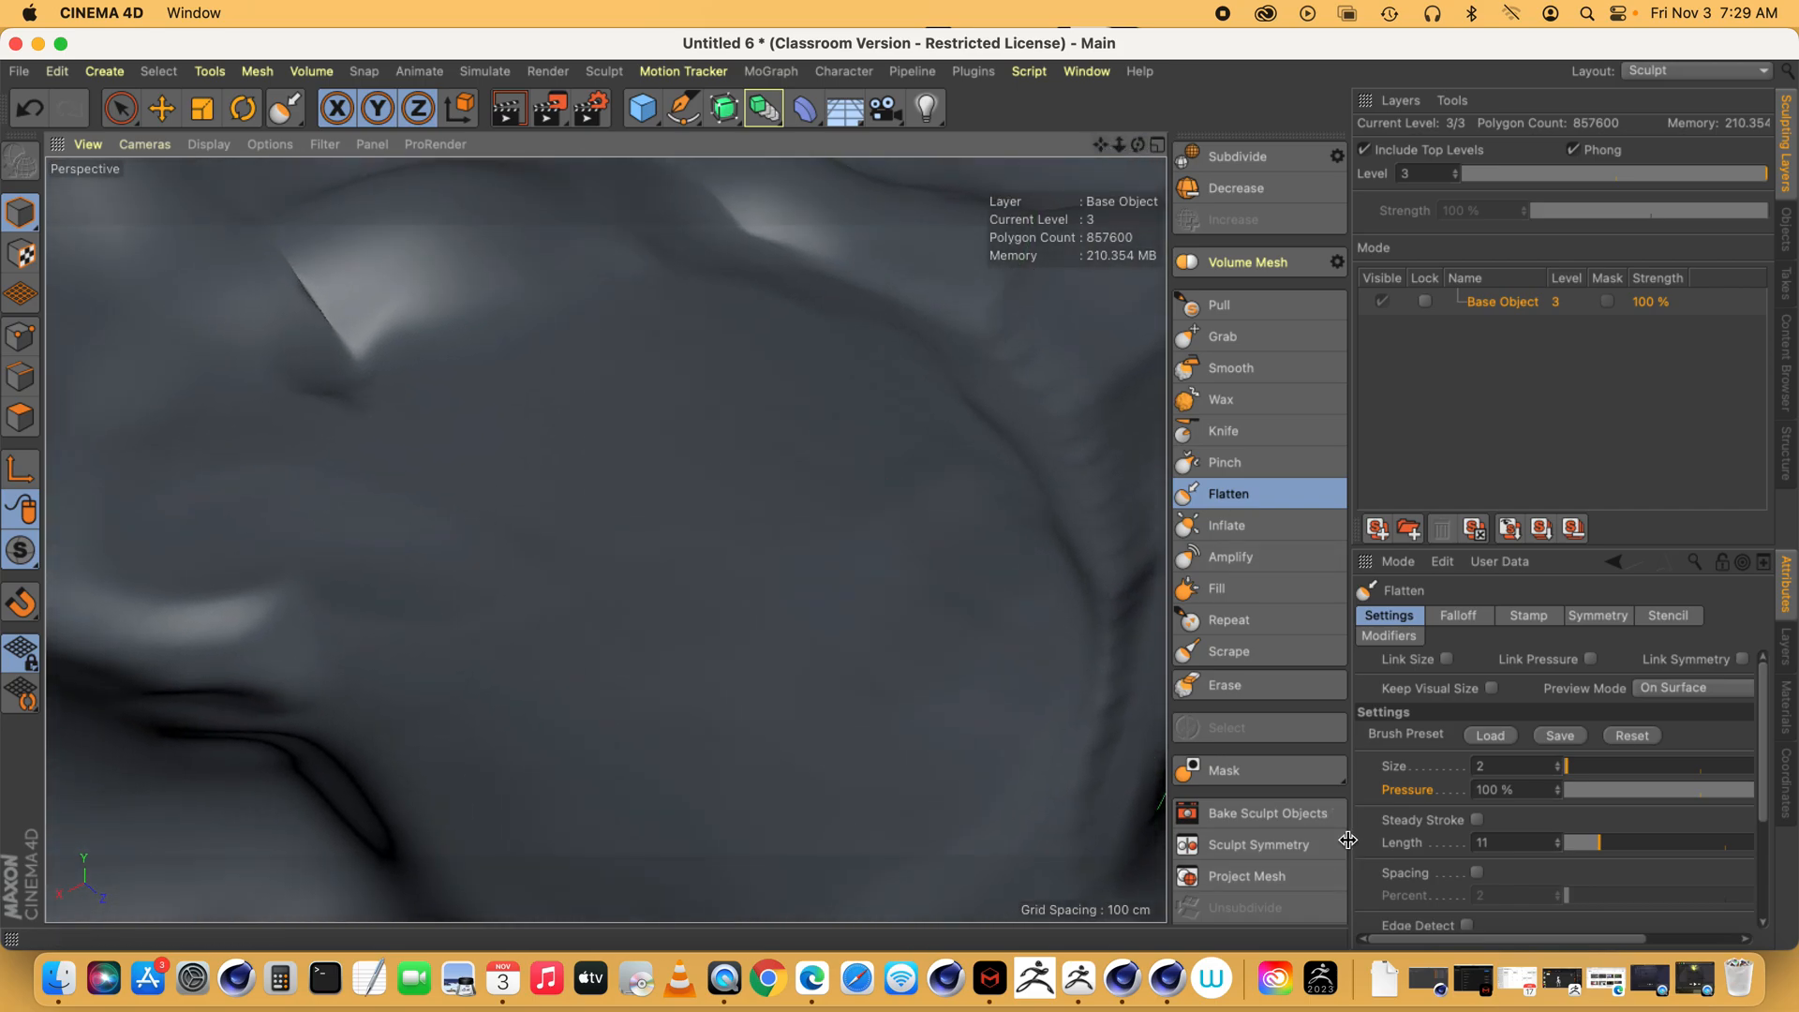
click(1228, 431)
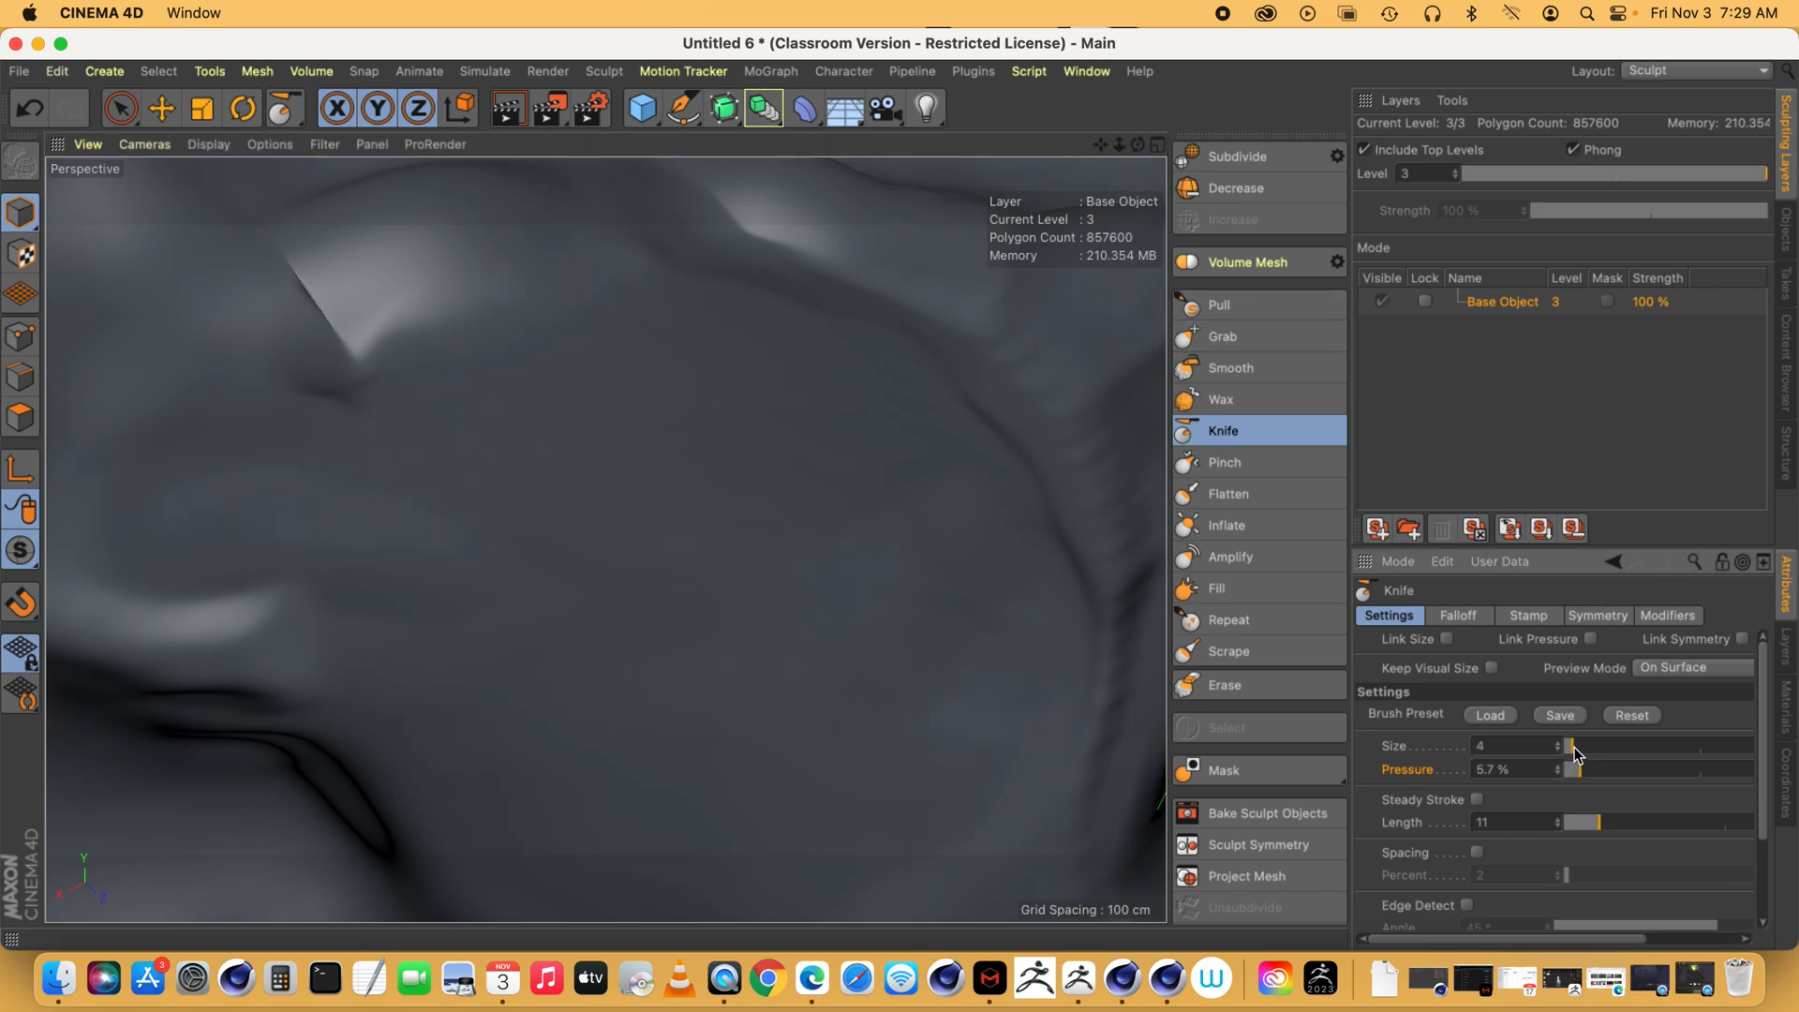
drag(1590, 754, 1582, 754)
mouse_move(723, 273)
mouse_down()
mouse_move(350, 394)
mouse_move(148, 533)
mouse_move(334, 369)
mouse_move(631, 296)
mouse_up()
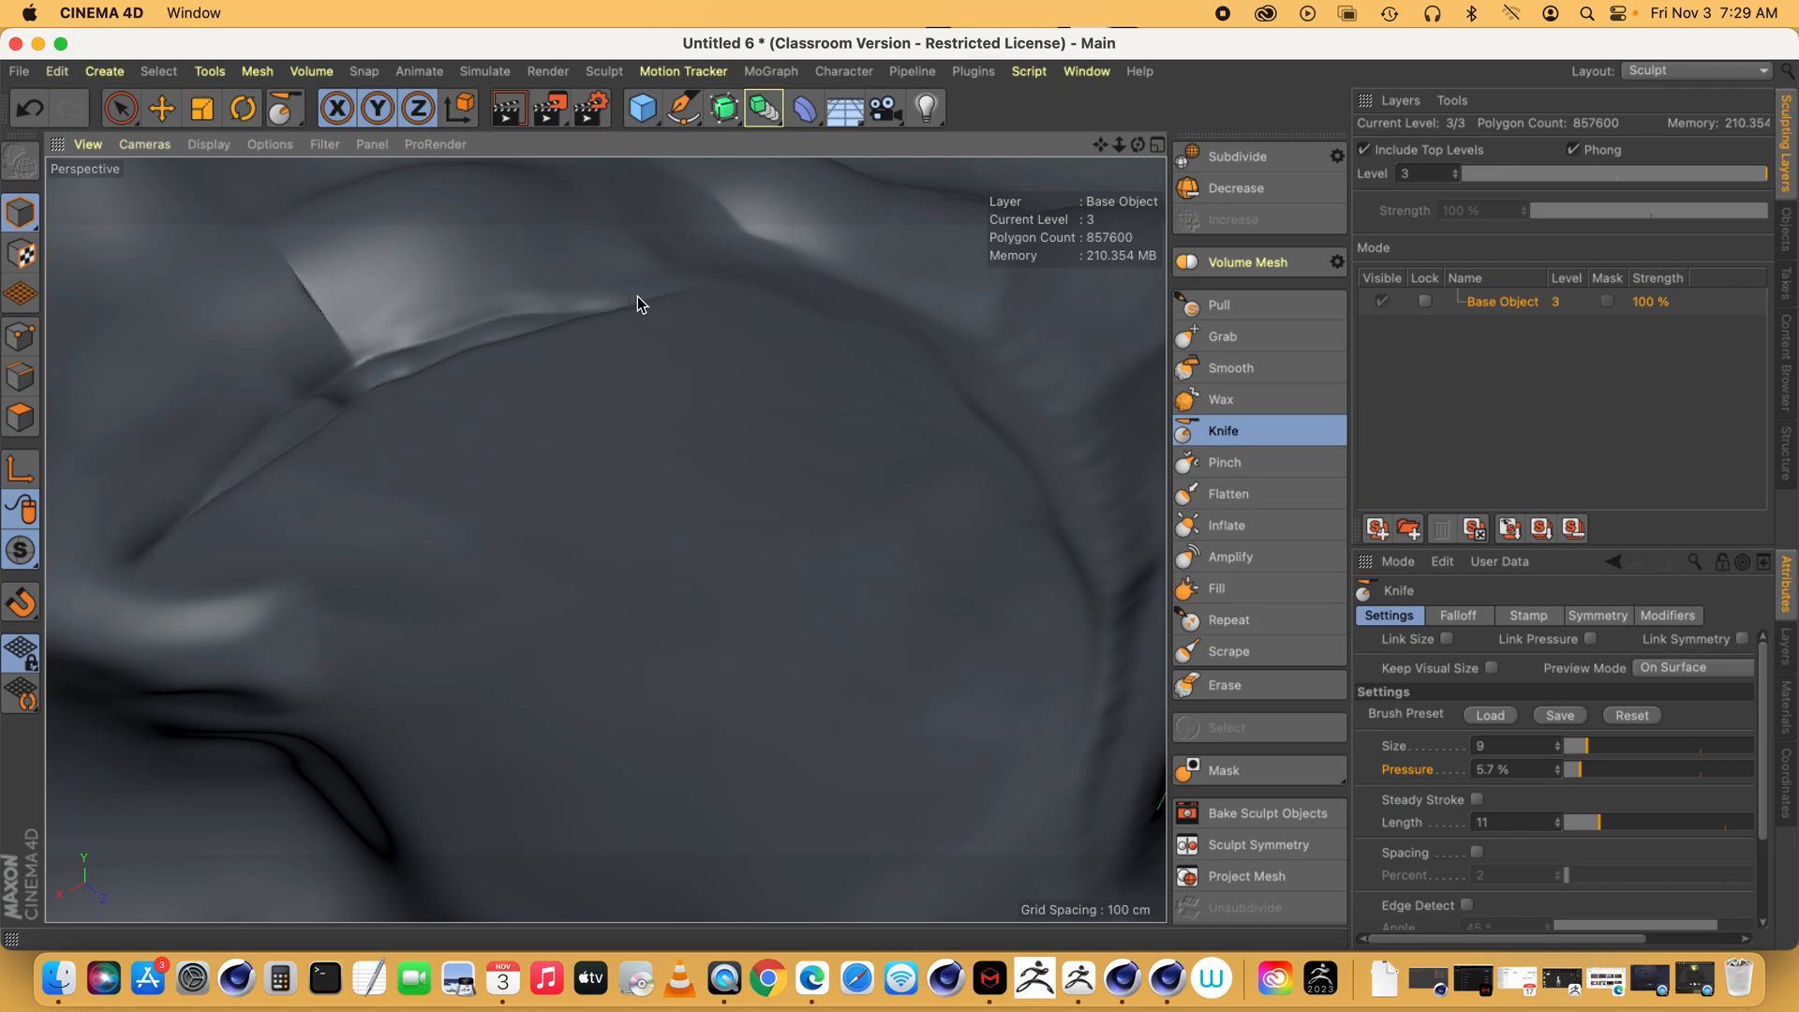
- Carve a broad oval hollow alongside the groove with the Knife brush at size 56 and again at size 31
drag(1596, 745, 1714, 746)
mouse_move(626, 360)
mouse_down()
mouse_move(373, 441)
mouse_move(266, 498)
mouse_move(216, 566)
mouse_move(300, 643)
mouse_move(362, 549)
mouse_move(643, 403)
mouse_move(895, 418)
mouse_up()
mouse_move(854, 532)
mouse_down()
mouse_move(493, 622)
mouse_move(277, 622)
mouse_move(517, 515)
mouse_up()
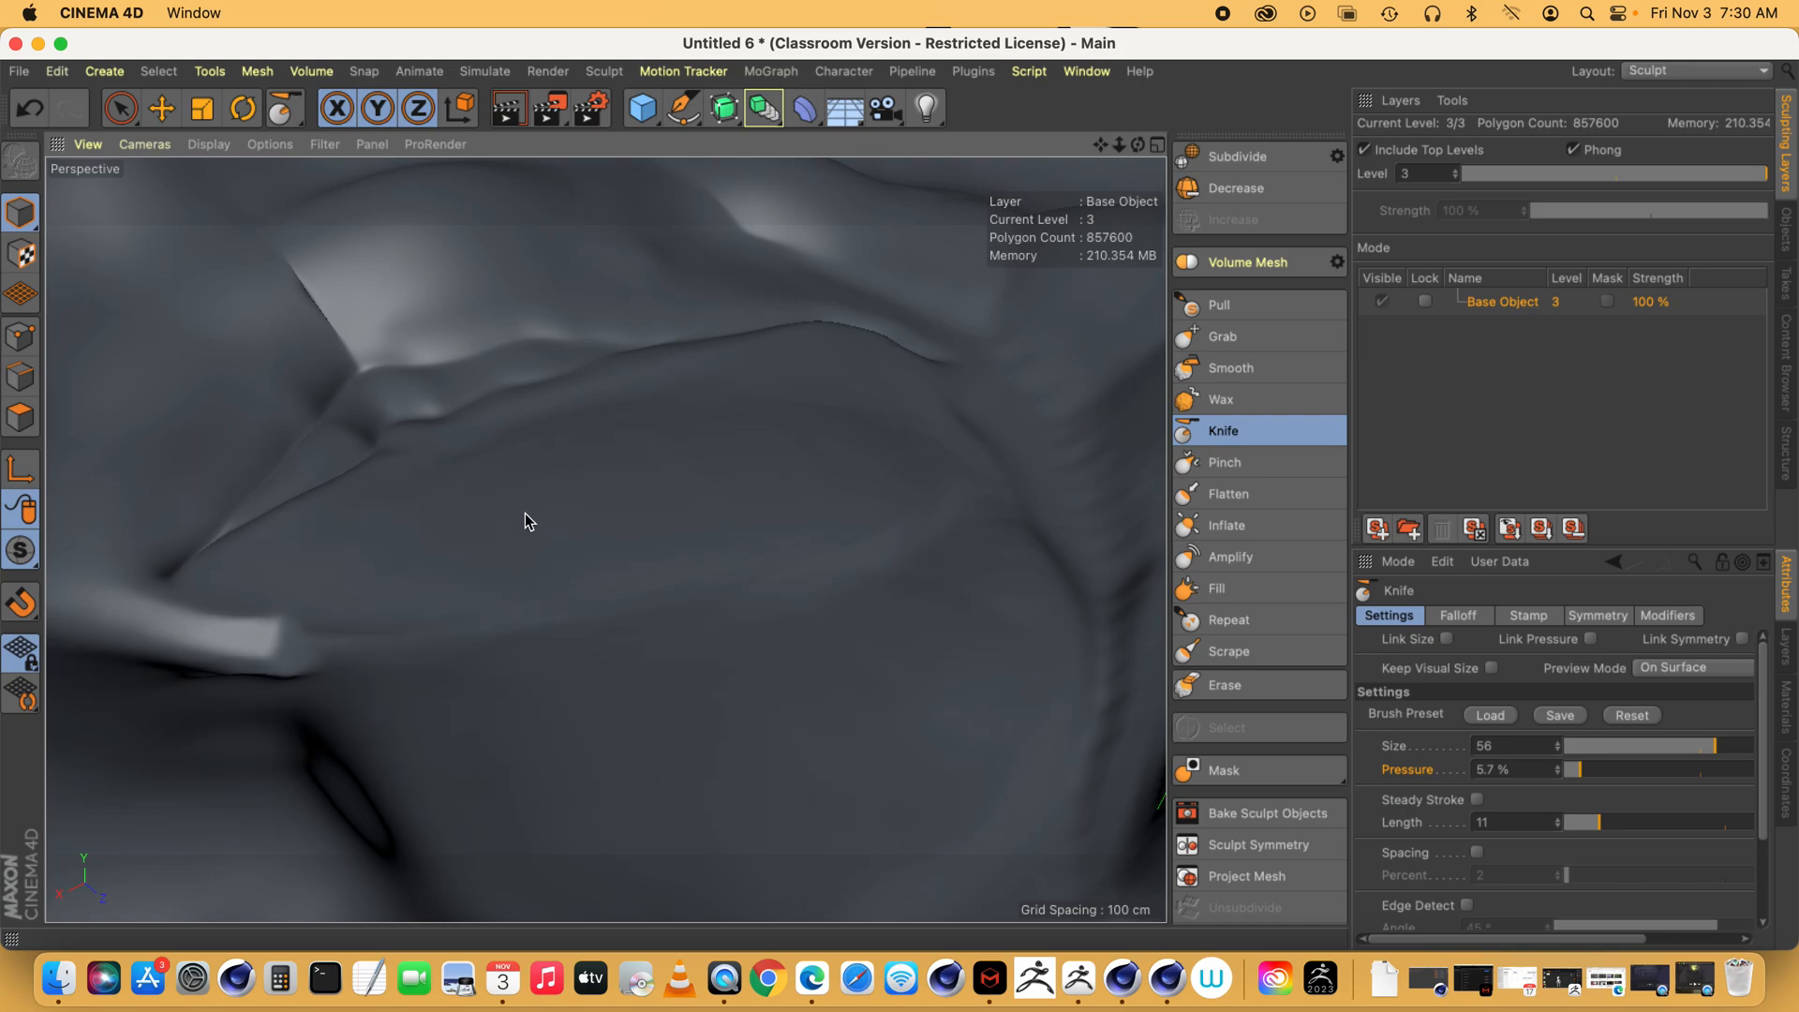
click(1658, 746)
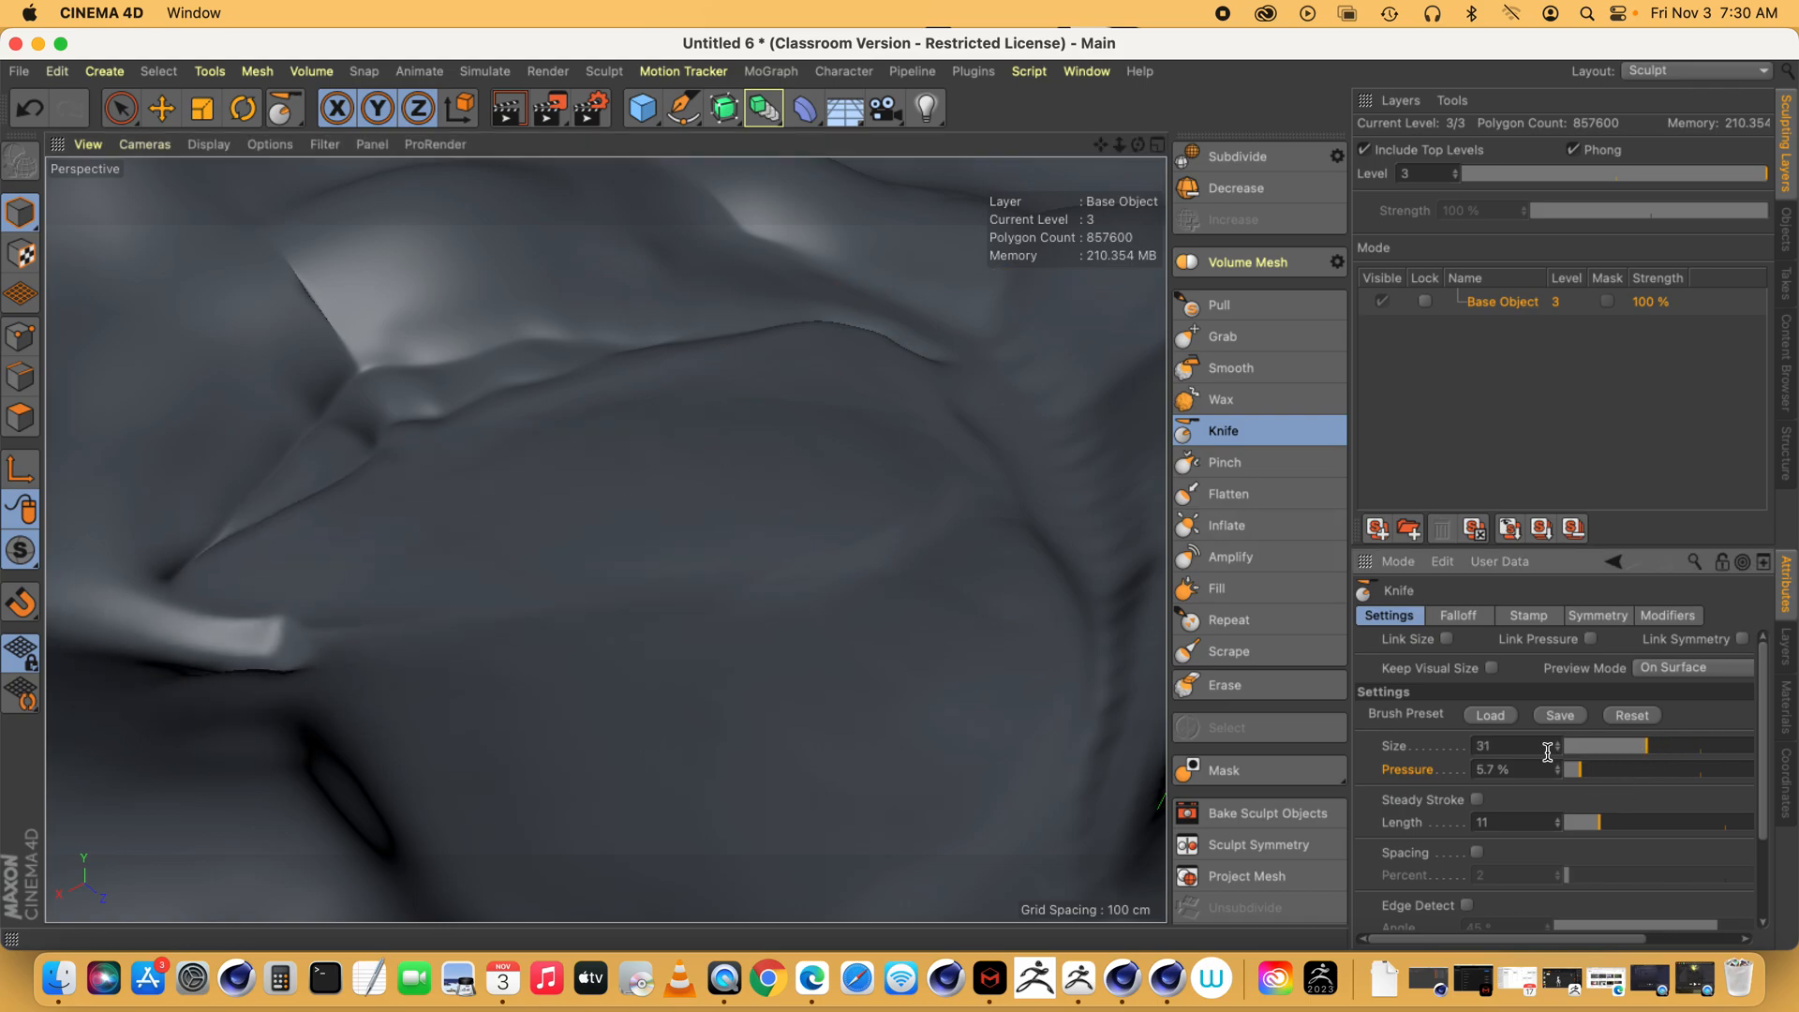
mouse_move(321, 466)
mouse_down()
mouse_move(671, 385)
mouse_move(946, 403)
mouse_up()
drag(900, 557, 287, 647)
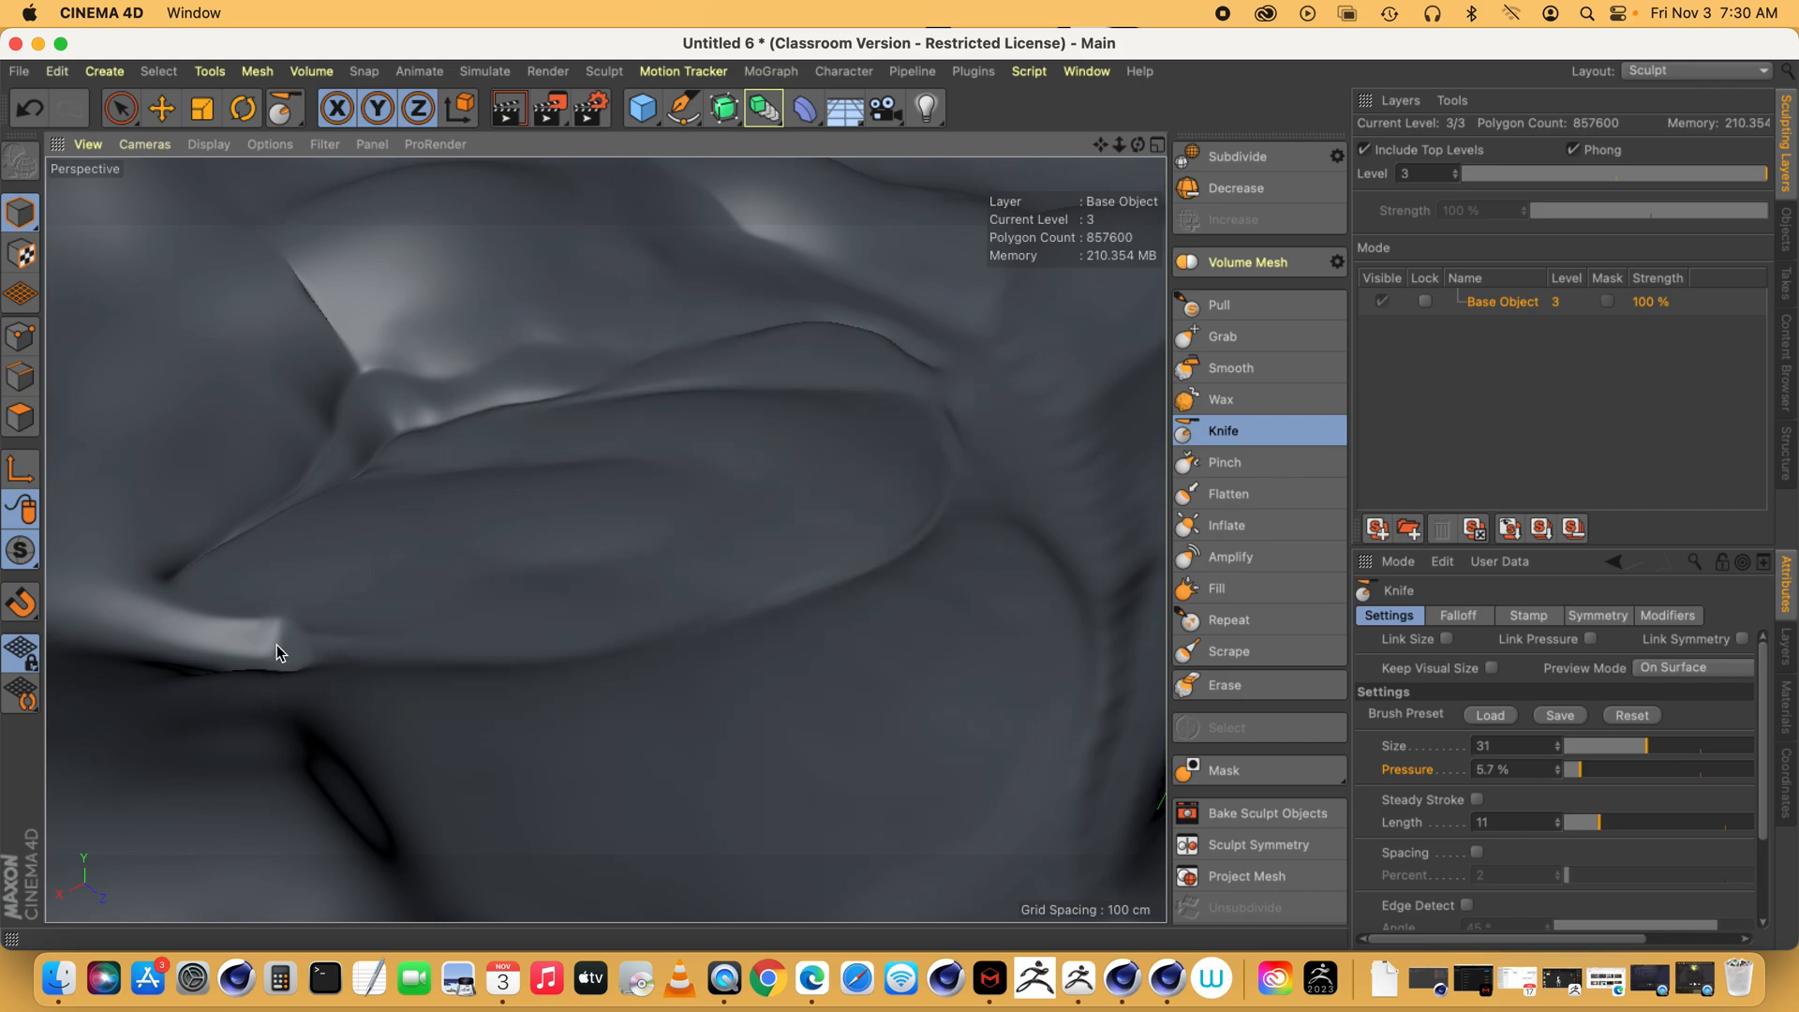
- Level the carved hollow and its rims with the Flatten brush at size 39
click(1239, 493)
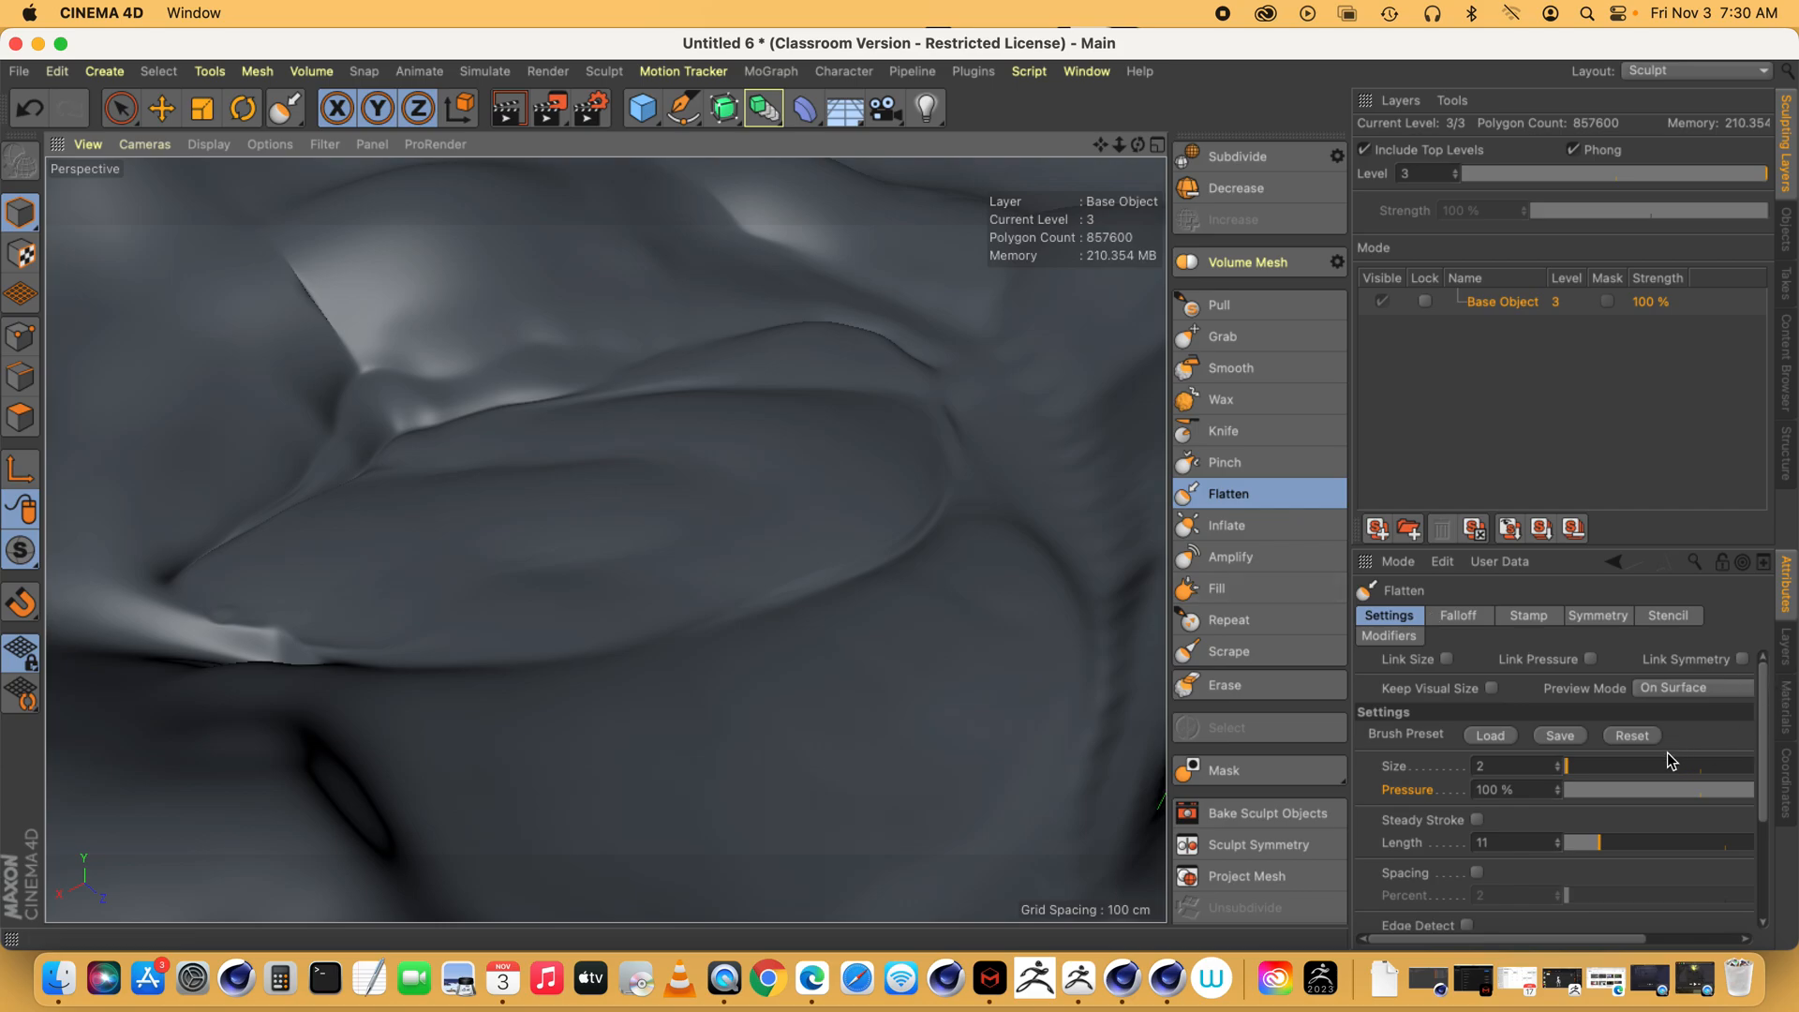
click(1669, 765)
drag(513, 589, 228, 614)
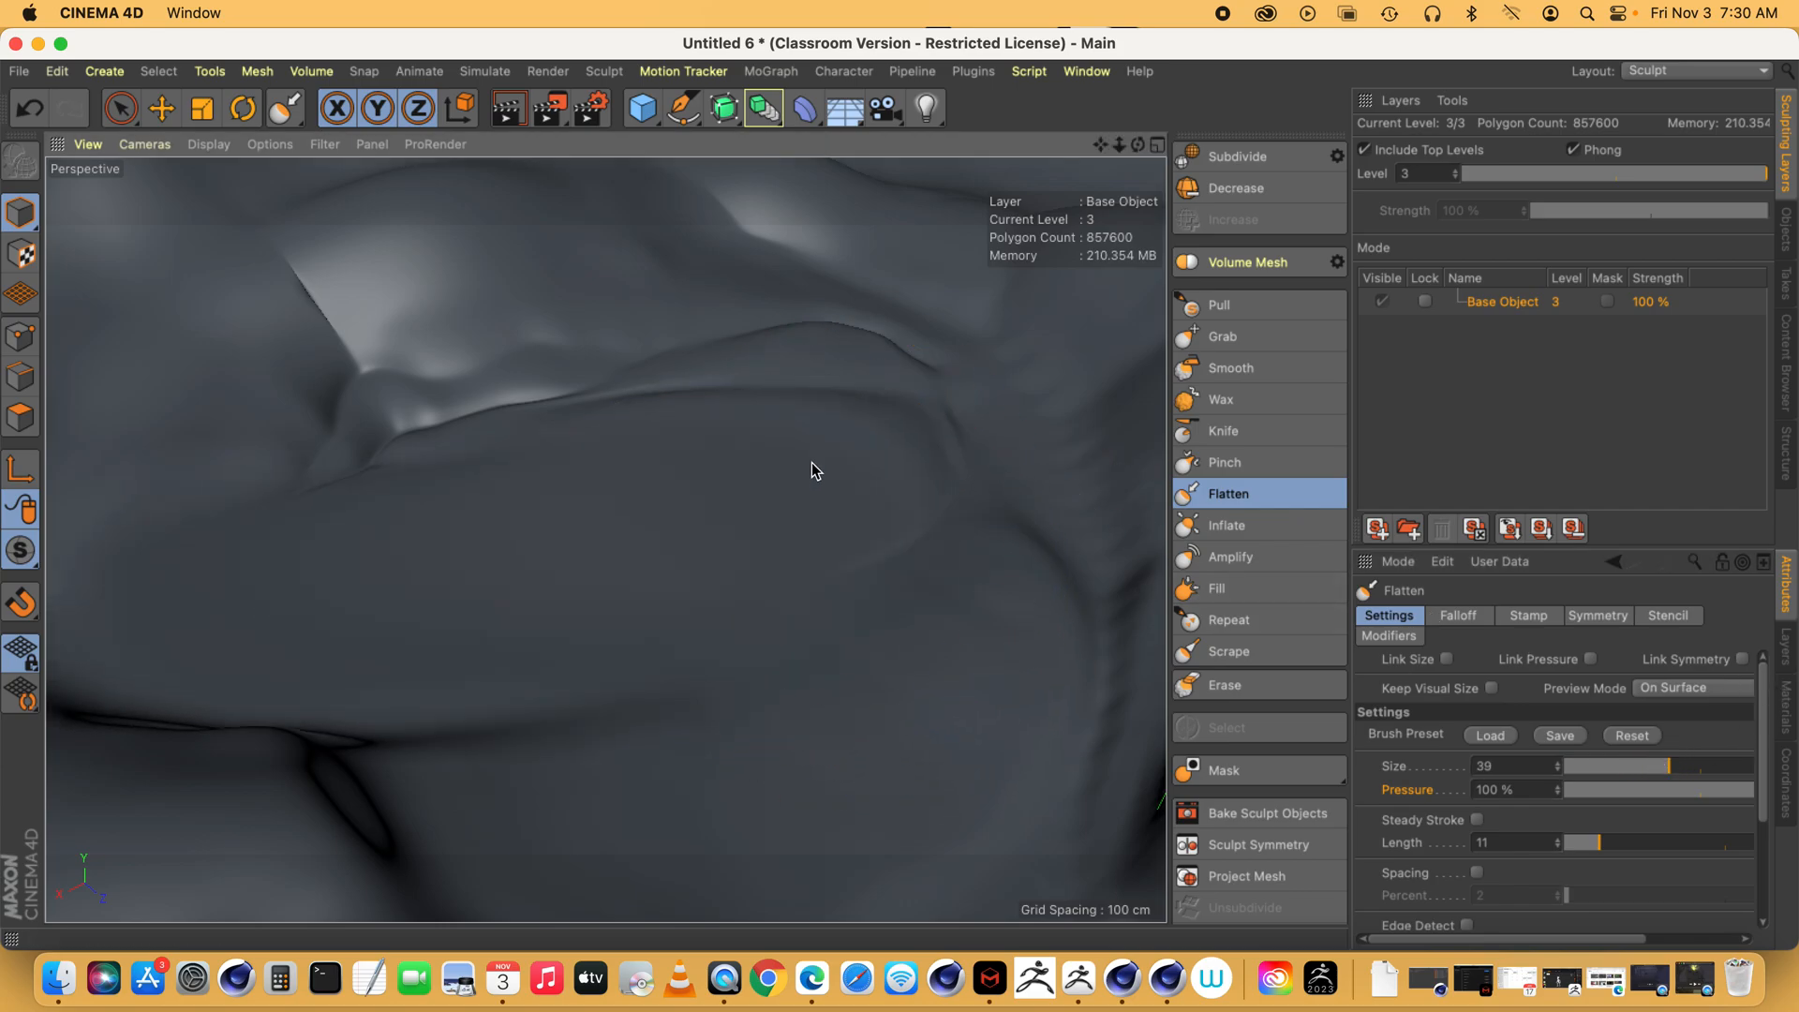
drag(830, 366, 419, 564)
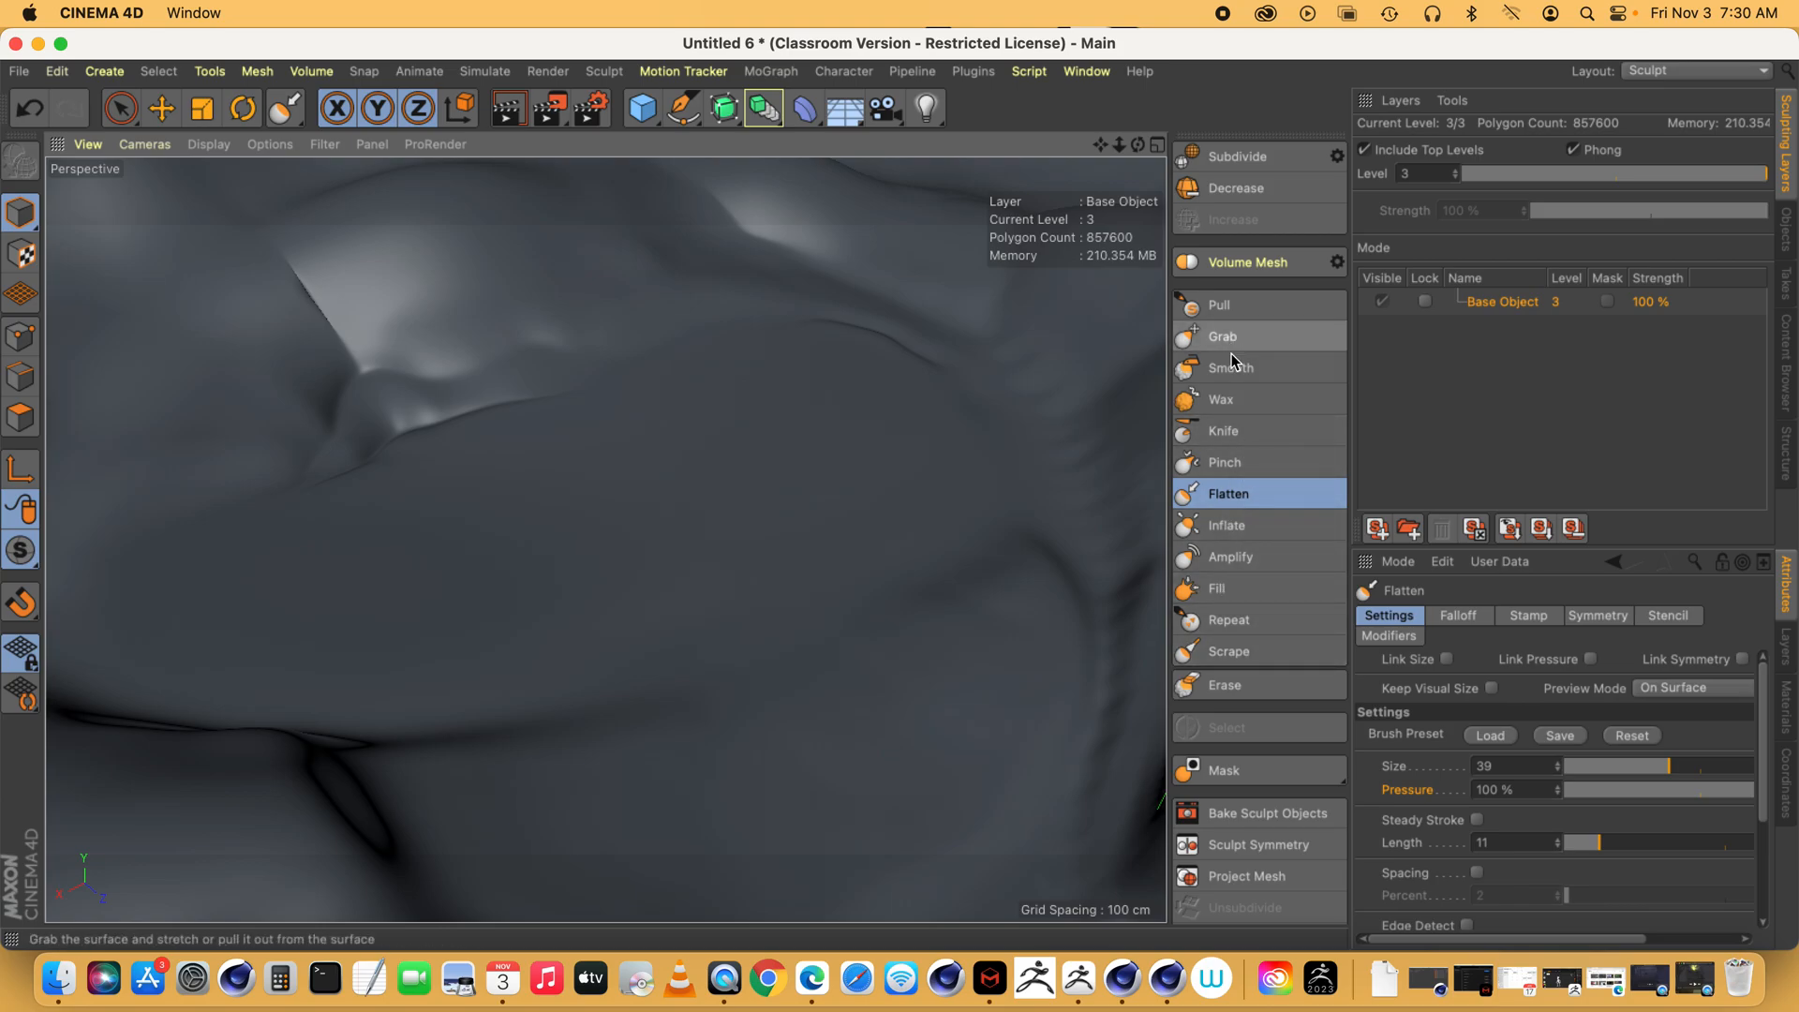
- Pull the terrain along the flattened hollow's edge slightly inward with the Grab brush at size 60
click(1221, 399)
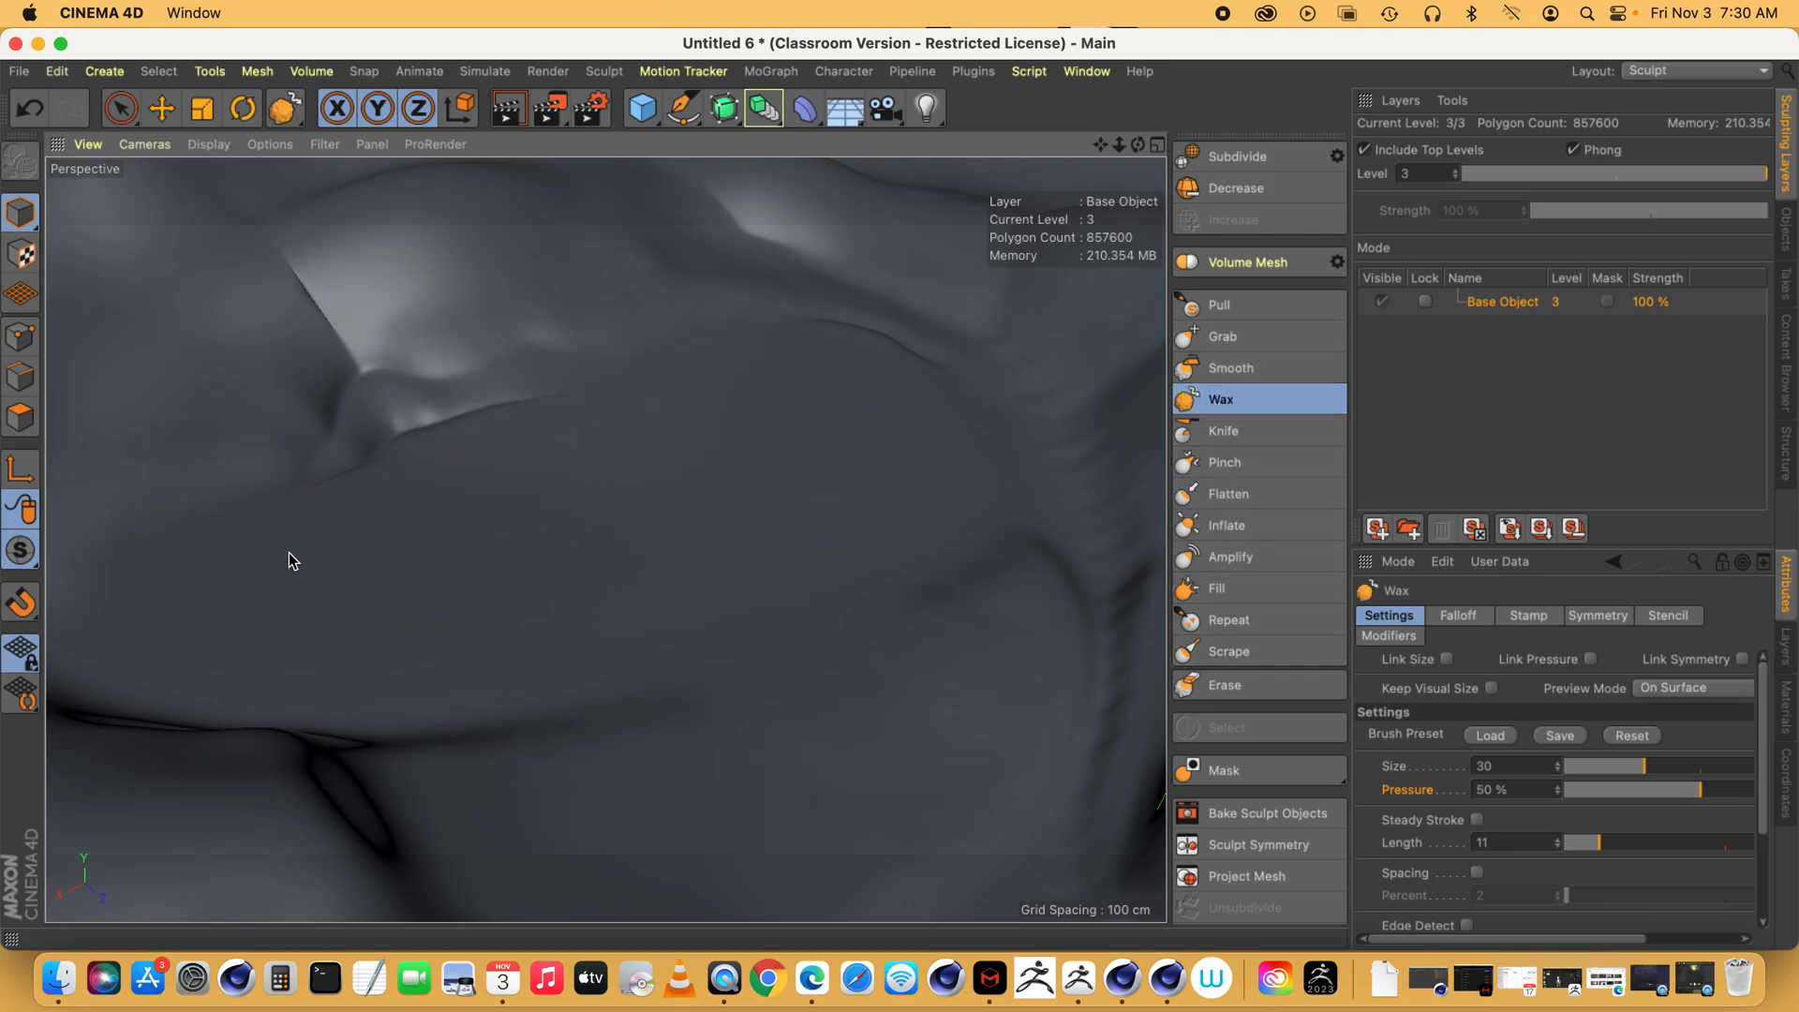
click(1251, 336)
mouse_move(268, 461)
mouse_down()
mouse_move(278, 566)
mouse_move(276, 549)
mouse_up()
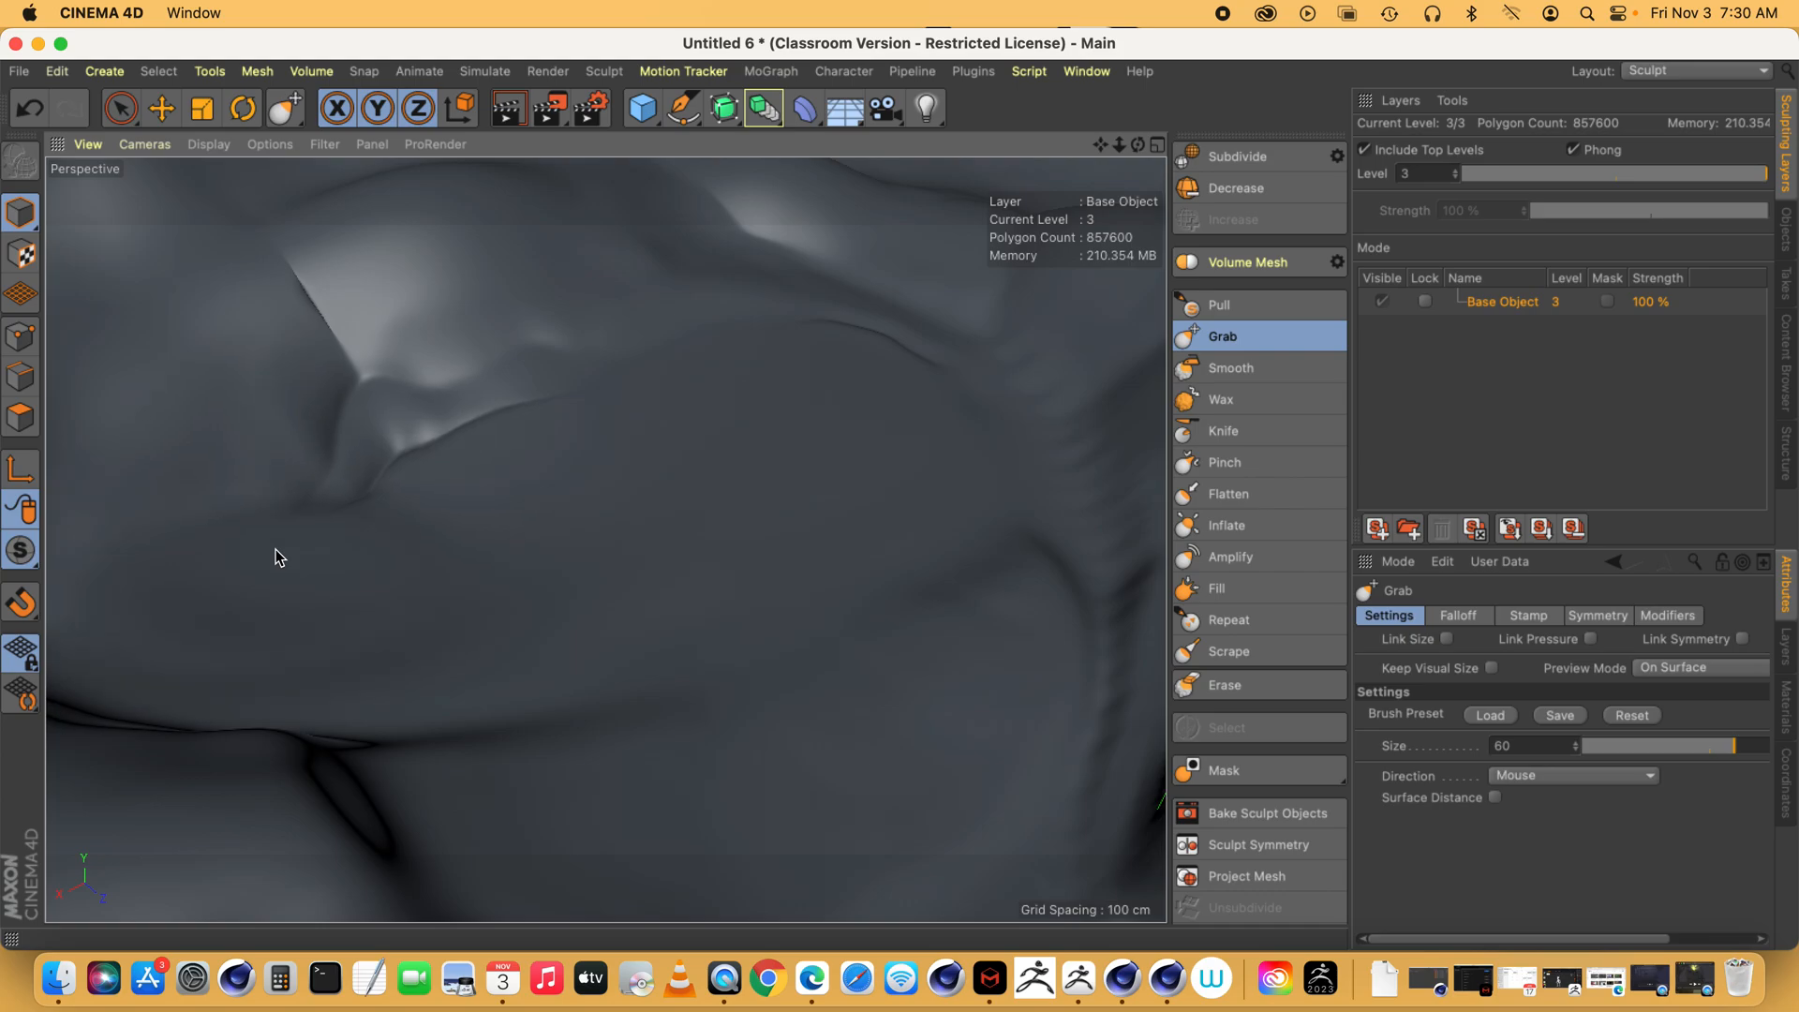
drag(539, 502, 542, 524)
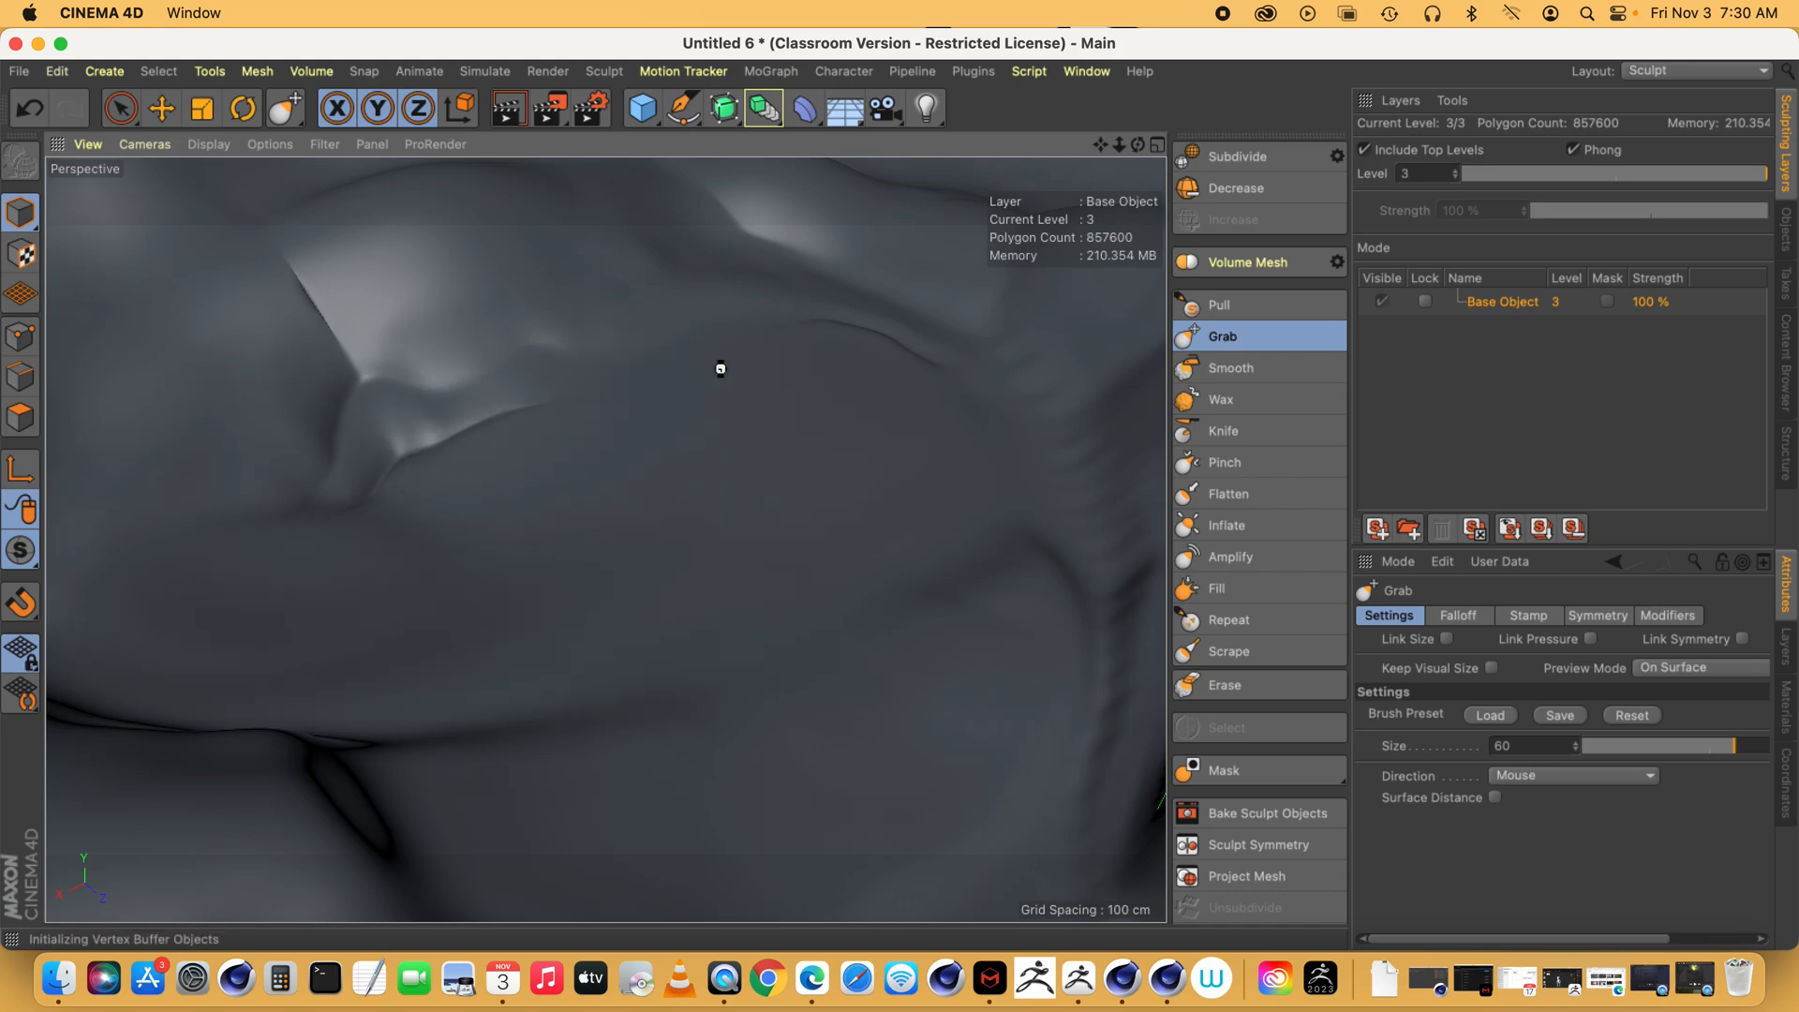
drag(1138, 145, 1115, 83)
mouse_move(1100, 145)
mouse_down()
mouse_move(1059, 105)
mouse_move(1077, 57)
mouse_move(1069, 79)
mouse_move(1053, 39)
mouse_move(1029, 97)
mouse_move(1103, 148)
mouse_up()
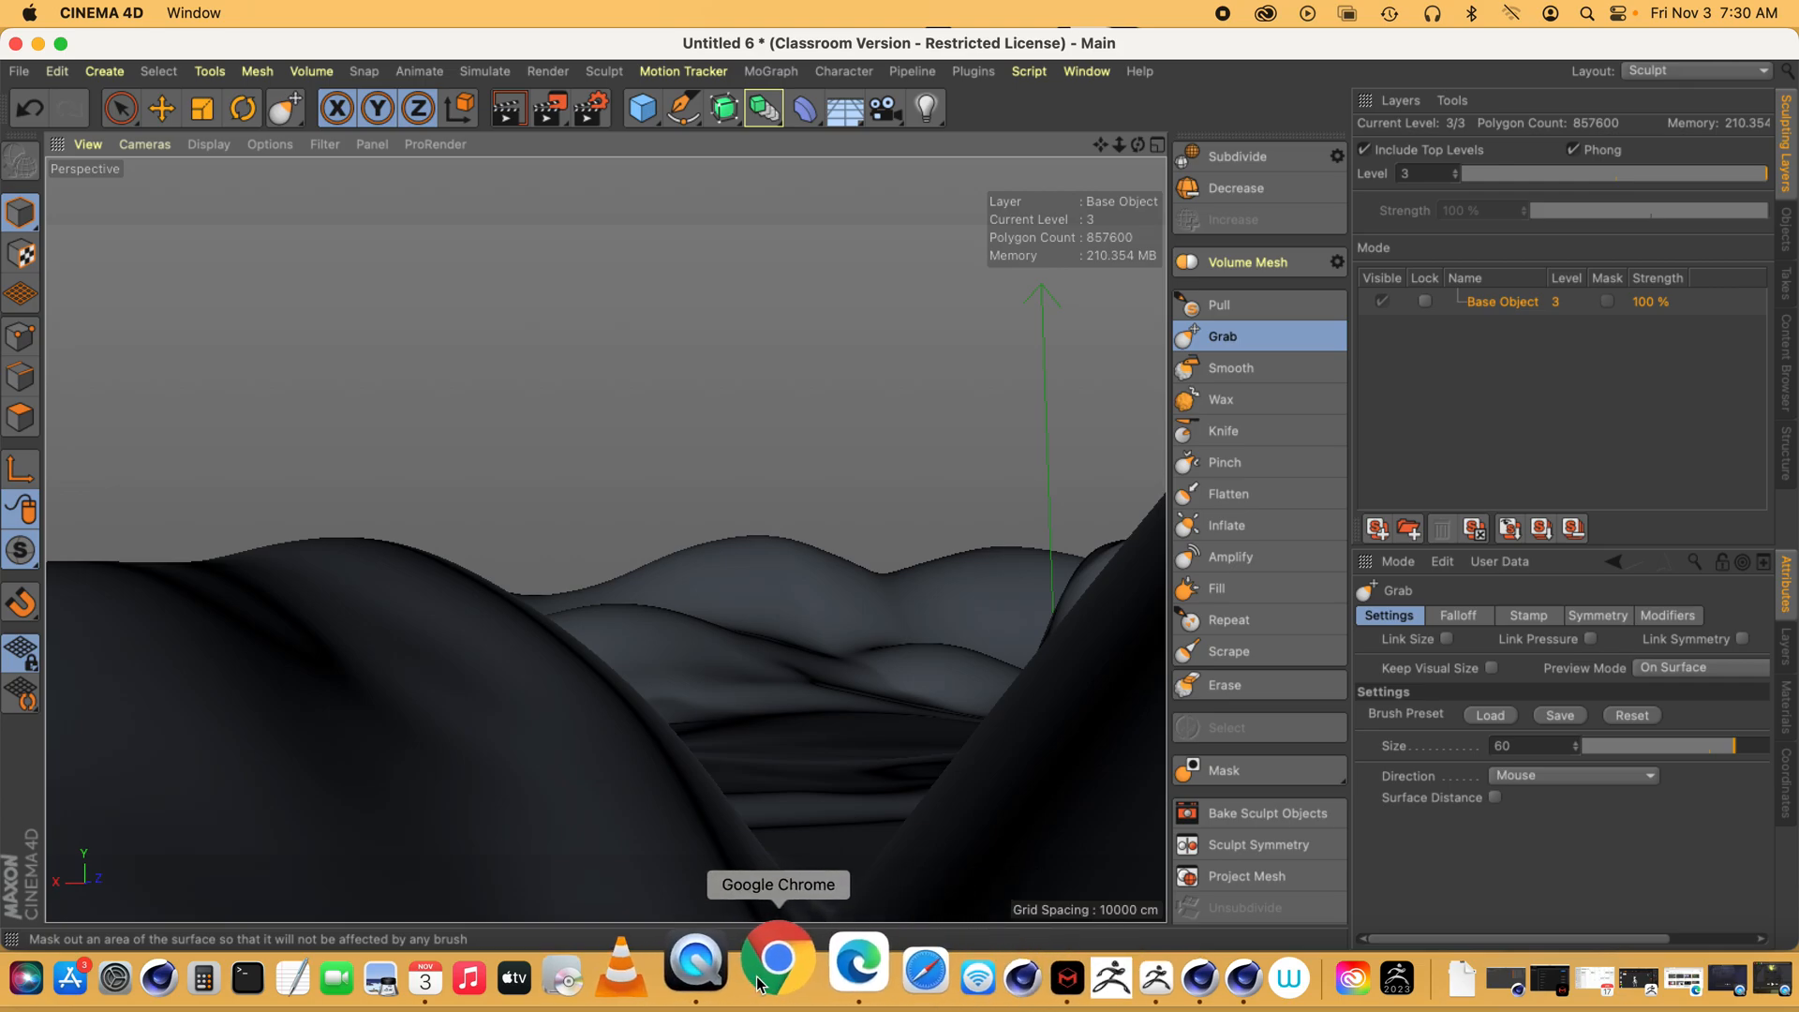
- Switch to the open Hauted House 2023.c4d project and set the interface layout to Standard
click(1090, 72)
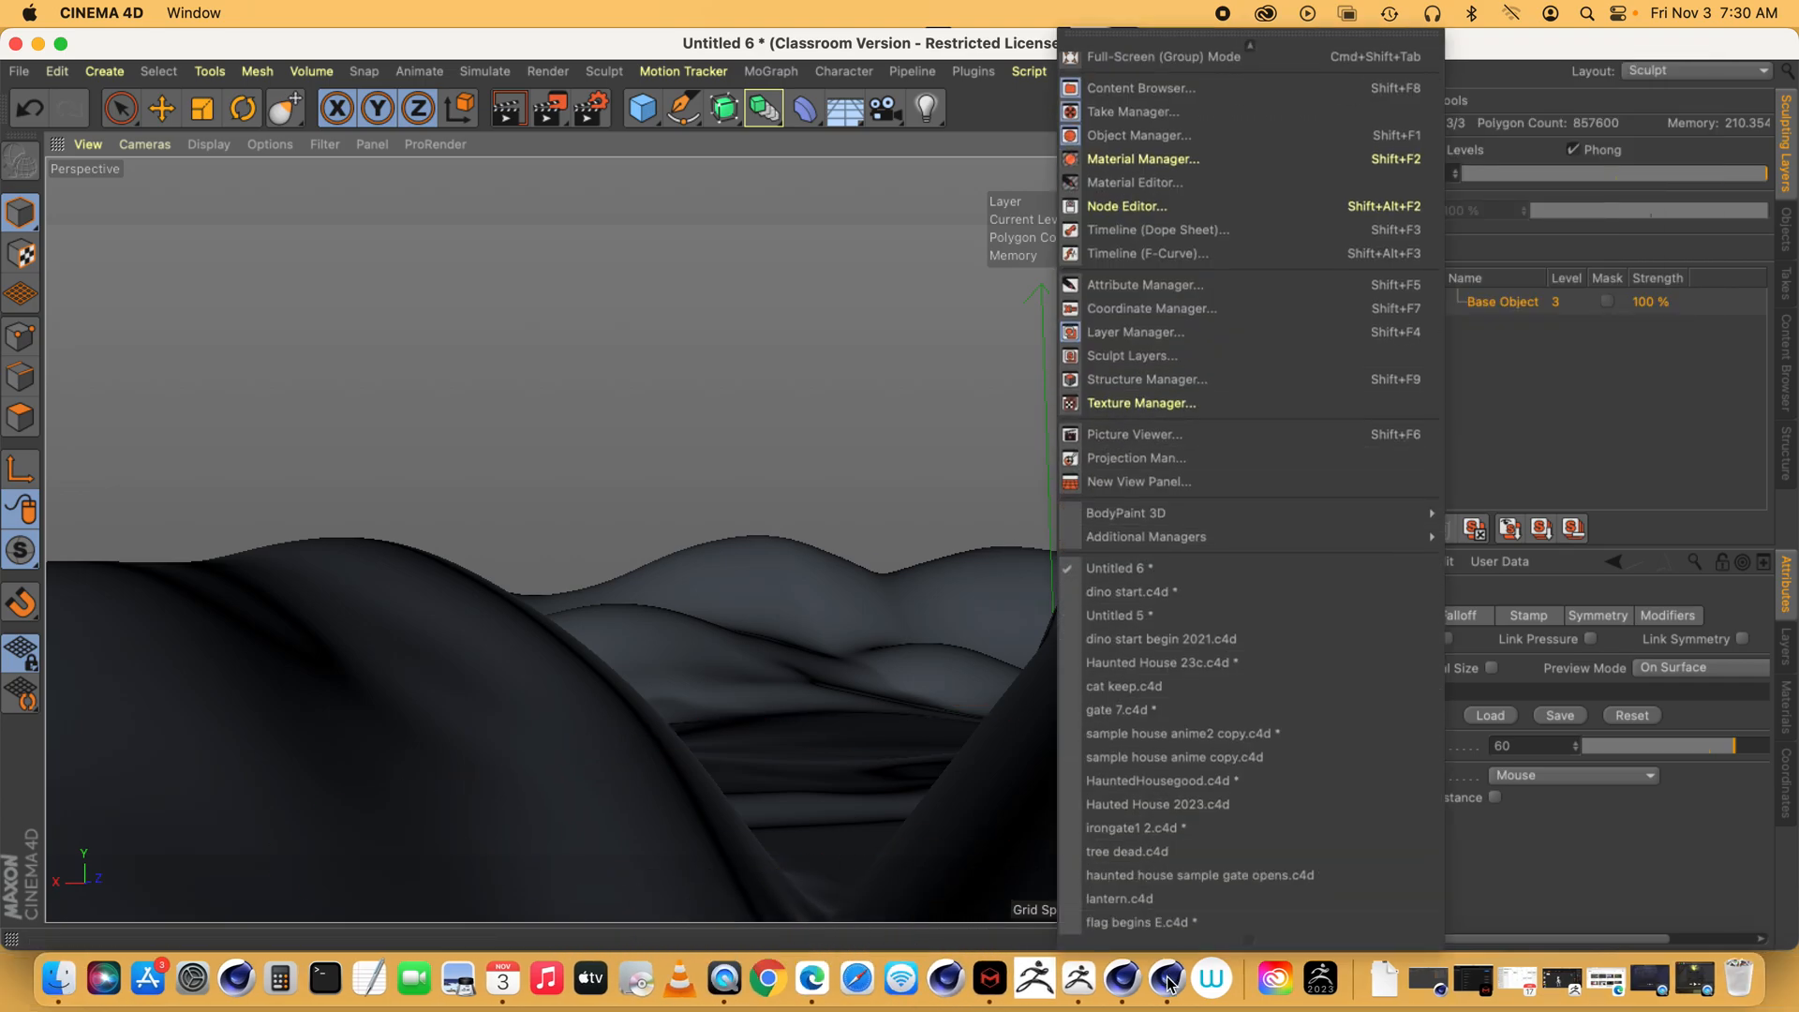
click(1160, 804)
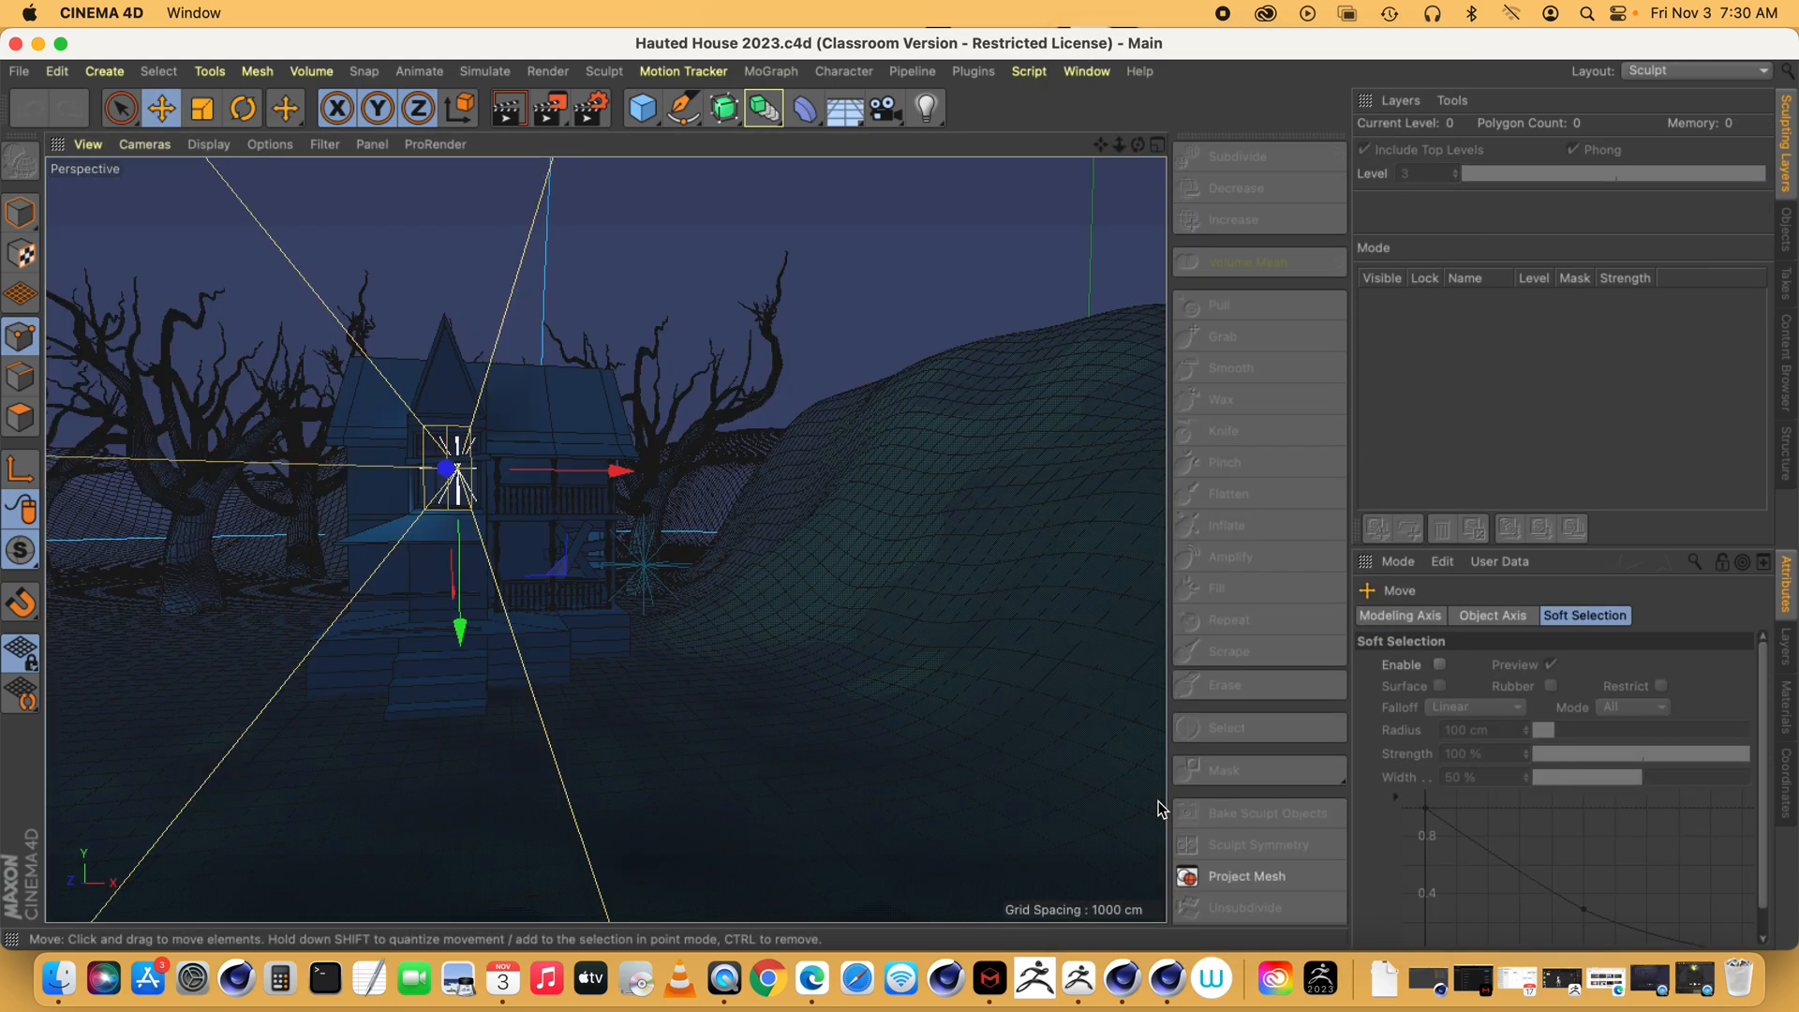
click(1678, 70)
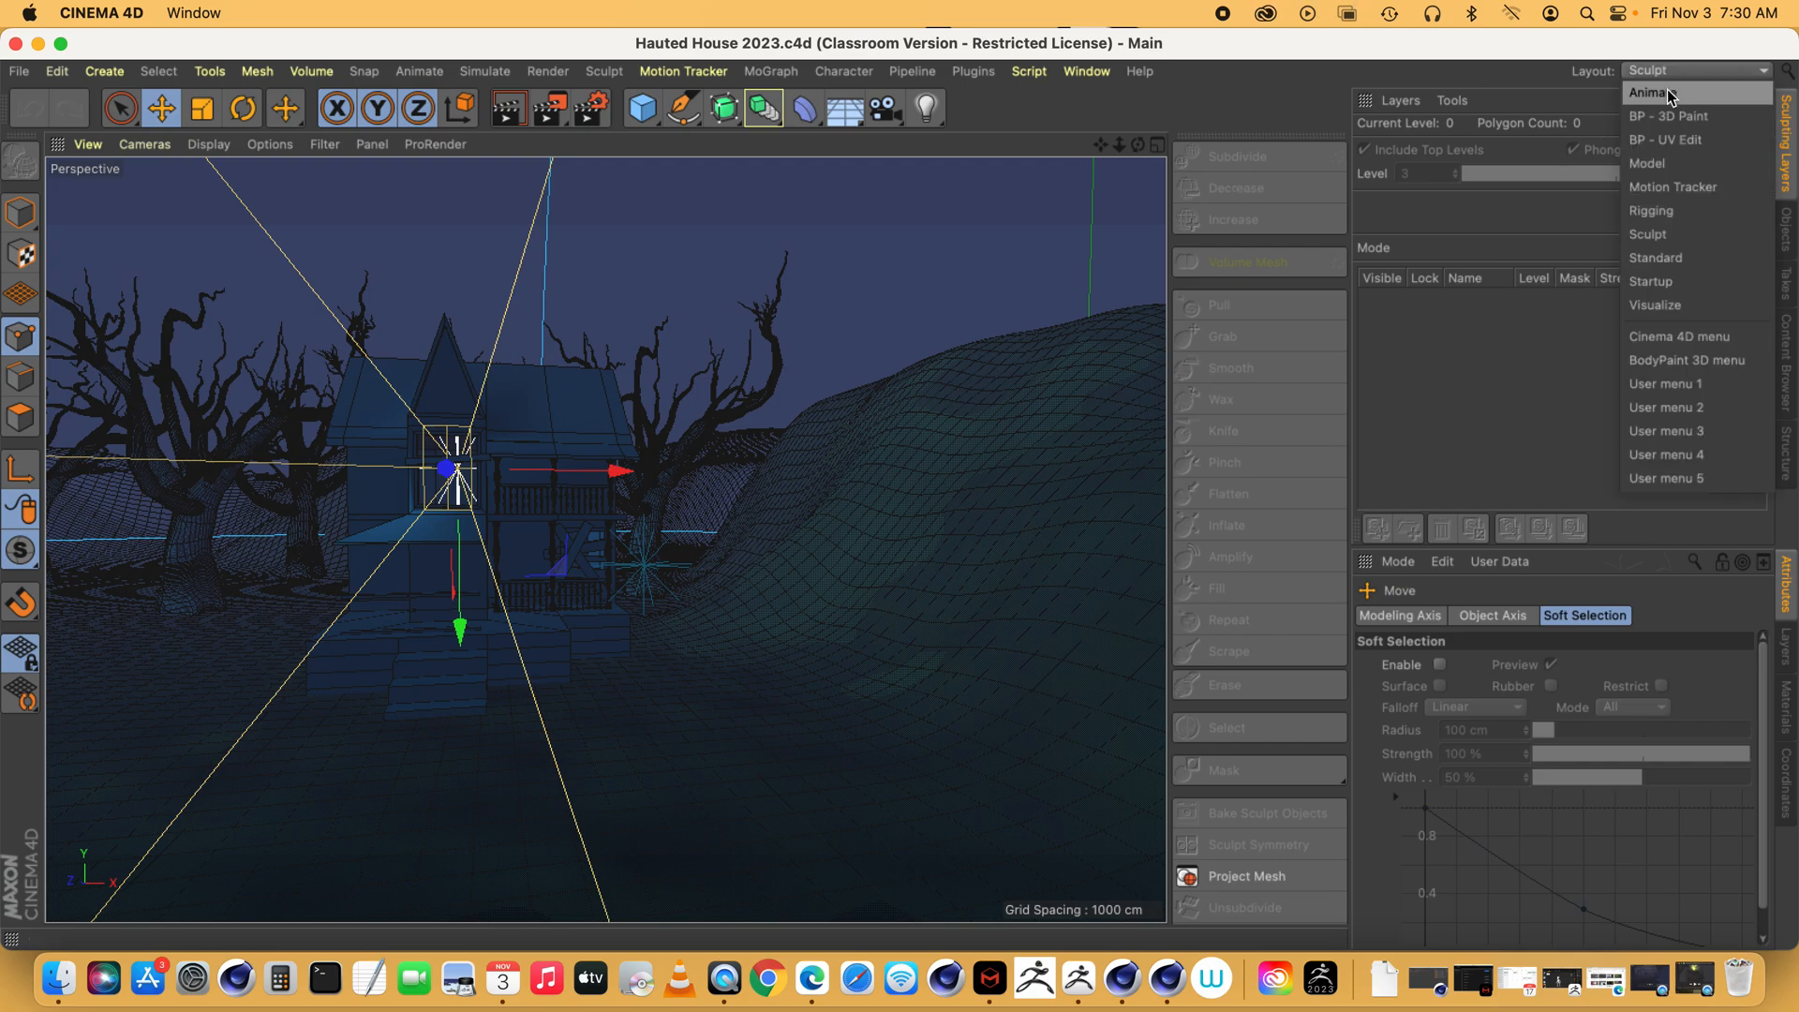
click(1654, 258)
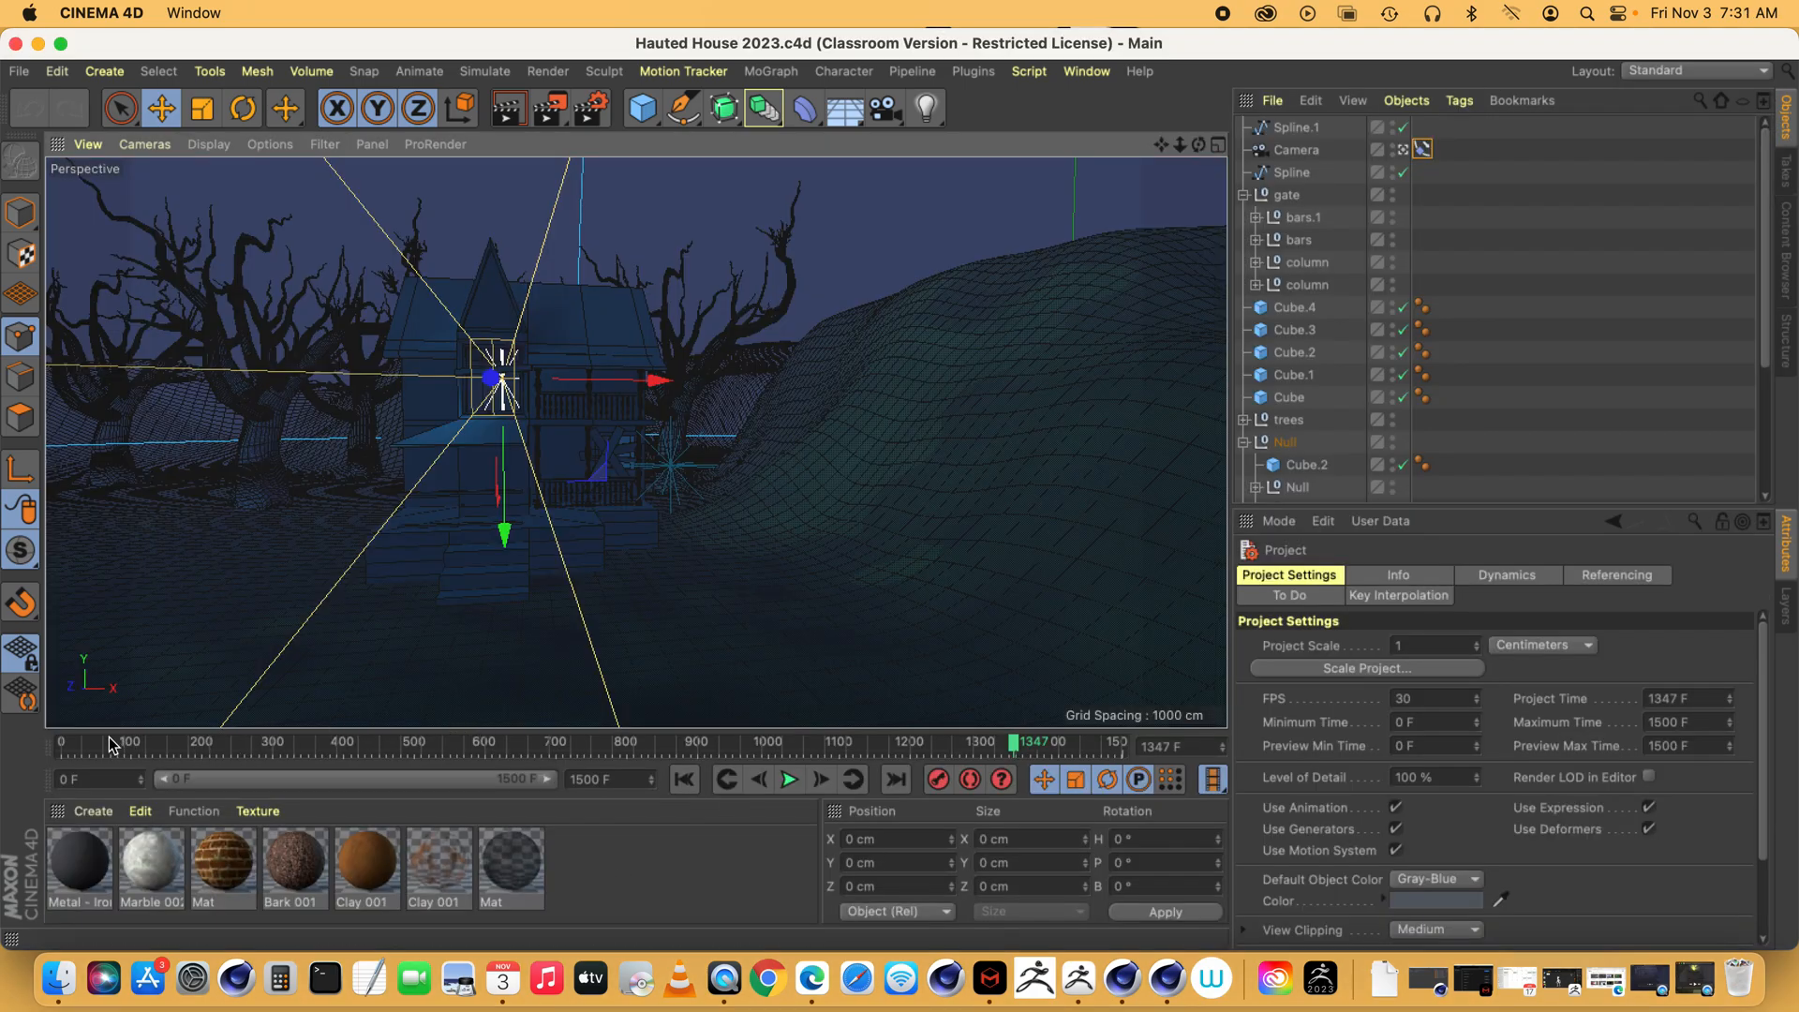
- Scrub the finished scene's camera animation up to frame 243 to examine its terrain, and return to the Untitled 6 project
drag(101, 737, 957, 743)
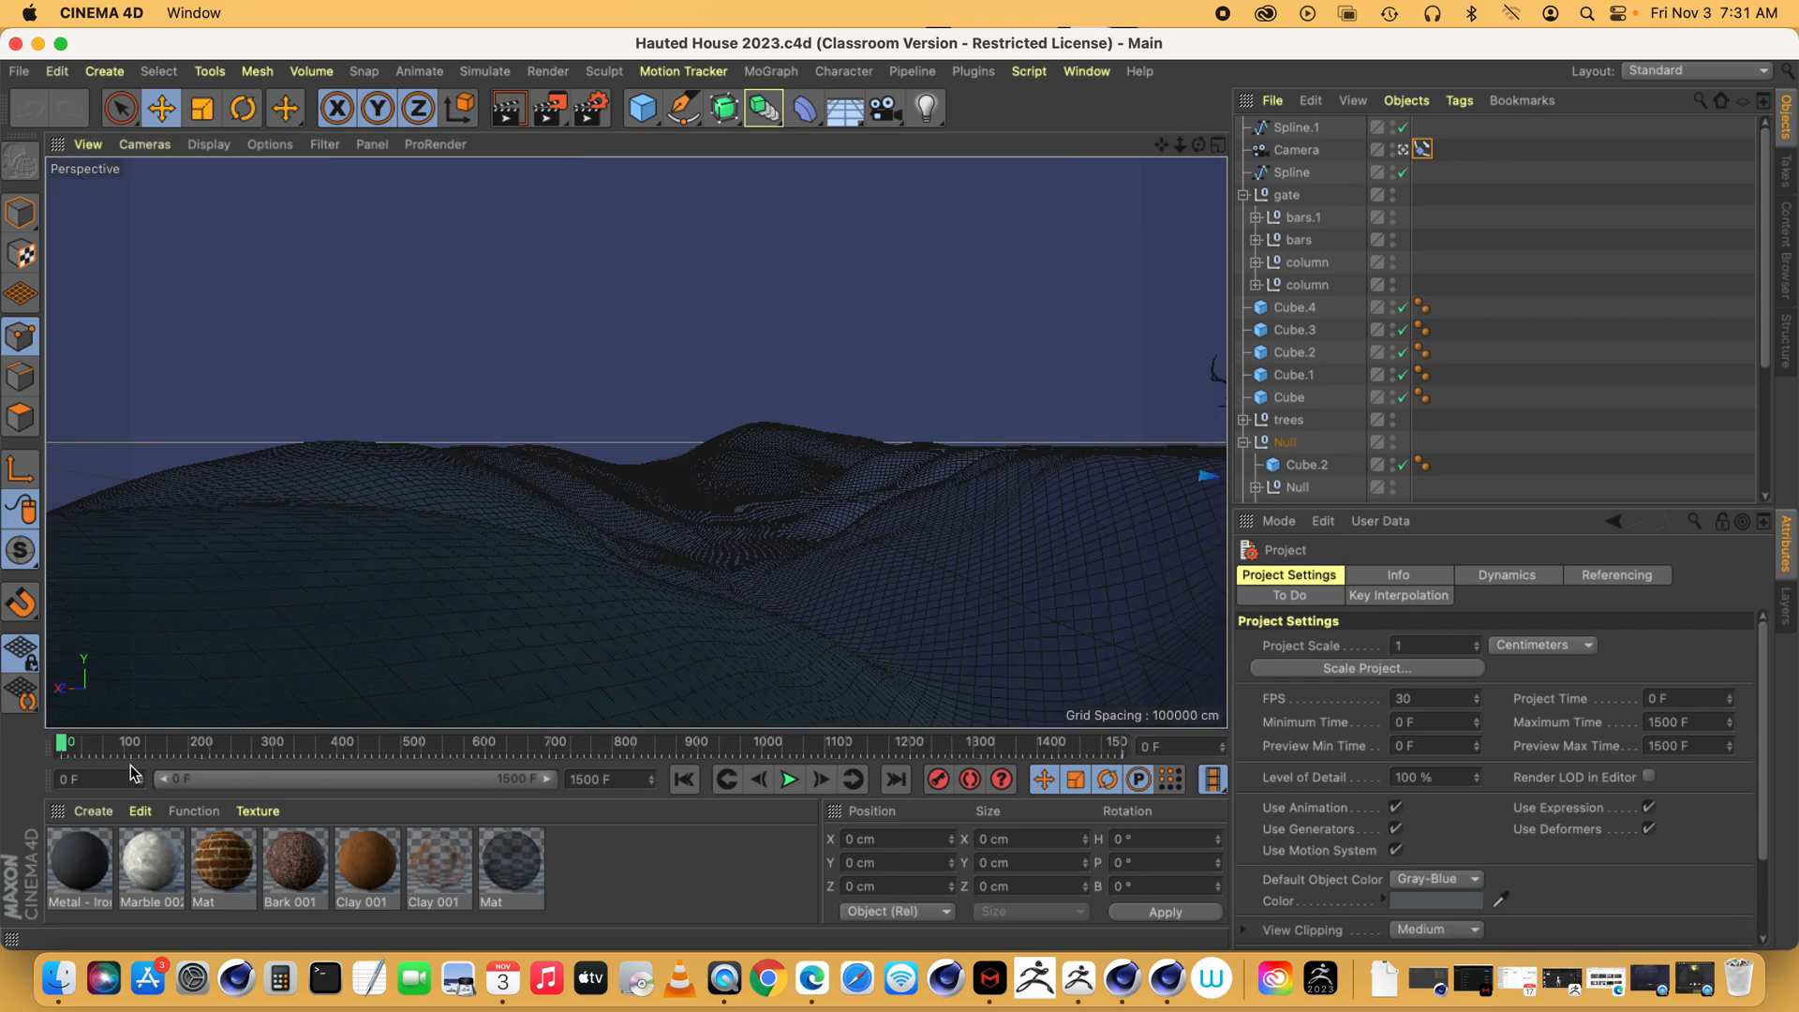
drag(74, 747, 235, 736)
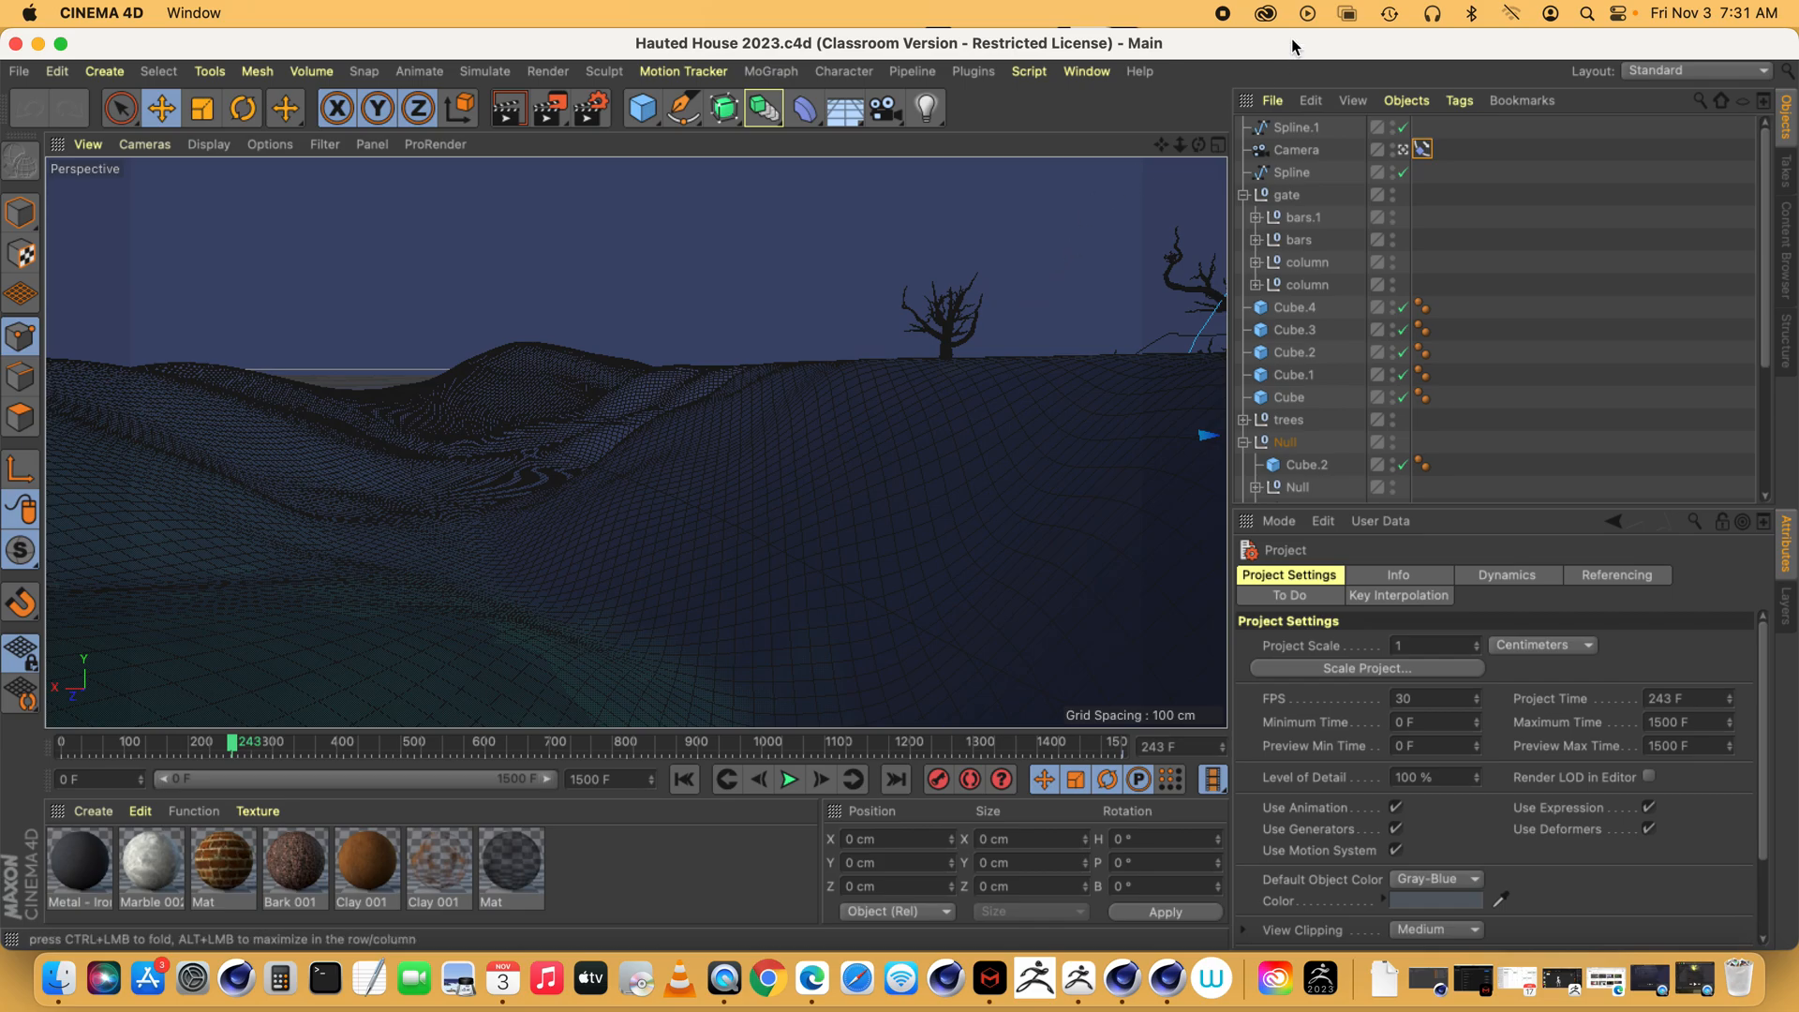
click(1084, 73)
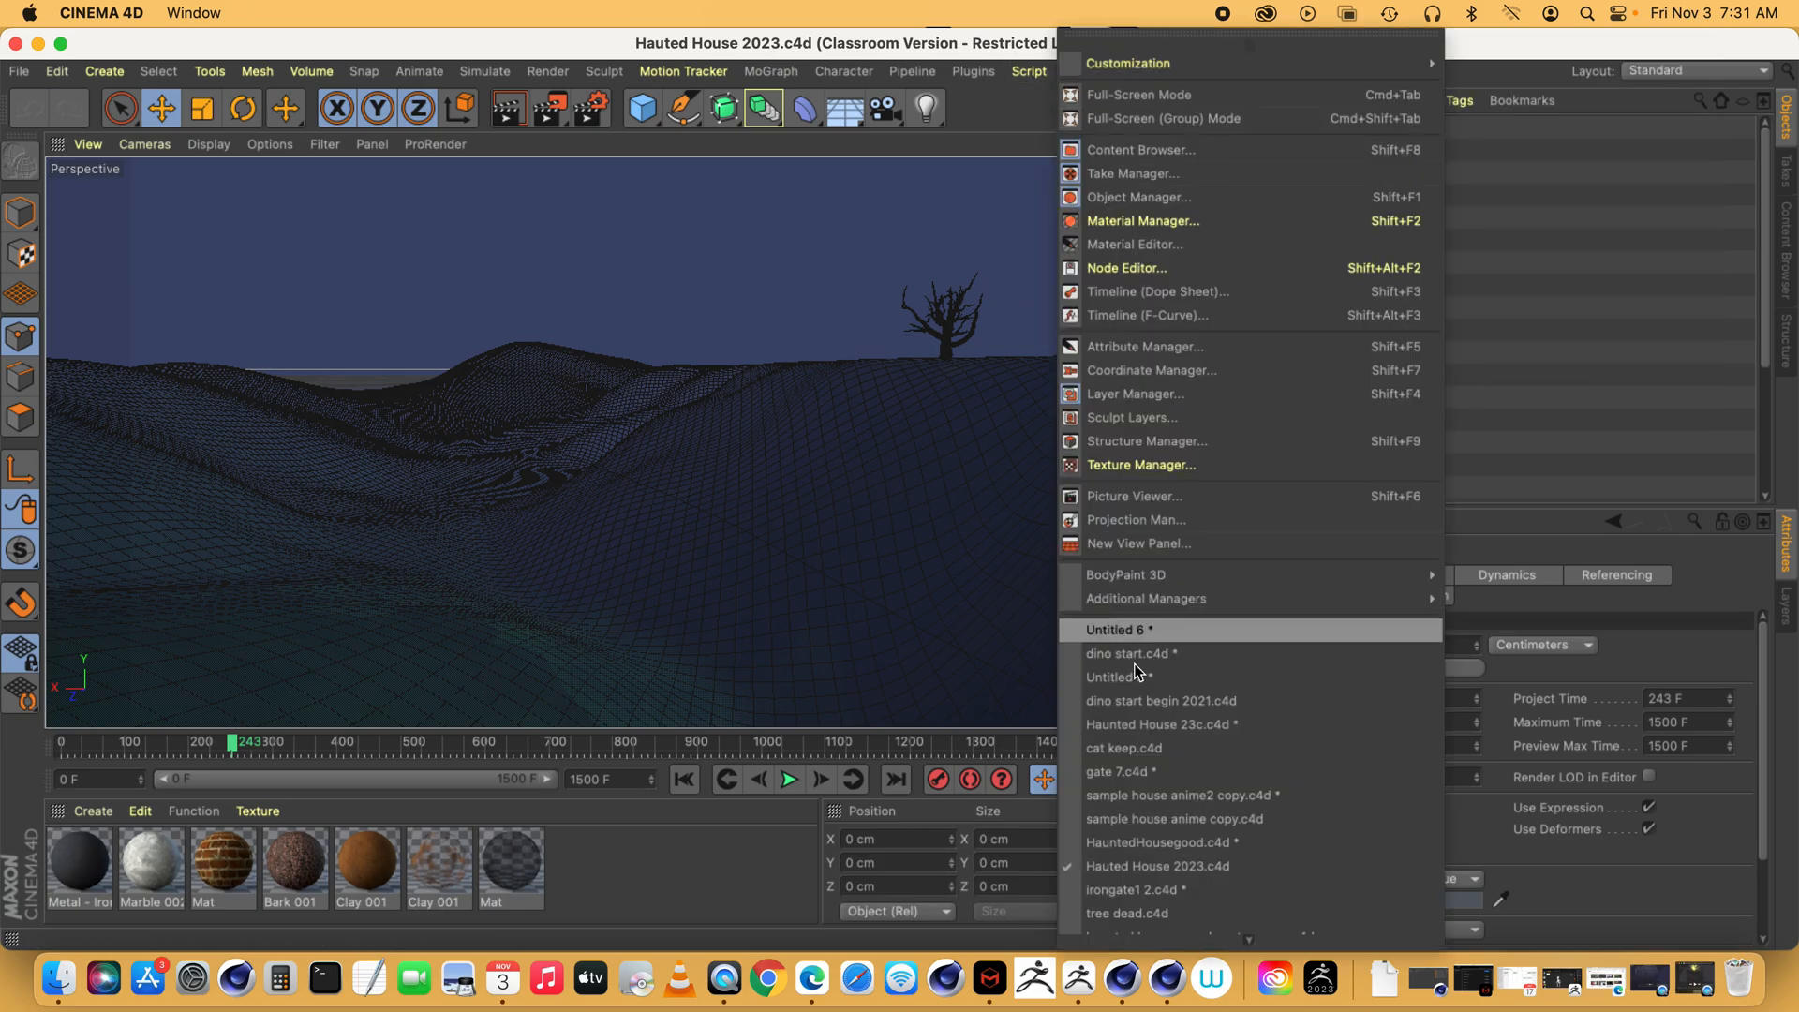
click(1126, 631)
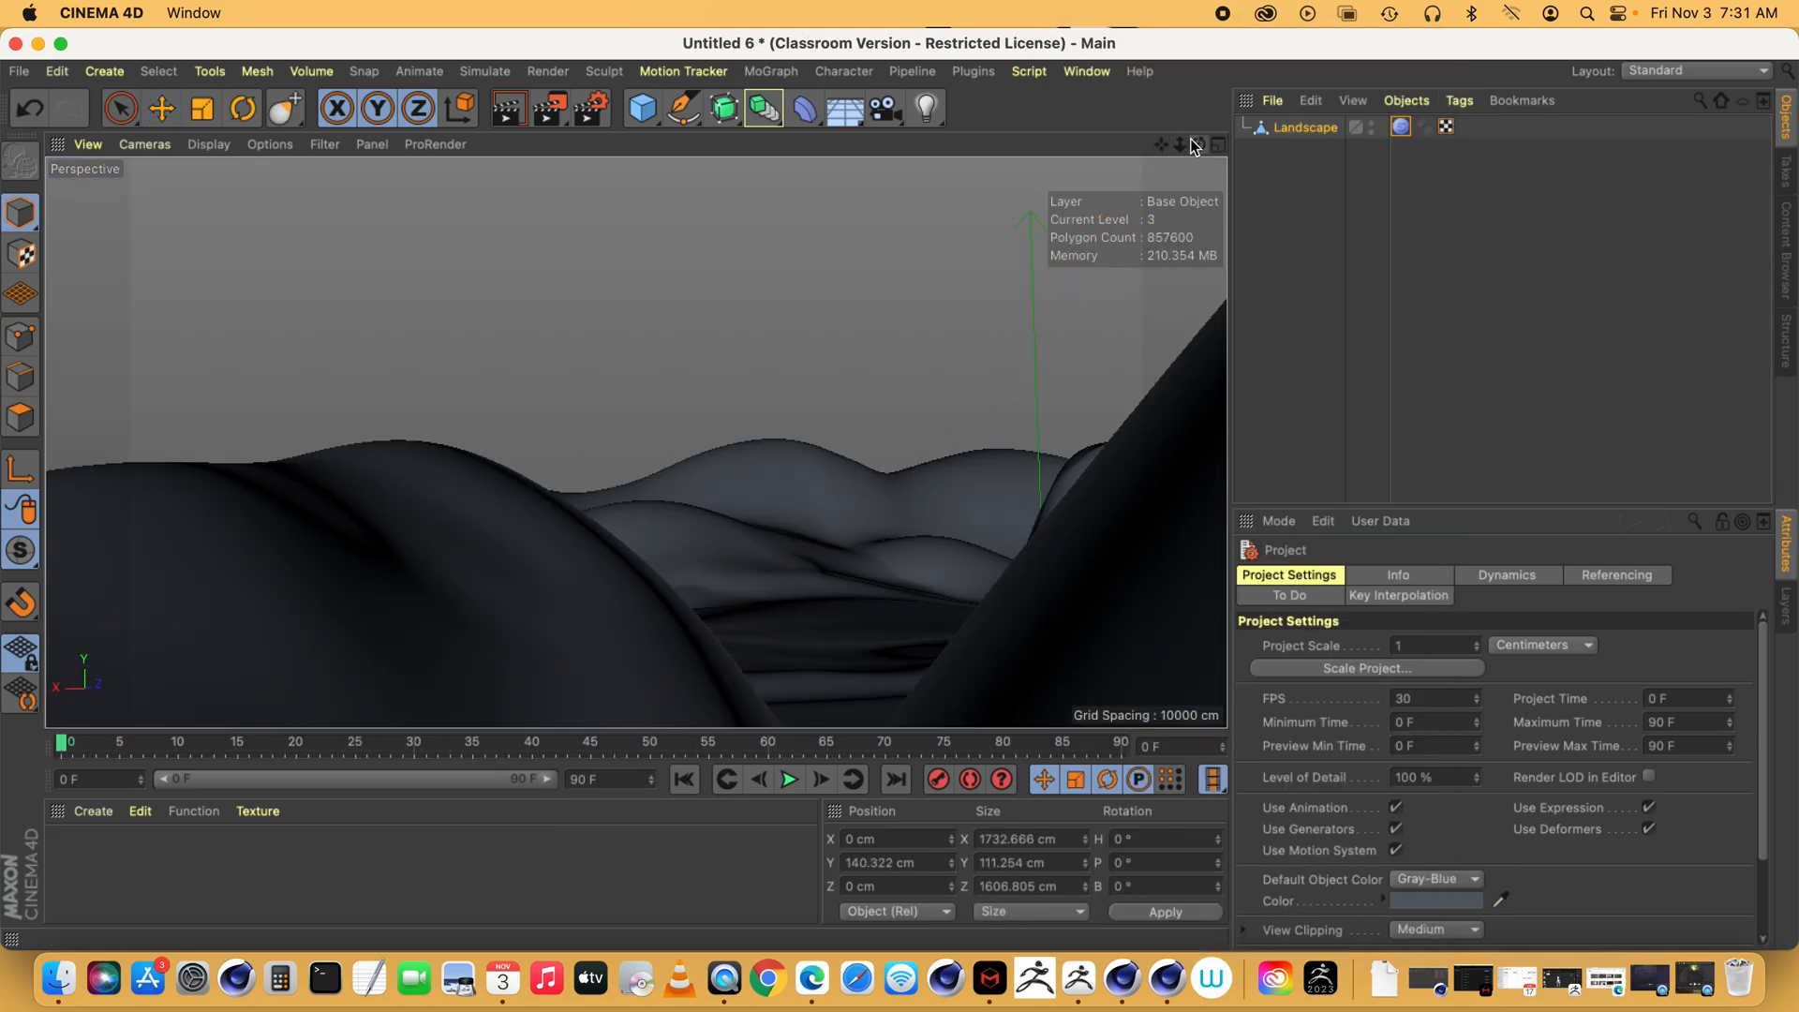
- Set the interface layout to Sculpt and display the landscape shaded with its mesh lines
click(1650, 72)
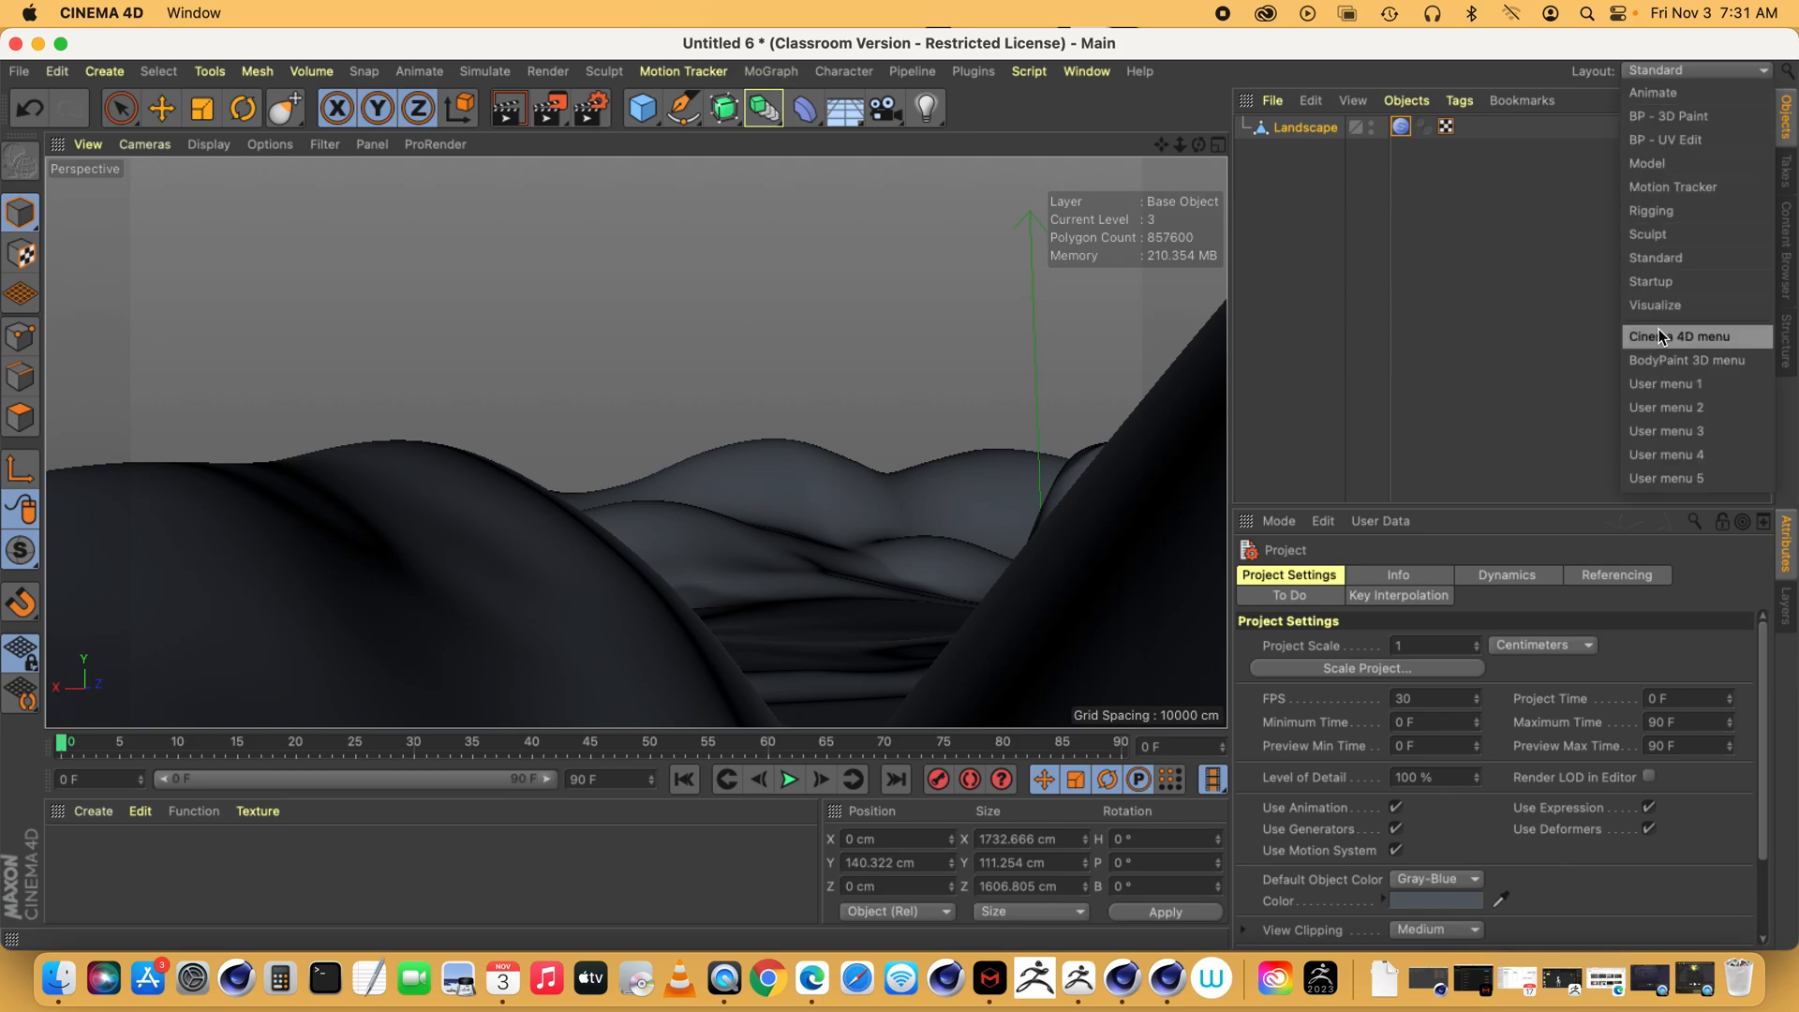
click(1662, 235)
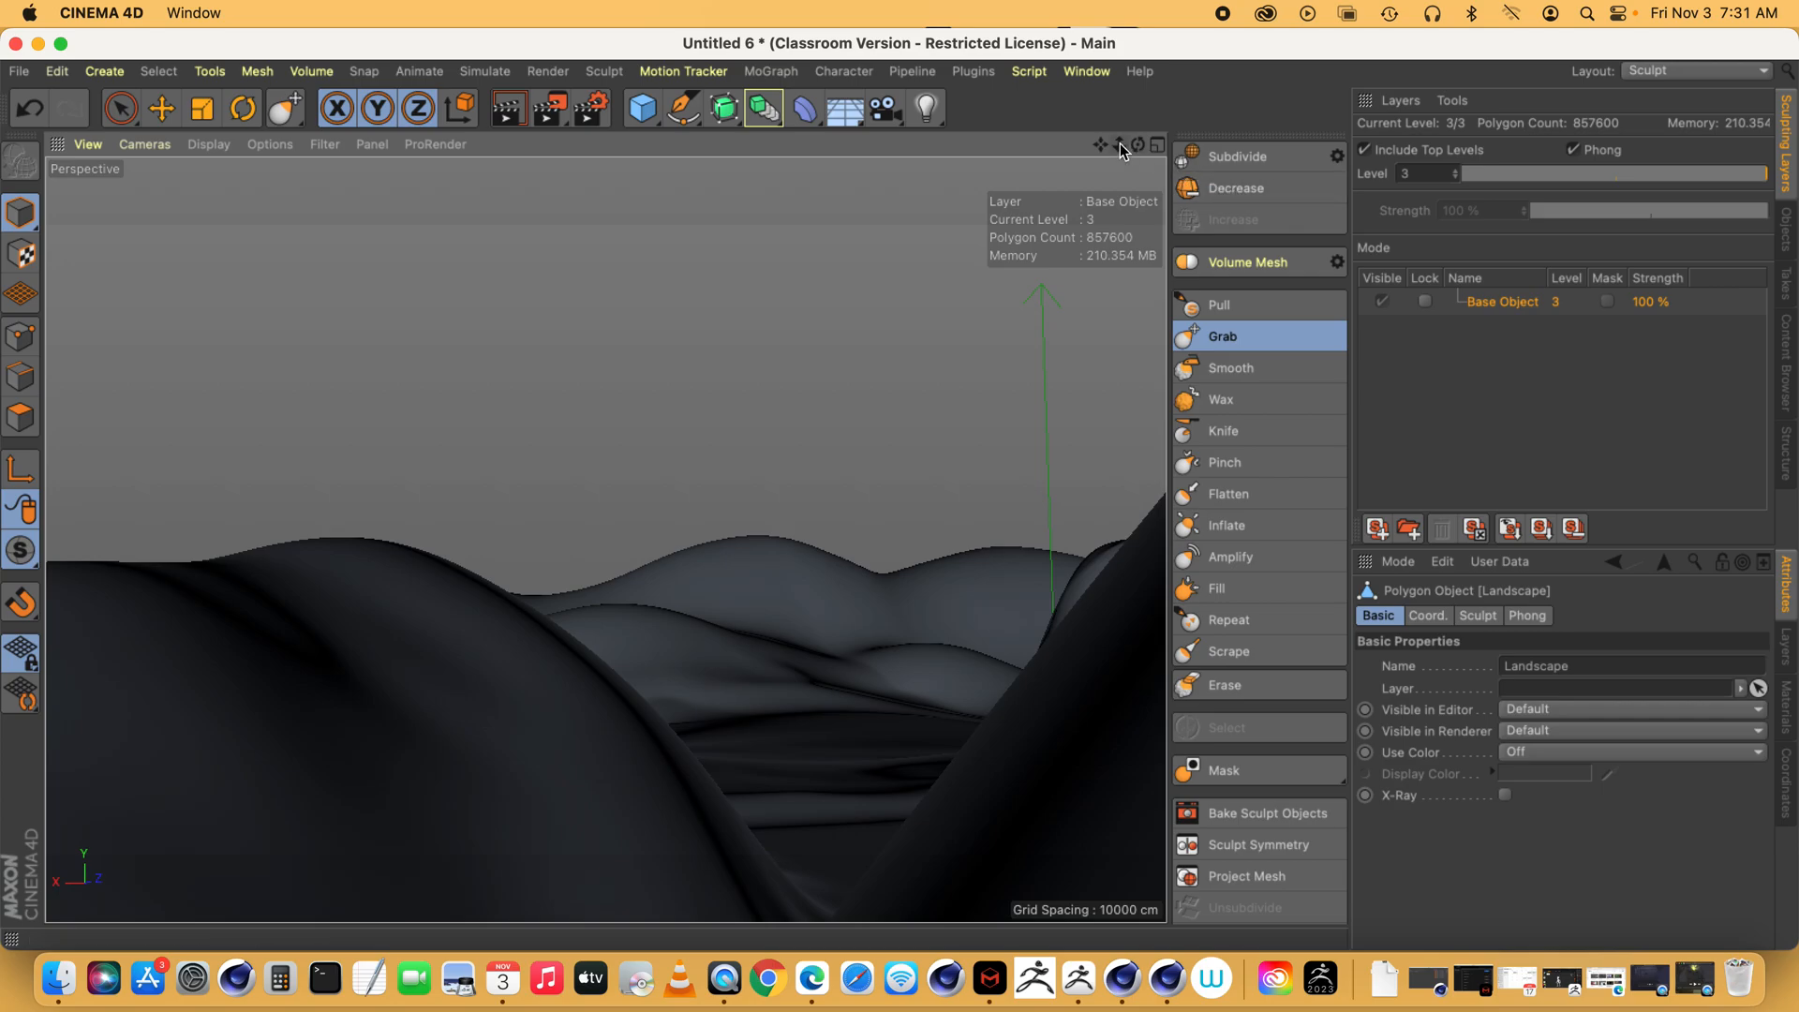
drag(1118, 143, 606, 541)
drag(1136, 146, 860, 626)
click(261, 145)
mouse_move(324, 144)
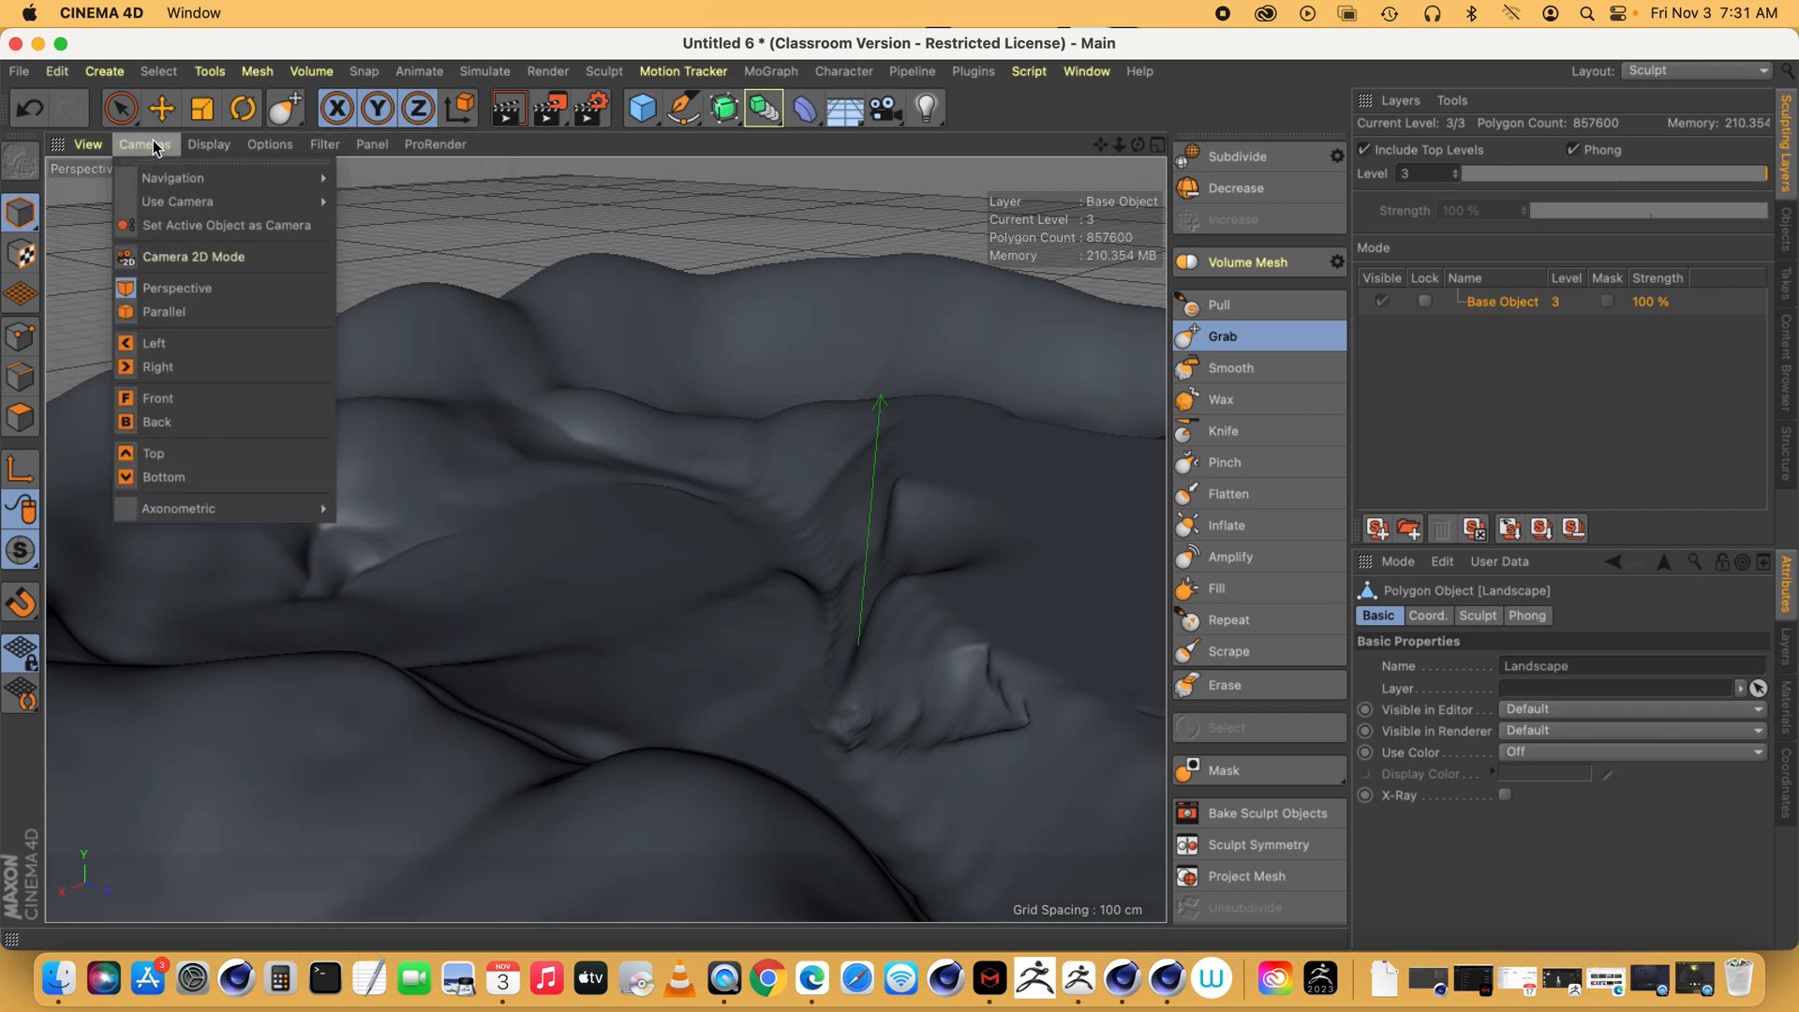
mouse_move(208, 144)
click(299, 194)
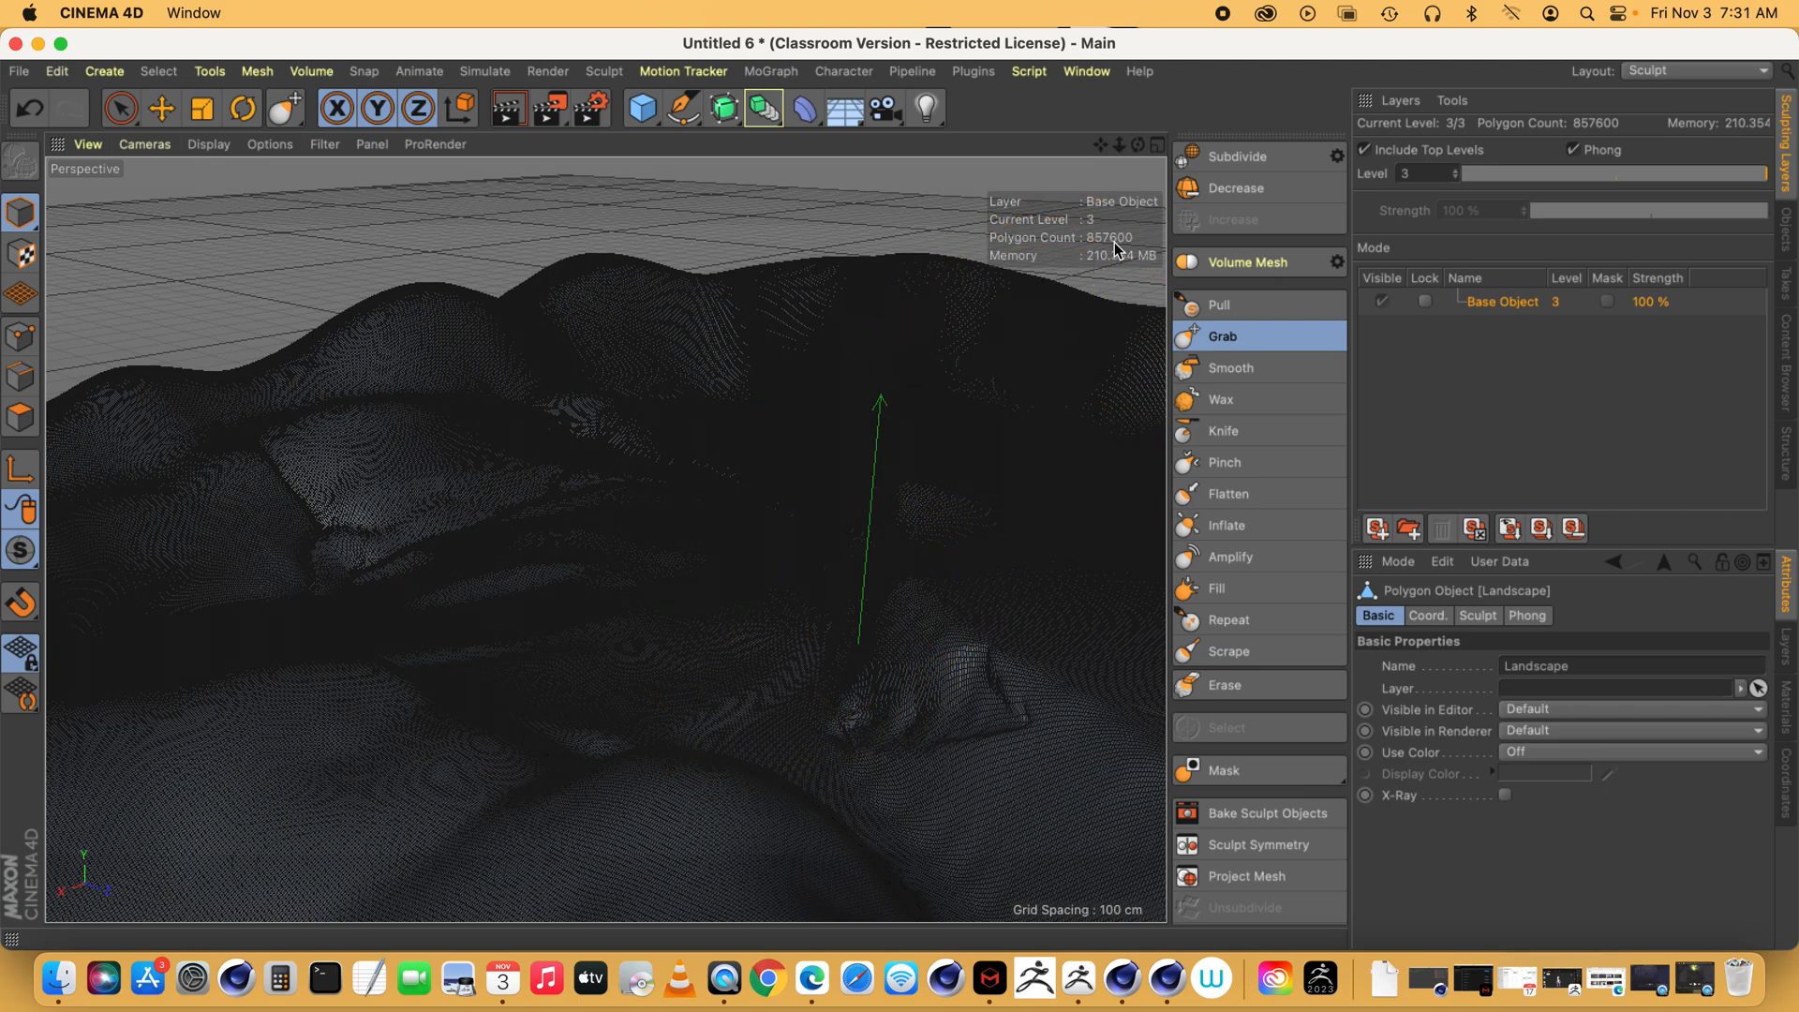
- Lower the landscape's subdivision level to 0 to examine the base mesh, and restore level 3 with the Smooth brush active
click(1250, 189)
click(1250, 189)
click(1250, 189)
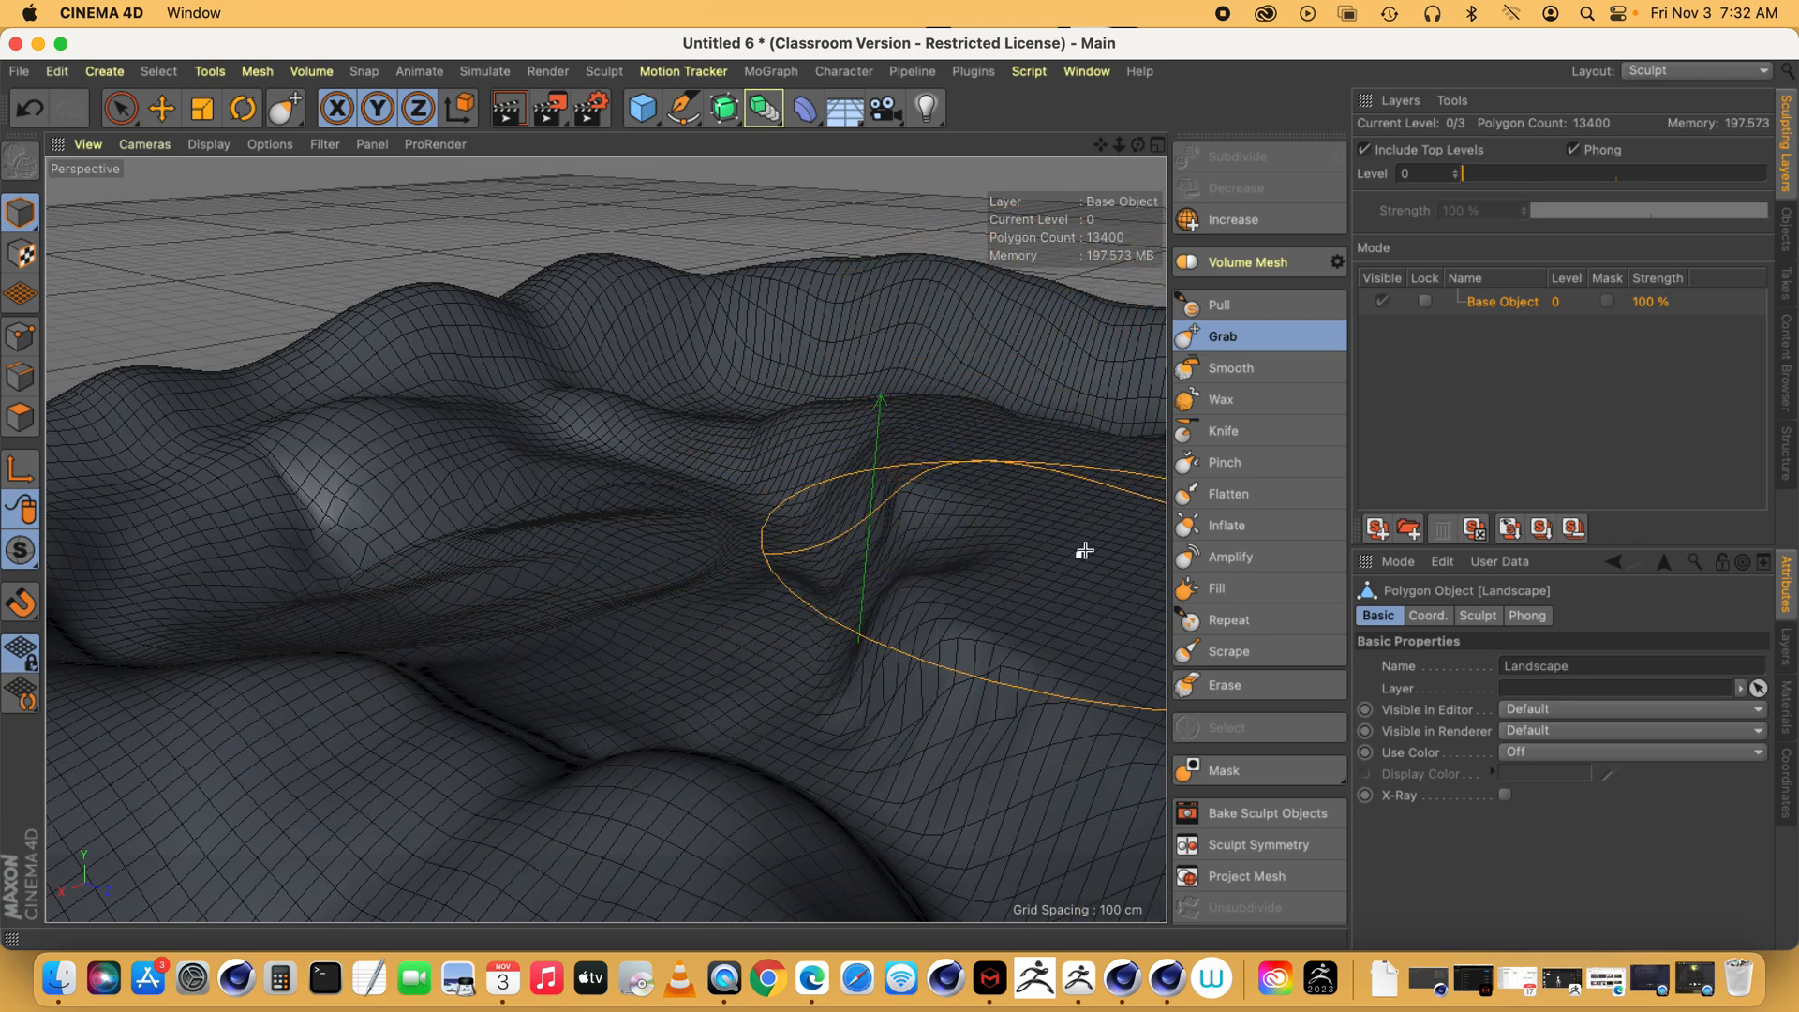
click(1222, 494)
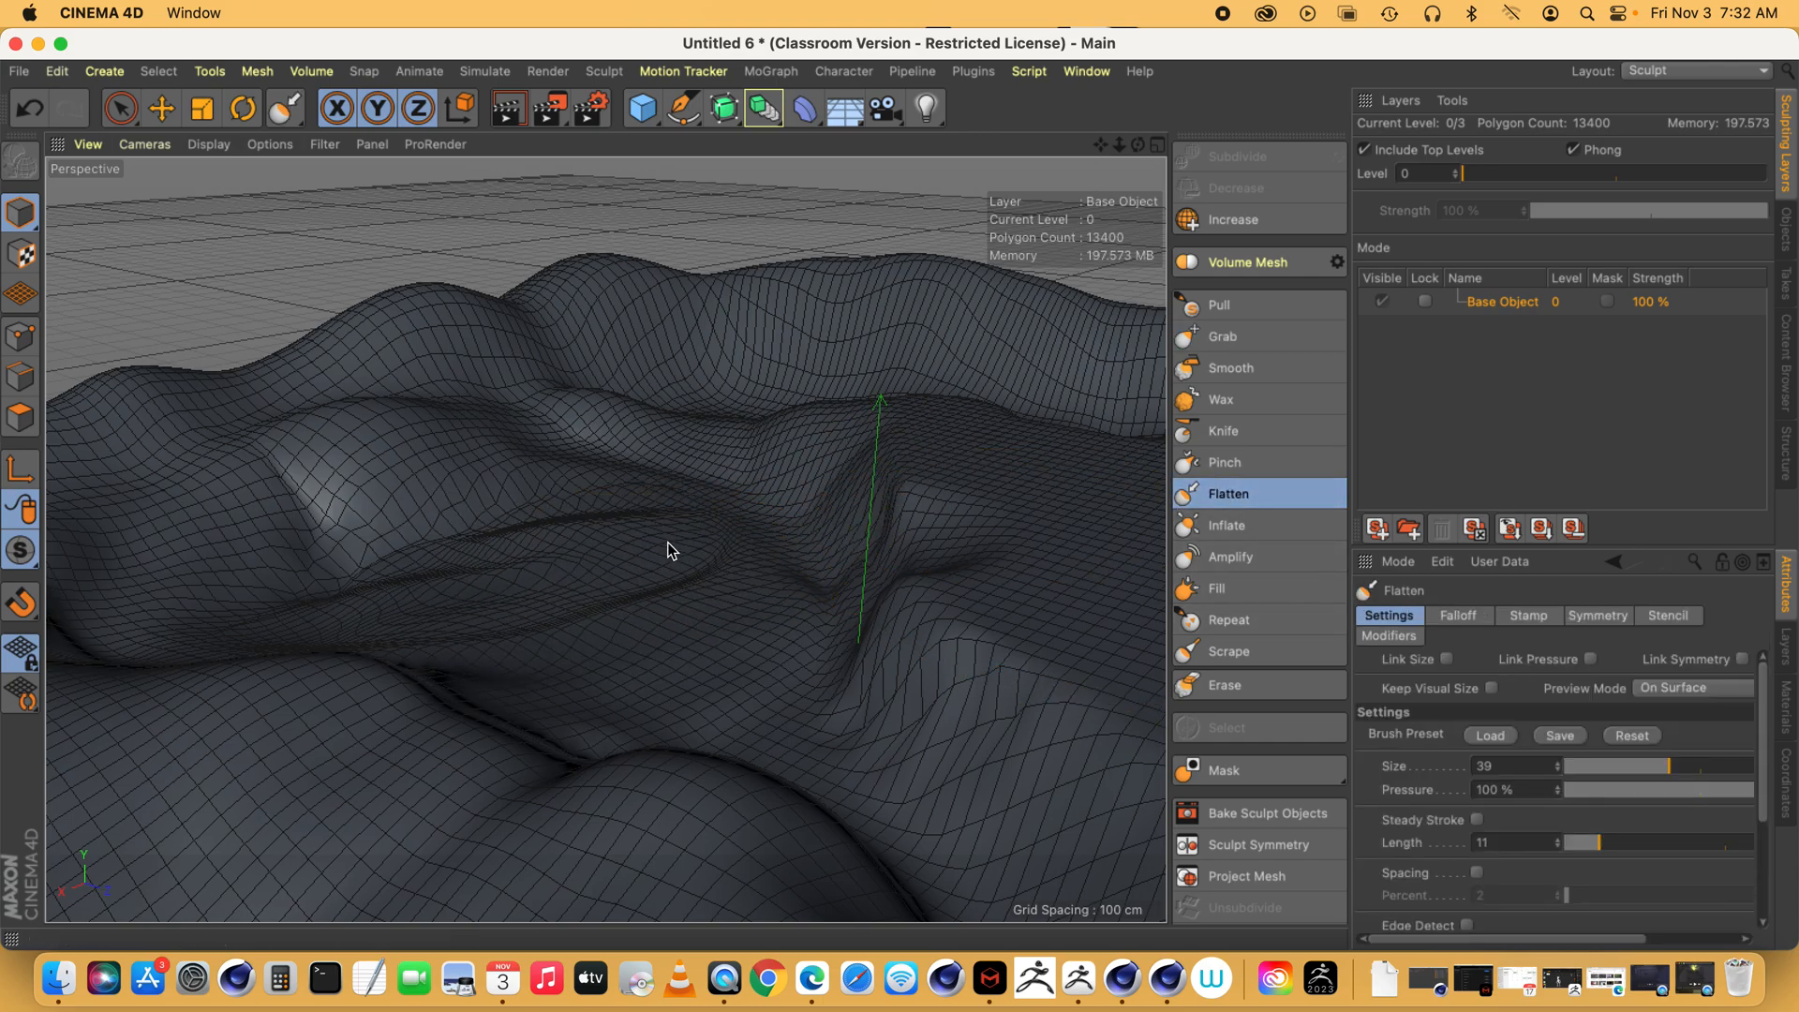
click(1261, 368)
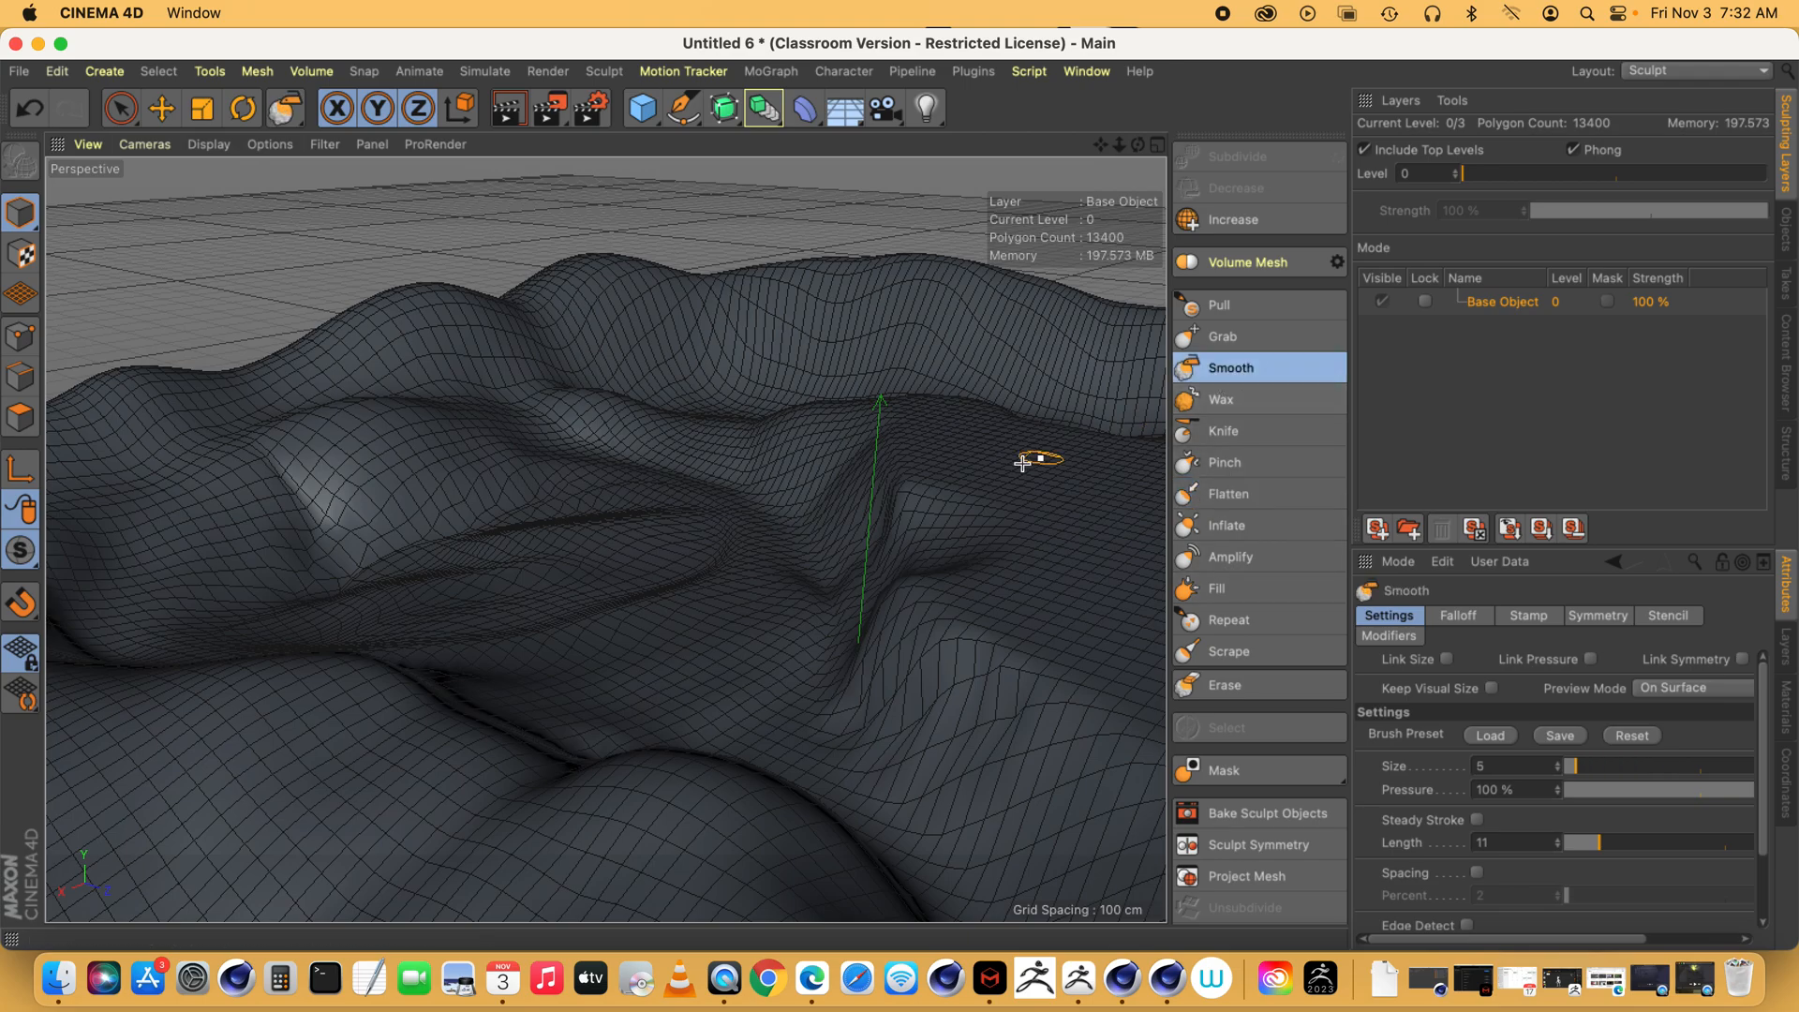
click(1262, 222)
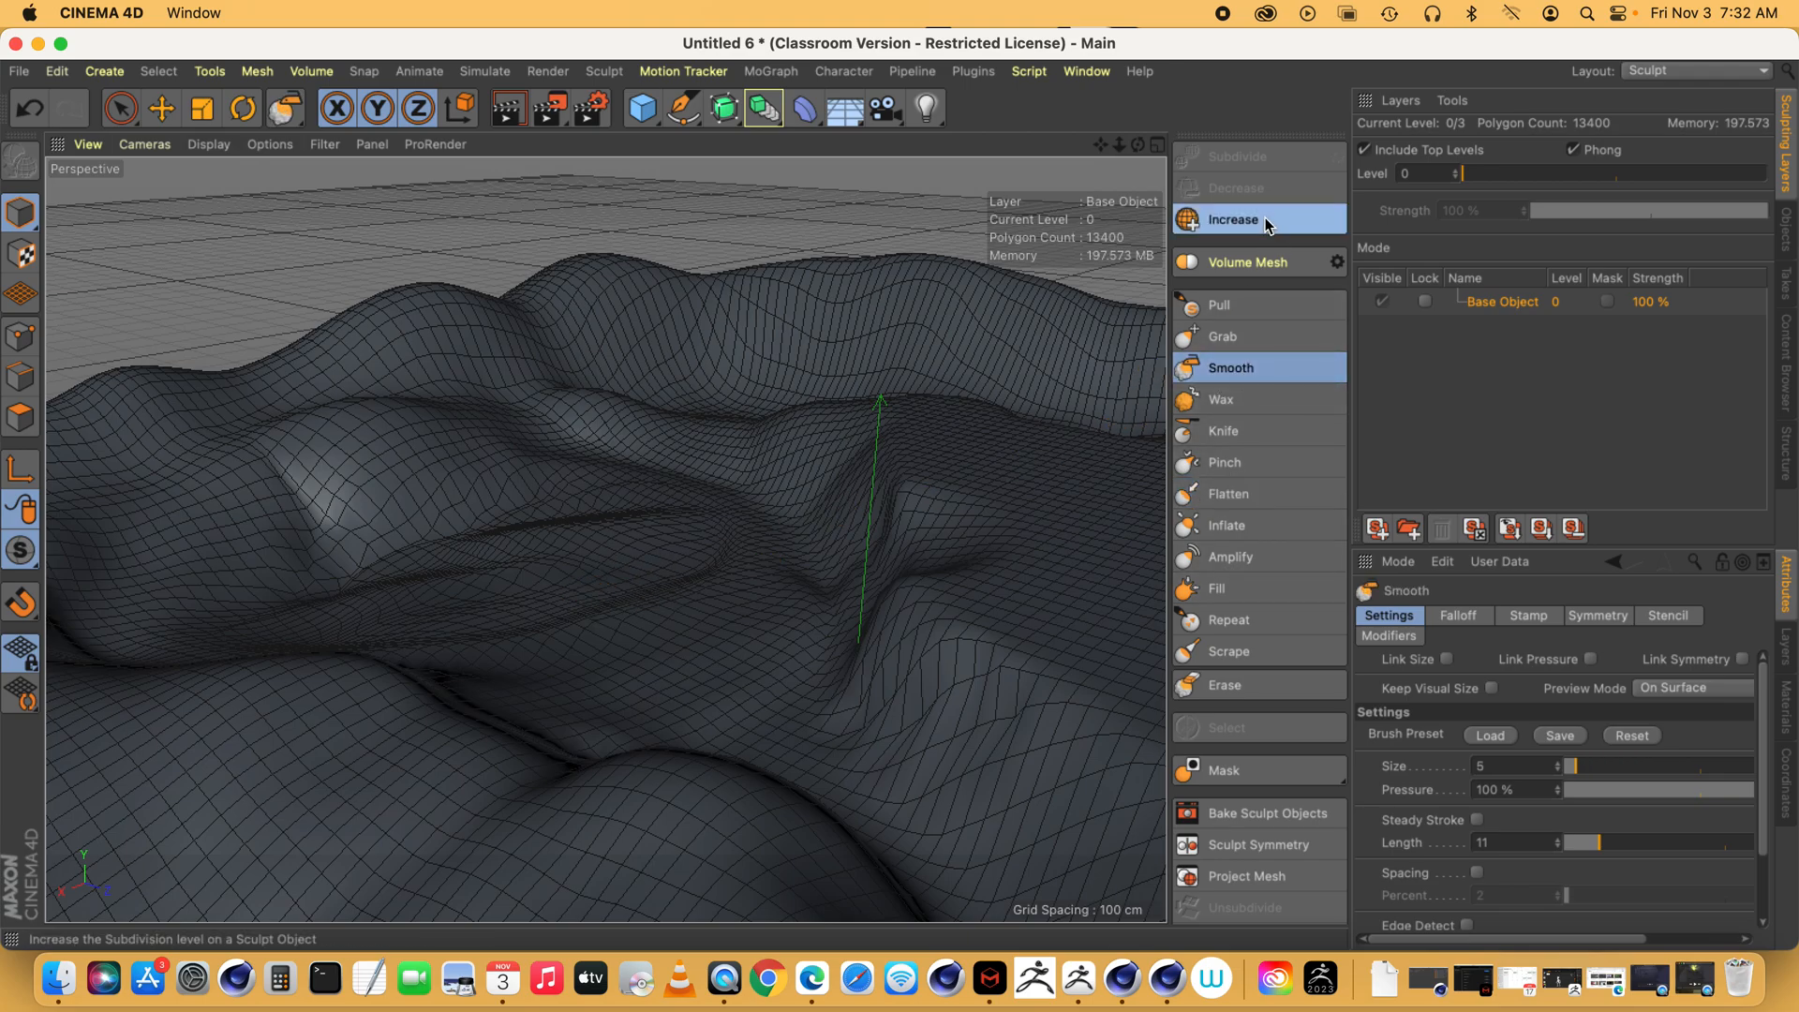
click(1265, 223)
click(1263, 222)
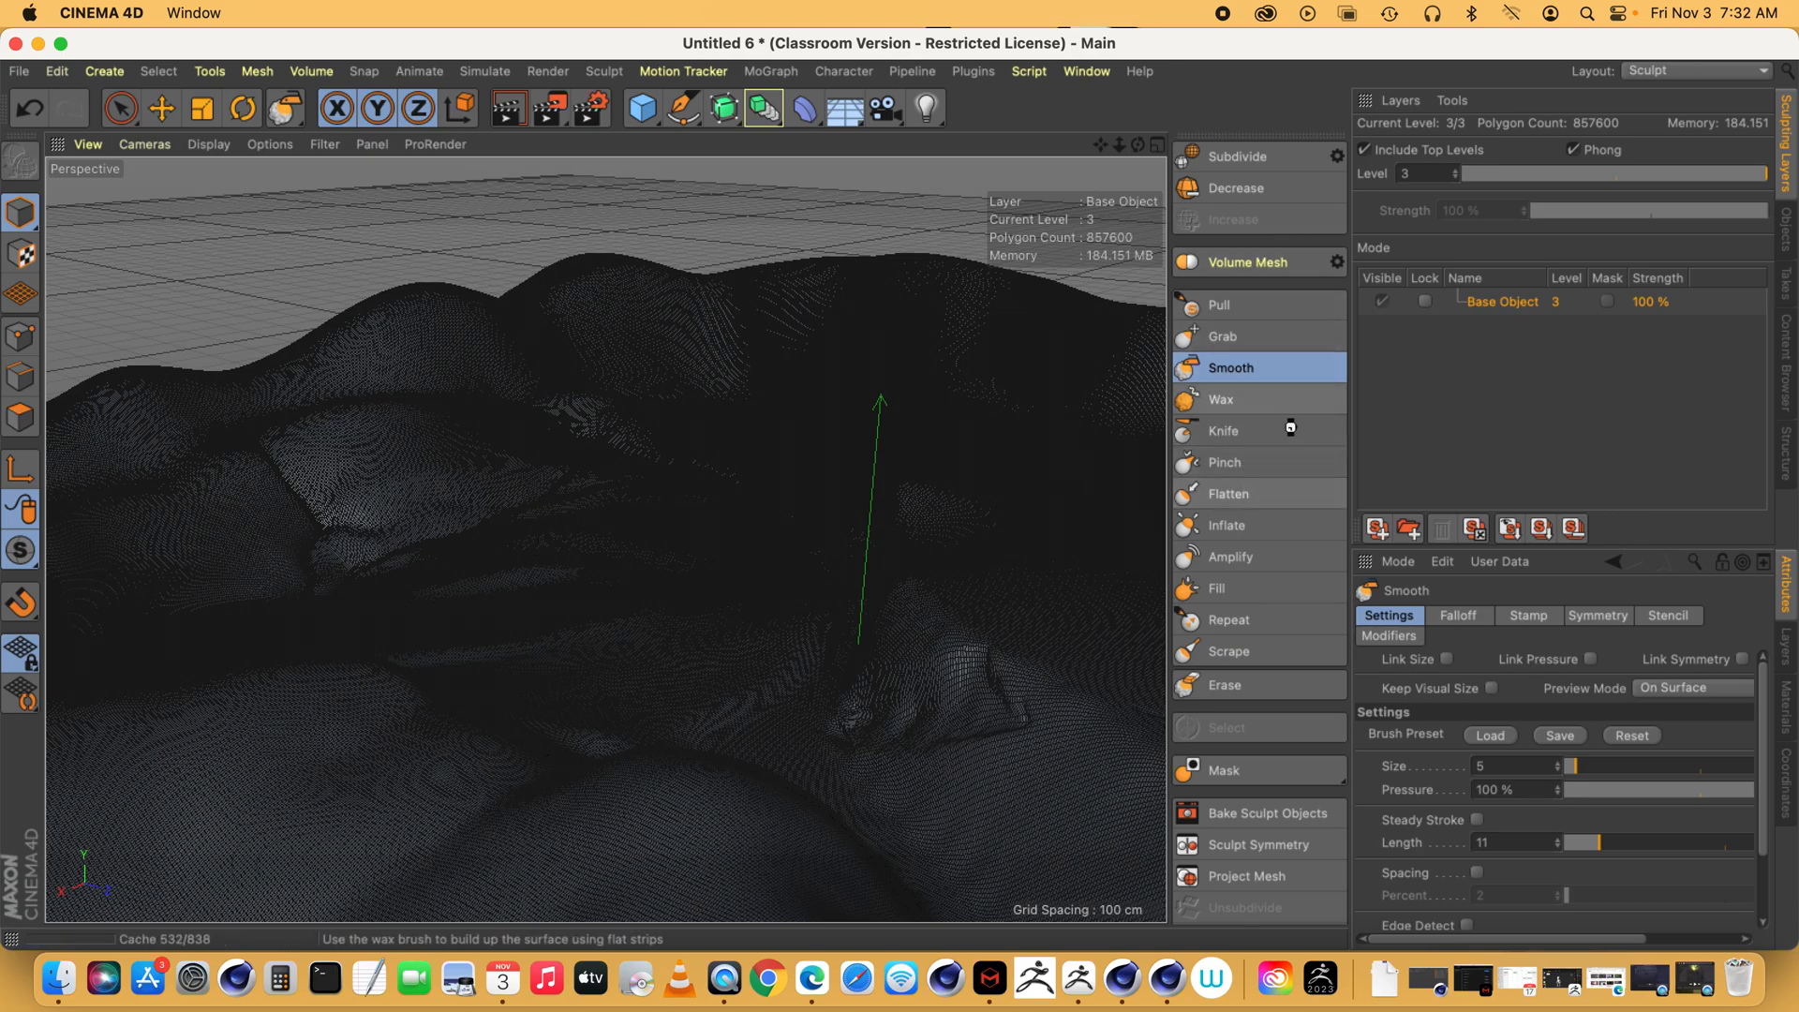
- Set the Smooth brush size to 38, then activate the Flatten brush at subdivision level 0
drag(1600, 776, 1665, 774)
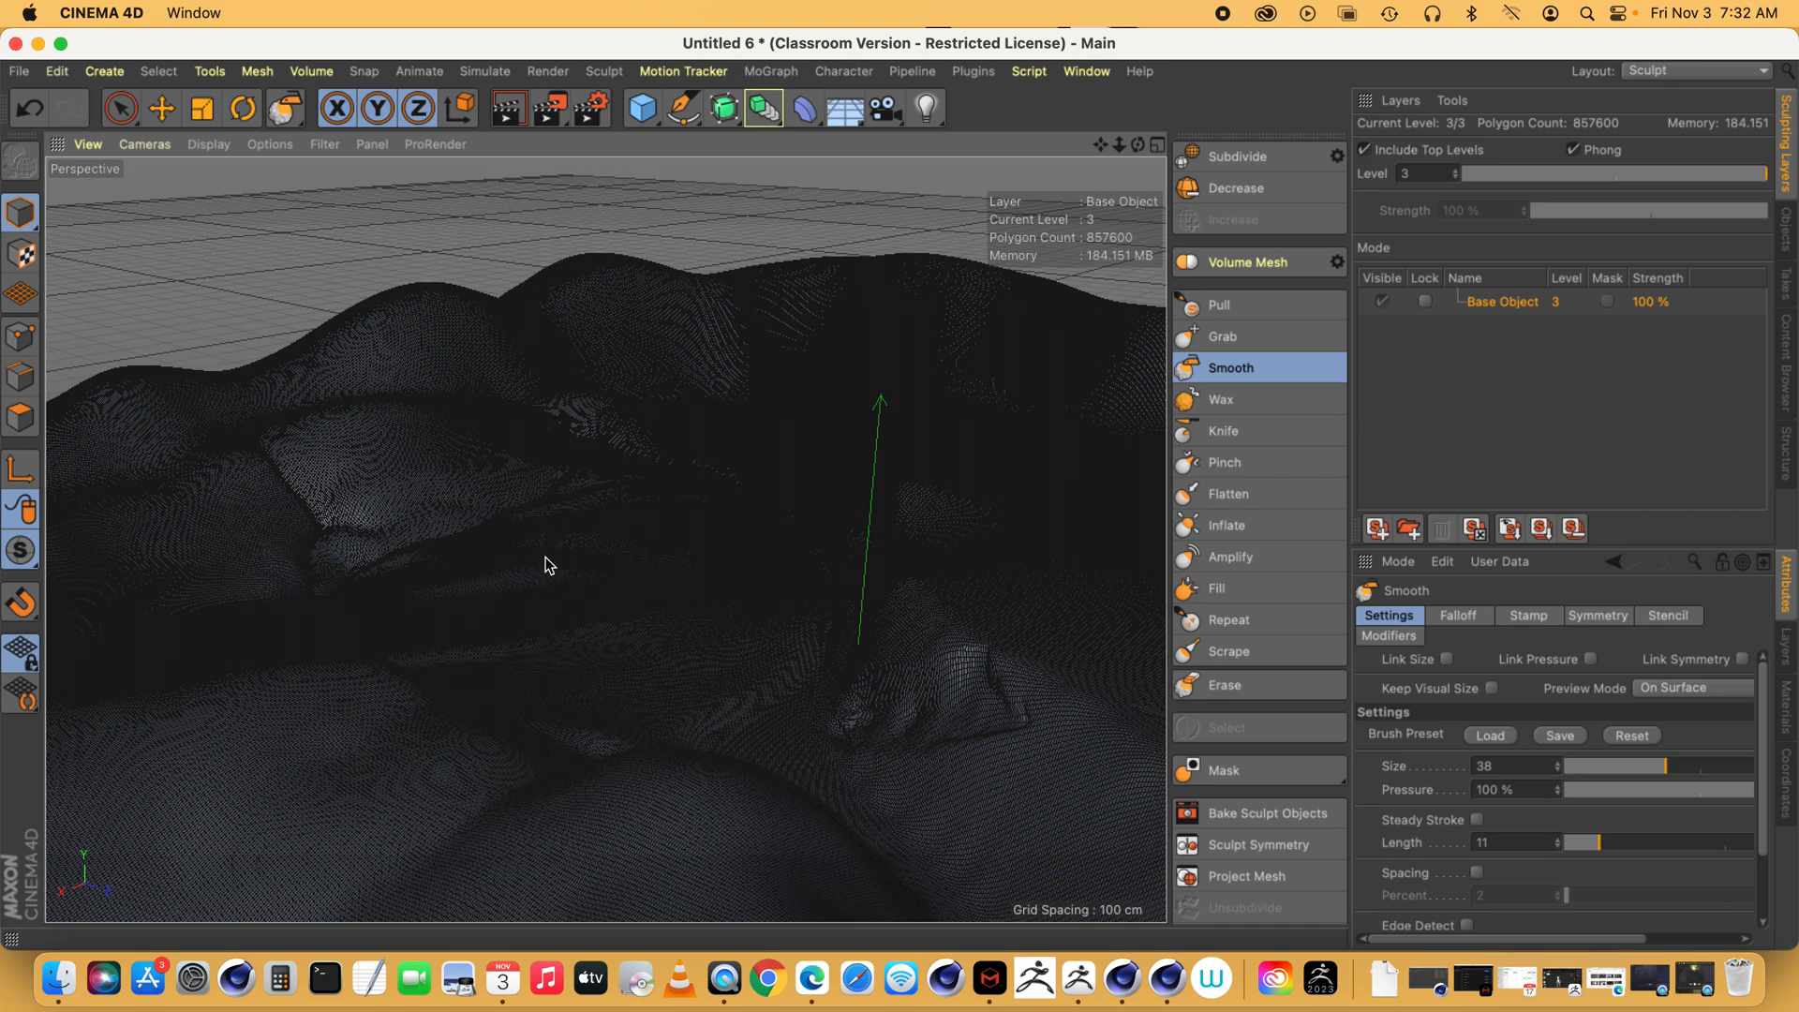
click(1227, 493)
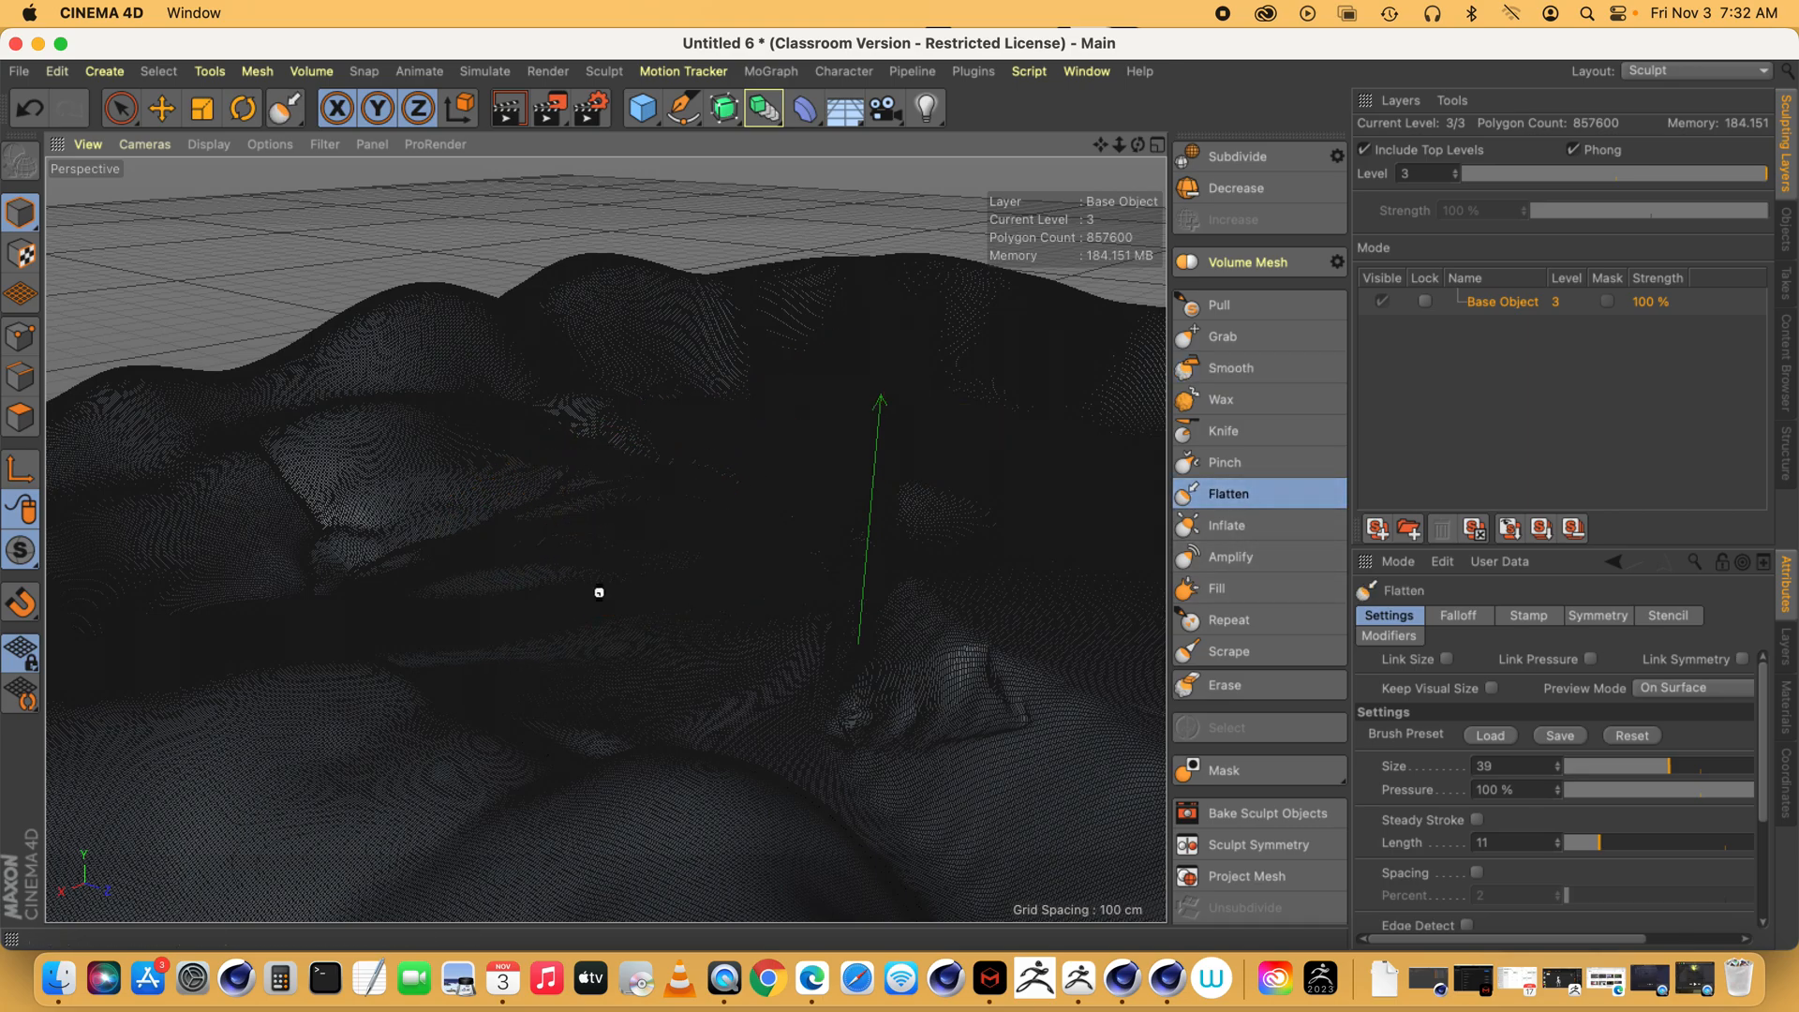
click(1246, 186)
click(1284, 187)
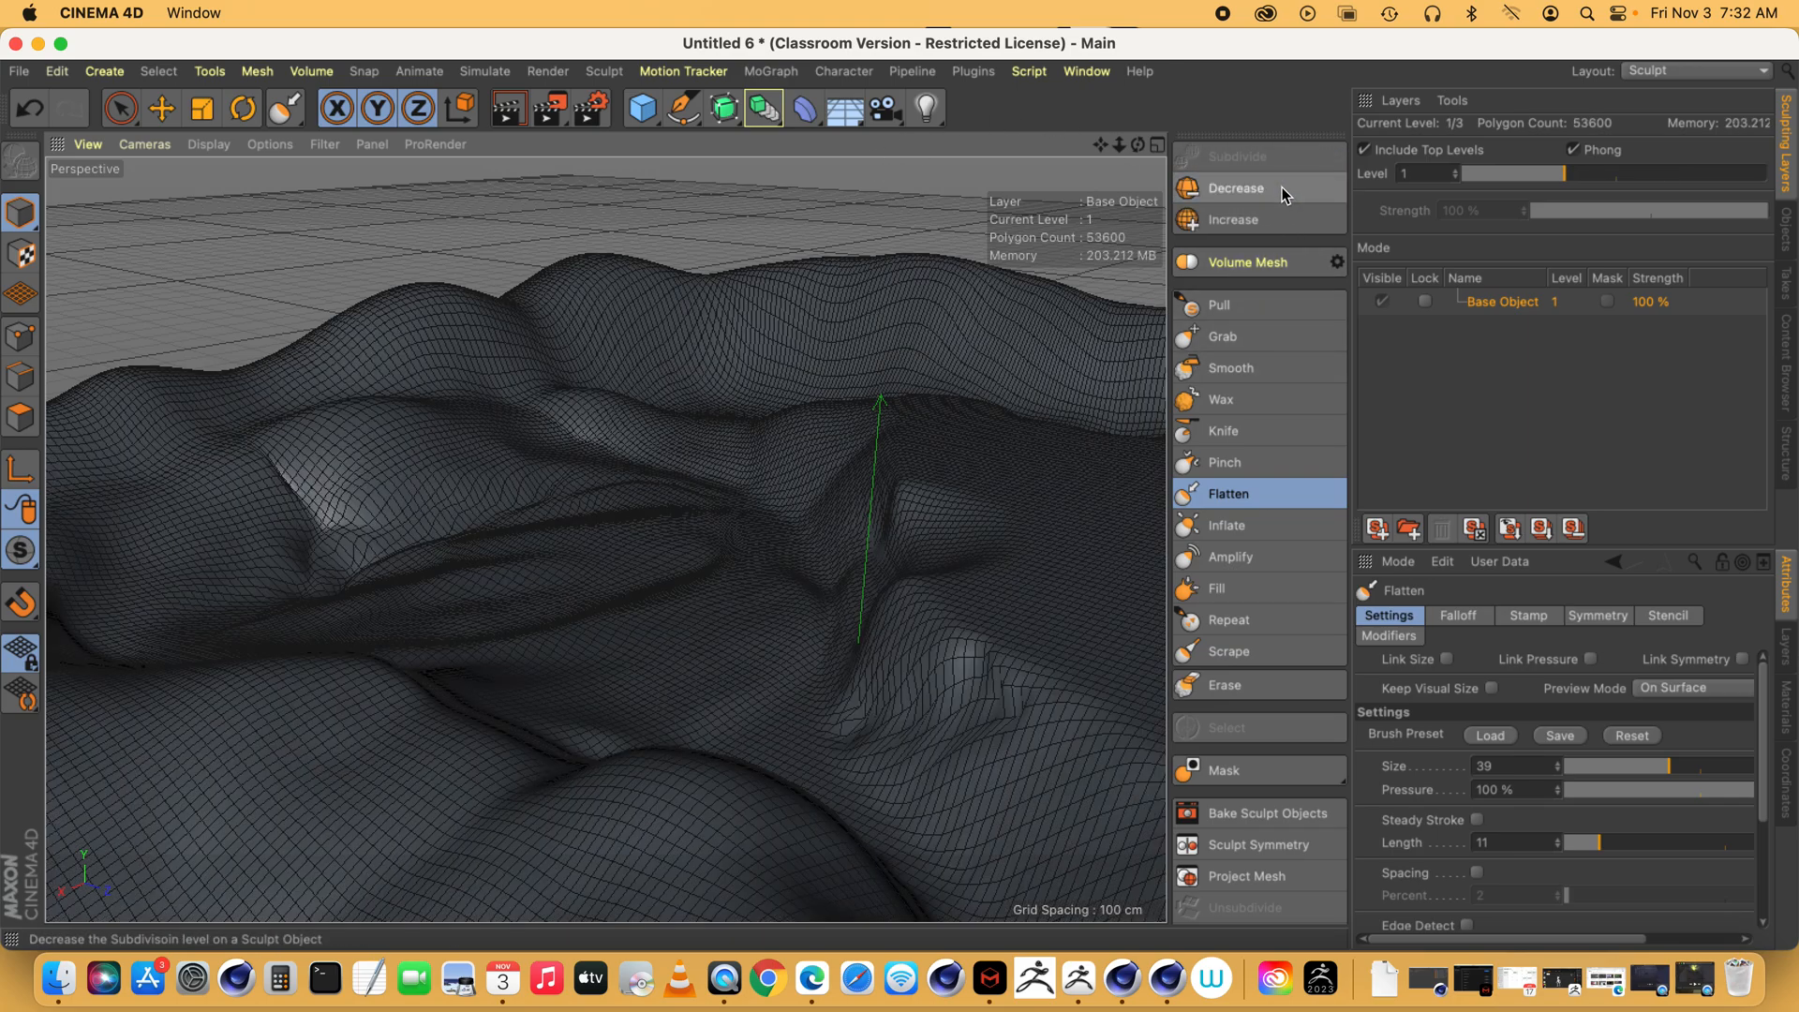
click(1283, 189)
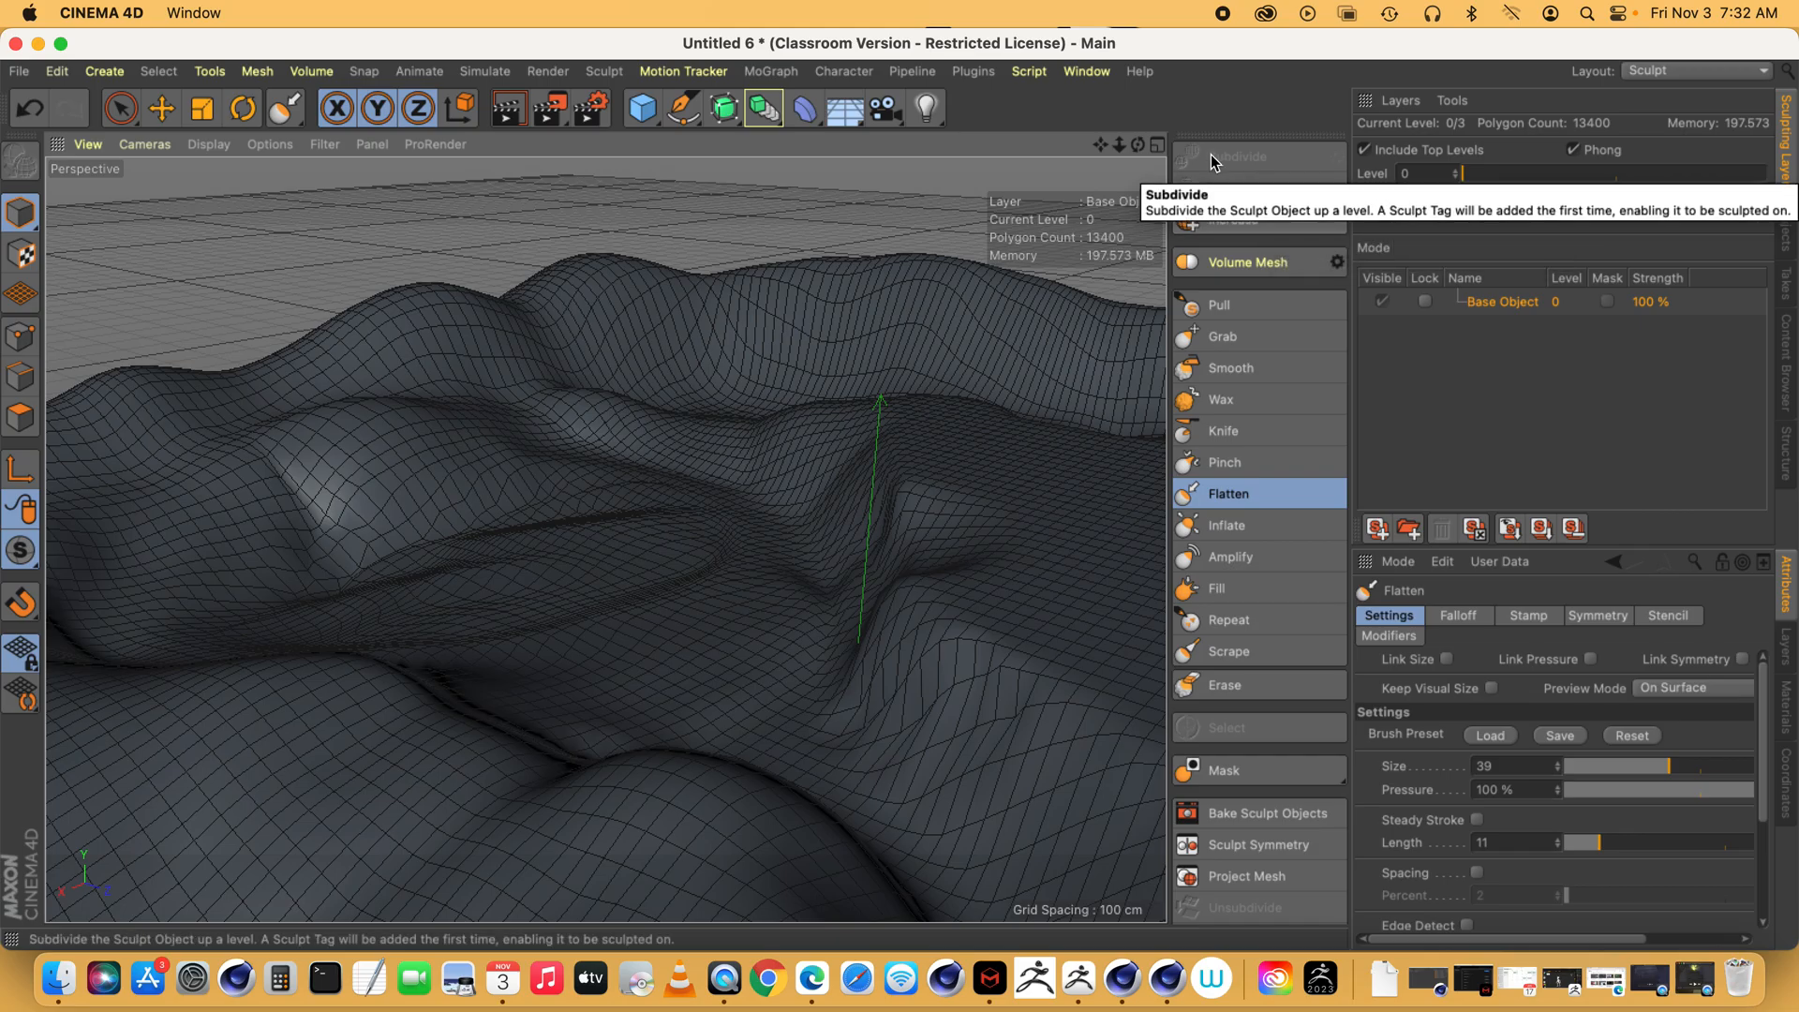
drag(1121, 146, 1068, 164)
scroll(605, 541, up, 3)
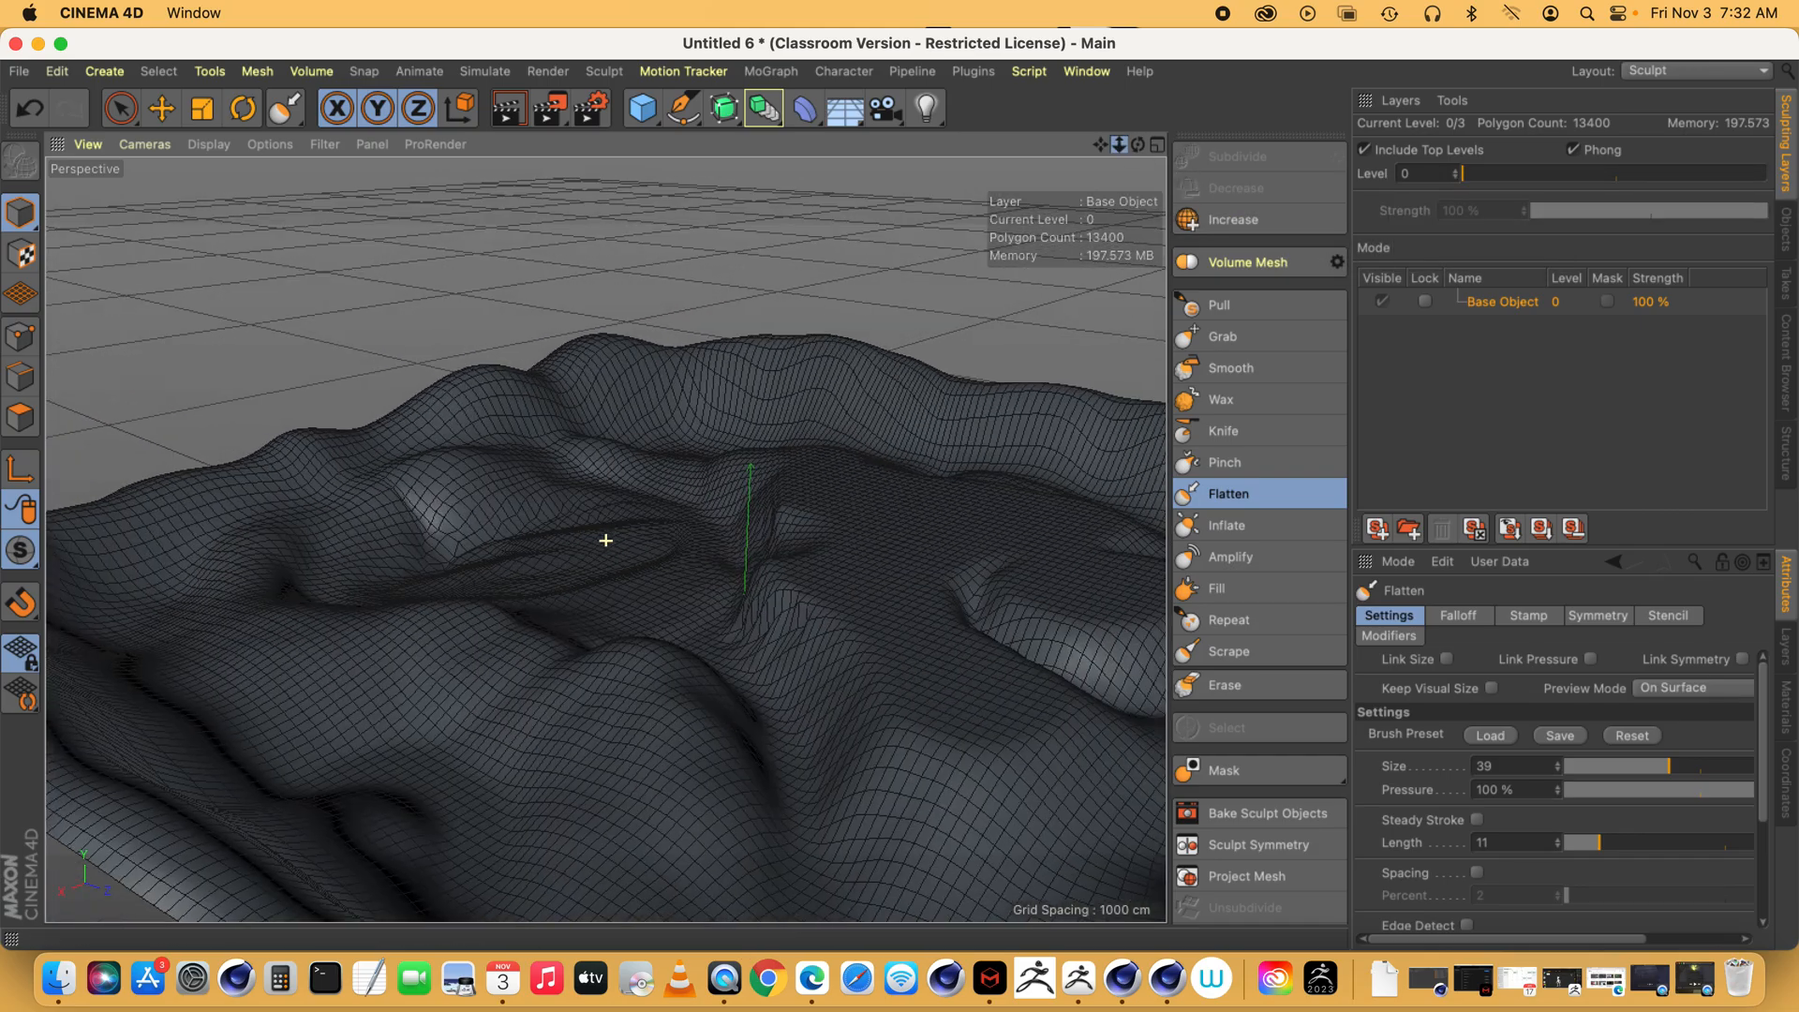
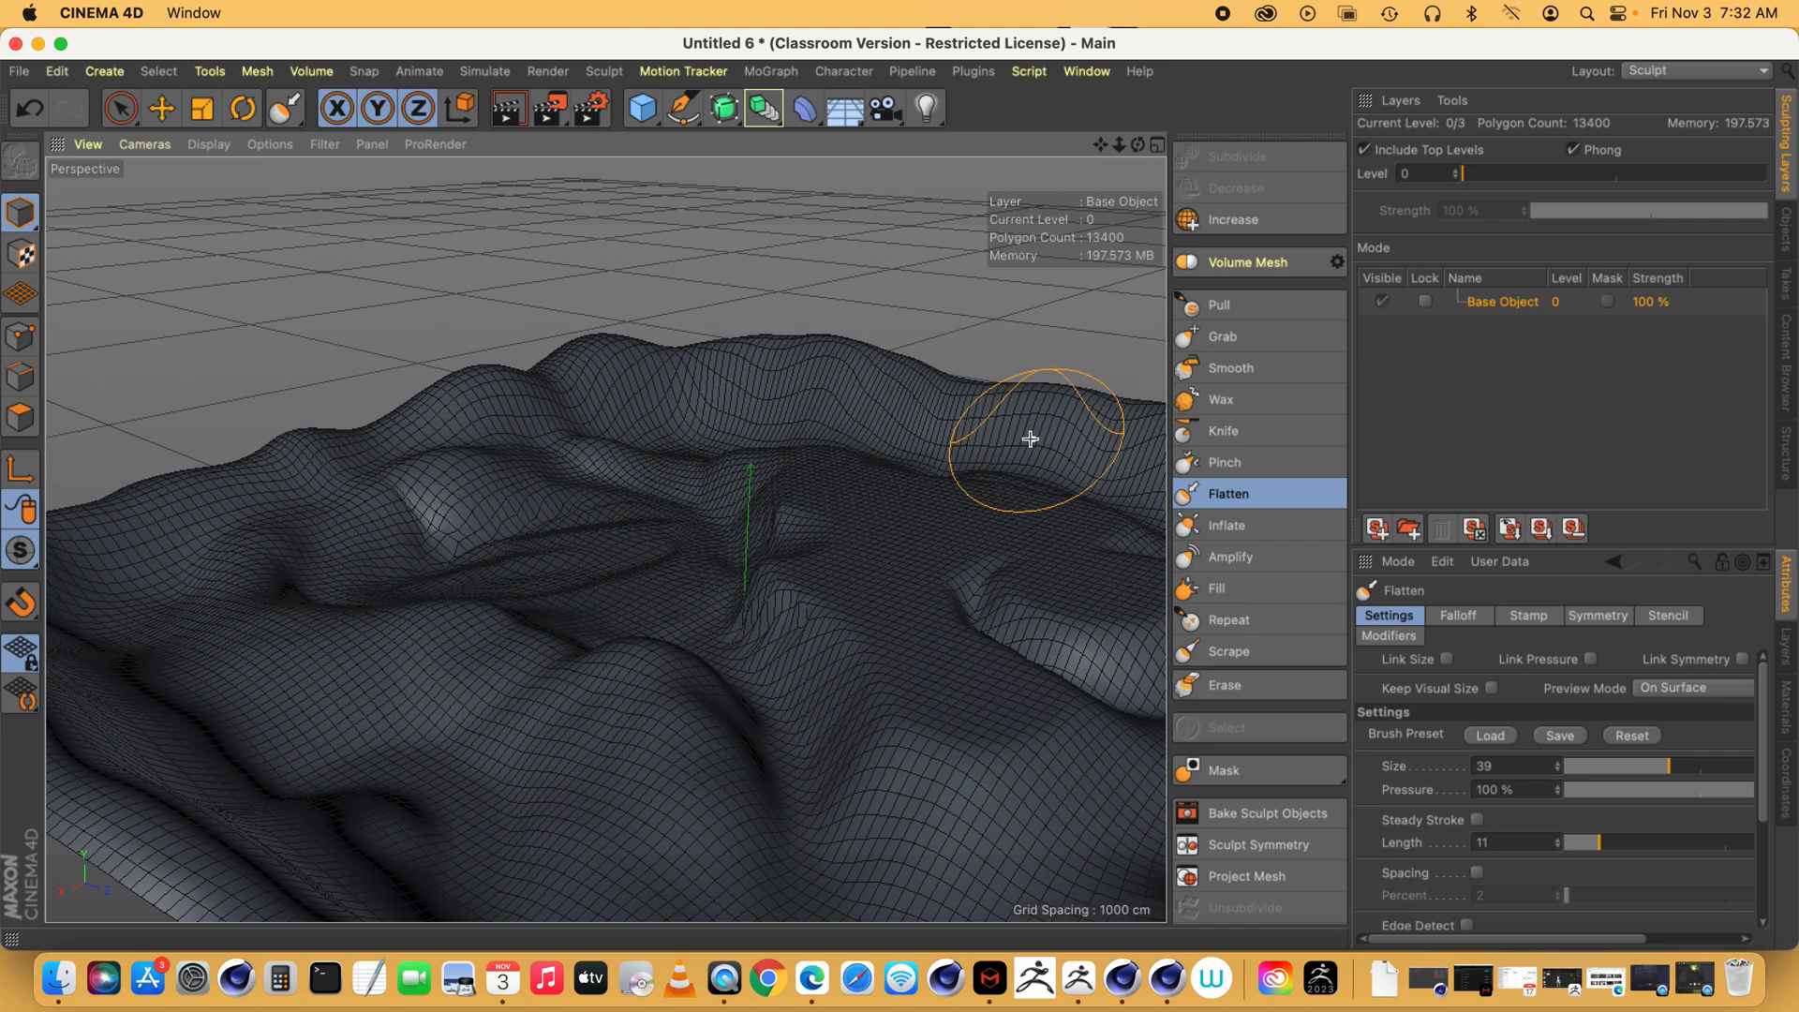
- Raise the landscape's subdivision level to 3 to compare mesh density, and return it to 0
click(1234, 218)
click(1235, 218)
click(1235, 218)
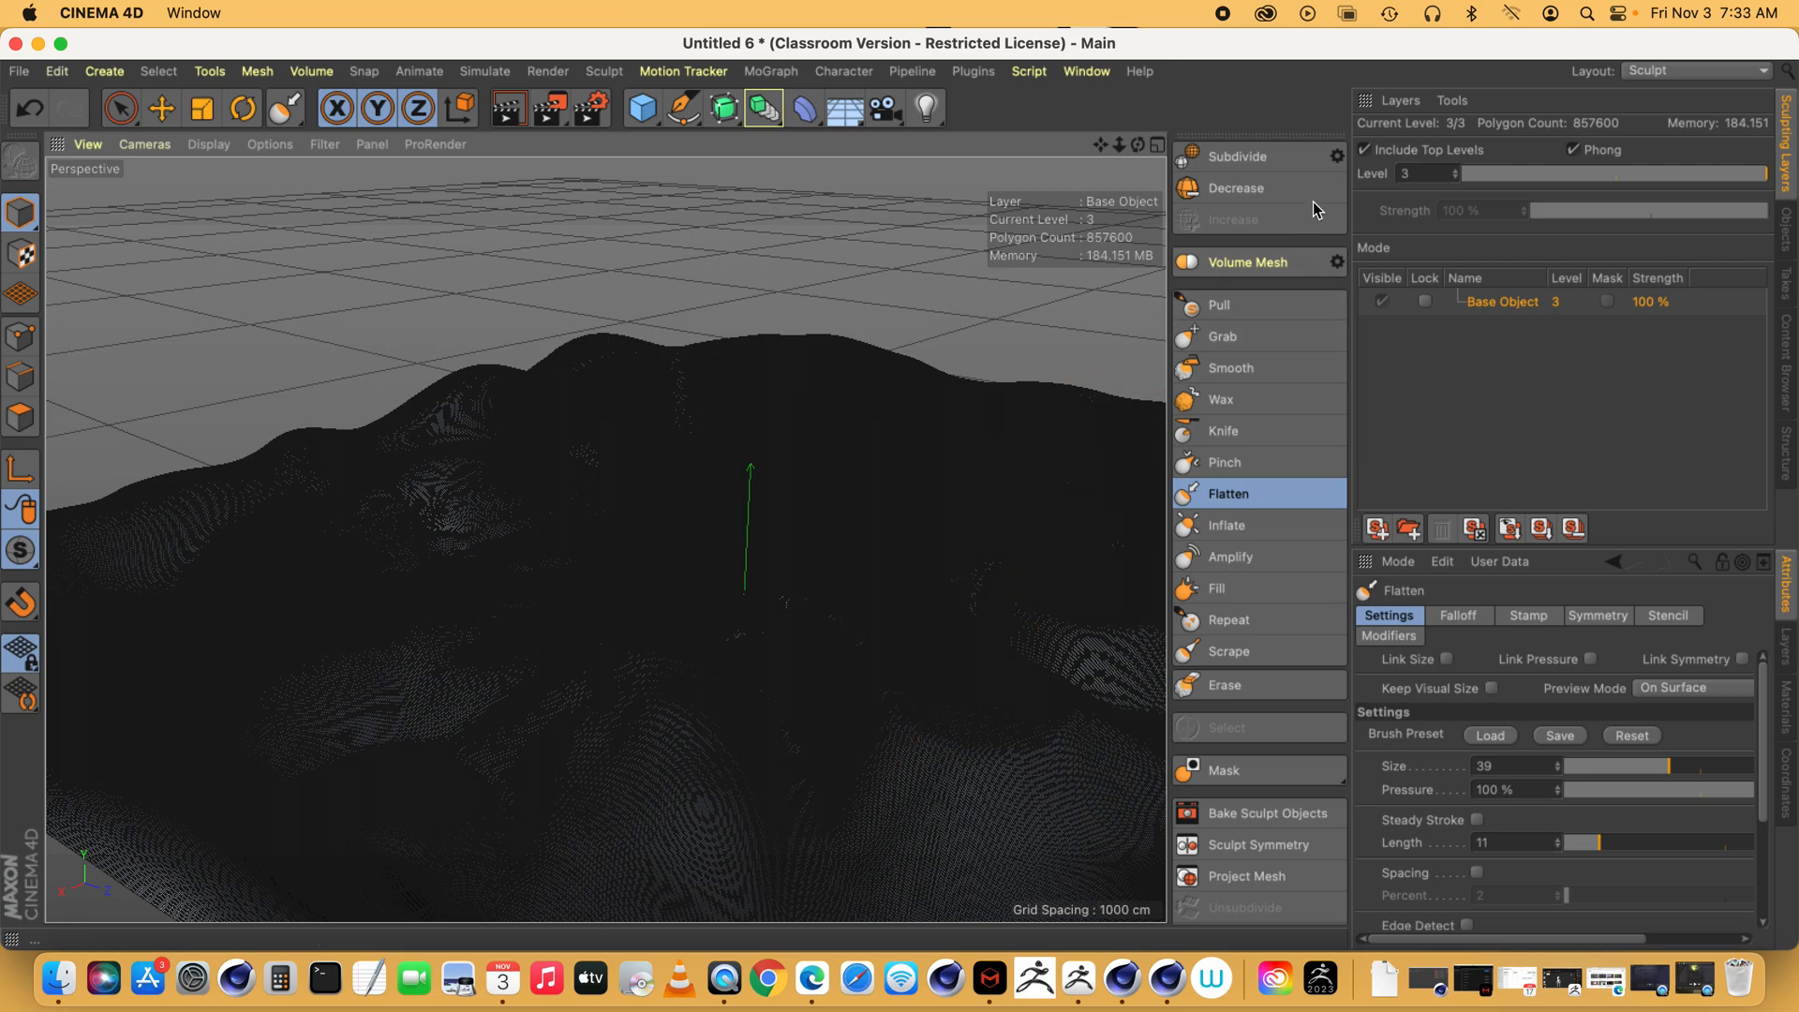
click(1267, 187)
click(1265, 191)
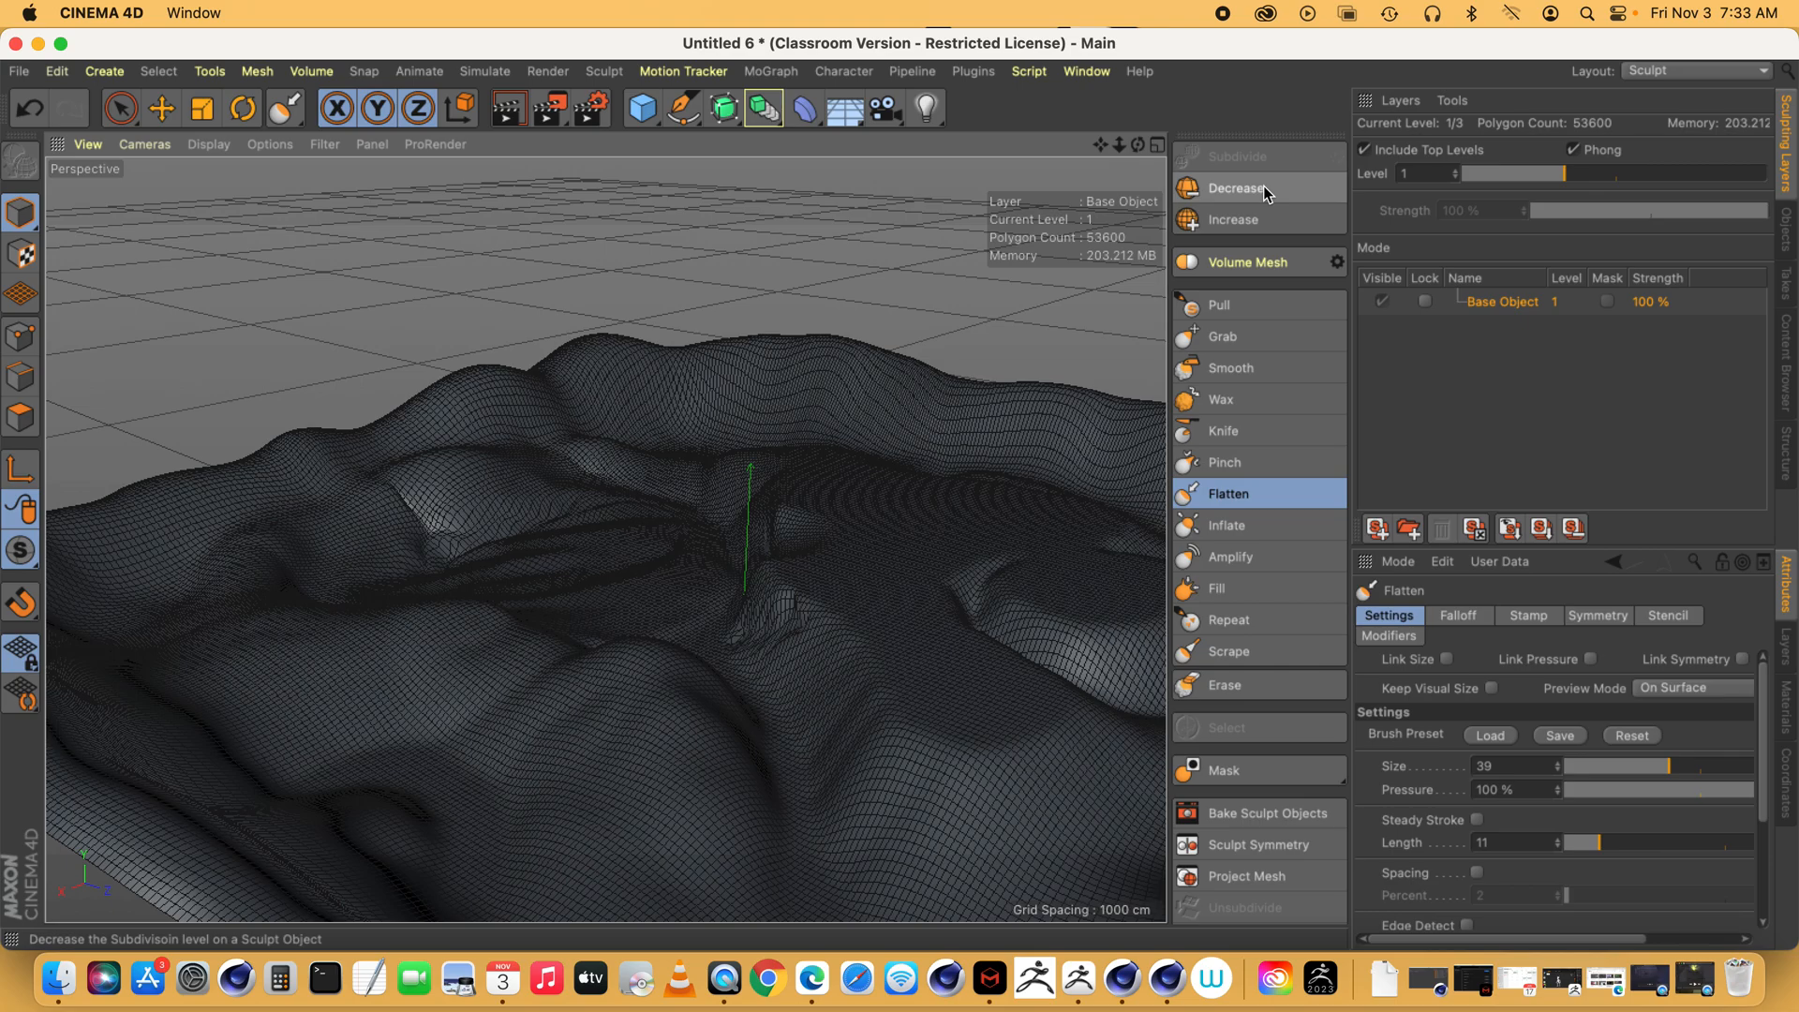
click(1262, 191)
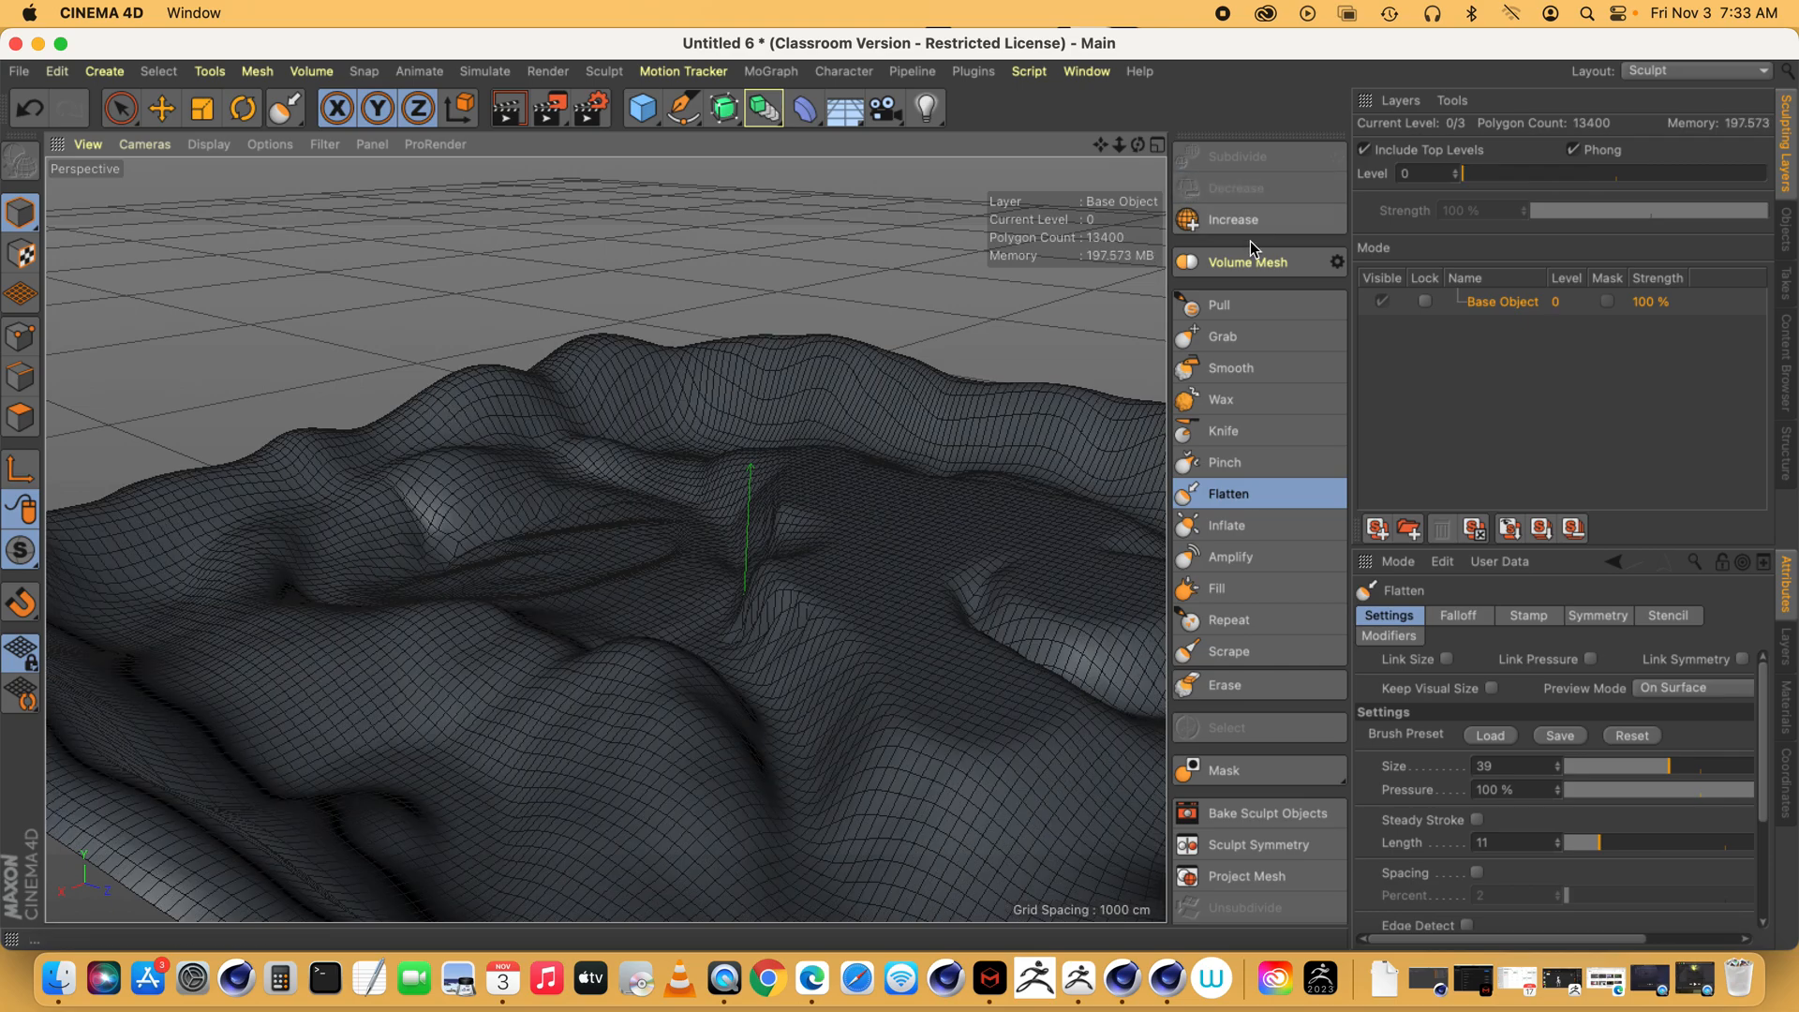
- Raise the landscape's subdivision level to 1
click(1250, 225)
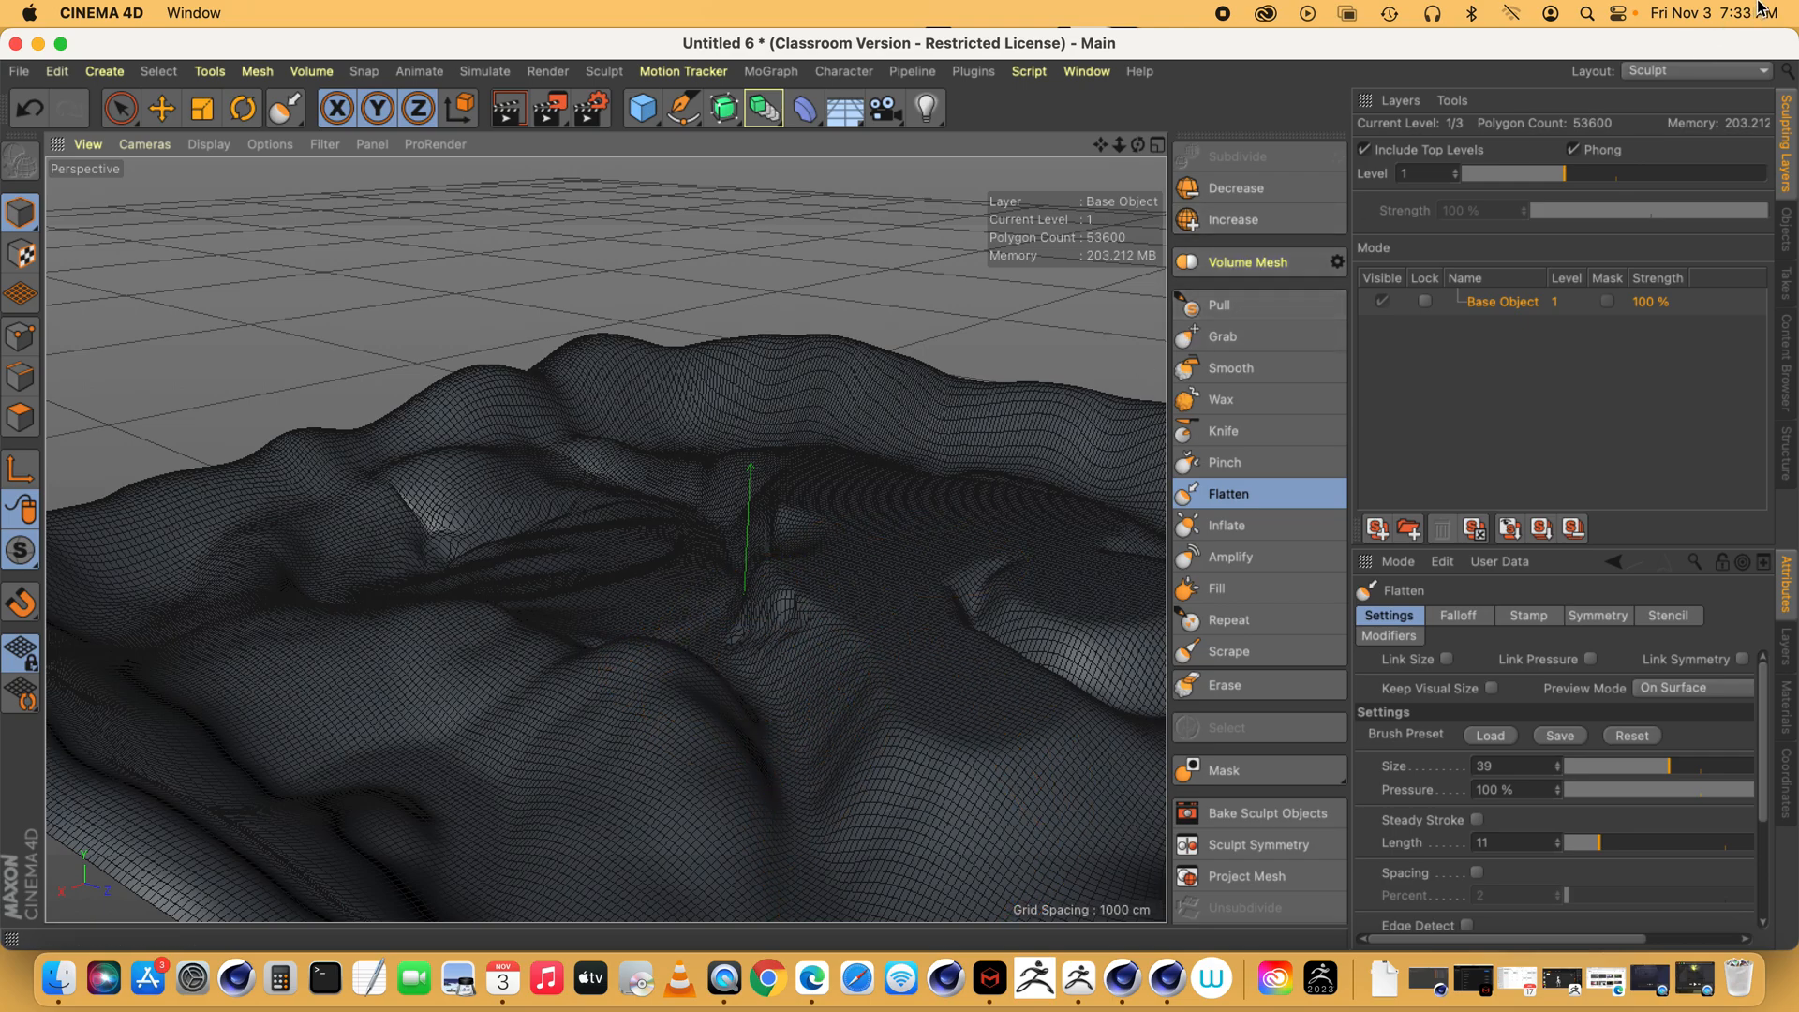
click(1674, 72)
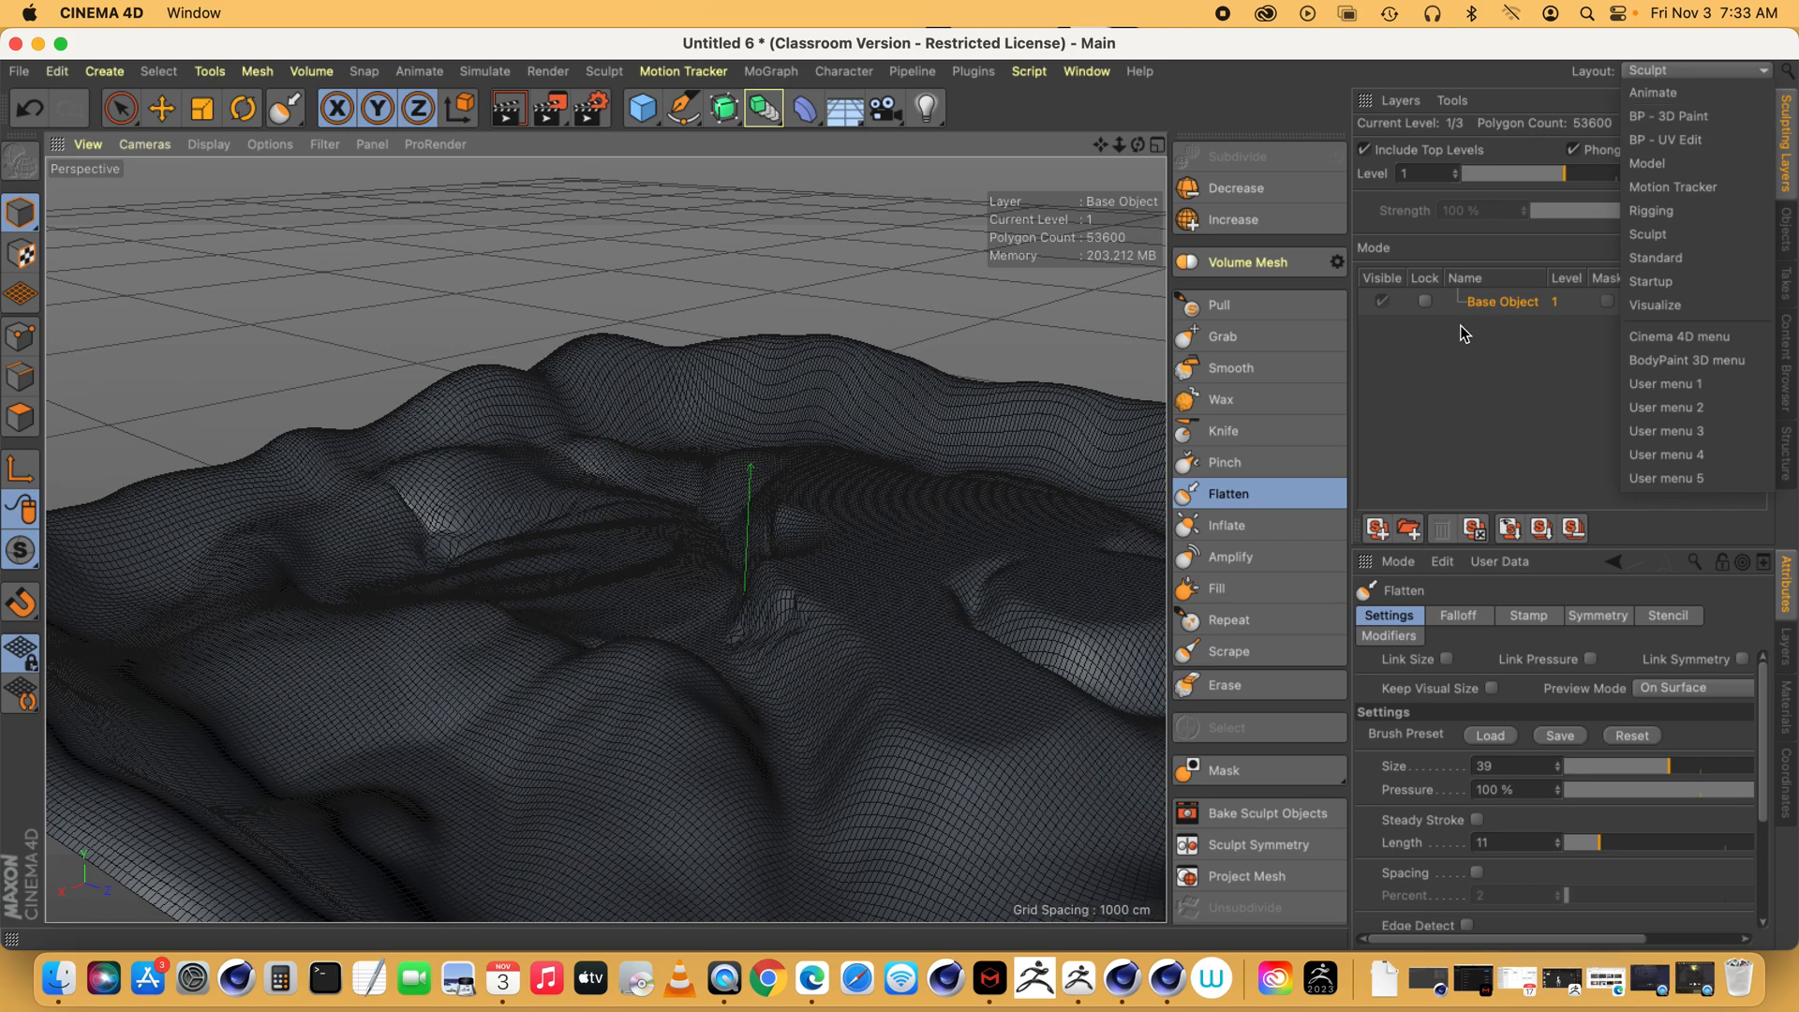
click(1240, 476)
- Carve a narrow groove running up the foreground slope between the hills with the Knife brush at size 9
click(1227, 430)
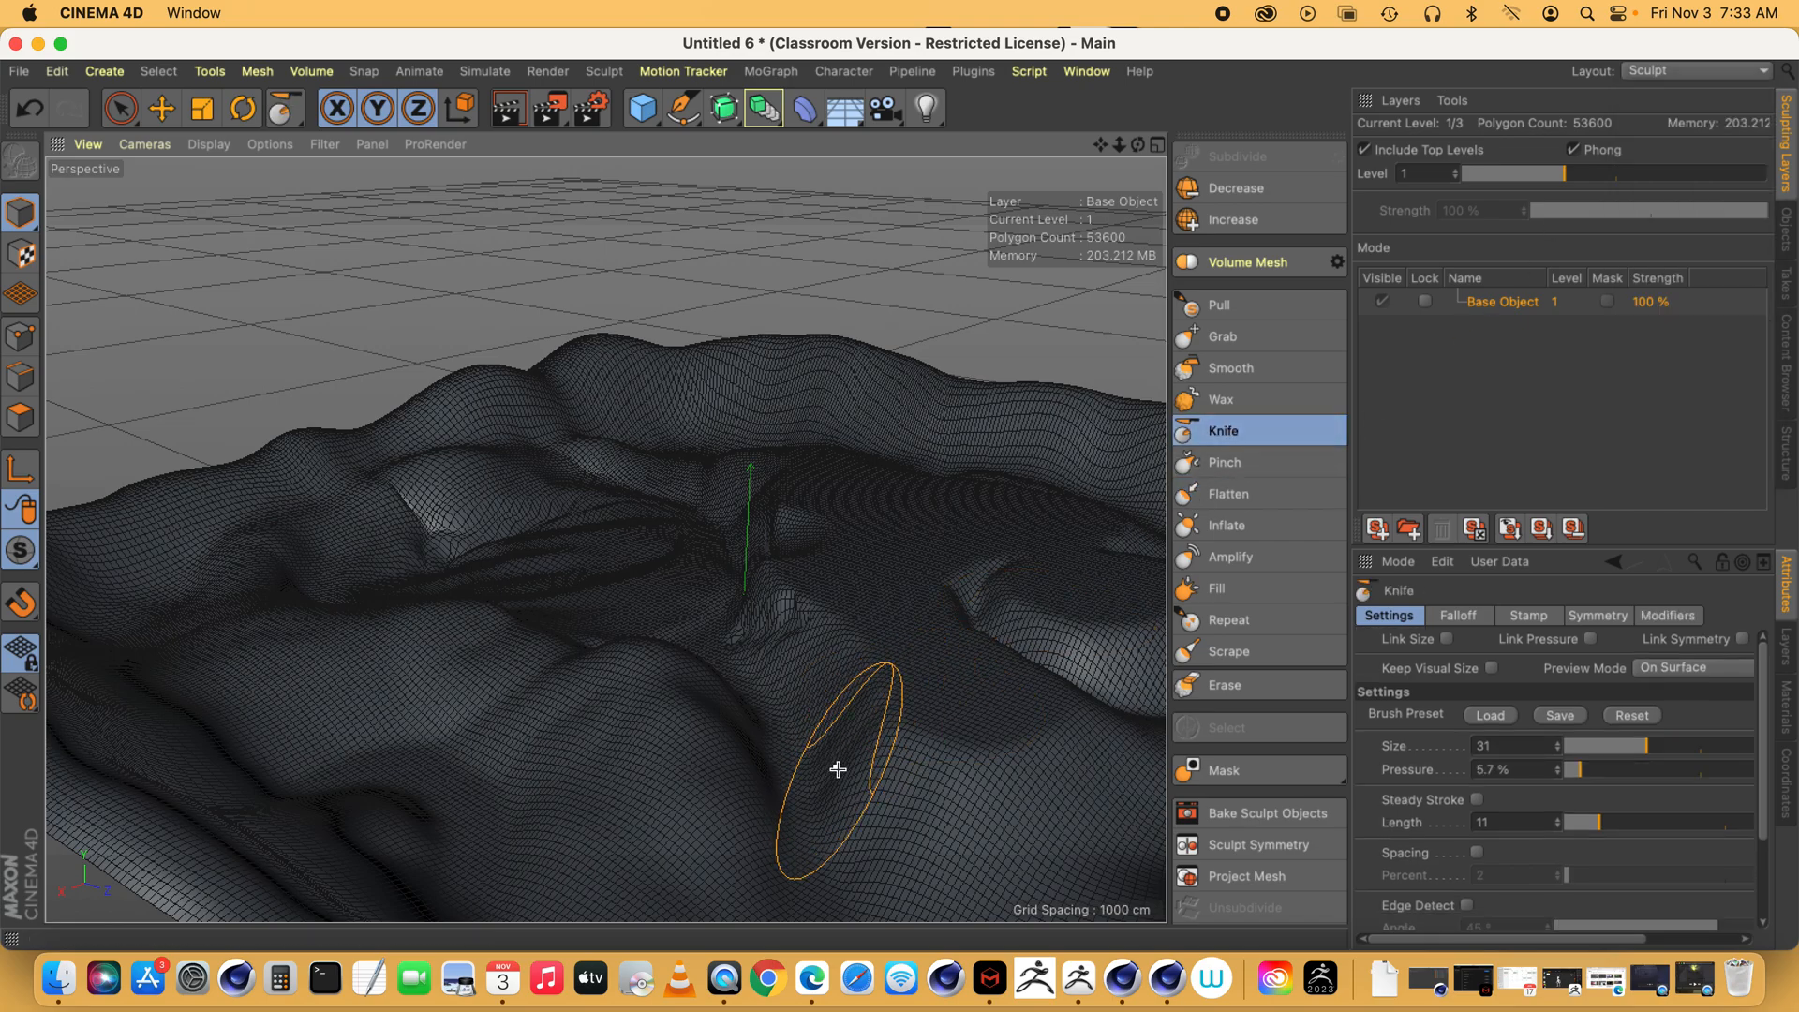
drag(1646, 747, 1578, 750)
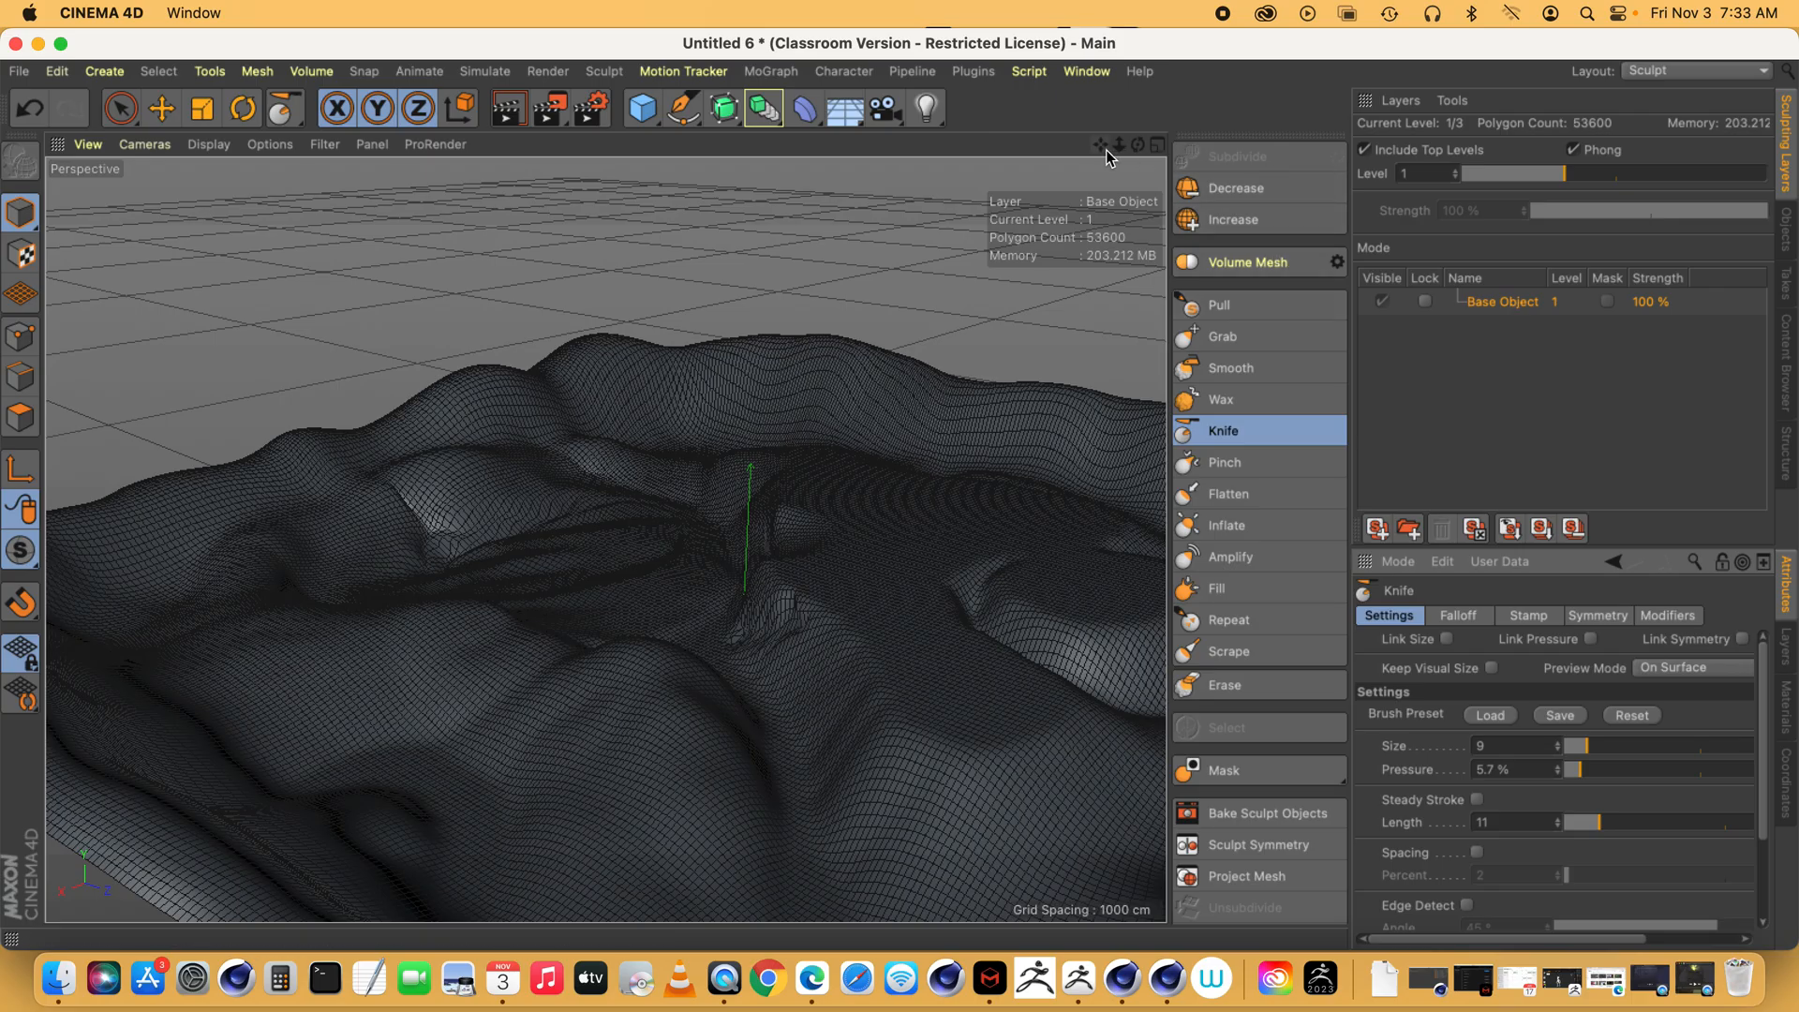
drag(1137, 144, 1040, 145)
drag(688, 656, 649, 745)
mouse_move(1138, 146)
mouse_down()
mouse_move(1134, 187)
mouse_move(1166, 147)
mouse_move(1227, 148)
mouse_move(1049, 84)
mouse_move(1101, 84)
mouse_up()
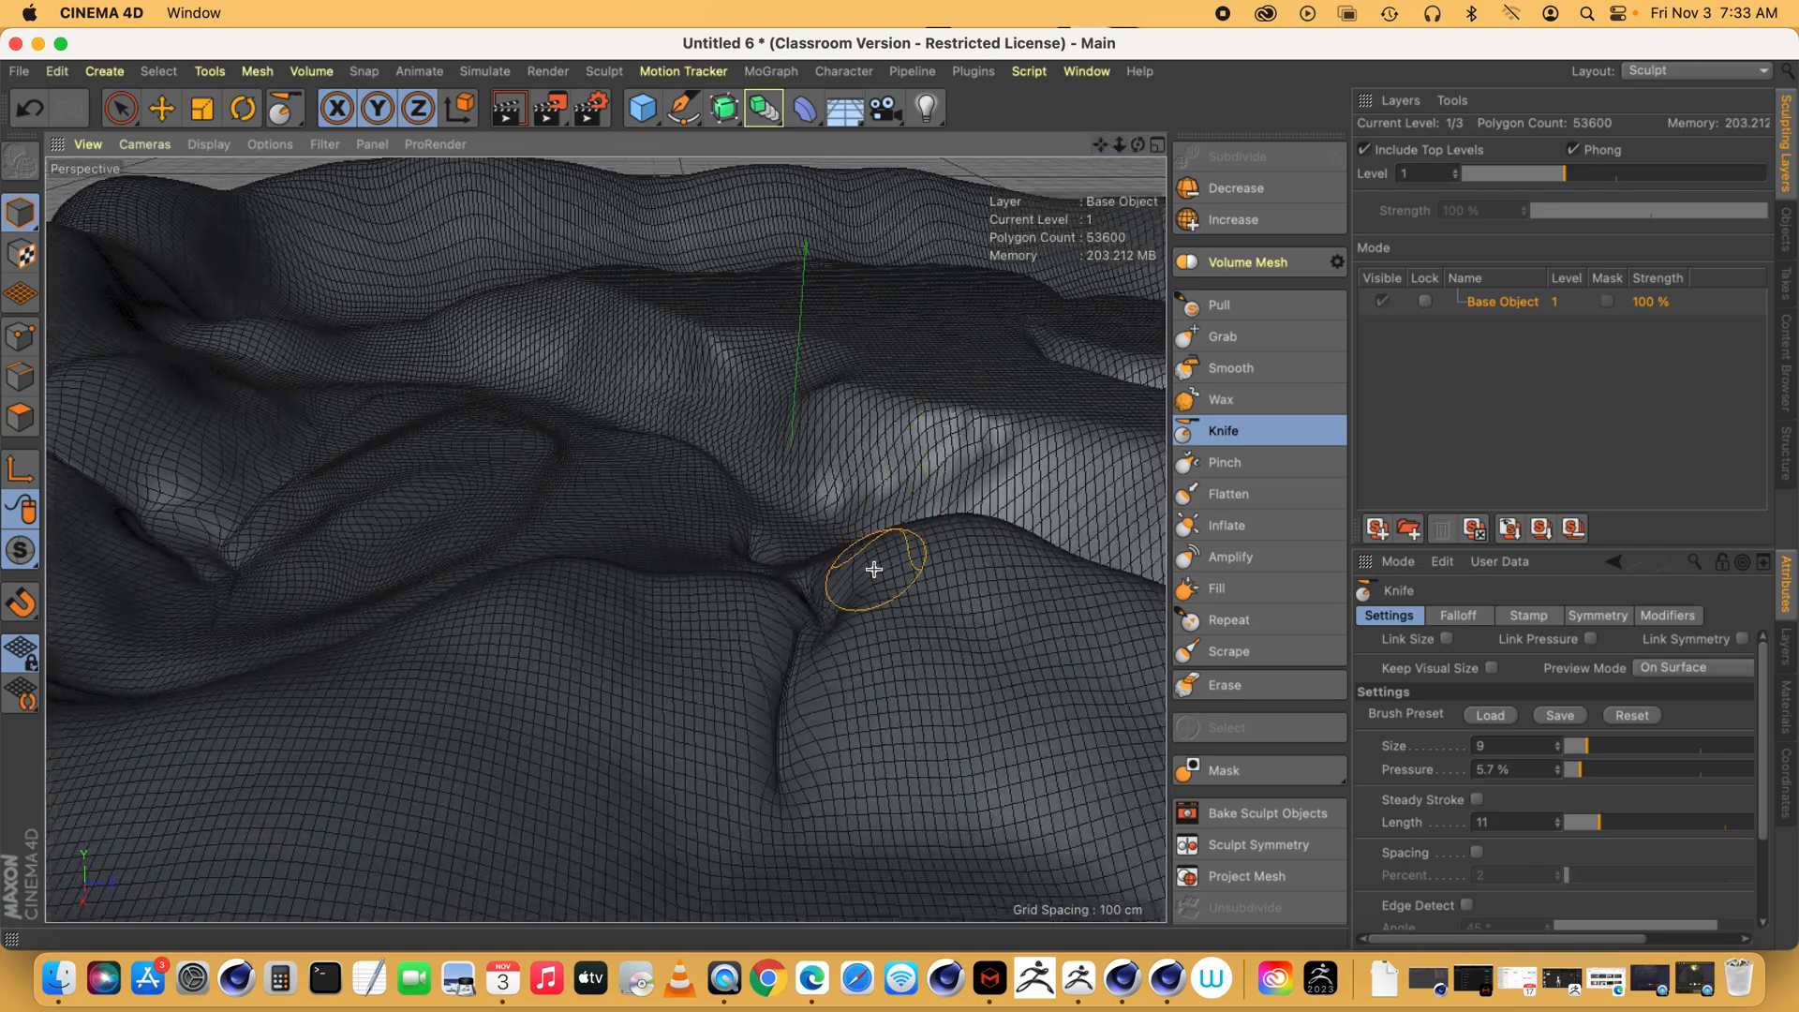
drag(799, 757, 813, 587)
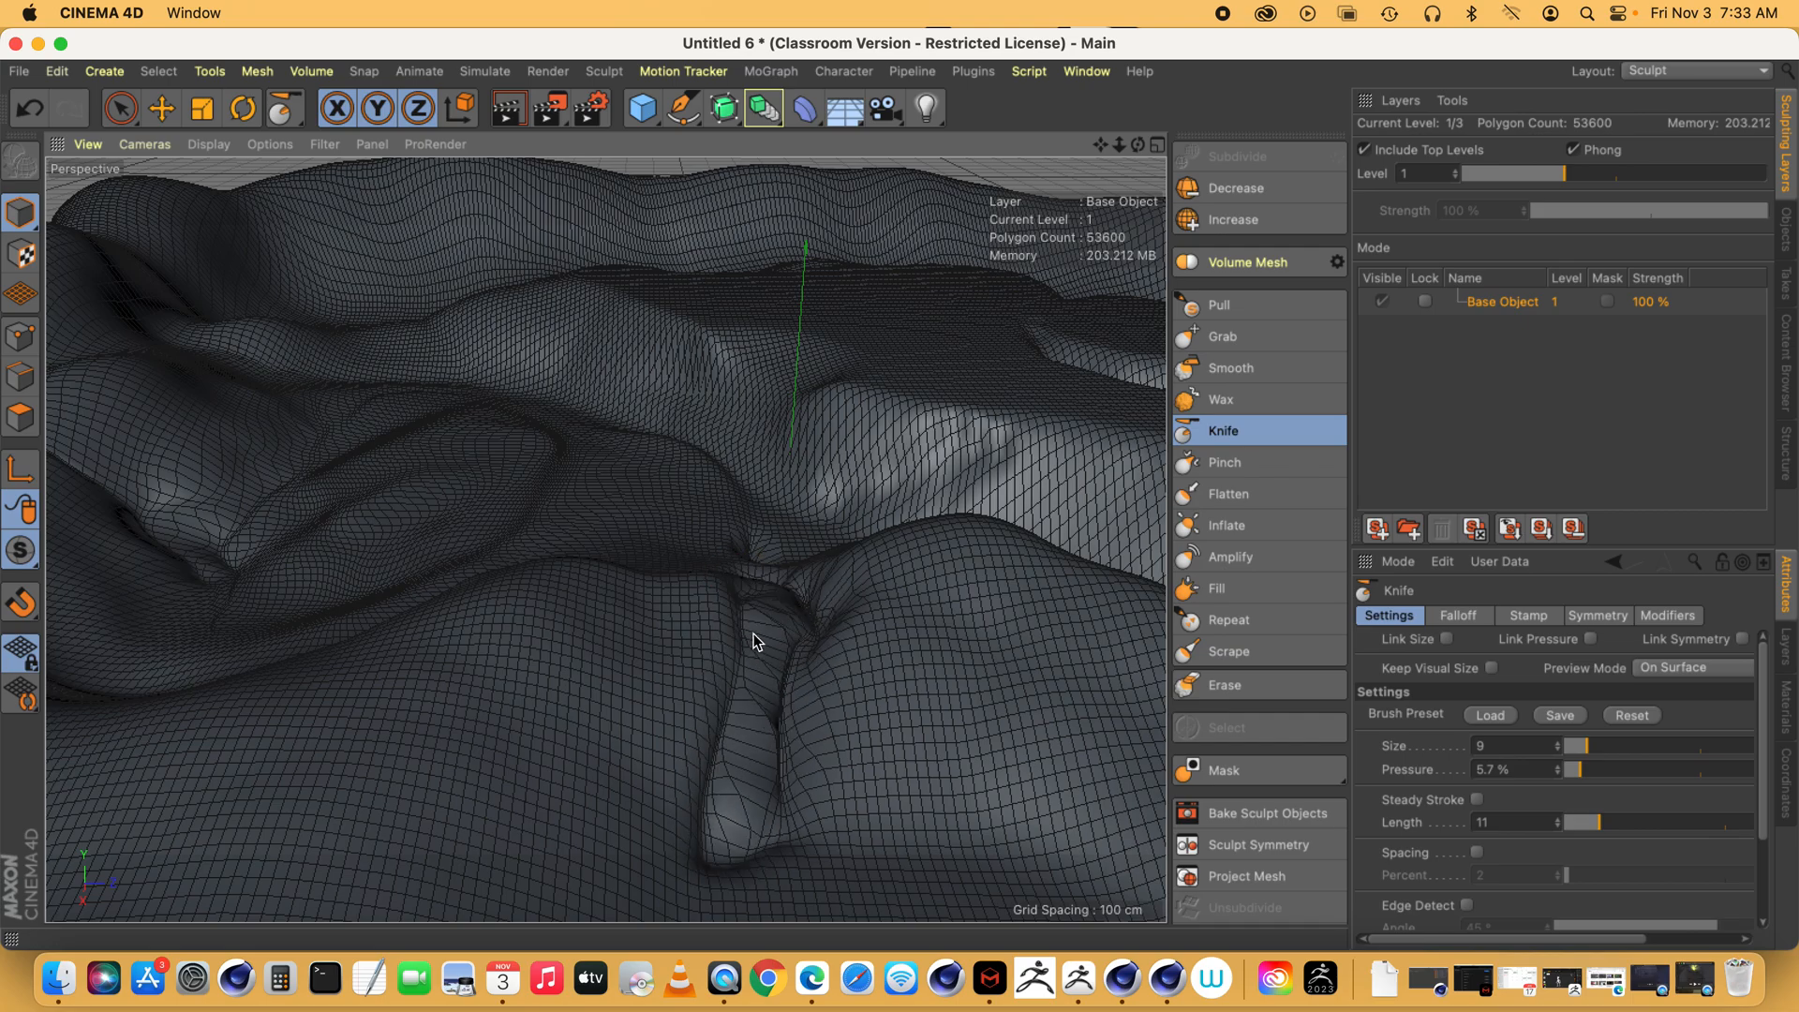
drag(770, 828, 777, 577)
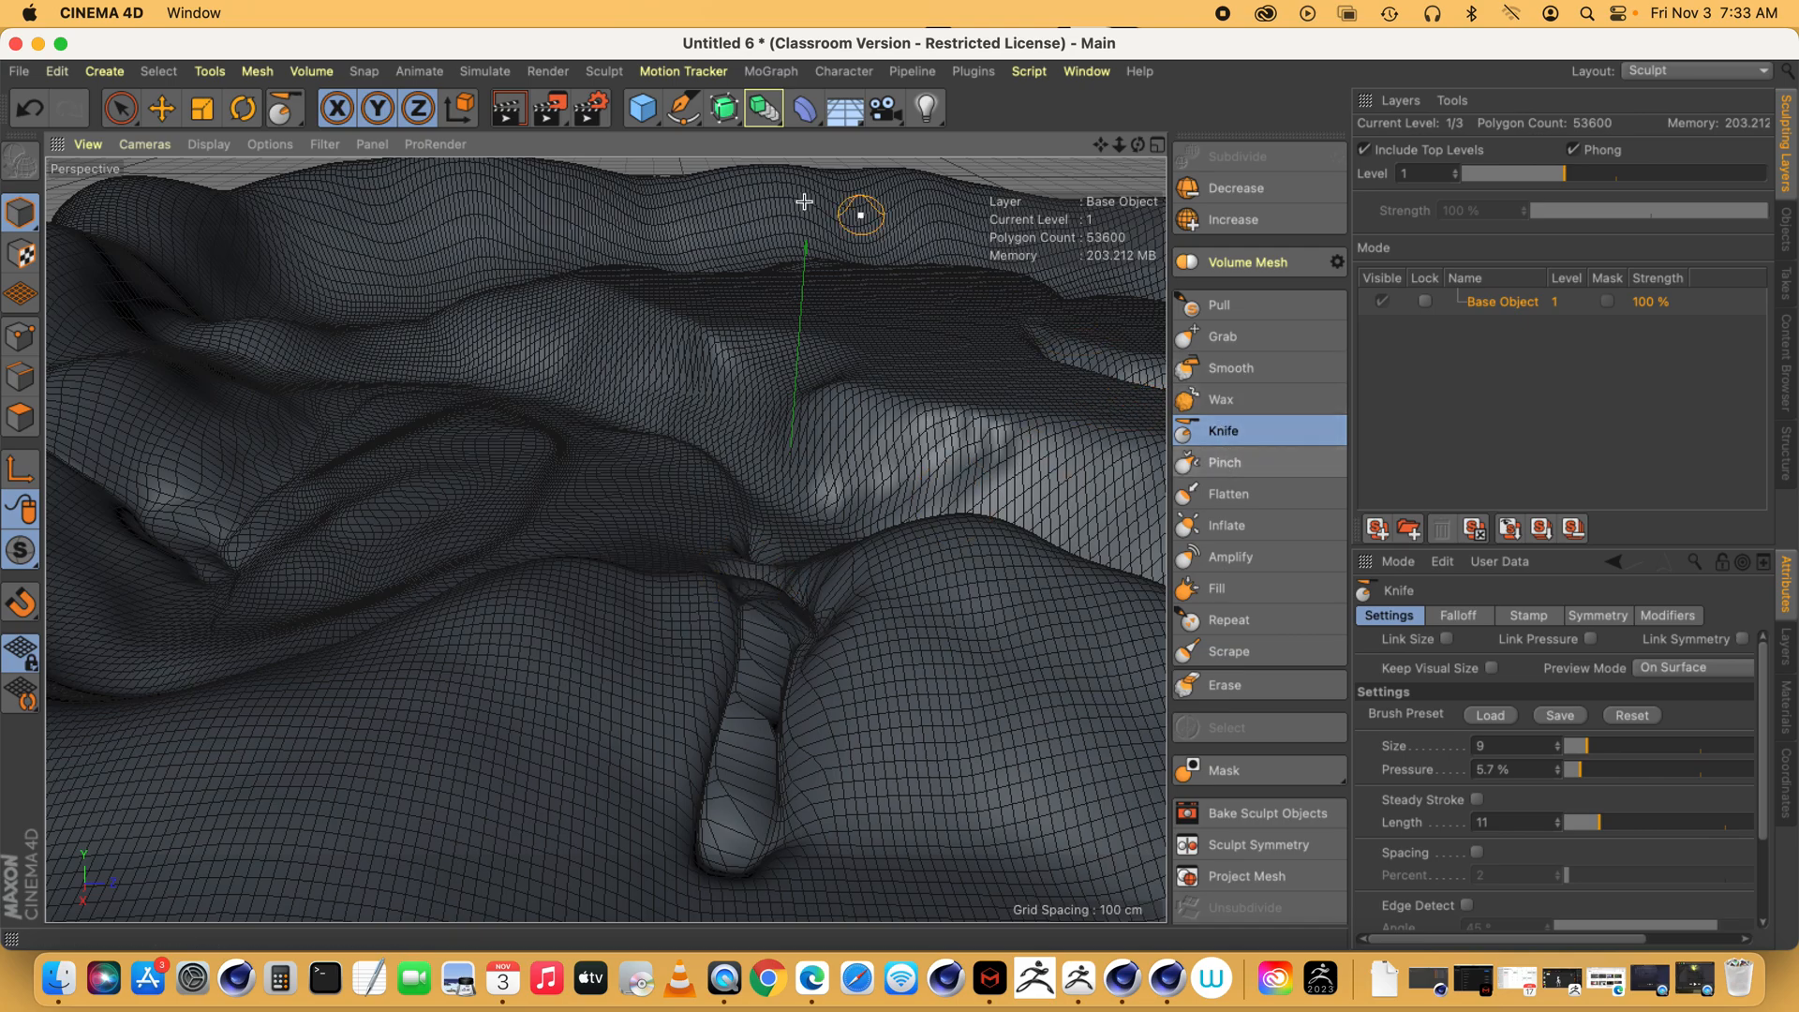
- Raise the subdivision level to 2 and level the carved groove with the Flatten brush at size 7
click(1226, 223)
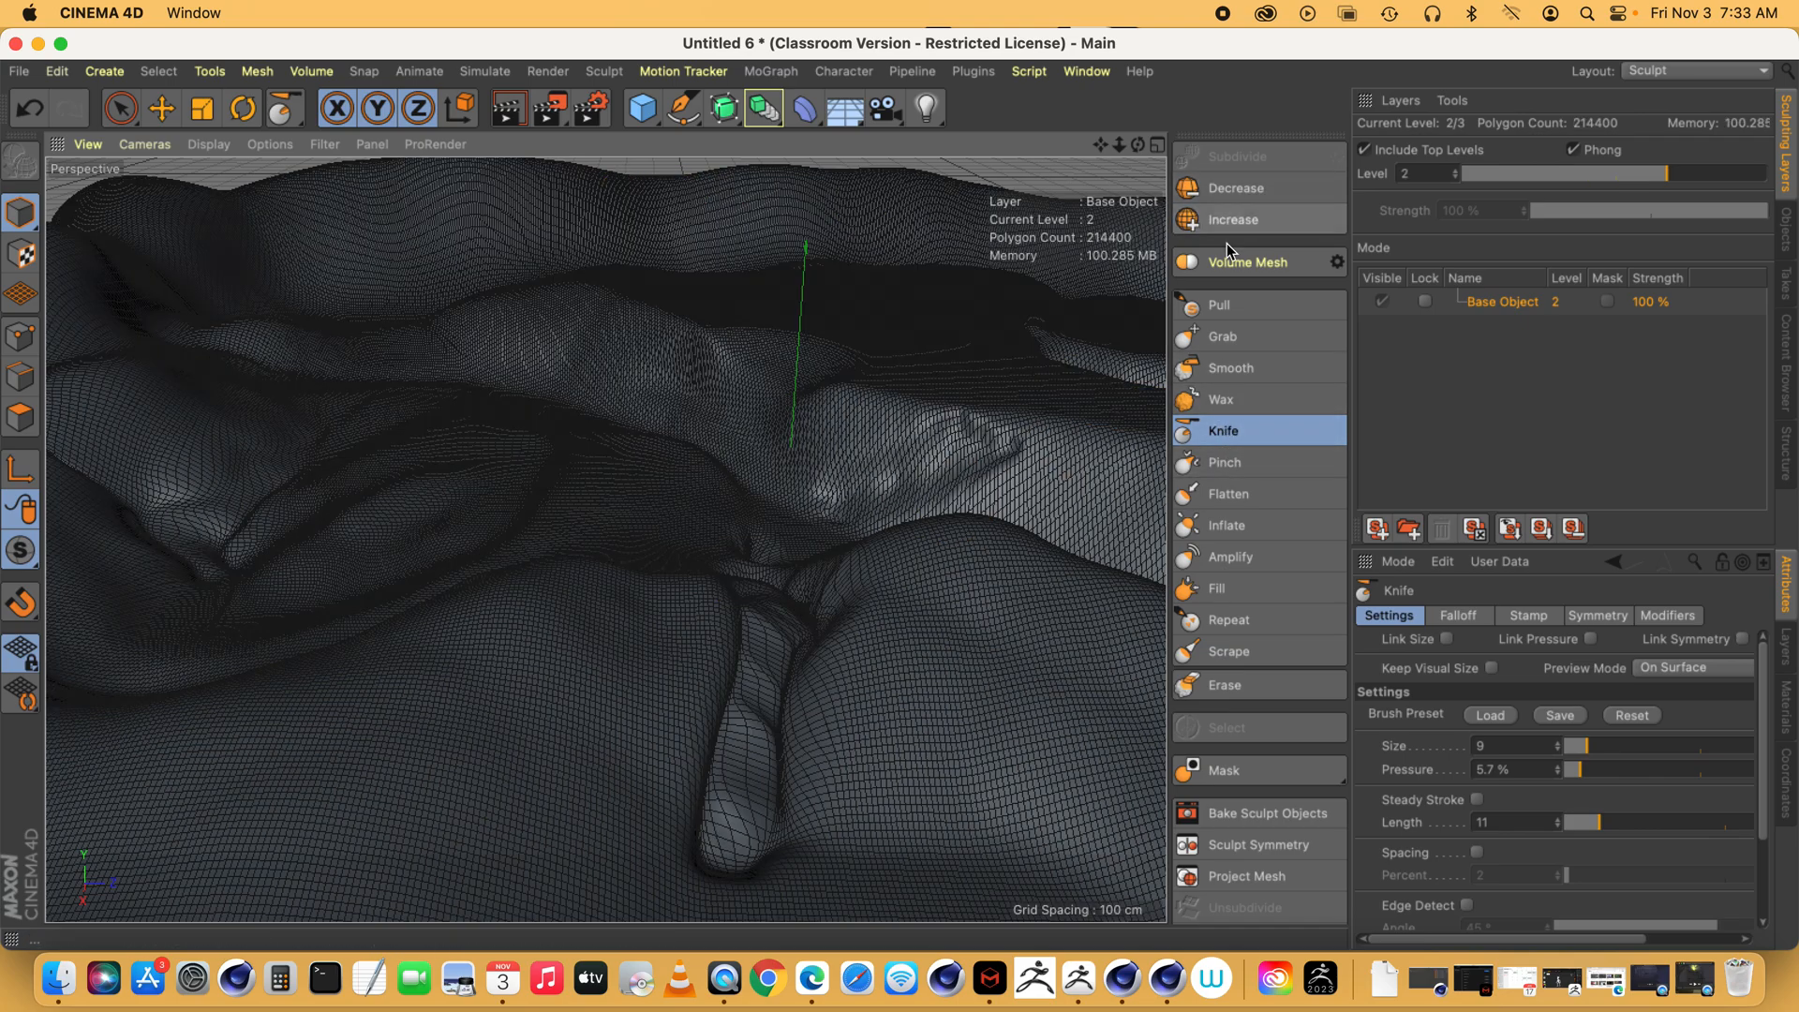
click(1213, 497)
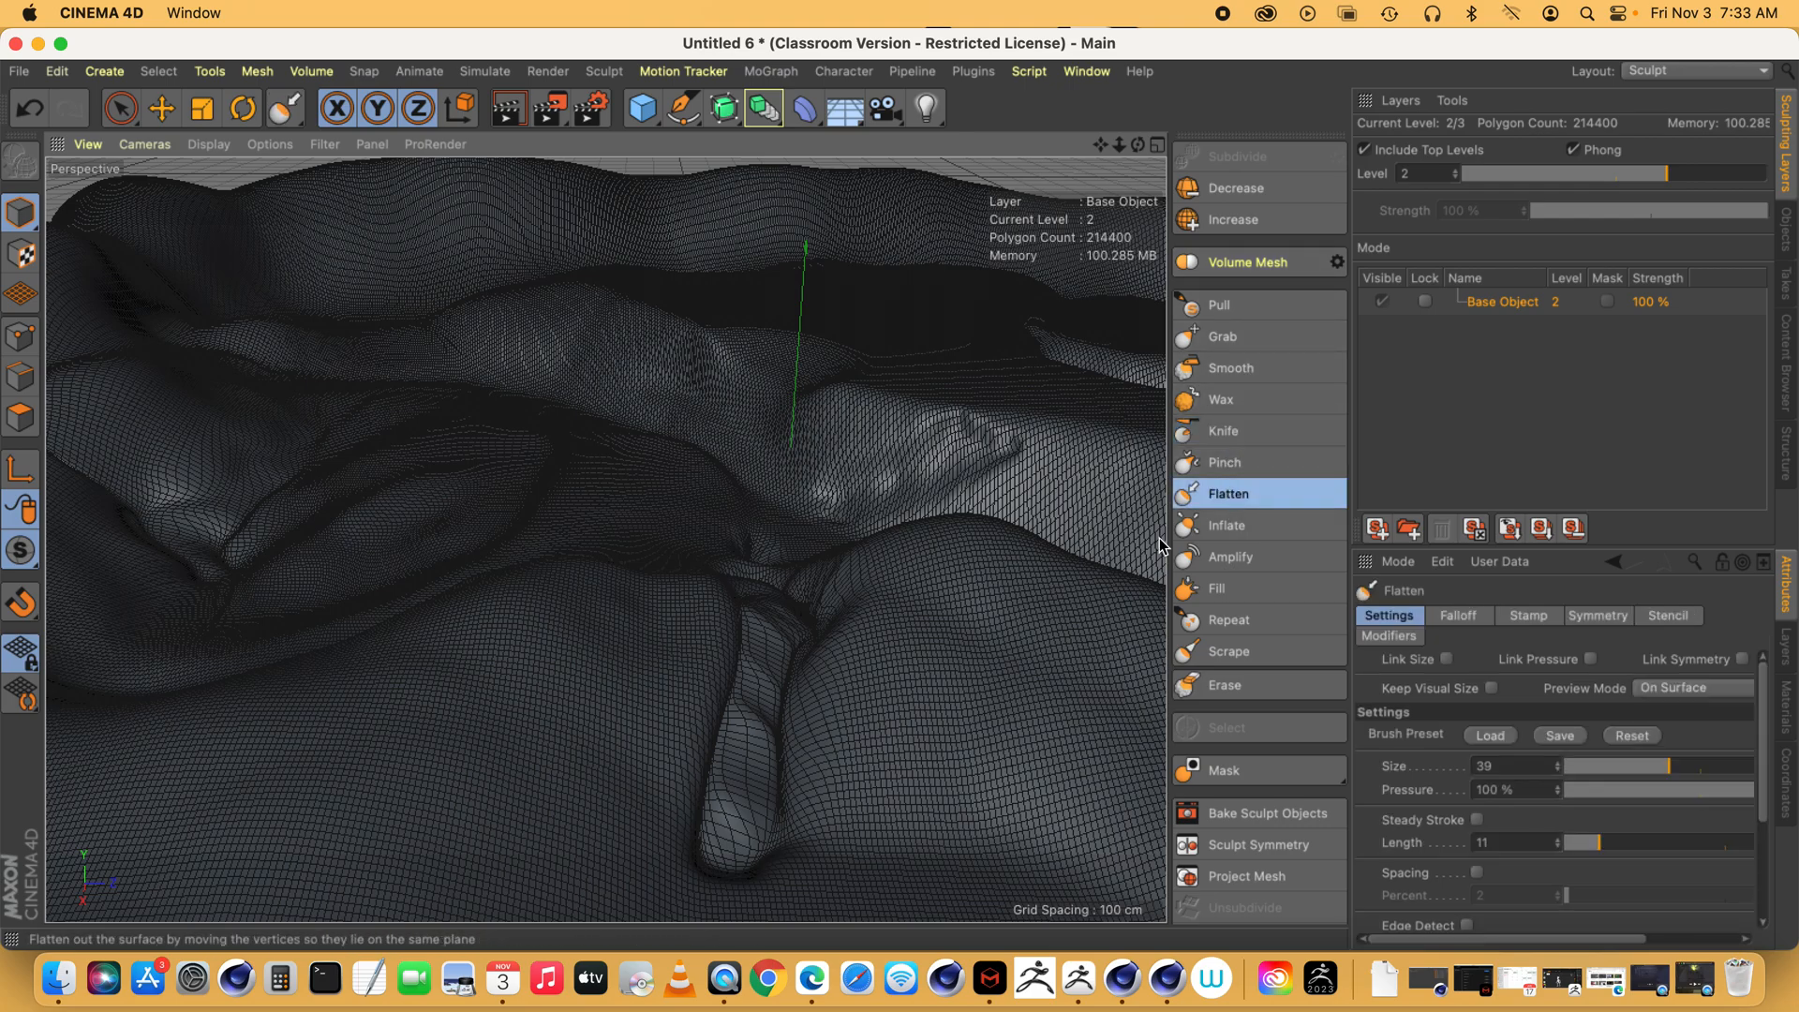
drag(1640, 767, 1581, 767)
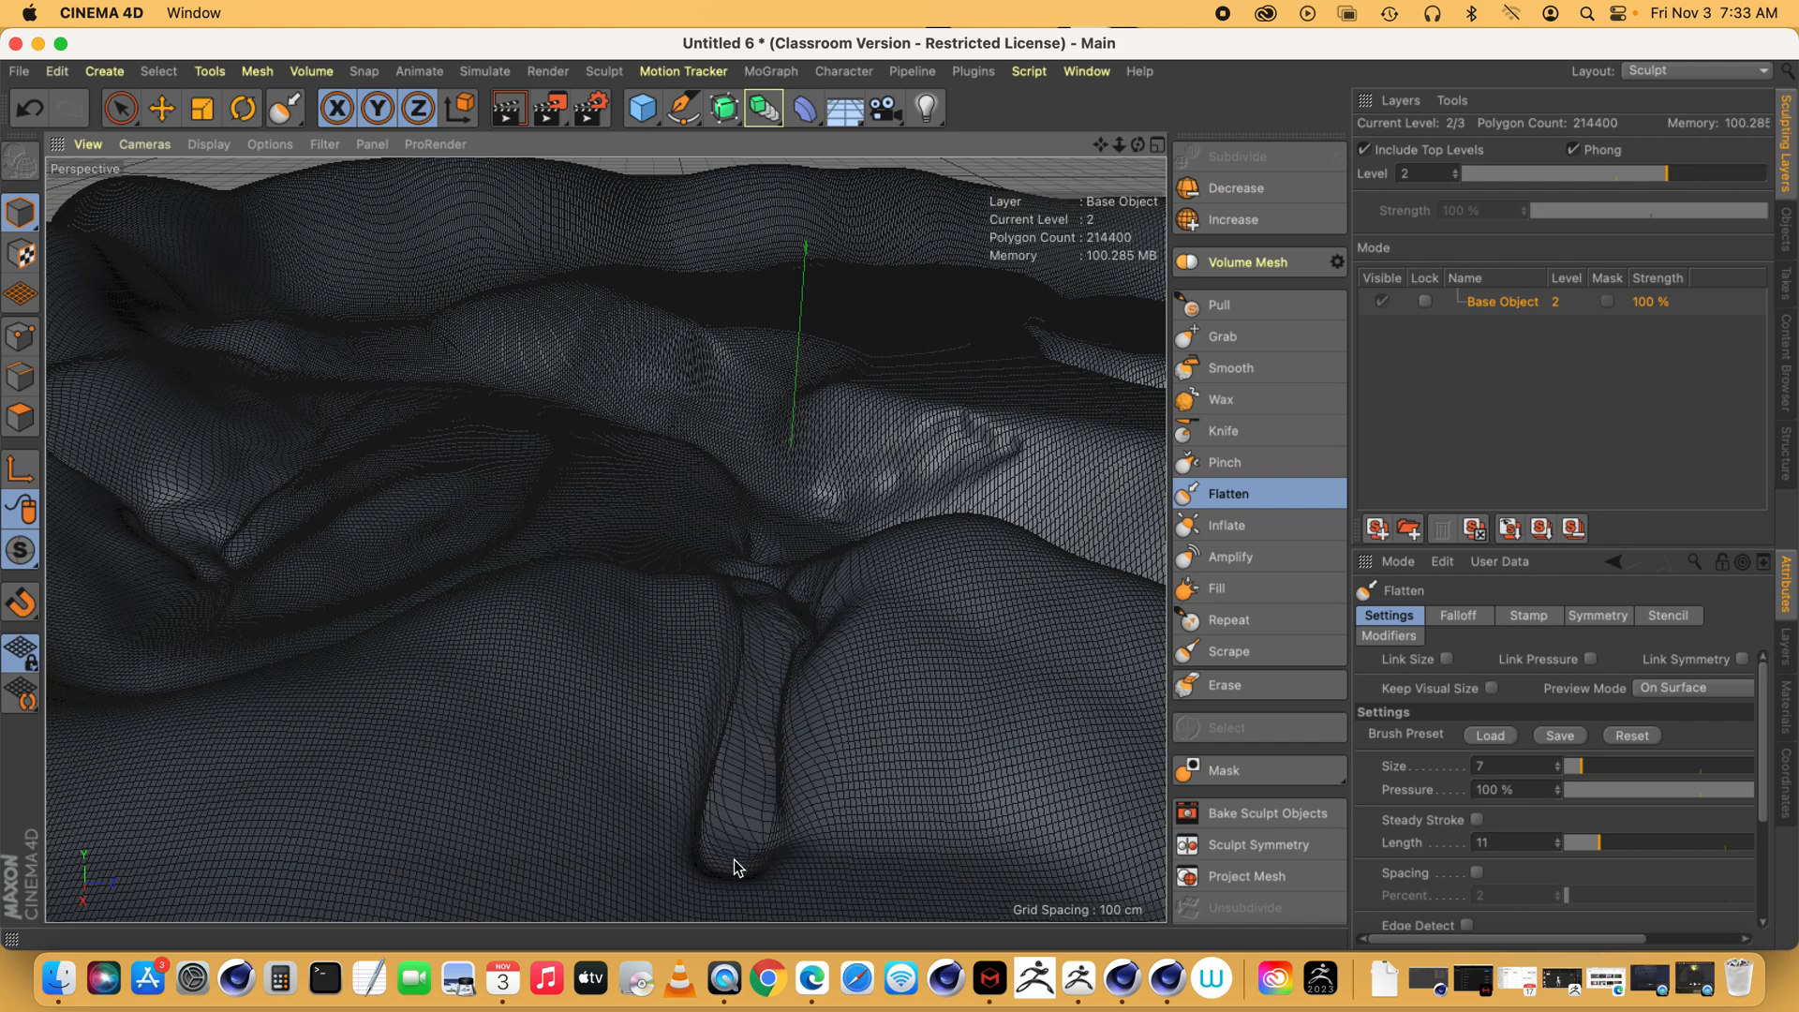
mouse_move(770, 658)
mouse_down()
mouse_move(727, 864)
mouse_move(755, 871)
mouse_up()
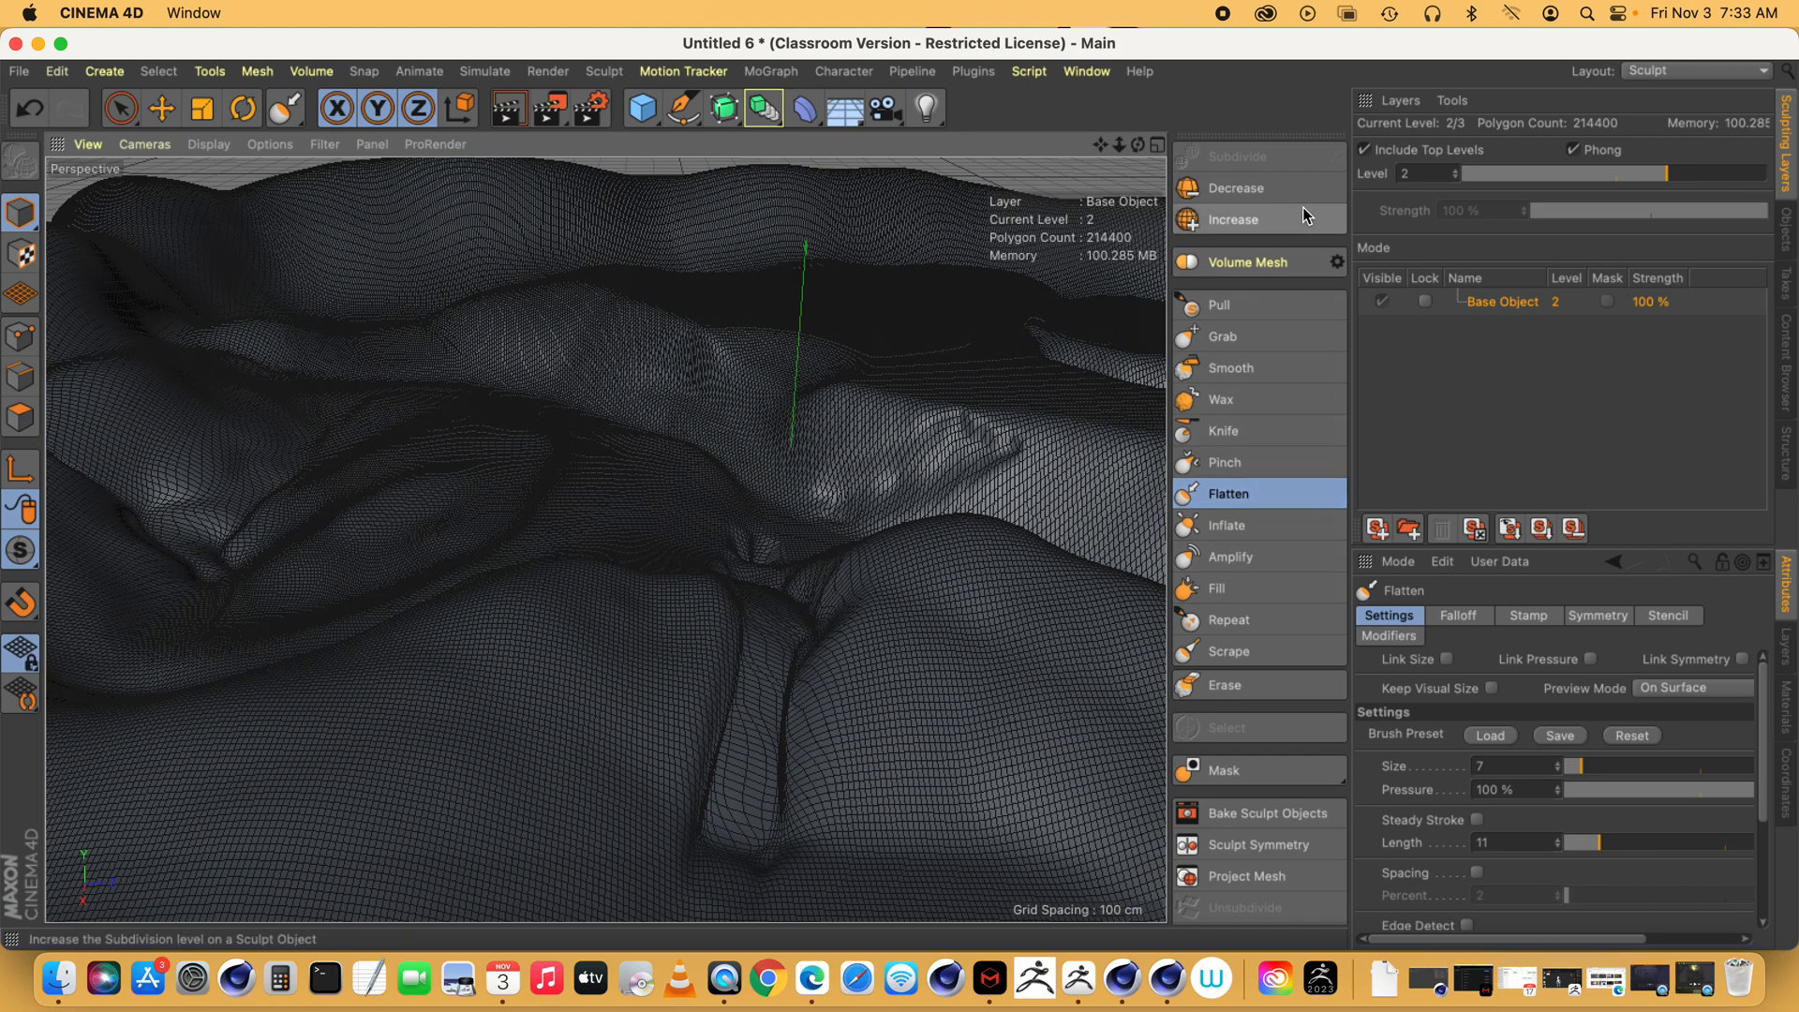
- Undo the groove's flattening and carving and the subdivision increases, back to level 0
key(super+z)
key(super+z)
key(super+z)
key(super+z)
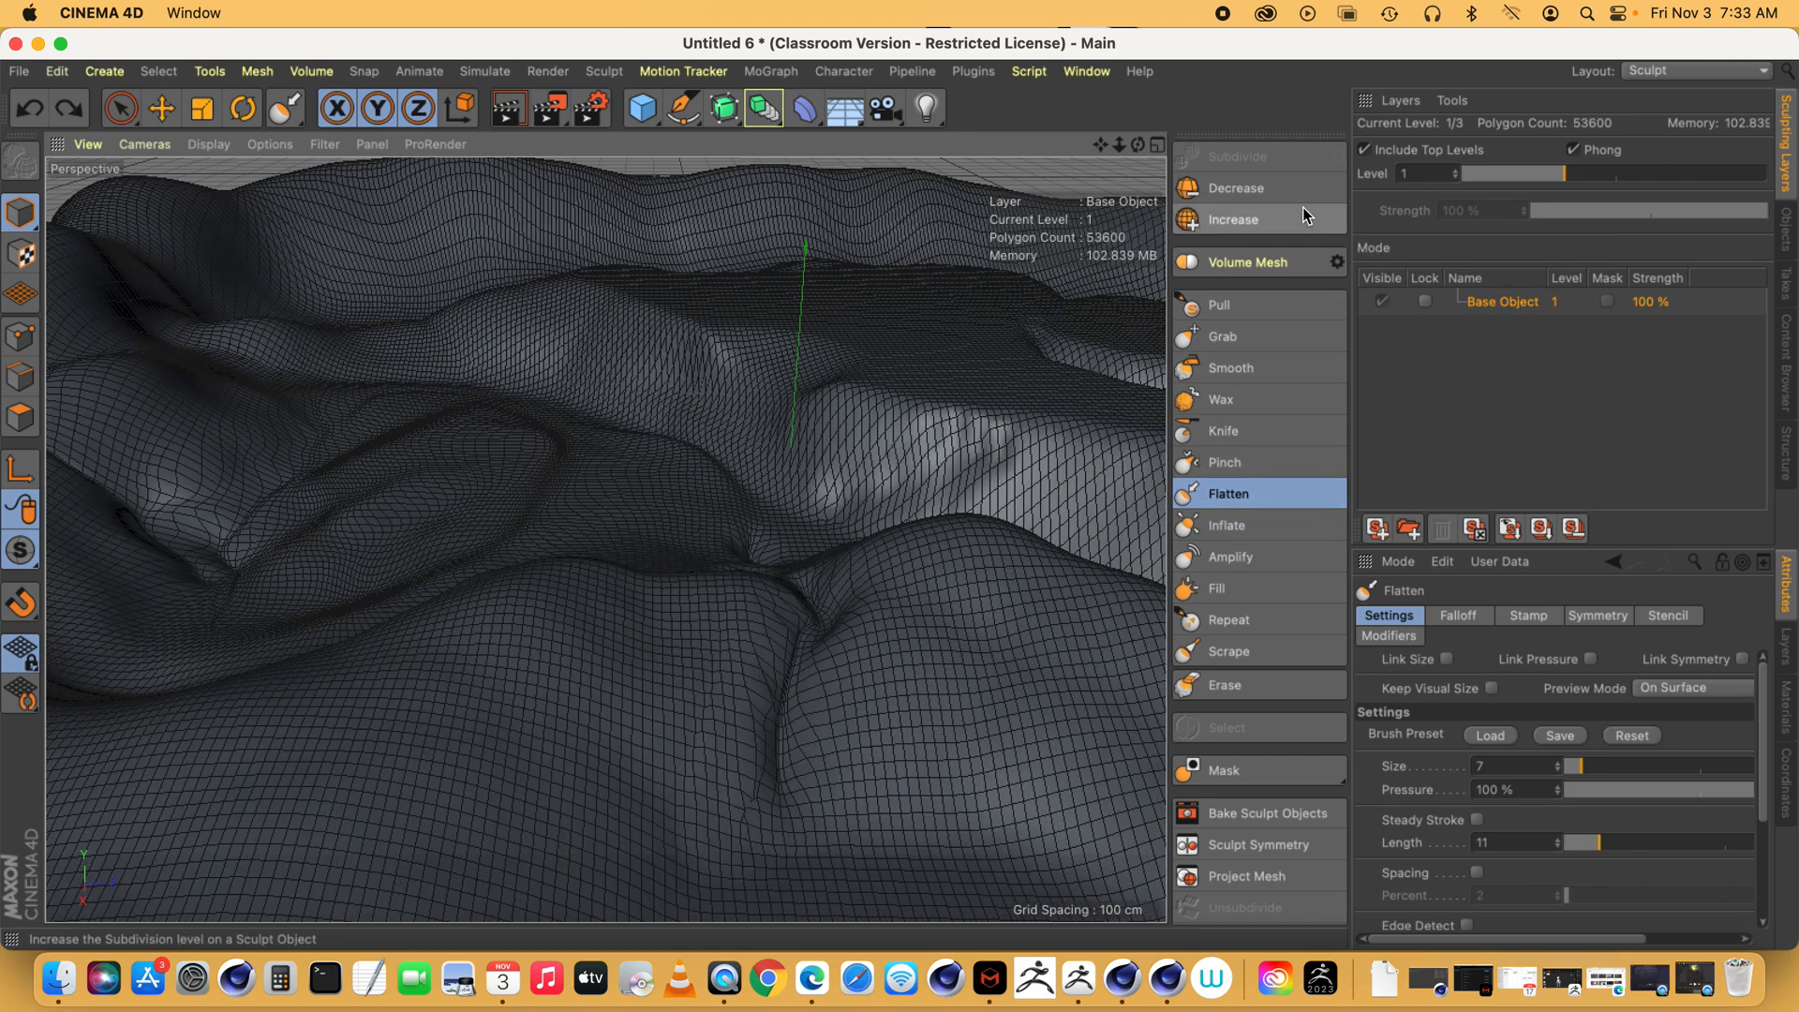
key(super+z)
key(super+z)
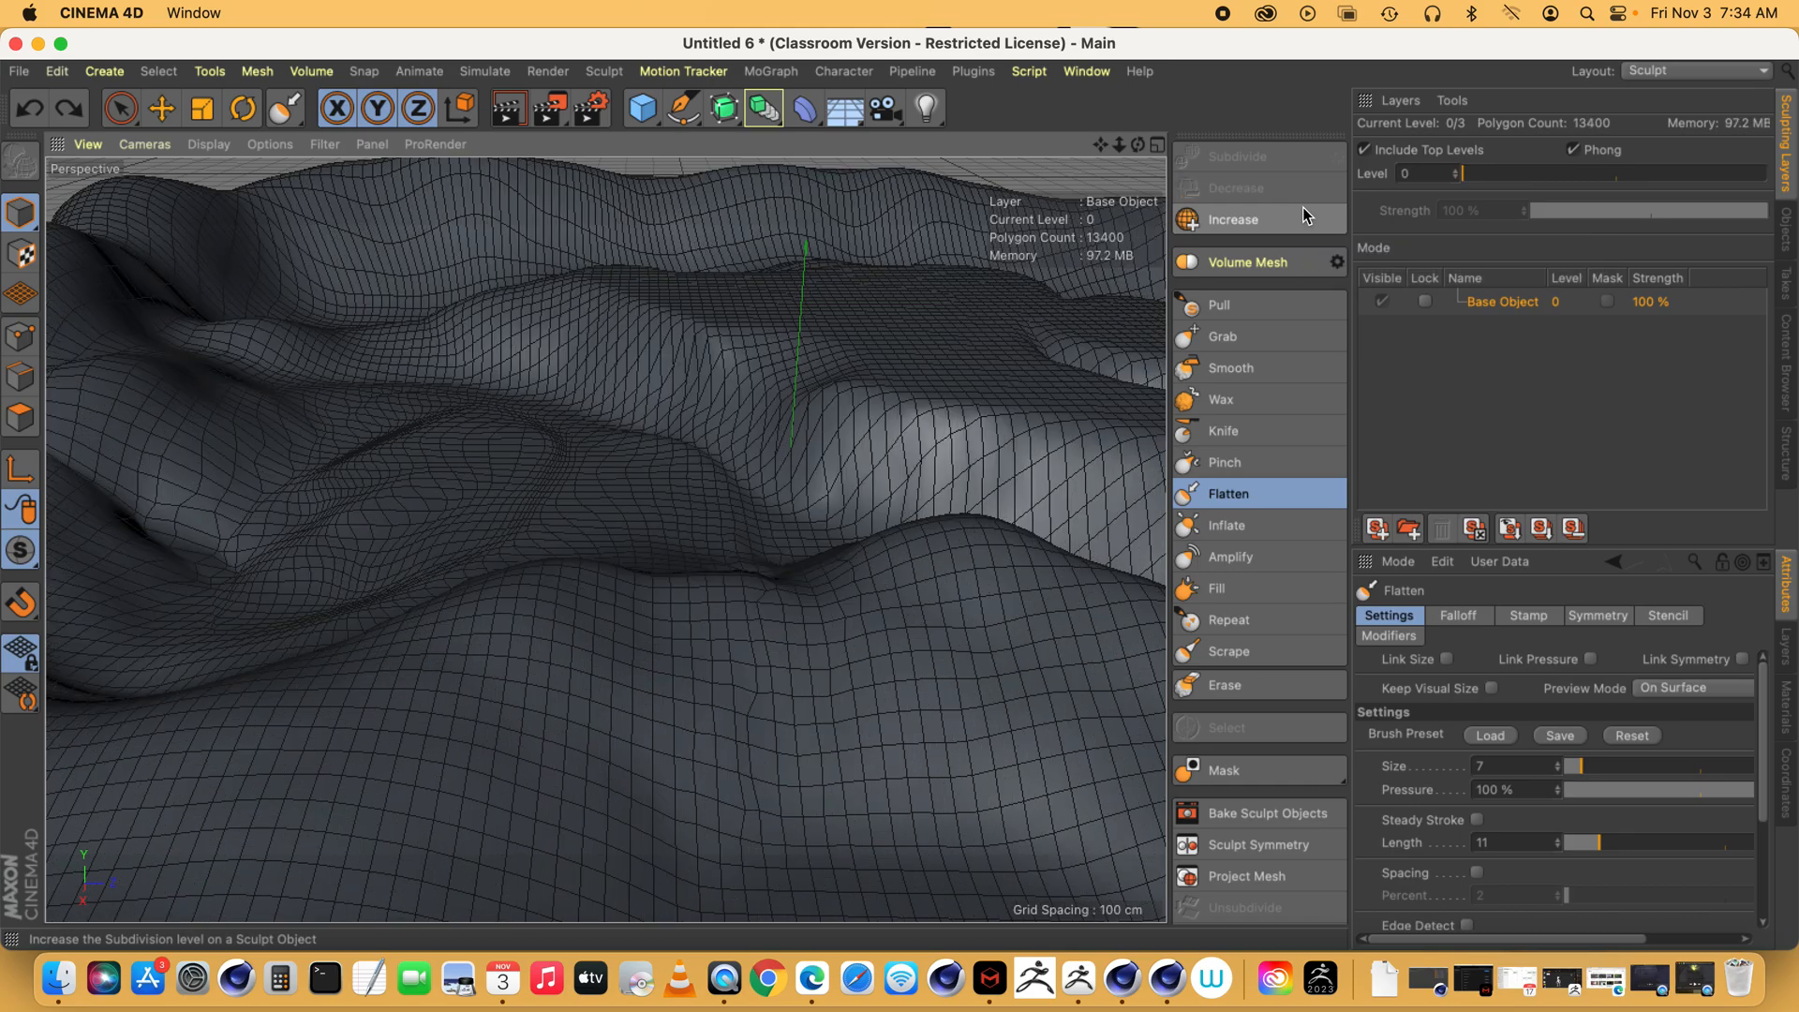
- Raise the landscape's subdivision level to 2 and set the Flatten brush size to 23
mouse_move(1138, 144)
mouse_down()
mouse_move(1050, 79)
mouse_move(1070, 183)
mouse_move(1105, 183)
mouse_move(1100, 160)
mouse_up()
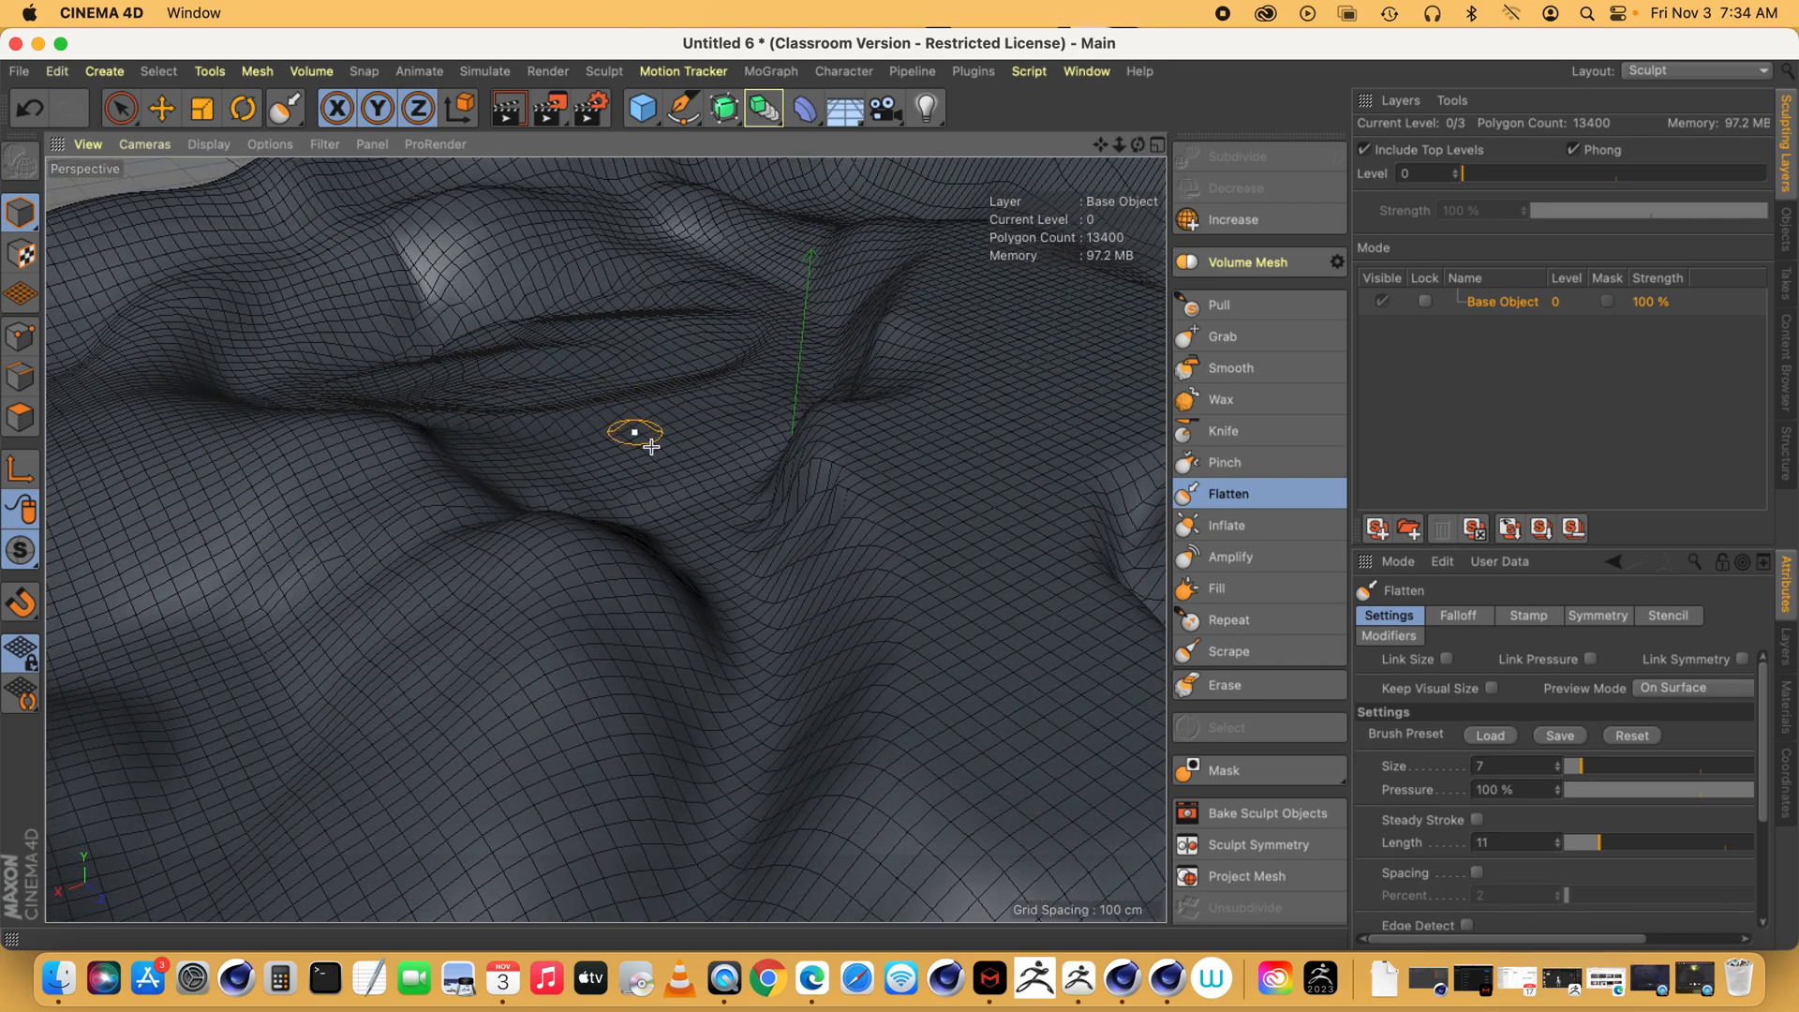
click(1257, 222)
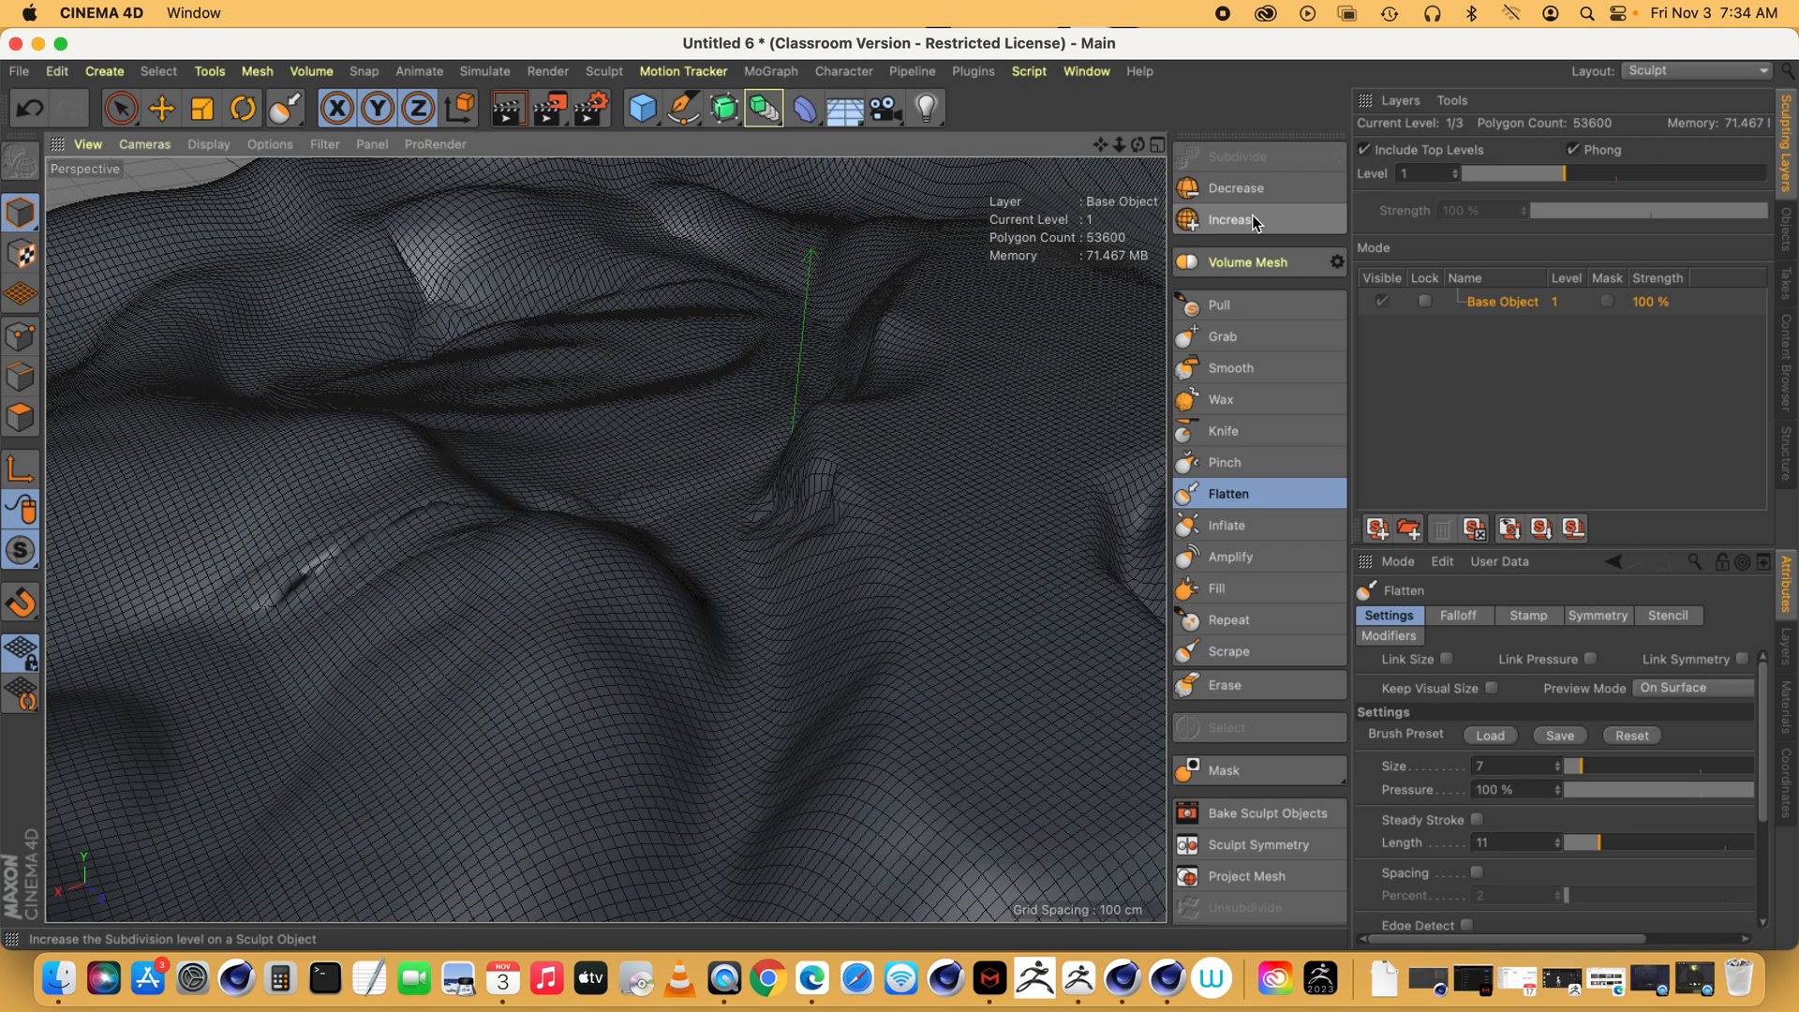
click(1254, 221)
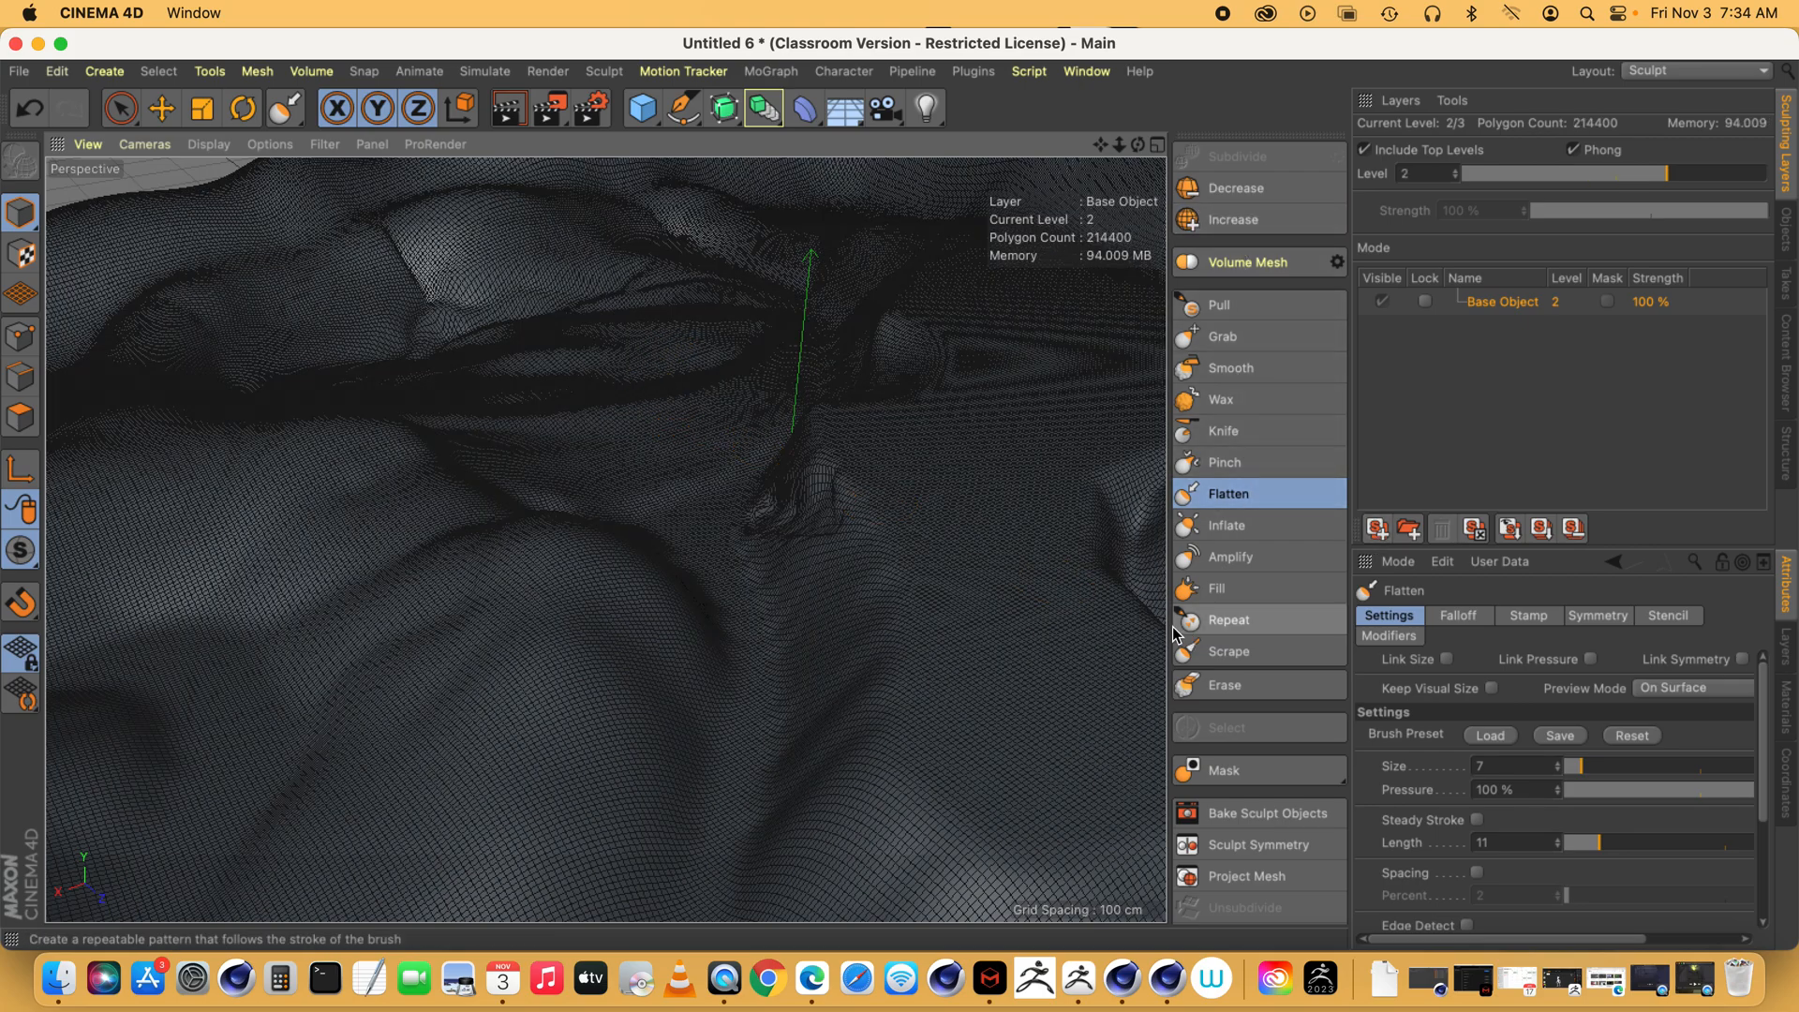
drag(1583, 767, 1625, 767)
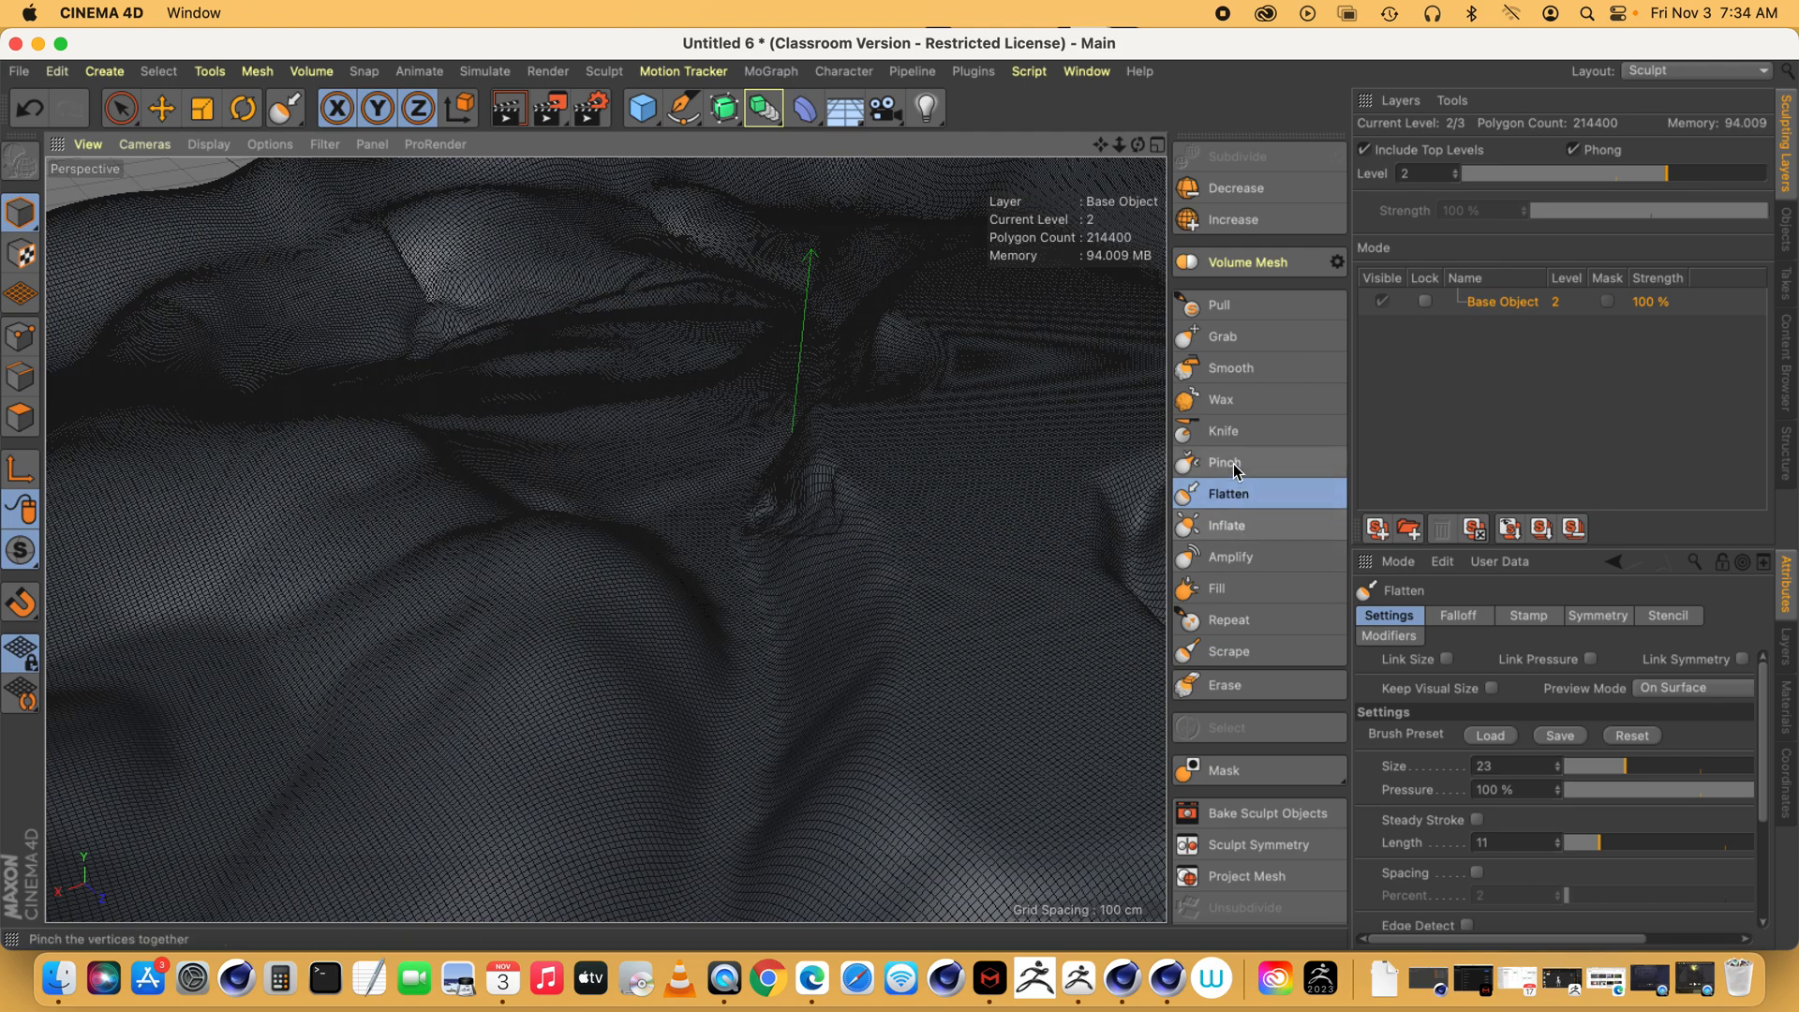
- Smooth the creased, ledge-like hollow between the hills with the Smooth brush at size 38
click(1233, 400)
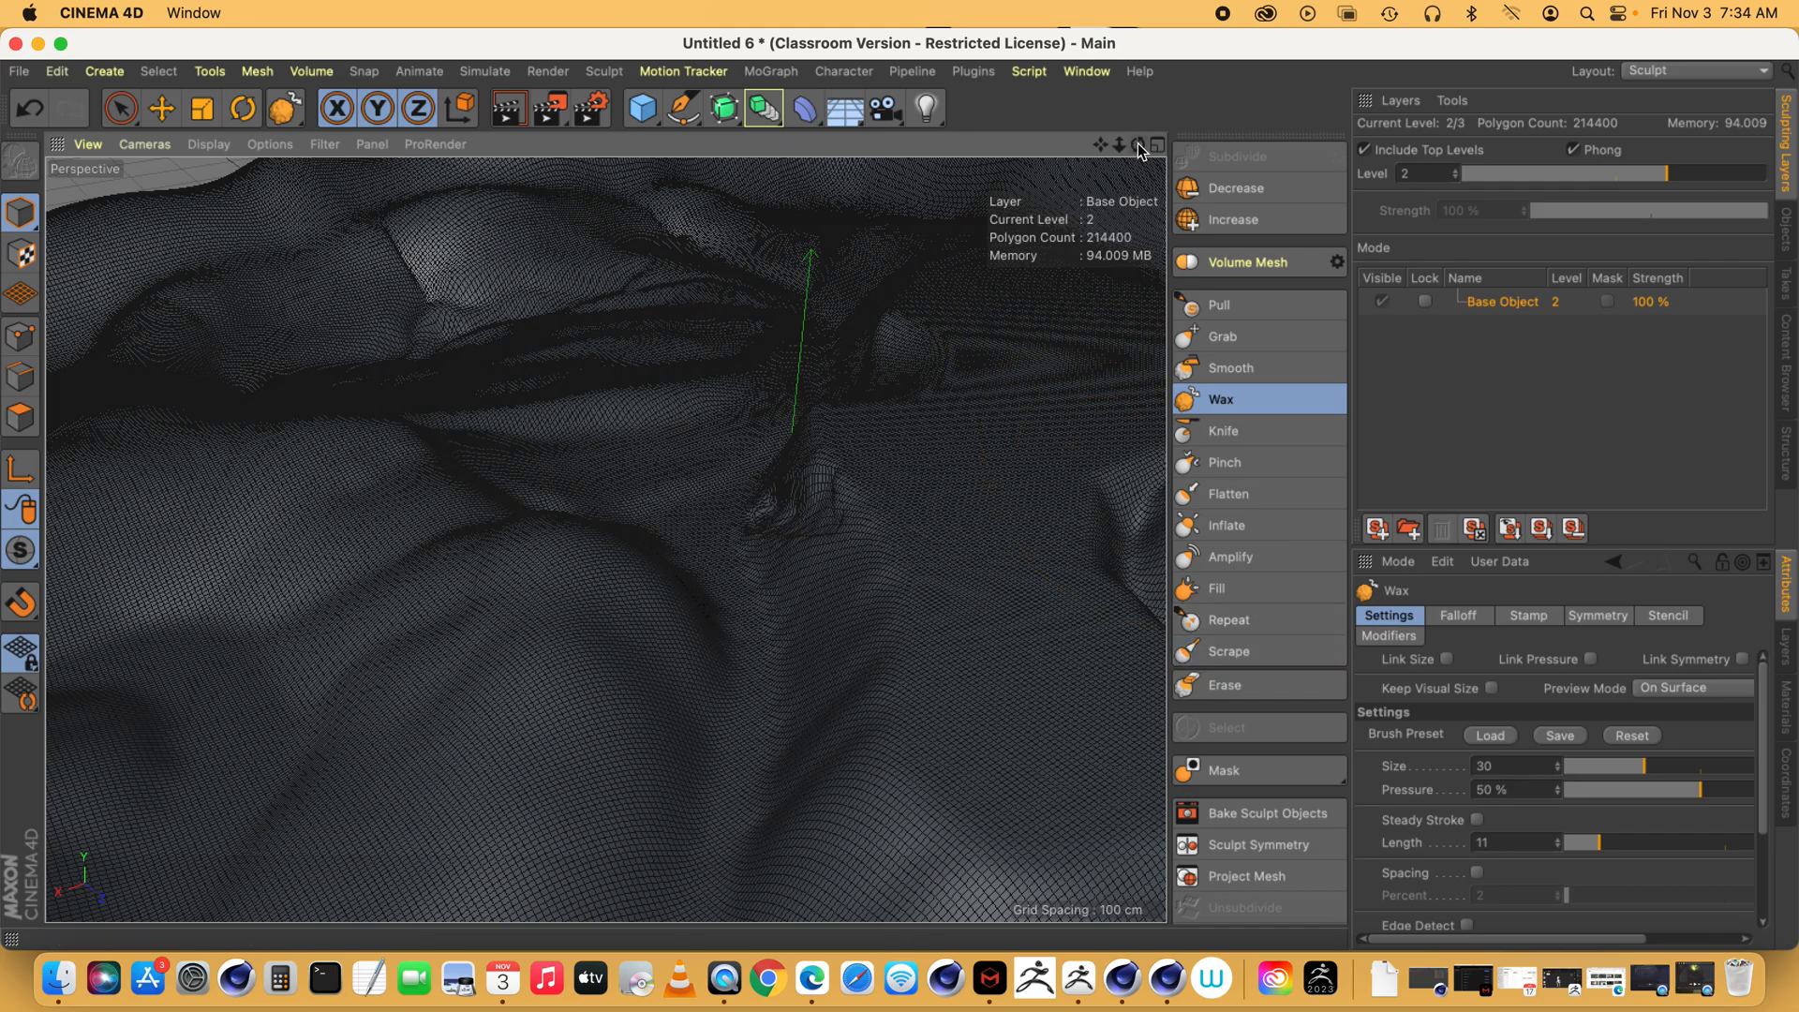
drag(1138, 145, 791, 434)
mouse_move(570, 335)
mouse_down()
mouse_move(614, 334)
mouse_move(595, 296)
mouse_move(442, 307)
mouse_move(594, 333)
mouse_move(643, 301)
mouse_move(574, 328)
mouse_move(704, 334)
mouse_move(466, 334)
mouse_move(522, 441)
mouse_move(715, 405)
mouse_move(487, 397)
mouse_move(618, 256)
mouse_up()
drag(1121, 148, 525, 599)
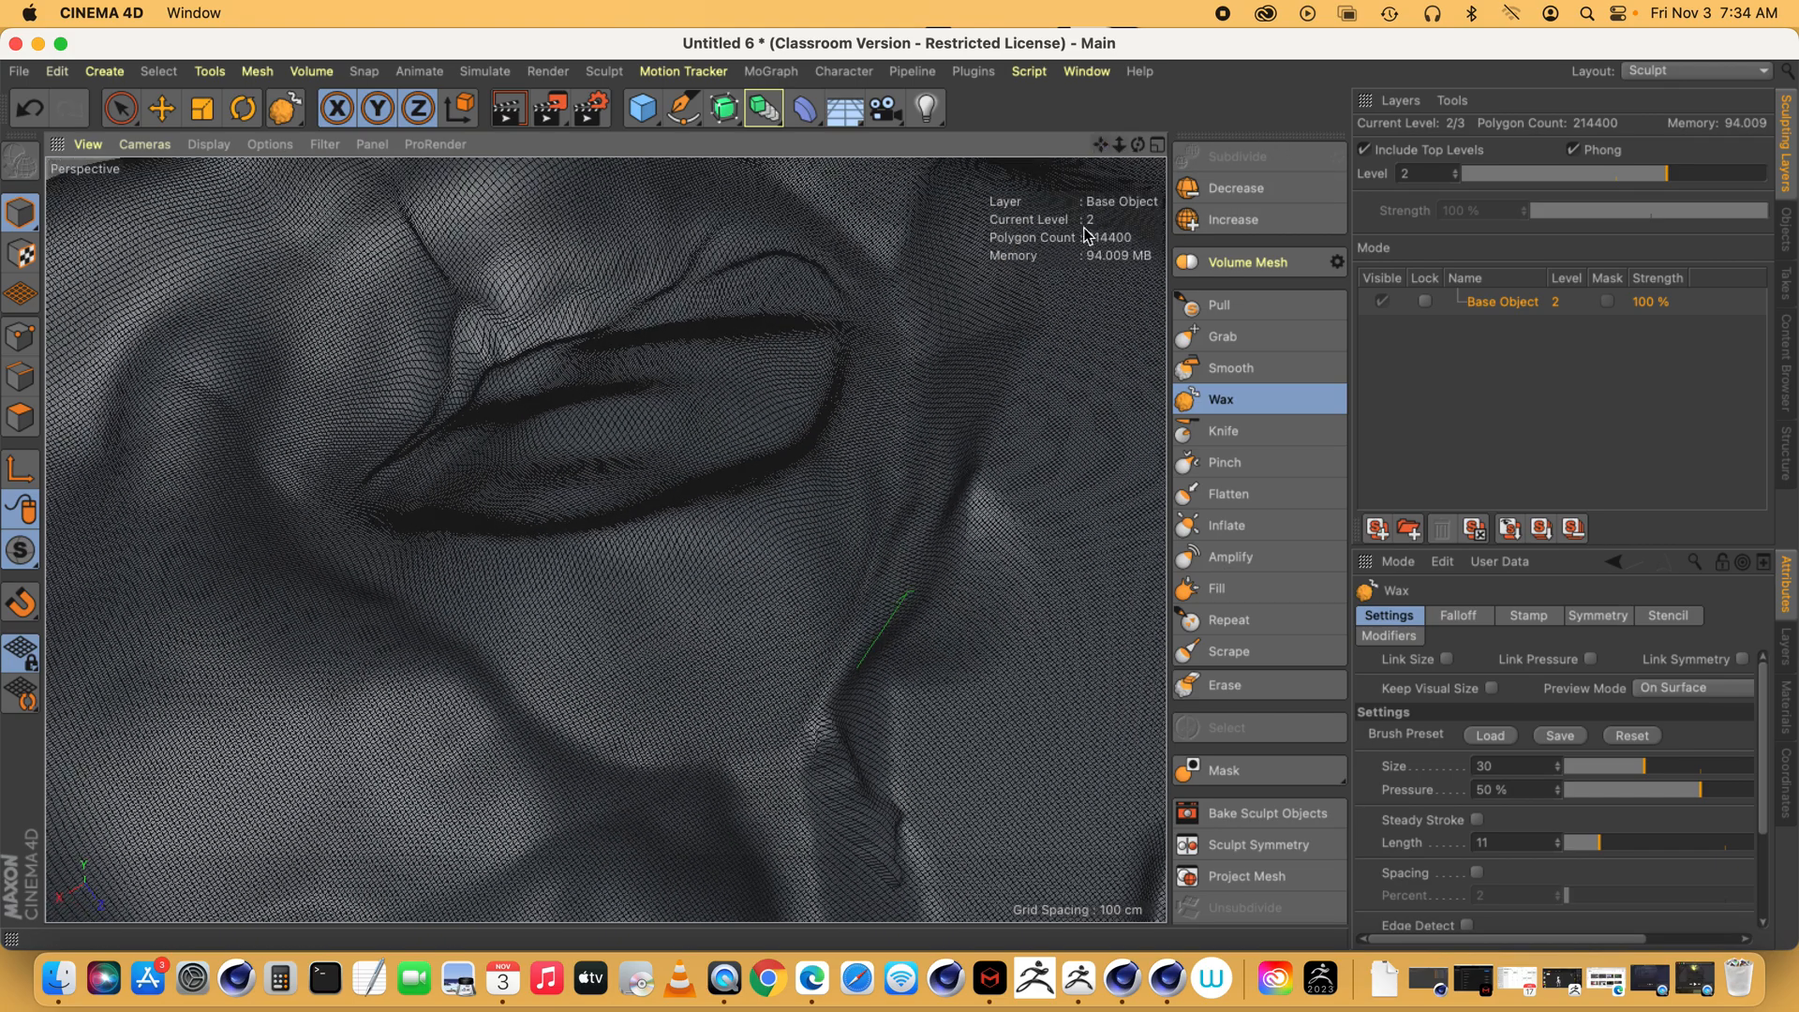
click(1233, 373)
mouse_move(669, 457)
mouse_down()
mouse_move(670, 362)
mouse_move(481, 430)
mouse_move(506, 482)
mouse_move(288, 560)
mouse_move(592, 521)
mouse_move(506, 486)
mouse_move(474, 507)
mouse_move(743, 482)
mouse_move(658, 510)
mouse_move(628, 427)
mouse_move(739, 353)
mouse_move(615, 394)
mouse_move(329, 558)
mouse_move(504, 525)
mouse_move(803, 421)
mouse_move(831, 321)
mouse_move(582, 402)
mouse_move(638, 368)
mouse_move(439, 298)
mouse_move(566, 498)
mouse_up()
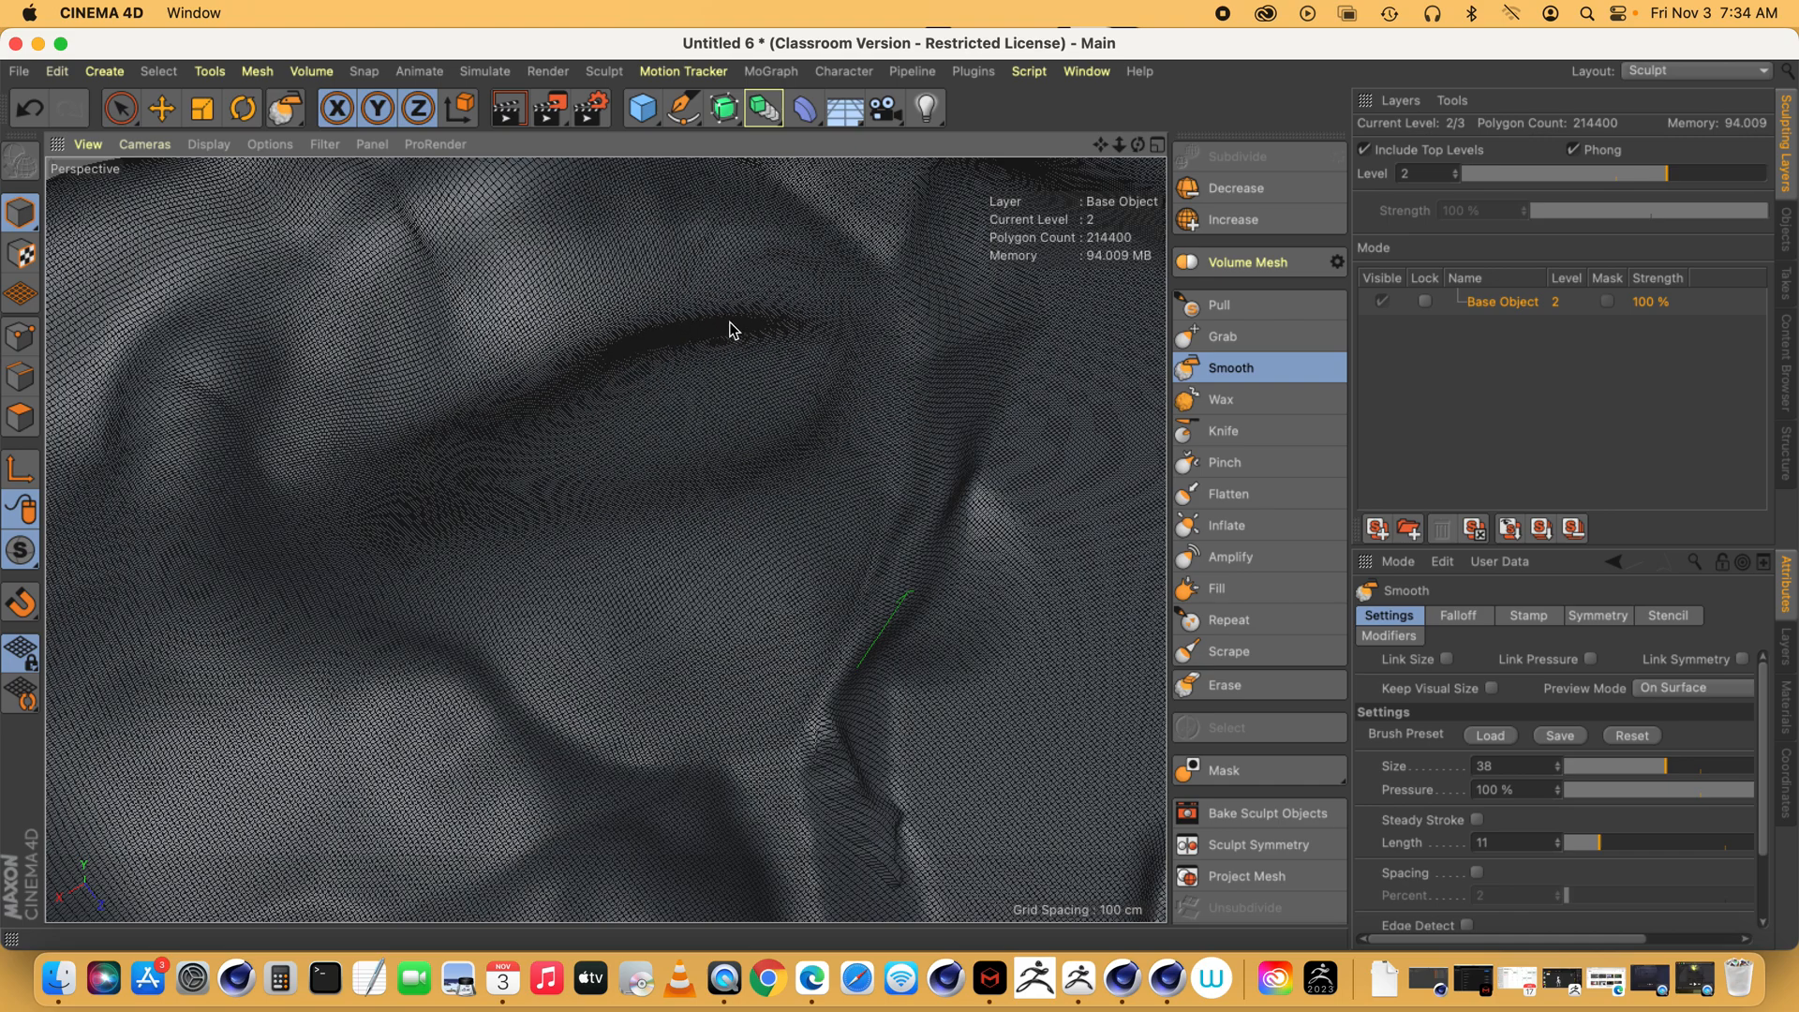
- Lower the landscape's subdivision level to 0
mouse_move(1138, 143)
mouse_down()
mouse_move(1145, 157)
mouse_move(1150, 133)
mouse_move(1092, 192)
mouse_up()
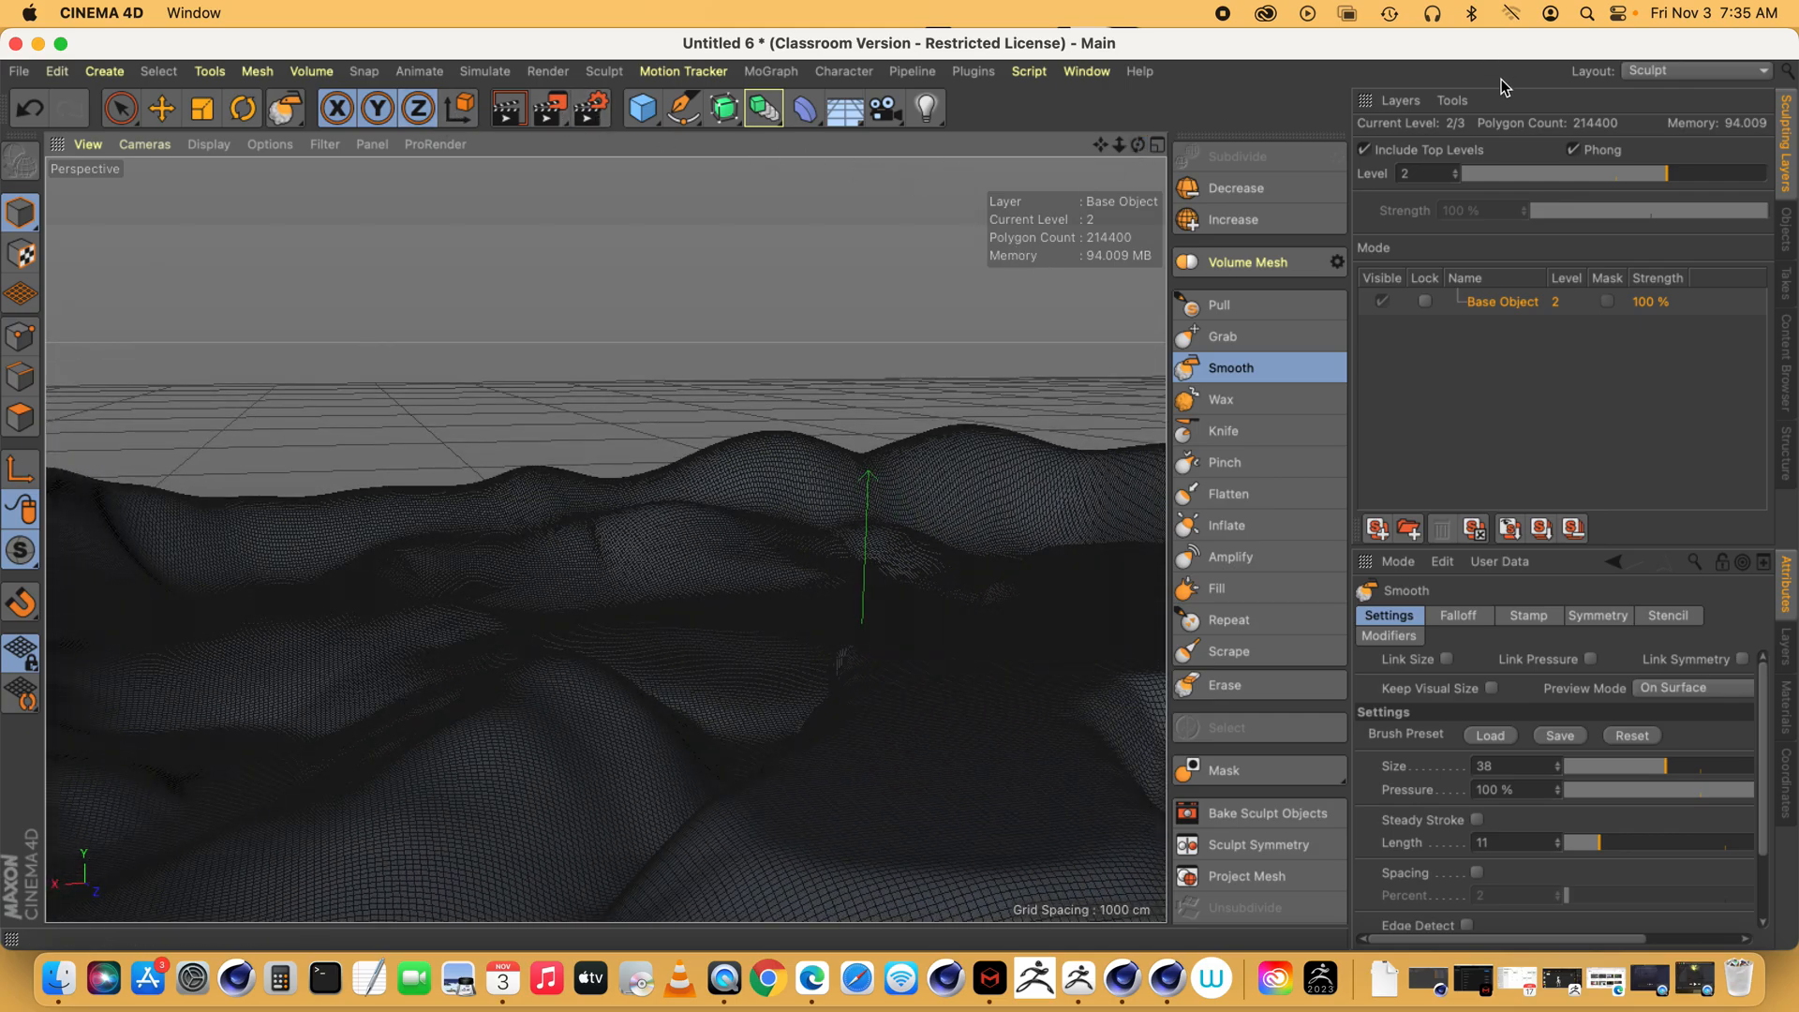
click(1253, 190)
click(1251, 190)
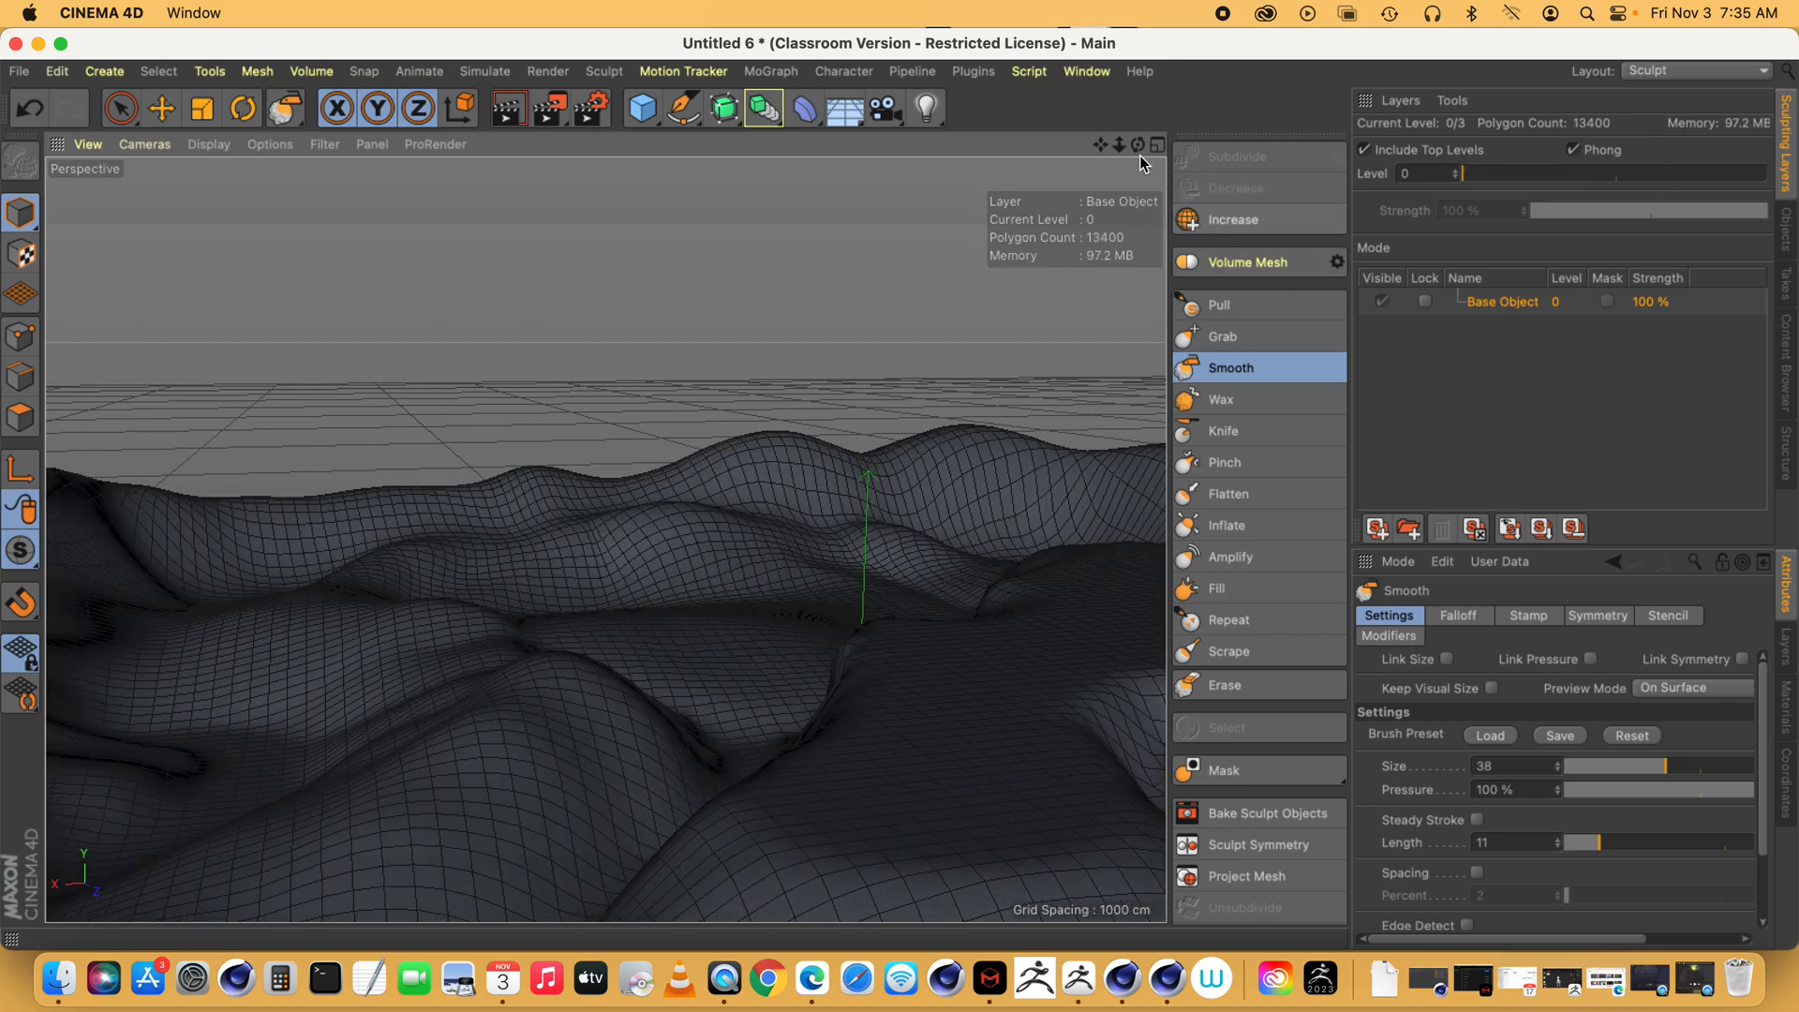
drag(1120, 144, 1153, 215)
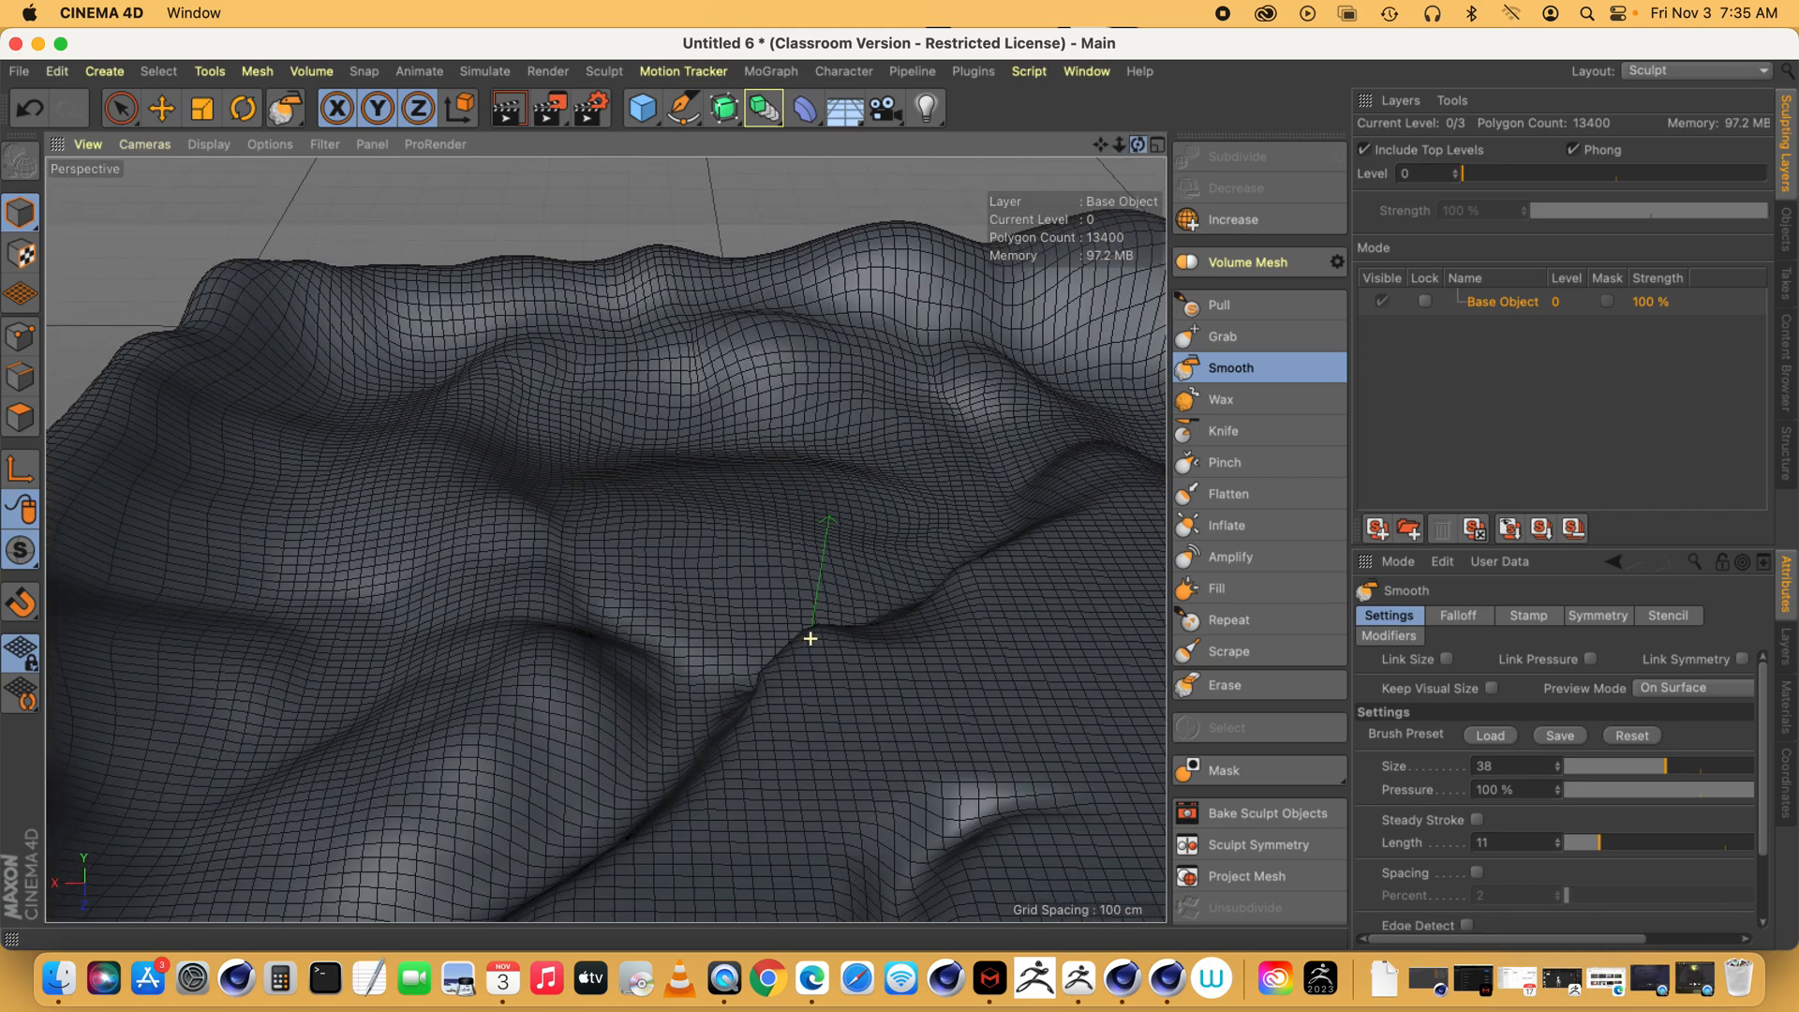
click(1694, 72)
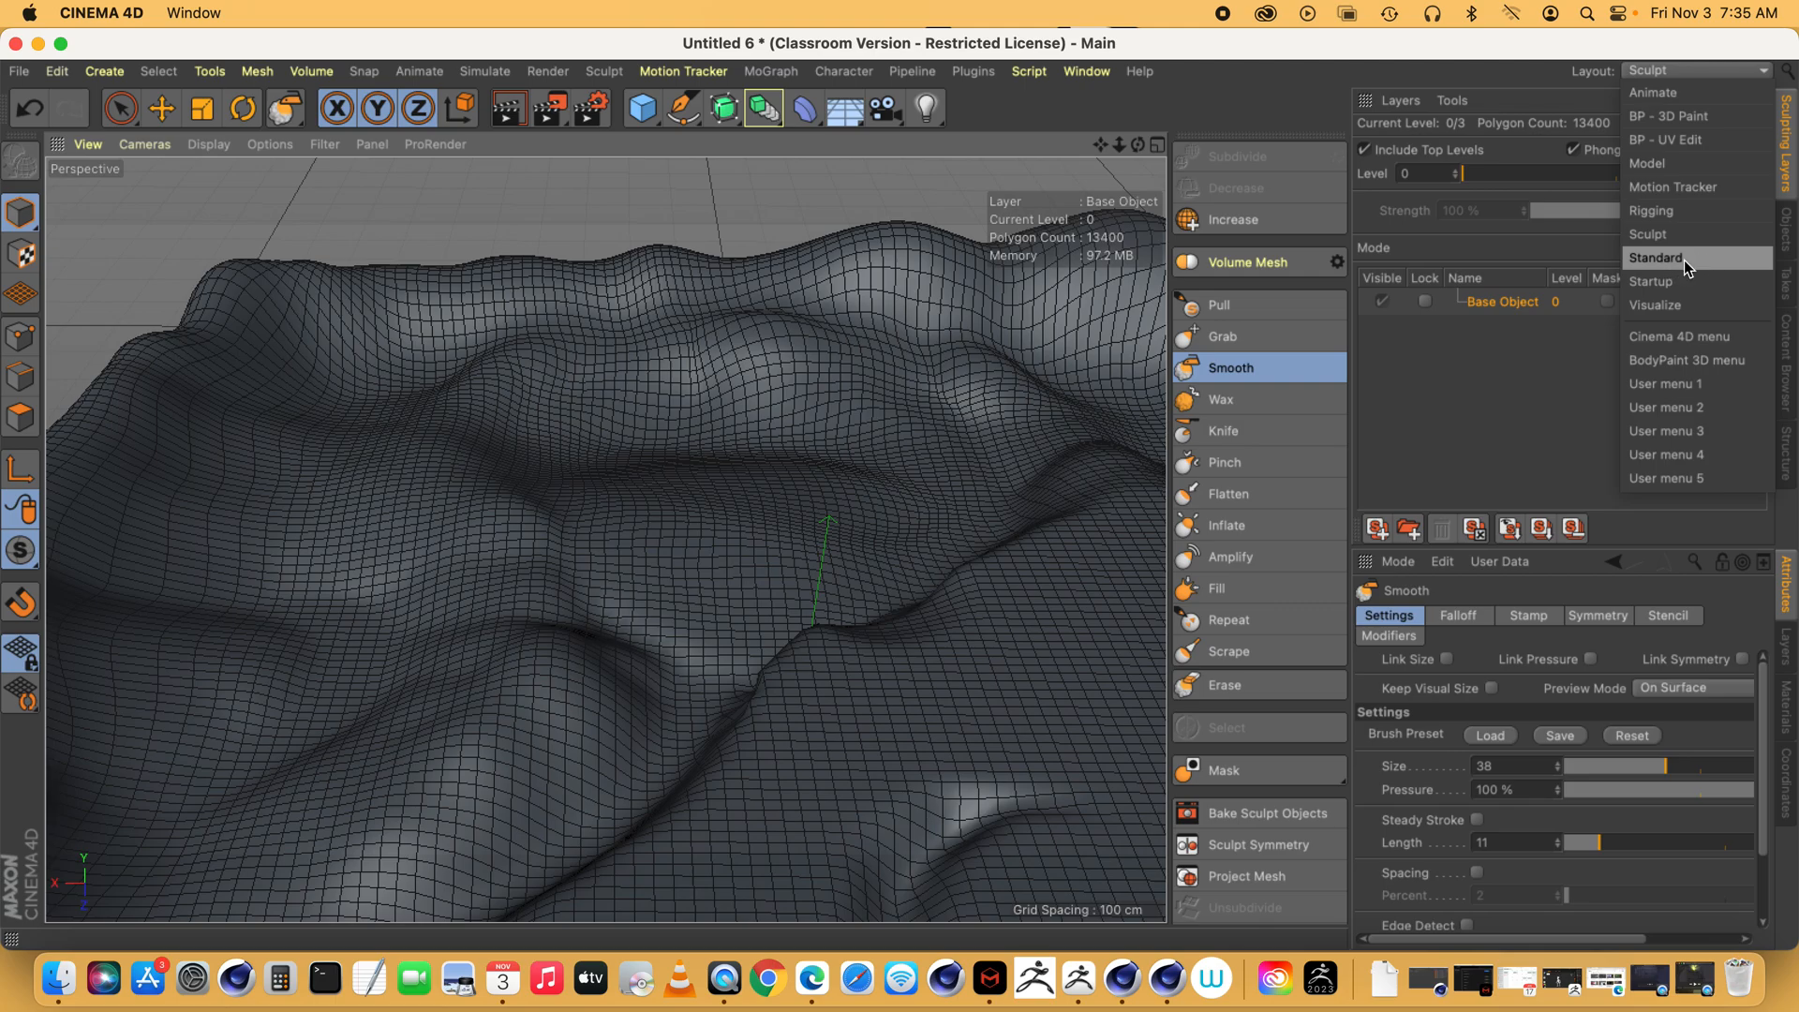
click(1647, 257)
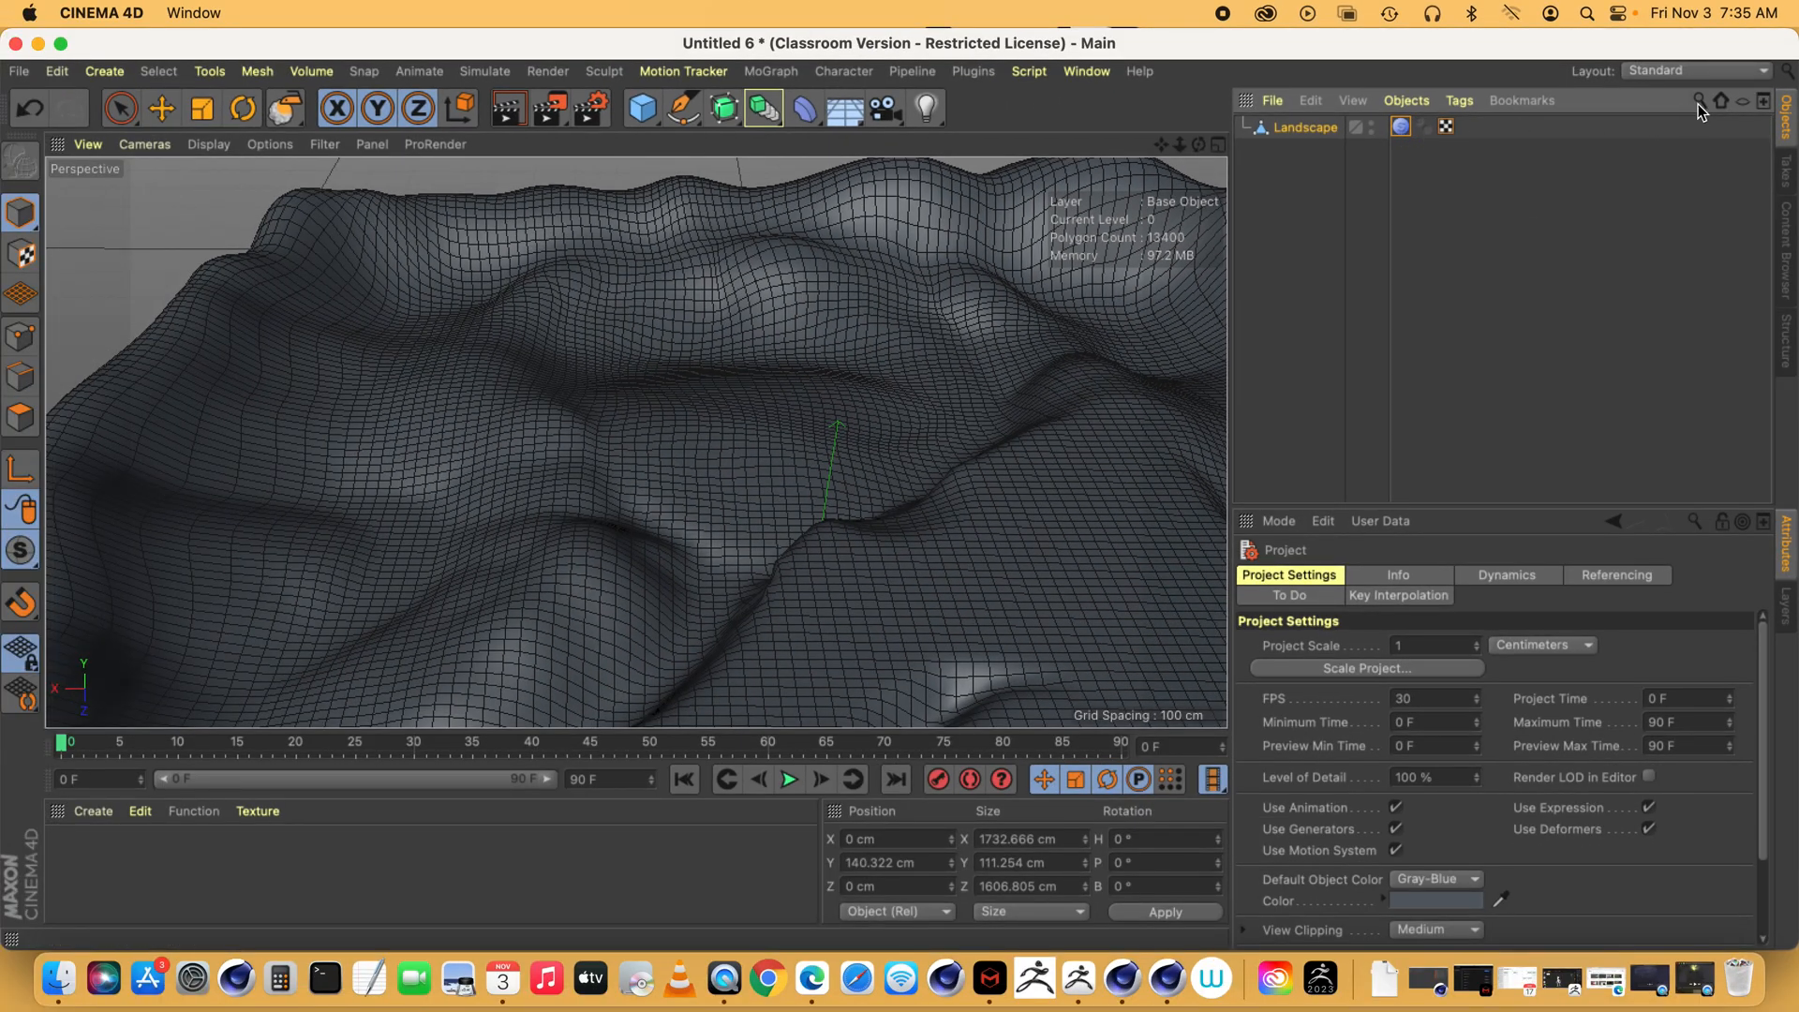
click(1686, 72)
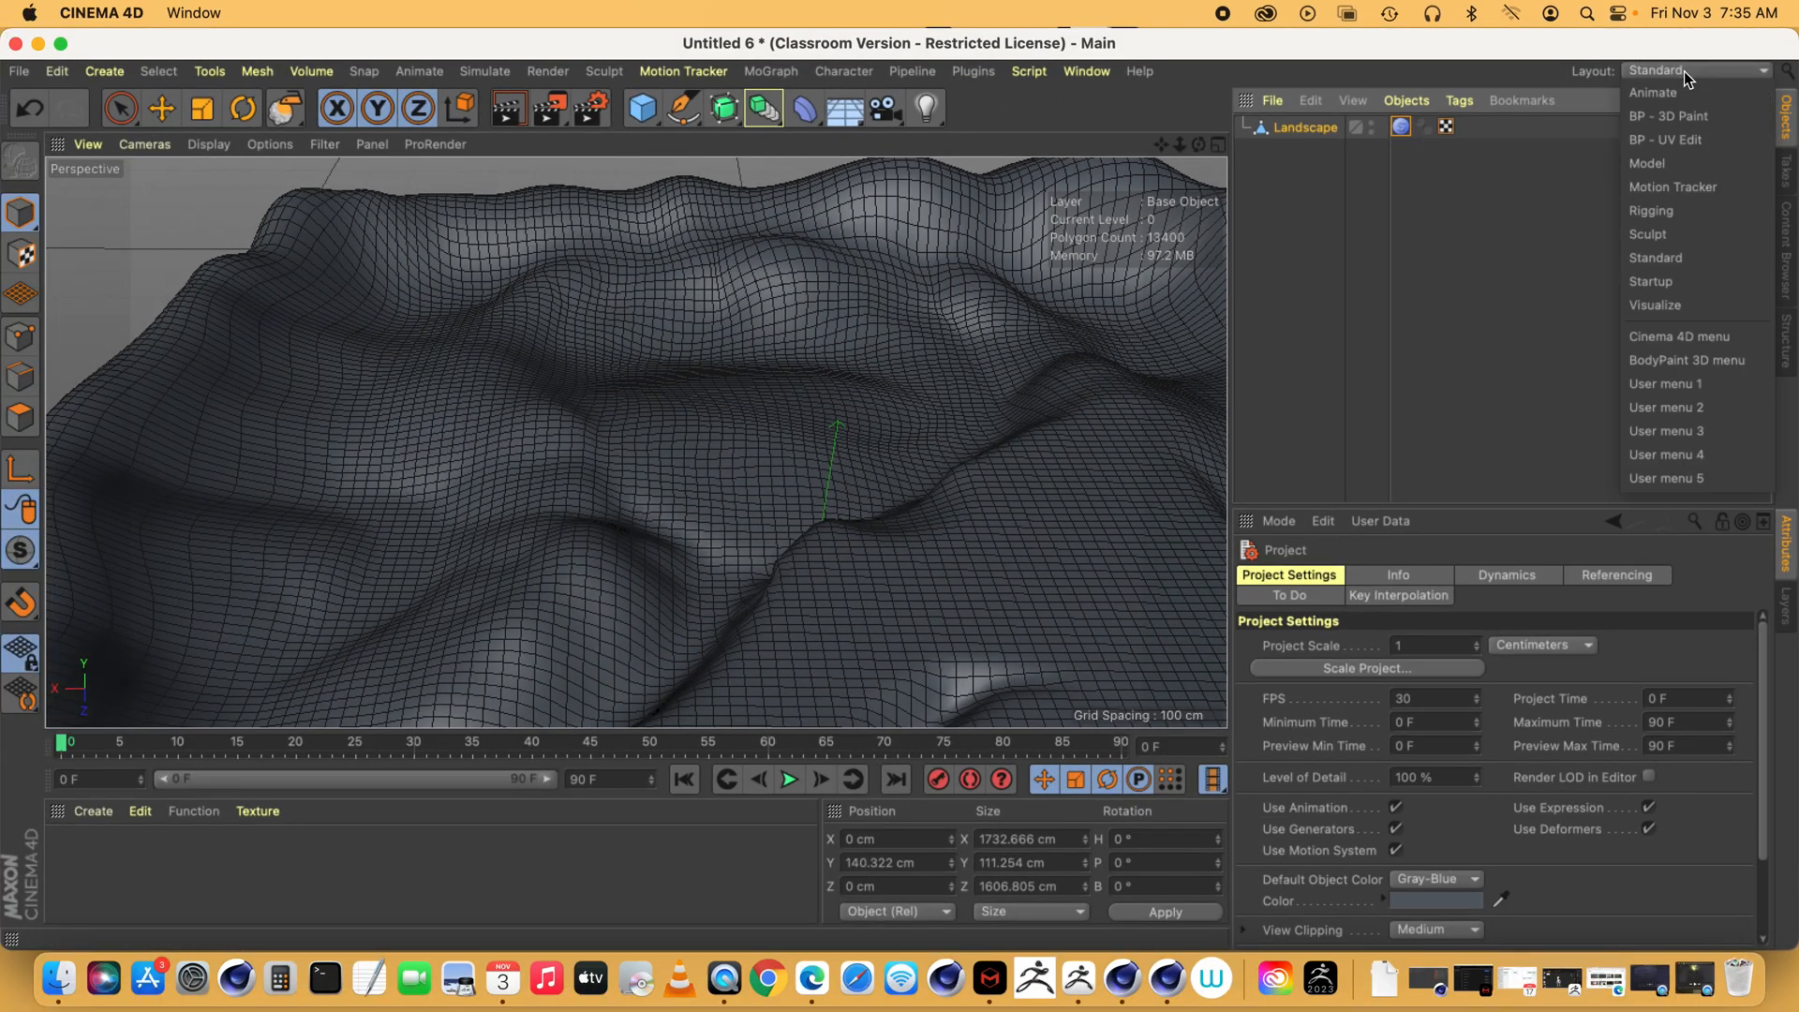
click(1672, 234)
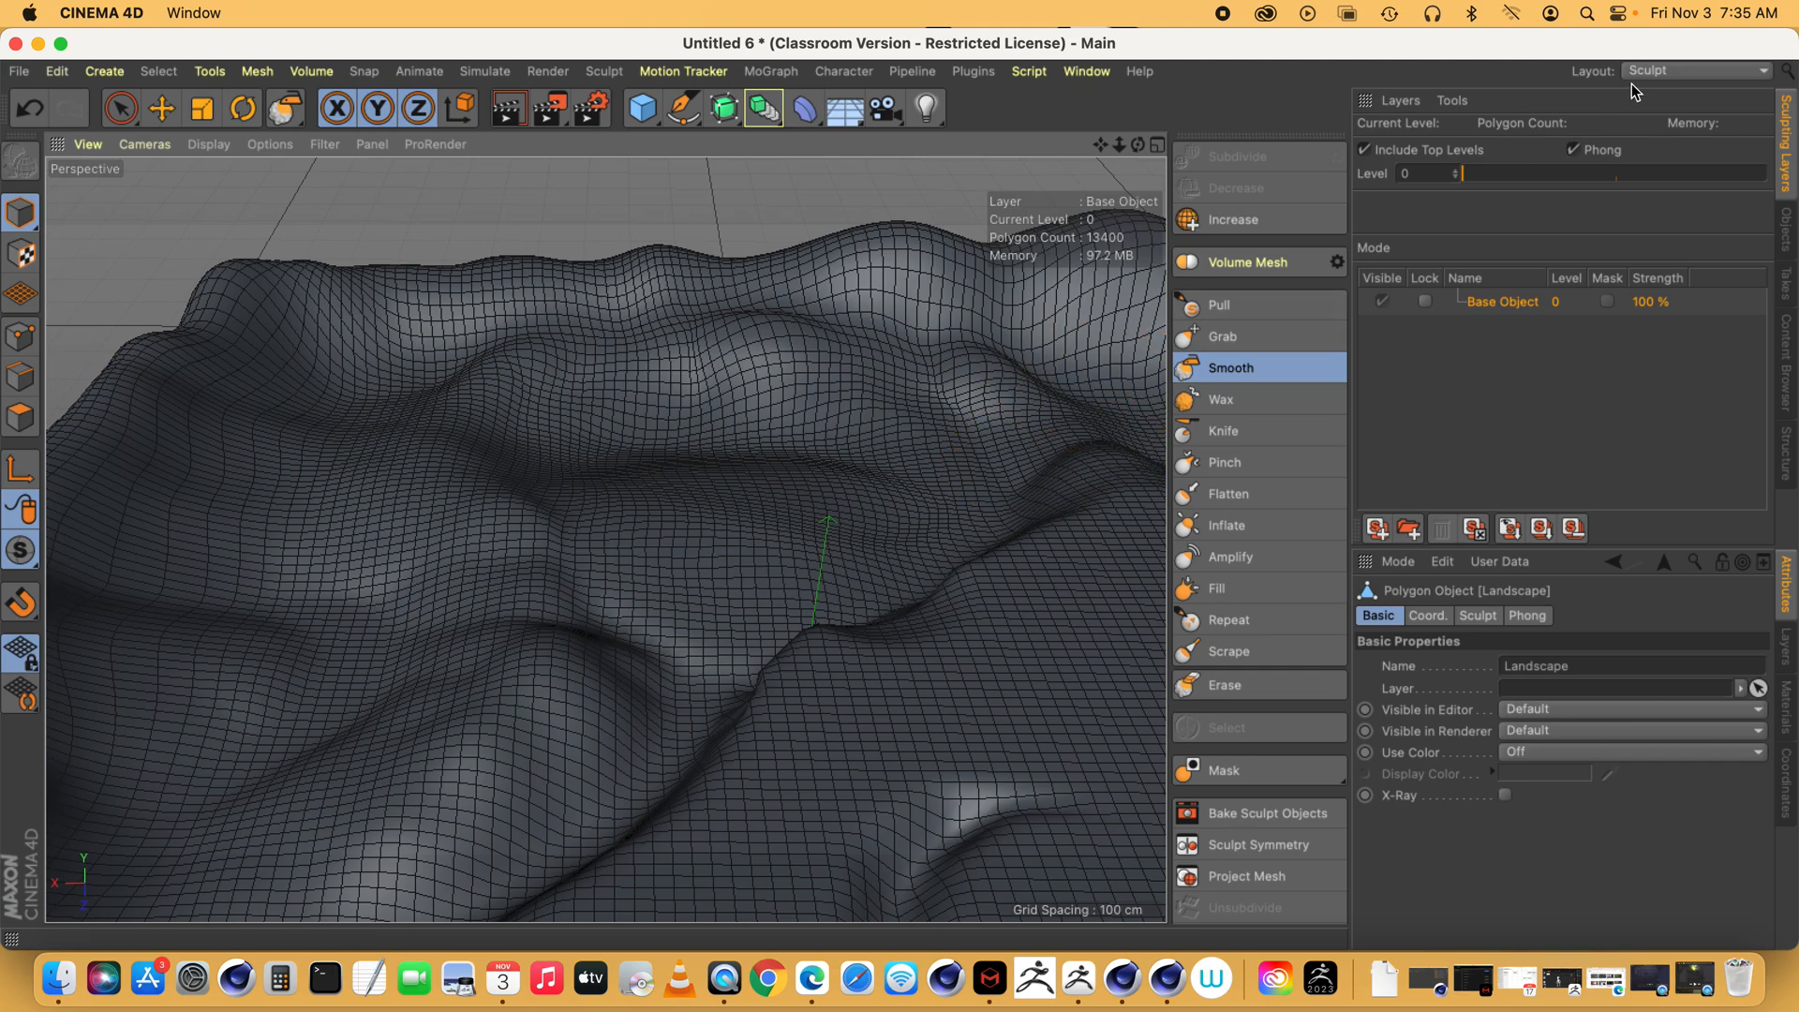
- Switch the interface to the Standard layout
click(1675, 72)
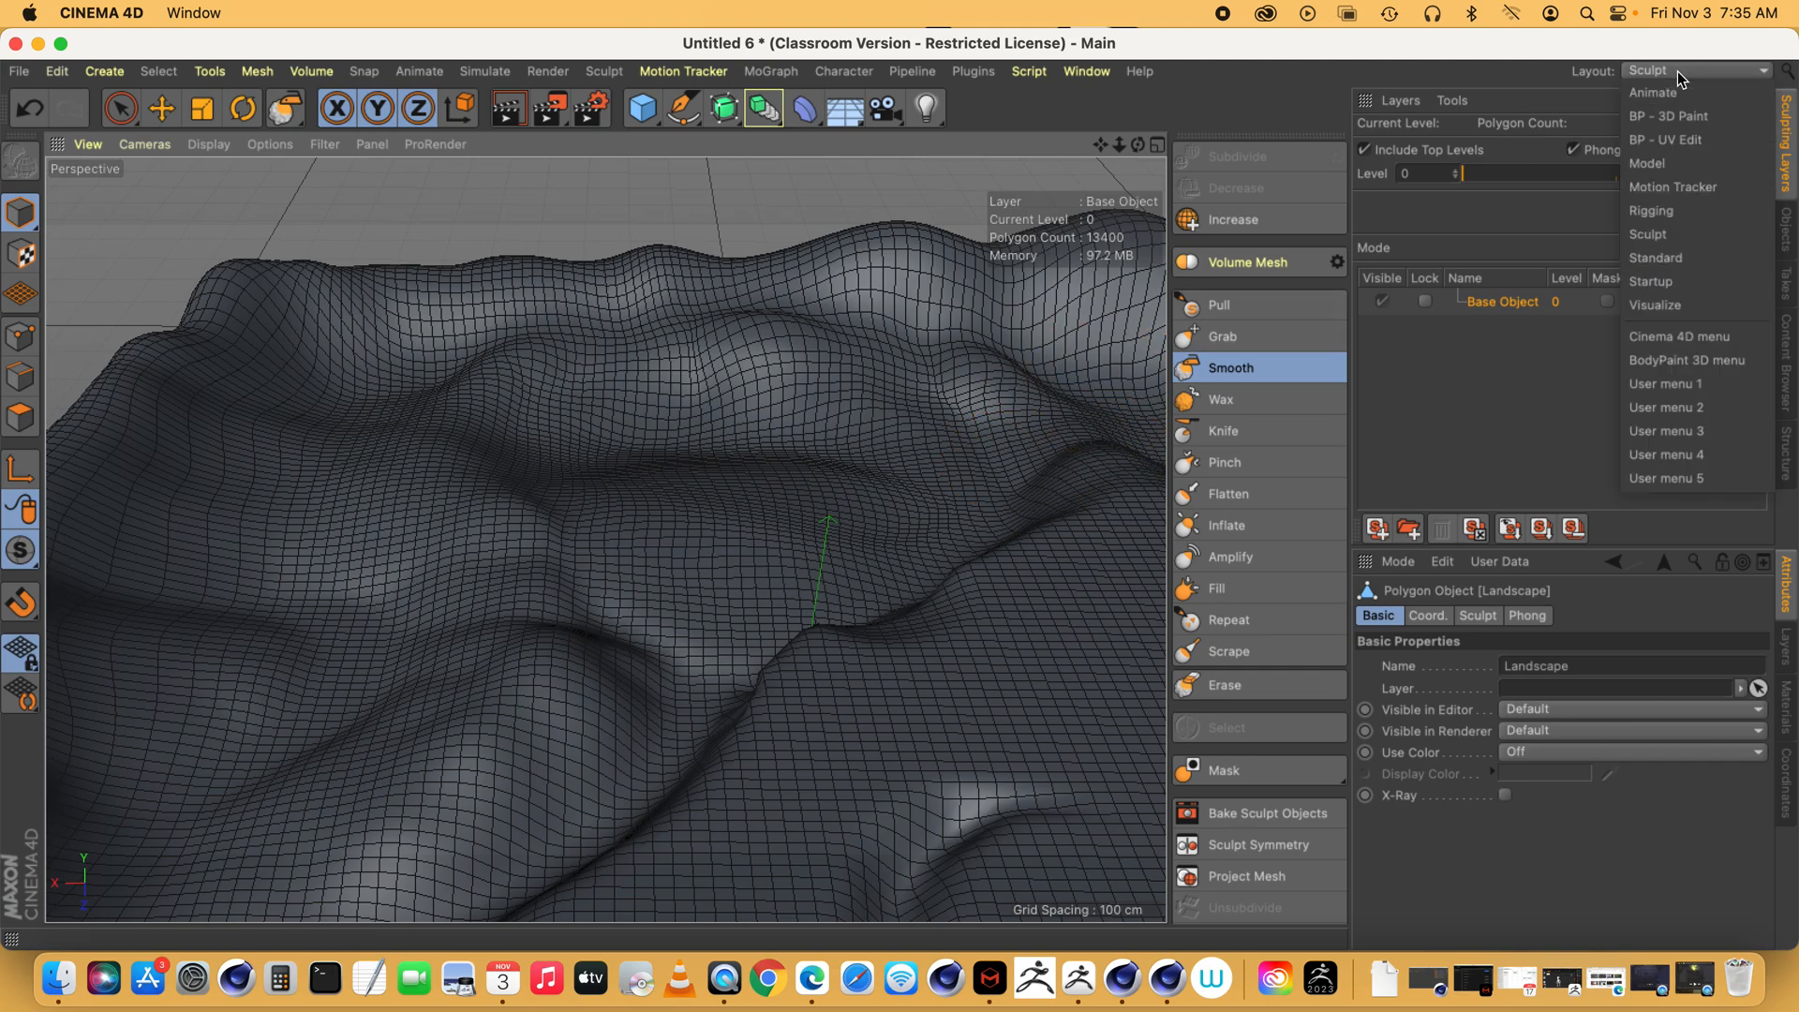
click(1658, 258)
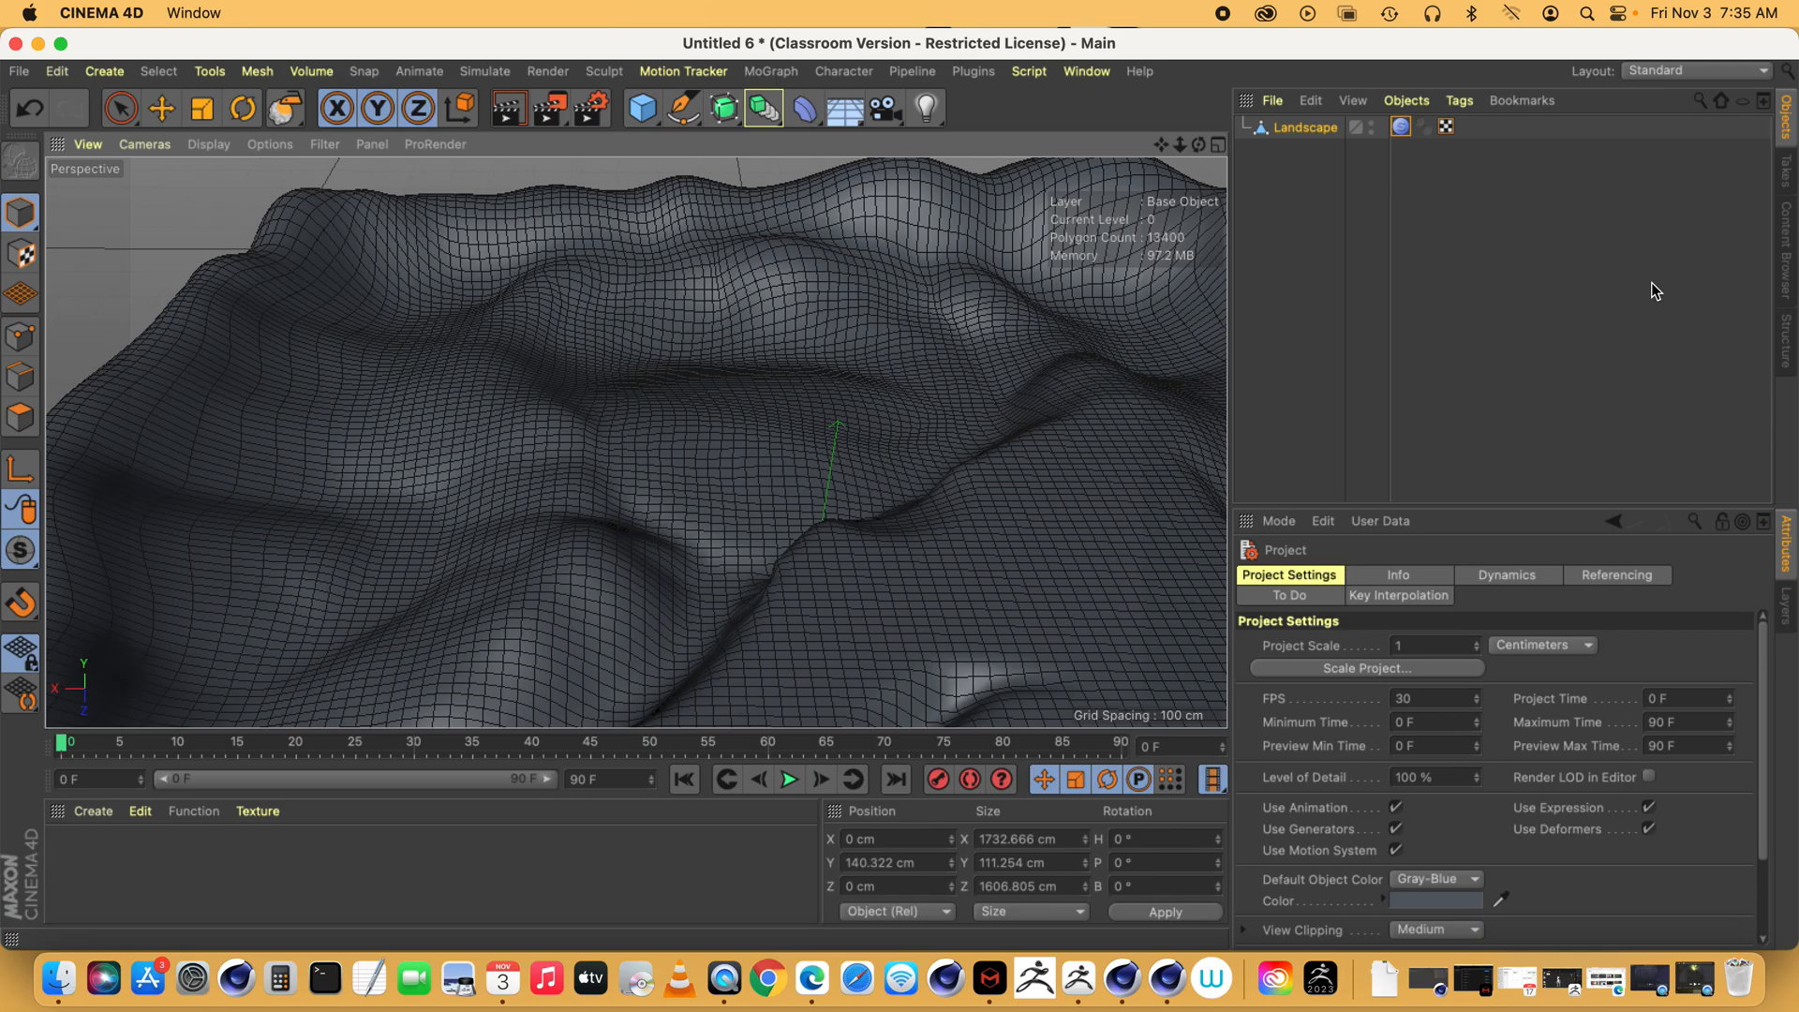
drag(1164, 153, 1241, 201)
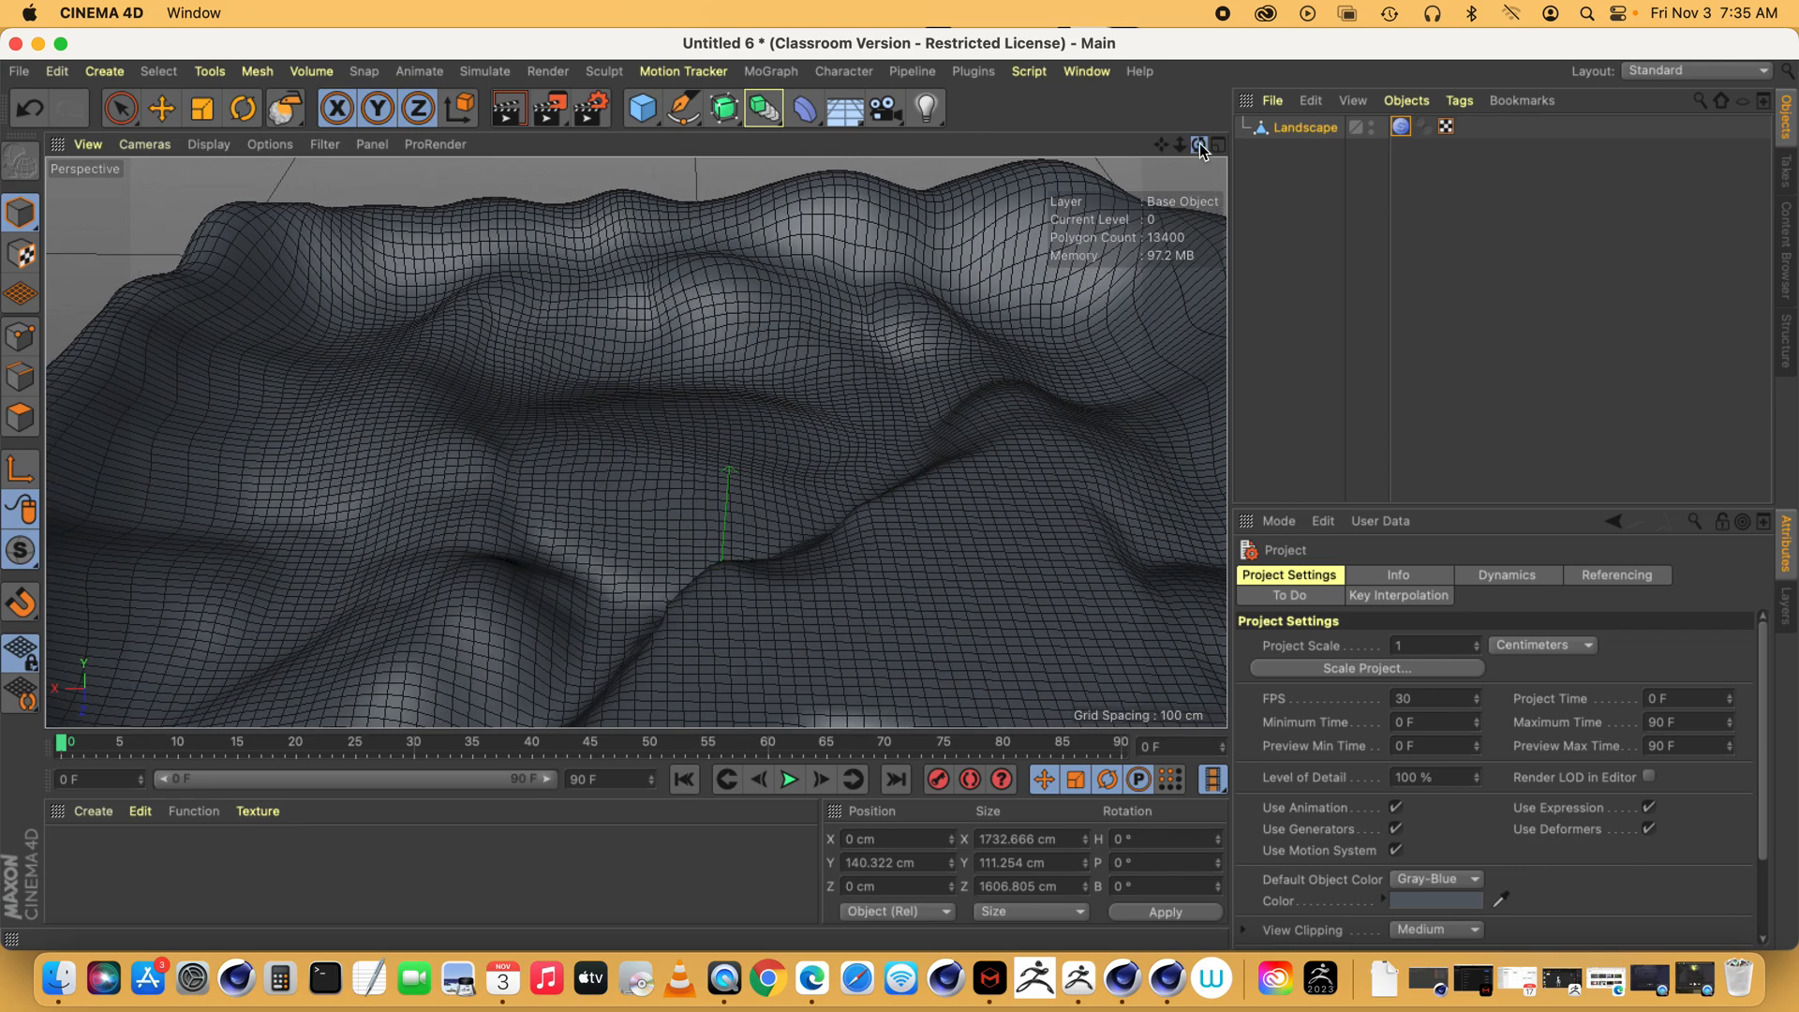
- Convert the sculpted Landscape with Current State to Object and delete the original that carries the sculpt tag
click(1320, 133)
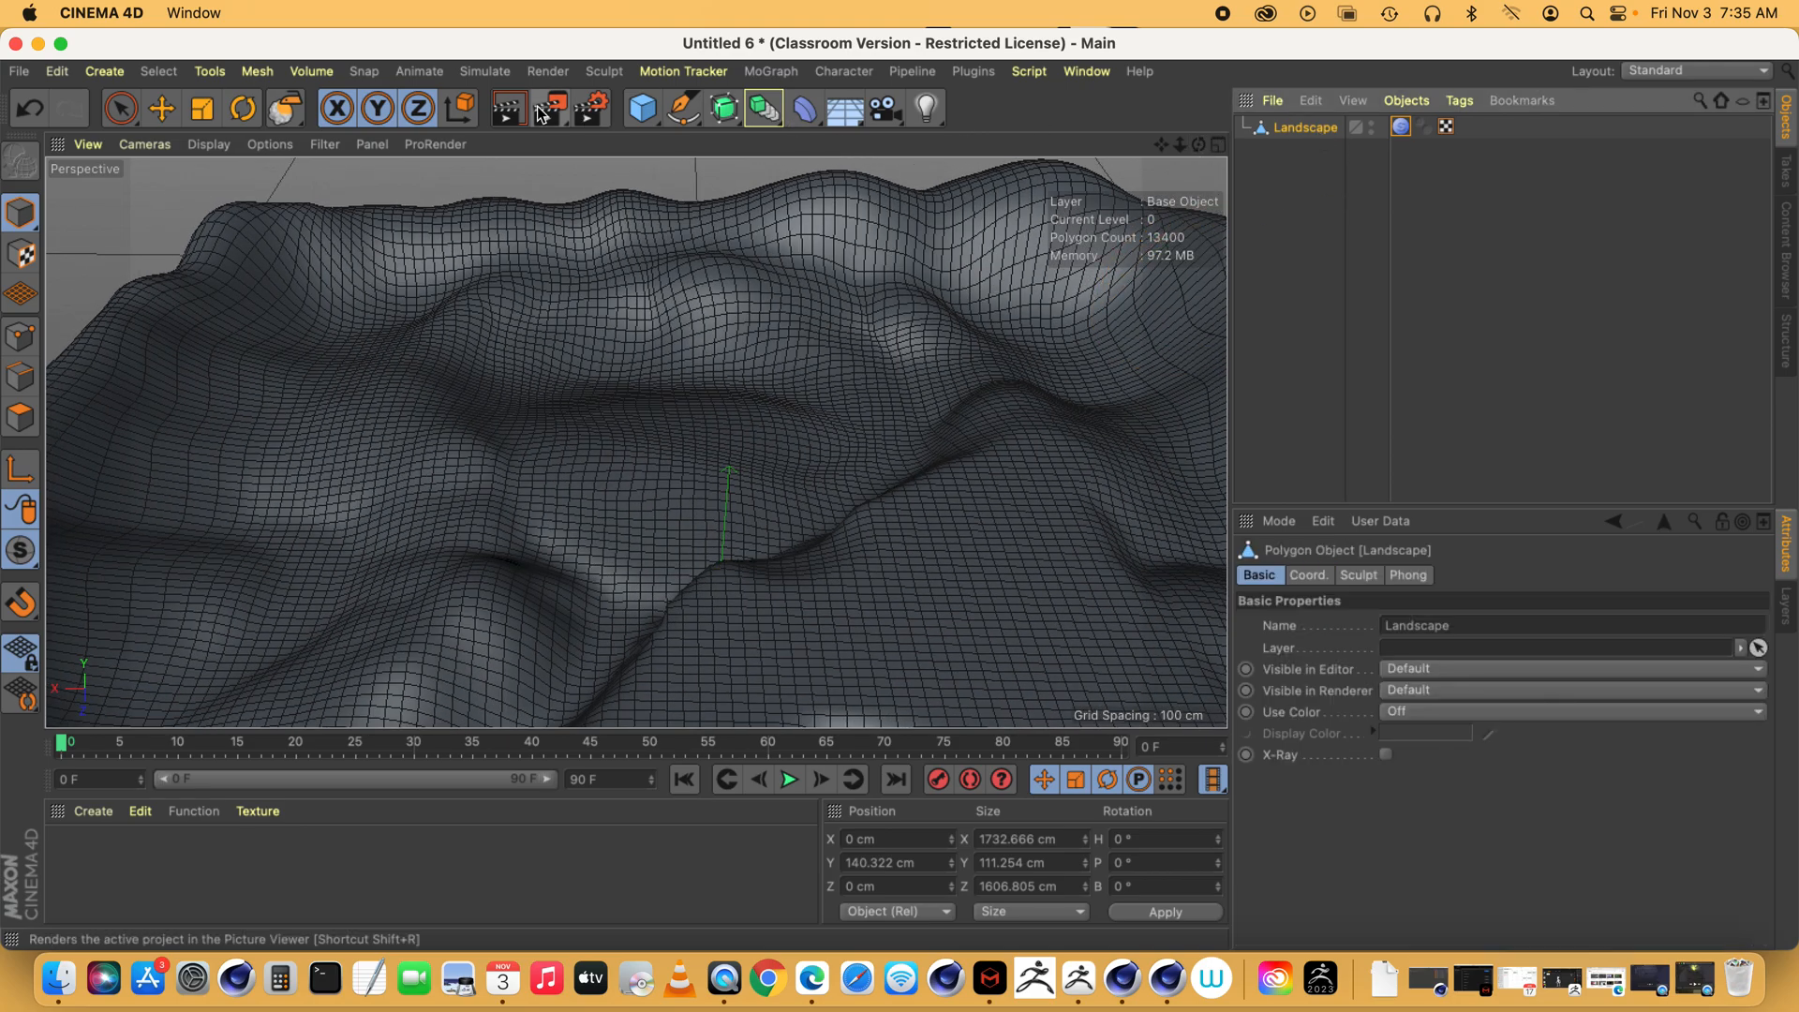
click(242, 79)
mouse_move(251, 111)
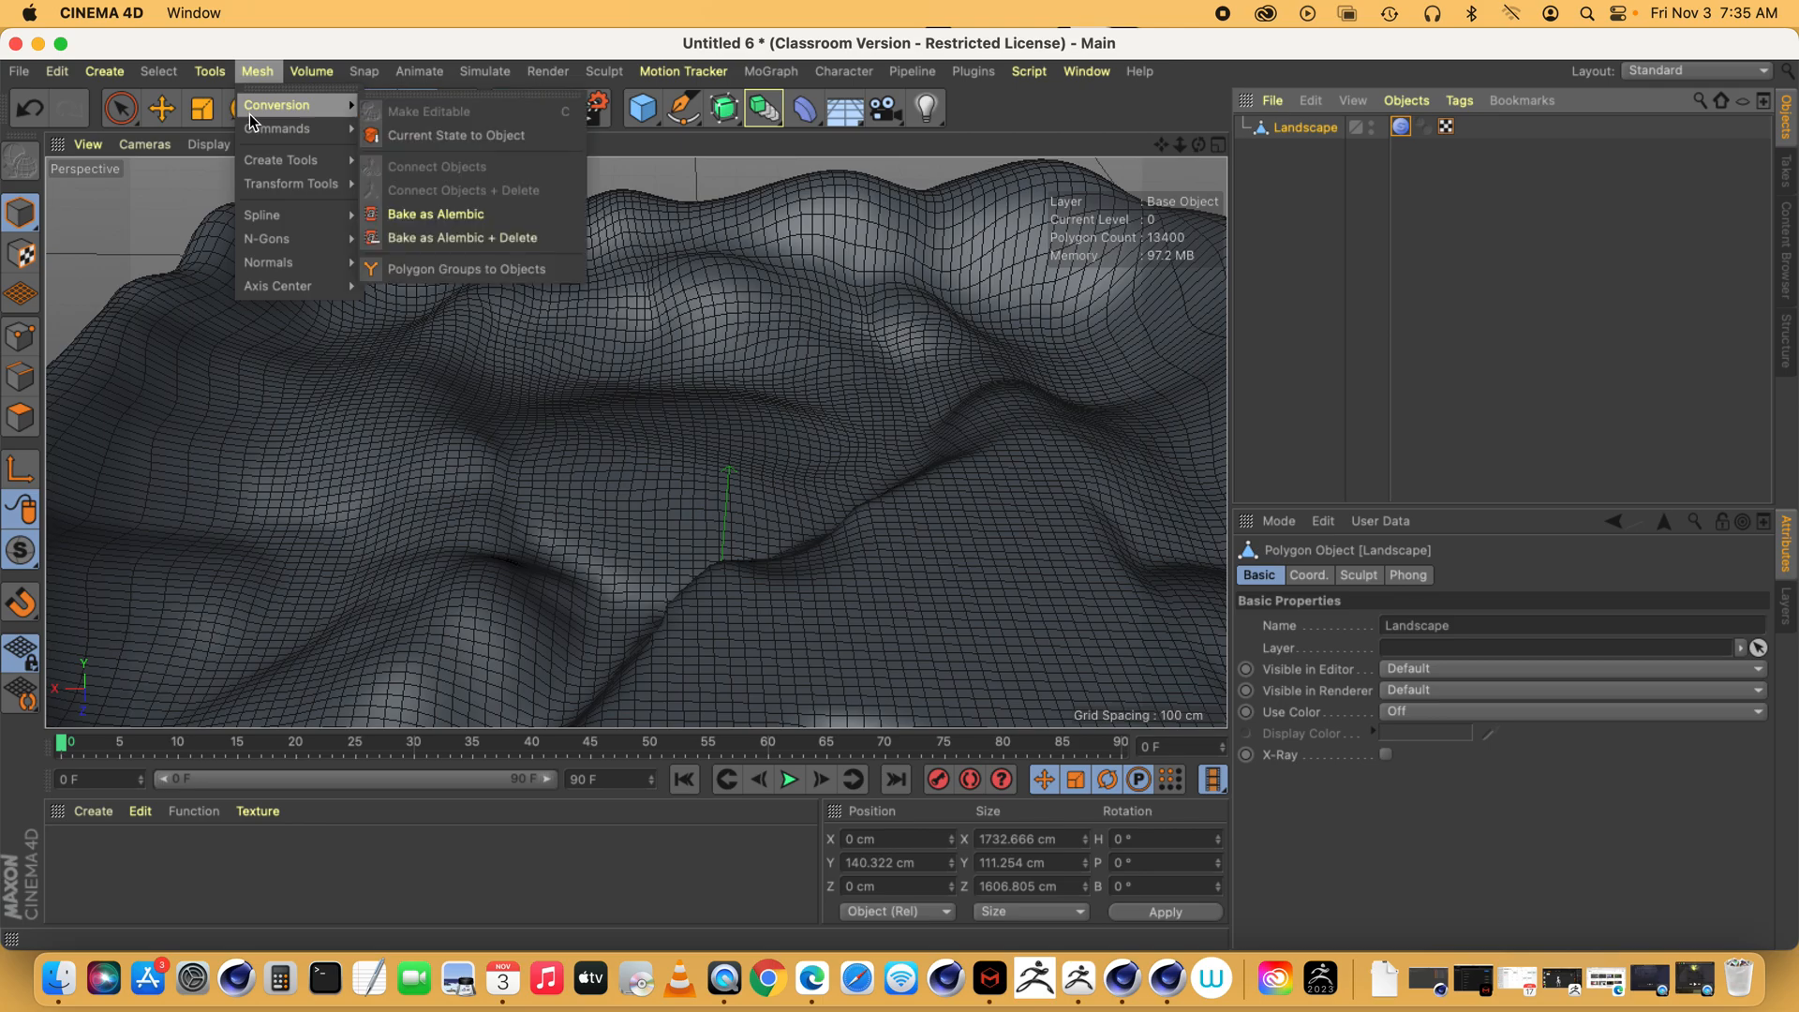
click(427, 135)
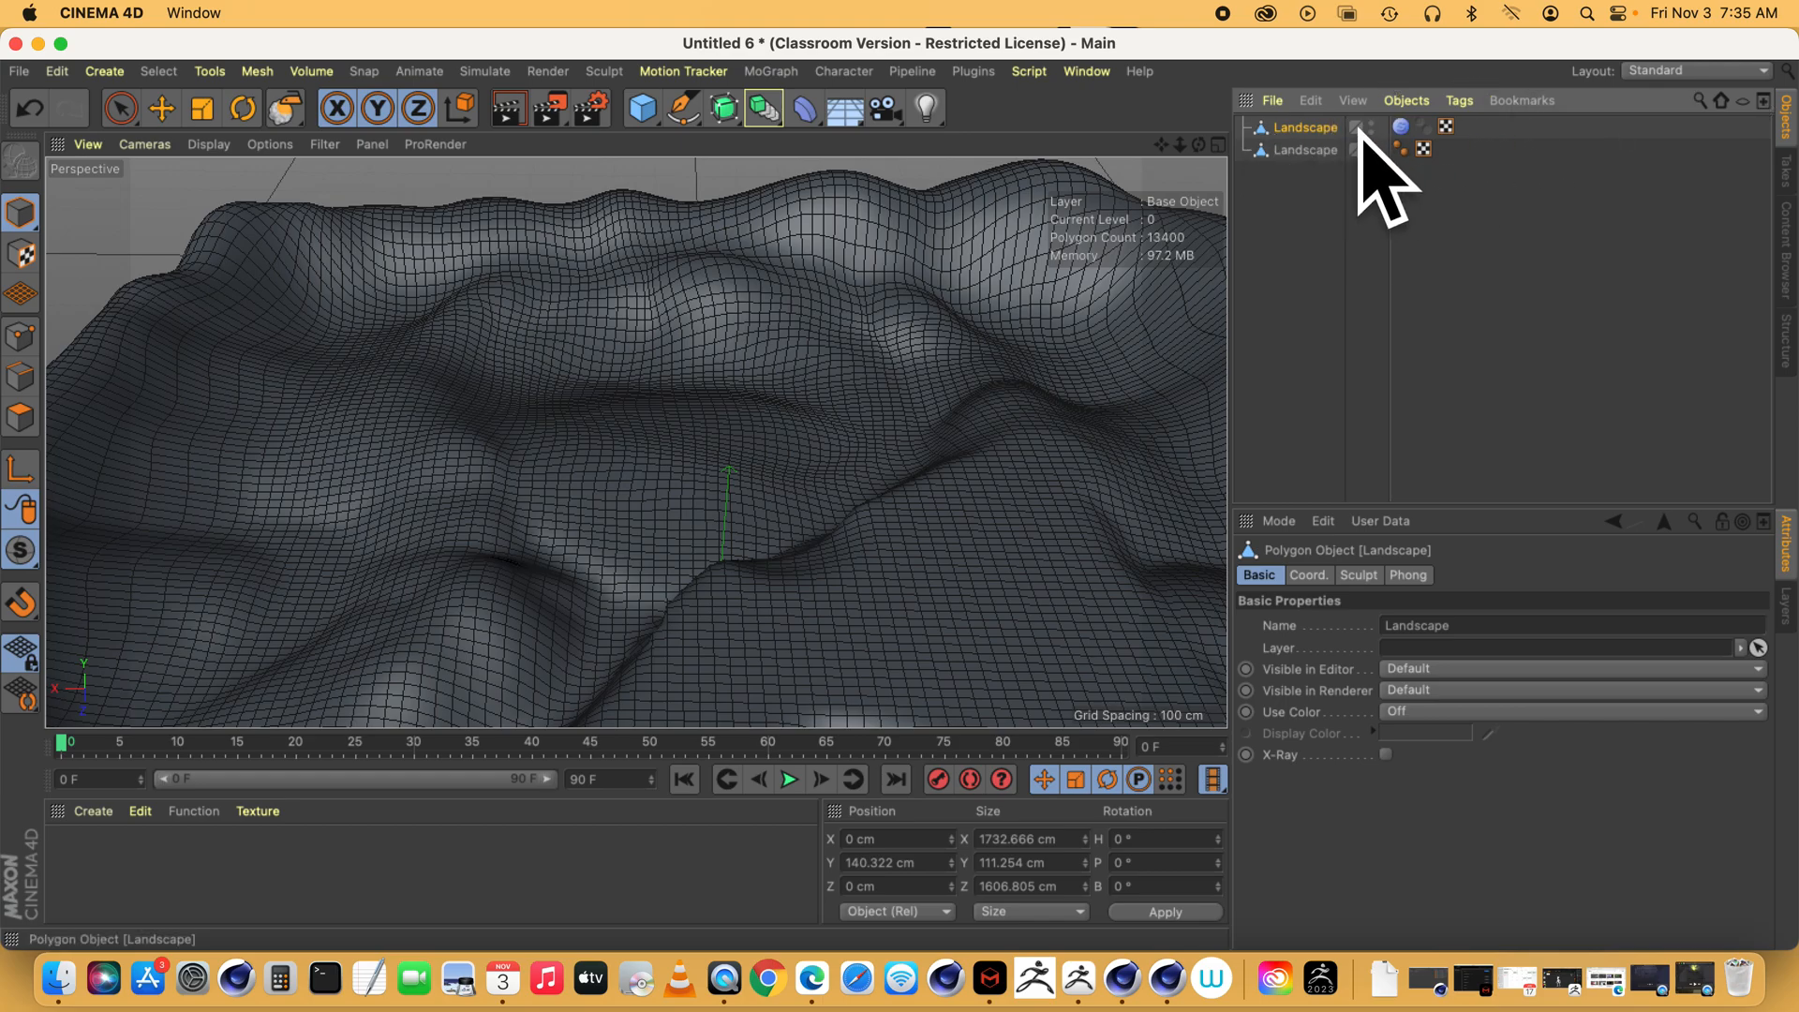
key(Delete)
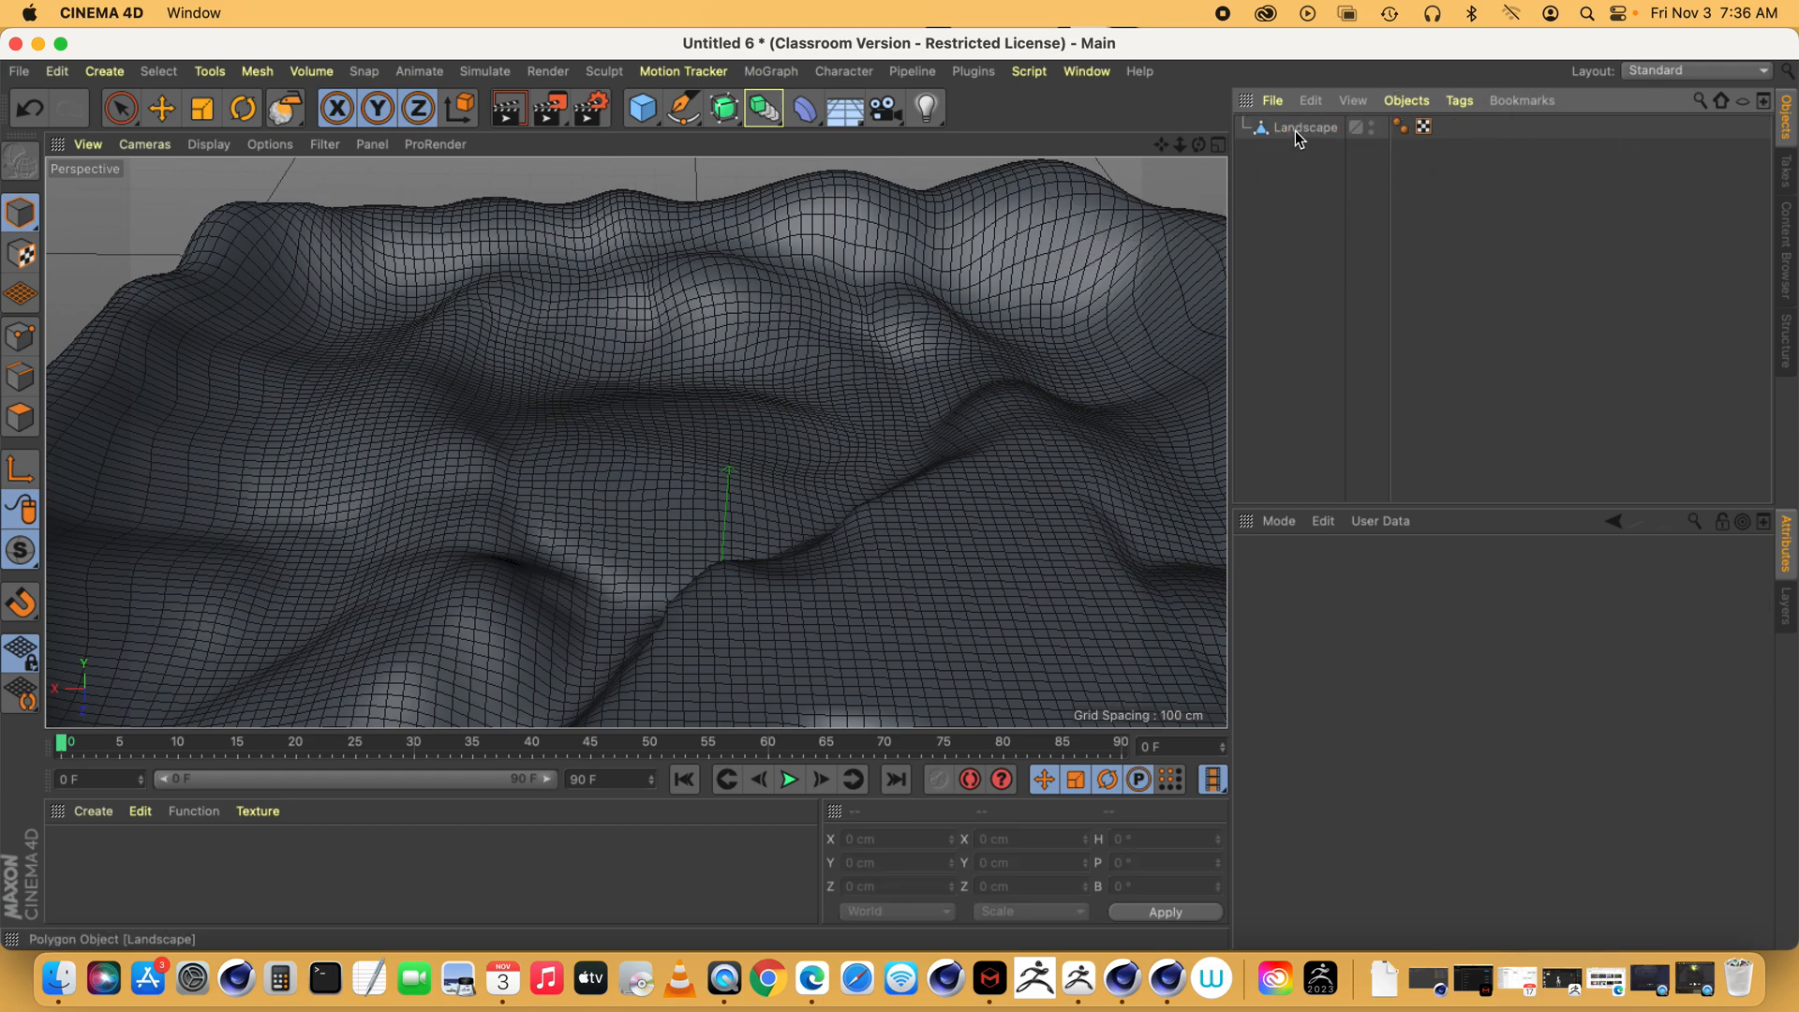
- Switch to the open Haunted House 23c.c4d project and enlarge its object list
scroll(635, 434, down, 15)
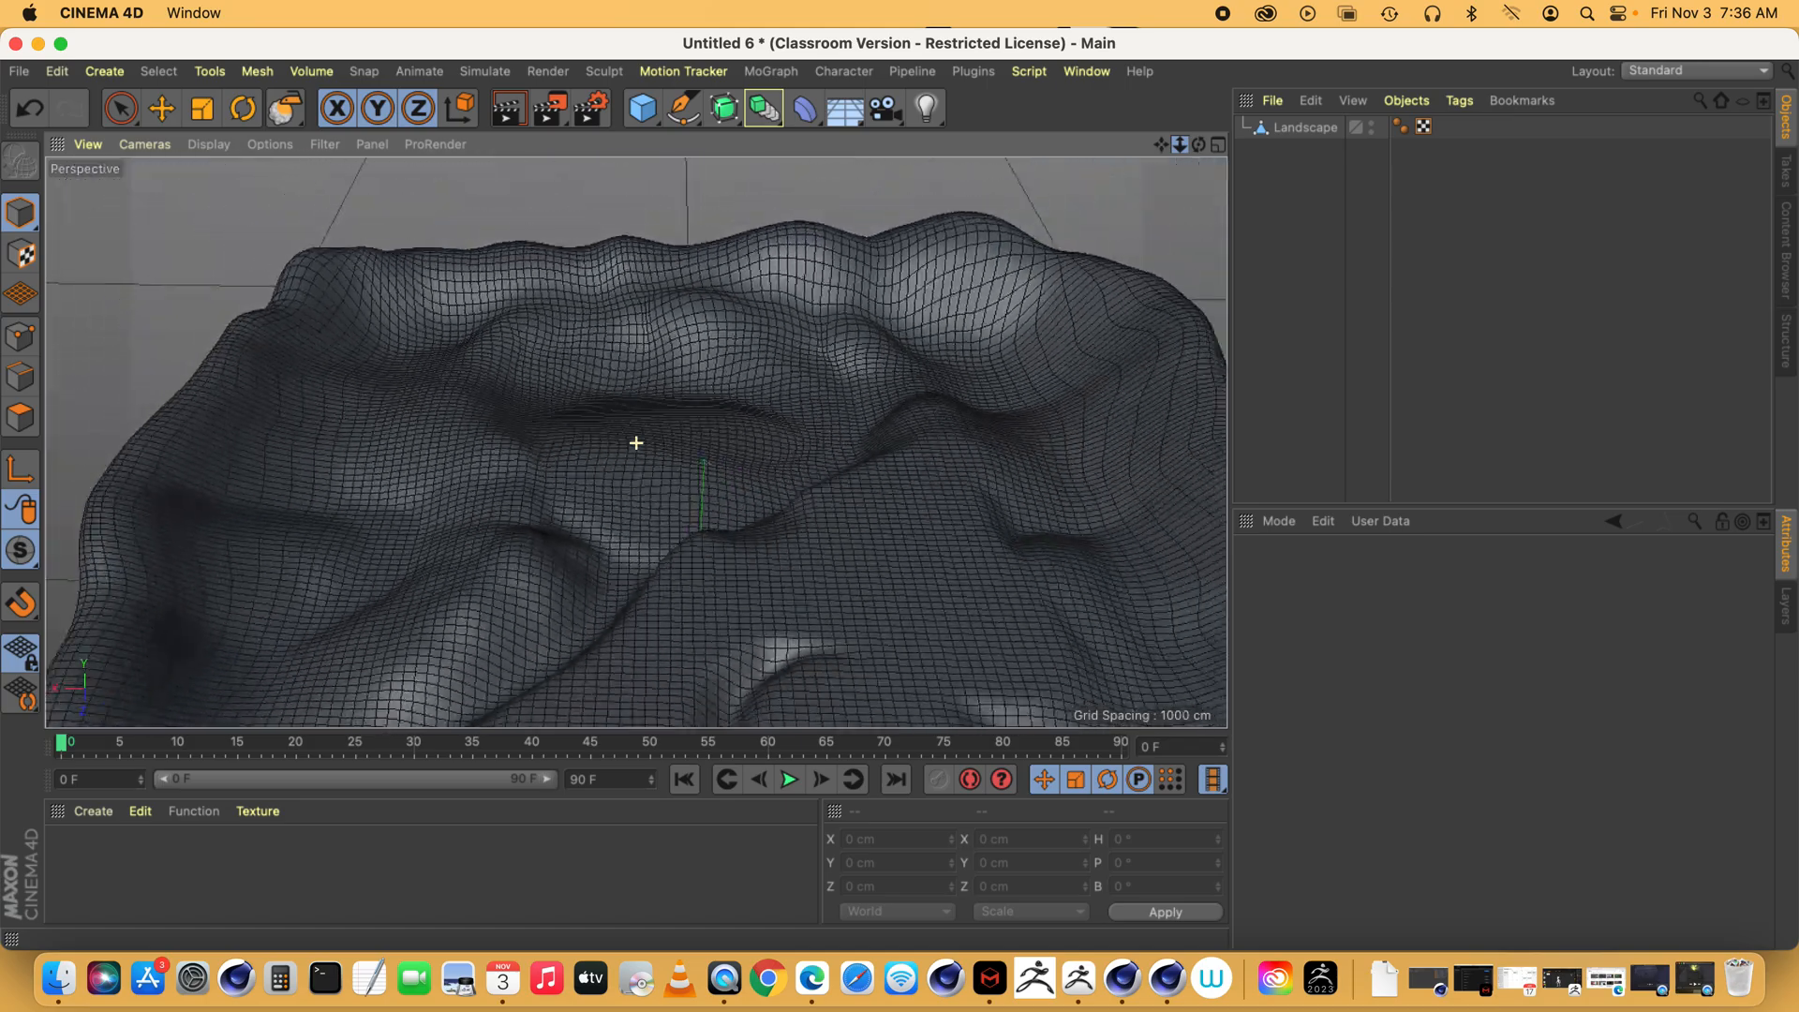
scroll(636, 442, up, 8)
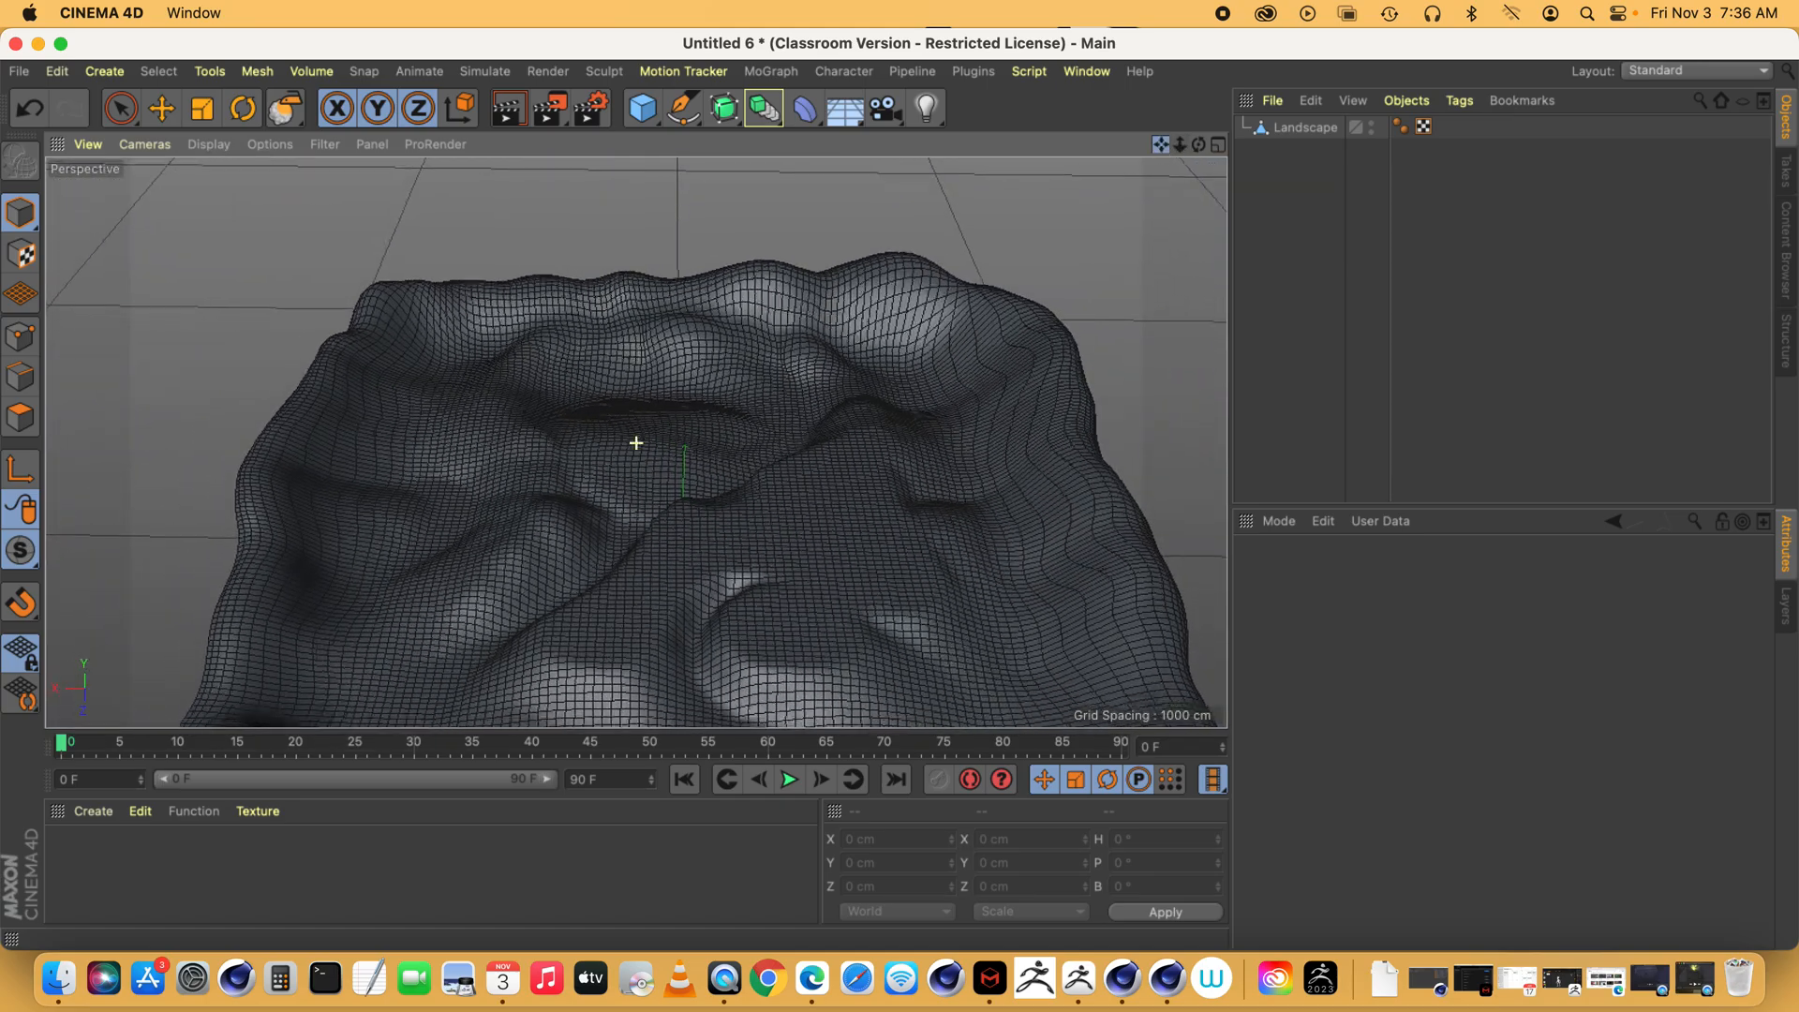
mouse_move(672, 508)
alt+mouse_down()
mouse_move(673, 454)
mouse_move(673, 492)
alt+mouse_up()
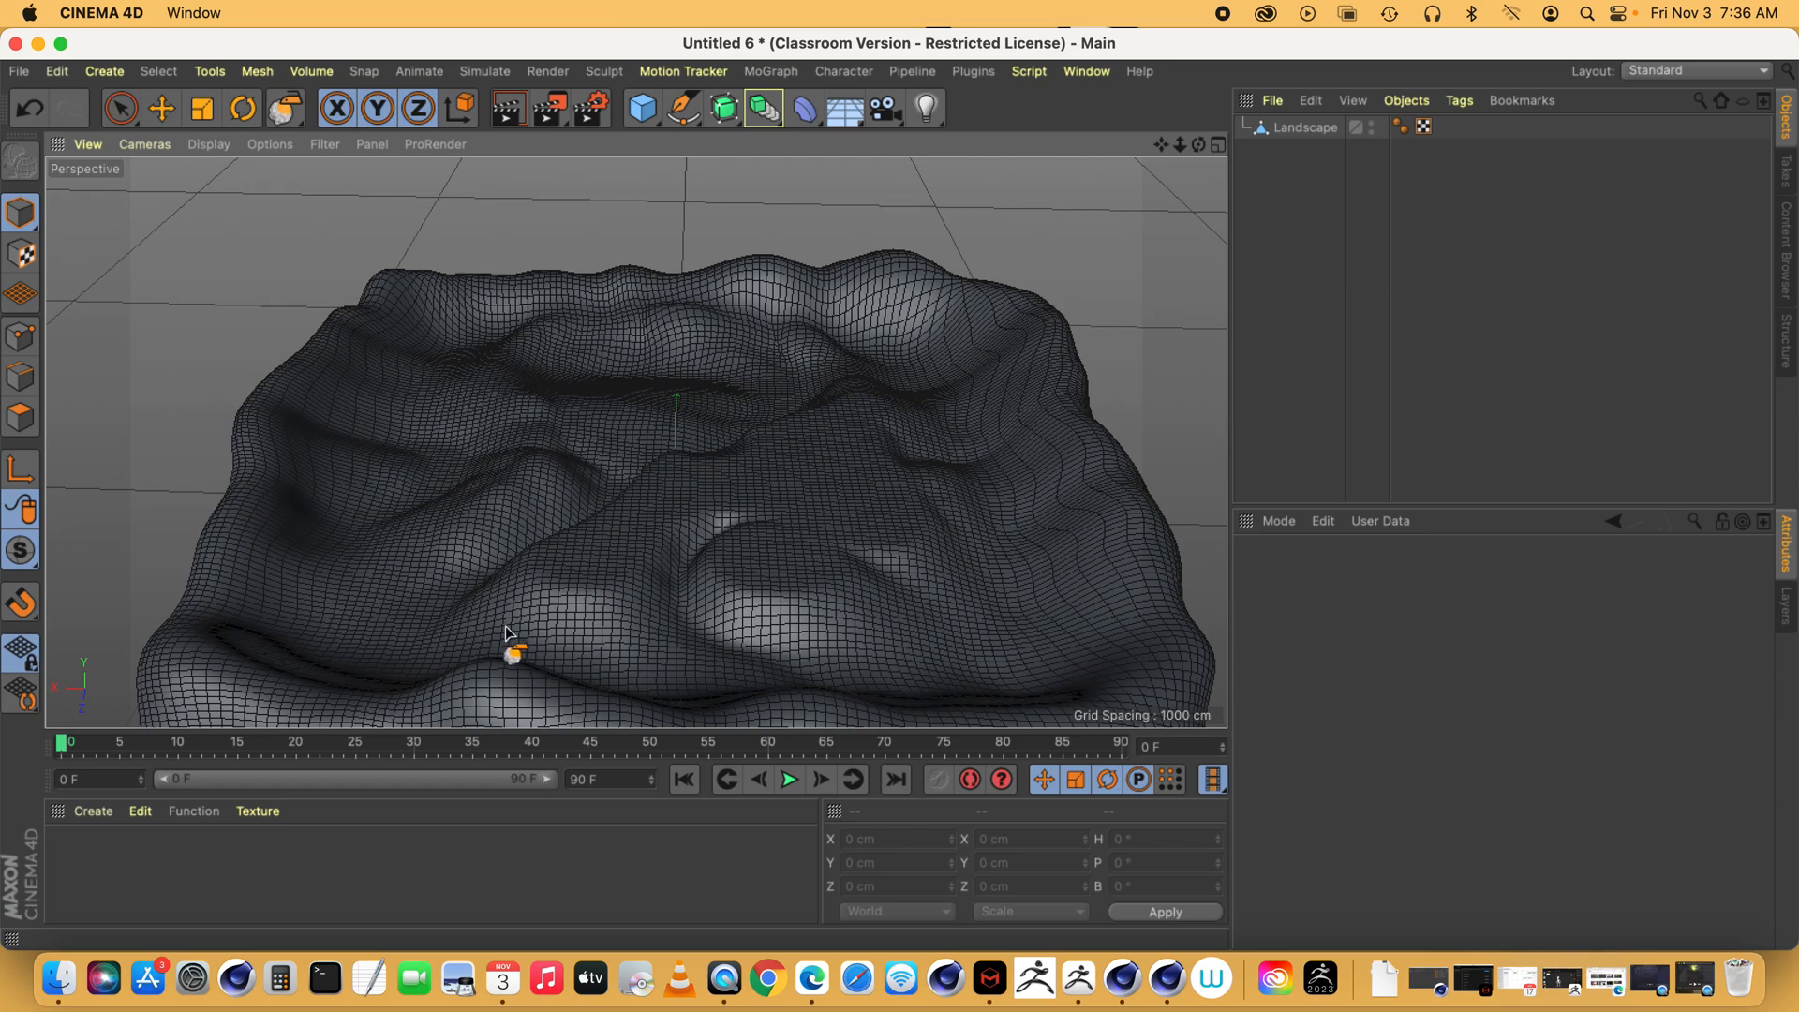
click(1086, 71)
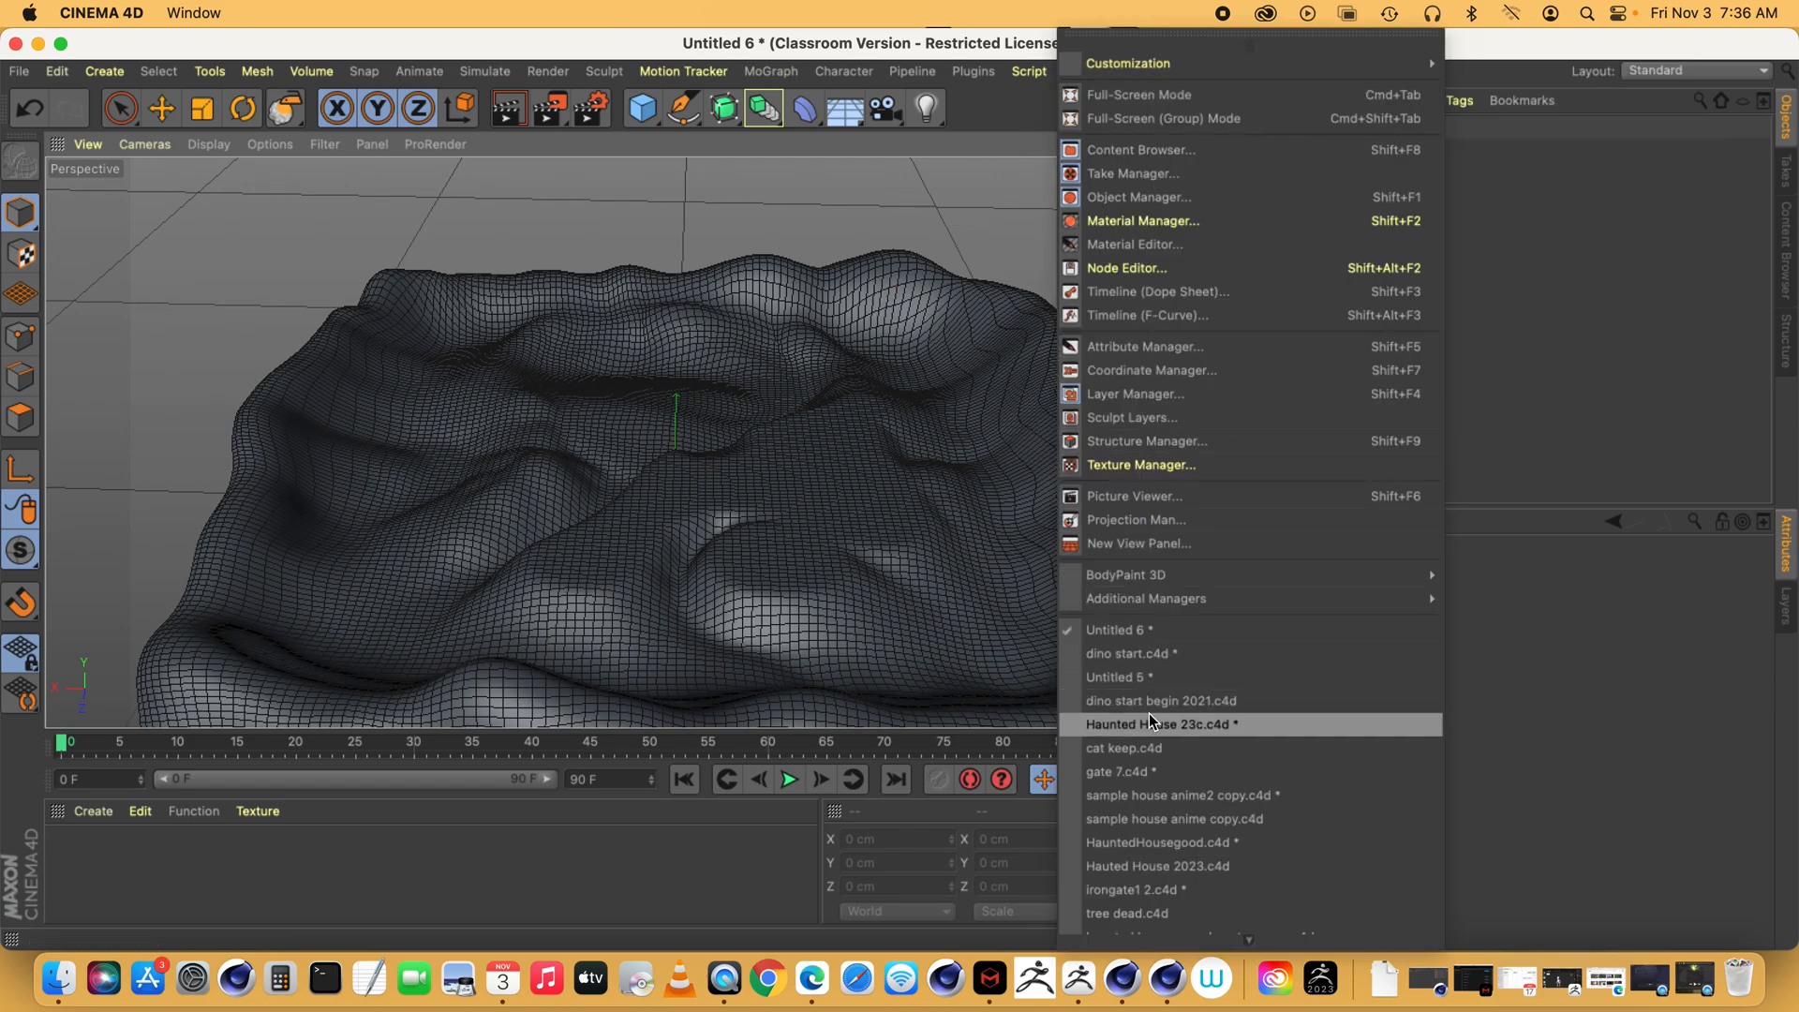
mouse_move(1160, 944)
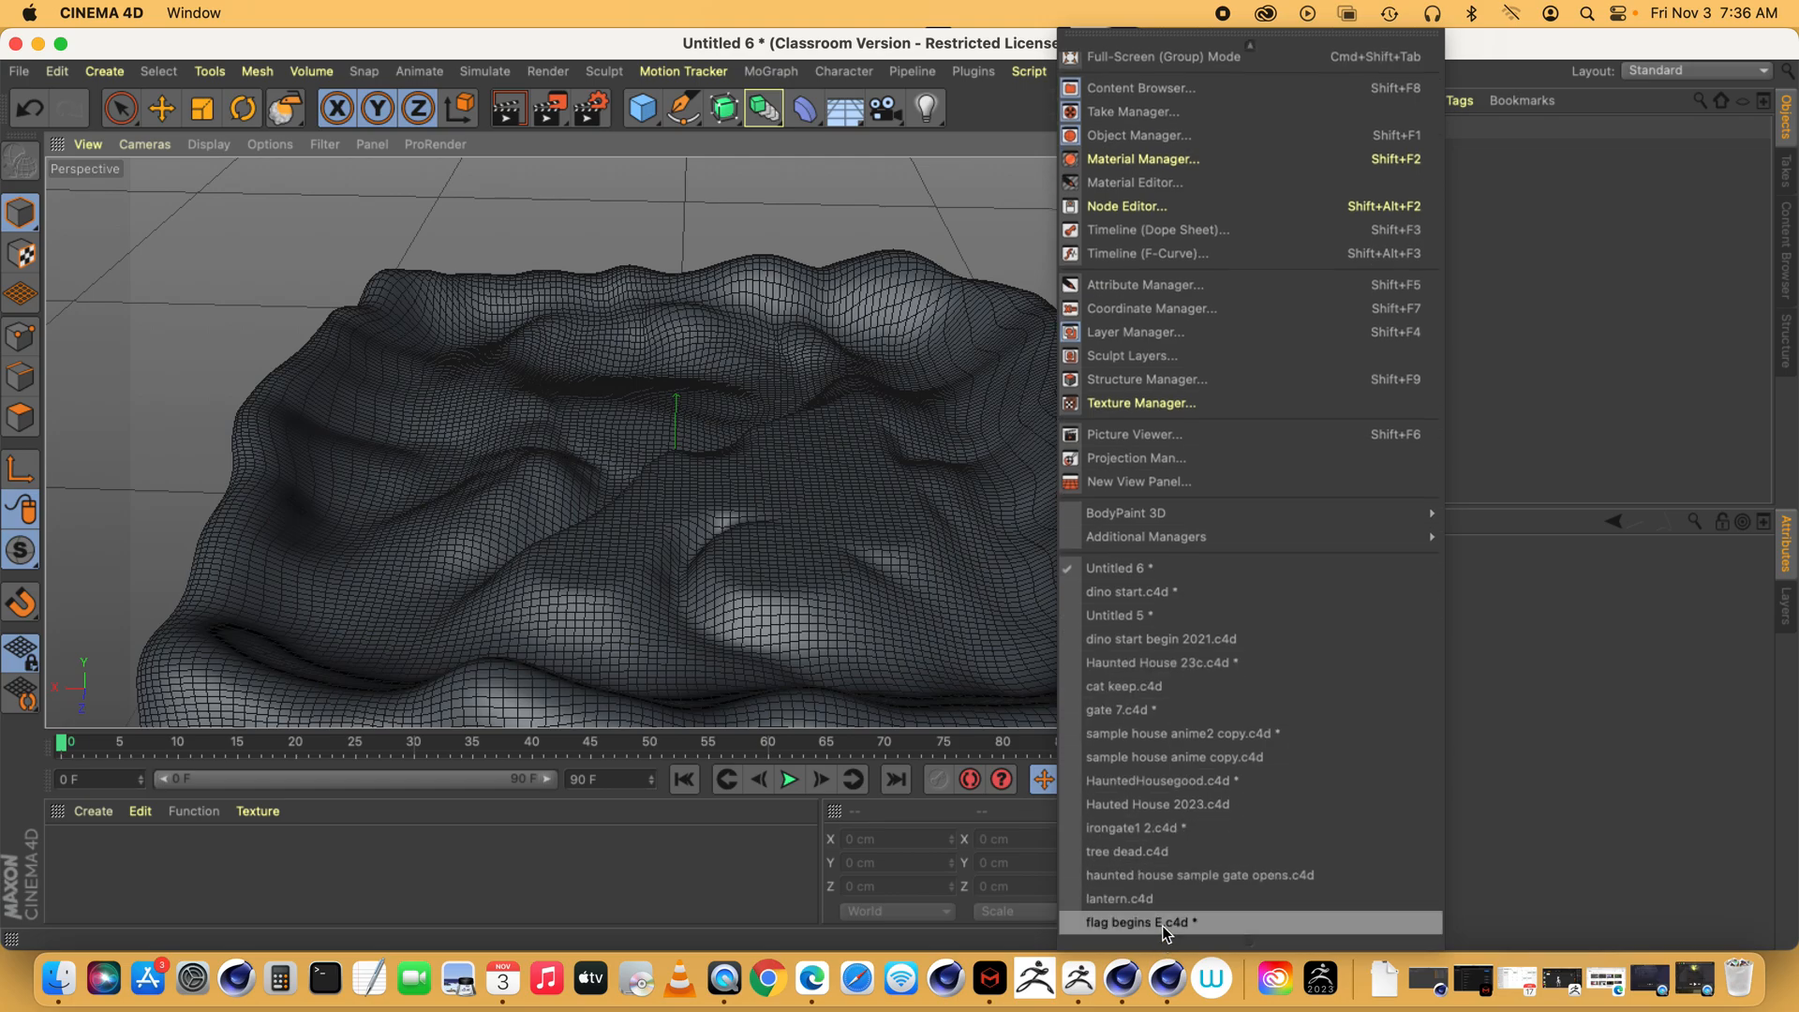
click(1172, 661)
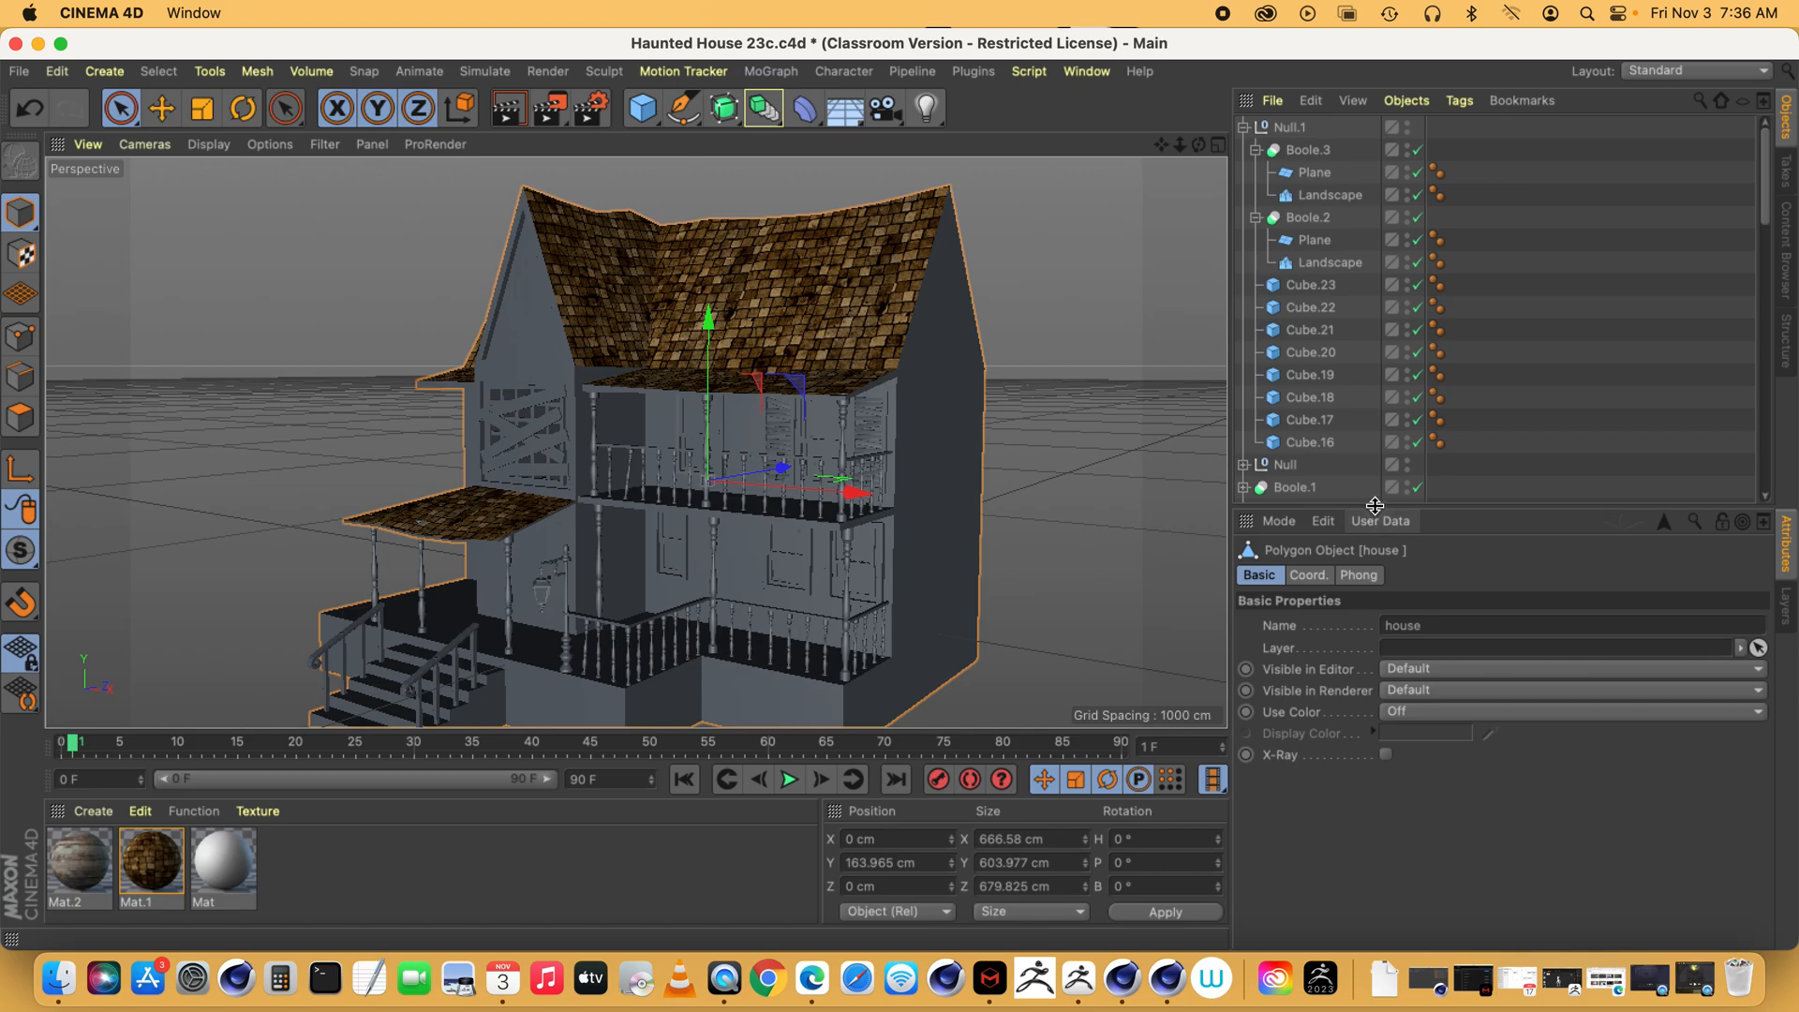
drag(1375, 506, 1382, 841)
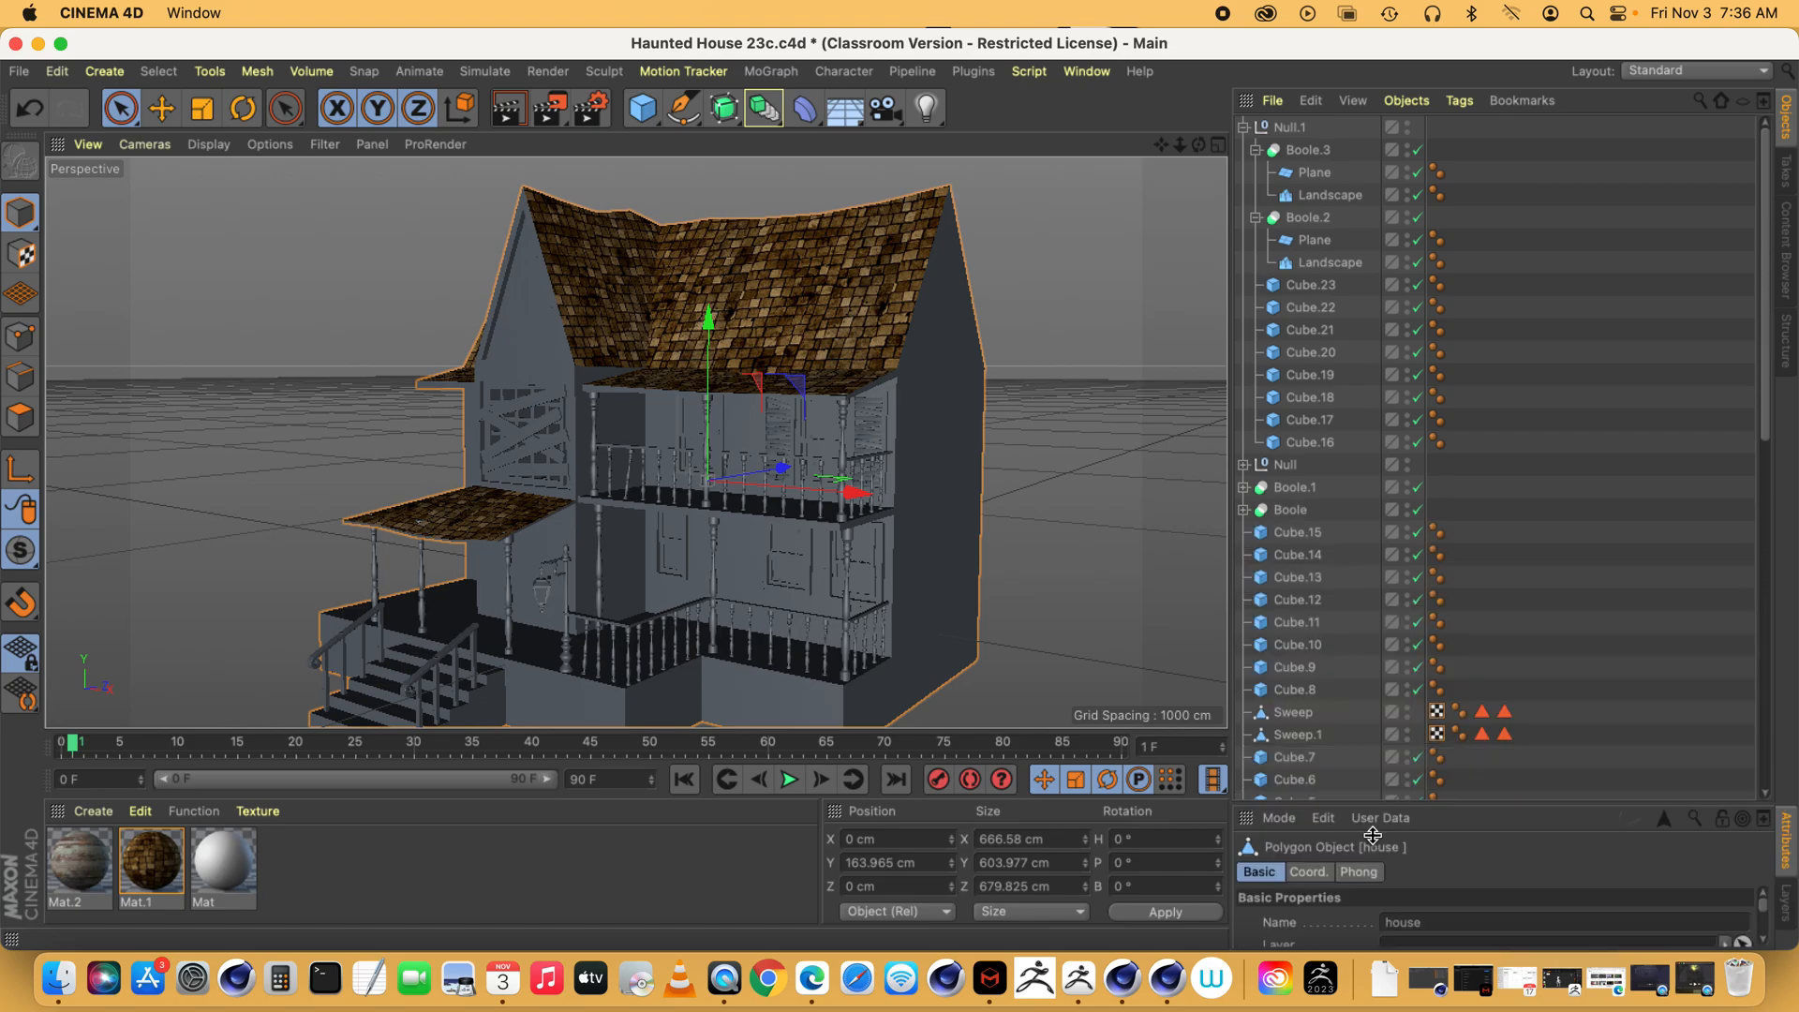
- Group all objects of the haunted house under one null and name it house
click(1405, 101)
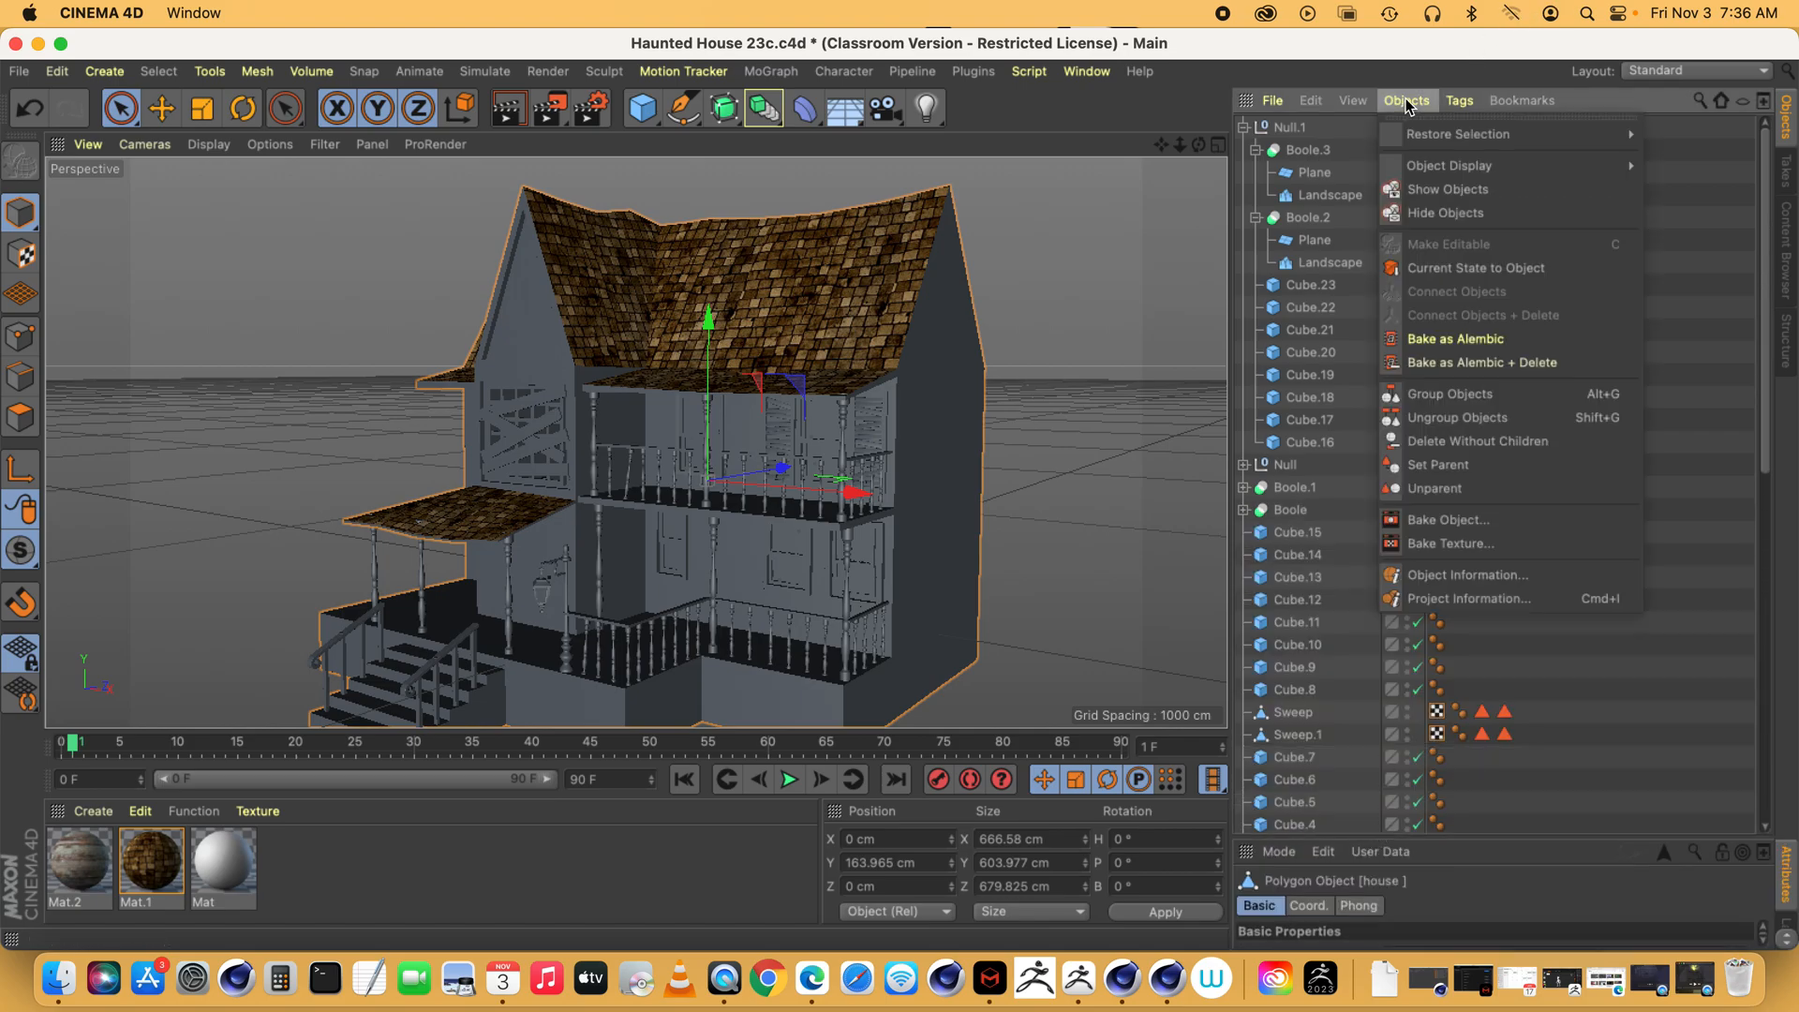
click(1356, 133)
key(super+a)
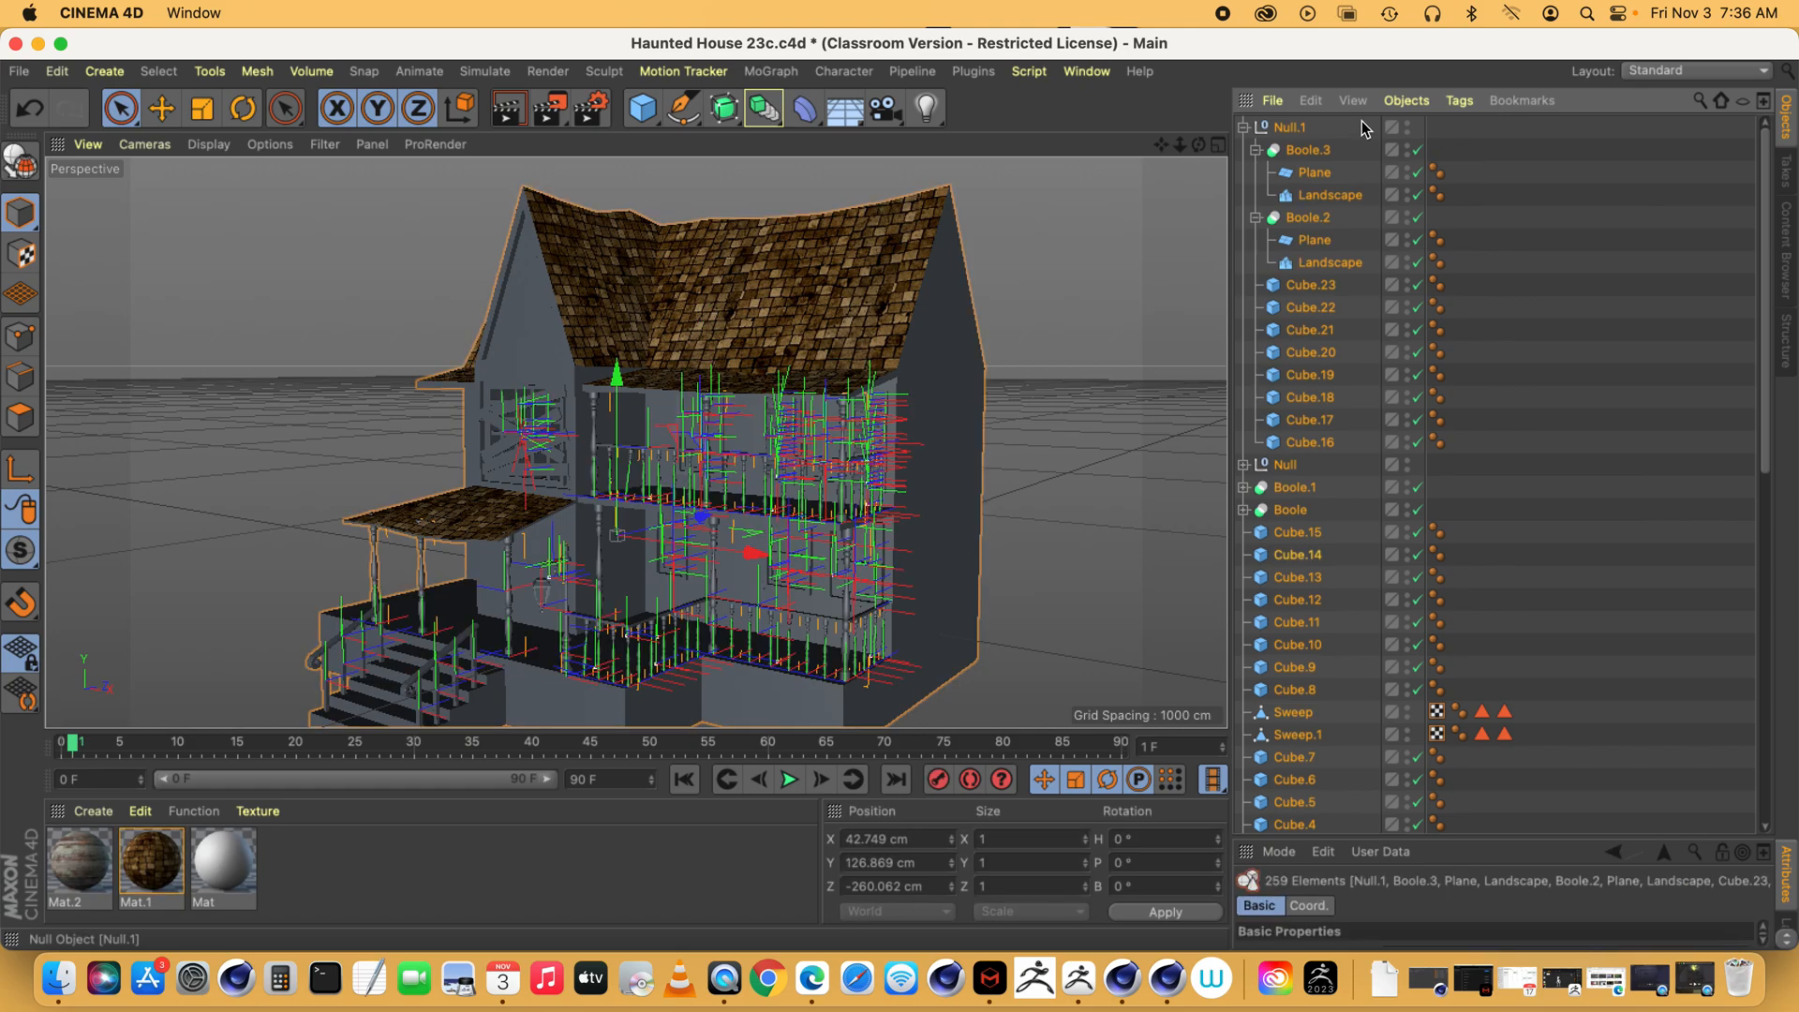
click(1405, 101)
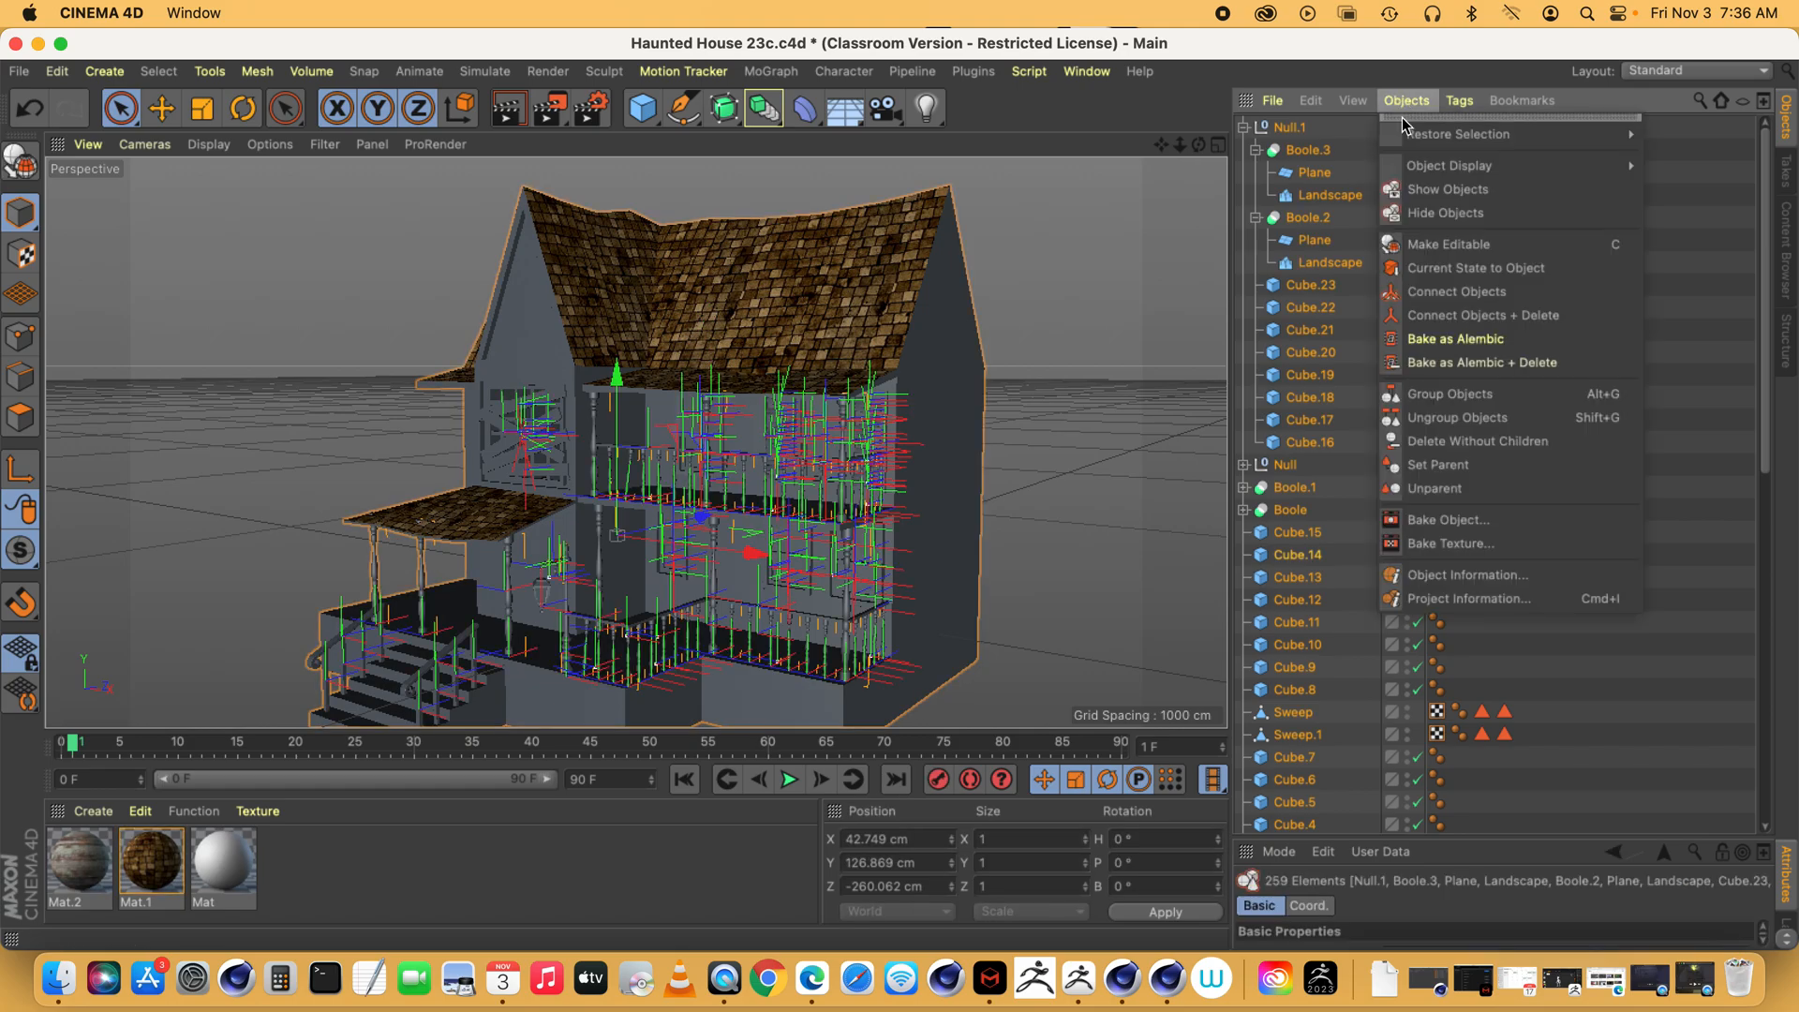
click(1450, 394)
double_click(1293, 129)
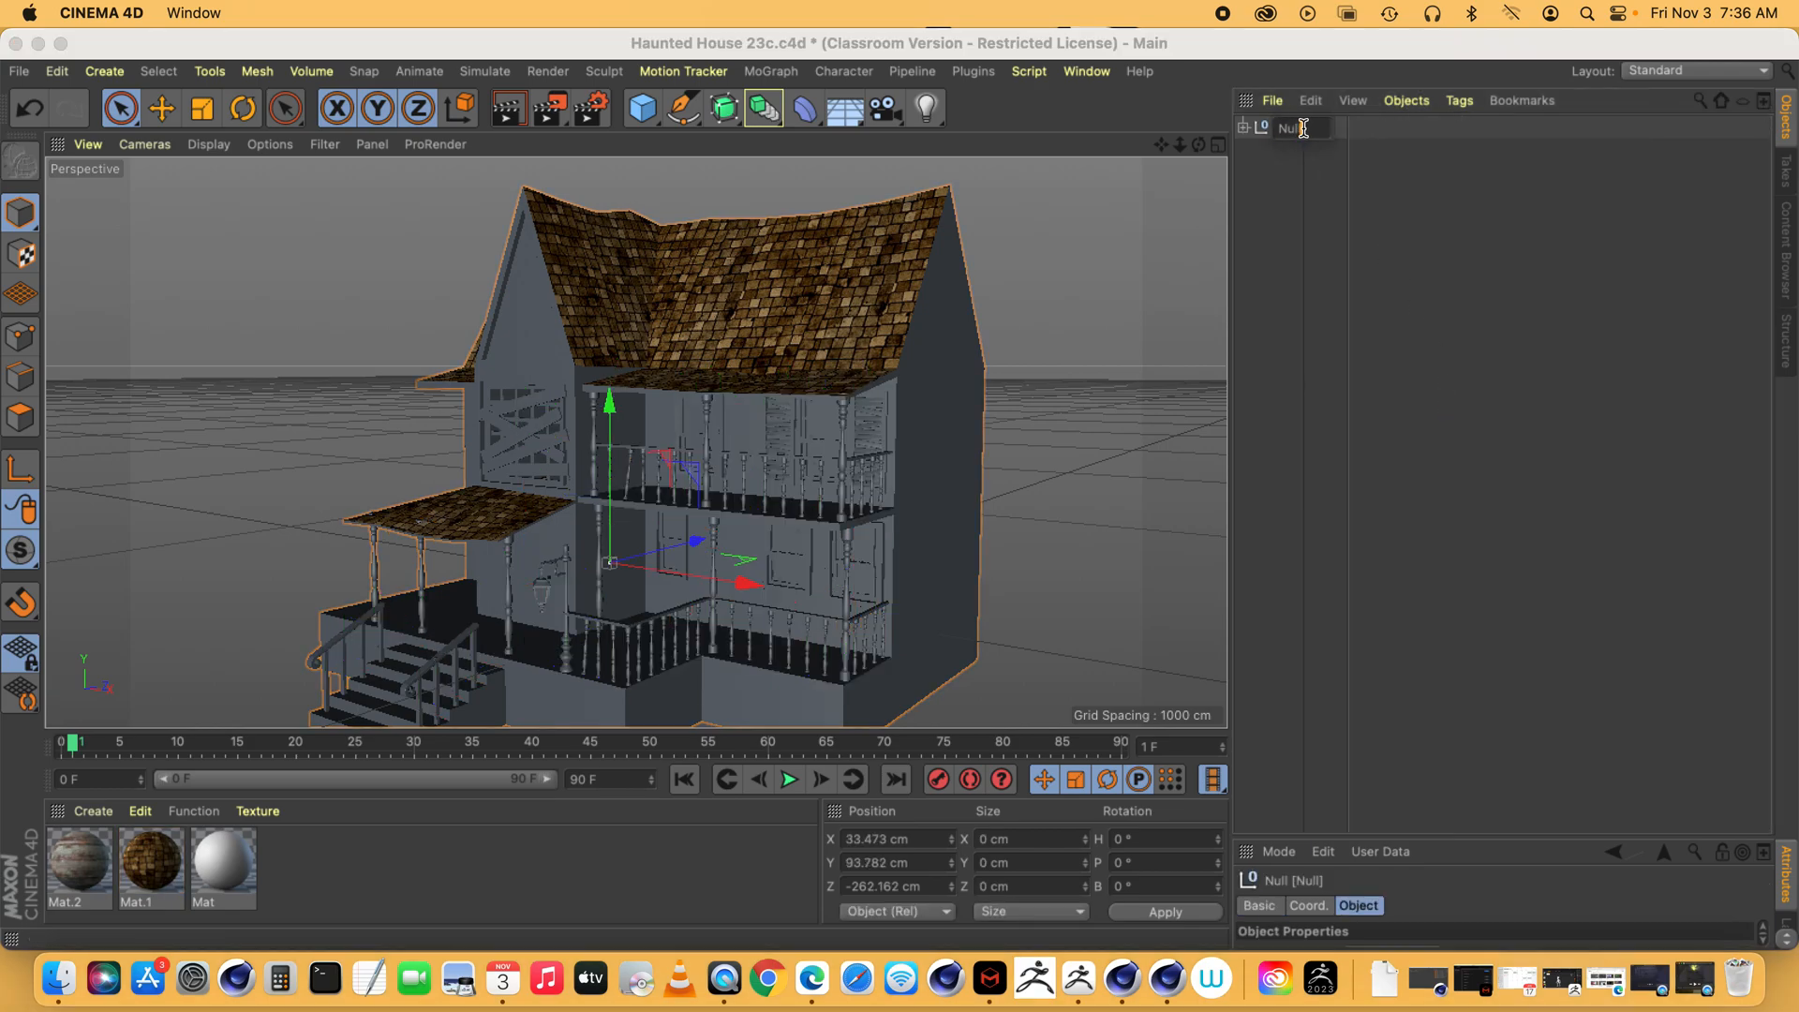
text(house)
key(Return)
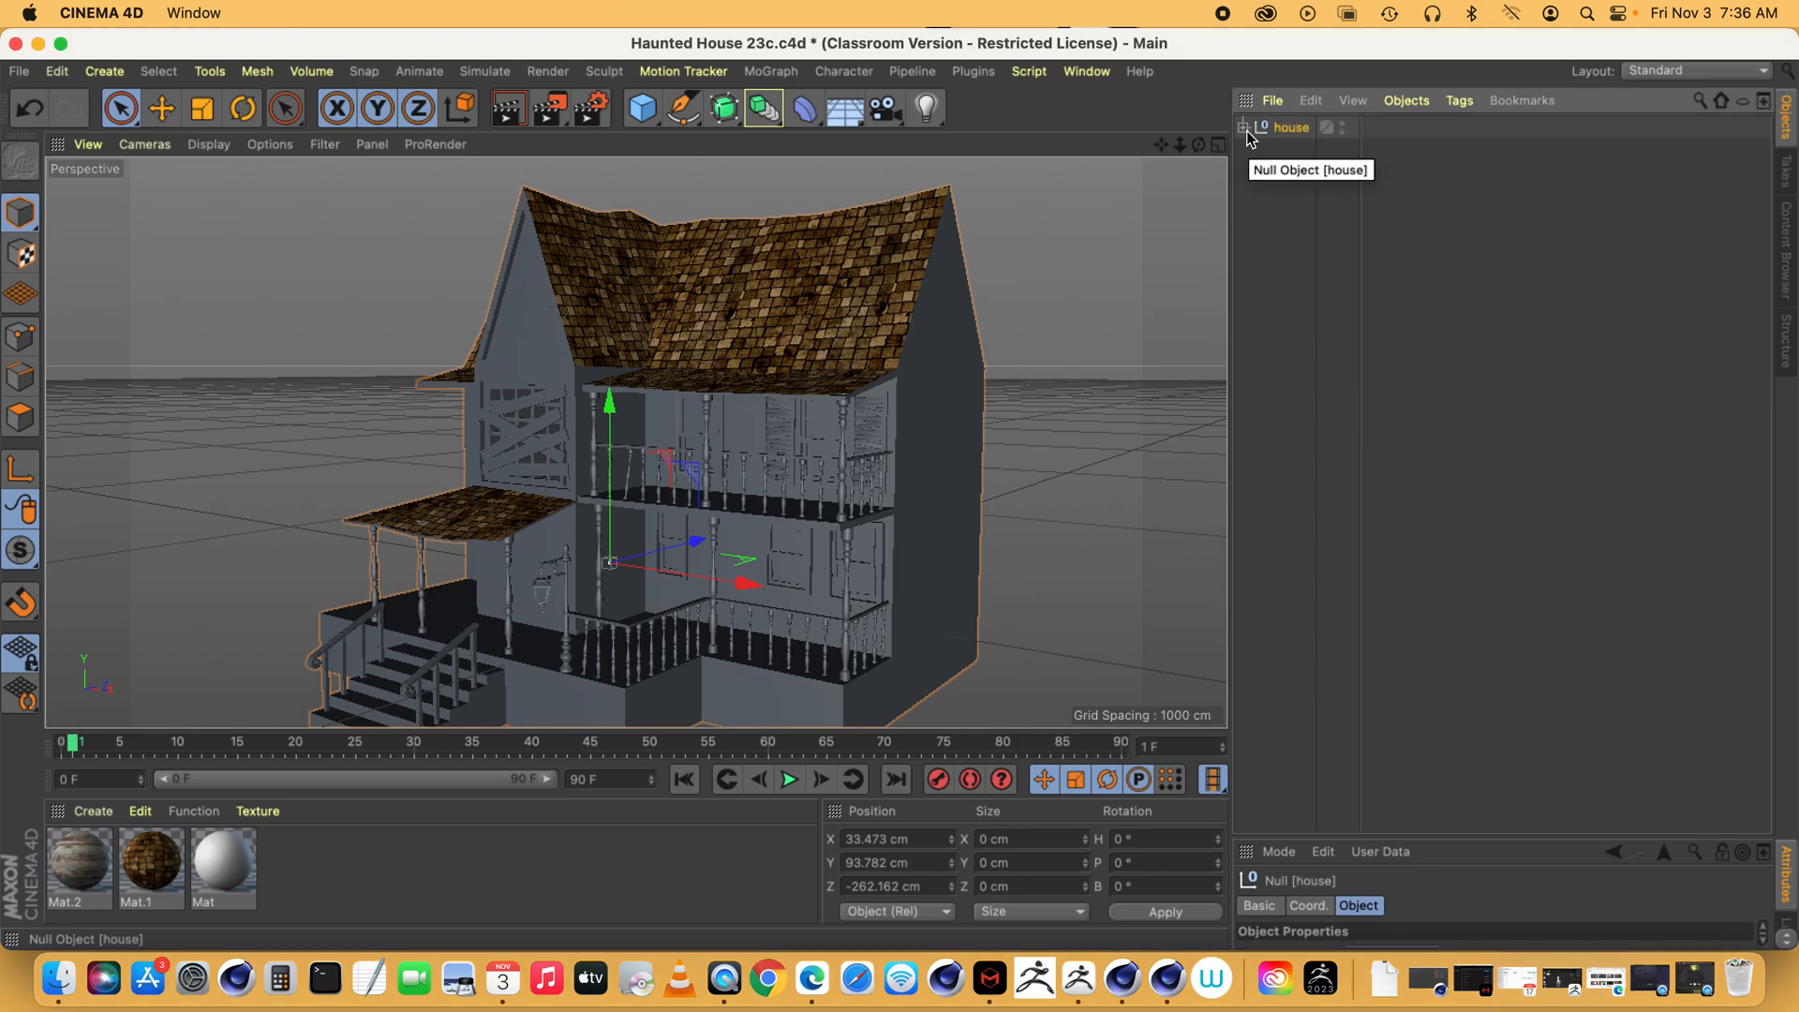
- Cut the house group out of its project and paste it into the landscape scene Untitled 6
key(Delete)
click(1098, 75)
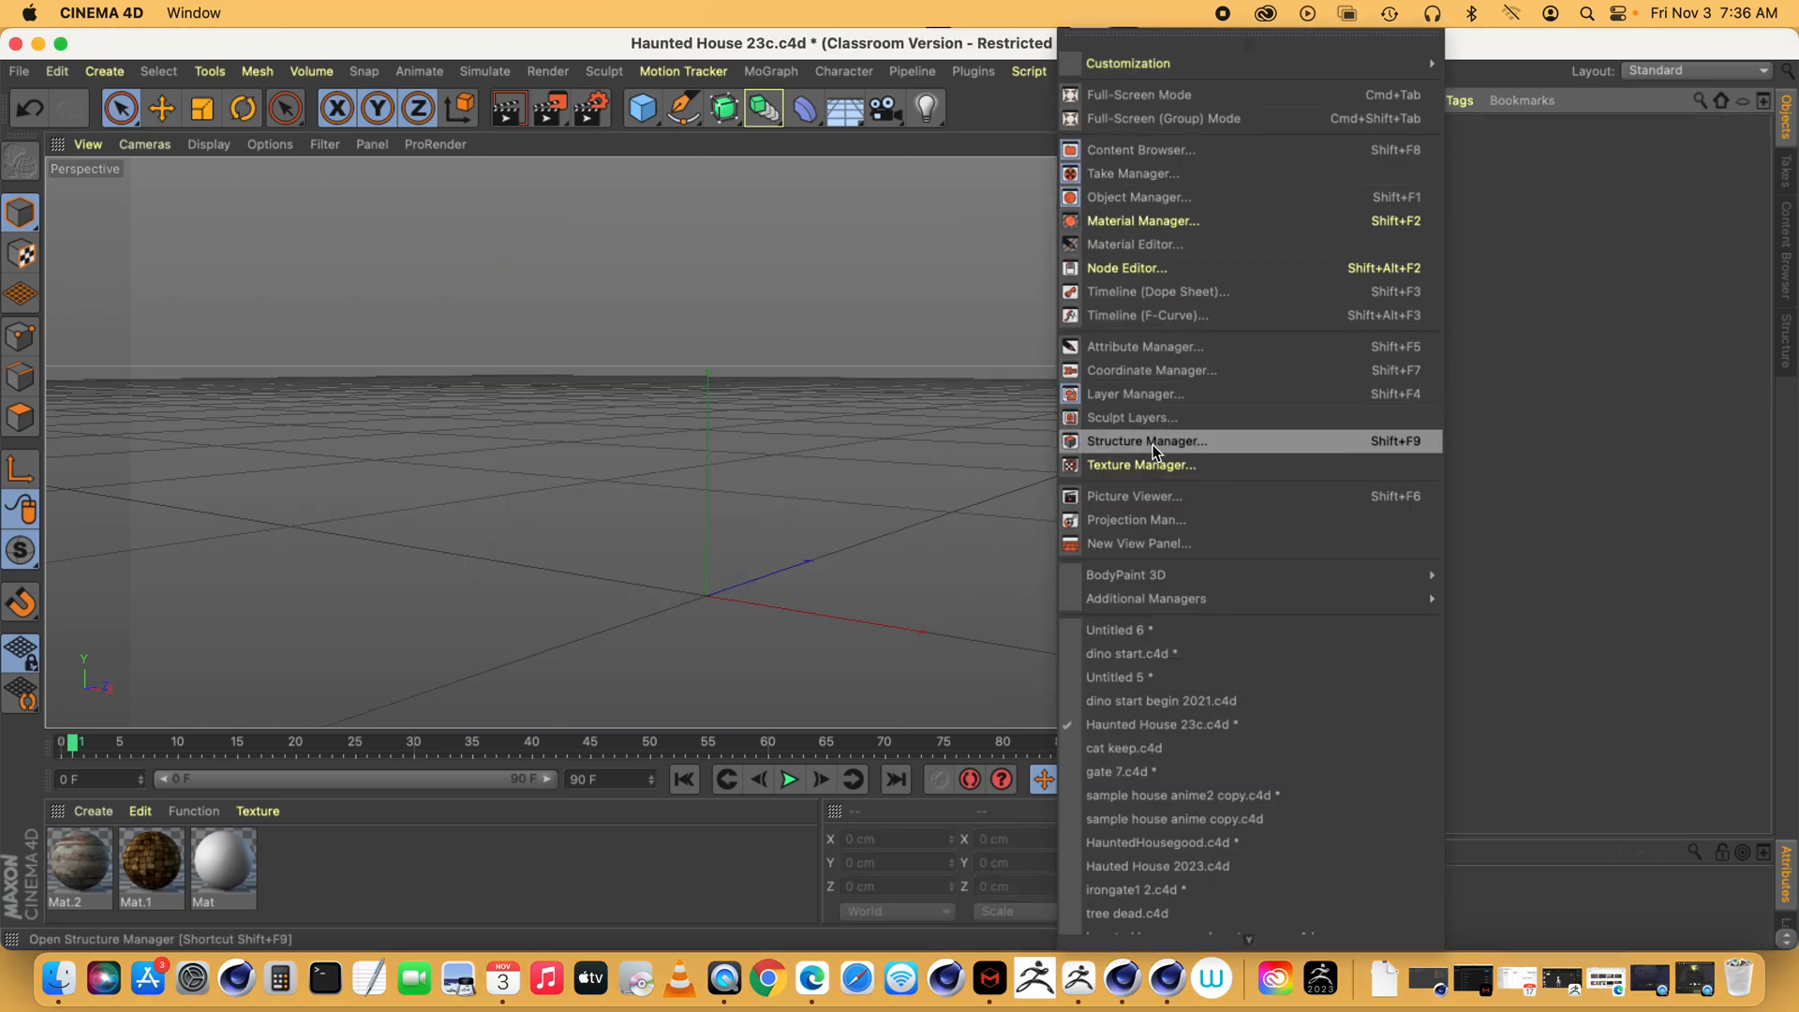
click(1154, 626)
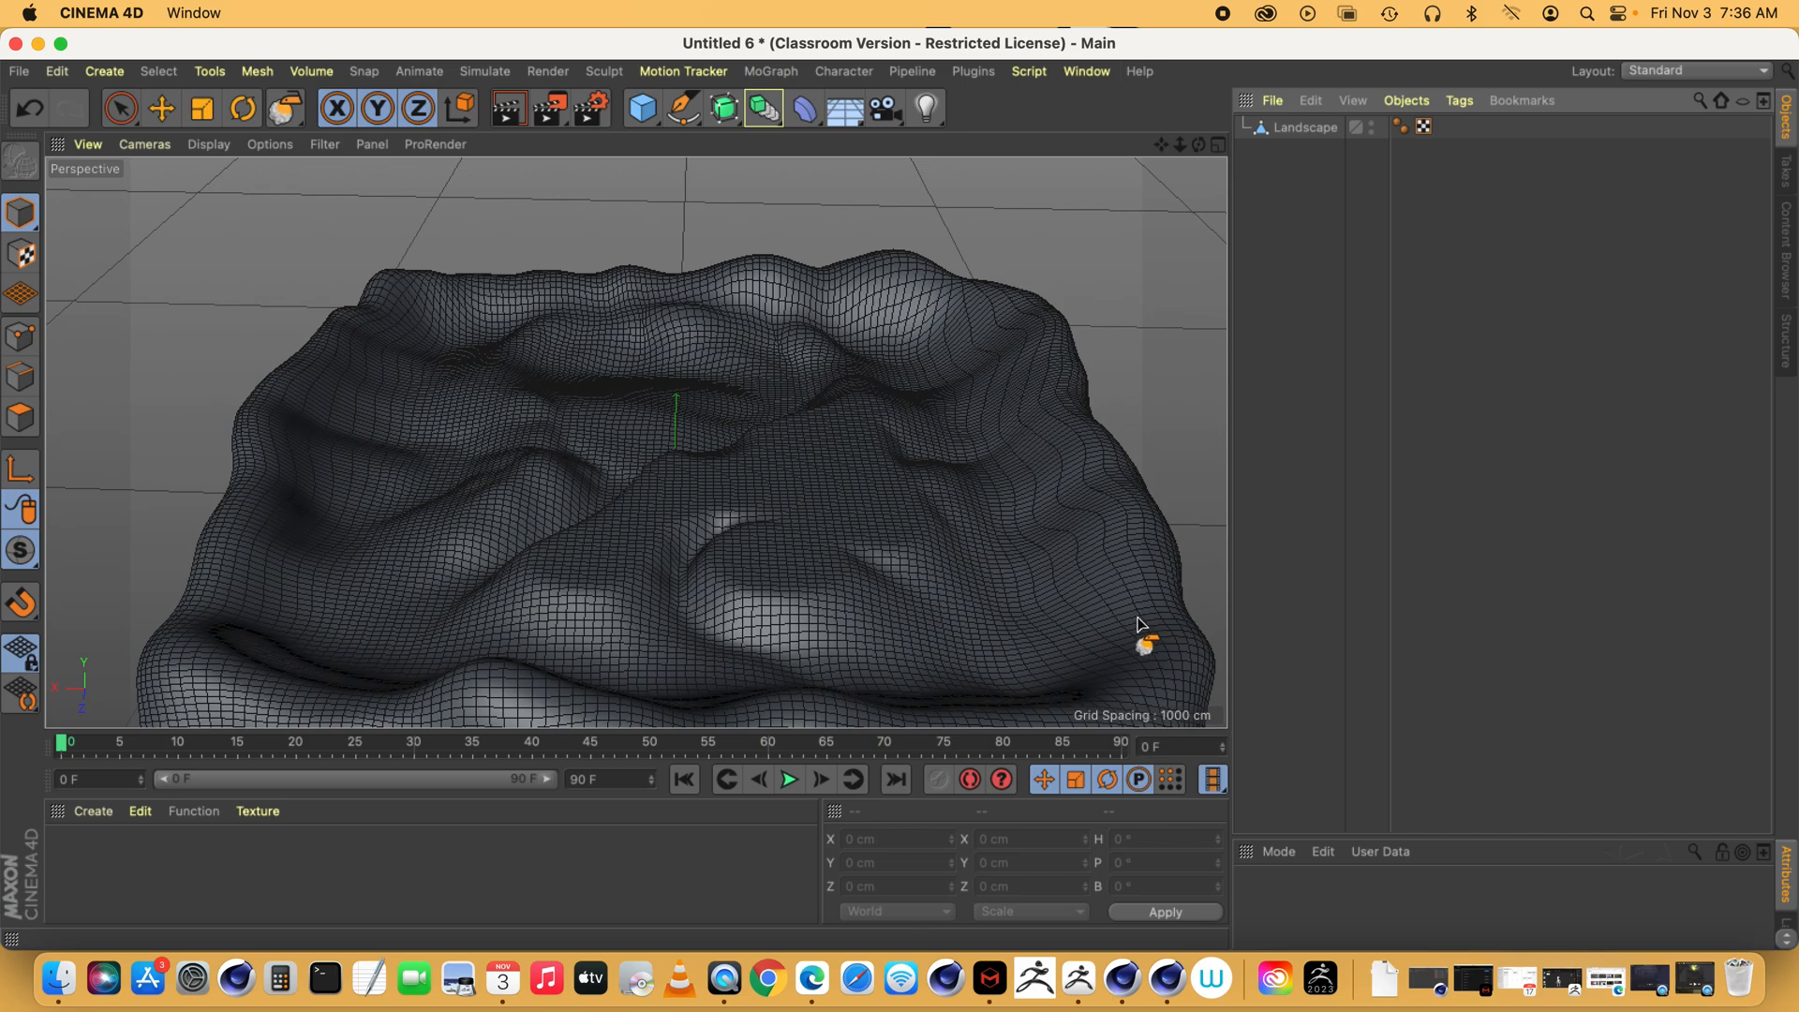
key(super+v)
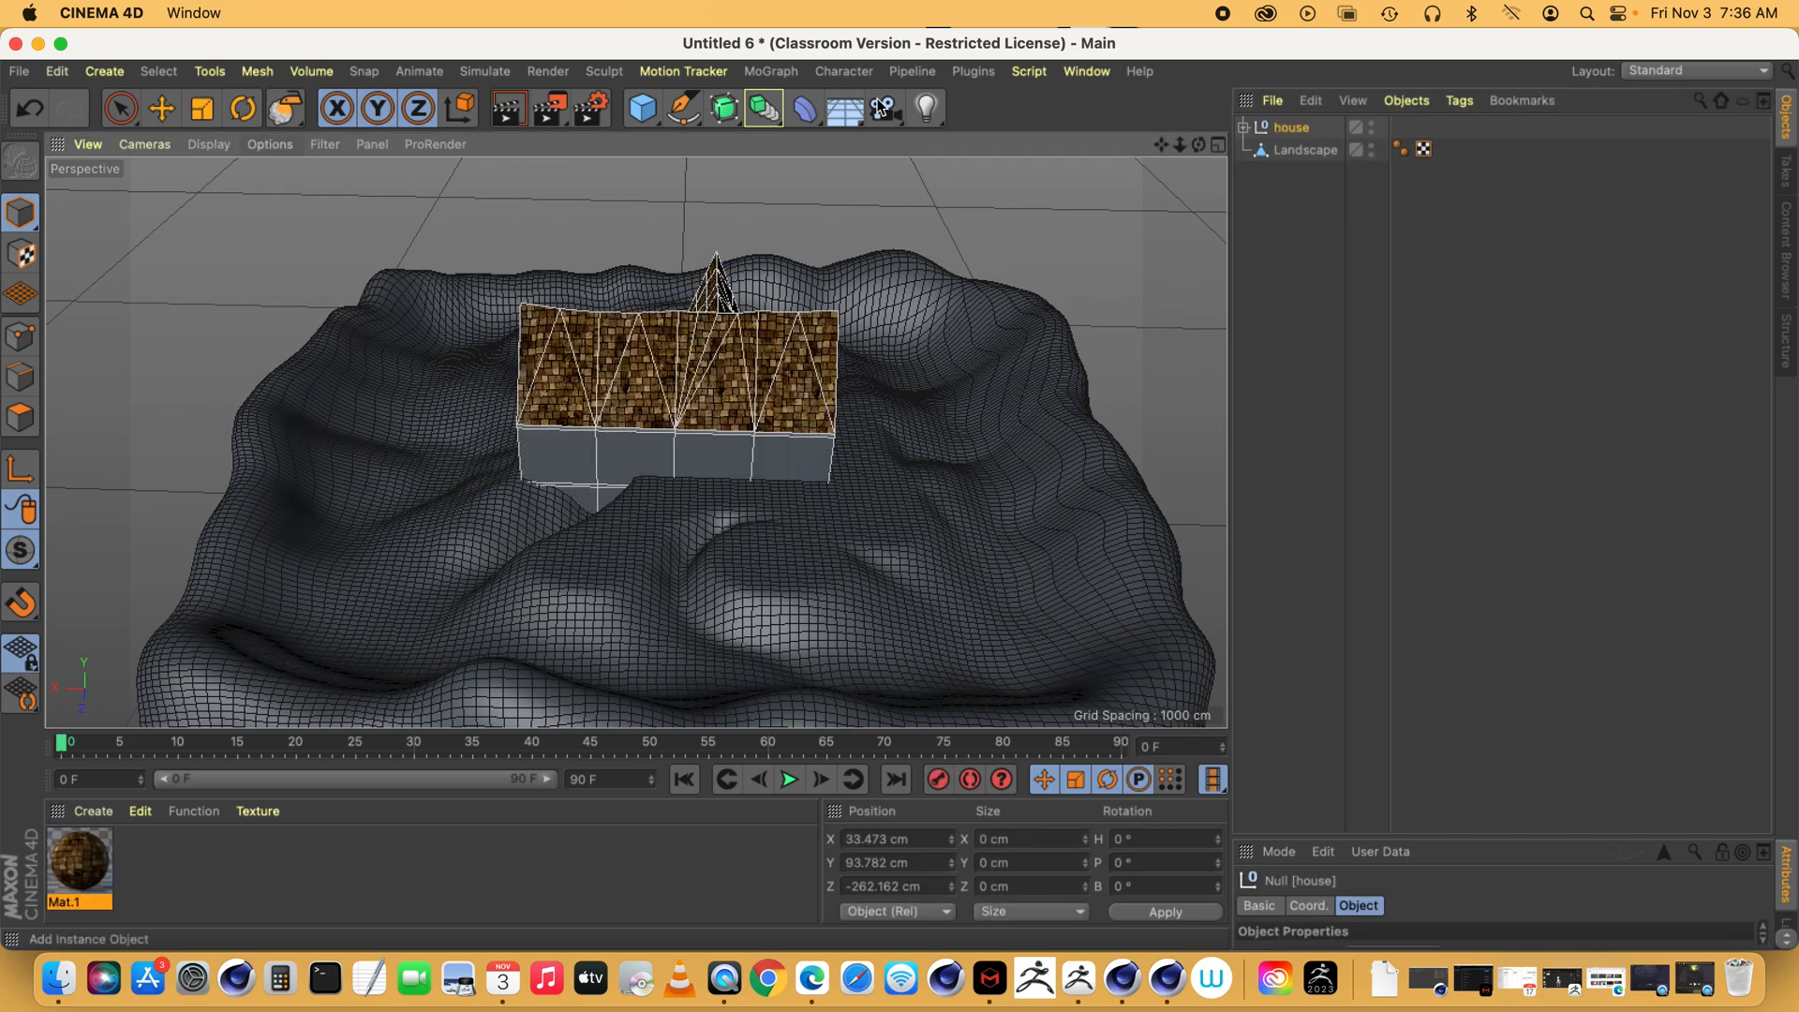
- Scale the house down uniformly and raise it to about Y 183 cm above the landscape
click(202, 108)
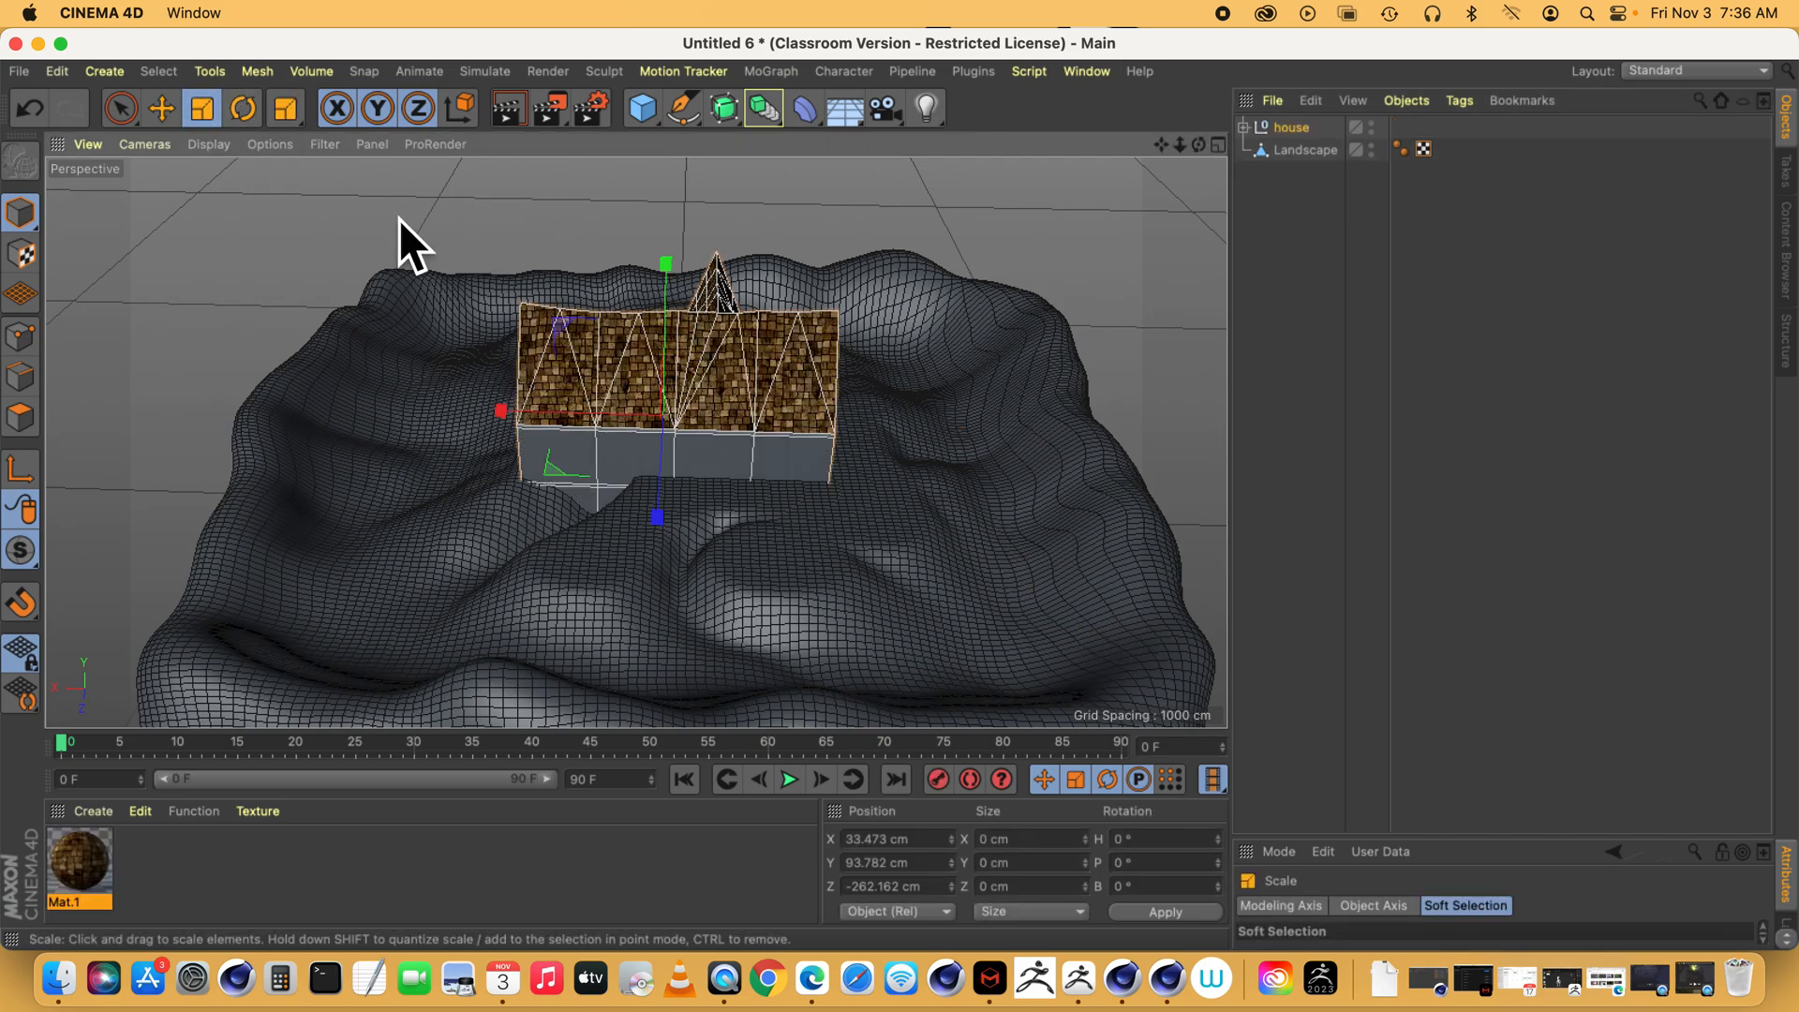
drag(1020, 213, 252, 246)
key(e)
drag(656, 271, 662, 242)
drag(1182, 148, 1184, 150)
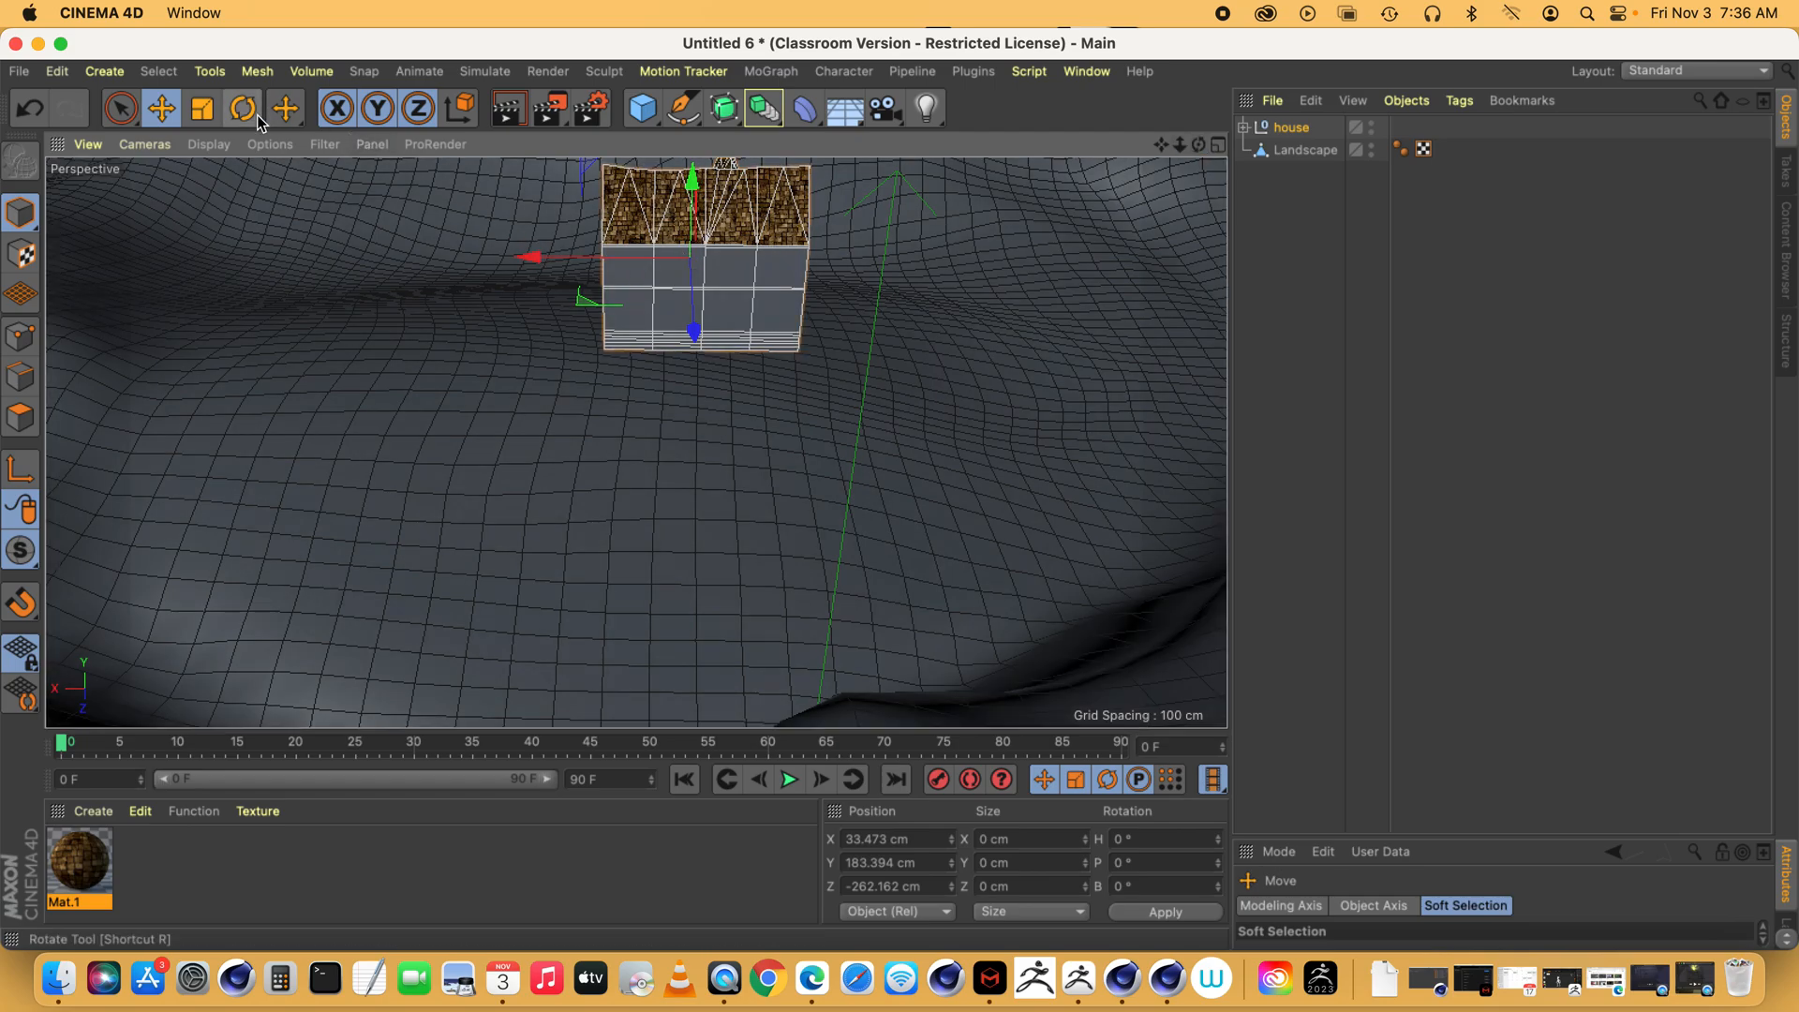
- Rotate the house to a heading of about 188° and move it to about X 78, Y 146, Z -152 cm
click(259, 120)
drag(618, 304, 450, 285)
click(159, 120)
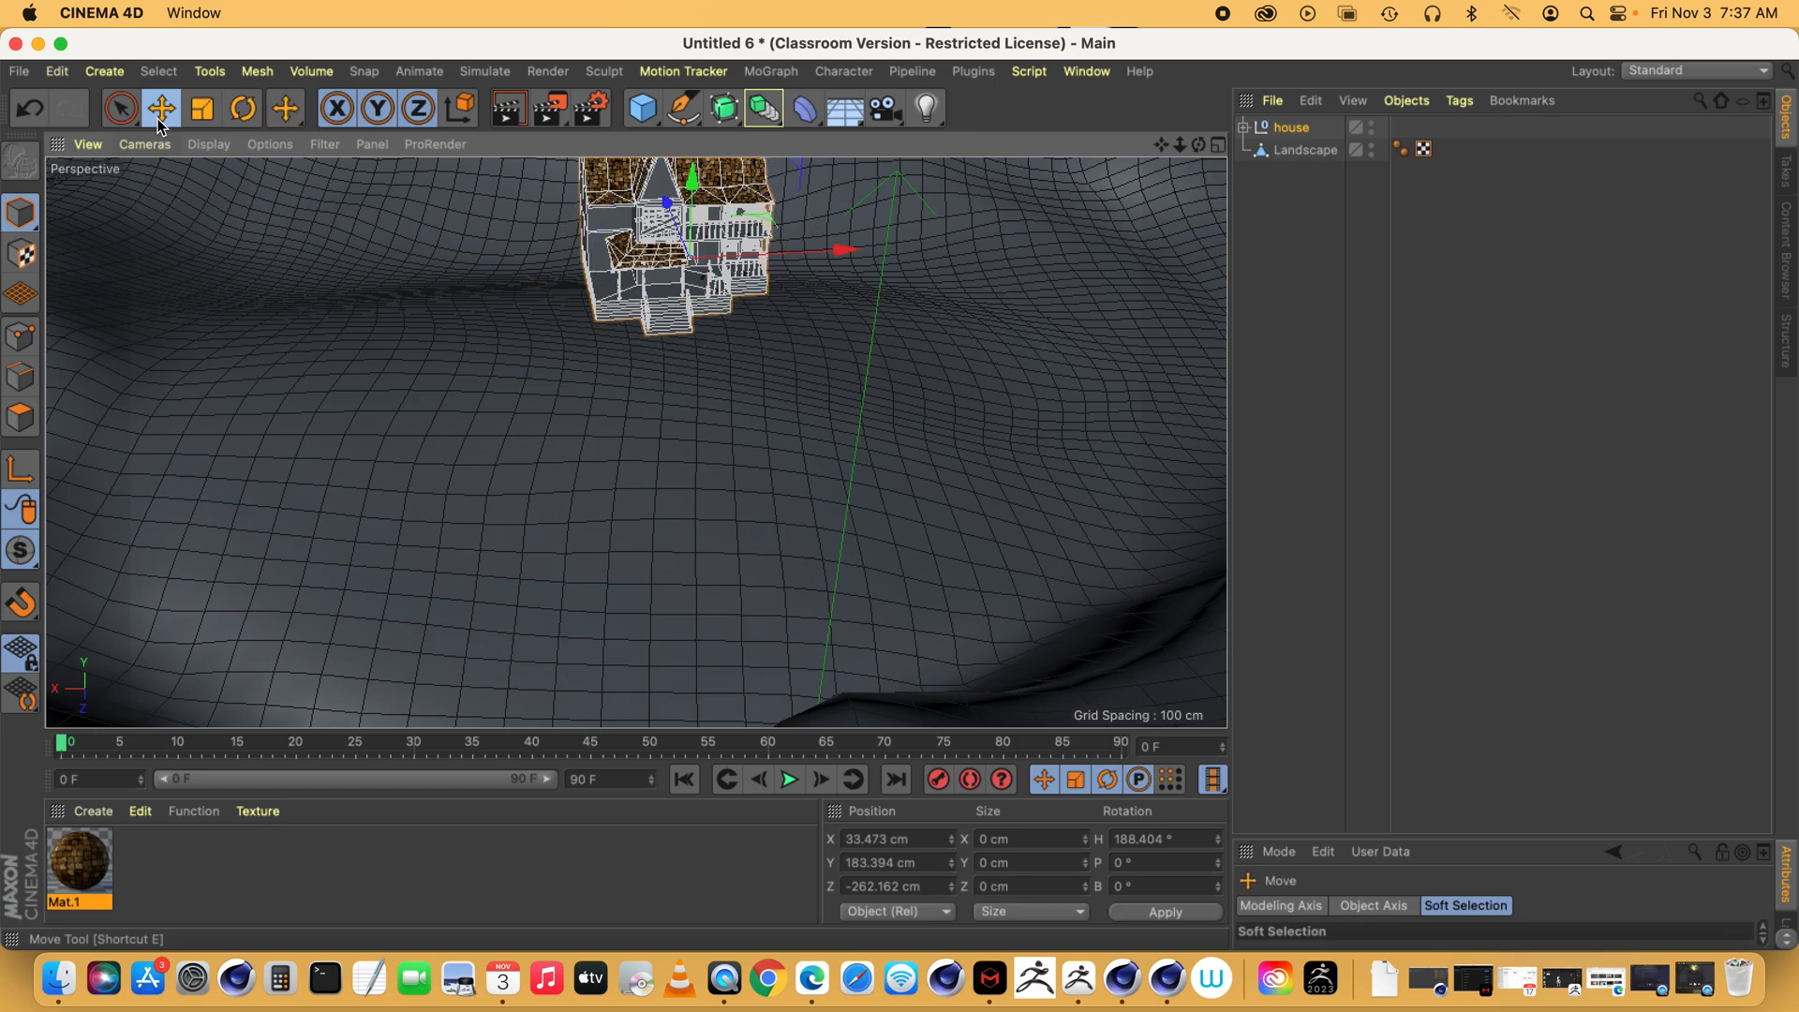
drag(661, 208, 698, 292)
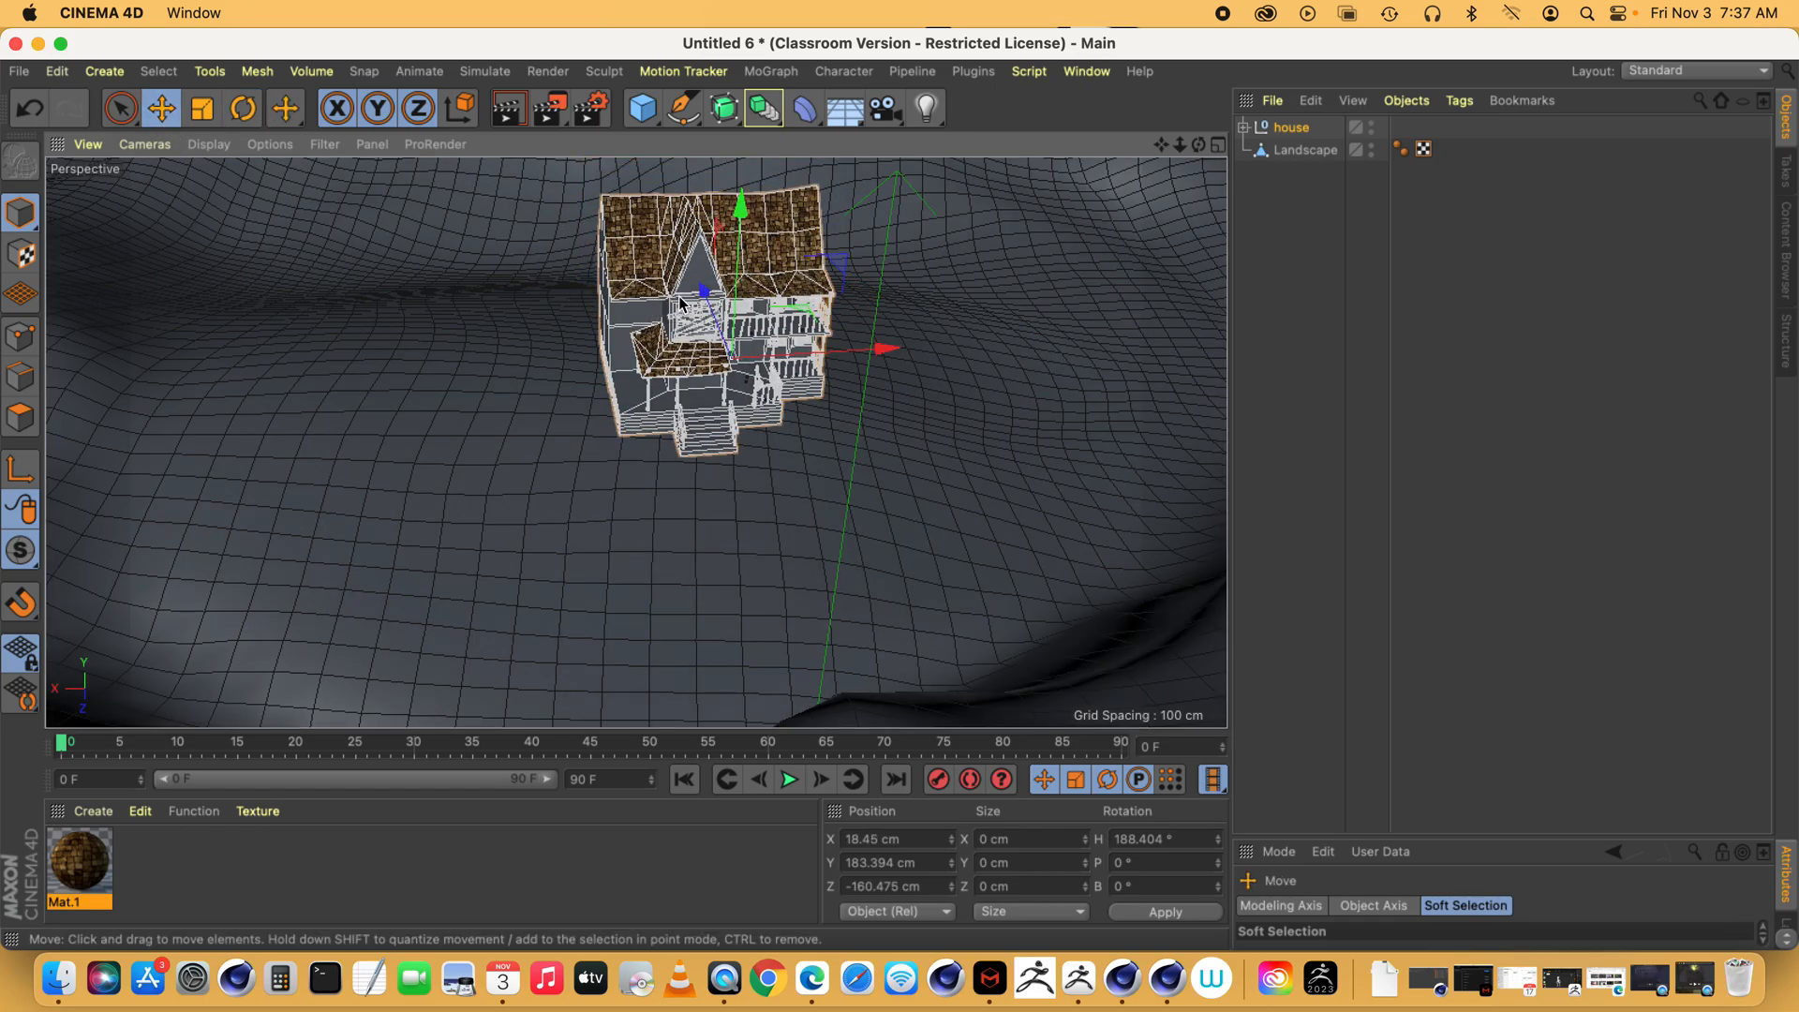
drag(741, 211, 730, 297)
drag(871, 427, 738, 436)
drag(589, 308, 589, 302)
drag(1180, 144, 1068, 150)
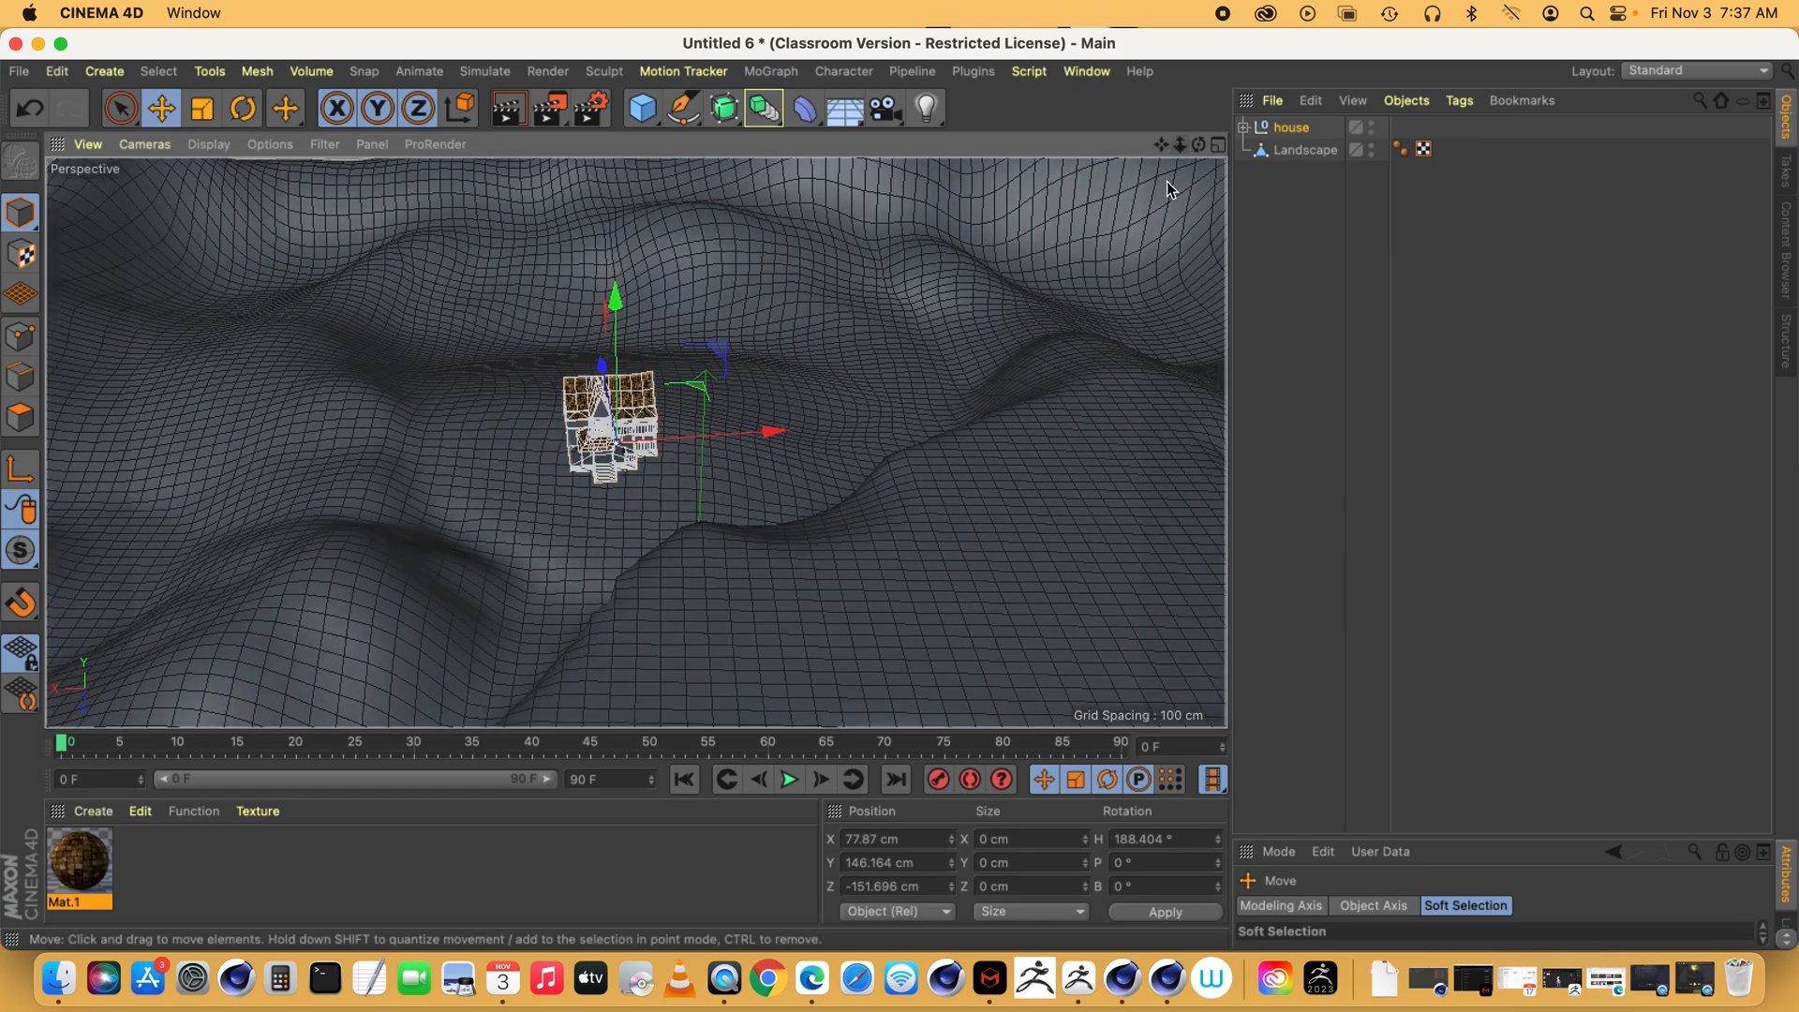
- Reposition the house in the landscape's valley at about X 190, Y 163, Z -191 cm
drag(722, 426, 581, 434)
drag(455, 315, 452, 314)
drag(1179, 144, 1494, 99)
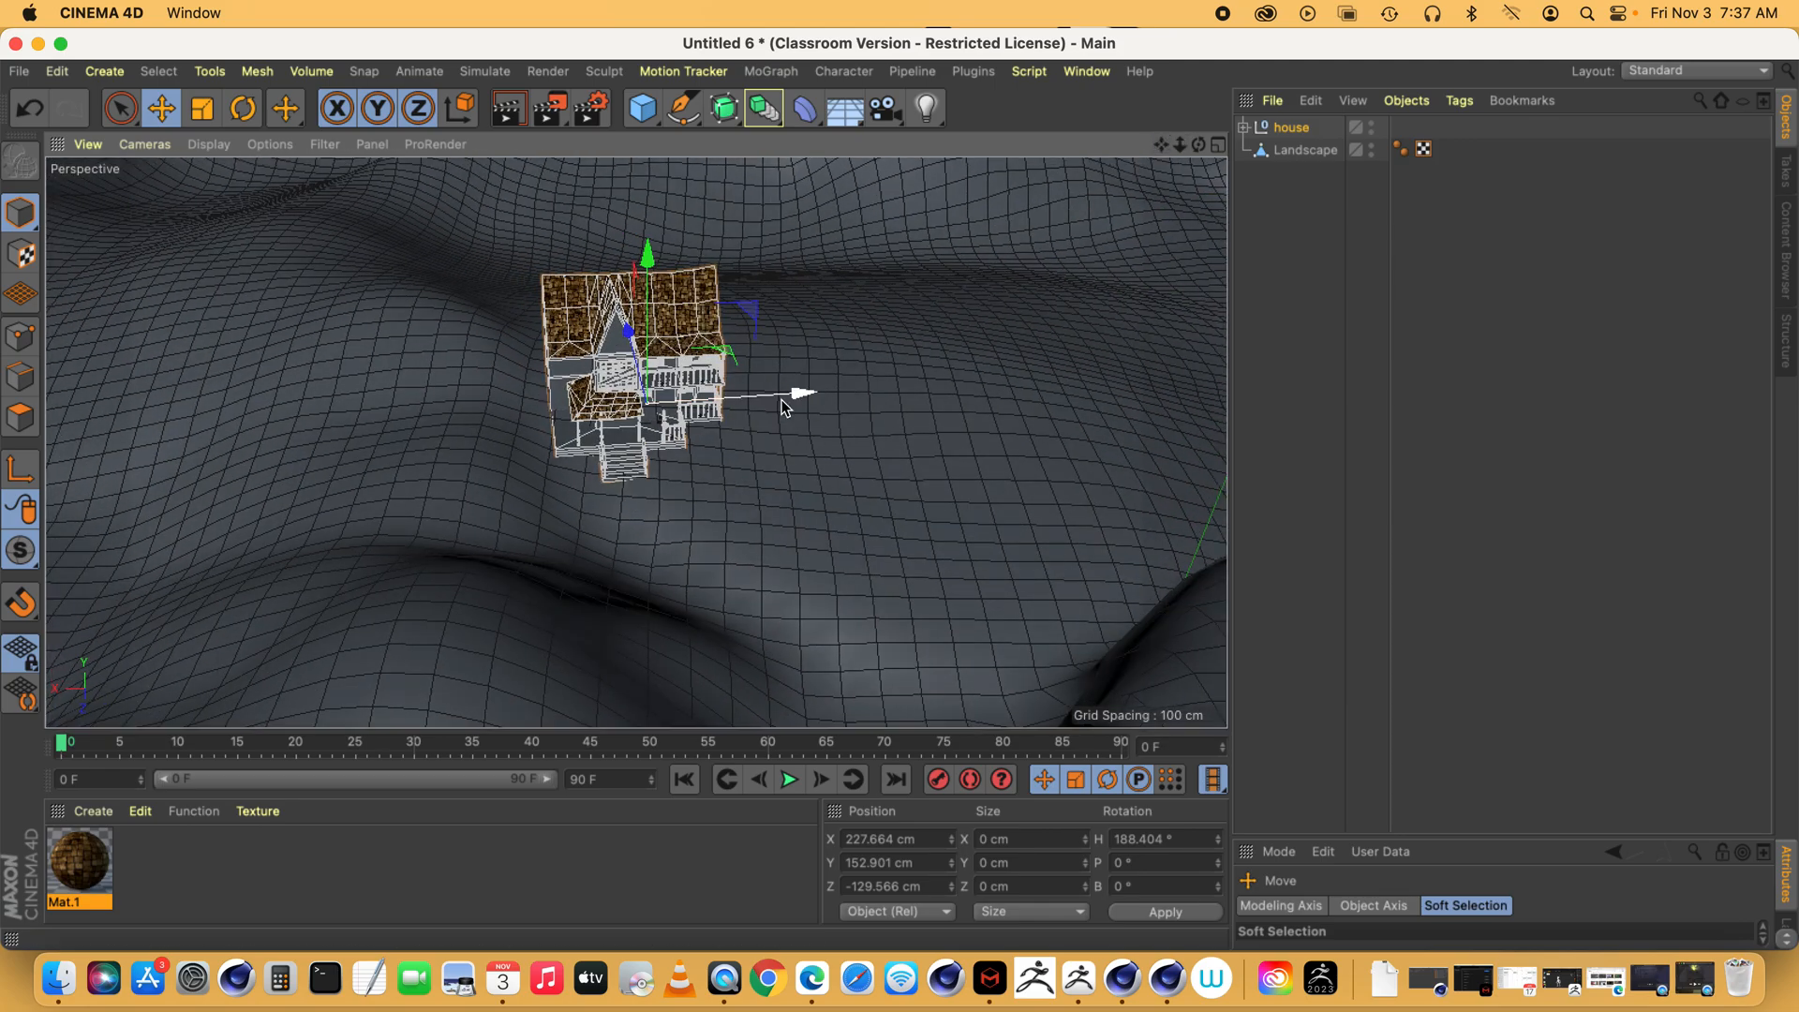
drag(647, 266, 646, 260)
drag(803, 385, 890, 381)
mouse_move(743, 246)
mouse_down()
mouse_move(716, 195)
mouse_move(722, 293)
mouse_move(715, 253)
mouse_up()
drag(704, 327, 701, 253)
drag(722, 185, 721, 172)
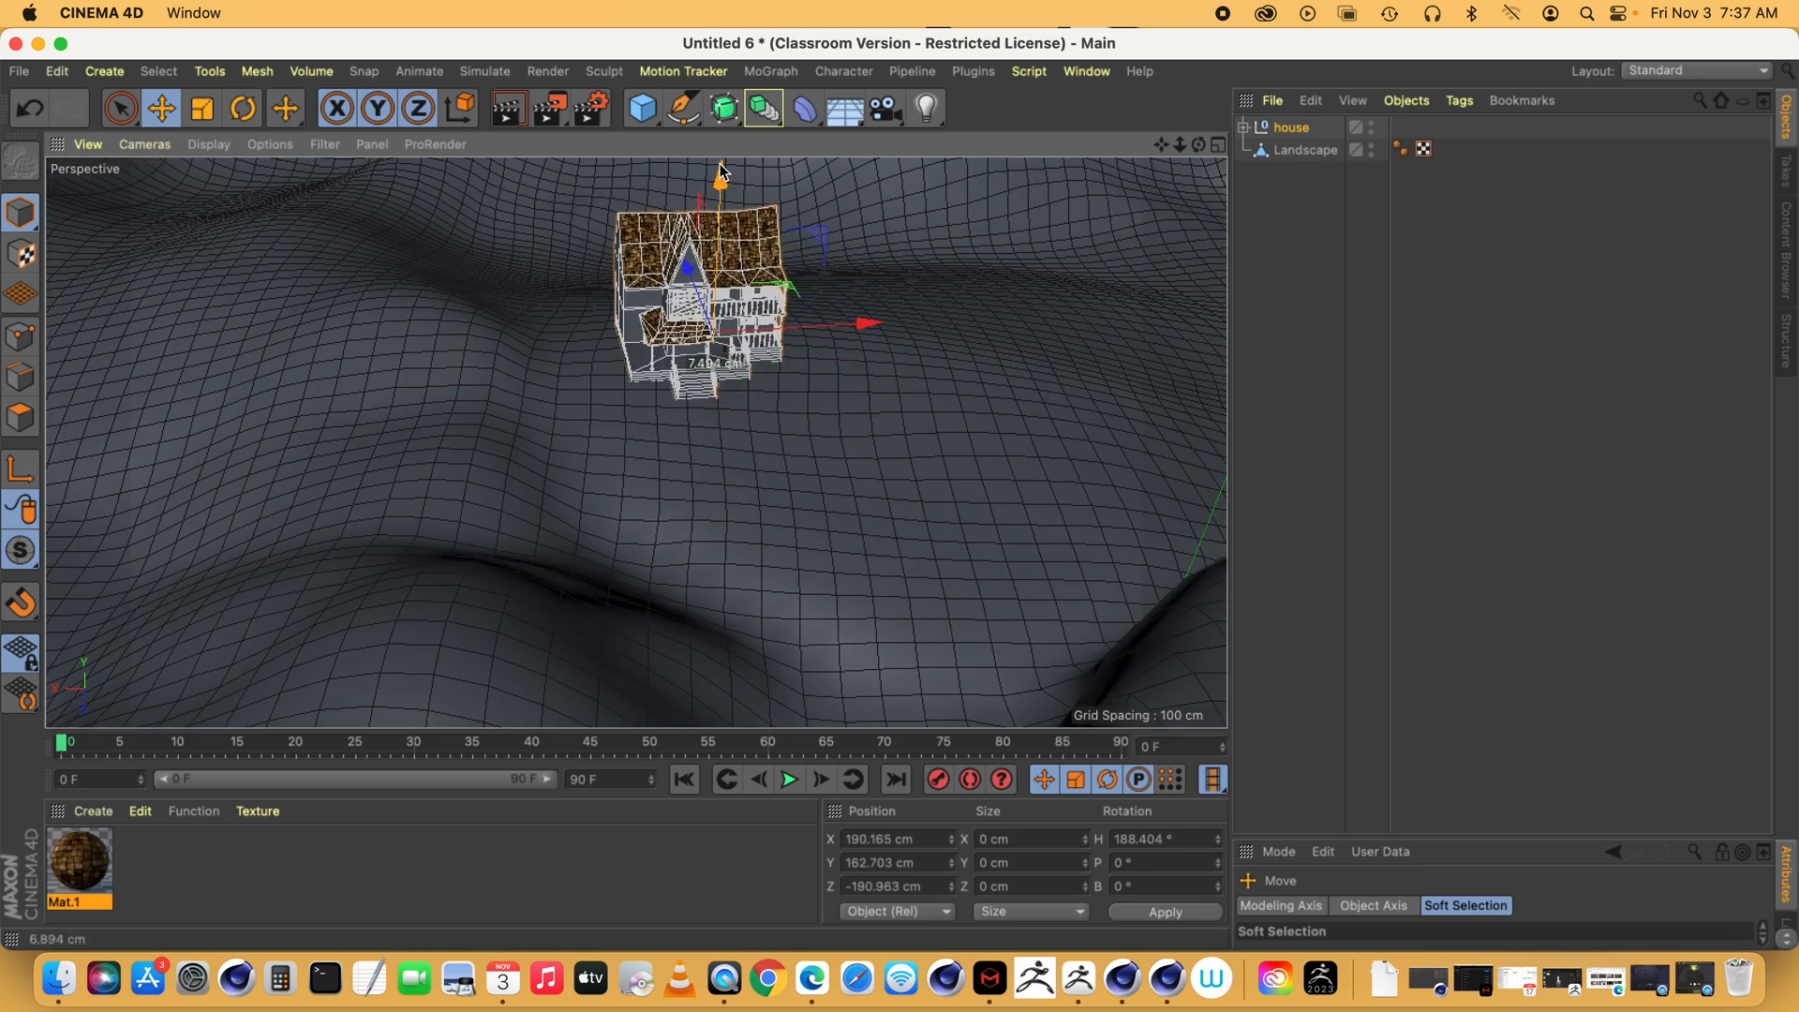
drag(1199, 145, 636, 443)
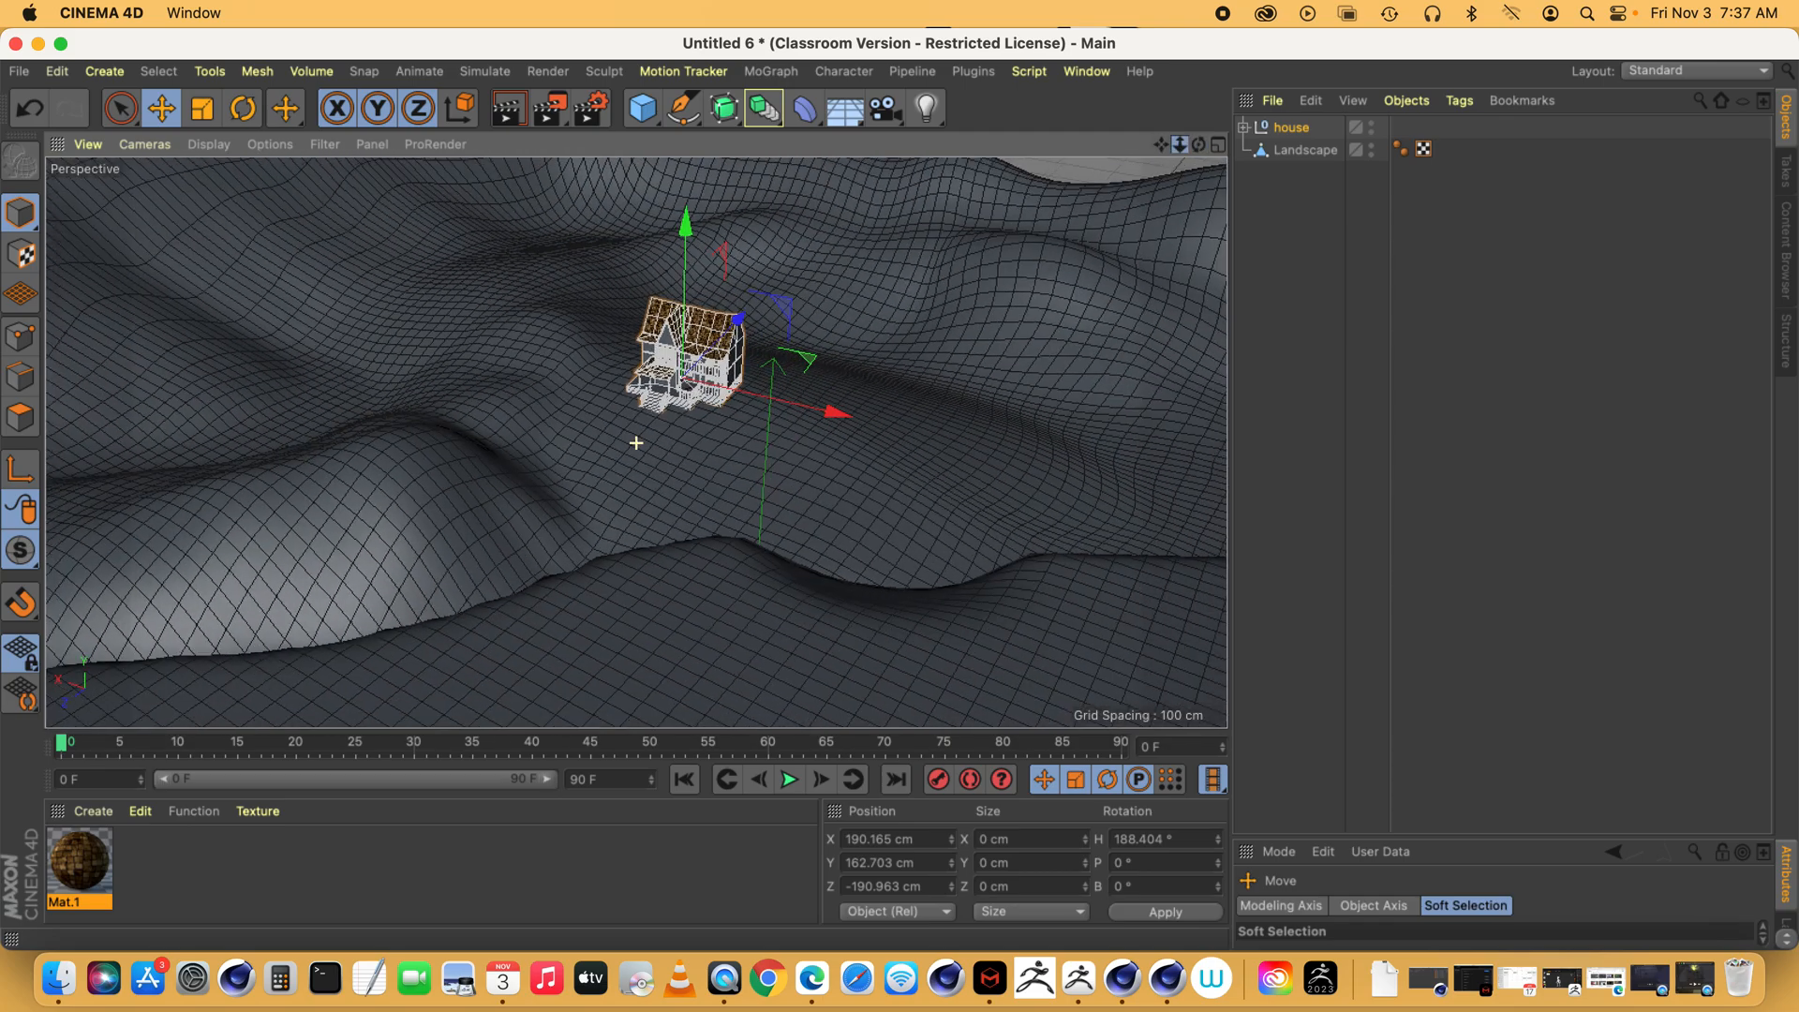
- Switch to the open tree dead.c4d document
click(1086, 71)
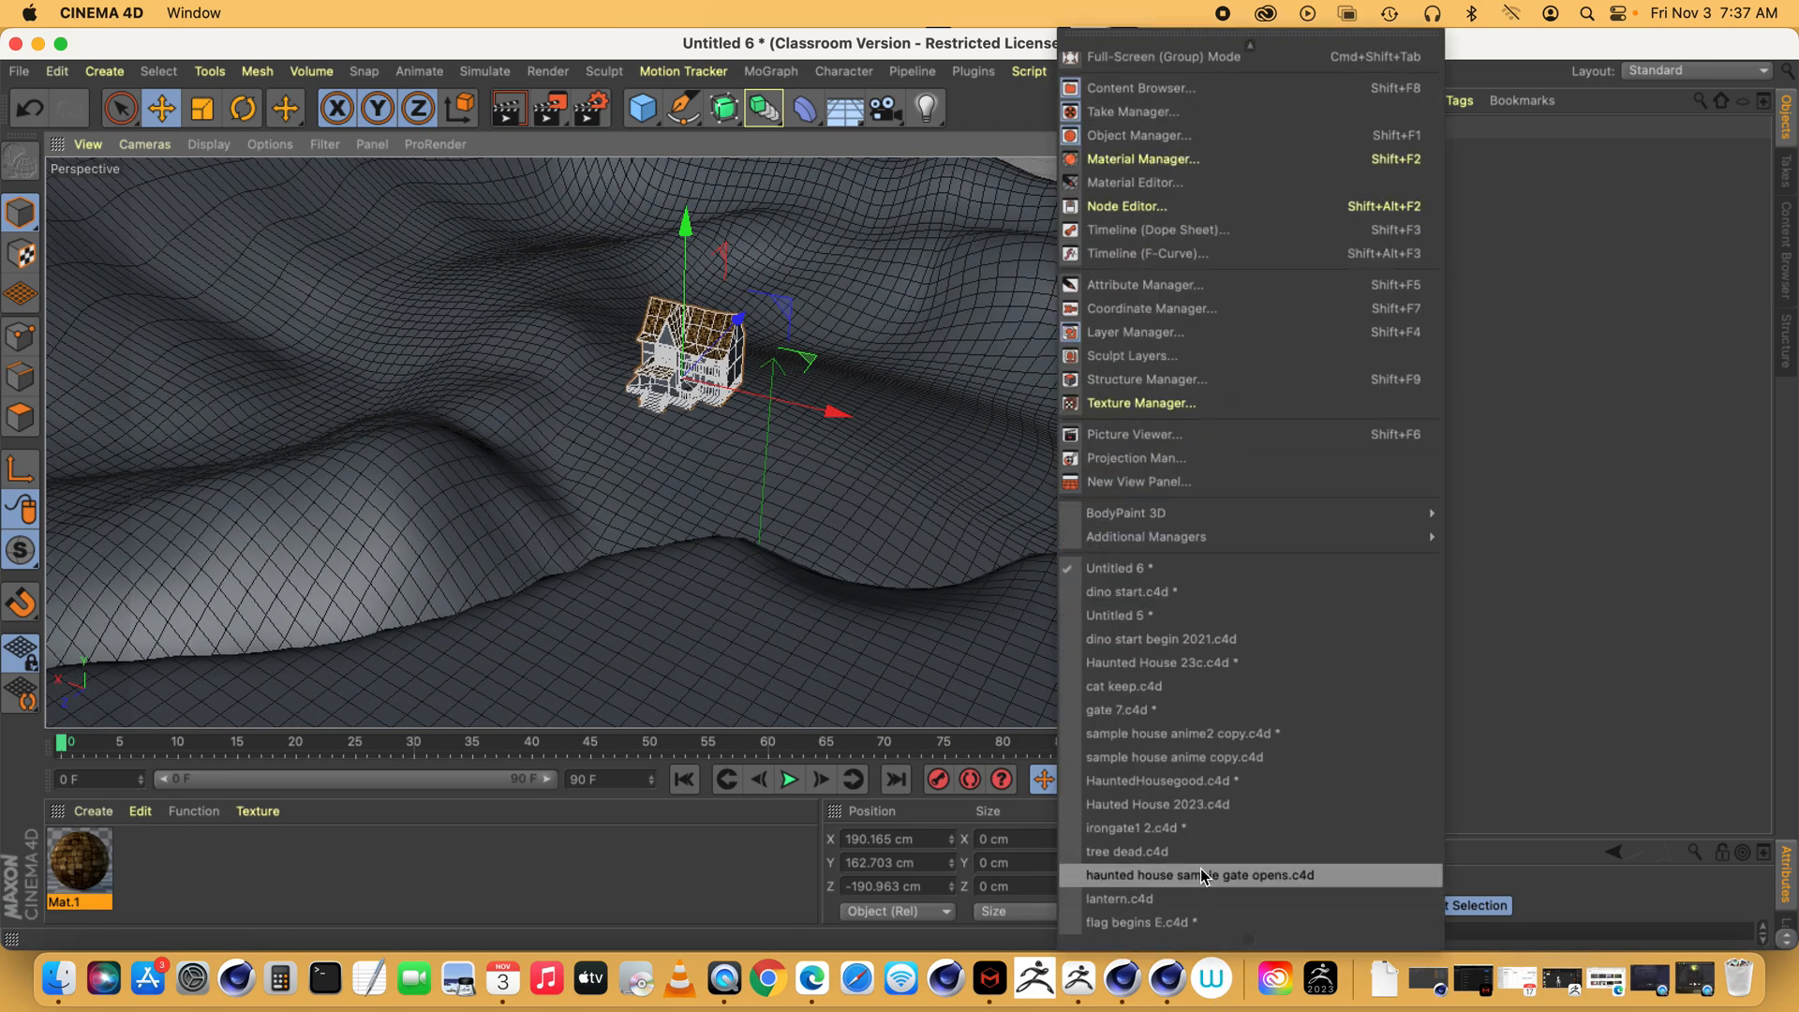
click(1162, 853)
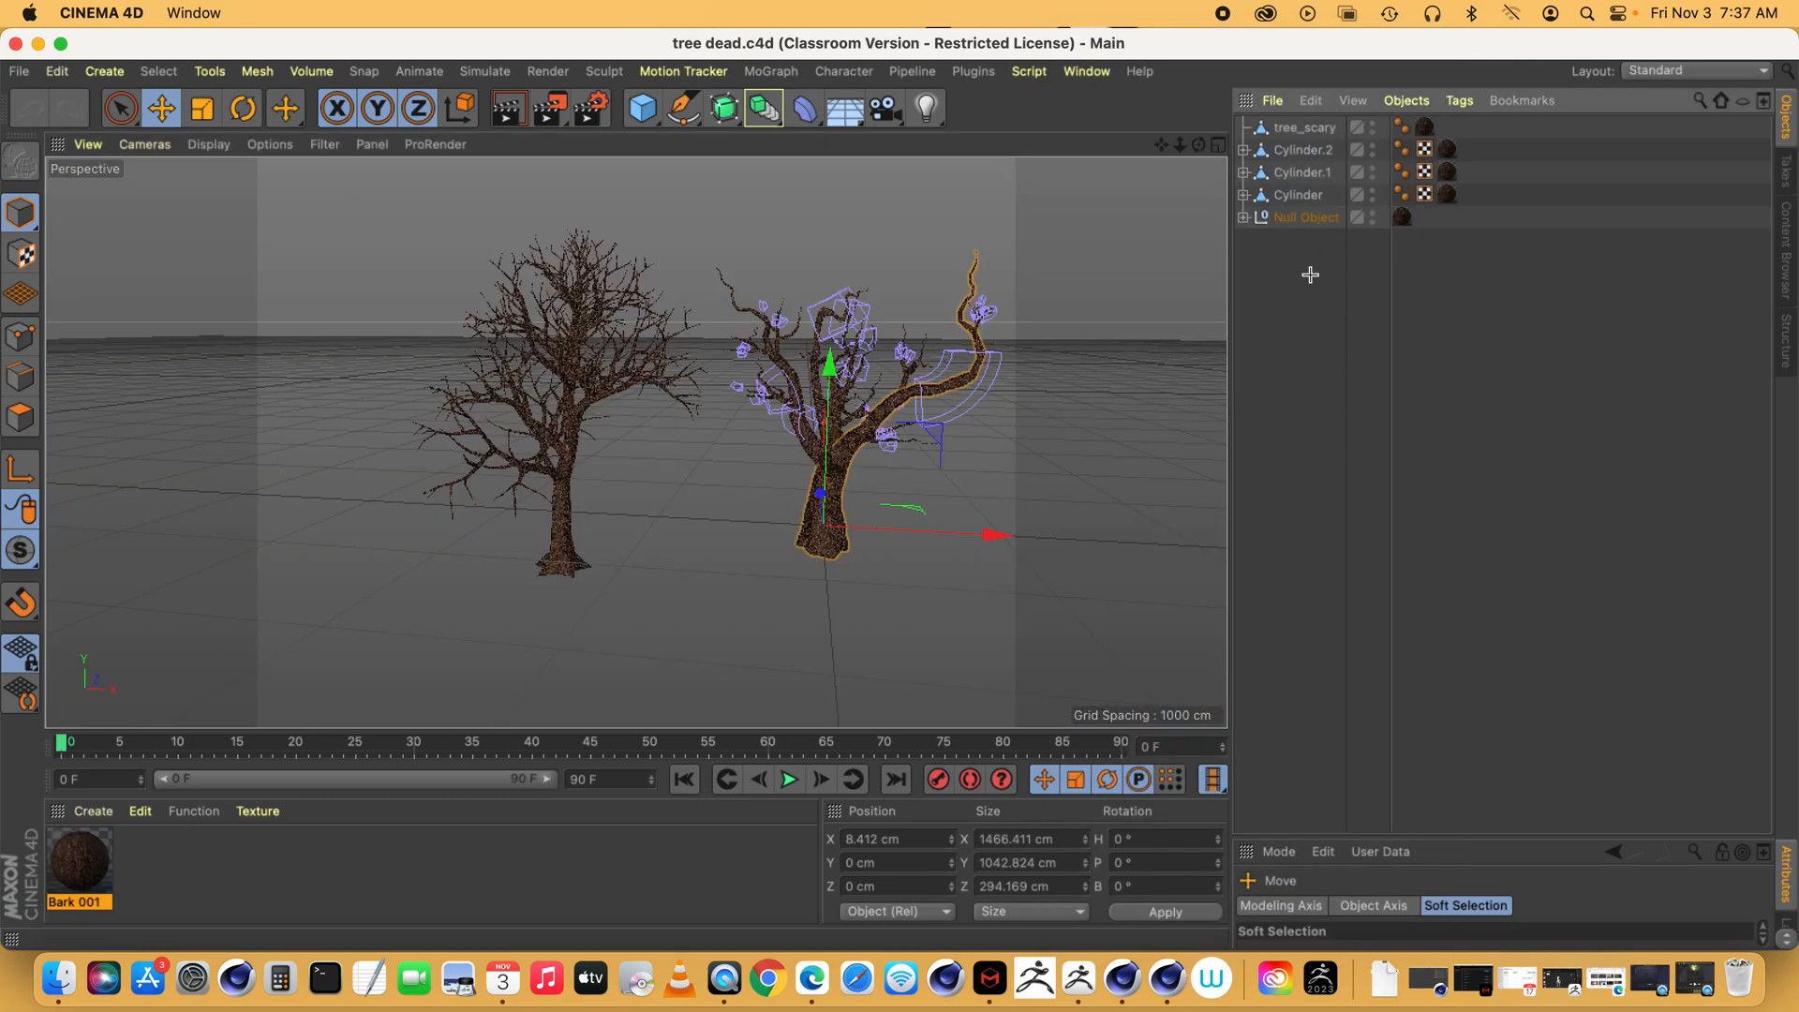
click(1303, 218)
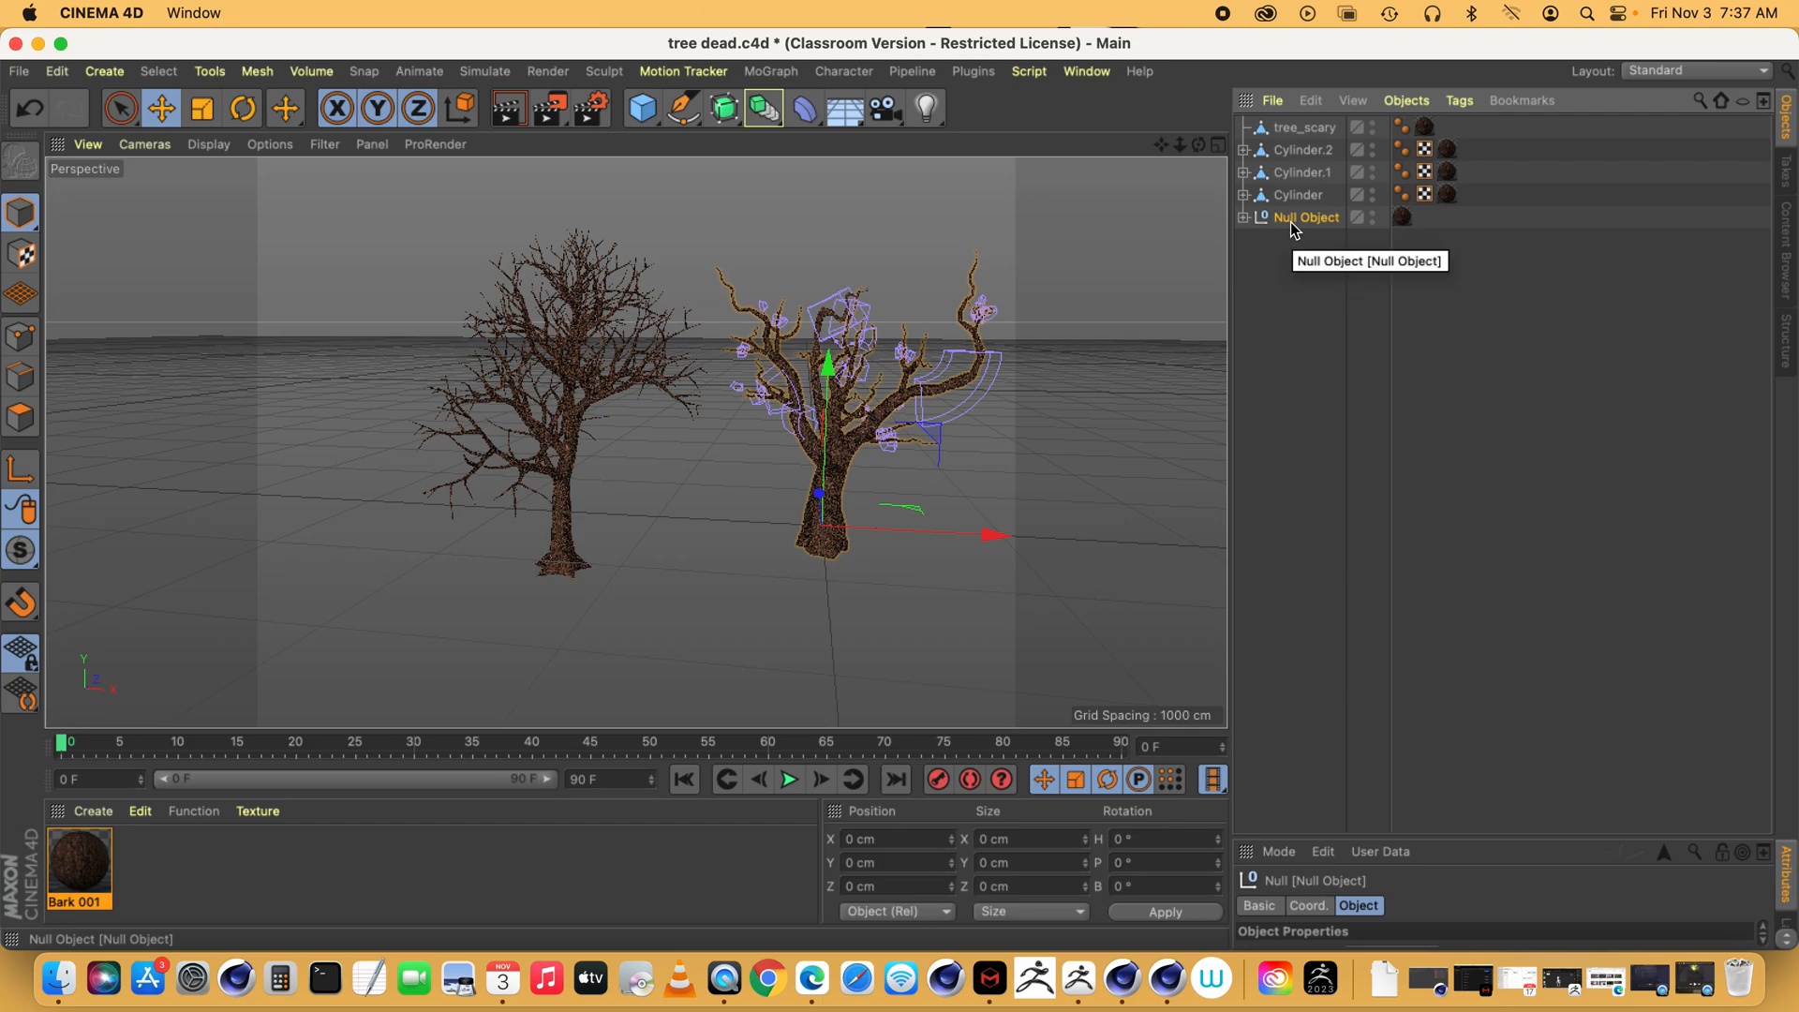
key(Delete)
key(super+z)
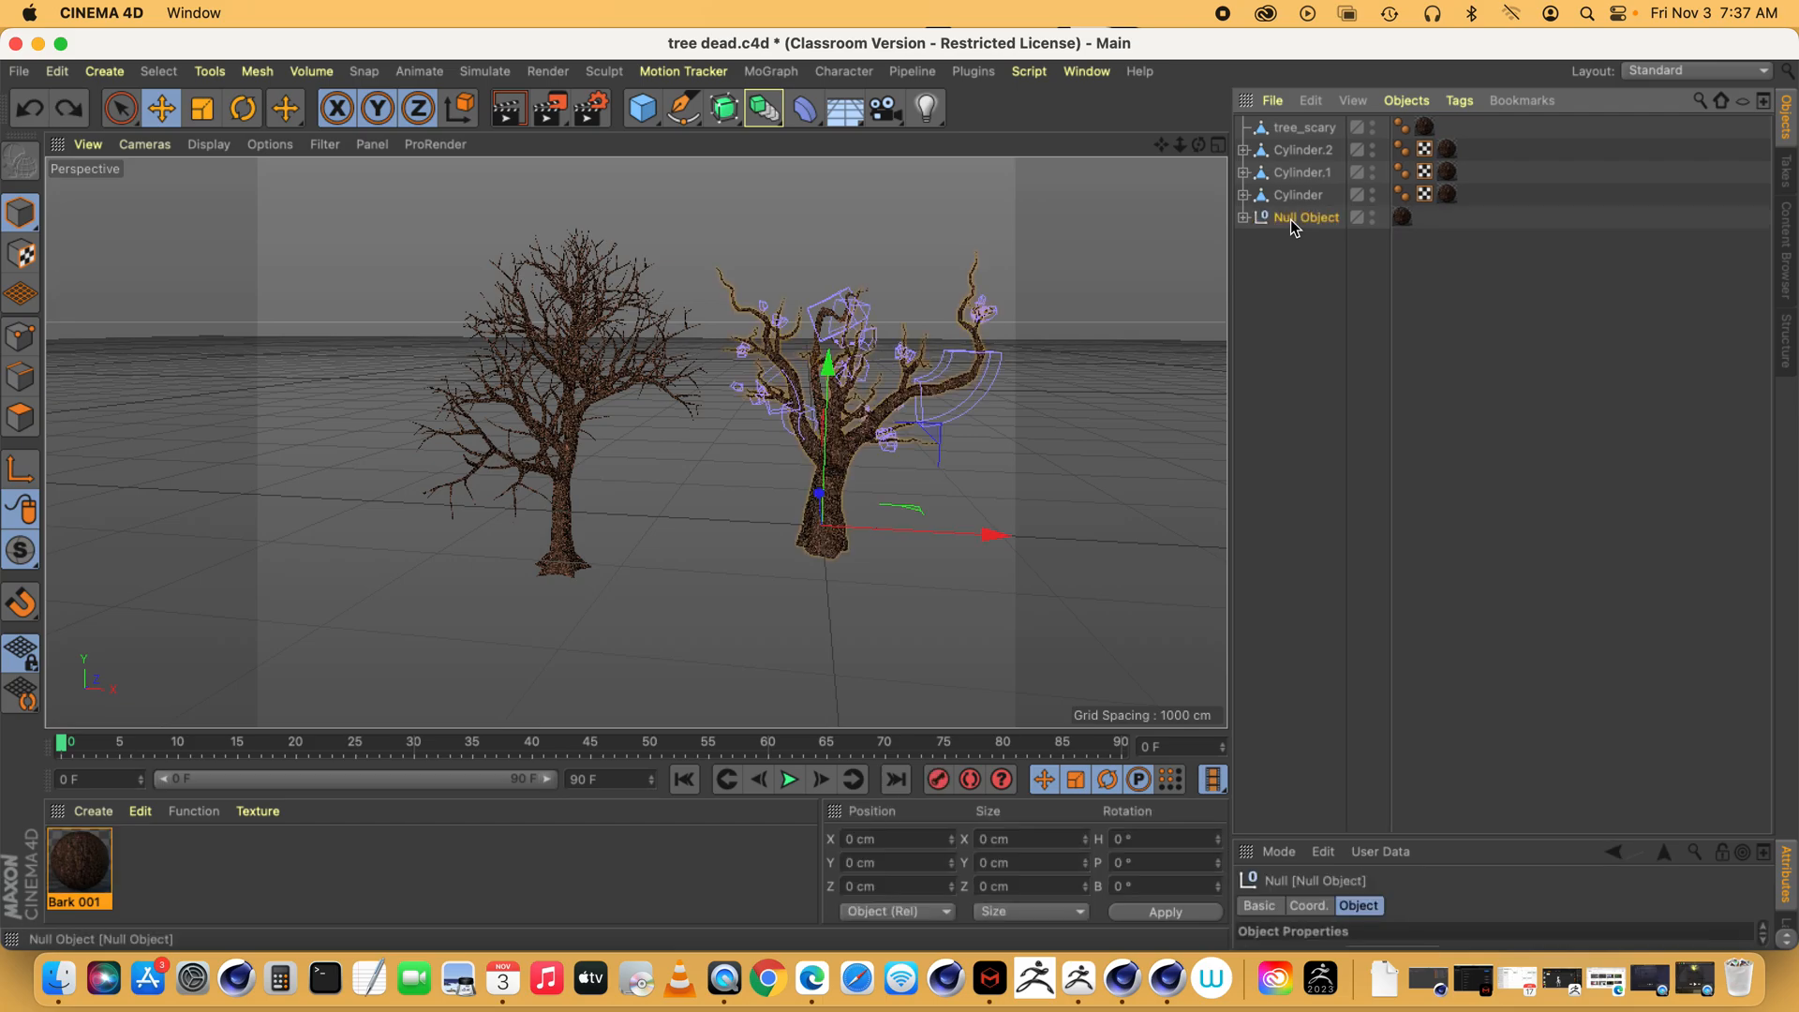
drag(1316, 279, 1286, 150)
key(Delete)
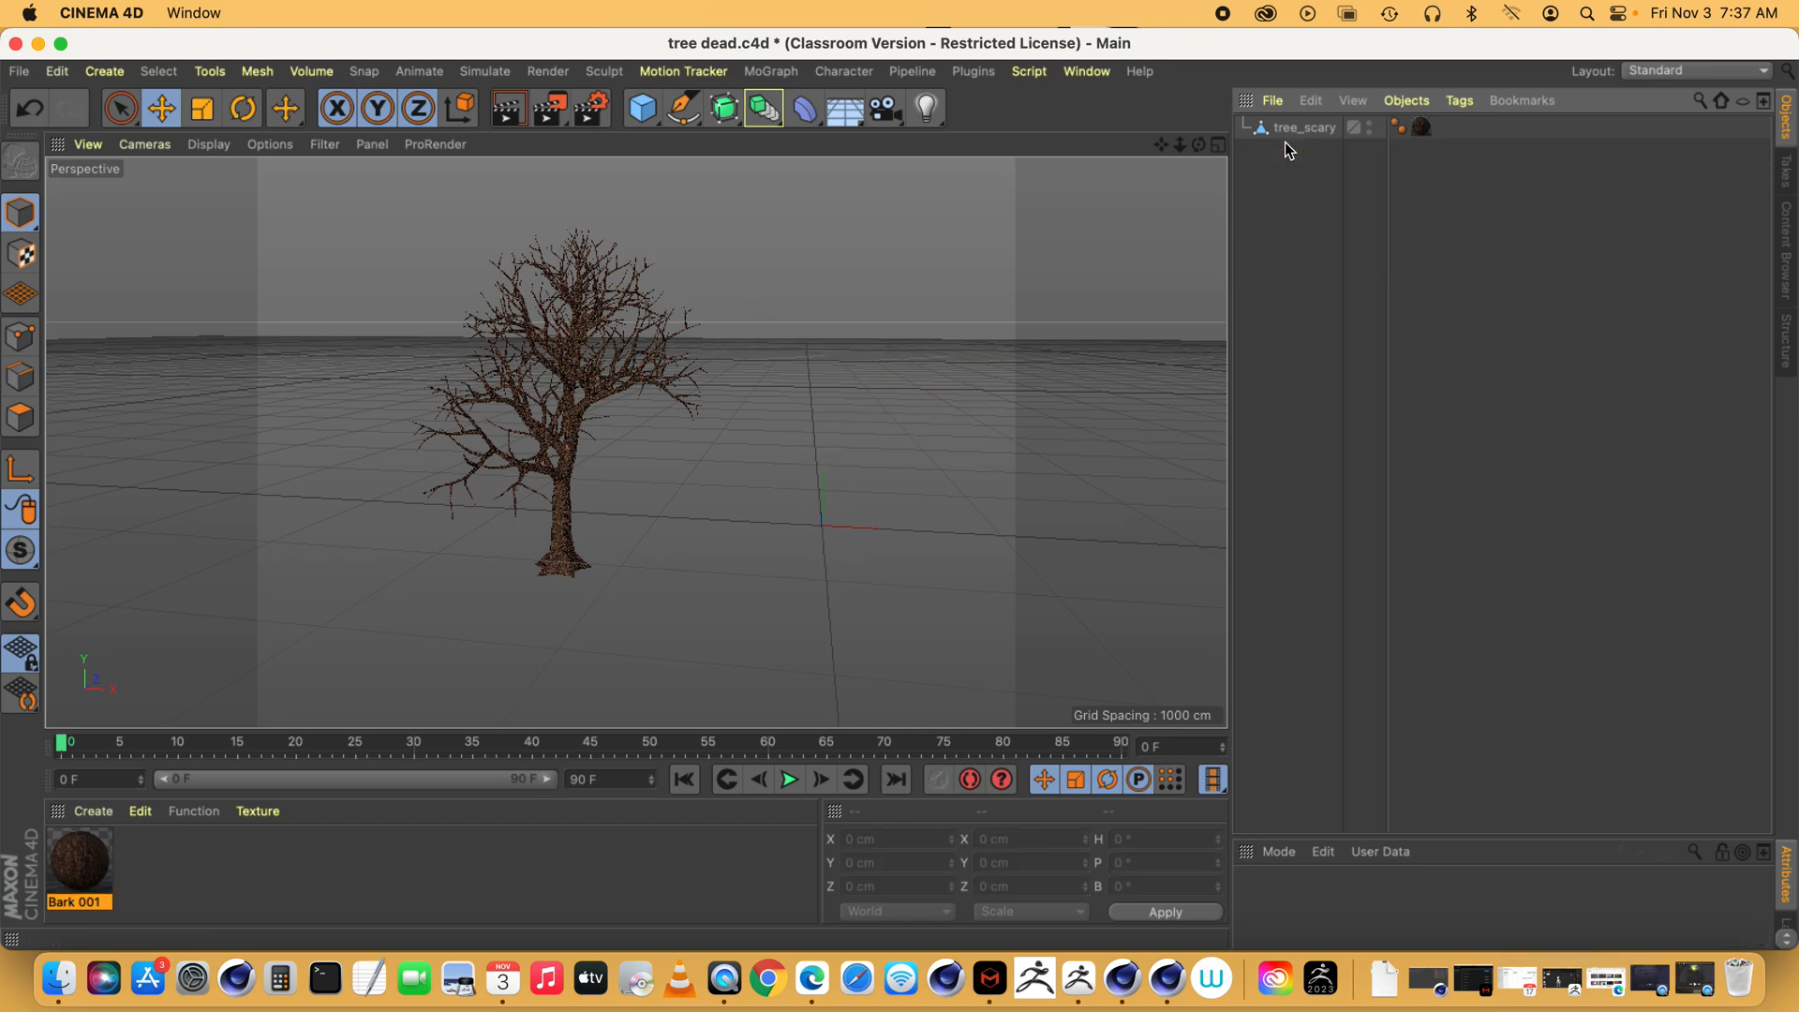
key(super+z)
- Copy the tree_scary object into the Untitled 6 scene
click(1297, 130)
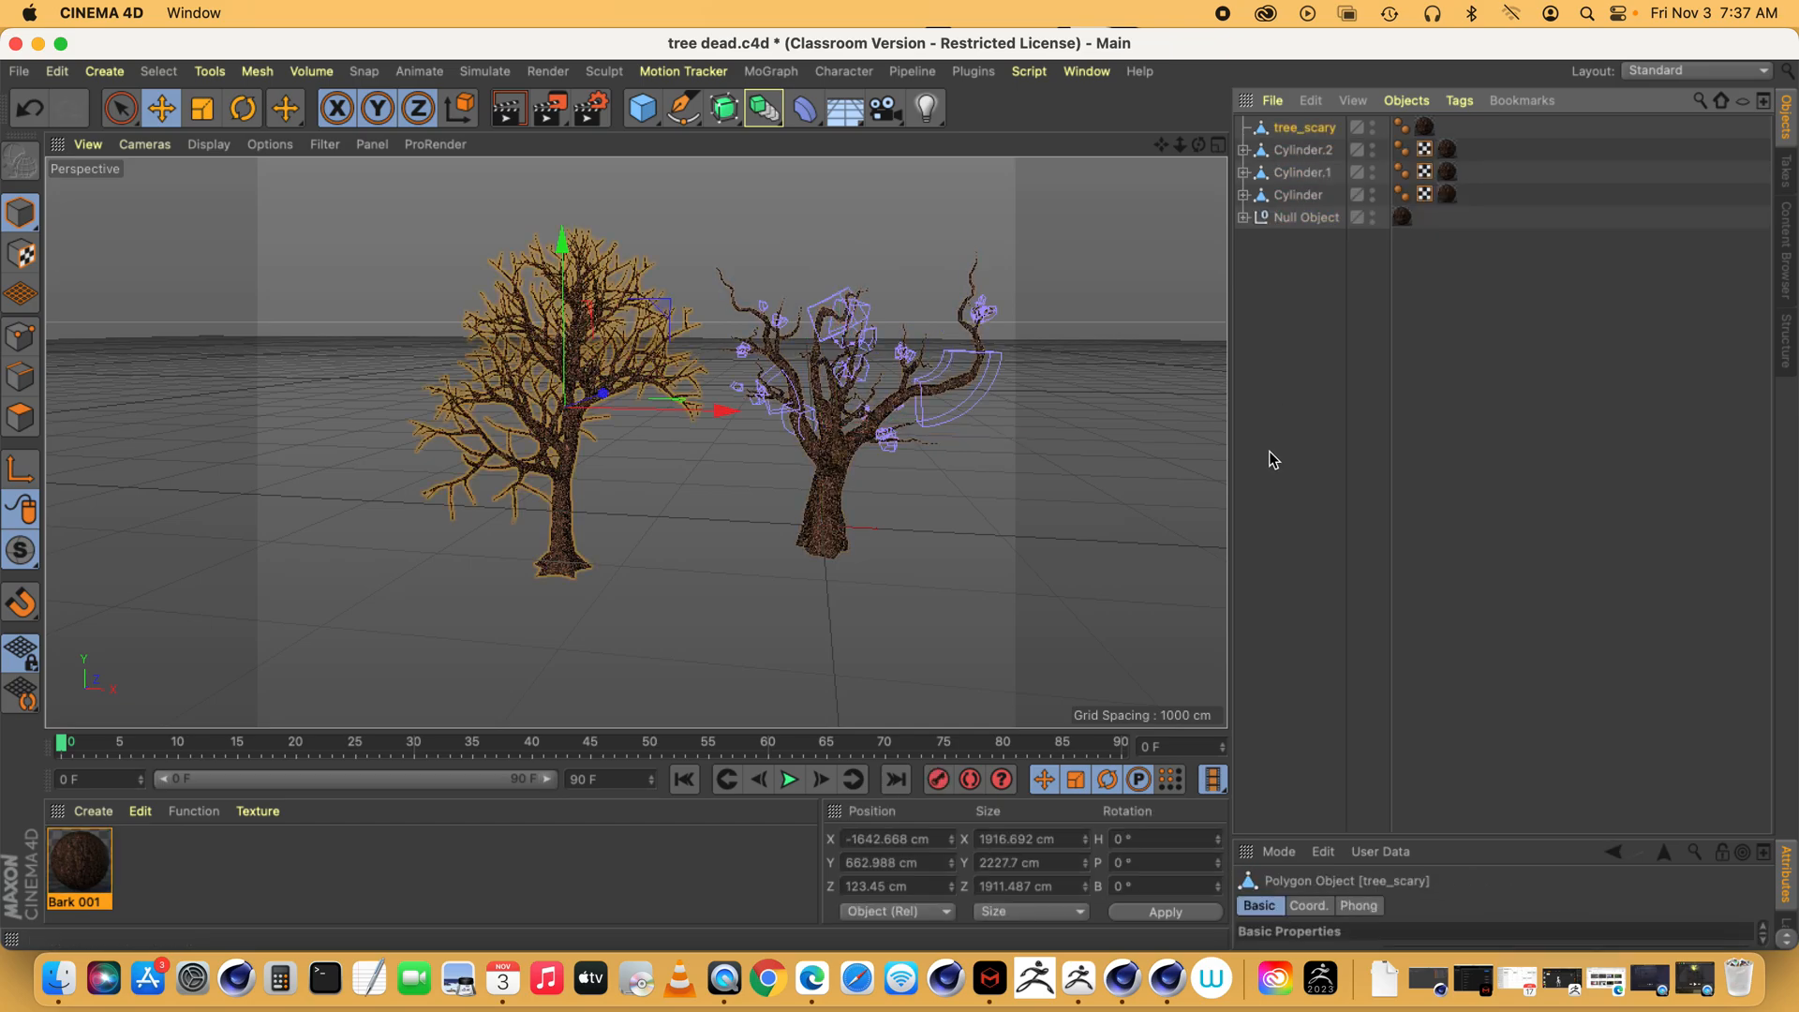
click(1086, 71)
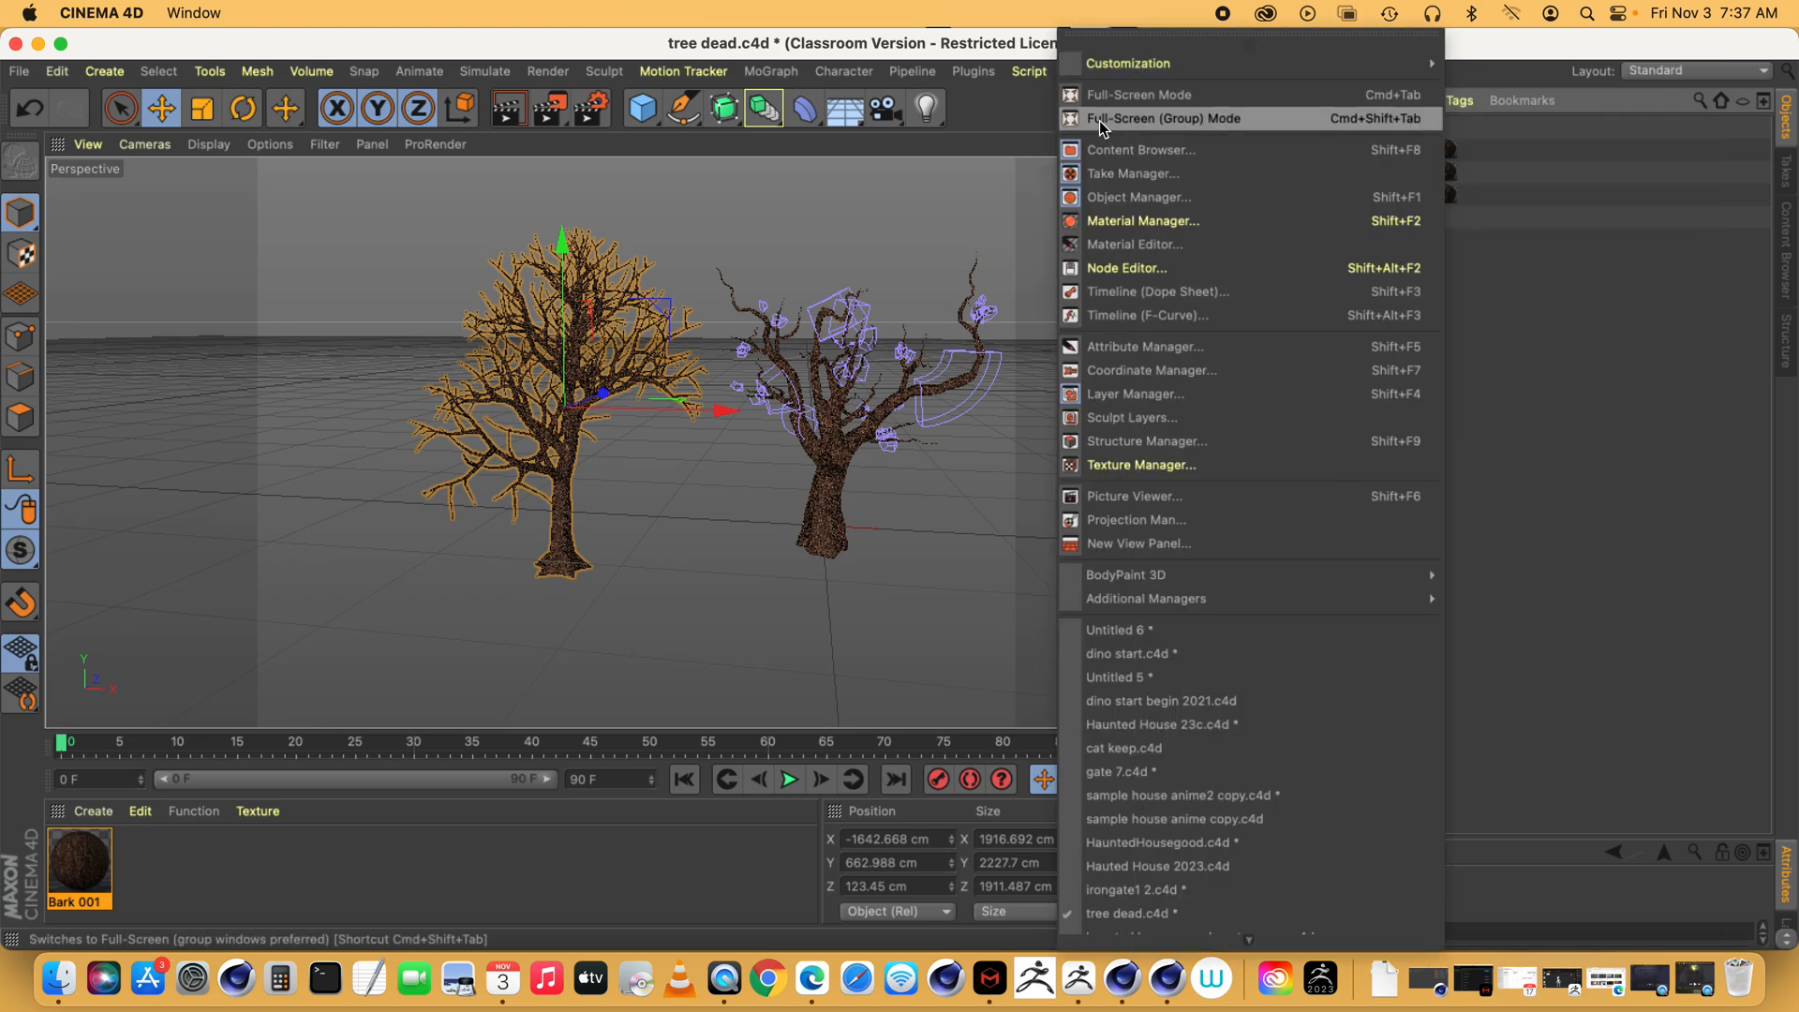
click(1141, 631)
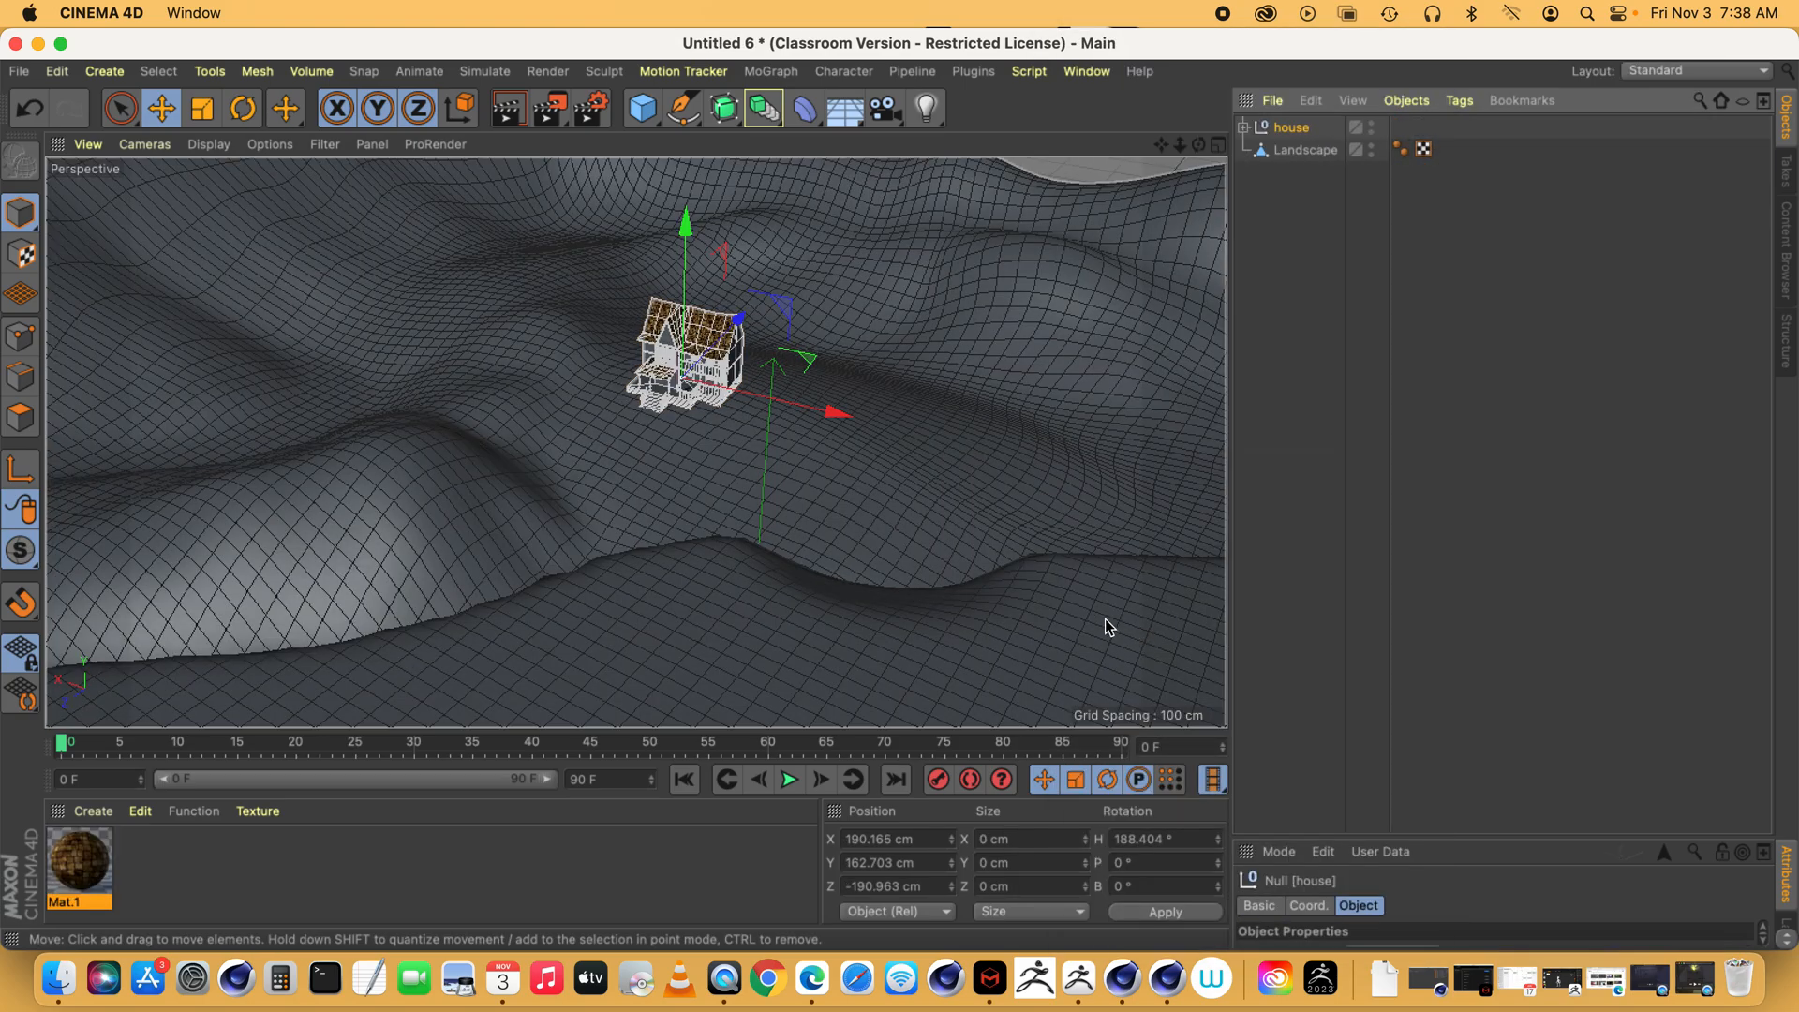
key(super+v)
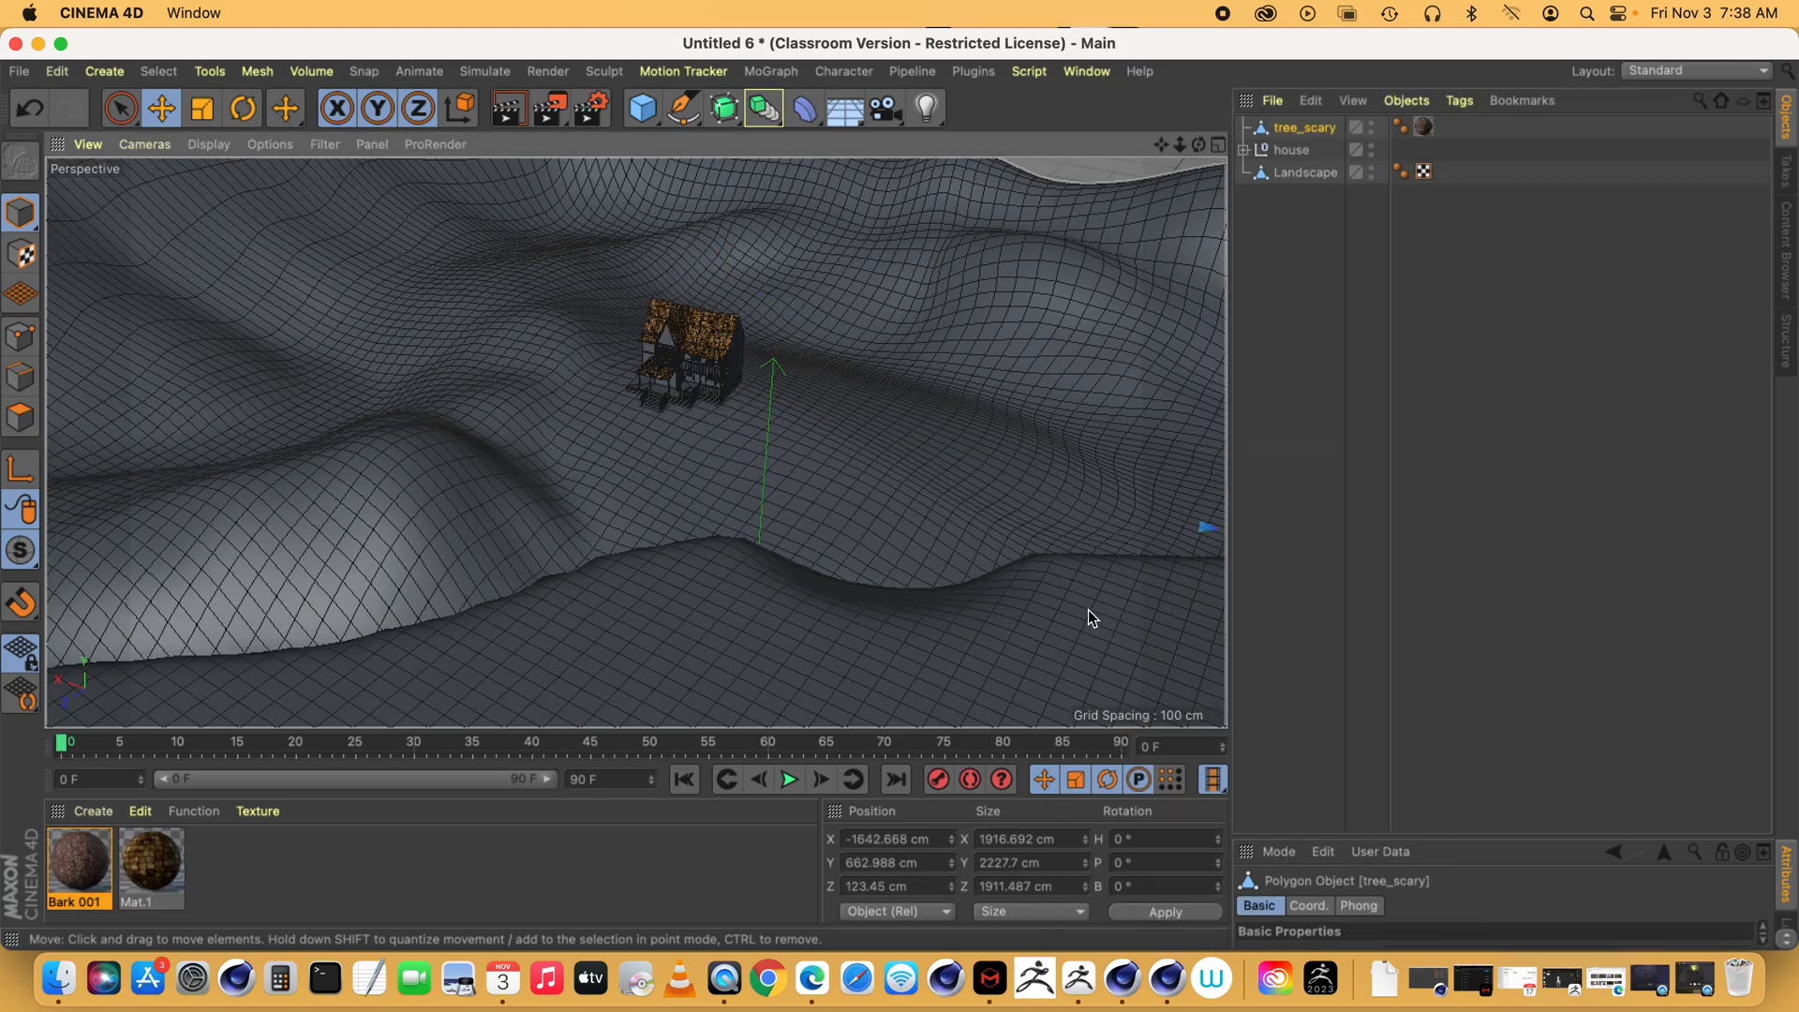
- Scale the pasted tree down uniformly to about 77 × 89 × 77 cm
drag(1178, 150, 634, 437)
click(201, 108)
drag(940, 288, 289, 421)
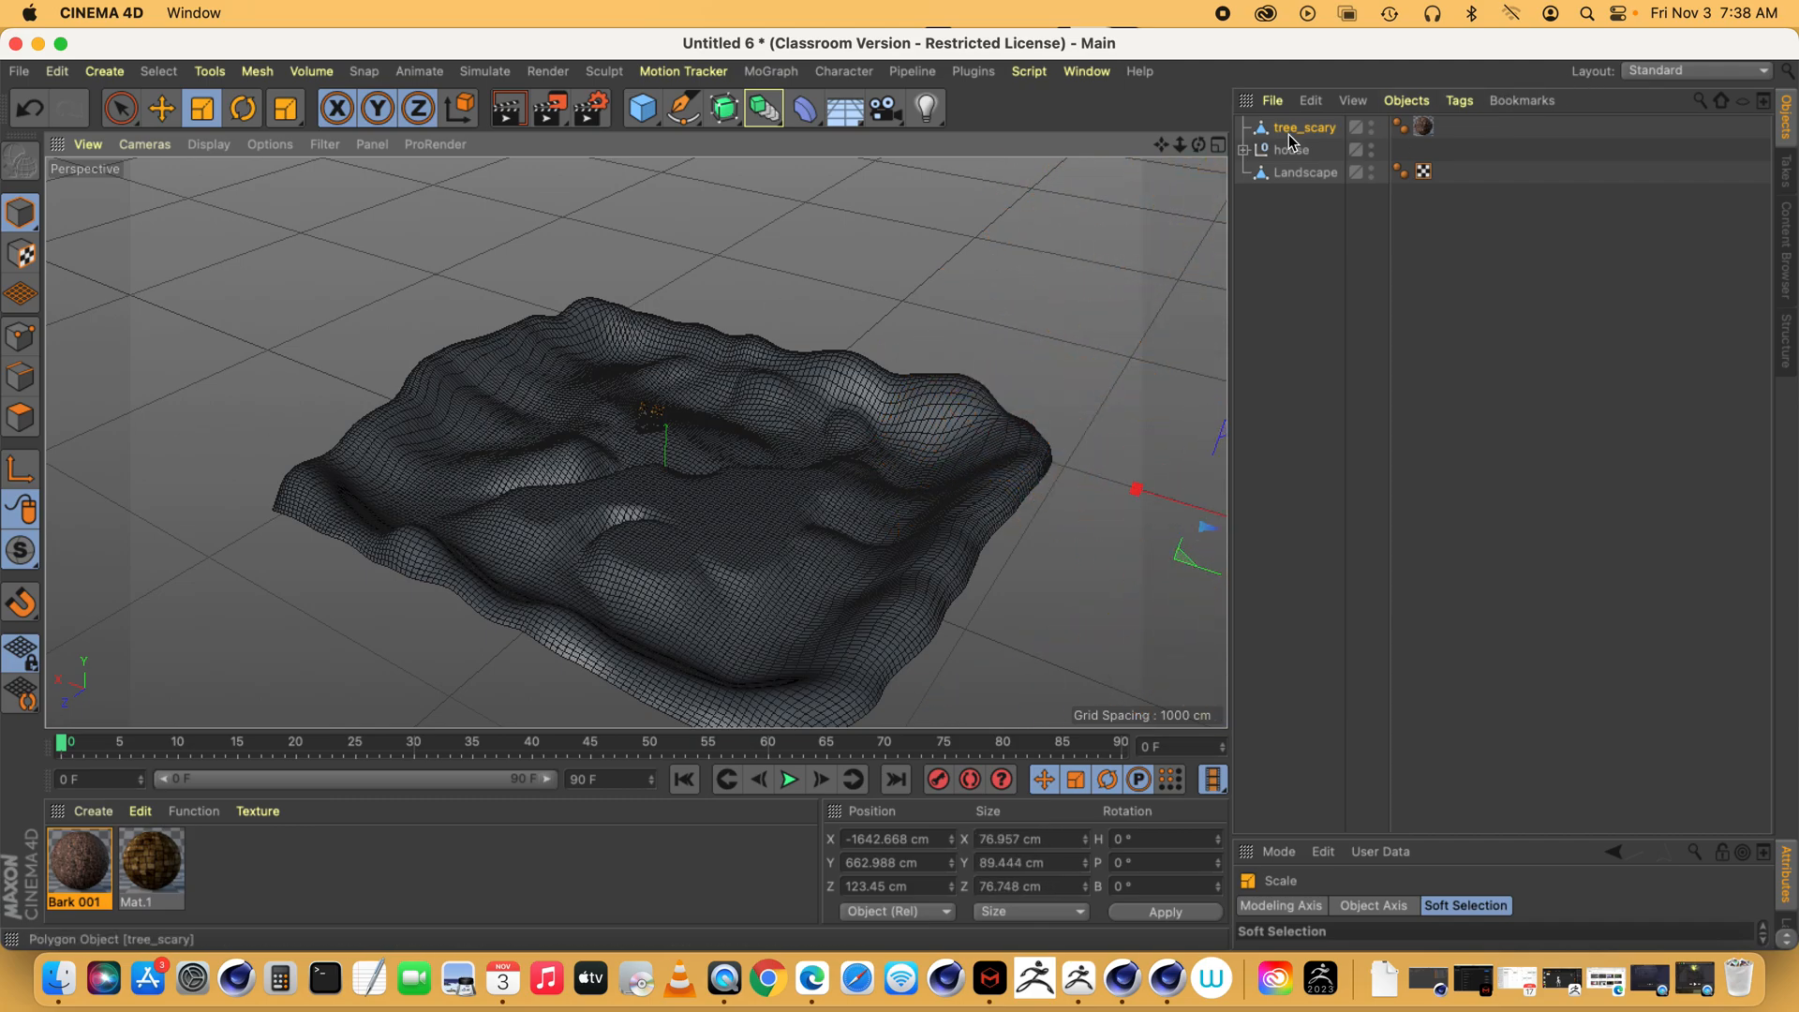
- Move the tree onto the landscape near the house at about X 158, Y 247, Z 123 cm
drag(1176, 148, 1038, 145)
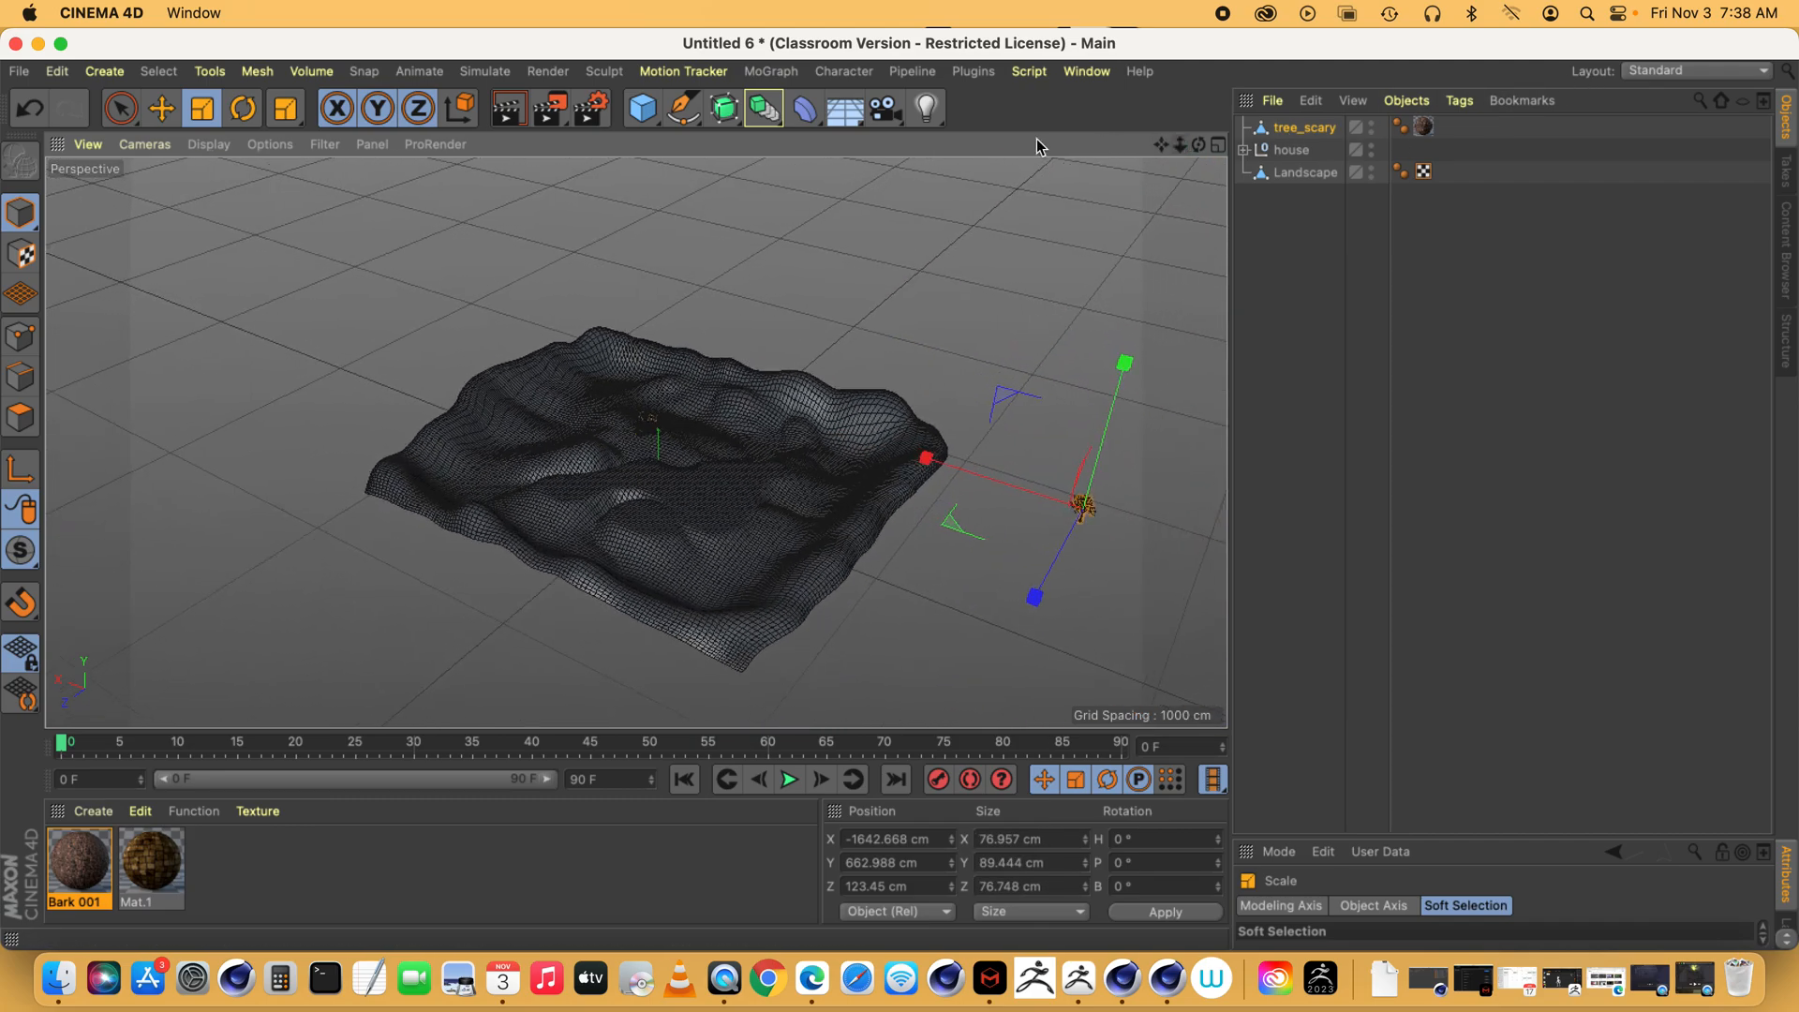
click(161, 108)
drag(926, 458, 549, 433)
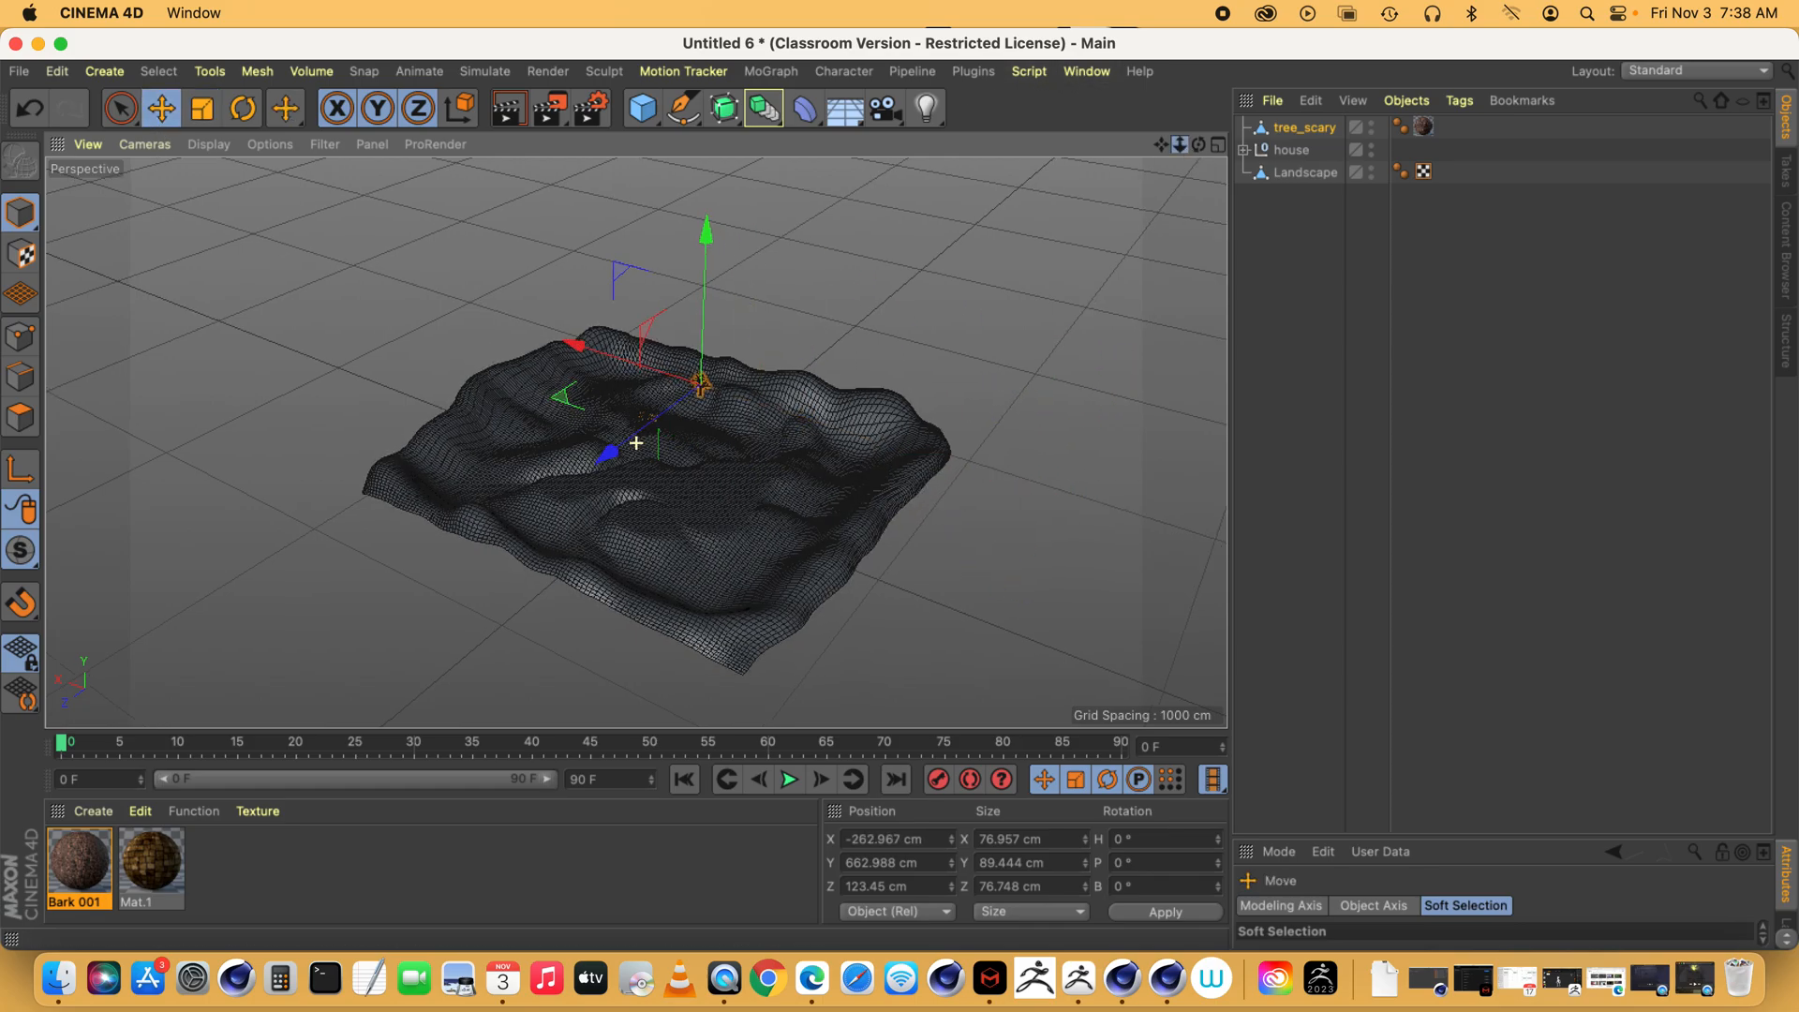
drag(1180, 145, 636, 442)
drag(843, 178, 848, 478)
drag(683, 498, 438, 464)
drag(1179, 144, 1405, 144)
drag(1162, 150, 1307, 53)
drag(1198, 148, 1078, 141)
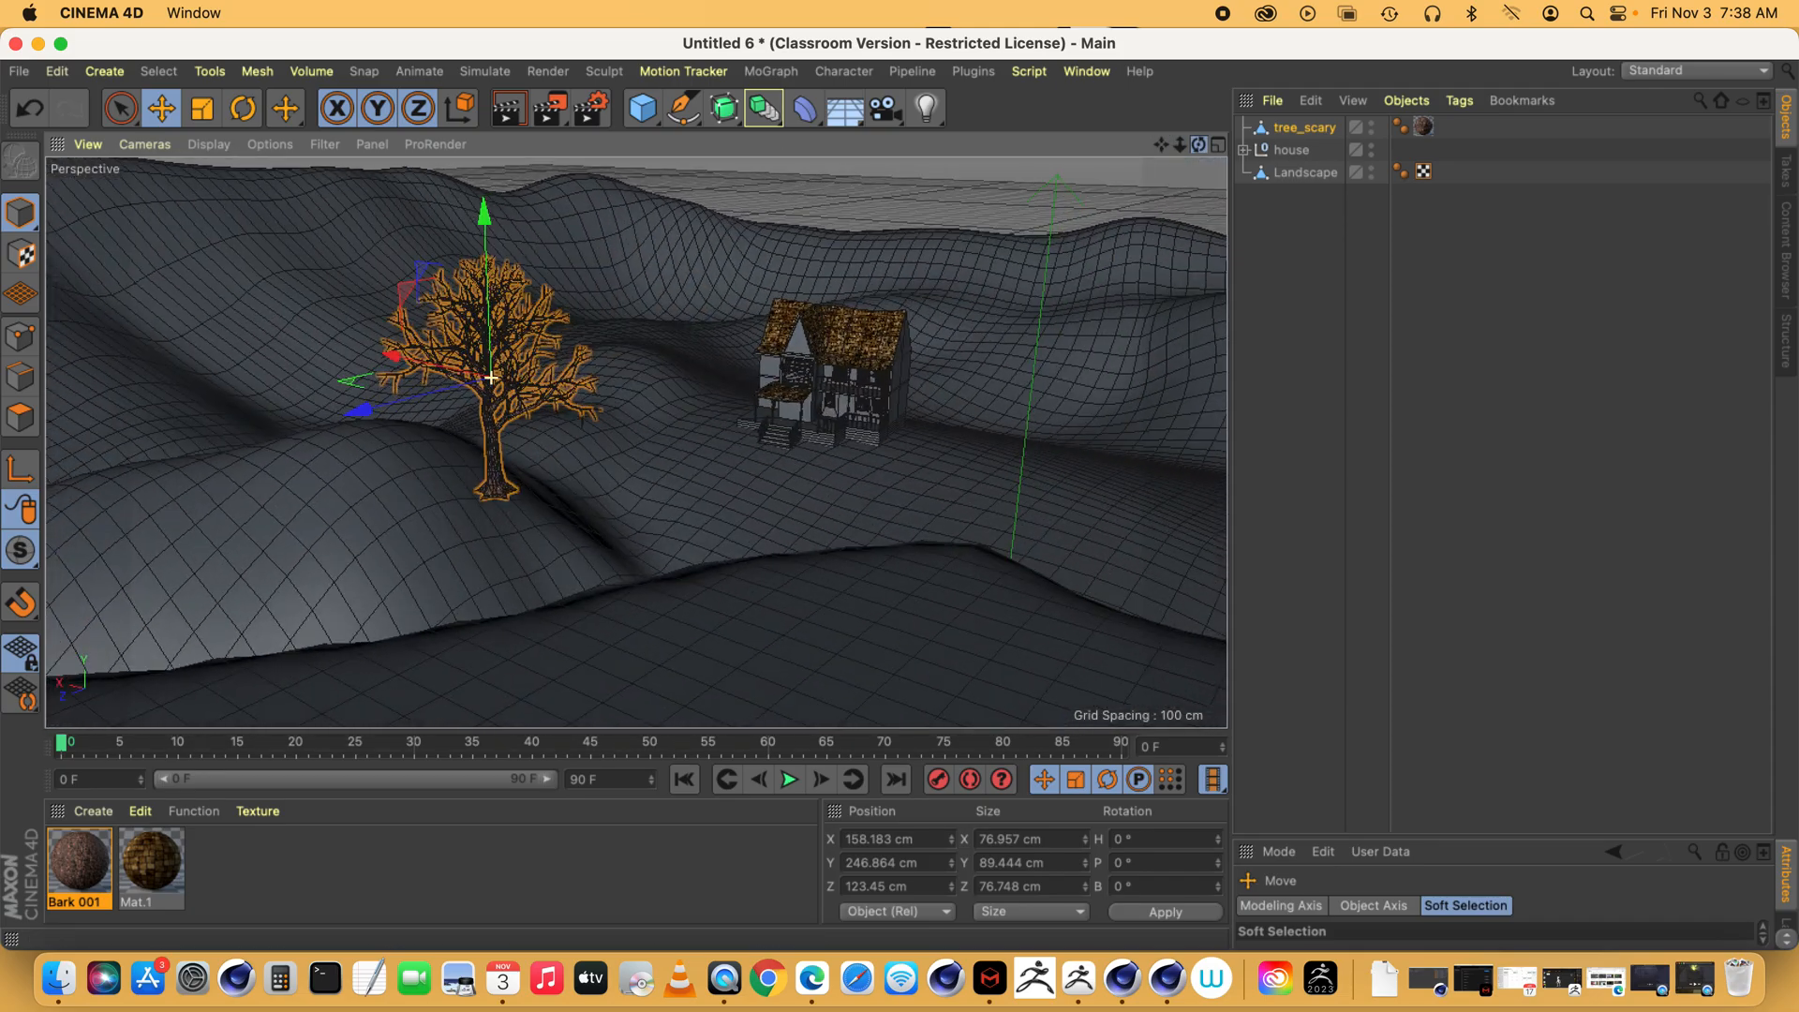
- Stretch the tree to about 119 cm tall and move it beside the house at about X 25, Y 185, Z -184 cm
key(t)
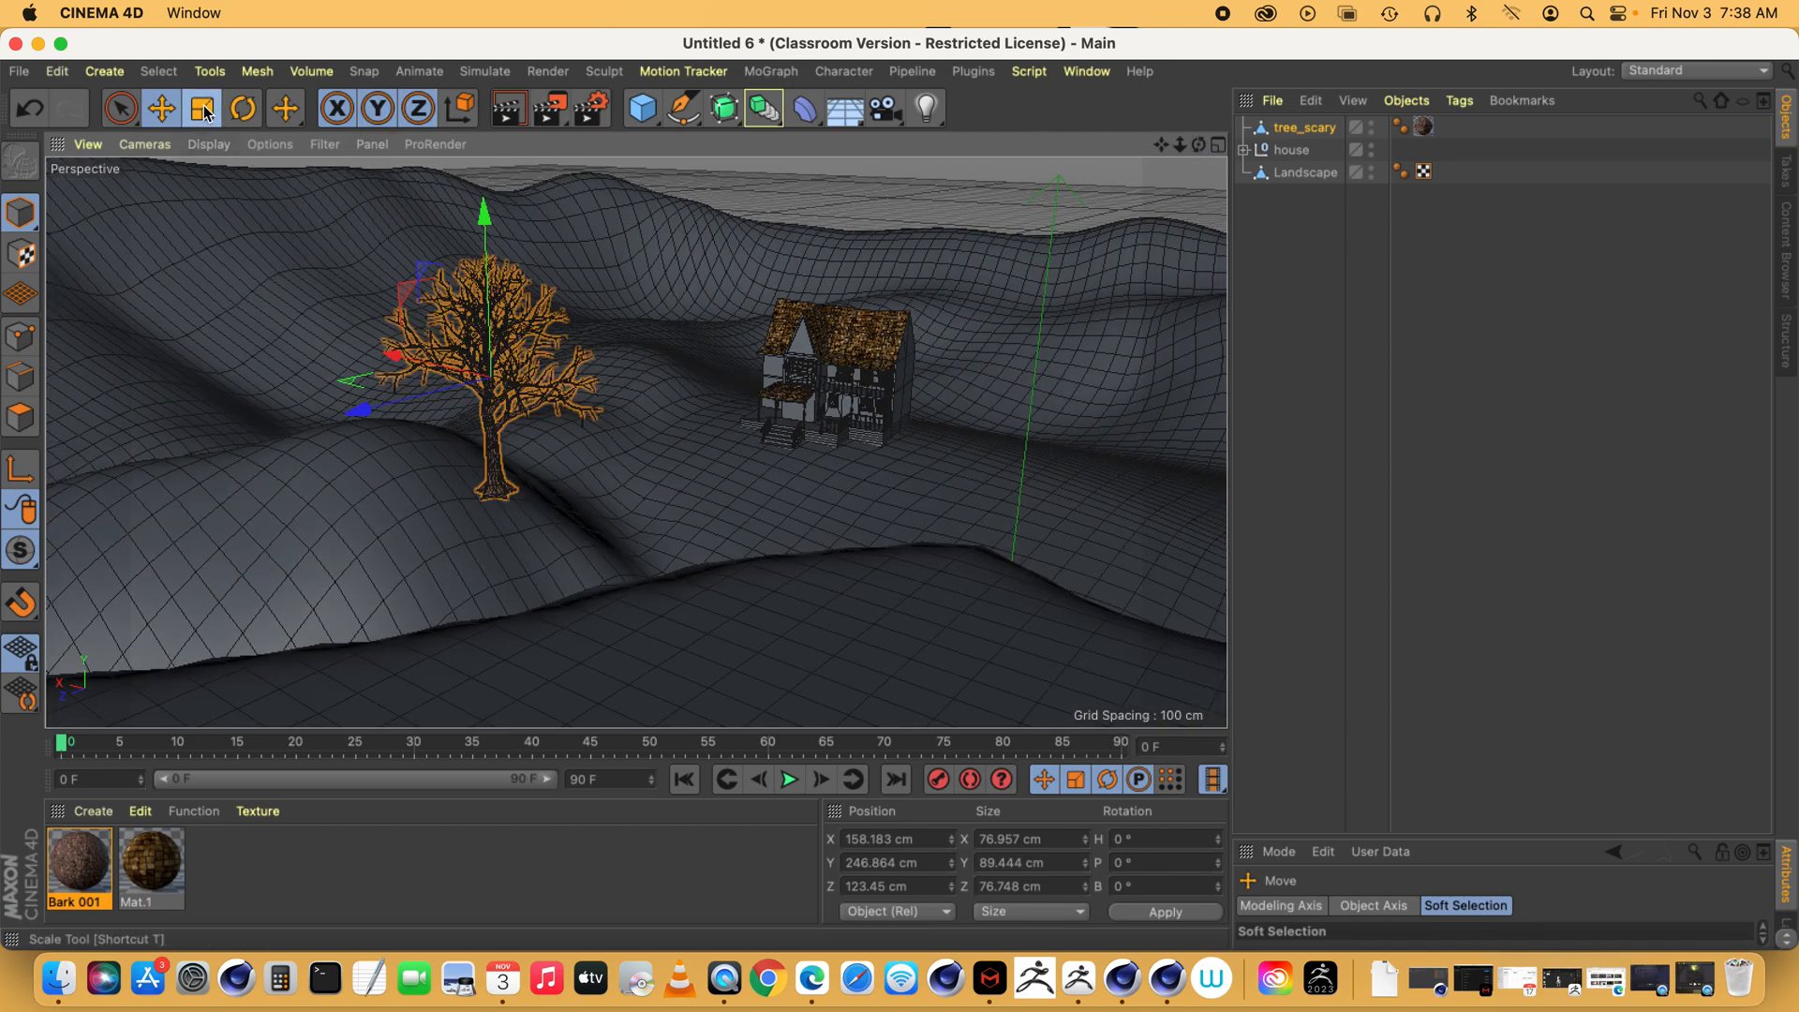
mouse_move(494, 222)
mouse_down()
mouse_move(493, 188)
mouse_move(489, 209)
mouse_up()
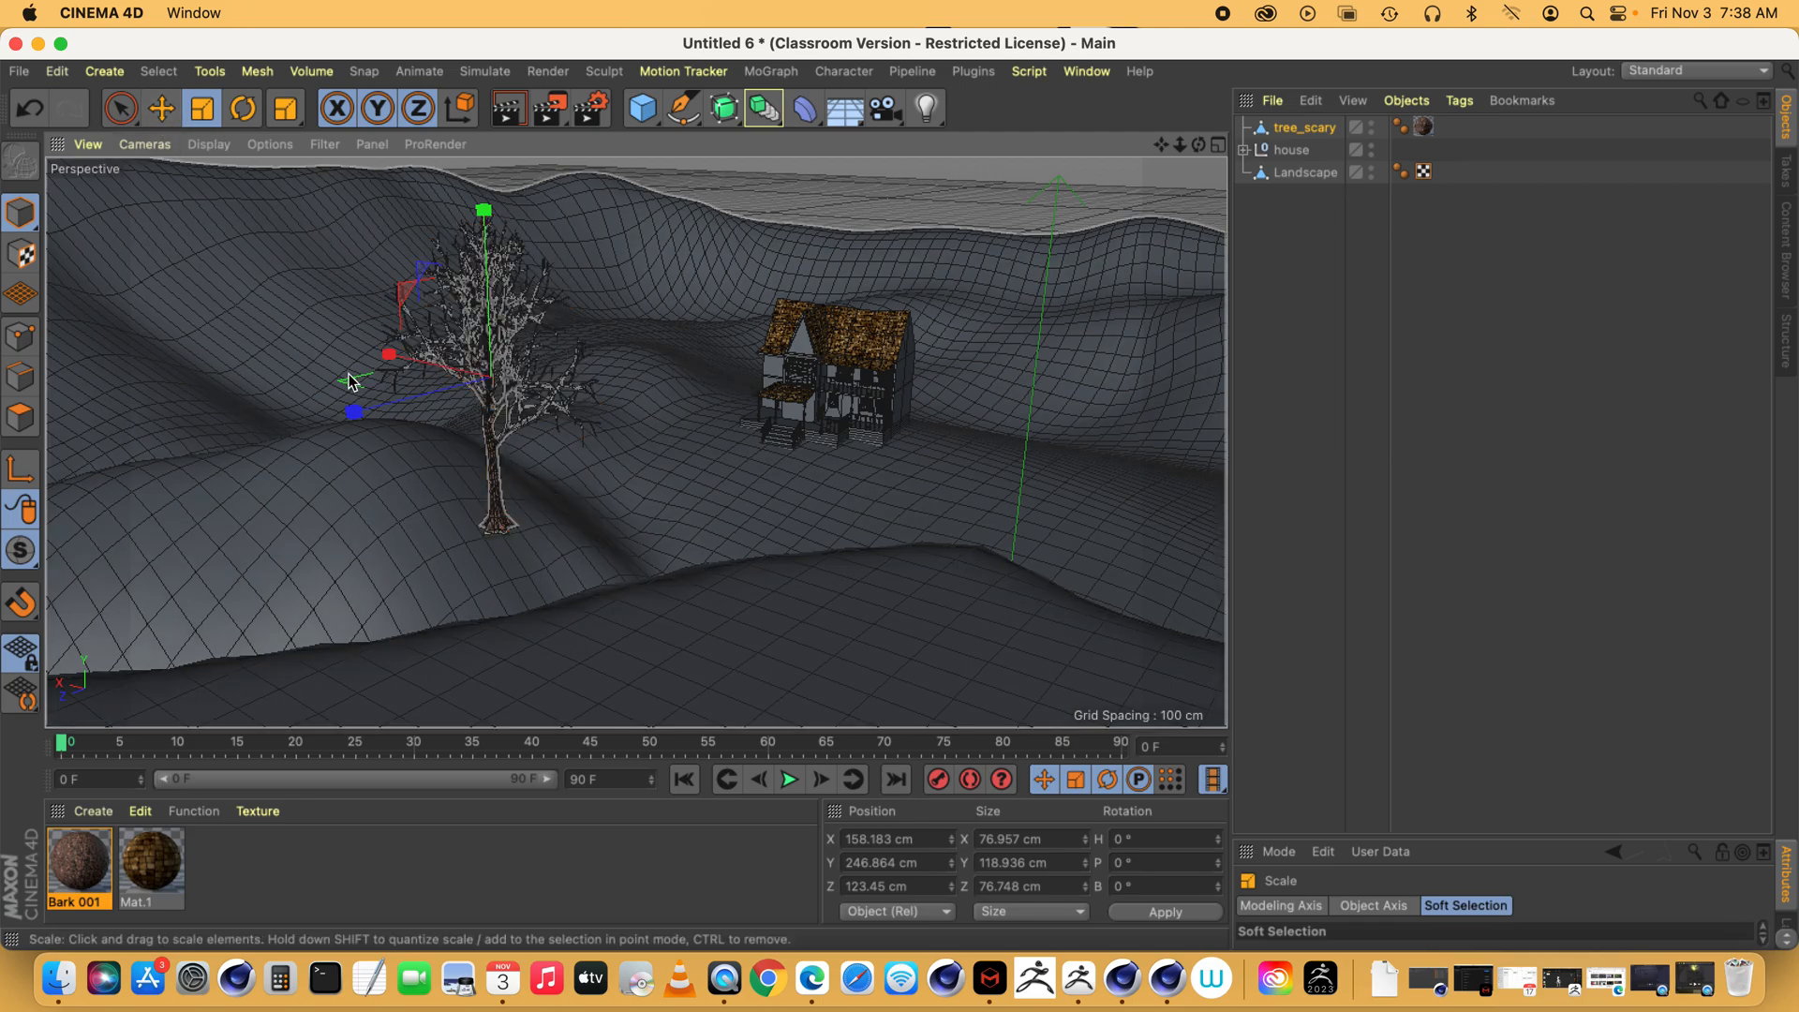
click(162, 107)
drag(373, 363, 801, 494)
drag(854, 565, 1052, 435)
drag(1116, 261, 1117, 270)
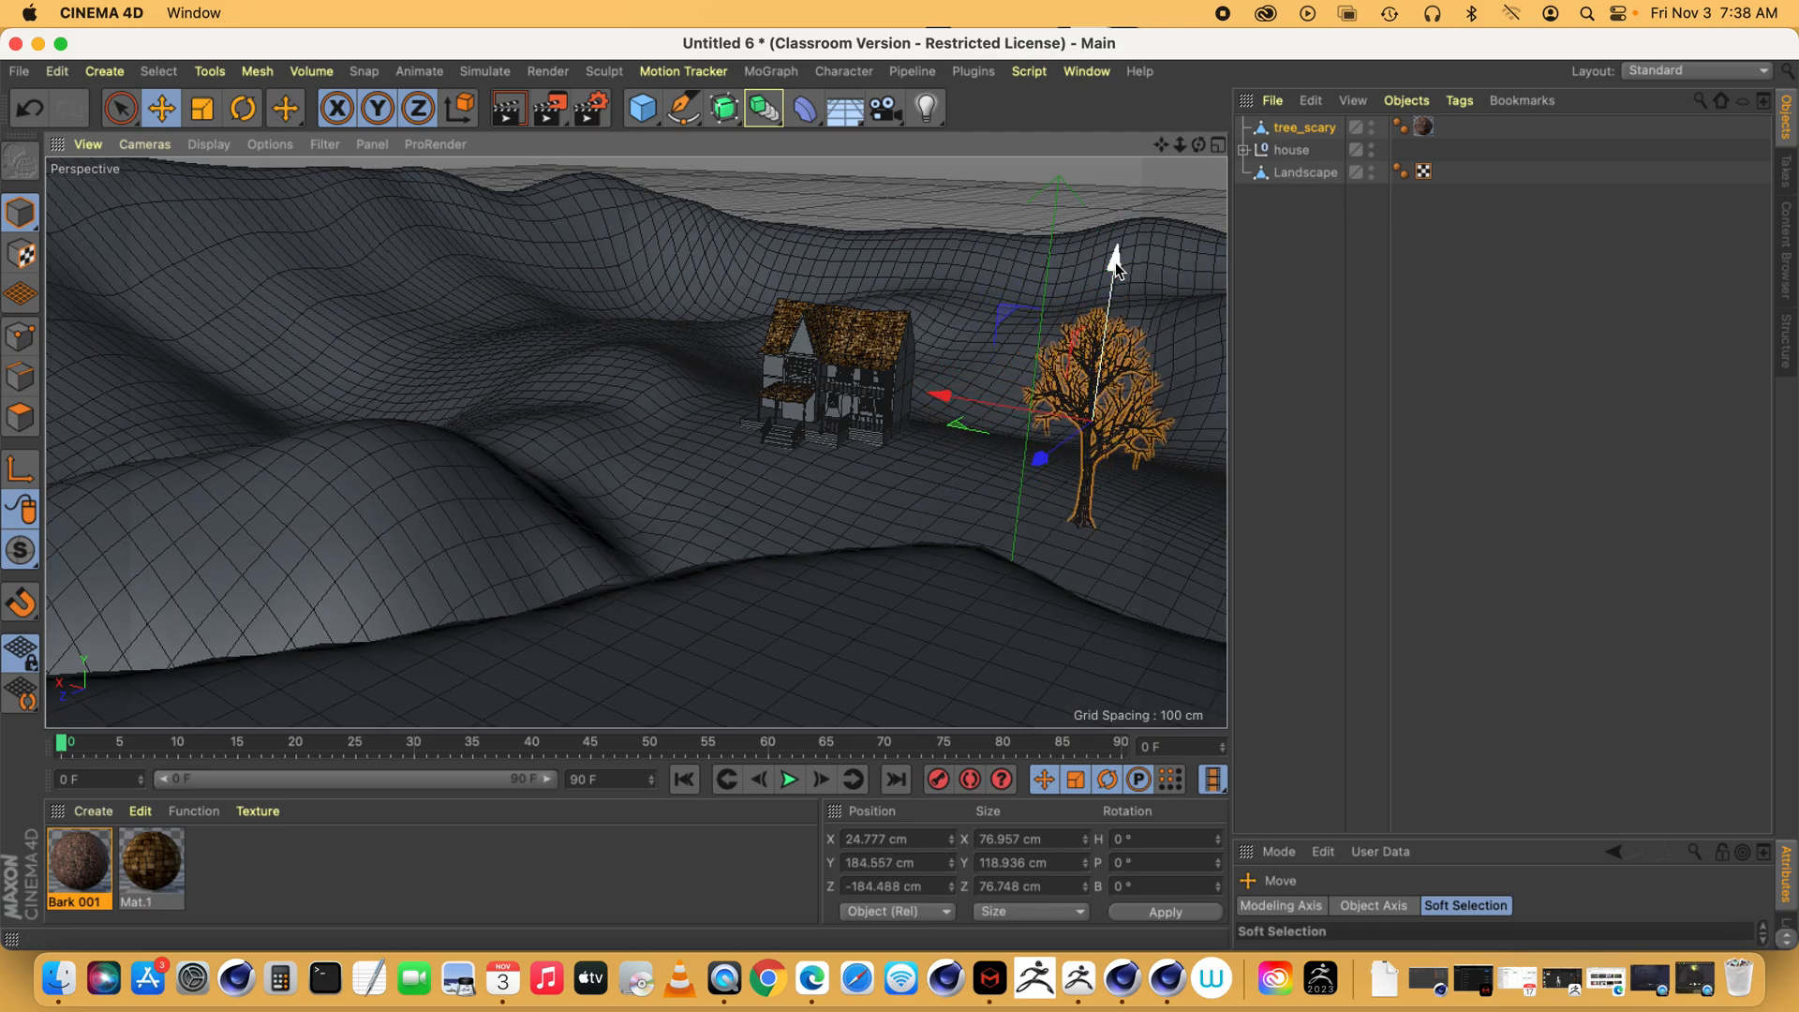
- Duplicate the tree, place the copy across the house at about X 336, Y 225, Z -184 cm, and turn its heading to about 96°
key(super+c)
key(super+v)
drag(937, 392, 582, 298)
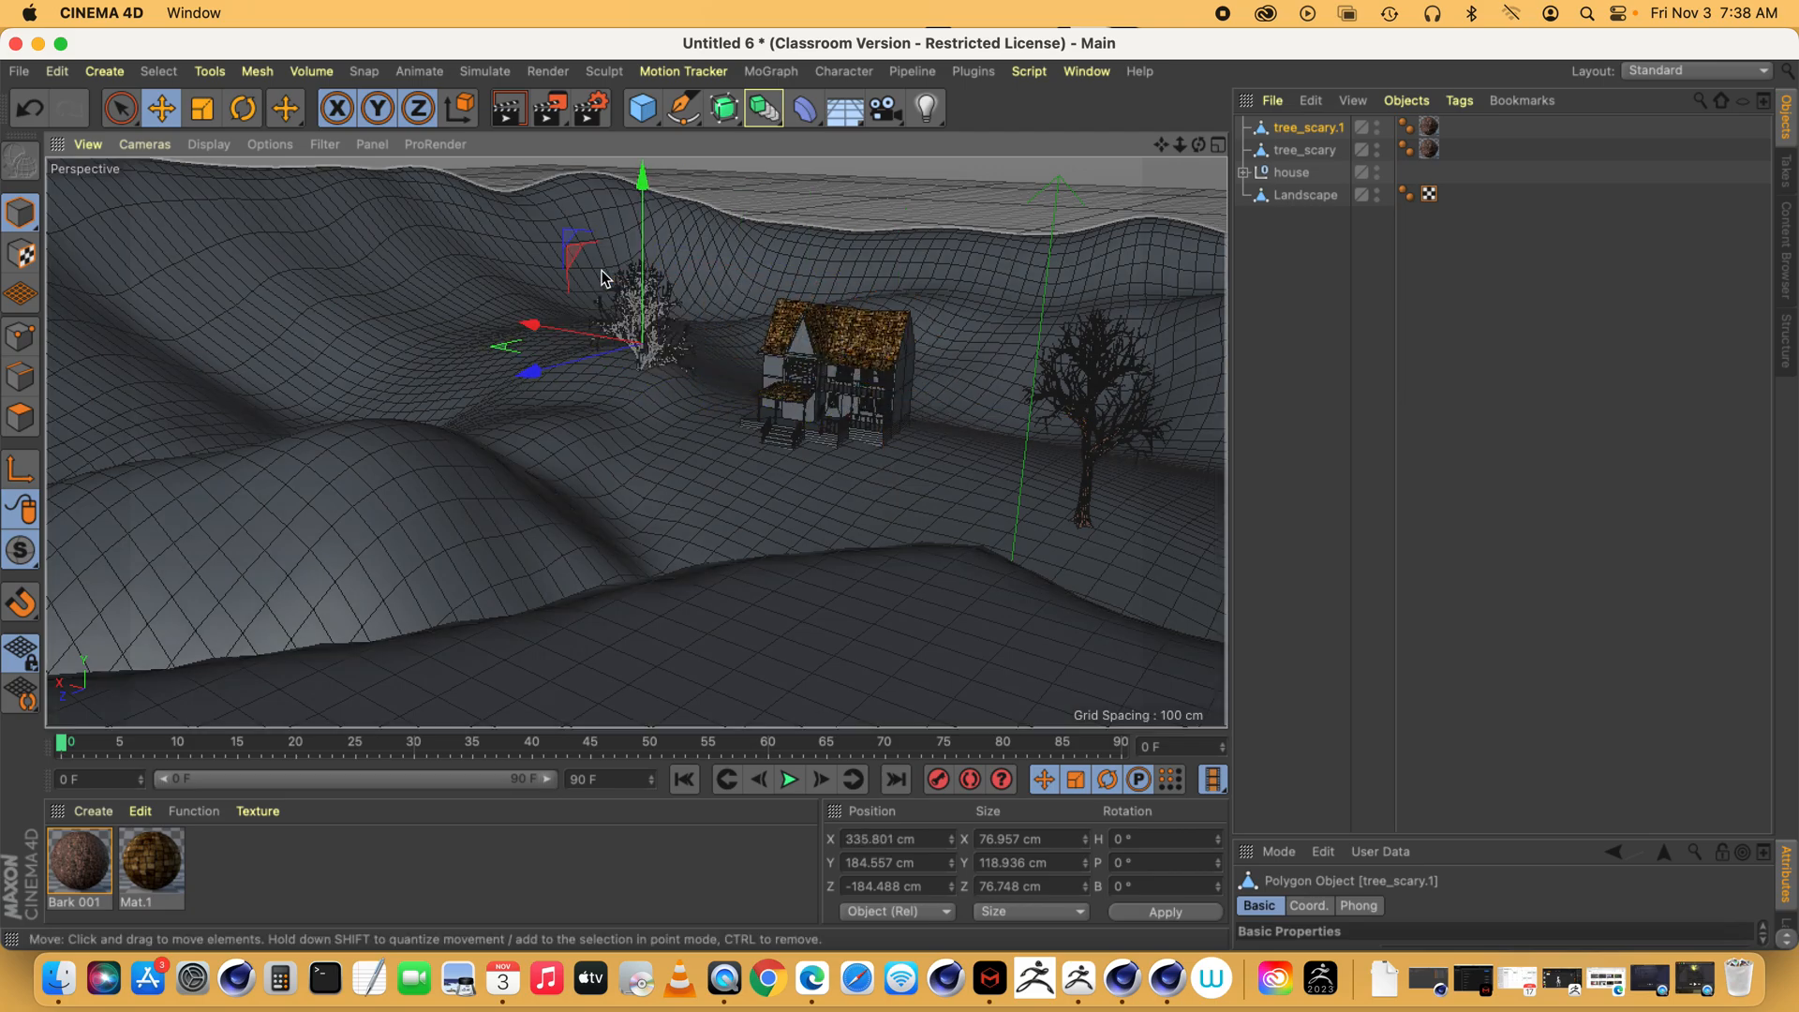
drag(640, 184, 640, 123)
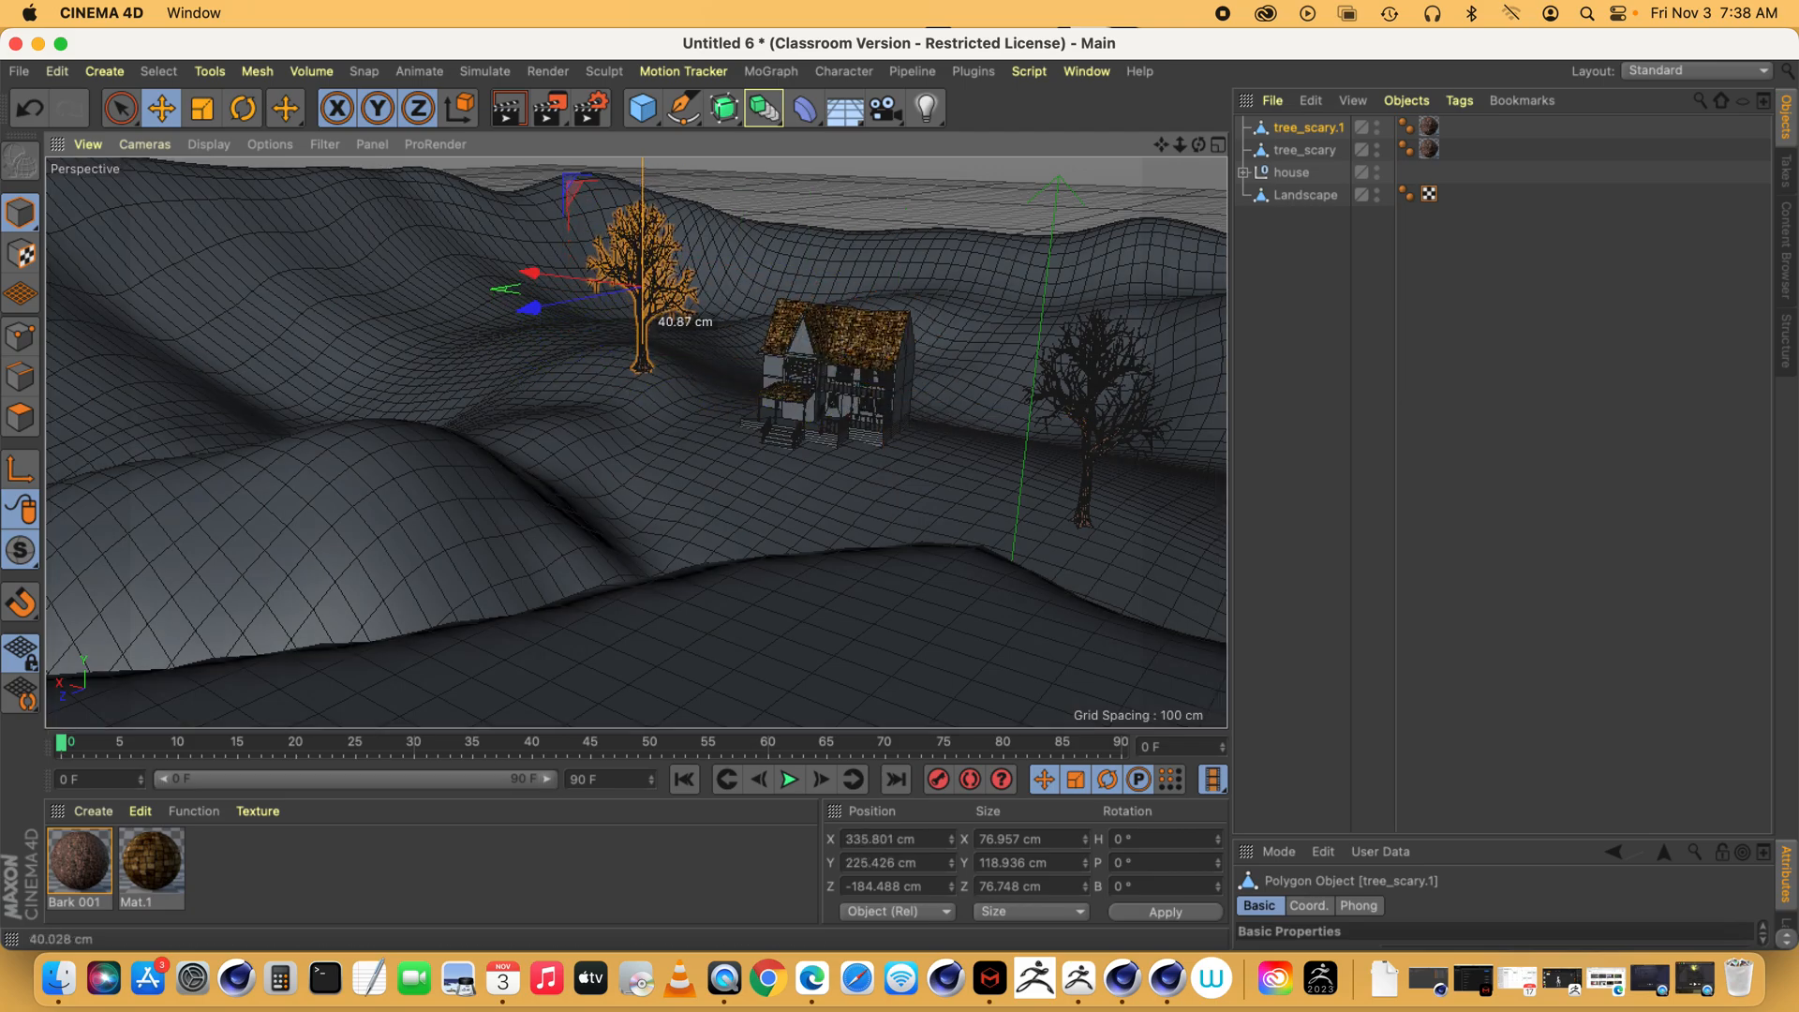
click(242, 108)
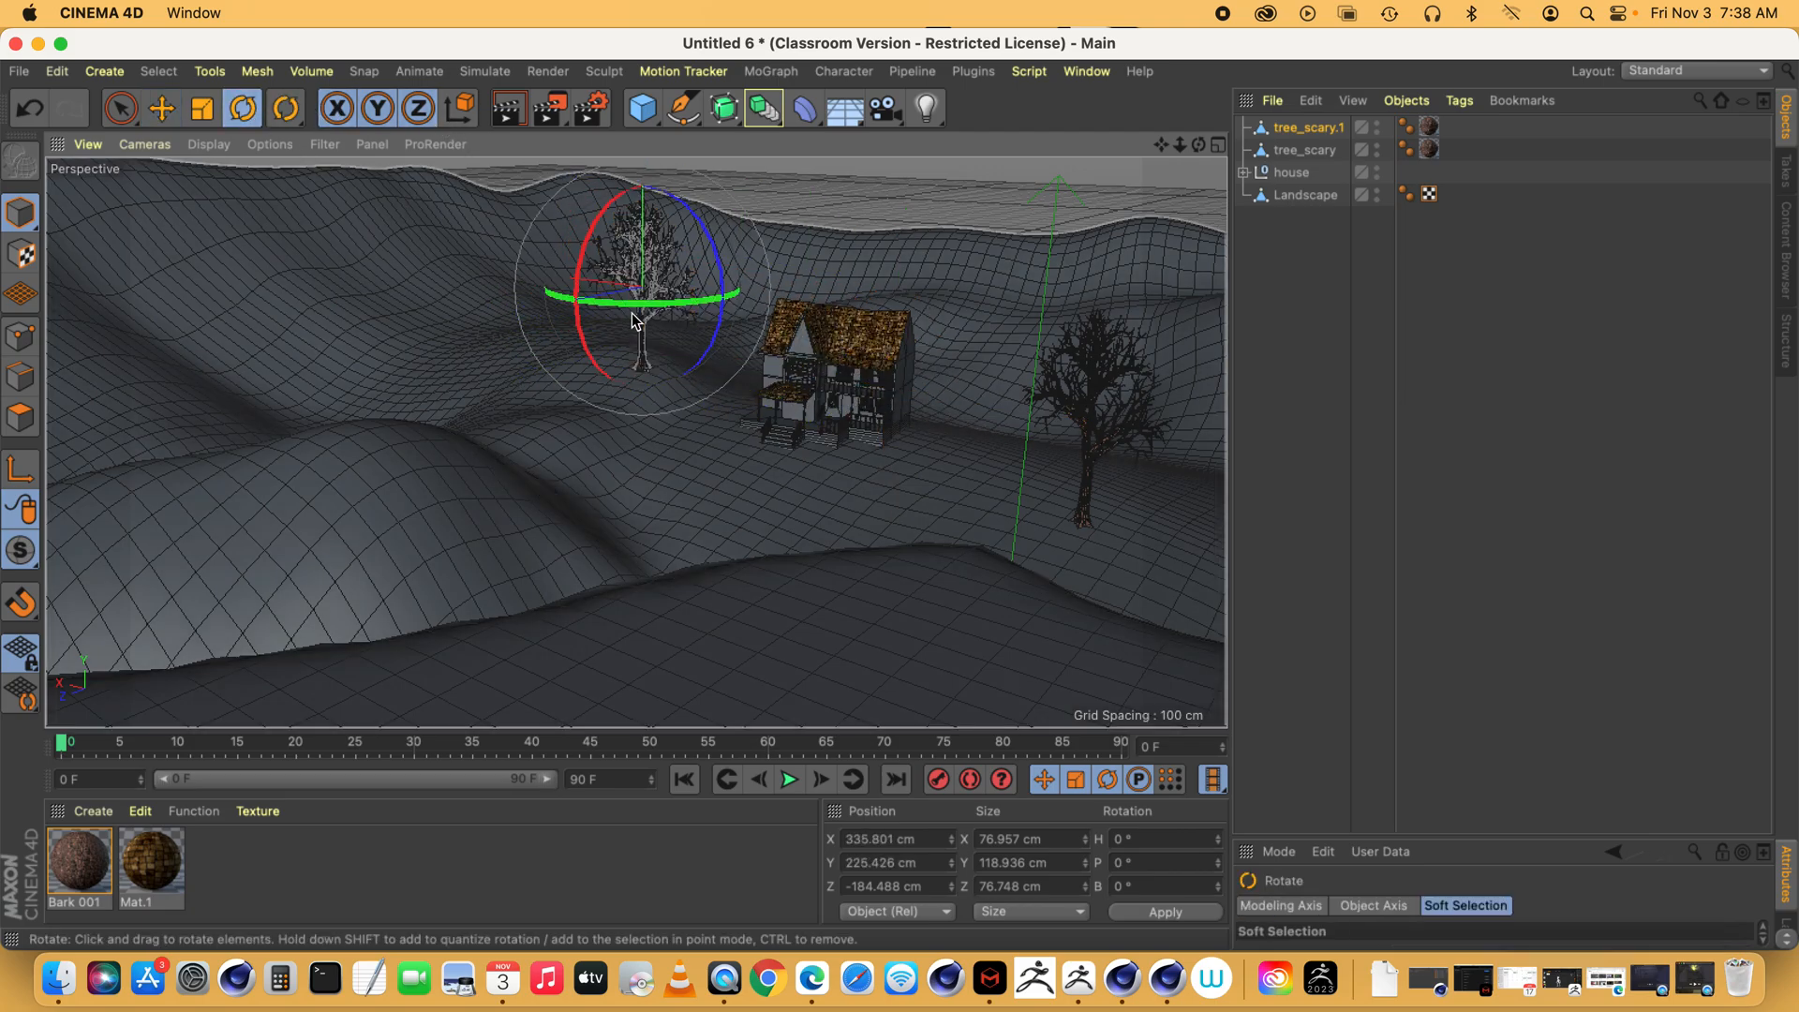
drag(600, 300, 895, 319)
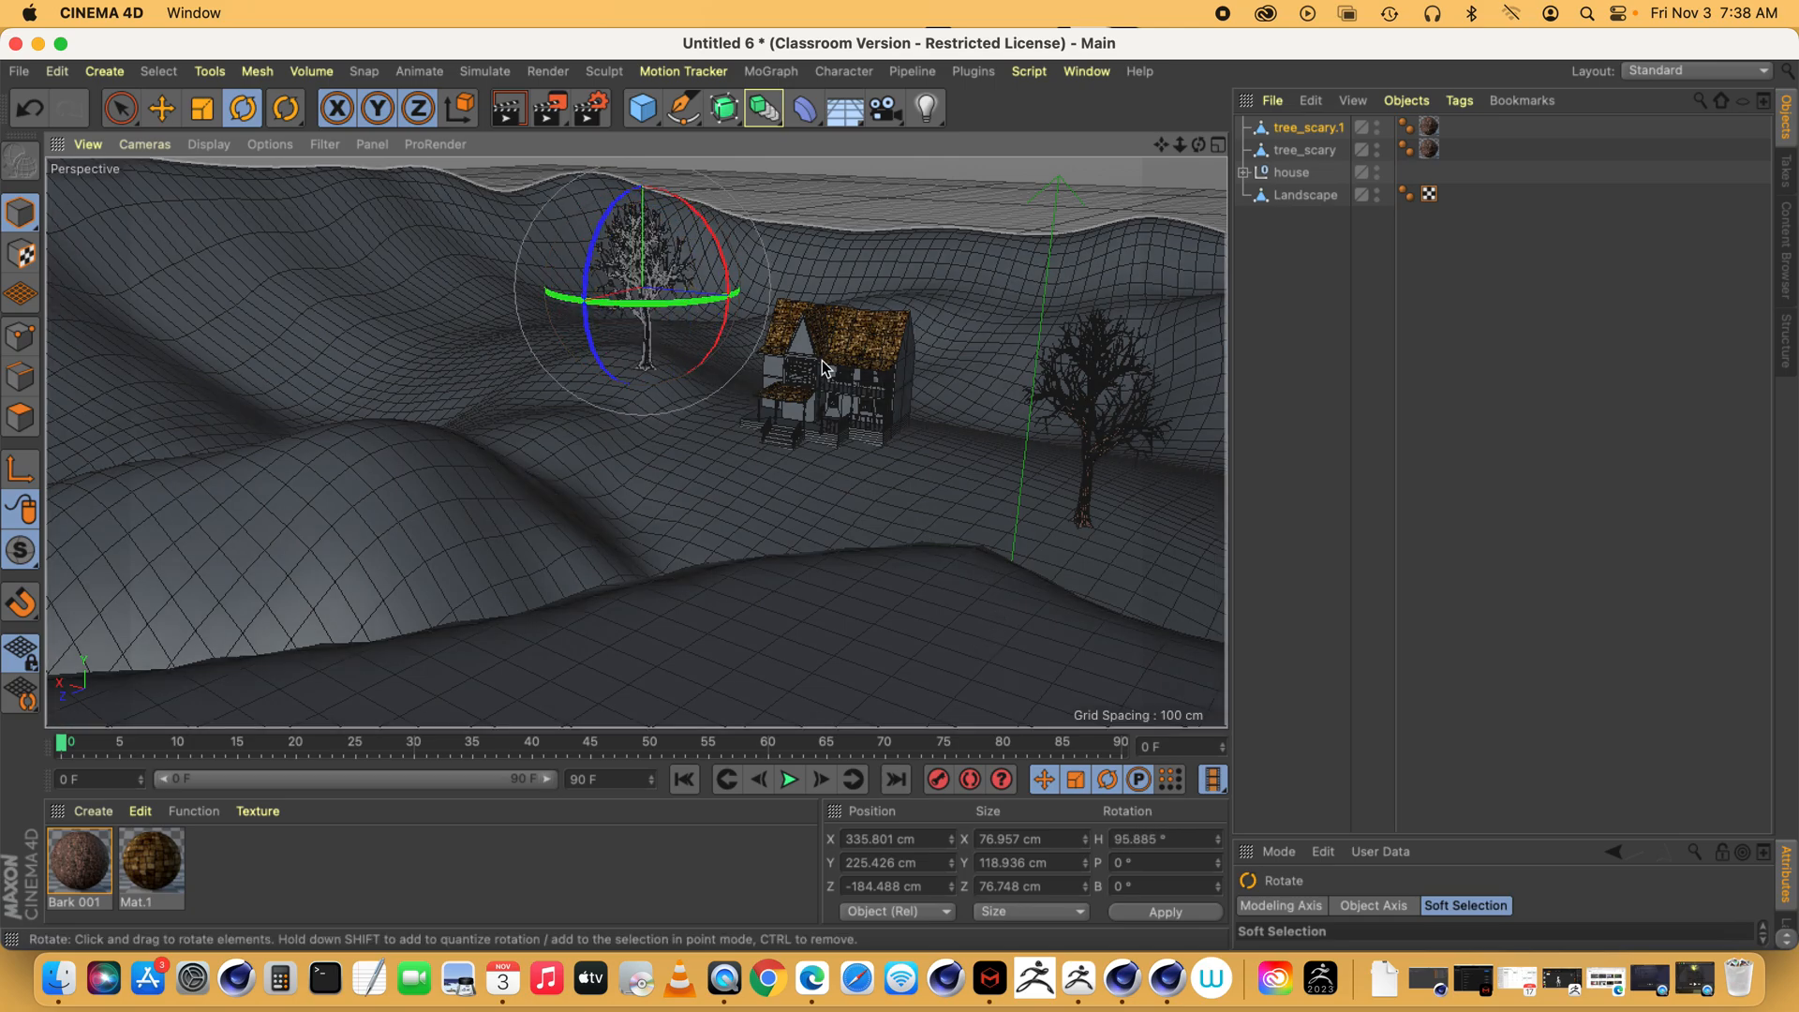
- Duplicate the second tree, place the copy before the house at about X 229, Y 173, Z -46 cm, and turn its heading to about 216°
click(159, 109)
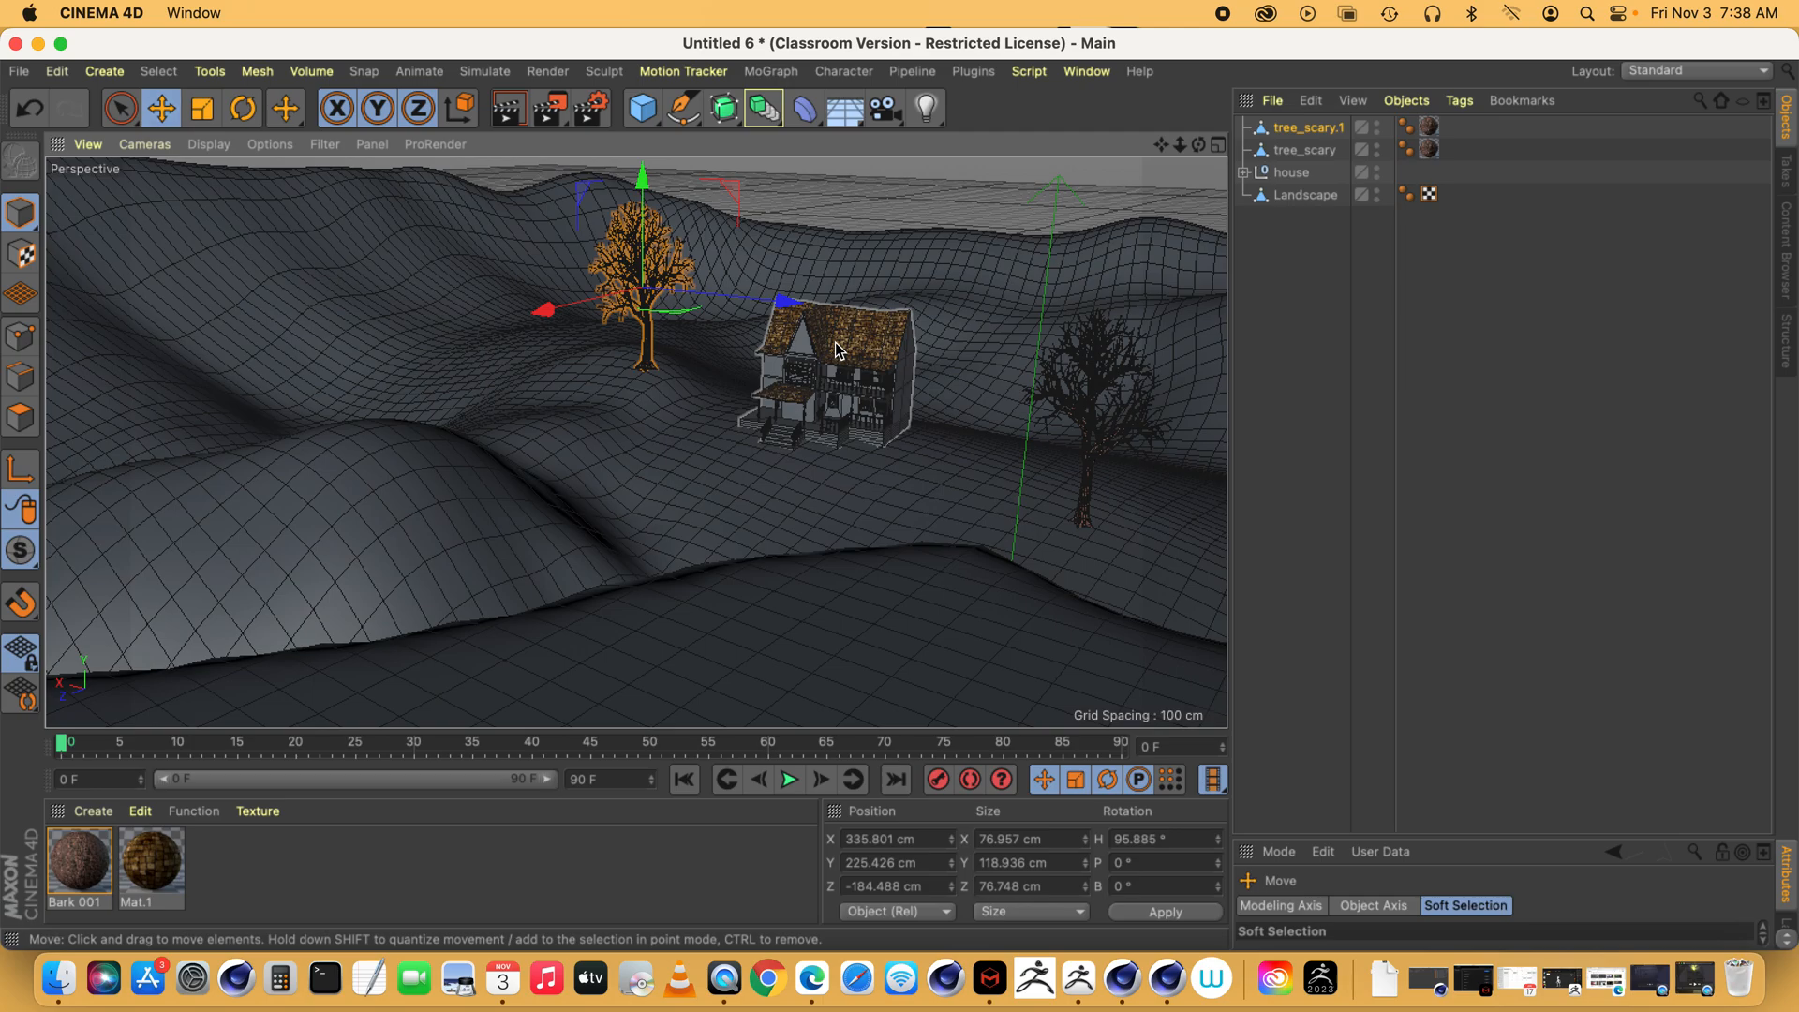
key(ctrl+c)
key(ctrl+v)
drag(542, 311, 390, 362)
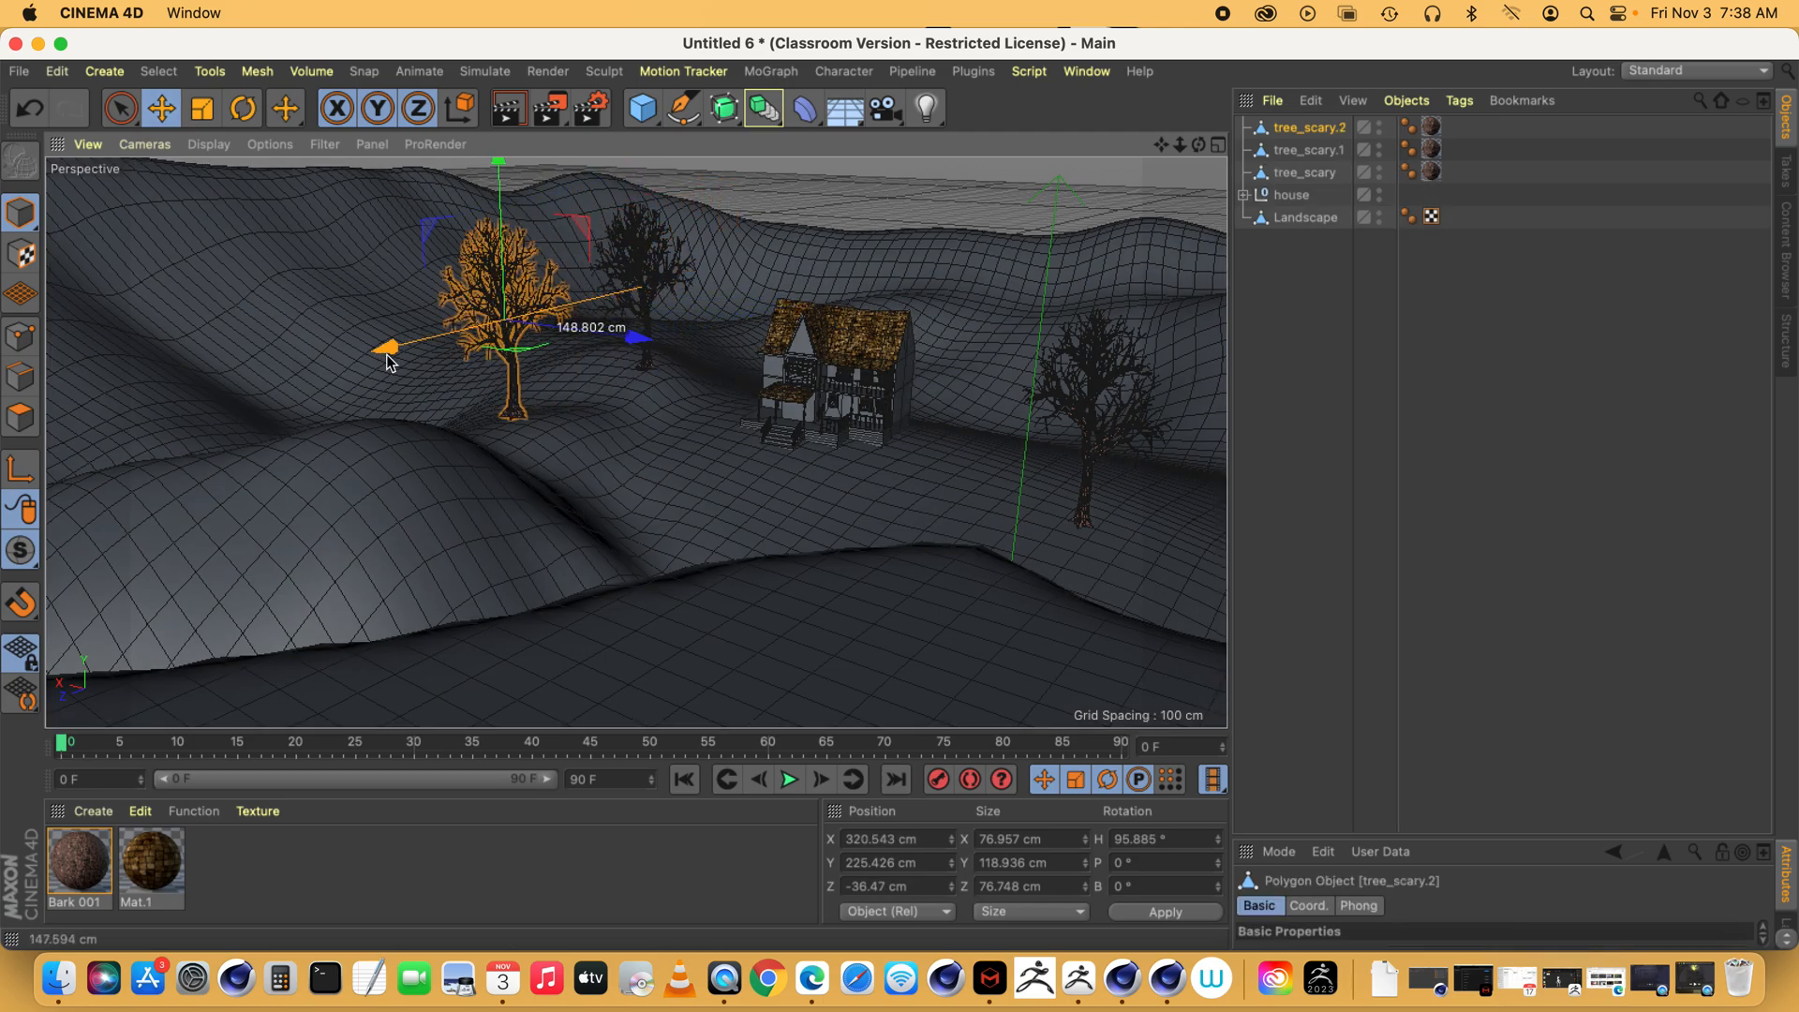
drag(637, 341, 877, 373)
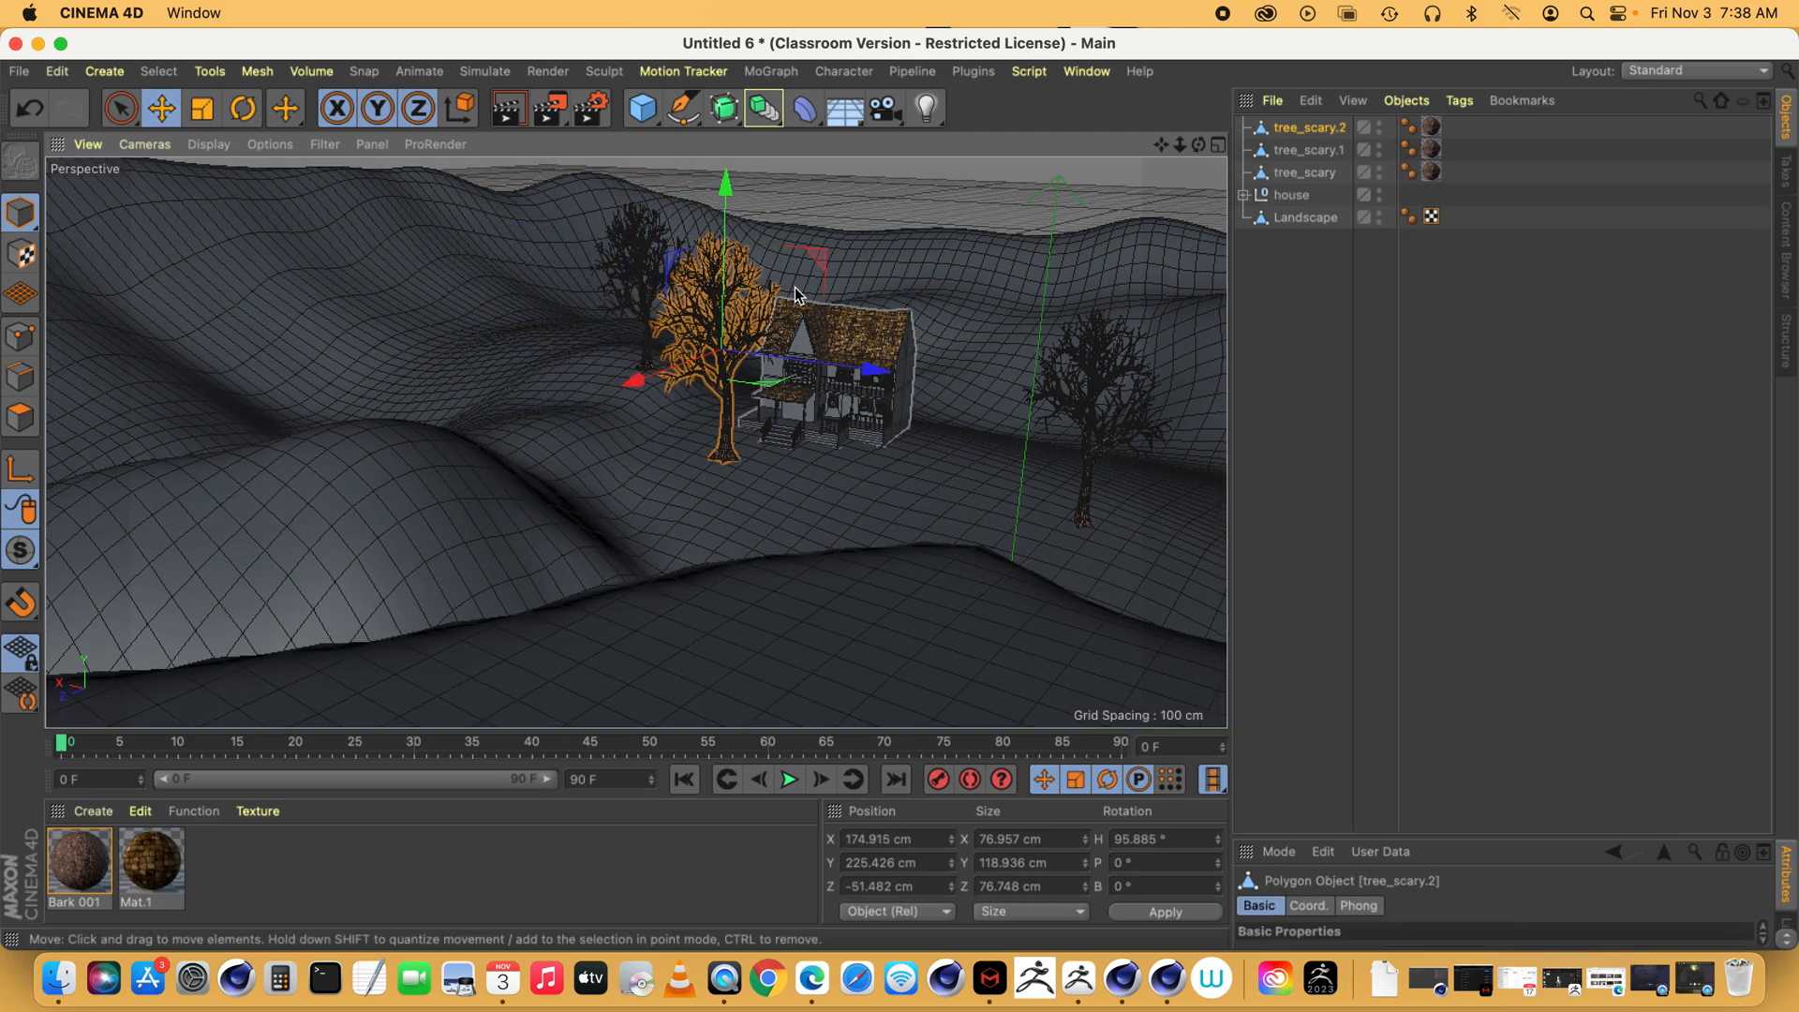
drag(725, 181, 722, 288)
drag(871, 469, 774, 451)
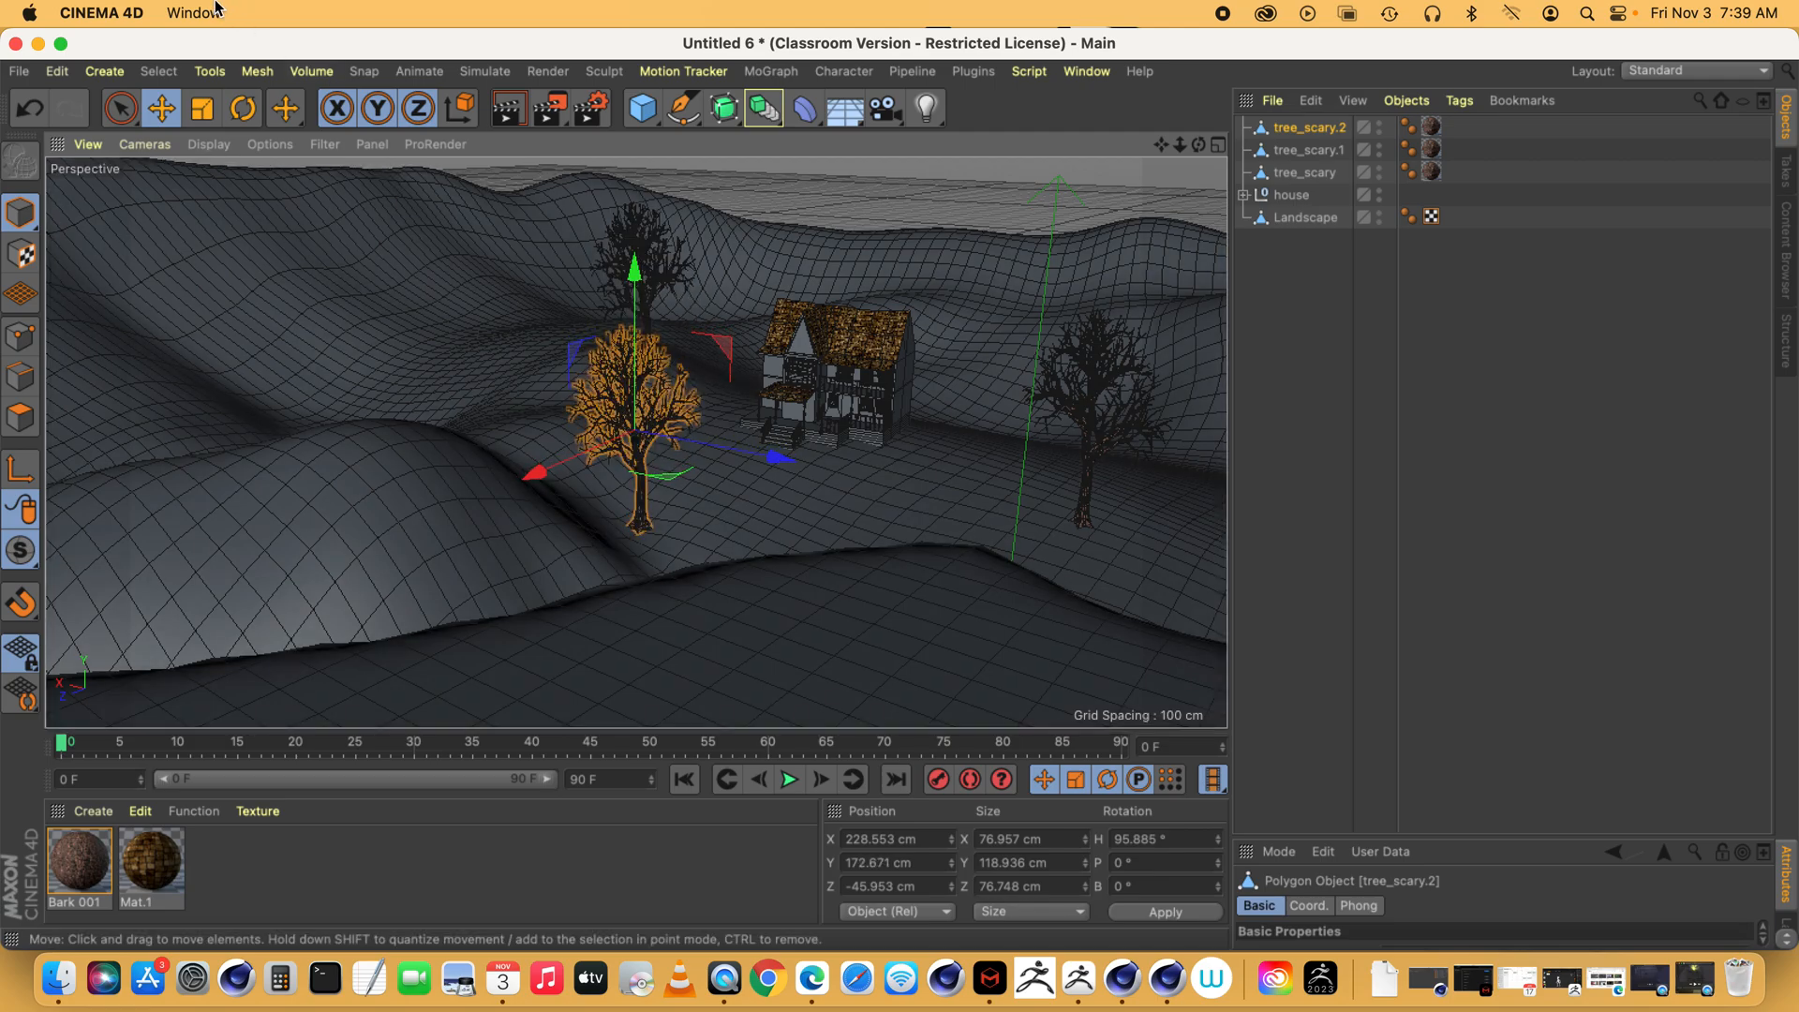
click(243, 109)
drag(614, 462, 749, 431)
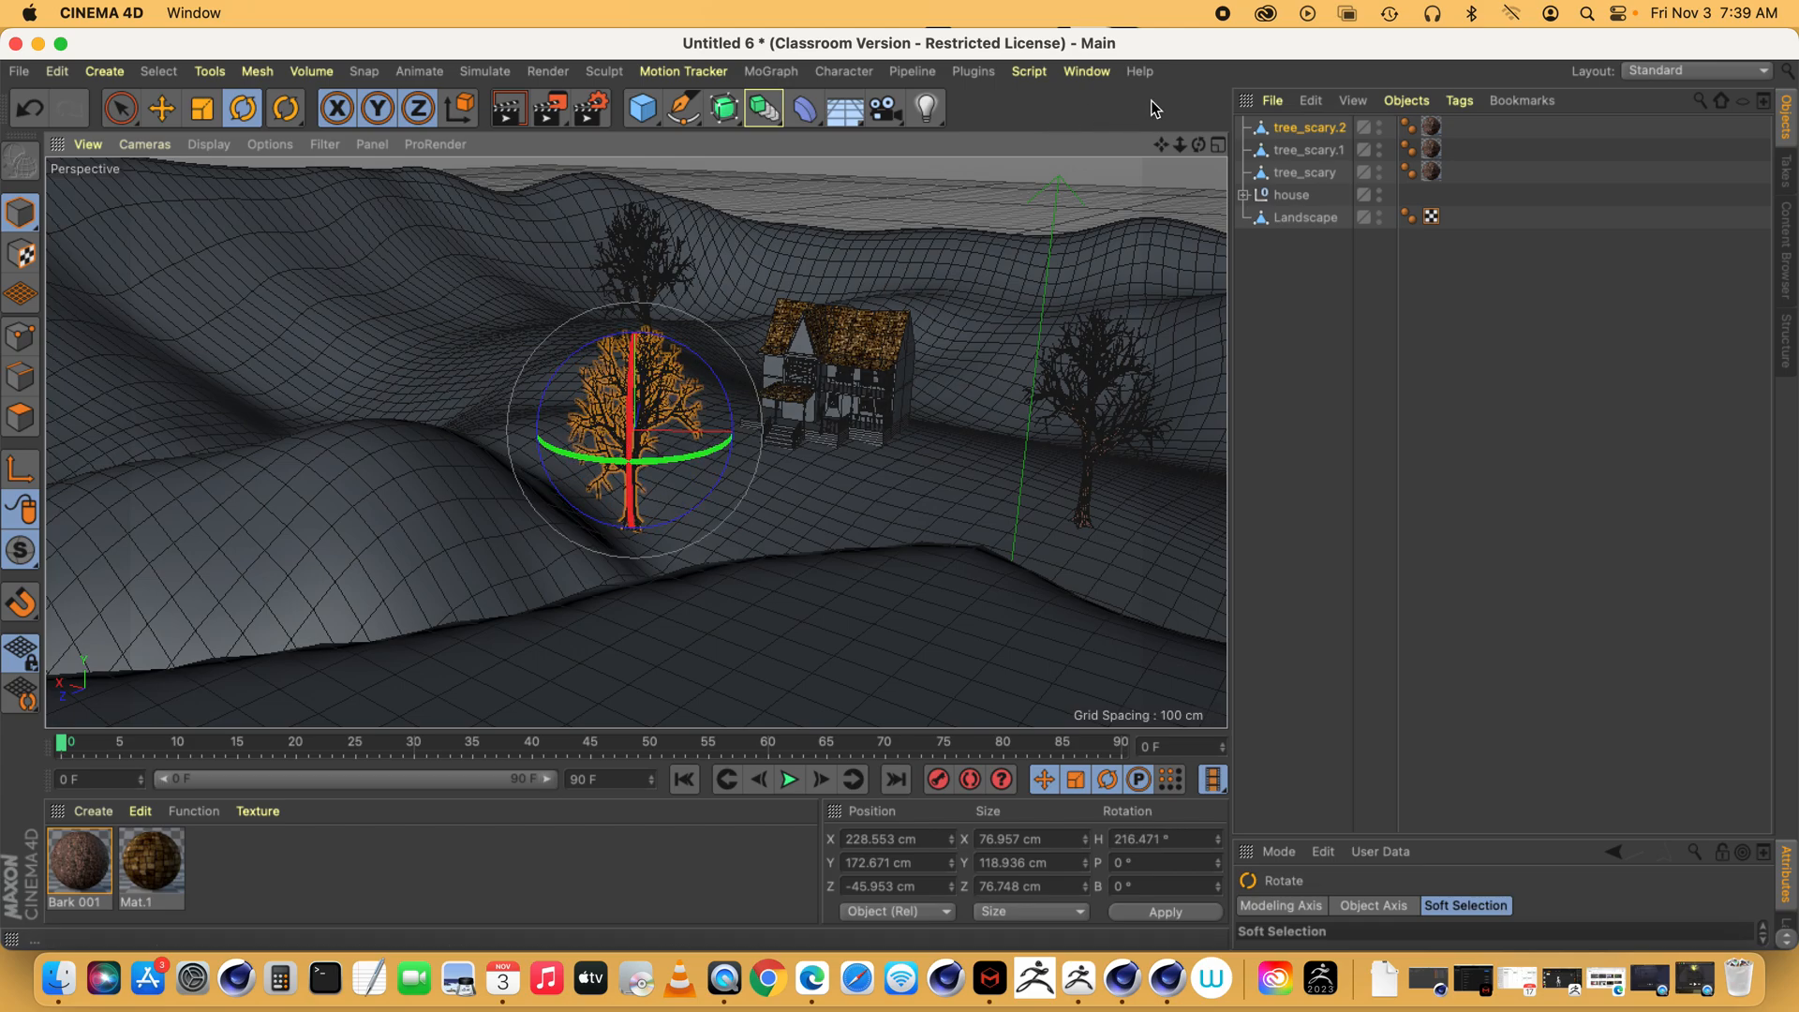
drag(1178, 145, 1309, 110)
drag(1199, 145, 1236, 207)
drag(1179, 144, 998, 218)
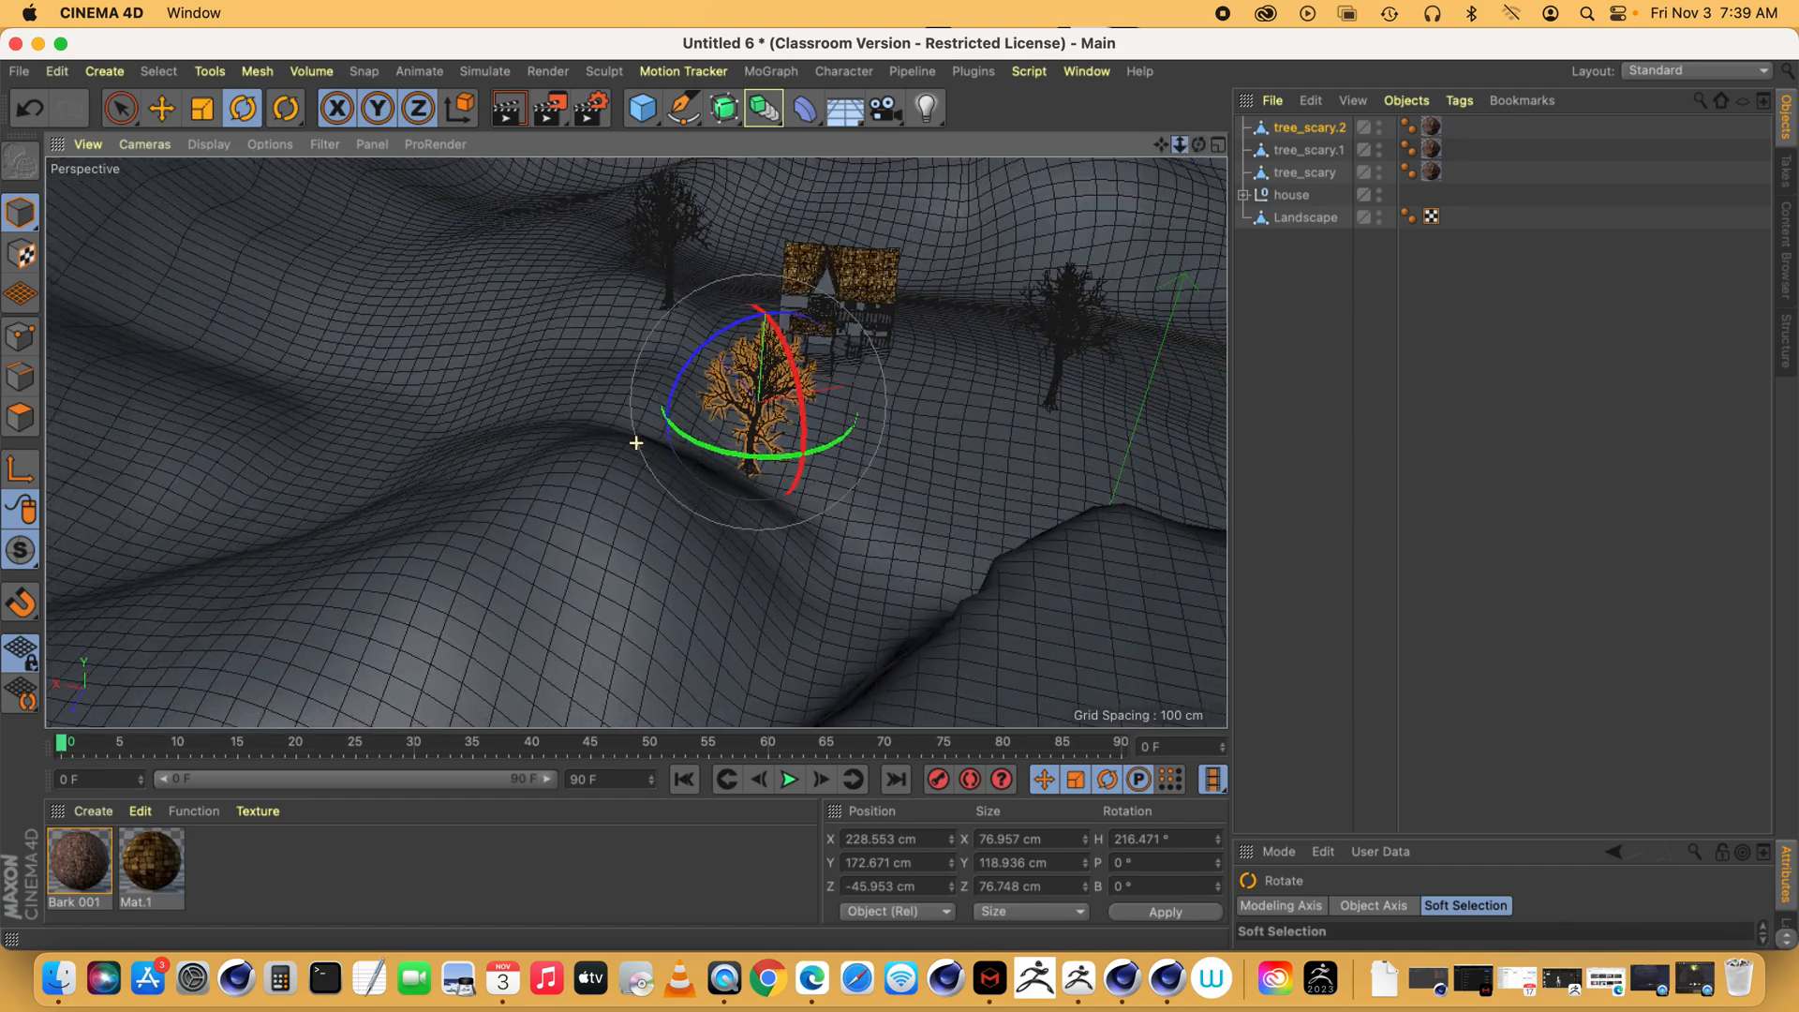
drag(1166, 143, 636, 442)
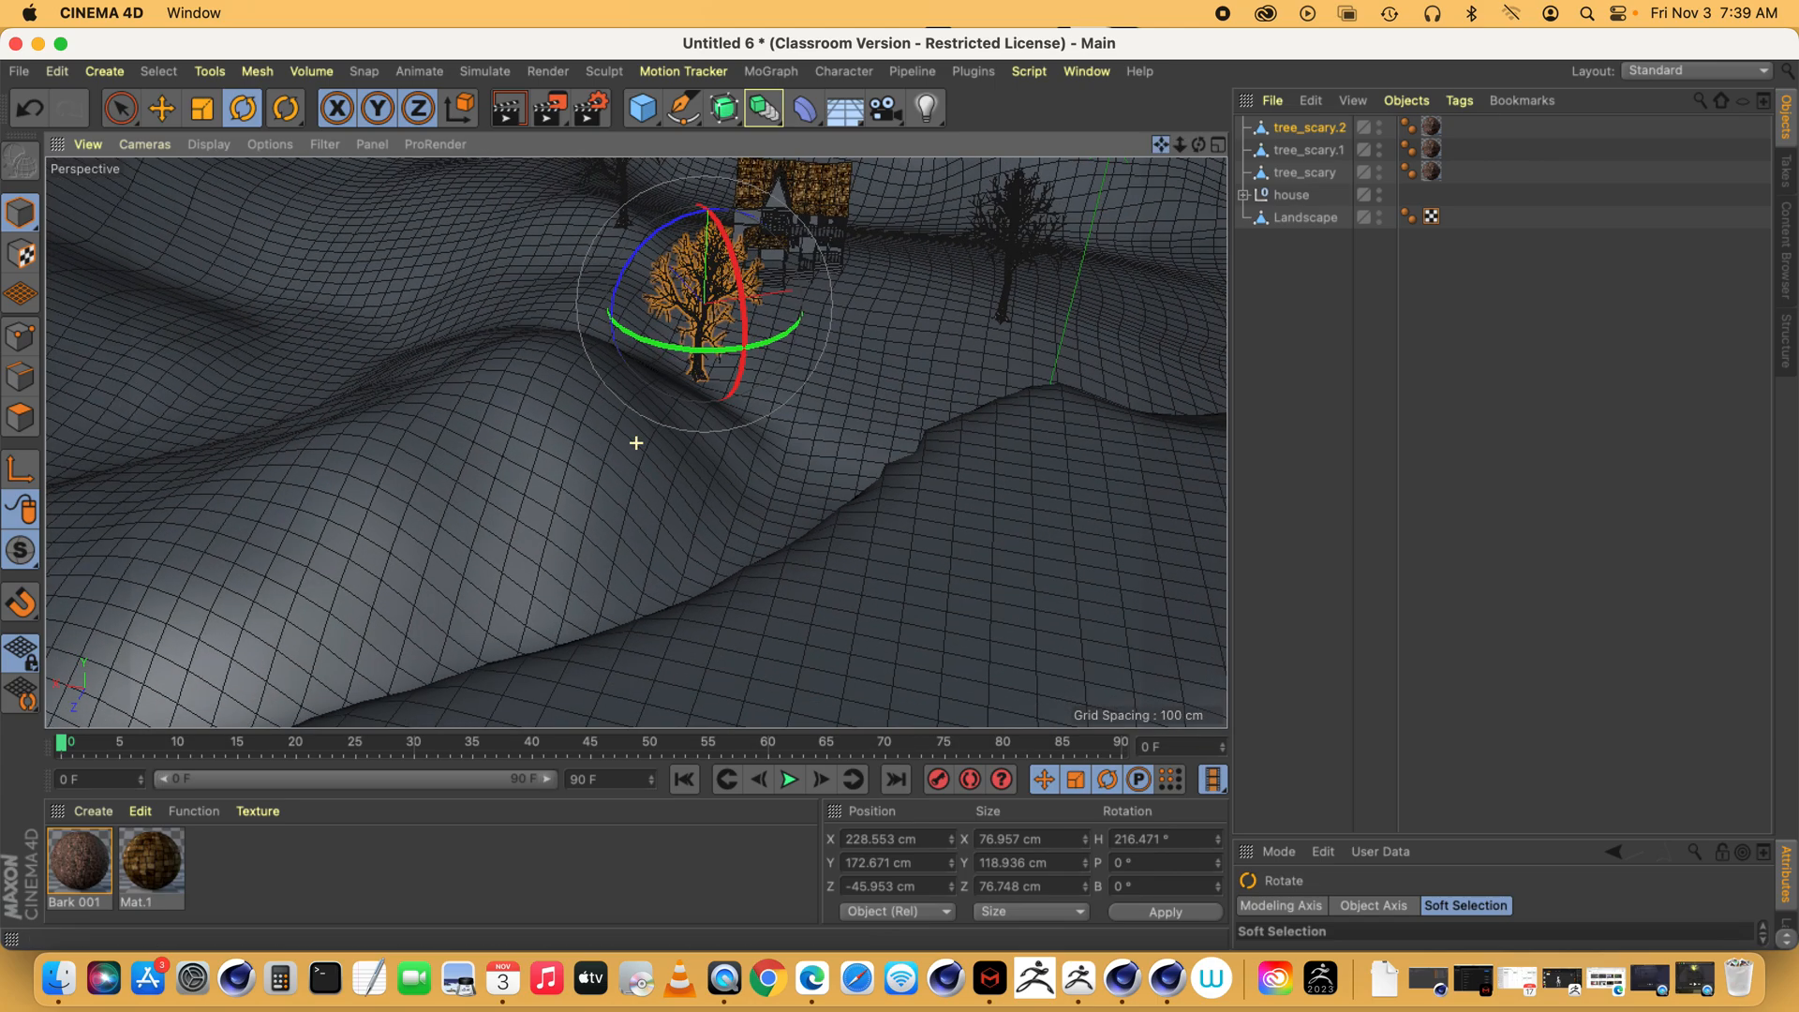
- Switch to the gate 7.c4d project and rename its Null group as gate
click(1086, 72)
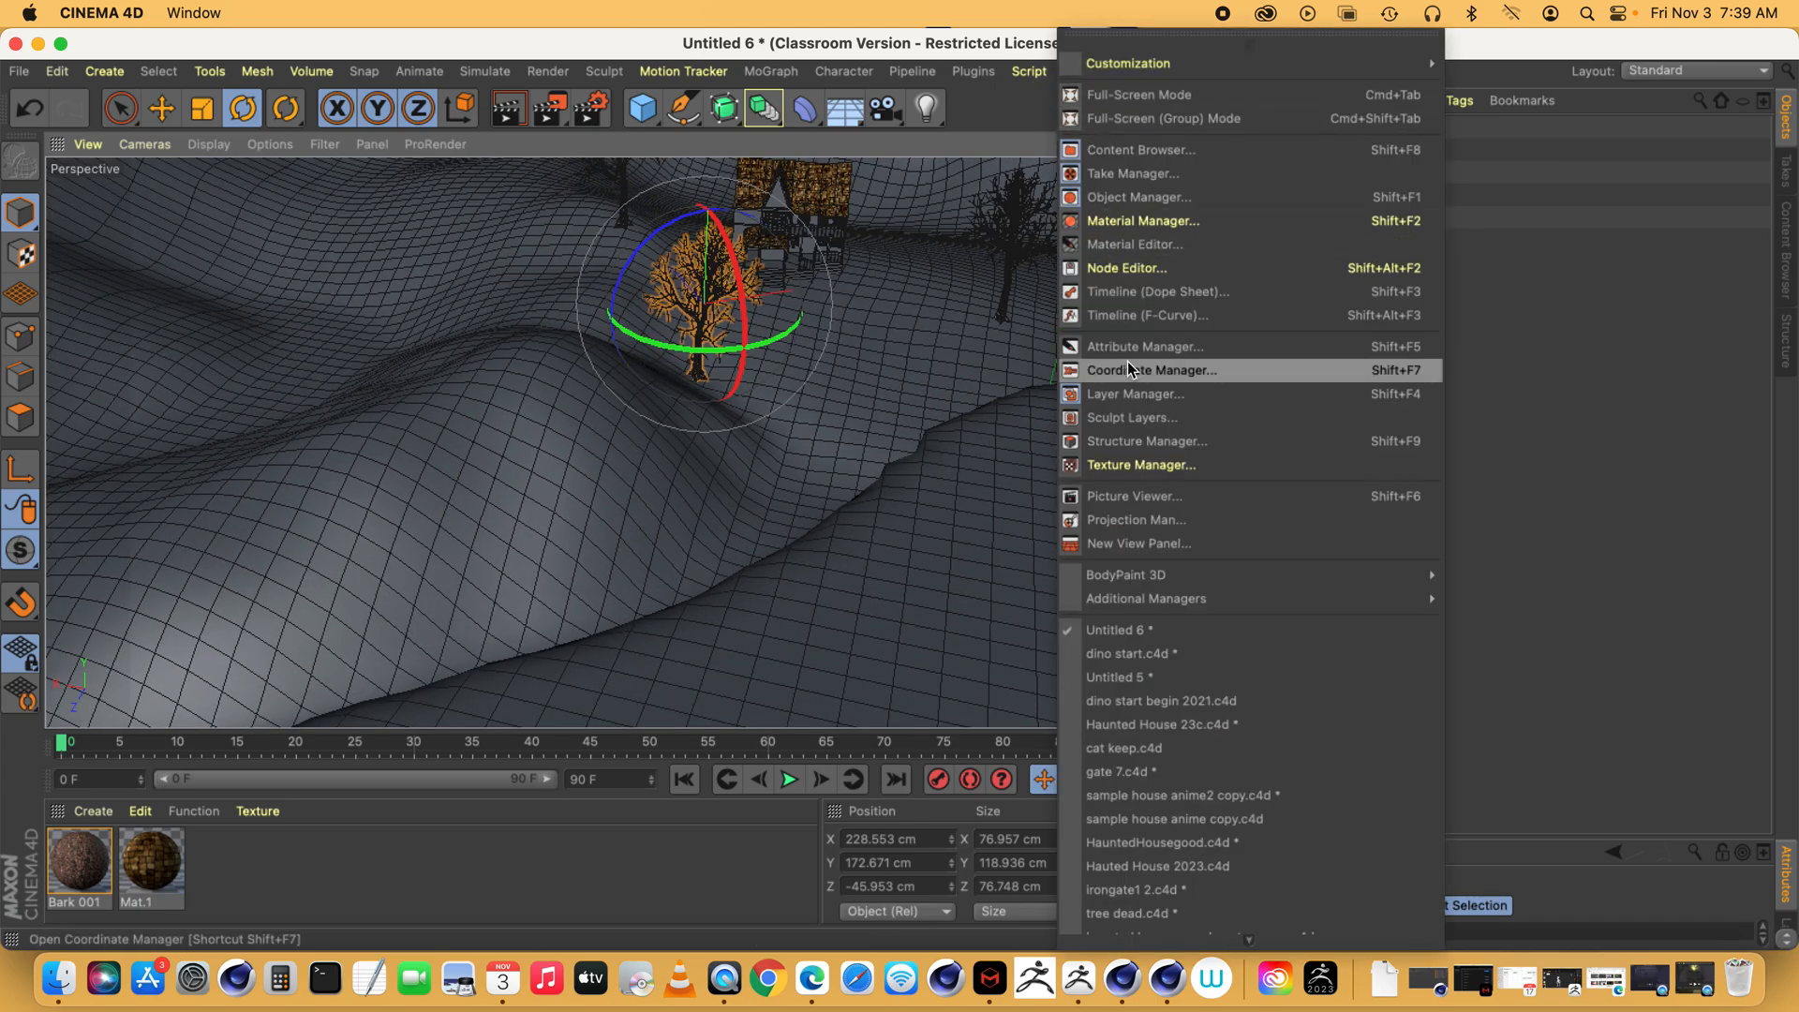
click(1115, 770)
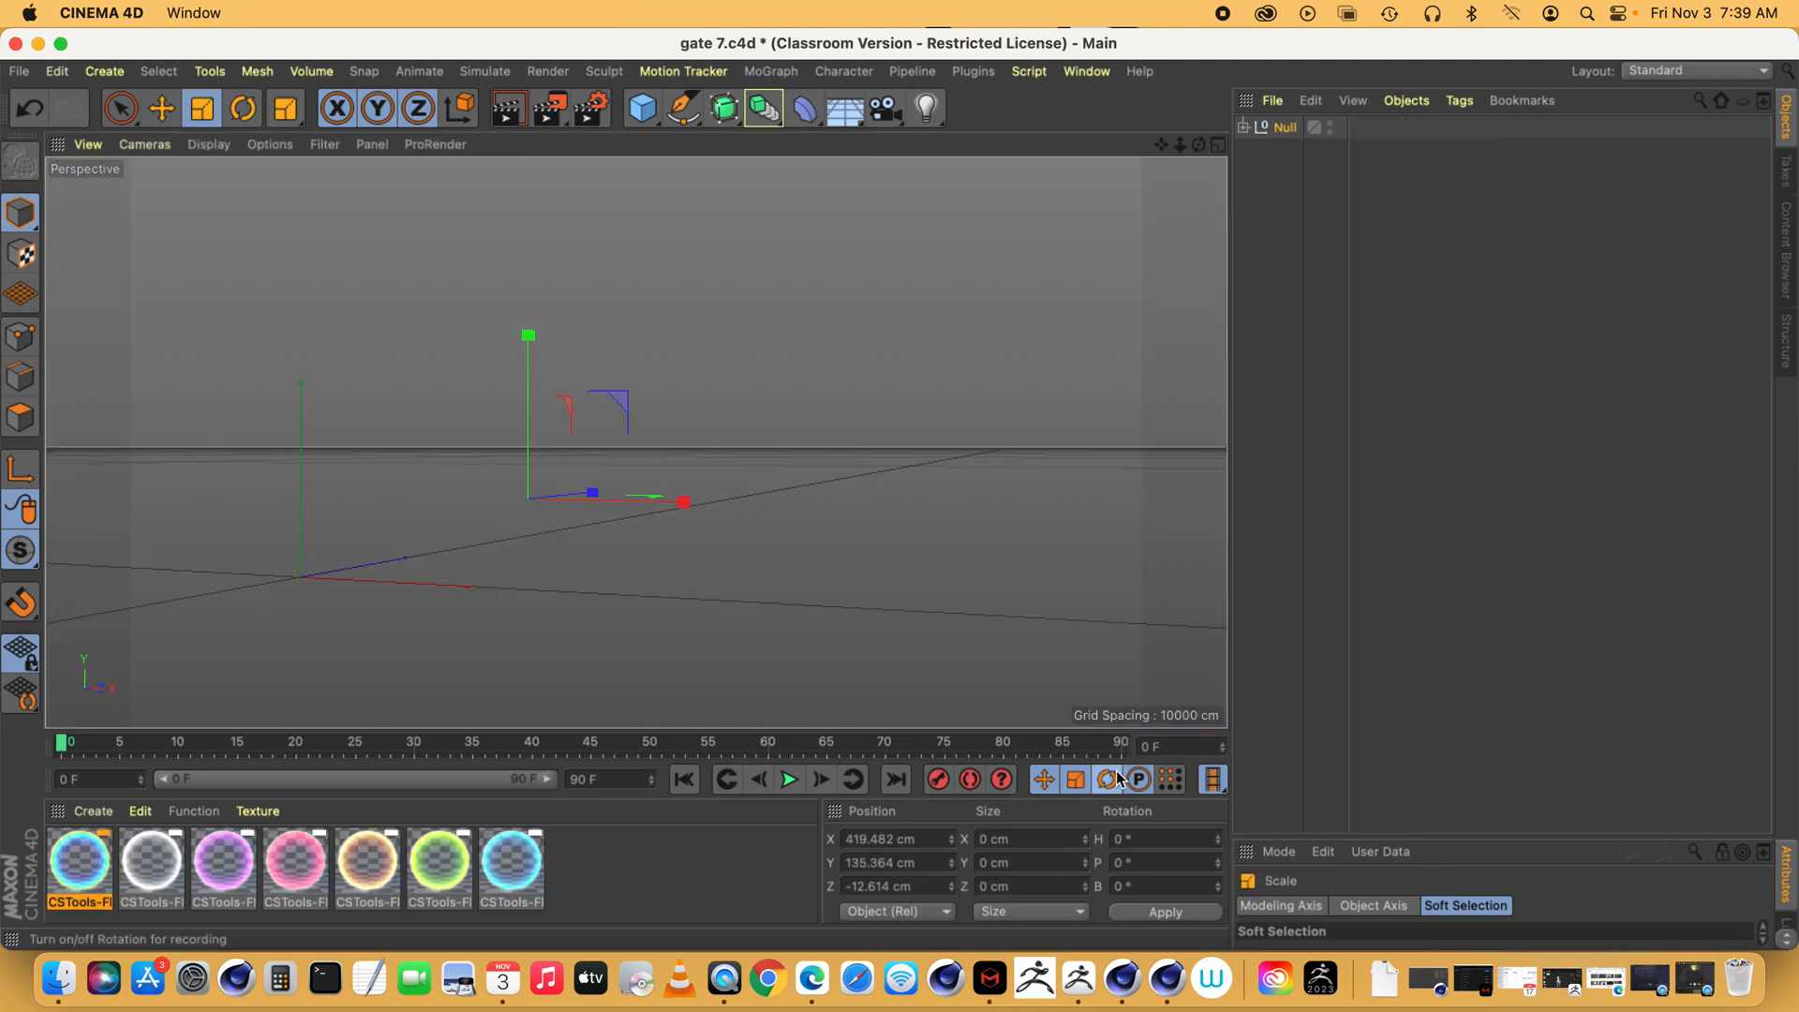
click(1269, 131)
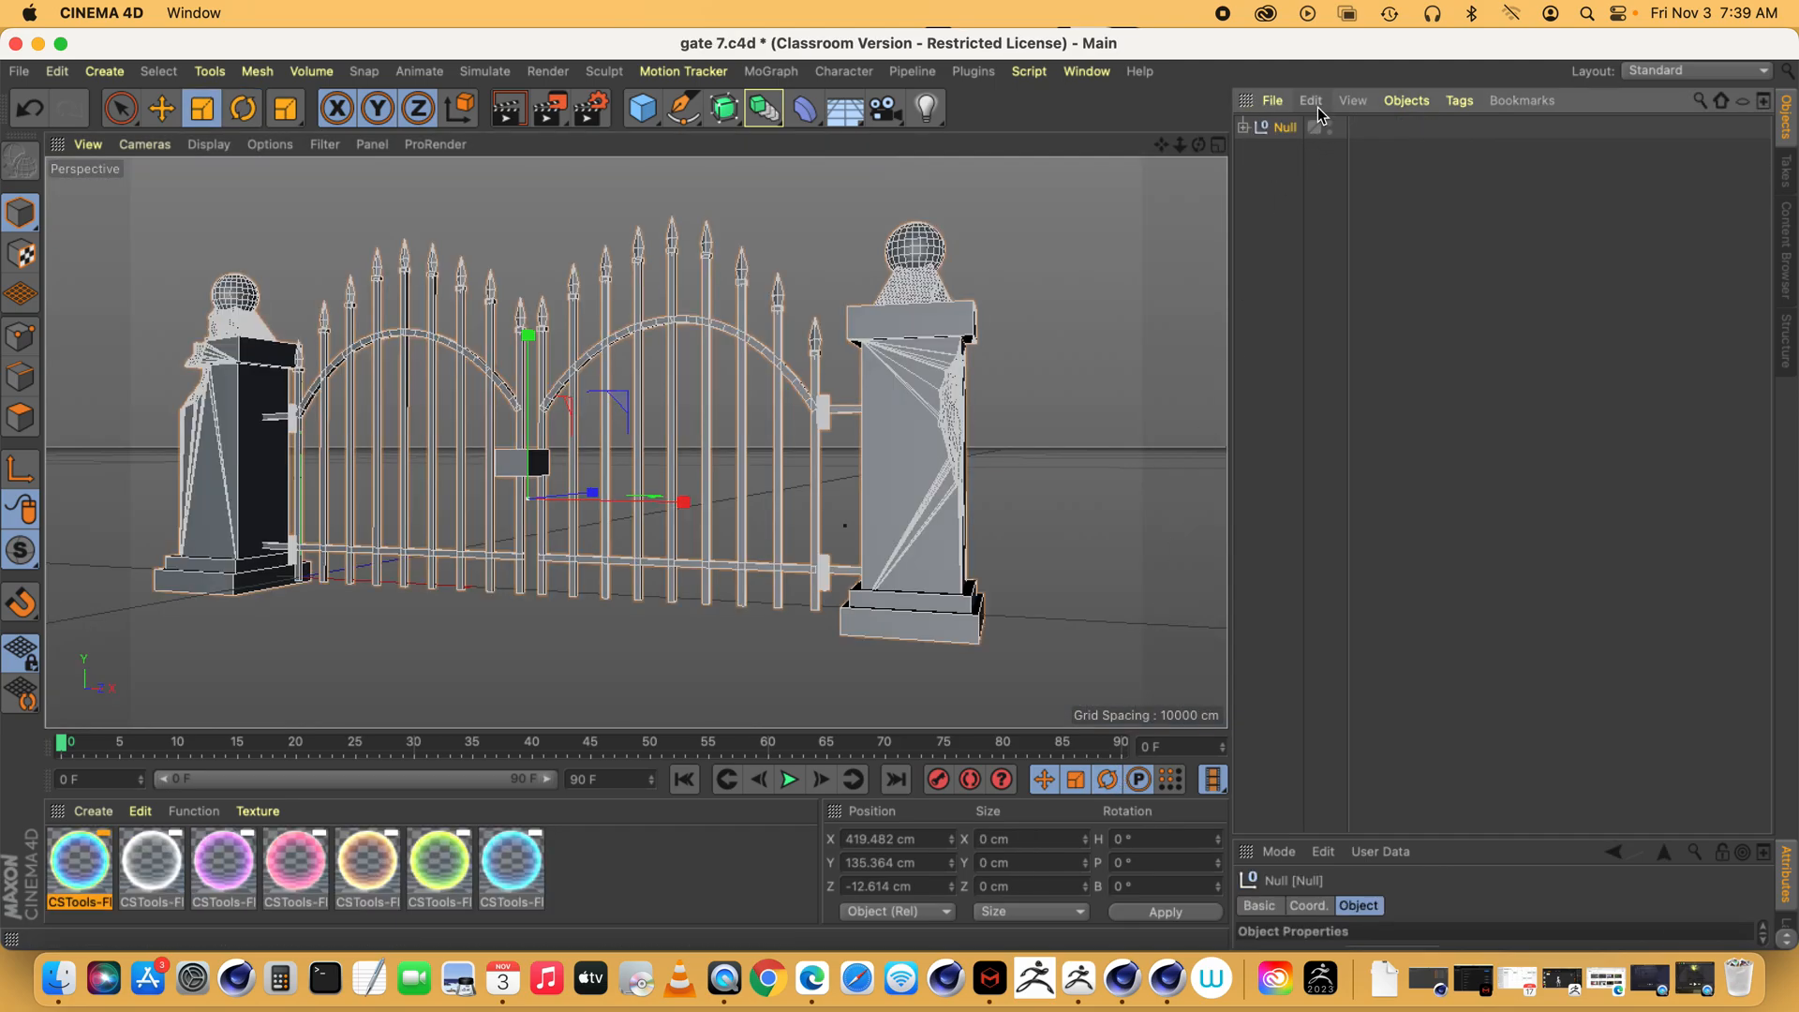
double_click(1285, 128)
text(gate)
key(Return)
- Paste the gate into the Untitled 6 project and scale it down to suit the house and trees
click(1087, 72)
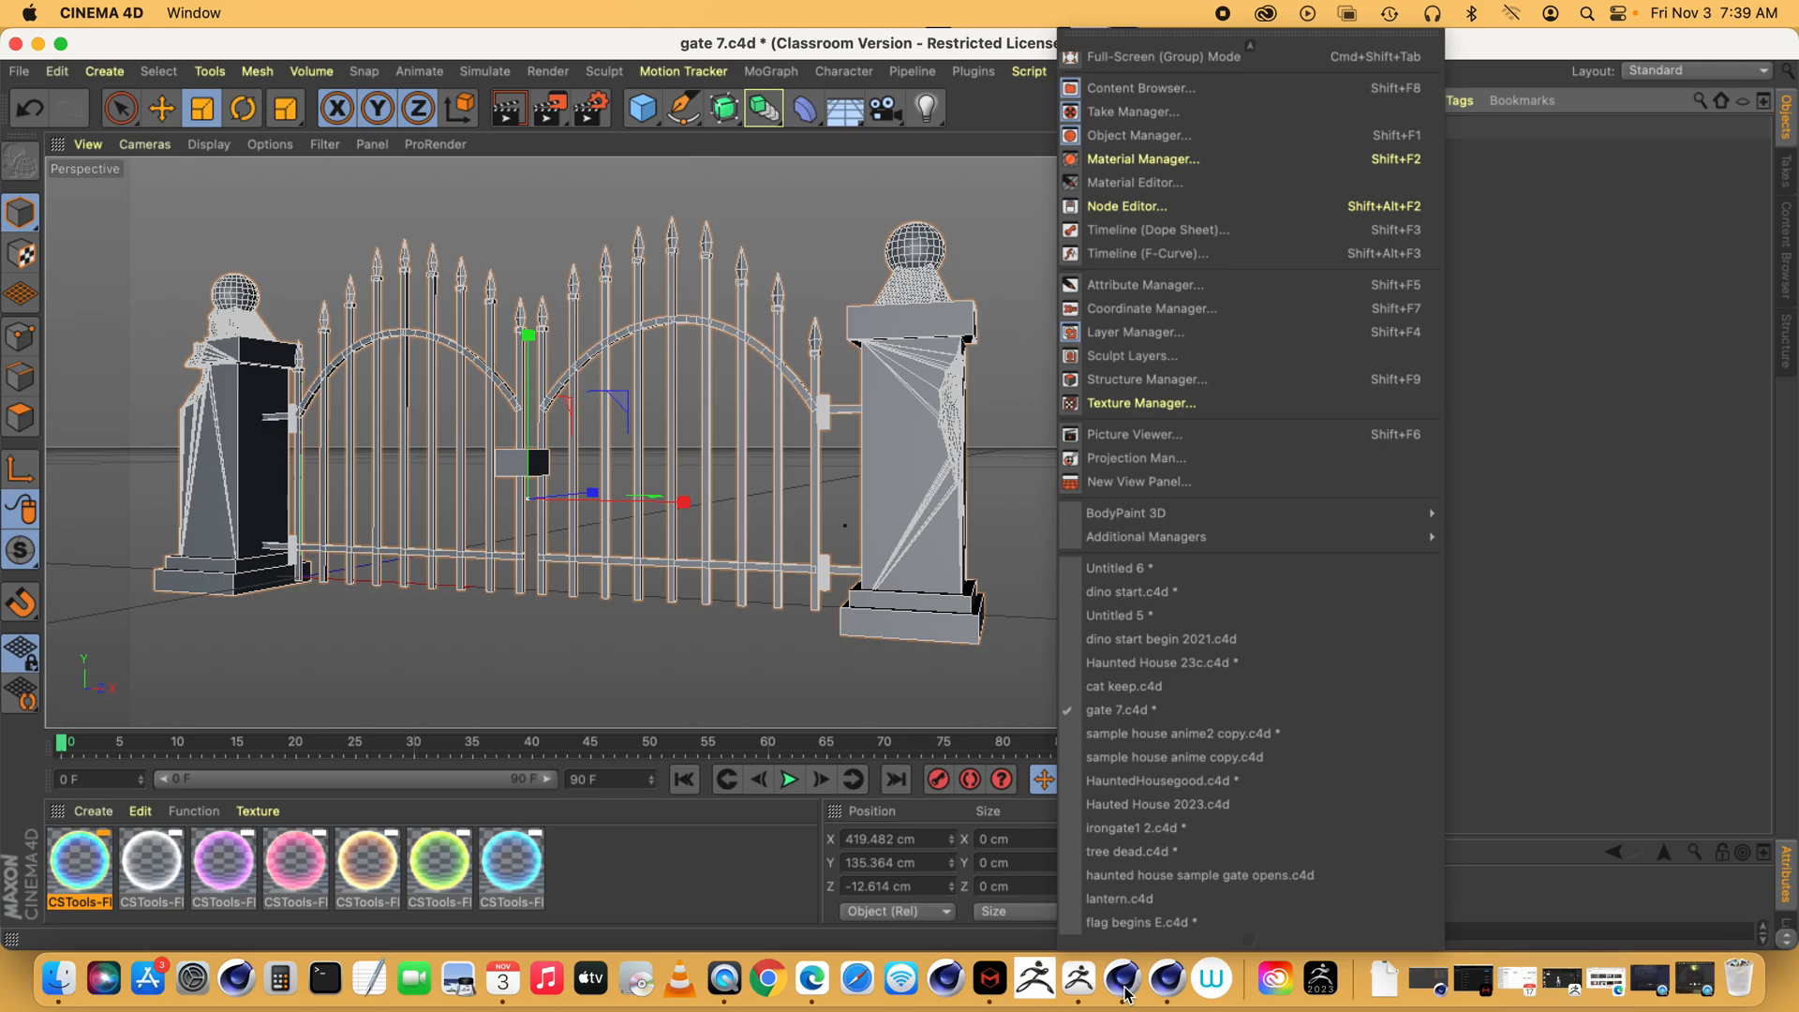
click(1138, 570)
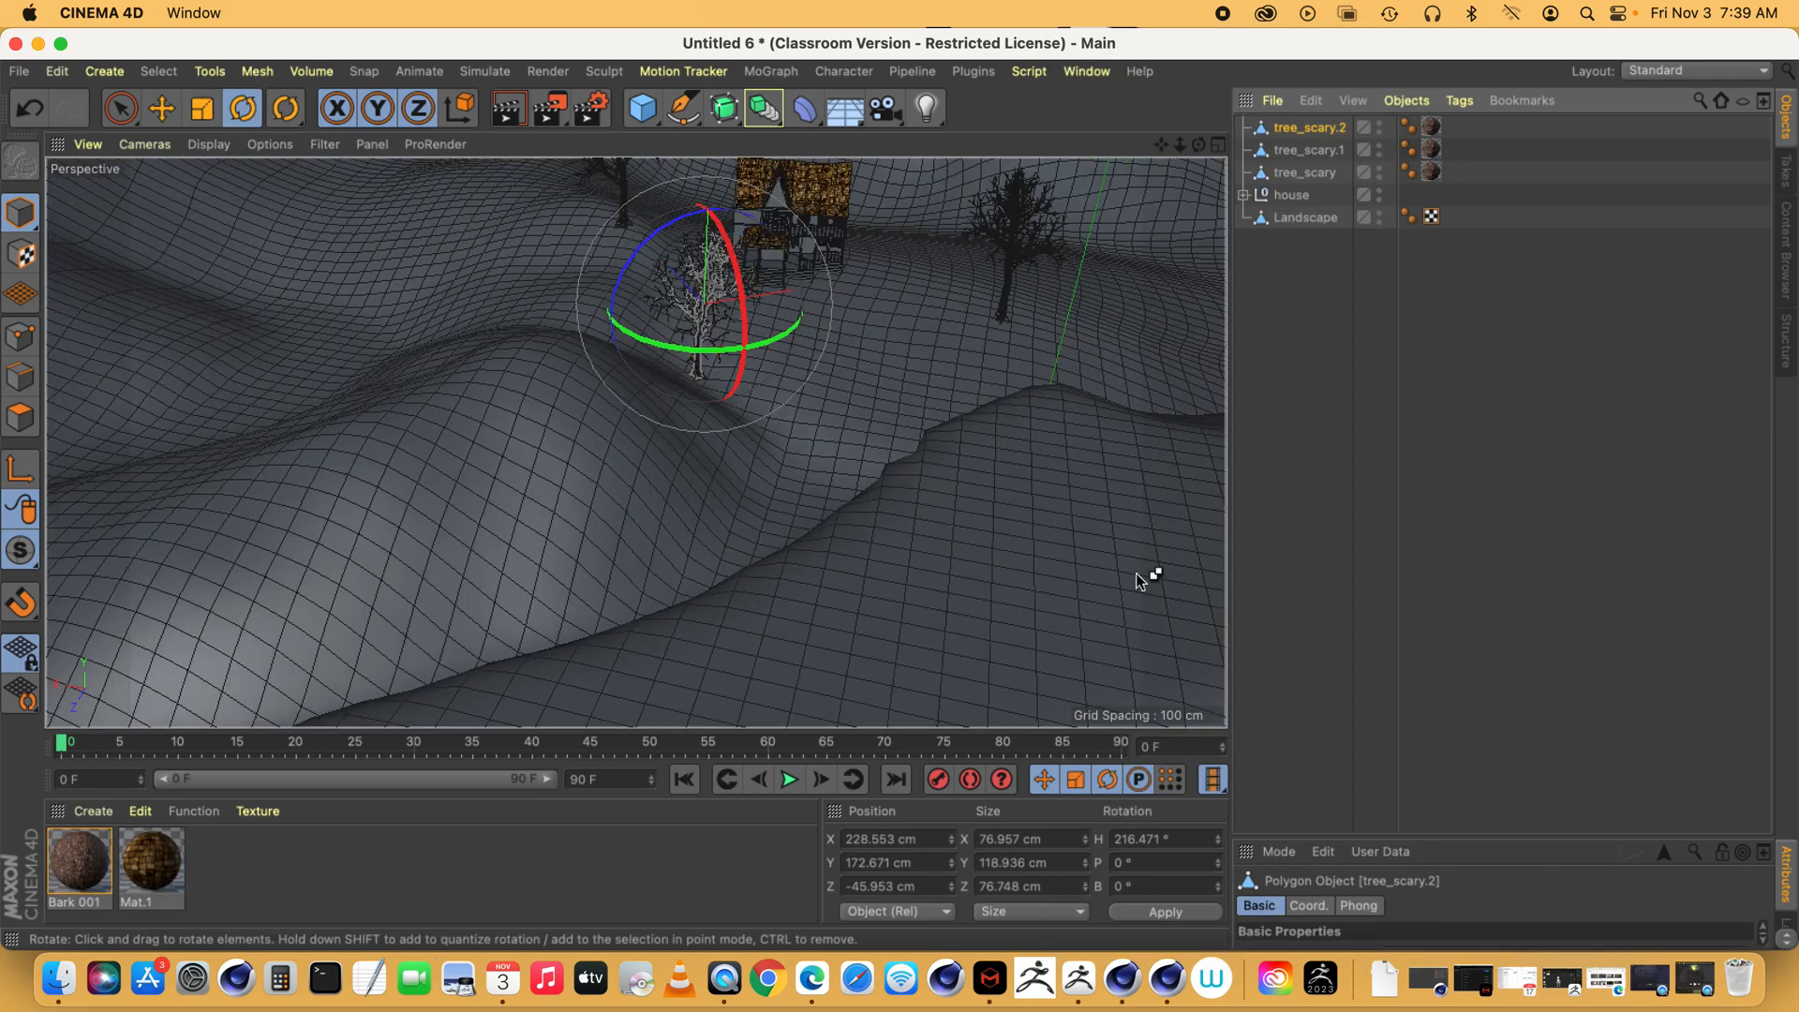
key(super+v)
scroll(636, 442, up, 3)
scroll(636, 442, down, 5)
click(201, 108)
drag(714, 270, 4, 391)
drag(1179, 145, 1405, 144)
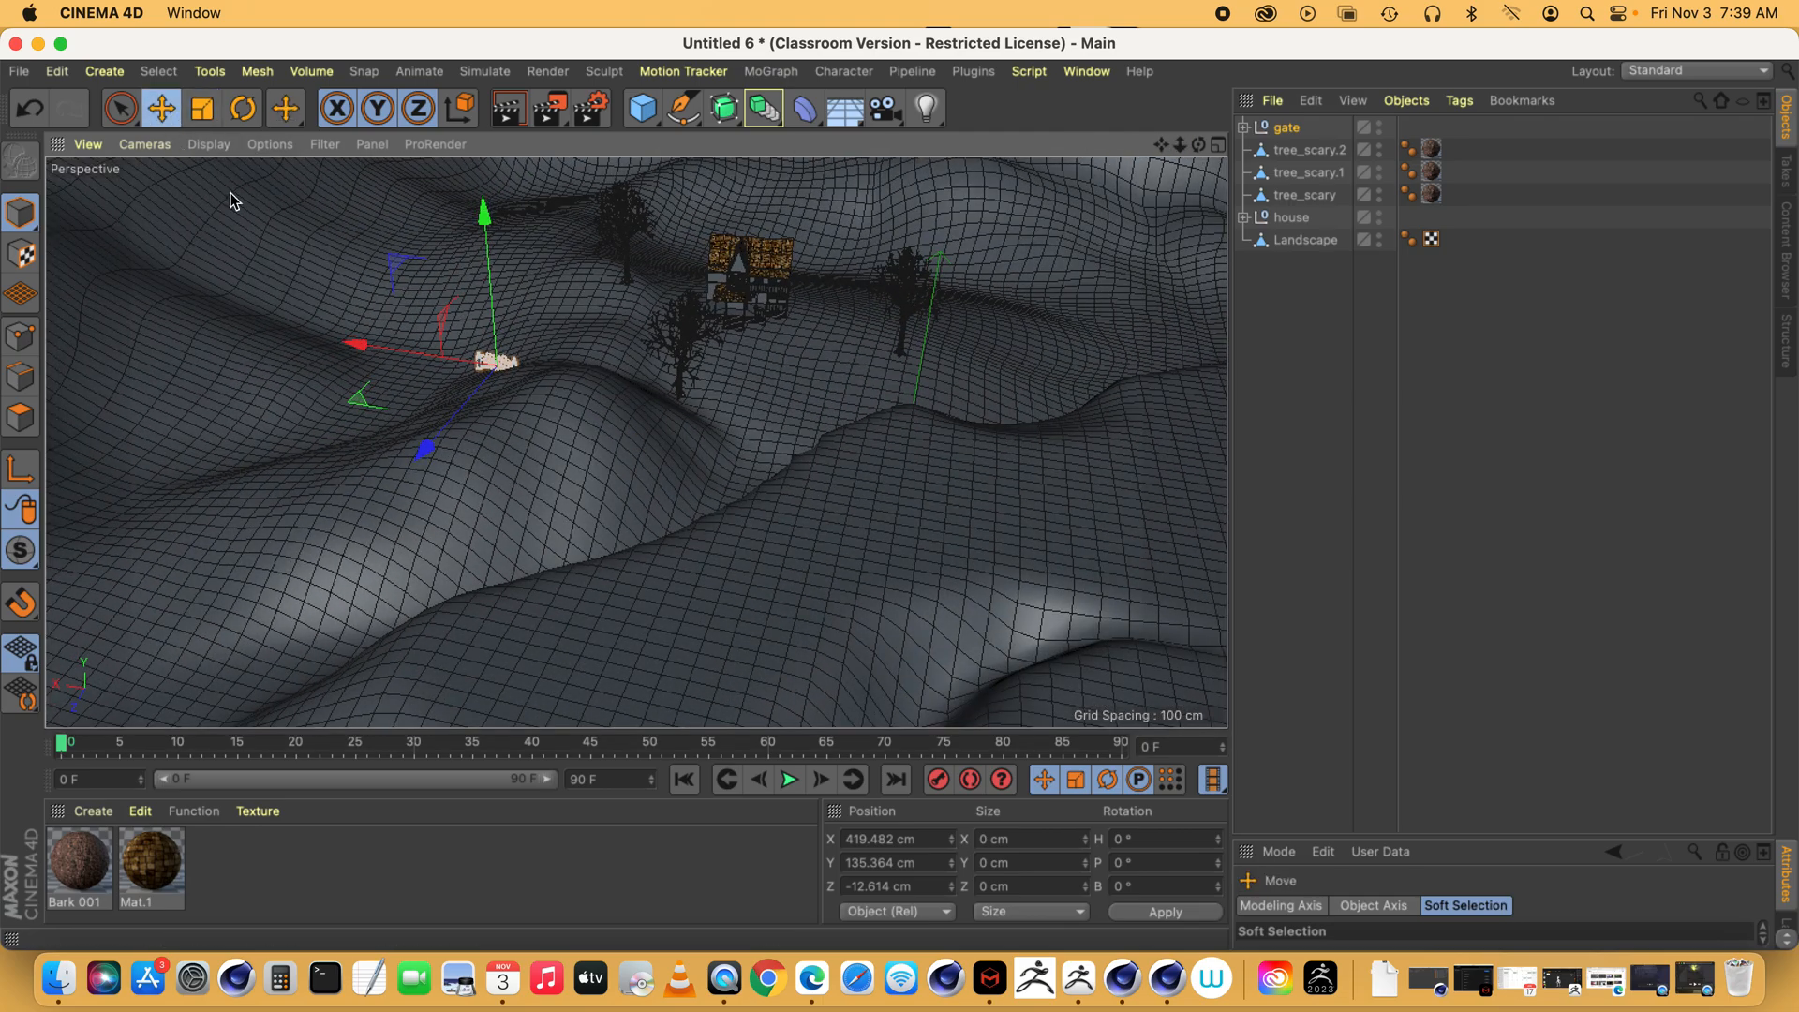
- Move the gate into the valley before the house at about X 204, Y 95, Z 183 cm
drag(362, 344, 641, 471)
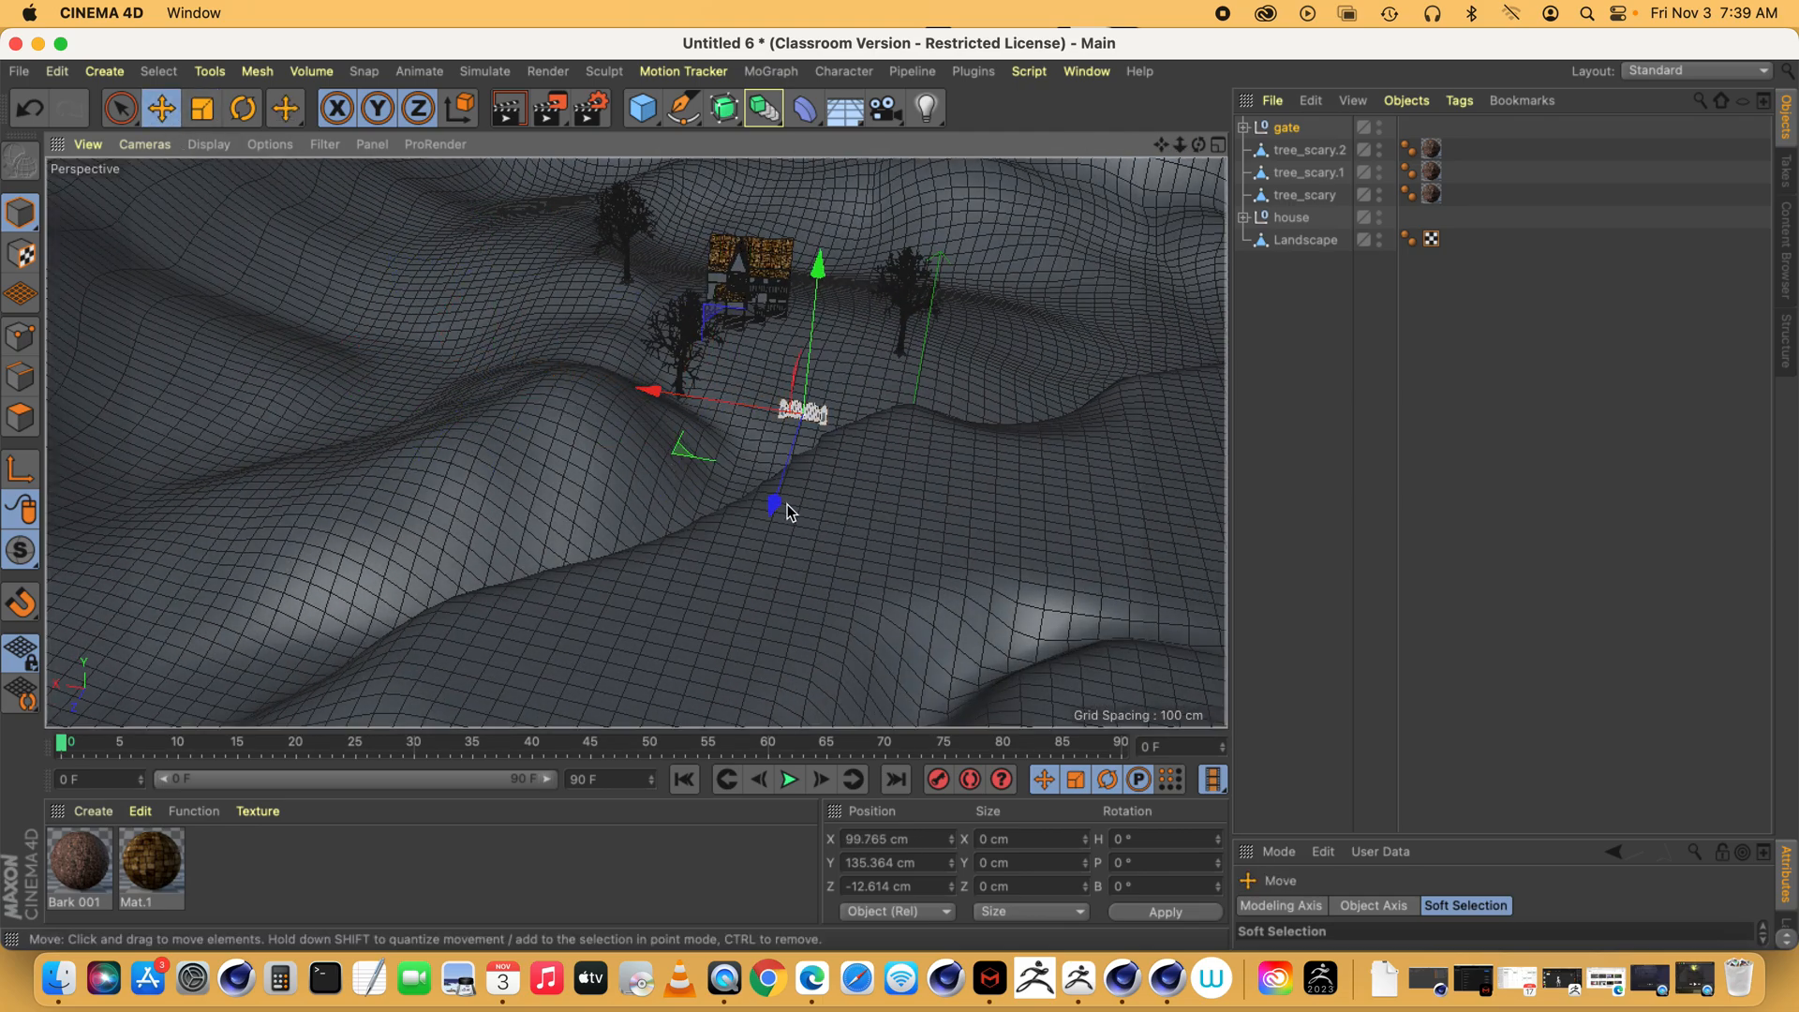
drag(777, 509, 508, 497)
drag(1200, 144, 1264, 19)
drag(860, 201, 837, 336)
drag(732, 487, 707, 496)
drag(801, 351, 925, 309)
- Try turning the gate's heading to about -30° with a shift to about X 197, Z 187 cm, and undo both changes
click(208, 113)
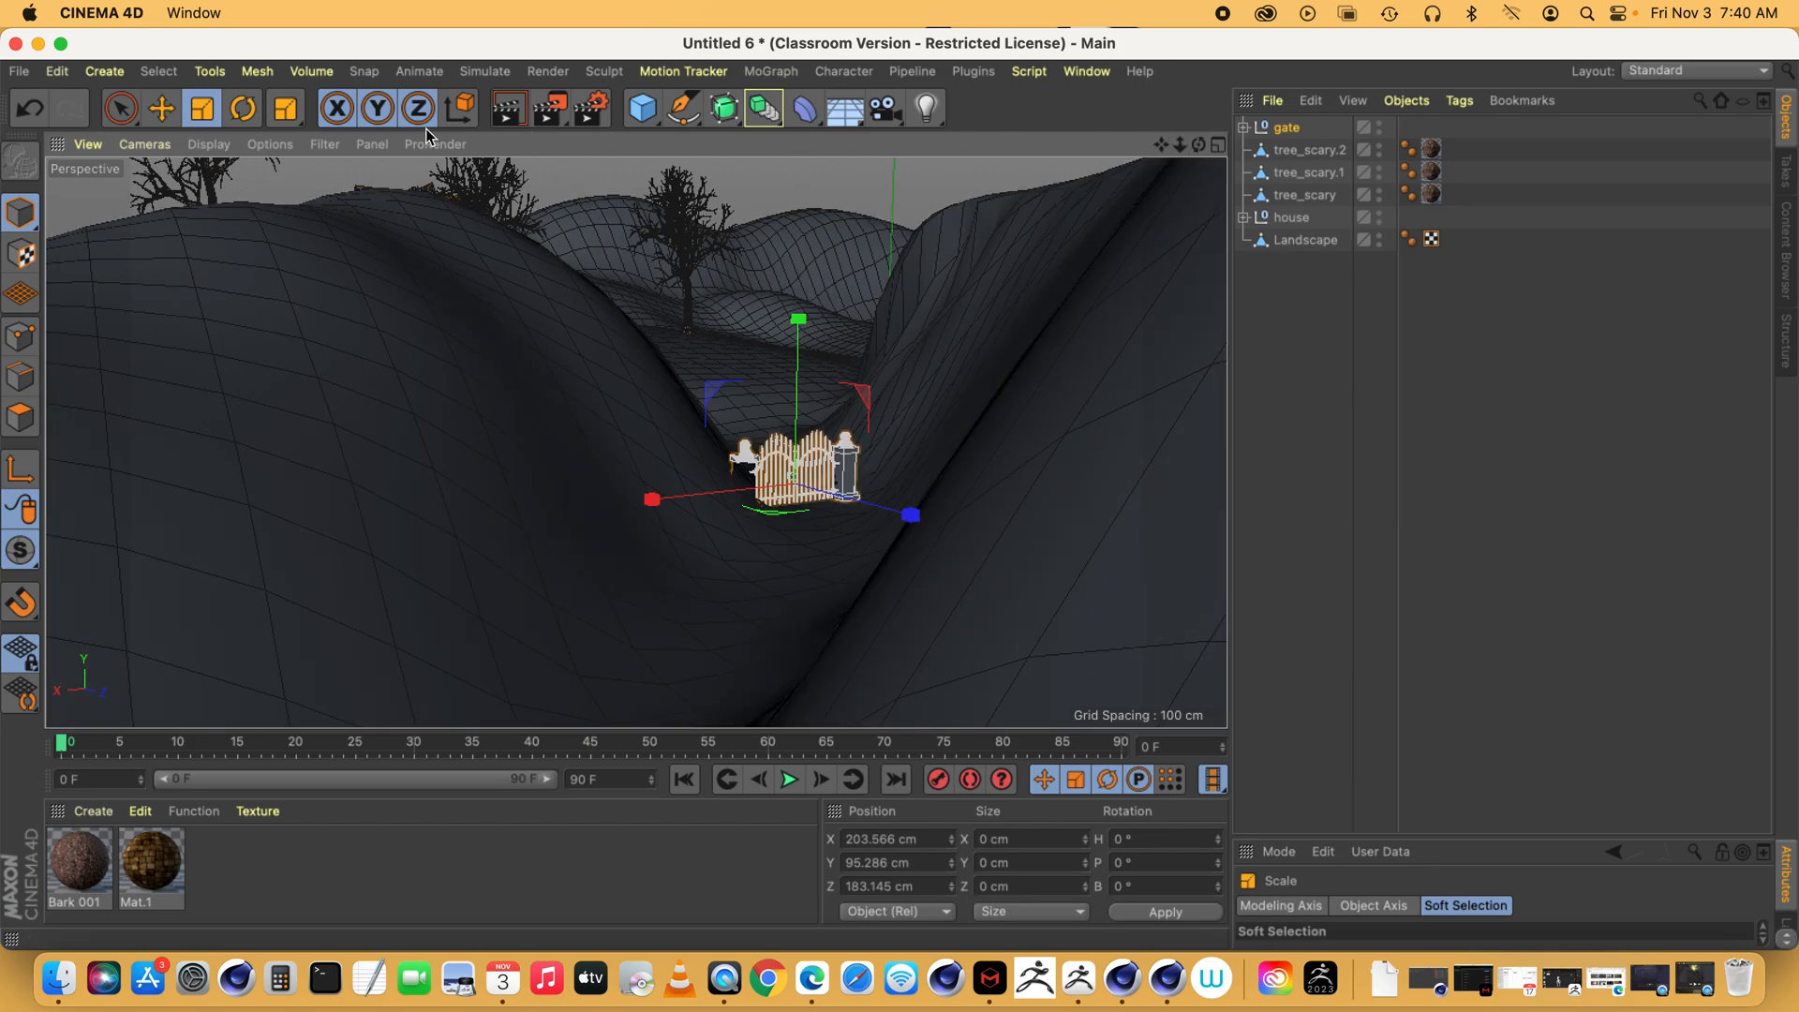
click(243, 107)
drag(795, 503, 644, 481)
click(161, 108)
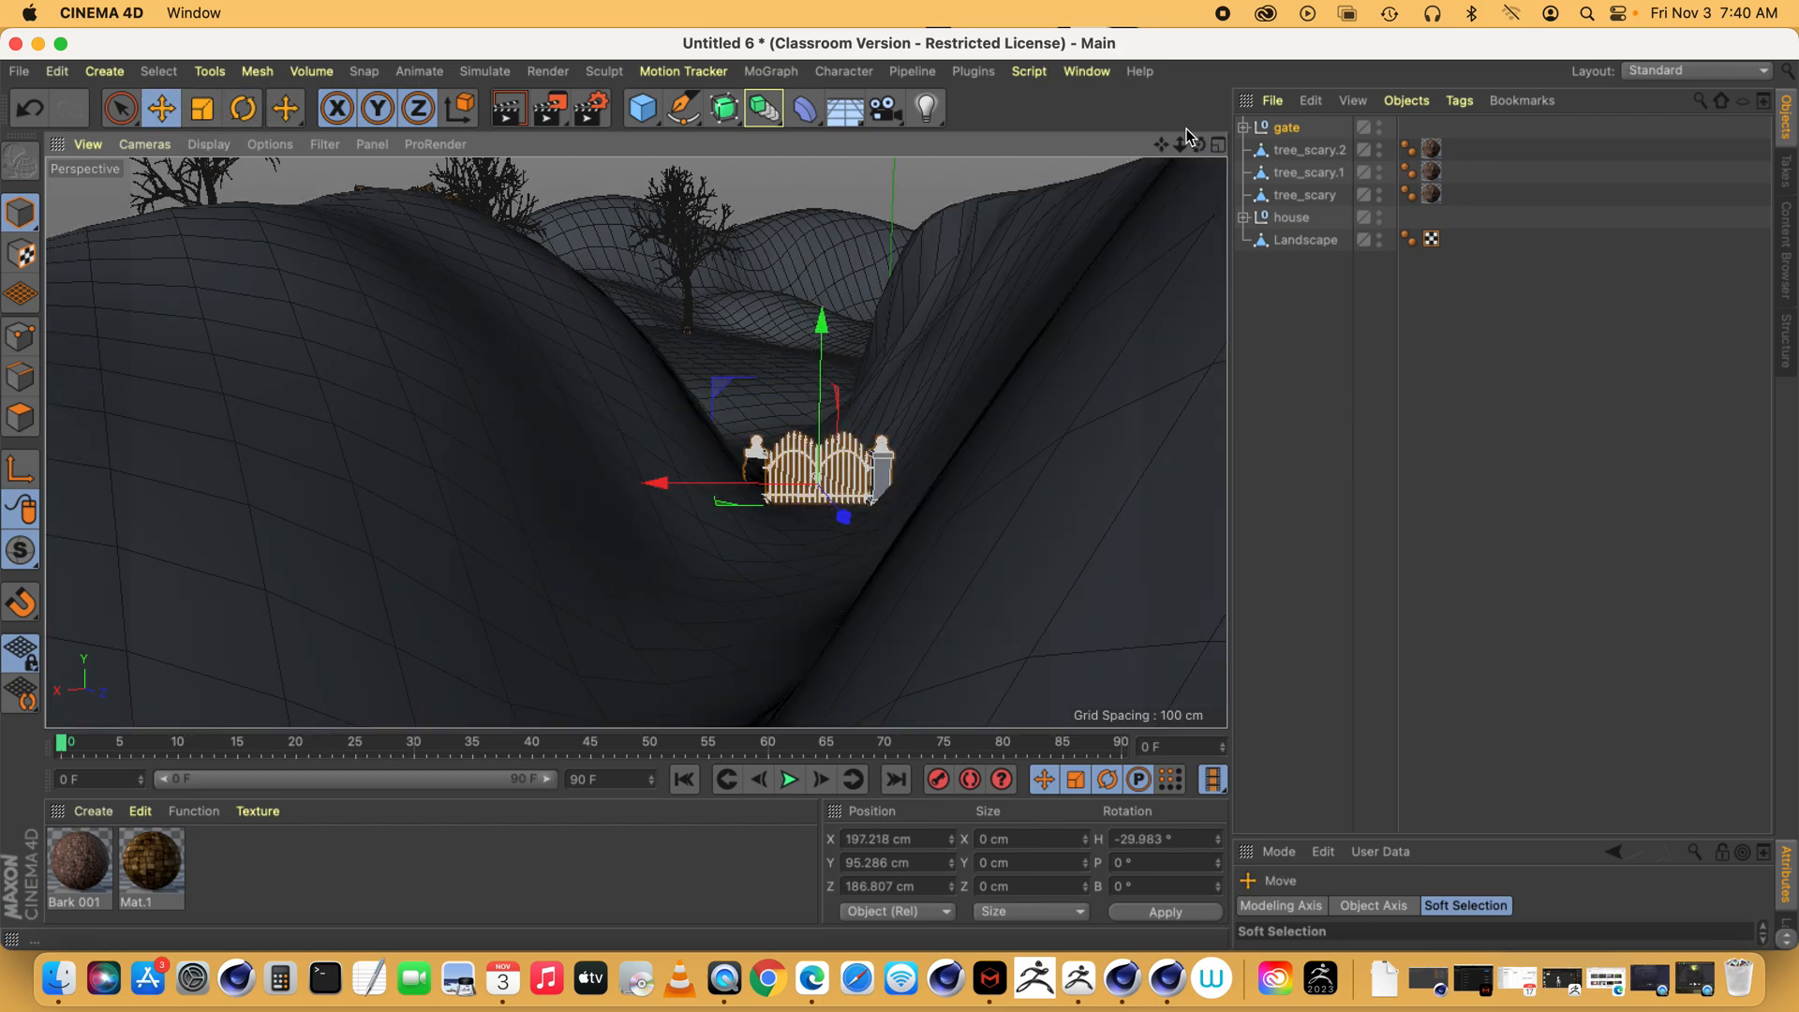
scroll(634, 434, up, 5)
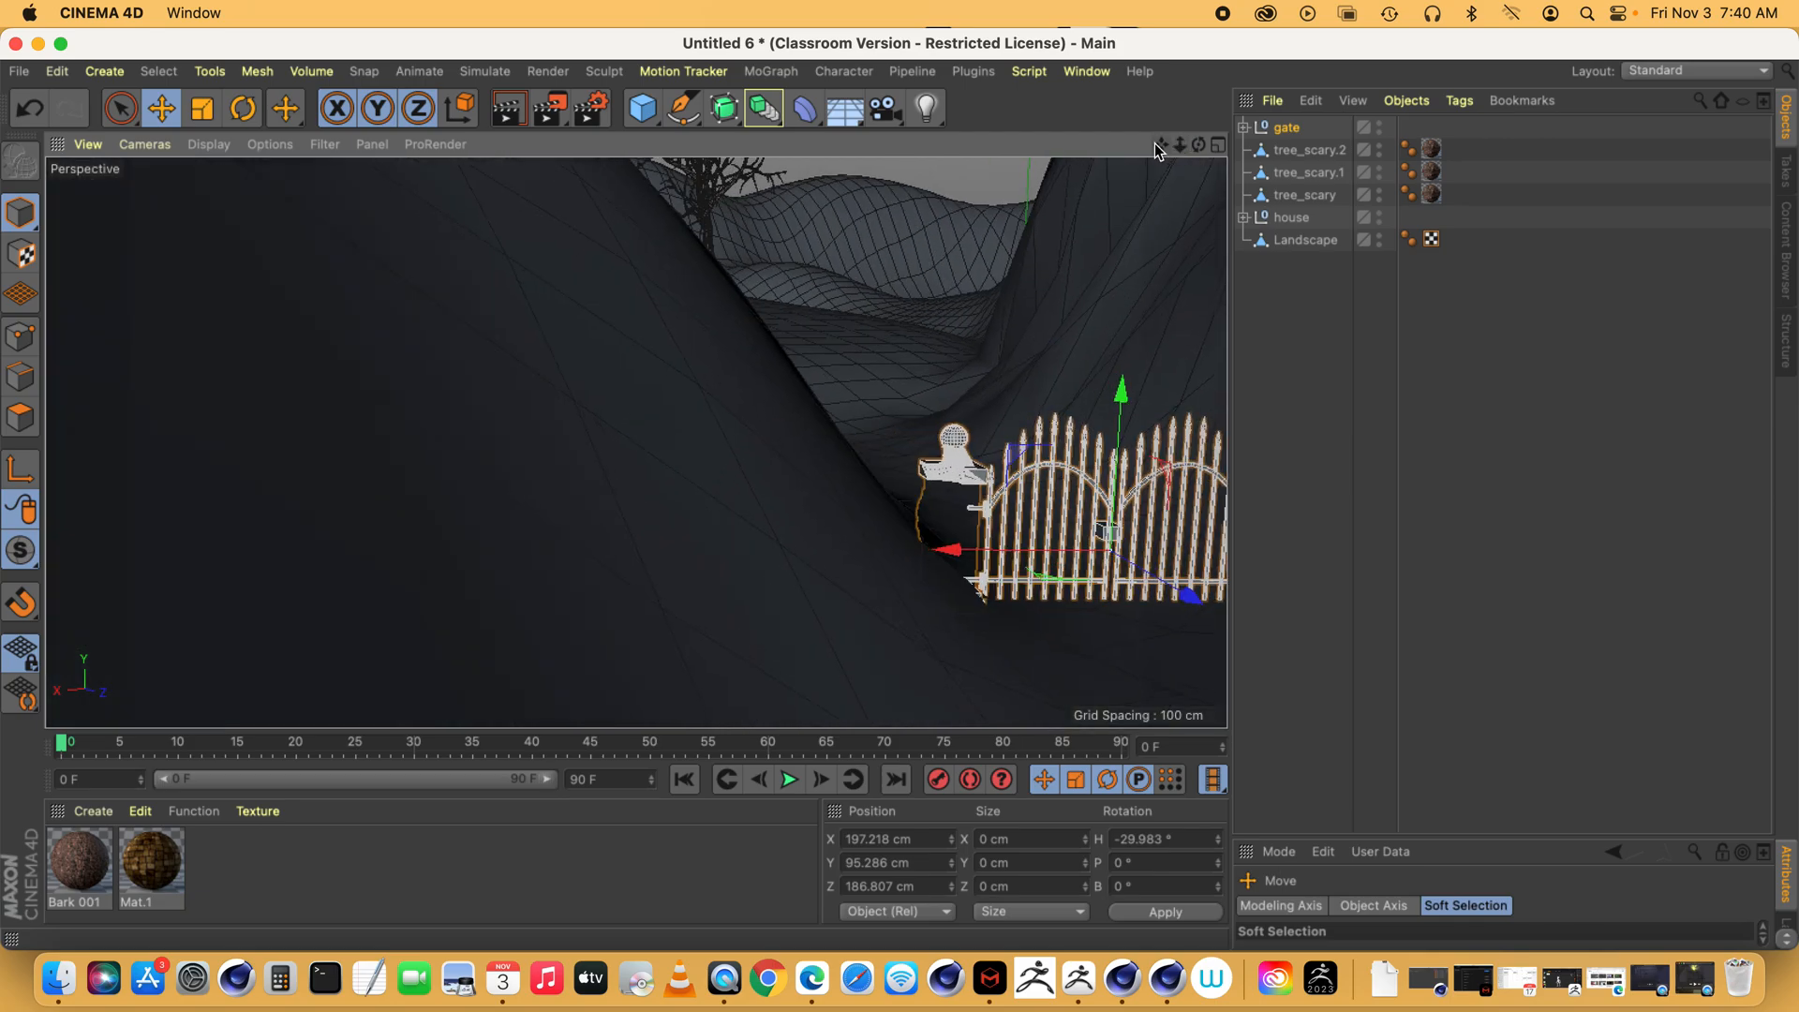
drag(1160, 145, 991, 142)
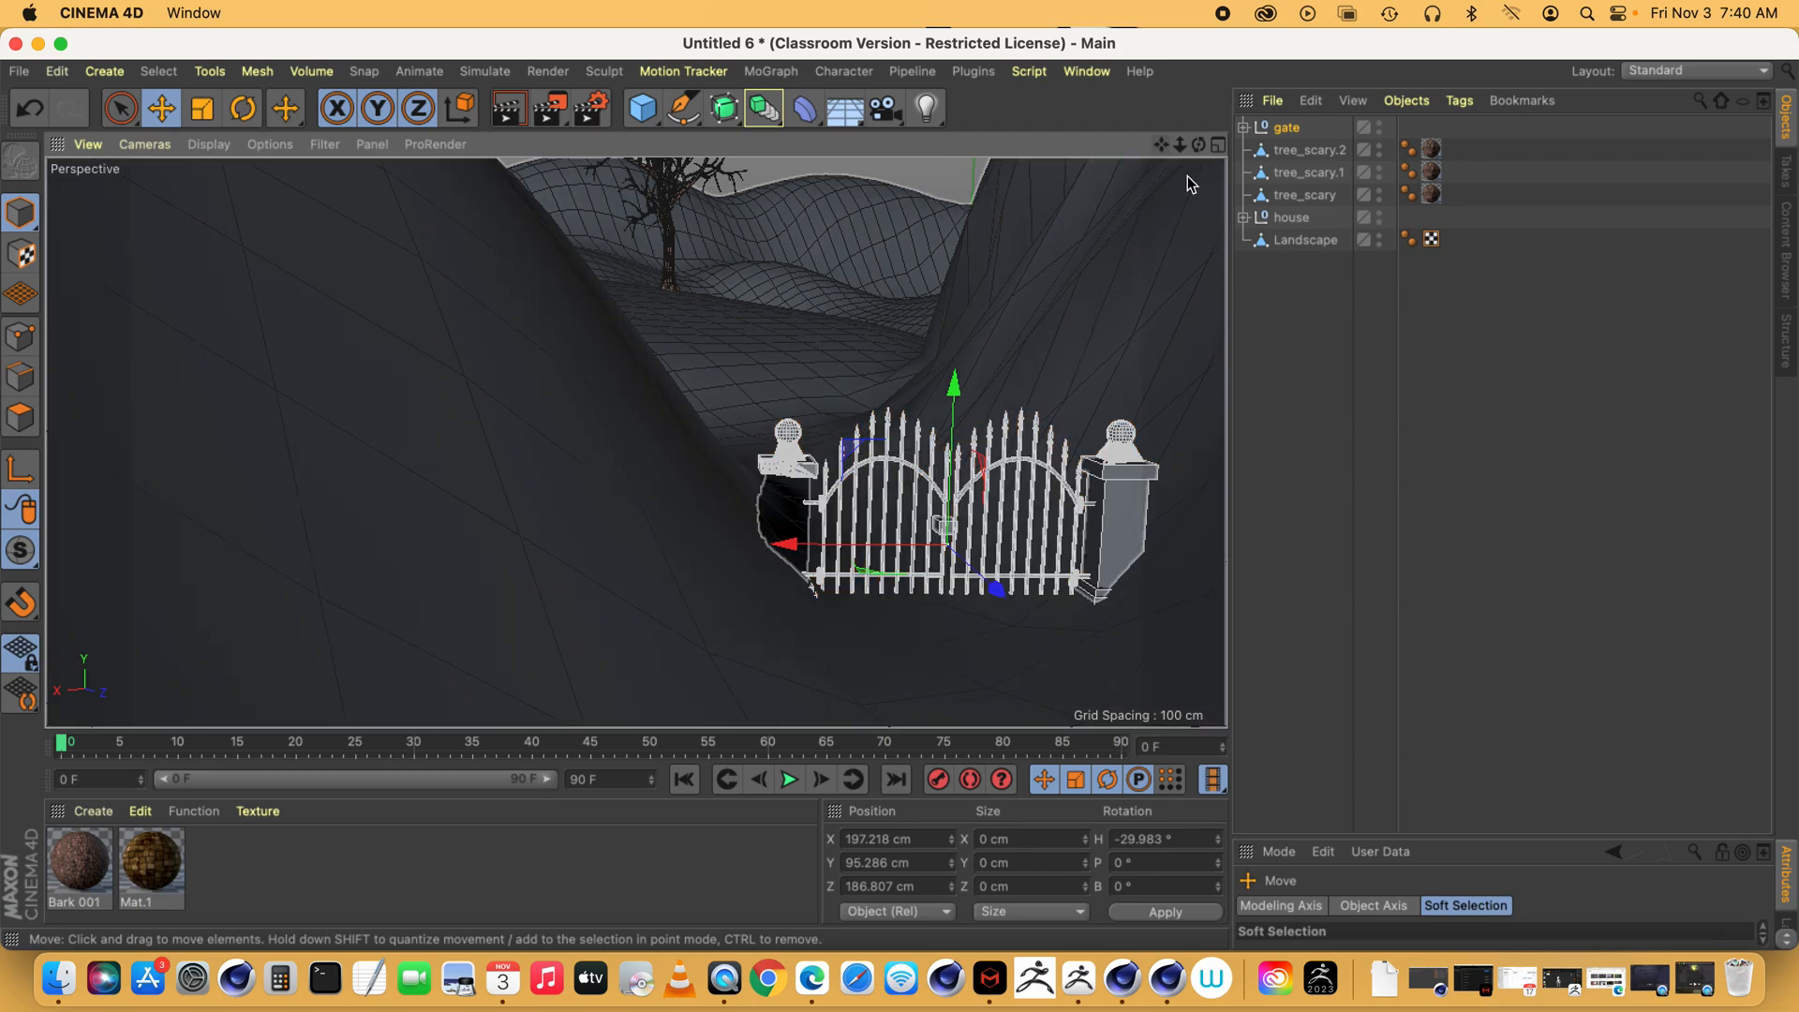
mouse_move(1199, 142)
mouse_down()
mouse_move(1148, 145)
mouse_move(1199, 143)
mouse_up()
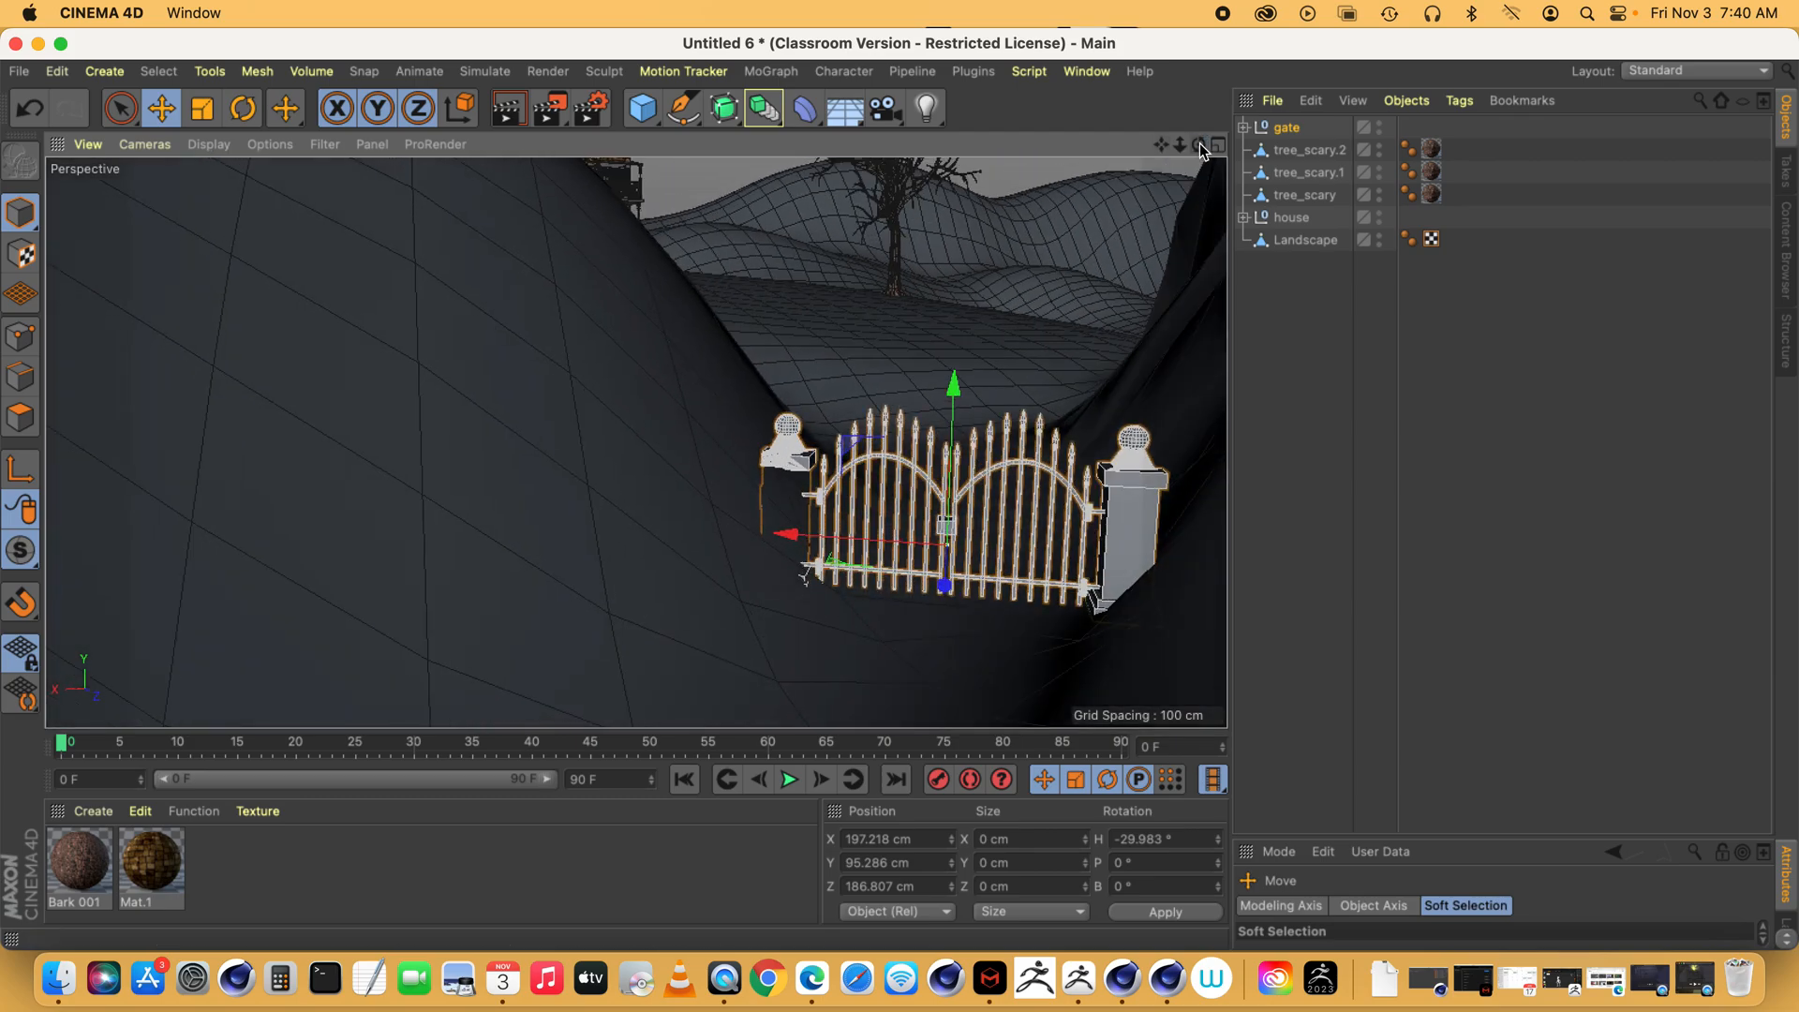
key(super+z)
key(super+z)
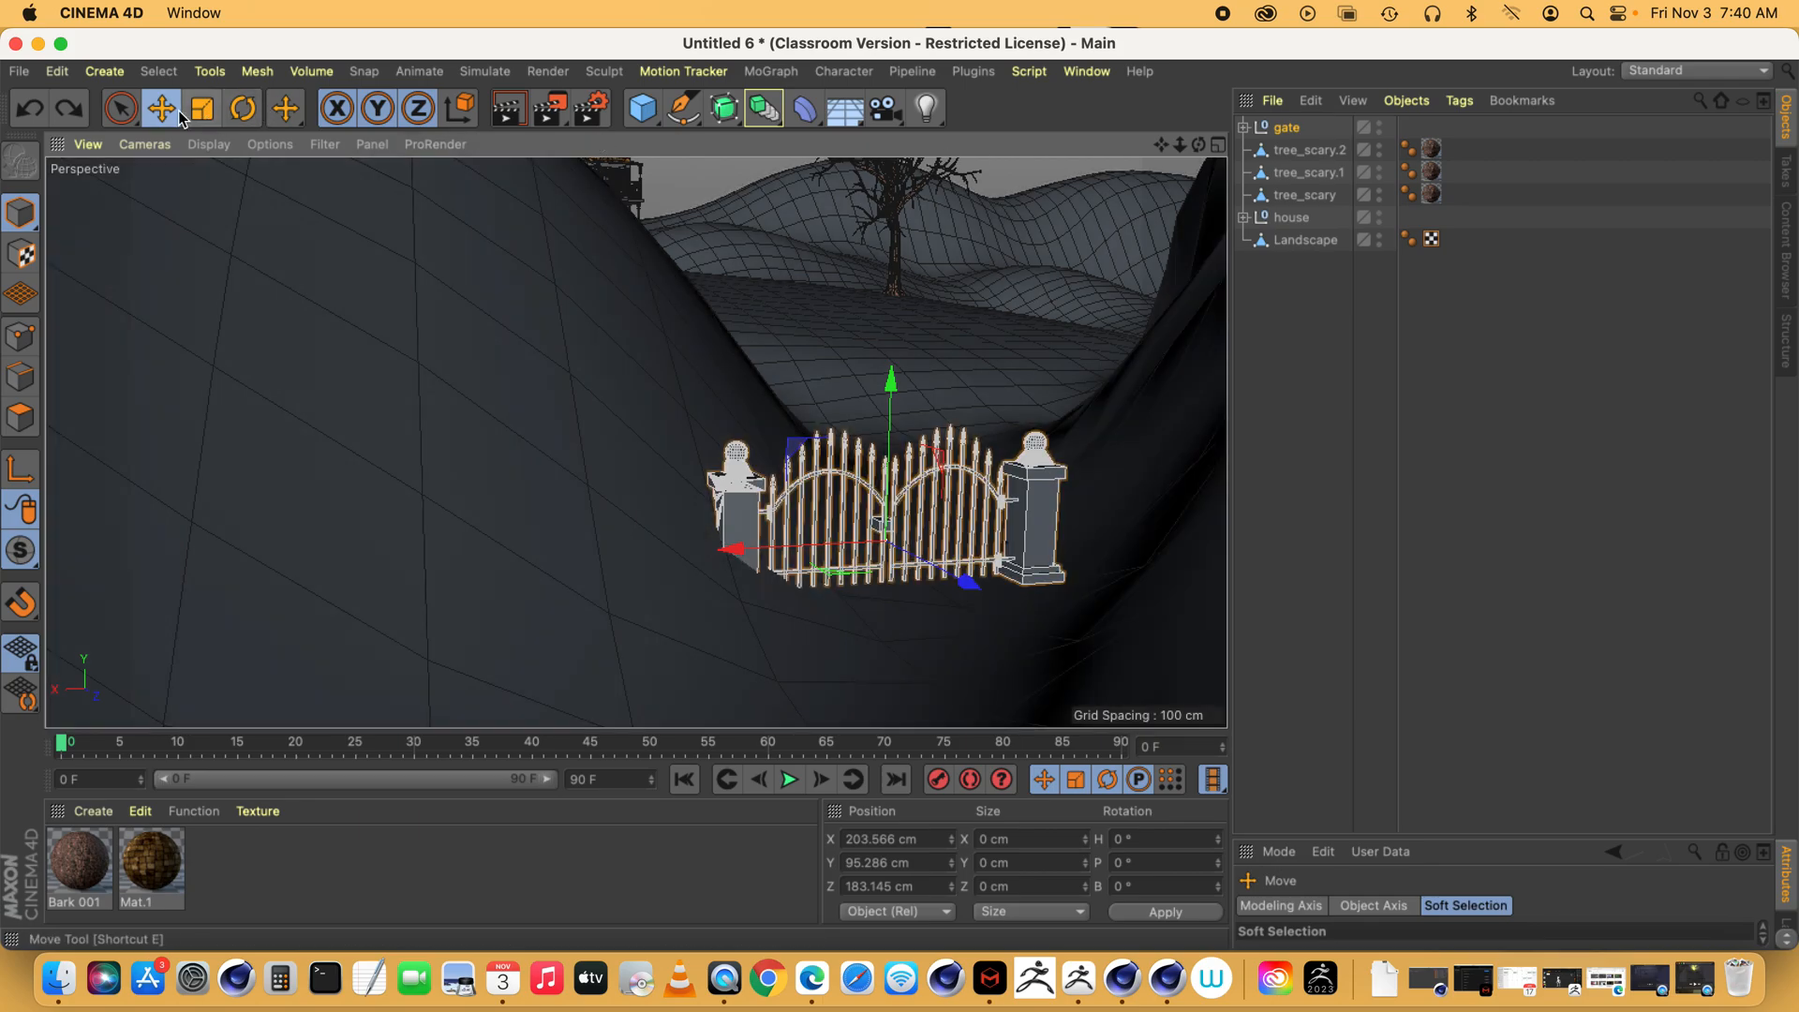
- Scale the gate down slightly and turn its heading to about -32°
click(200, 111)
drag(484, 352, 331, 358)
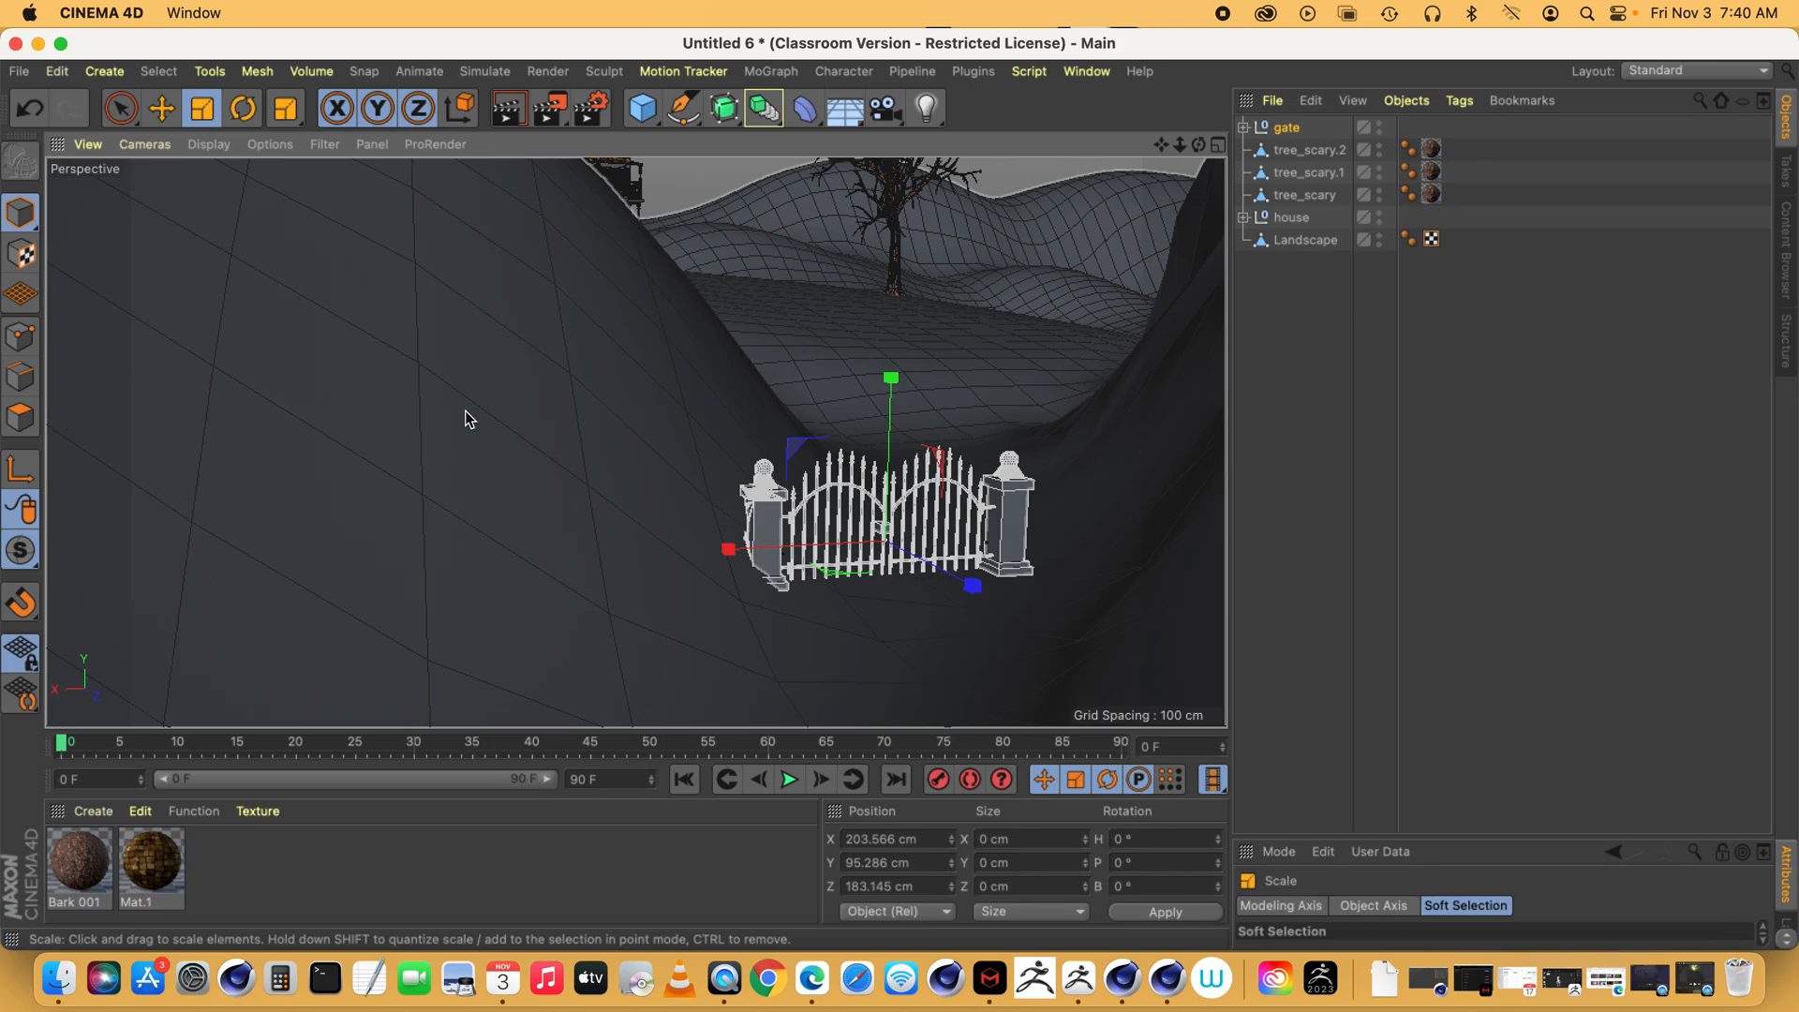
key(e)
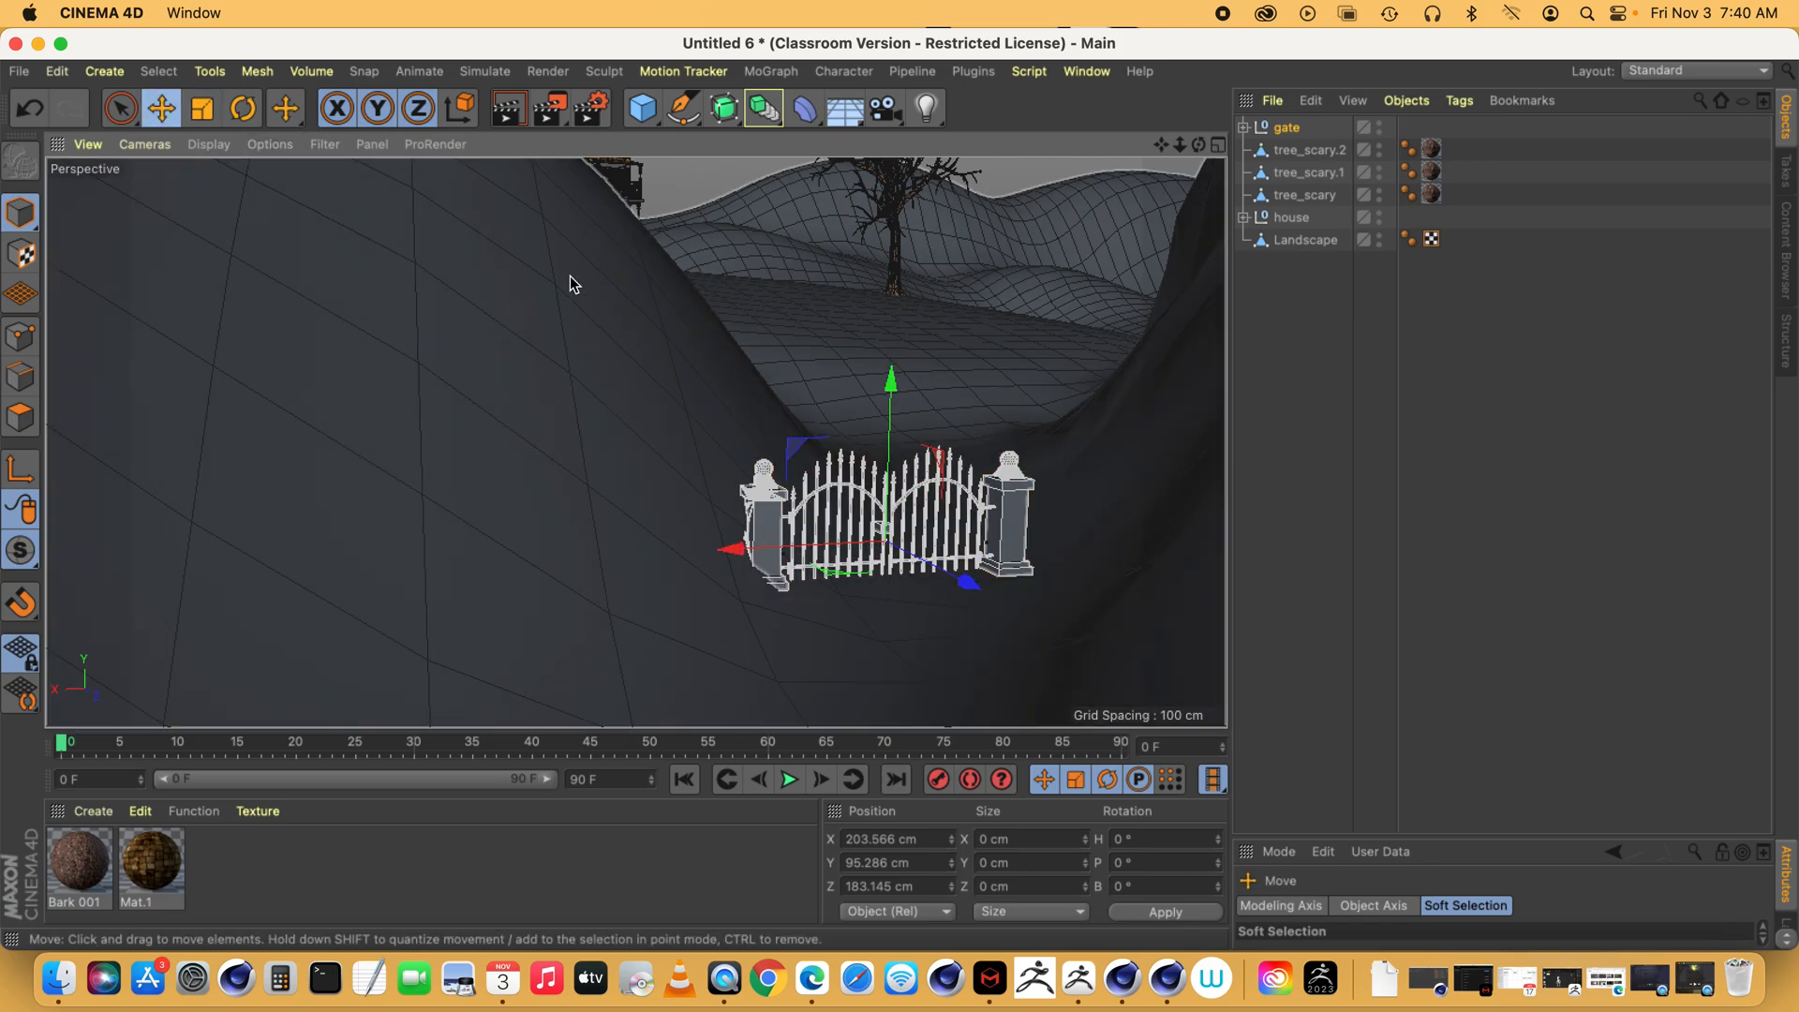
key(r)
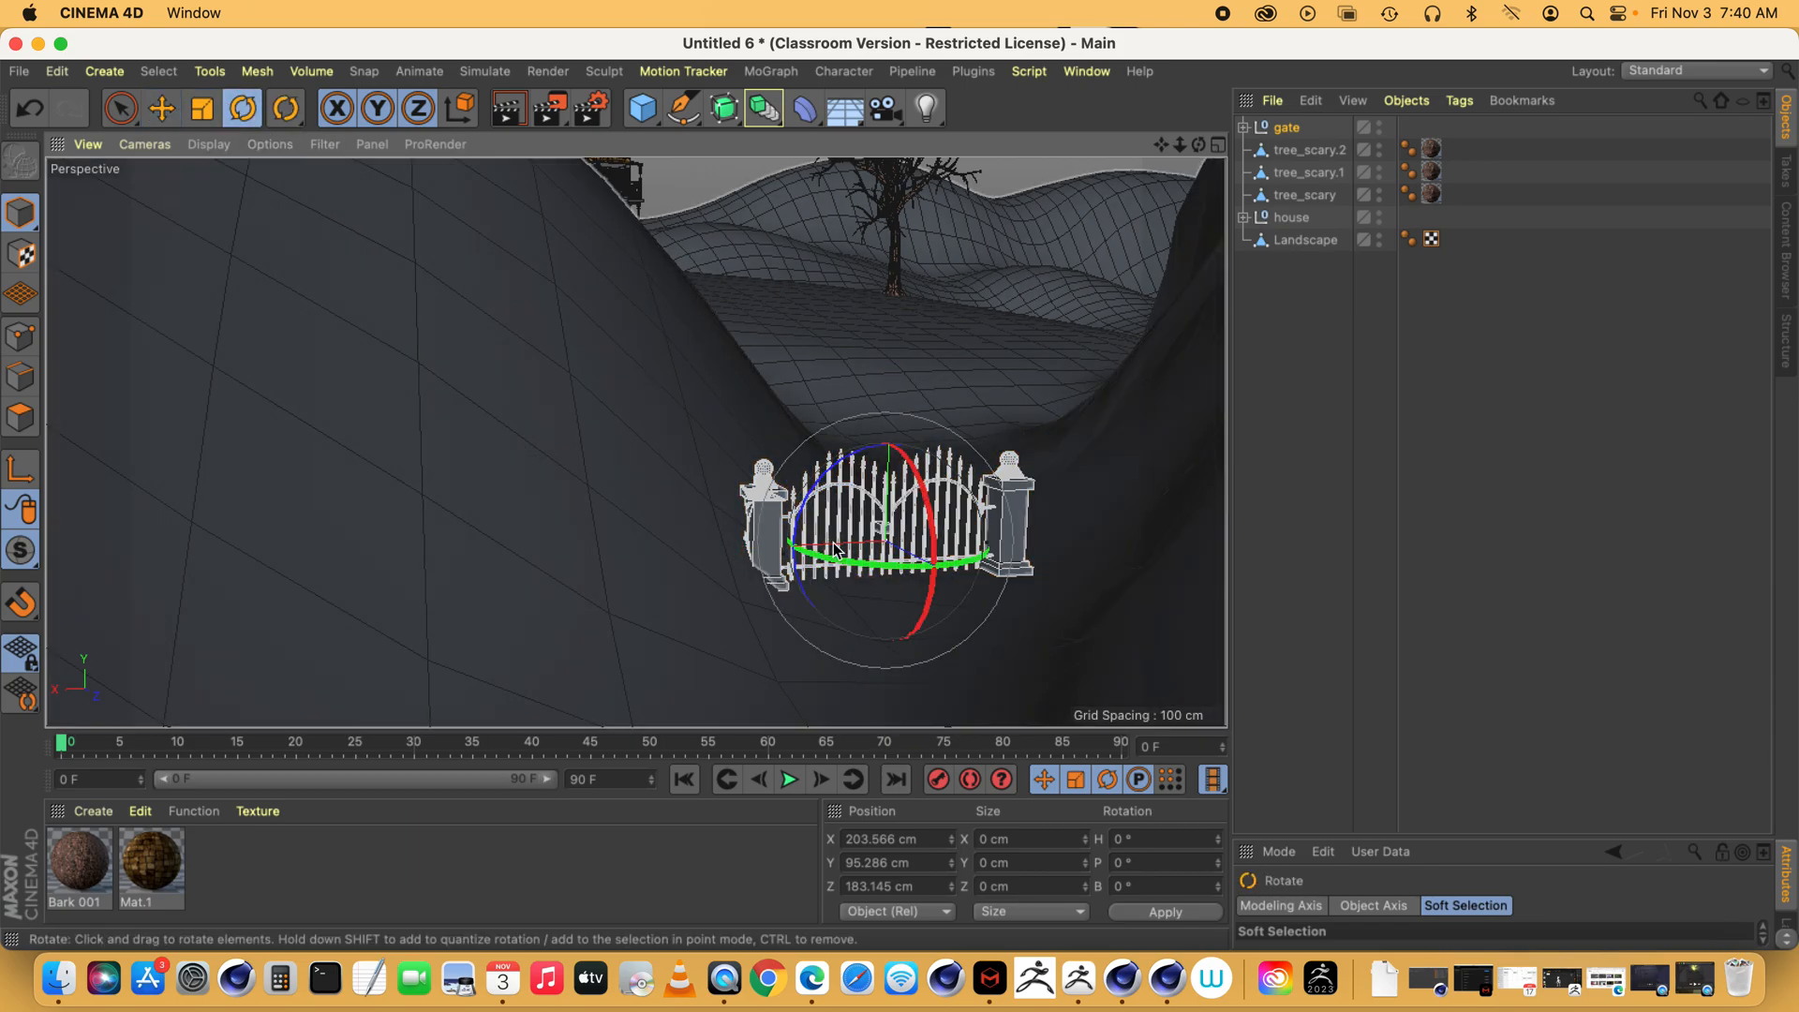
drag(829, 537, 810, 562)
- Move the gate between the hills to about X 215, Y 93, Z 208 cm
key(e)
drag(718, 512, 926, 659)
drag(753, 598, 710, 591)
drag(893, 447, 892, 475)
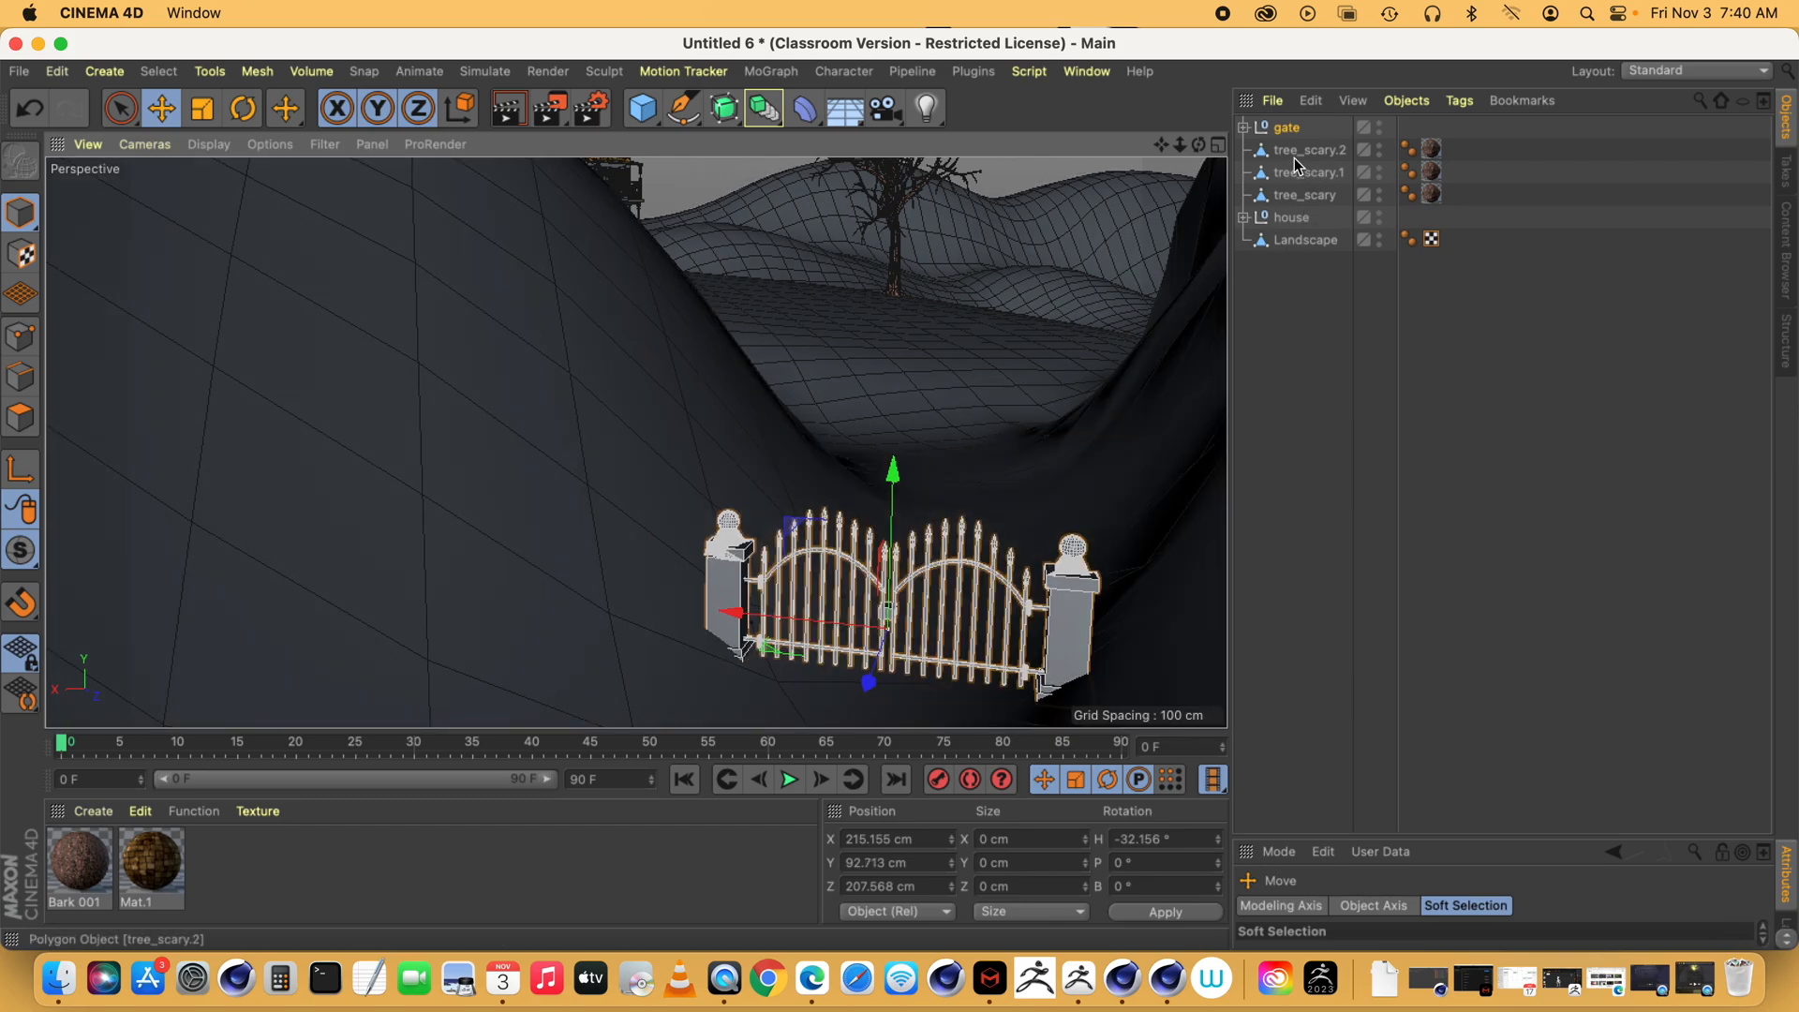
drag(1180, 146, 1295, 328)
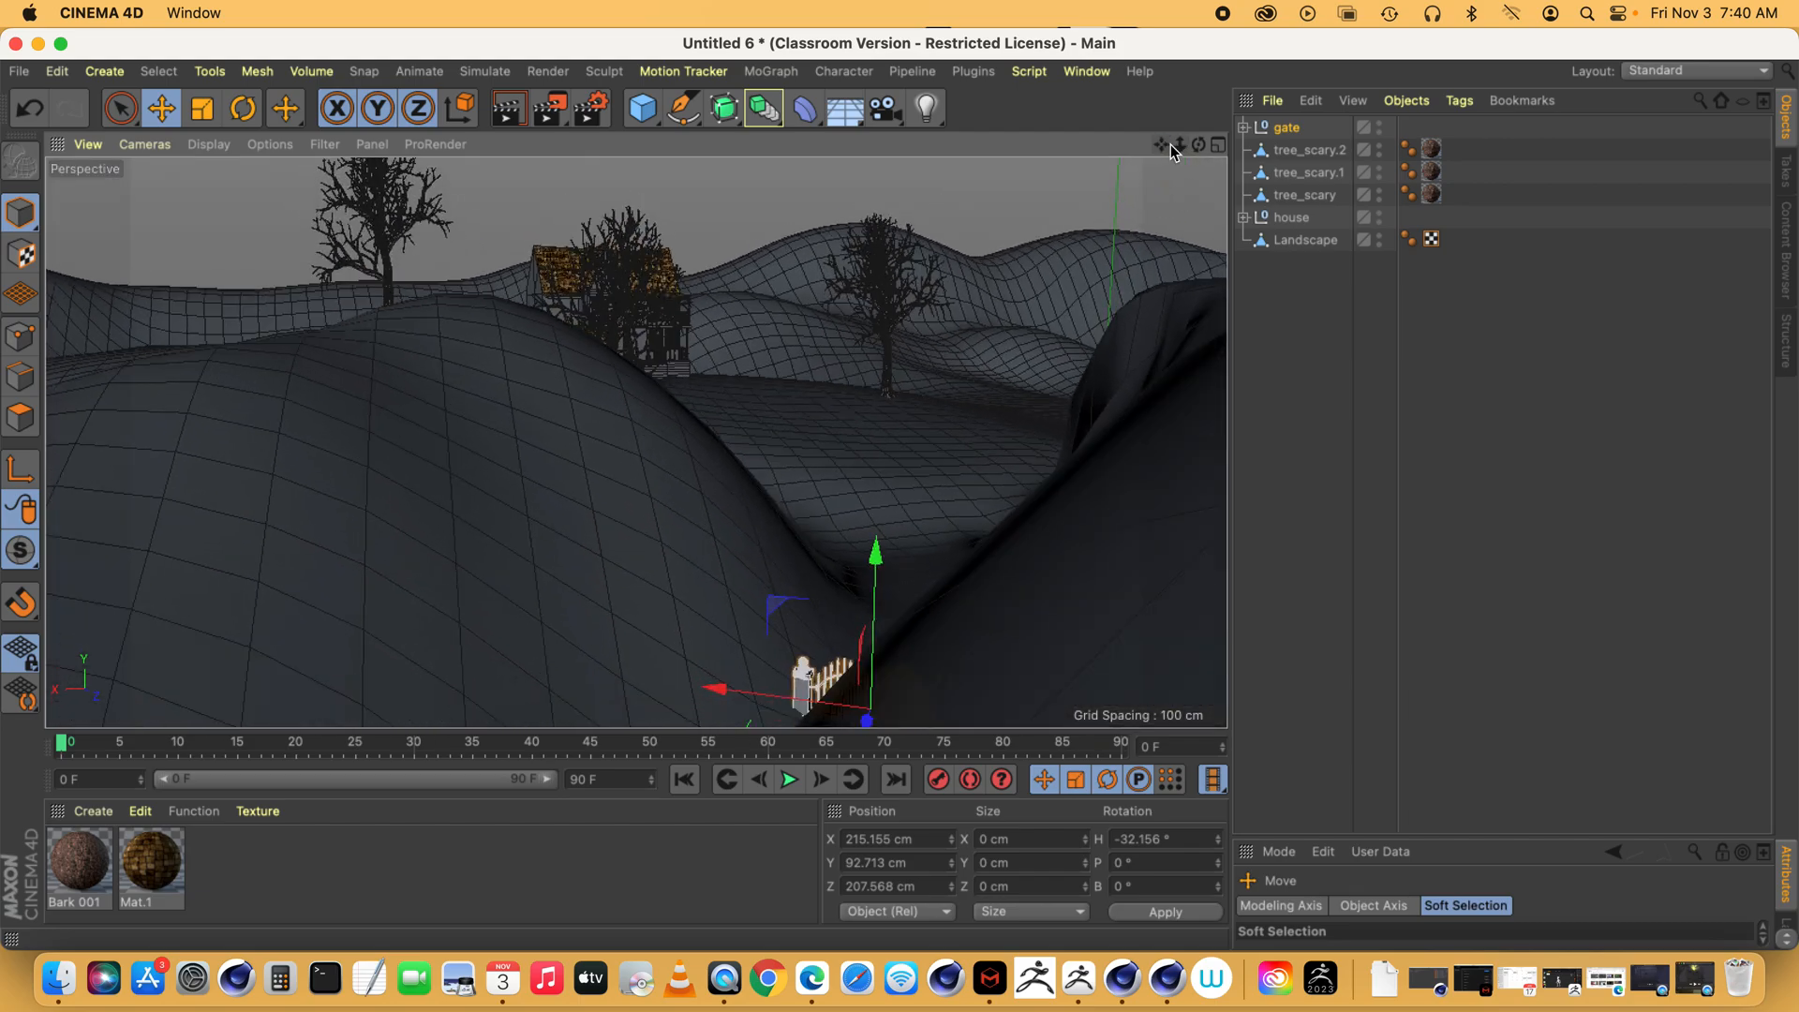
drag(1180, 145, 1101, 197)
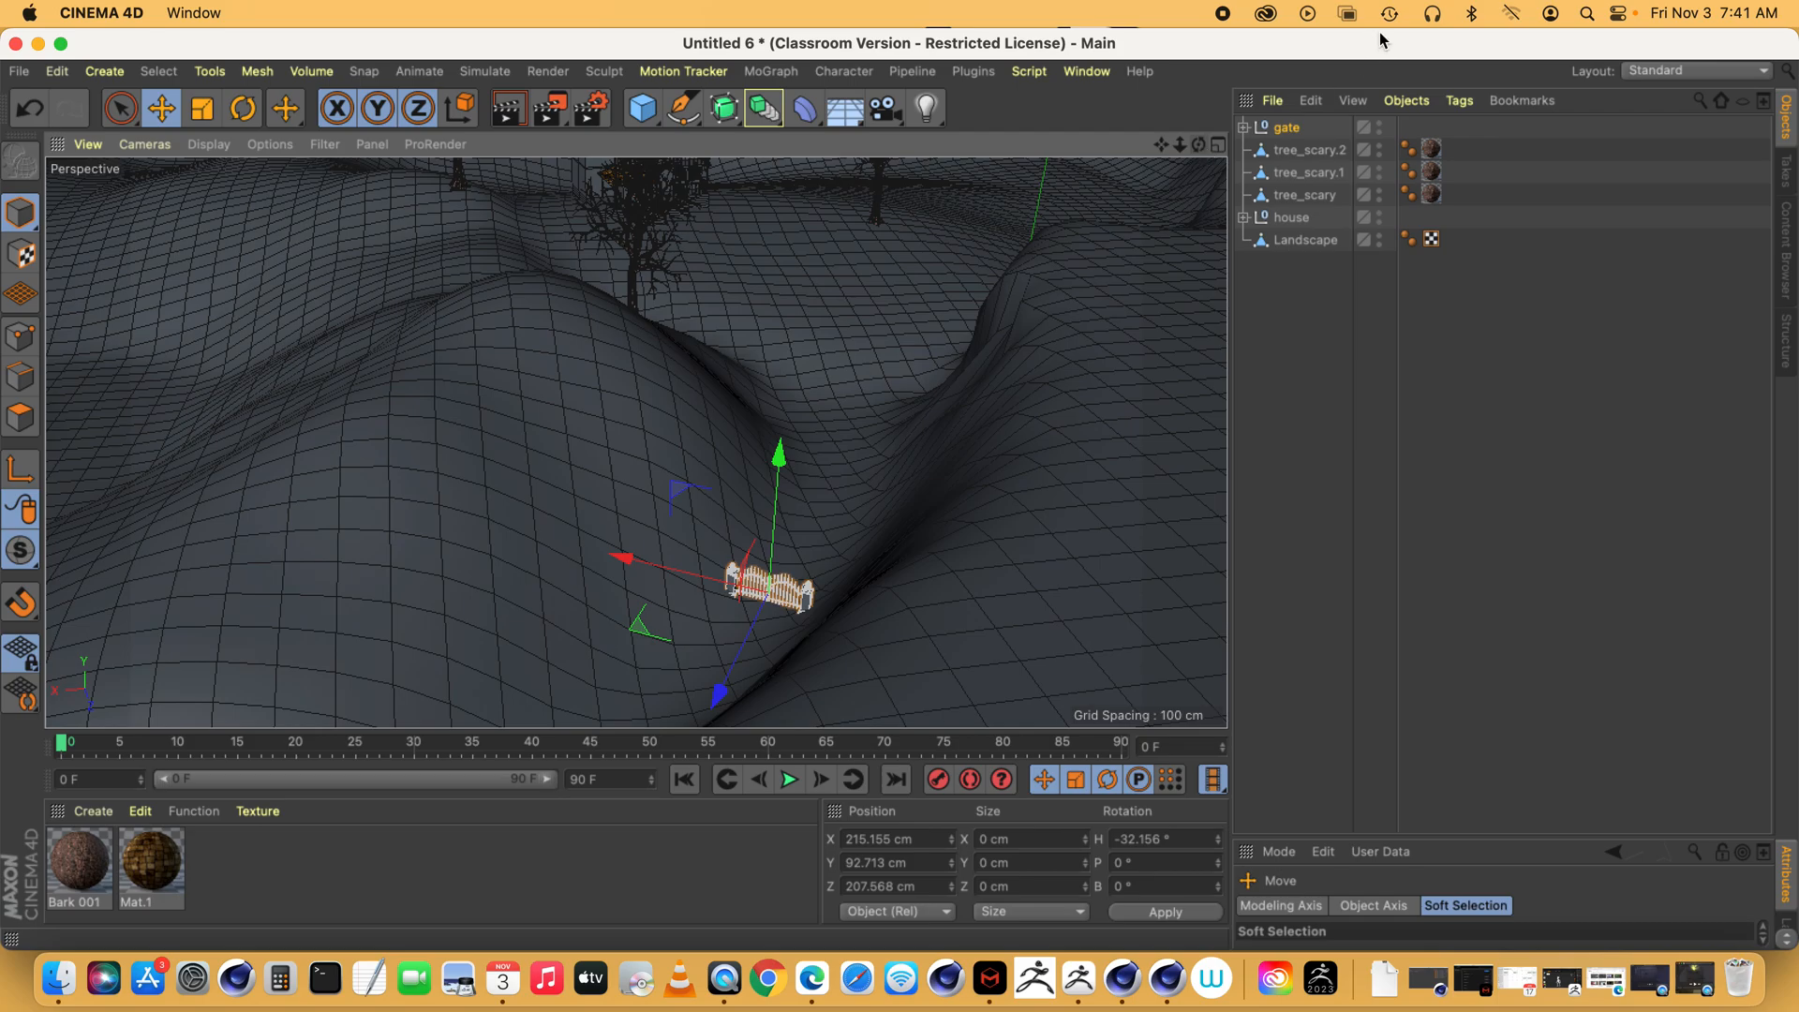
drag(1180, 144, 1087, 144)
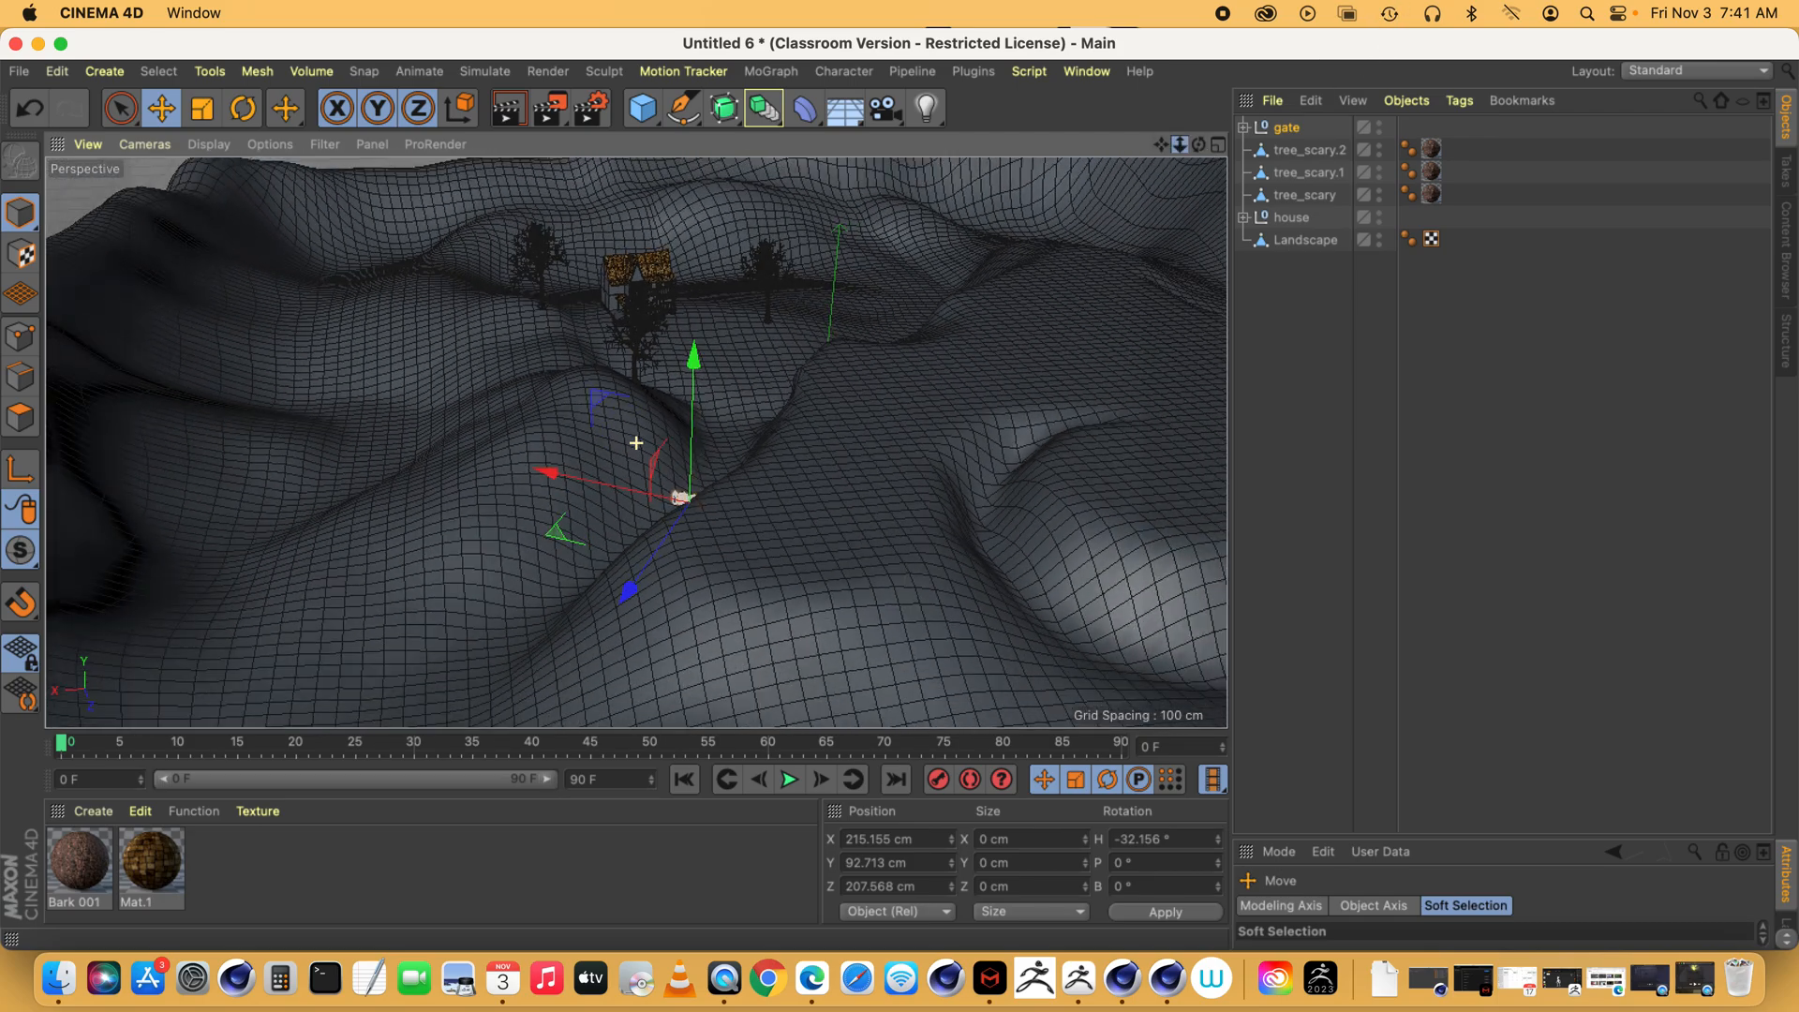
drag(1198, 145, 1221, 191)
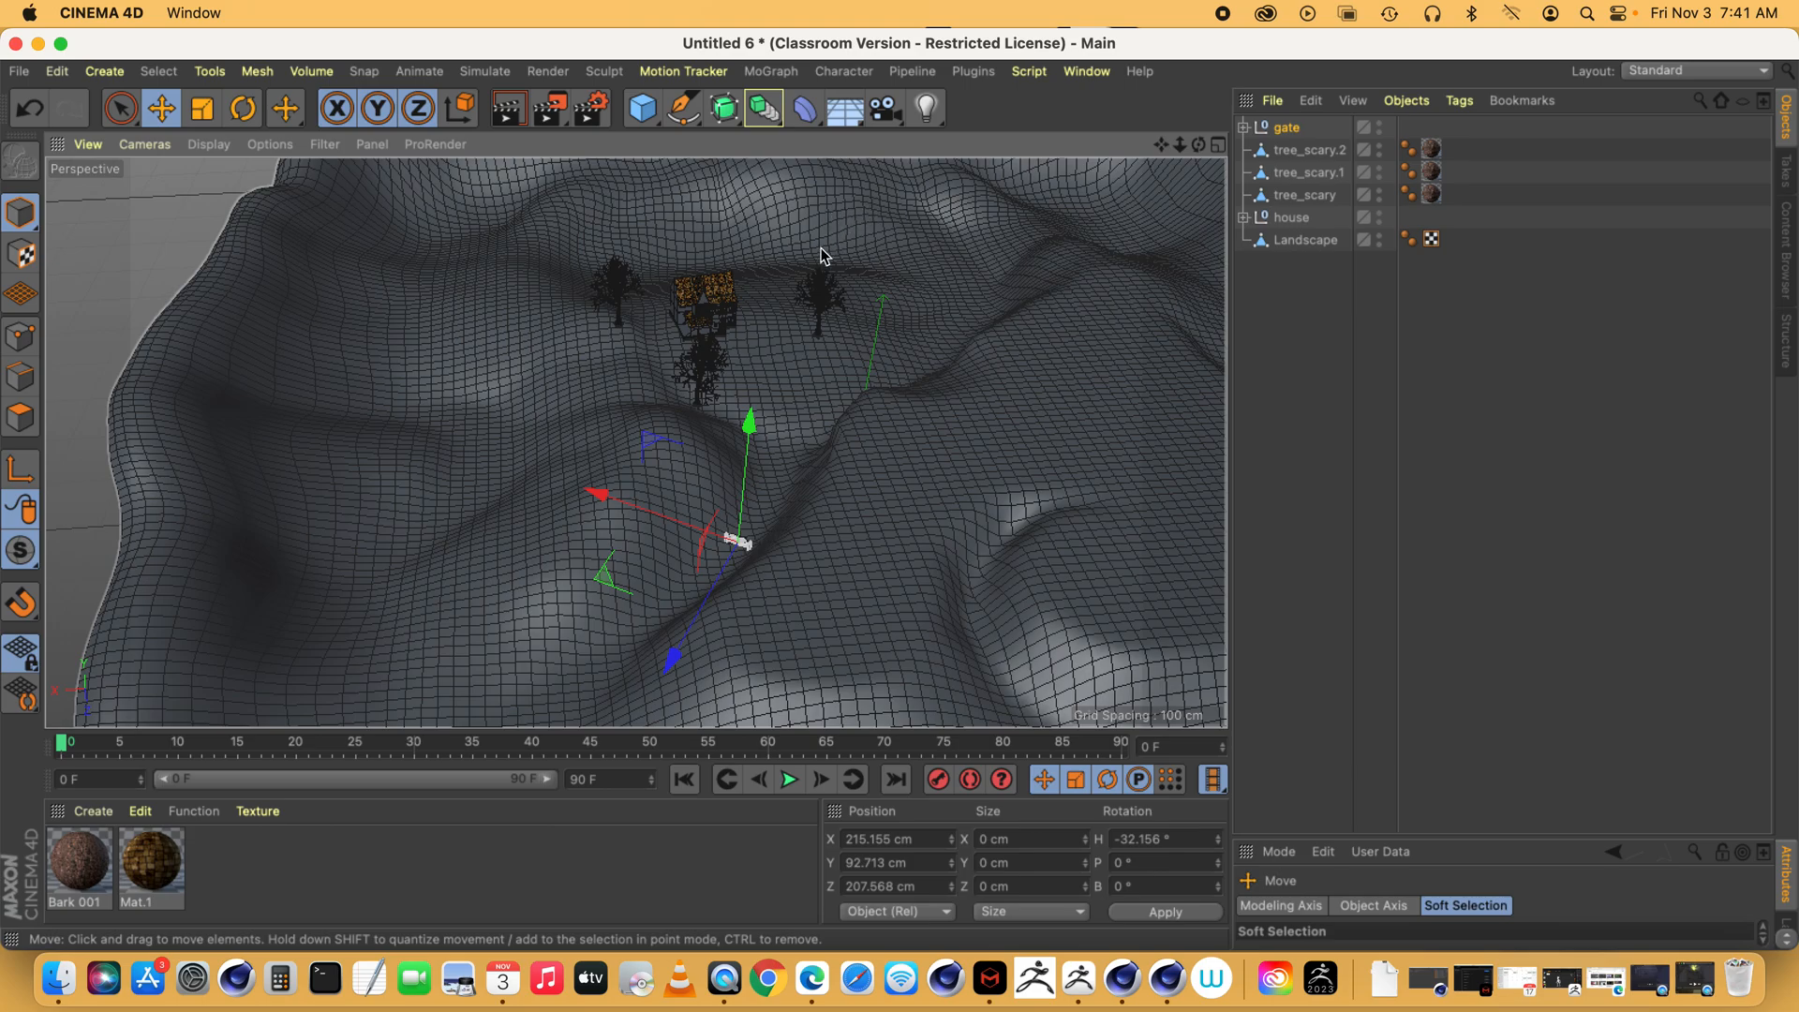
scroll(818, 301, down, 3)
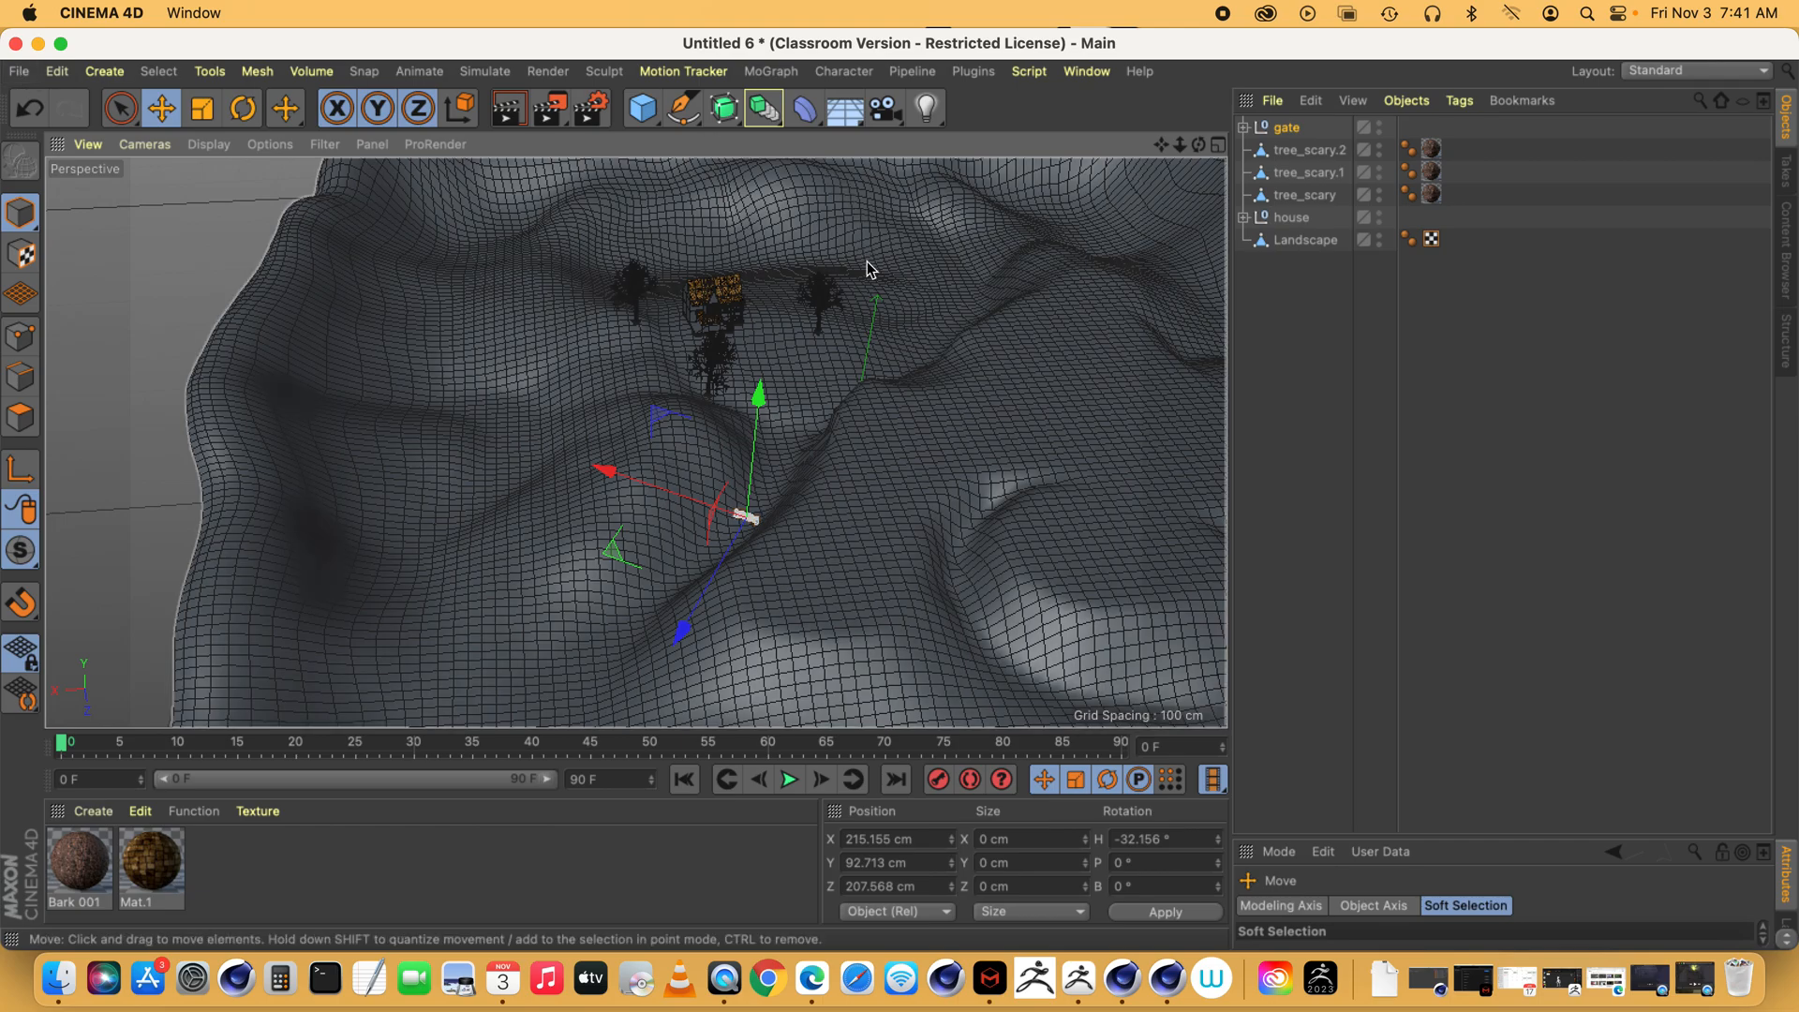
click(639, 111)
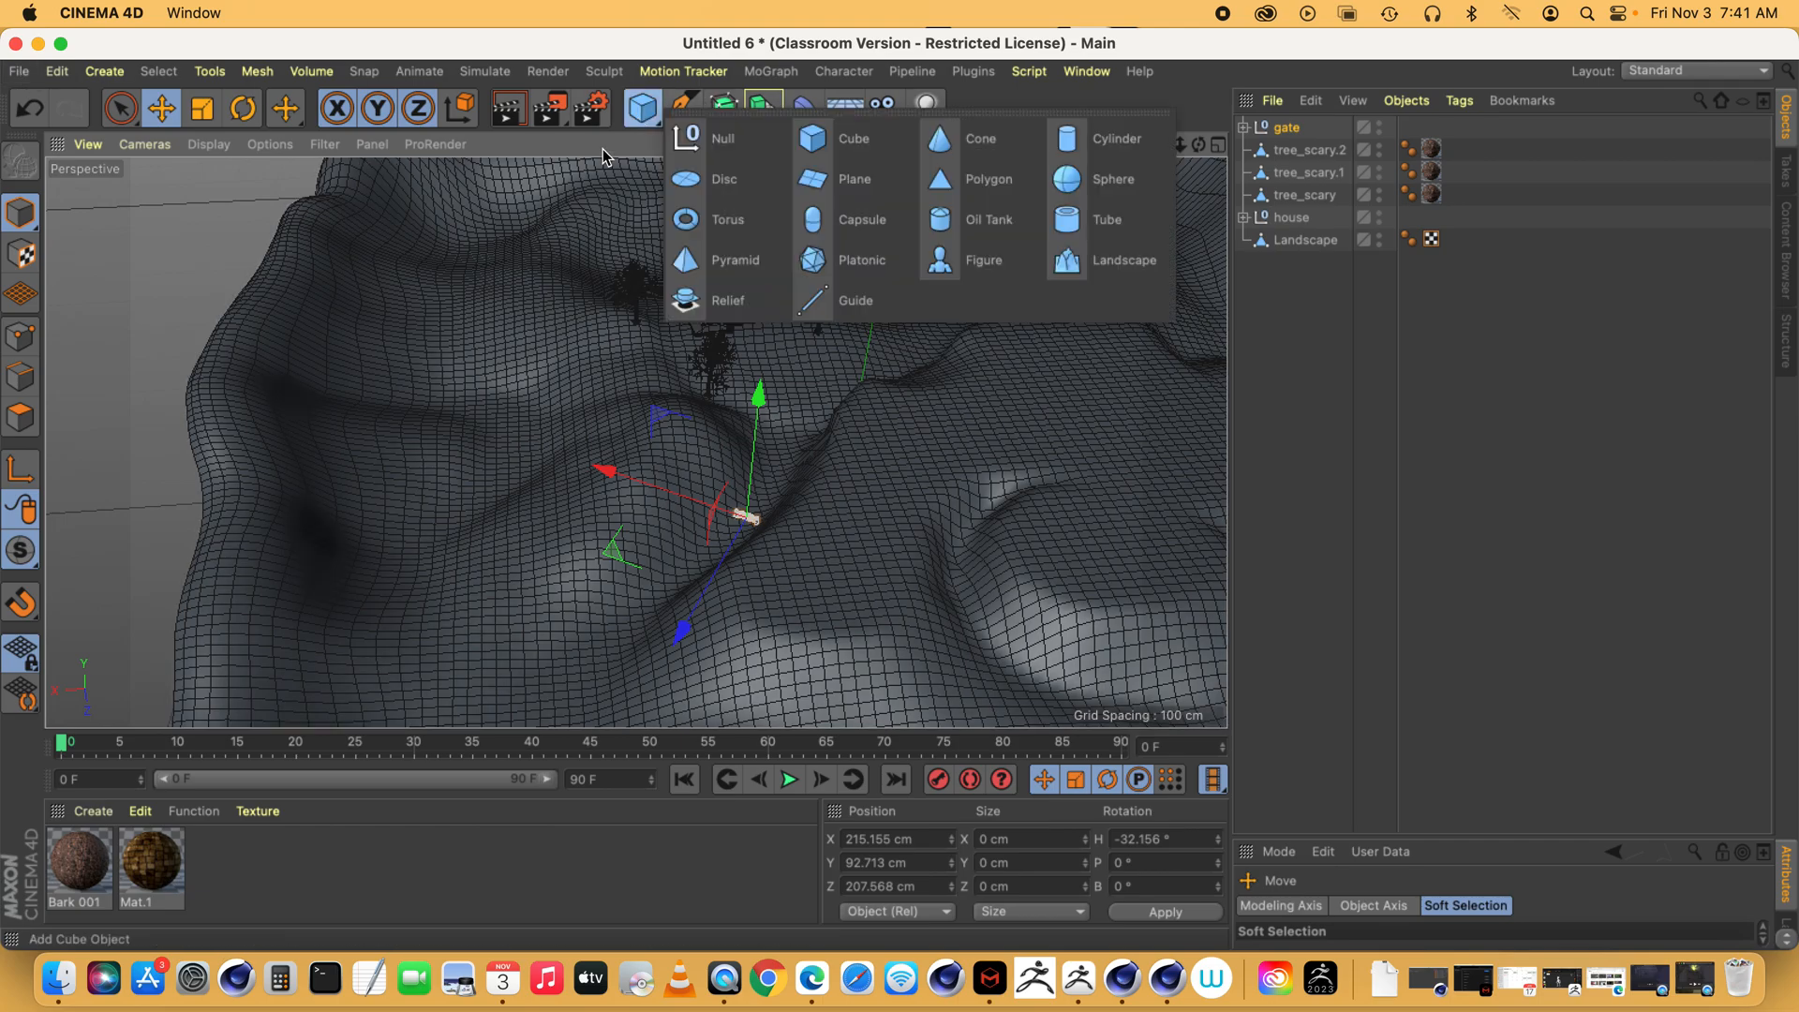
- Create a new project and add a sphere primitive to it
click(18, 71)
click(19, 71)
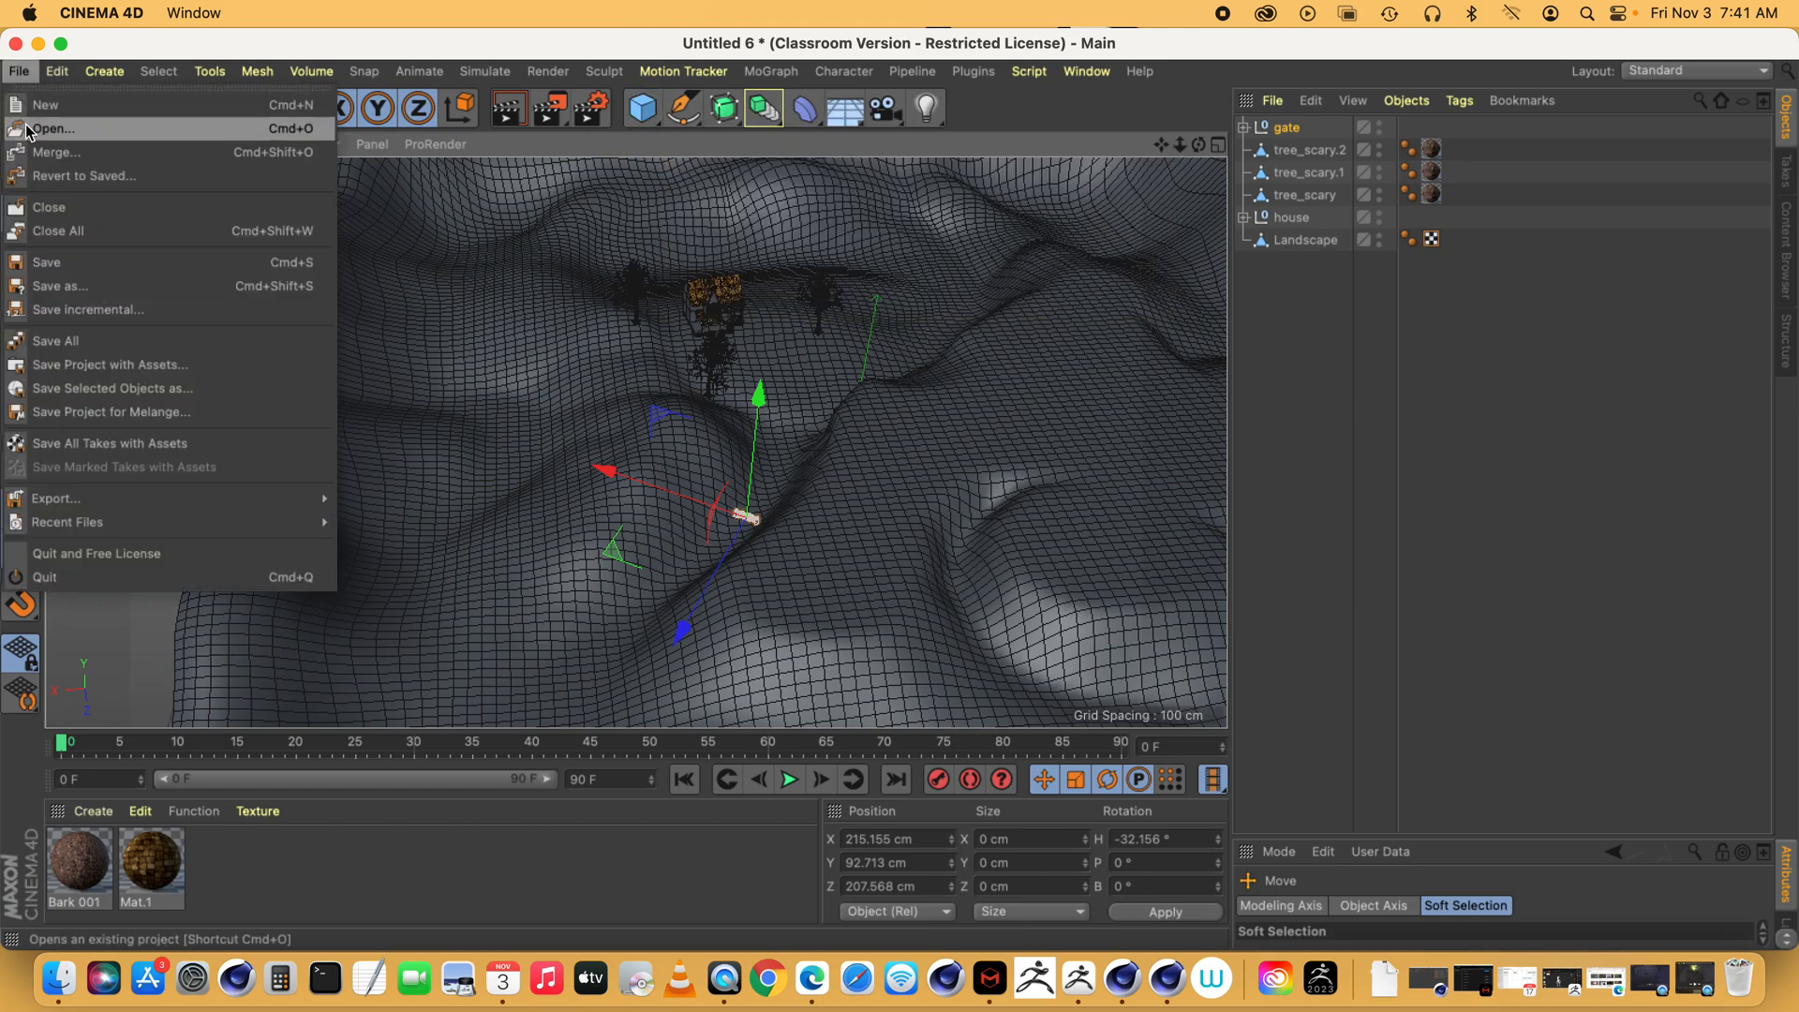
click(37, 111)
click(659, 111)
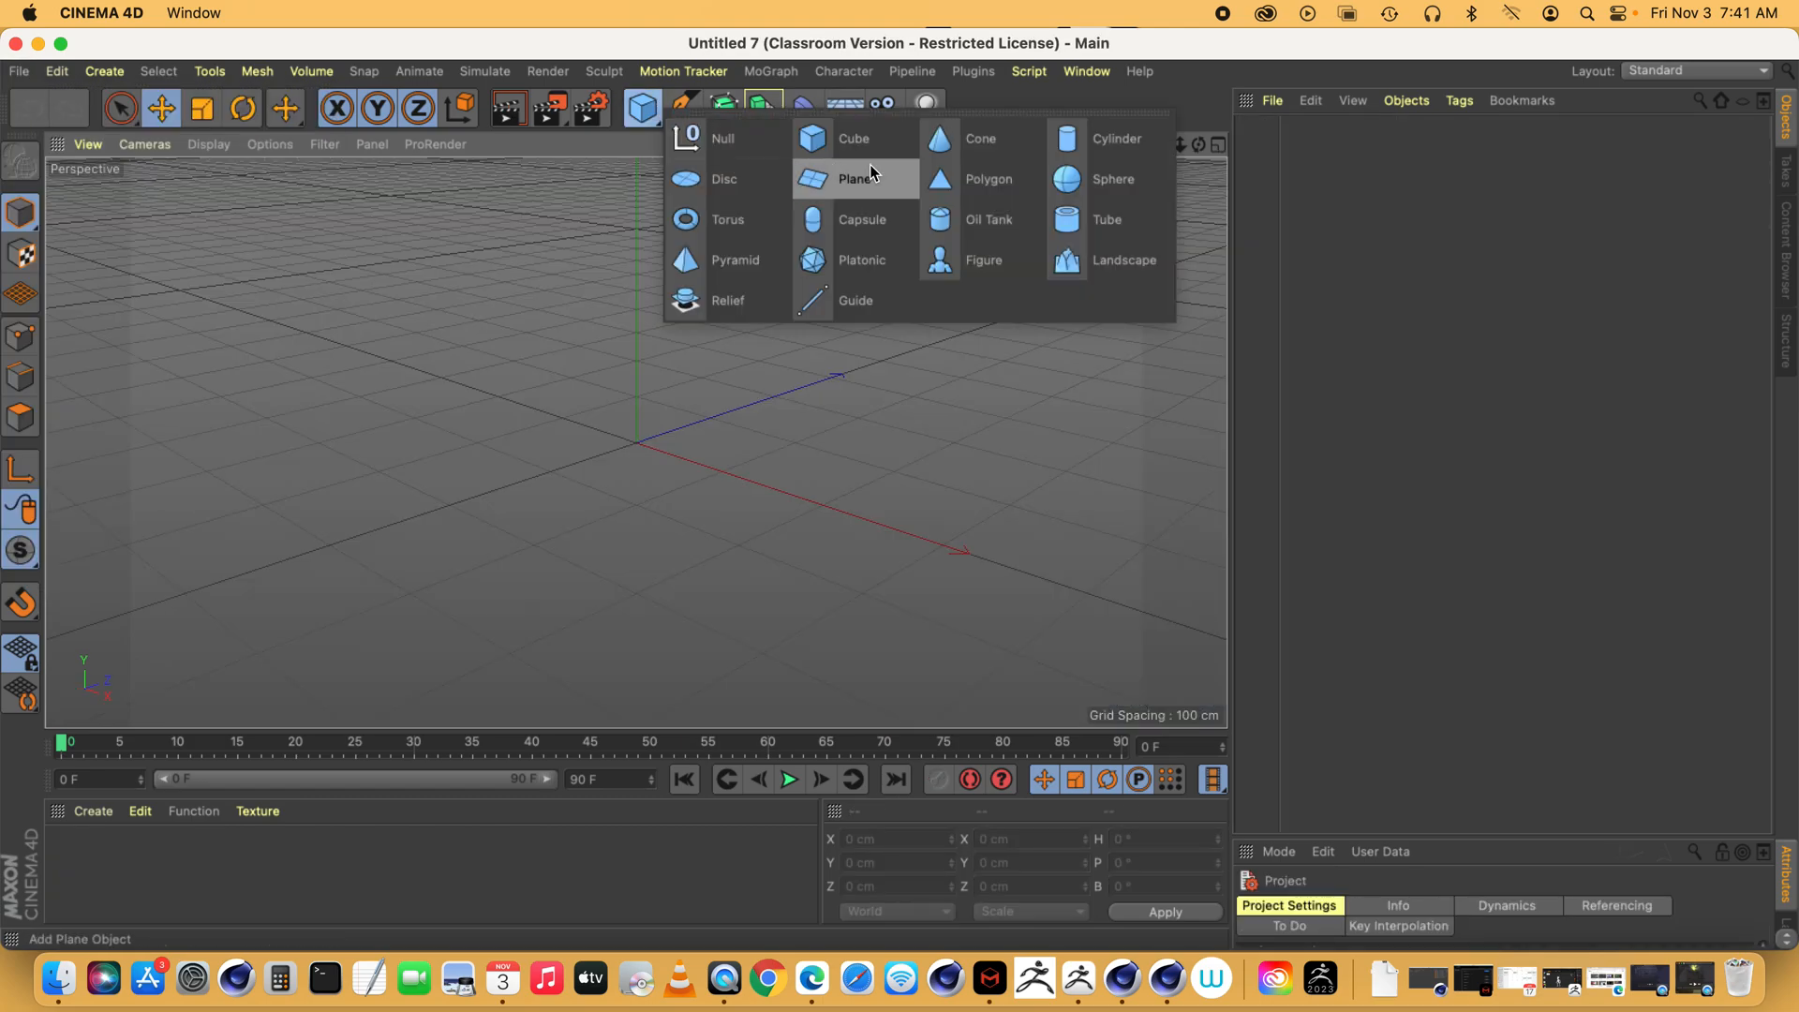
click(1077, 178)
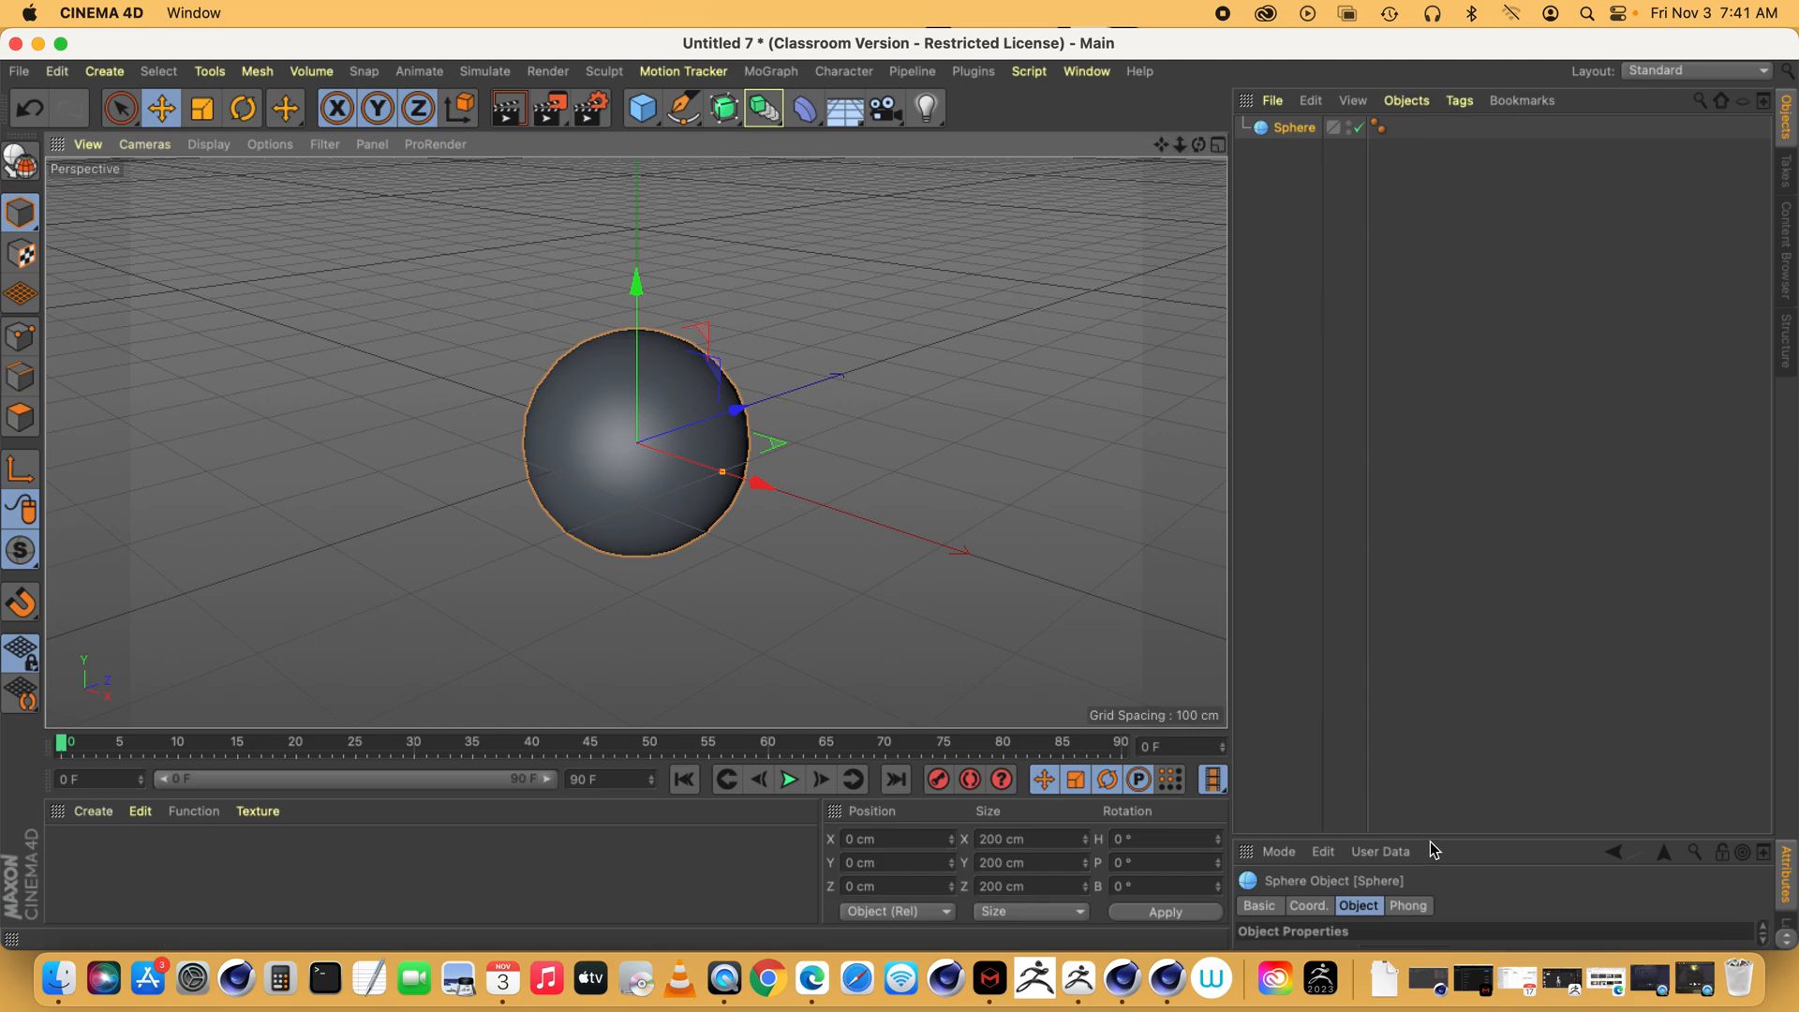
- Set the sphere's segments to 66 and convert it to an editable polygon object
drag(1433, 838, 1432, 356)
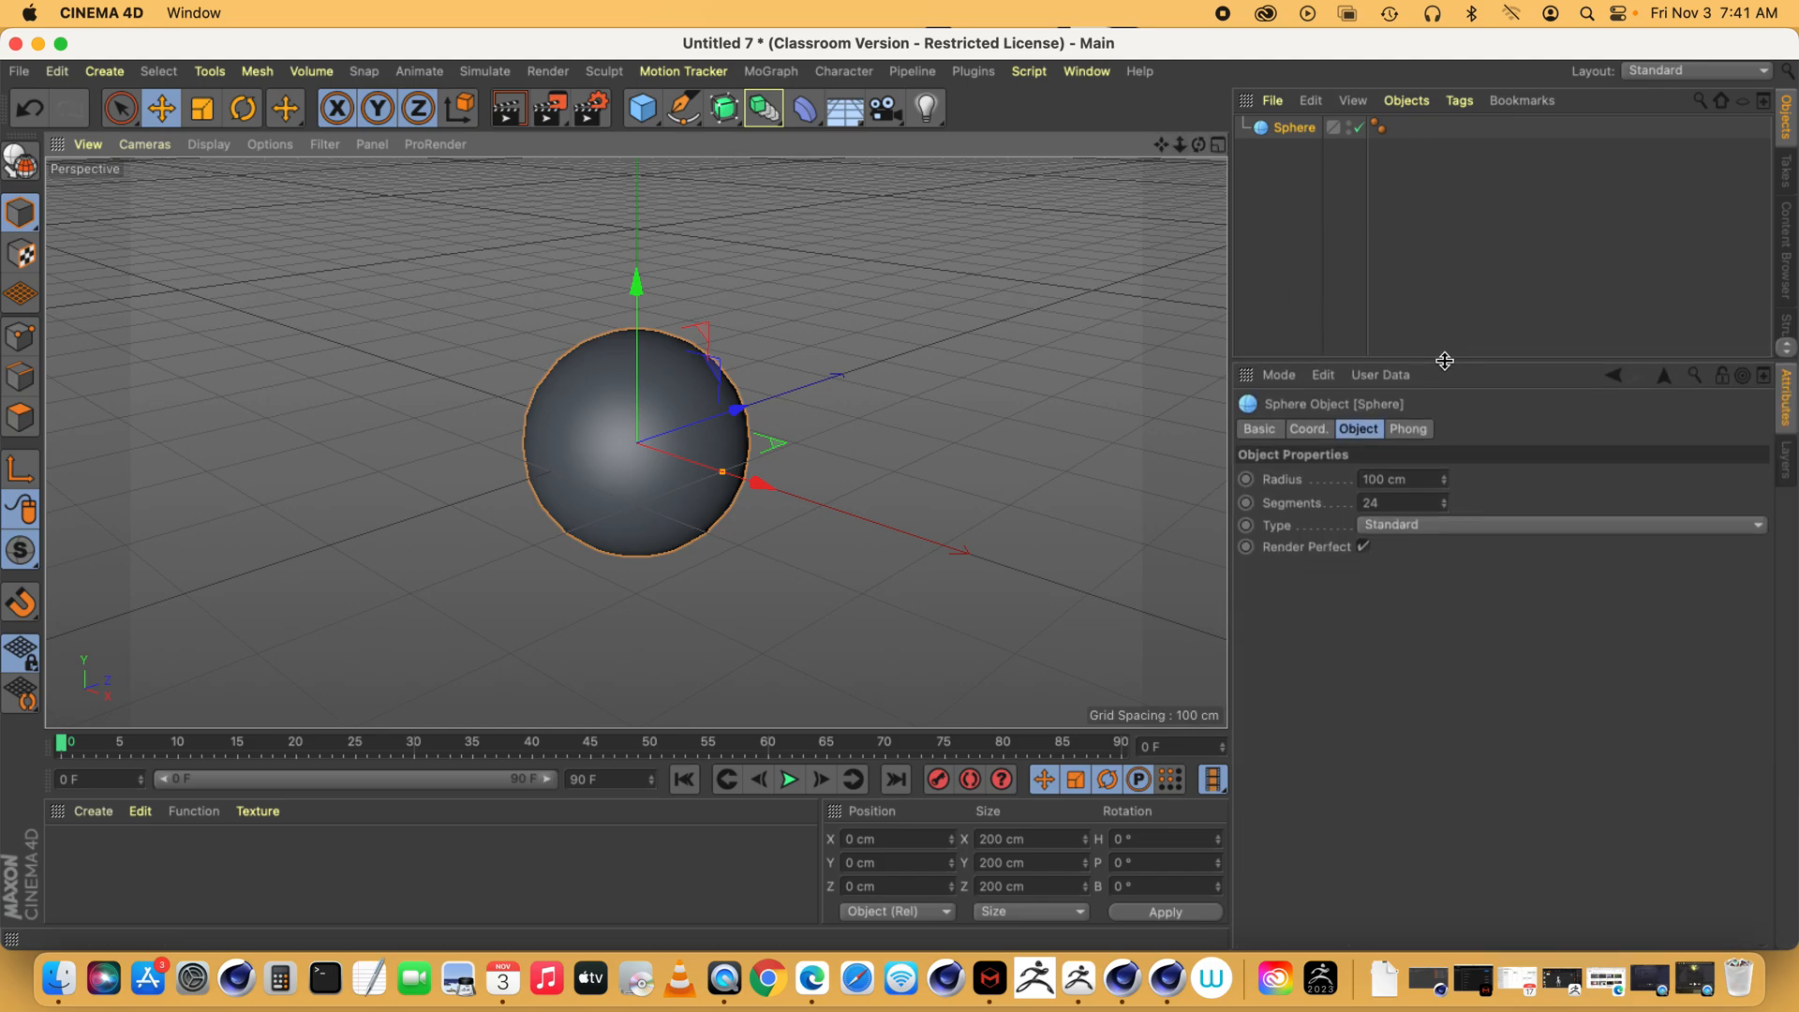
click(1443, 492)
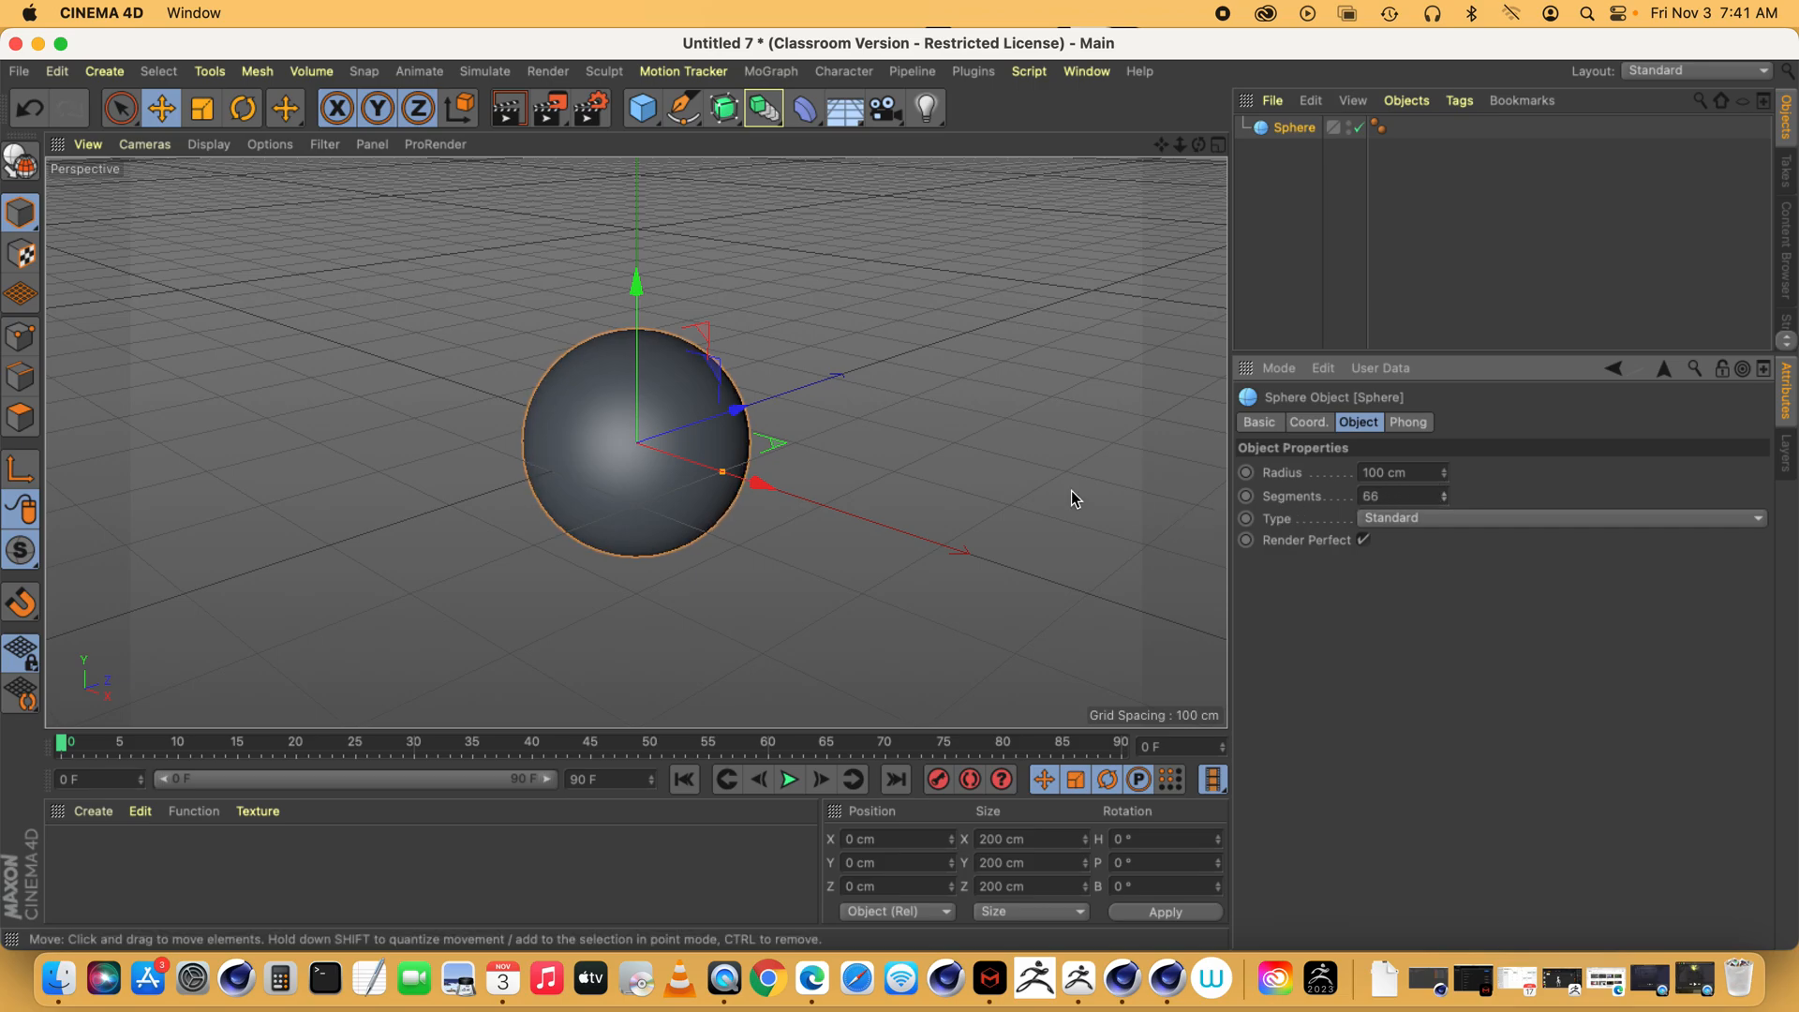
click(14, 162)
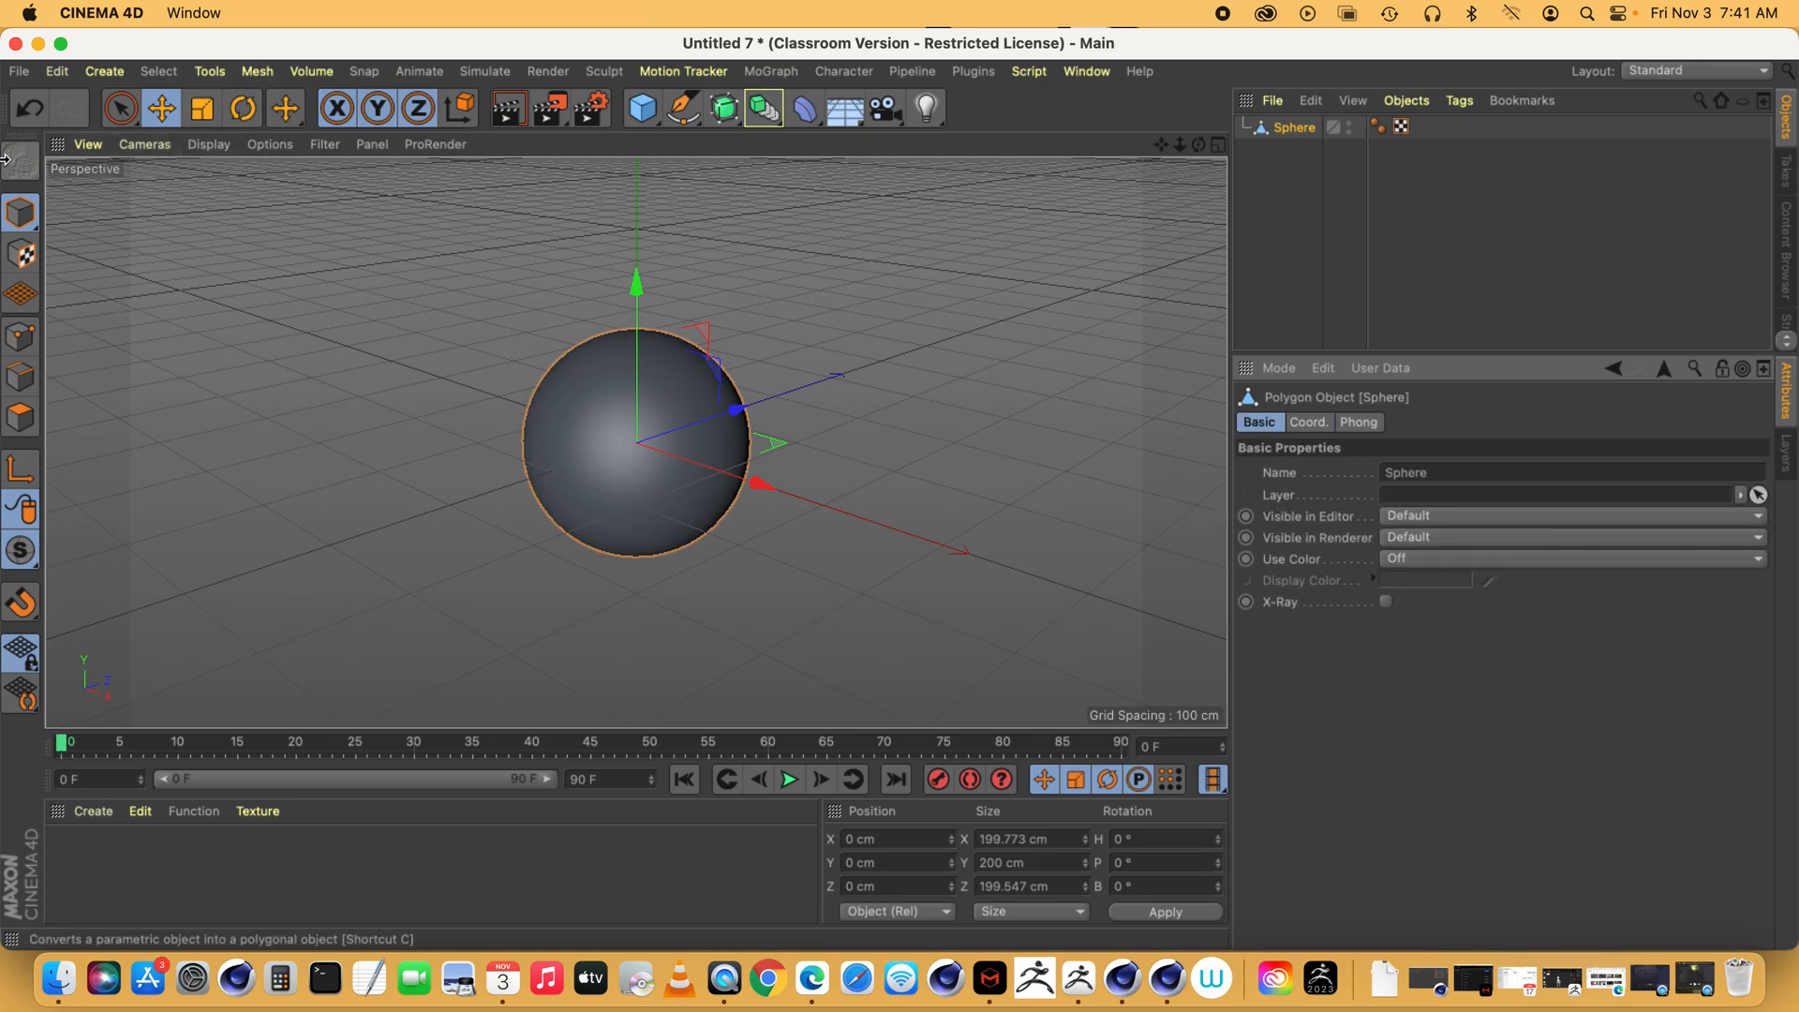
- Switch to the Sculpt layout and activate the Inflate brush, looking through its settings
click(1698, 73)
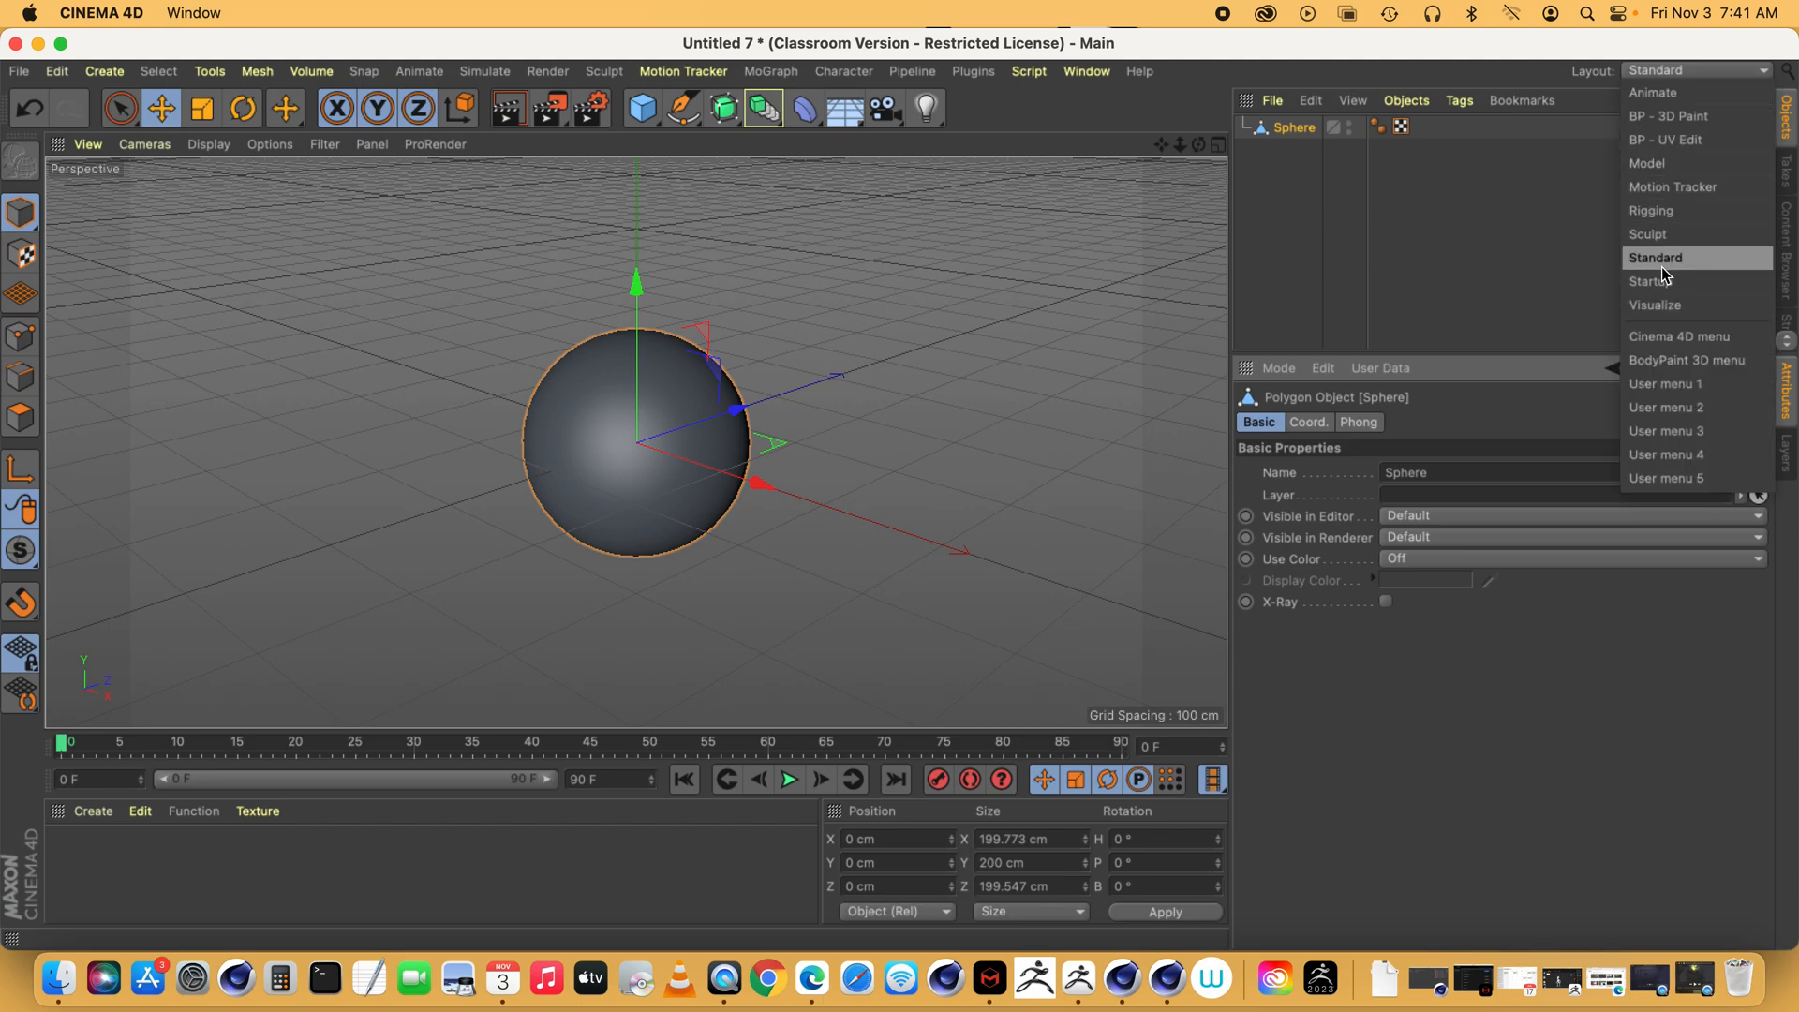
click(1655, 235)
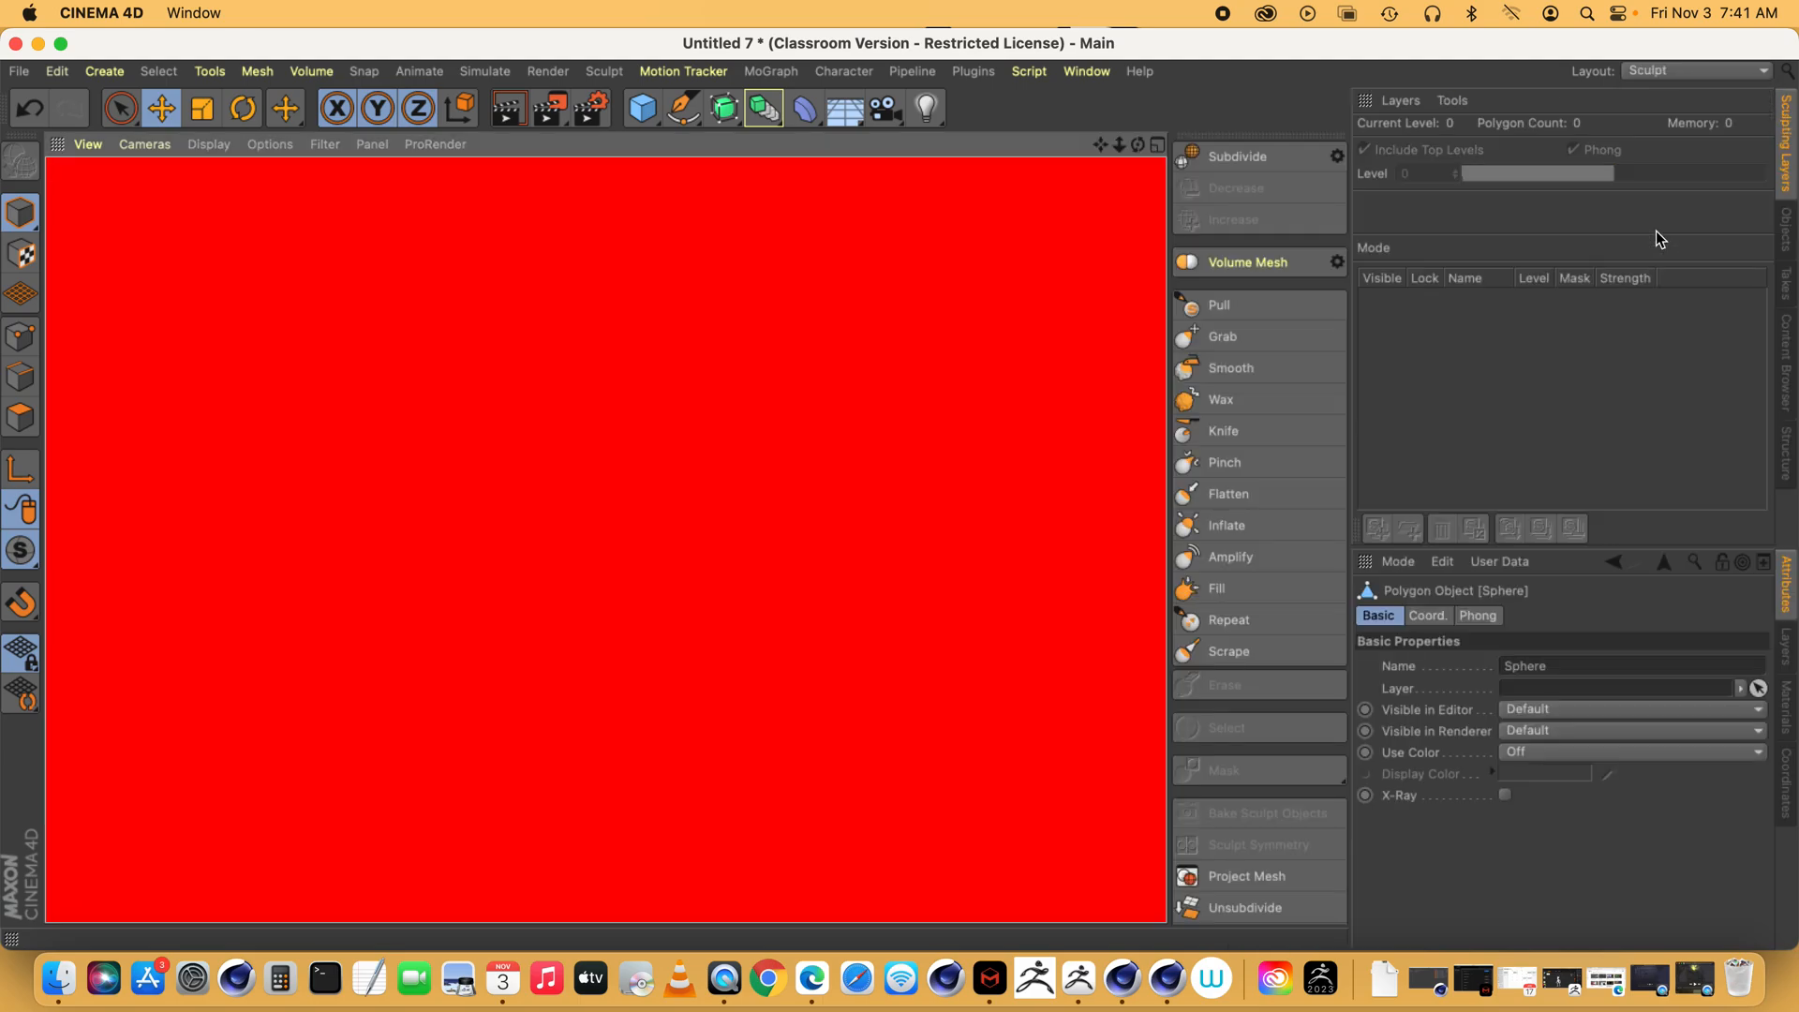
drag(1118, 145, 1137, 360)
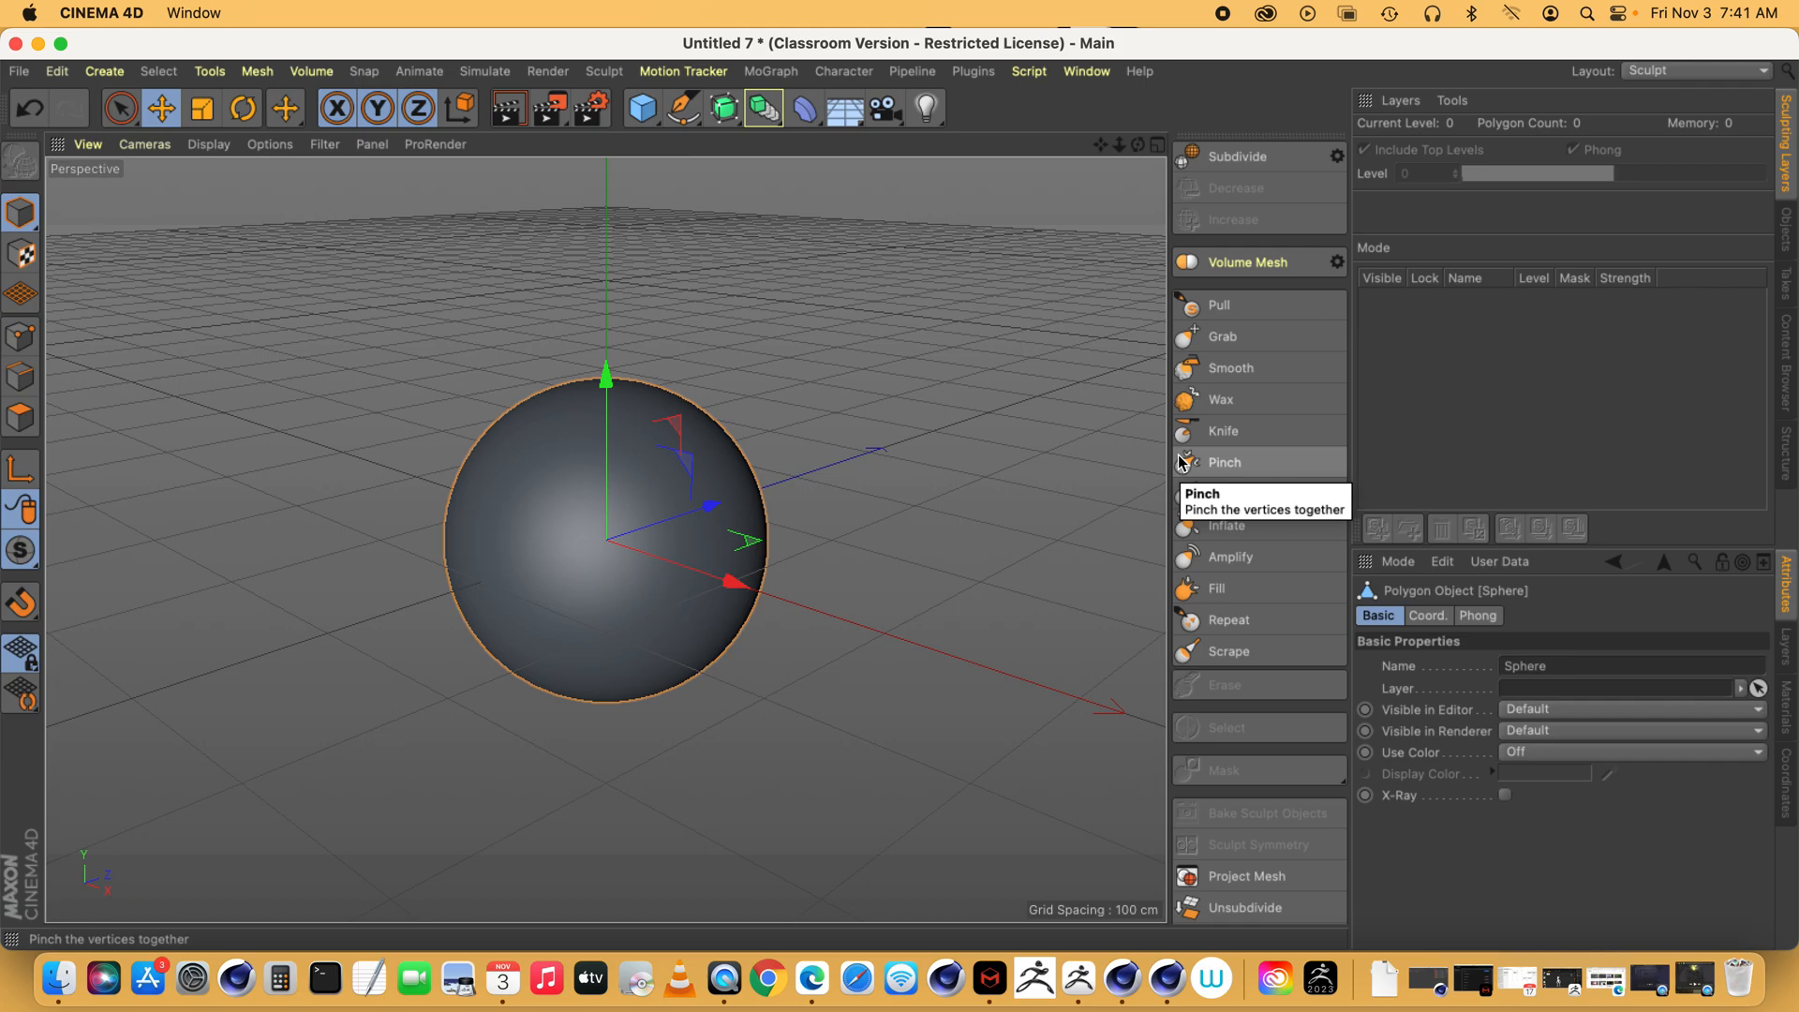
click(1186, 525)
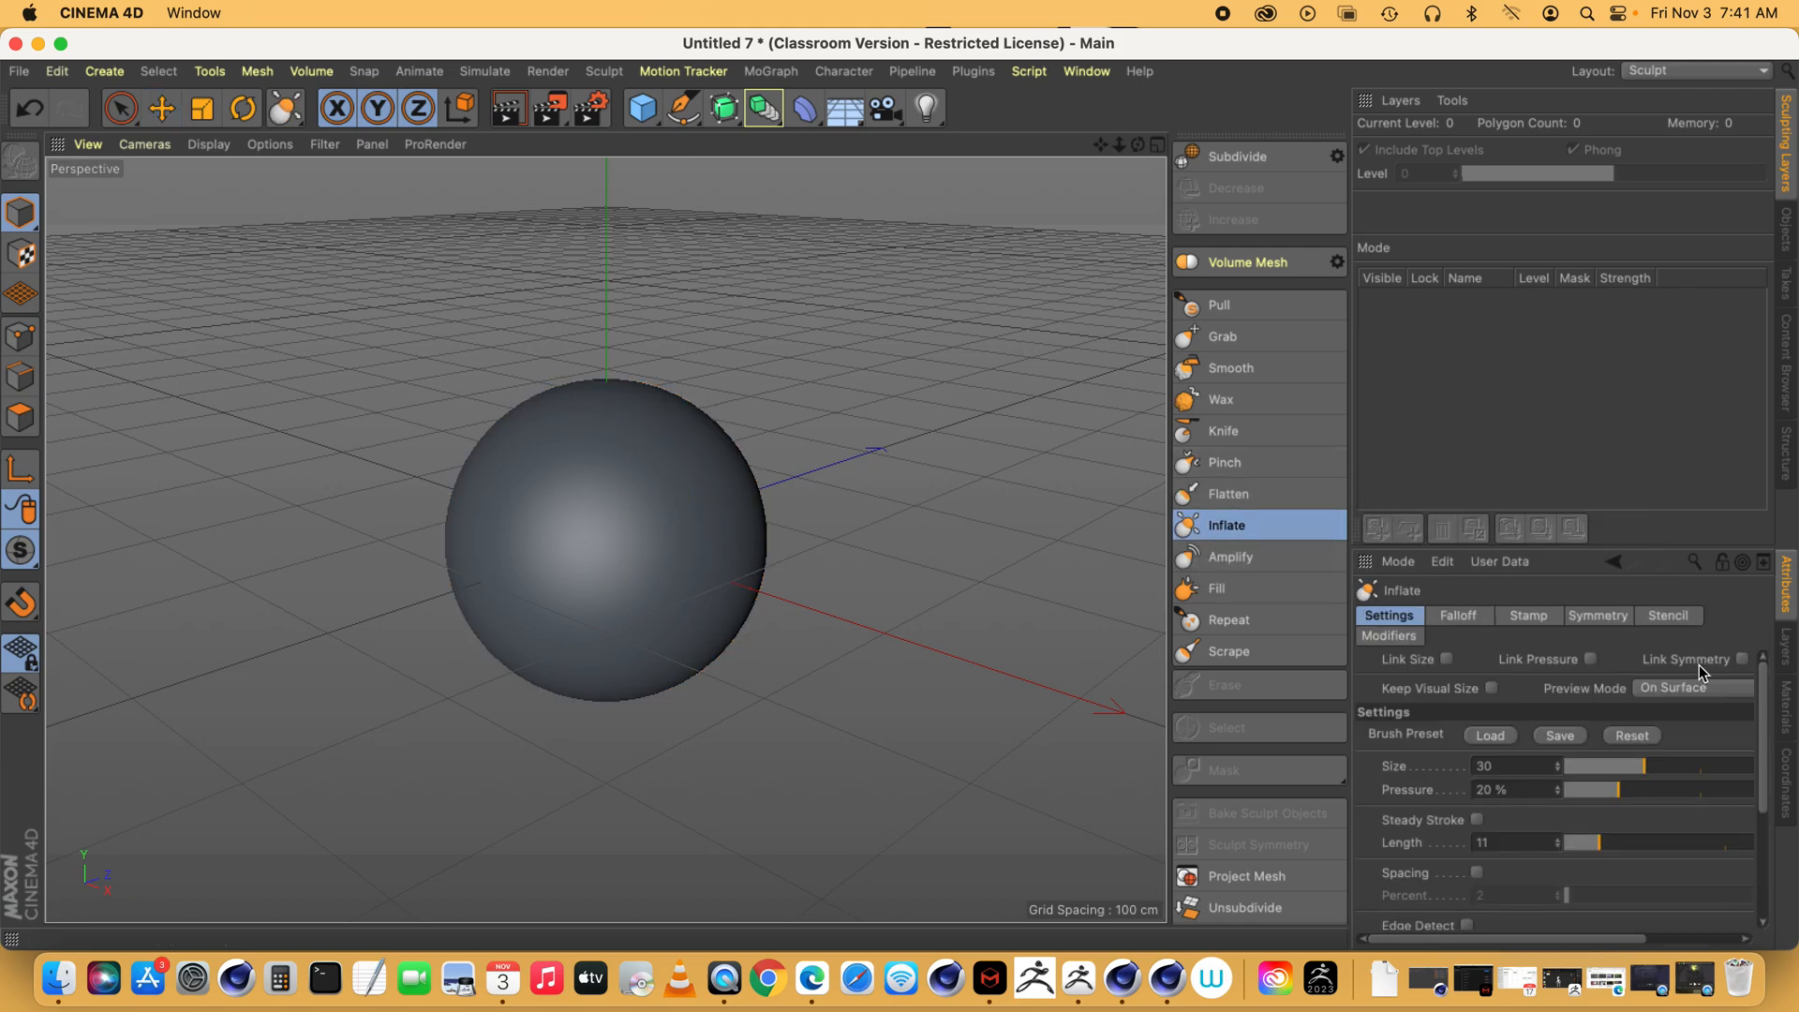
drag(1763, 724, 1782, 879)
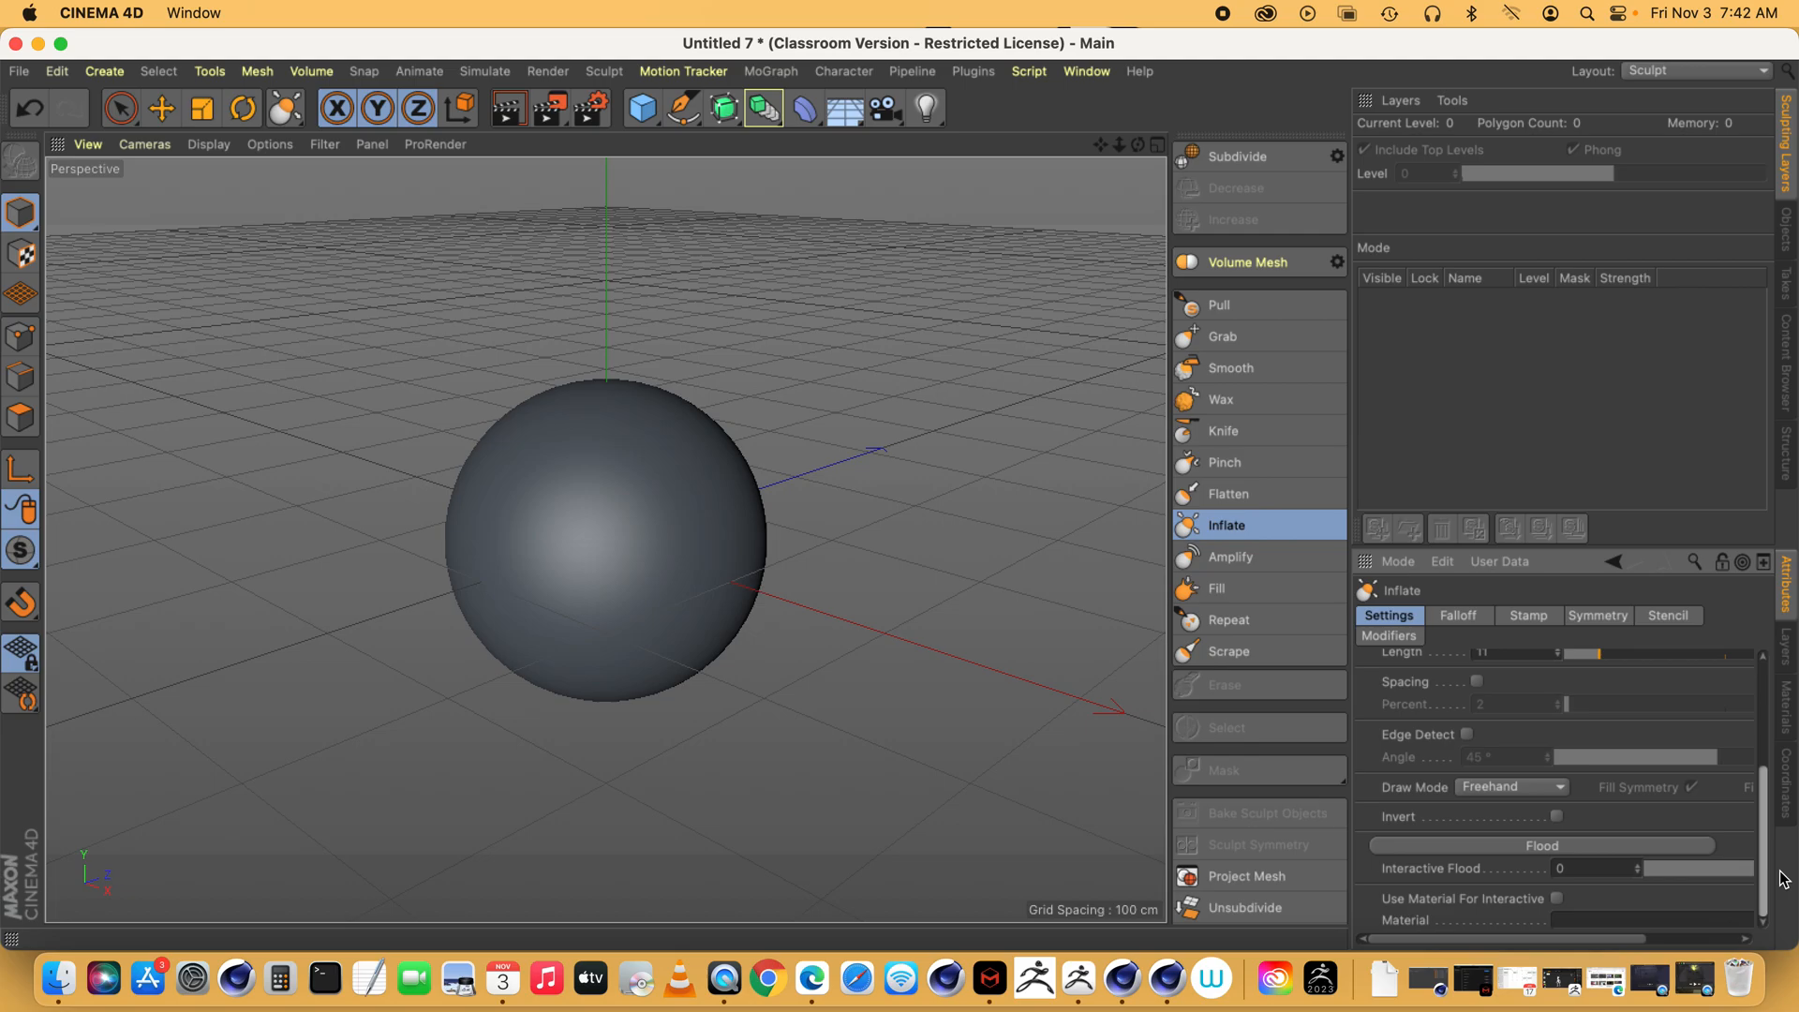
drag(1763, 808, 1765, 731)
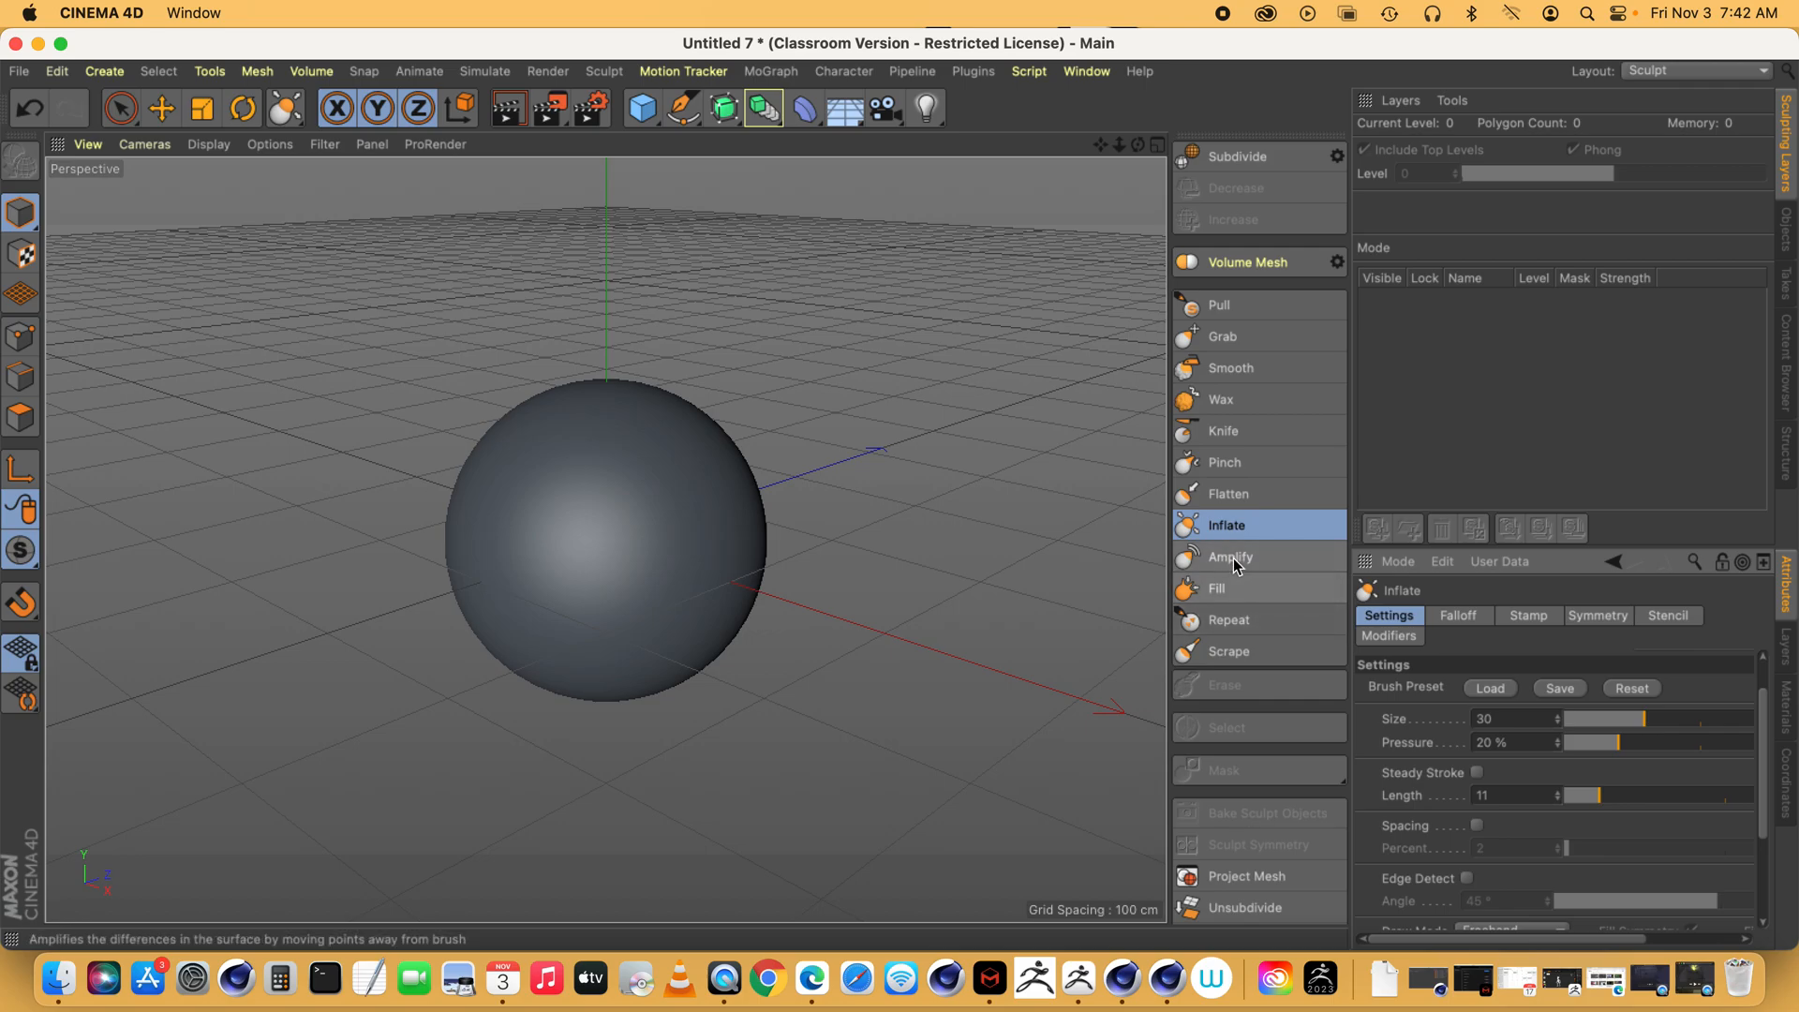
- Choose the Grab brush, set its size to 38, and subdivide the sphere to sculpting level 1
drag(1137, 144, 1139, 145)
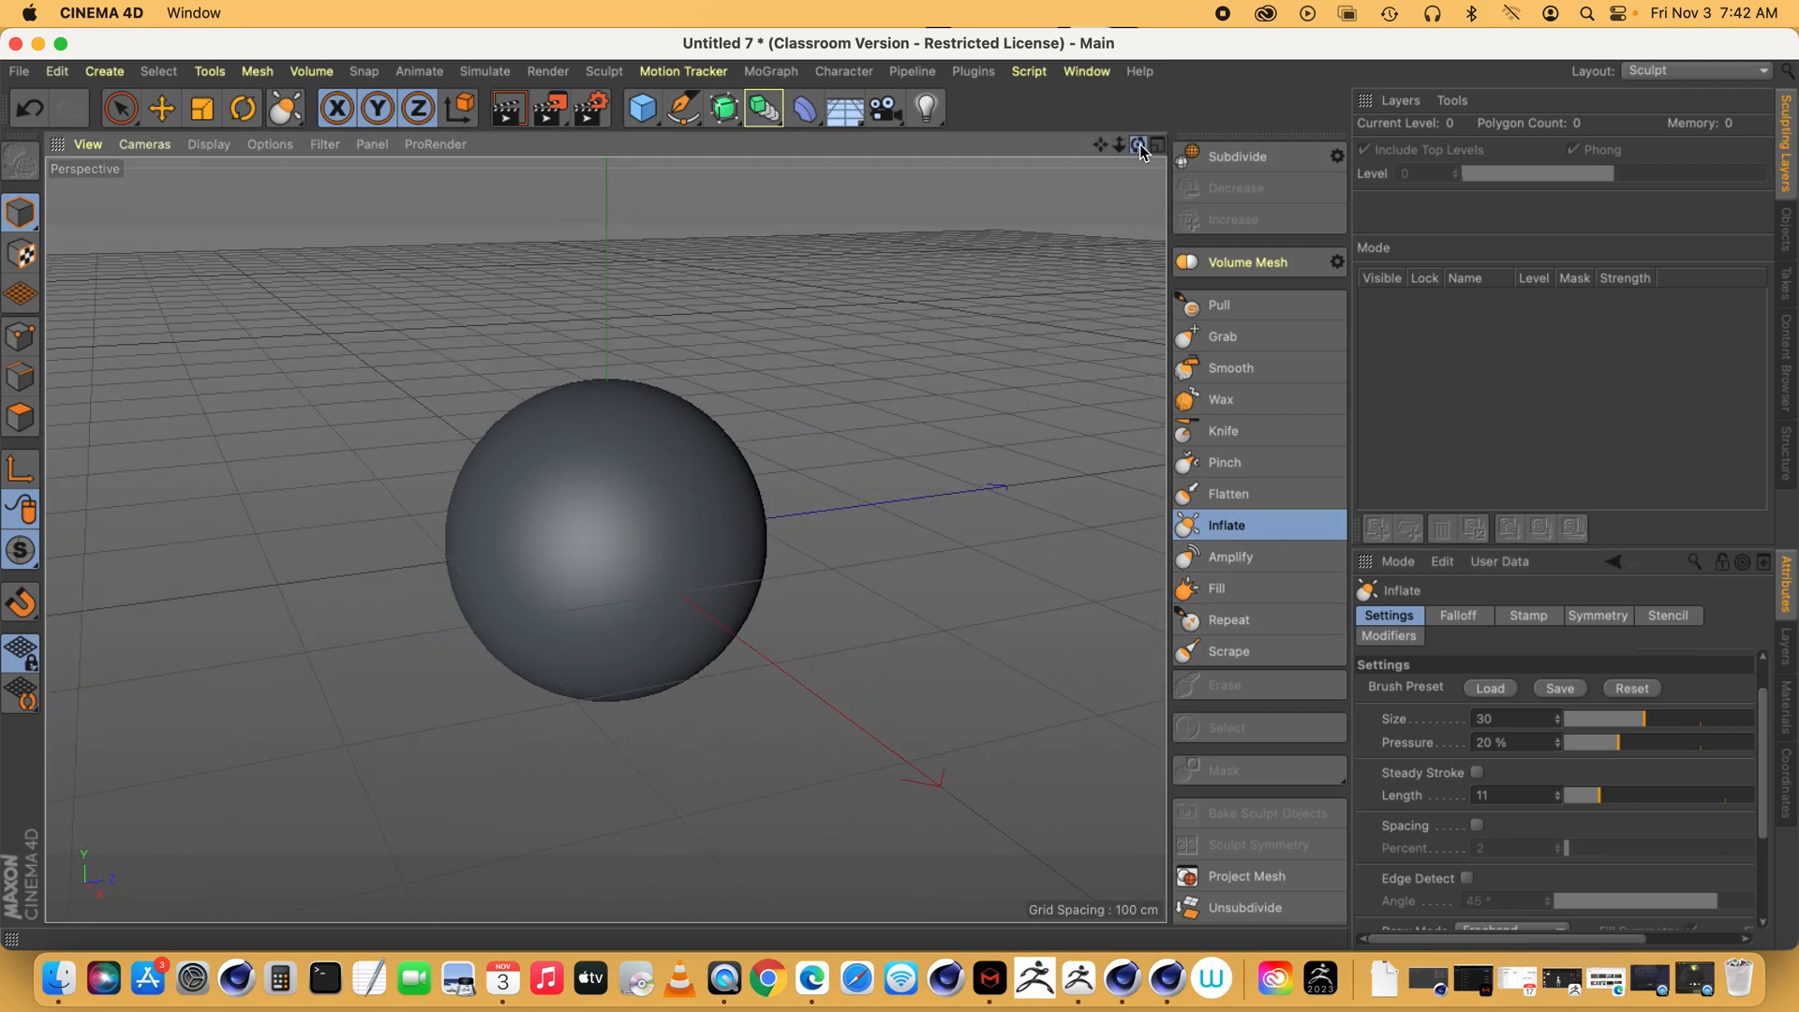
click(1208, 338)
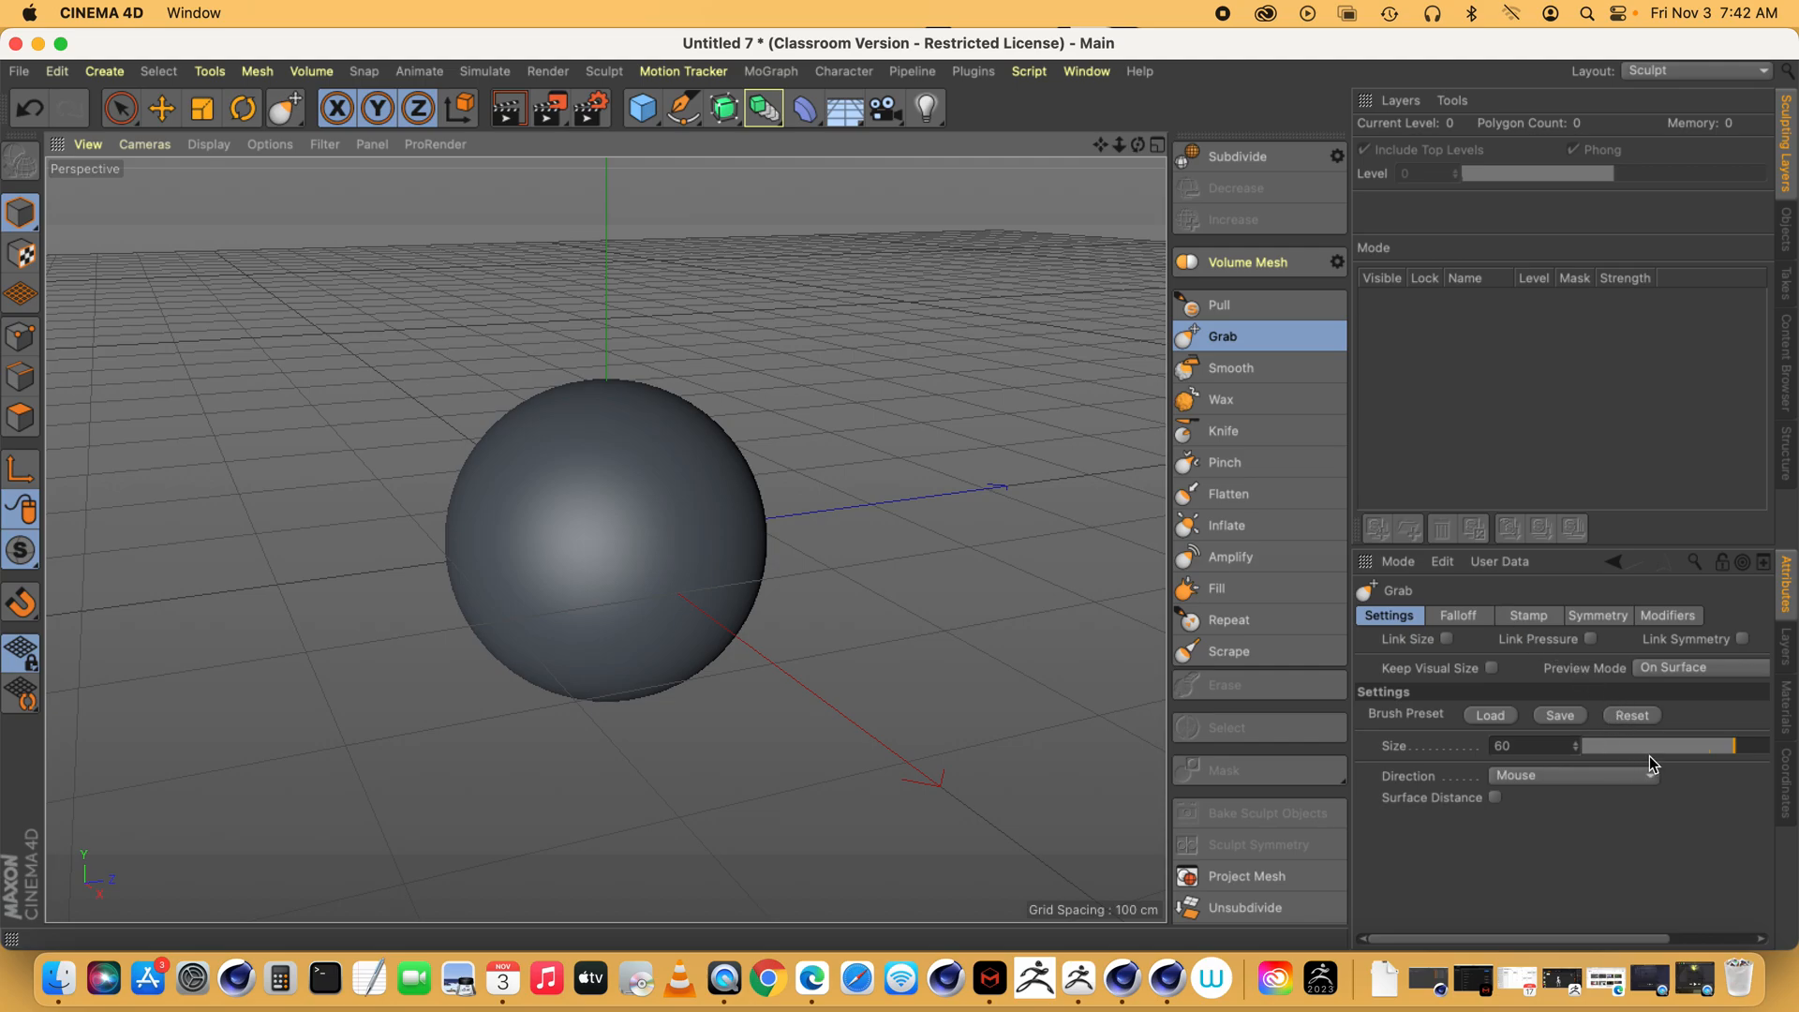
drag(1701, 746, 1688, 748)
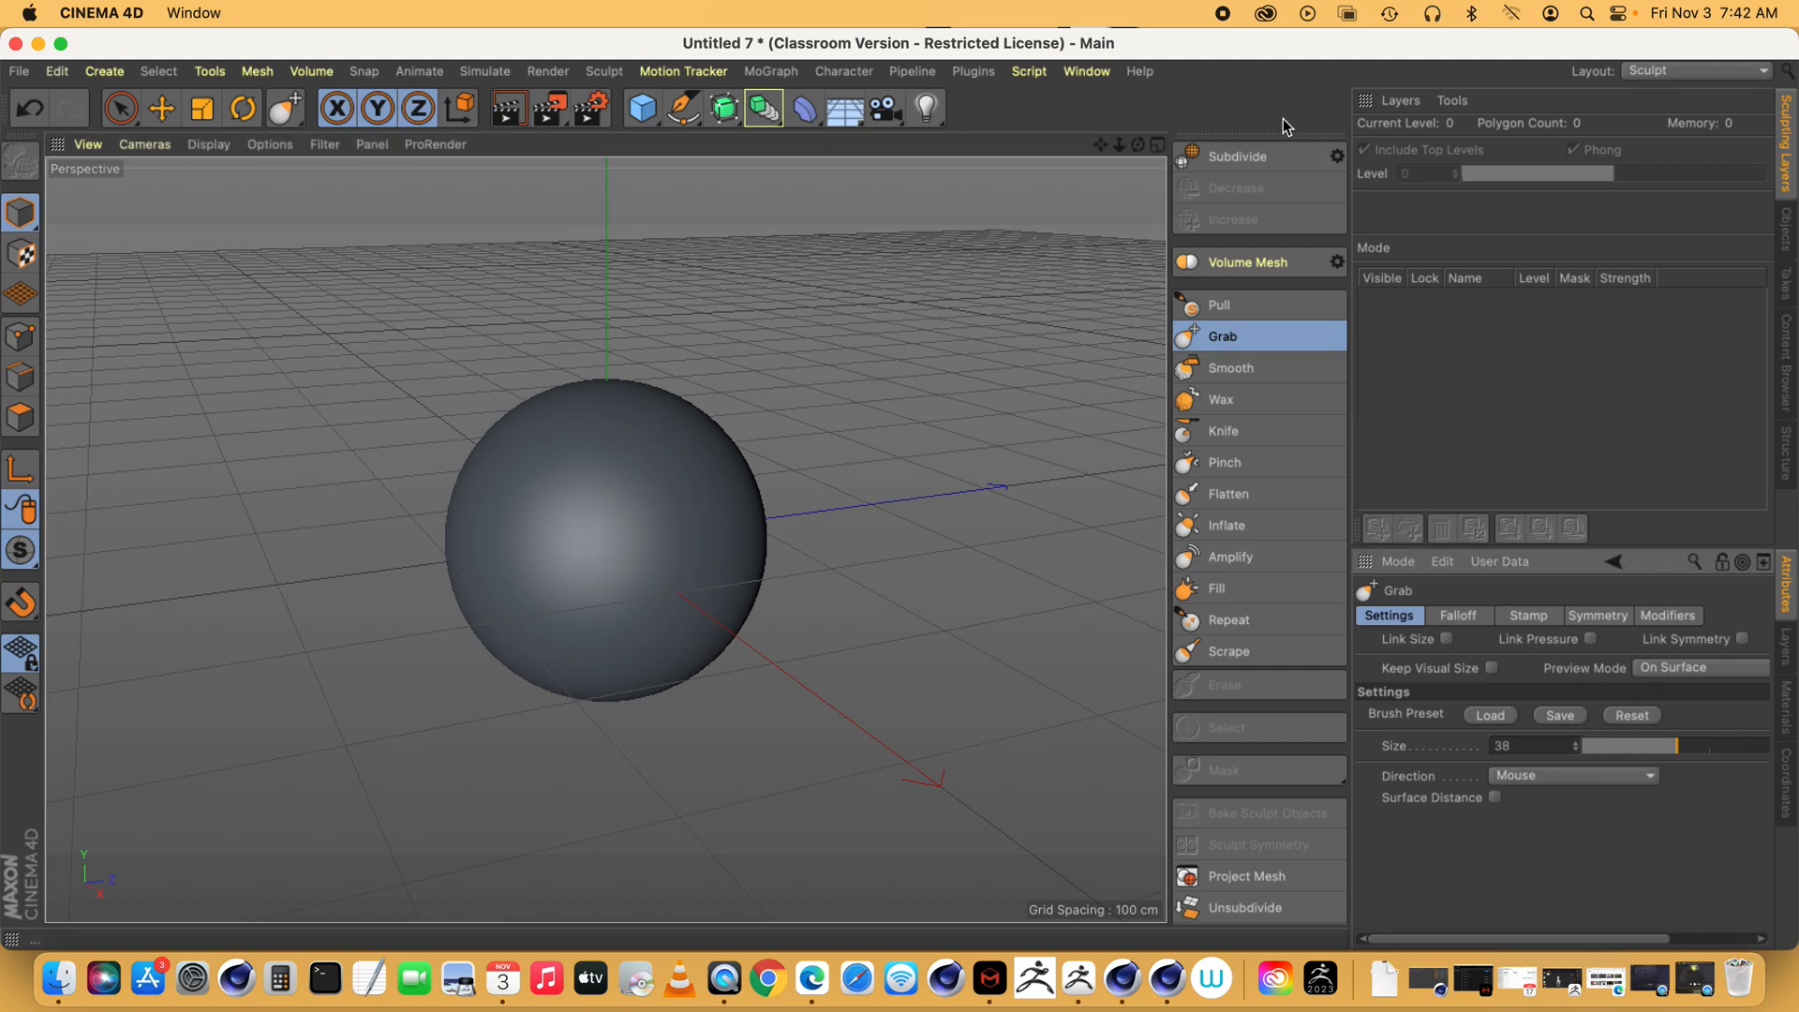
click(1223, 155)
click(1230, 156)
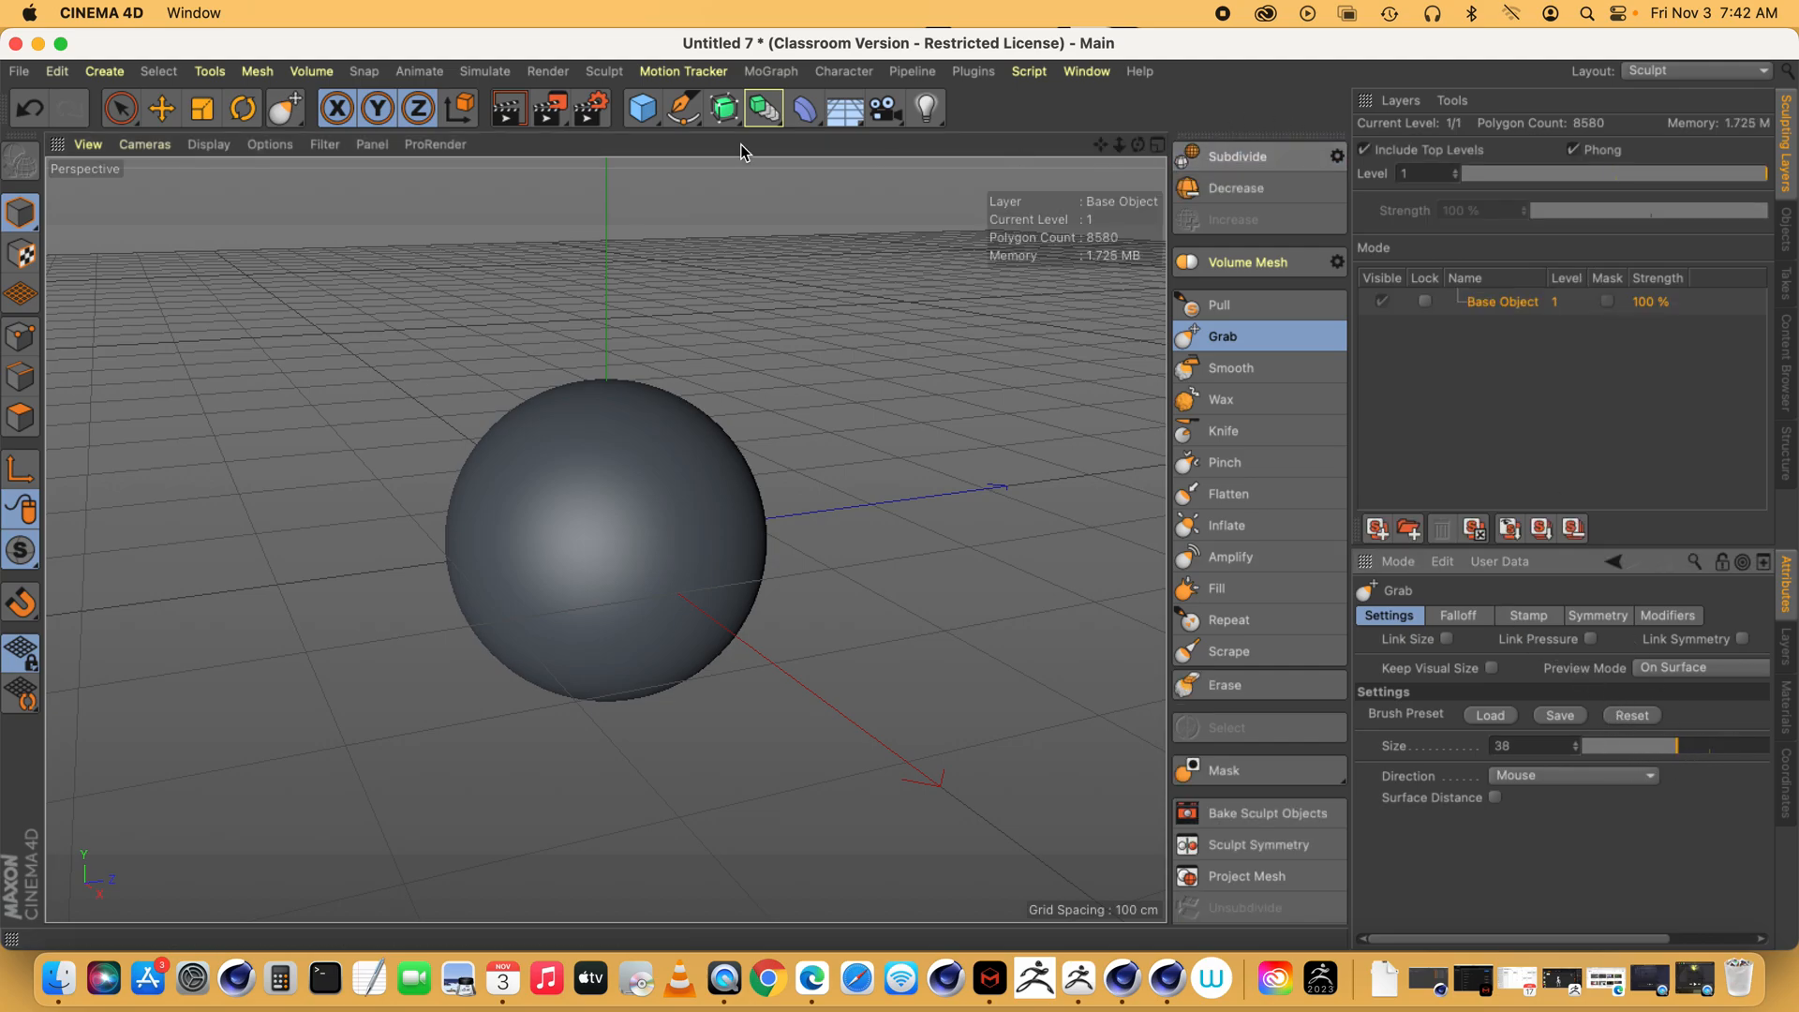
- Show the sphere's polygon lines in the viewport to inspect mesh density, and return to plain shading
click(208, 145)
click(226, 200)
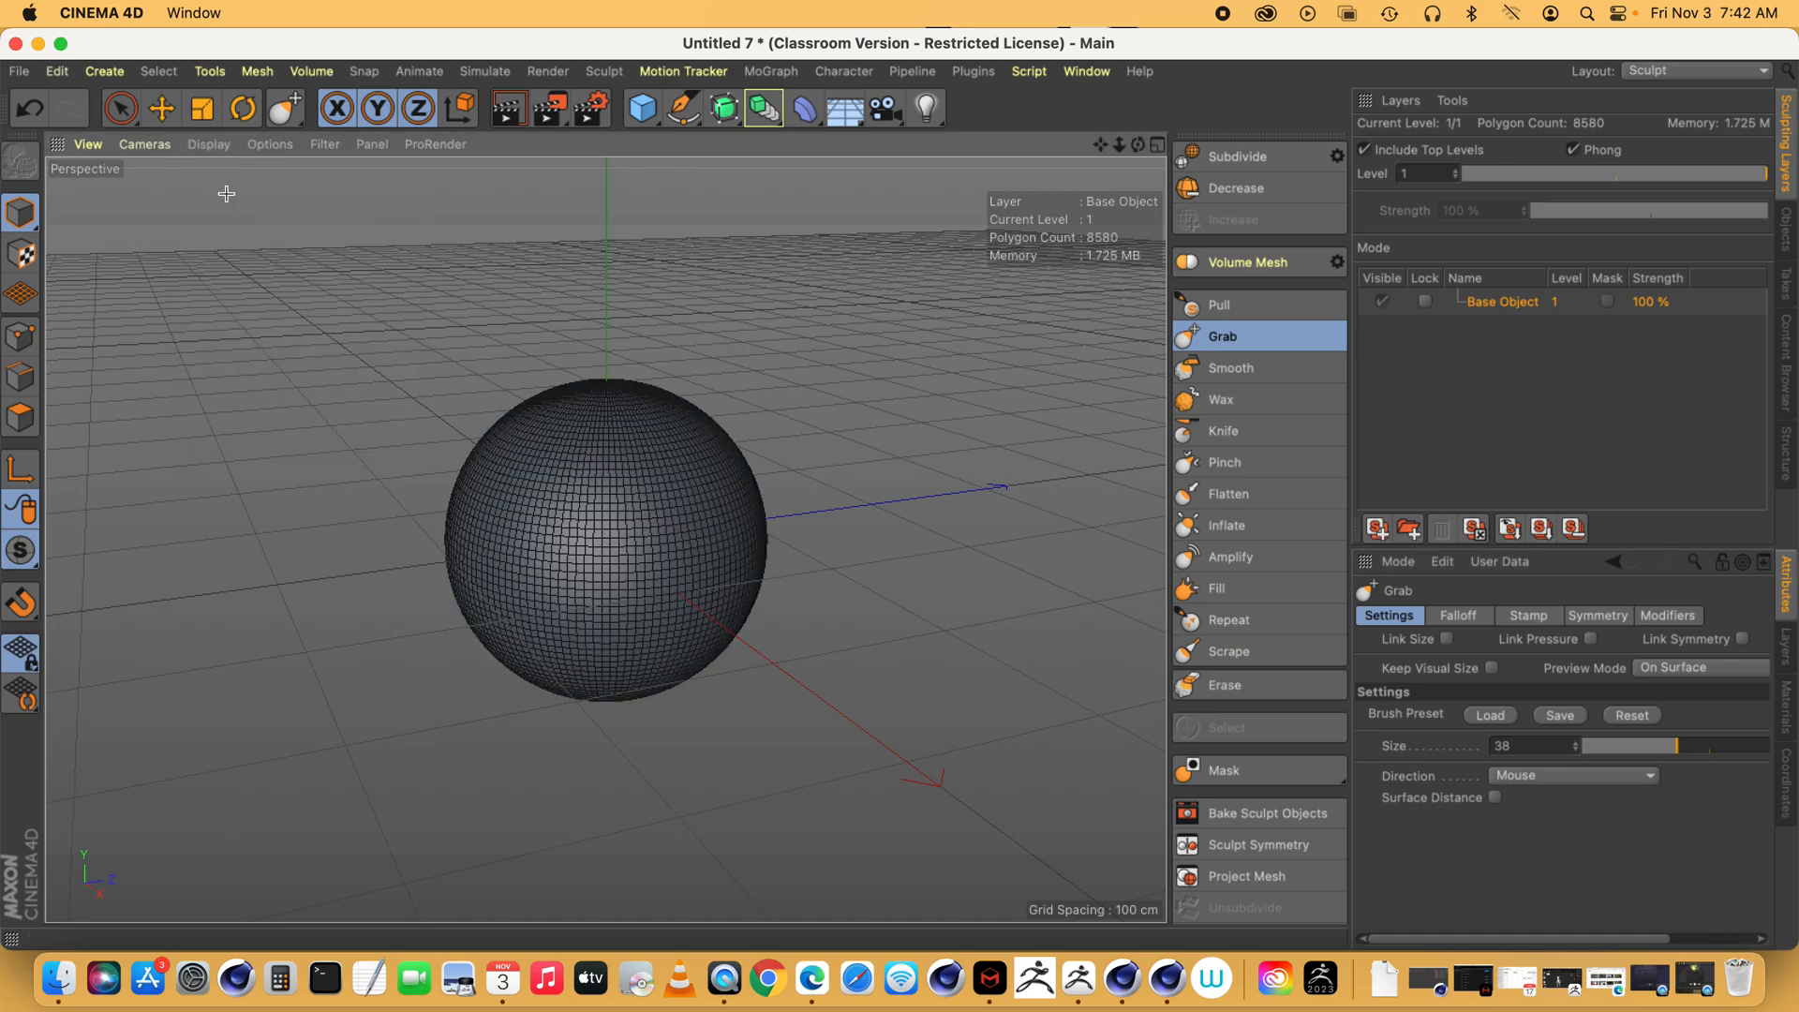
click(223, 145)
click(210, 177)
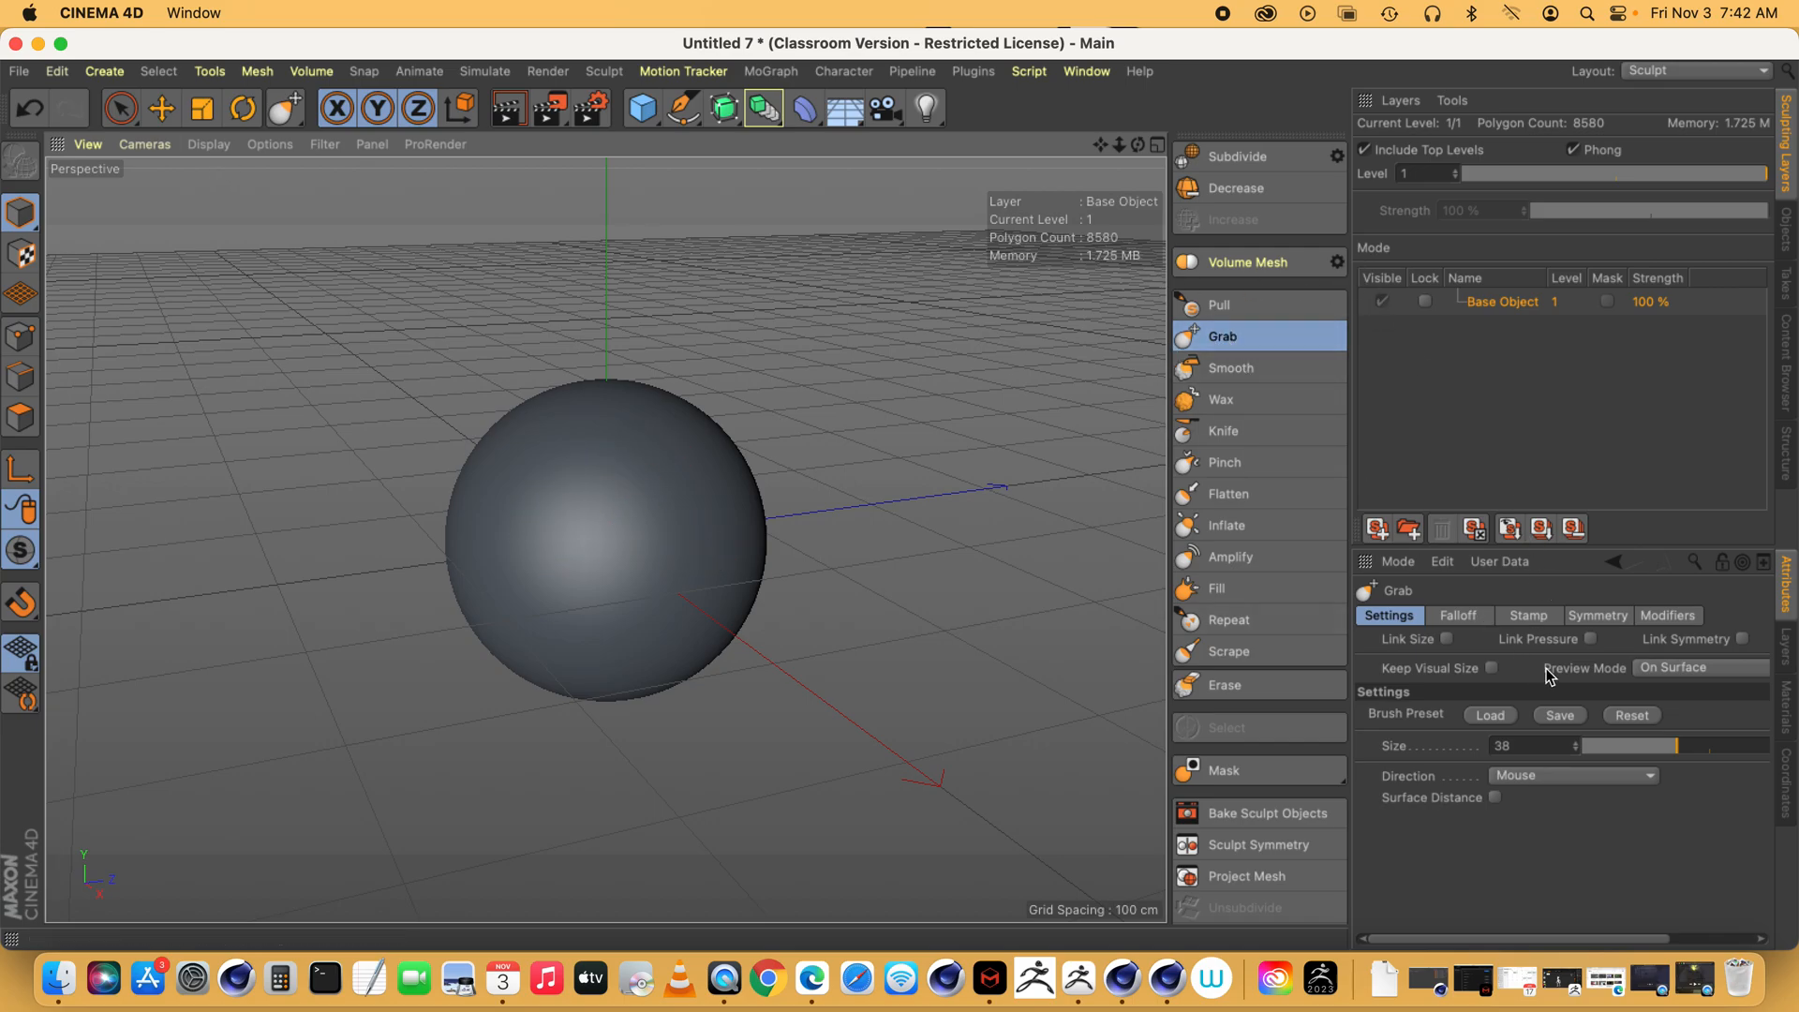
- Try the Grab brush at size 29 on the front of the sphere and undo the stroke
drag(1673, 747, 1638, 746)
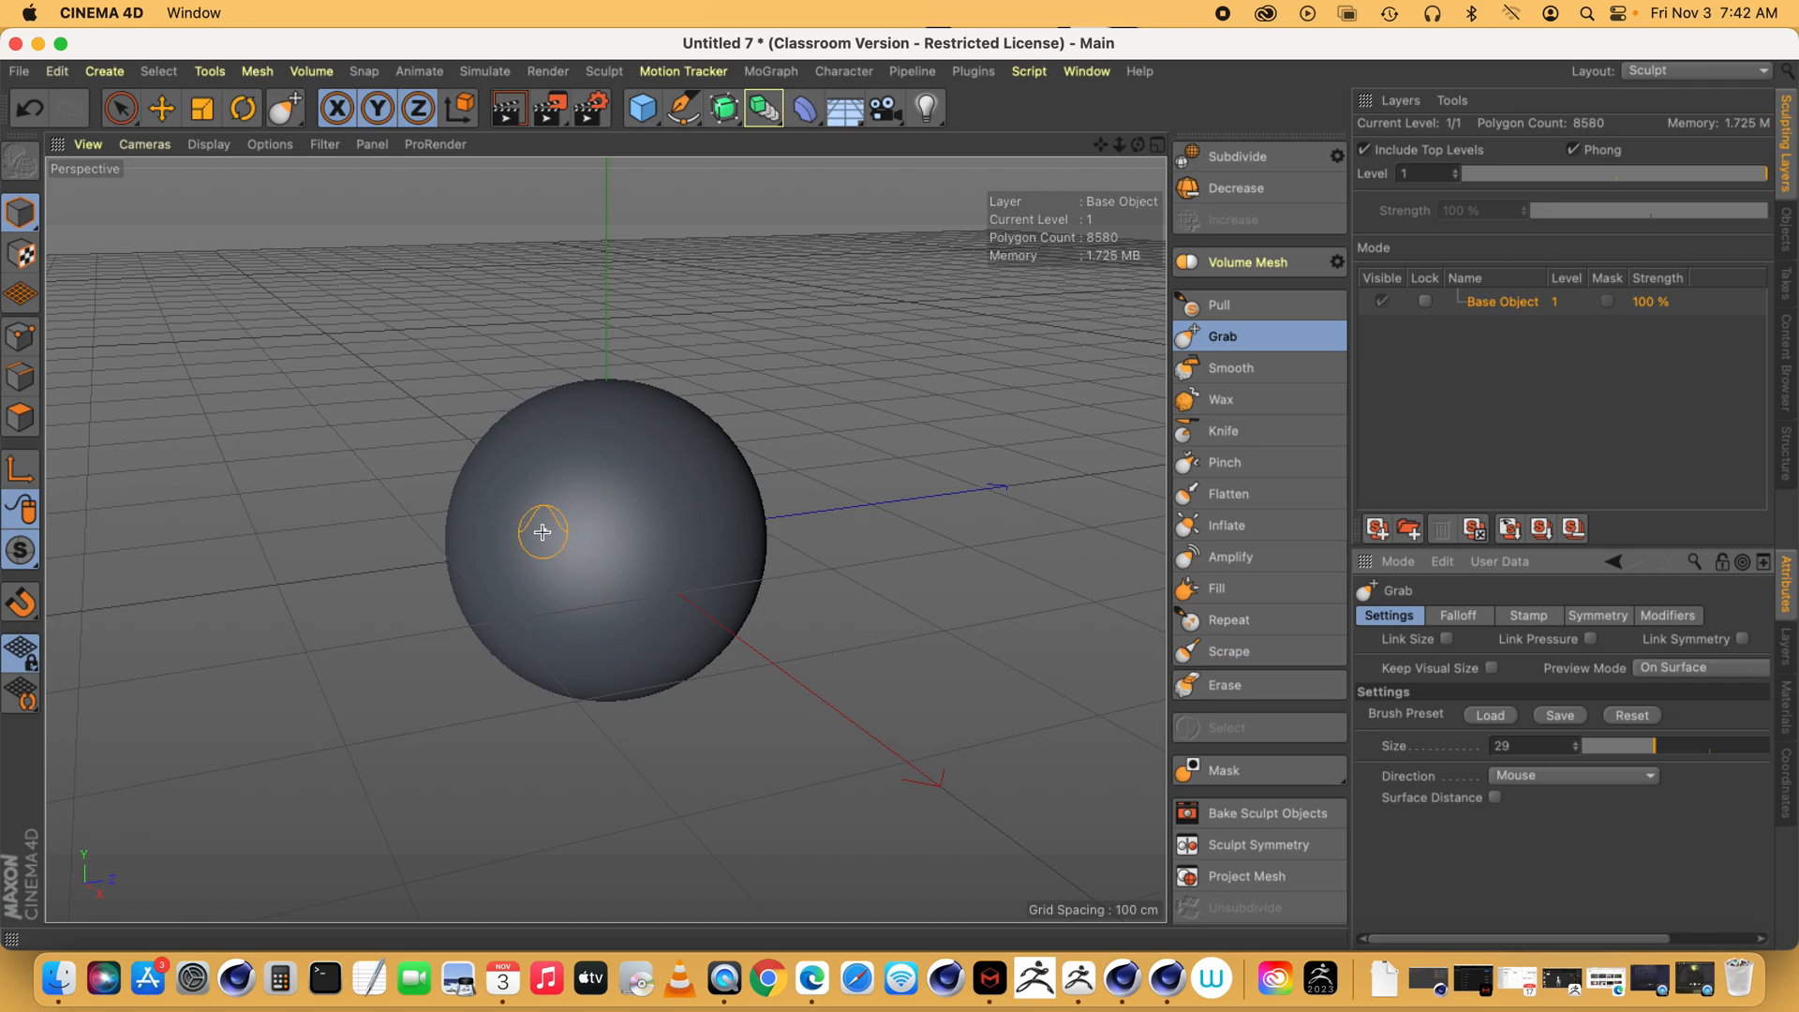
drag(543, 531, 560, 503)
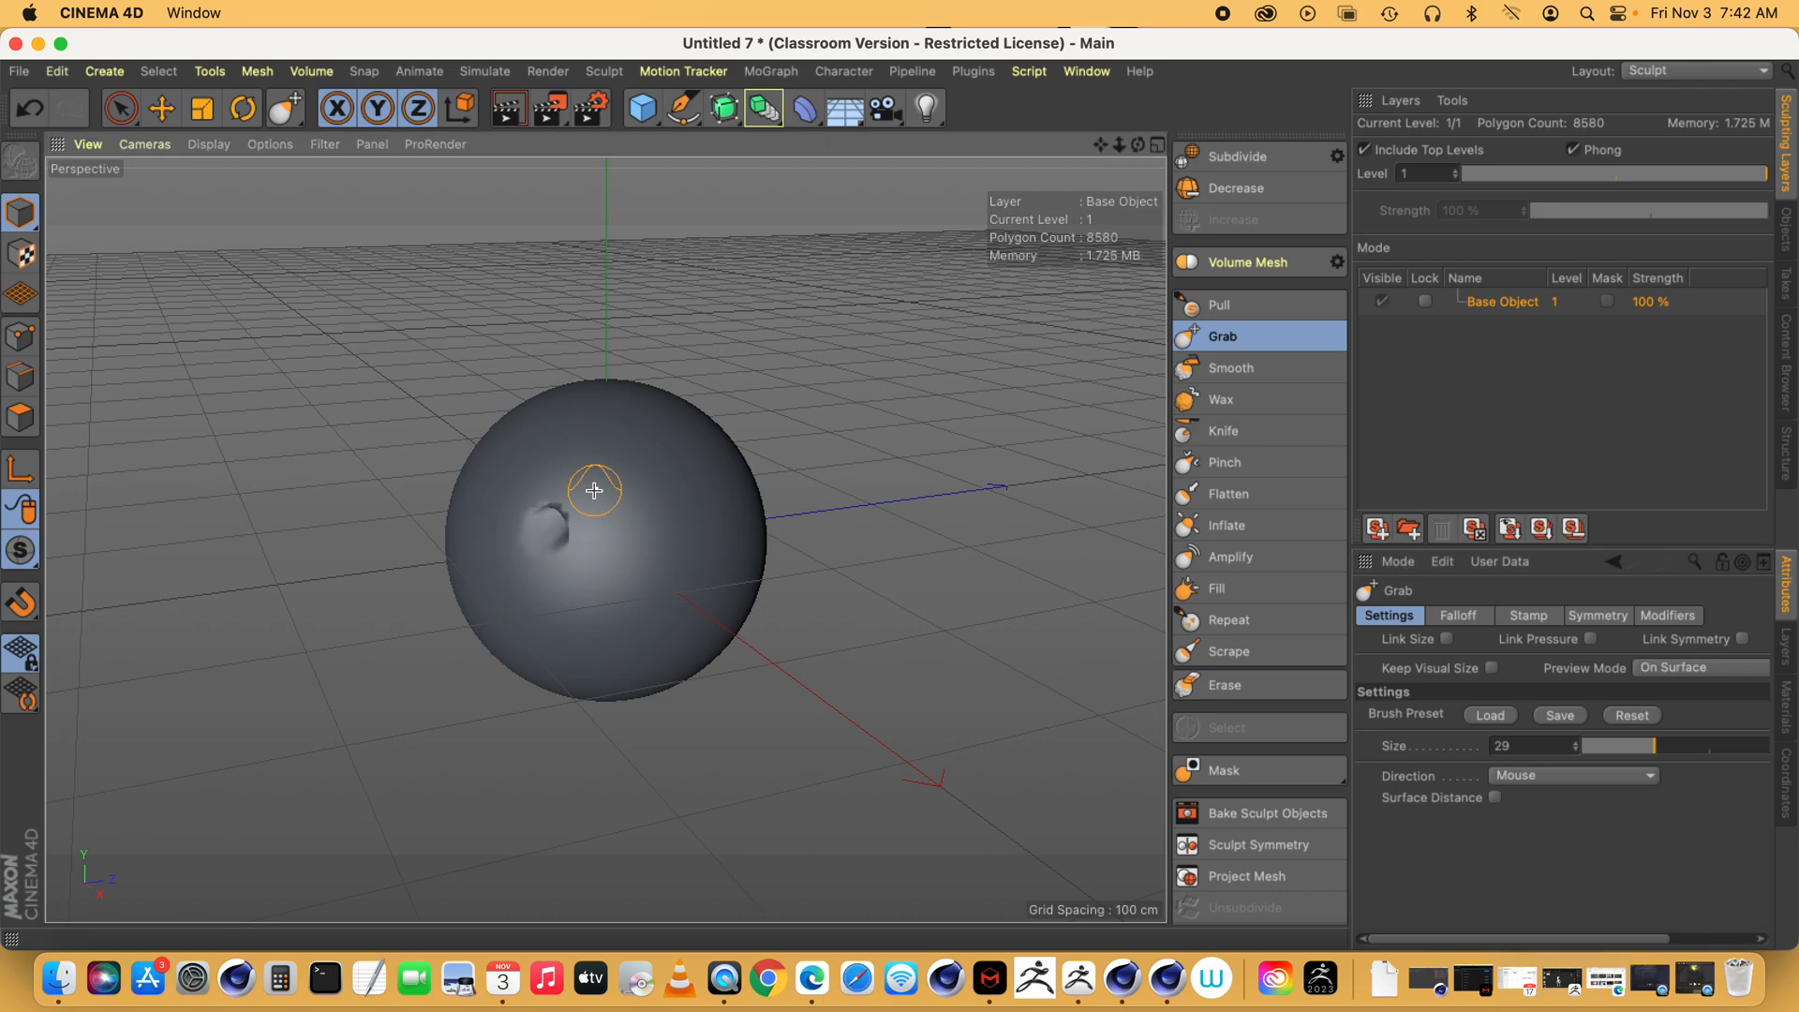
key(super+z)
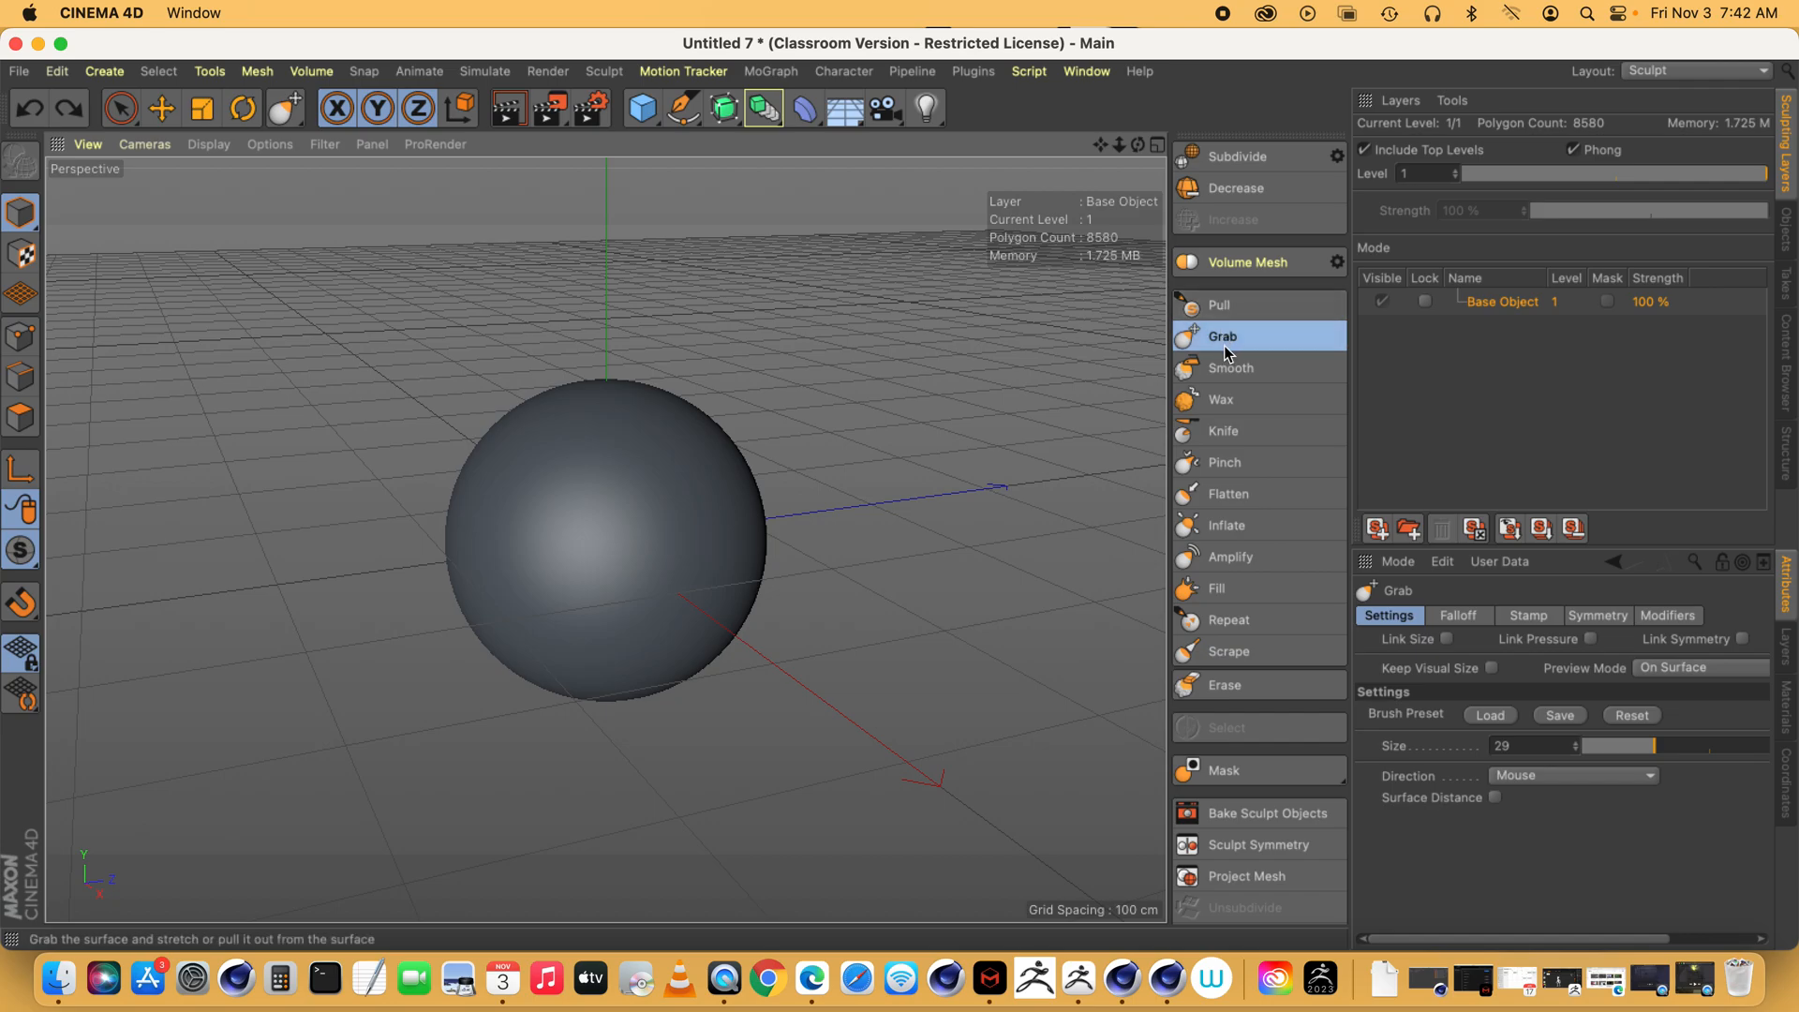
- Raise two curved brow ridges on the sphere's upper front with the Inflate brush at size 30 and 33.3 % pressure
click(1222, 527)
drag(1120, 147, 1161, 68)
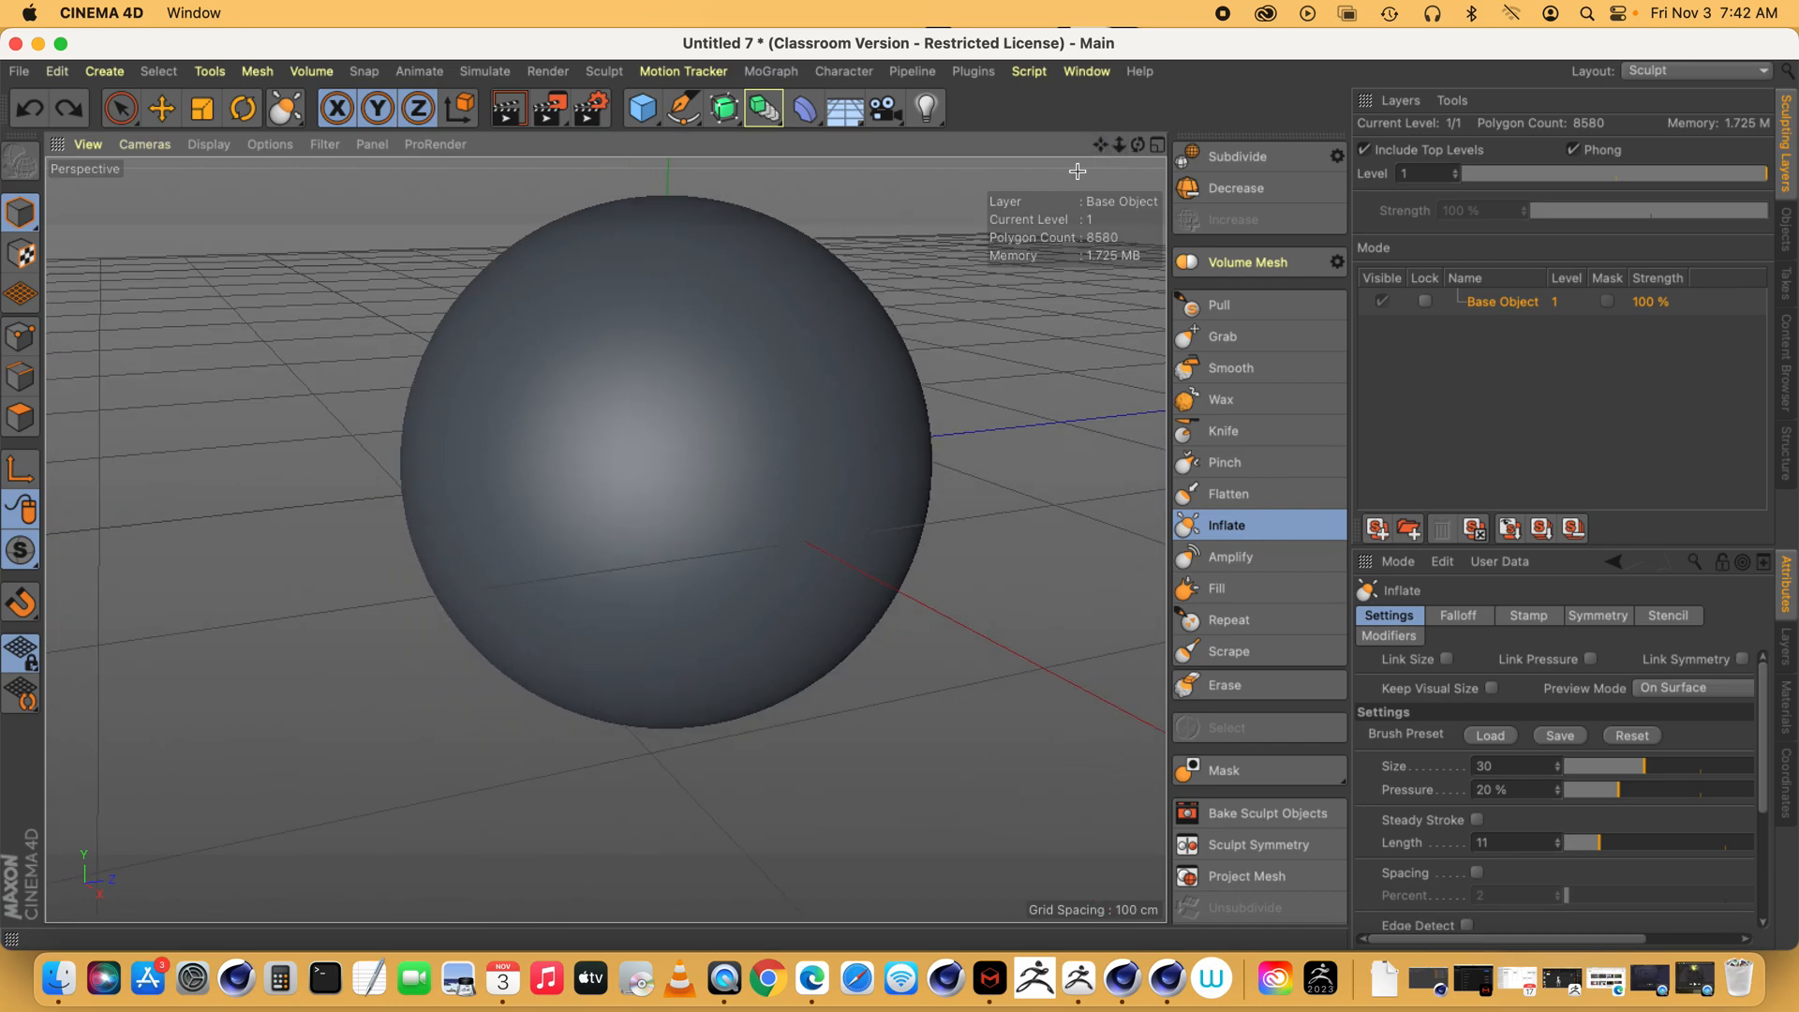
drag(1137, 147, 1137, 120)
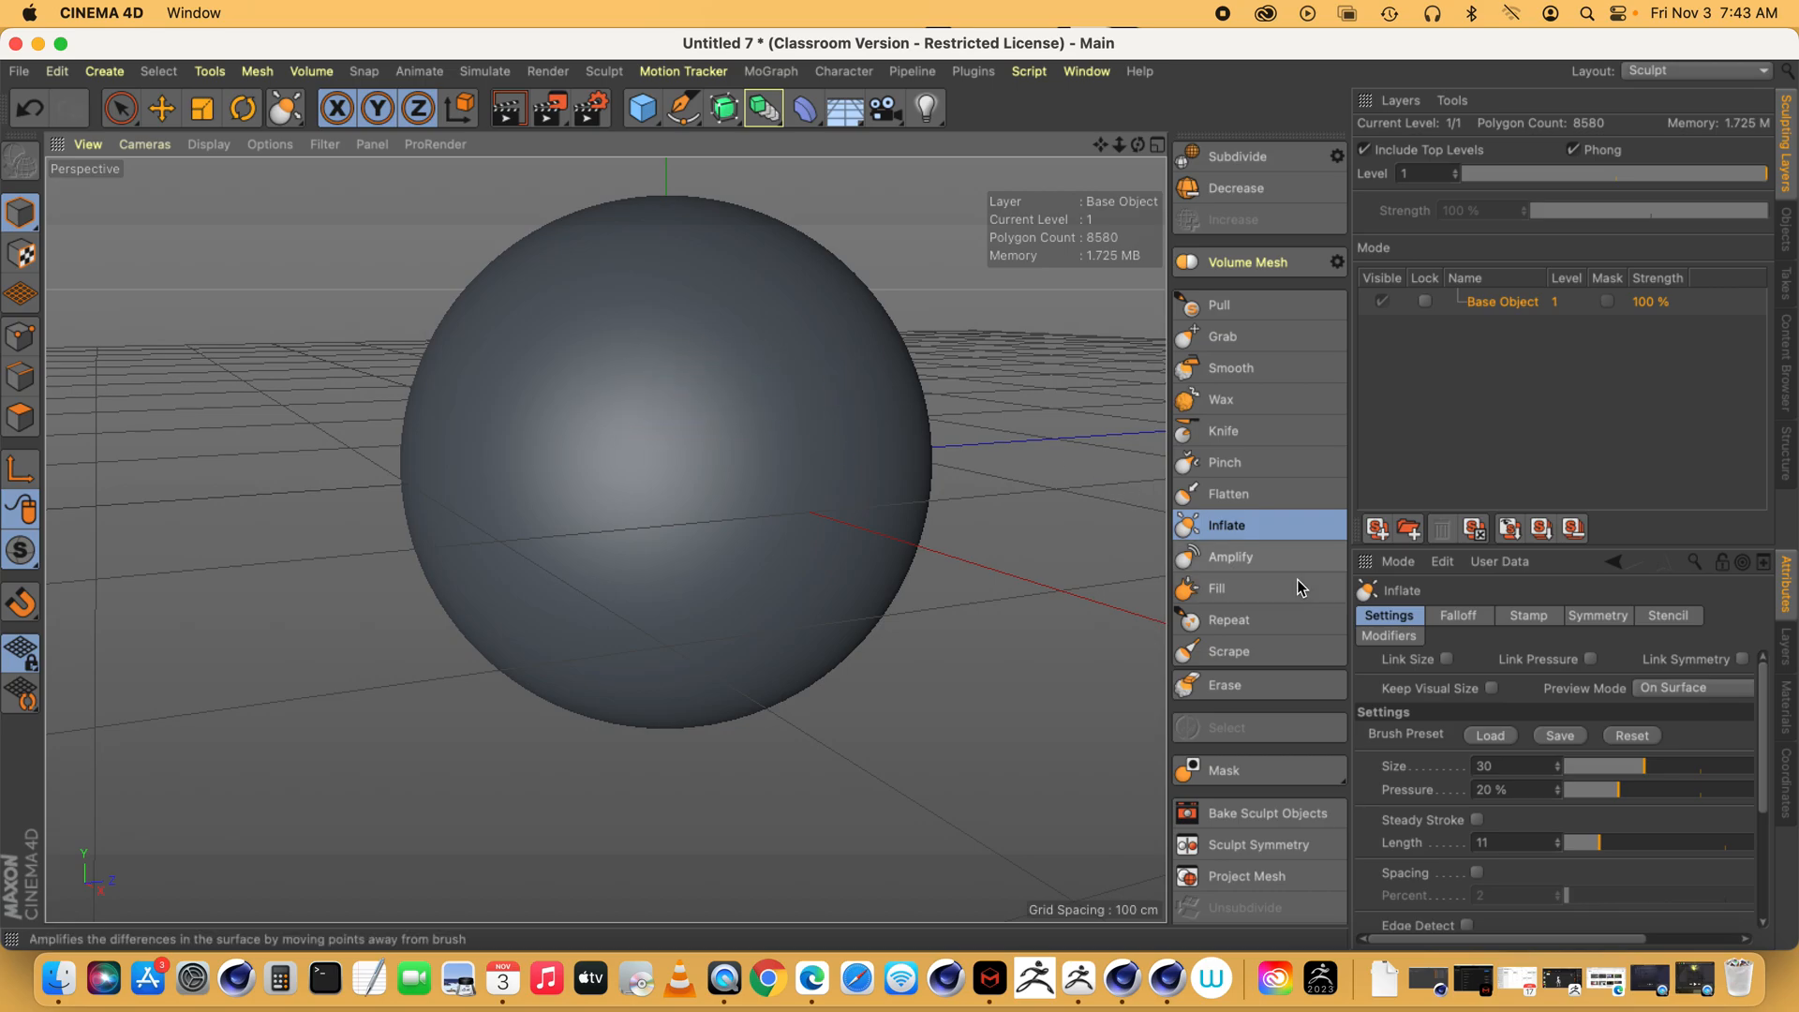
drag(1603, 793, 1653, 790)
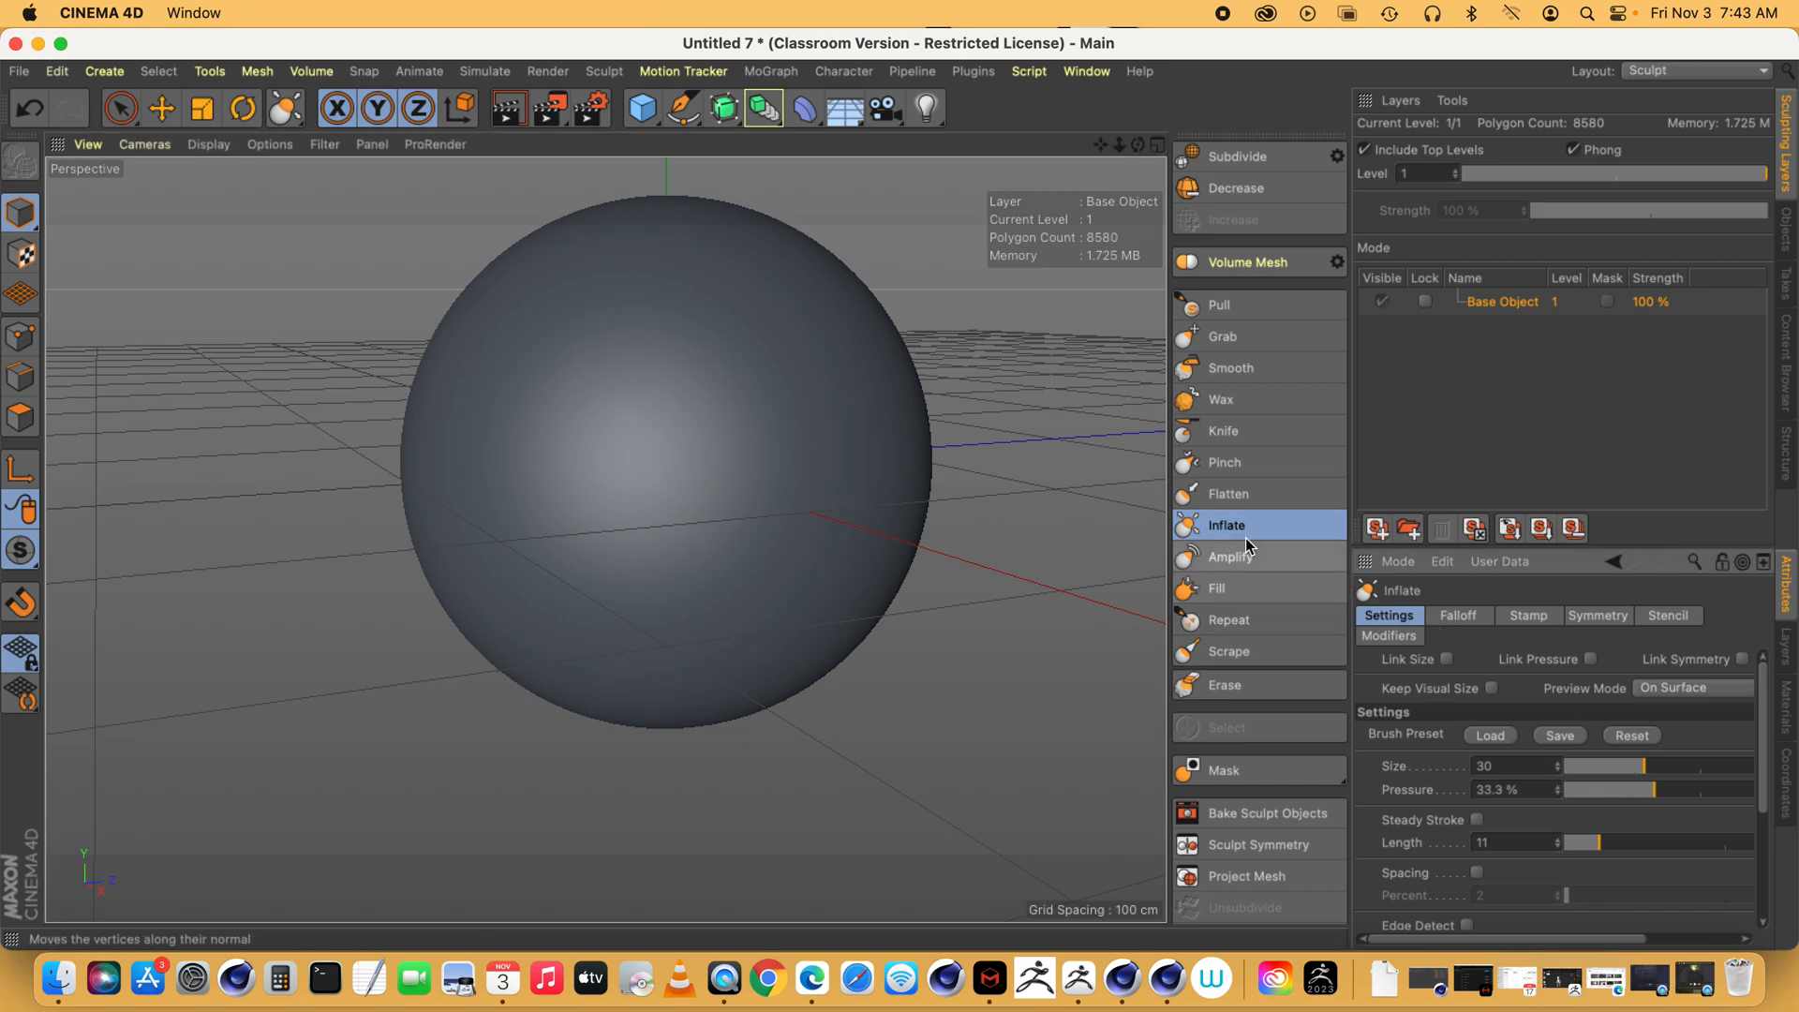
drag(1142, 147, 1135, 224)
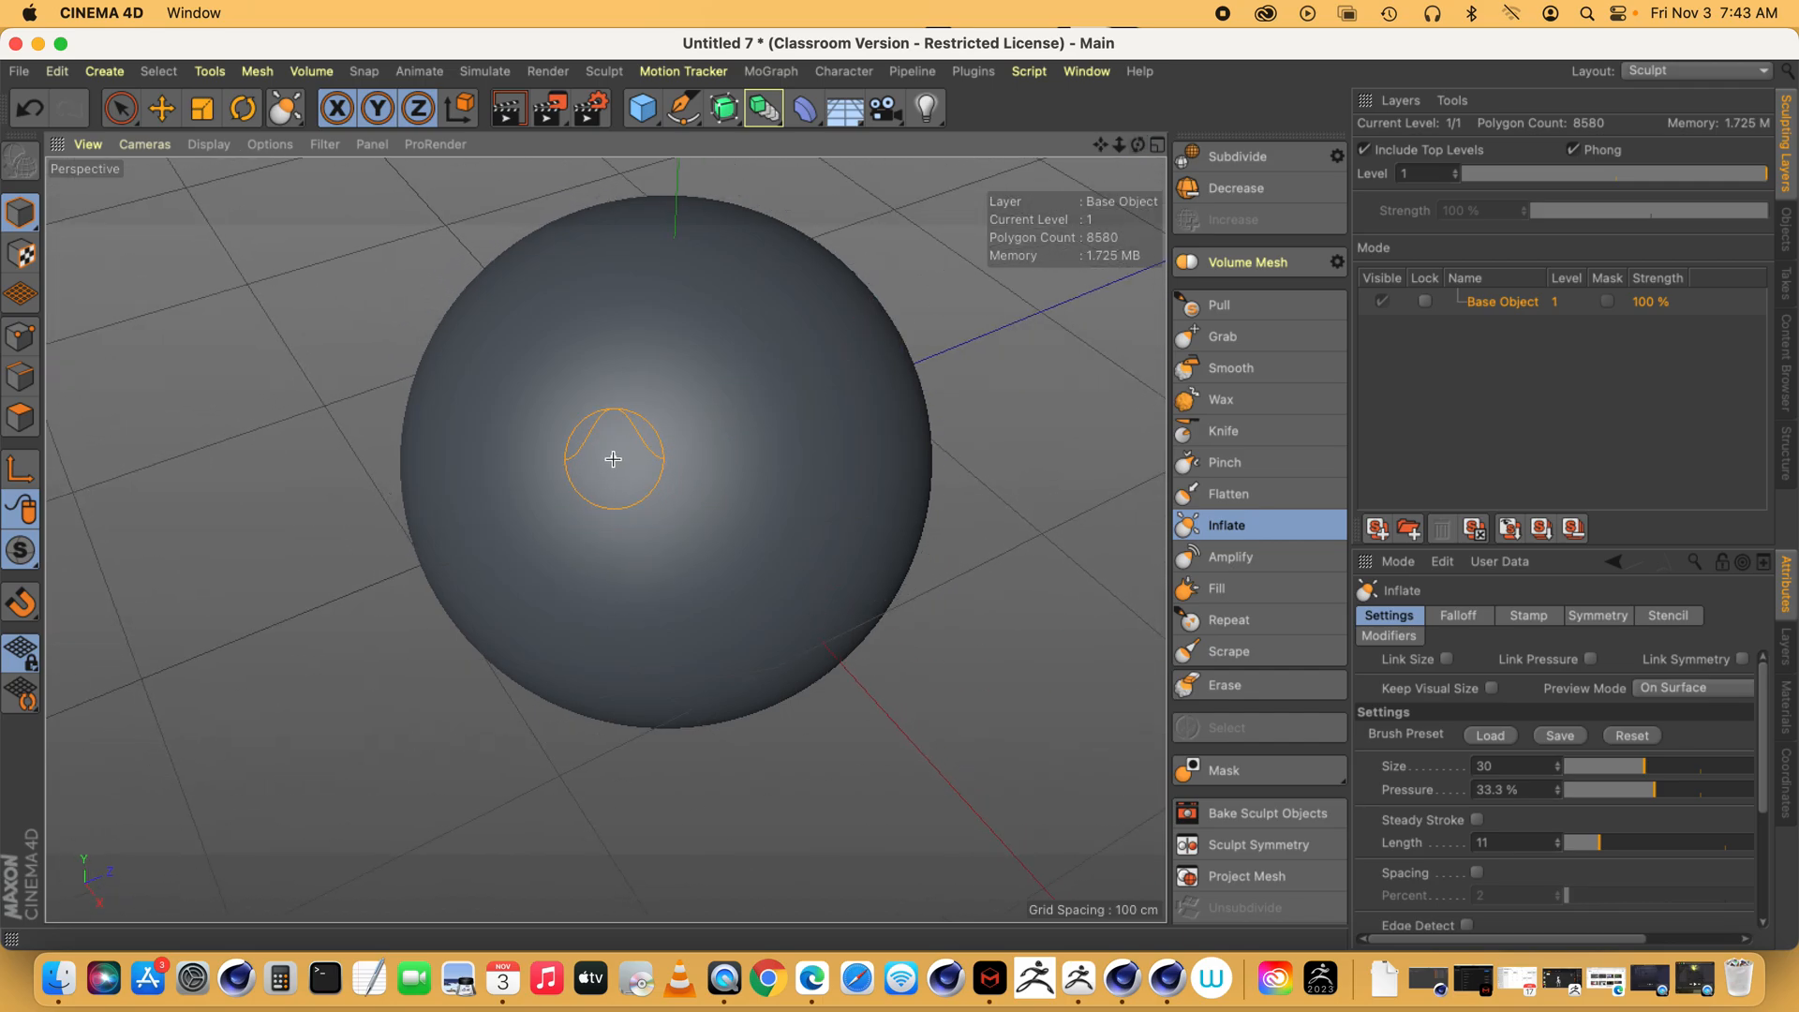
drag(729, 425, 650, 417)
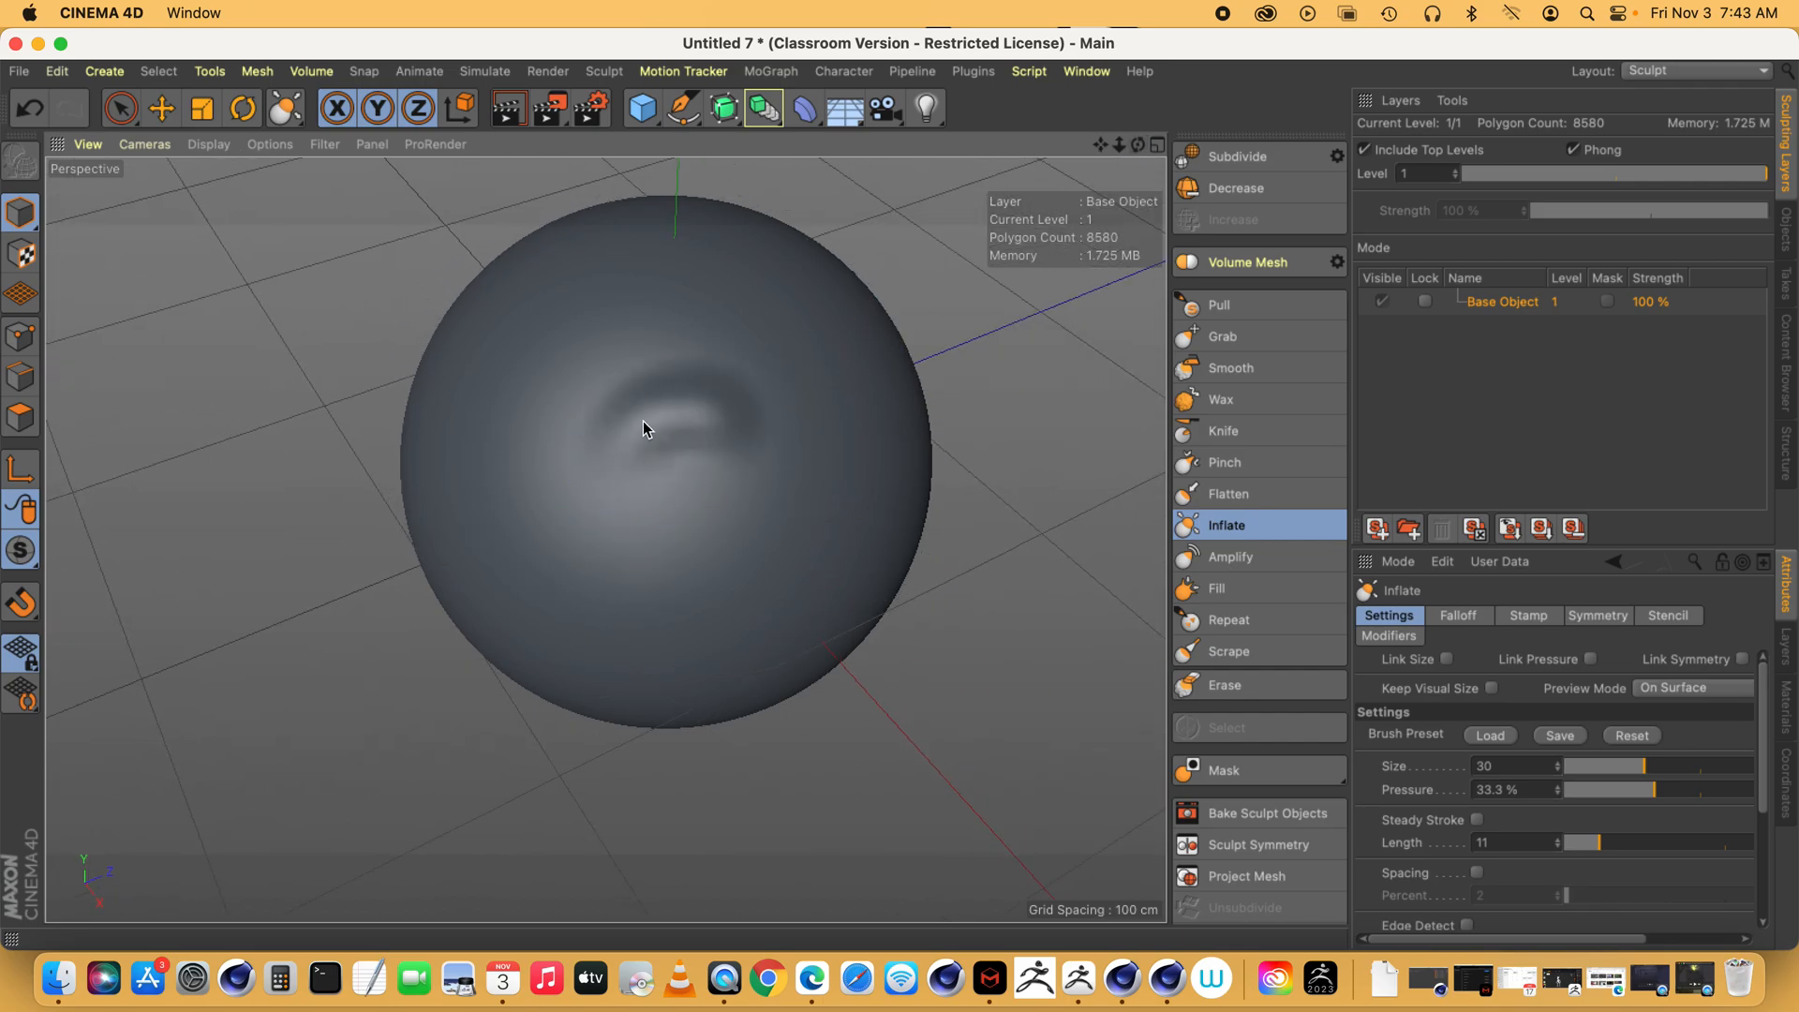
drag(1136, 143, 1035, 140)
drag(671, 385, 772, 350)
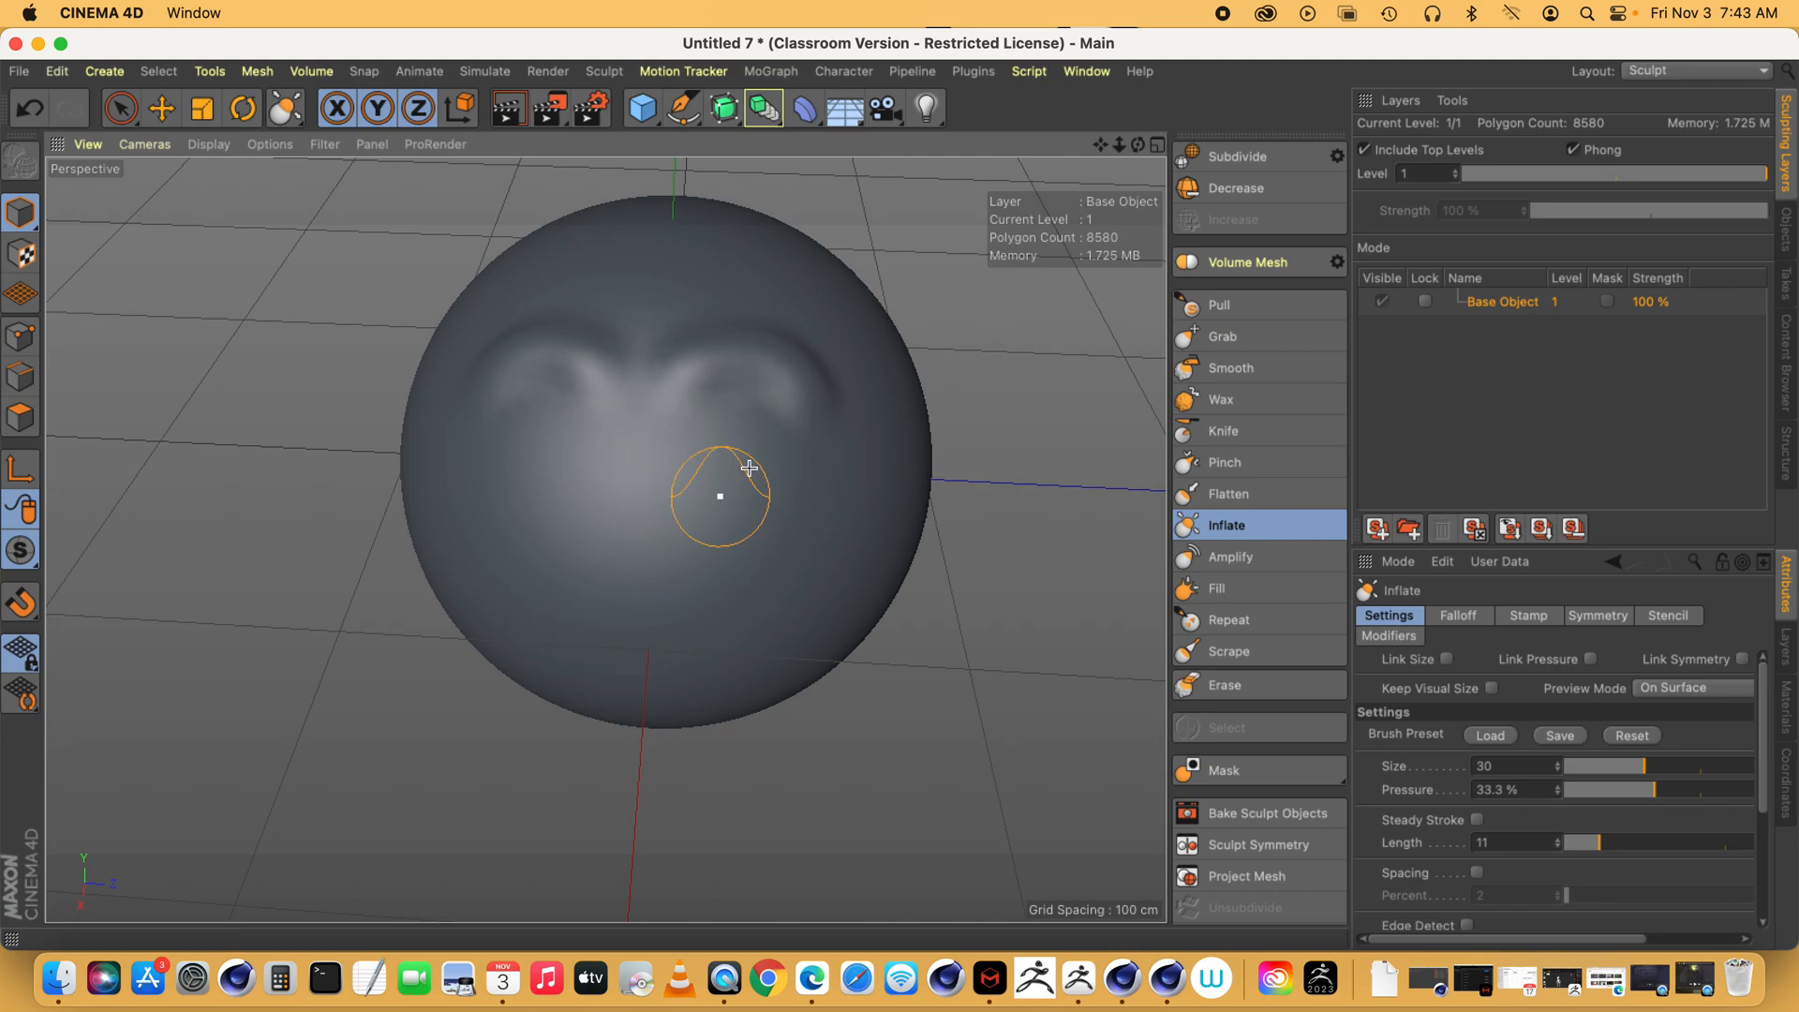
- Bulge out the lower front of the head below the brows with the Inflate brush at size 39
mouse_move(1138, 141)
mouse_down()
mouse_move(666, 469)
mouse_move(564, 633)
mouse_up()
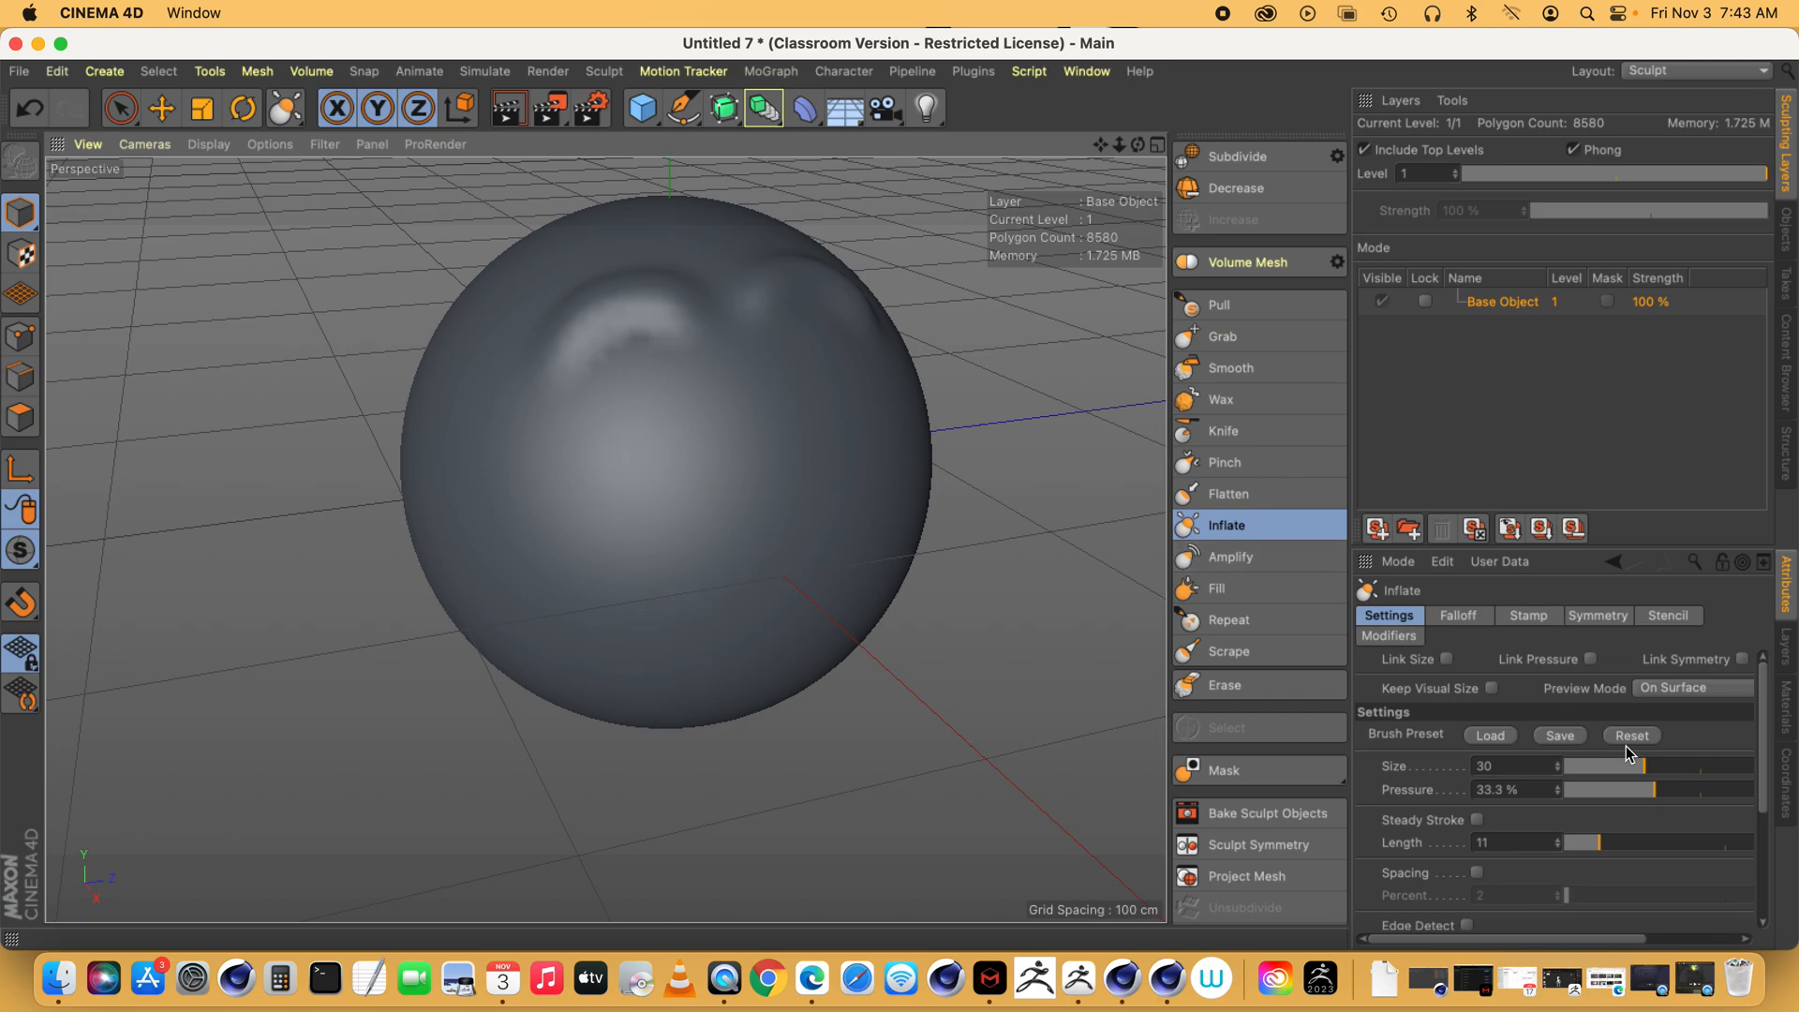
drag(1649, 769, 1669, 767)
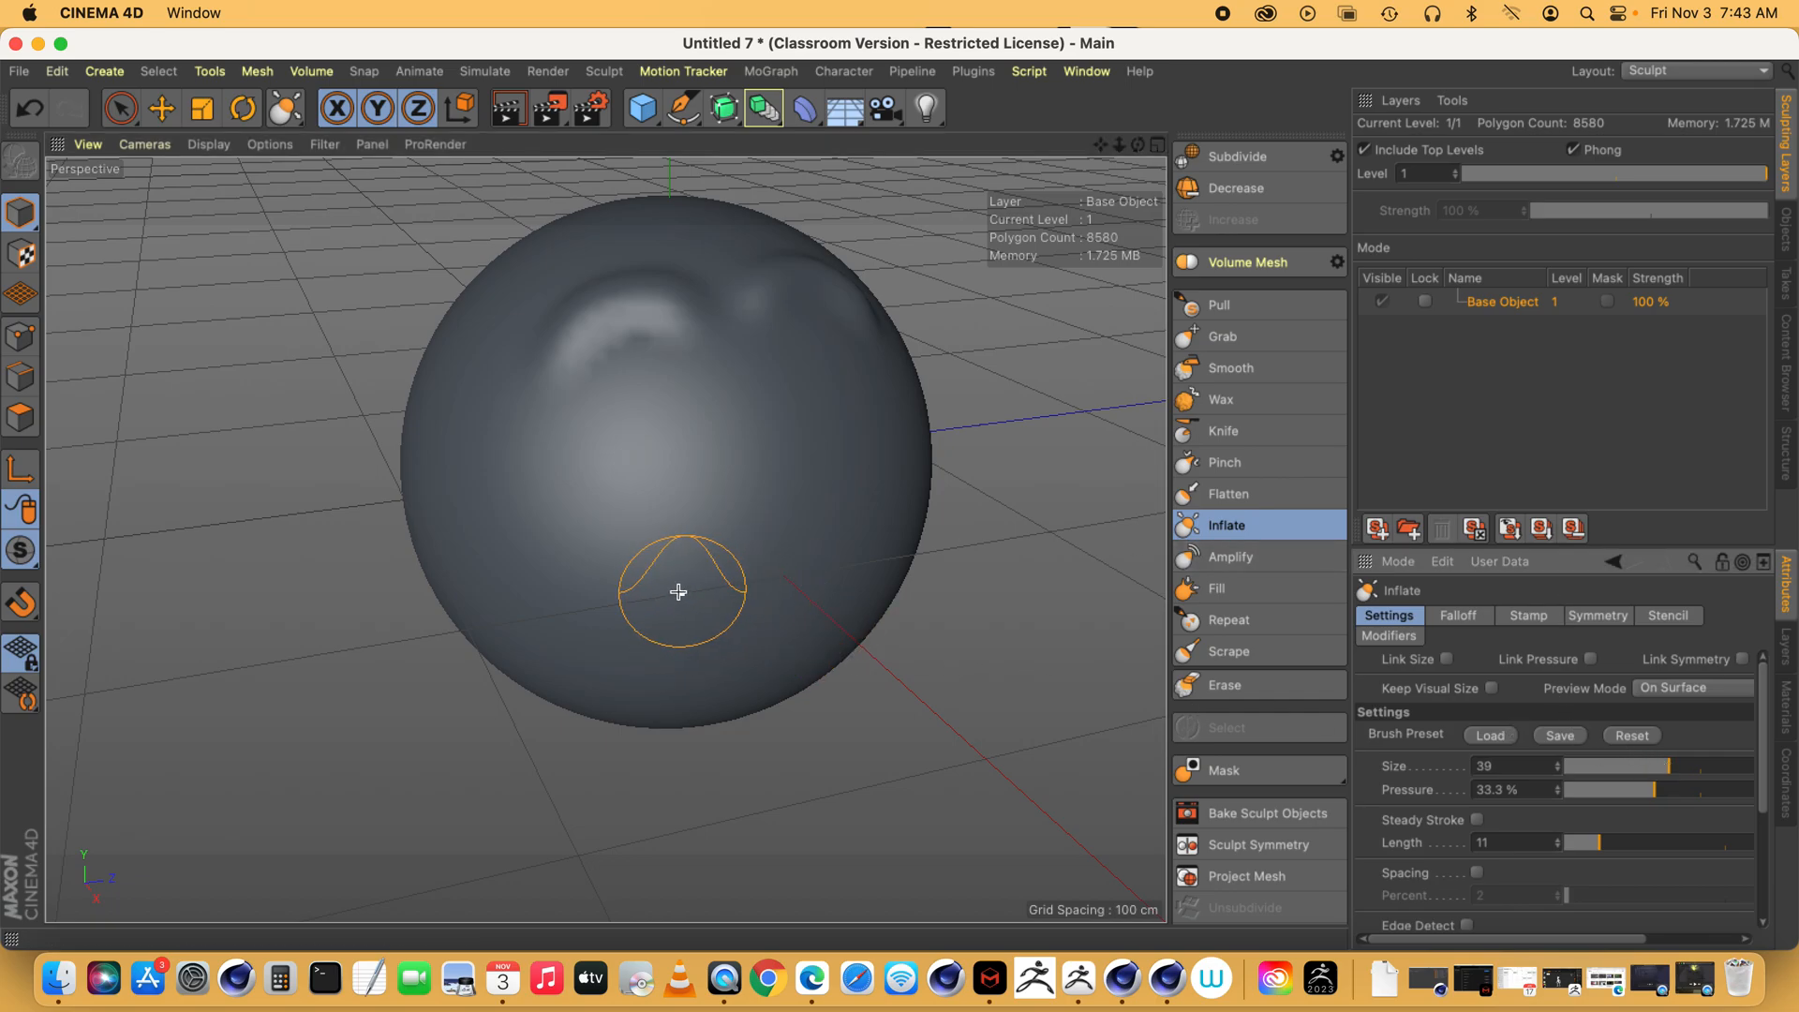
mouse_move(611, 594)
mouse_down()
mouse_move(767, 610)
mouse_move(639, 645)
mouse_move(646, 662)
mouse_move(736, 664)
mouse_move(743, 687)
mouse_move(867, 581)
mouse_up()
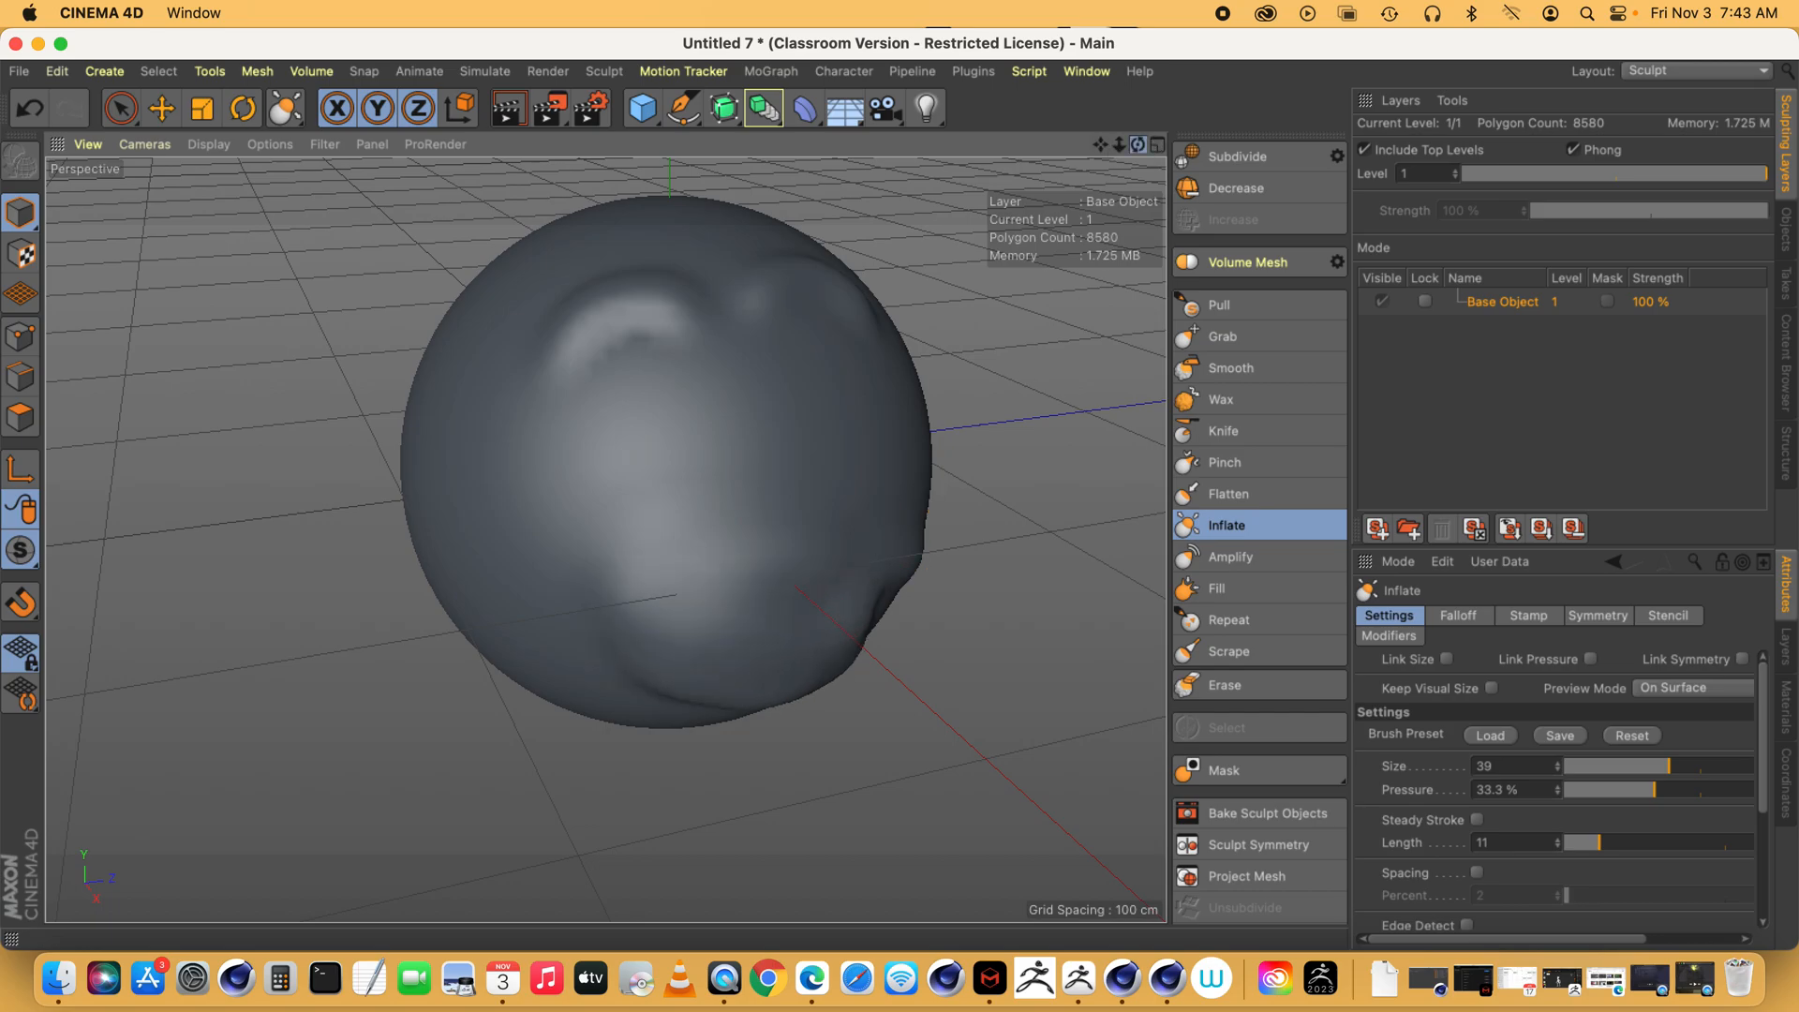
drag(1135, 146, 666, 466)
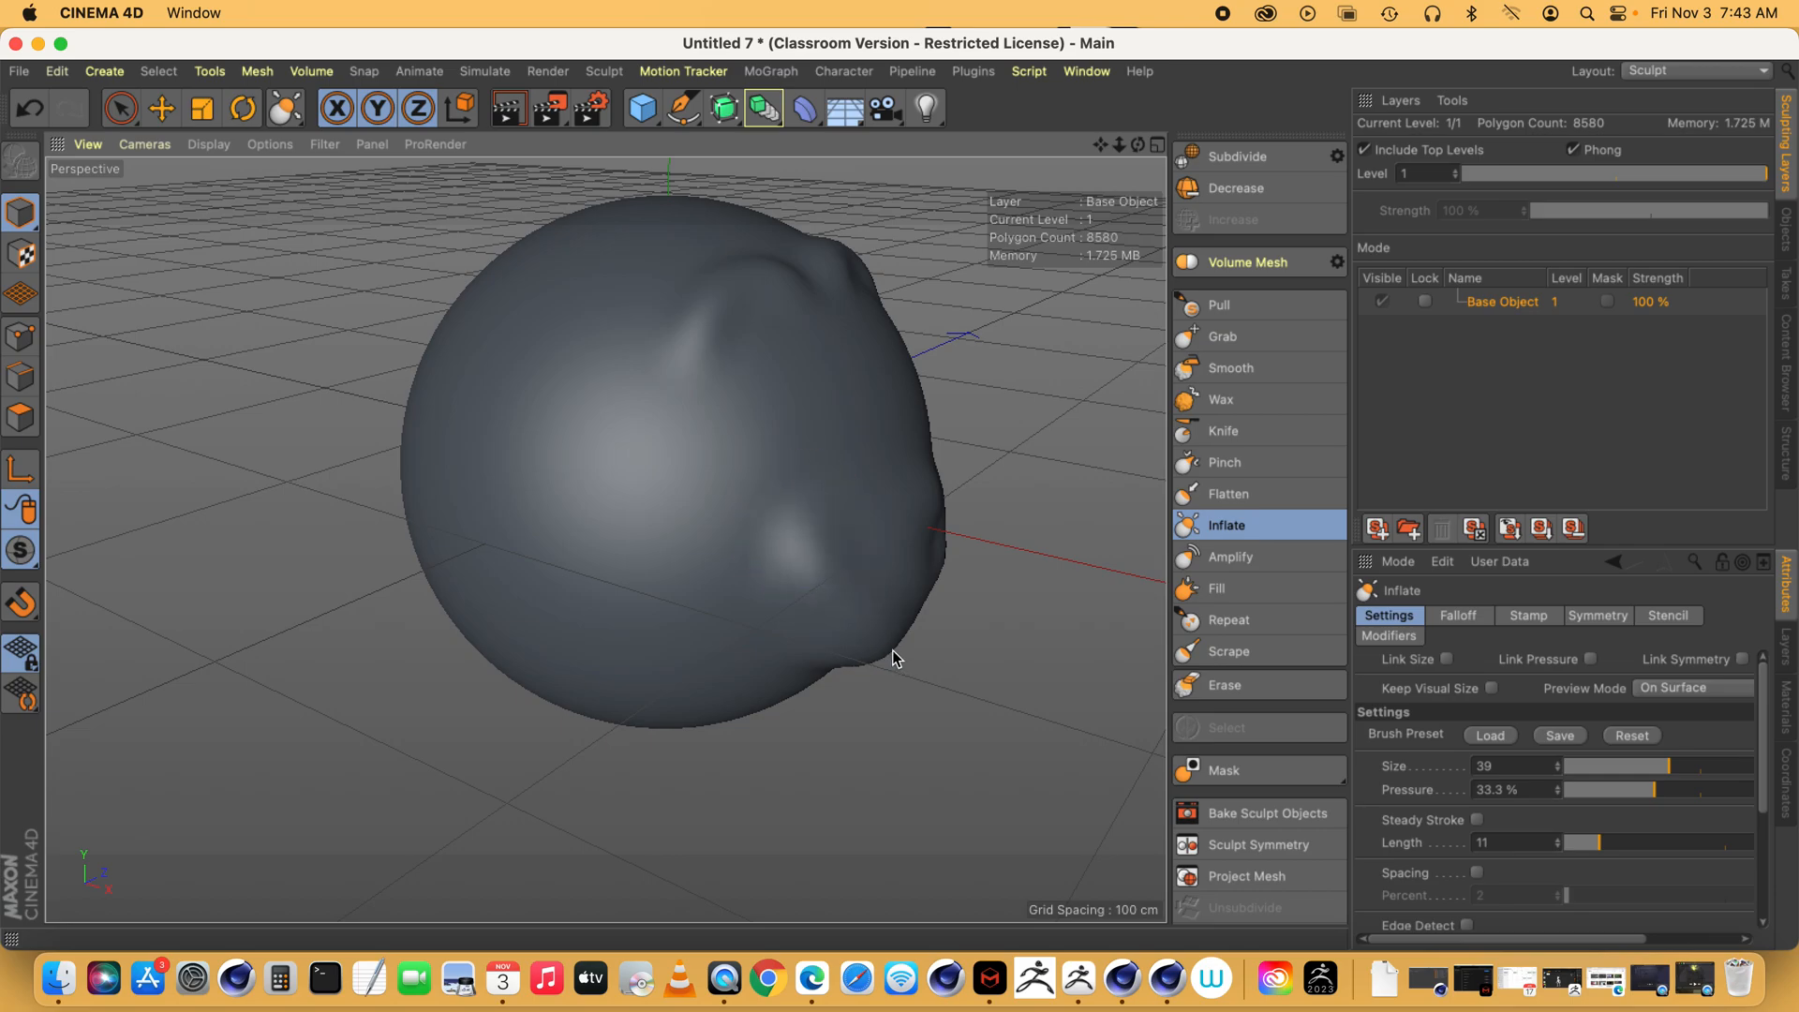
- Swell the lower-face bulge into a broader muzzle with the Inflate brush at size 61
drag(1696, 767, 1730, 766)
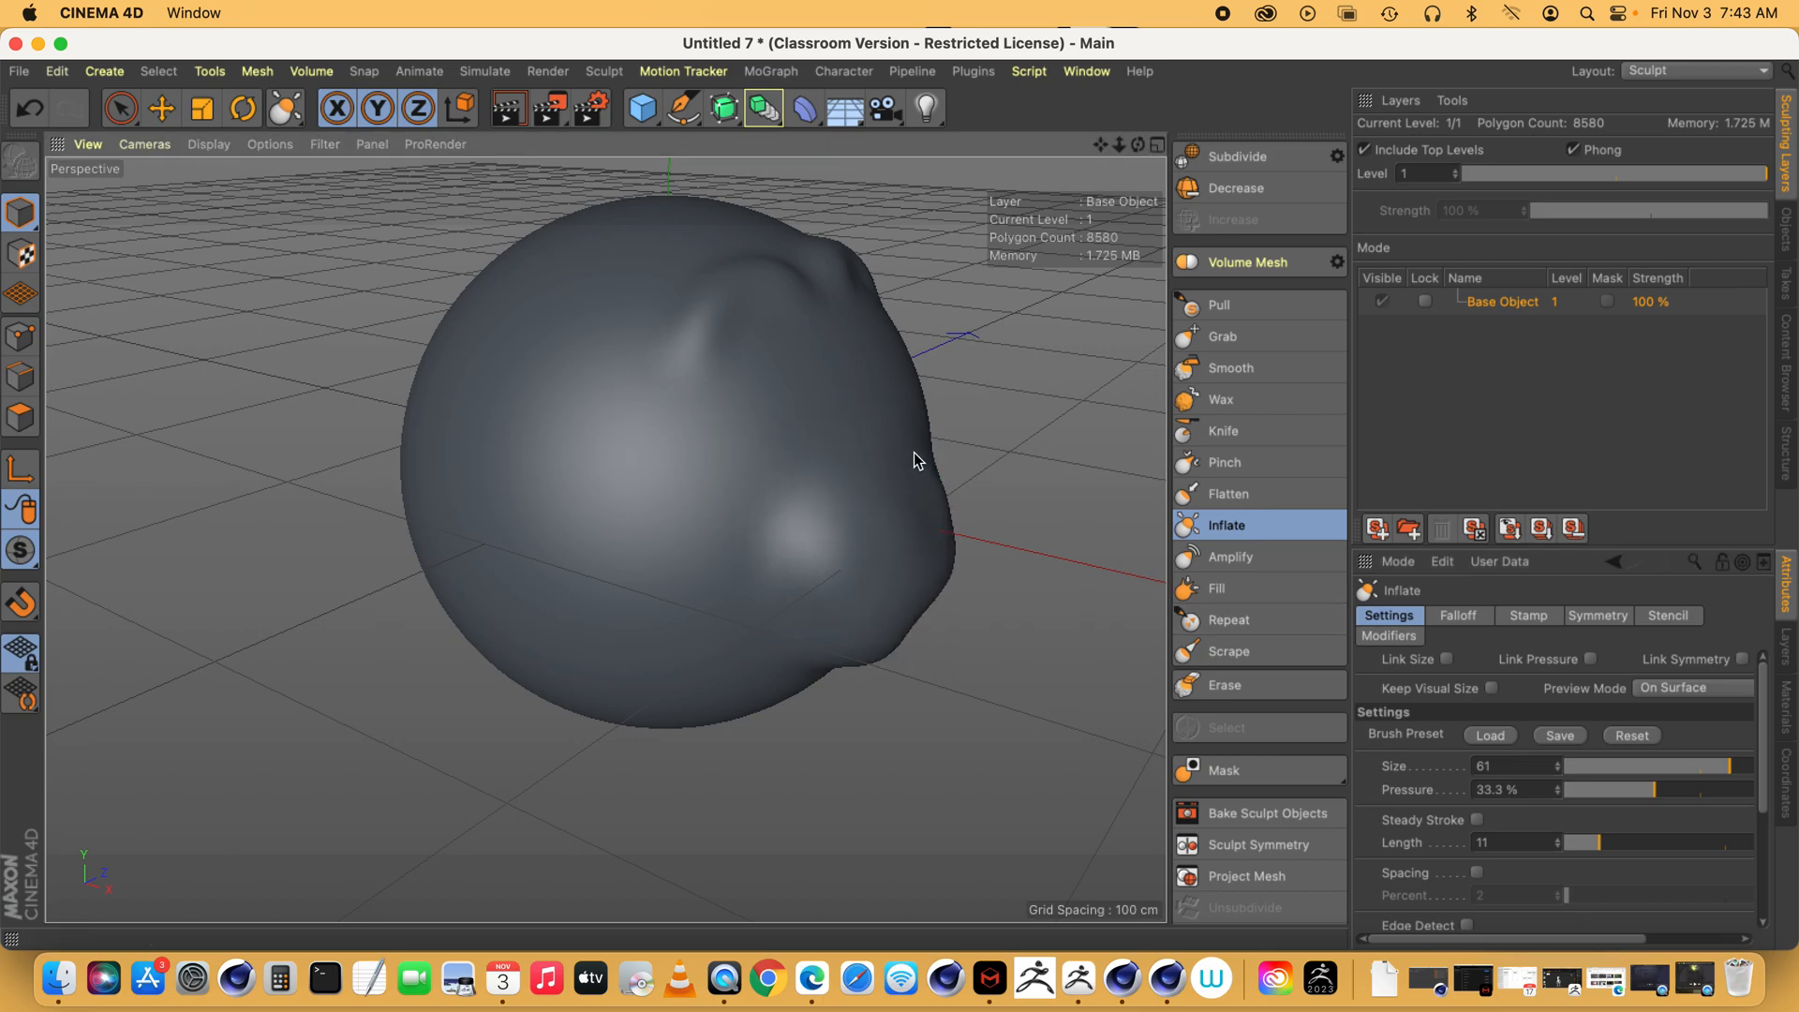
drag(1139, 144, 852, 573)
mouse_move(1137, 144)
mouse_down()
mouse_move(667, 465)
mouse_move(712, 599)
mouse_move(578, 634)
mouse_move(860, 650)
mouse_move(840, 641)
mouse_up()
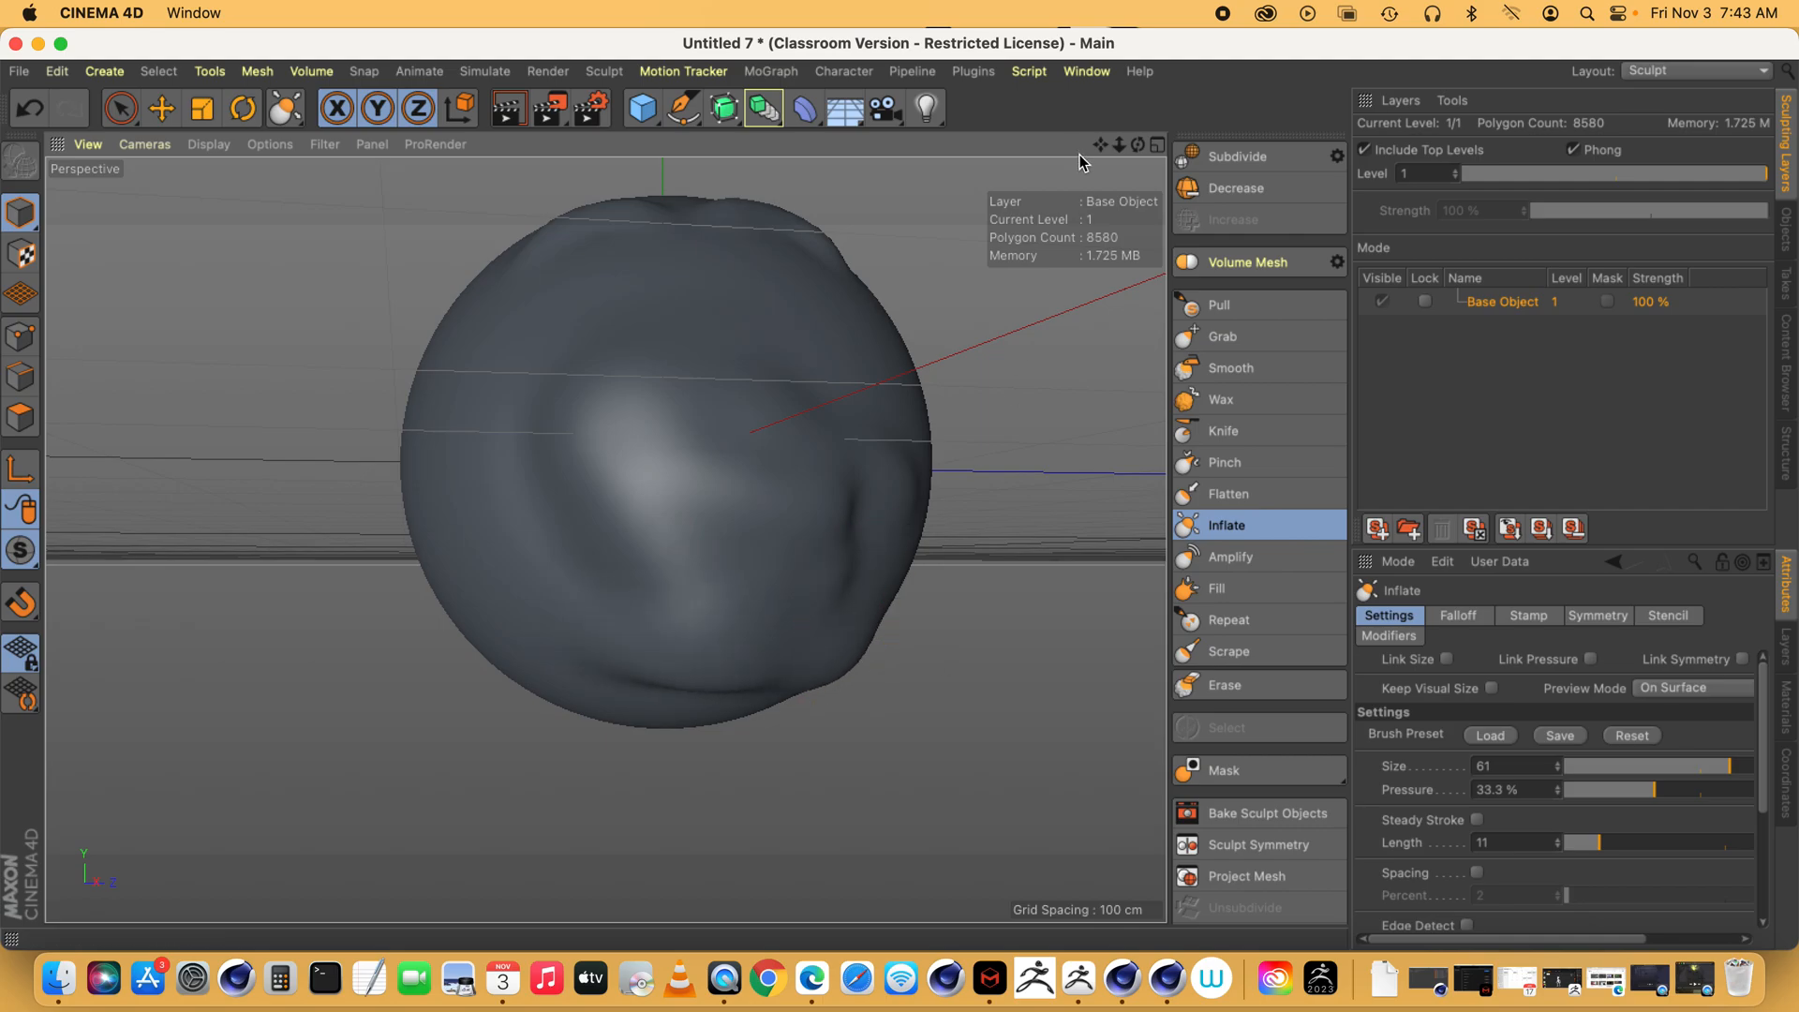
drag(1143, 144, 740, 703)
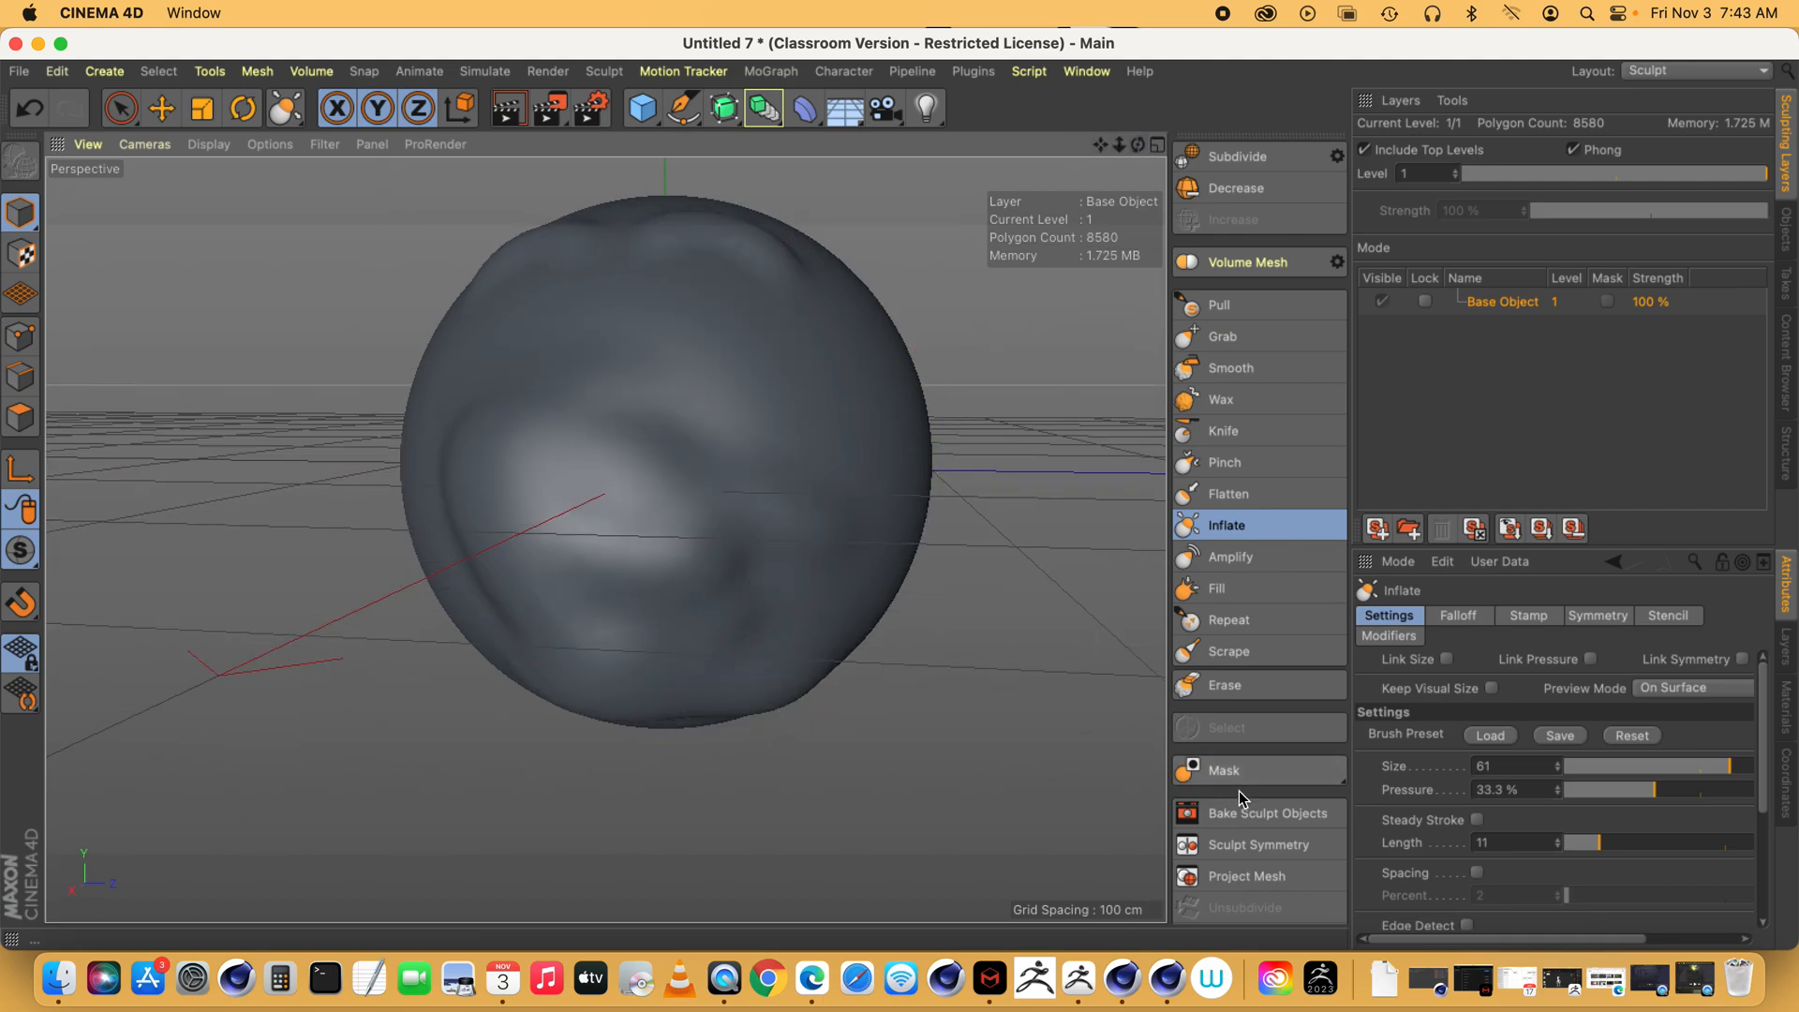
- Trim the sides of the muzzle bulge with the Erase brush at size 30 and 100 % pressure
click(1228, 685)
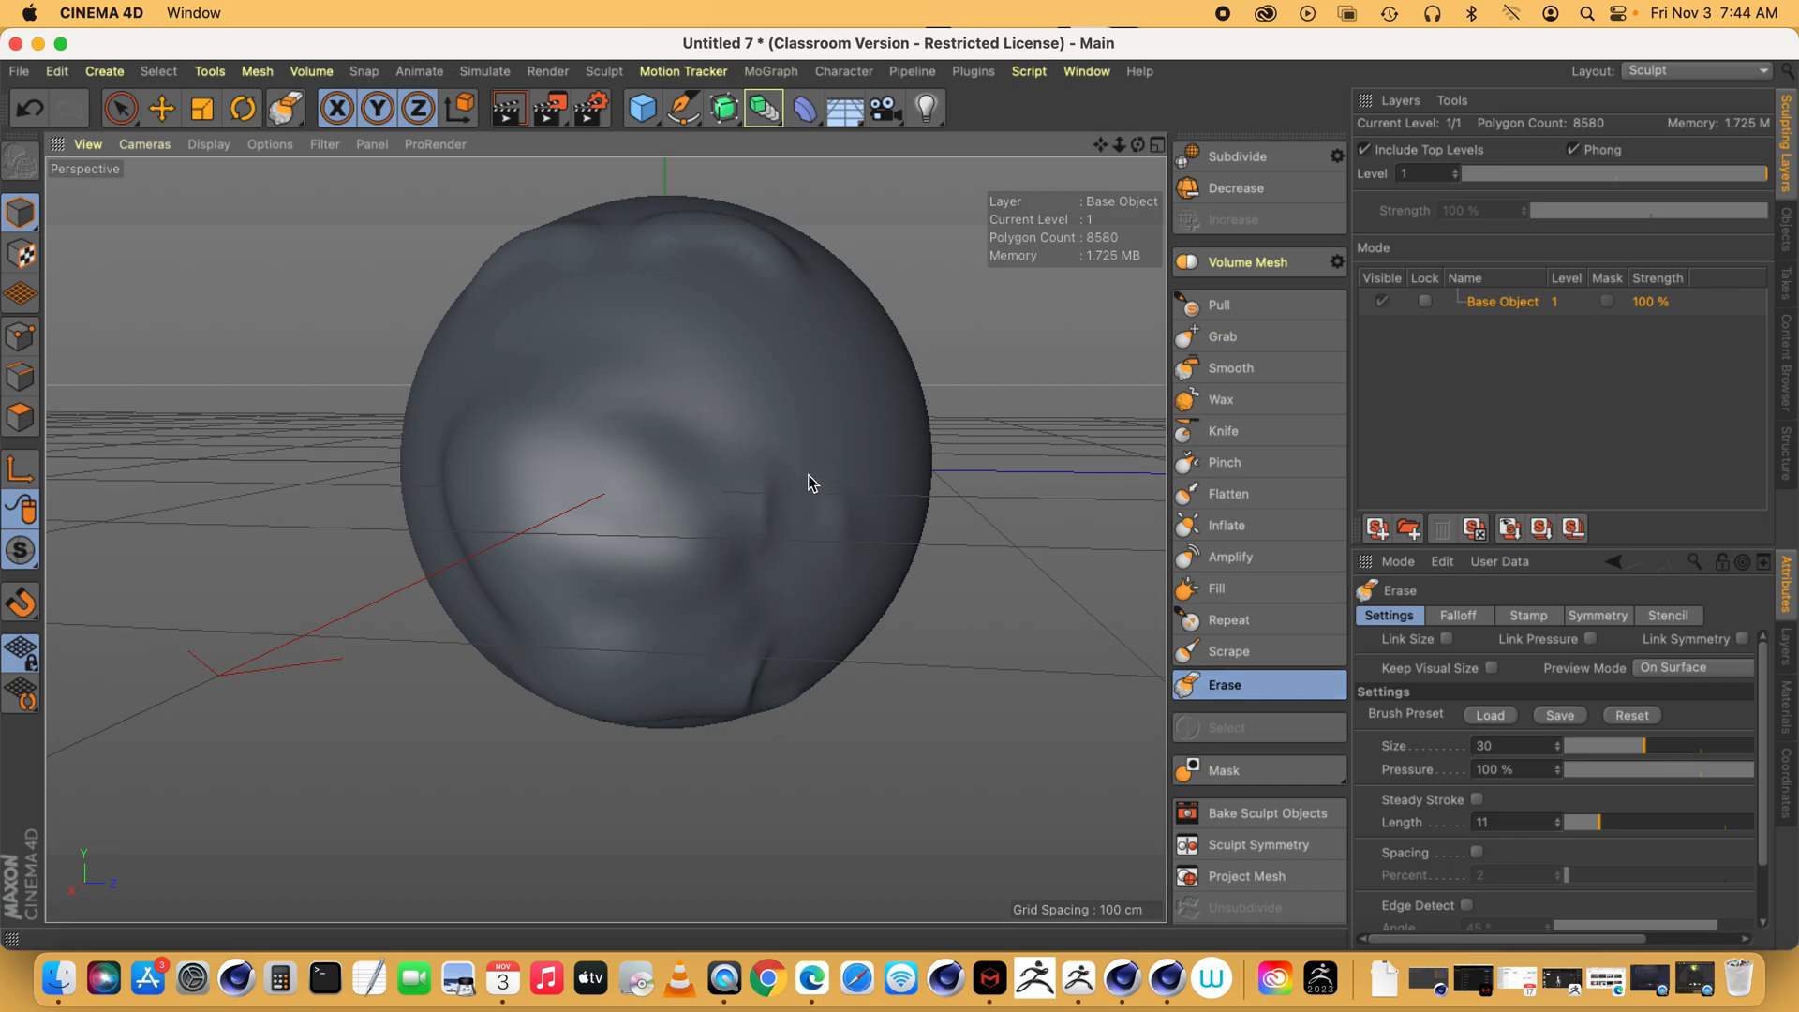
drag(801, 505, 789, 661)
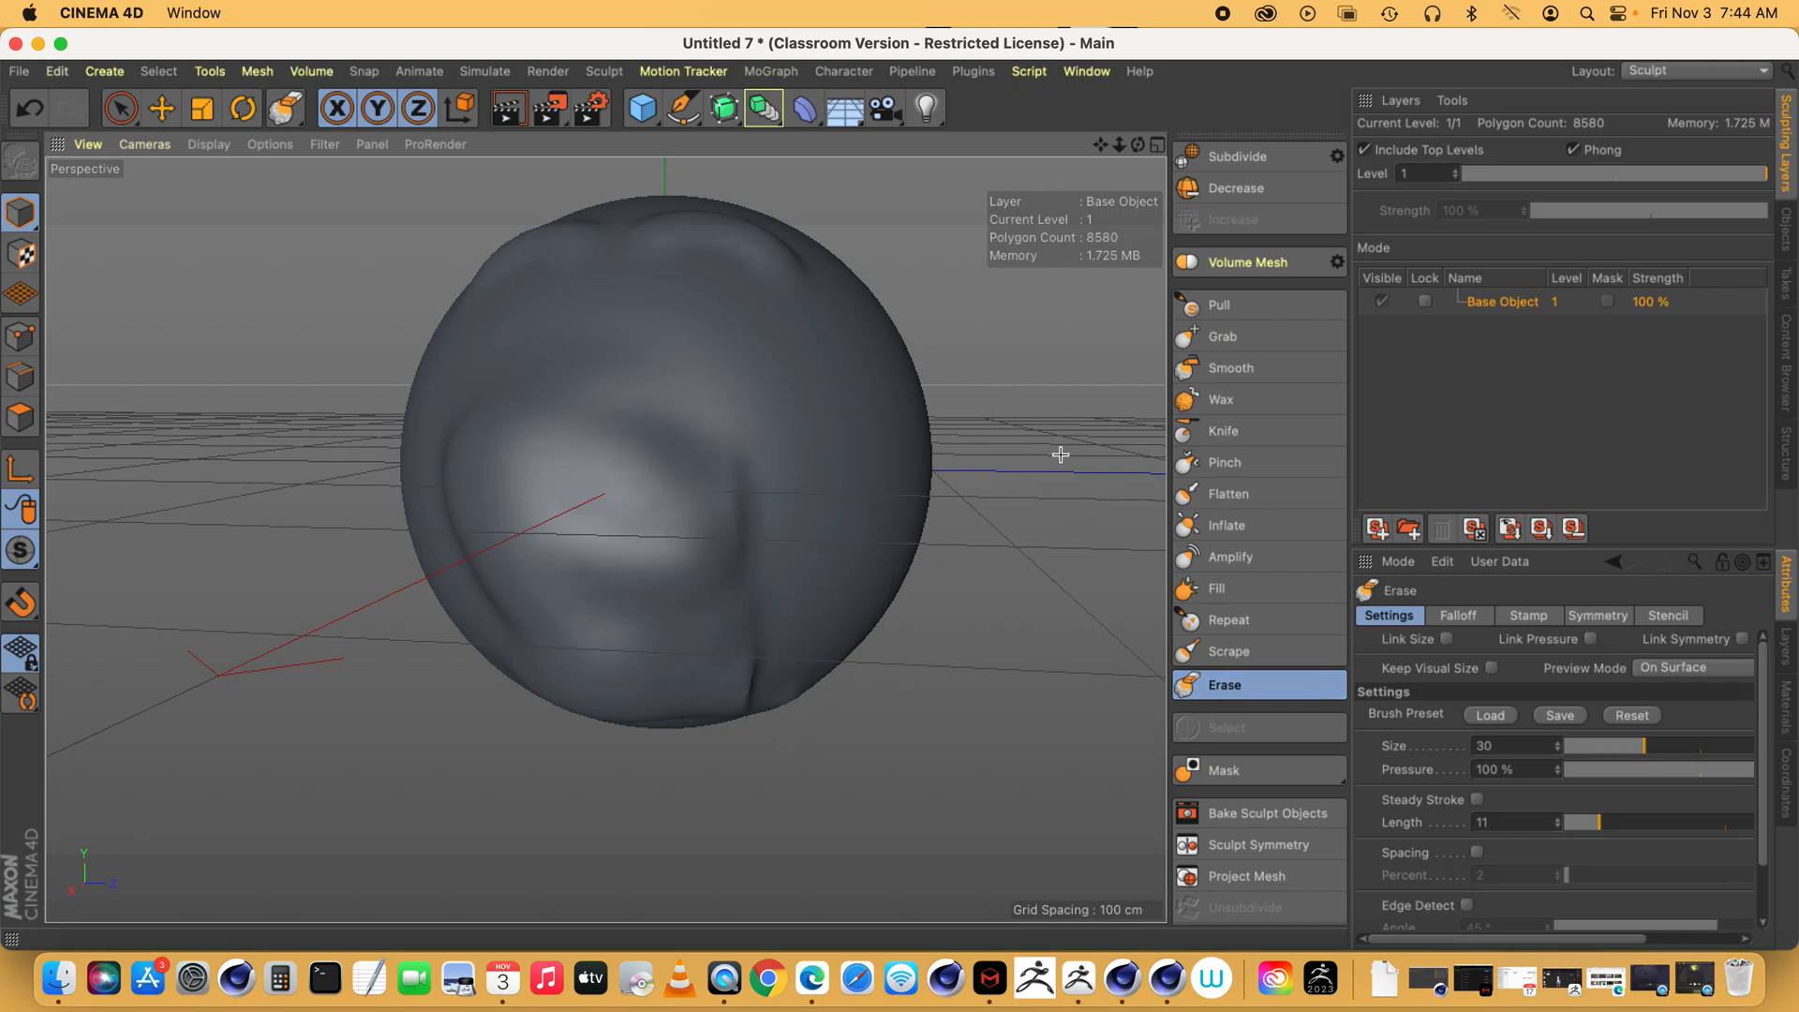
alt+drag(386, 573, 475, 554)
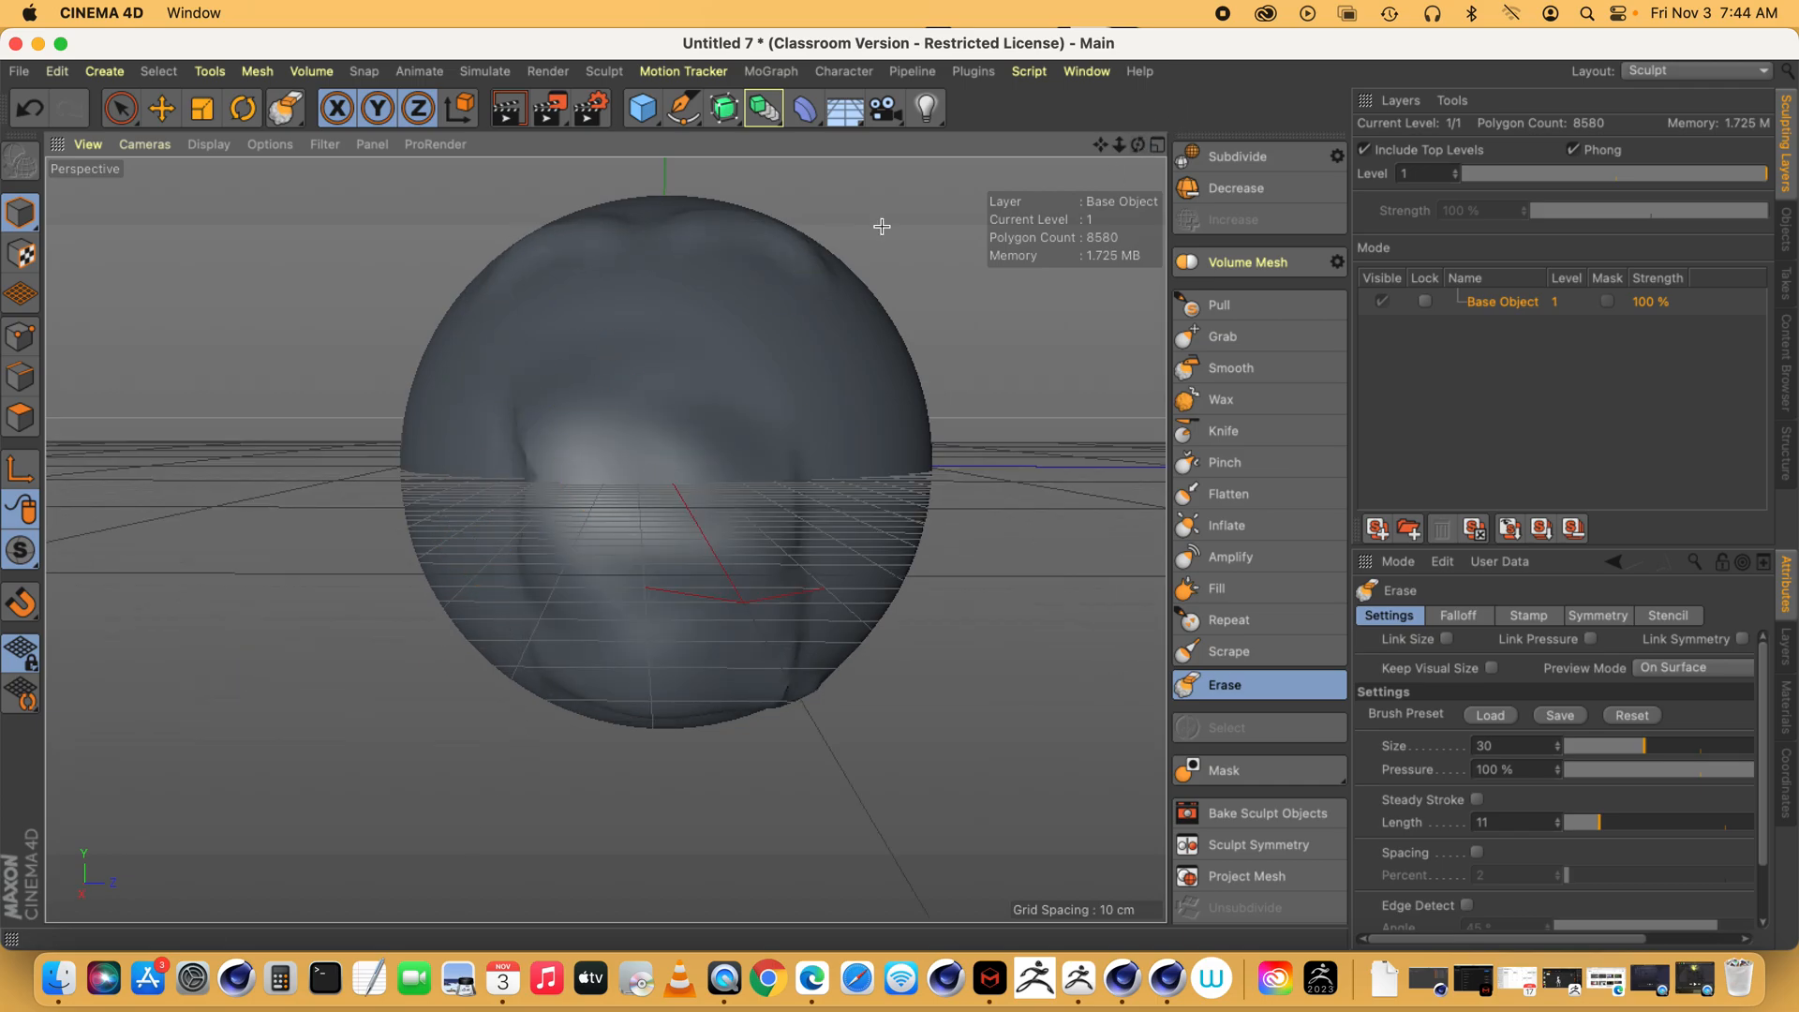
- Flatten the front and side of the muzzle using the Flatten brush at size 43 and 100 % pressure
drag(1138, 145, 1283, 193)
click(1230, 494)
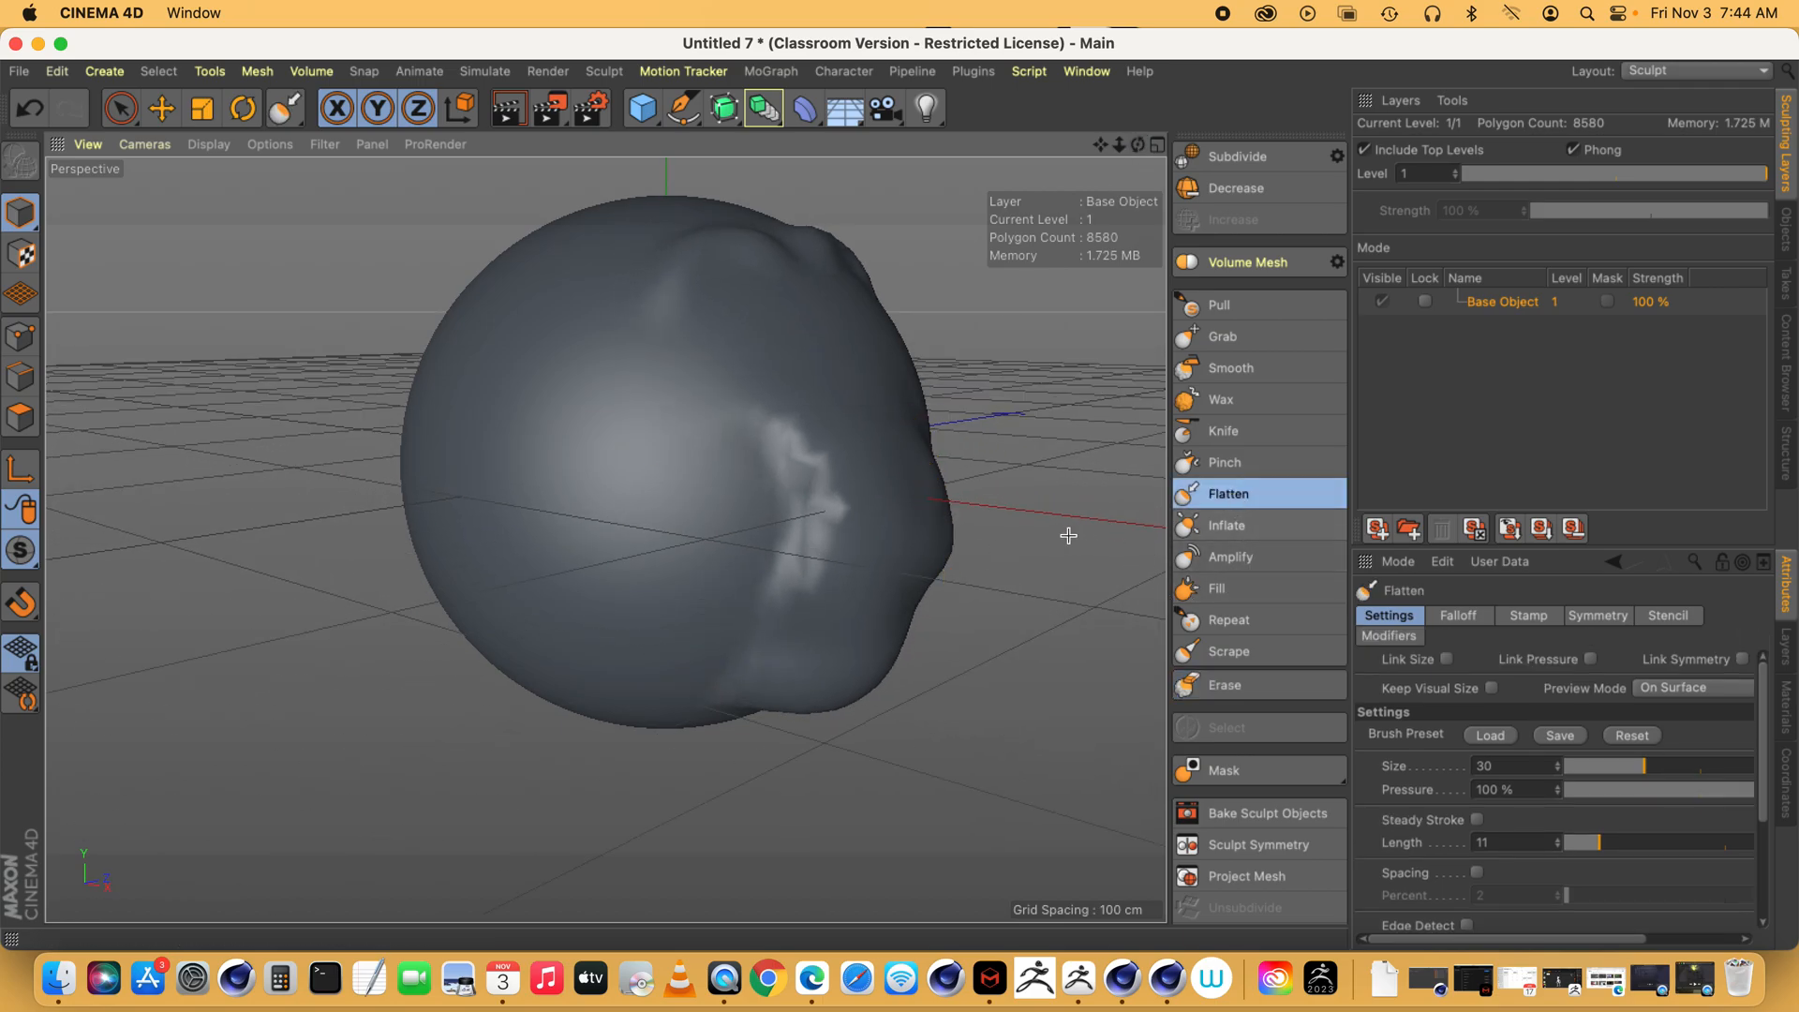
drag(1645, 766, 1680, 767)
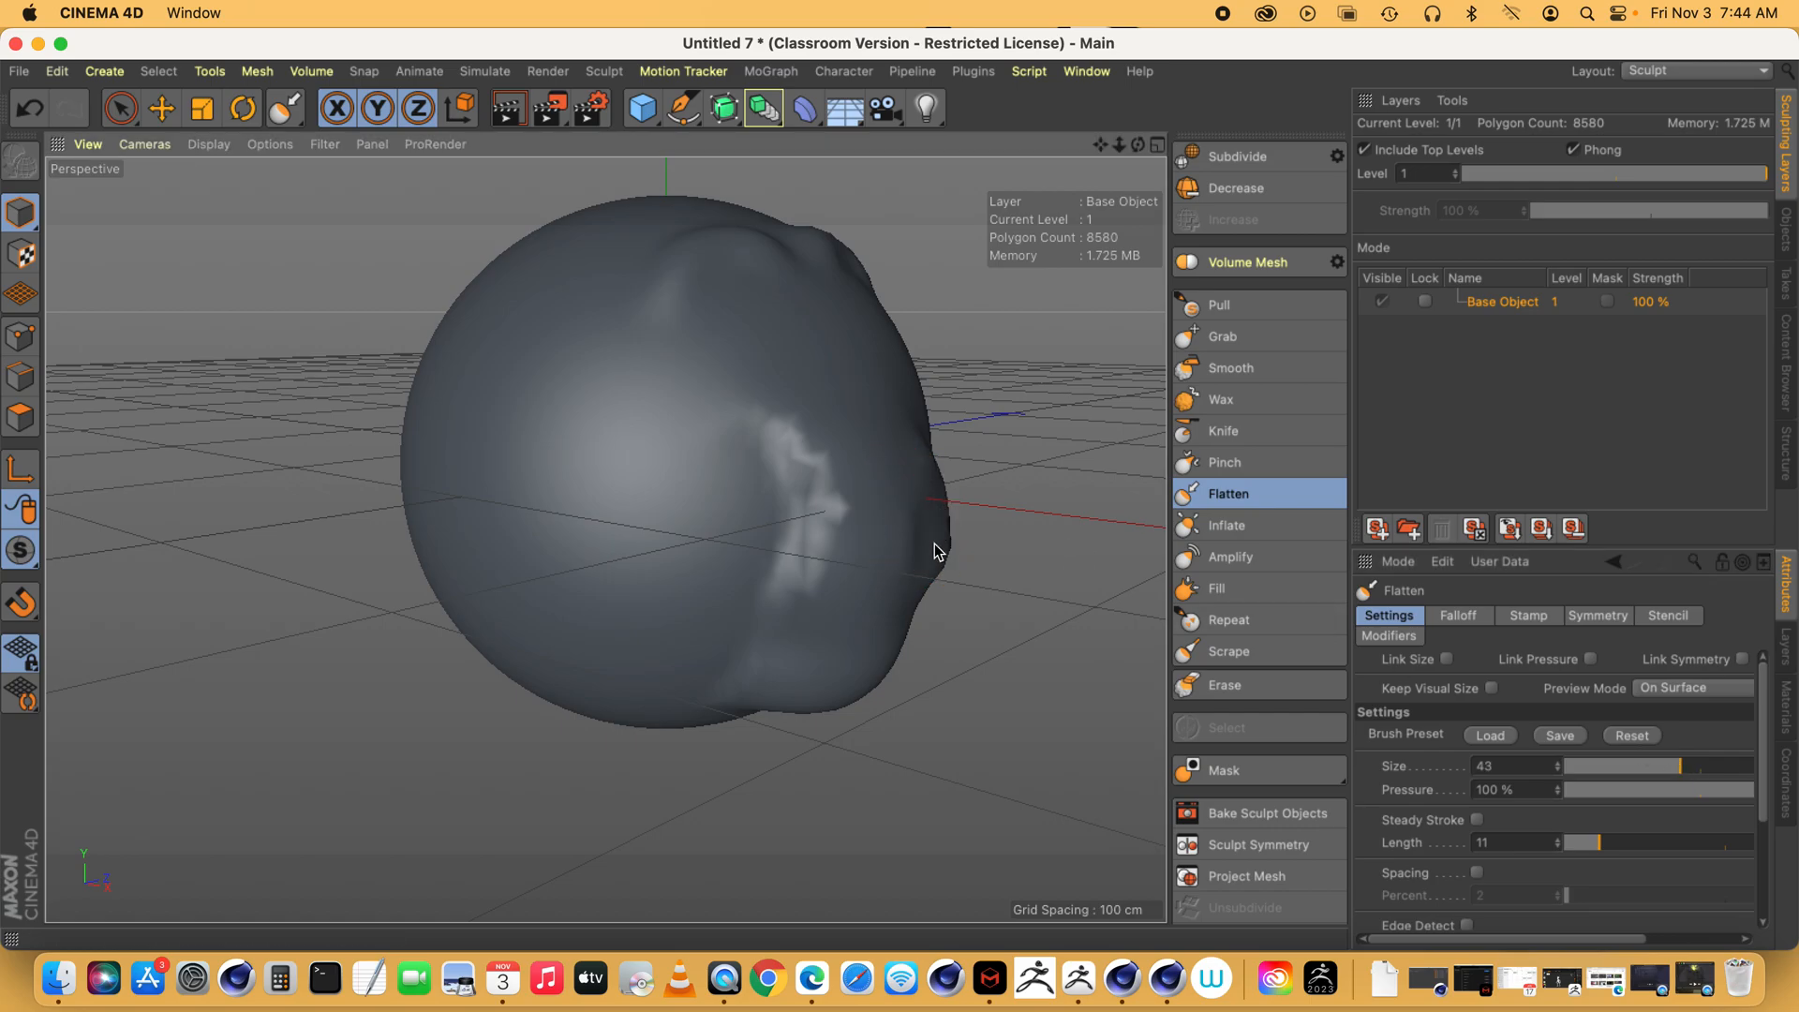
drag(948, 551, 933, 472)
mouse_move(911, 649)
mouse_down()
mouse_move(928, 366)
mouse_move(898, 637)
mouse_move(939, 497)
mouse_up()
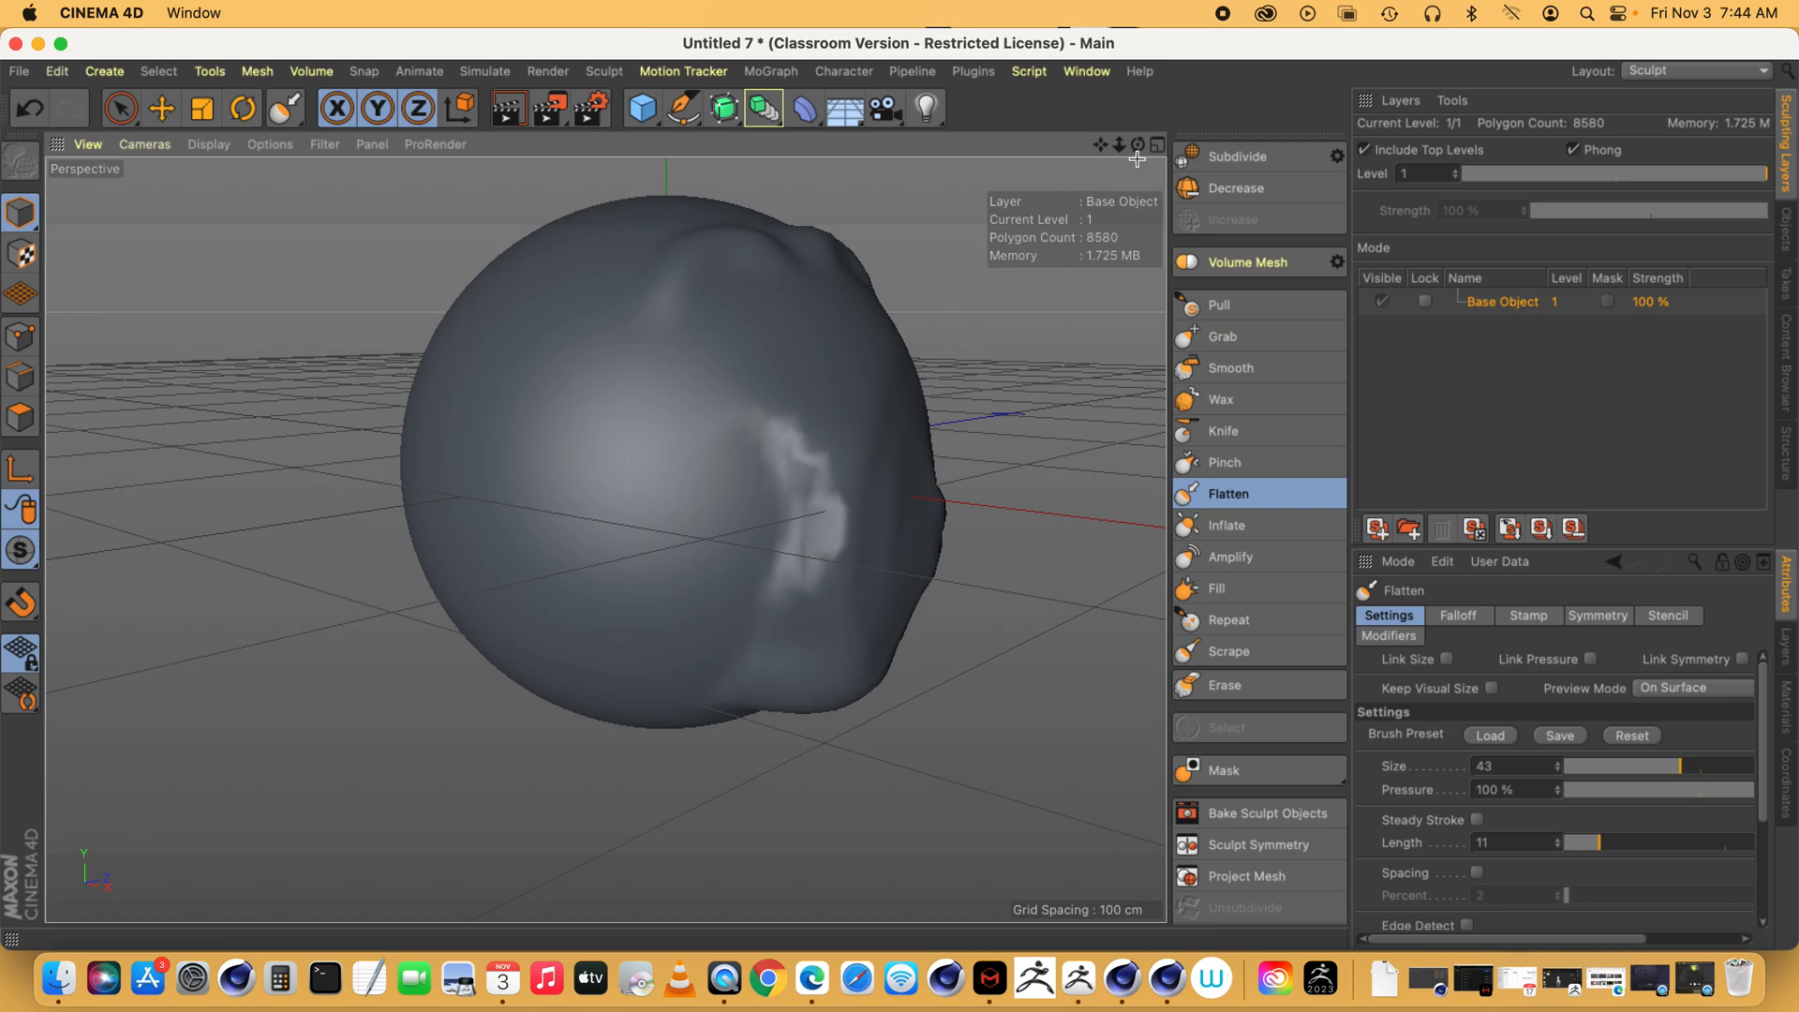
drag(1137, 145, 1058, 197)
mouse_move(843, 585)
mouse_down()
mouse_move(783, 566)
mouse_move(764, 496)
mouse_up()
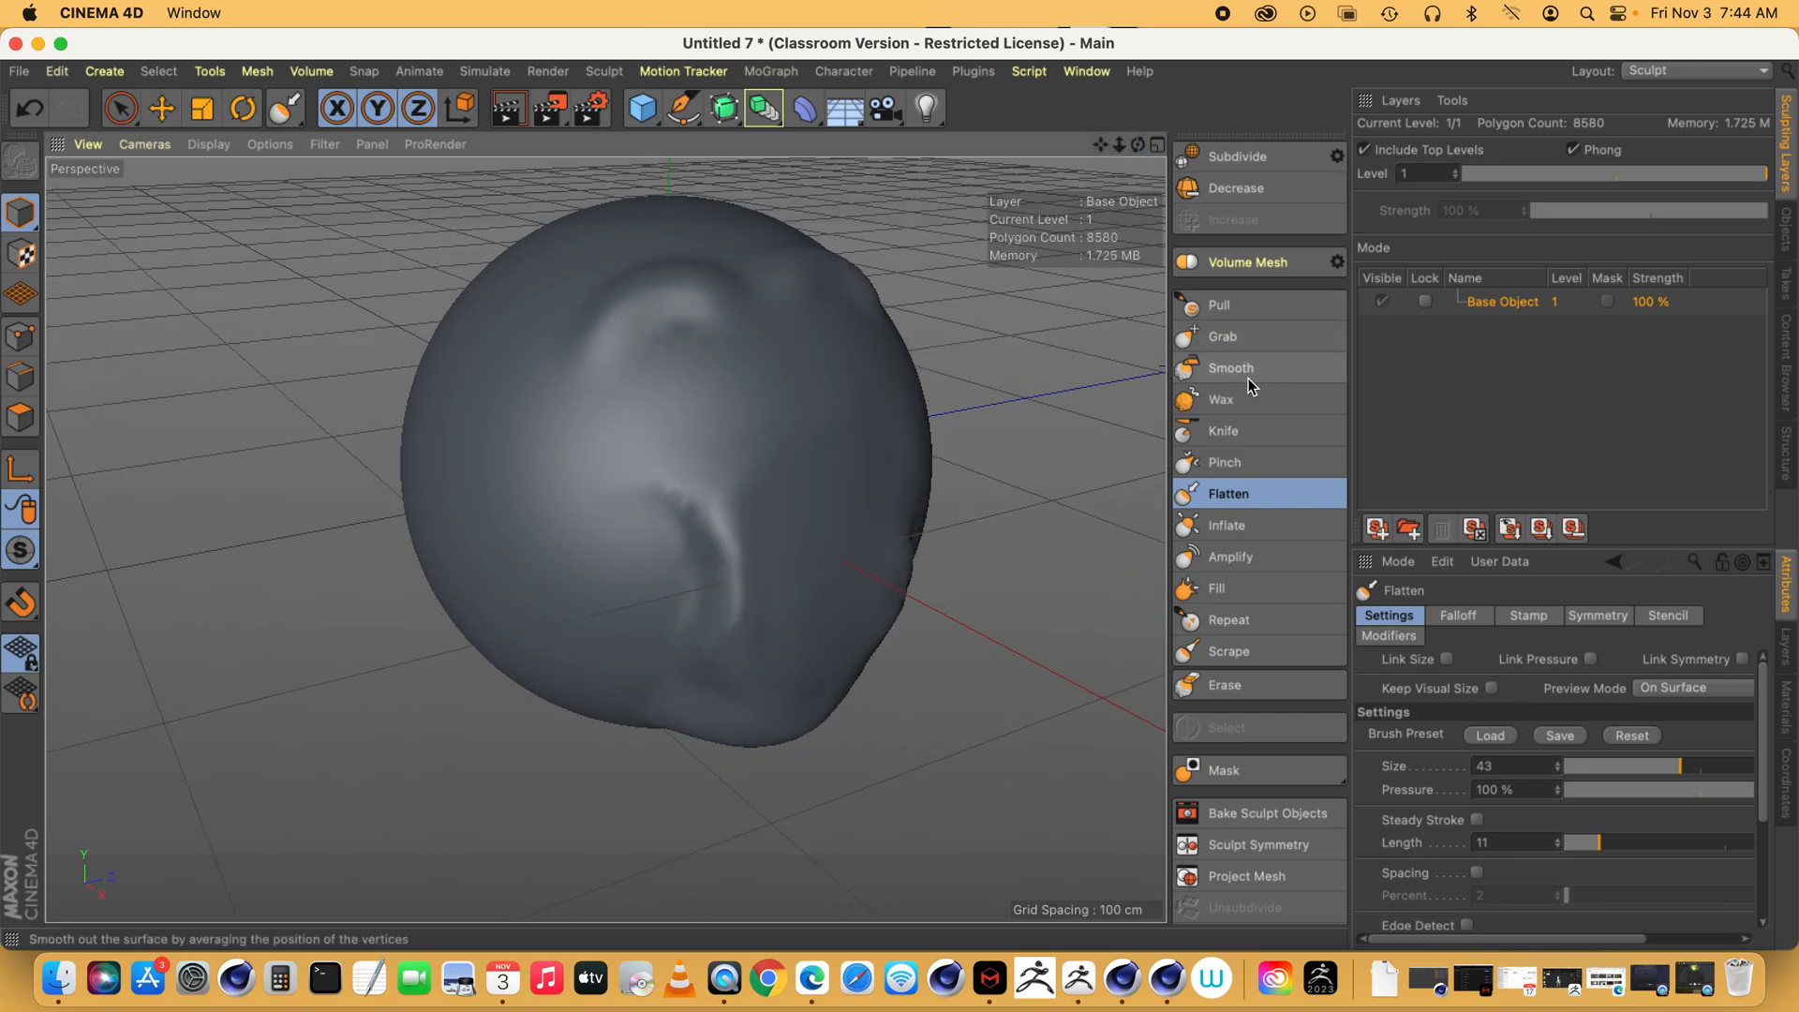
- Sculpt raised cheek ridges running back from both sides of the muzzle with the Inflate brush at size 24
click(1231, 526)
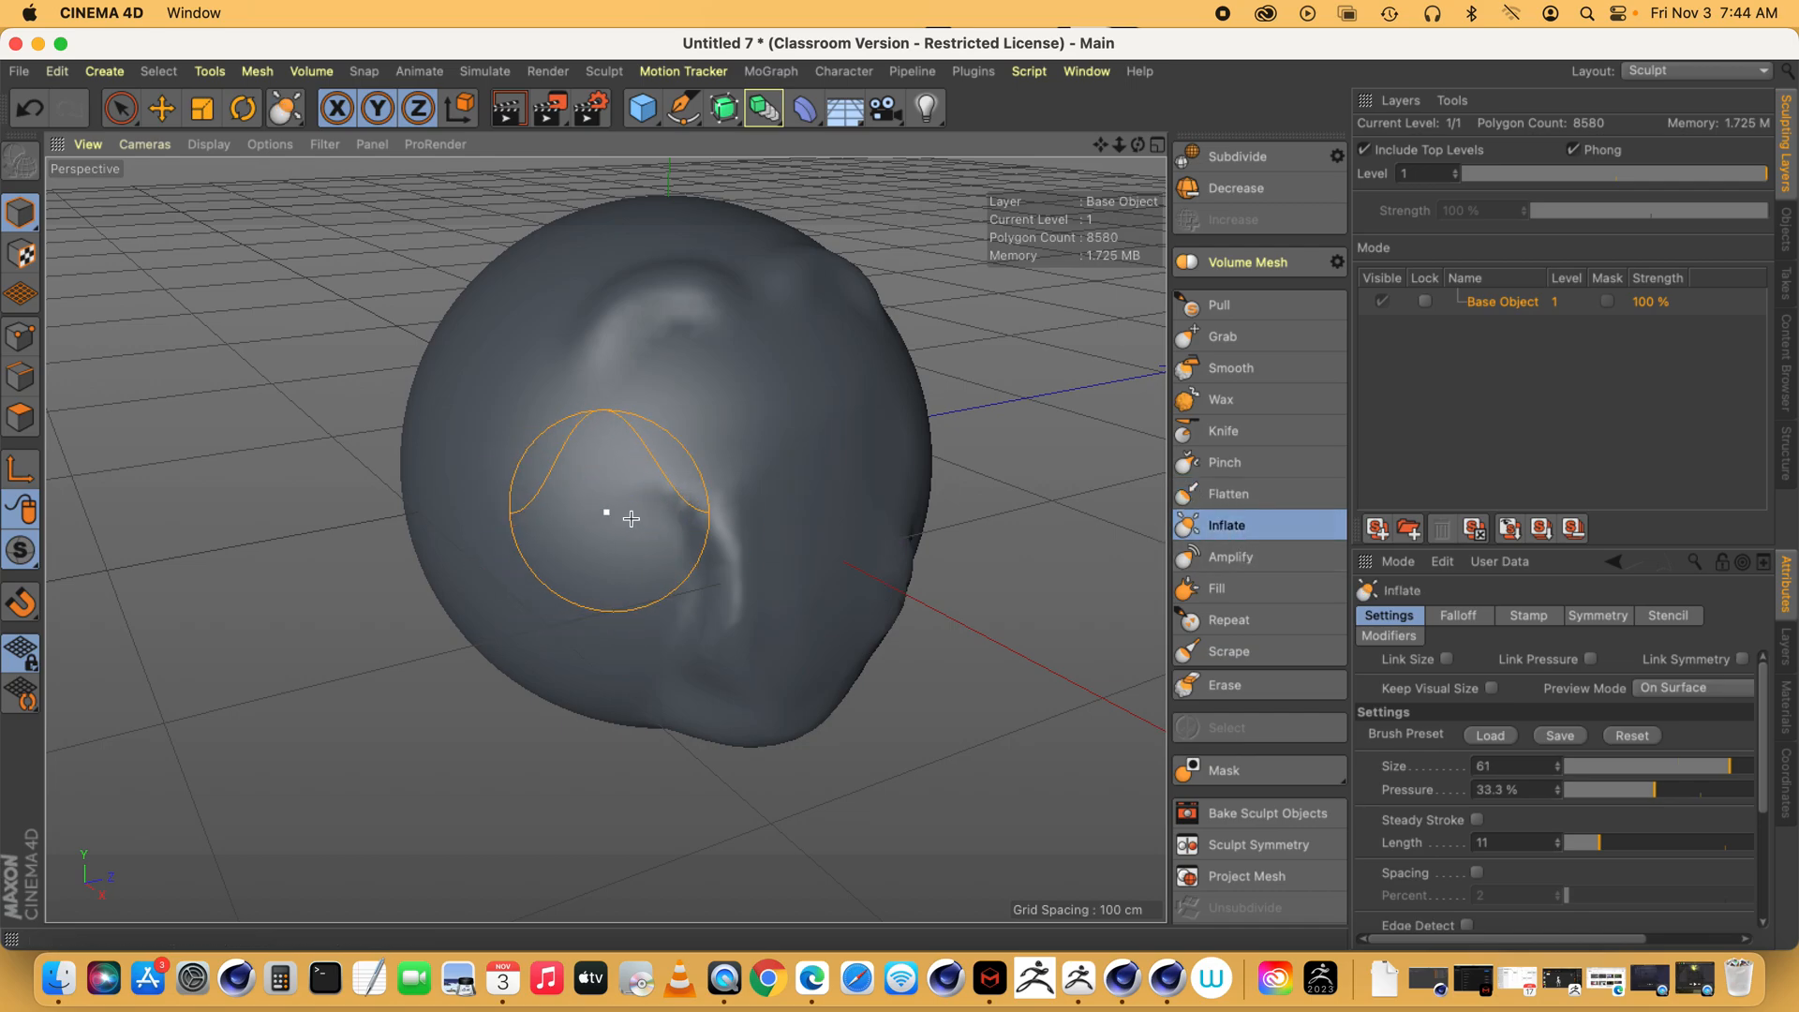
click(1595, 767)
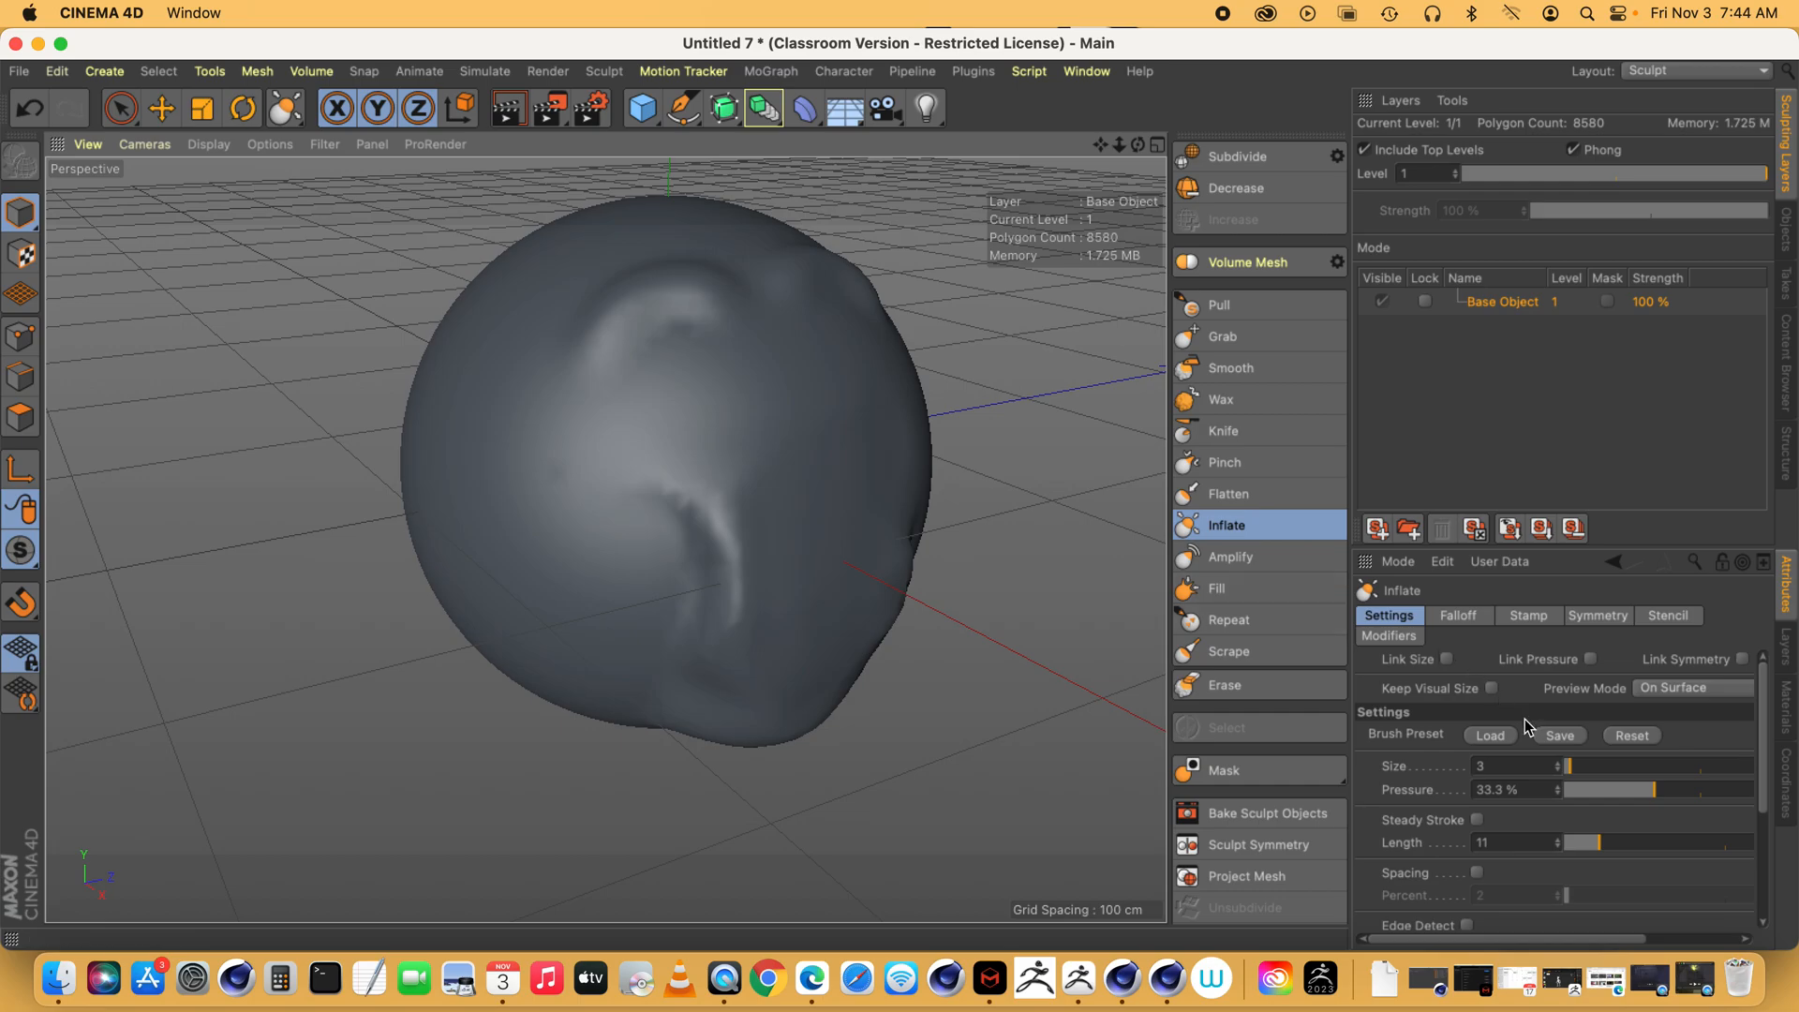
click(1604, 766)
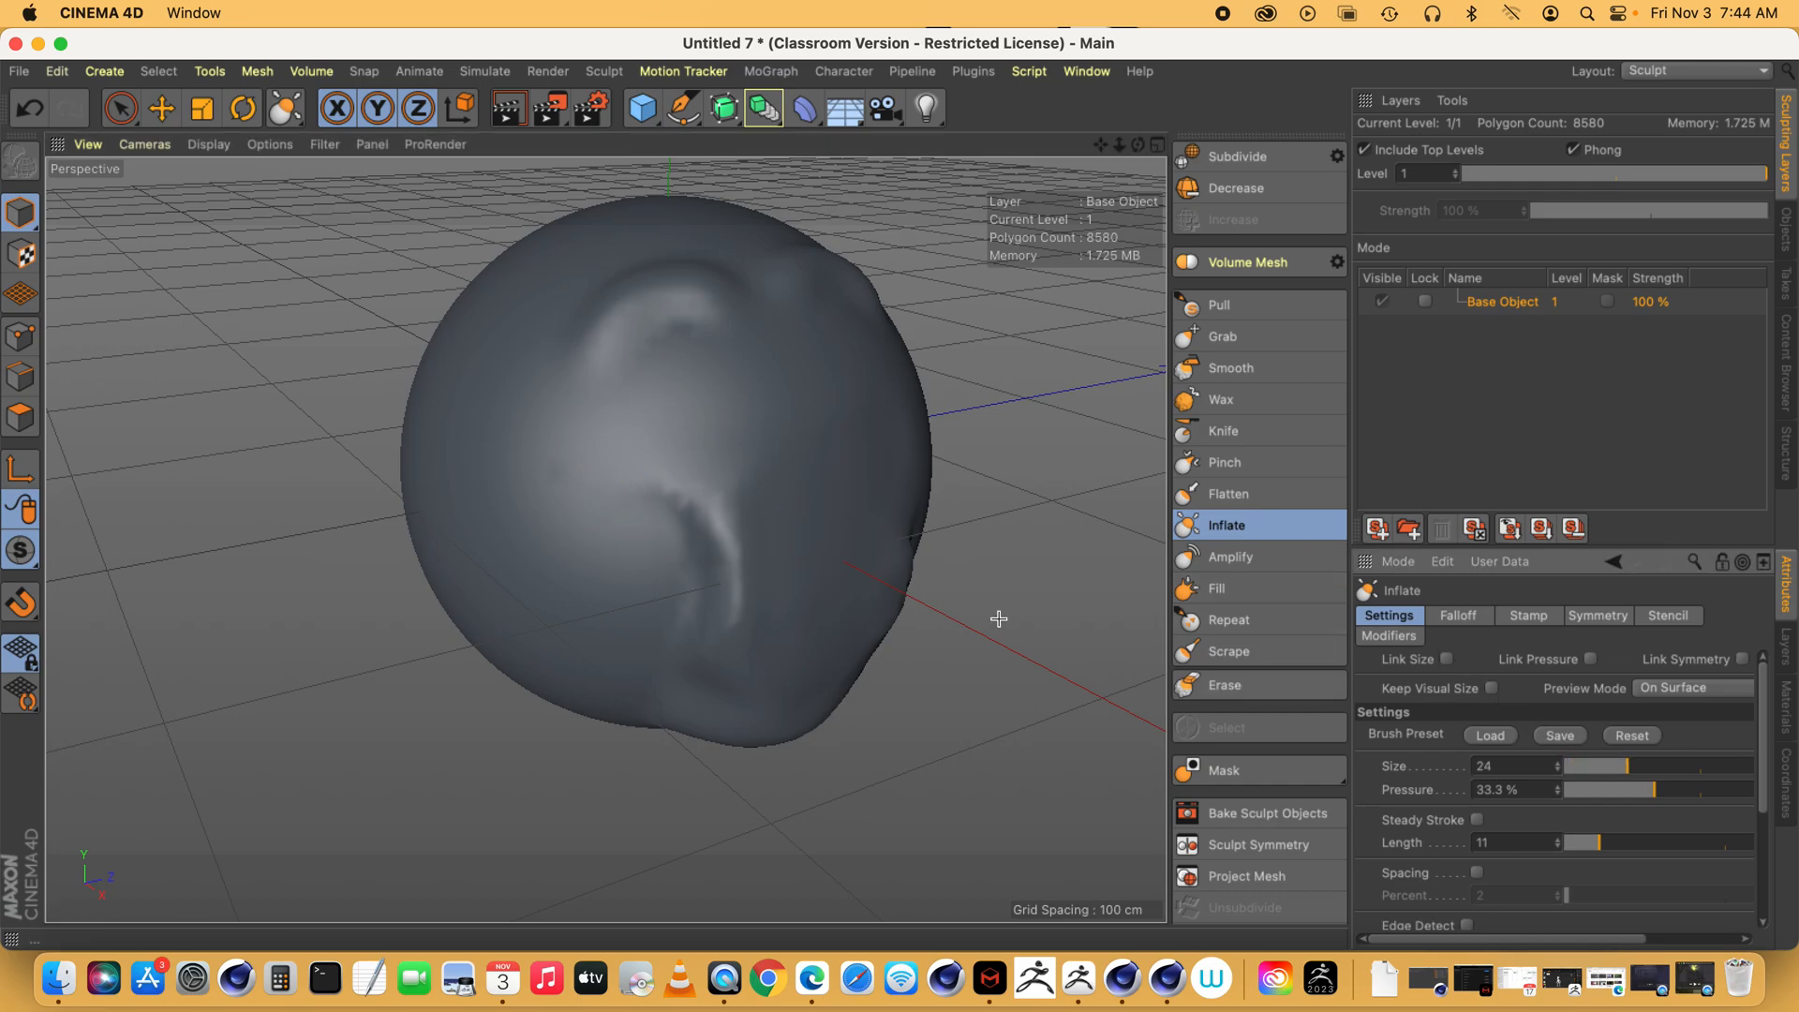
drag(630, 484, 499, 443)
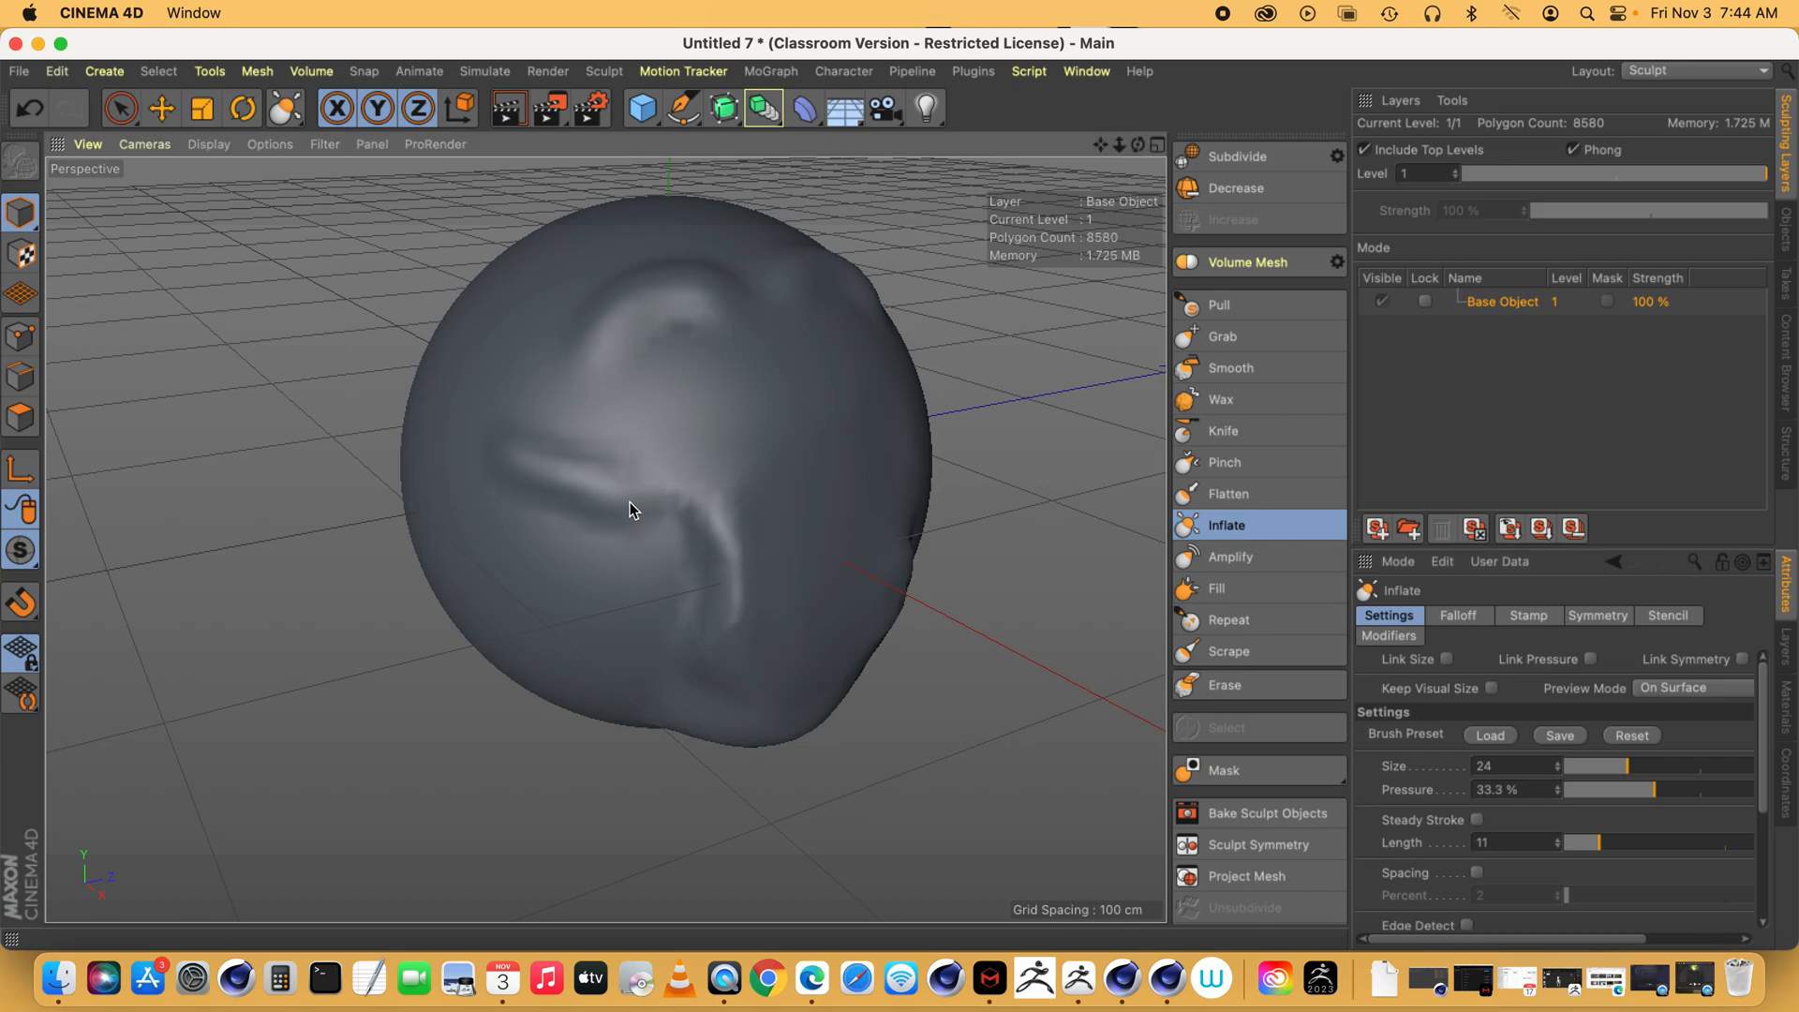
mouse_move(600, 509)
mouse_down()
mouse_move(662, 515)
mouse_move(728, 619)
mouse_up()
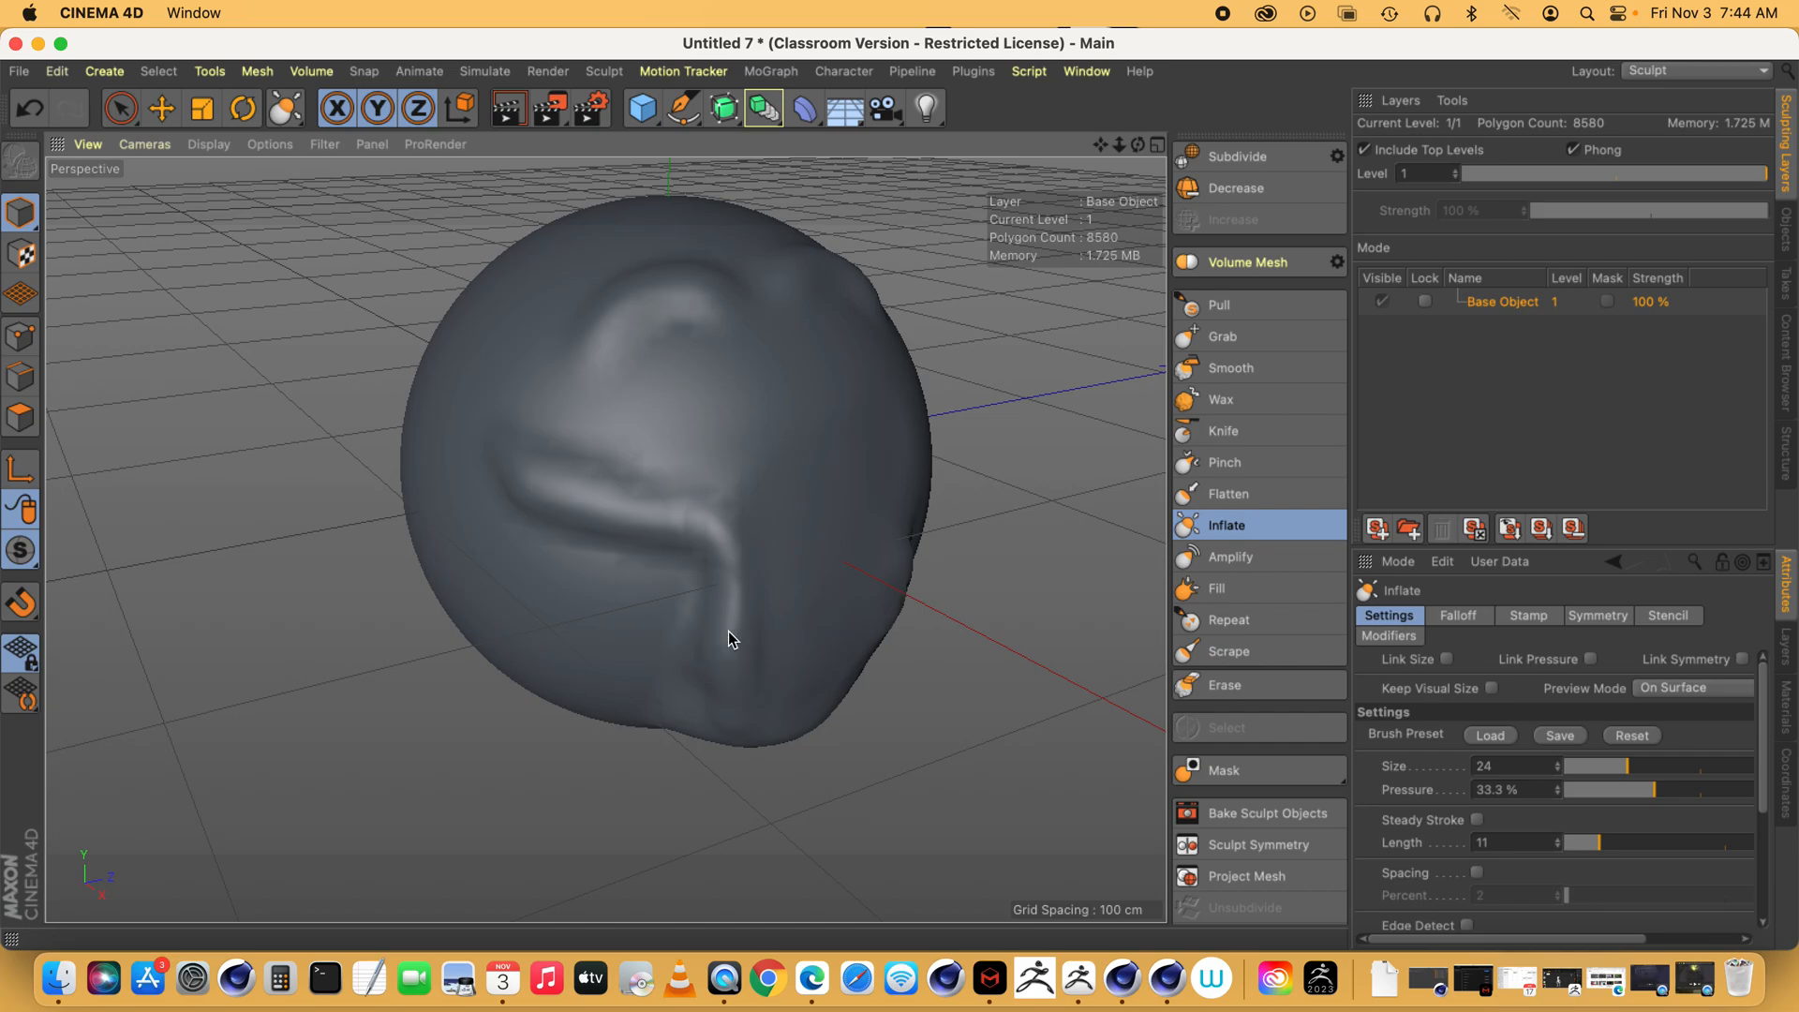
drag(1139, 142, 775, 454)
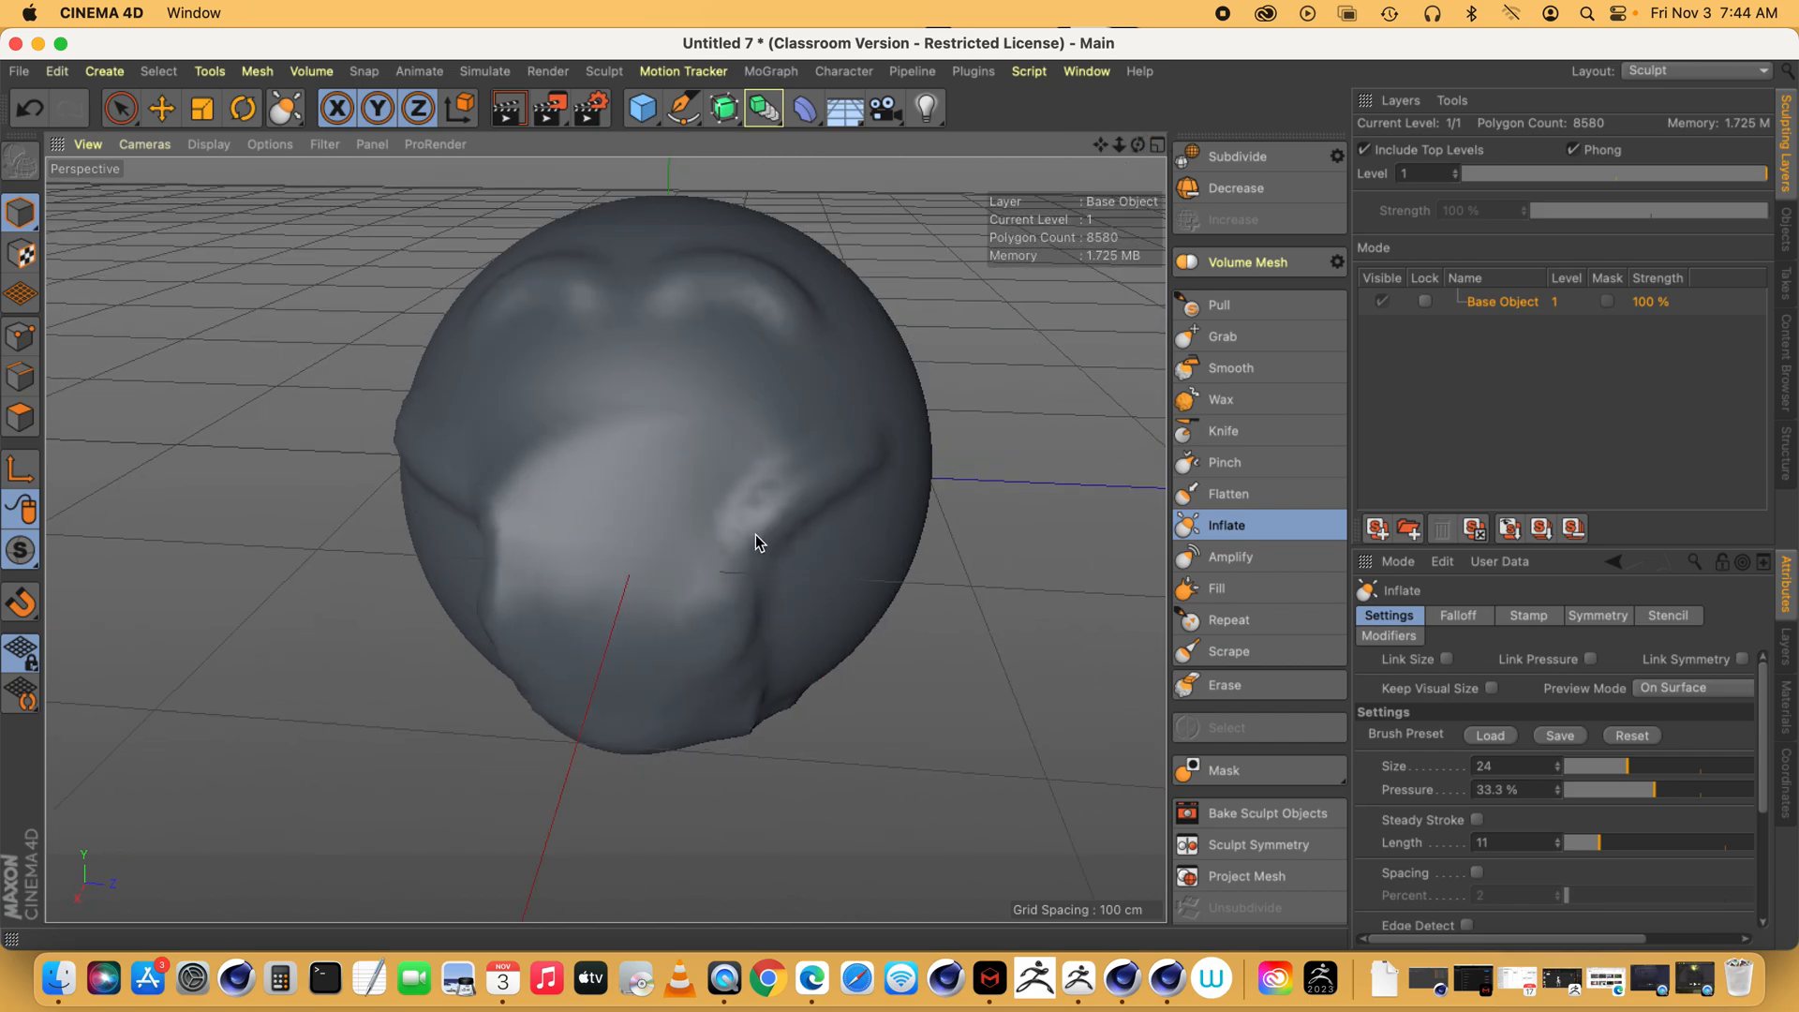
- Sculpt raised rims beneath both eye sockets and ridges around the nose cavity with the Inflate brush at size 24
drag(1138, 143, 573, 367)
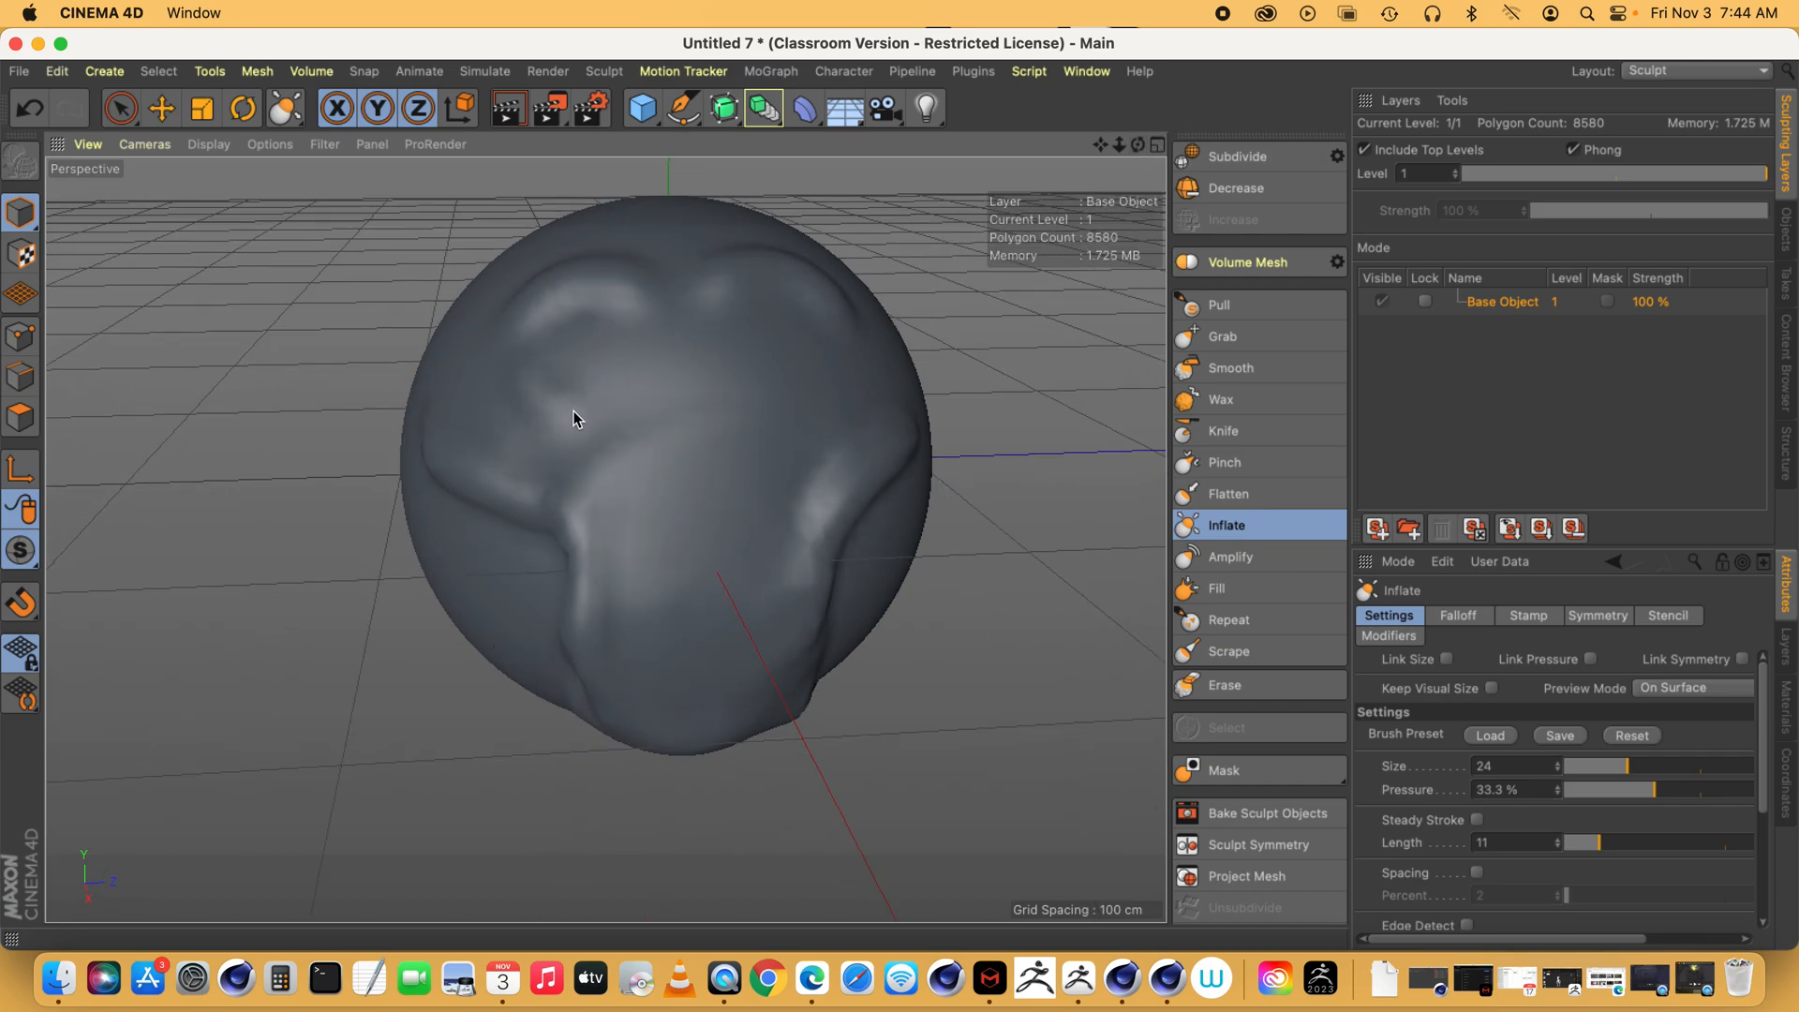
mouse_move(709, 302)
mouse_down()
mouse_move(700, 337)
mouse_move(818, 403)
mouse_up()
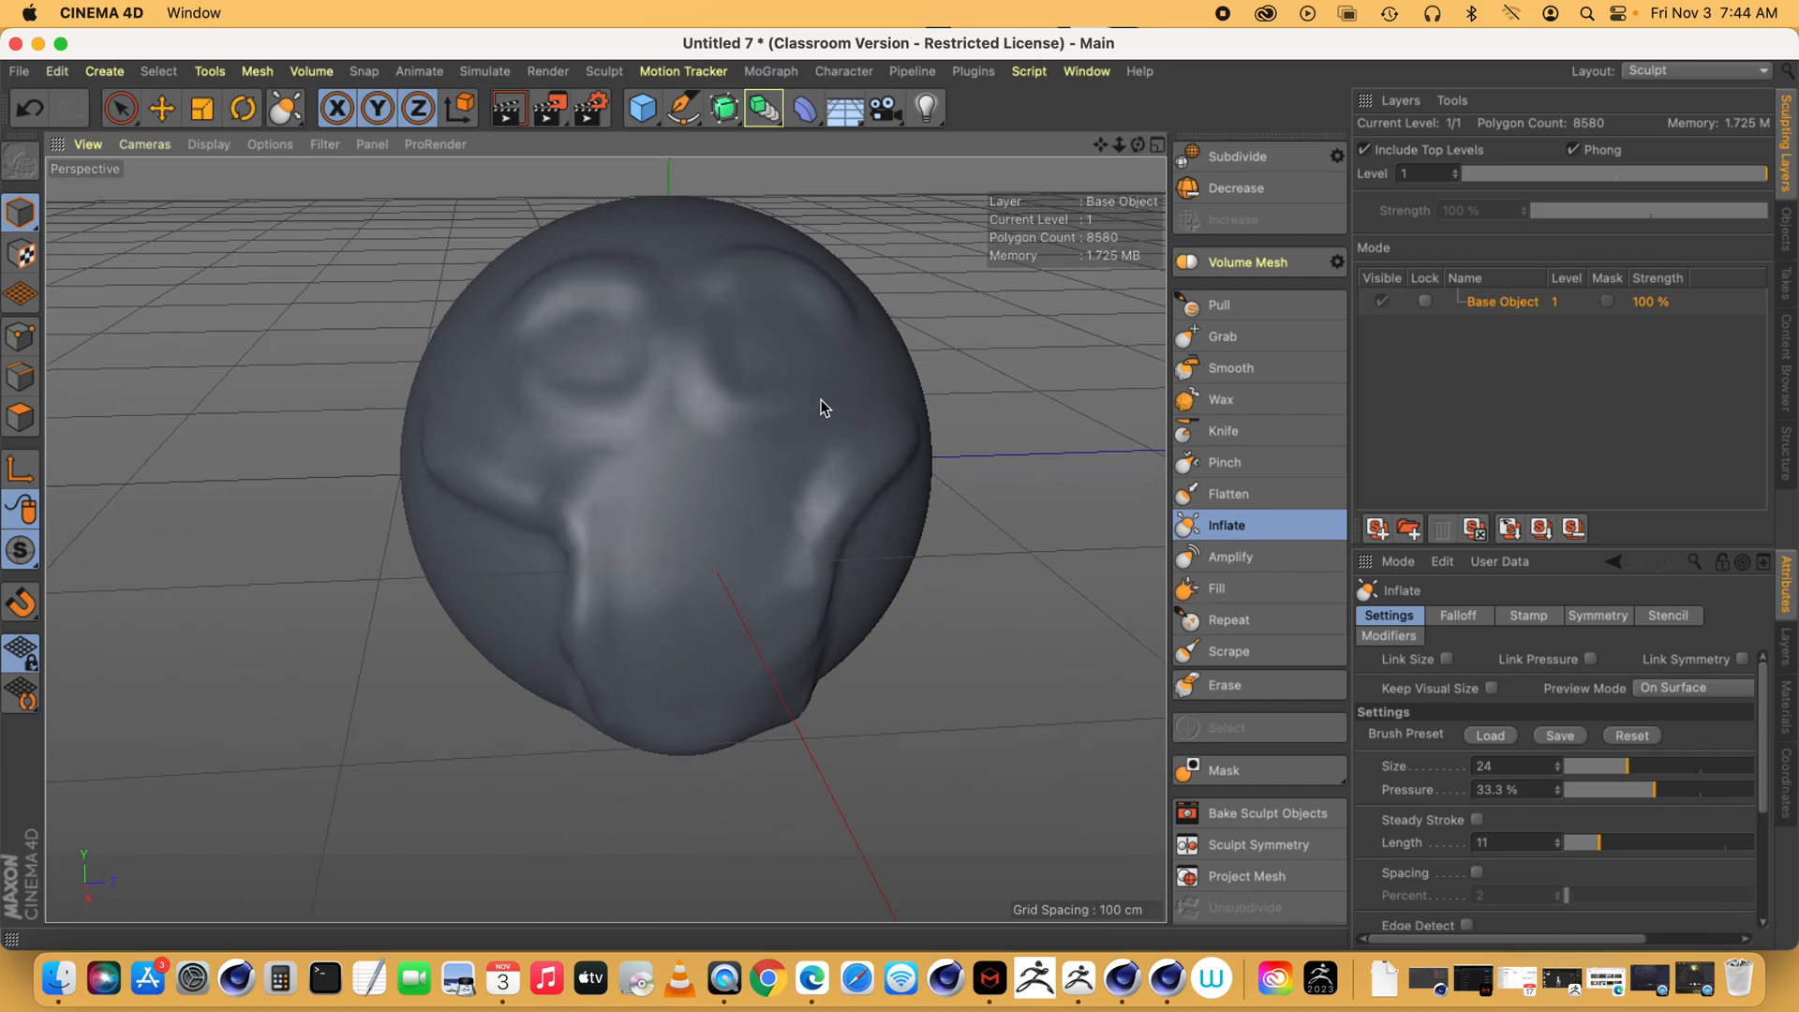
drag(1139, 143, 751, 410)
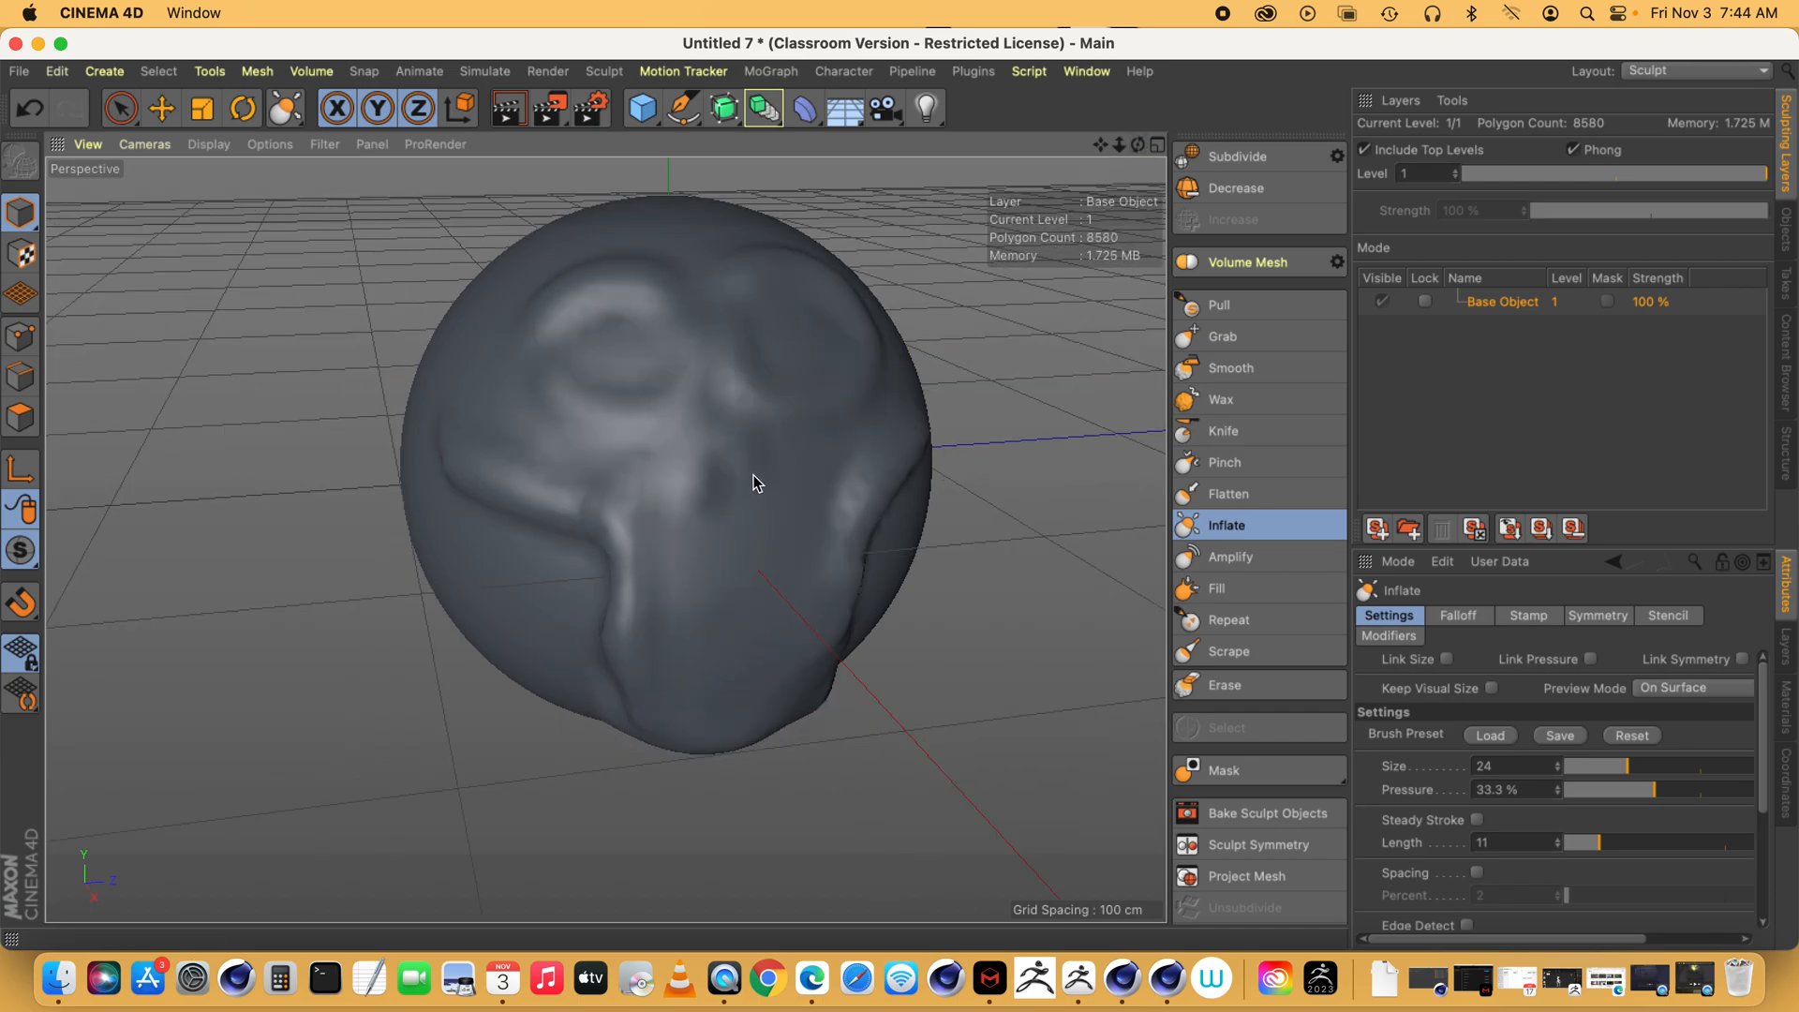
- Subdivide the mesh to level 2 and sculpt upper and lower rows of teeth across the muzzle with the Inflate brush at size 7
drag(662, 584, 661, 643)
drag(1625, 768, 1580, 768)
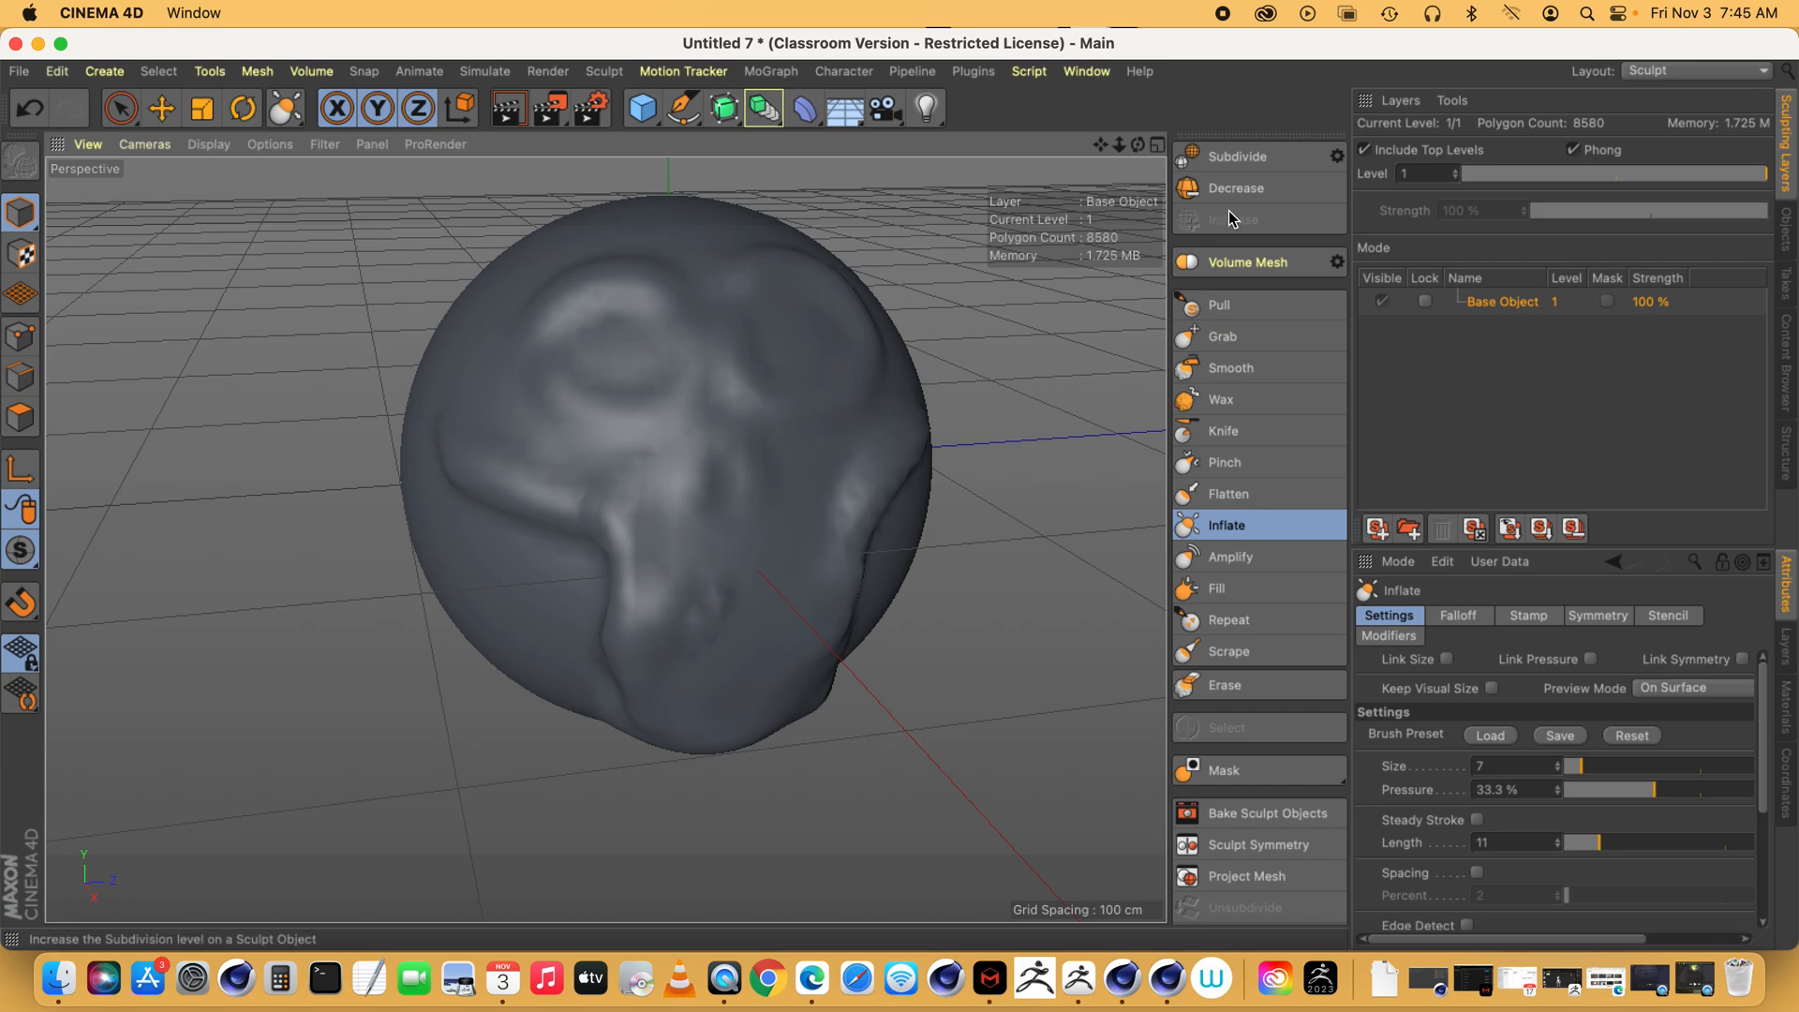
click(1237, 157)
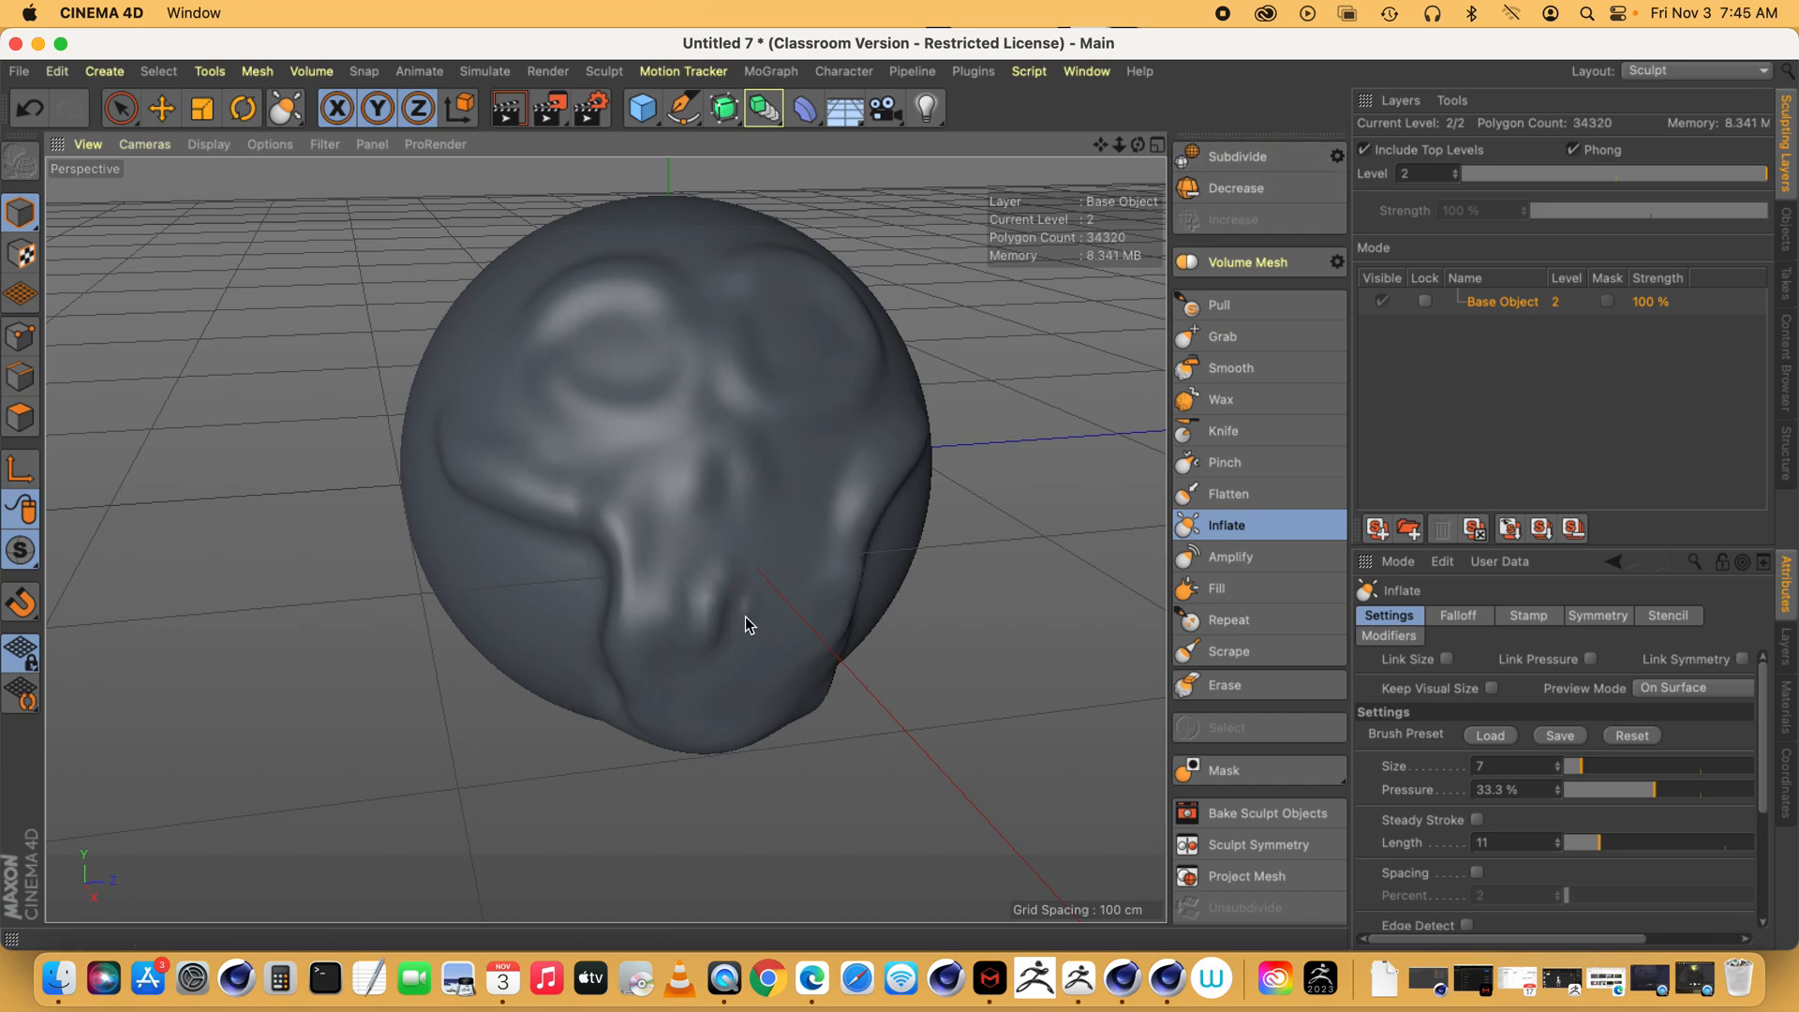
mouse_move(736, 622)
mouse_down()
mouse_move(747, 594)
mouse_move(770, 615)
mouse_move(824, 580)
mouse_up()
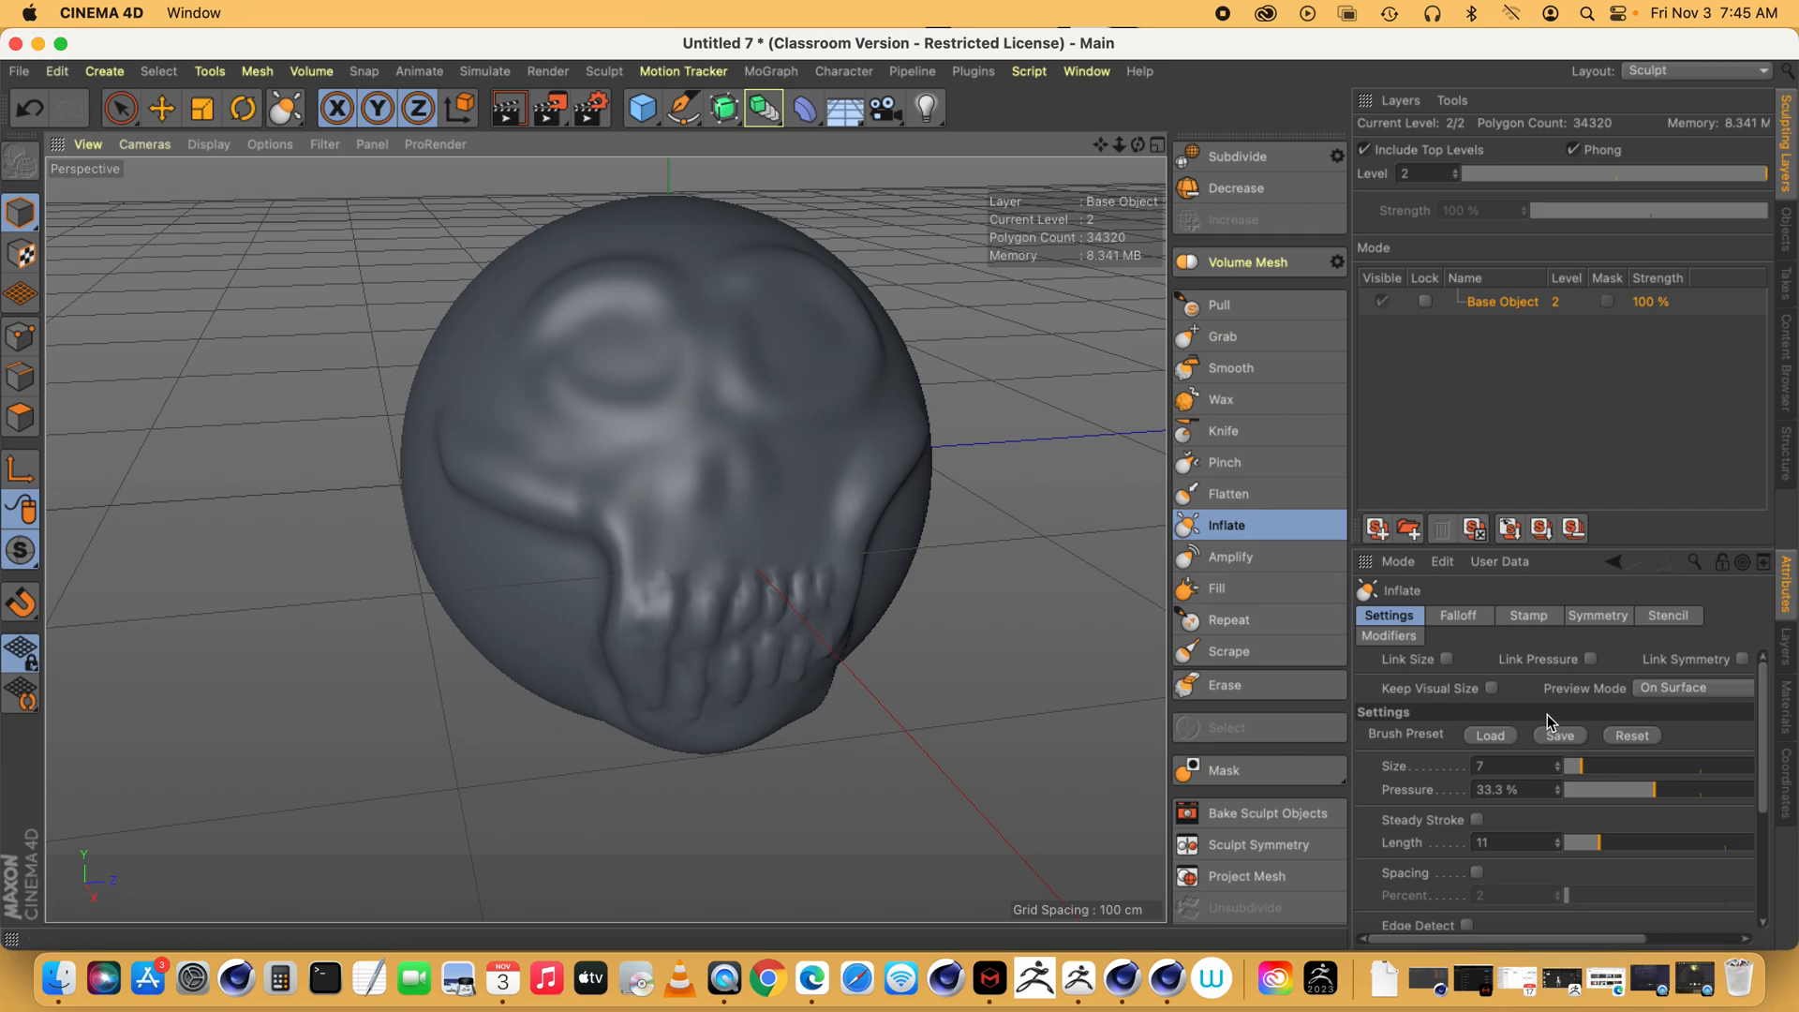
- Build up the chin and a jawline ridge running up towards the cheek with the Inflate brush at size 27
click(1616, 763)
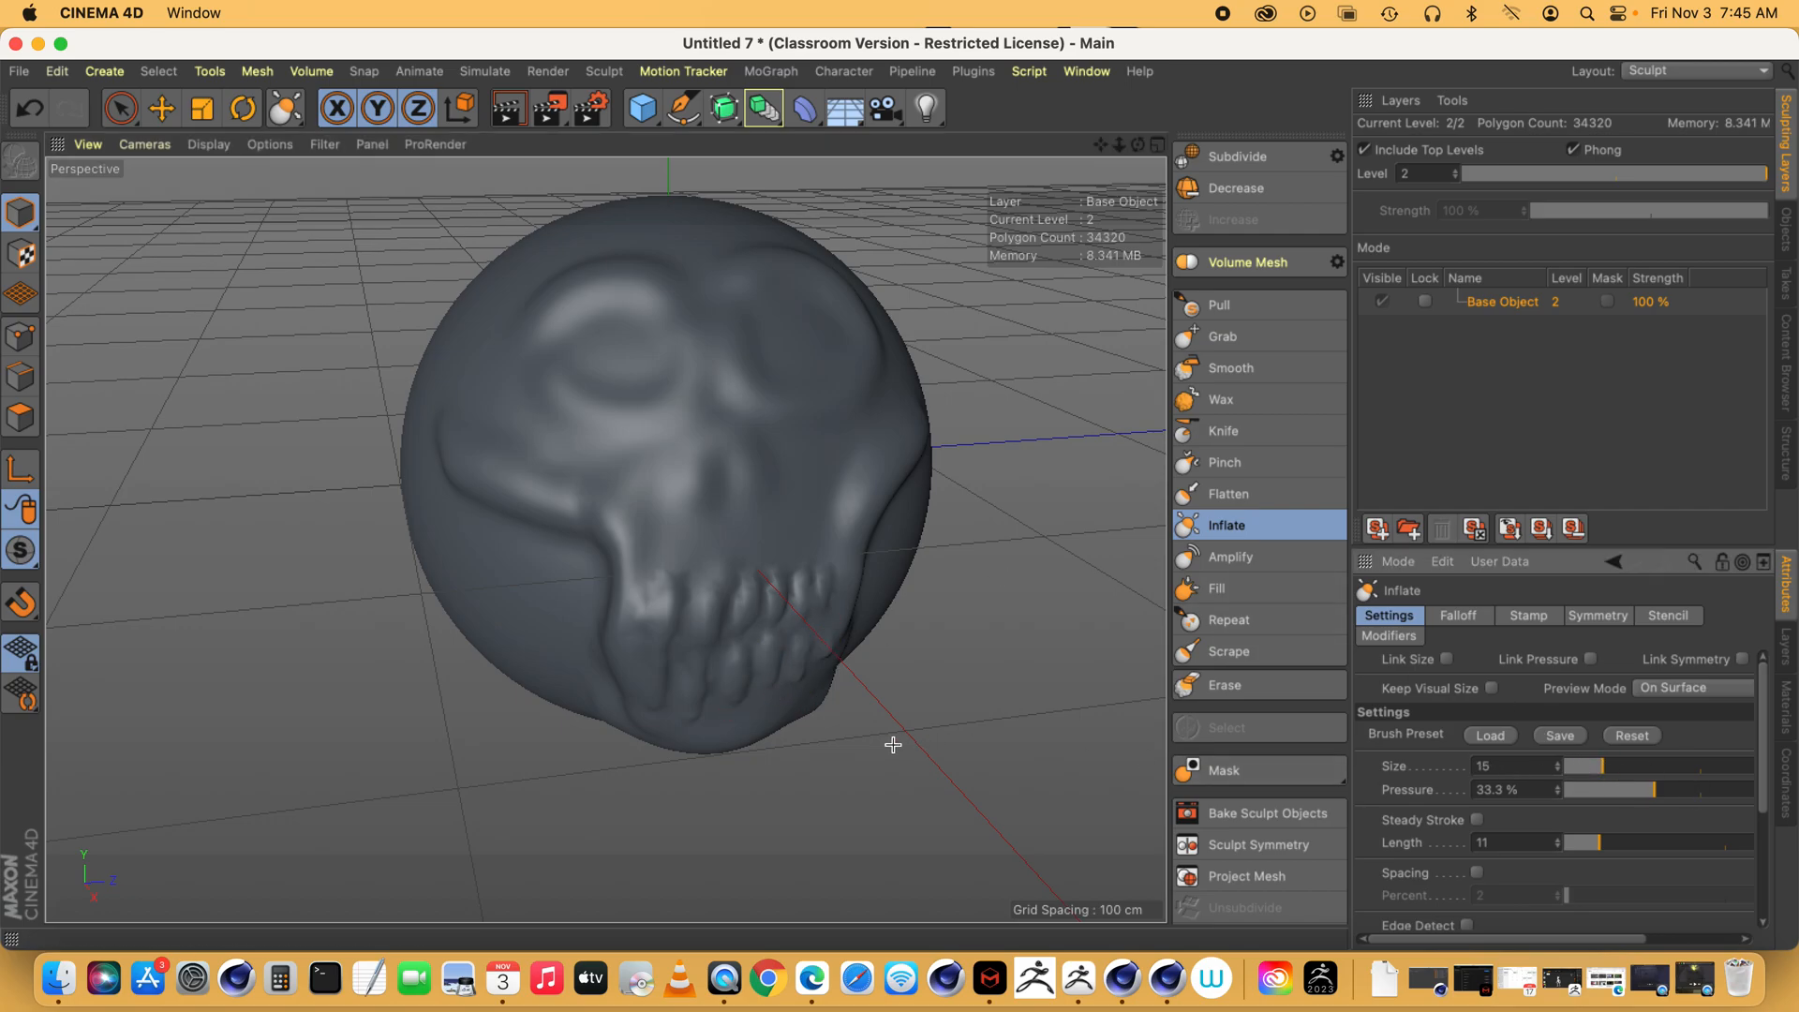
drag(1641, 771, 1636, 770)
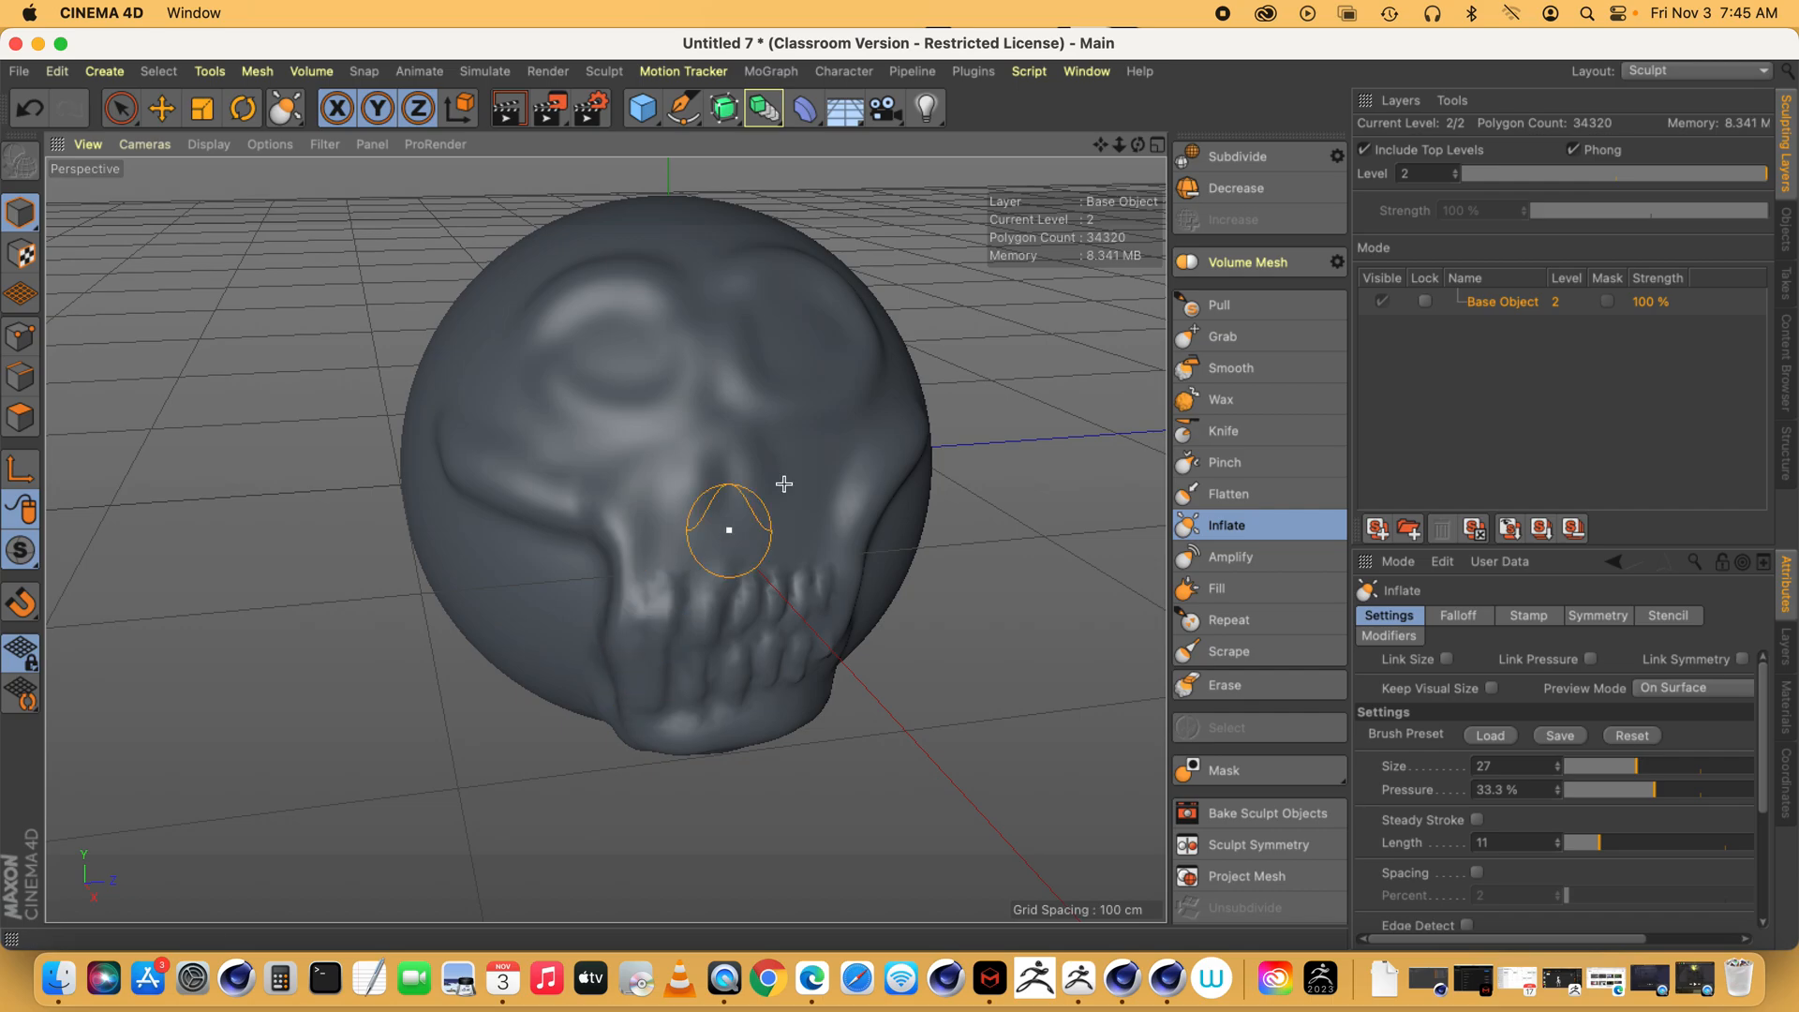
mouse_move(1131, 135)
mouse_down()
mouse_move(1049, 139)
mouse_move(890, 281)
mouse_move(690, 630)
mouse_up()
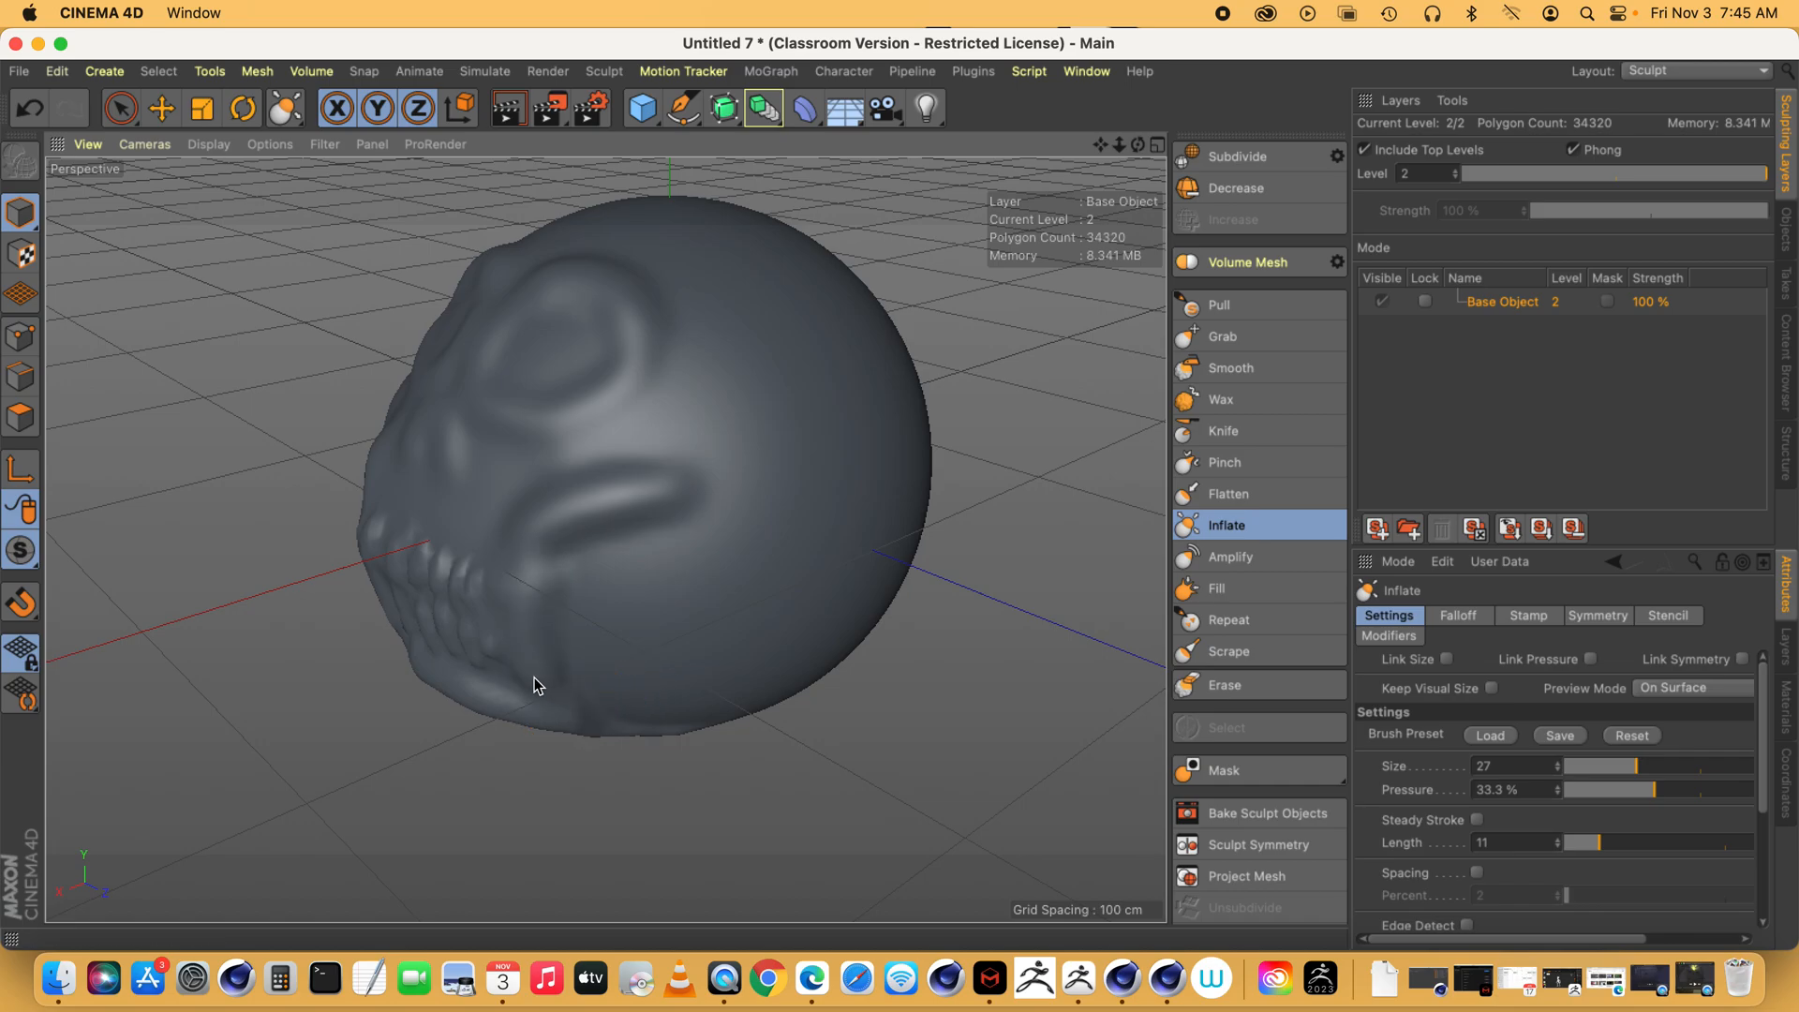
drag(1136, 143, 998, 149)
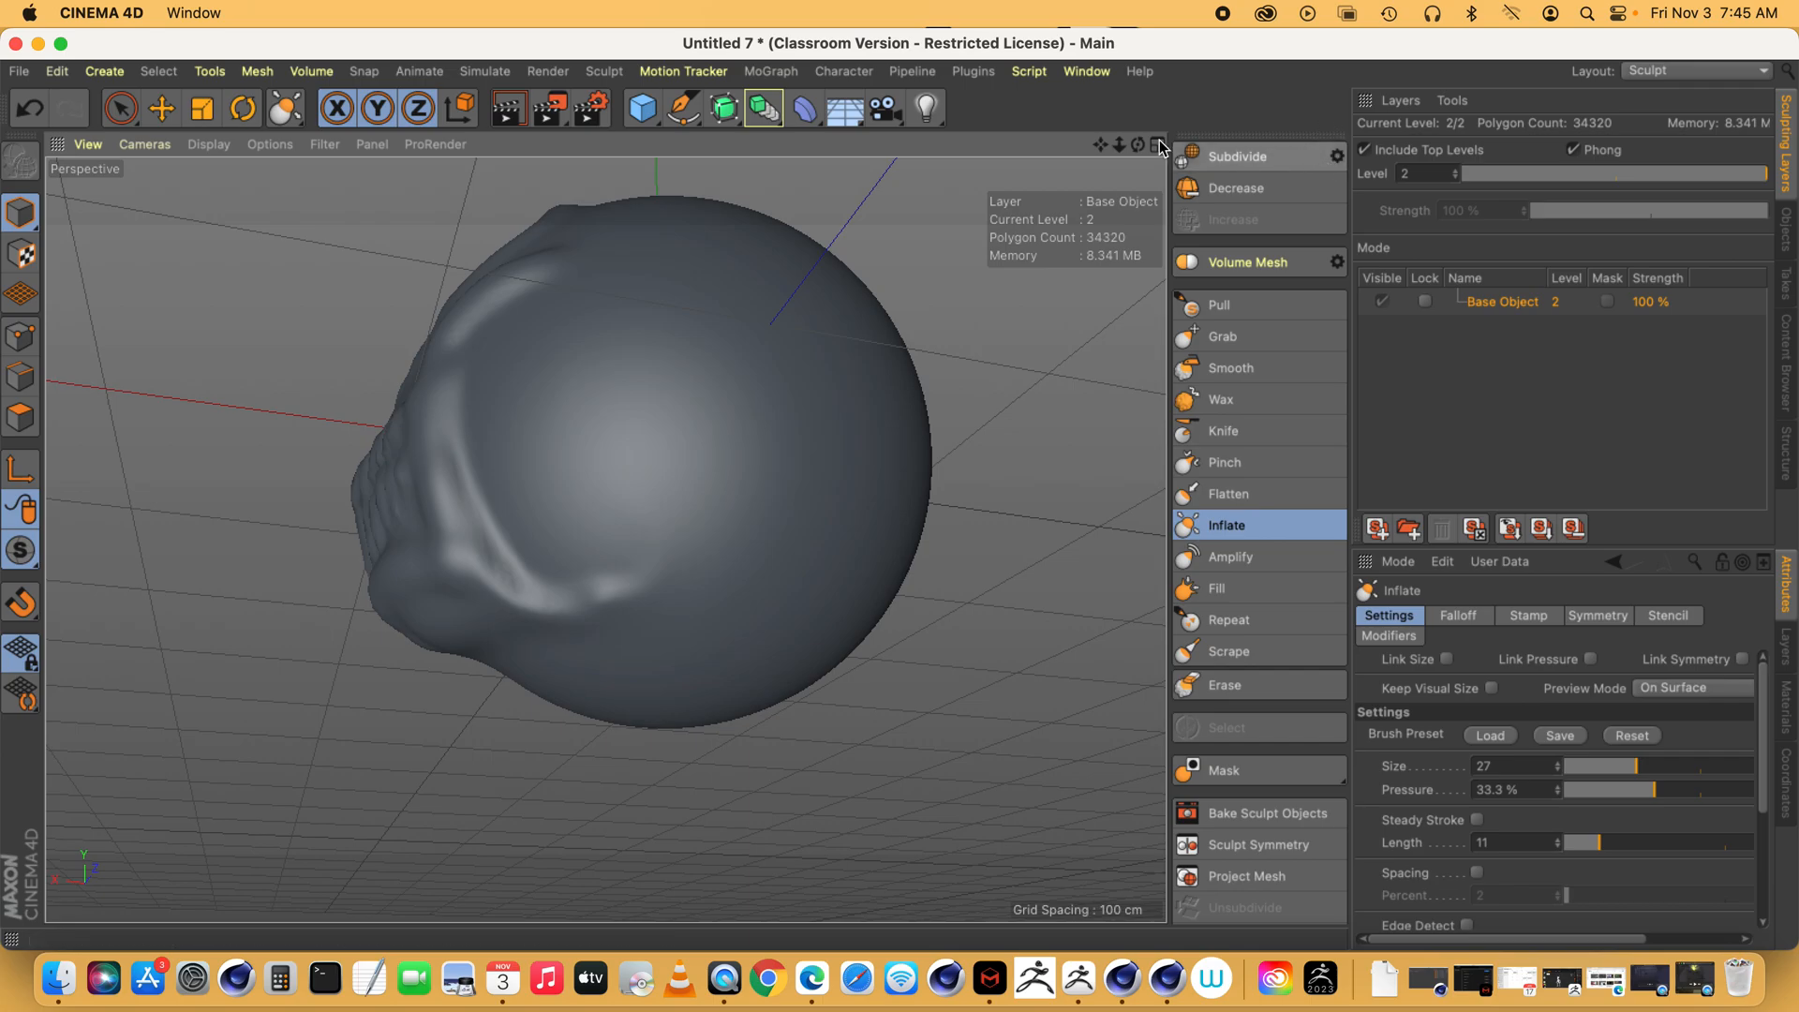
scroll(605, 540, up, 2)
drag(1138, 145, 1082, 174)
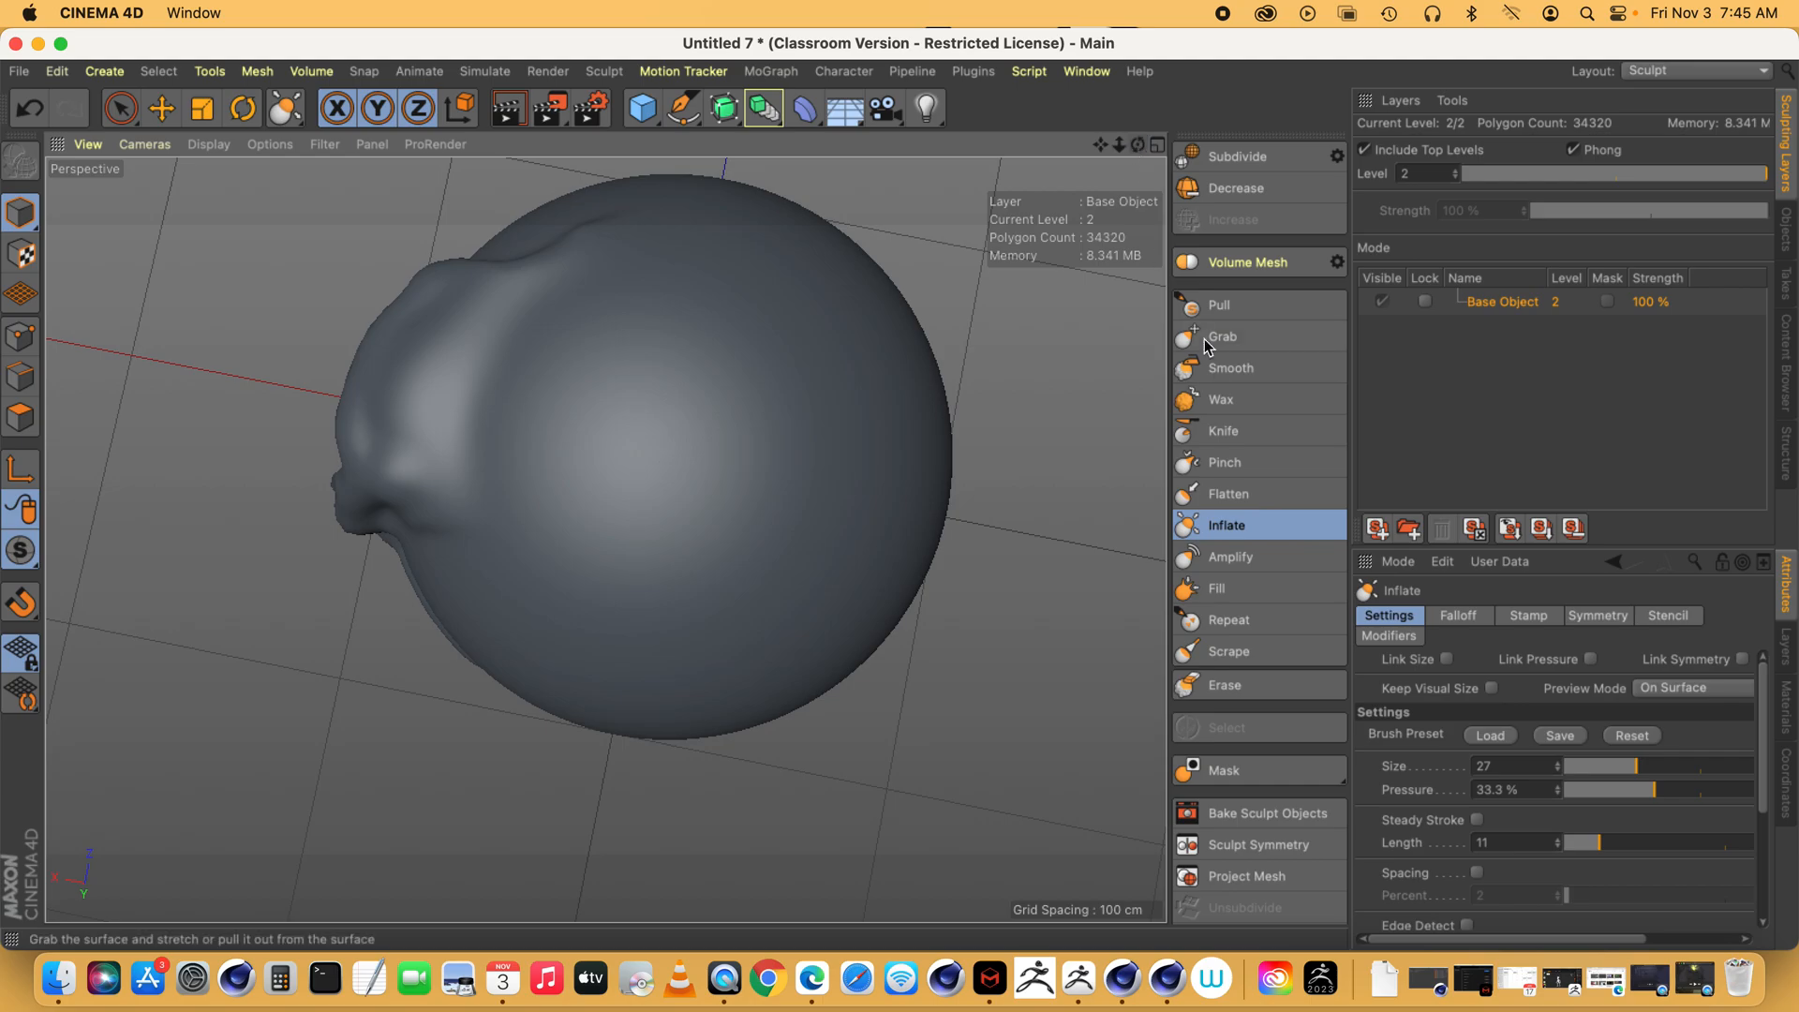
drag(422, 291, 394, 302)
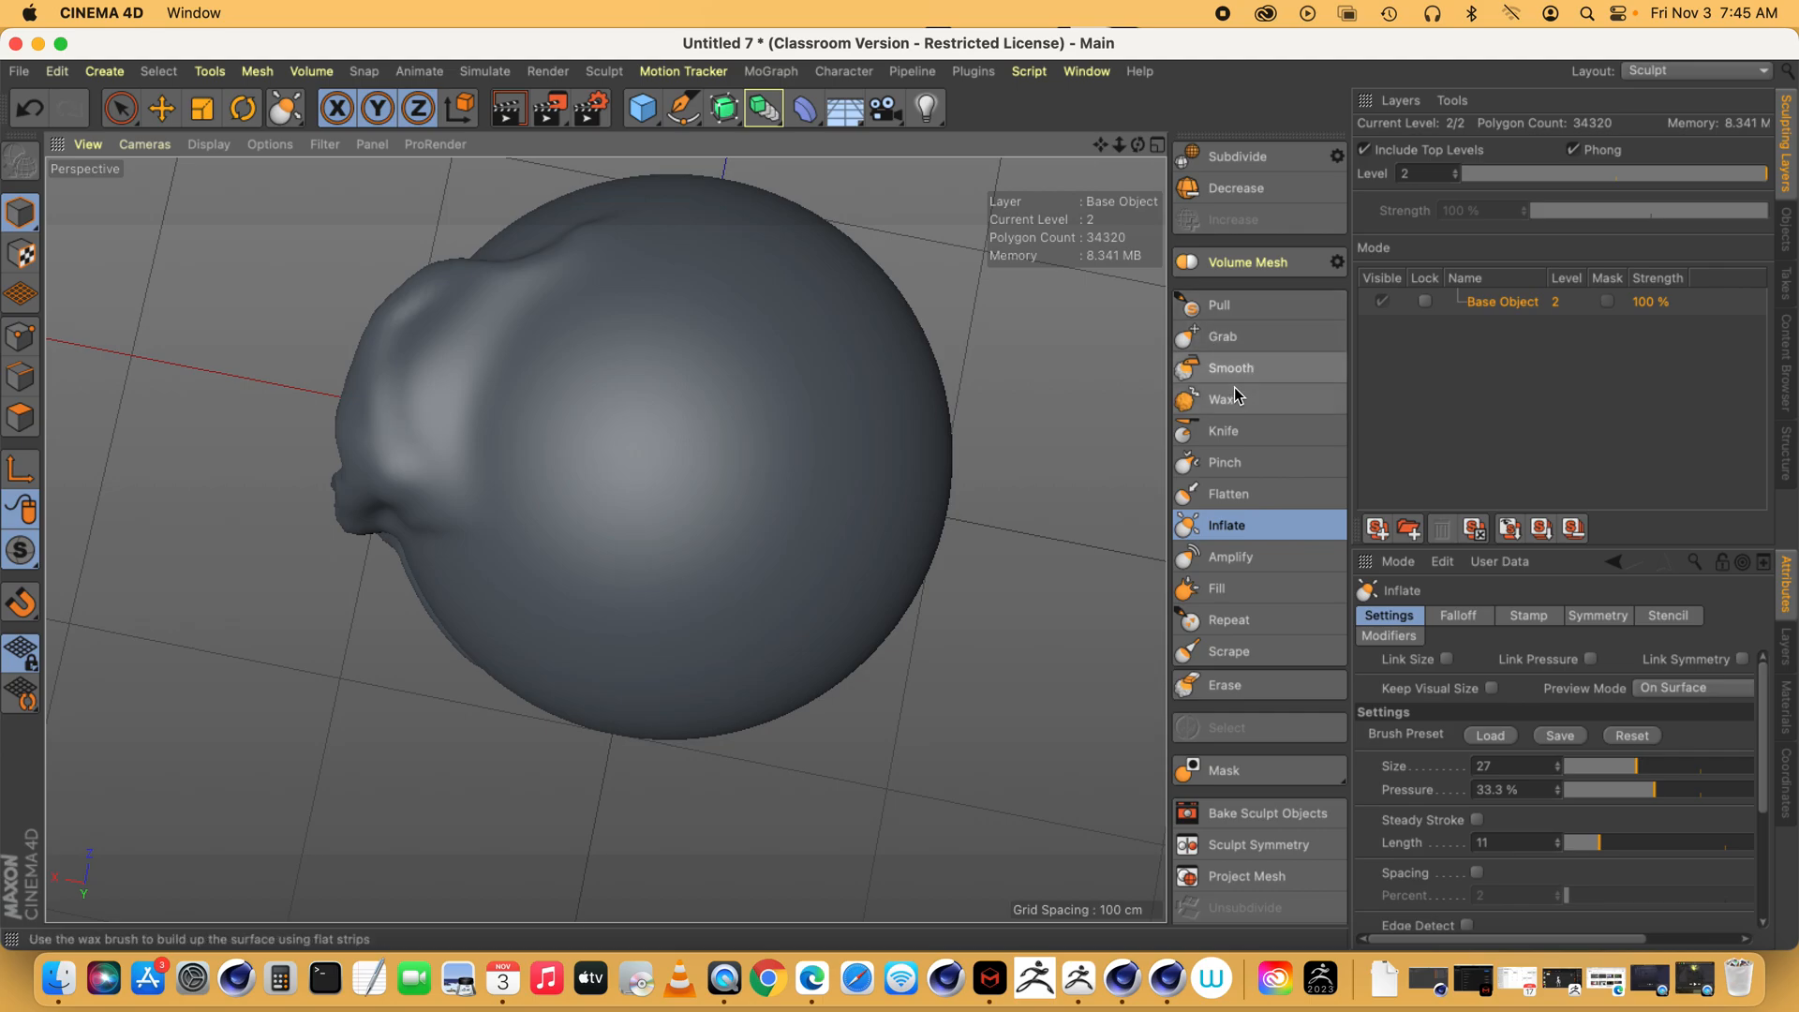
- Flatten the underside of the head behind the jaw using the Flatten brush at size 48 and 100 % pressure
click(1228, 494)
drag(1662, 768, 1696, 765)
mouse_move(689, 457)
mouse_down()
mouse_move(531, 438)
mouse_move(554, 357)
mouse_move(731, 474)
mouse_move(733, 508)
mouse_move(604, 499)
mouse_move(492, 539)
mouse_move(514, 375)
mouse_move(499, 367)
mouse_up()
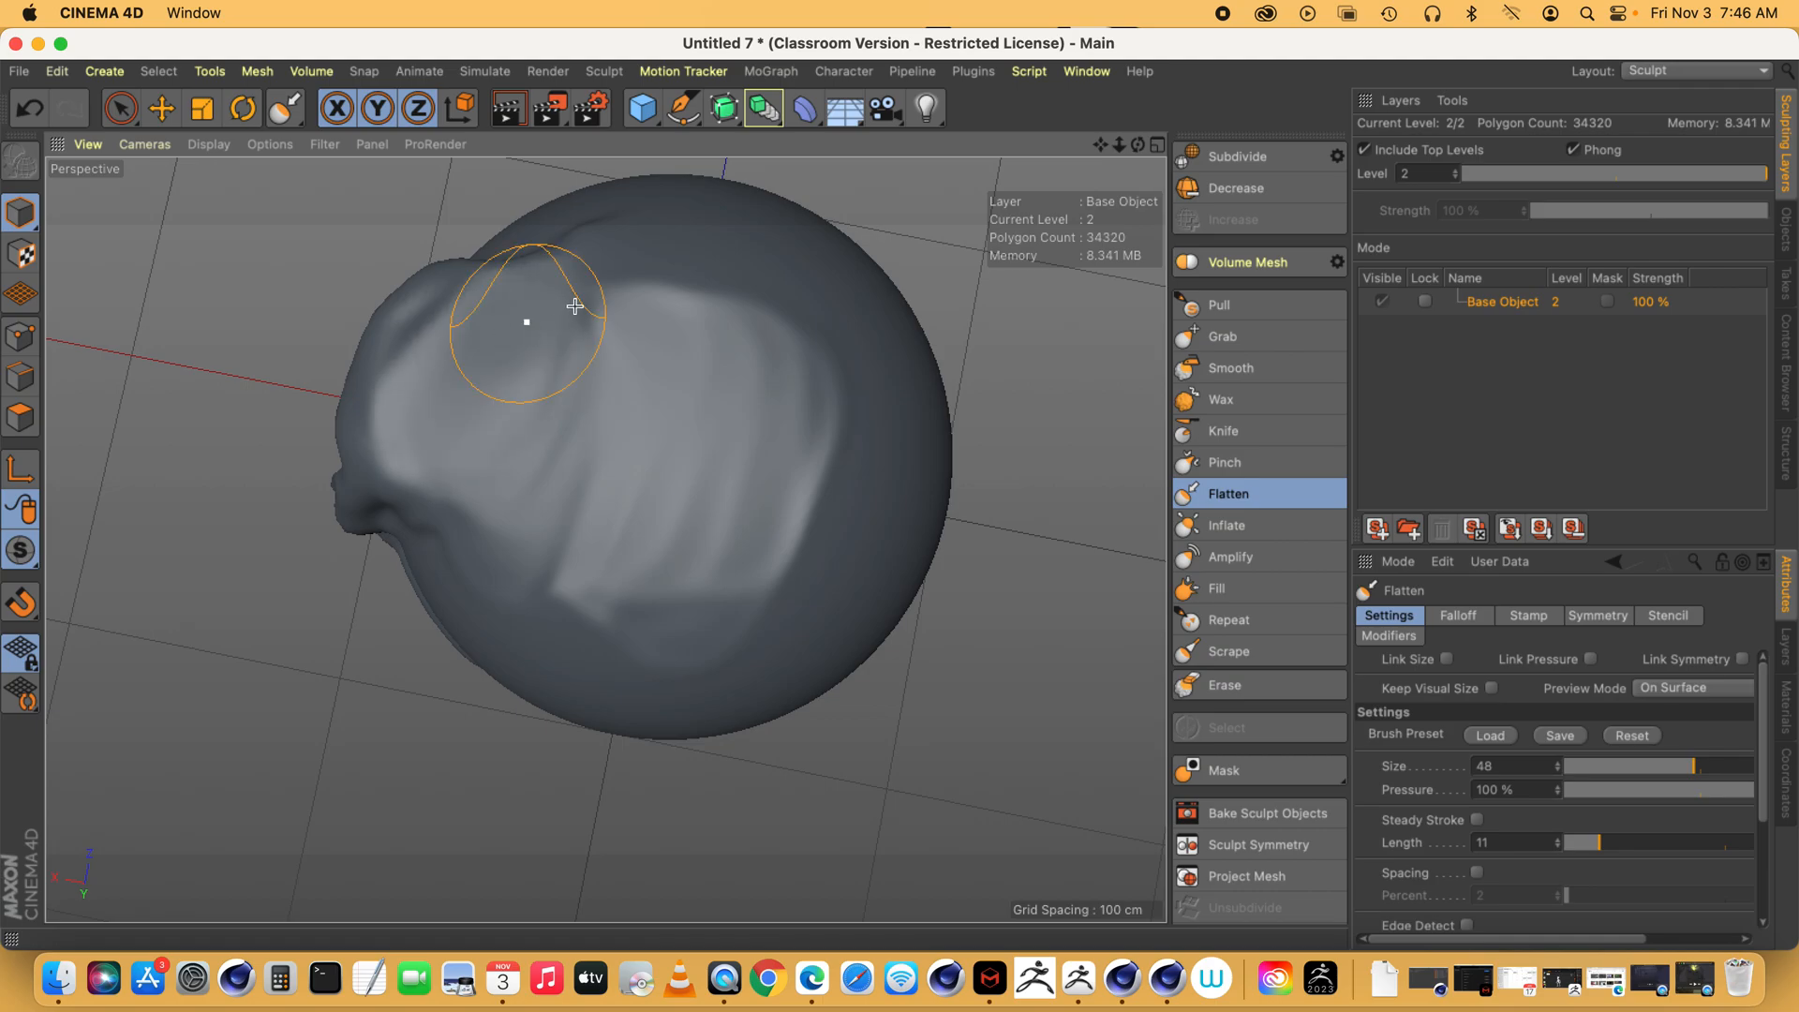
- Push the muzzle and jaw back towards the head with the Grab brush at size 48
drag(1137, 144, 1132, 187)
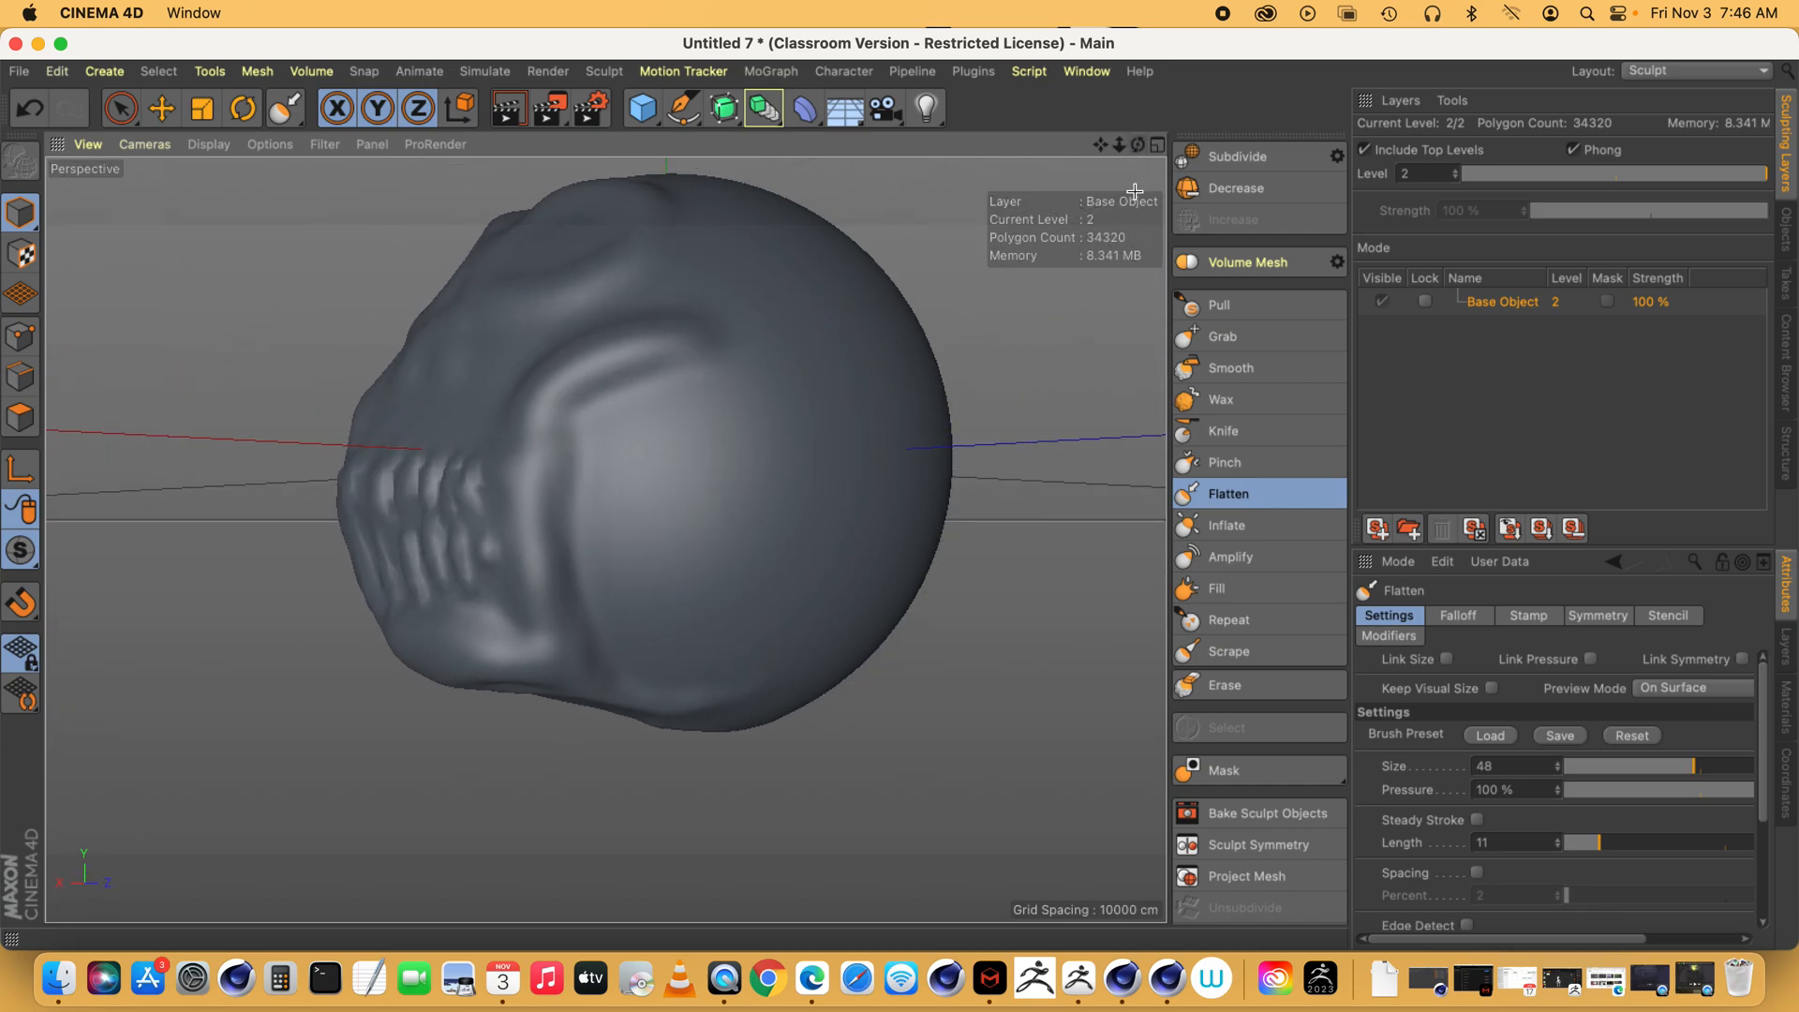
click(1245, 340)
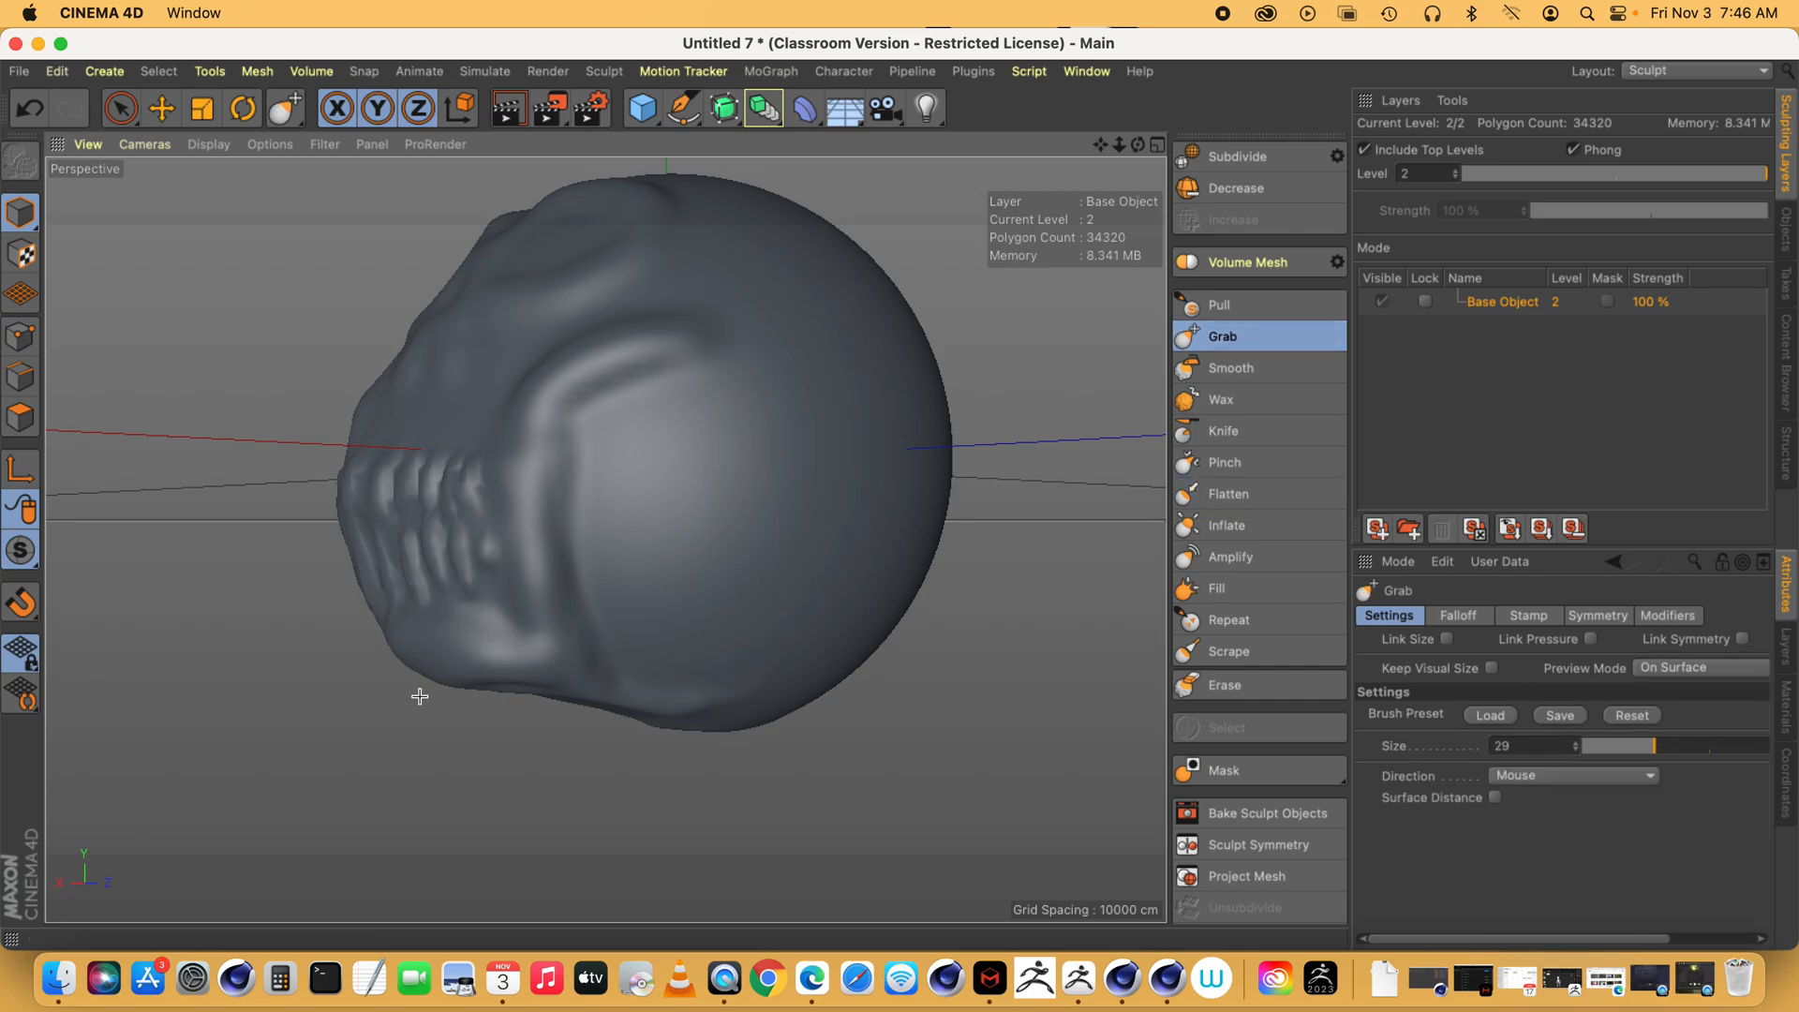
drag(1666, 746, 1698, 747)
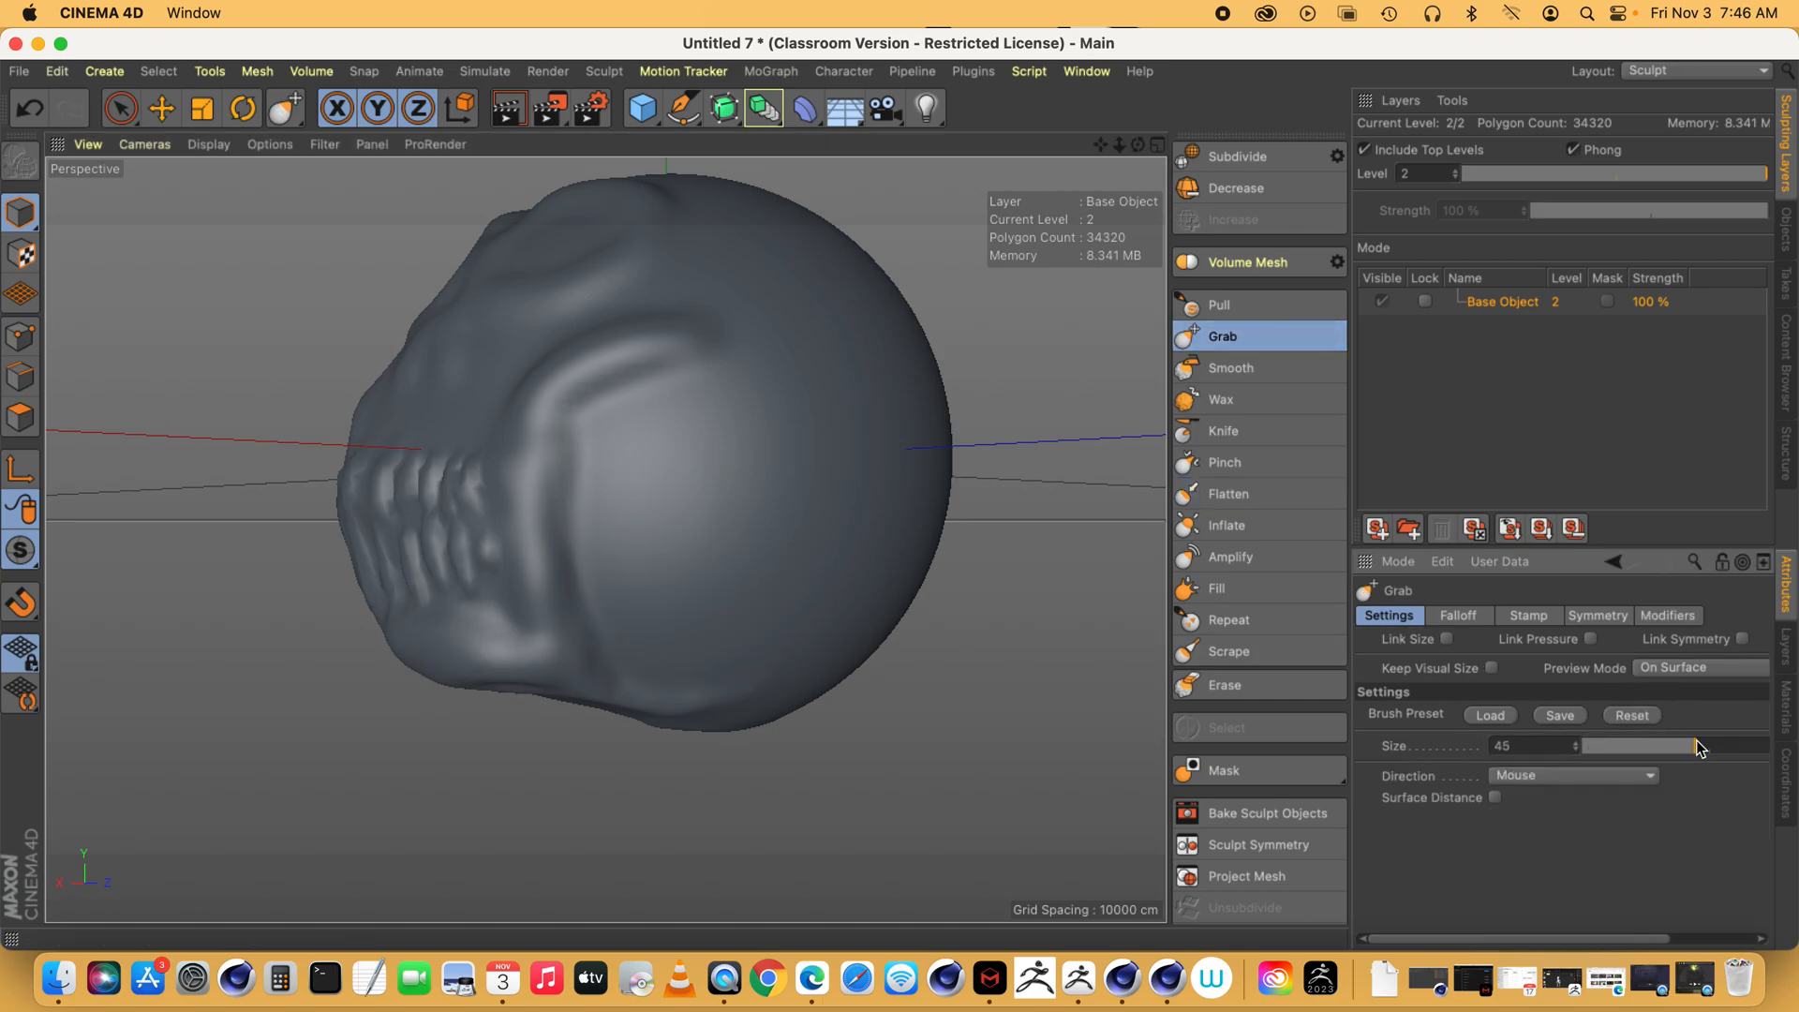
drag(1138, 144, 1137, 94)
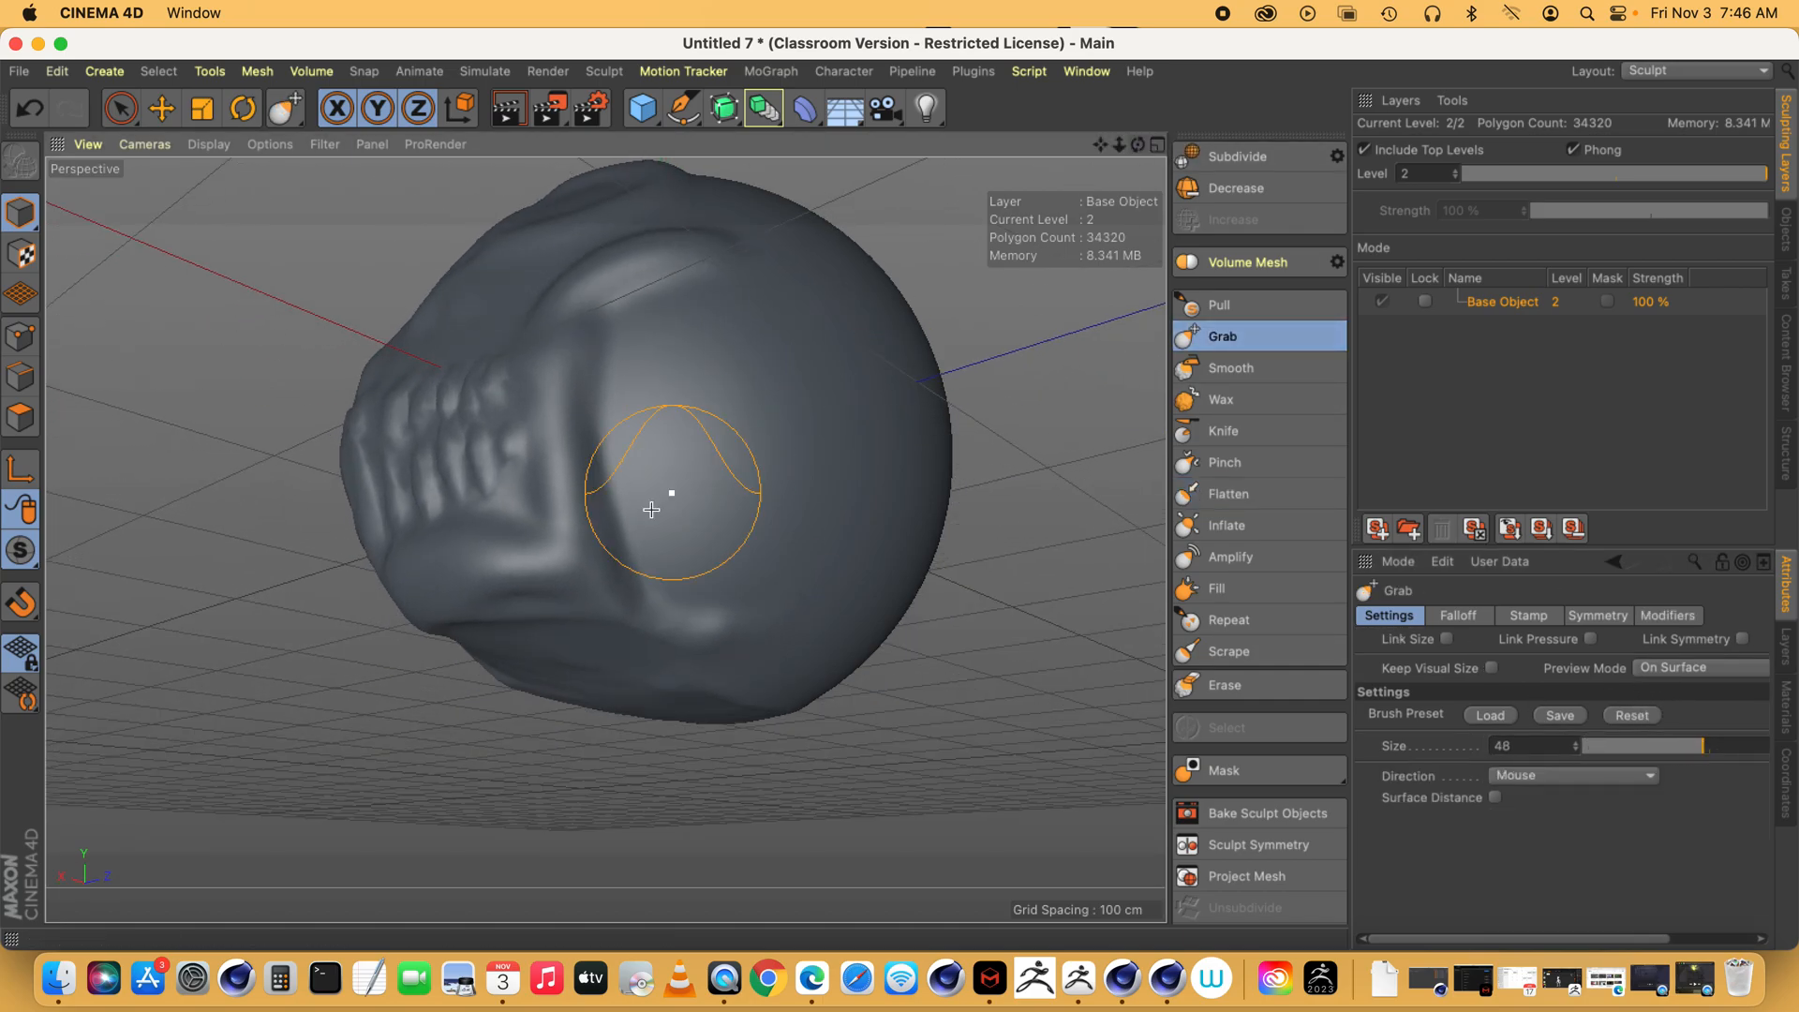
mouse_move(475, 582)
mouse_down()
mouse_move(474, 600)
mouse_move(531, 603)
mouse_up()
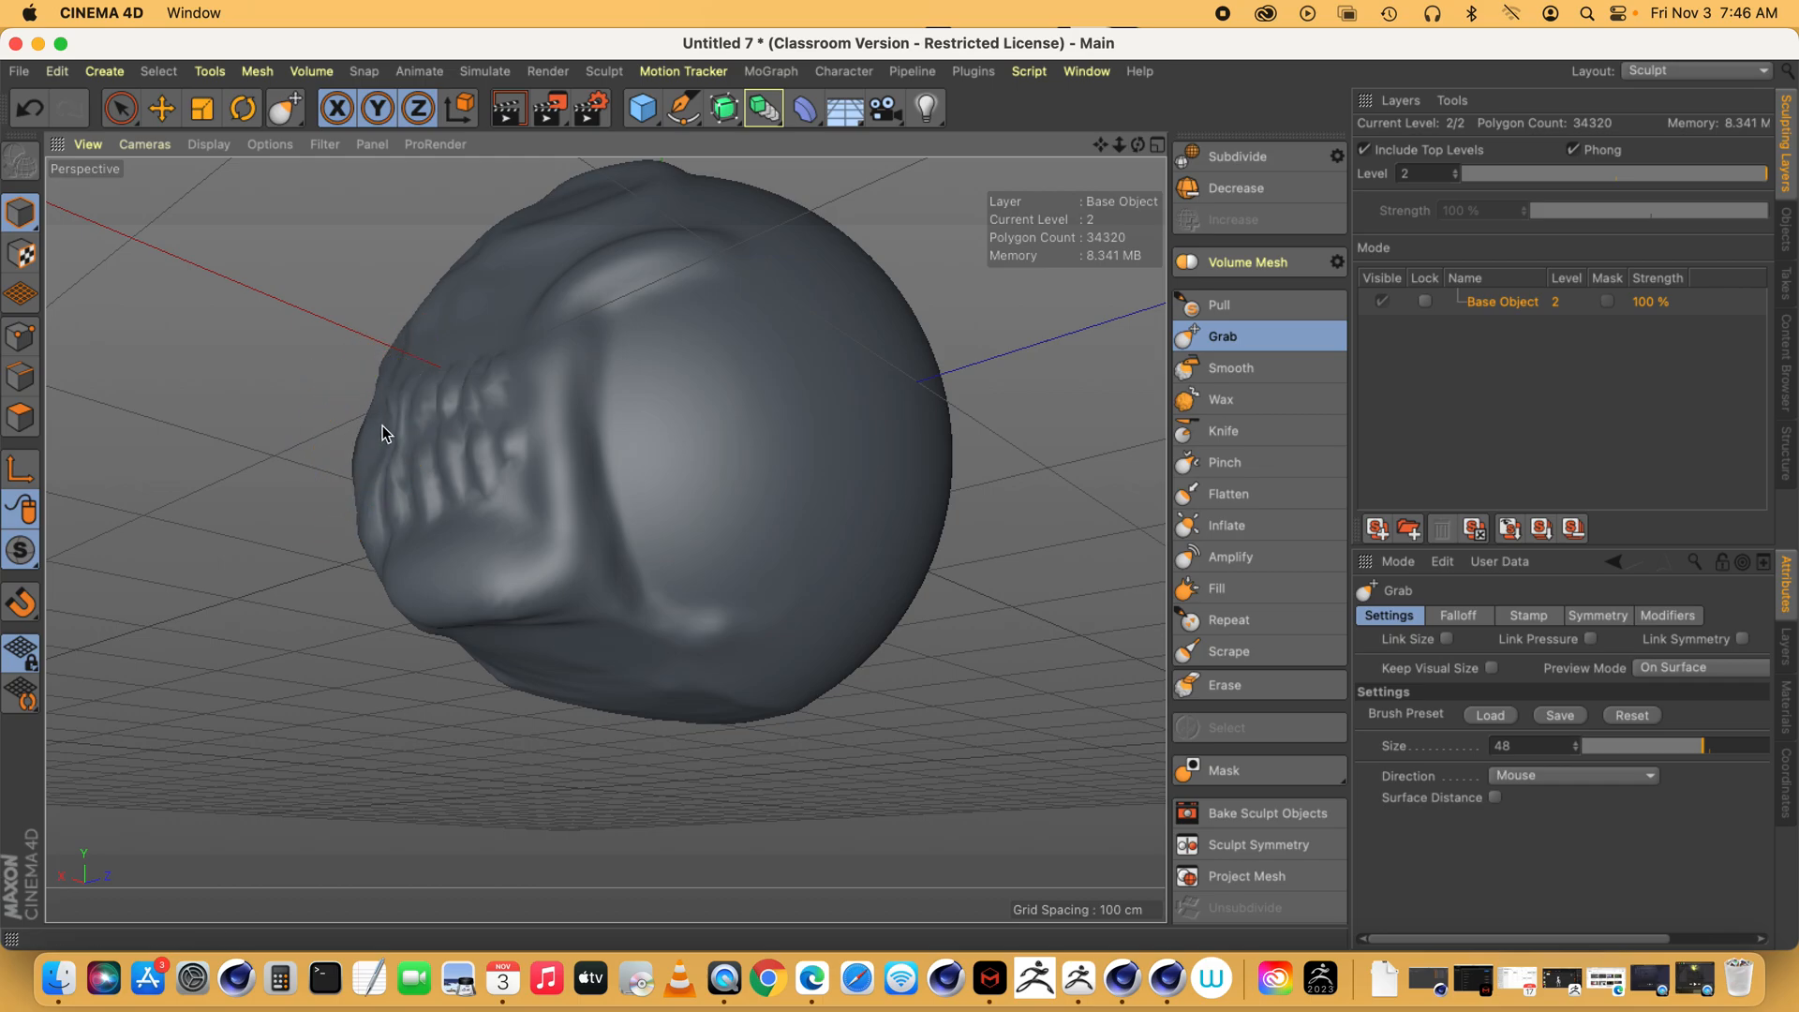
- Reshape the brow and eye socket on the opposite side of the head with the Grab brush at size 48
drag(1138, 144, 1138, 155)
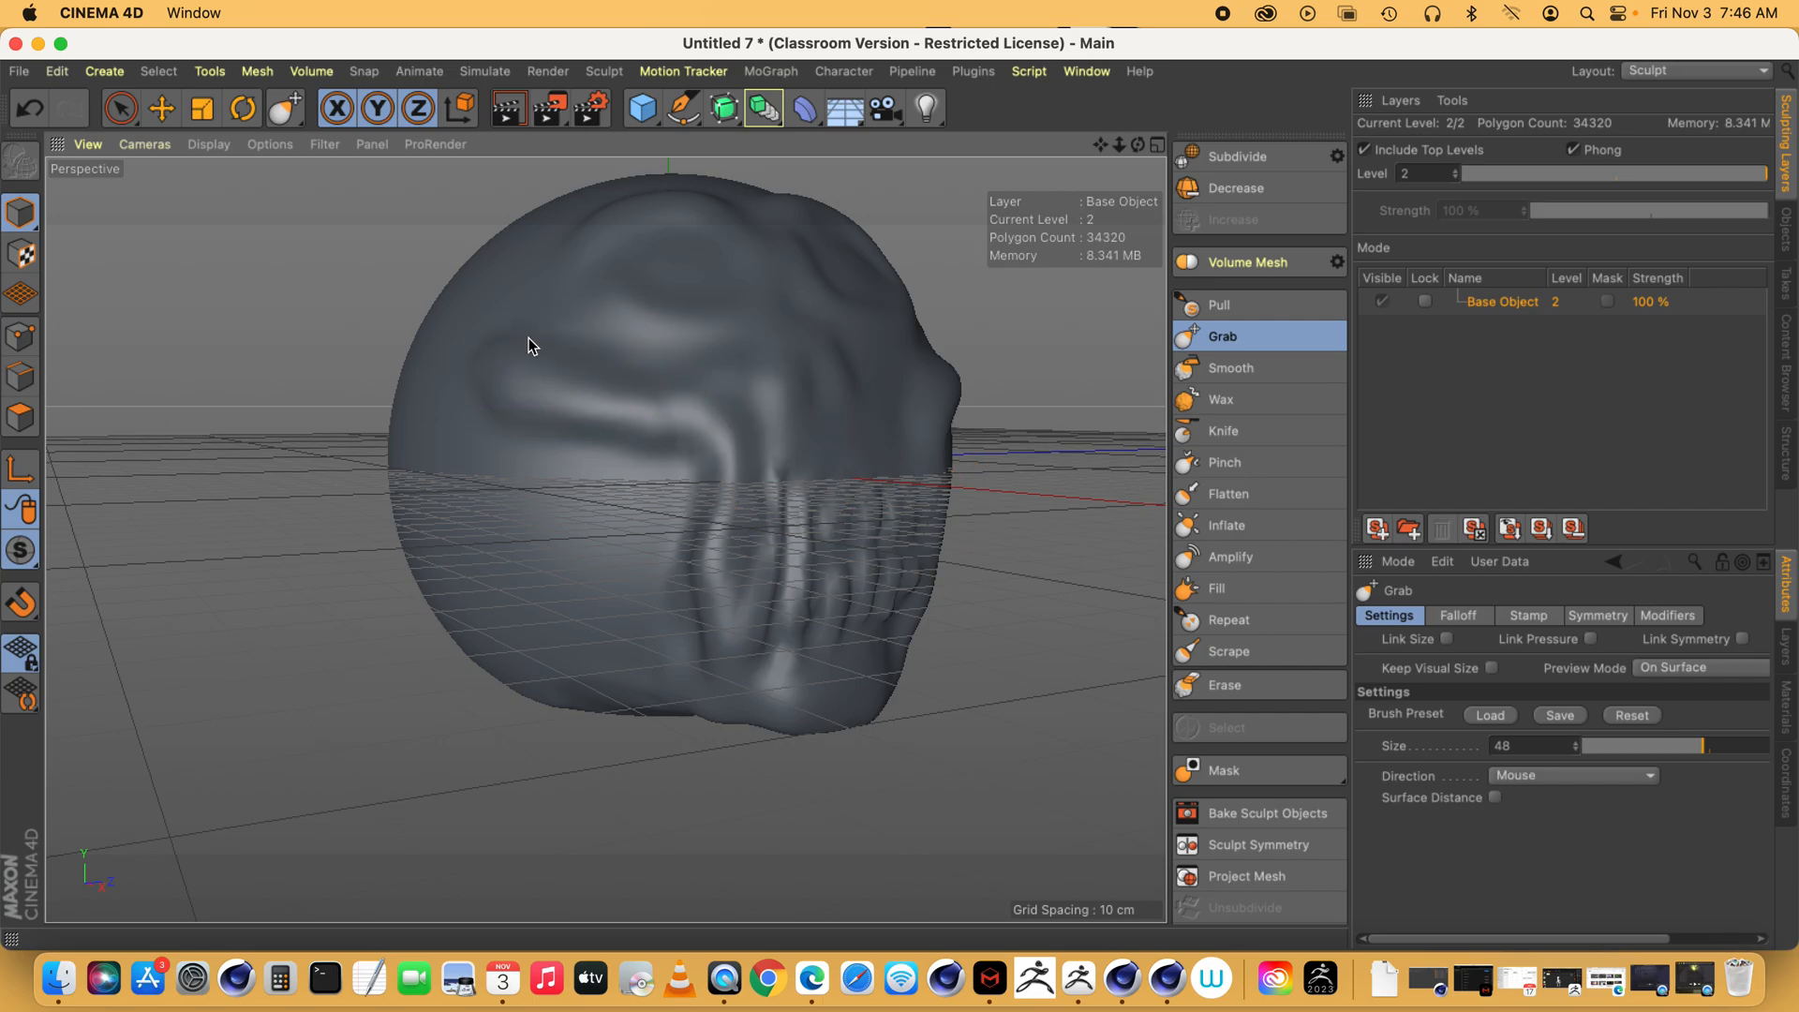
drag(1138, 145, 1246, 239)
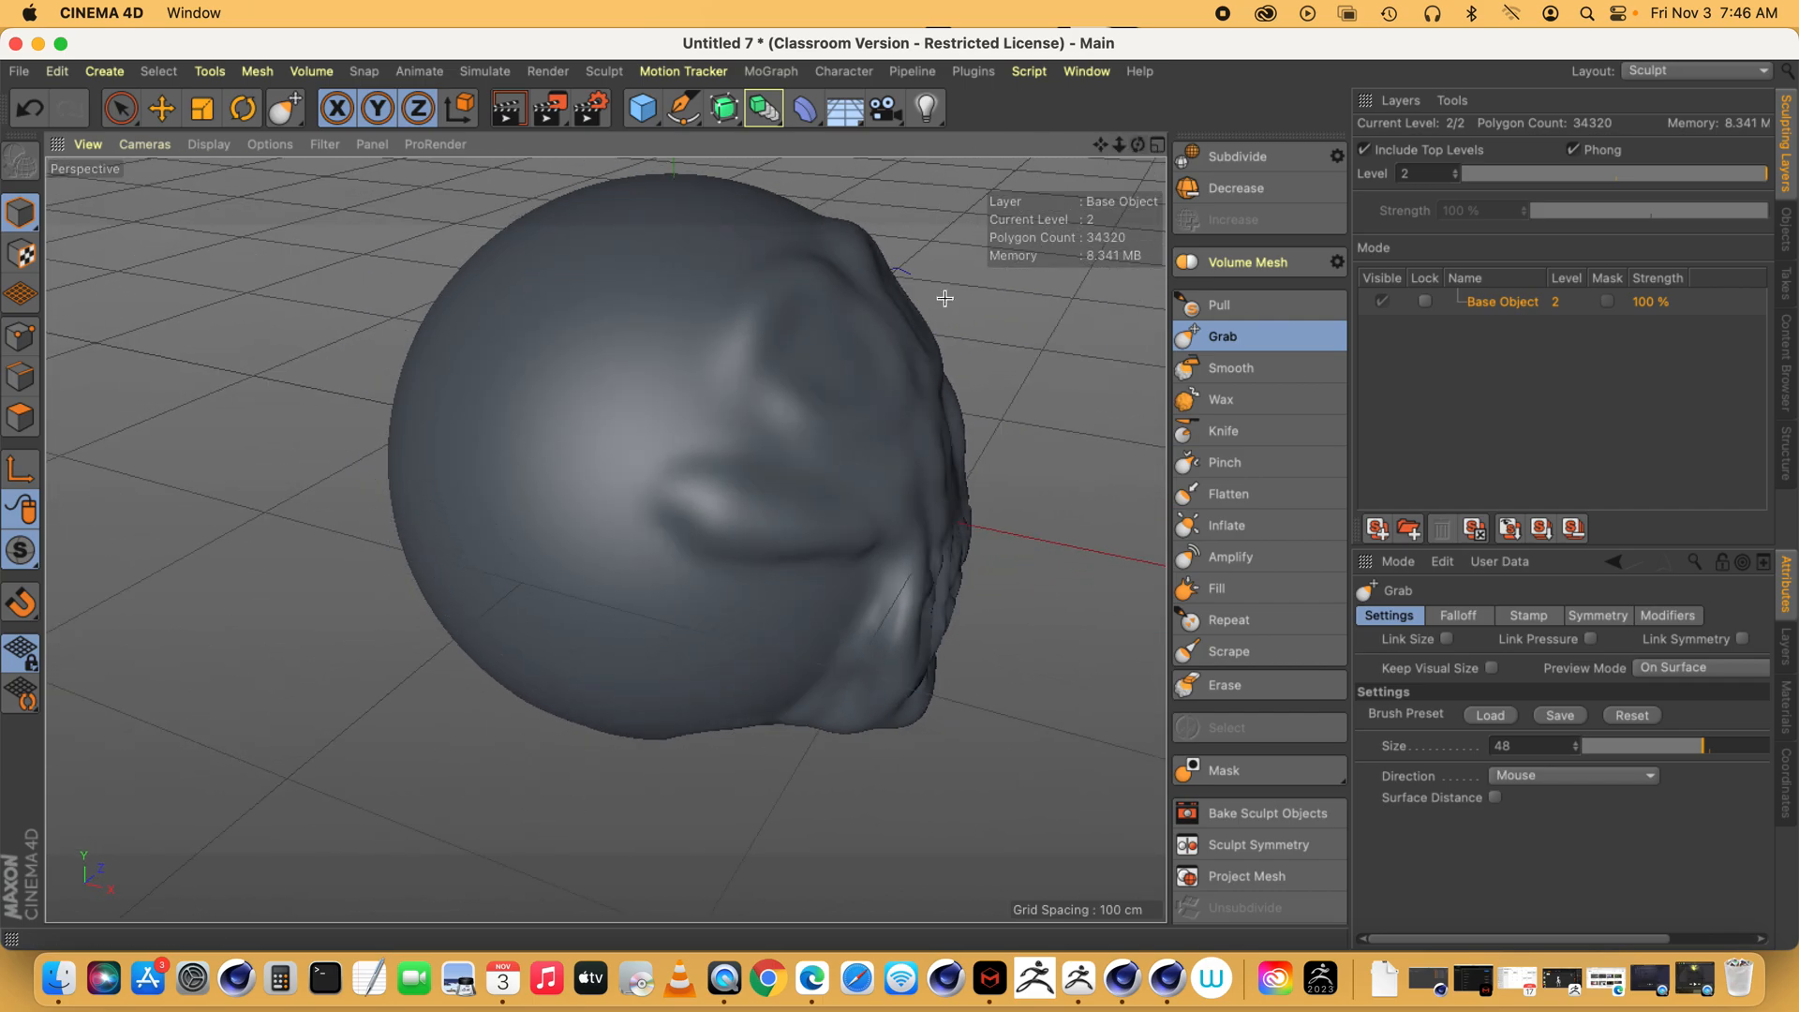
mouse_move(851, 336)
mouse_down()
mouse_move(803, 283)
mouse_move(796, 334)
mouse_move(829, 398)
mouse_up()
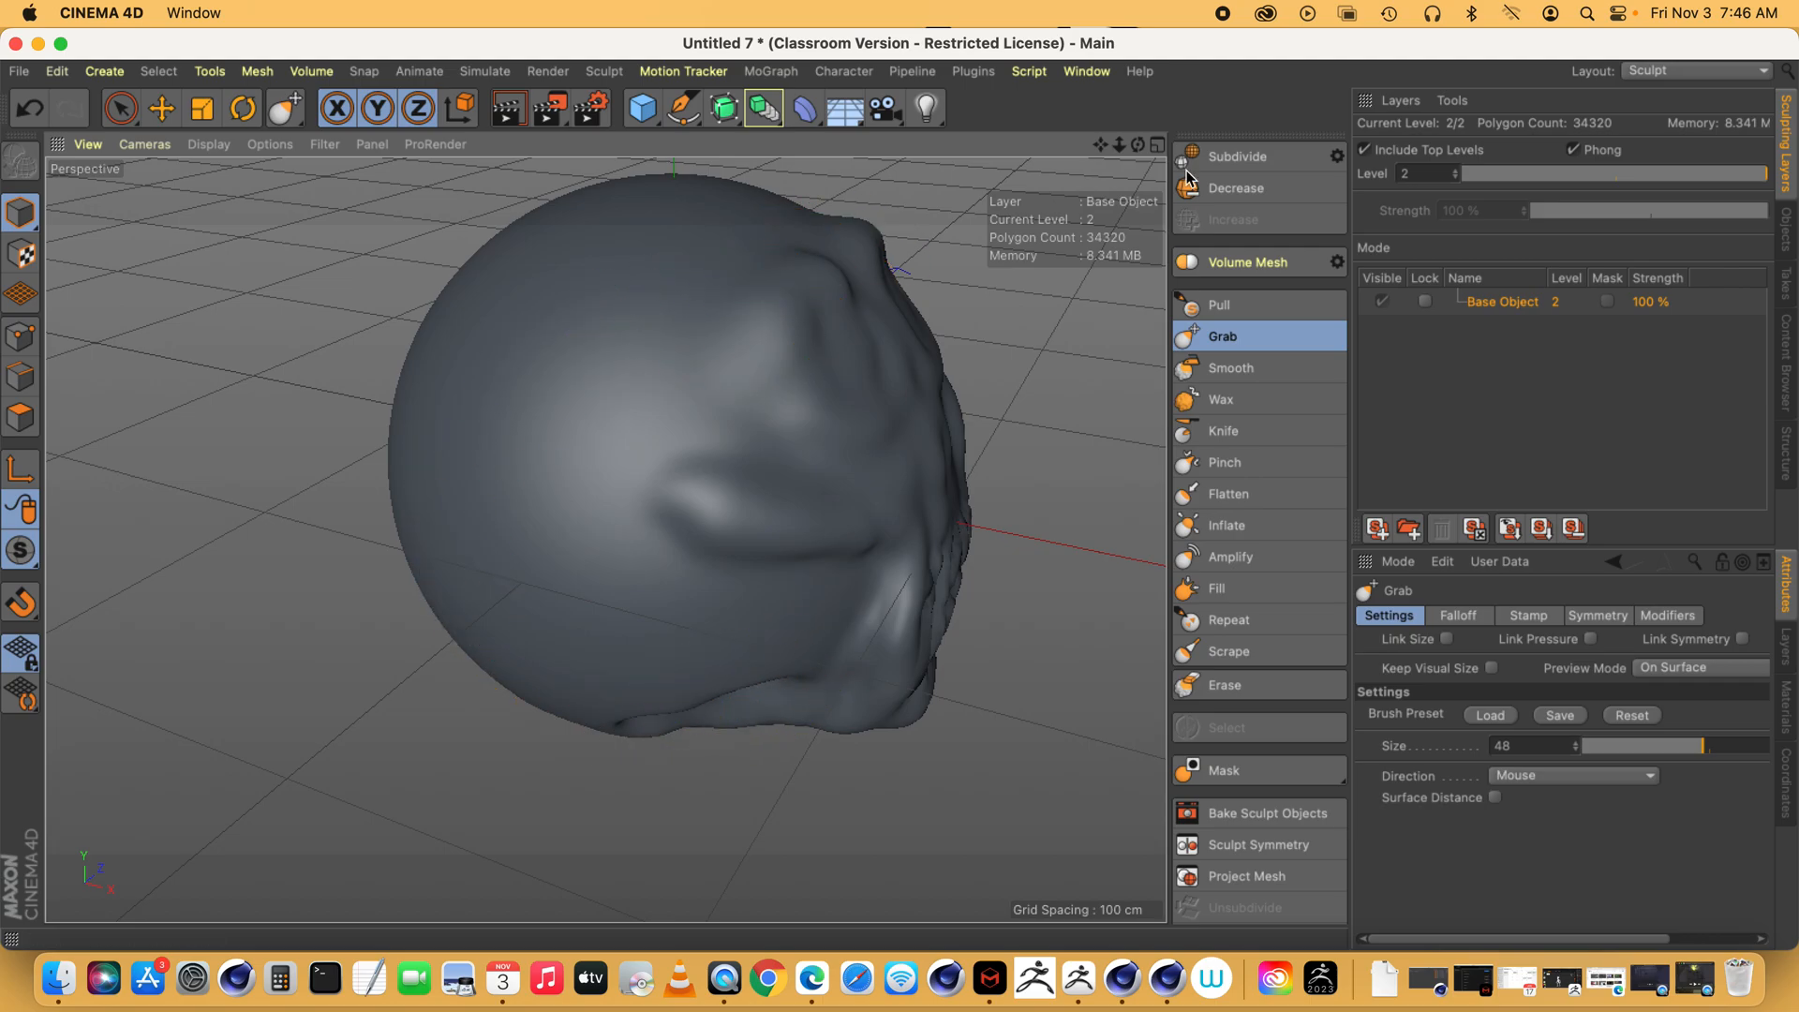
- Undo the last Grab strokes on the underside of the head behind the jaw
drag(1136, 145, 974, 206)
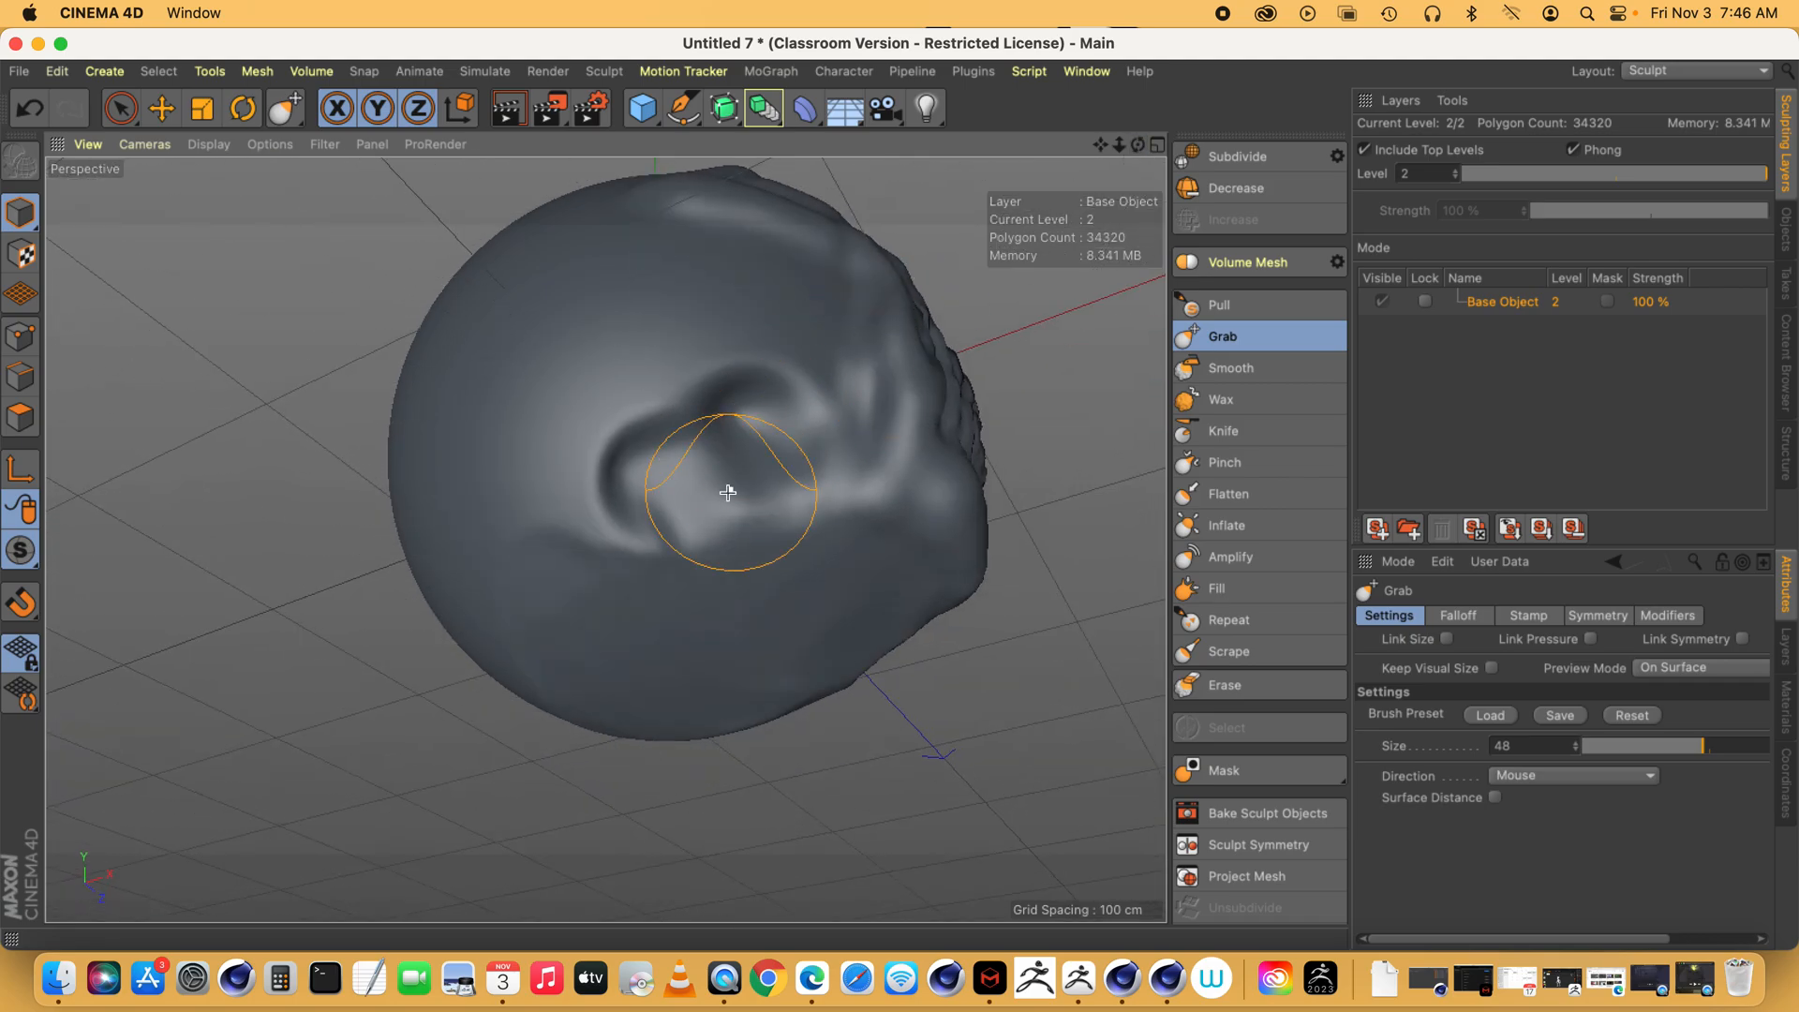
key(super+z)
key(super+z)
key(super+z)
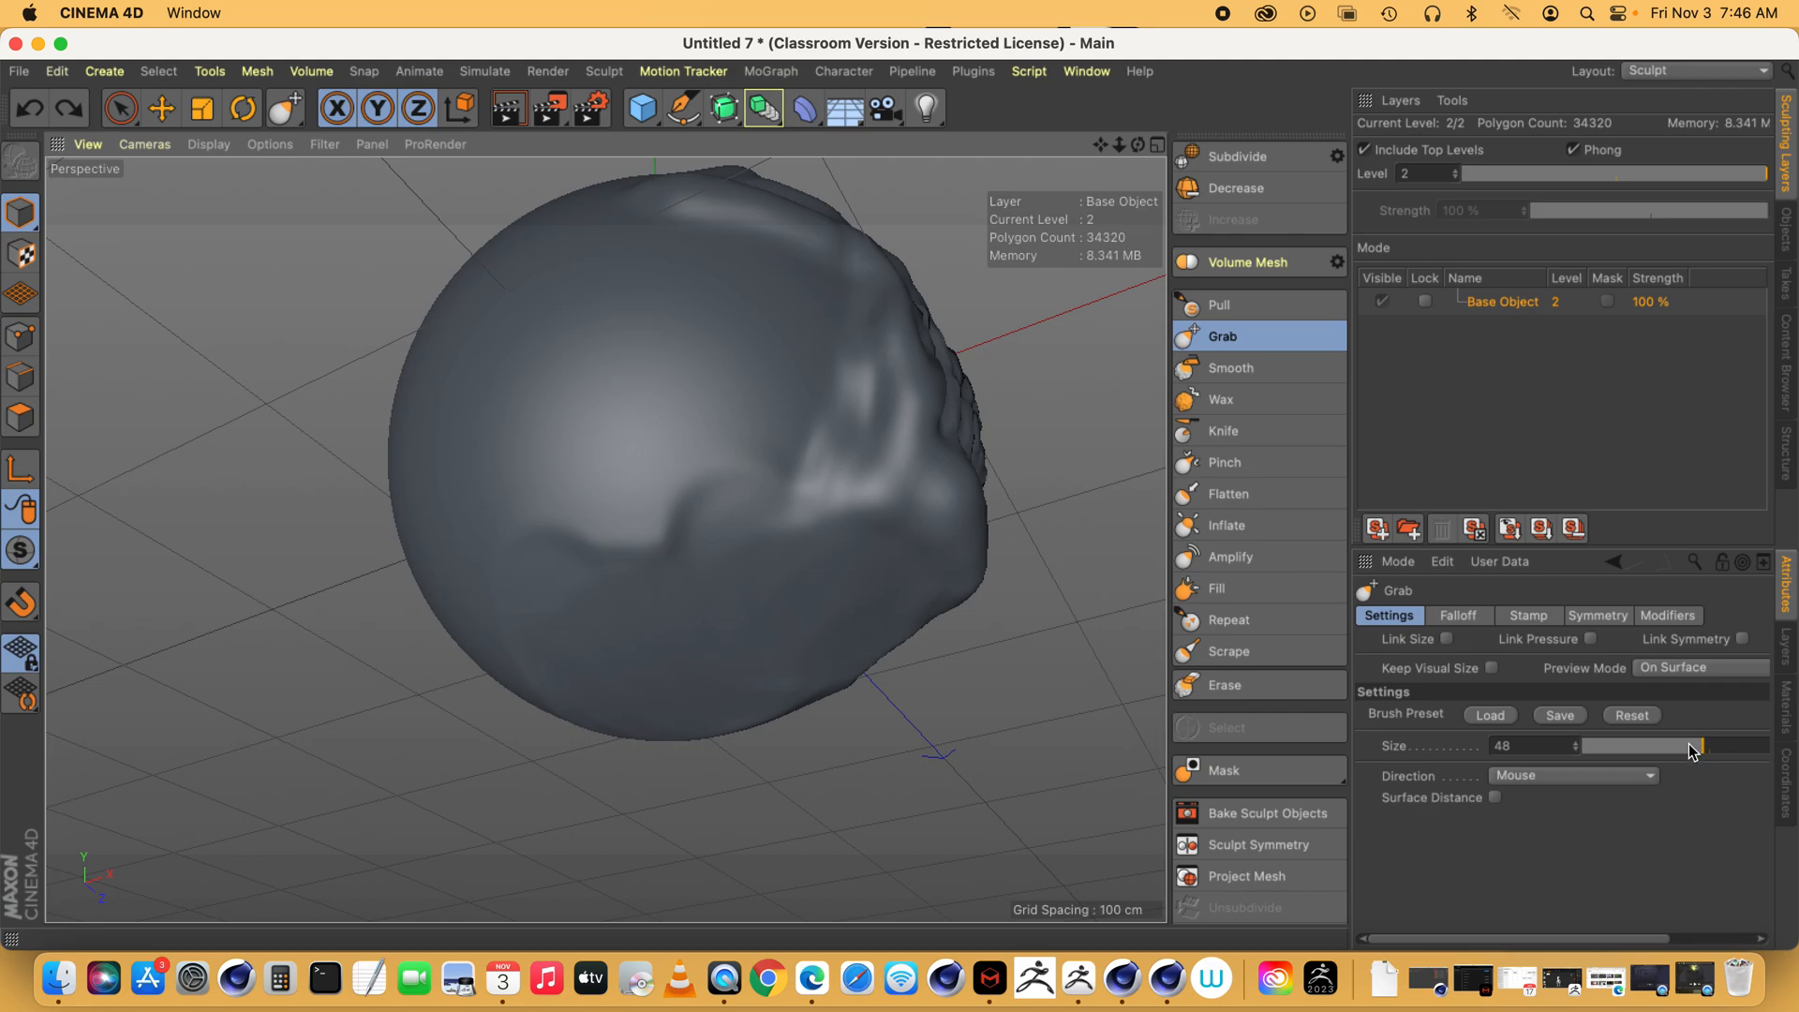
- Reshape the jaw and the underside behind it from both sides with the Grab brush at sizes 56 and 67
drag(1690, 745, 1718, 744)
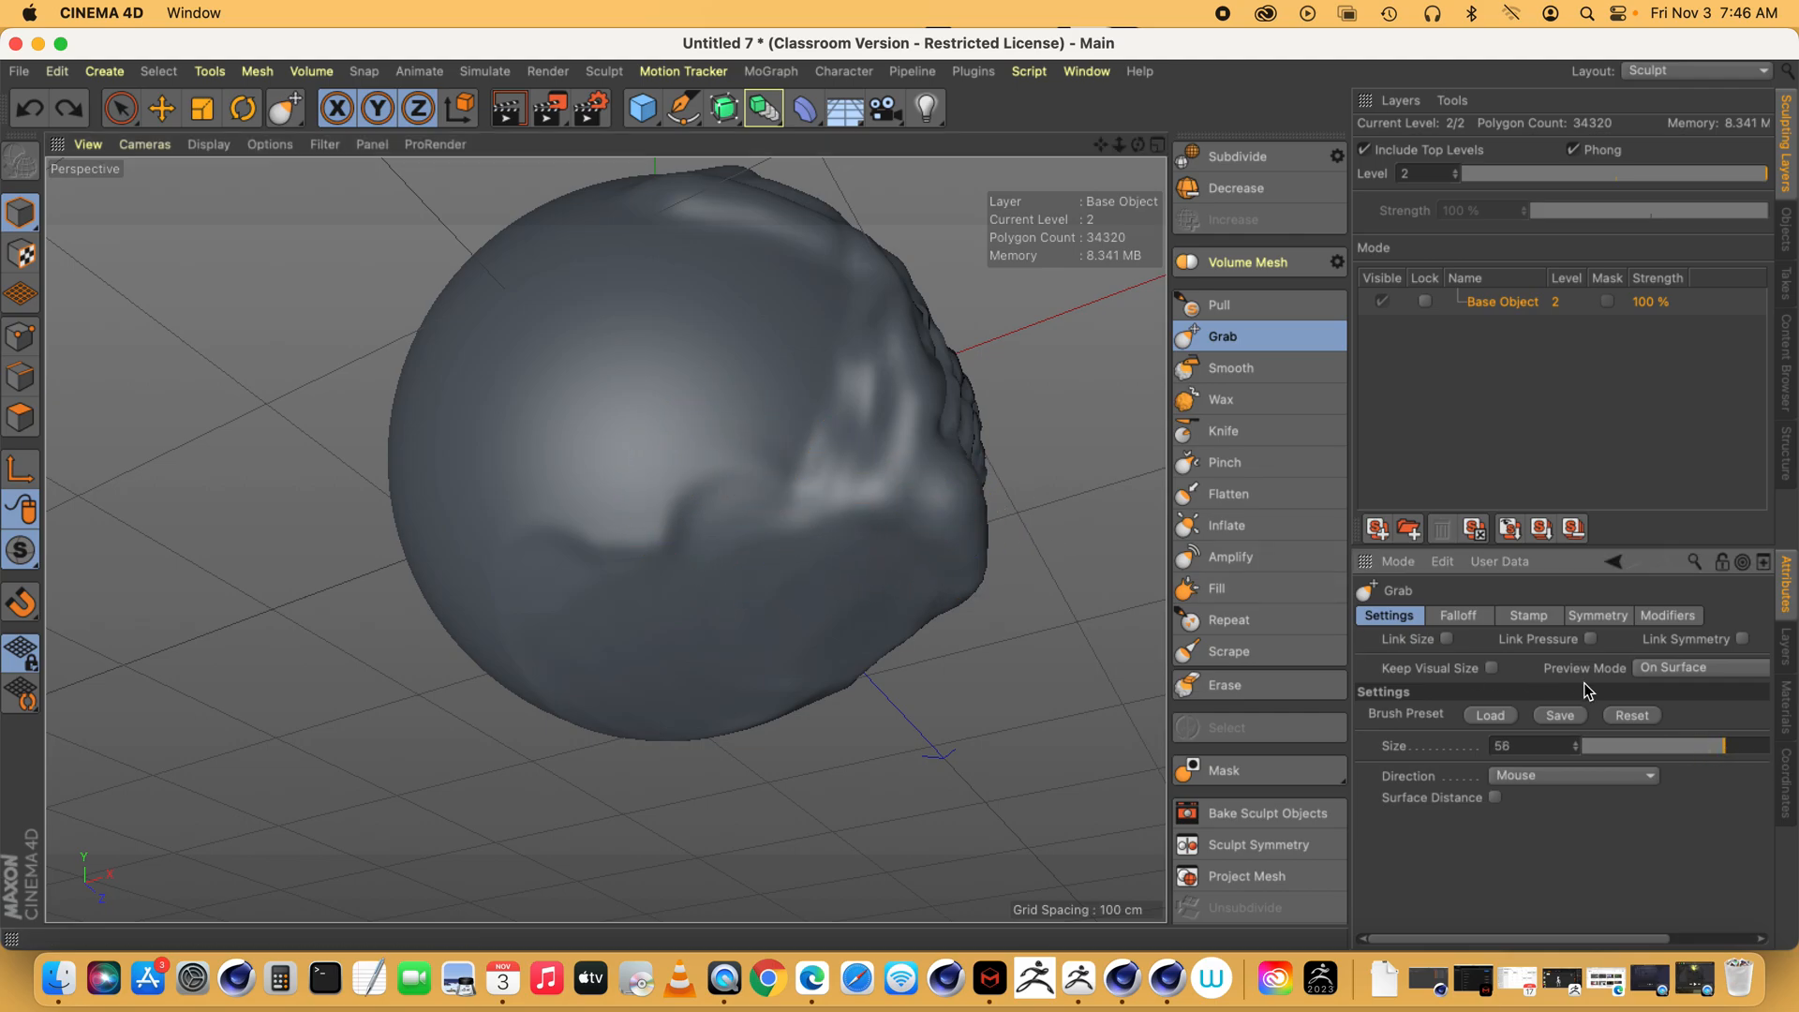
mouse_move(843, 481)
mouse_down()
mouse_move(662, 522)
mouse_move(710, 510)
mouse_up()
mouse_move(738, 451)
mouse_down()
mouse_move(655, 524)
mouse_move(637, 474)
mouse_up()
drag(1139, 145, 796, 98)
mouse_move(630, 652)
mouse_down()
mouse_move(622, 683)
mouse_move(662, 702)
mouse_move(615, 706)
mouse_up()
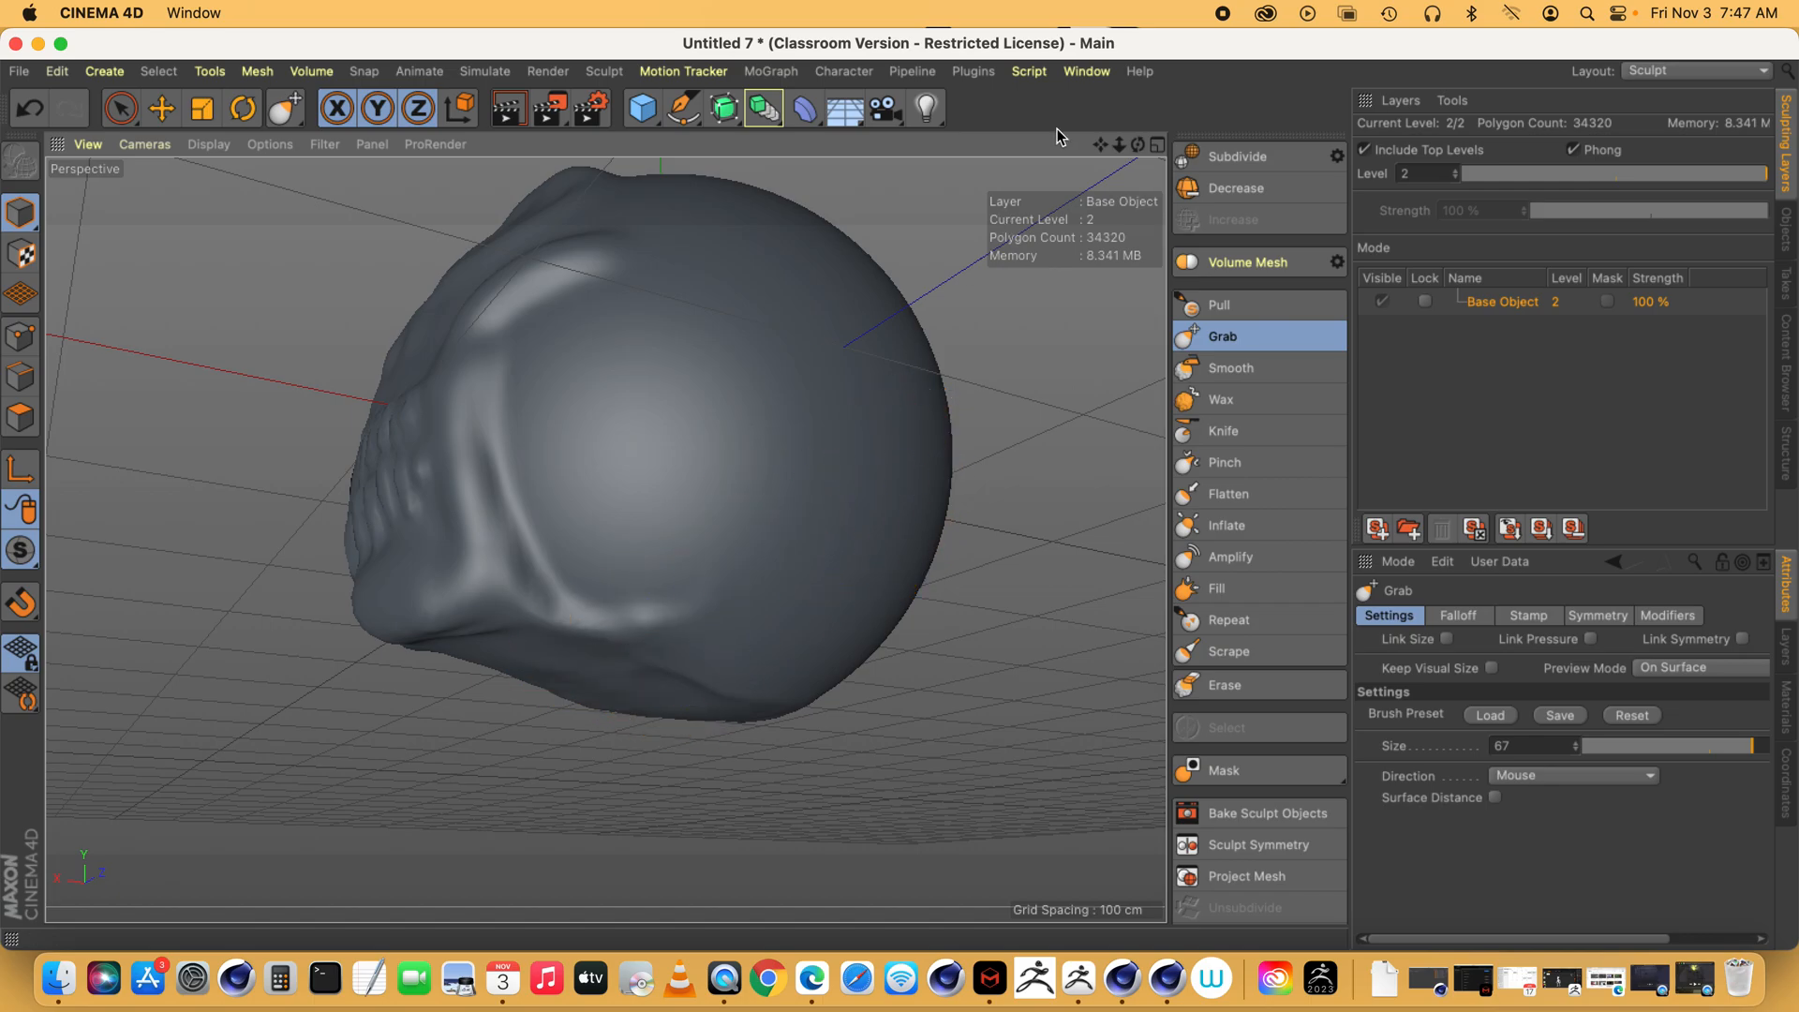
- Adjust the jaw side and cheekbones from the front with the Grab brush at size 67, and raise its size to 72
mouse_move(1140, 150)
mouse_down()
mouse_move(654, 454)
mouse_move(751, 430)
mouse_up()
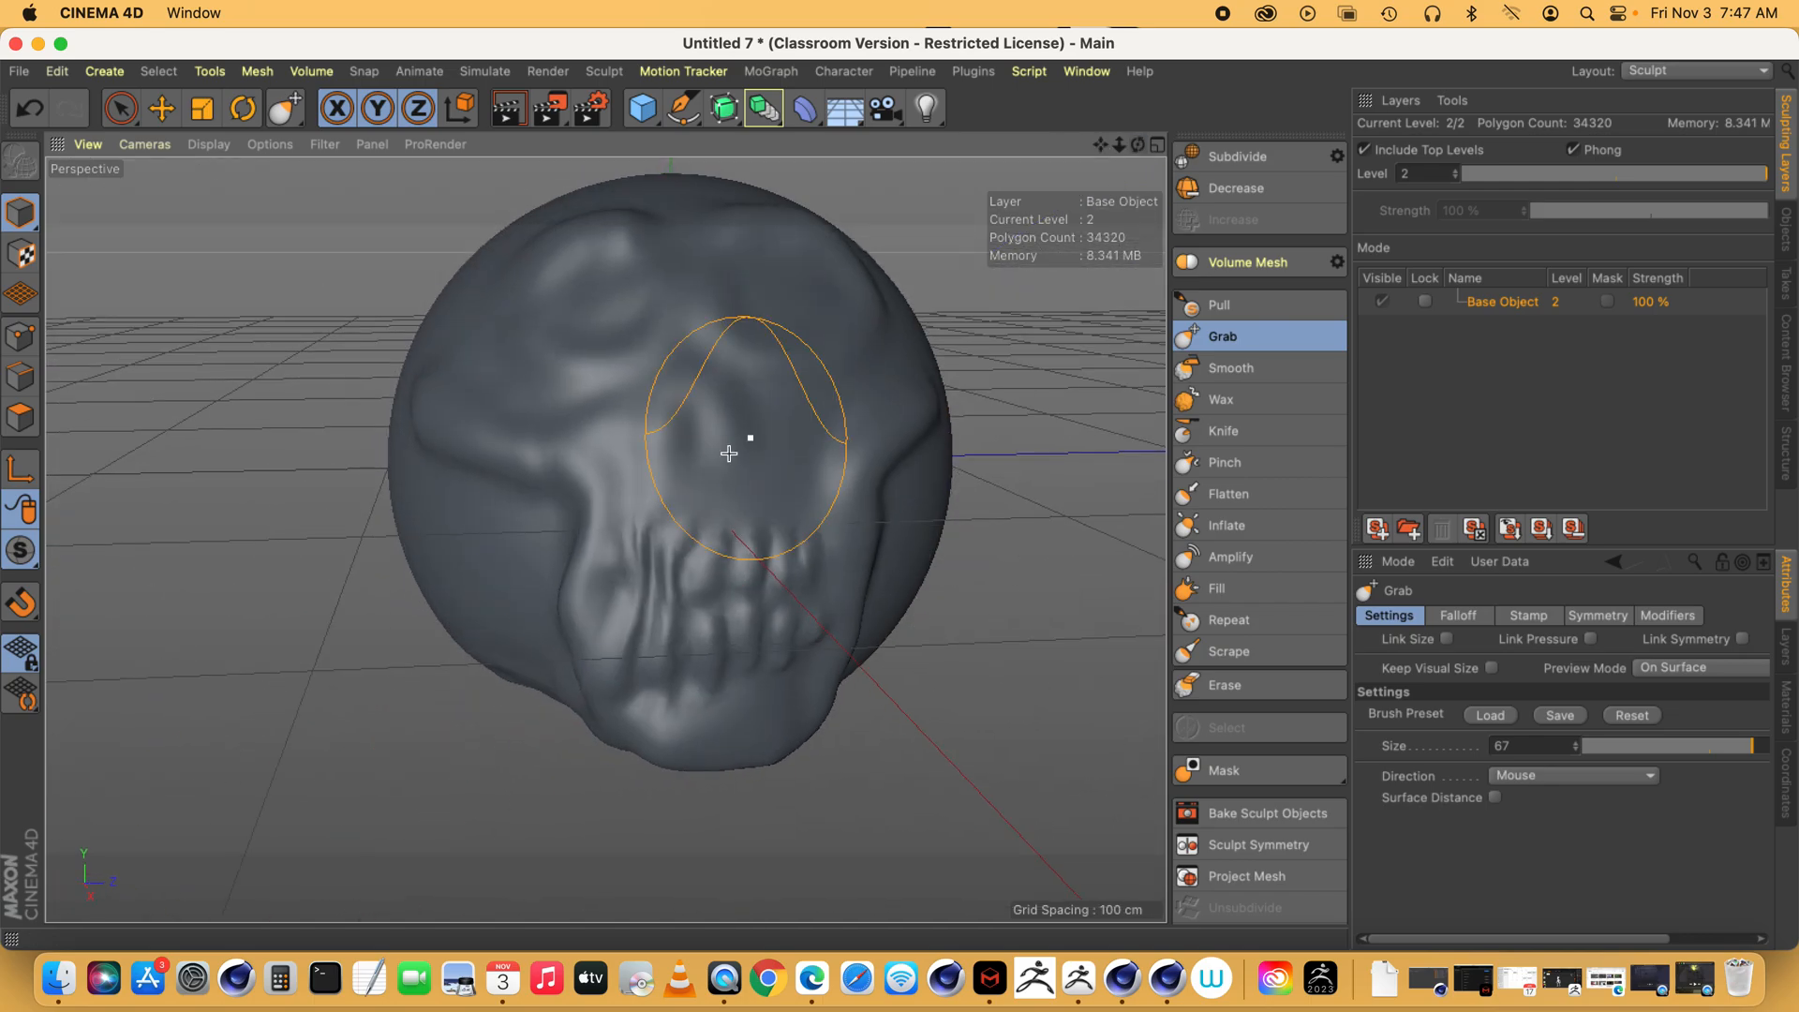
drag(557, 604, 583, 600)
mouse_move(527, 471)
mouse_down()
mouse_move(509, 491)
mouse_move(469, 470)
mouse_up()
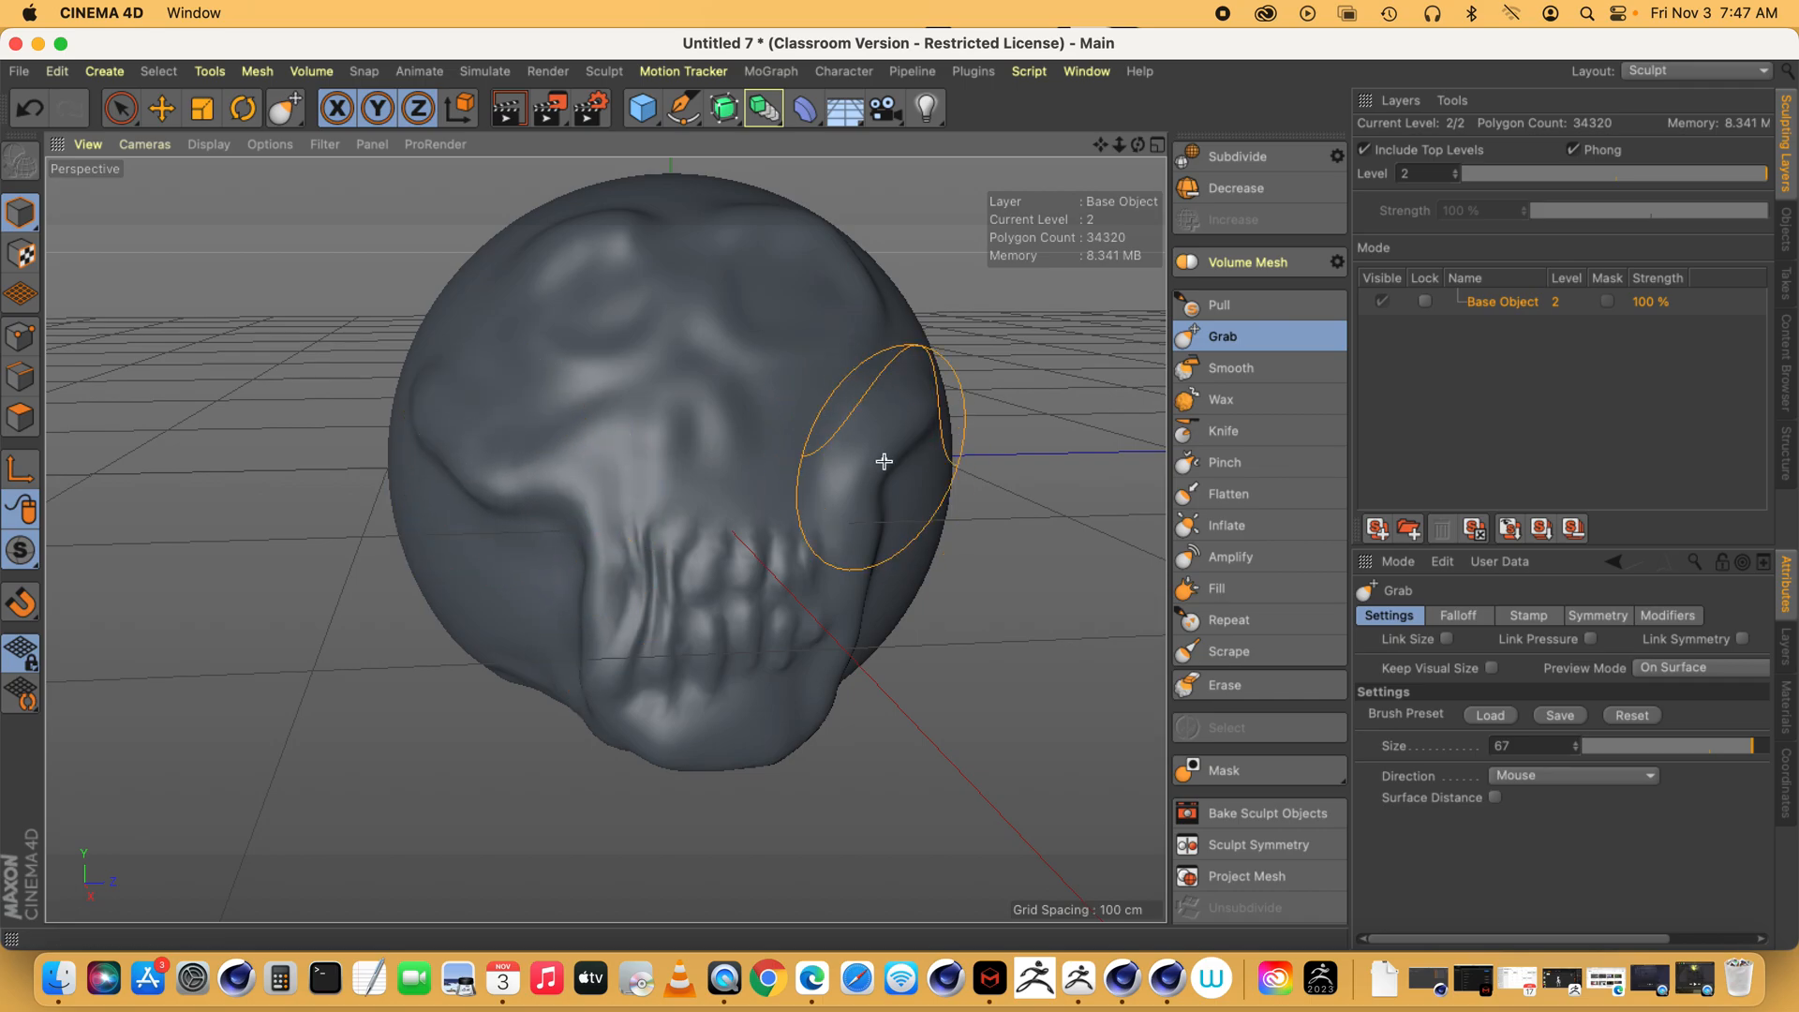
drag(883, 461, 888, 477)
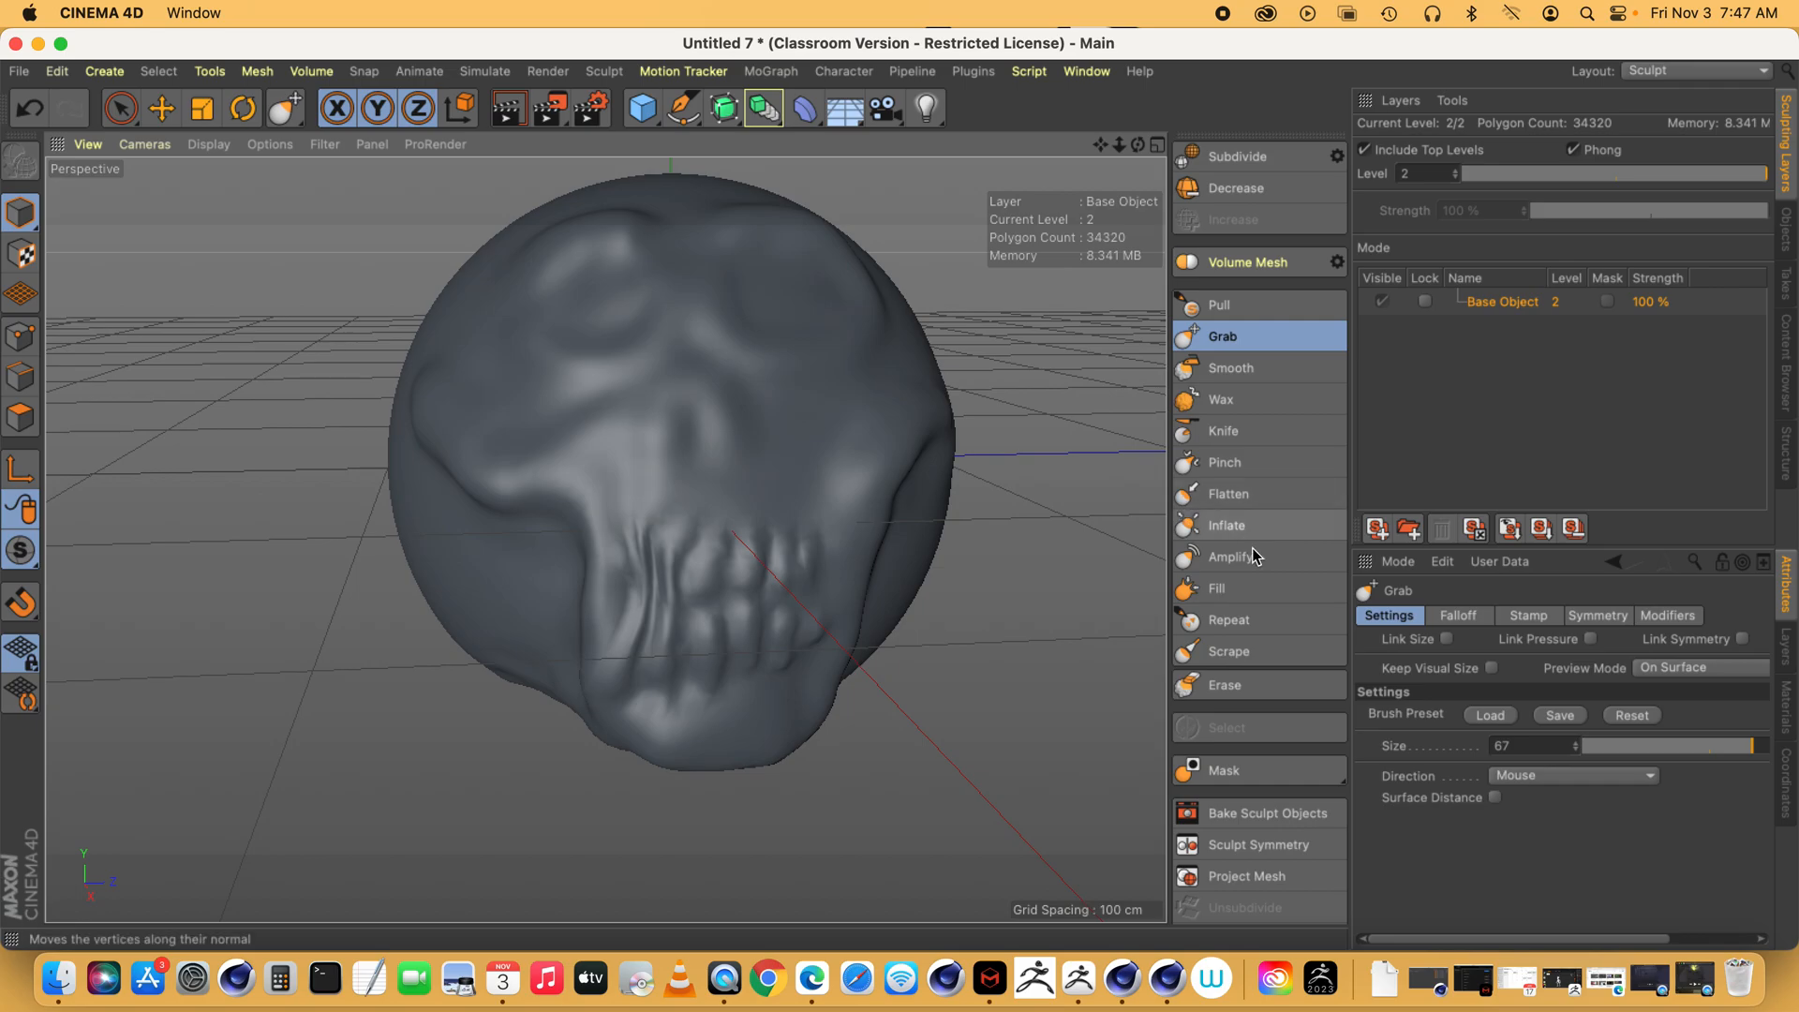
drag(1754, 747, 1767, 746)
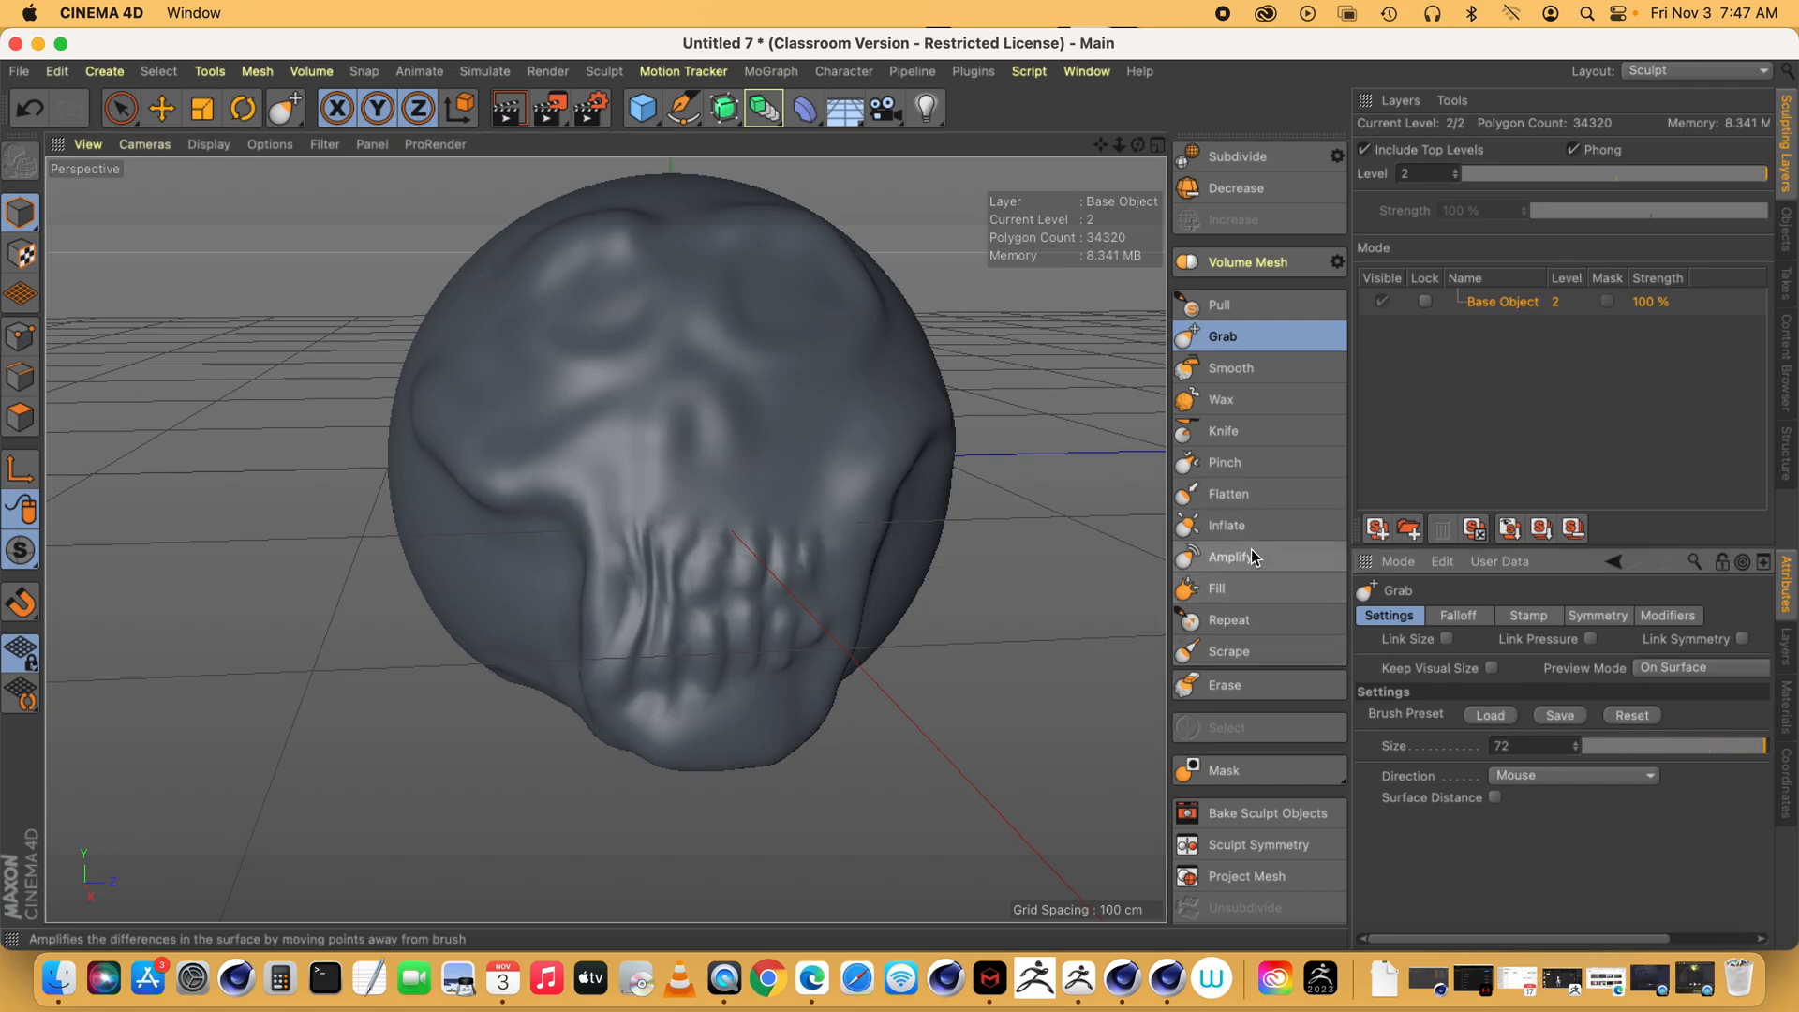
- Flatten both sides of the face below the cheekbones using the Flatten brush at size 61 and 100 % pressure
click(1246, 499)
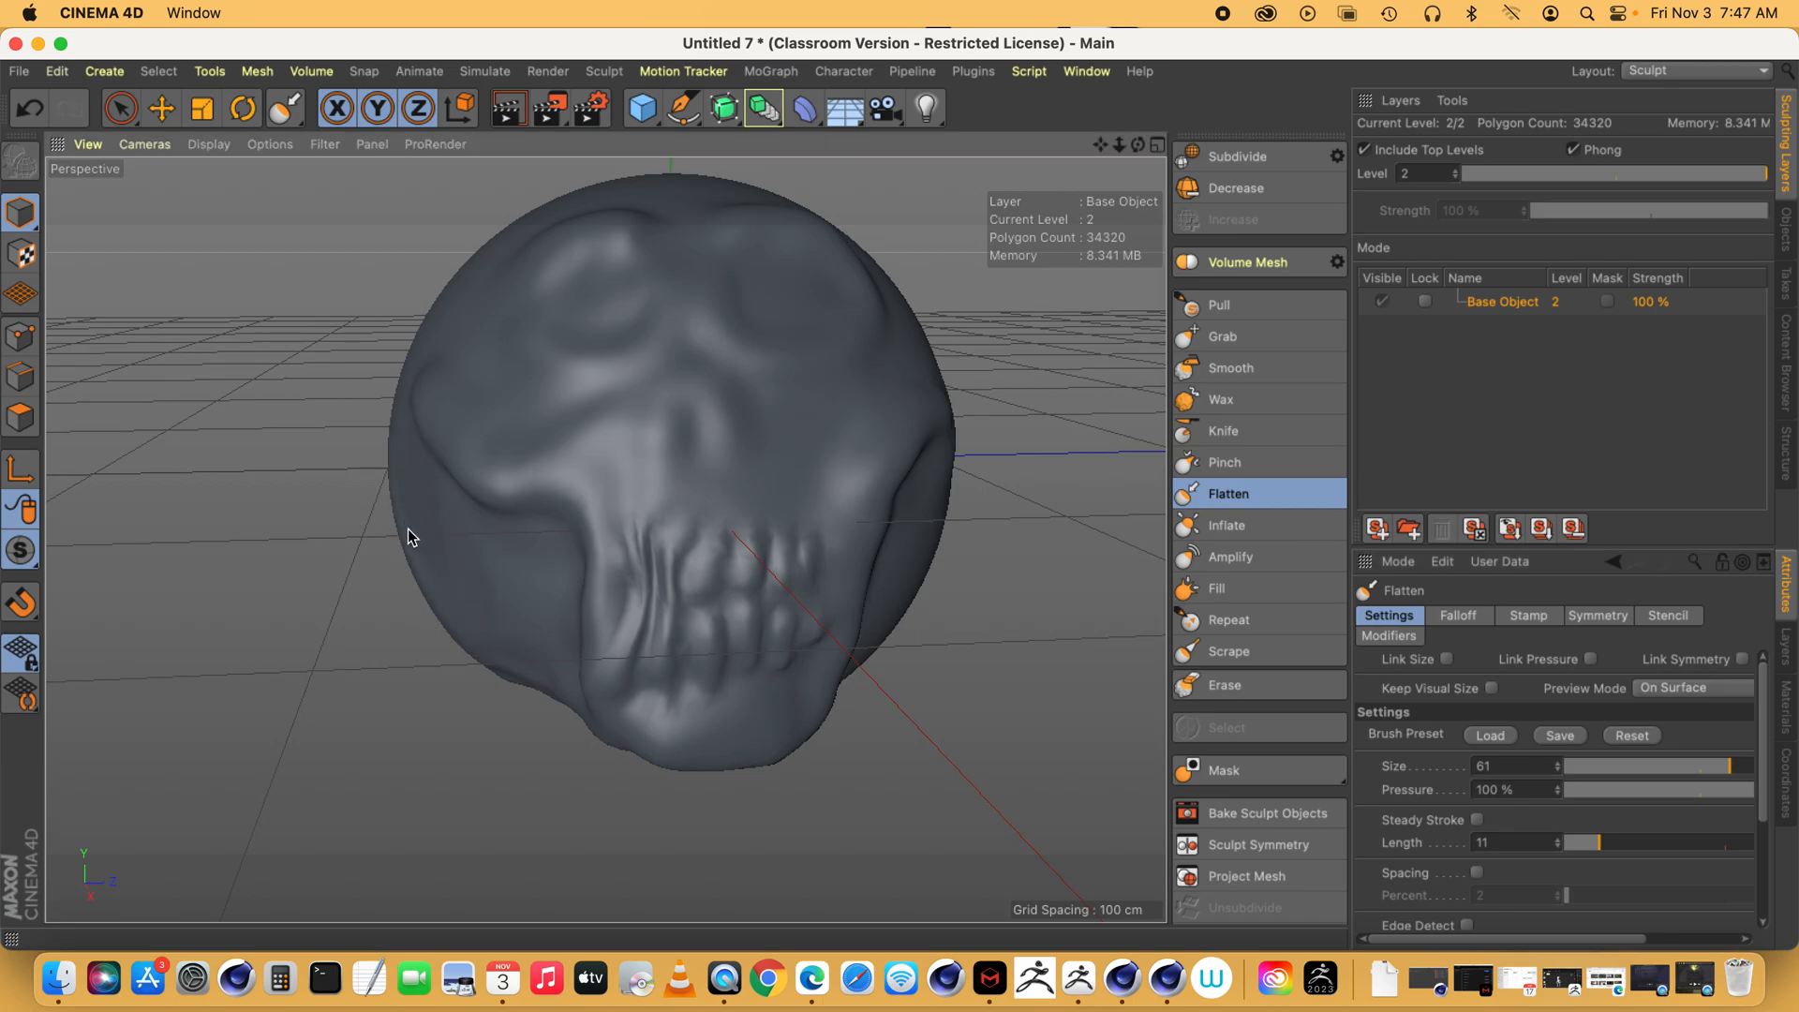
drag(509, 684, 405, 534)
mouse_move(1135, 147)
mouse_down()
mouse_move(666, 462)
mouse_move(868, 633)
mouse_move(902, 604)
mouse_up()
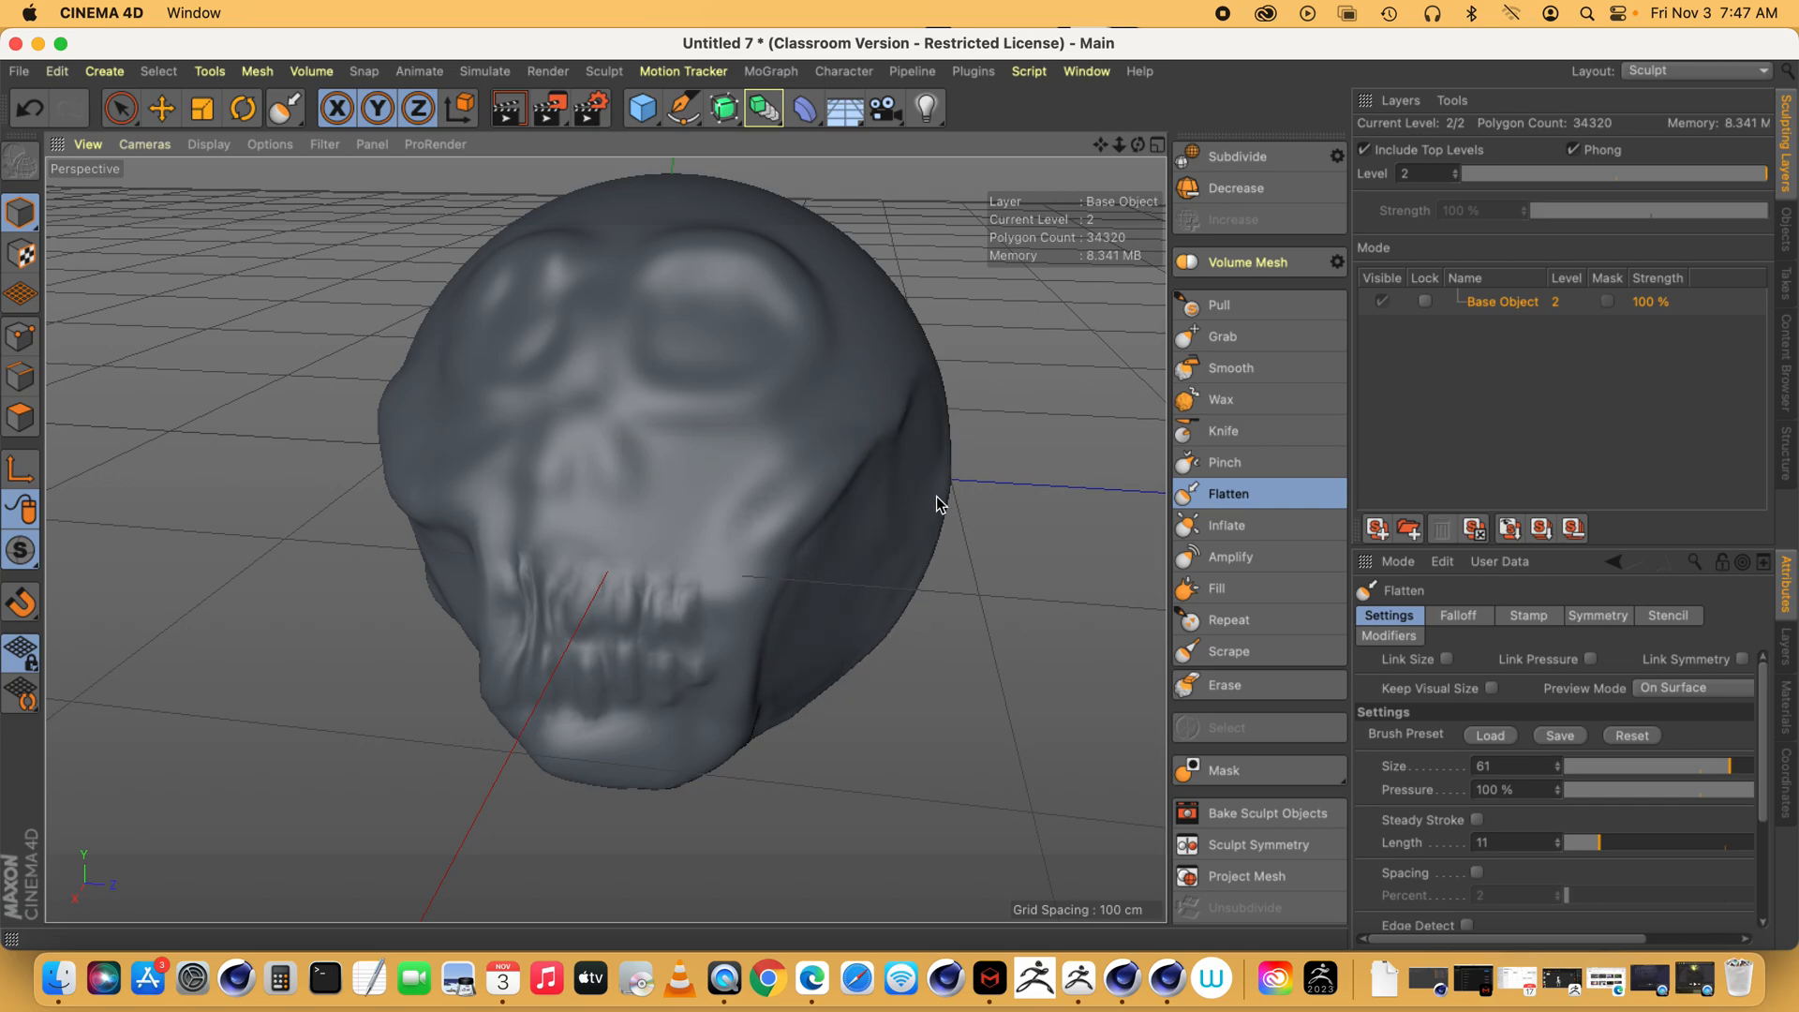
- Flatten one side of the head behind the cheekbone and jaw with the Flatten brush at size 61
mouse_move(1135, 144)
mouse_down()
mouse_move(667, 462)
mouse_move(1016, 361)
mouse_up()
mouse_move(850, 683)
mouse_down()
mouse_move(802, 309)
mouse_move(743, 374)
mouse_up()
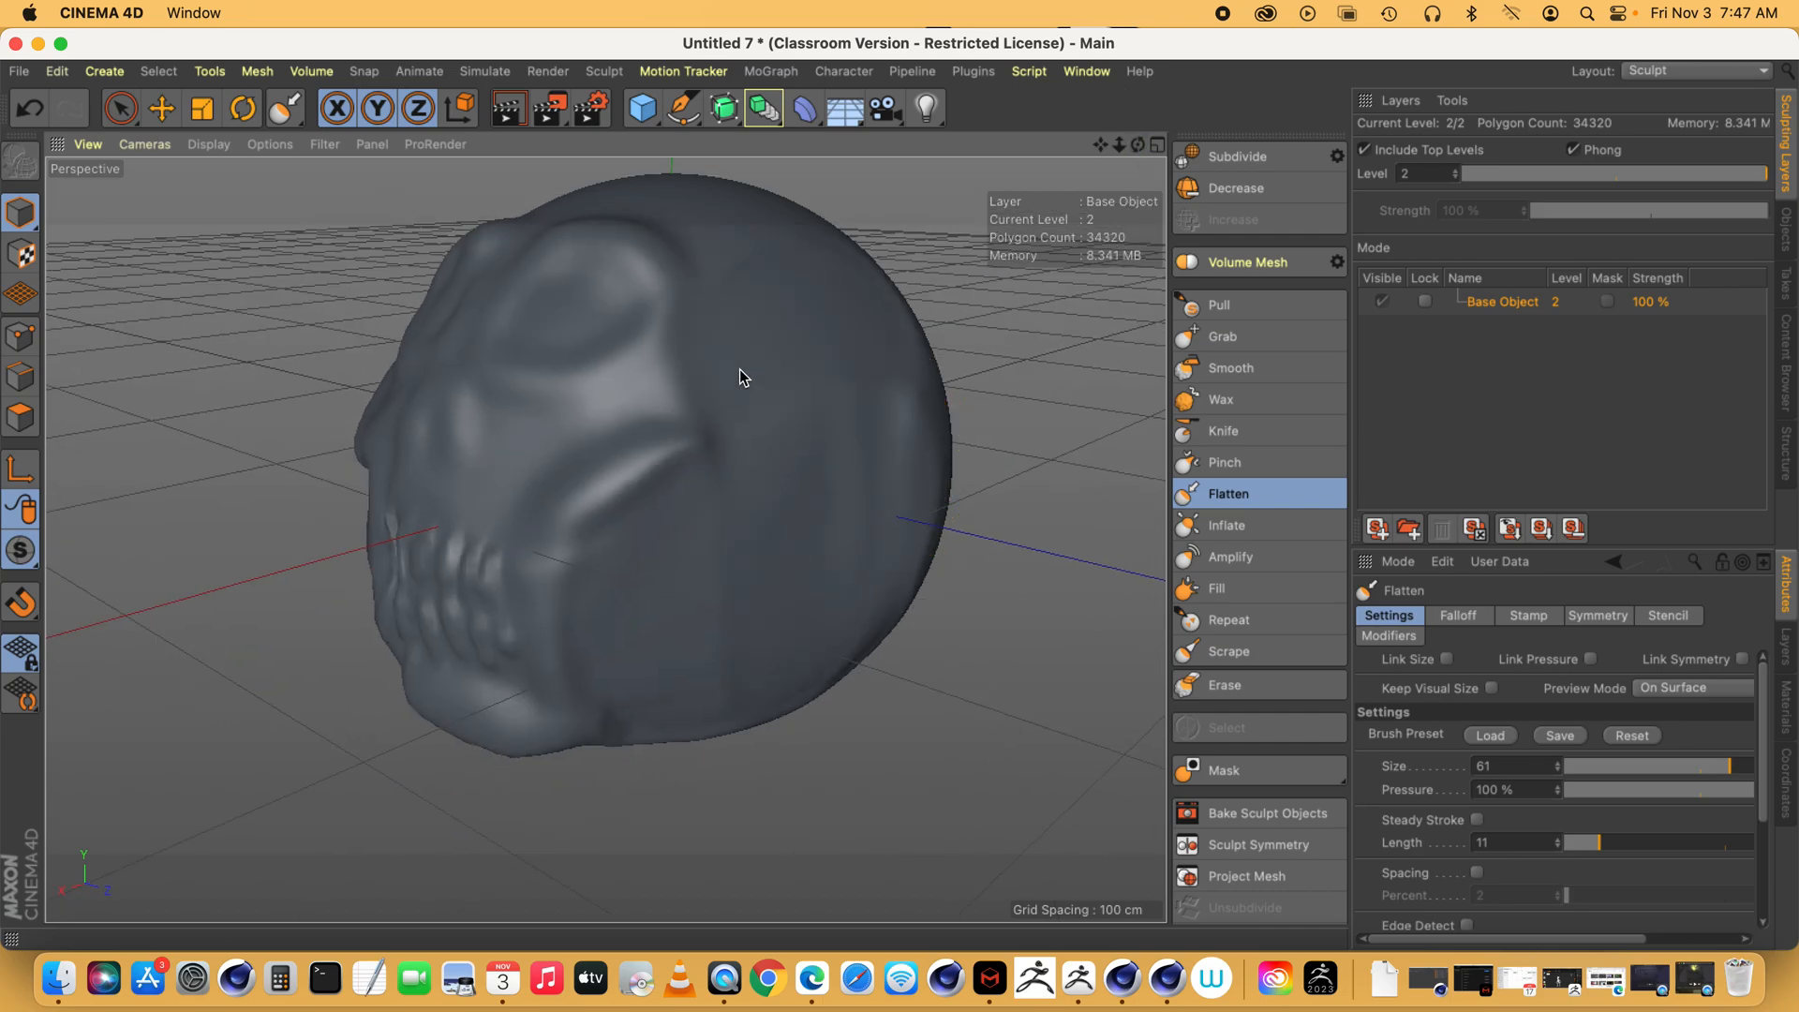
drag(853, 442, 837, 548)
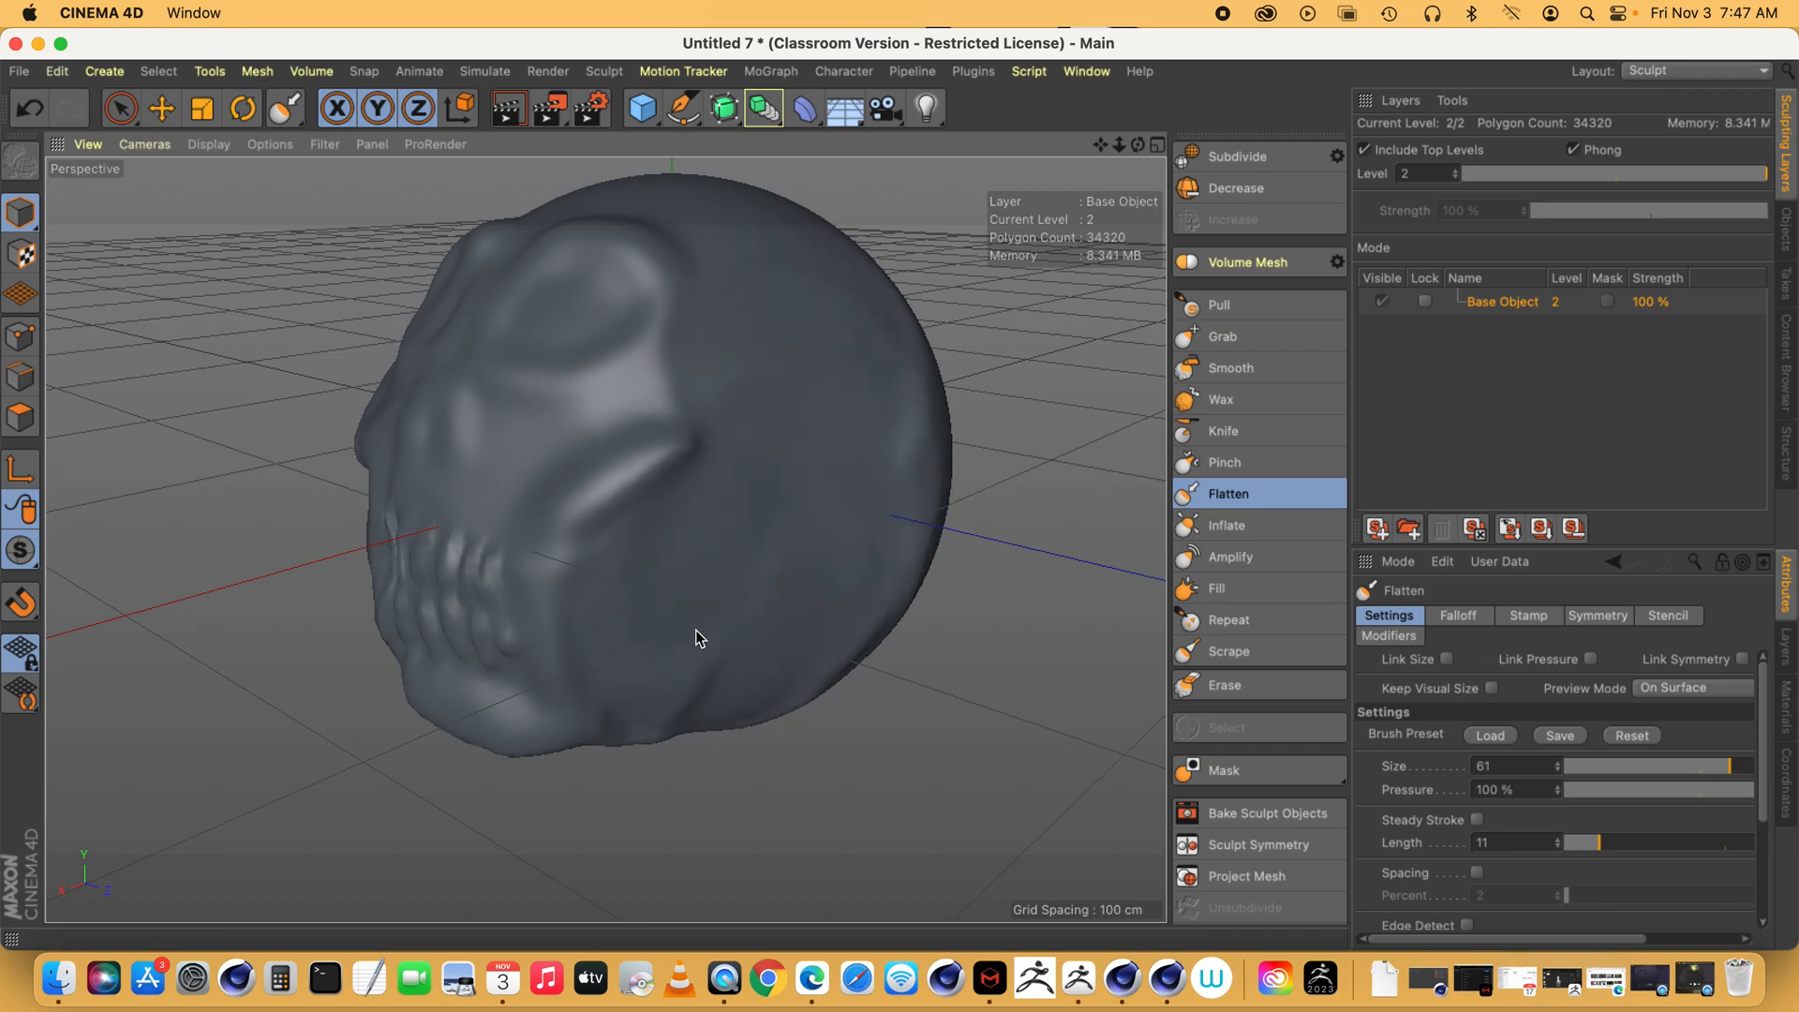
drag(901, 405, 867, 609)
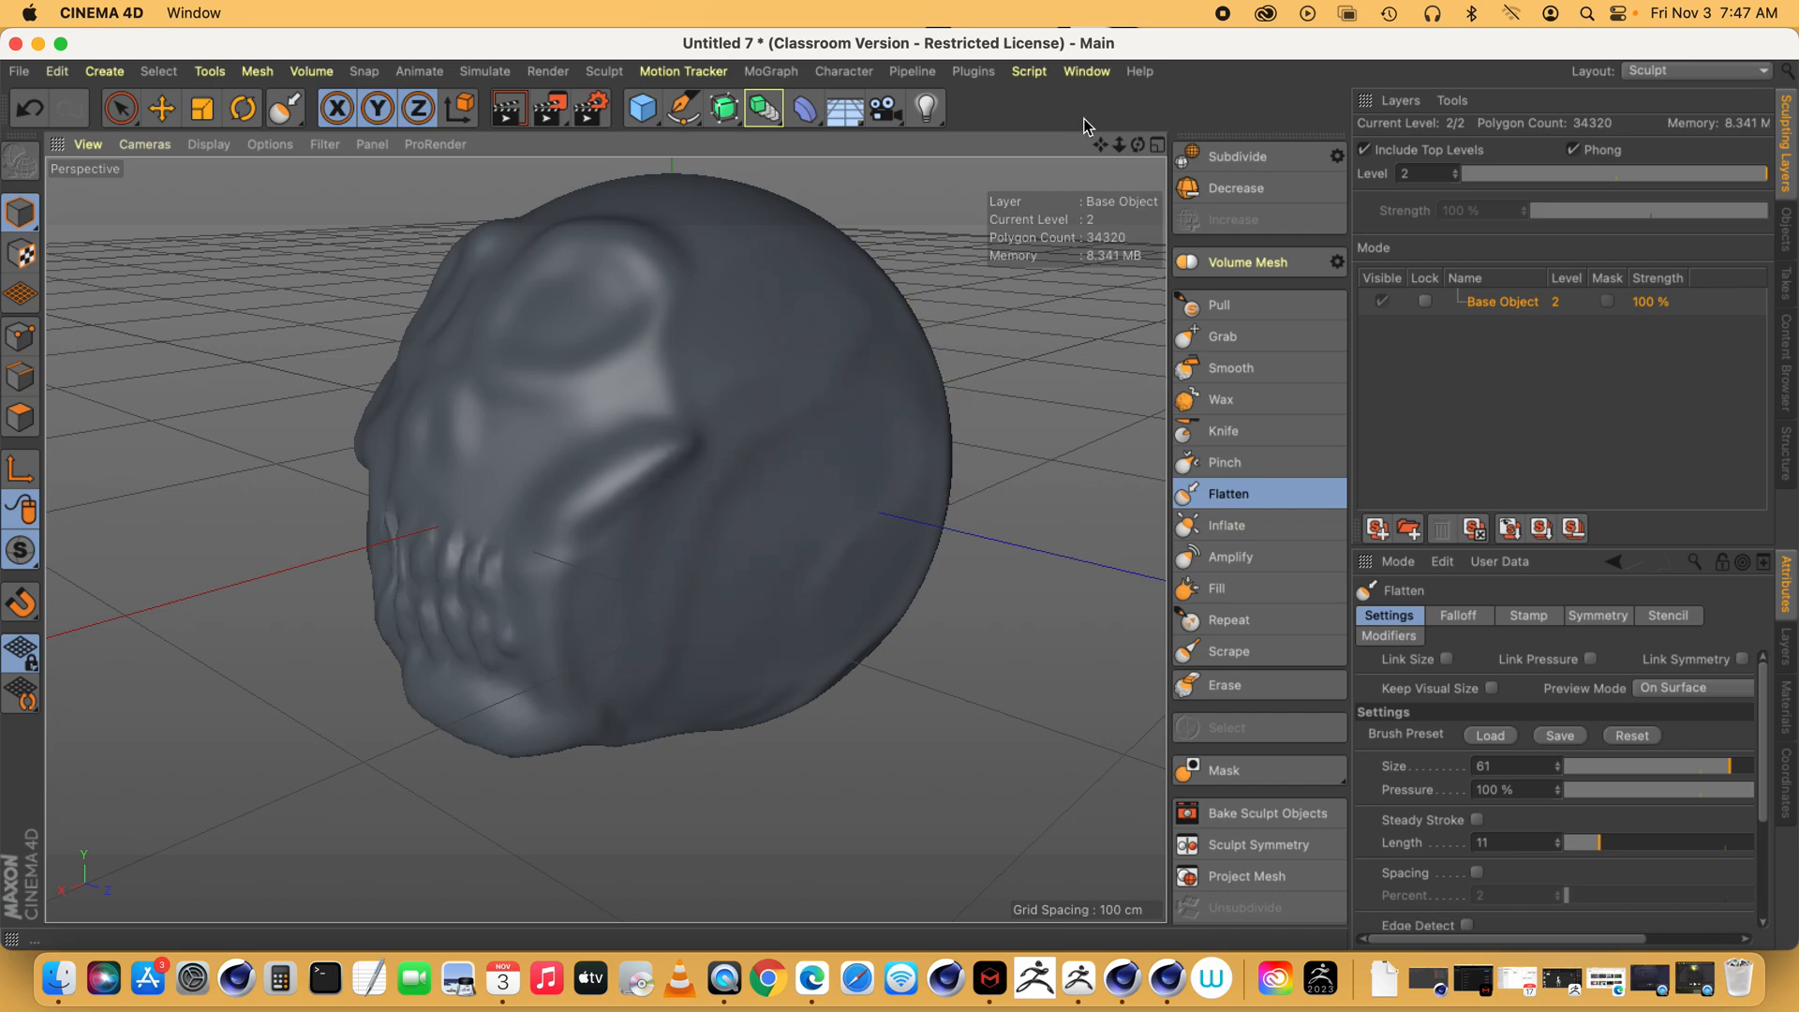
- Flatten the opposite side of the head from the underside up to the temple with the Flatten brush at size 61
drag(1137, 143, 497, 750)
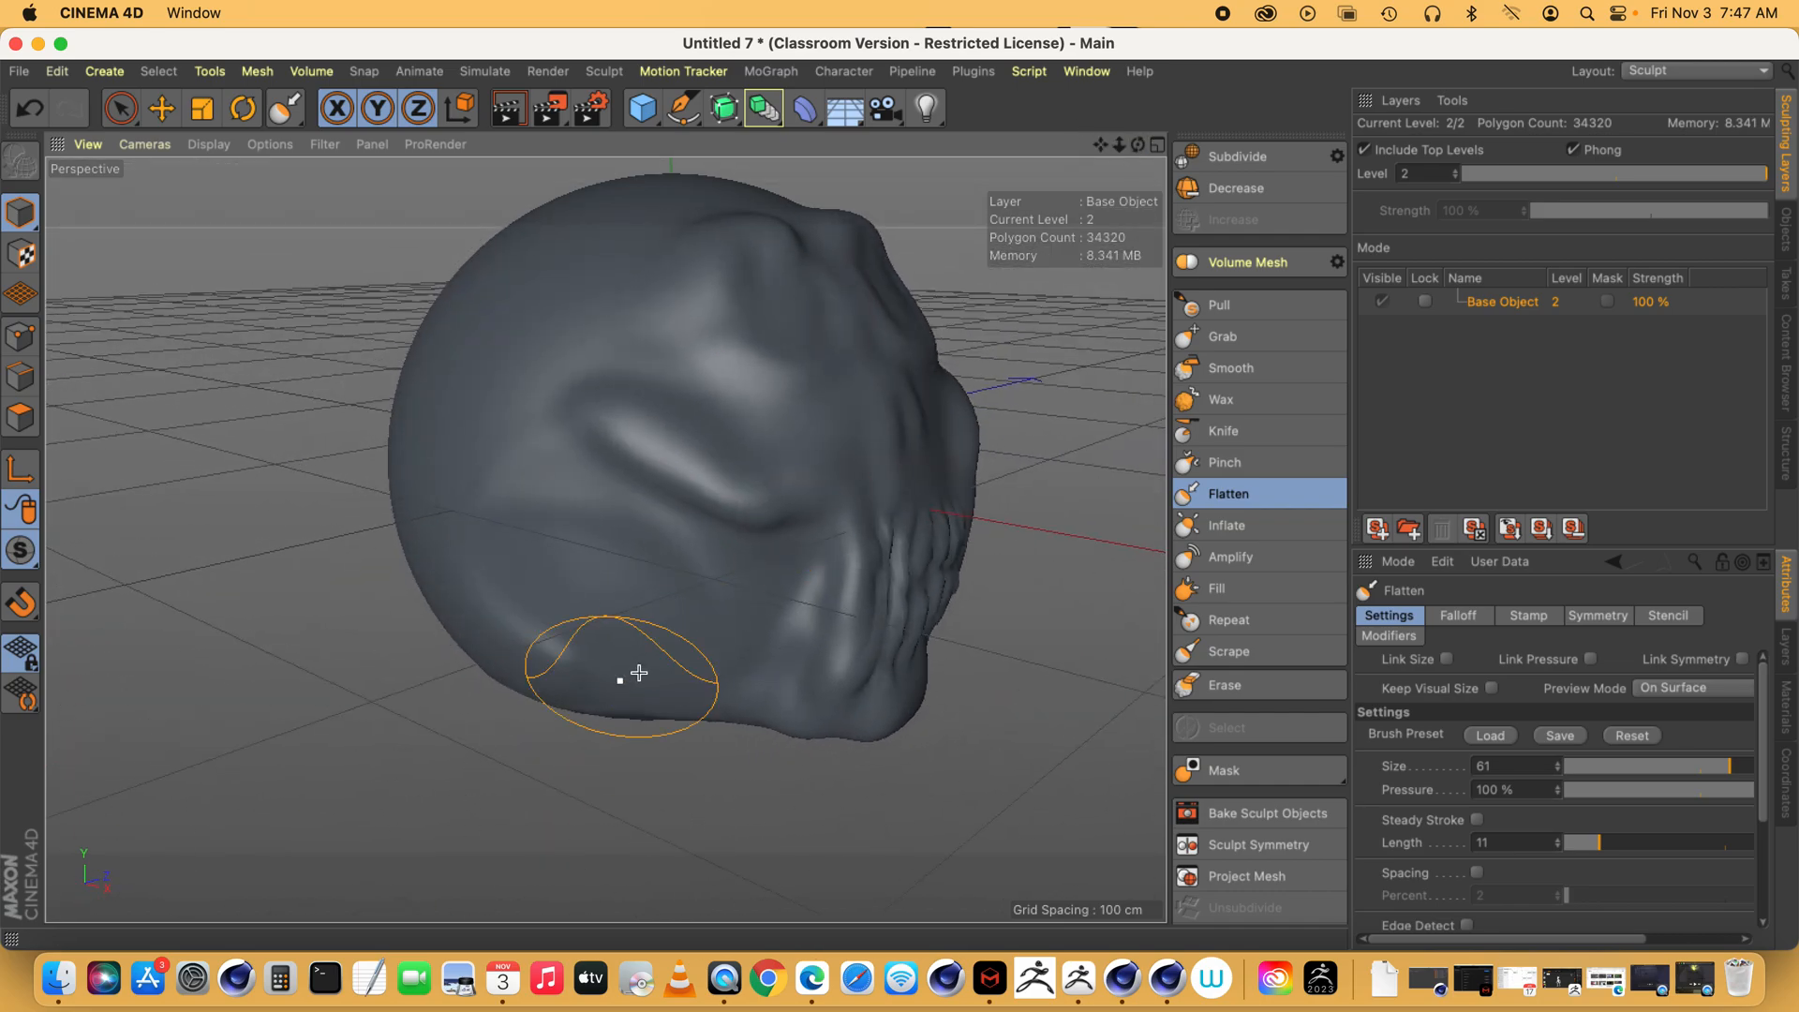
drag(525, 676, 619, 621)
mouse_move(598, 551)
mouse_down()
mouse_move(514, 453)
mouse_move(550, 301)
mouse_move(582, 369)
mouse_move(581, 296)
mouse_up()
mouse_move(535, 363)
mouse_down()
mouse_move(513, 247)
mouse_move(467, 487)
mouse_up()
drag(520, 546, 514, 526)
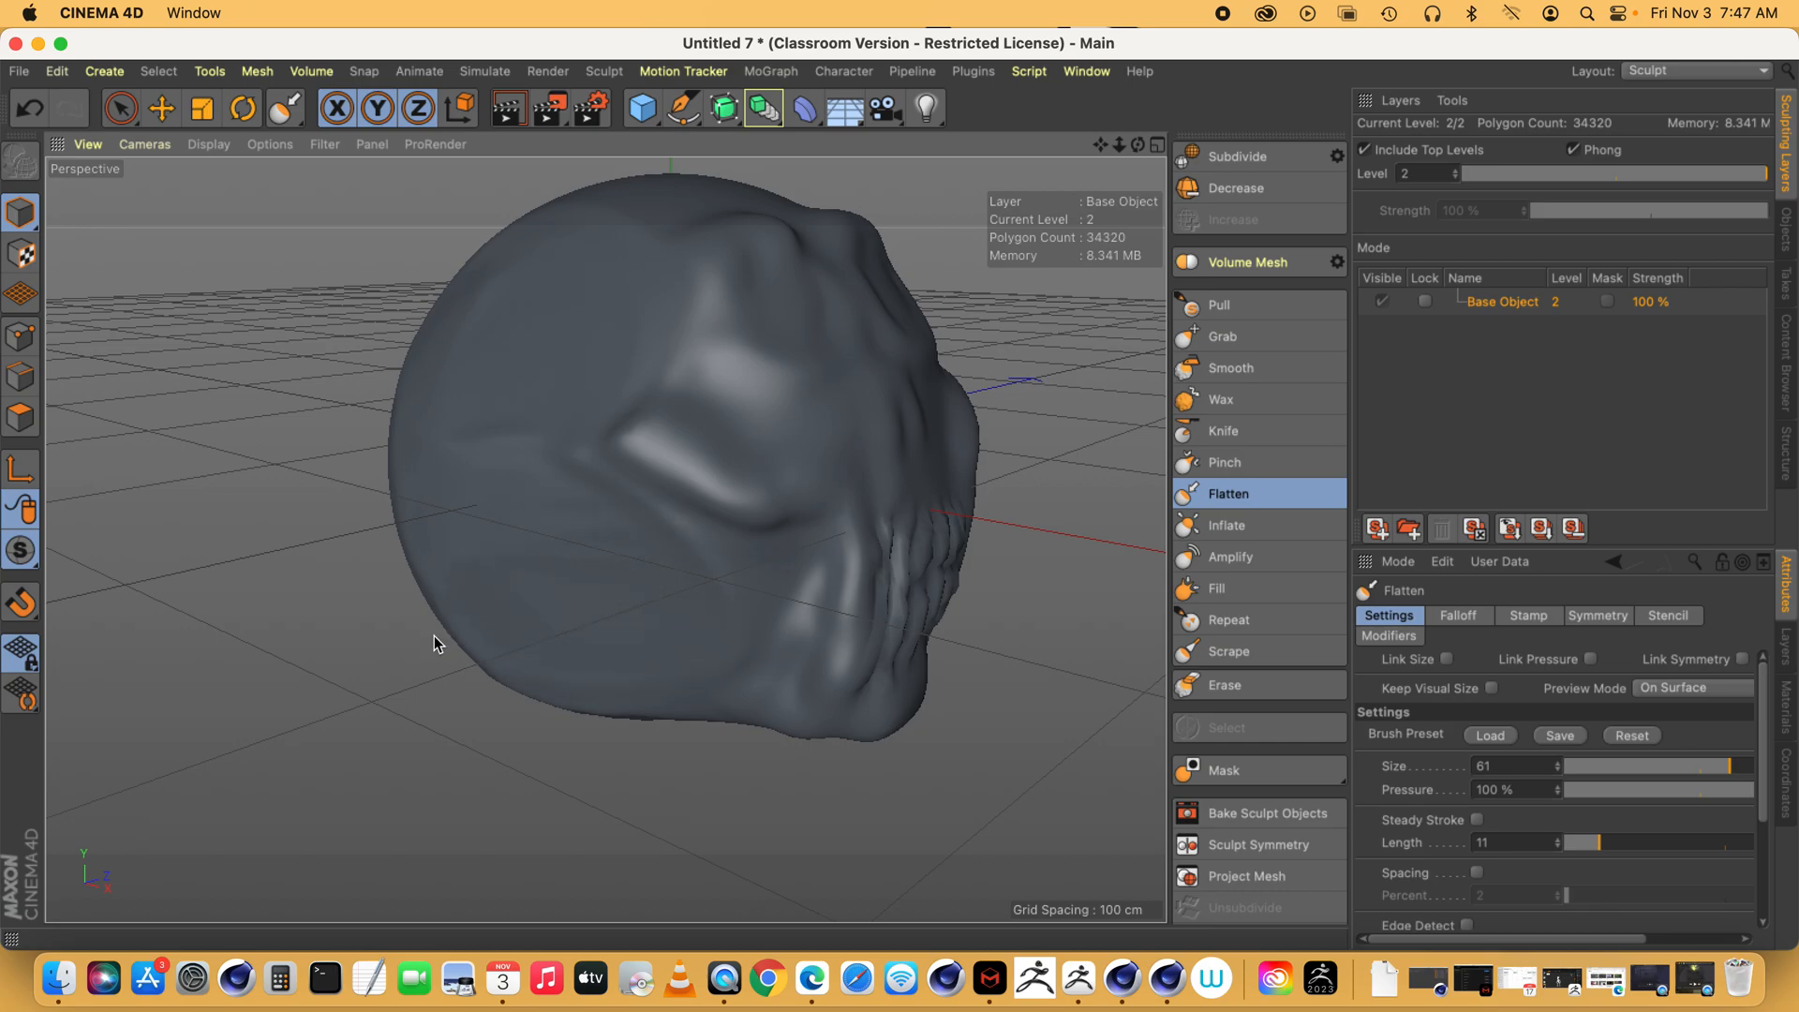
mouse_move(621, 639)
mouse_down()
mouse_move(613, 538)
mouse_move(506, 469)
mouse_up()
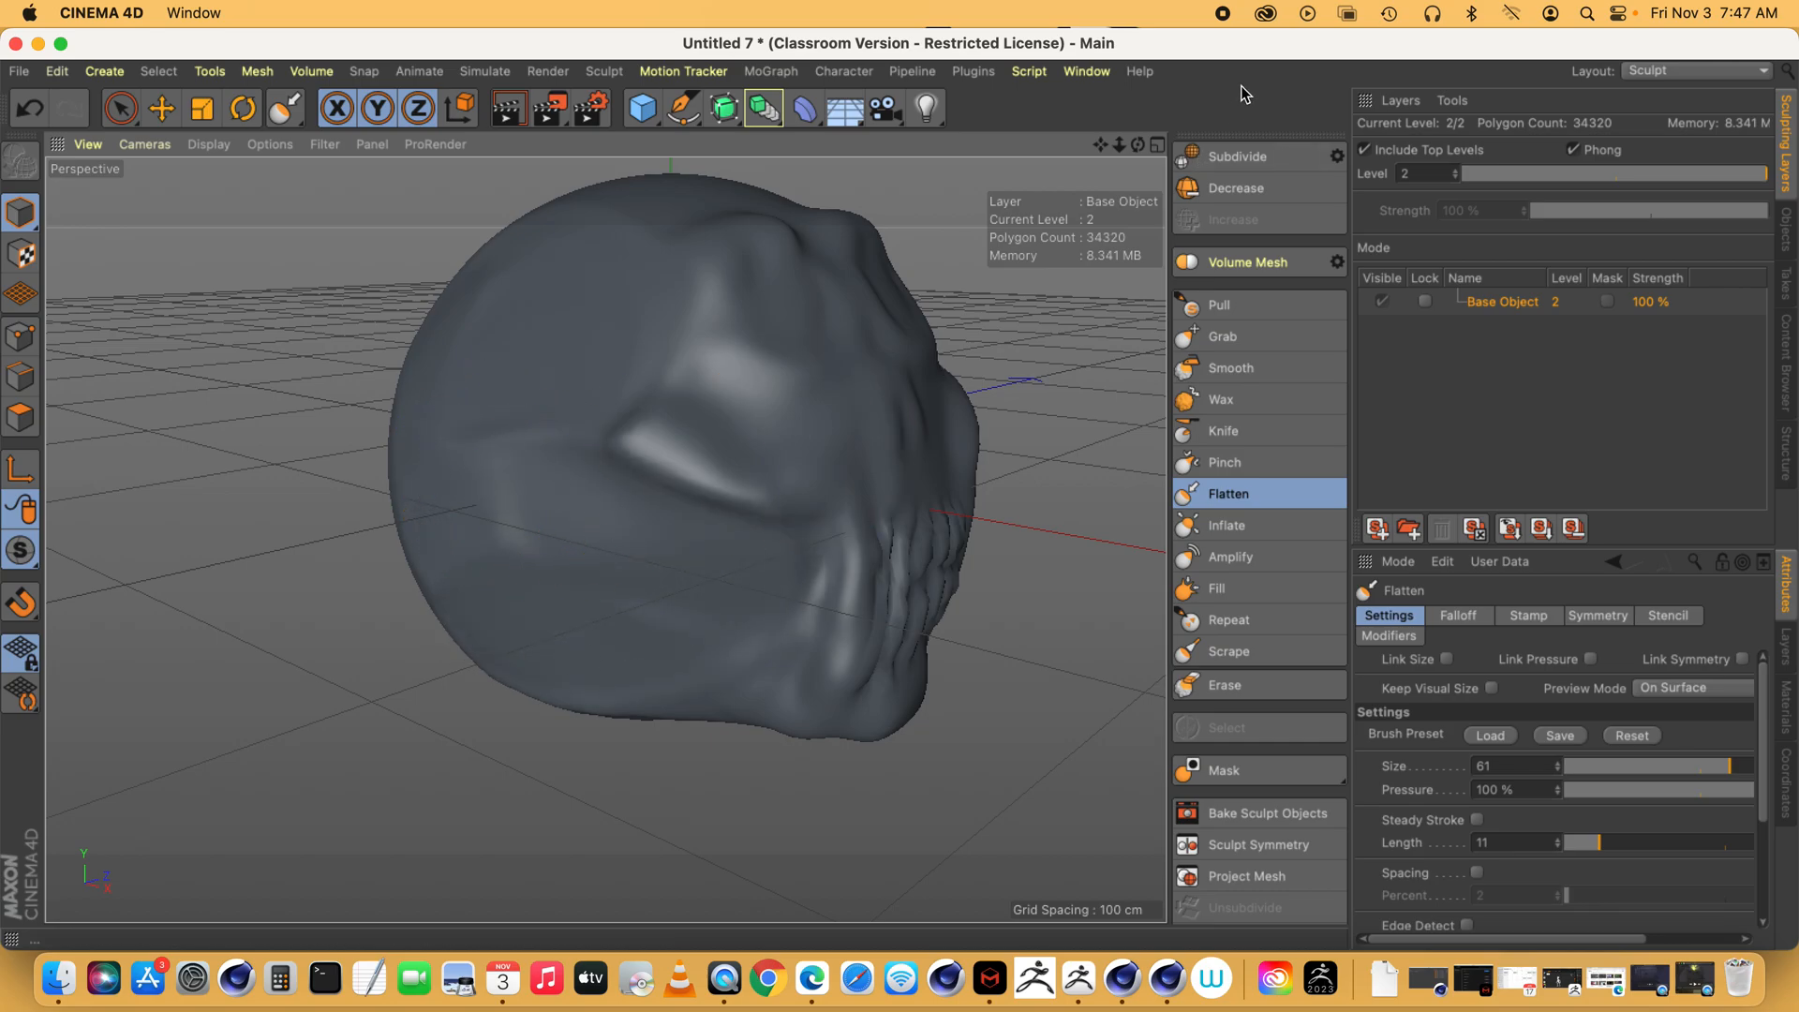
- Flatten the sculpted teeth across the front of the mouth with the Flatten brush at size 61
drag(1137, 145, 1115, 201)
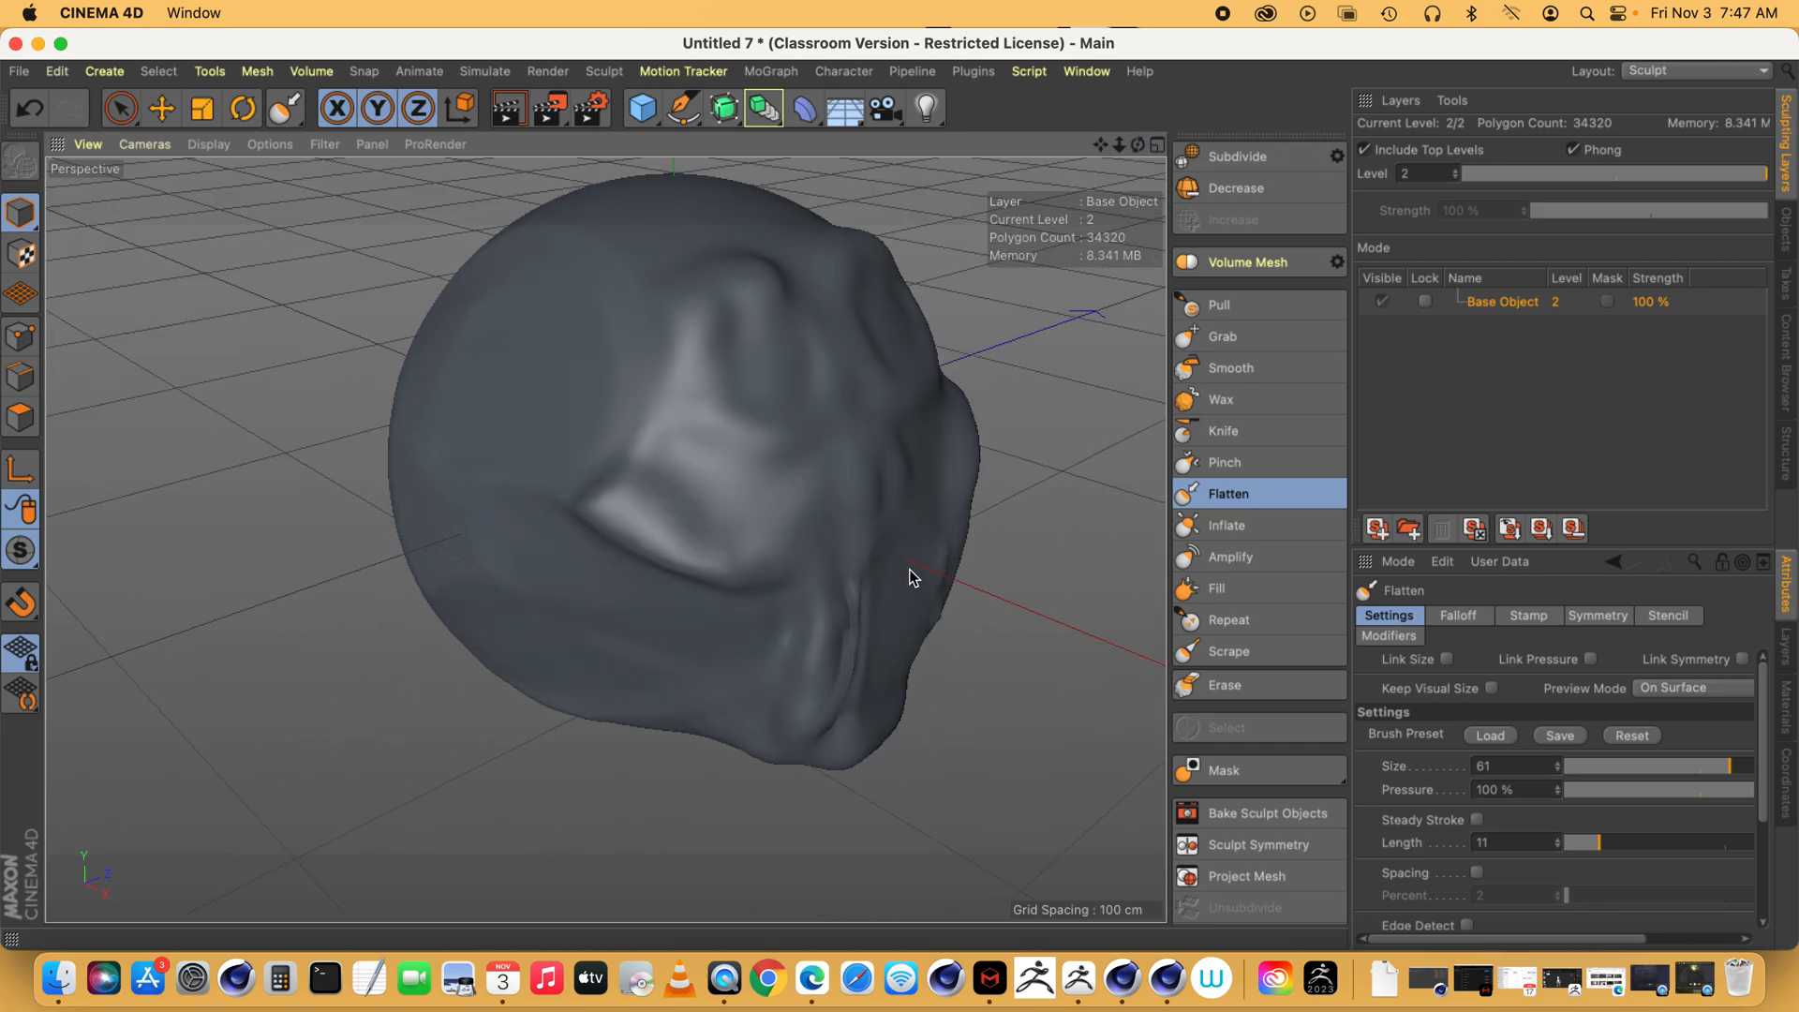
drag(881, 675, 891, 642)
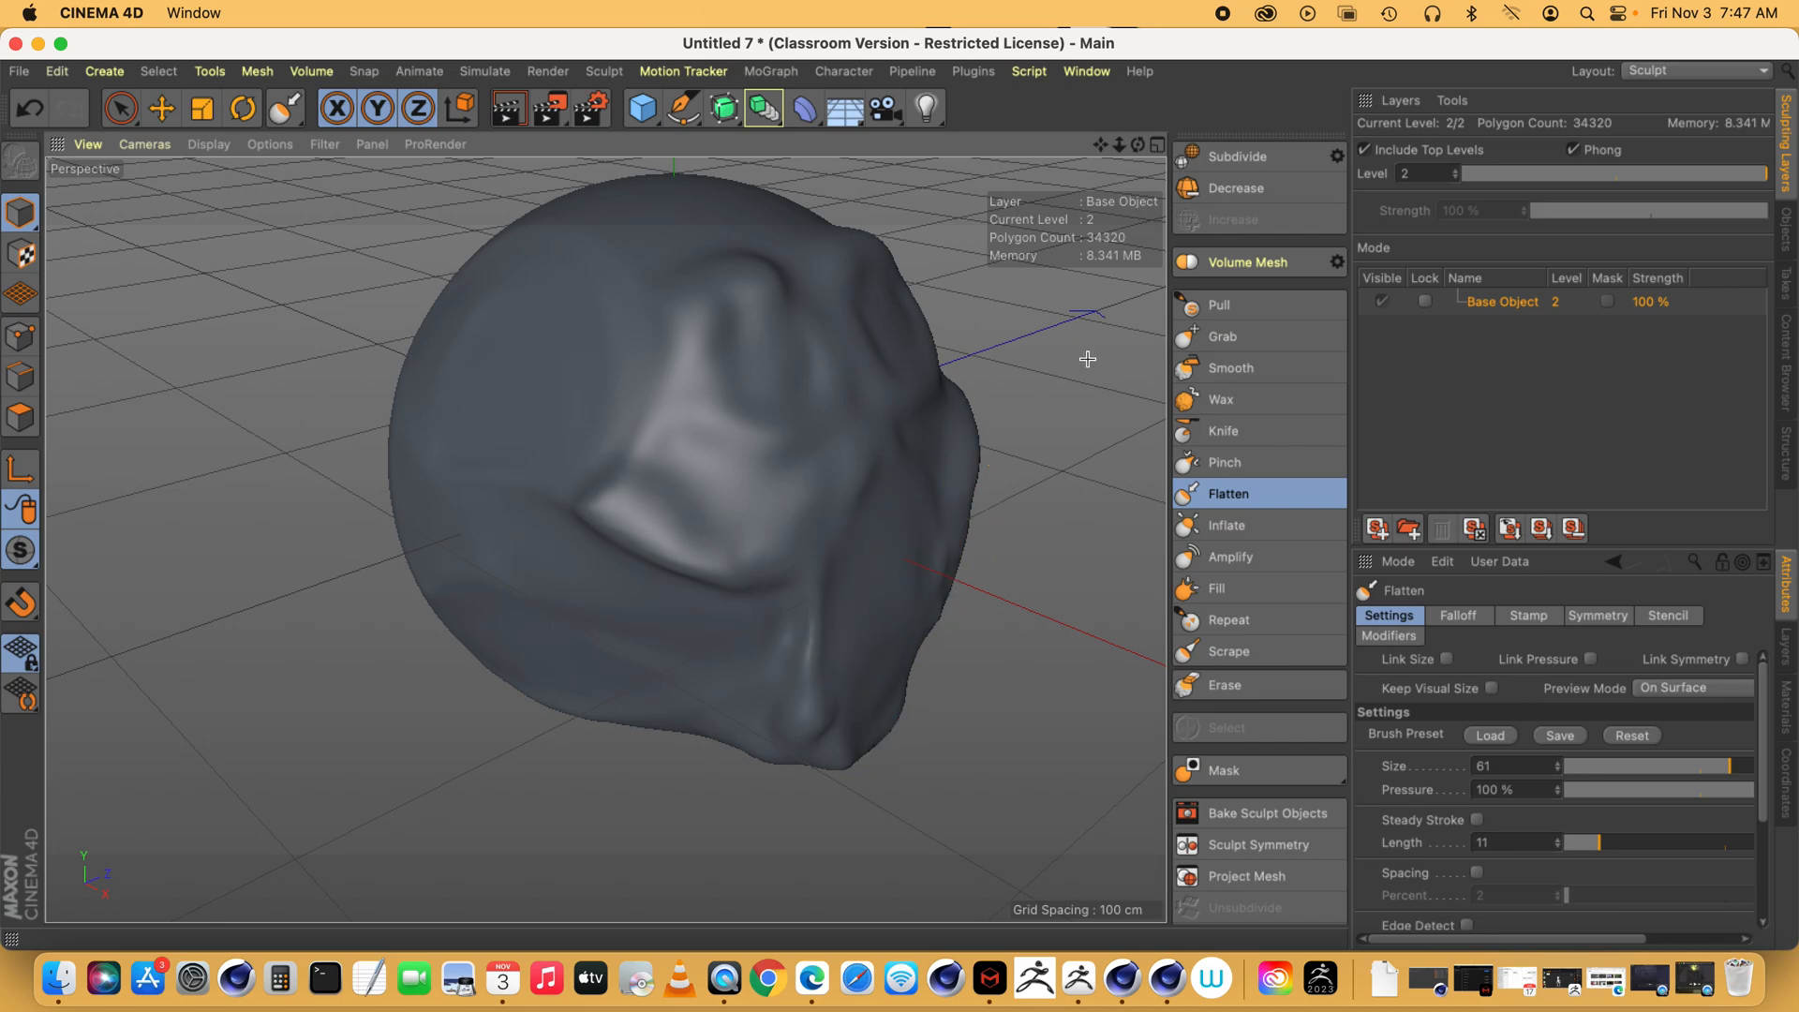
drag(1135, 143, 775, 630)
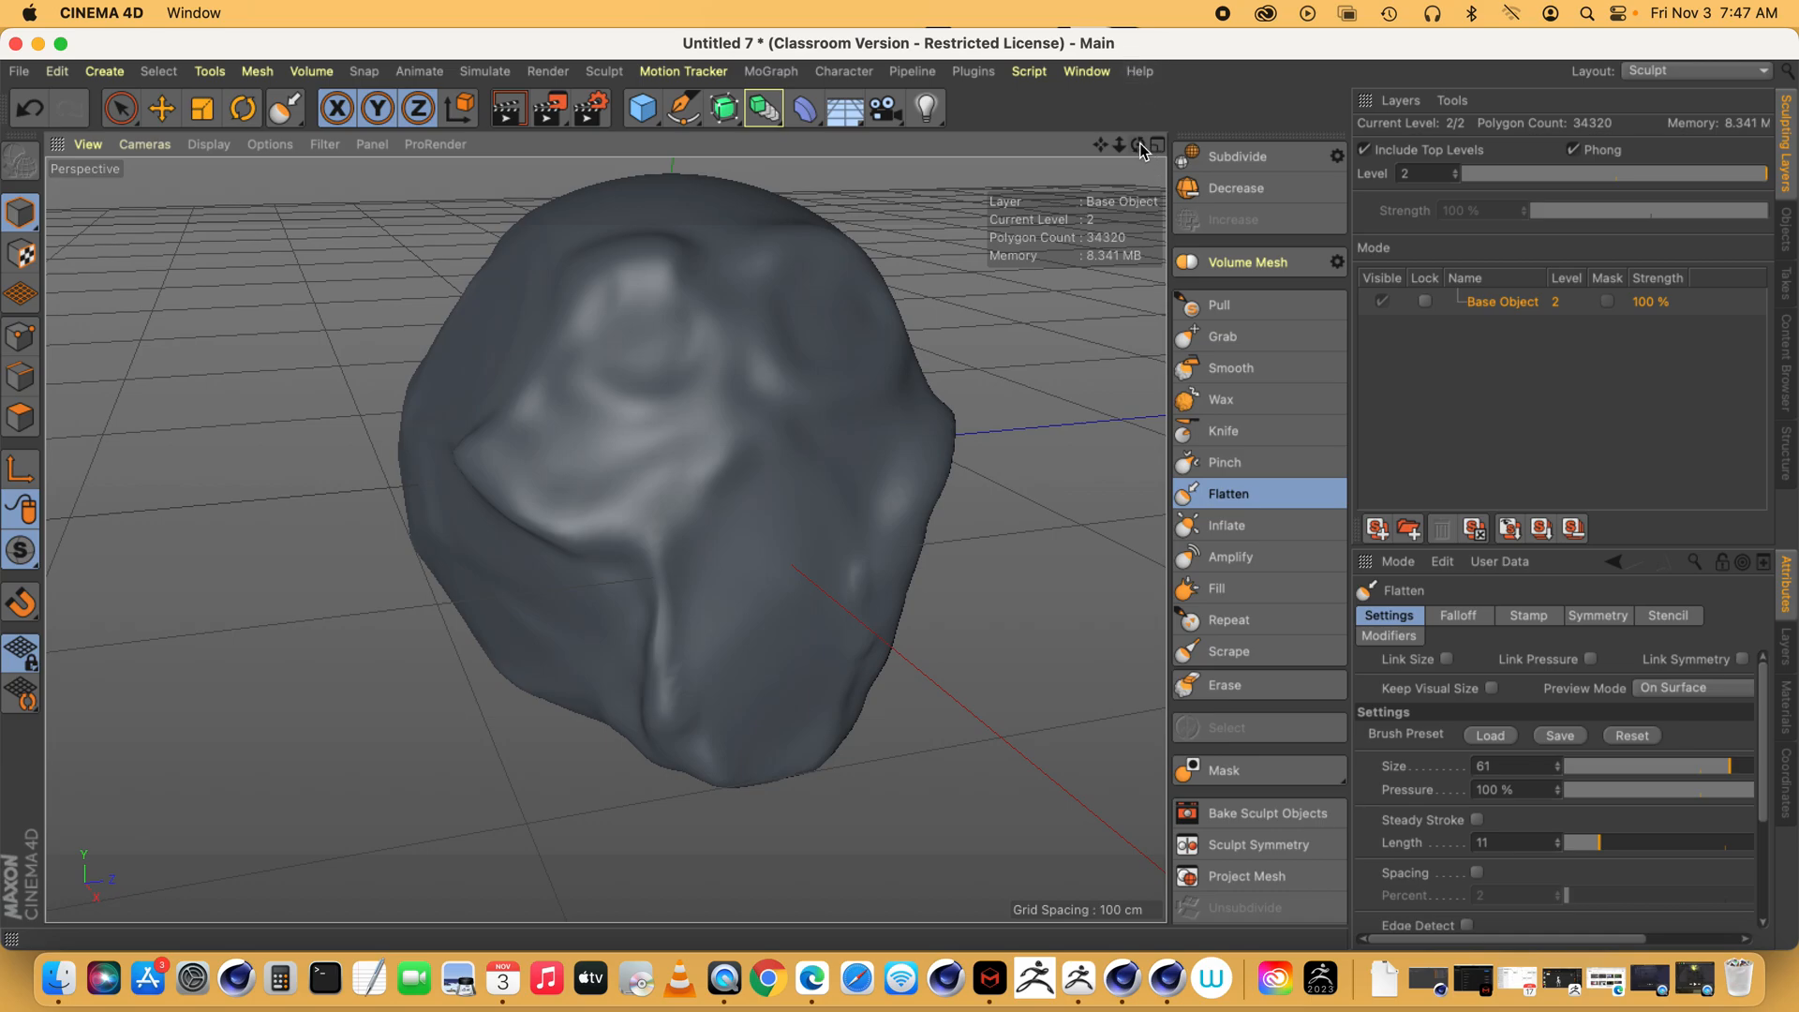
- Flatten the temple and the hollow behind the cheekbone with long Flatten brush strokes at size 61
drag(1139, 146, 1009, 221)
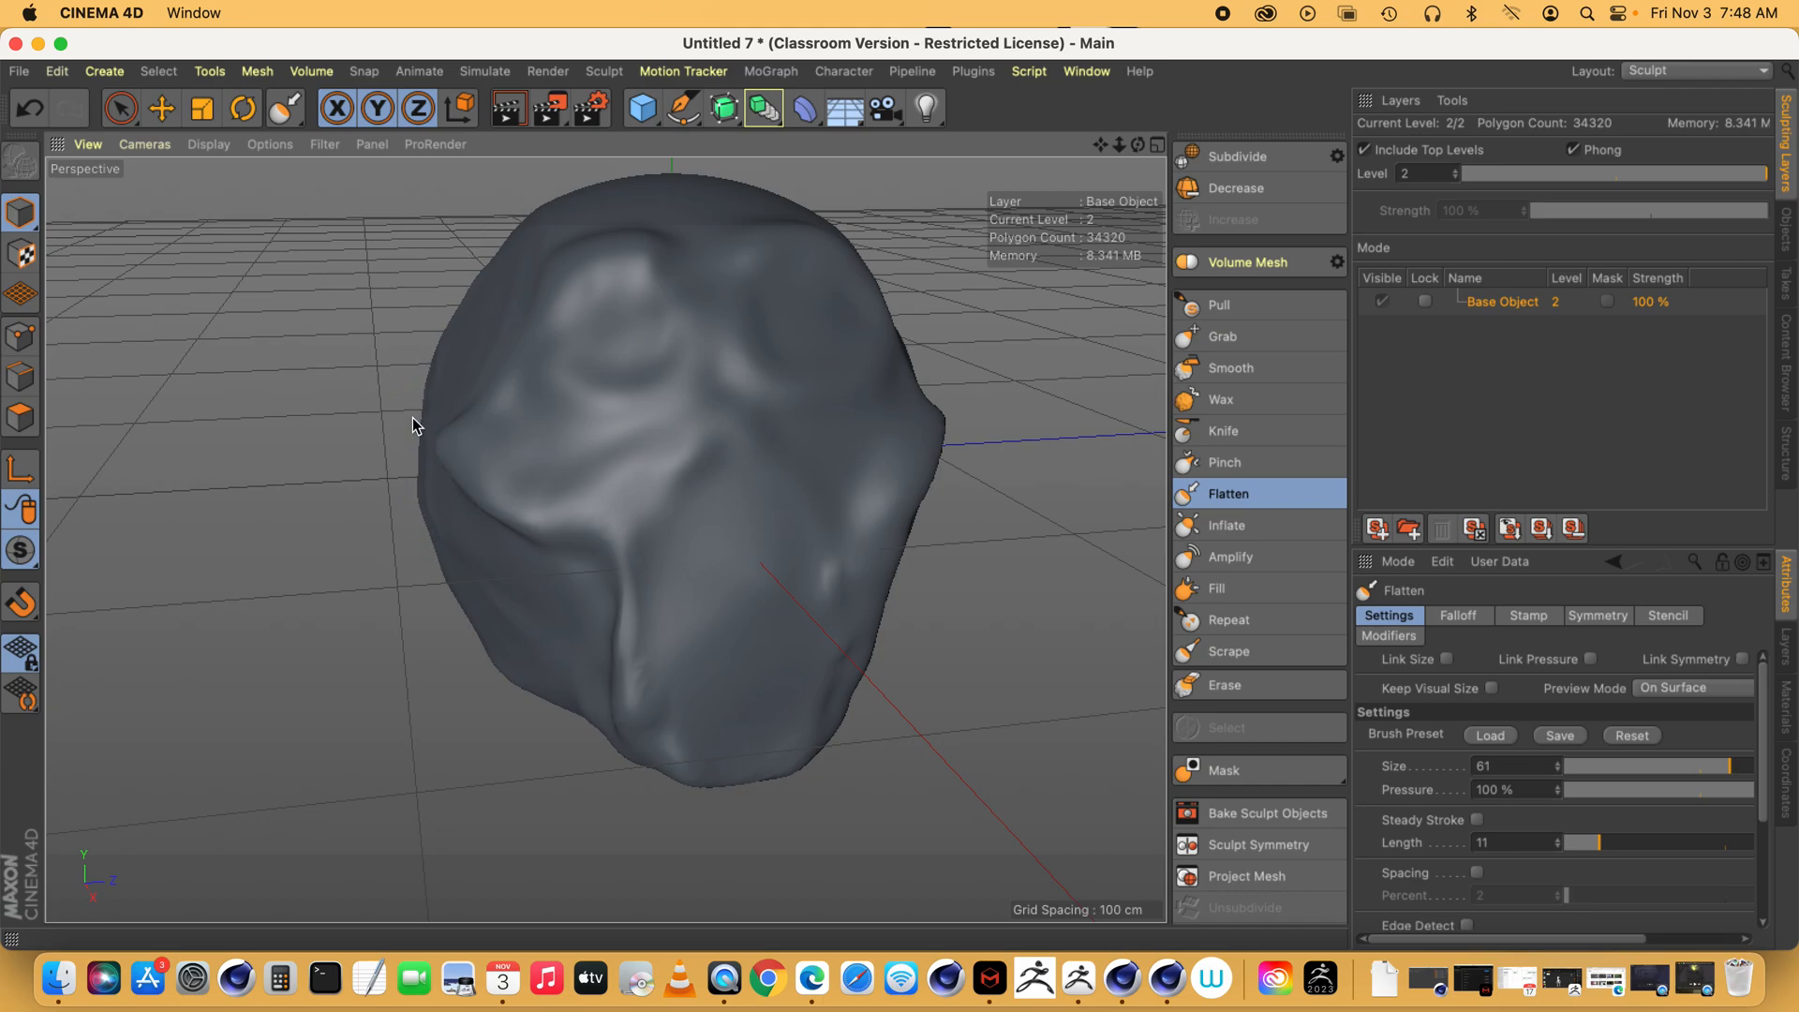
drag(1136, 148, 1122, 147)
drag(887, 578, 949, 399)
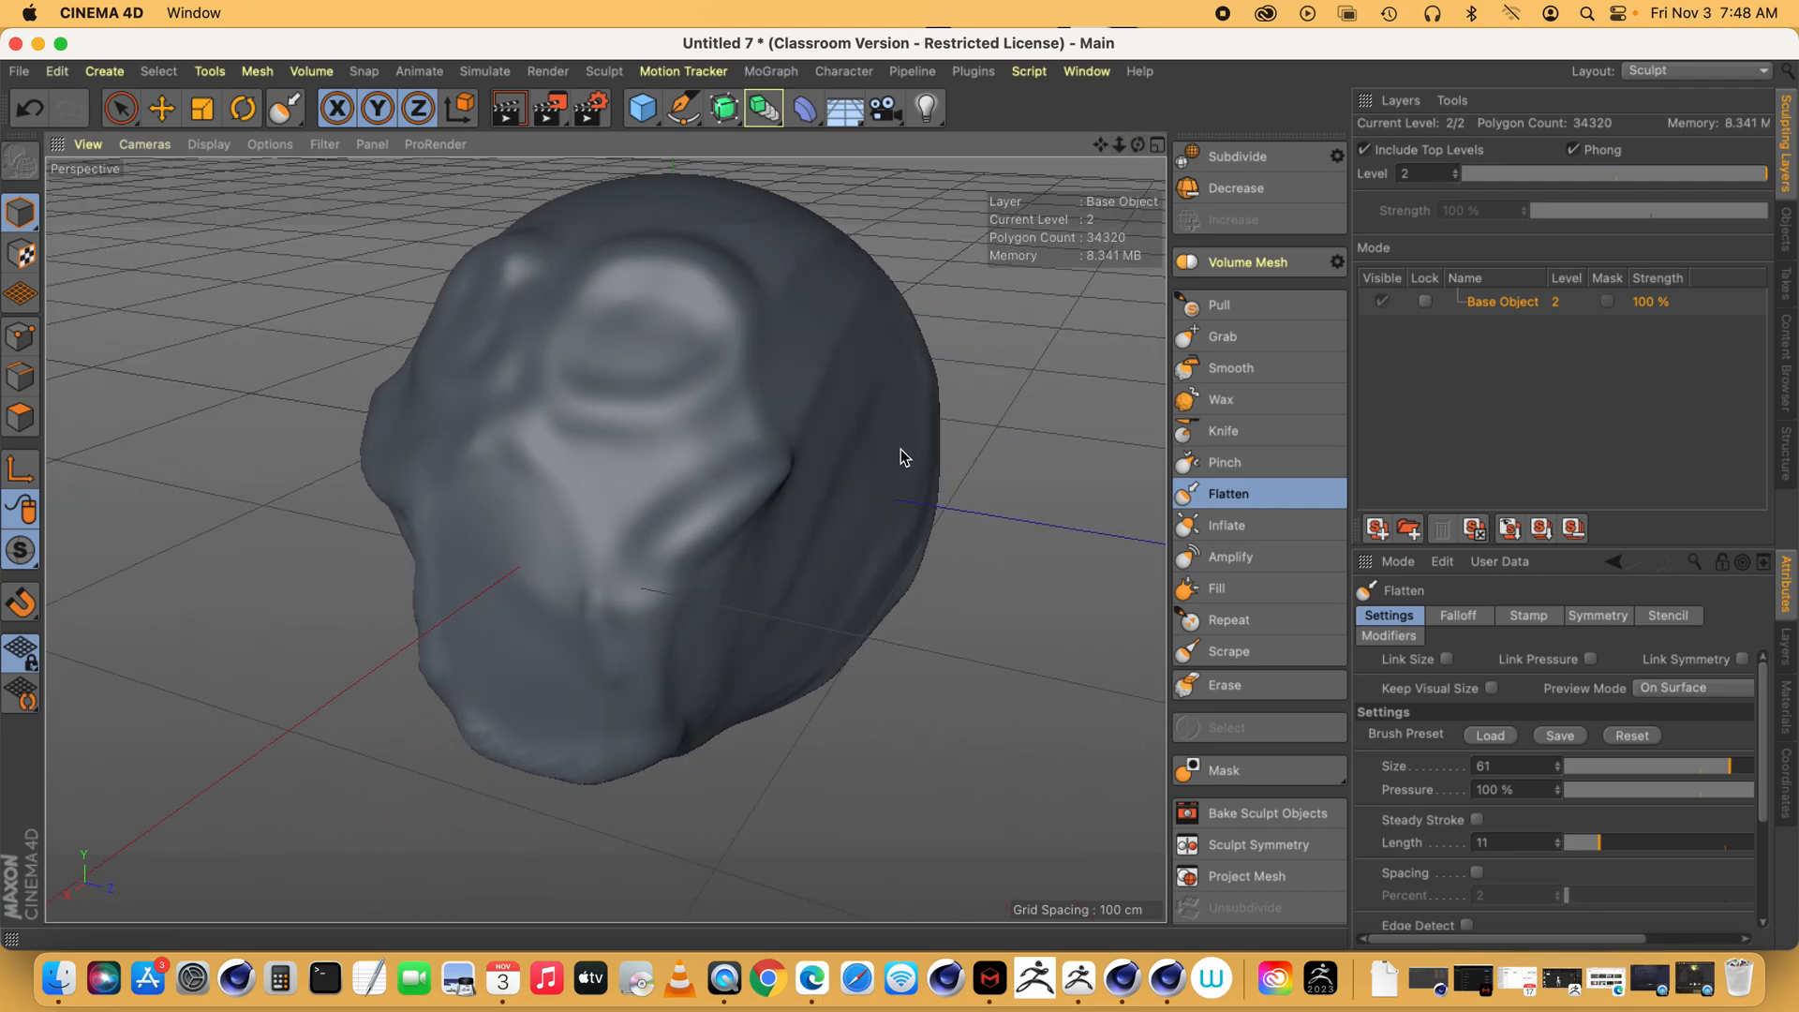
drag(878, 588, 943, 404)
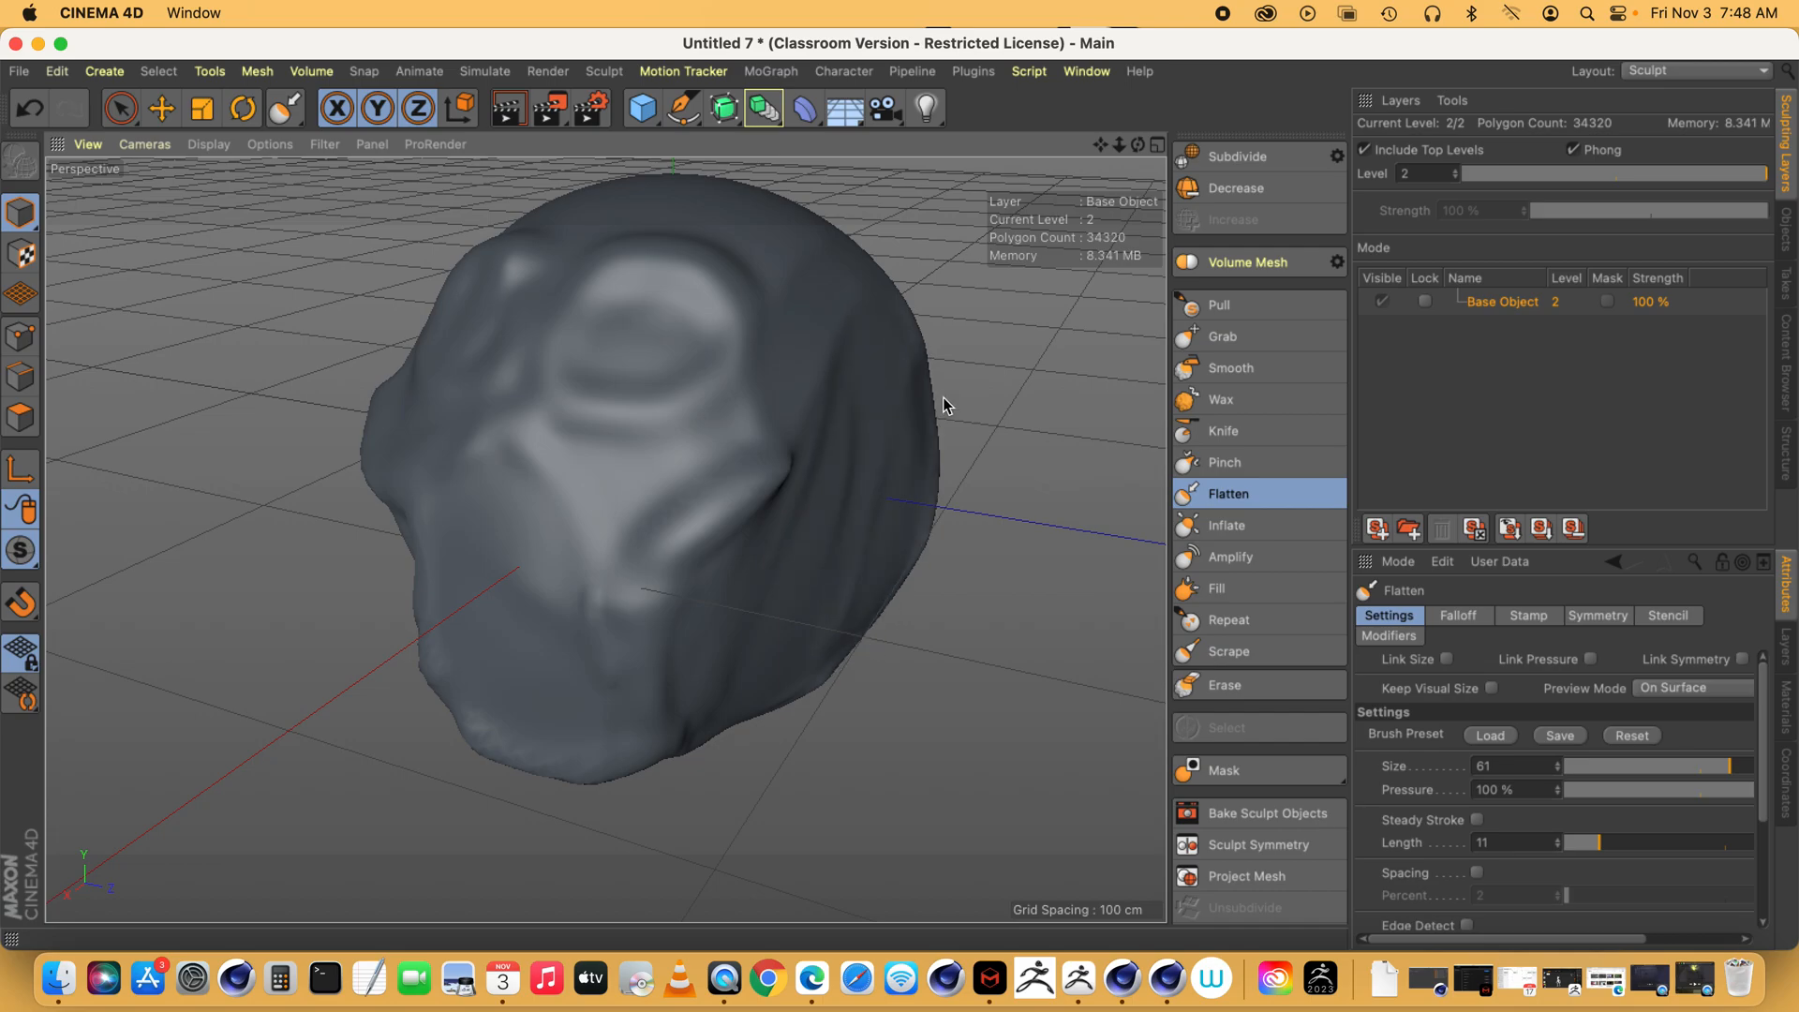
drag(823, 631, 782, 398)
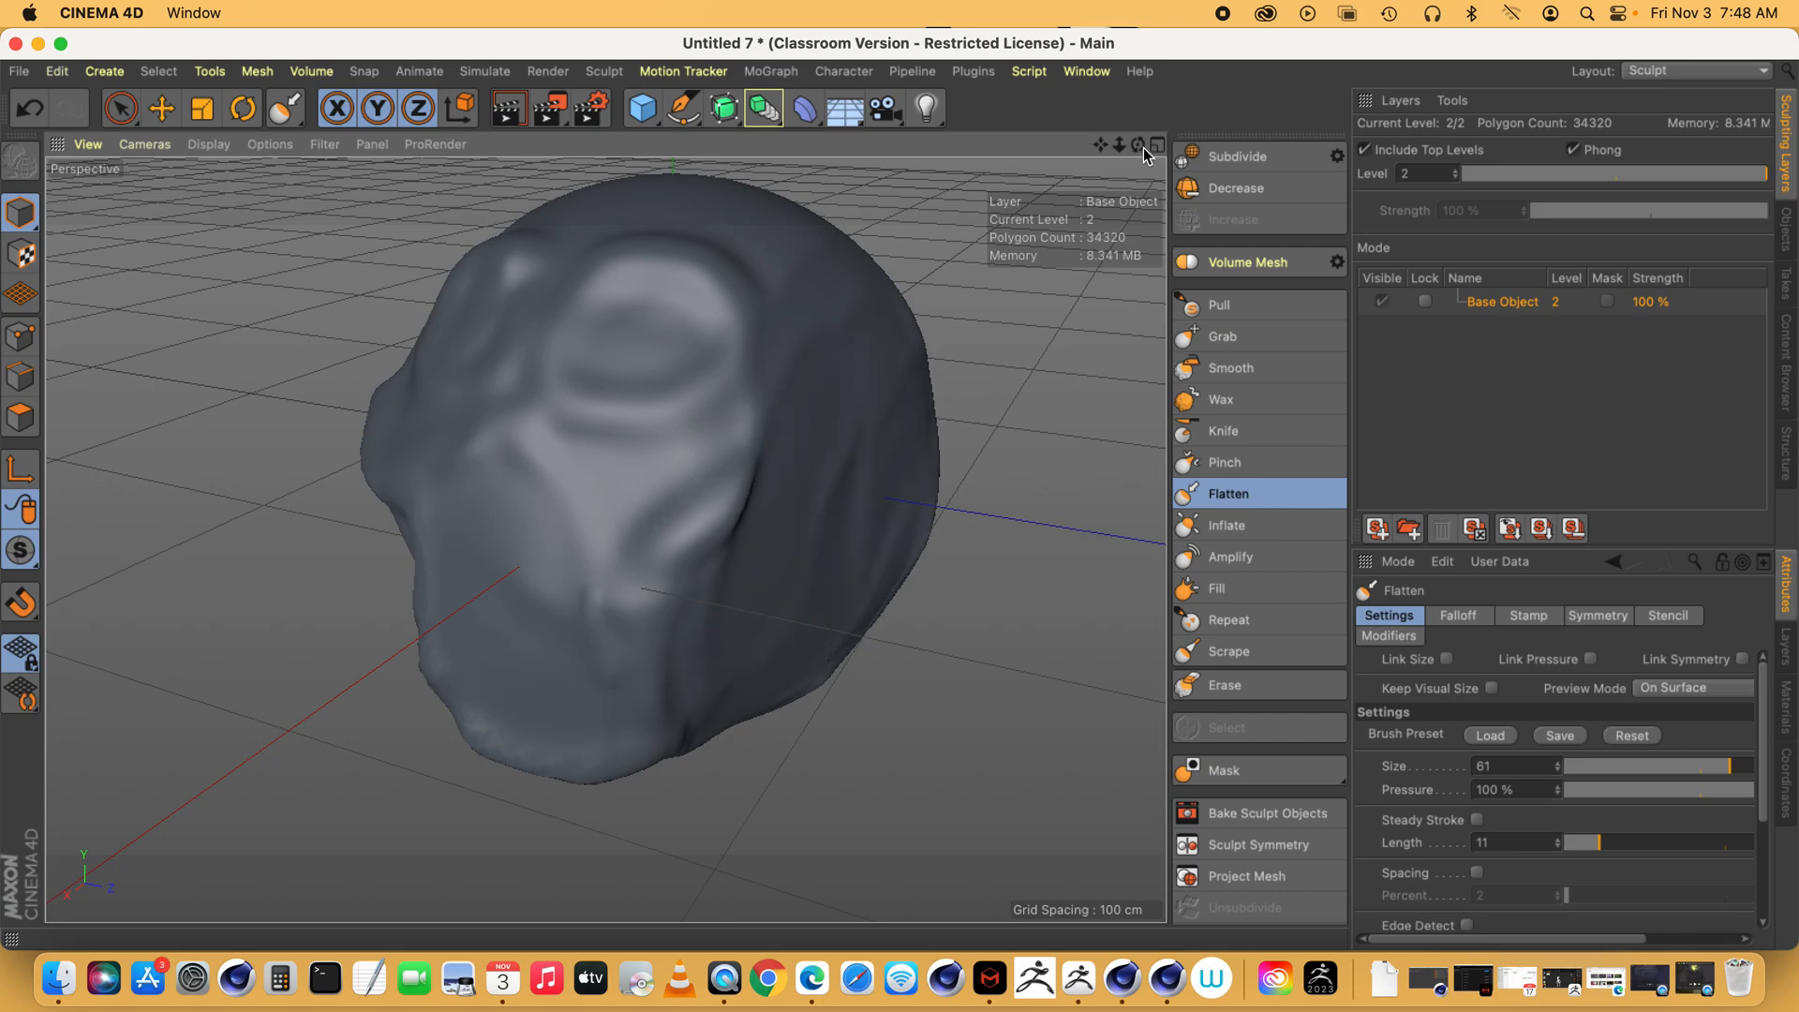
- Reshape the cheekbone and pull the chin forward and down with the Grab brush at size 72
drag(1137, 144, 1115, 160)
click(1222, 336)
mouse_move(820, 438)
mouse_down()
mouse_move(747, 490)
mouse_move(789, 491)
mouse_move(755, 490)
mouse_move(739, 523)
mouse_up()
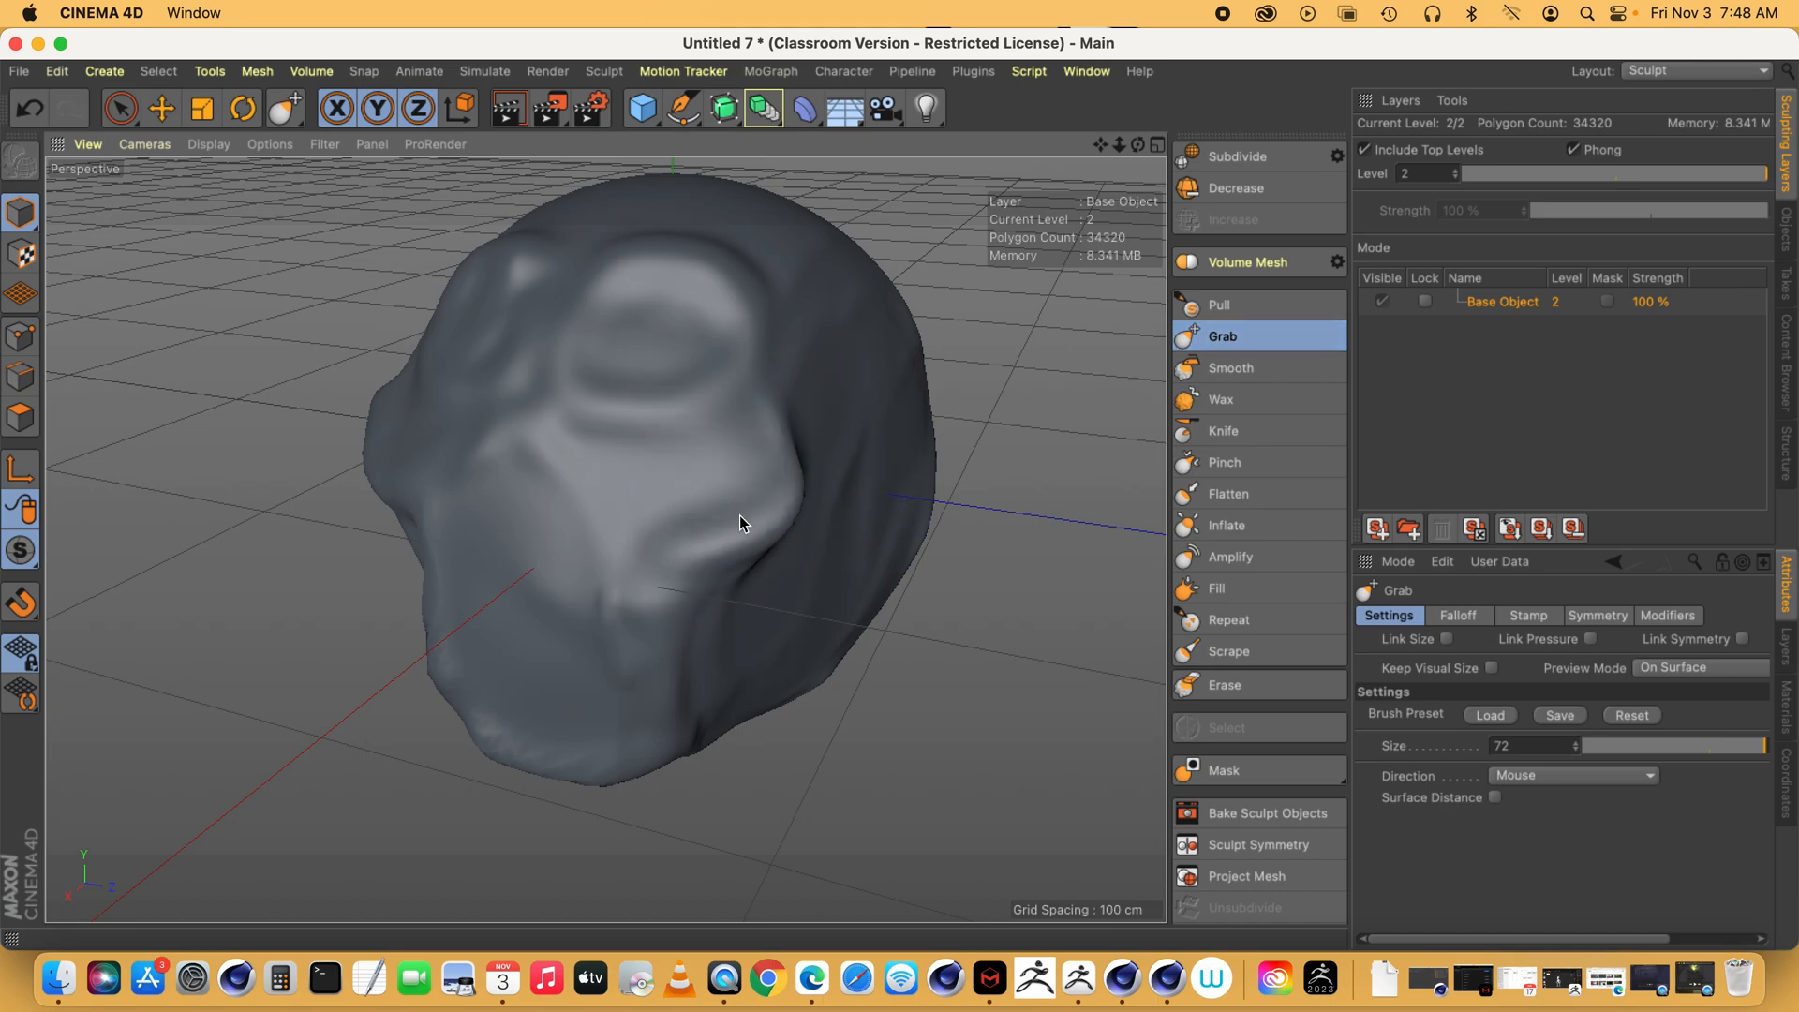
drag(1137, 144, 997, 140)
drag(365, 658, 362, 698)
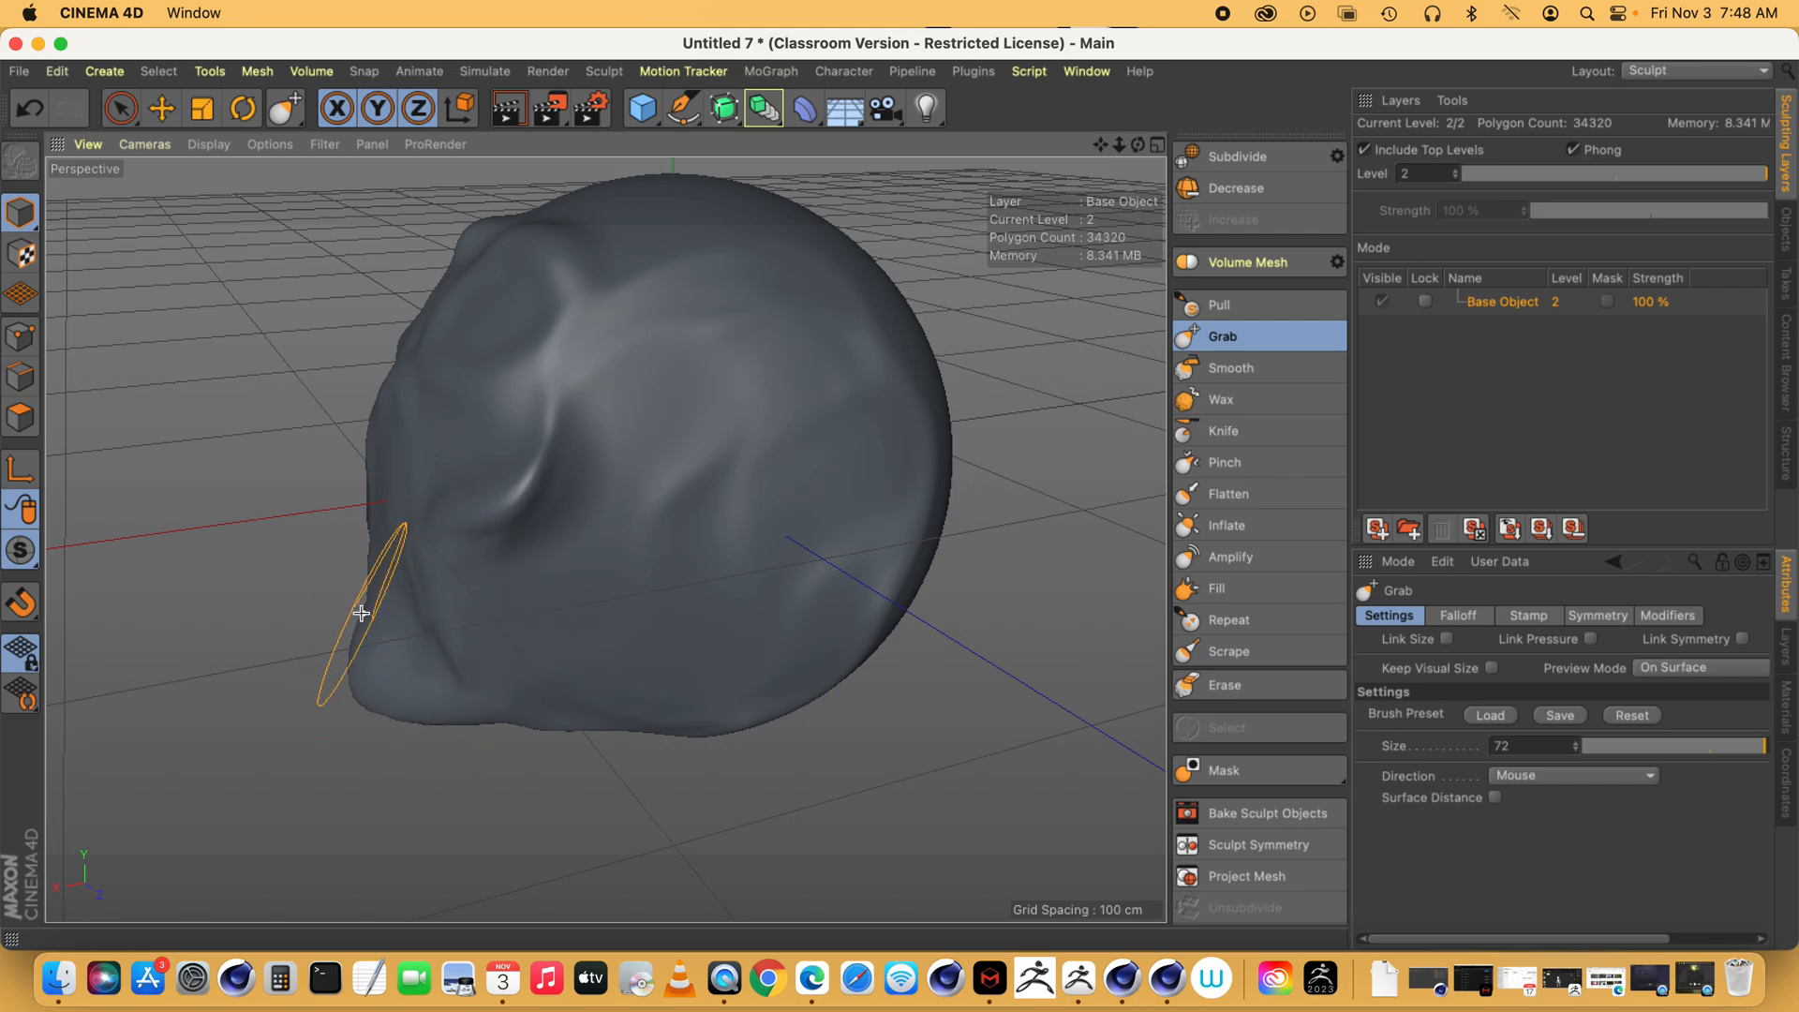
drag(427, 610, 412, 612)
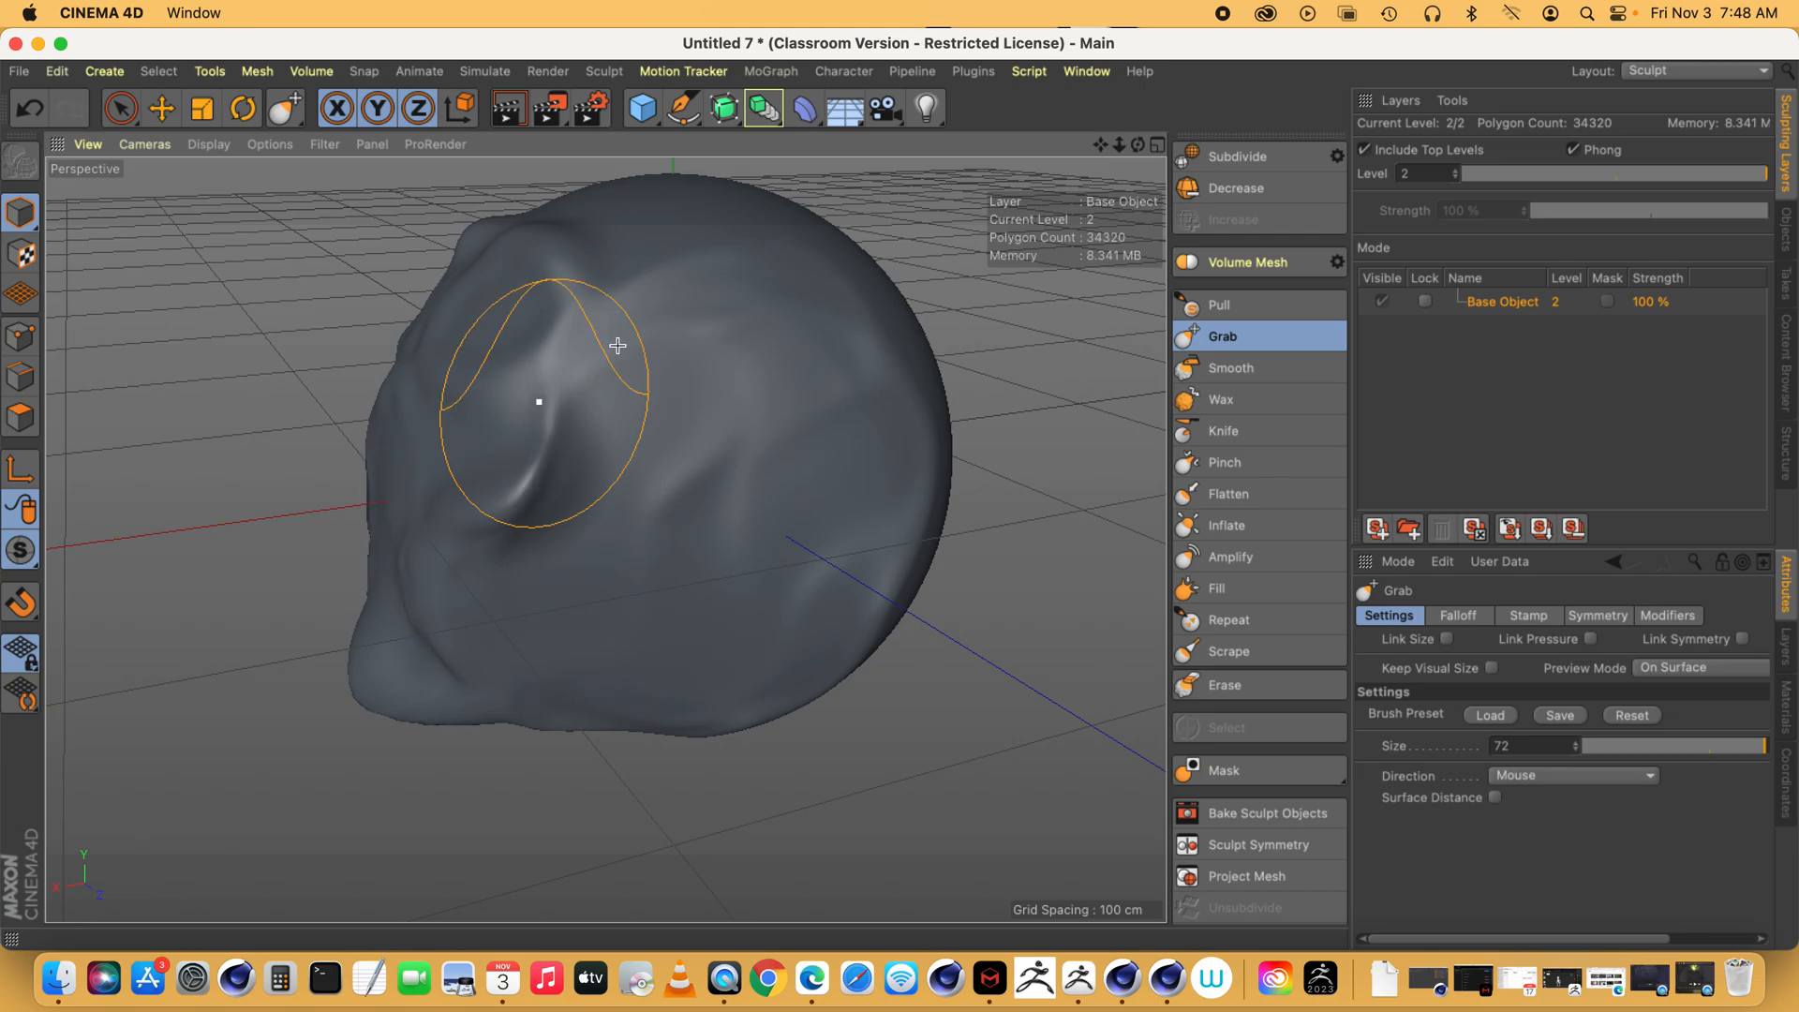
drag(1137, 144, 1079, 187)
mouse_move(399, 686)
mouse_down()
mouse_move(402, 663)
mouse_move(390, 694)
mouse_up()
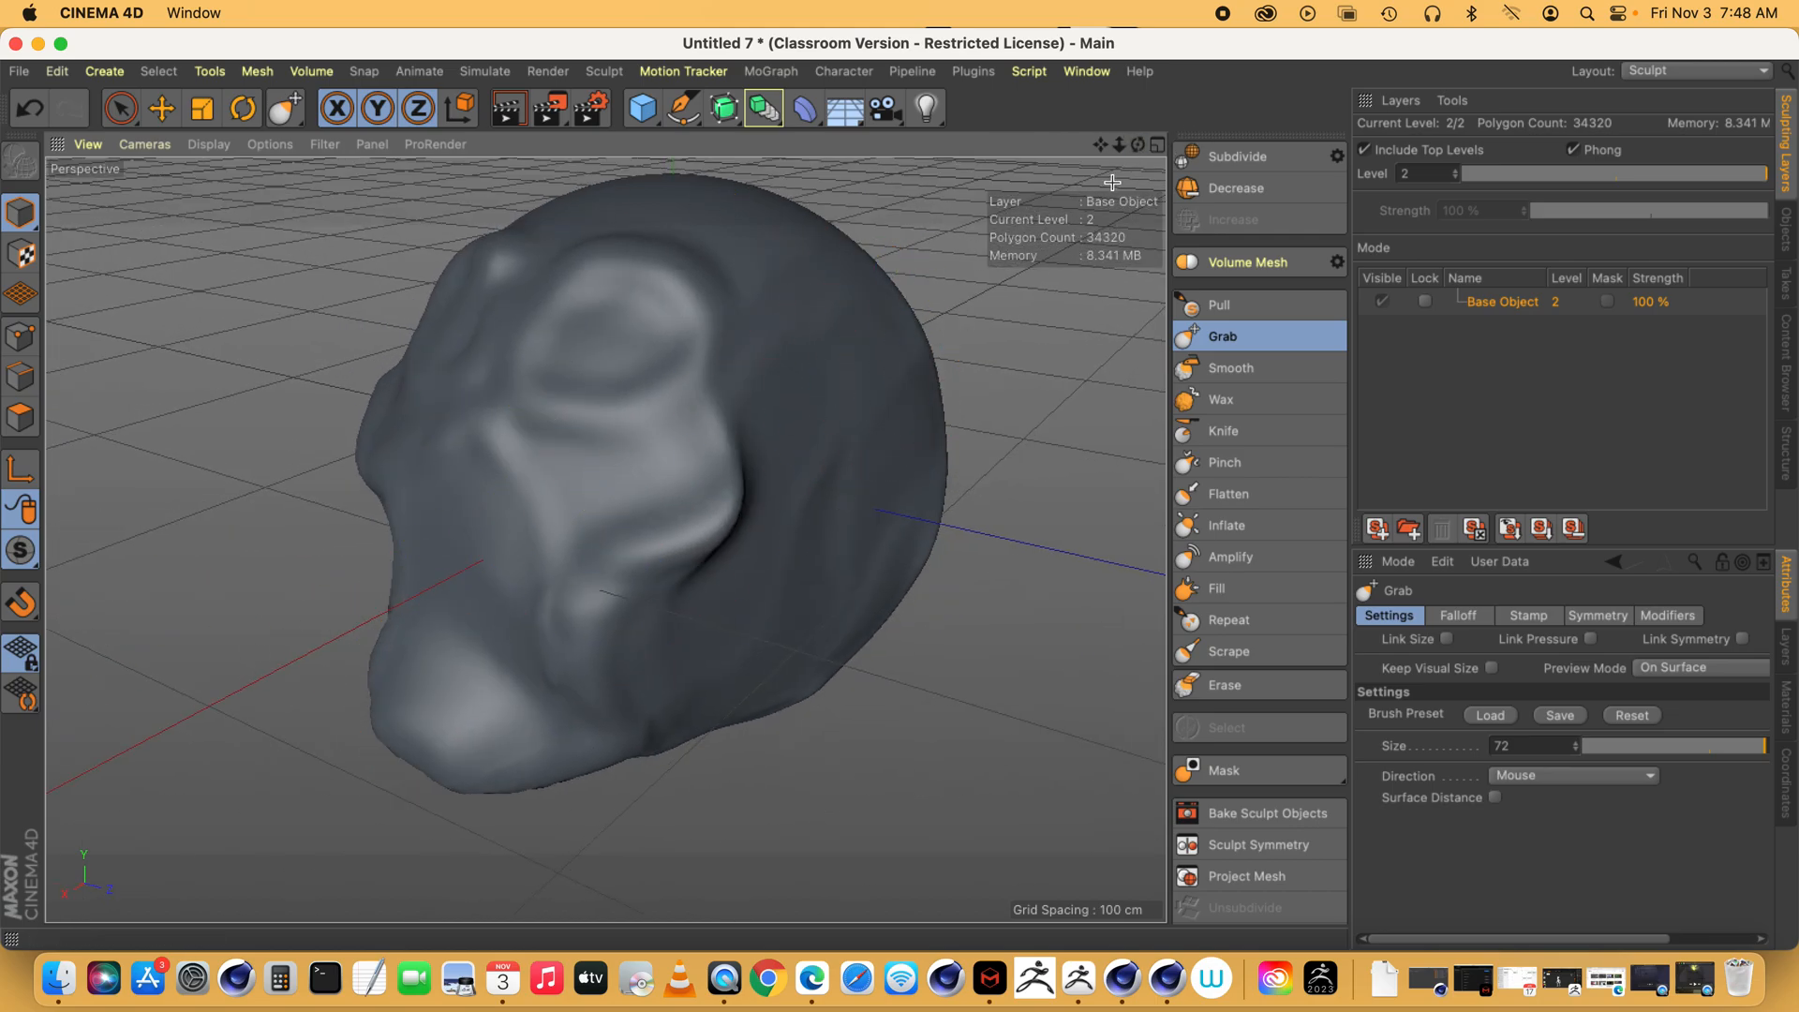
- Pull the side of the mouth and the cheekbone outward from the front with the Grab brush at size 72
drag(1137, 145, 1106, 164)
drag(590, 655, 554, 643)
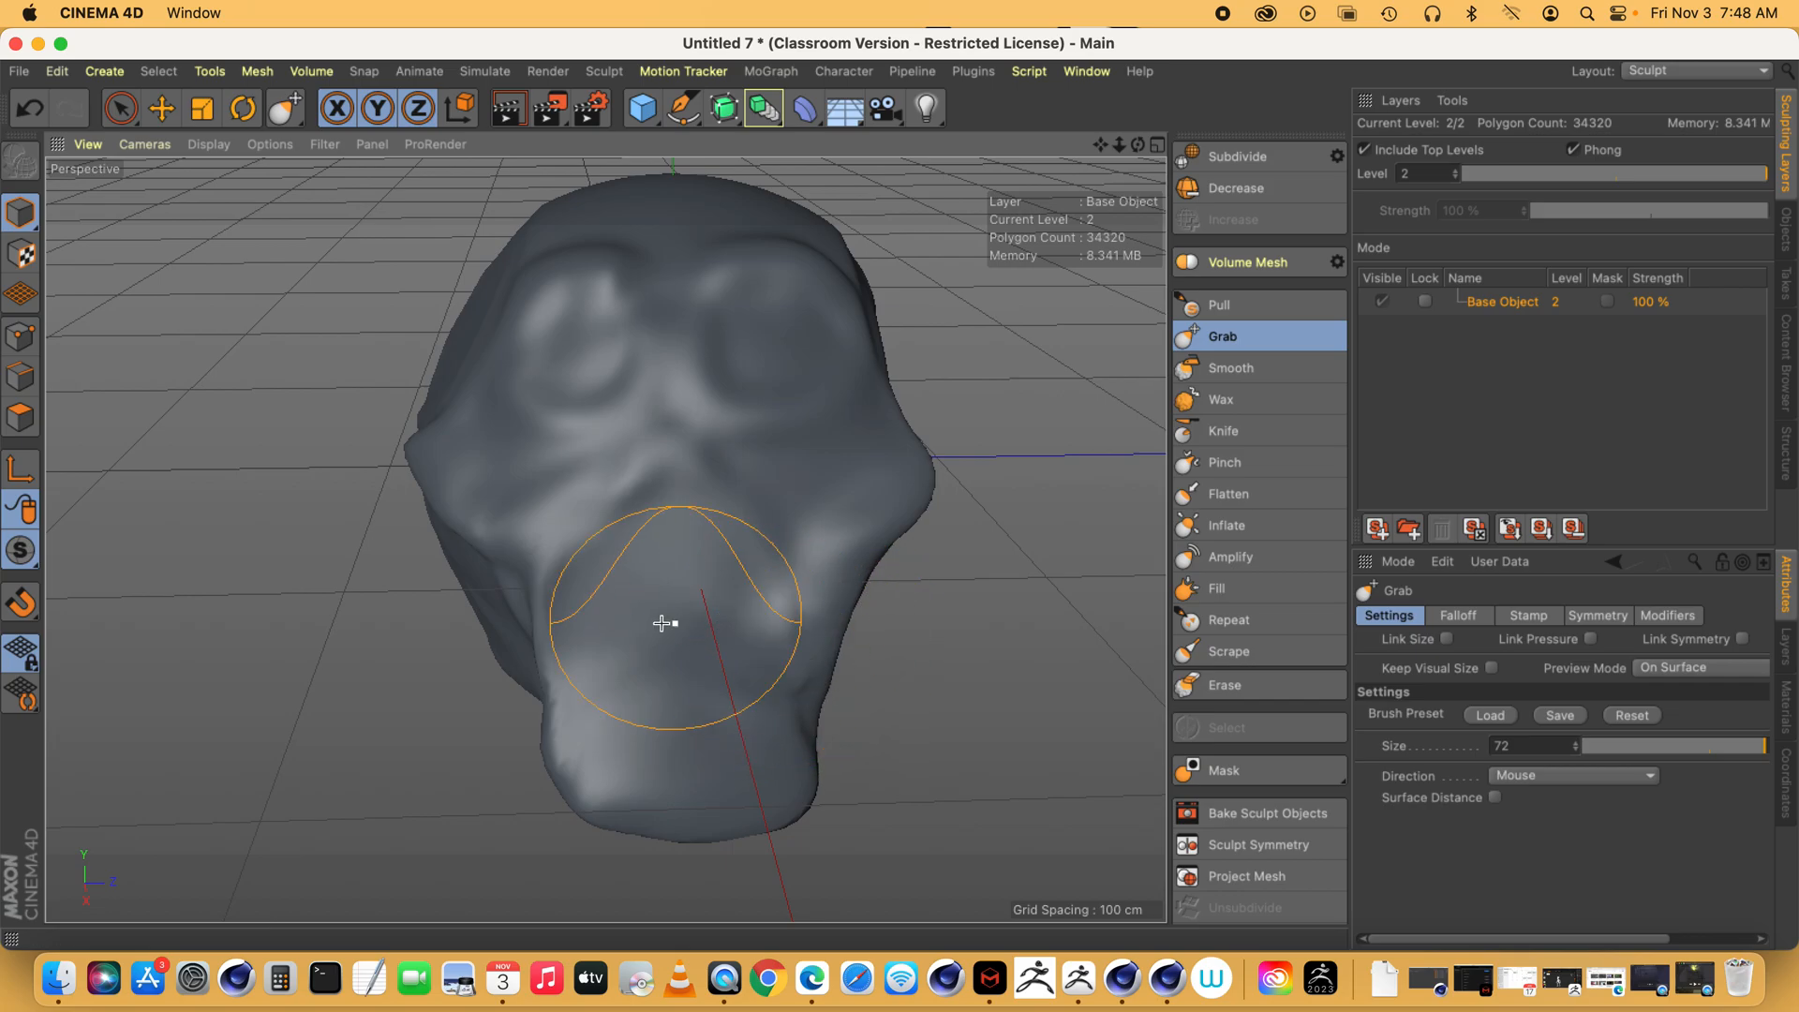
drag(454, 522, 444, 528)
mouse_move(441, 449)
mouse_down()
mouse_move(506, 312)
mouse_move(566, 269)
mouse_up()
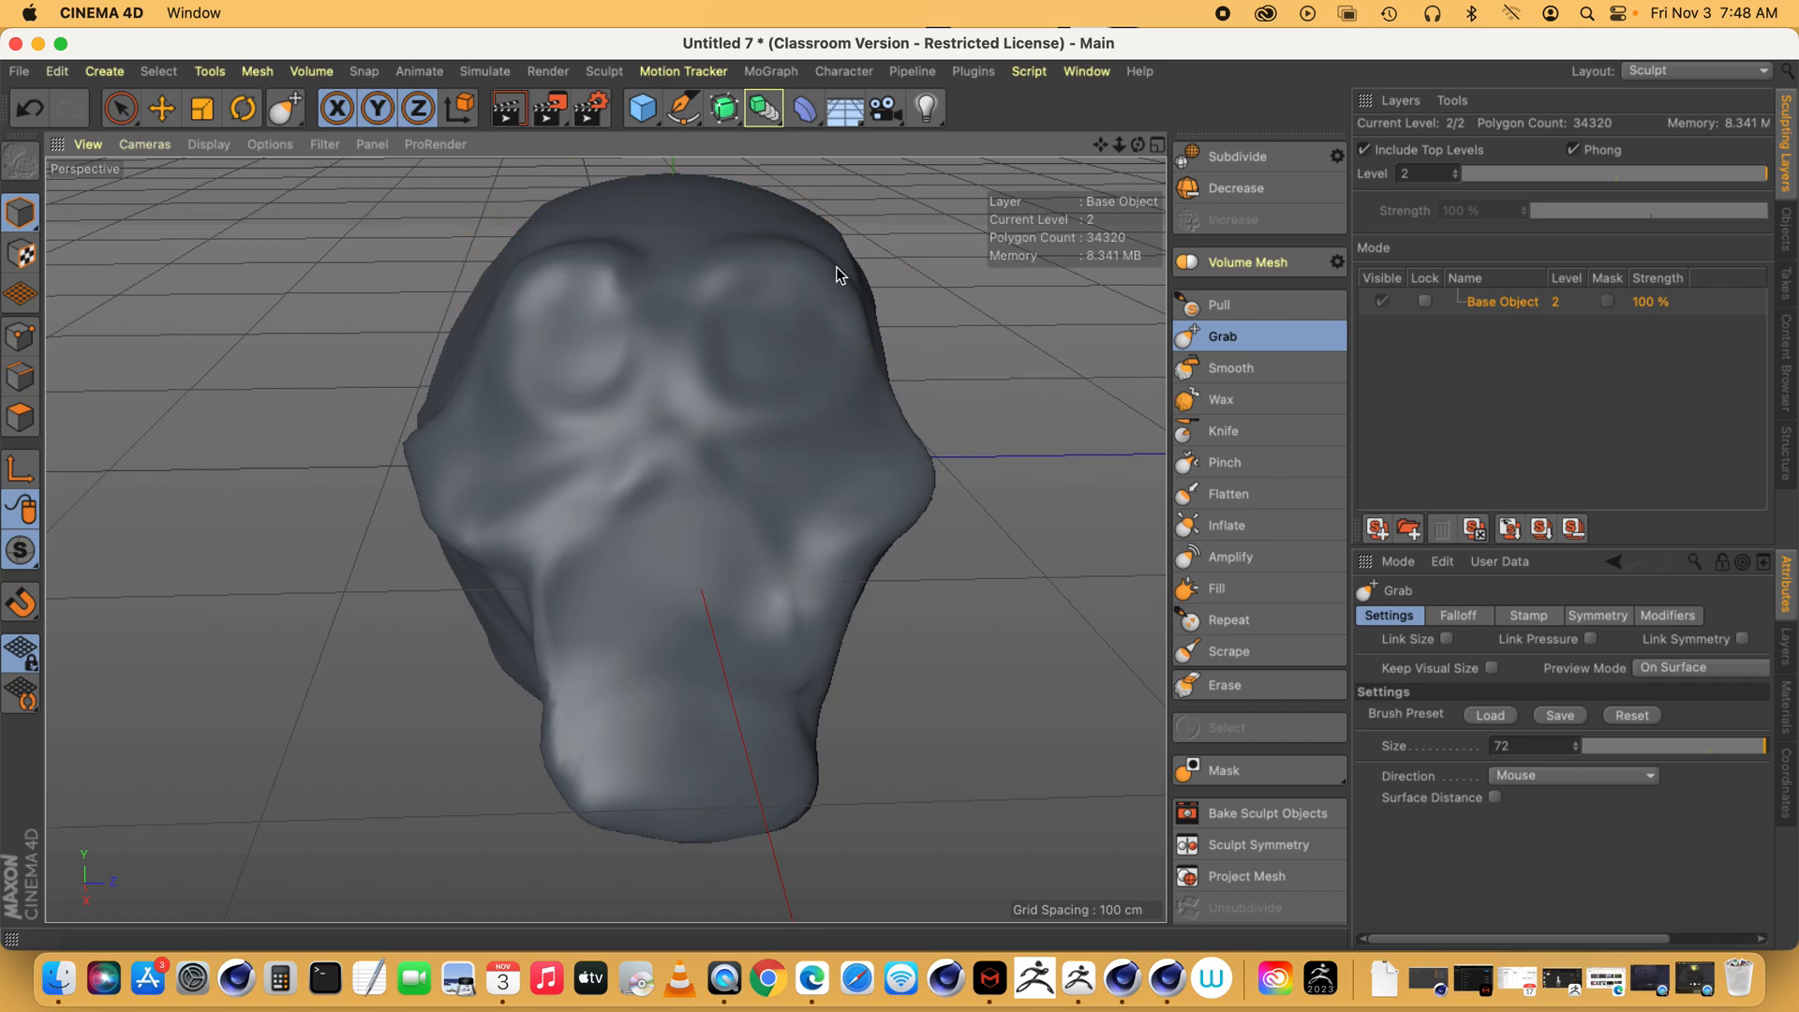
- Push in both sides of the head behind the cheekbones using the Grab brush at size 114
drag(1136, 143, 910, 416)
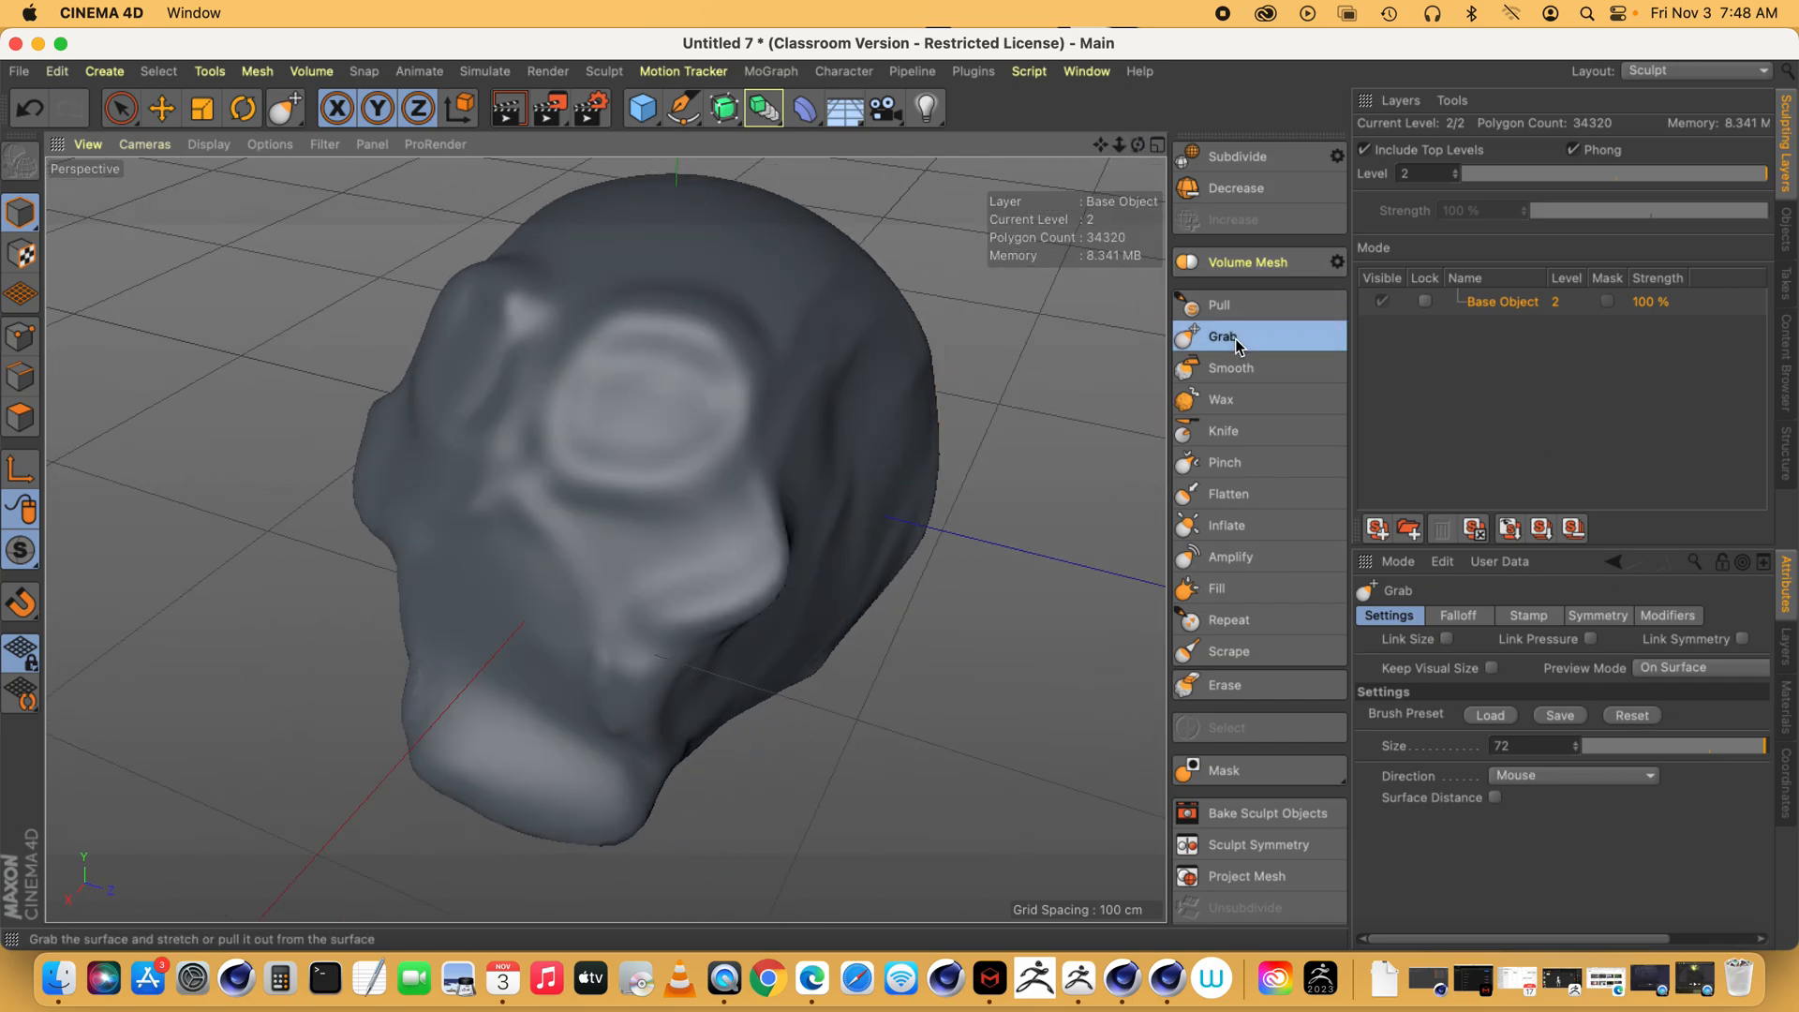
drag(1573, 750, 1574, 748)
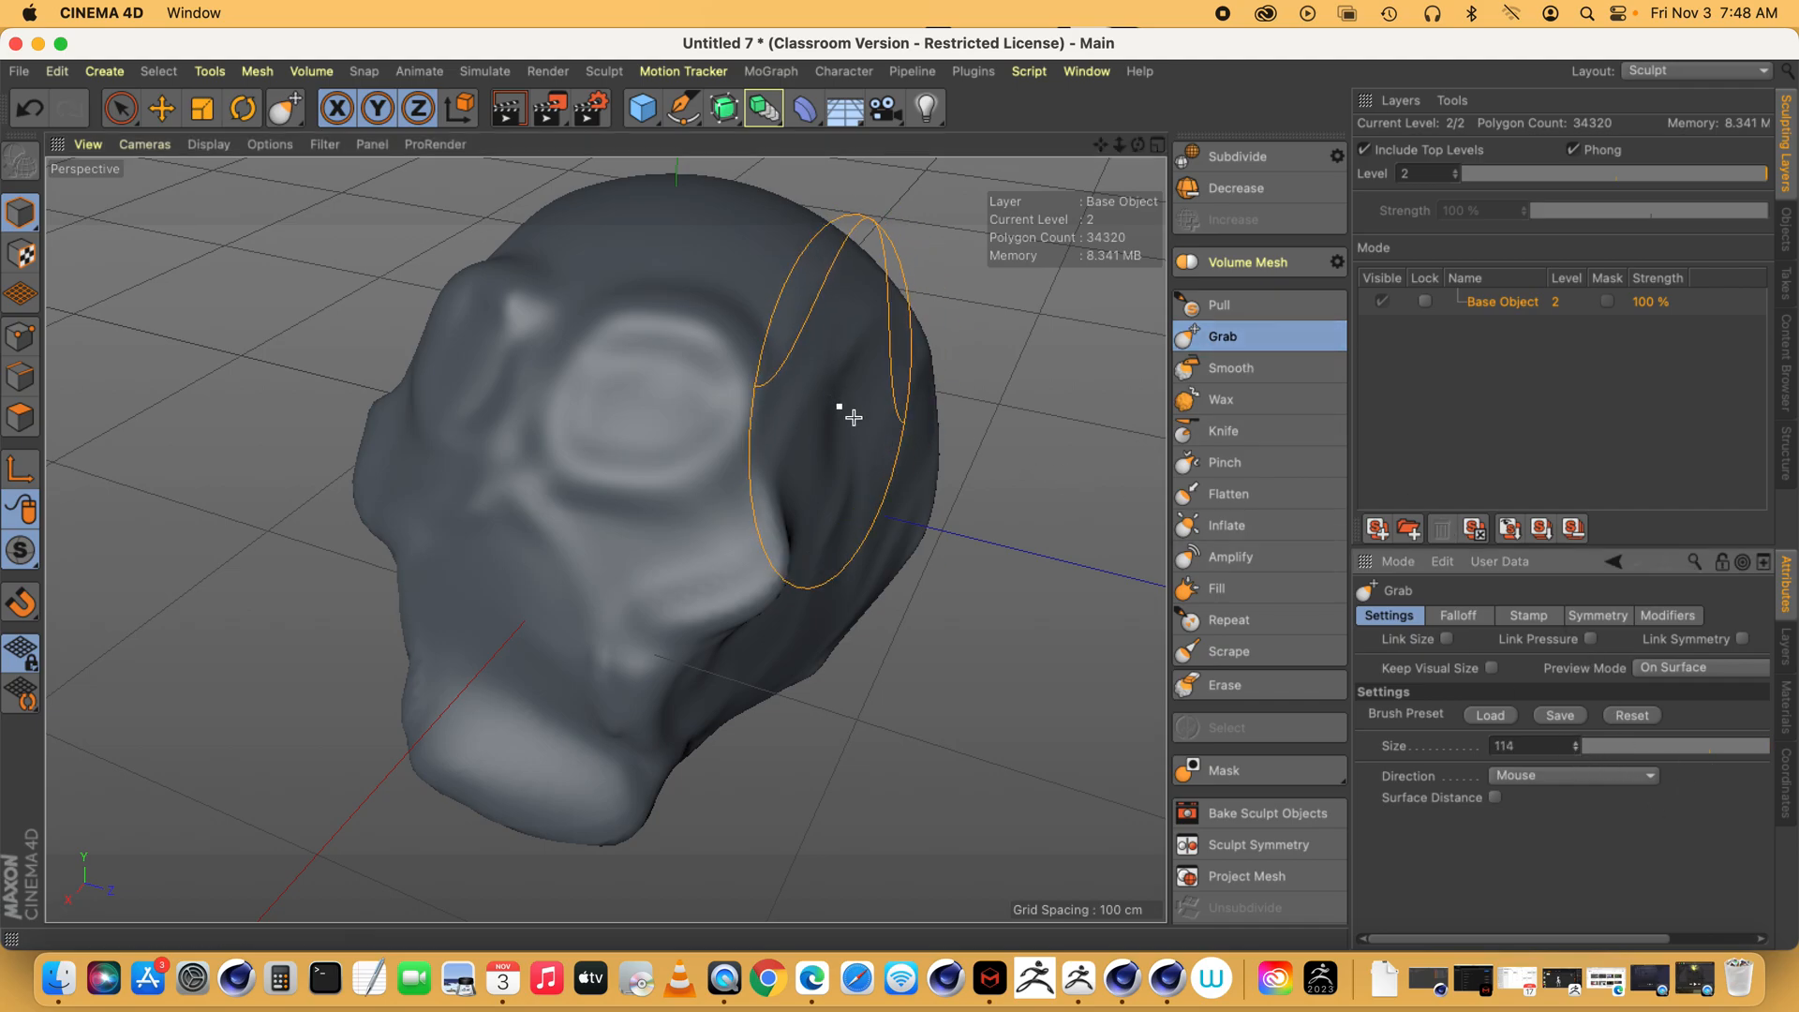
mouse_move(844, 452)
mouse_down()
mouse_move(825, 454)
mouse_move(918, 543)
mouse_move(913, 525)
mouse_up()
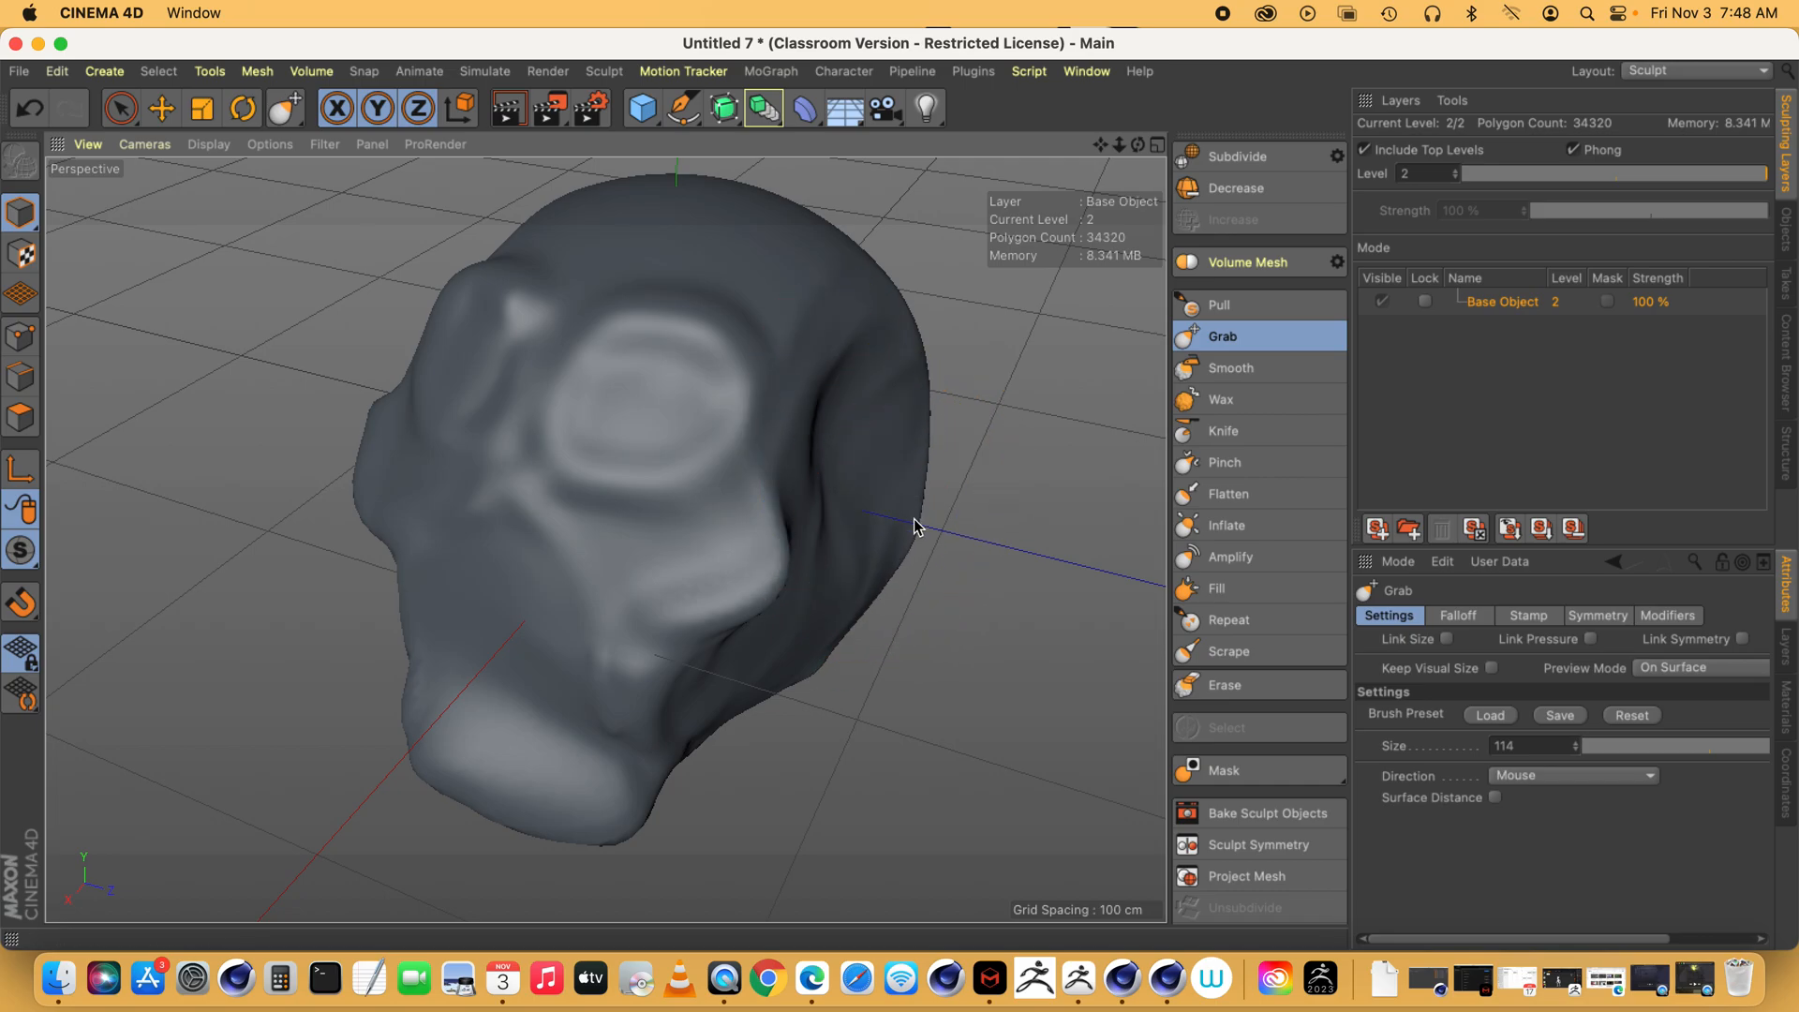
drag(1137, 145, 1349, 146)
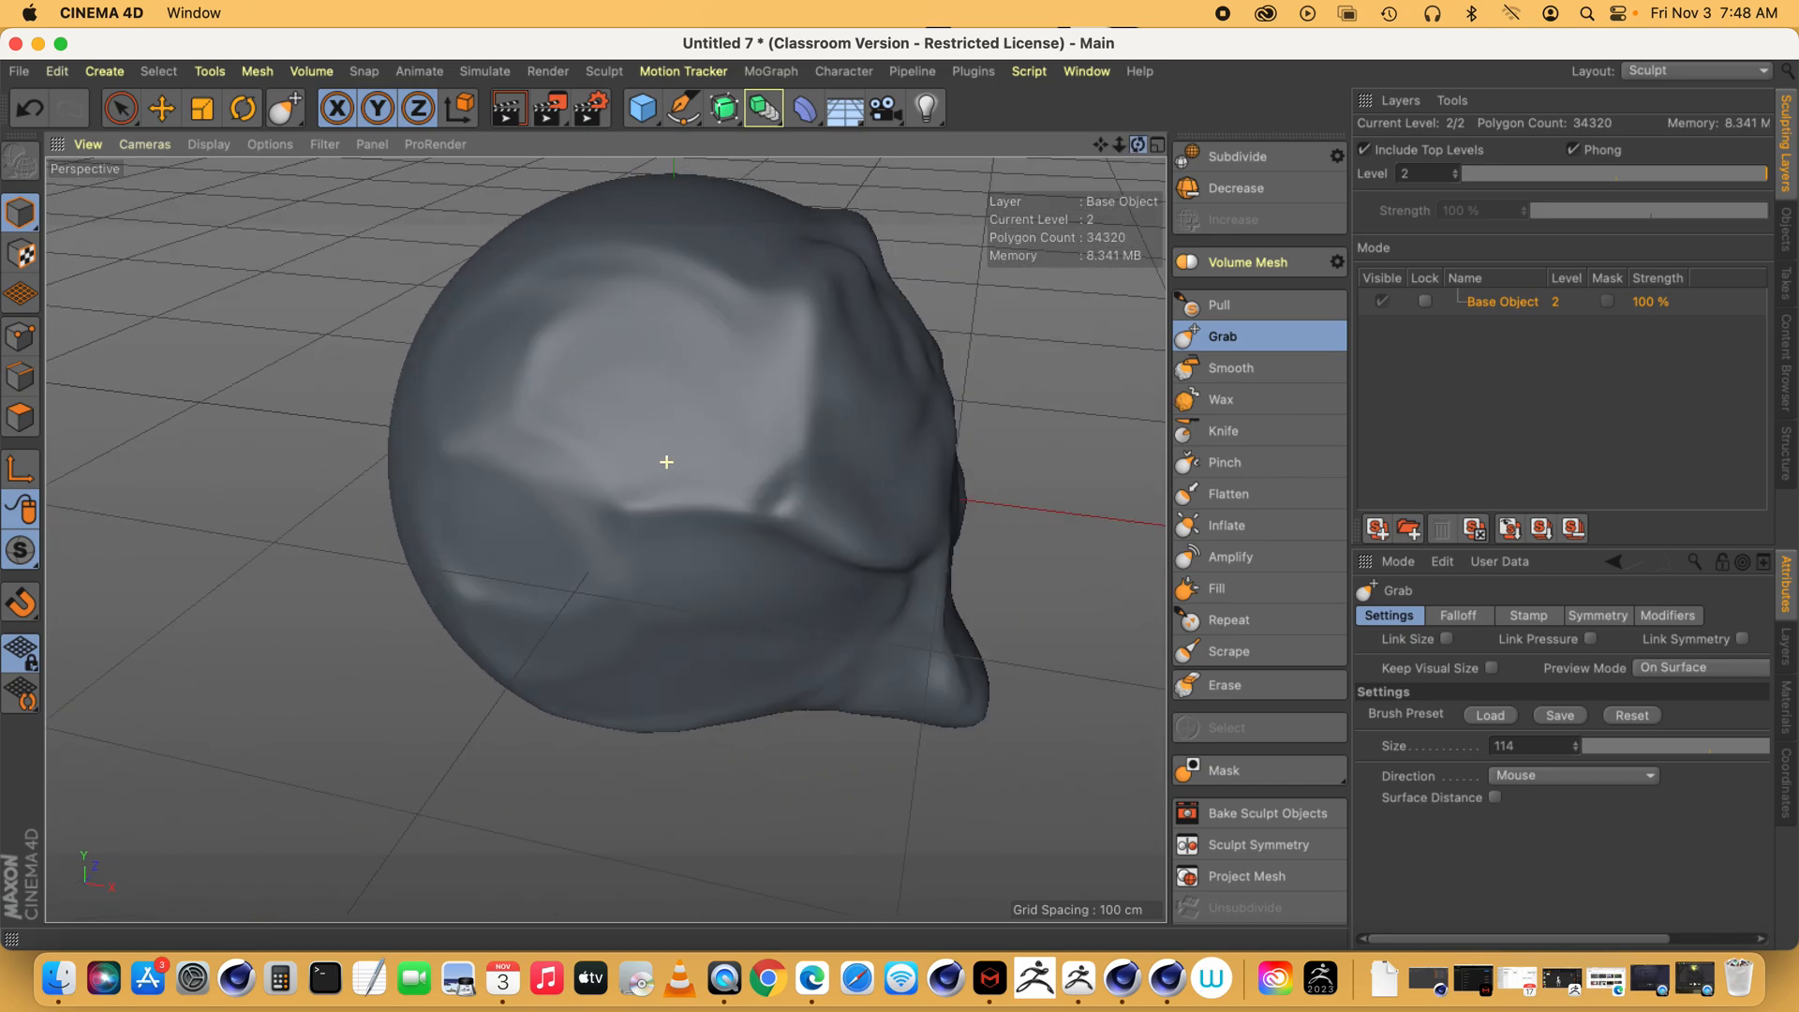
drag(1137, 144, 1068, 151)
mouse_move(609, 442)
alt+mouse_down()
mouse_move(444, 421)
mouse_move(452, 370)
alt+mouse_up()
mouse_move(430, 489)
mouse_down()
mouse_move(442, 500)
mouse_move(466, 436)
mouse_up()
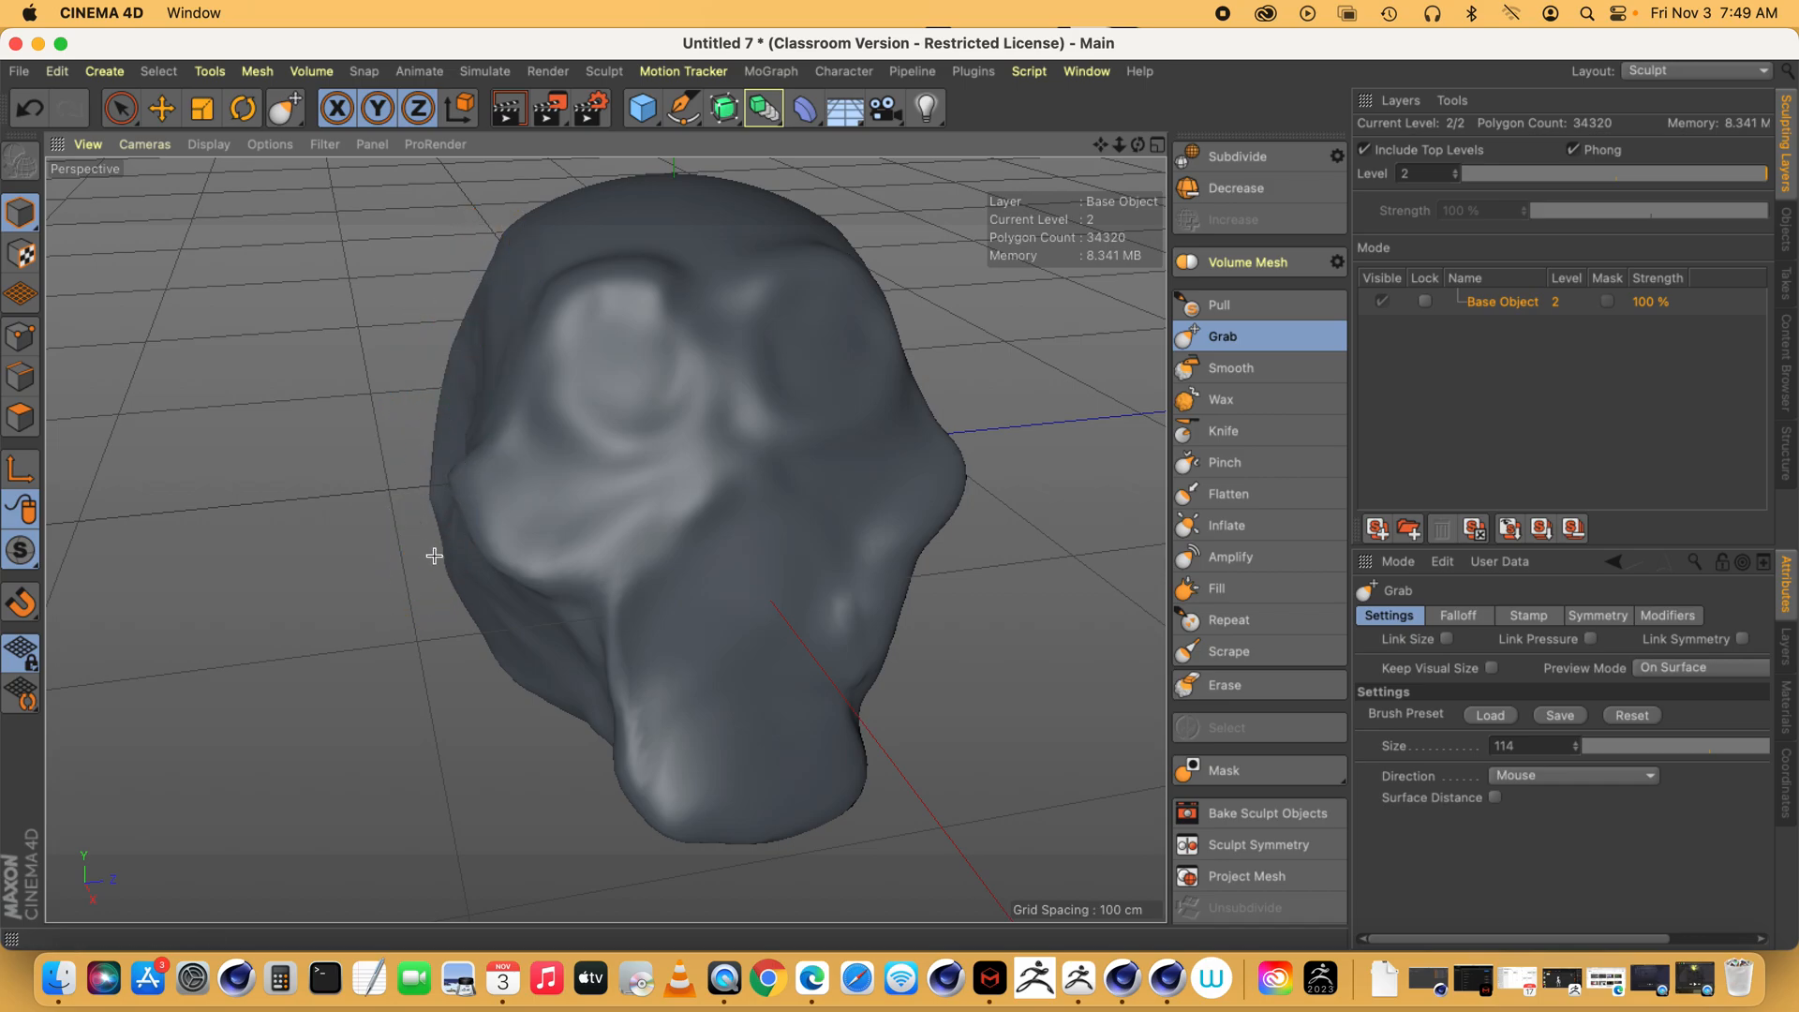
drag(450, 565, 467, 565)
- Push up the underside of the head behind the jaw from both sides with the Grab brush at size 114
drag(1137, 146, 1192, 70)
drag(499, 644, 475, 591)
mouse_move(481, 668)
mouse_down()
mouse_move(500, 654)
mouse_move(604, 695)
mouse_move(669, 670)
mouse_move(605, 548)
mouse_up()
mouse_move(1132, 144)
mouse_down()
mouse_move(1012, 192)
mouse_move(848, 201)
mouse_up()
drag(603, 704, 605, 683)
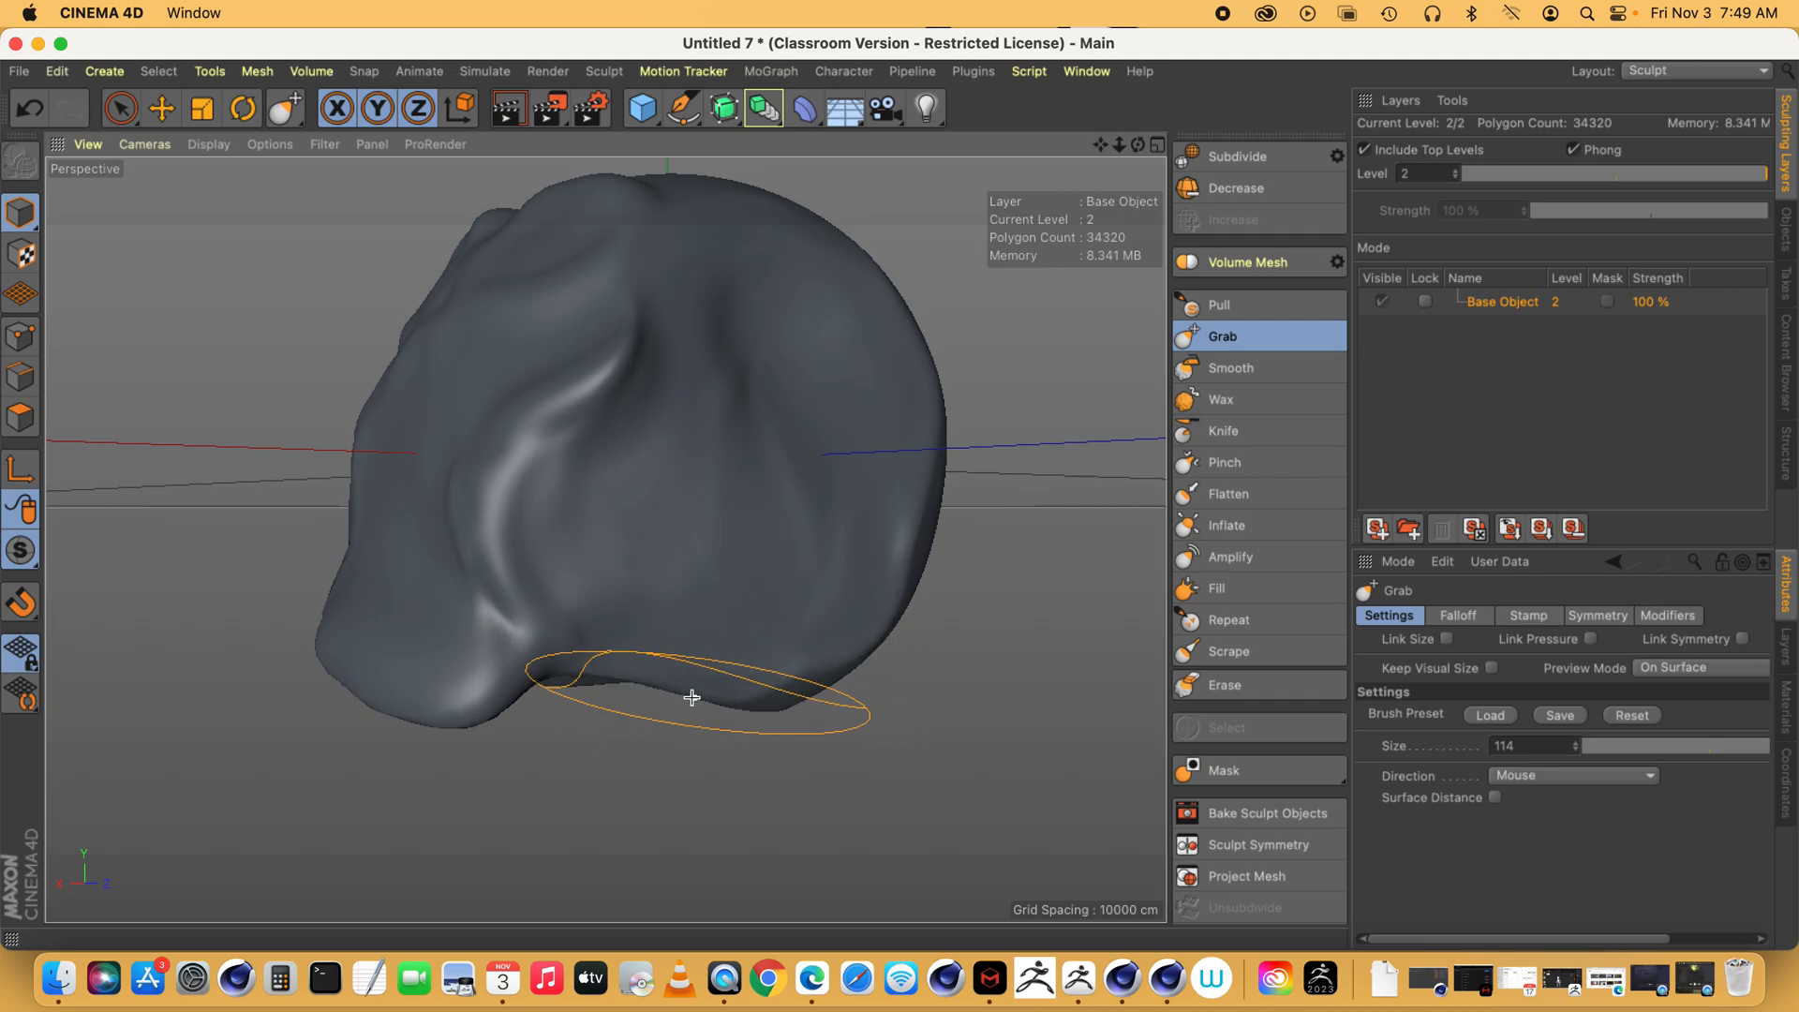
drag(615, 679, 618, 655)
mouse_move(750, 710)
mouse_down()
mouse_move(760, 677)
mouse_move(789, 690)
mouse_move(790, 667)
mouse_up()
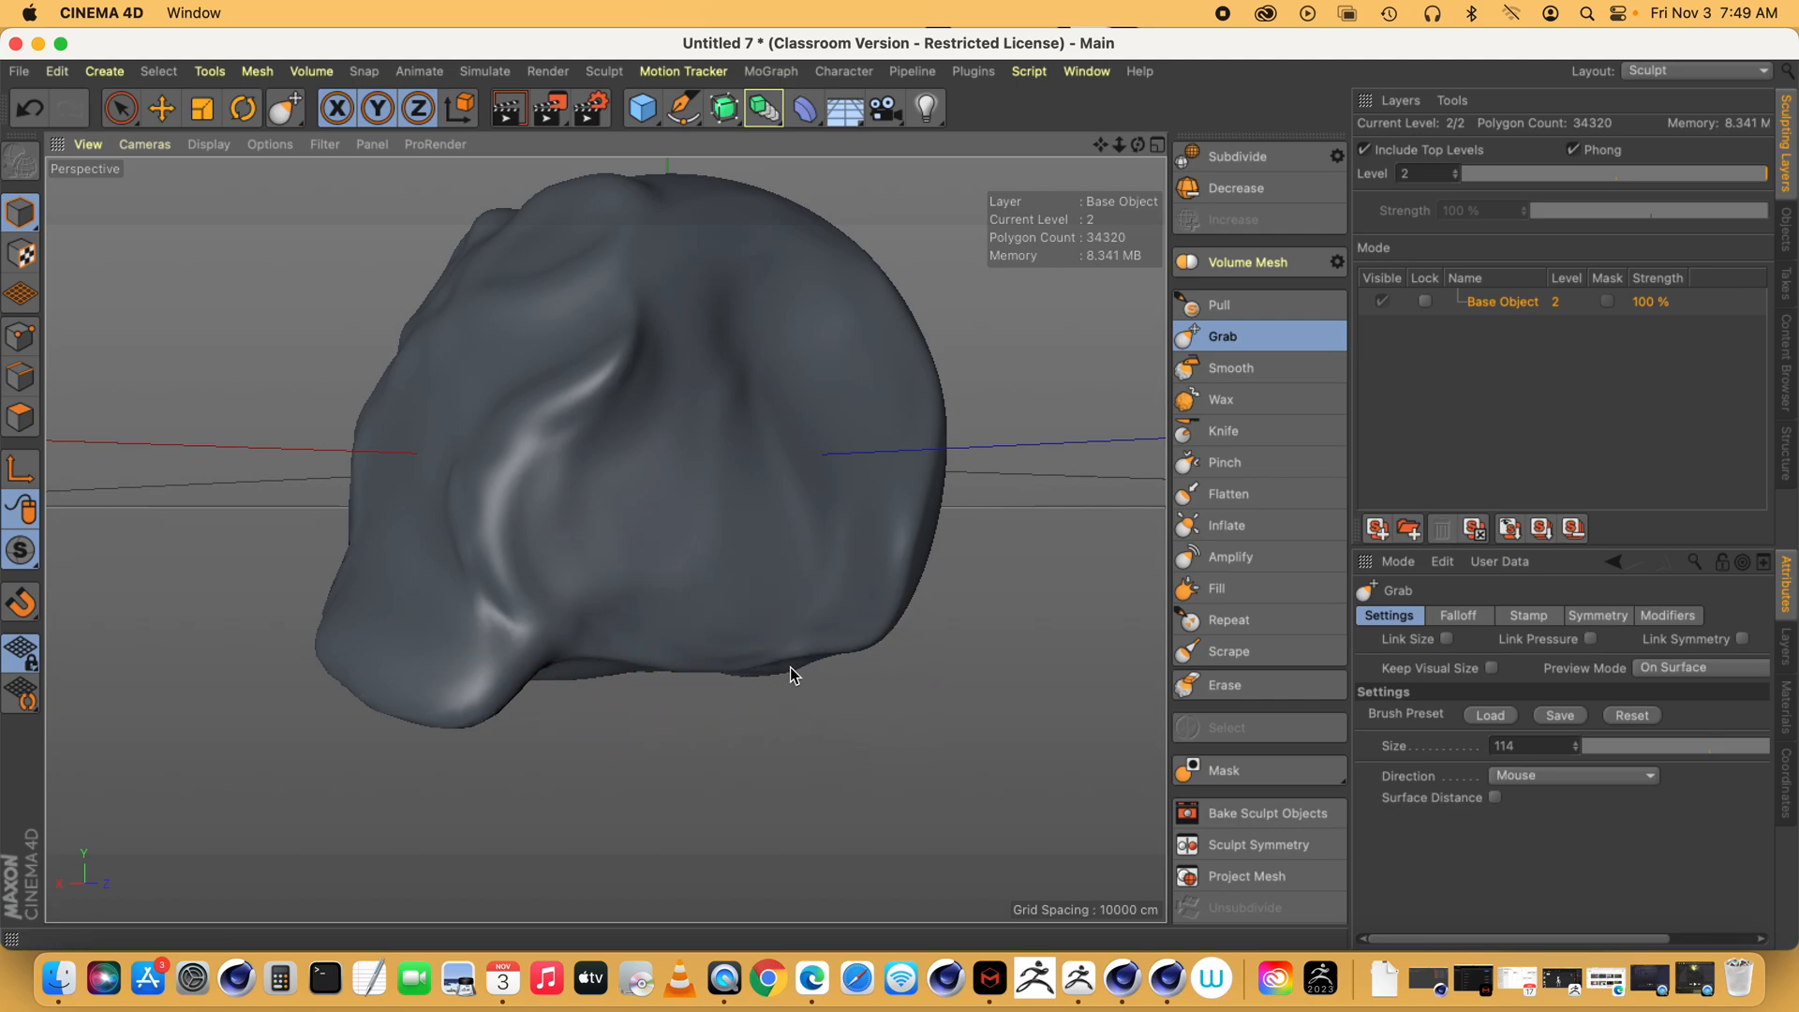
drag(881, 631, 870, 615)
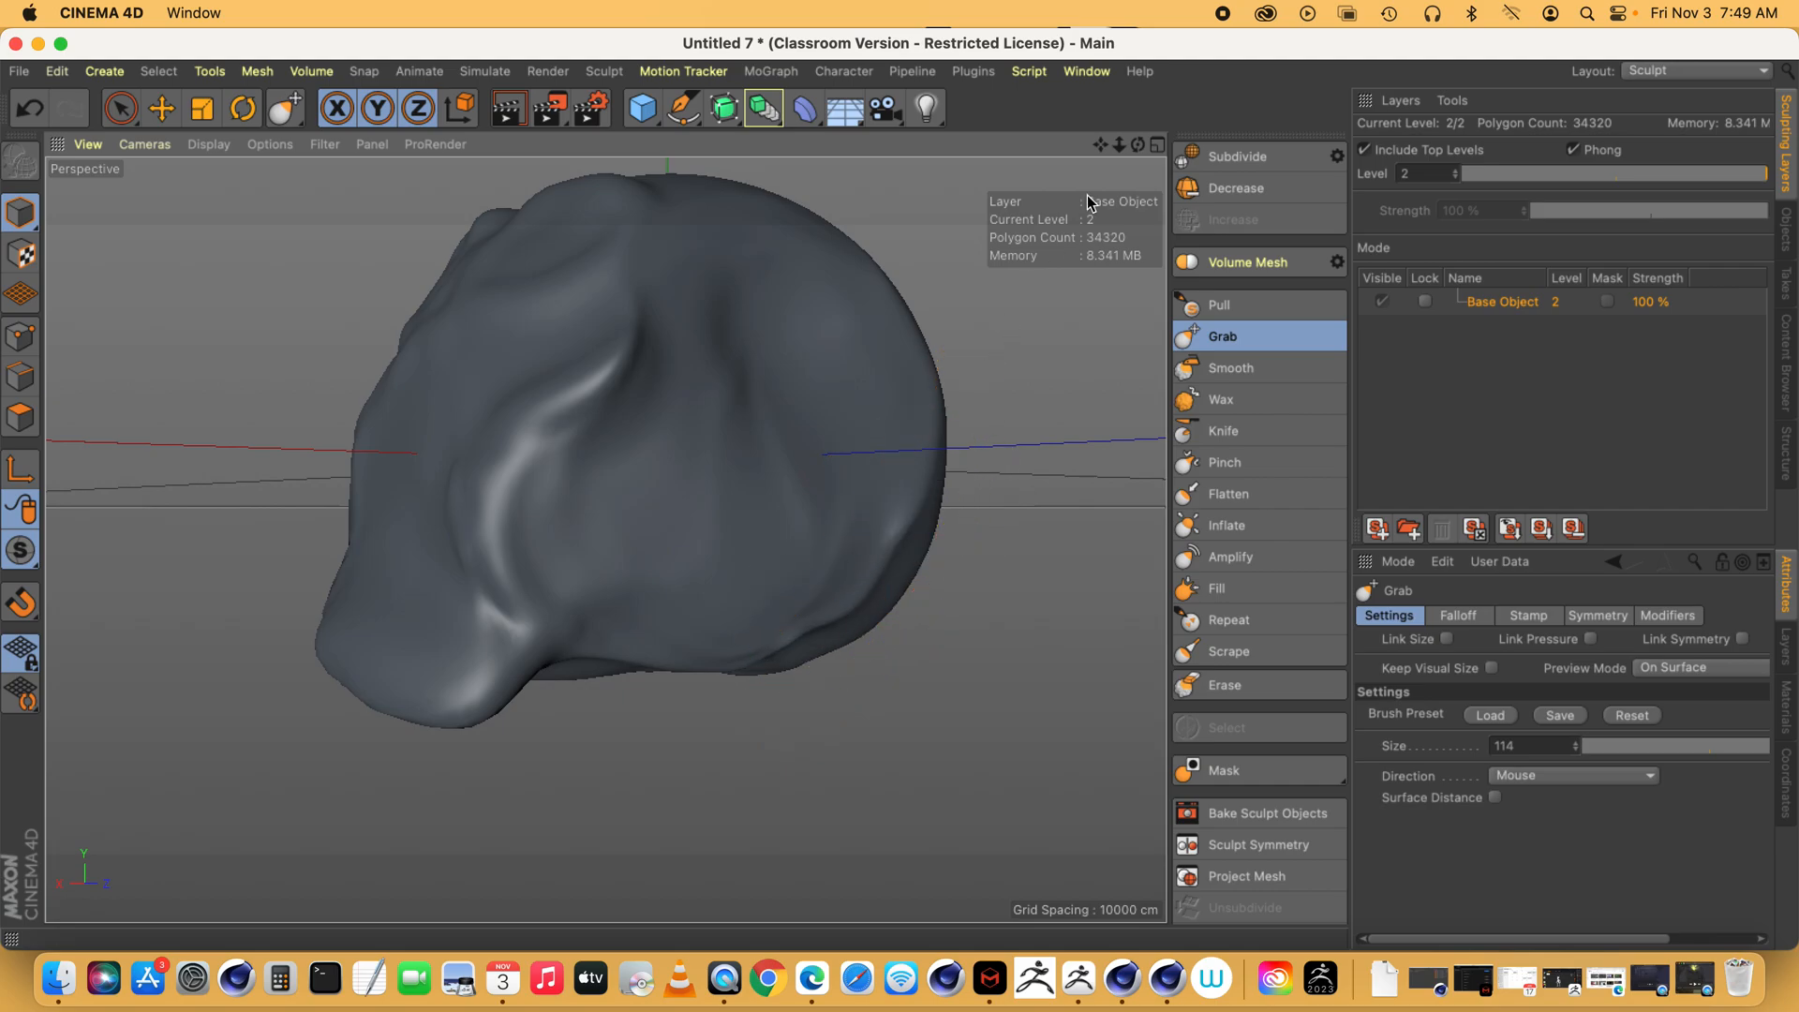
- Pull the chin downward and adjust the face above the mouth from below with the Grab brush at size 114
drag(1139, 145, 1387, 243)
mouse_move(699, 572)
mouse_down()
mouse_move(705, 549)
mouse_move(851, 549)
mouse_up()
drag(1136, 144, 1274, 187)
mouse_move(427, 647)
mouse_down()
mouse_move(450, 722)
mouse_move(353, 723)
mouse_up()
drag(1137, 145, 1387, 142)
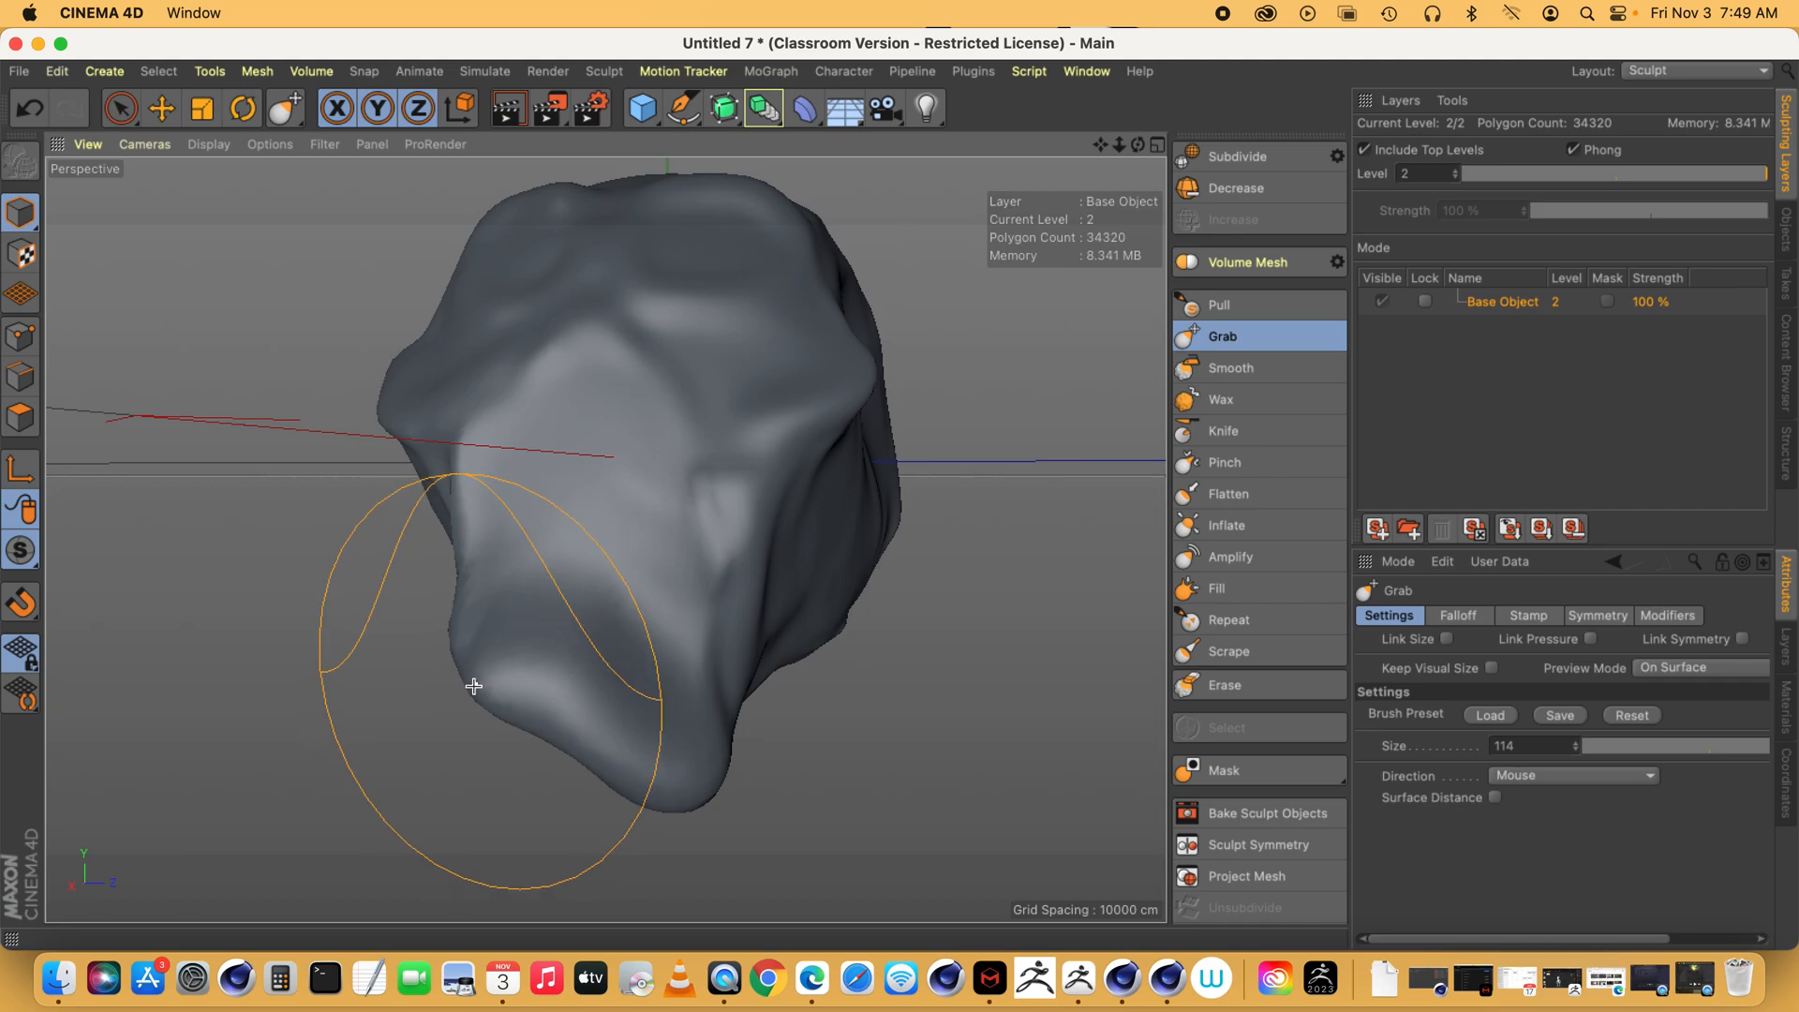
drag(472, 684, 458, 747)
mouse_move(594, 377)
mouse_down()
mouse_move(579, 442)
mouse_move(589, 429)
mouse_up()
- Adjust the cheekbone and both sides of the elongated jaw from the front with the Grab brush at size 114
drag(1138, 145, 1236, 192)
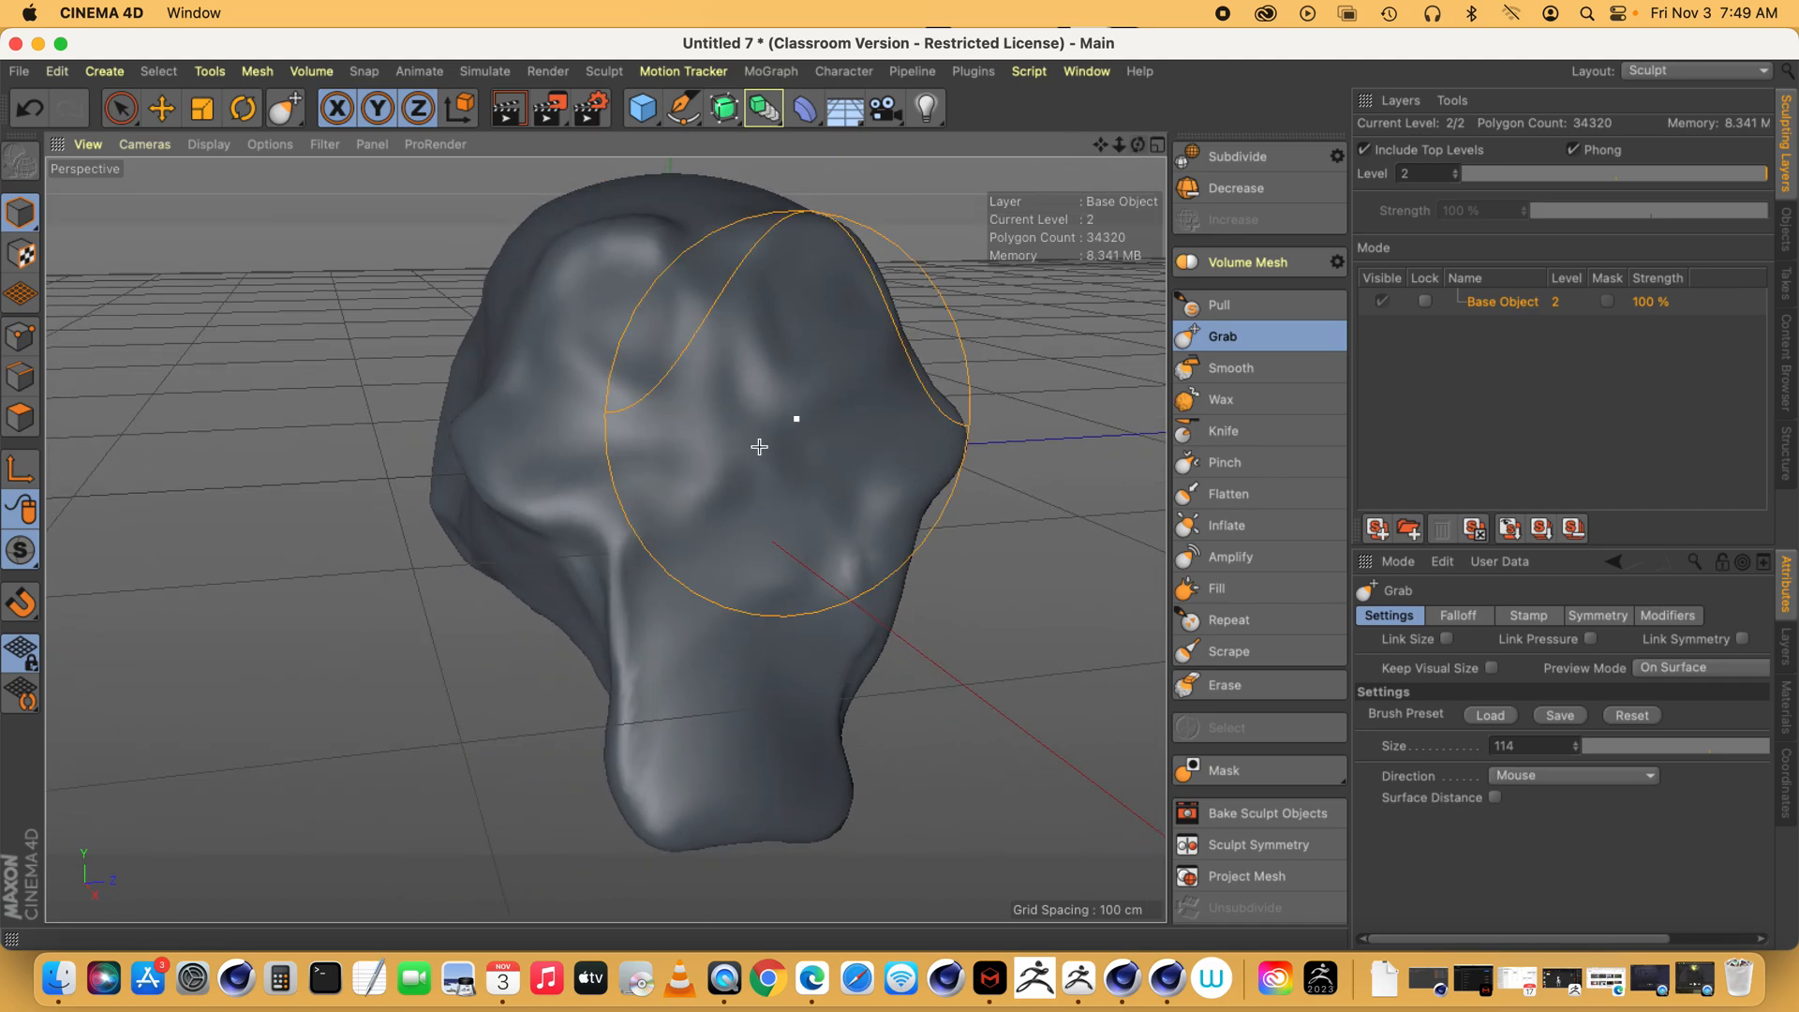
drag(540, 513, 521, 519)
drag(515, 421, 486, 431)
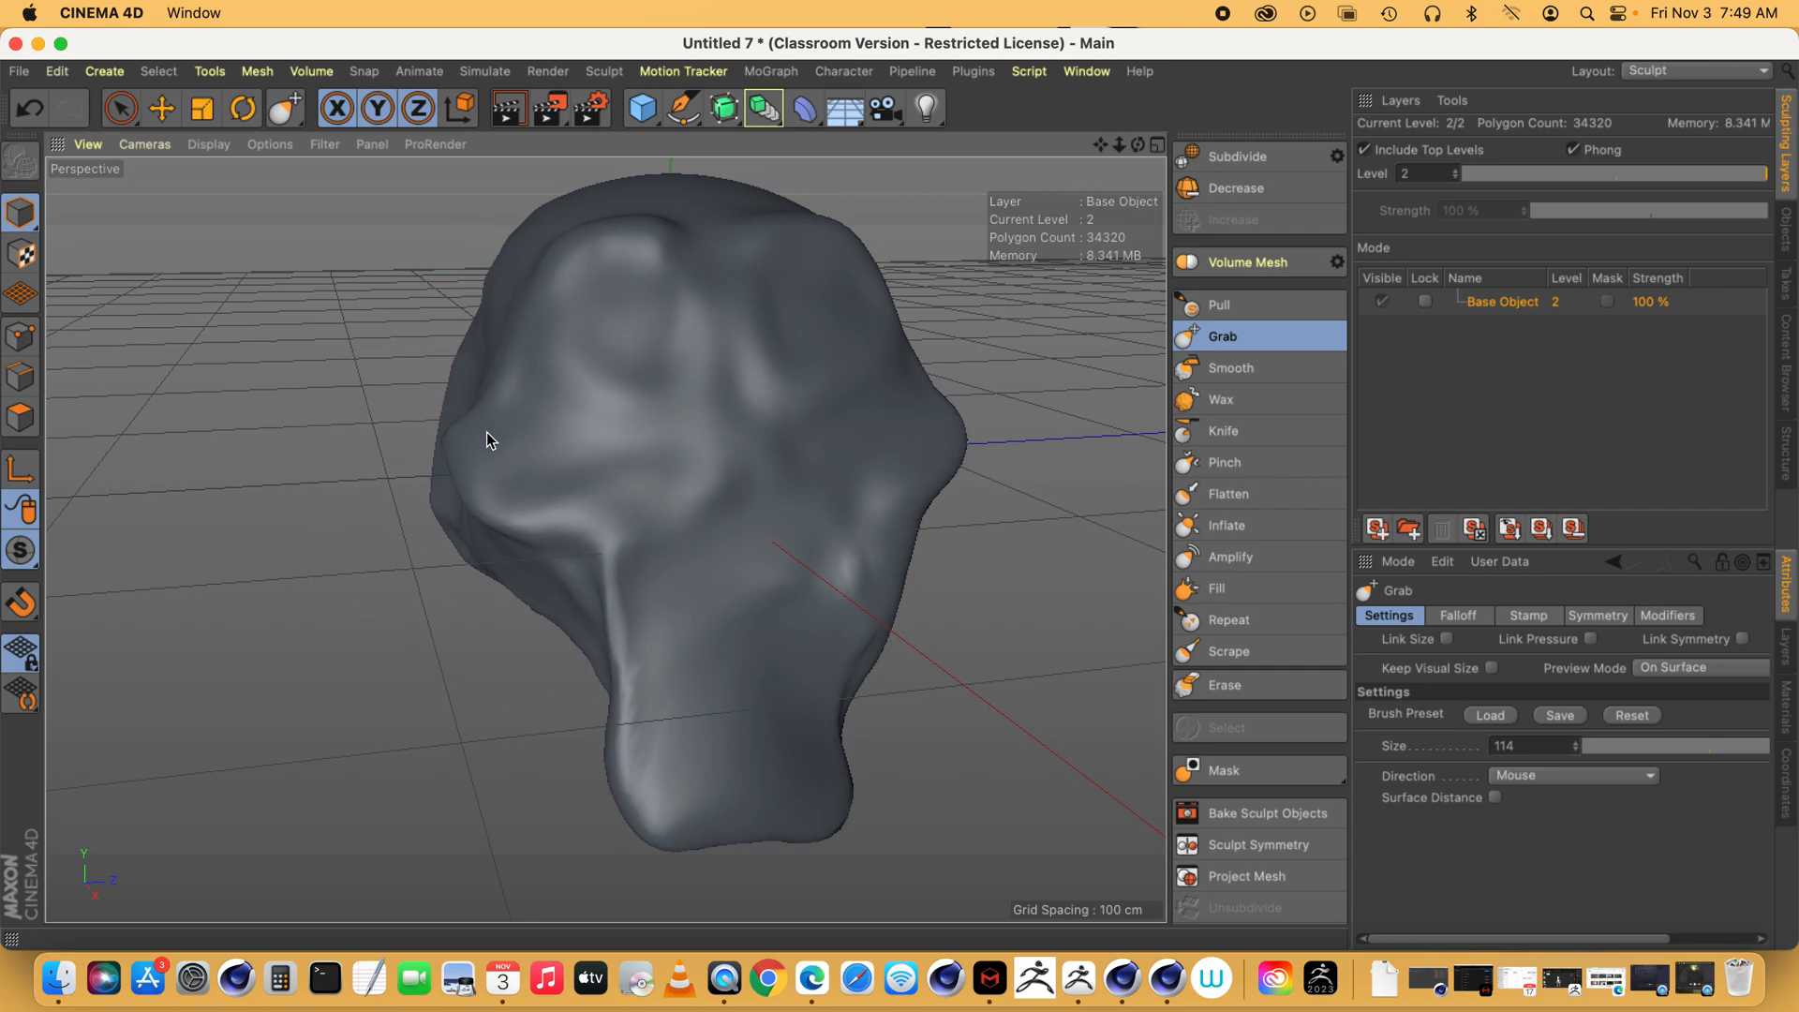
drag(659, 590, 626, 592)
drag(823, 691, 867, 680)
drag(1136, 147, 1016, 154)
drag(719, 681, 699, 671)
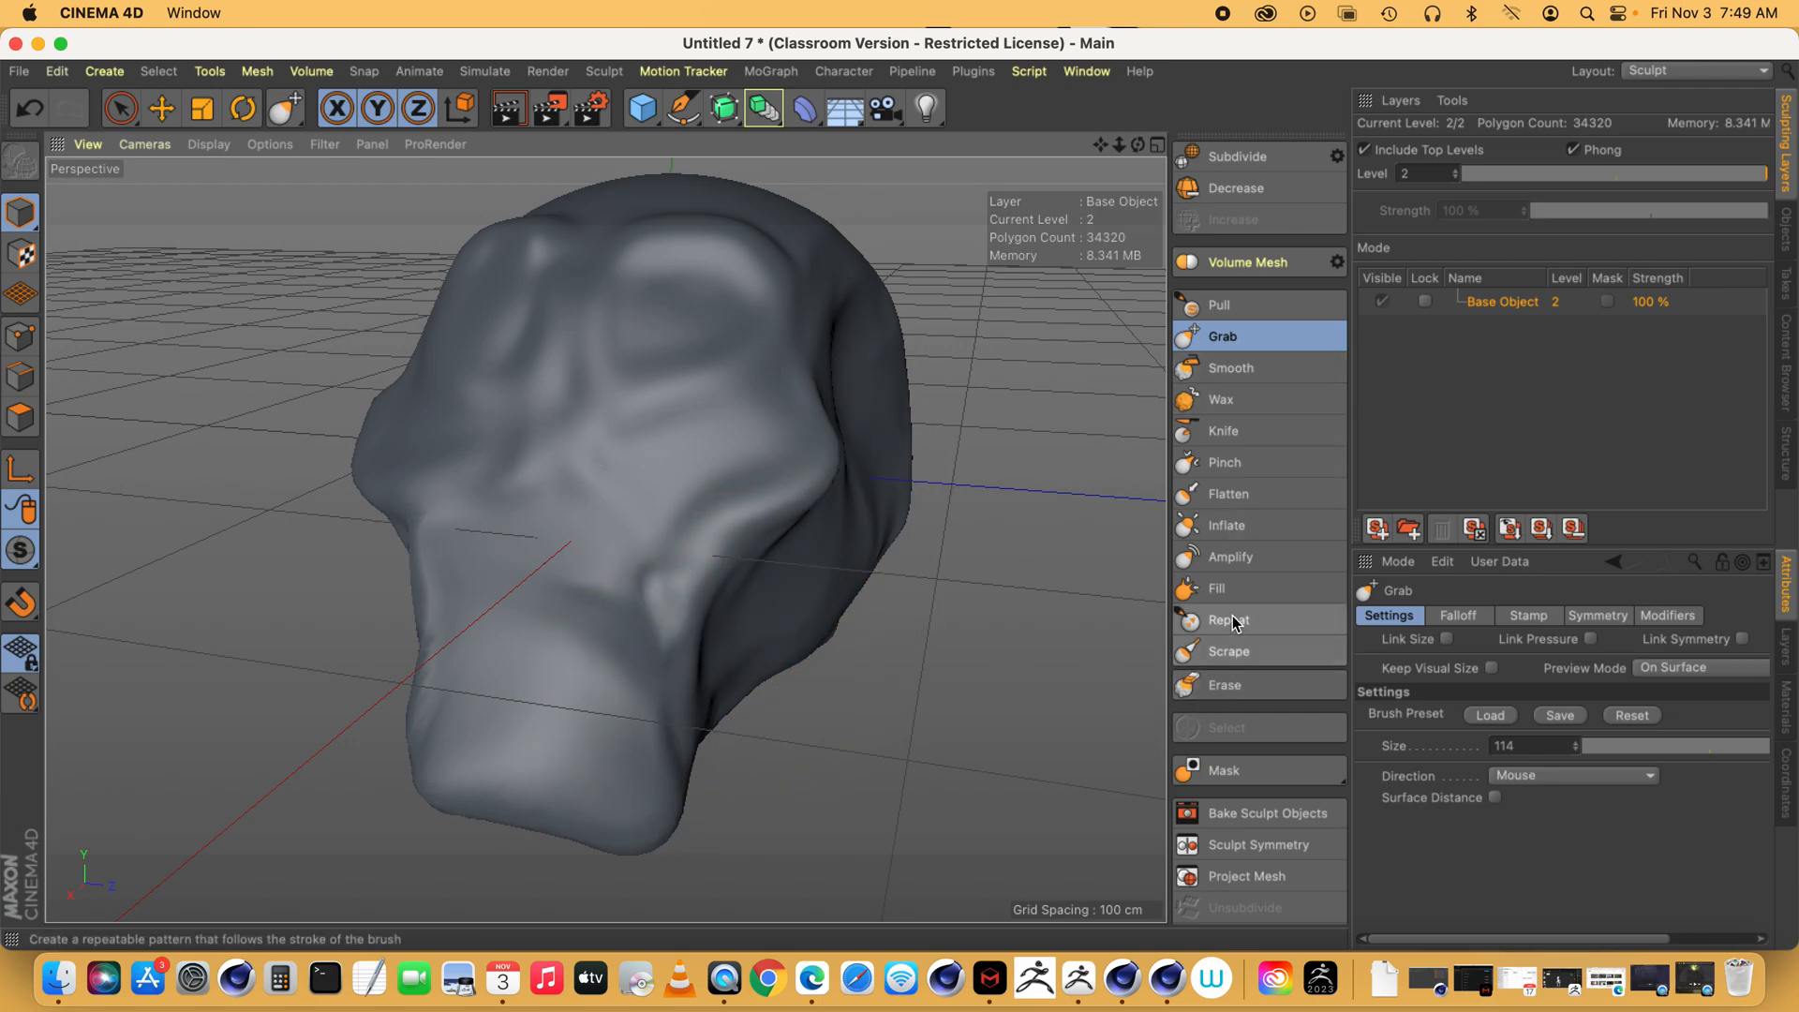
- Inflate both cheekbones with the Inflate brush at size 43 and 33.3 % pressure, and undo the last stroke
click(1226, 525)
click(1681, 766)
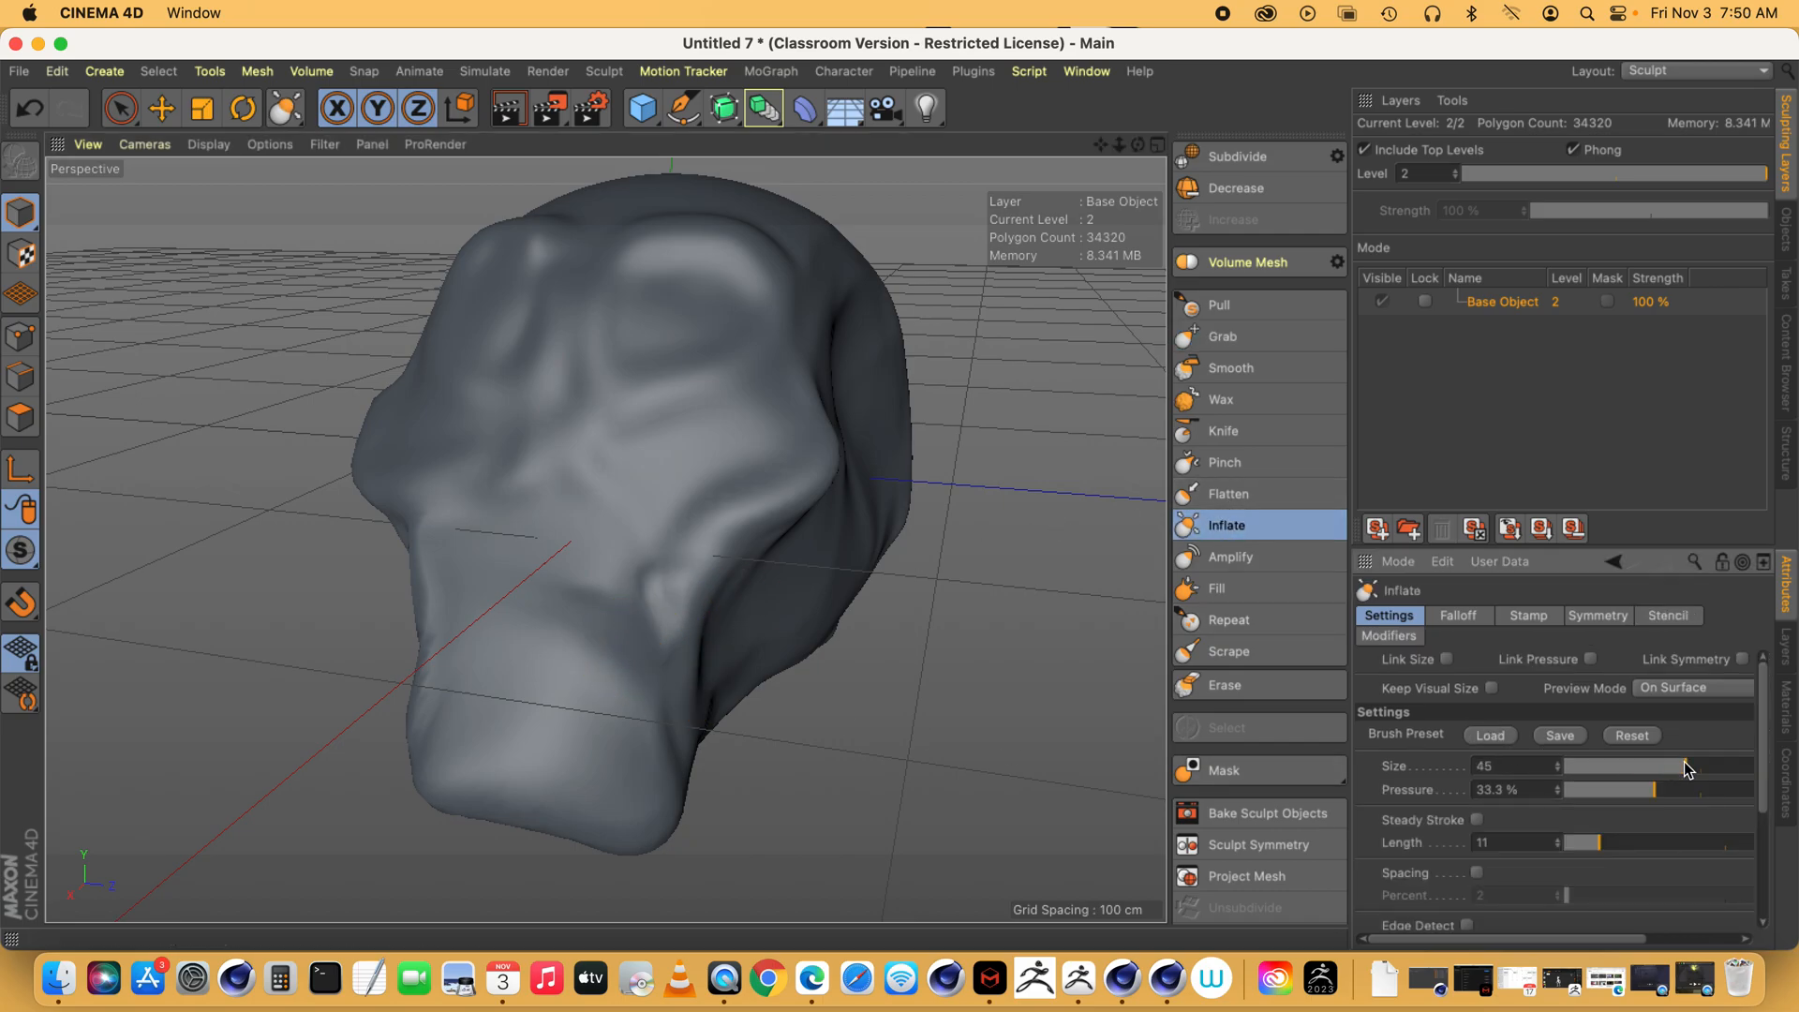
mouse_move(697, 469)
mouse_down()
mouse_move(622, 494)
mouse_move(658, 525)
mouse_up()
drag(789, 453, 792, 456)
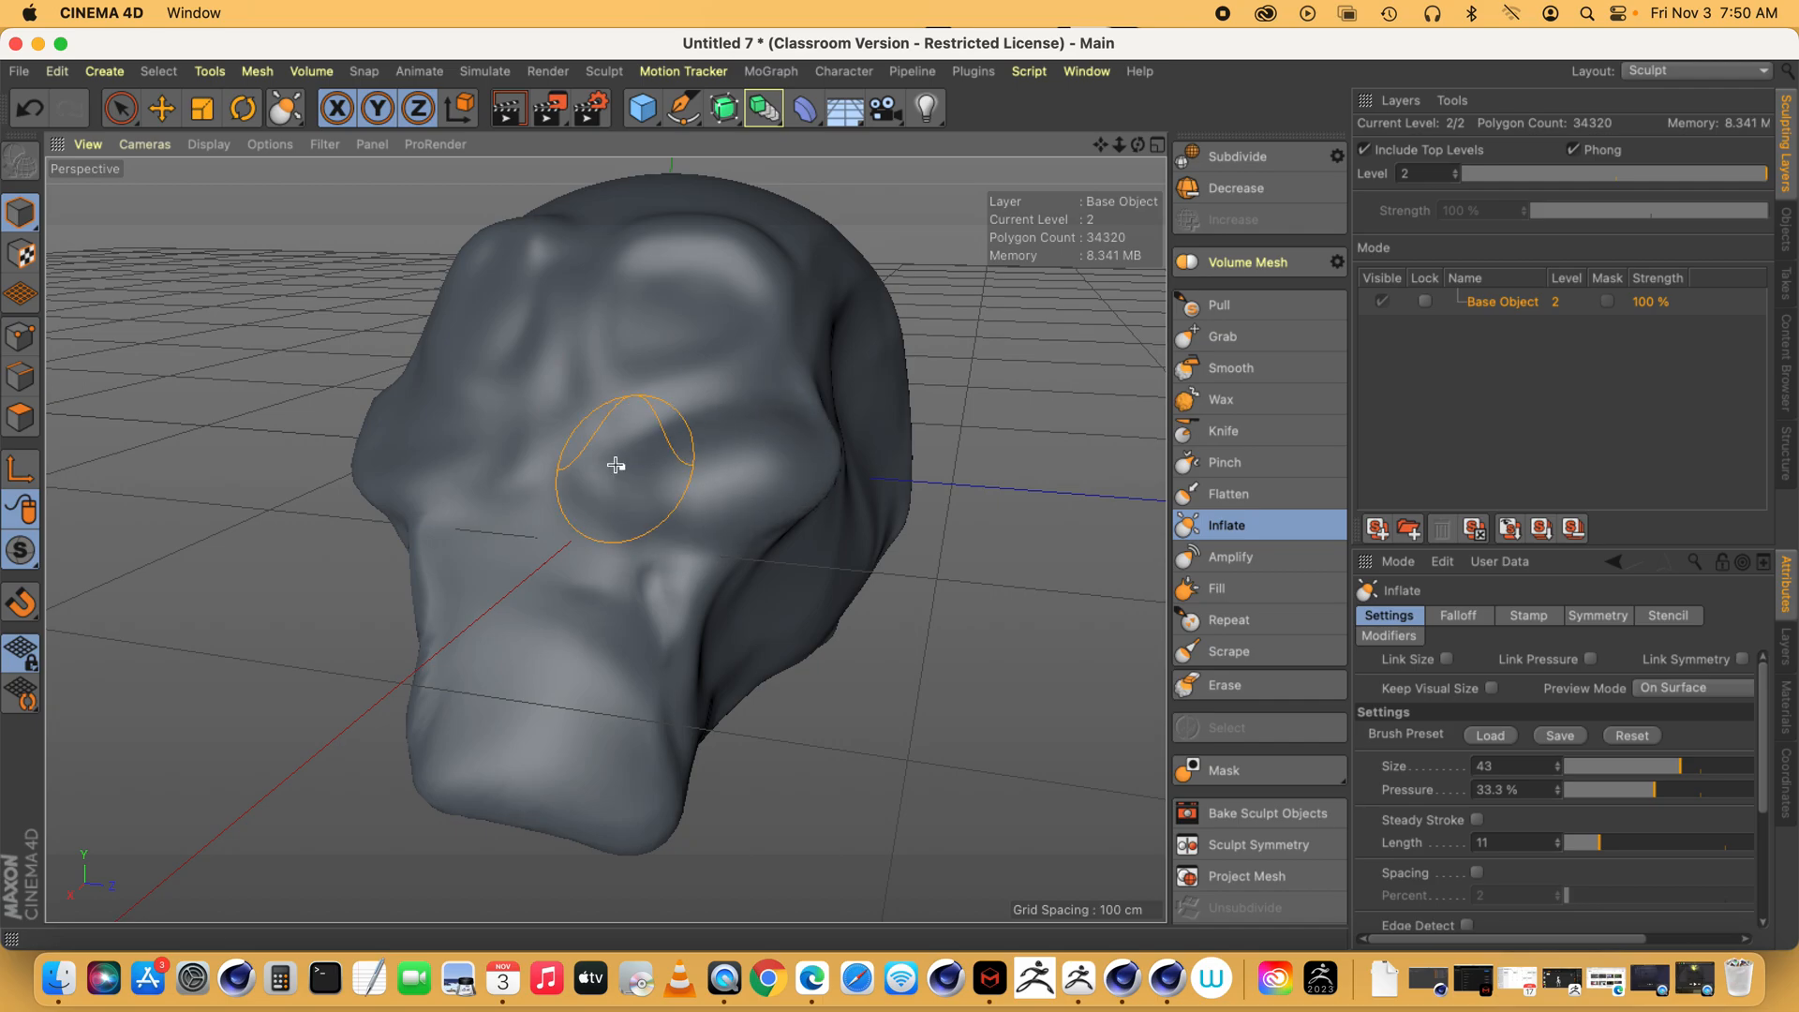
mouse_move(438, 437)
mouse_down()
mouse_move(374, 433)
mouse_move(385, 446)
mouse_up()
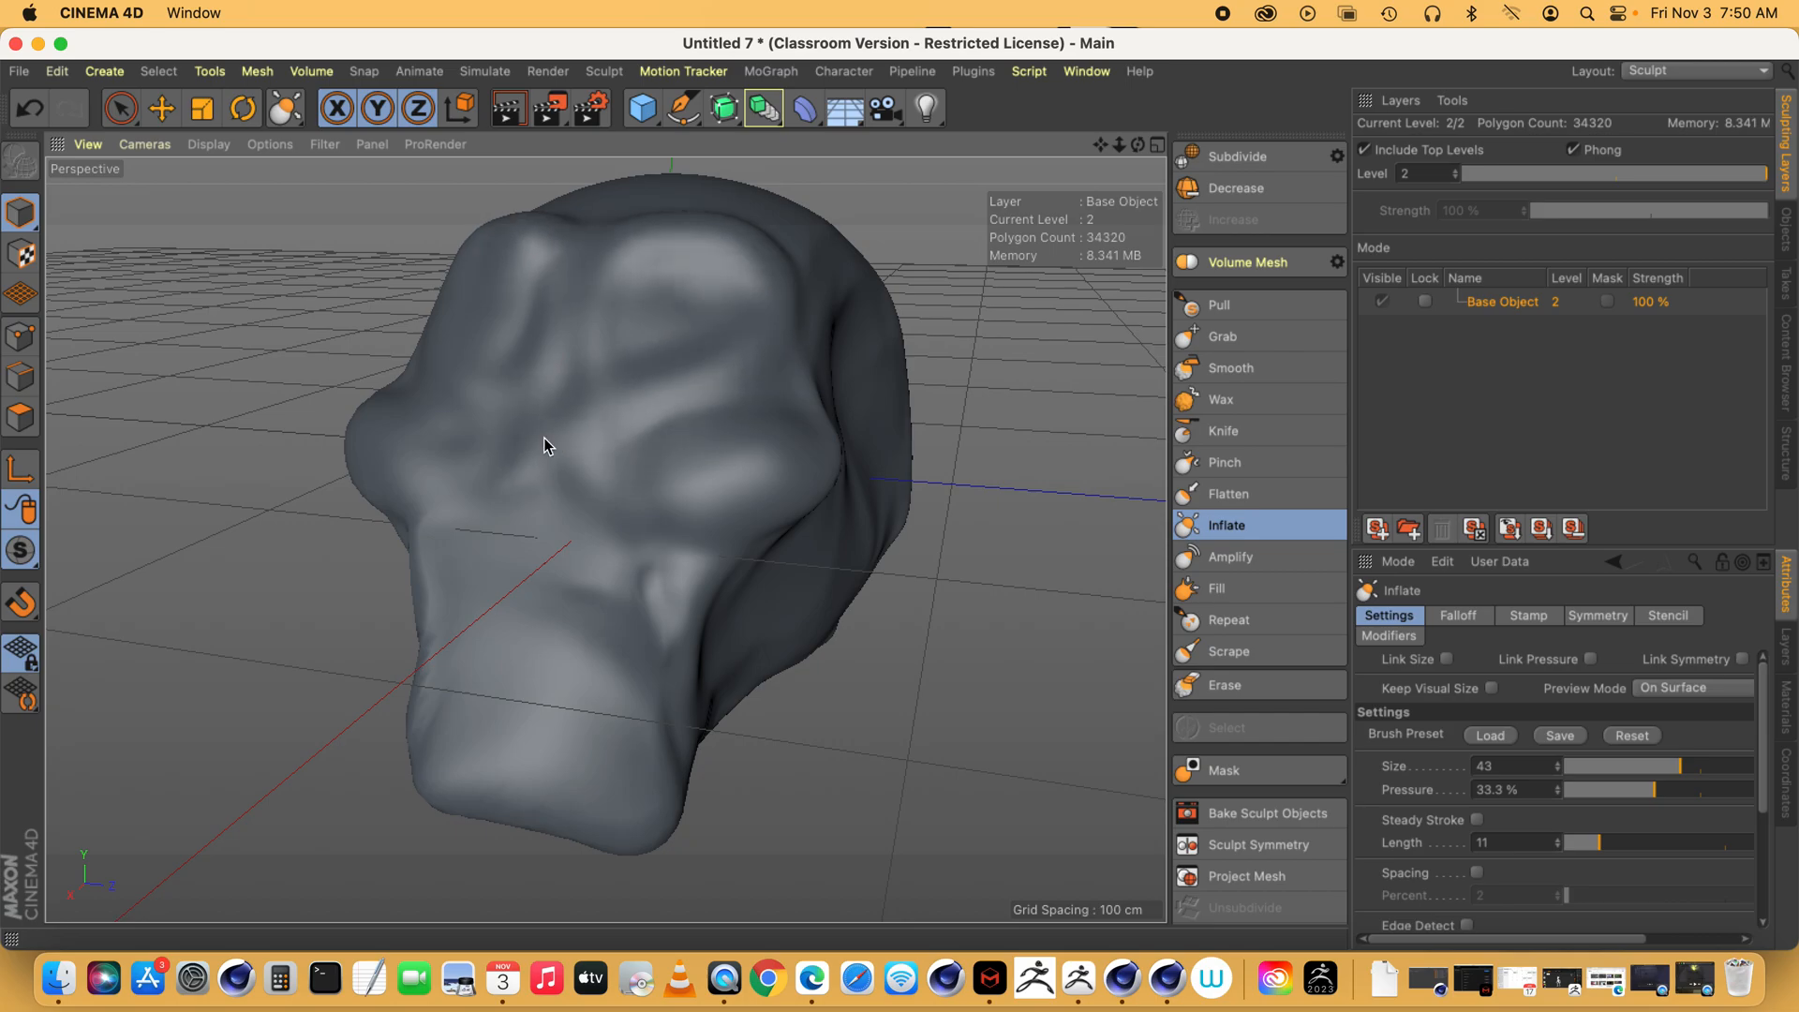
key(super+z)
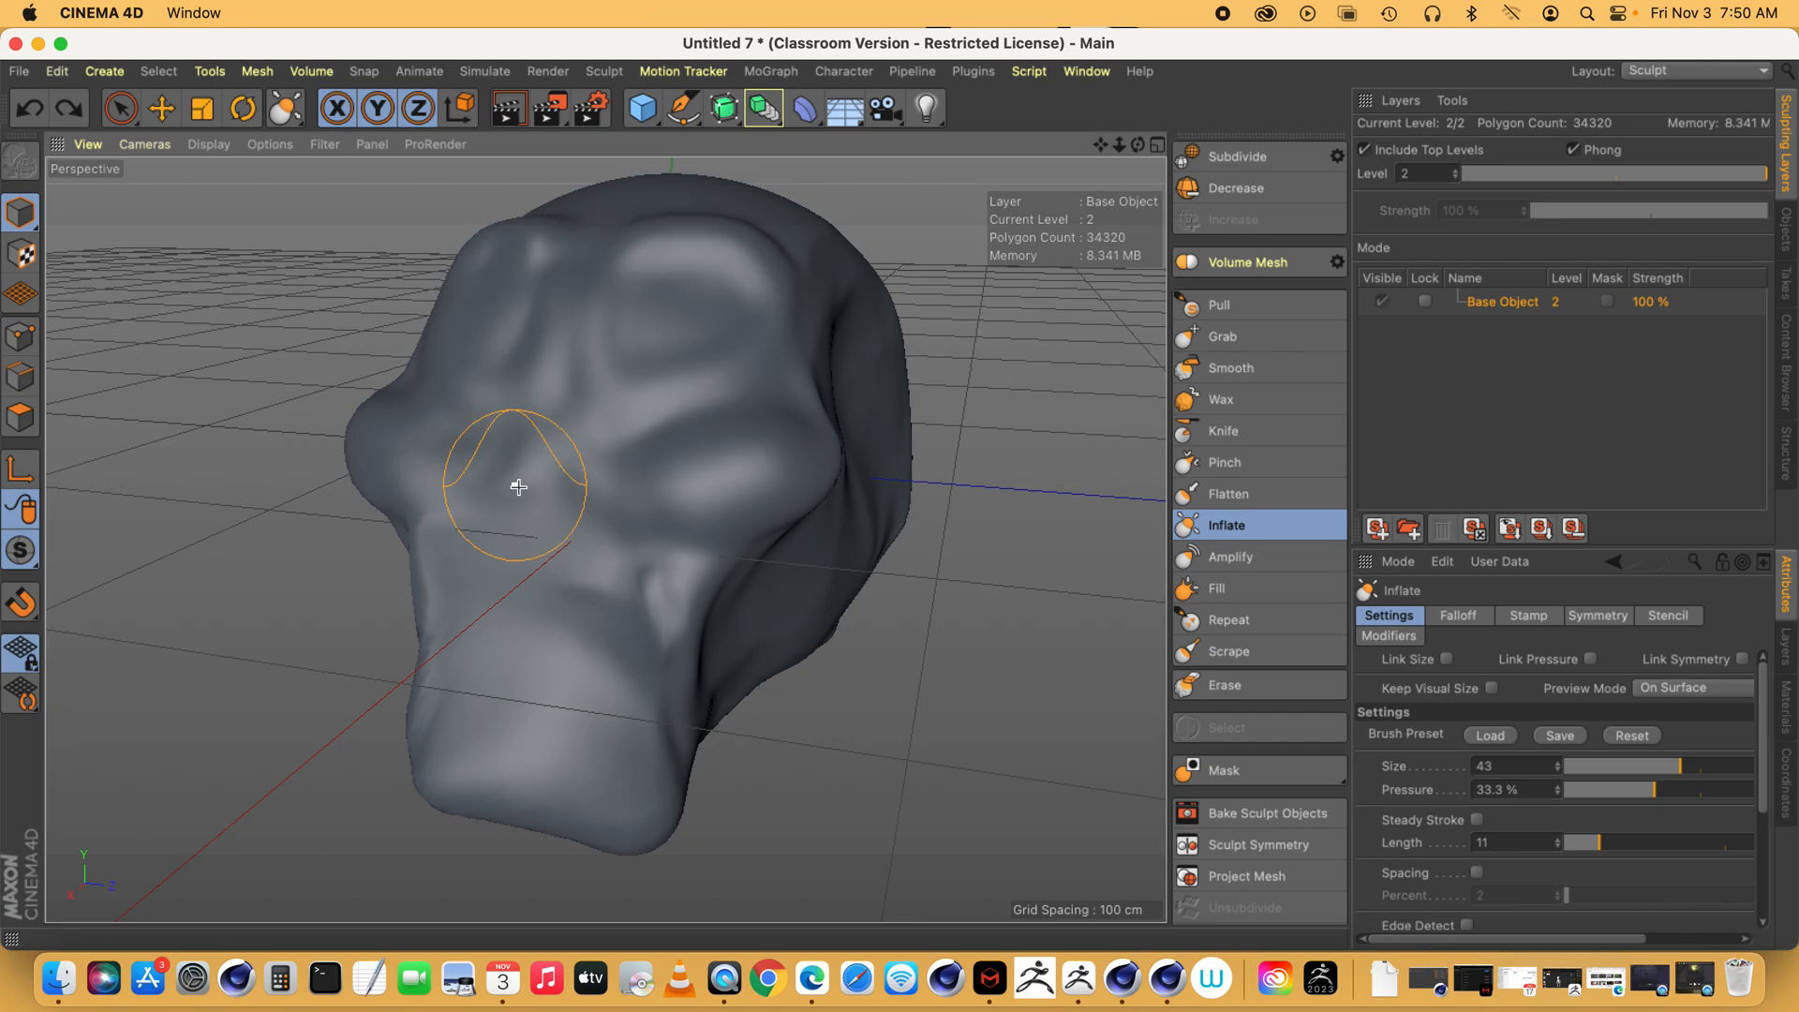
- Inflate the brow ridge and the area around both eyes with the Inflate brush at size 43, undoing the stroke at the head's edge
drag(626, 287, 731, 241)
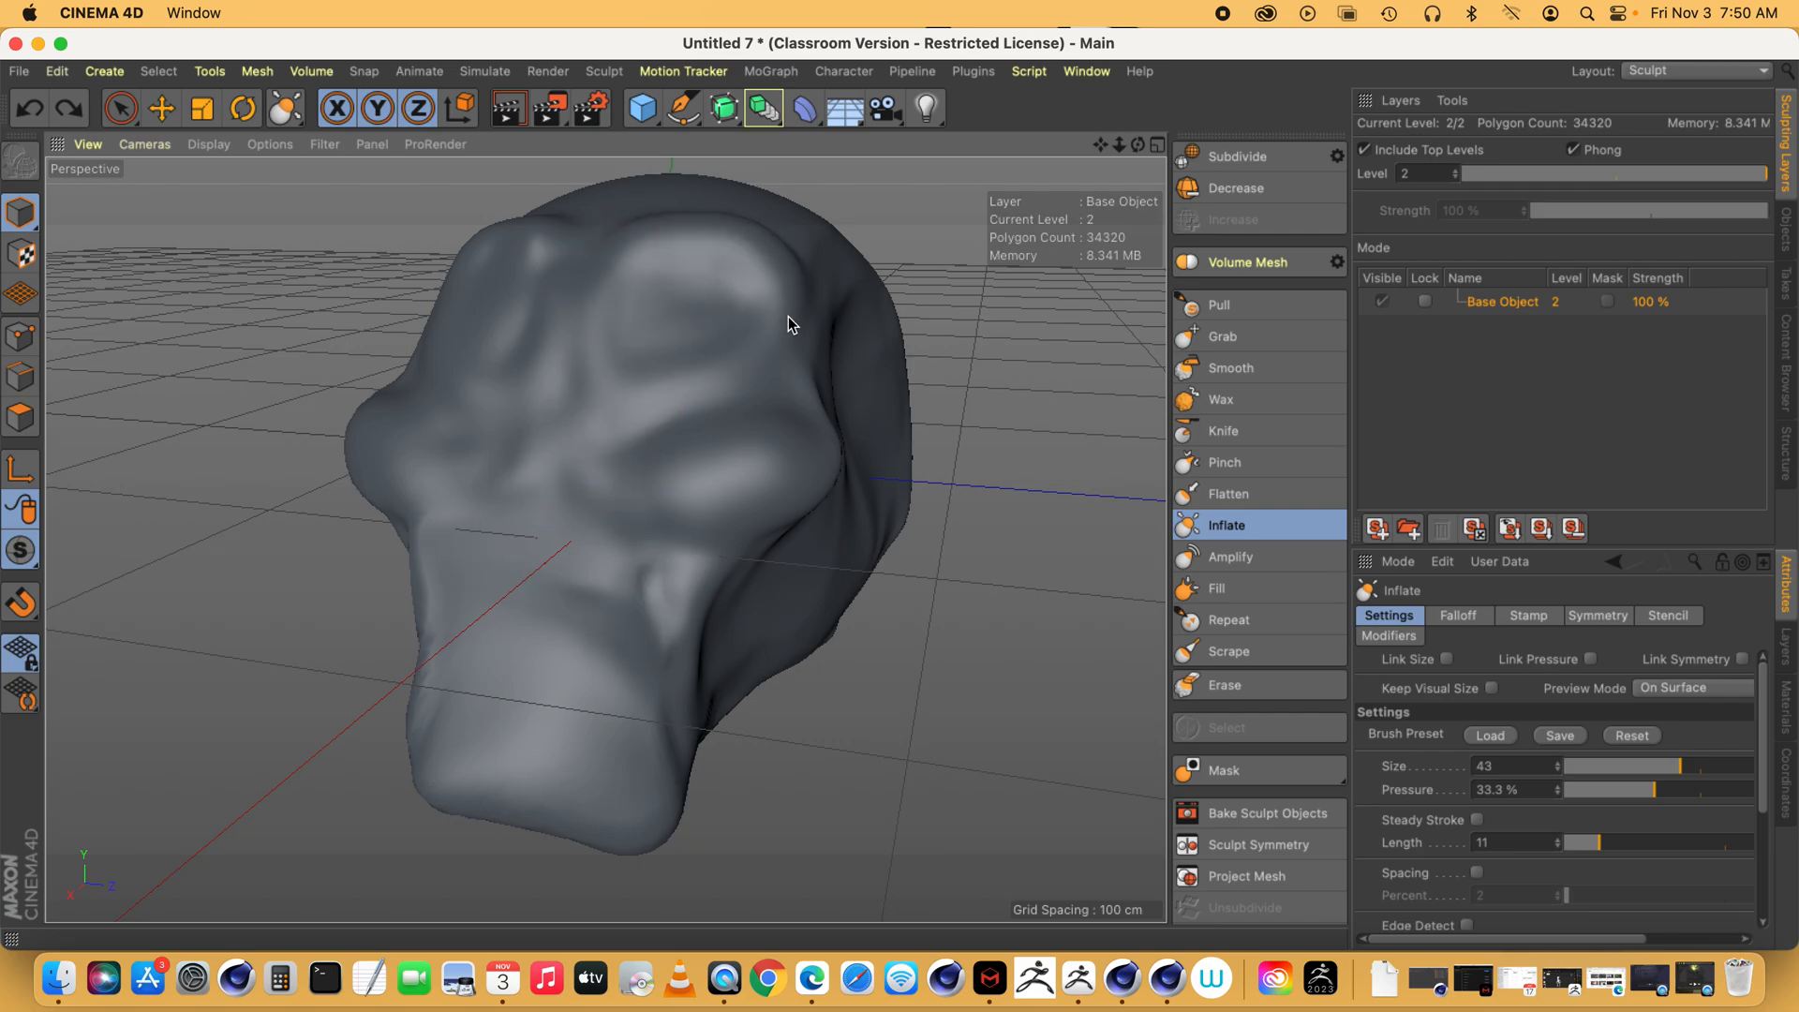
drag(789, 373, 785, 361)
drag(1138, 145, 1077, 146)
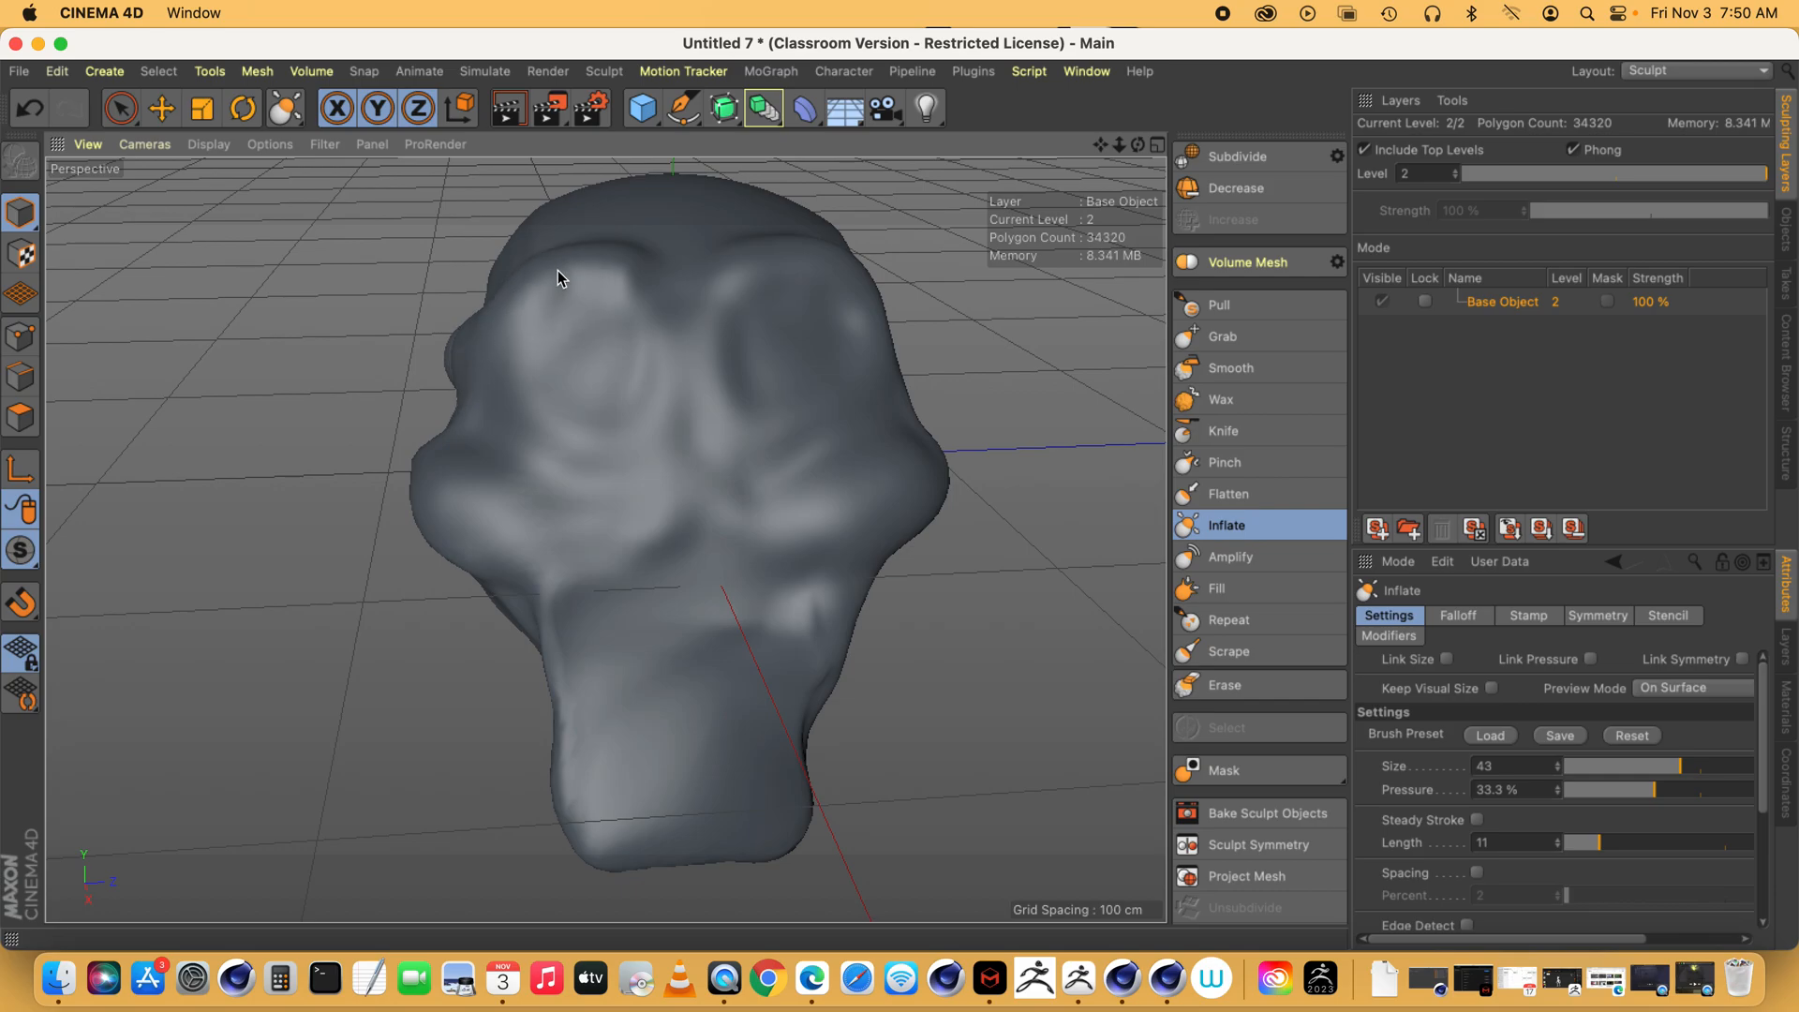
key(super+z)
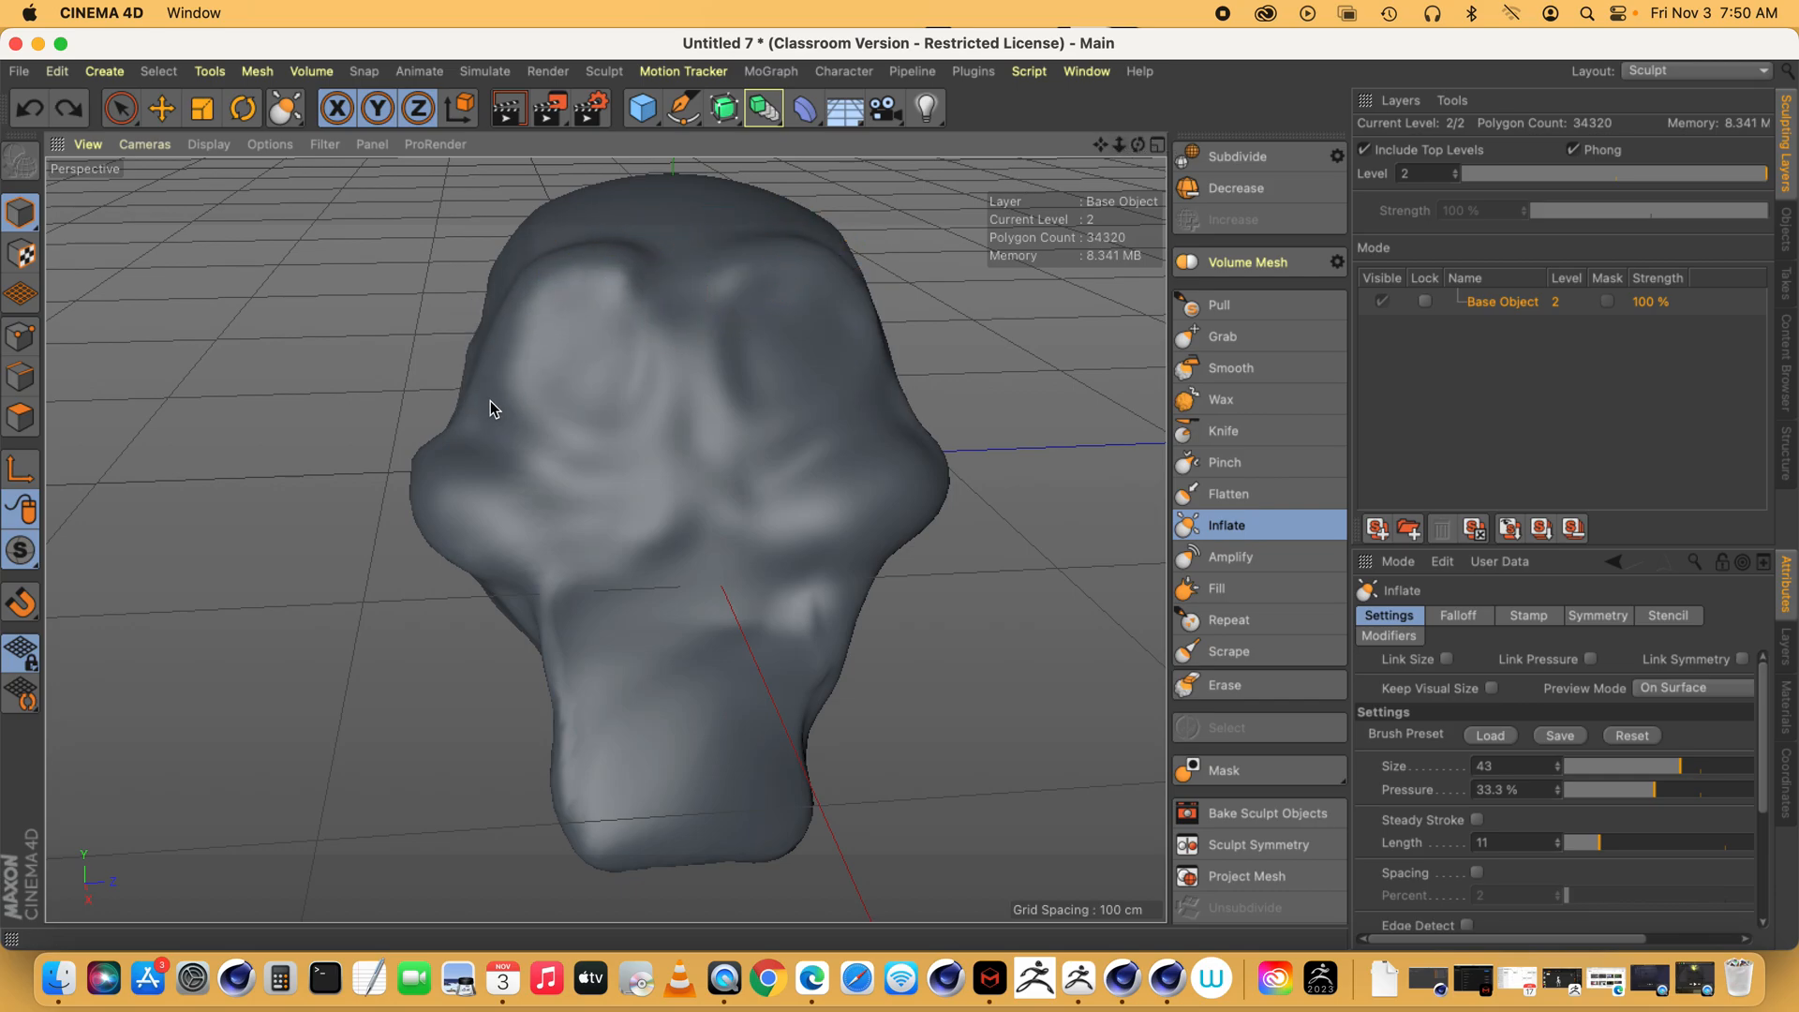
drag(638, 279, 668, 319)
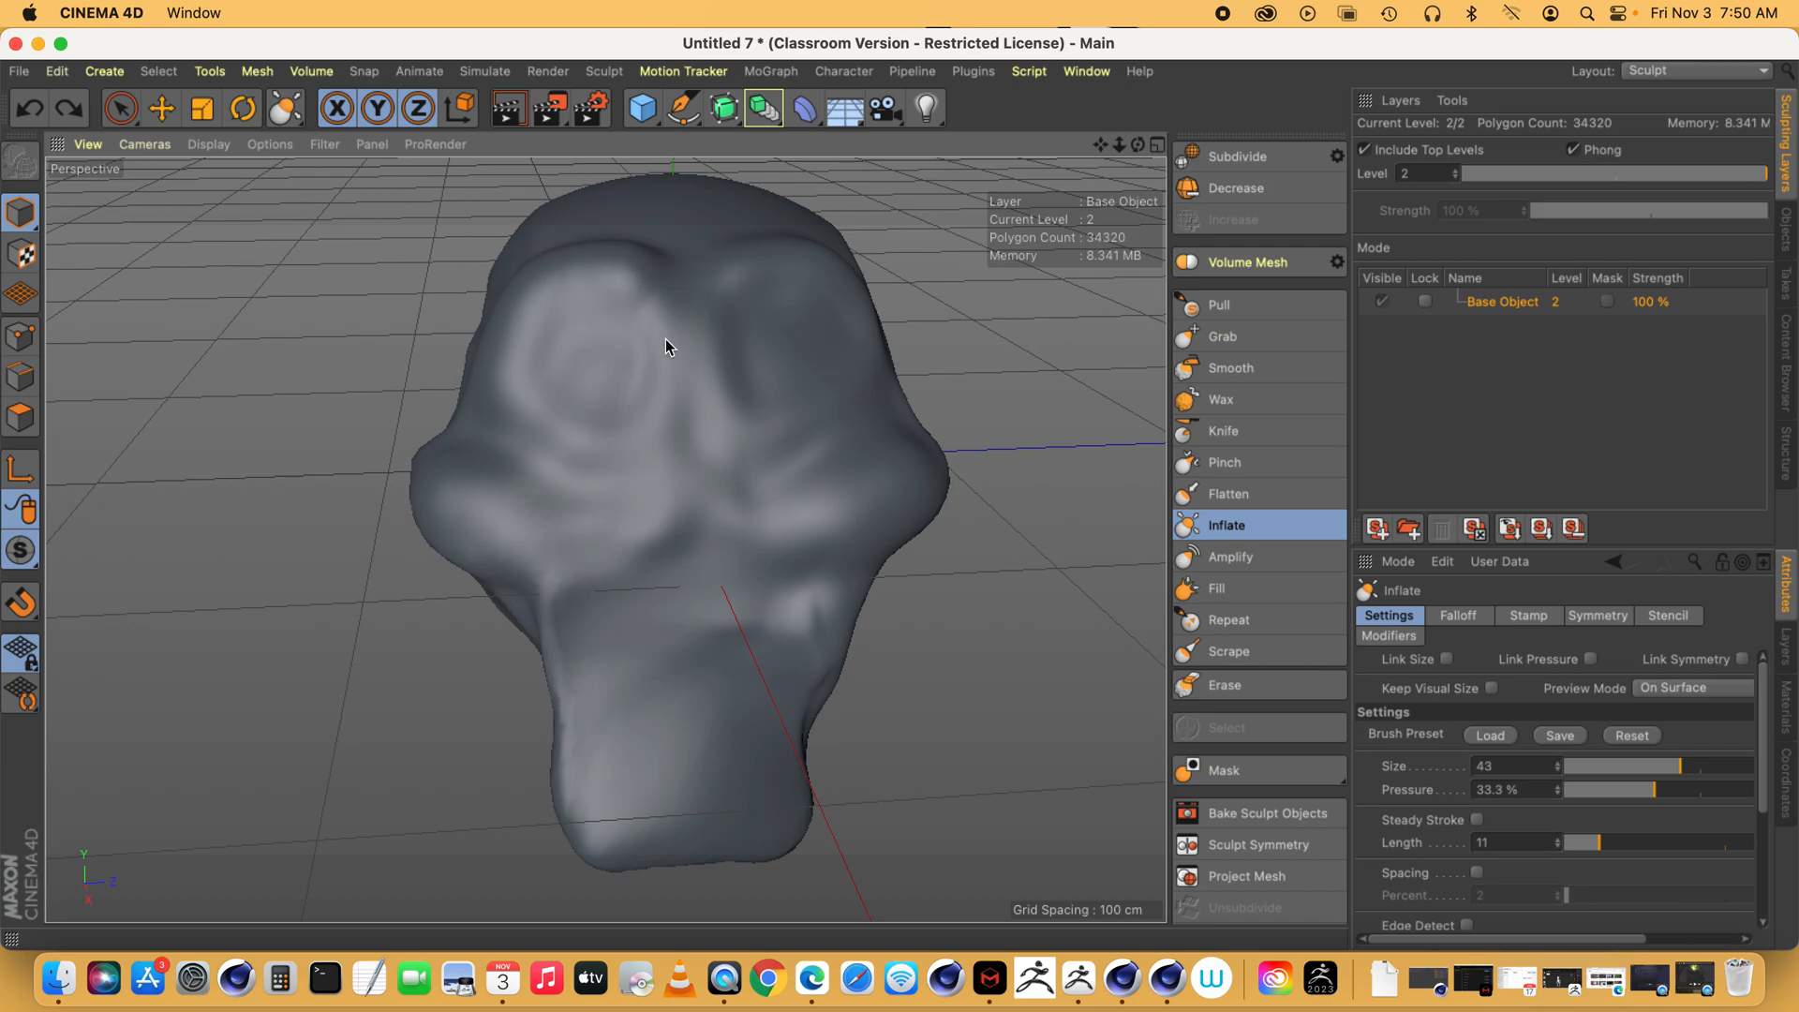
- Undo the small stroke above the mouth and inflate the mouth area broadly with the Inflate brush at size 62
drag(646, 626, 604, 665)
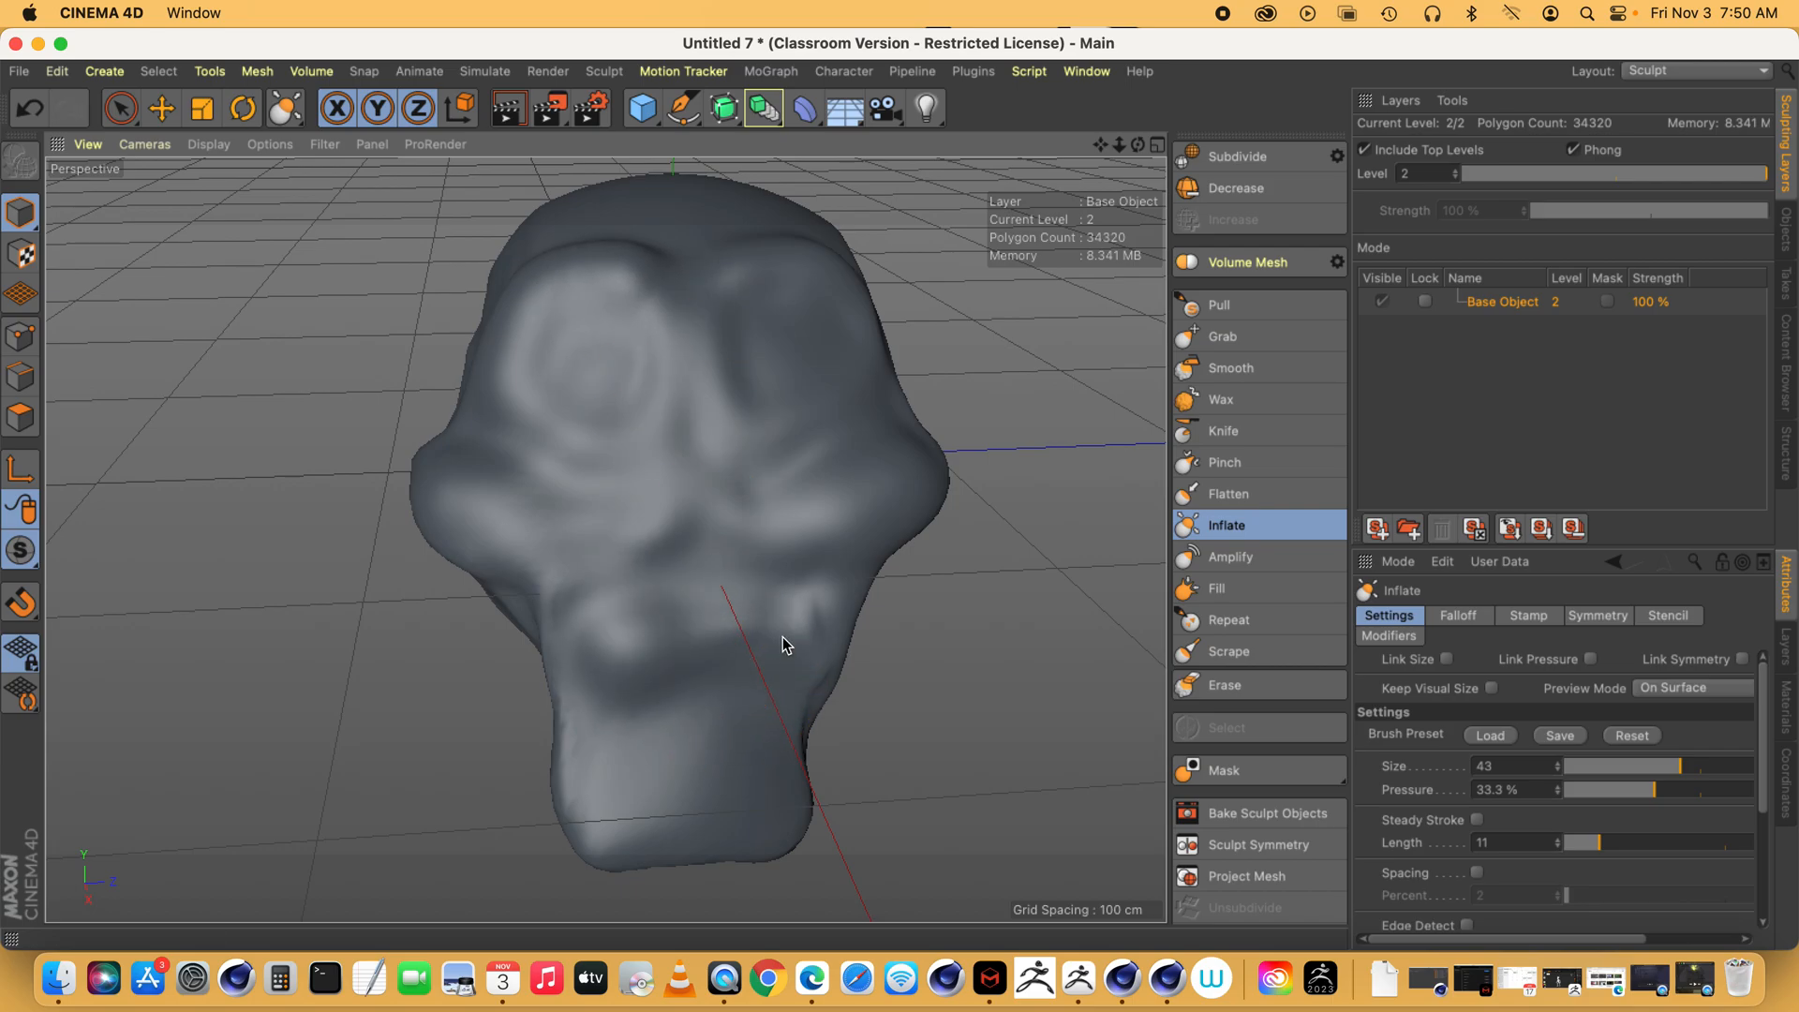
key(super+z)
drag(1682, 766, 1732, 765)
mouse_move(620, 631)
mouse_down()
mouse_move(634, 691)
mouse_move(674, 727)
mouse_move(790, 776)
mouse_move(818, 736)
mouse_up()
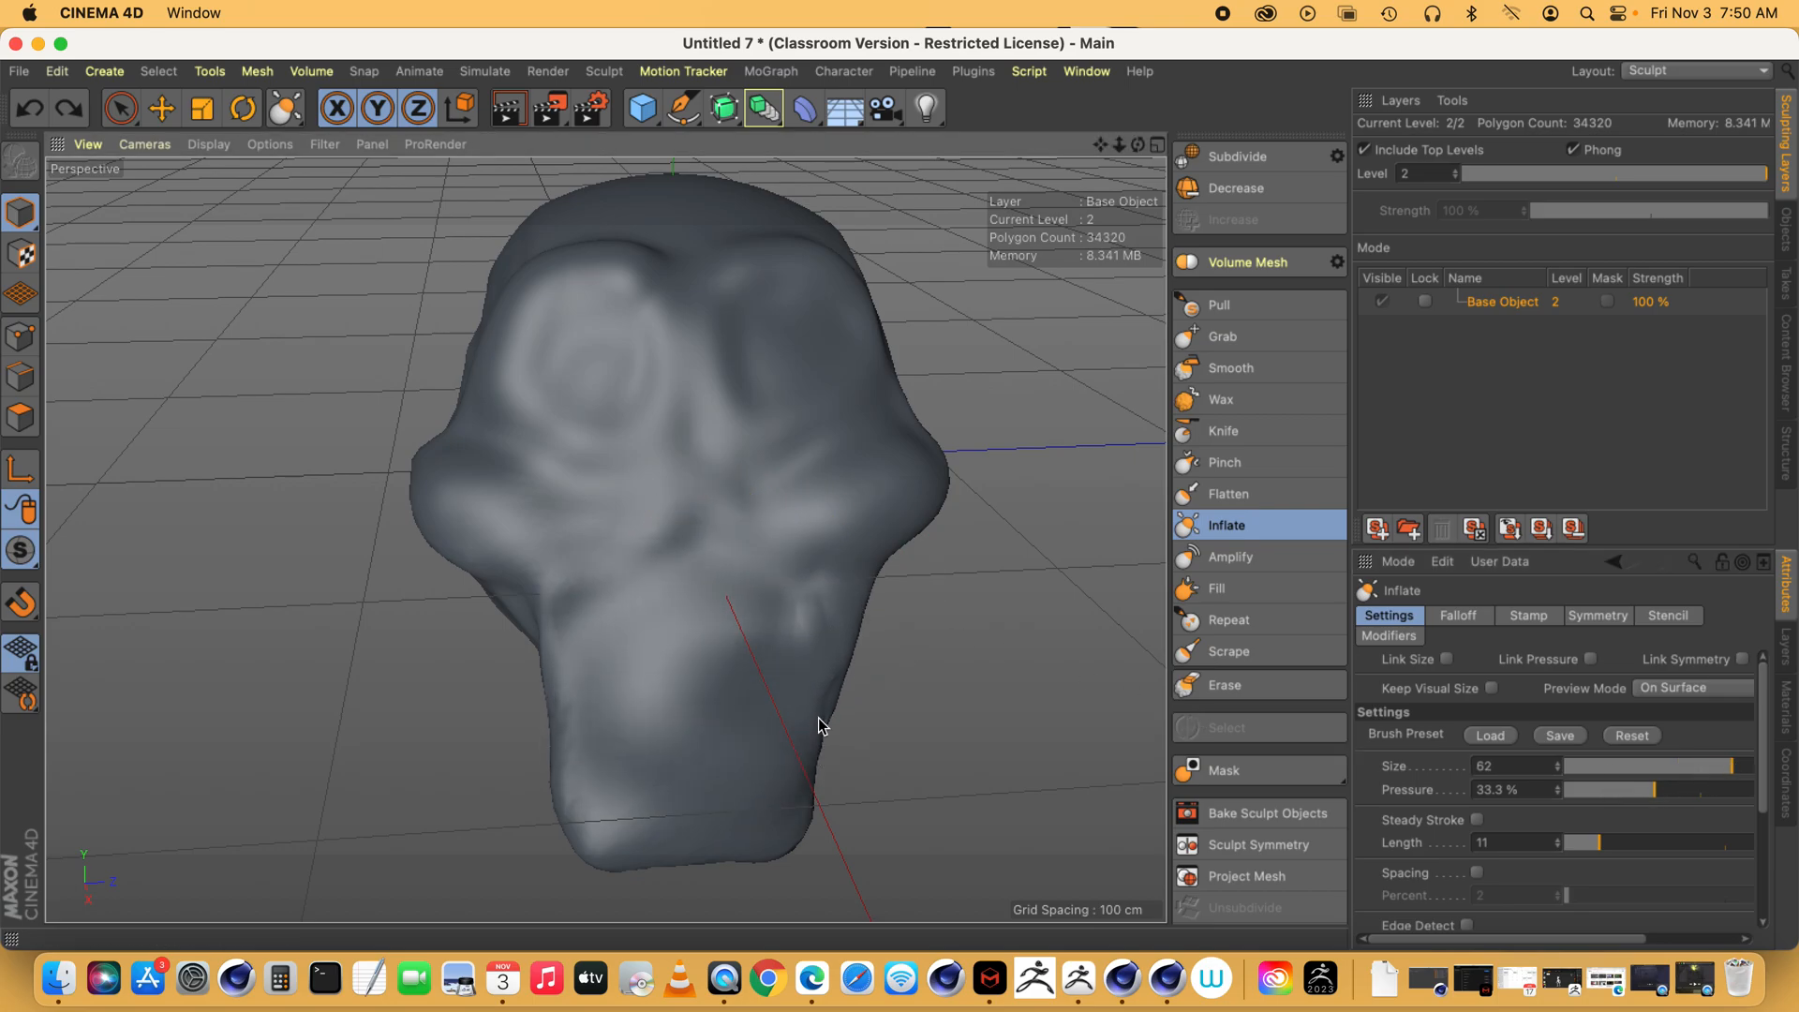
drag(1142, 150, 1073, 124)
drag(785, 564, 720, 705)
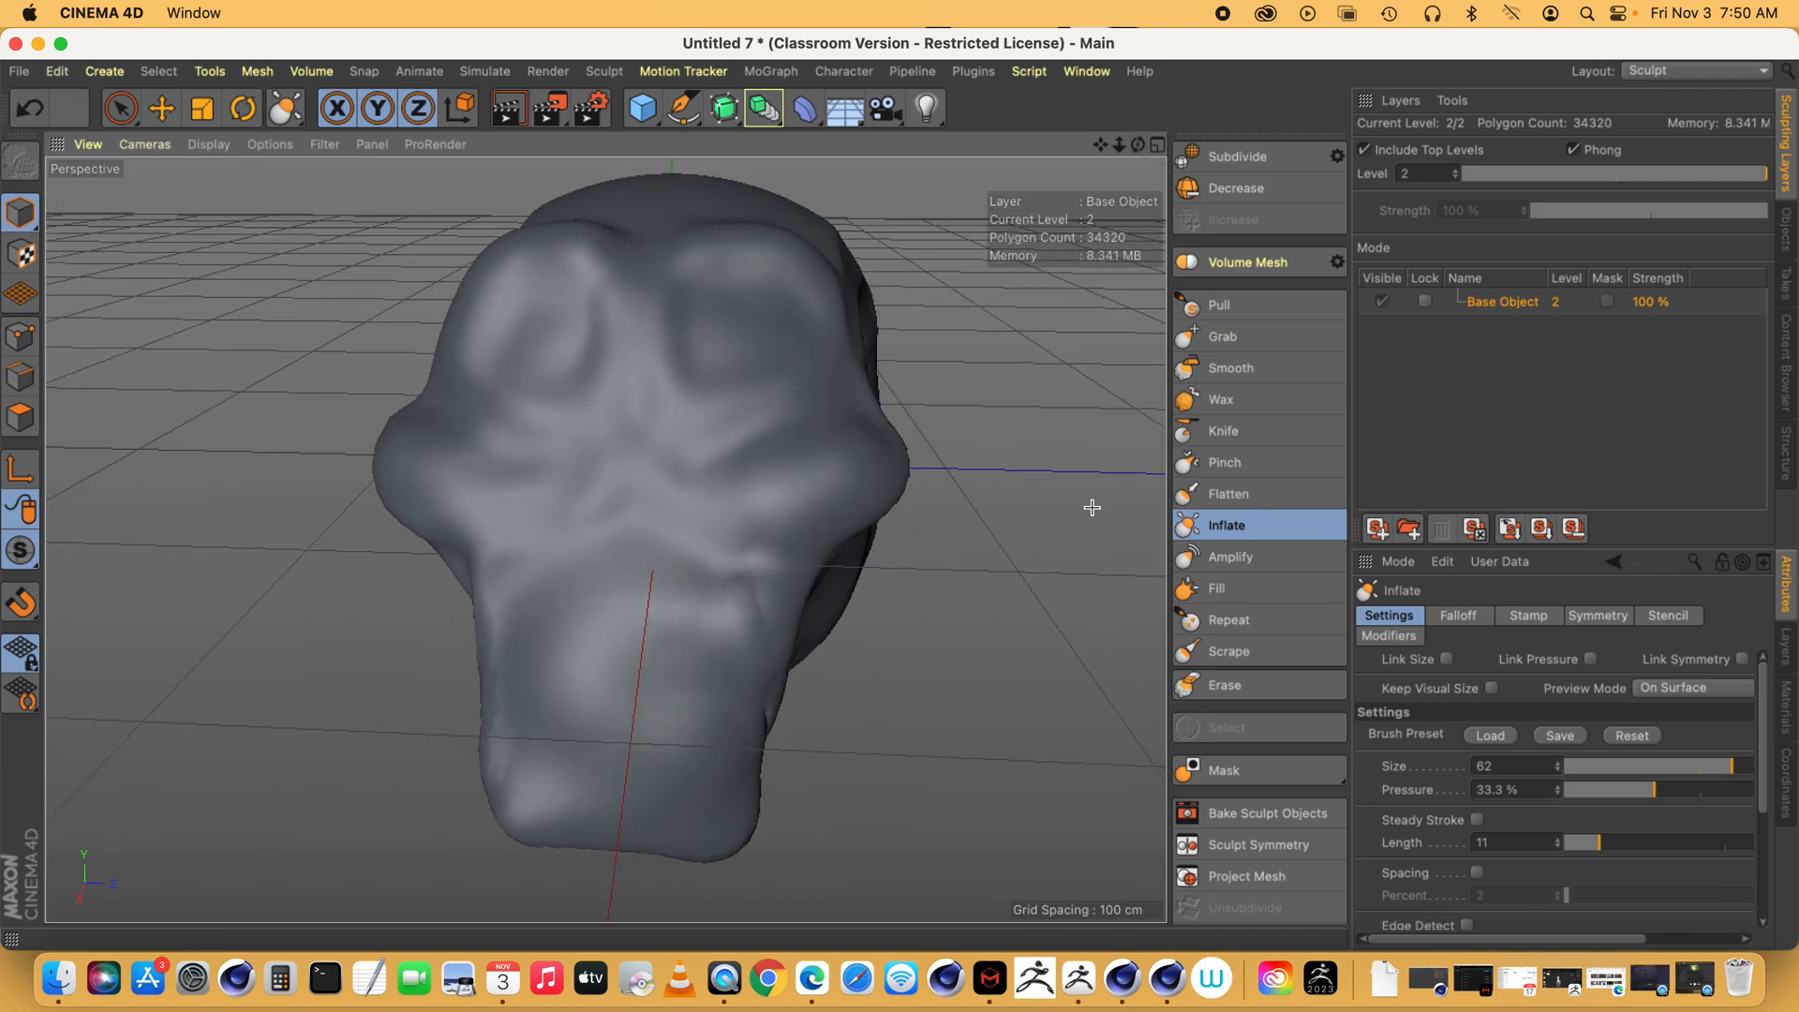
- Reshape the chin and the side of the jaw with the Grab brush at size 114
click(1229, 341)
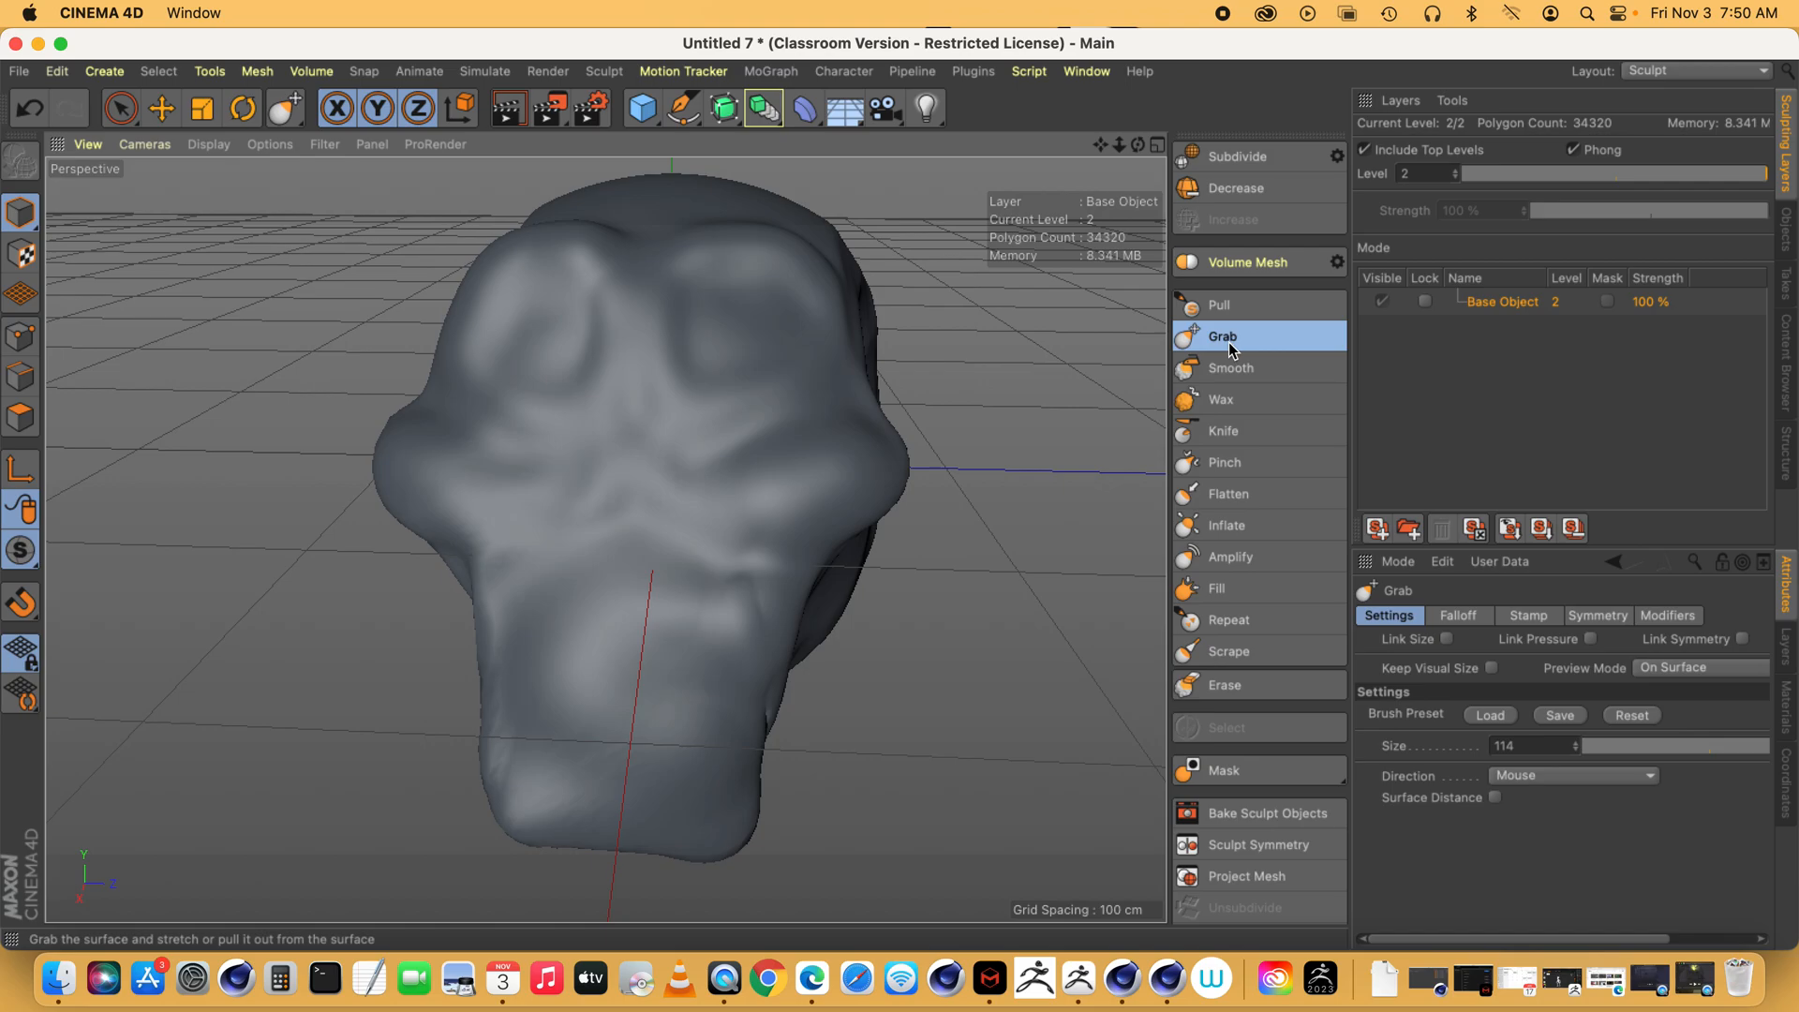
drag(1138, 145, 1078, 141)
mouse_move(562, 715)
mouse_down()
mouse_move(533, 790)
mouse_move(533, 757)
mouse_up()
drag(344, 751, 349, 727)
drag(526, 787, 534, 757)
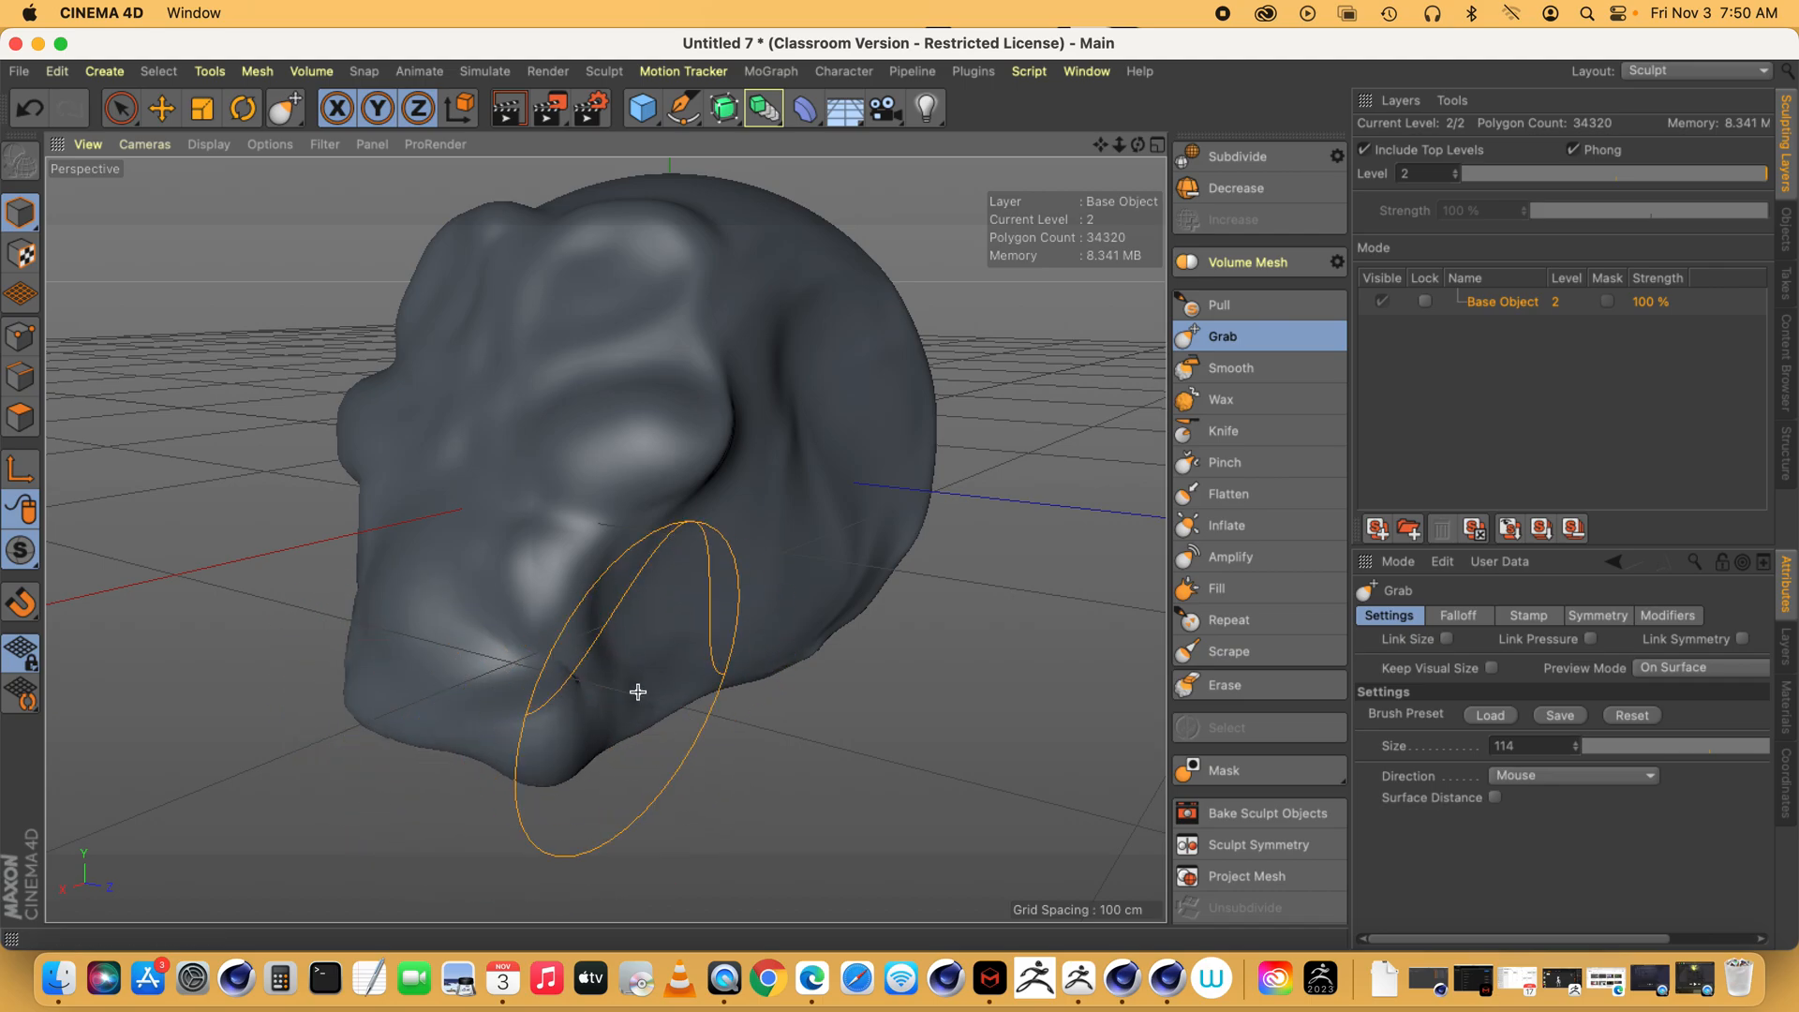
drag(638, 692, 613, 689)
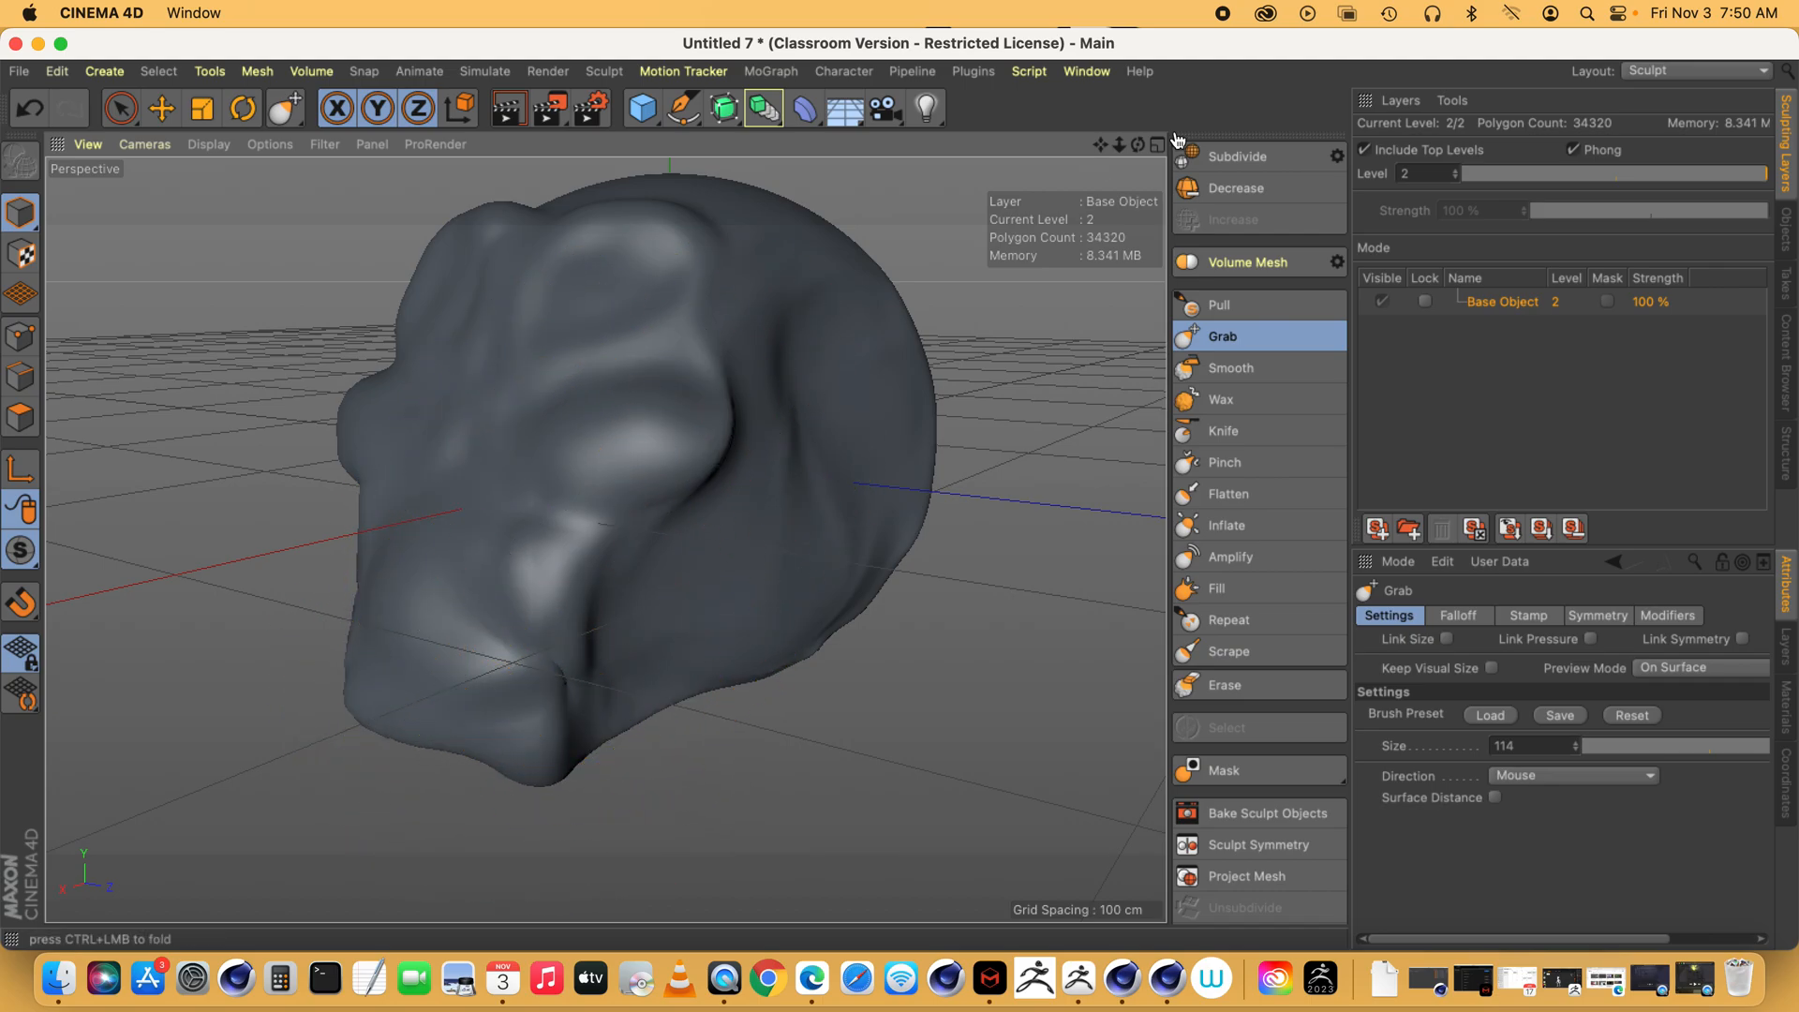
- Adjust the cheekbone and pull out the brow above both eyes with the Grab brush at size 114
mouse_move(1137, 145)
mouse_down()
mouse_move(1302, 146)
mouse_move(1274, 148)
mouse_up()
drag(561, 522, 541, 545)
drag(556, 257, 544, 247)
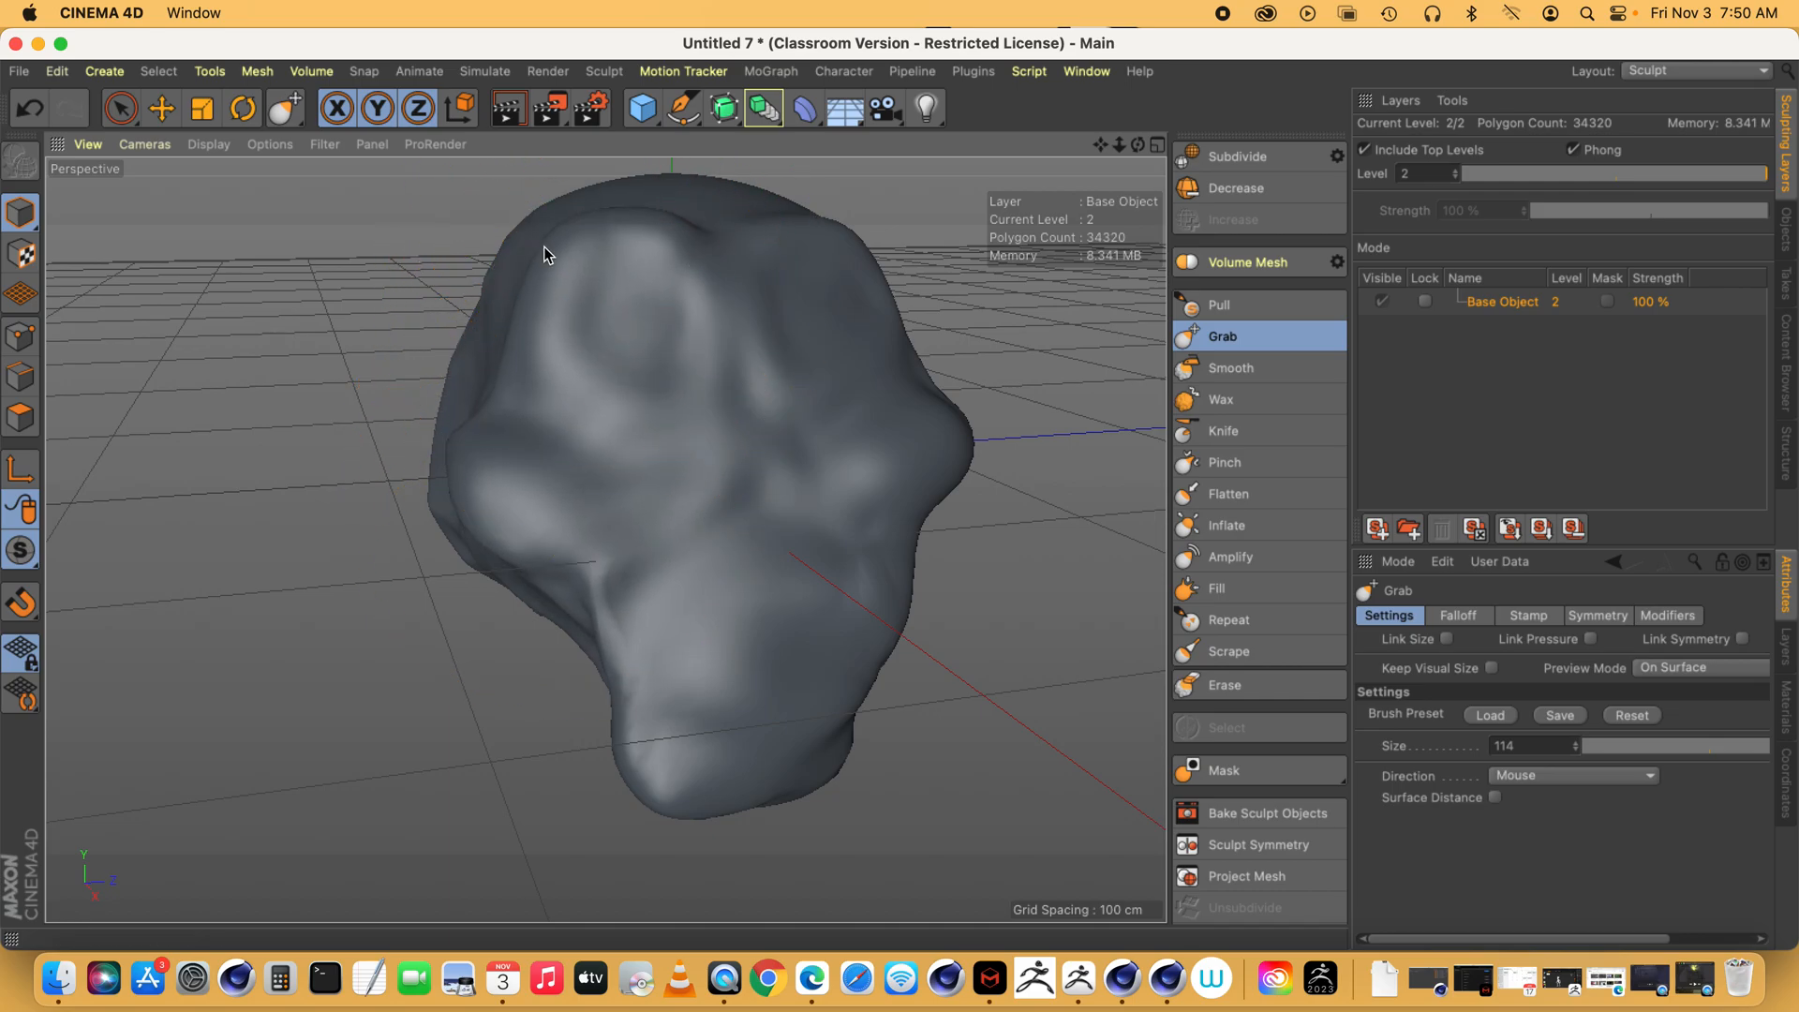
drag(789, 228, 813, 205)
drag(871, 314, 887, 312)
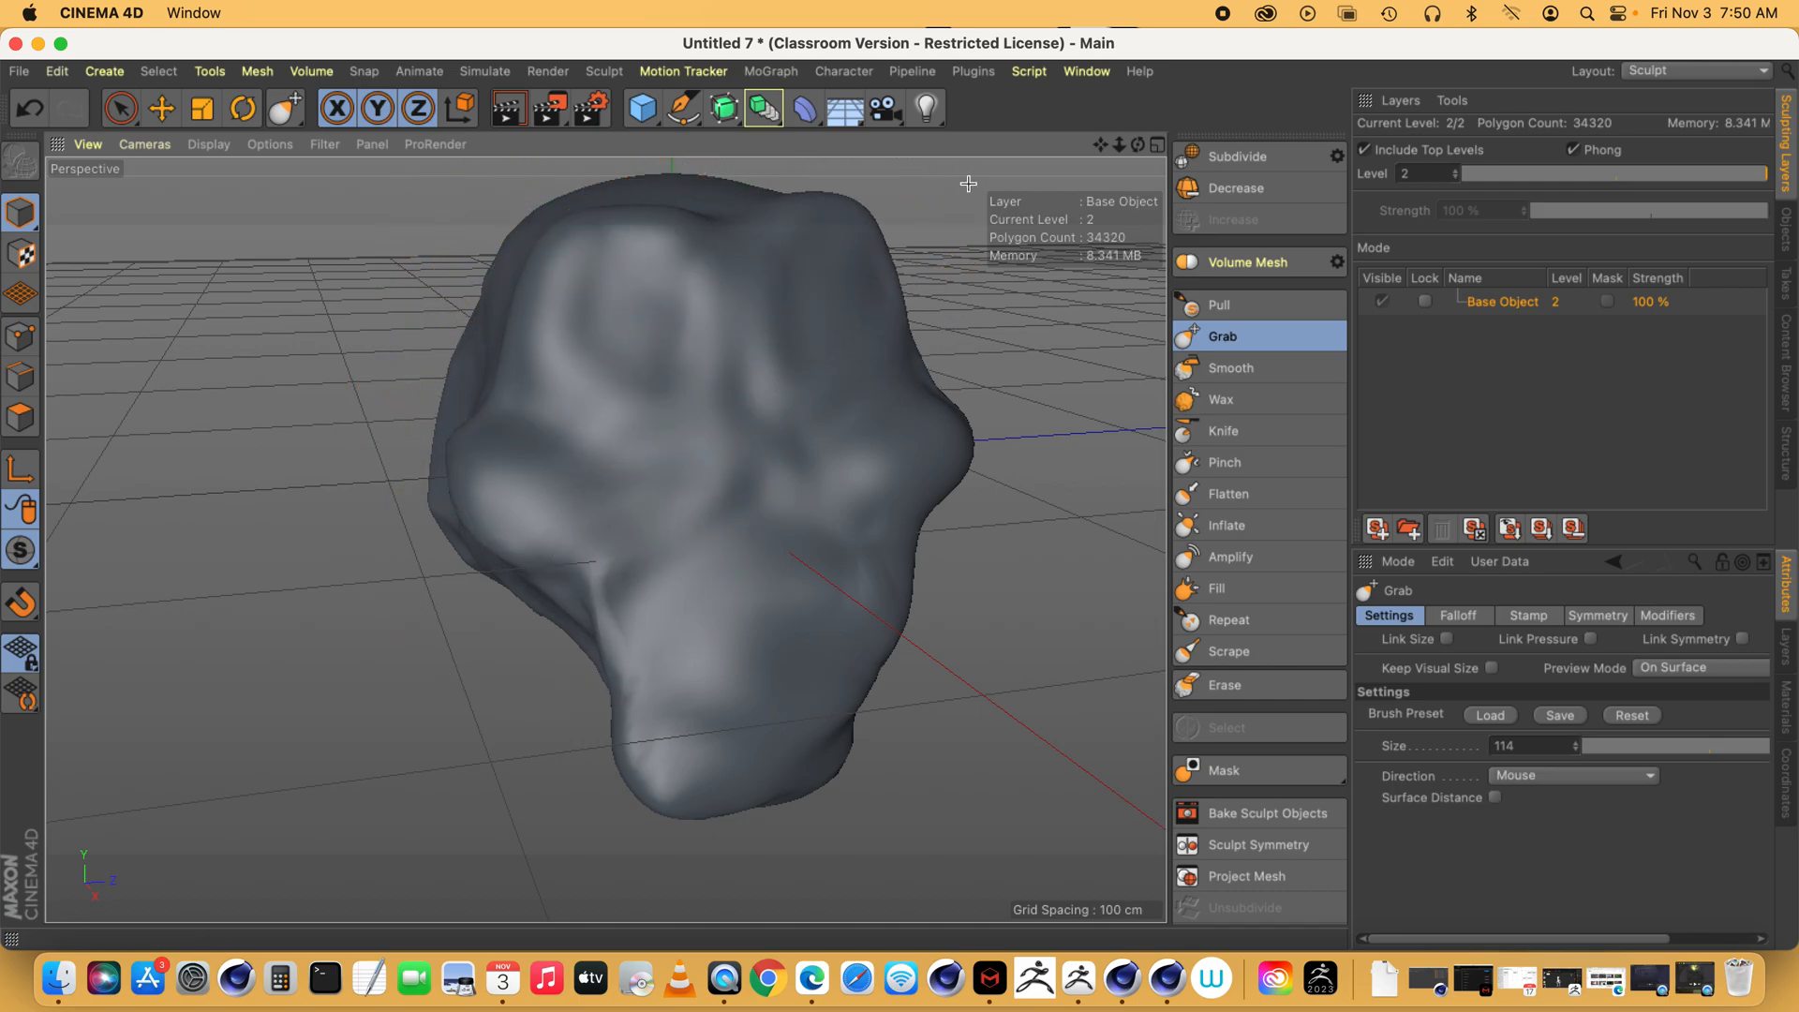
- Pull the chin corner down and push the side of the jaw inward from the front with the Grab brush
drag(1137, 144, 792, 148)
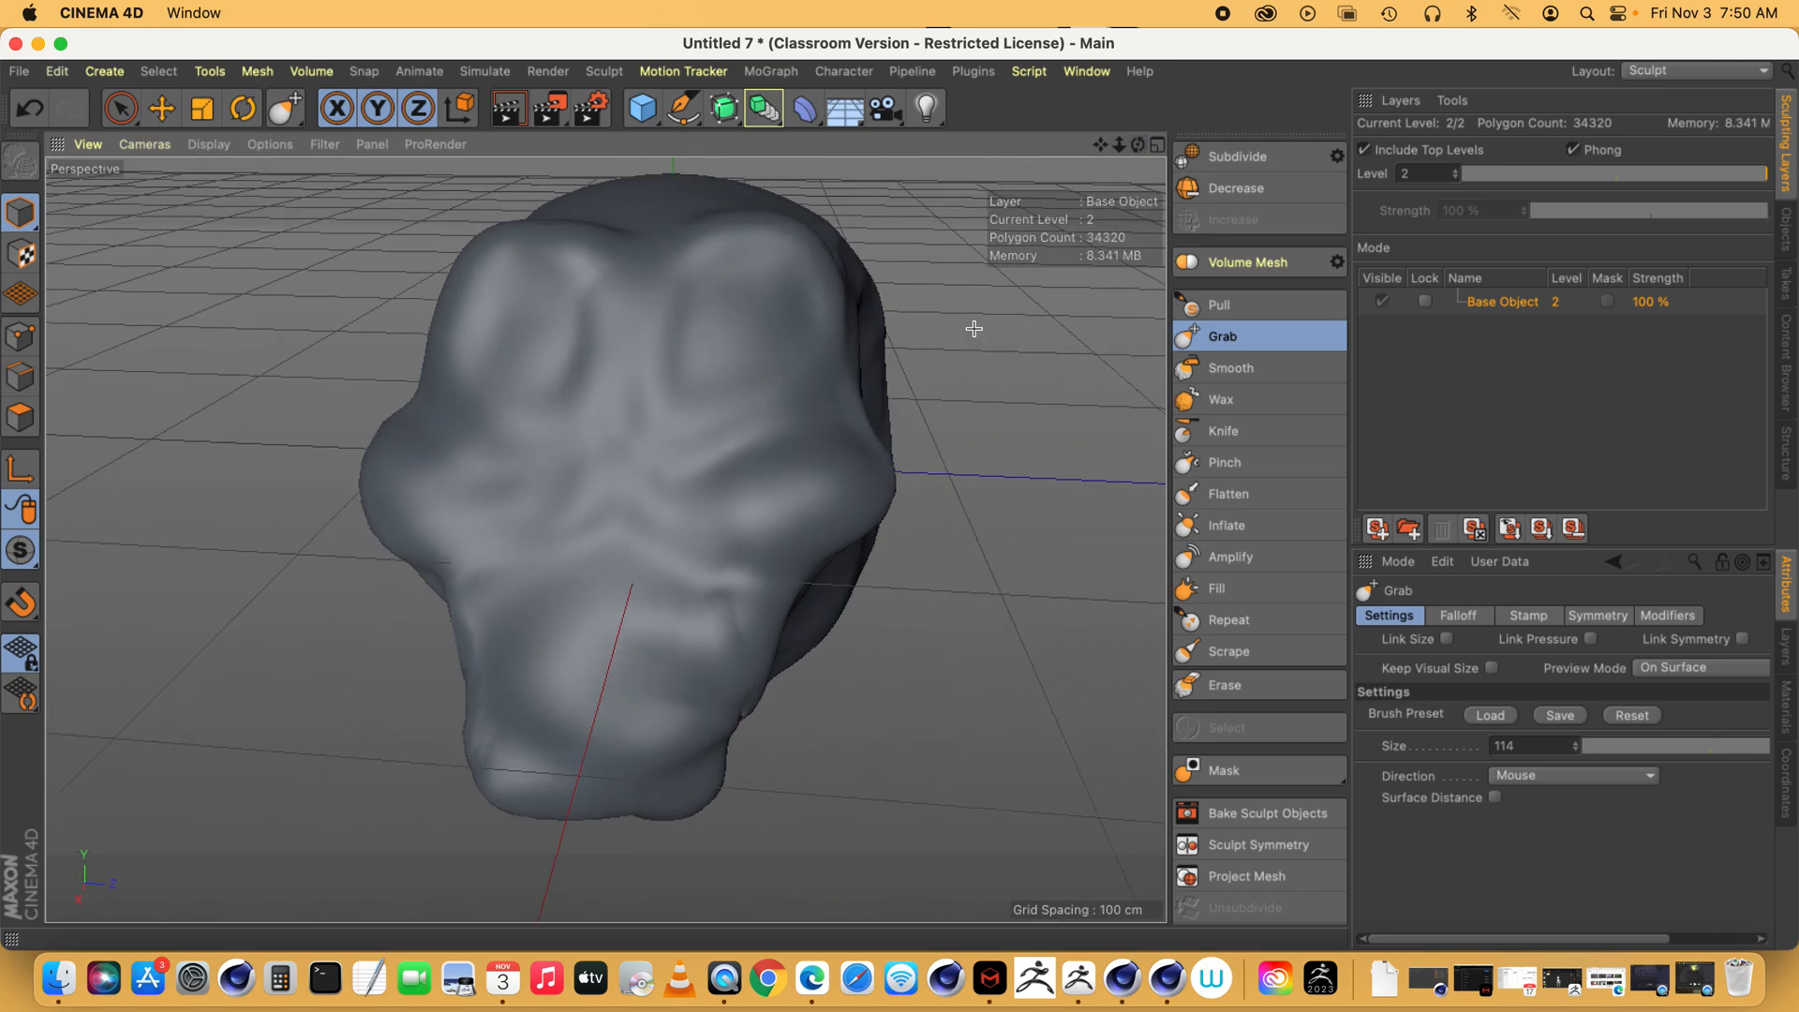
drag(727, 743, 739, 768)
drag(759, 708, 729, 698)
drag(1138, 144, 1087, 145)
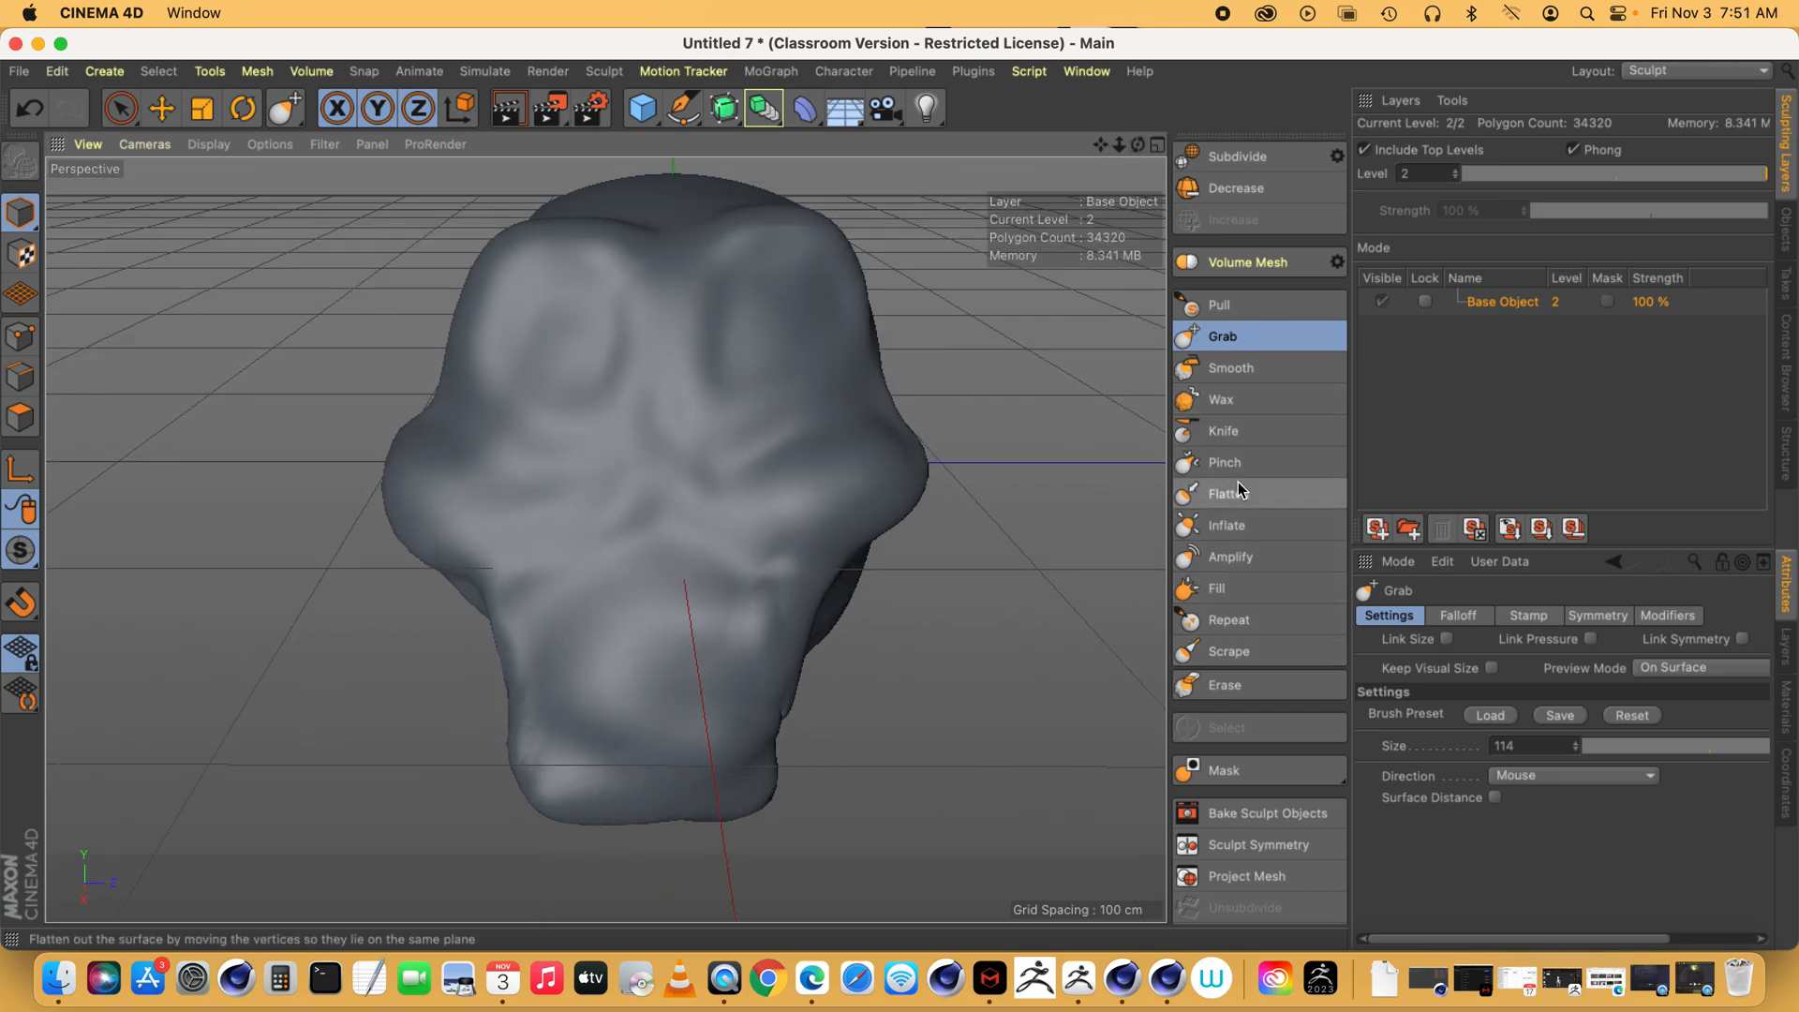
- Scratch grooves above the mouth with the Knife brush at size 5 and build the upper teeth with the Inflate brush at size 7
click(1224, 431)
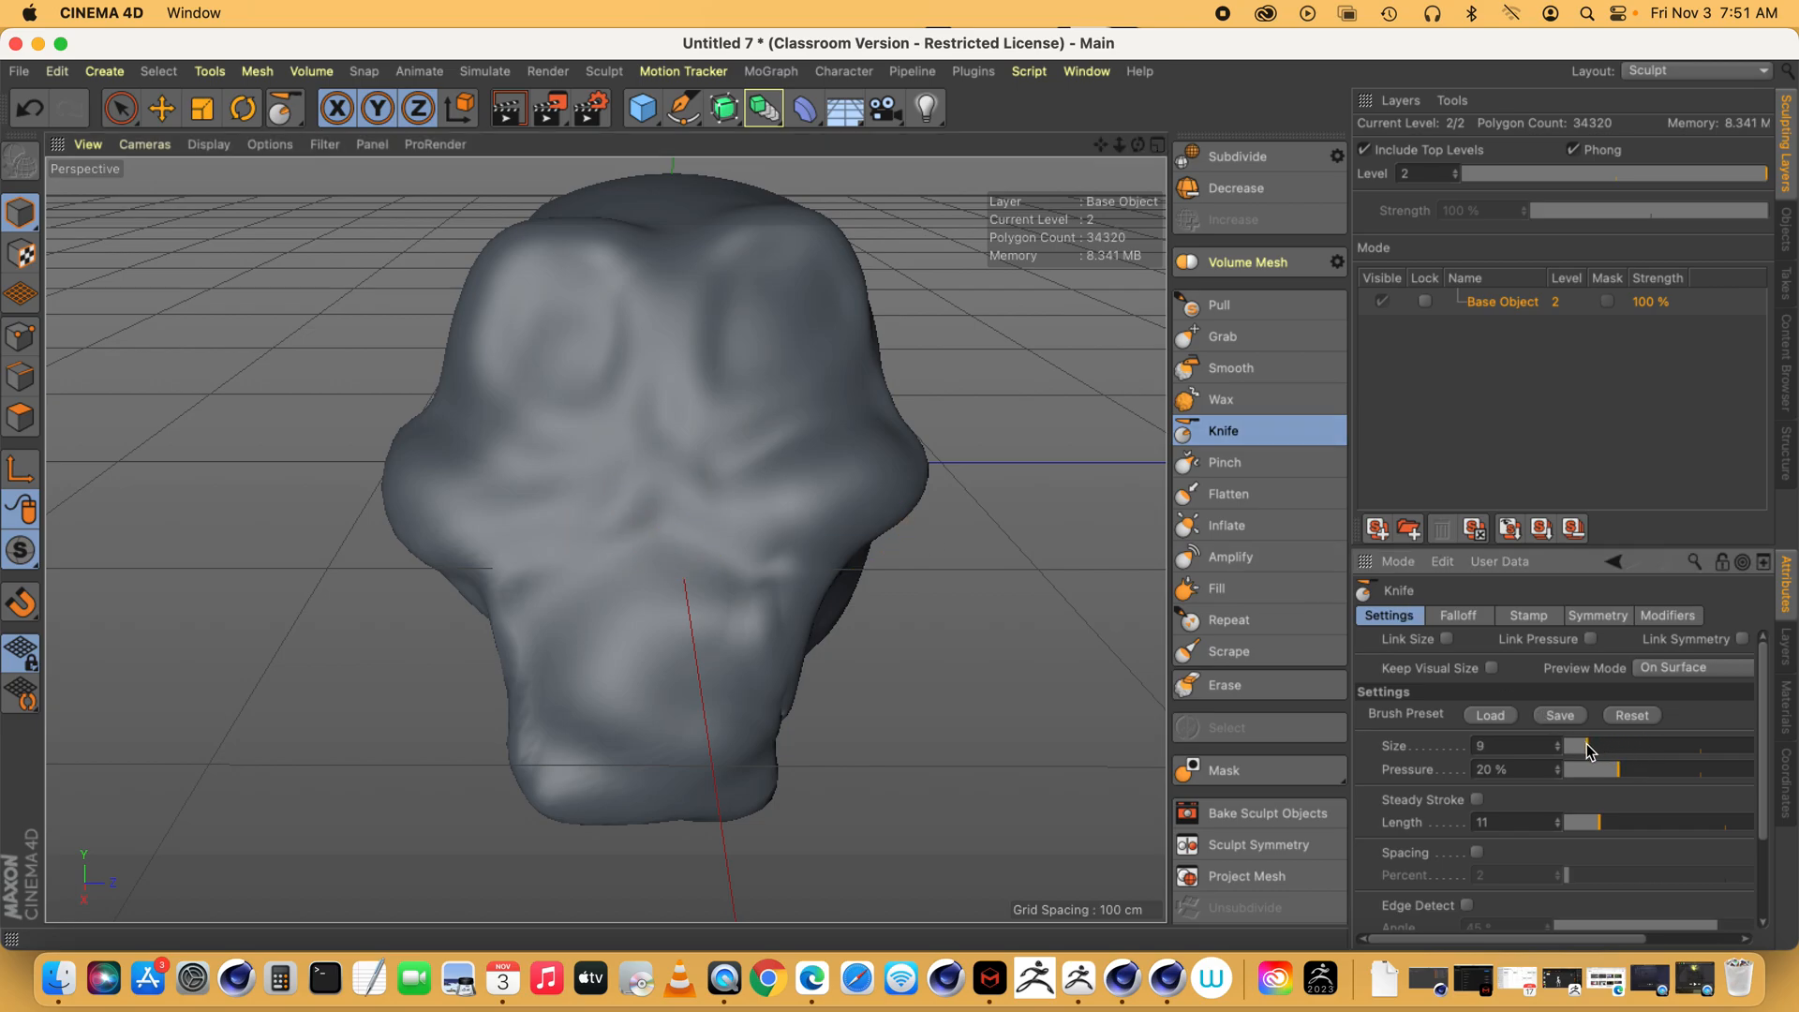
drag(571, 584, 593, 619)
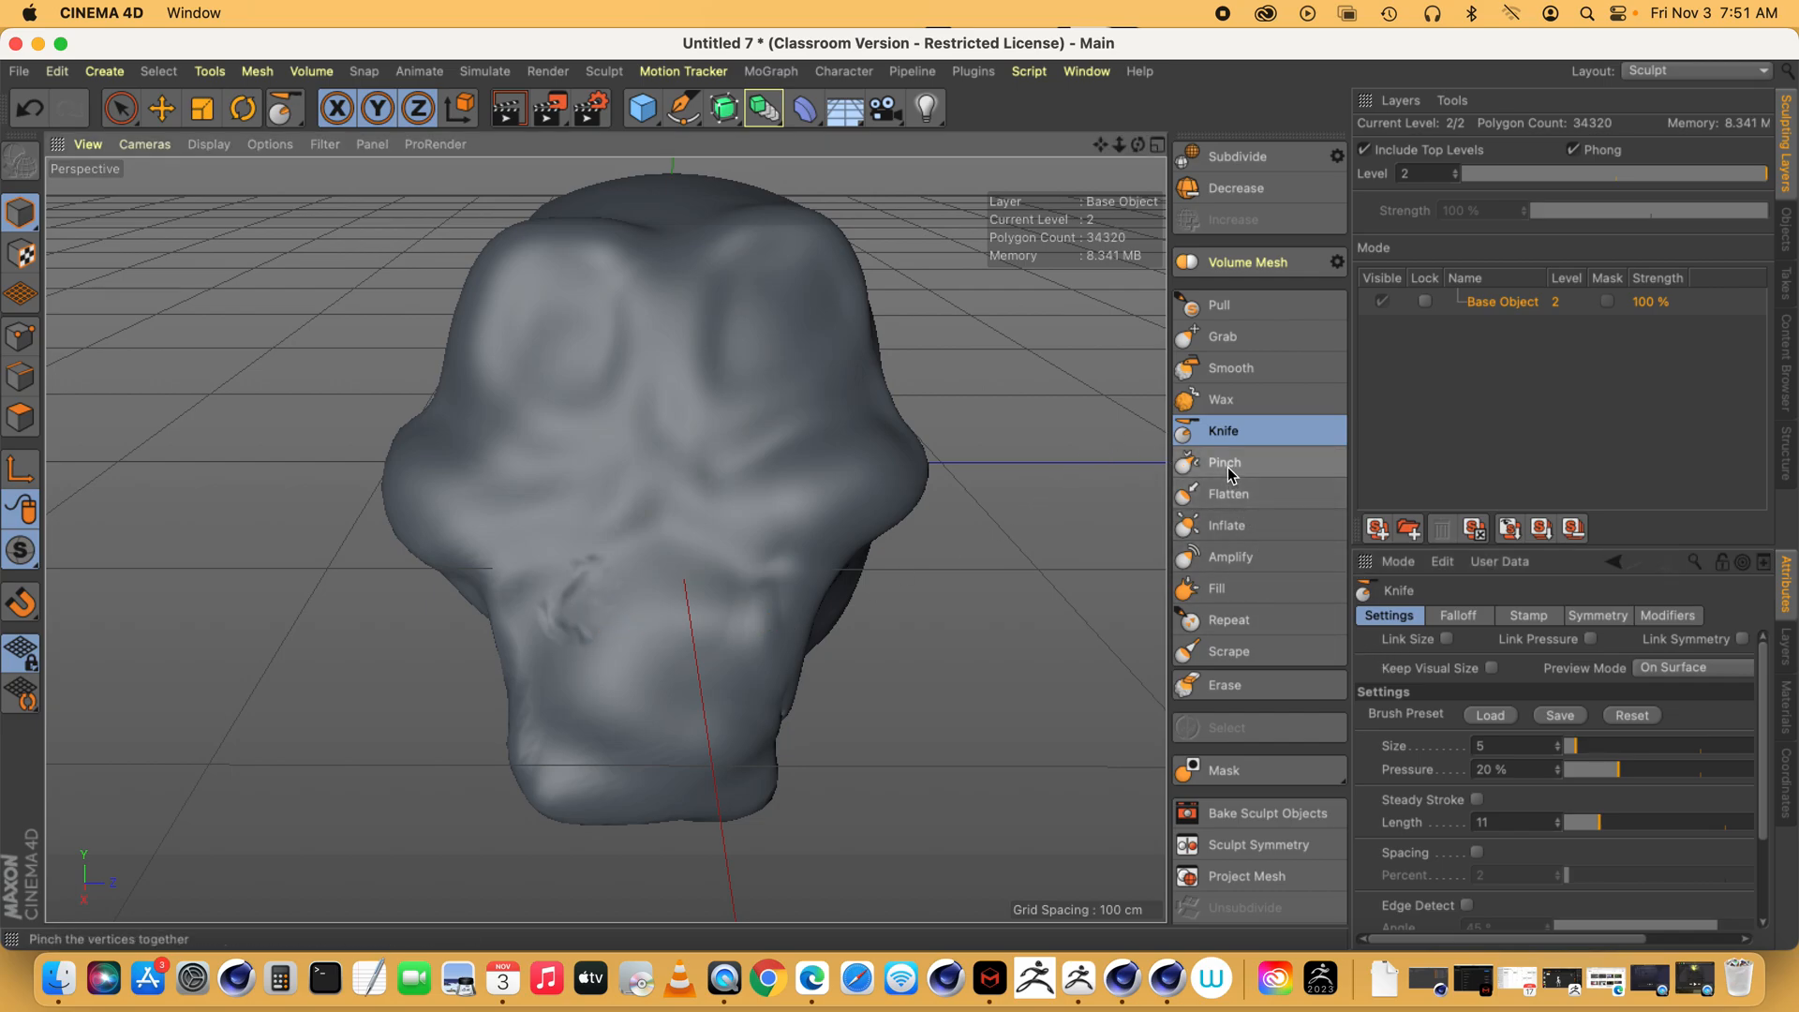
click(1231, 526)
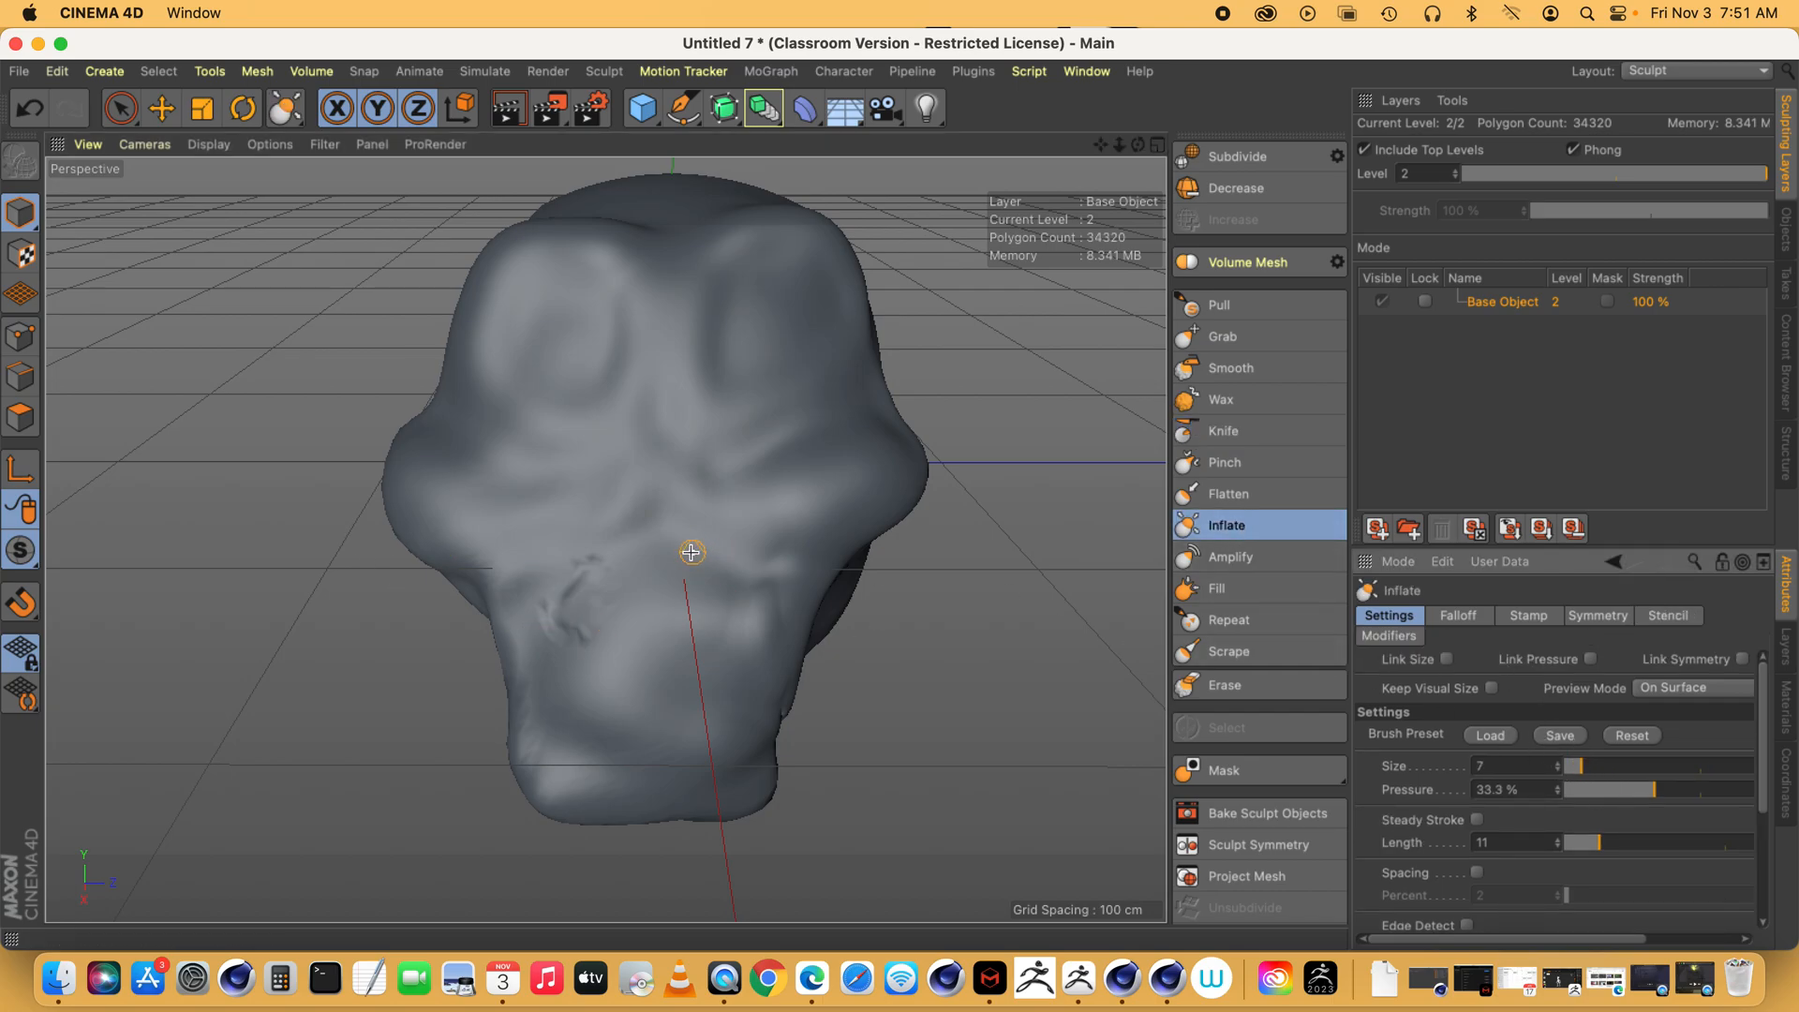
drag(581, 577, 574, 566)
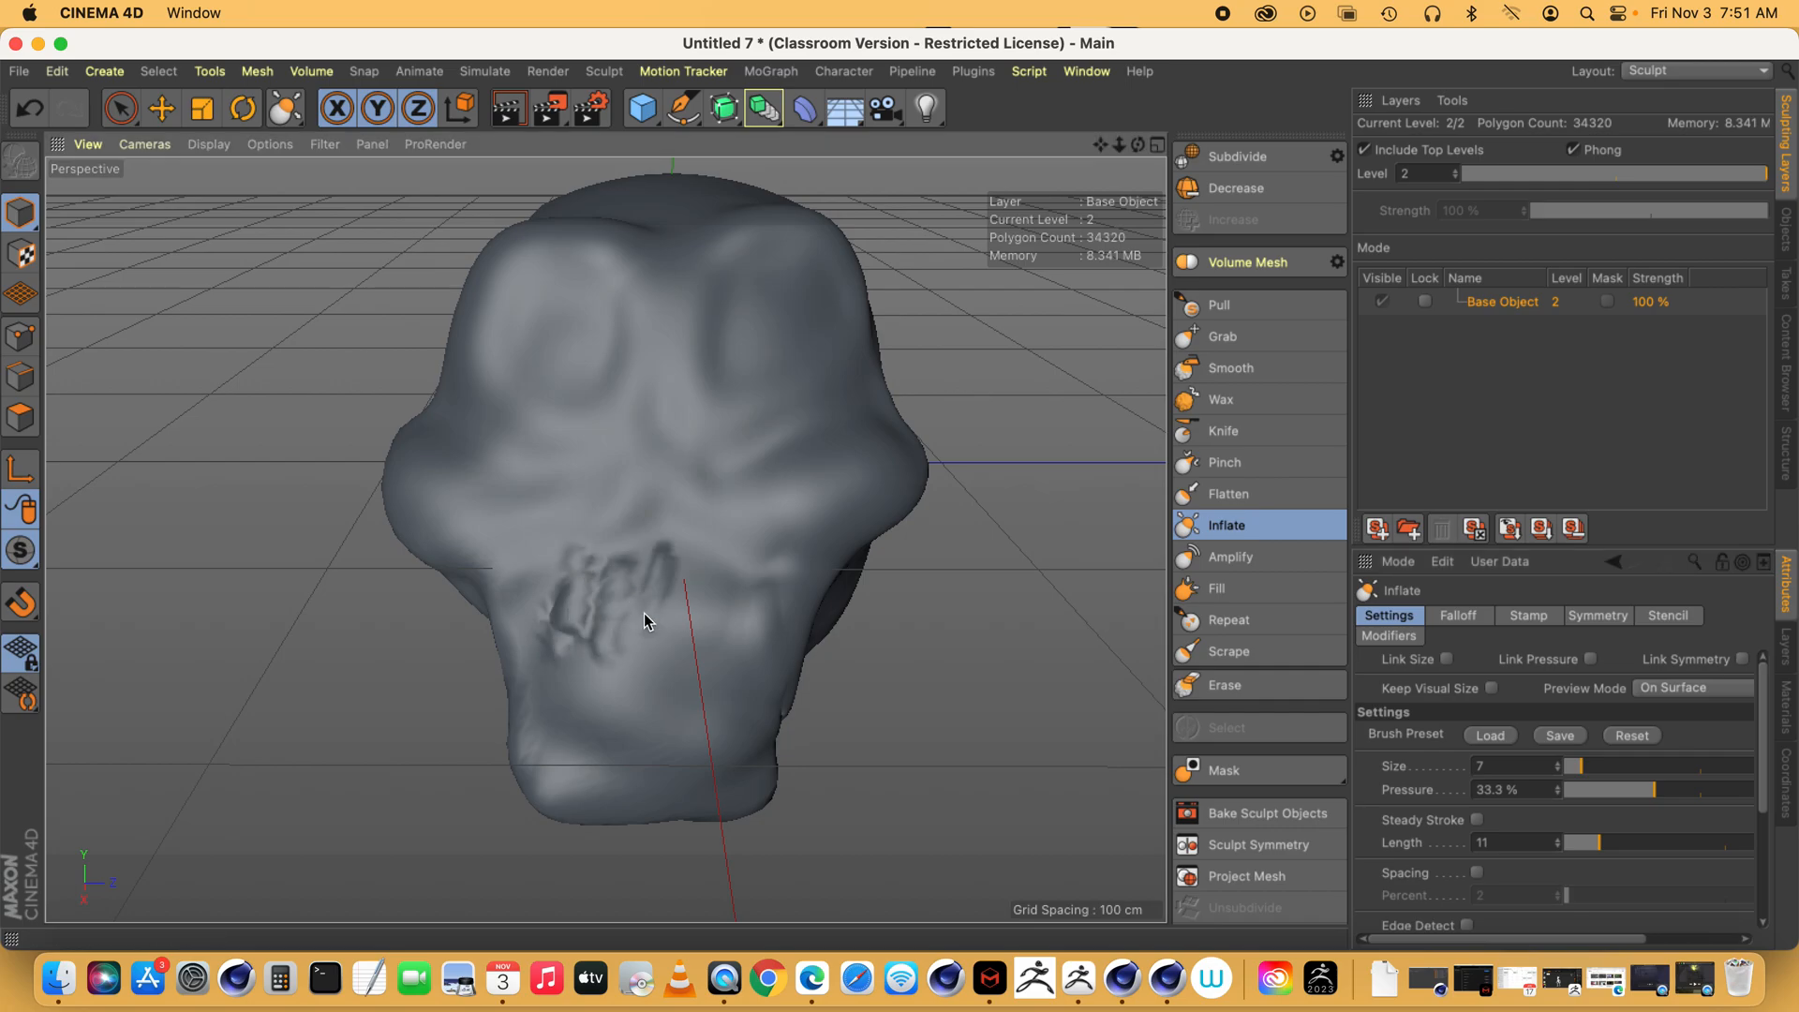
mouse_move(690, 598)
mouse_down()
mouse_move(683, 640)
mouse_move(698, 607)
mouse_up()
- Inflate the lower teeth, outlines around the eye sockets and nose, and a gum ridge above the upper teeth at size 7
drag(1138, 147, 662, 453)
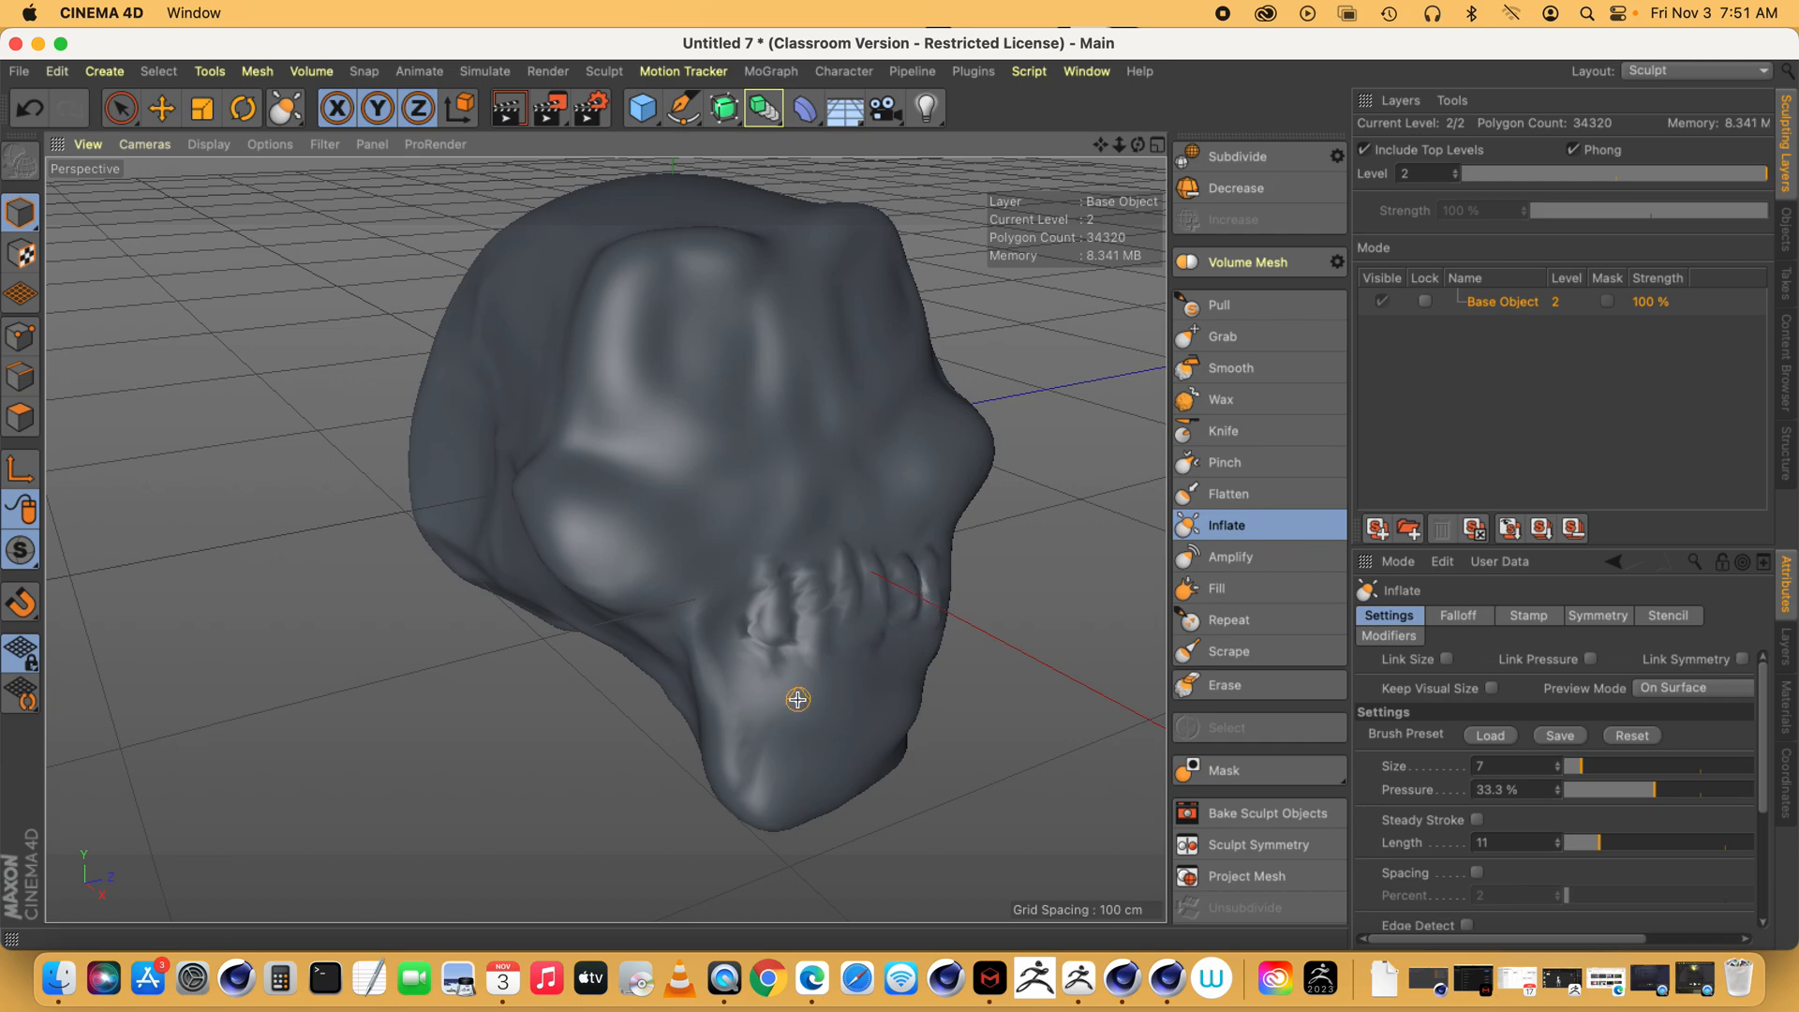
mouse_move(789, 716)
mouse_down()
mouse_move(783, 697)
mouse_move(847, 666)
mouse_up()
drag(1136, 147, 1044, 130)
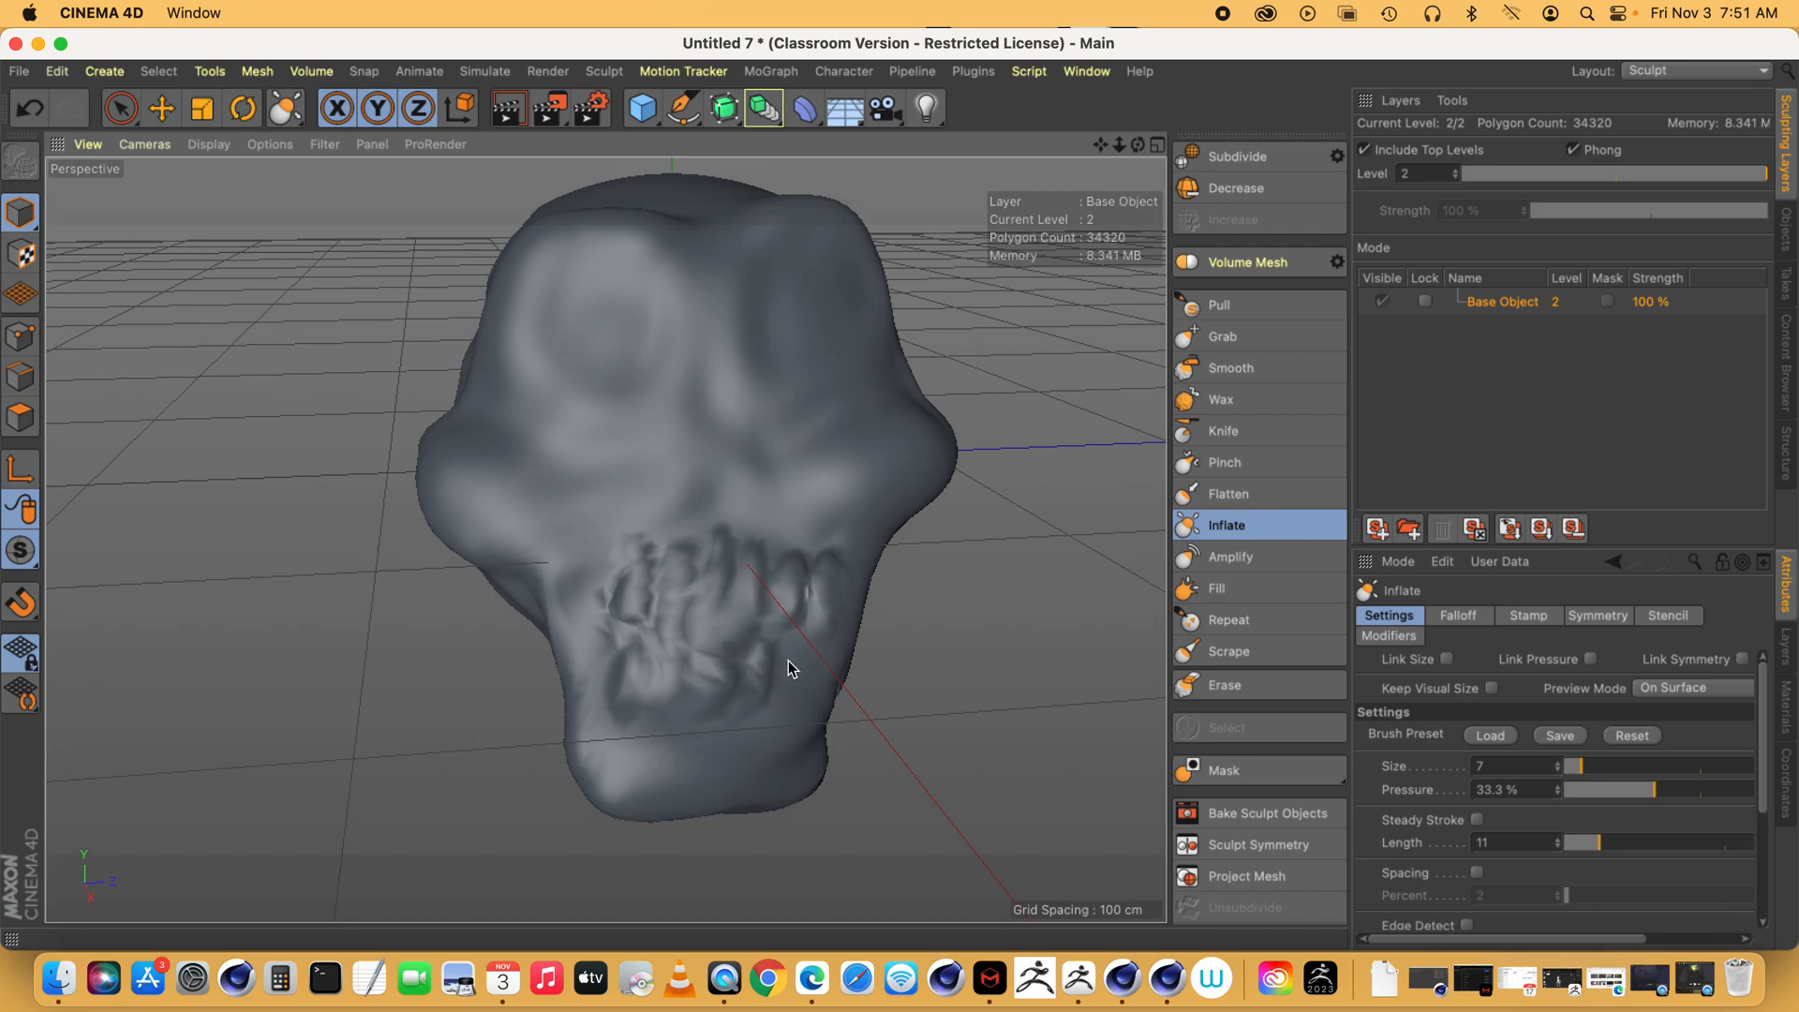
drag(817, 651, 802, 717)
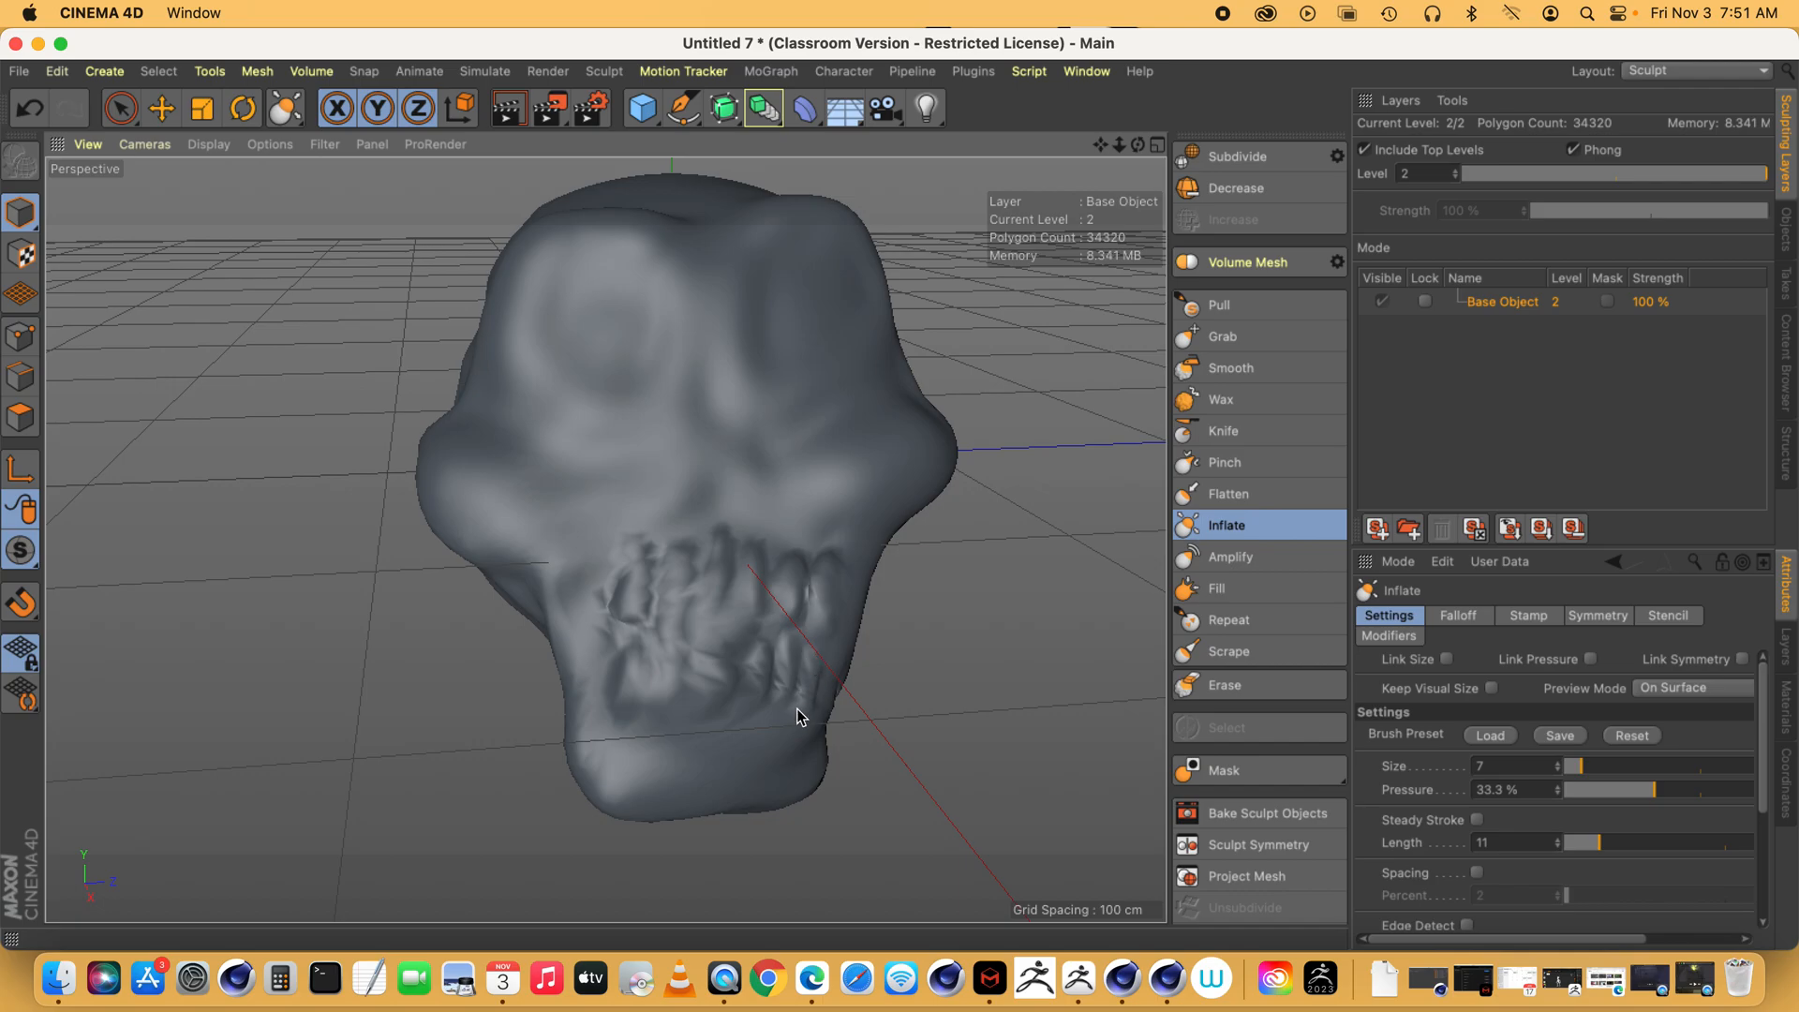
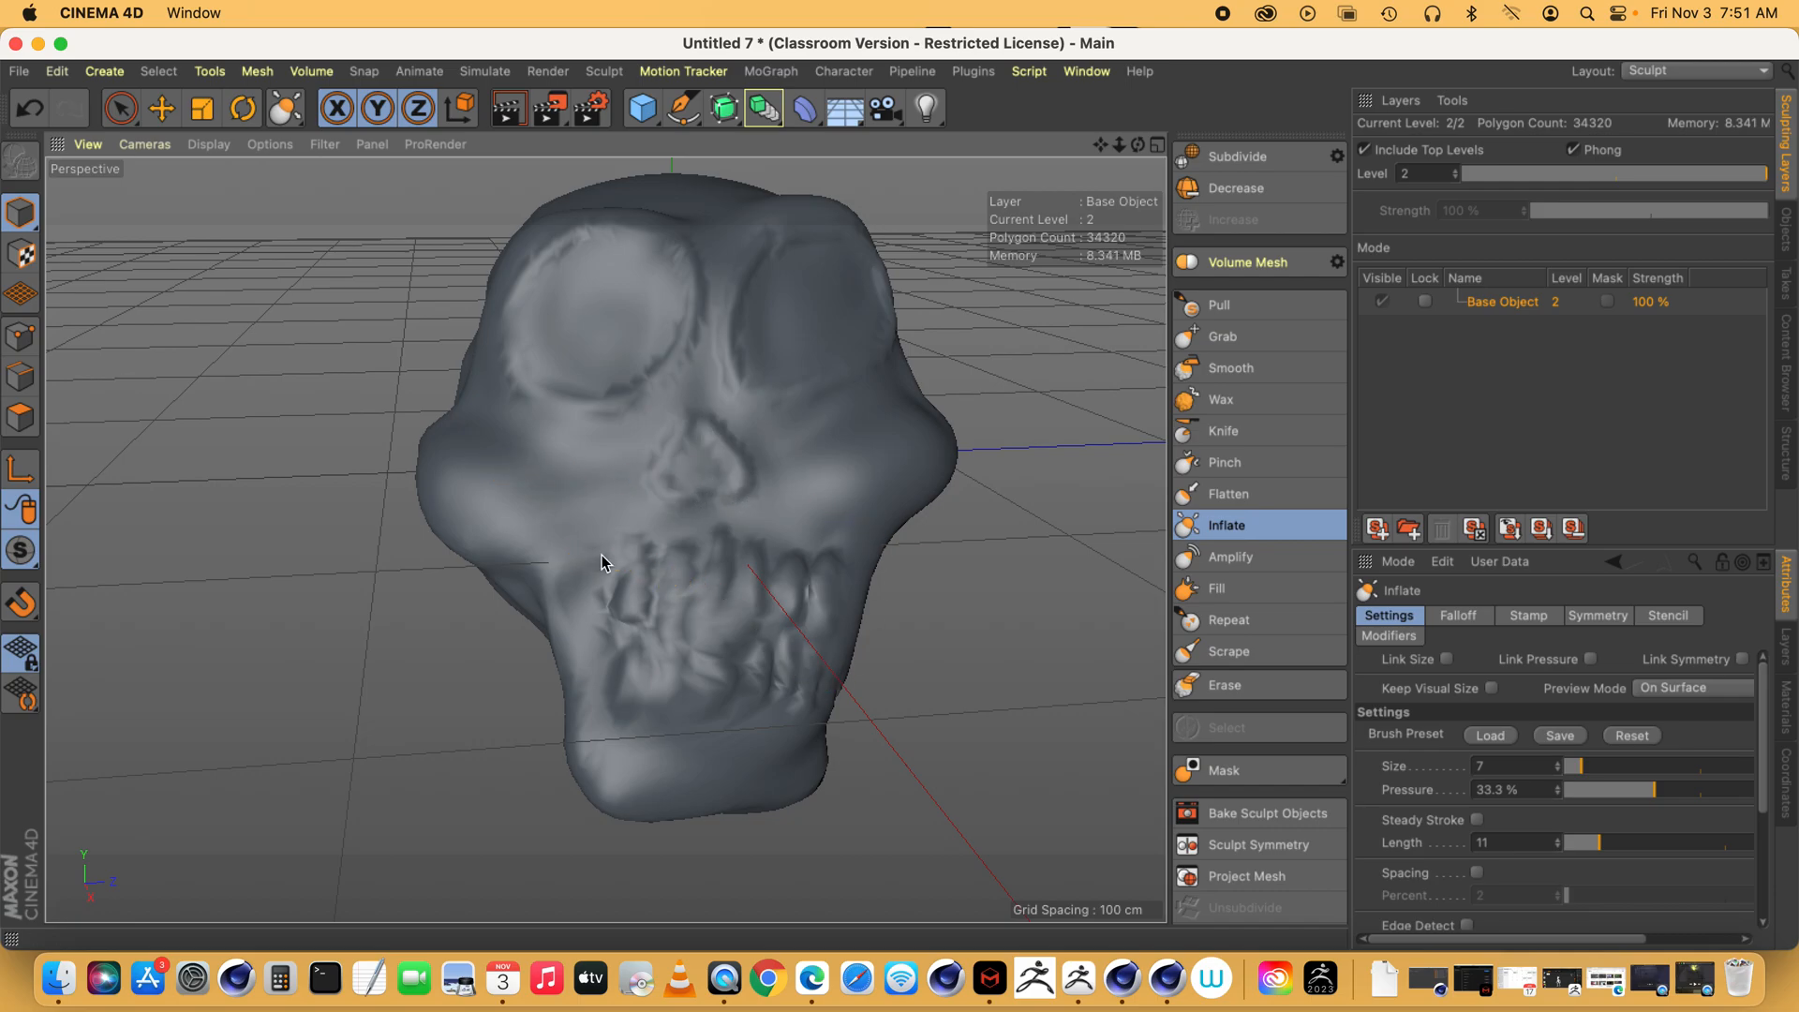
drag(686, 546, 822, 560)
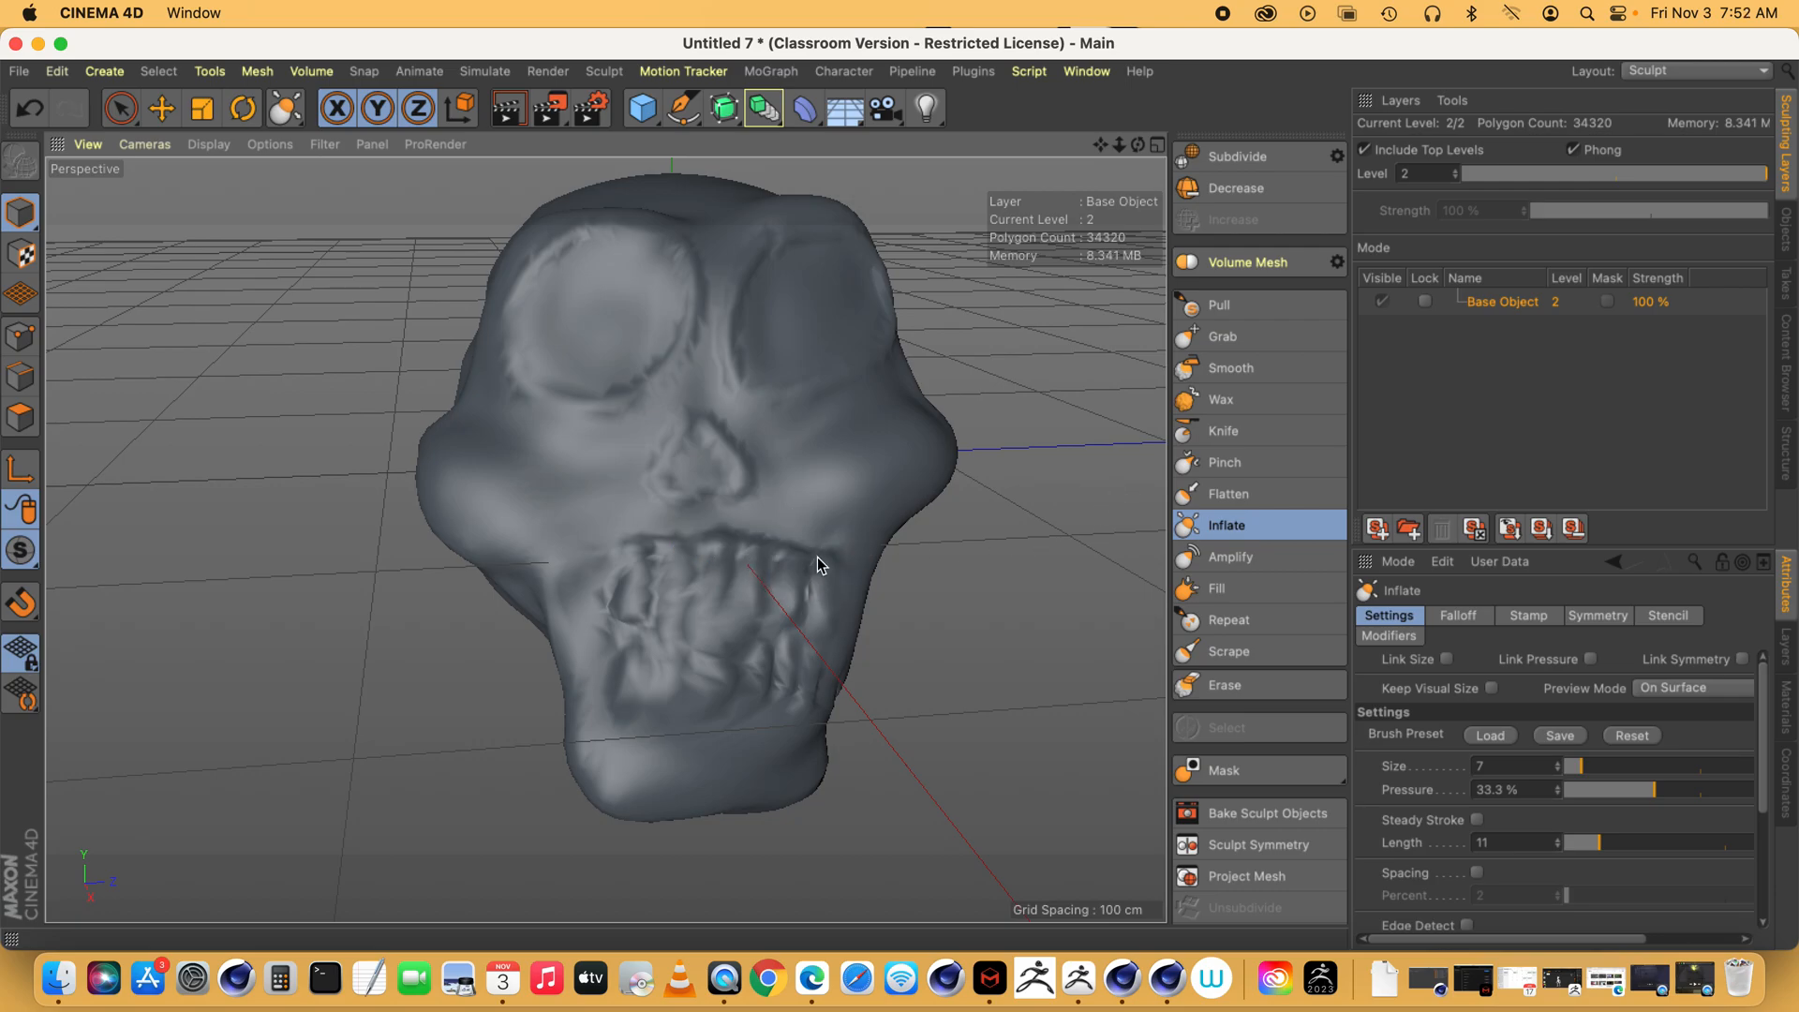
- Carve out both eye sockets with the Knife brush at size 23 and 20 % pressure
drag(1136, 144, 1111, 147)
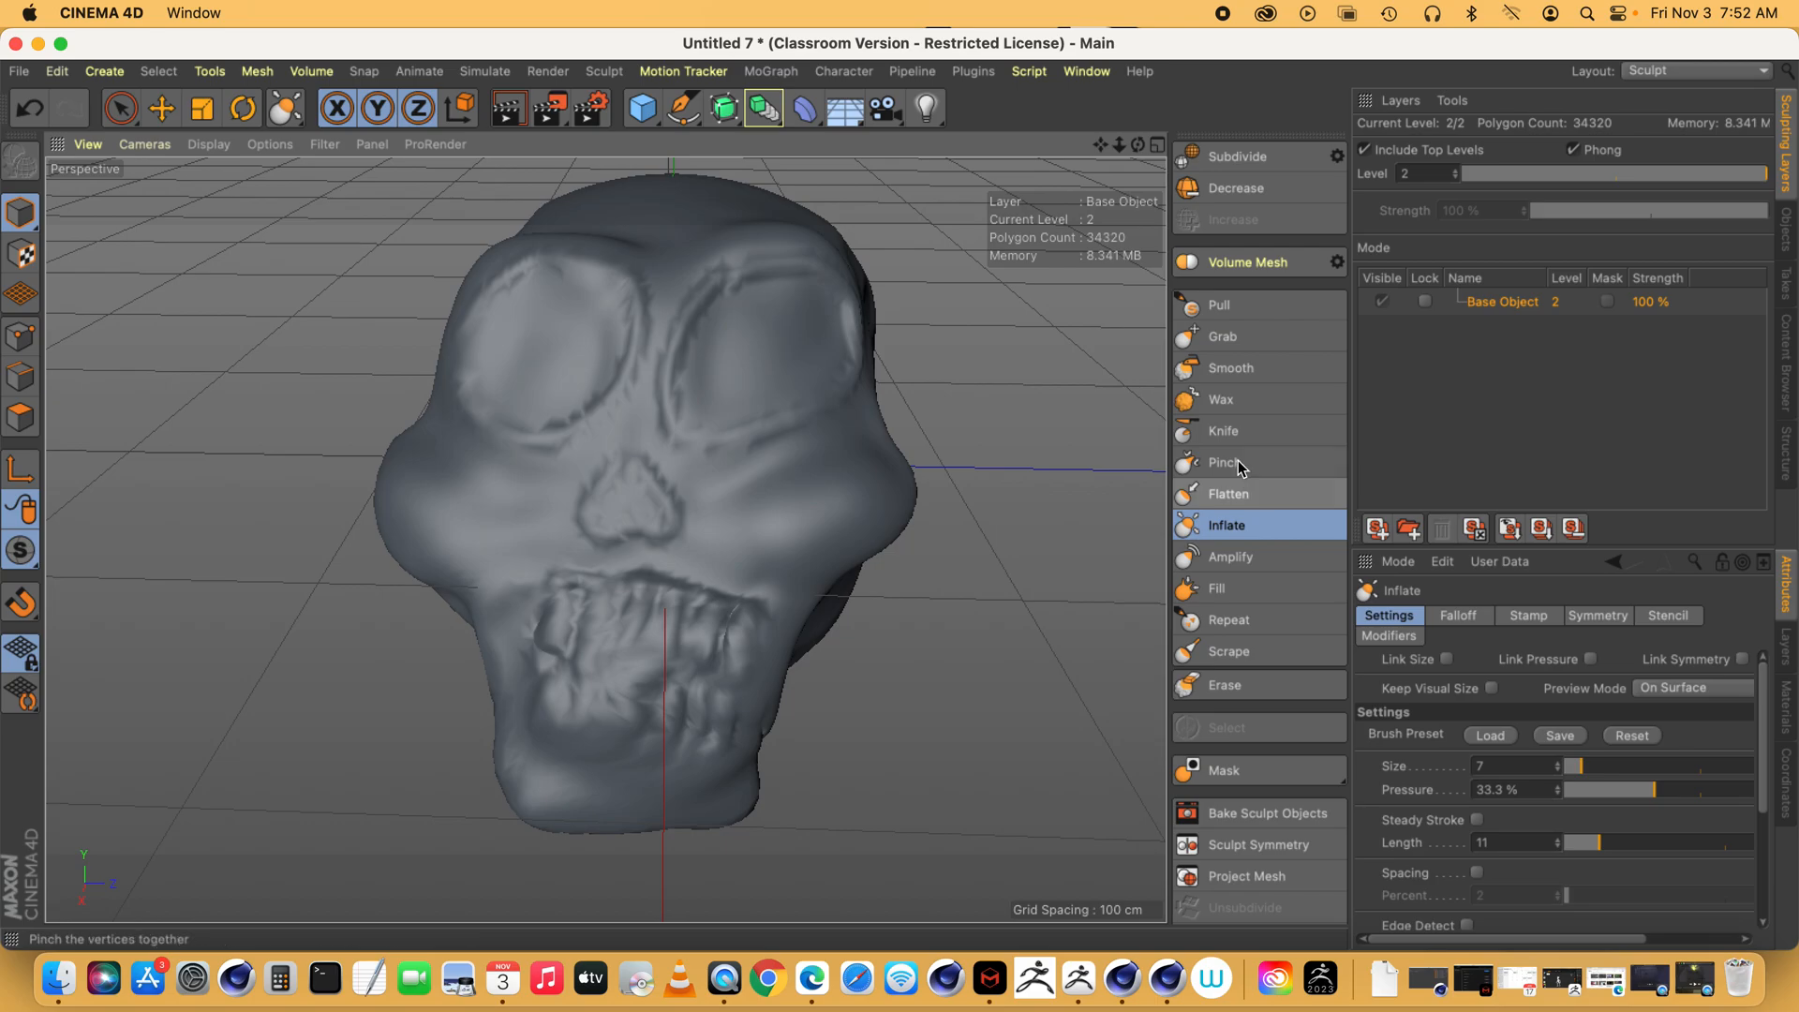
click(1223, 431)
drag(1571, 745, 1626, 745)
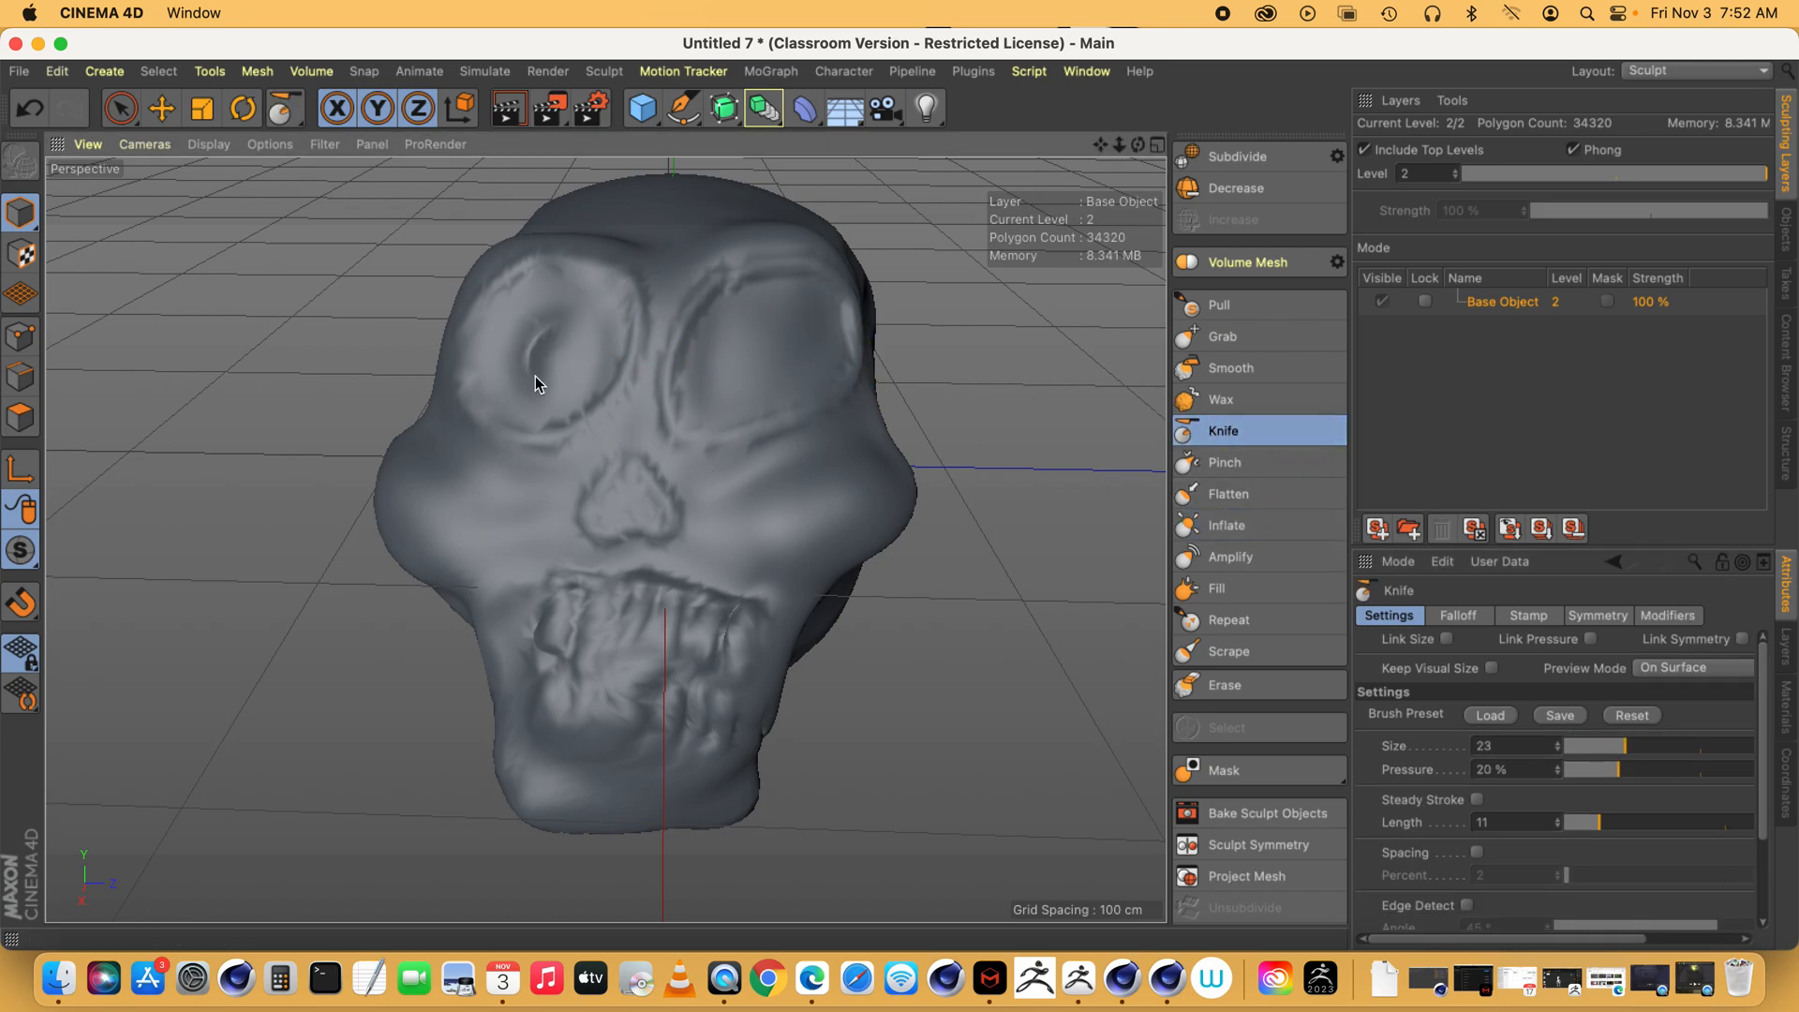
mouse_move(558, 322)
mouse_down()
mouse_move(574, 390)
mouse_move(513, 321)
mouse_up()
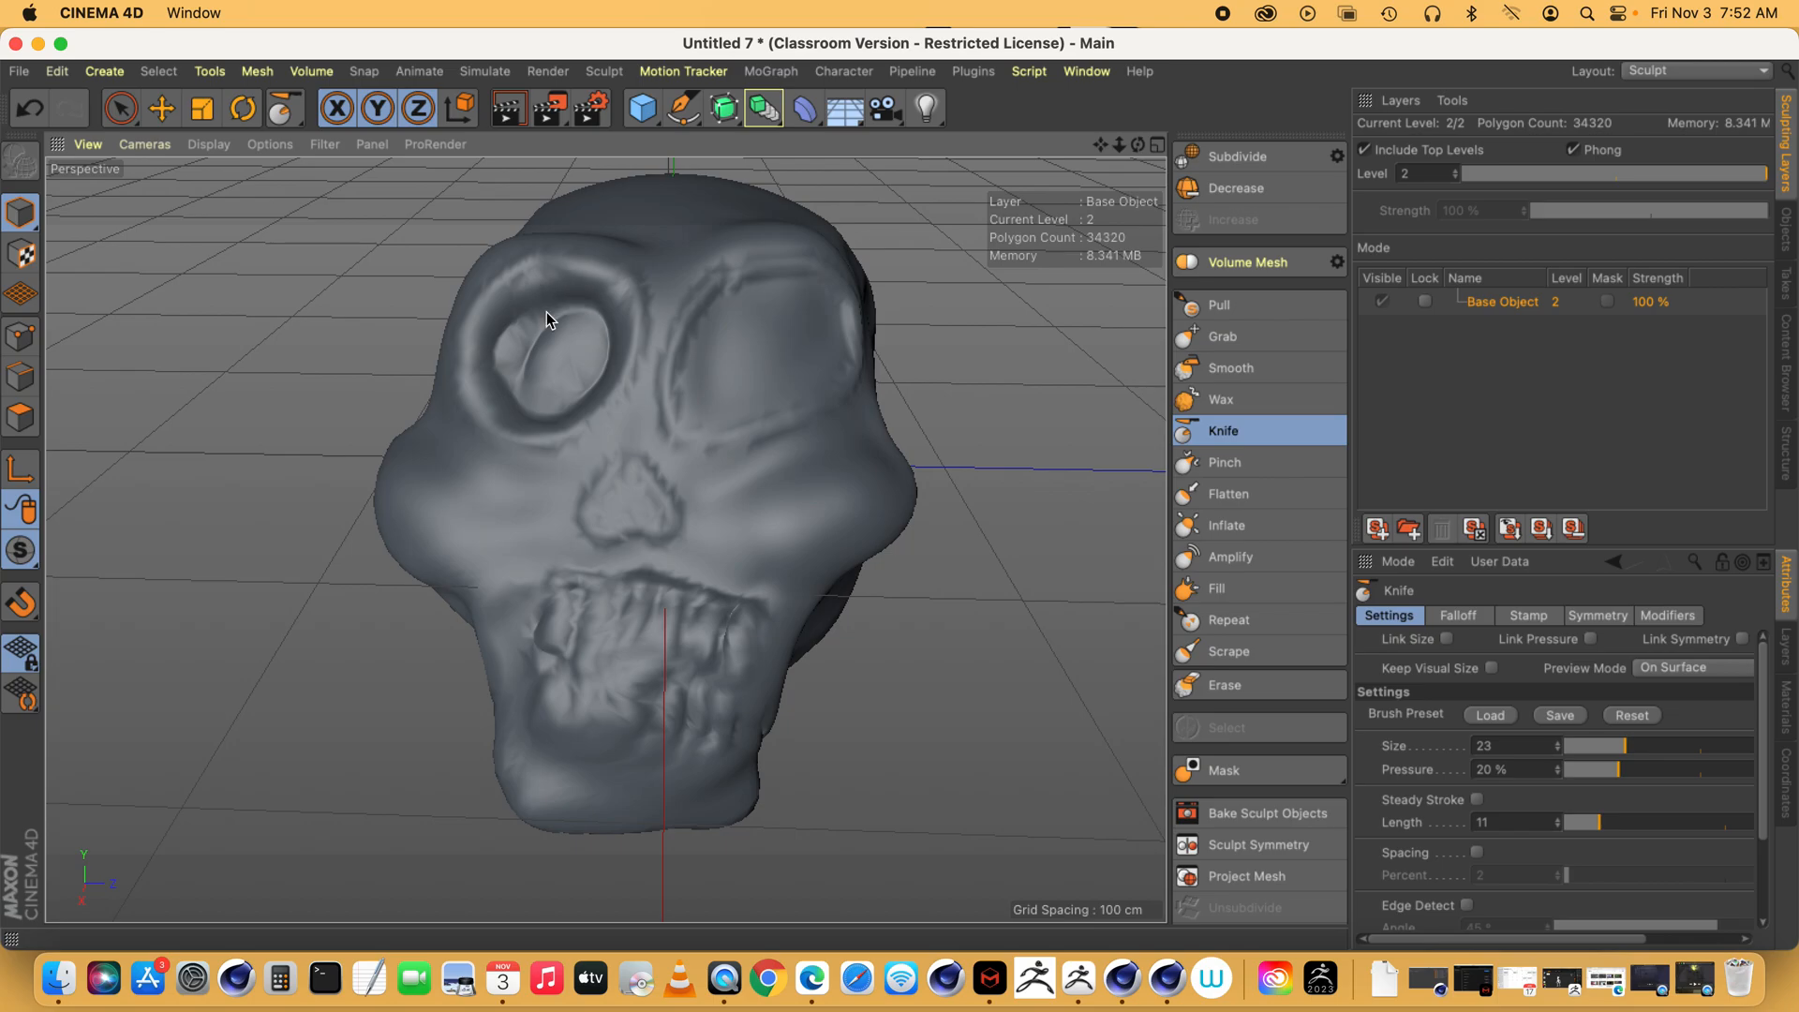
mouse_move(730, 384)
mouse_down()
mouse_move(775, 338)
mouse_move(699, 392)
mouse_move(832, 353)
mouse_move(726, 402)
mouse_move(804, 355)
mouse_move(738, 387)
mouse_up()
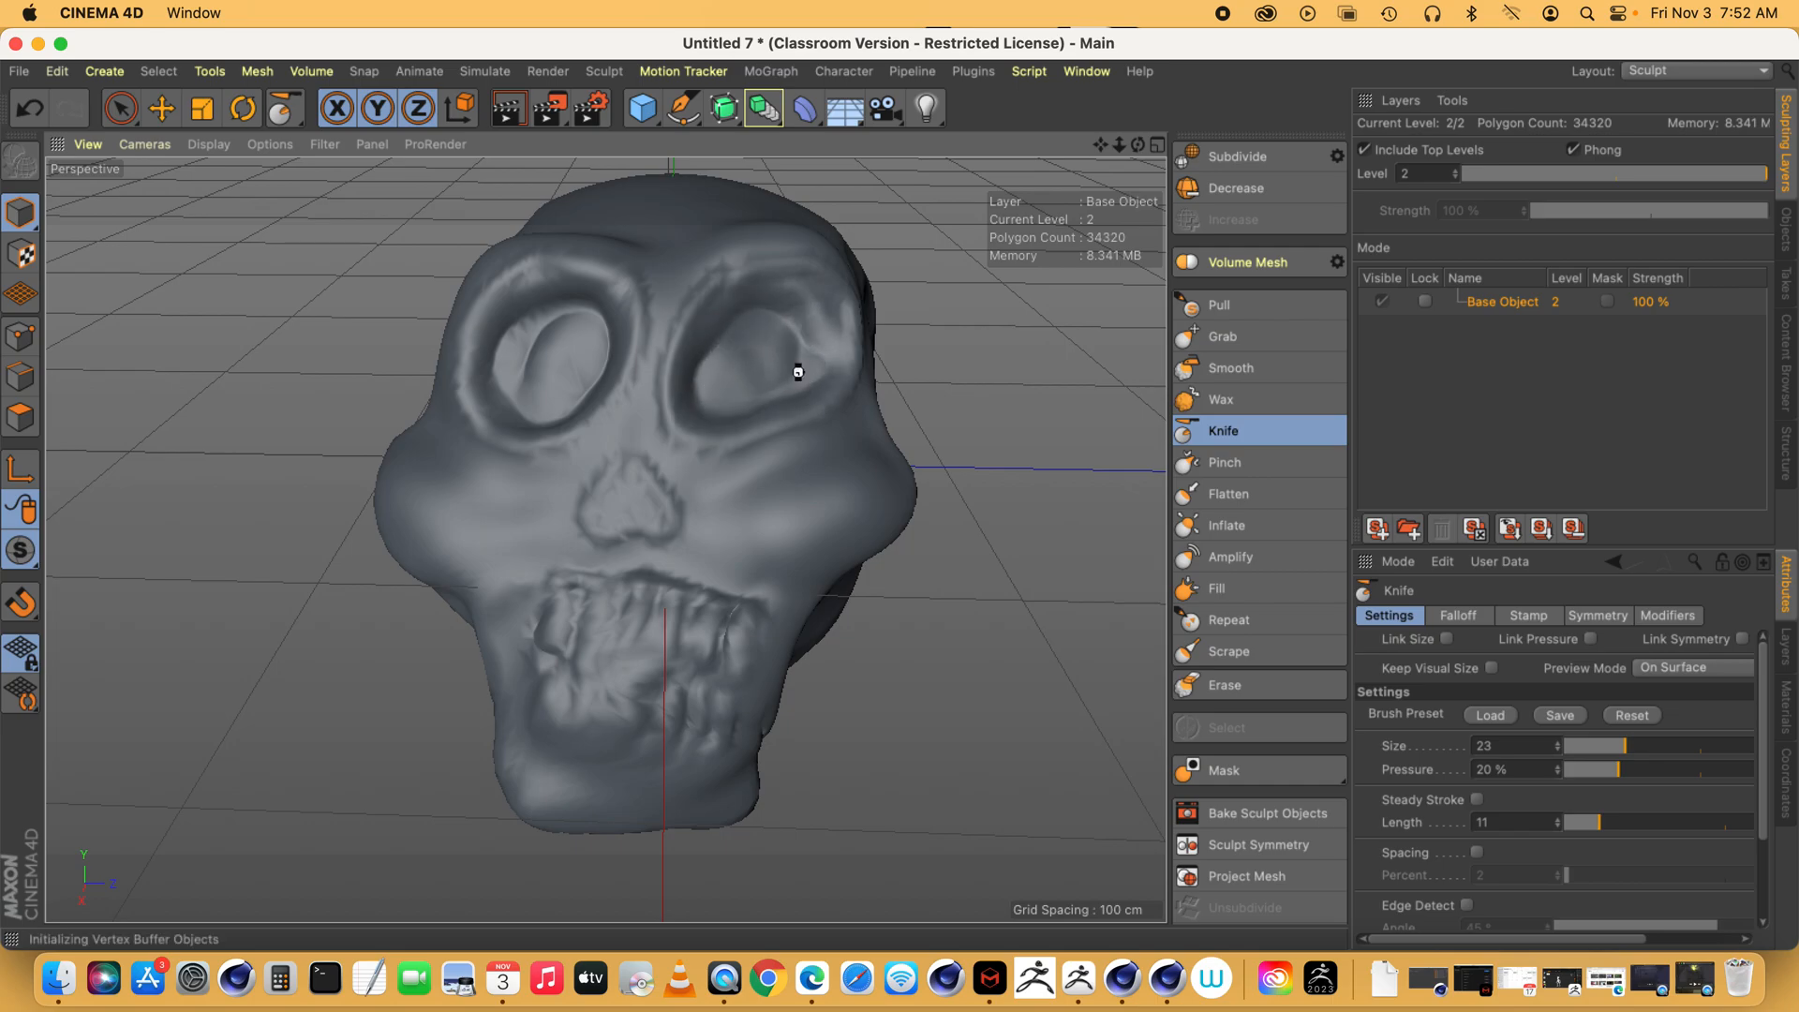
- Carve the nose cavity with the Knife brush at size 23 and cut grooves around the teeth at size 5
mouse_move(612, 477)
mouse_down()
mouse_move(604, 509)
mouse_move(654, 480)
mouse_move(641, 504)
mouse_move(631, 481)
mouse_up()
drag(541, 623, 527, 611)
drag(1624, 747, 1576, 748)
drag(523, 603, 556, 660)
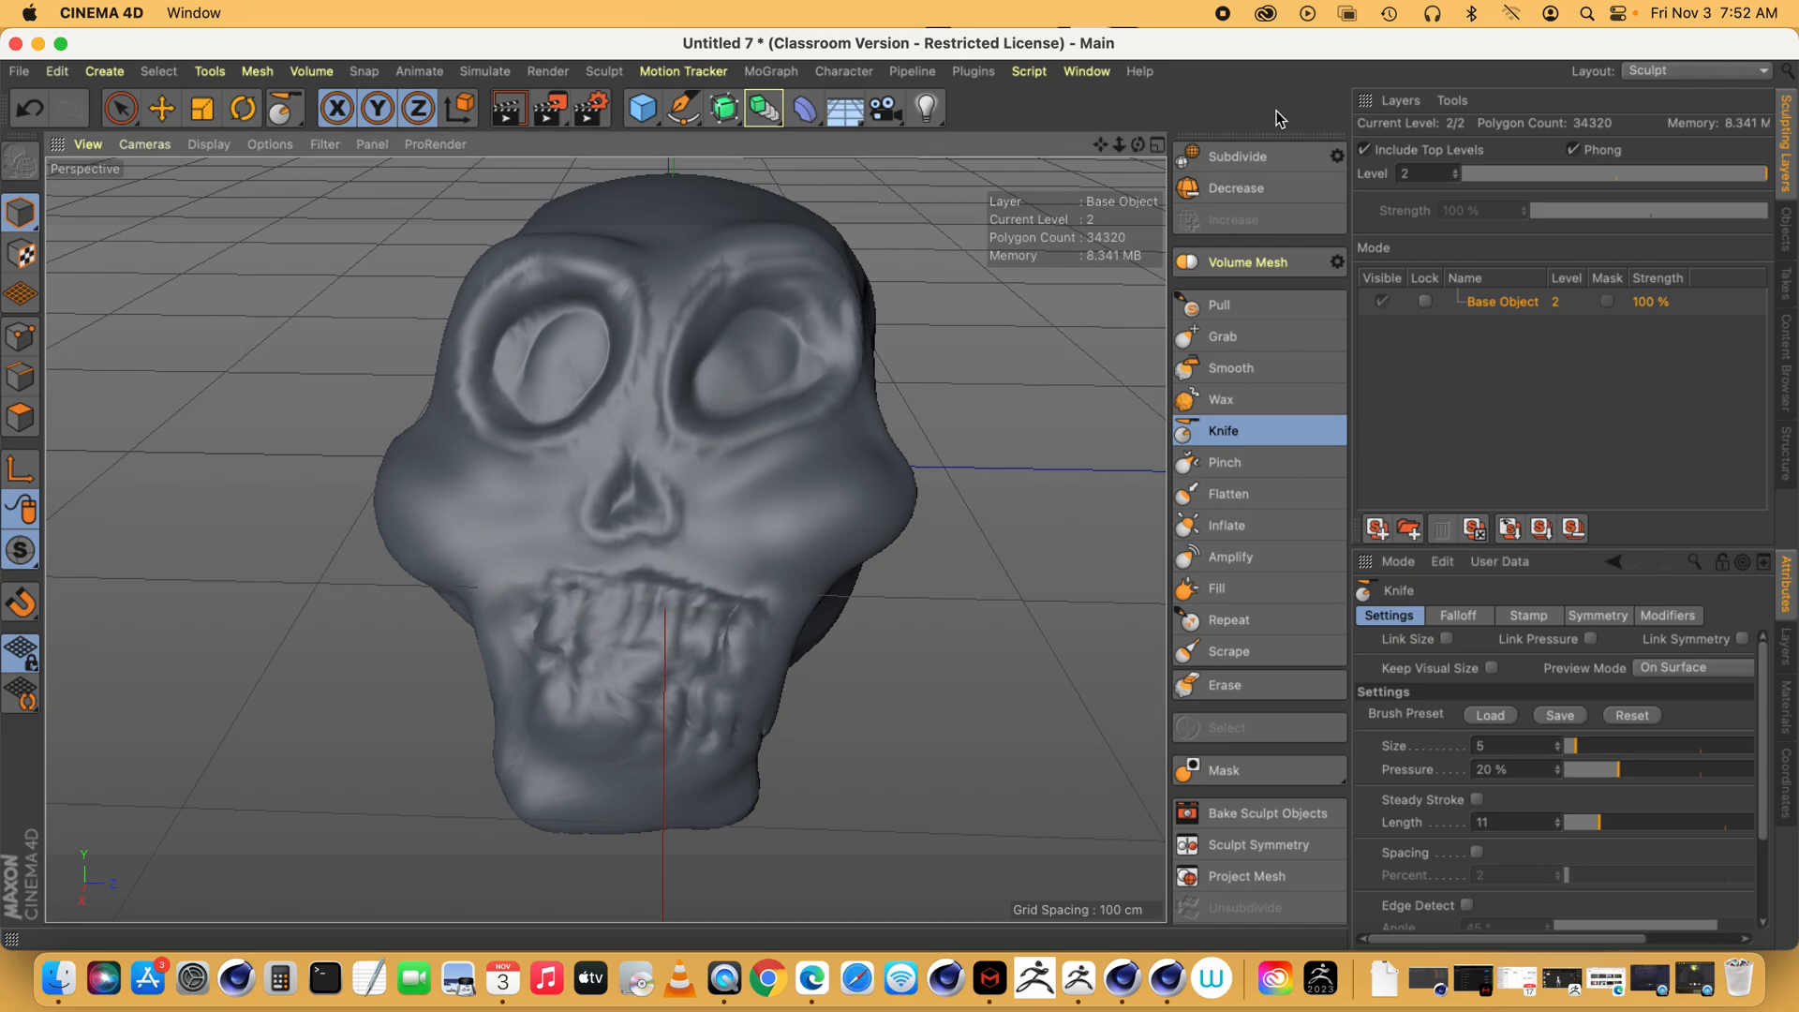
- Subdivide the skull sculpt to level 3, refine the grooves between the teeth, and view the whole skull from the side
click(1251, 160)
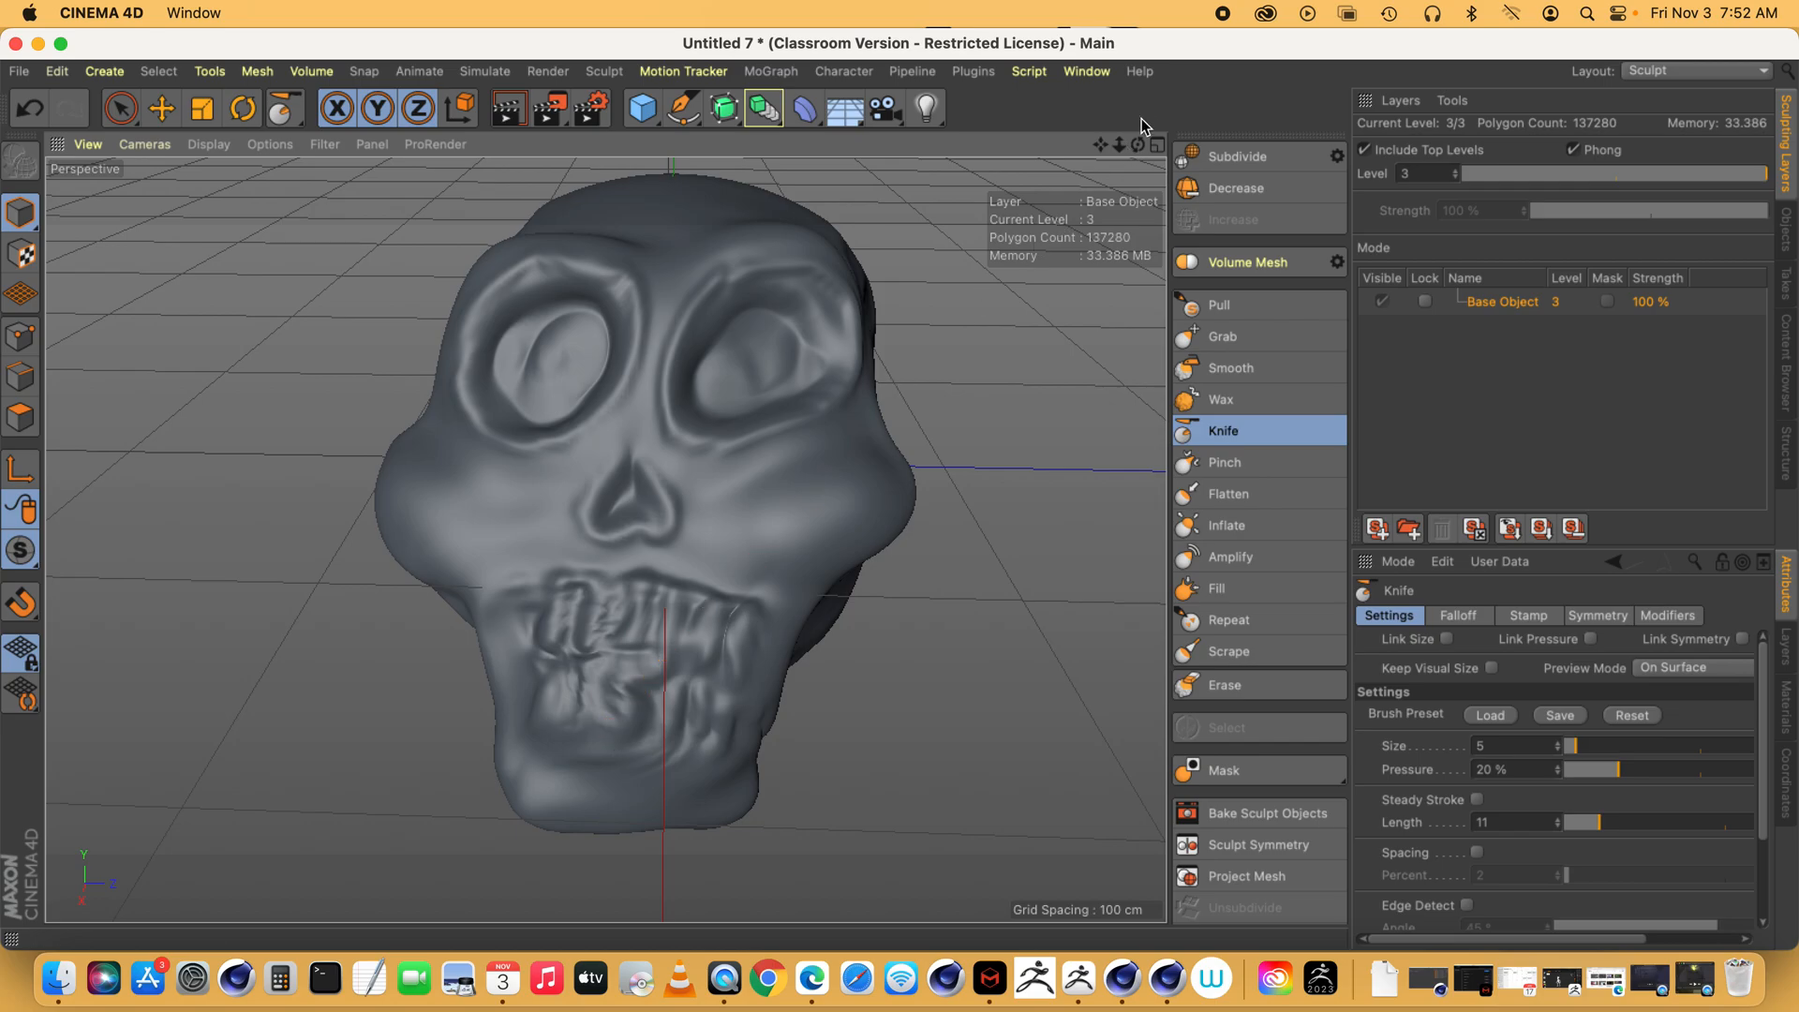
drag(1137, 144, 906, 154)
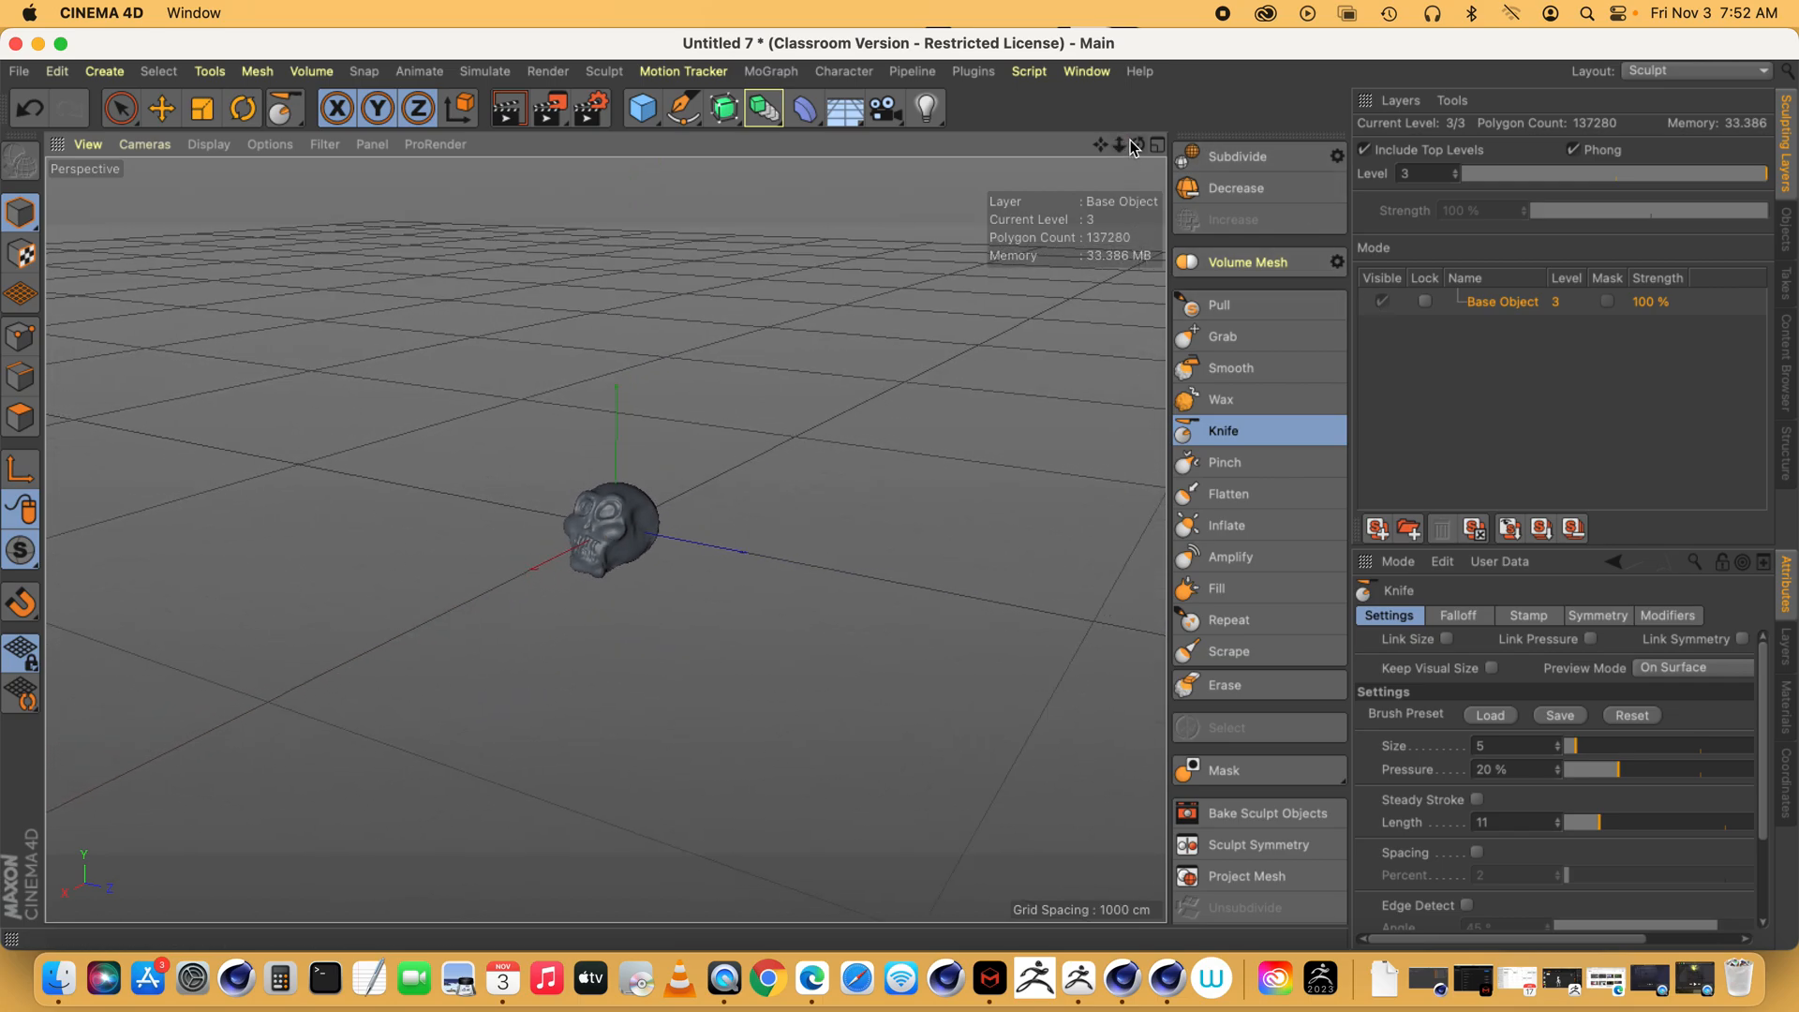
drag(1118, 144, 1209, 149)
- Switch to the Standard layout and delete the sculpted Sphere object
click(1660, 70)
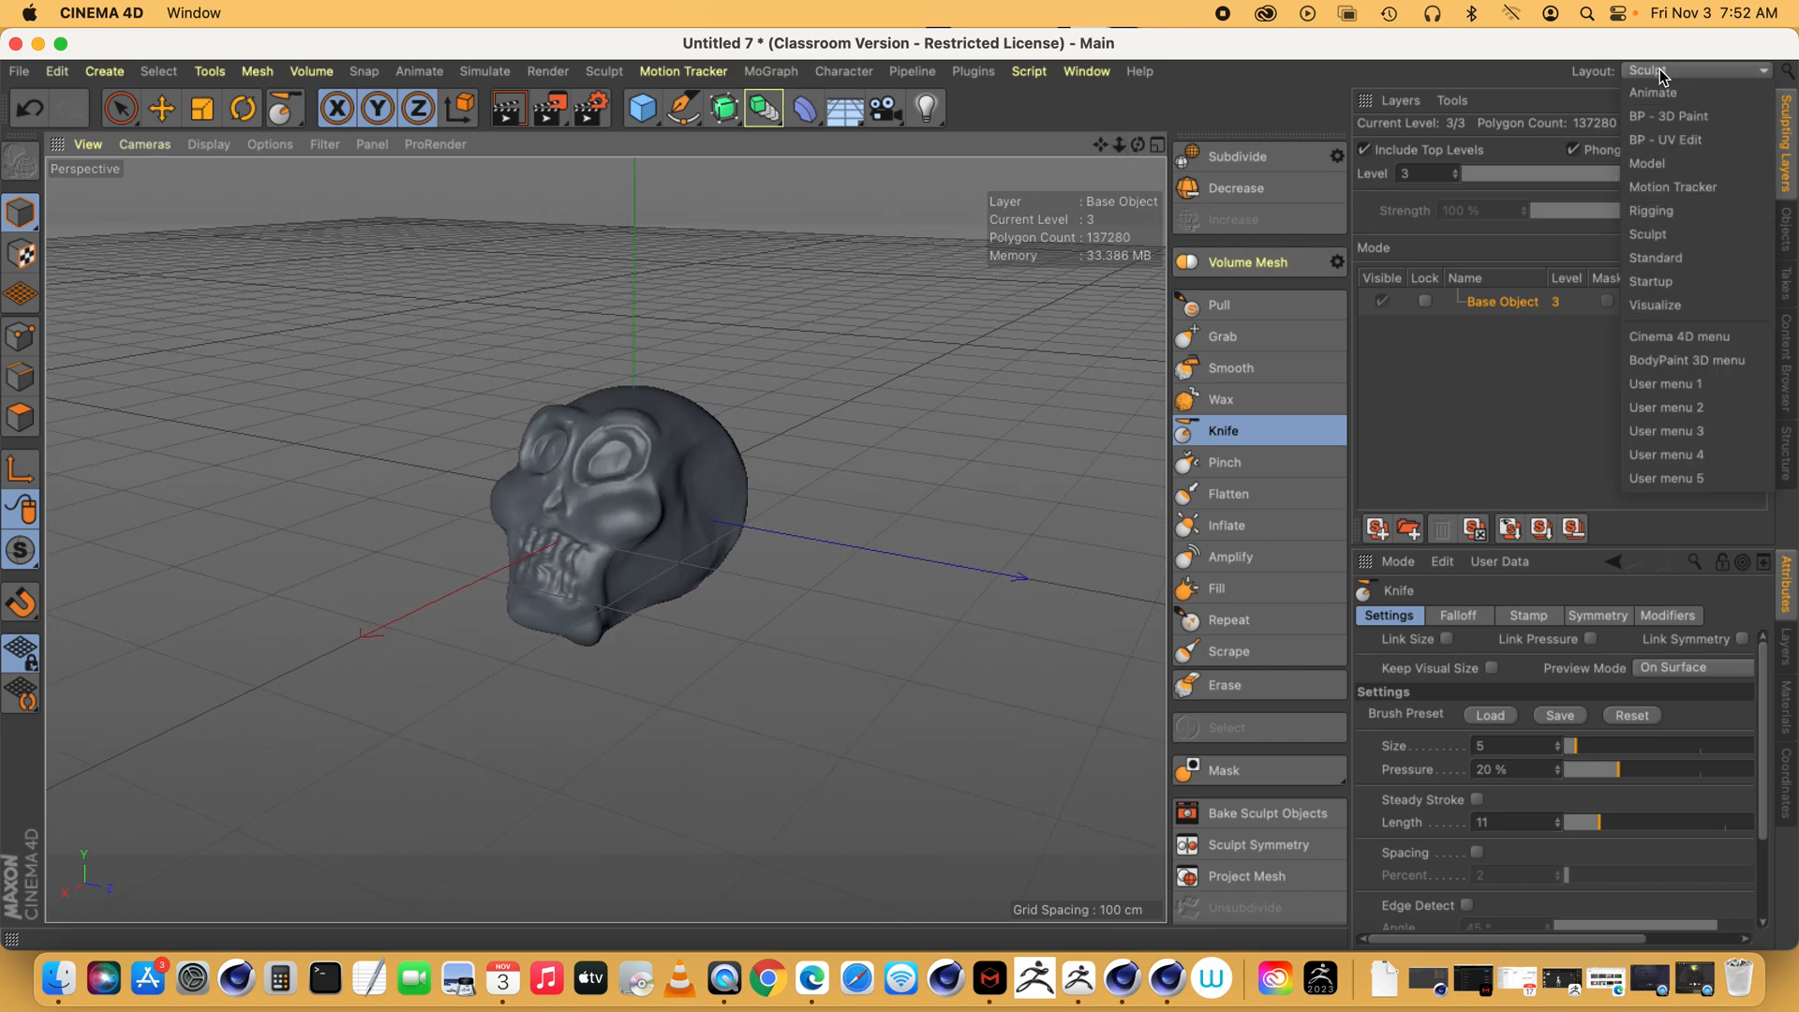
click(1646, 266)
click(1296, 127)
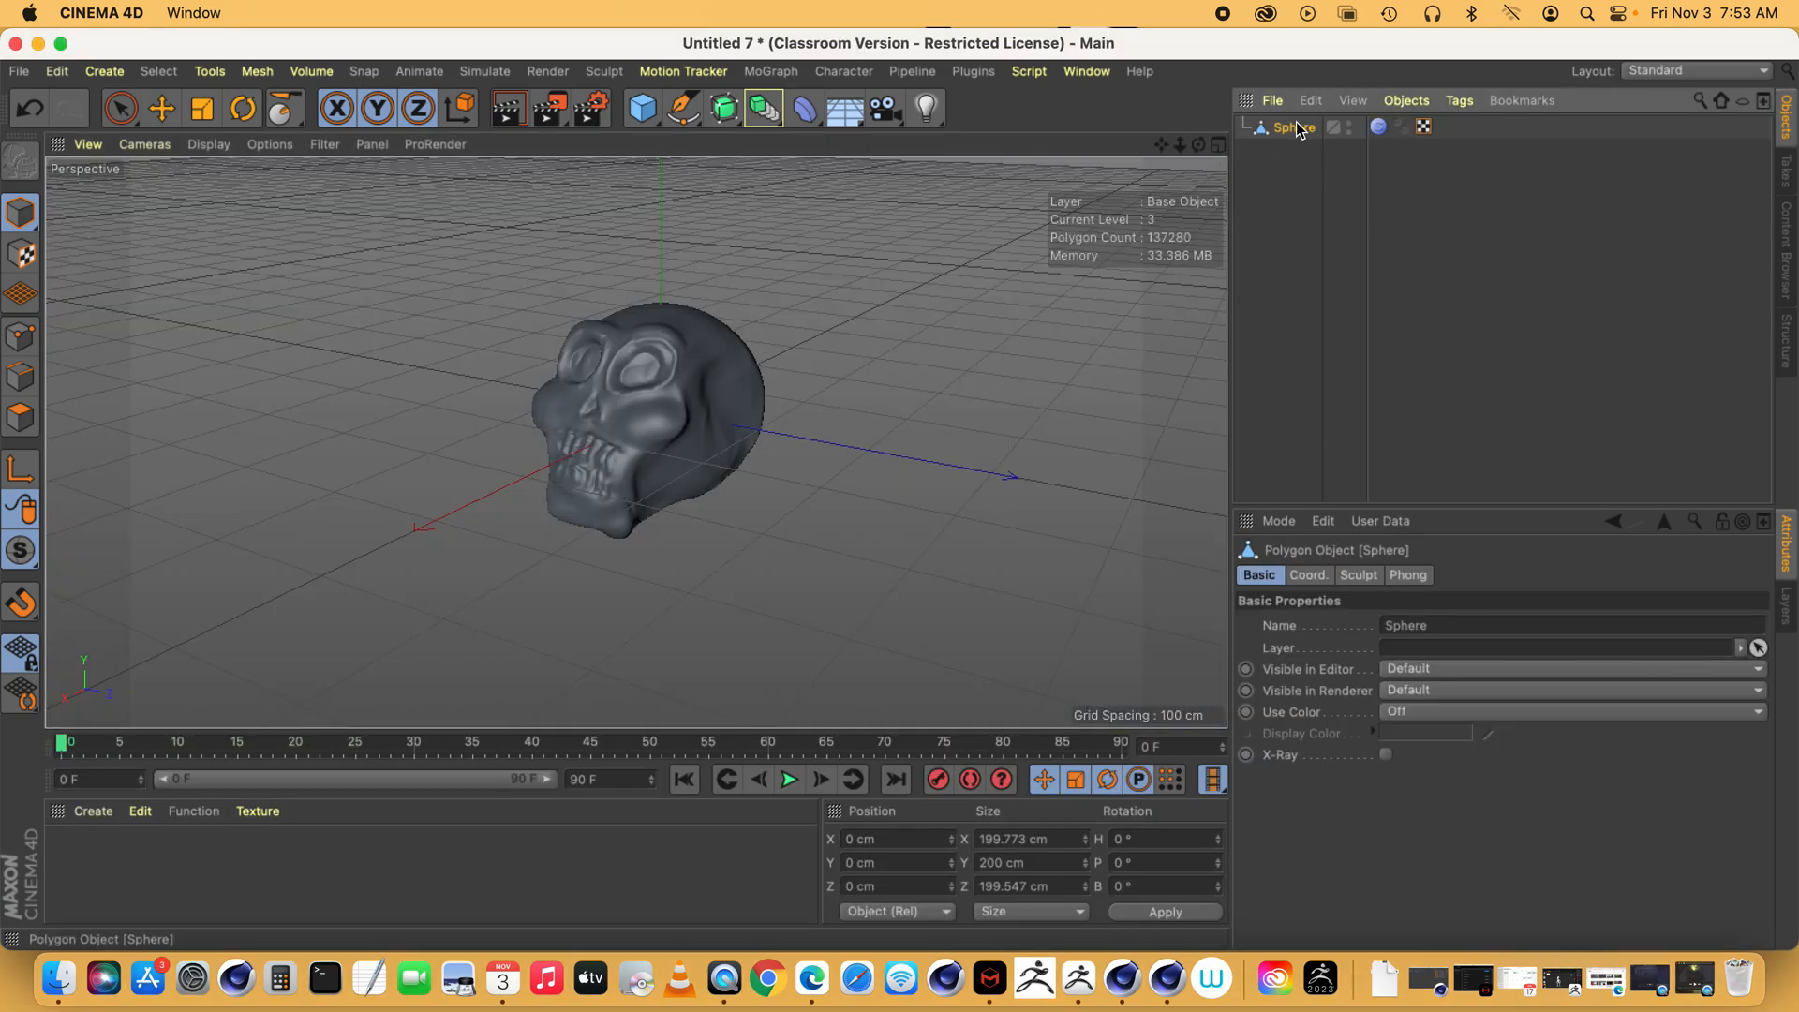
key(Delete)
- Add a new sphere primitive to the empty scene and shift the program window aside to uncover the desktop
click(642, 108)
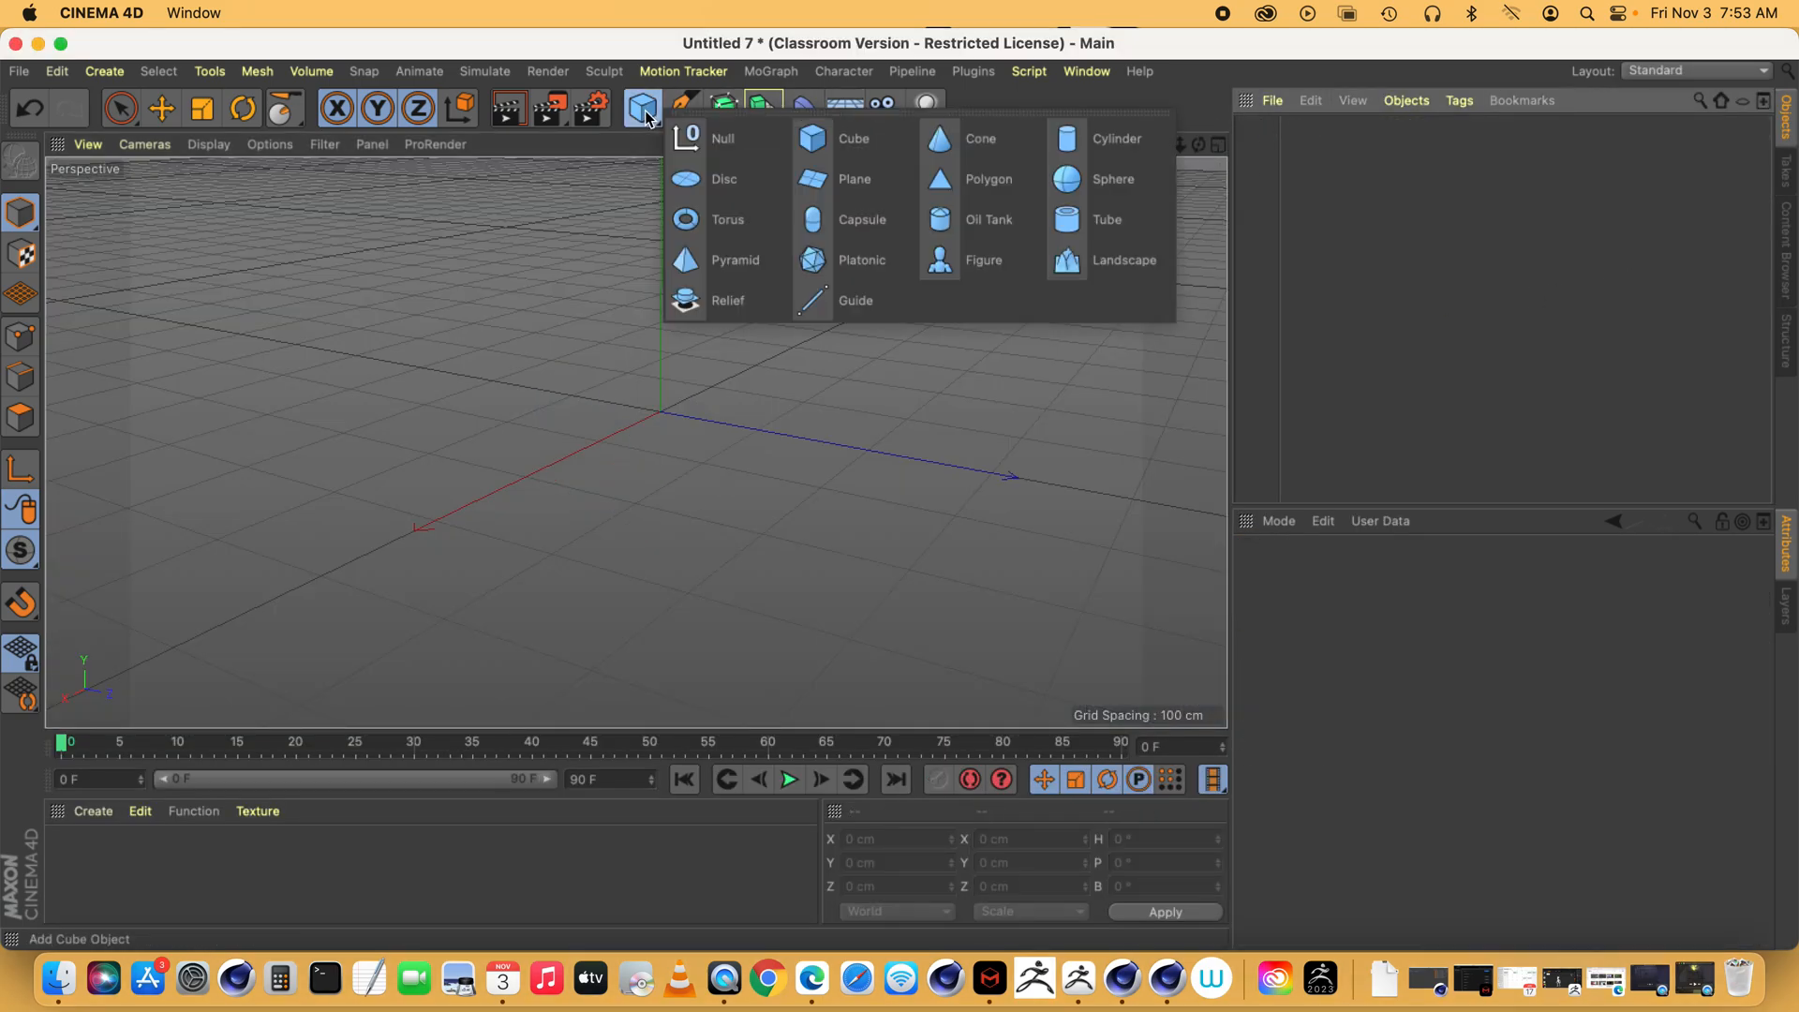
click(1068, 180)
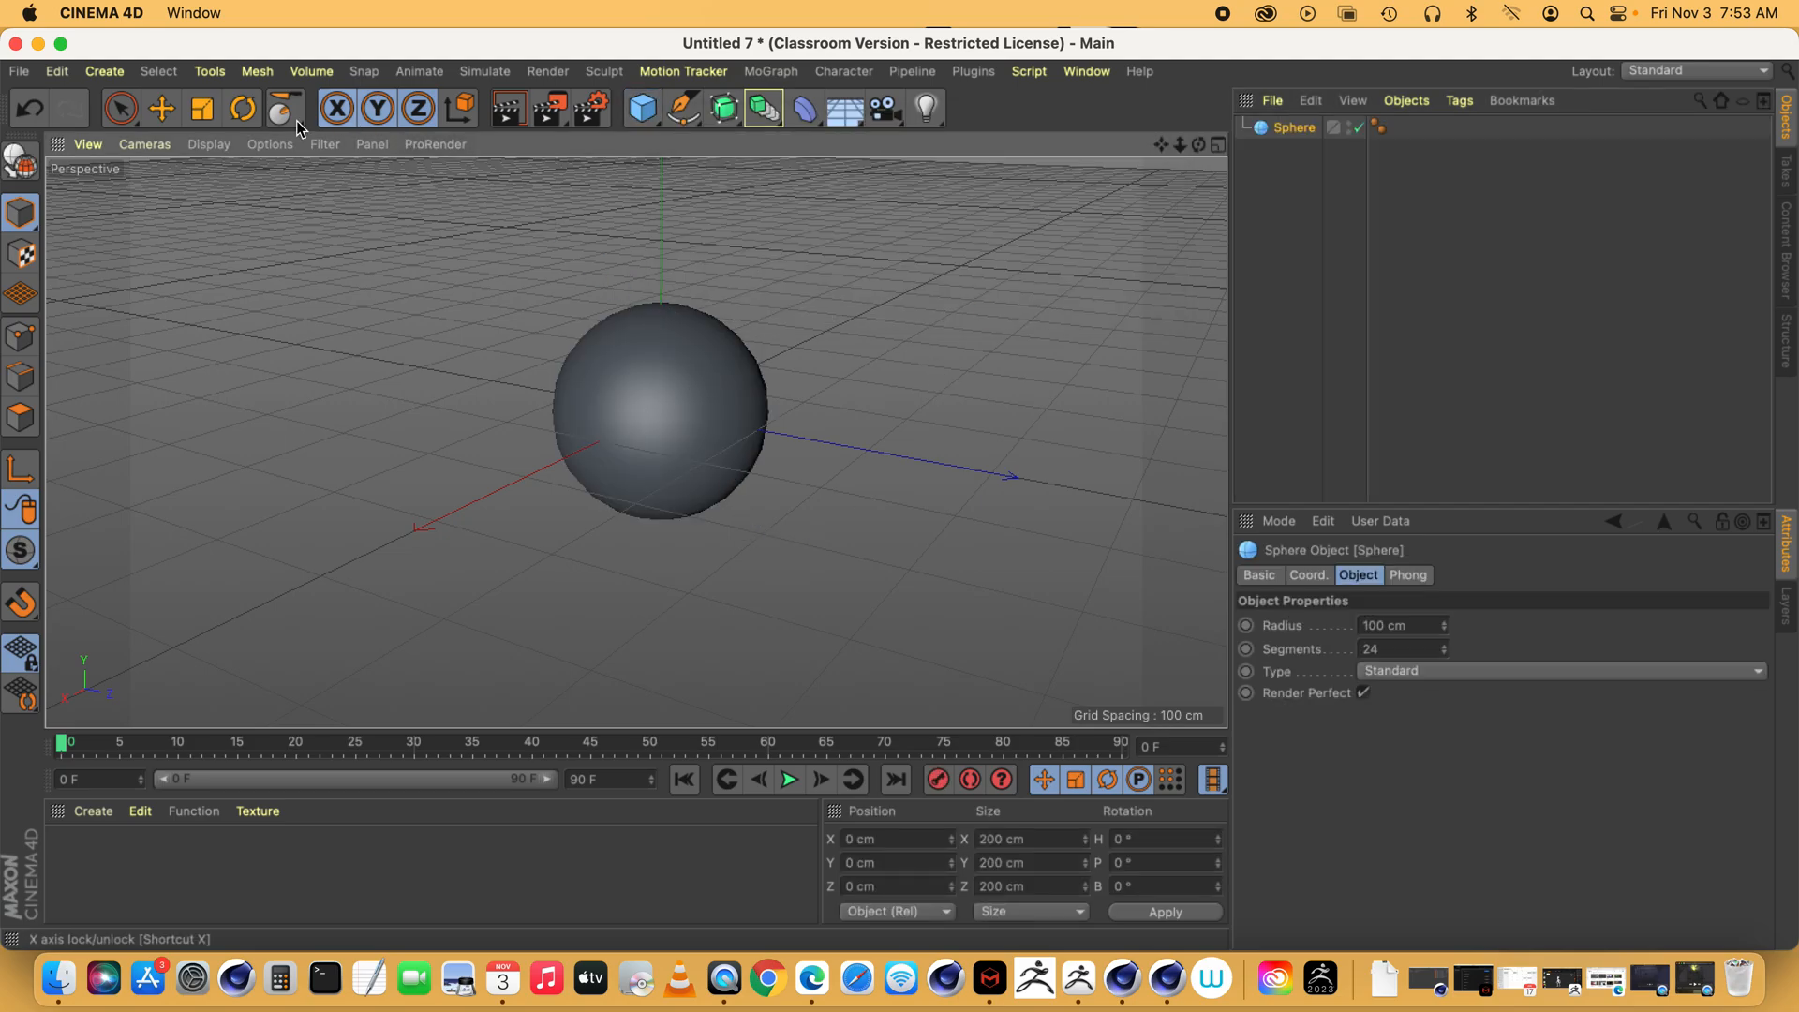
drag(514, 50, 639, 50)
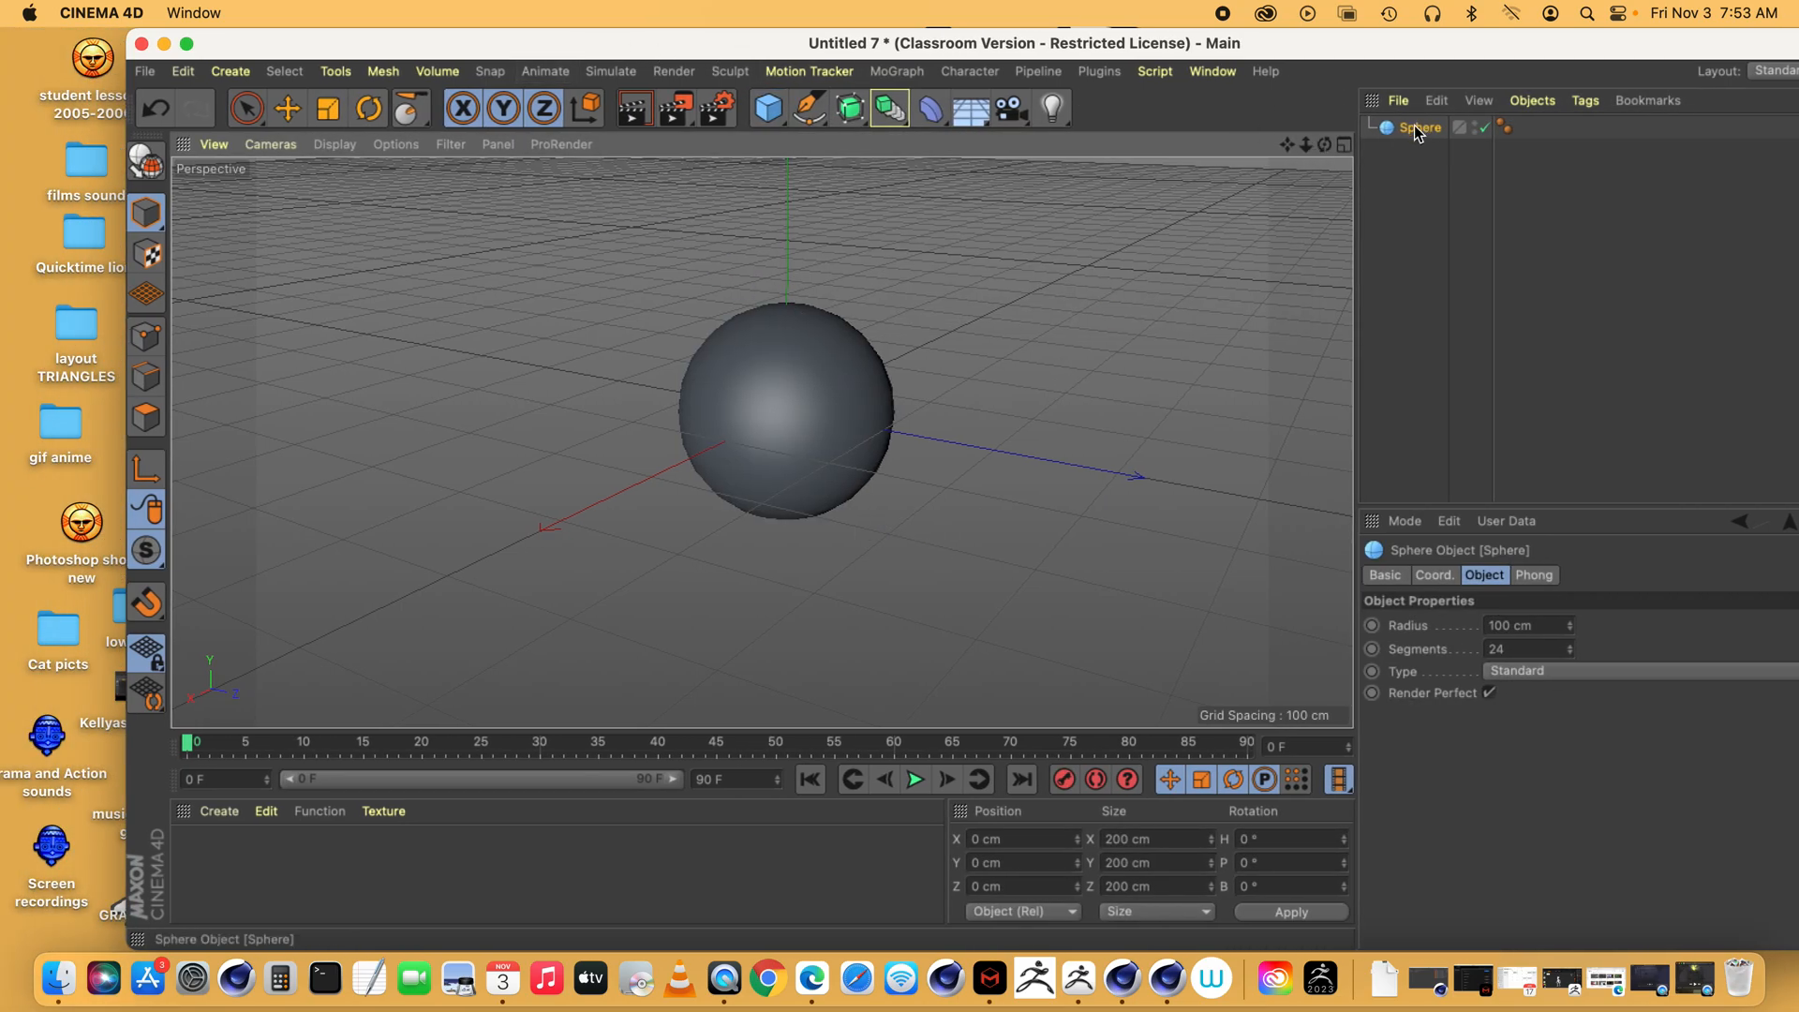
- Set the sphere's segments to 54 and convert it into an editable polygon object
click(145, 164)
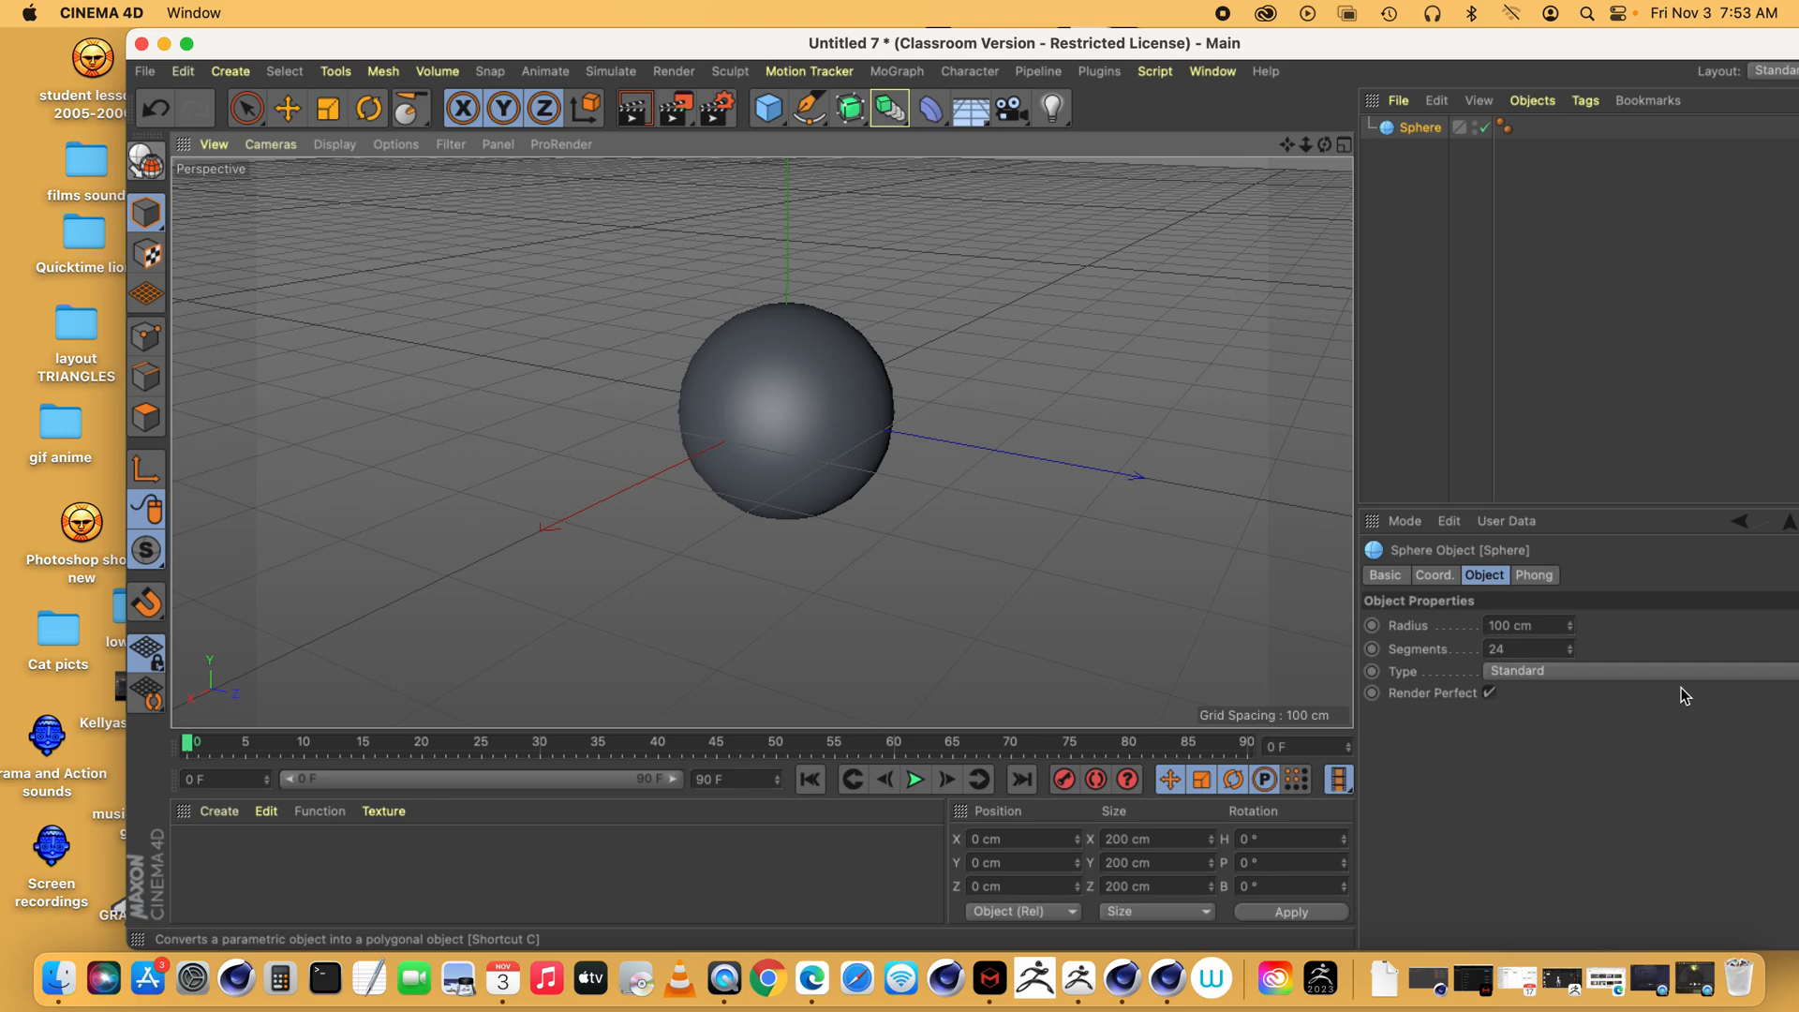
click(1571, 646)
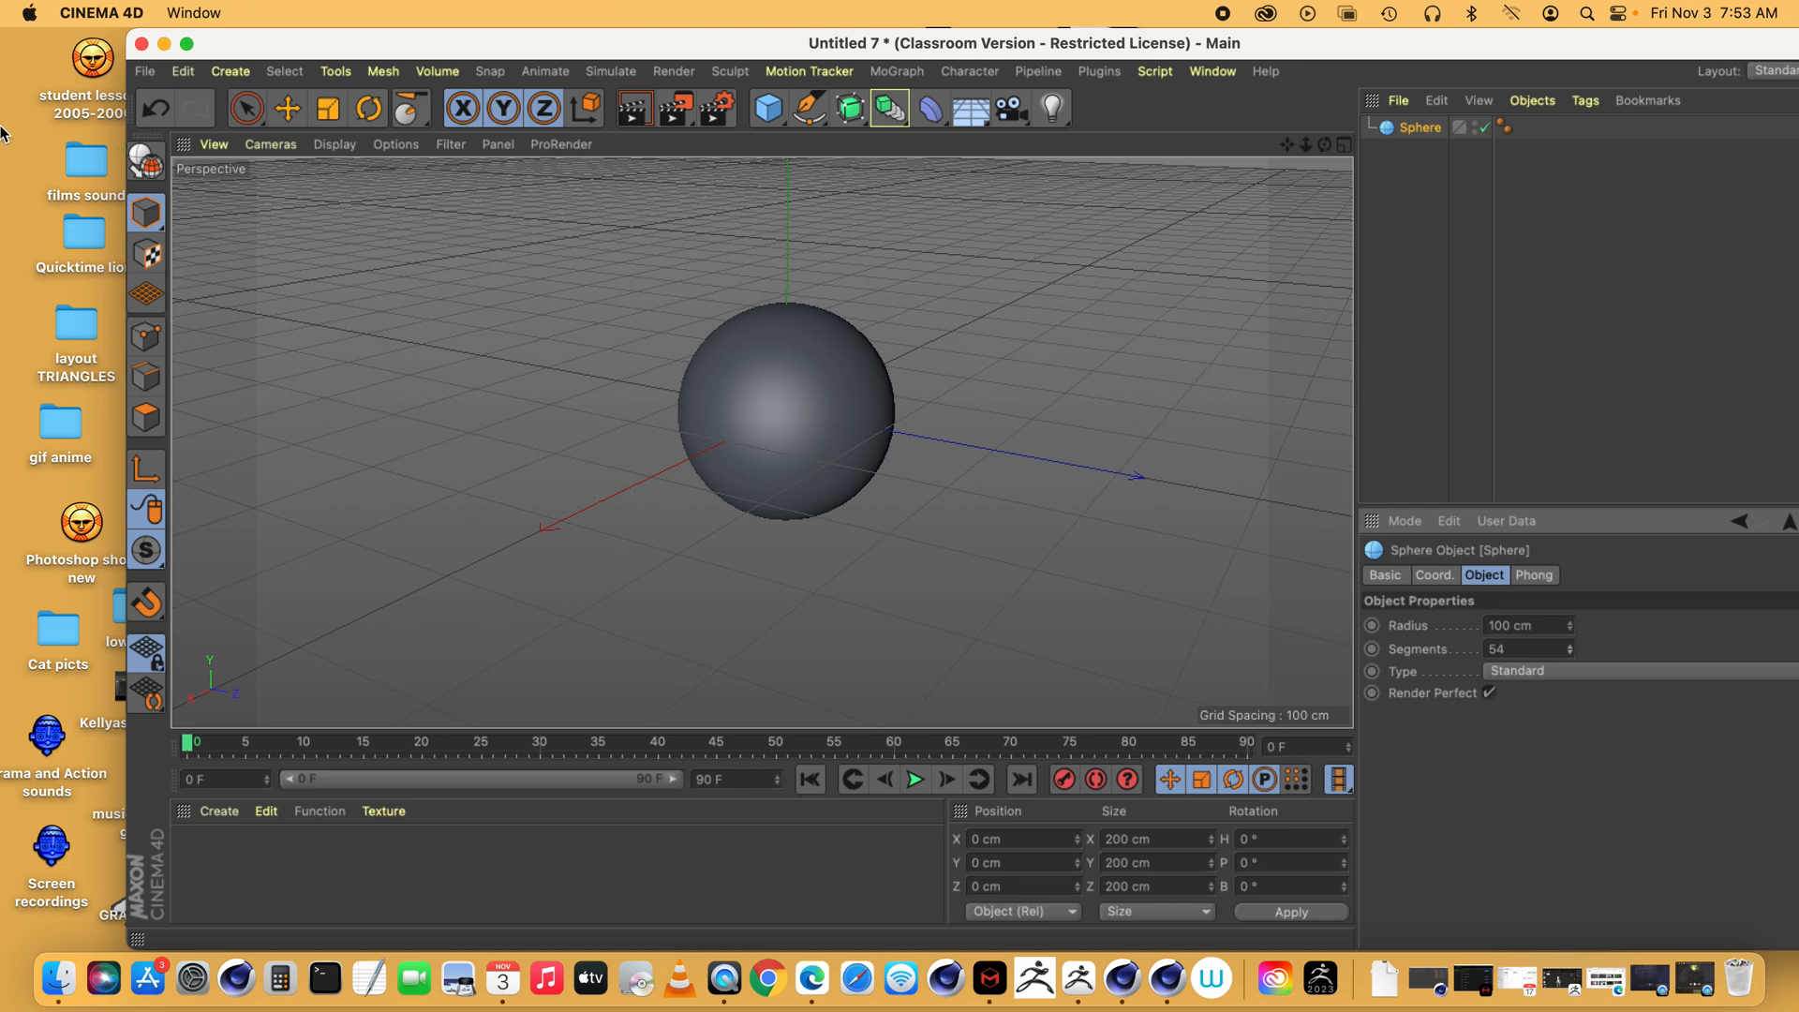
click(146, 161)
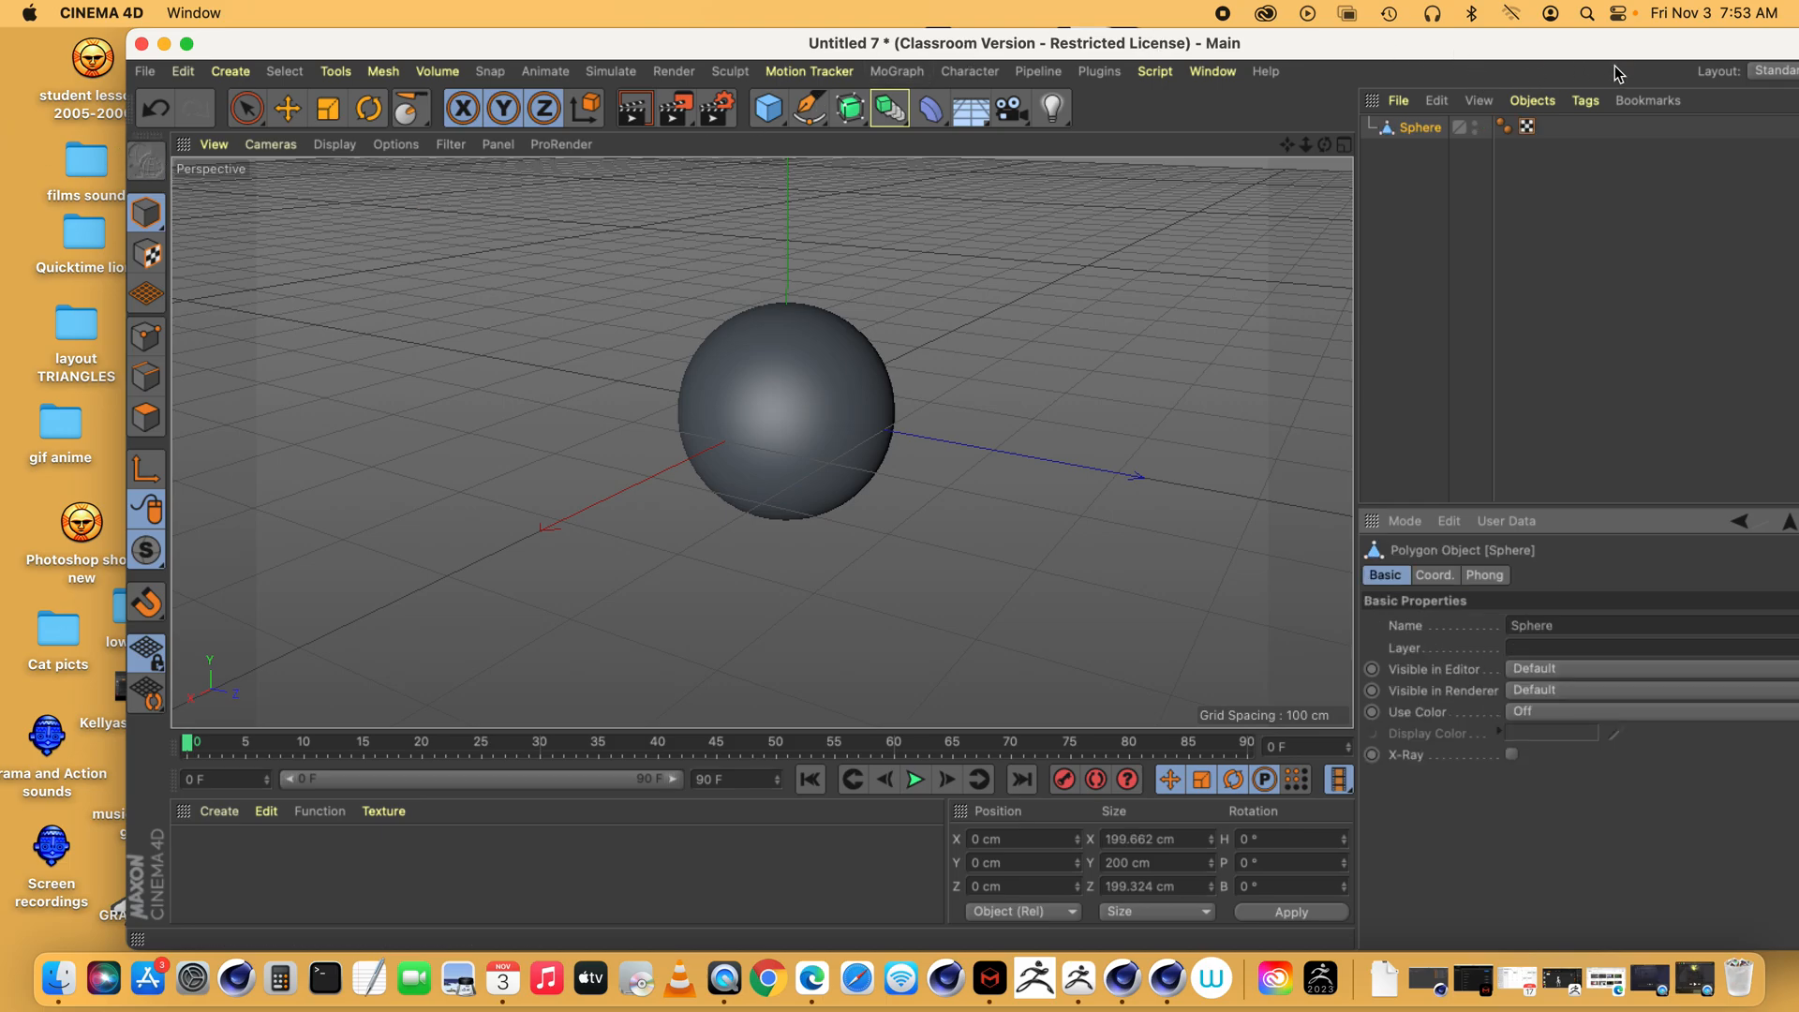
- Scale the sphere into a flattened ellipsoid about 303 cm wide, 222 cm high and 302 cm deep
click(328, 108)
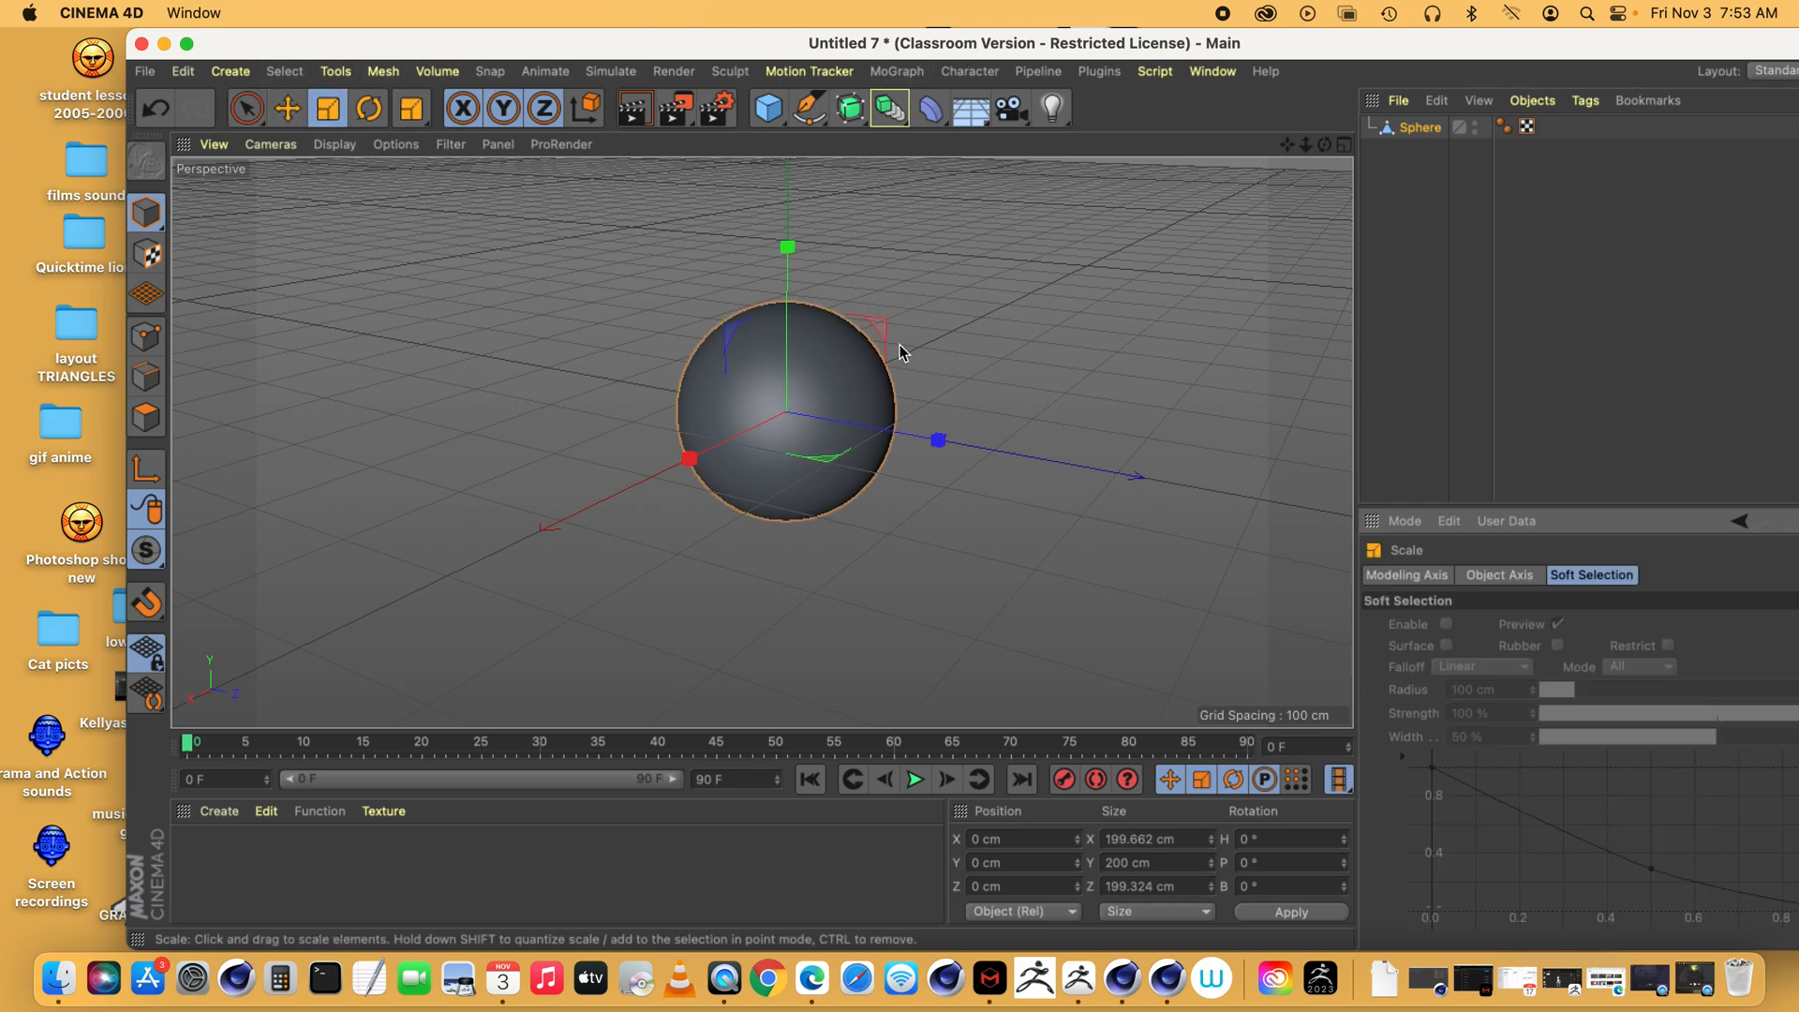
drag(787, 247, 783, 296)
drag(953, 487, 1163, 487)
drag(787, 247, 787, 240)
- Switch to the Sculpt layout and subdivide the flattened sphere to level 2
click(1212, 71)
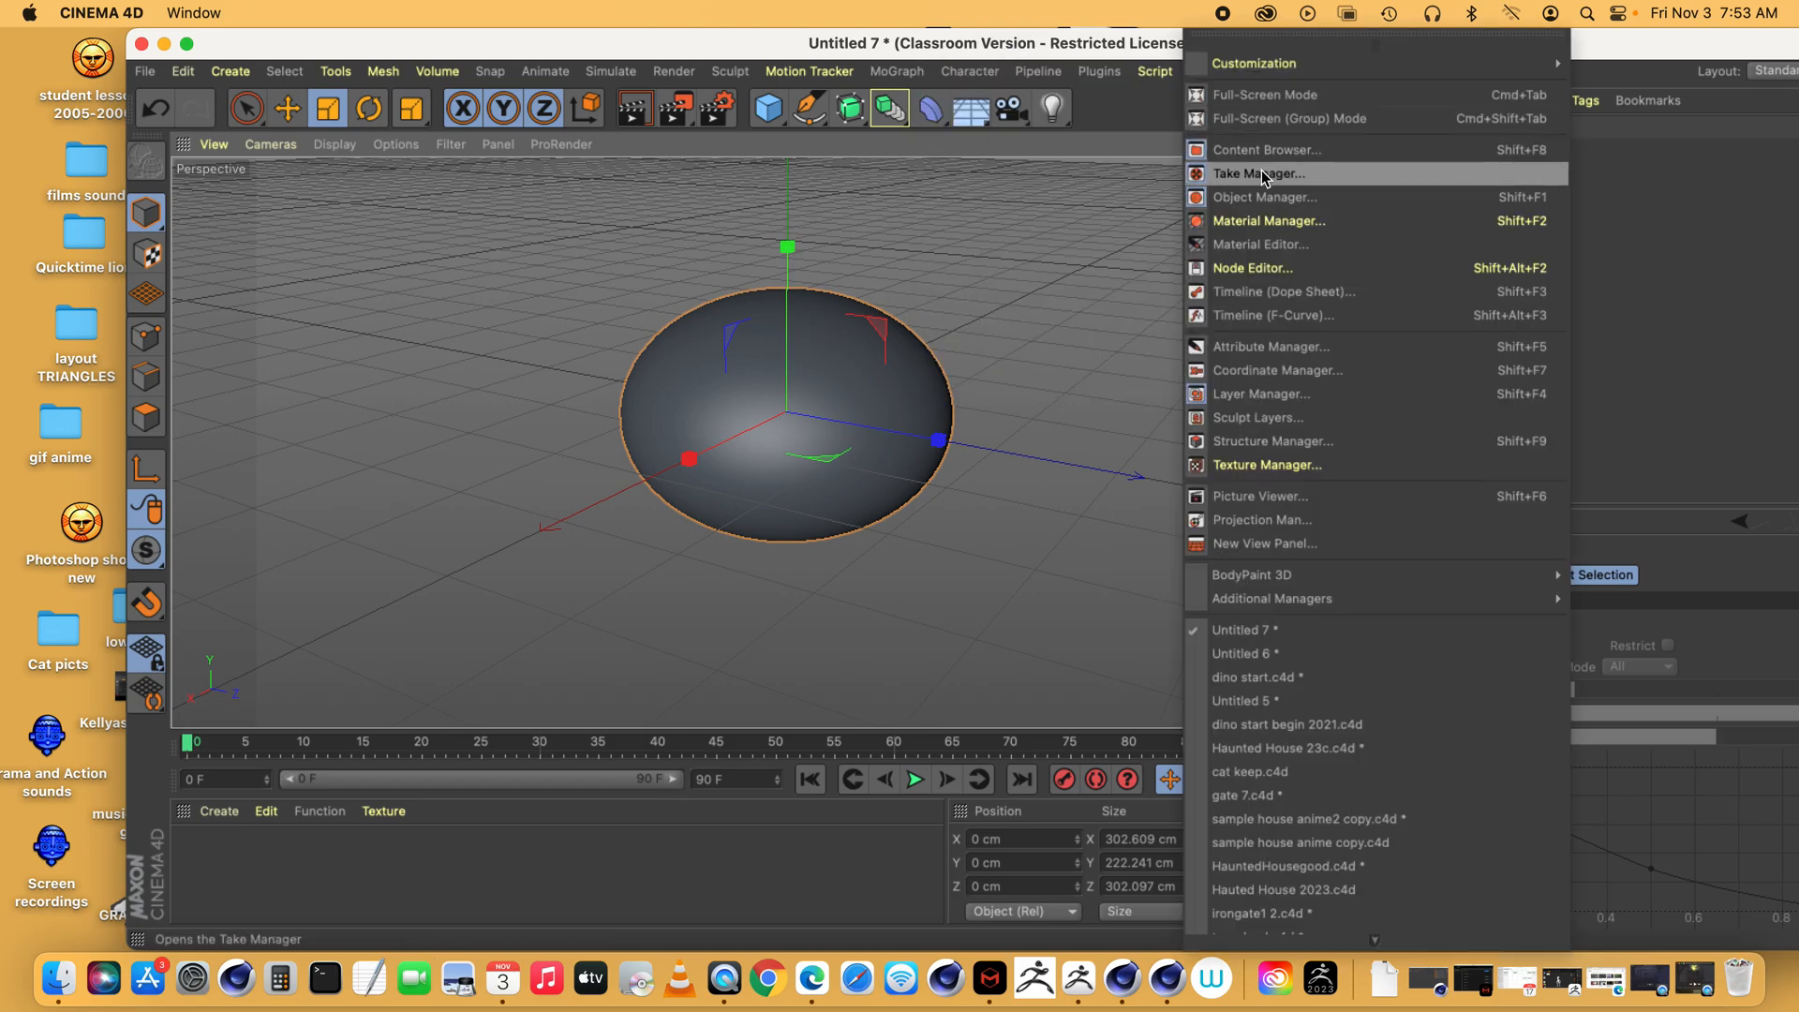
click(1785, 75)
click(1780, 71)
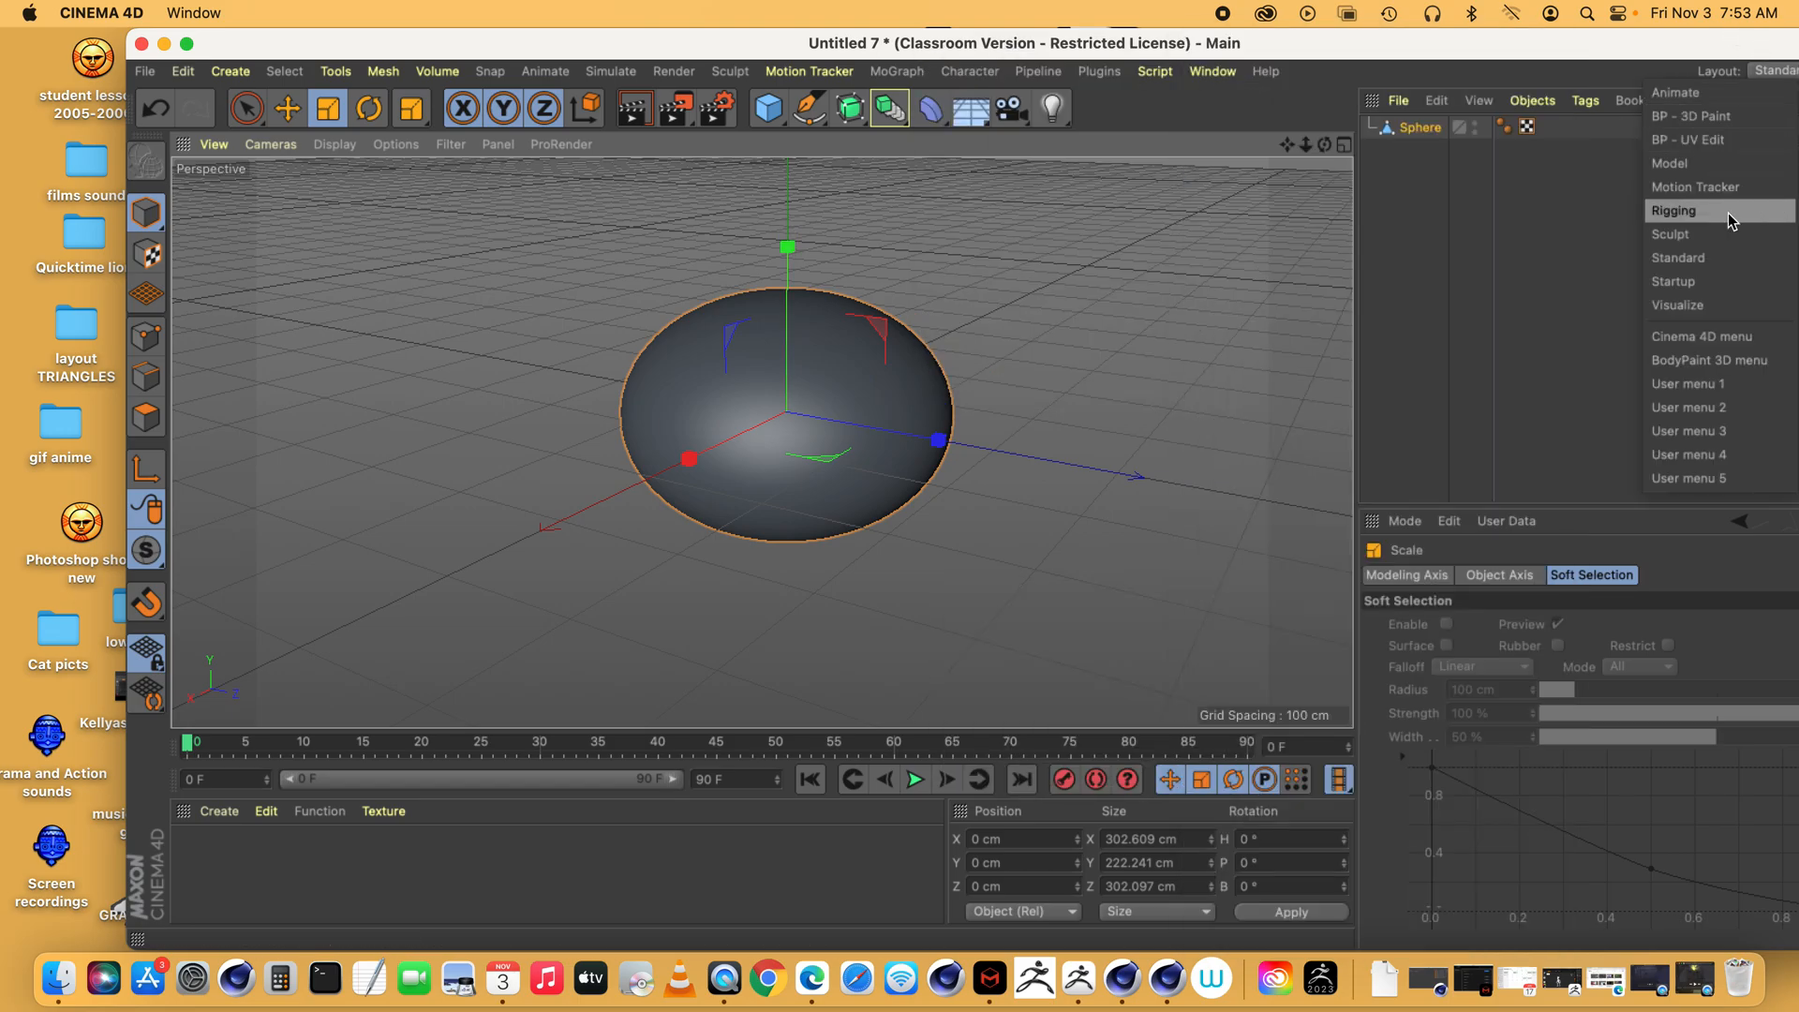
click(1692, 234)
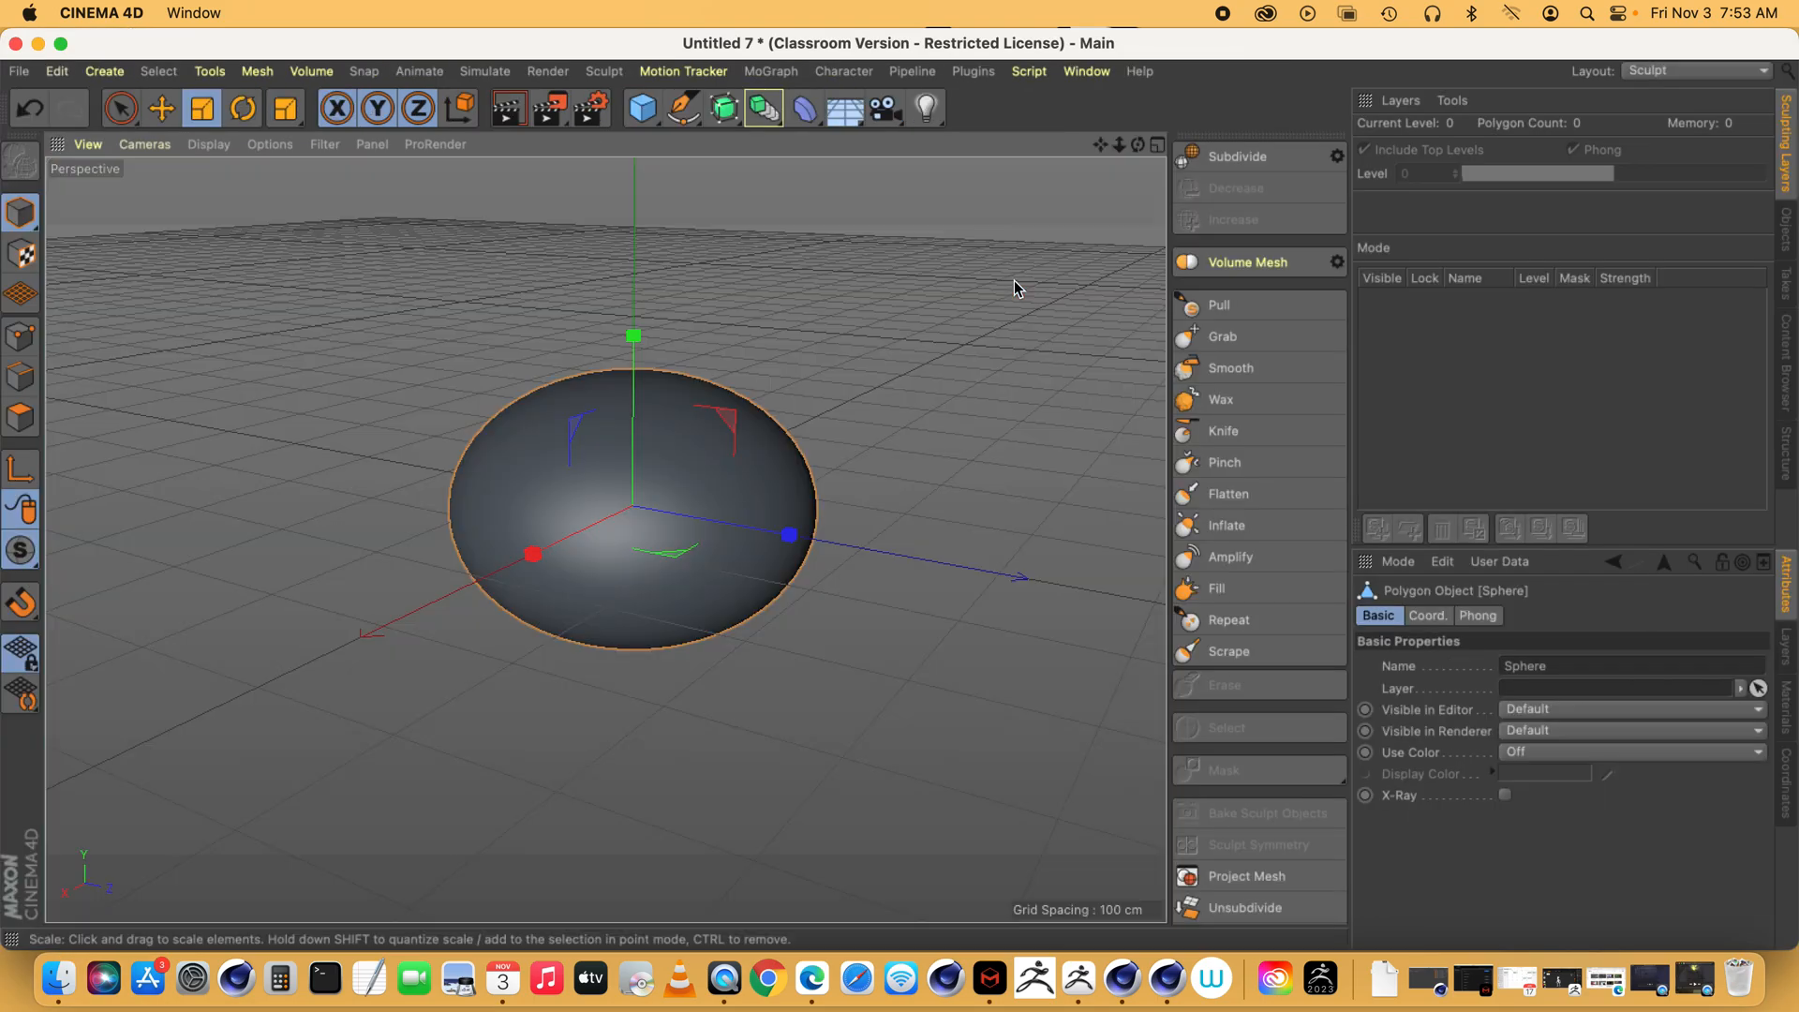
click(1239, 160)
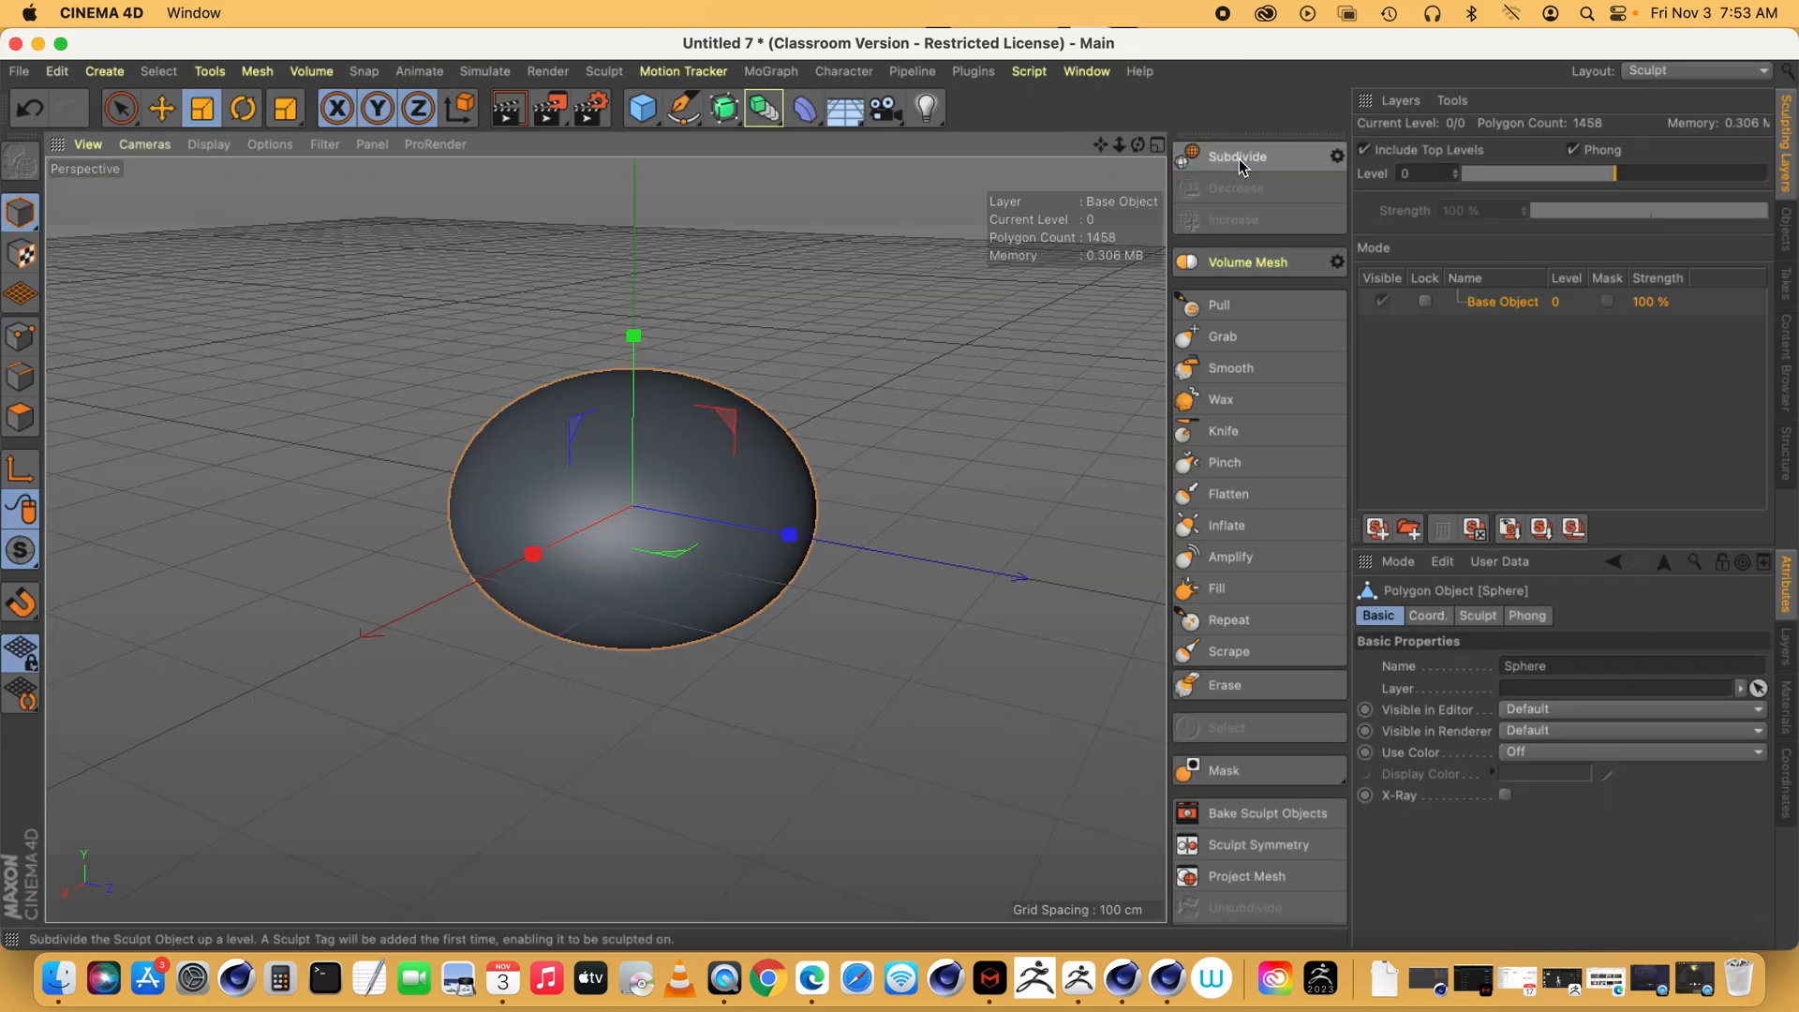
click(1238, 160)
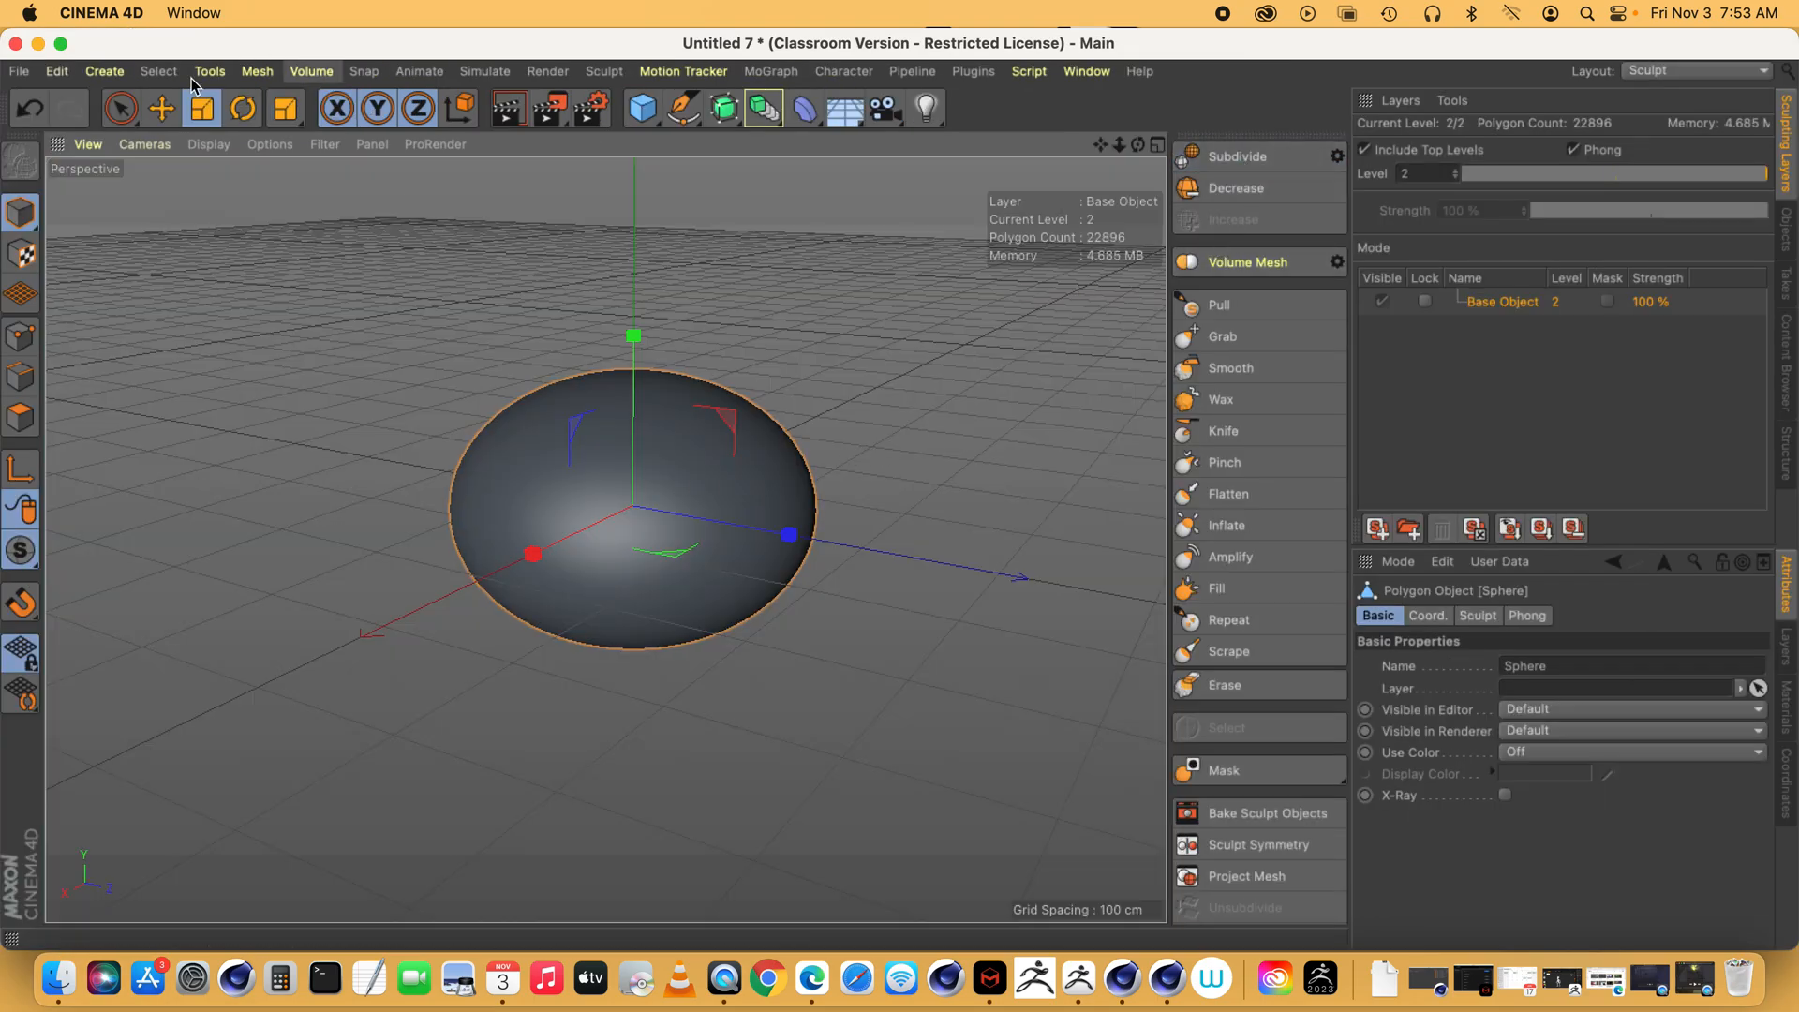
- Display the mesh lines while subdividing the sculpt to level 3, and return the view to plain Gouraud Shading
click(208, 145)
click(220, 200)
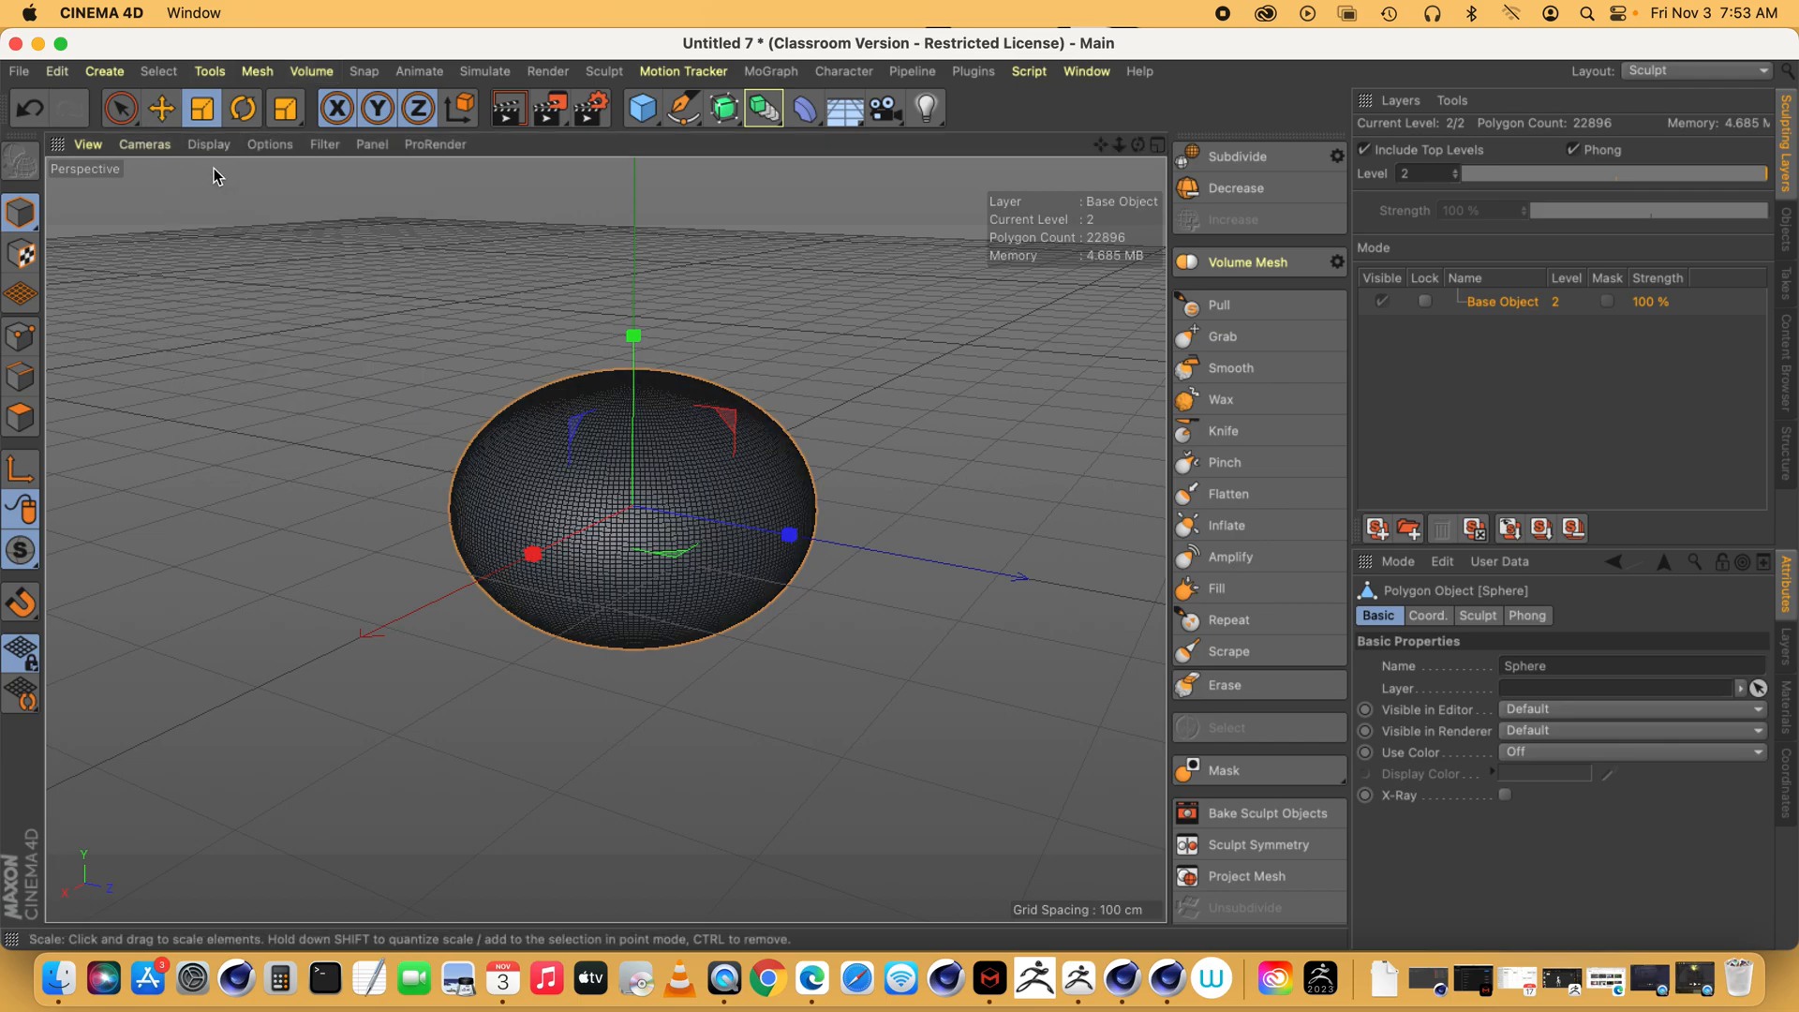
click(212, 144)
click(219, 201)
click(1236, 156)
click(208, 144)
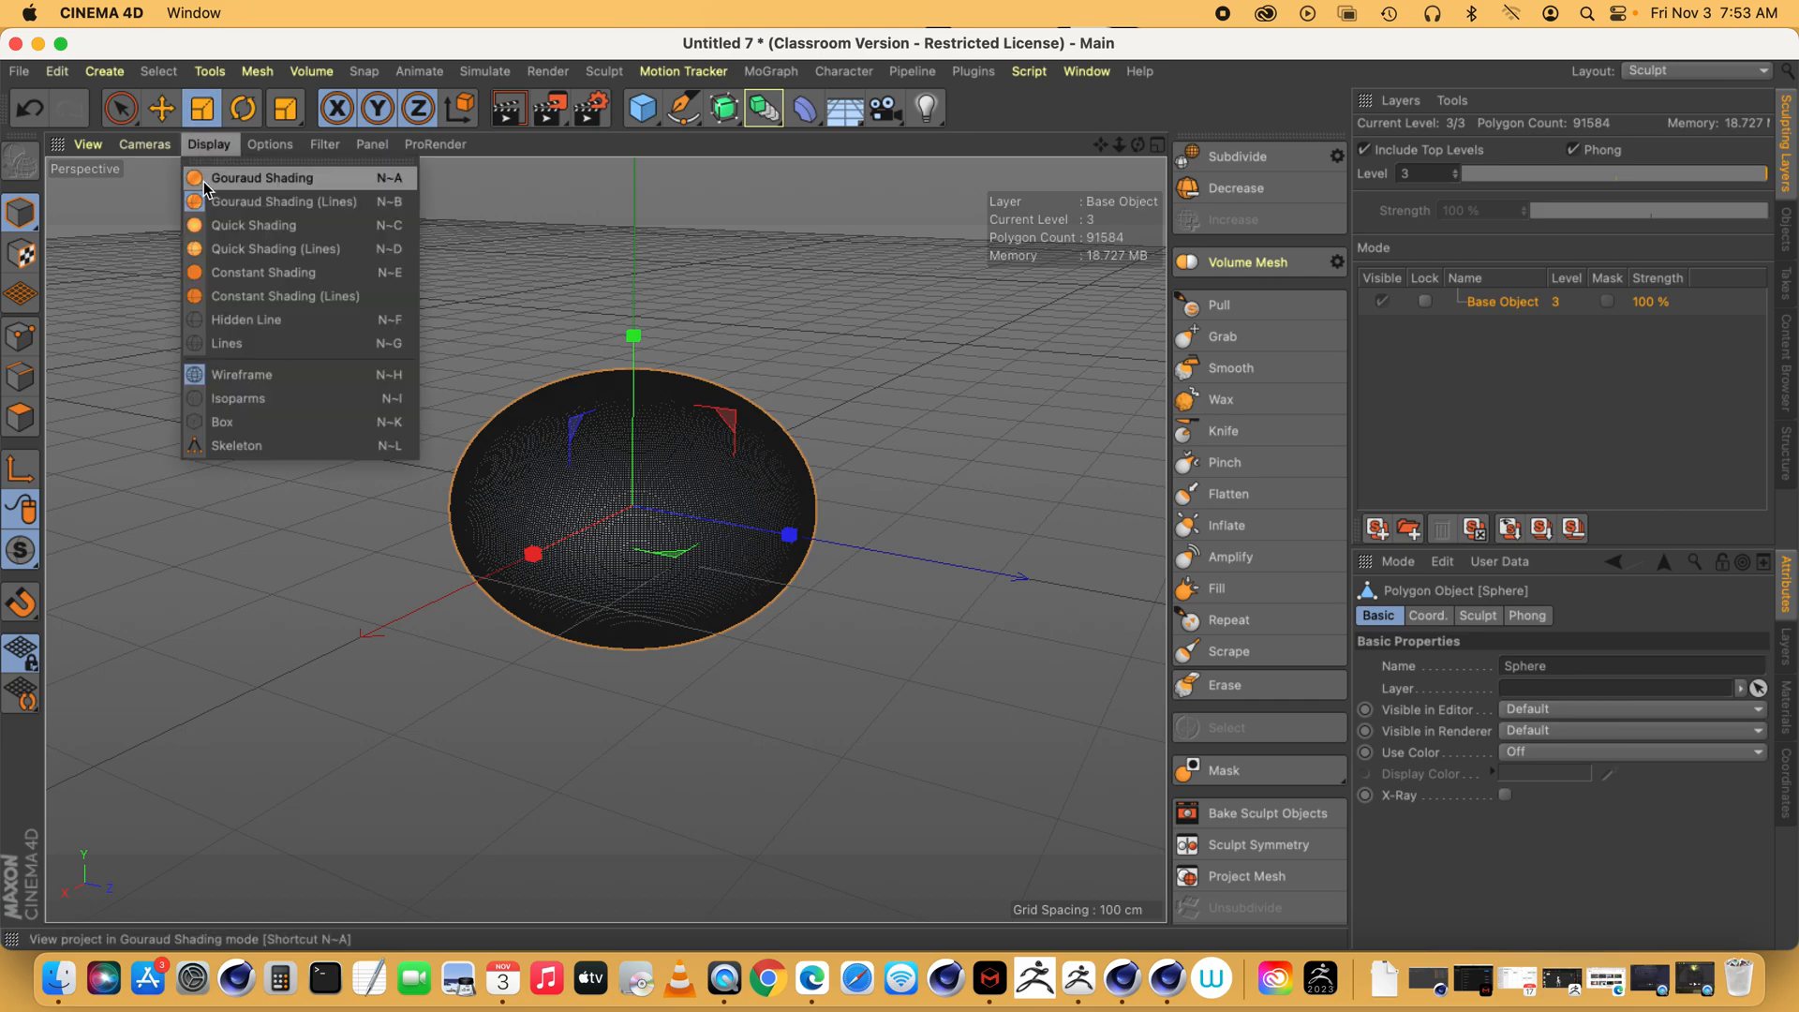
click(206, 179)
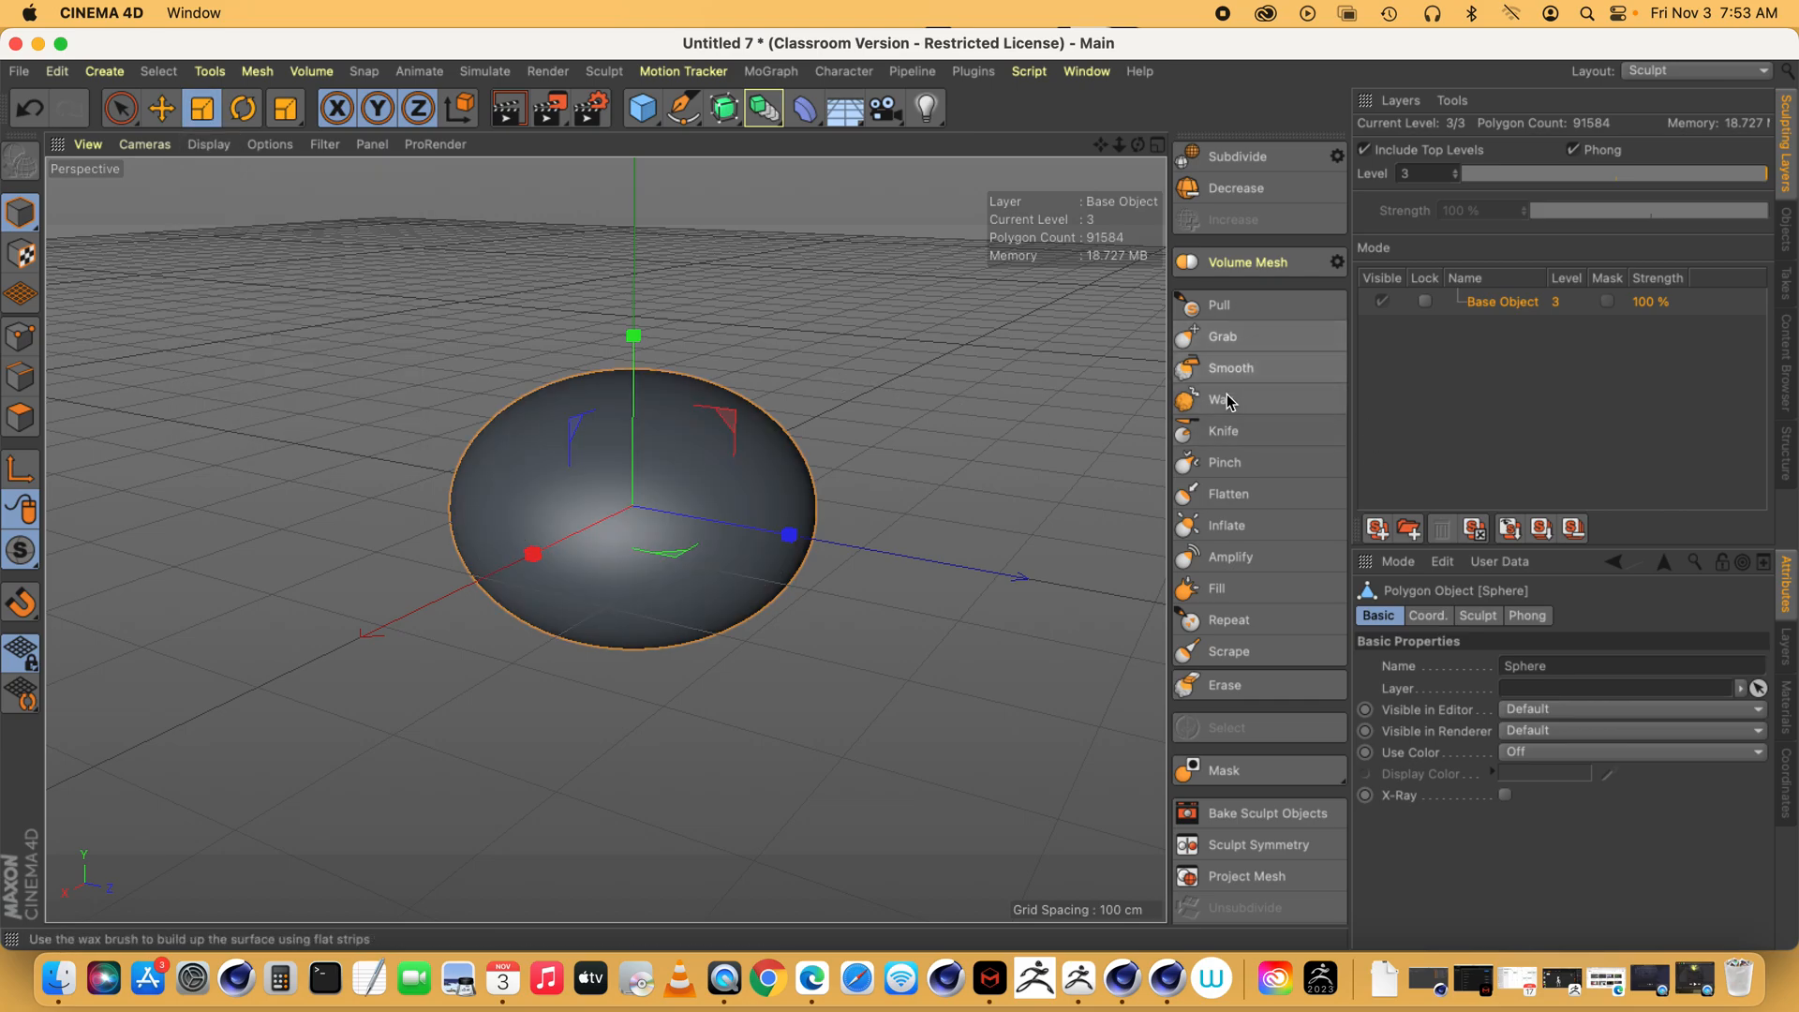
- Carve the first vertical grooves from the top to the underside of the flattened sphere with the Knife brush at size 5
click(1223, 431)
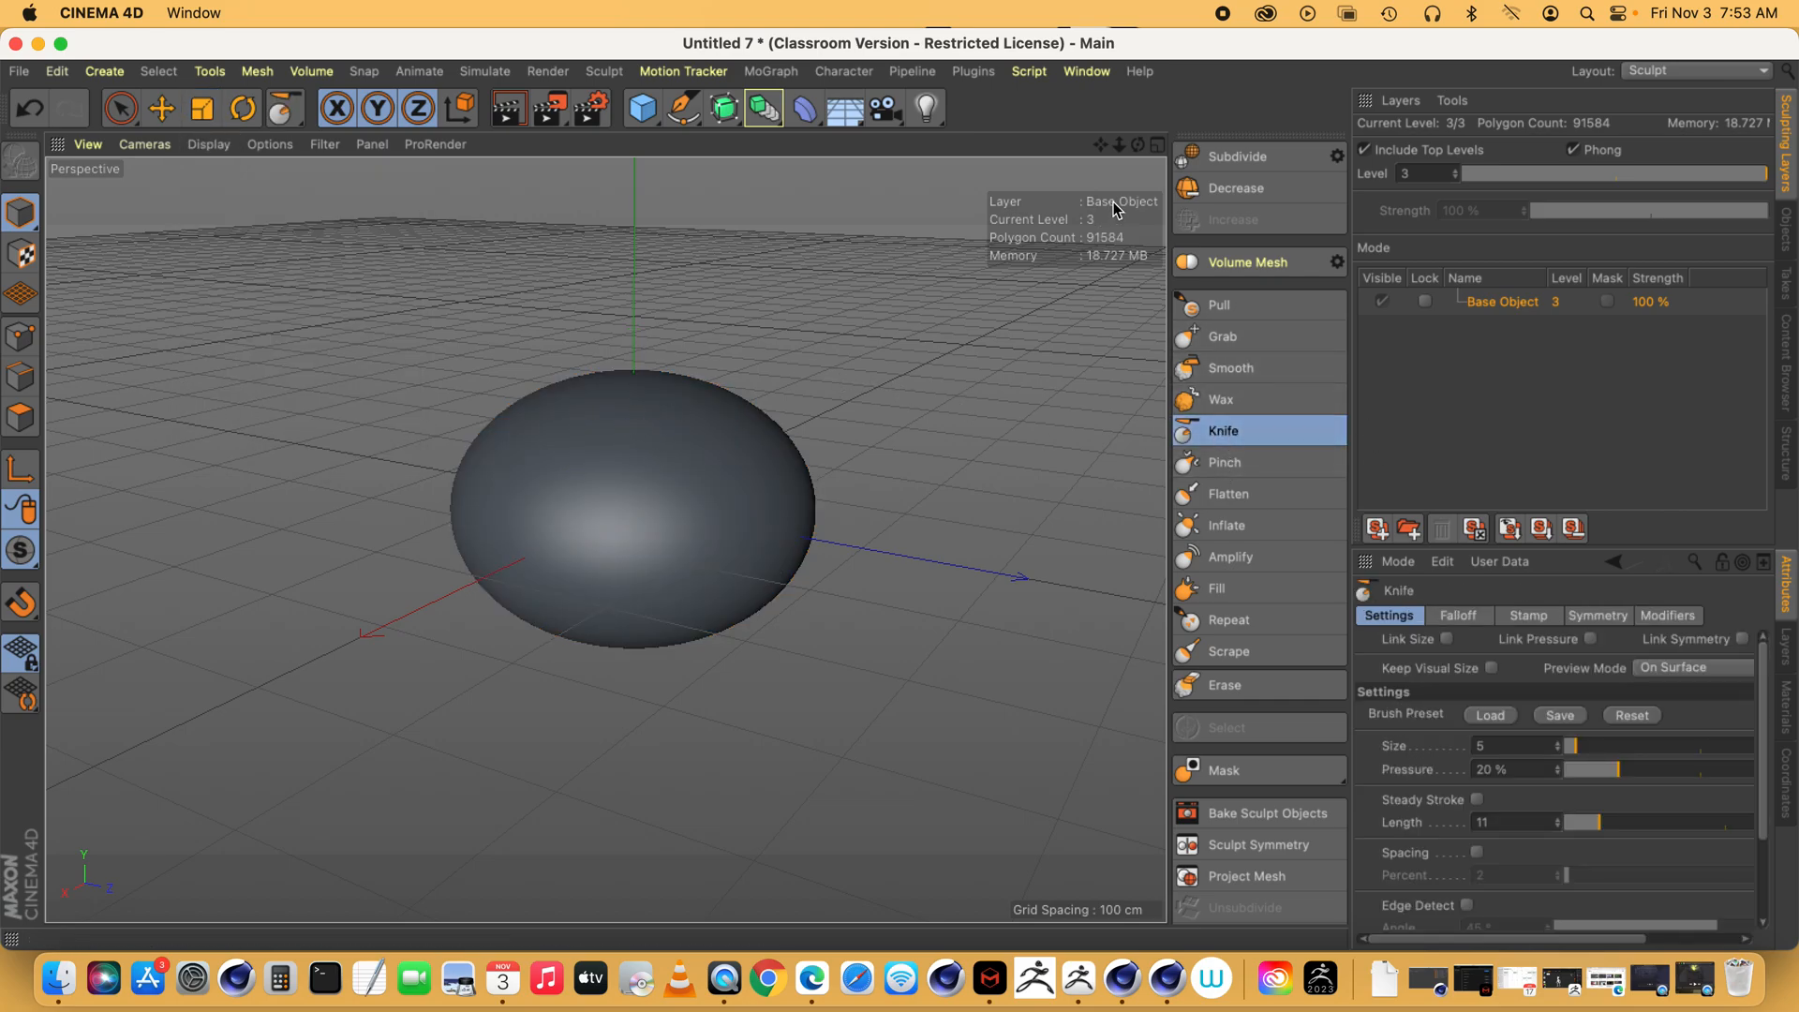
mouse_move(1138, 144)
mouse_down()
mouse_move(1110, 147)
mouse_move(1124, 150)
mouse_up()
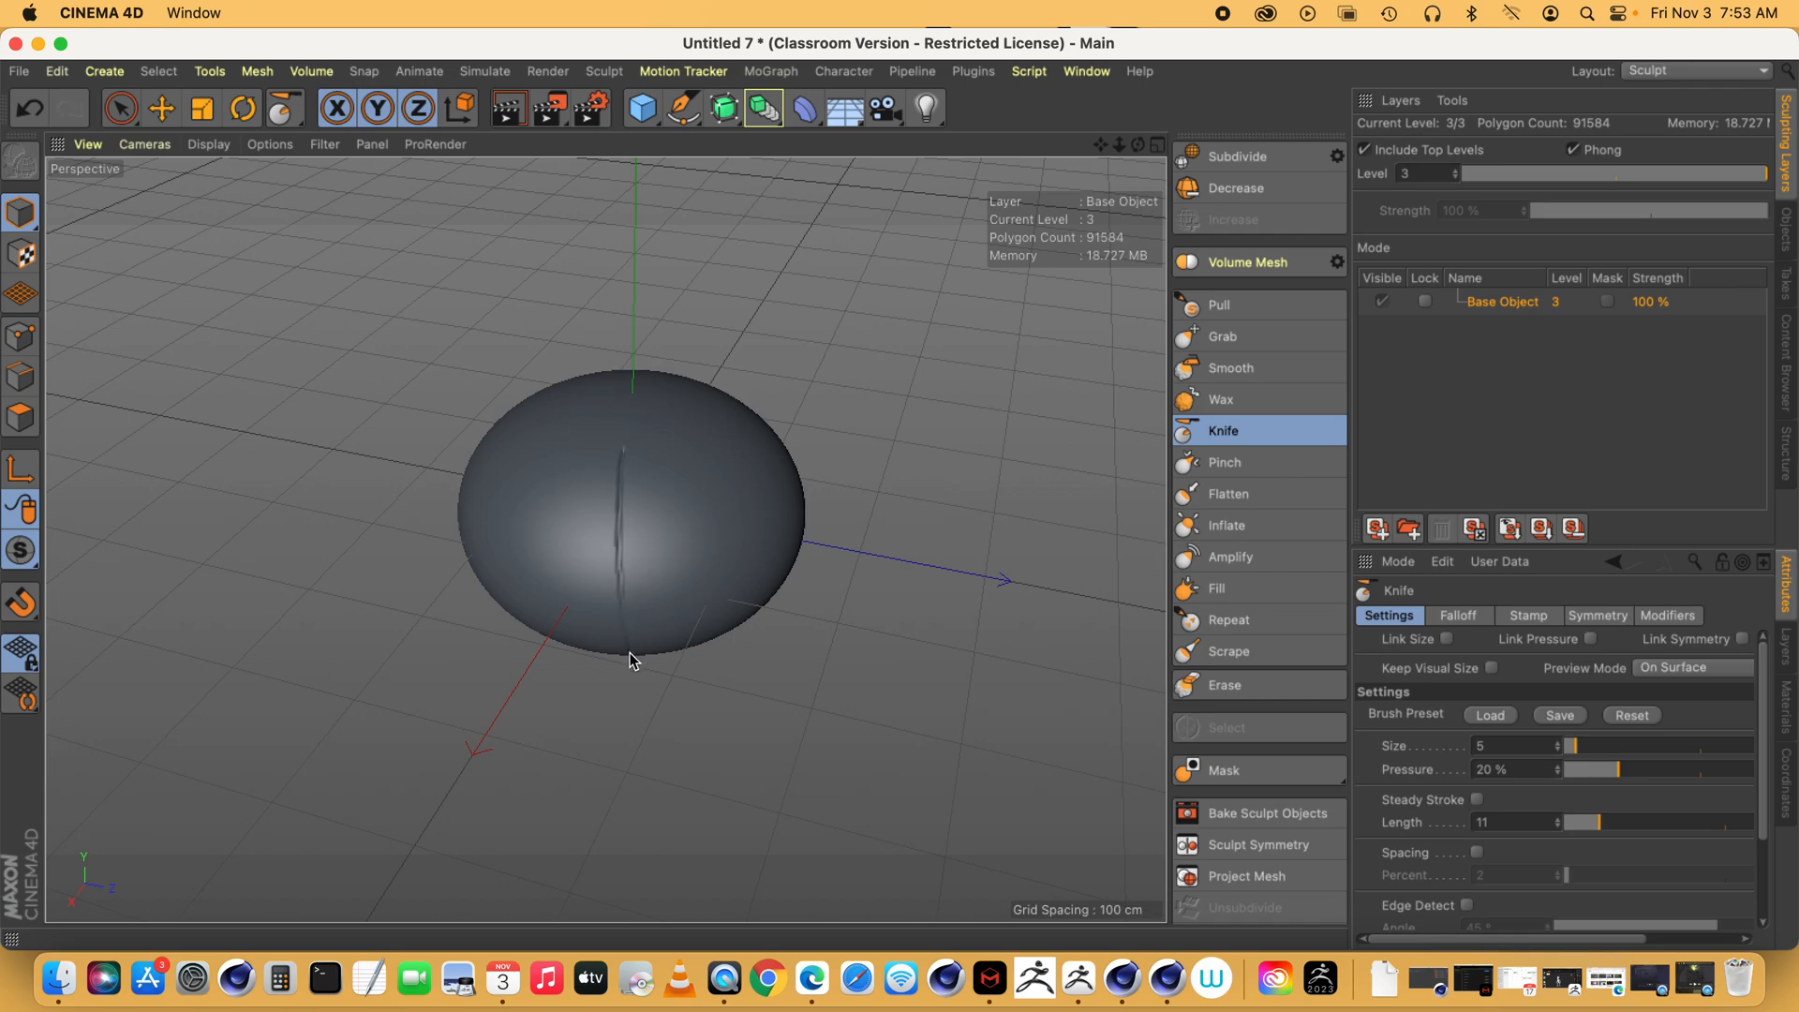
drag(1138, 144, 1109, 178)
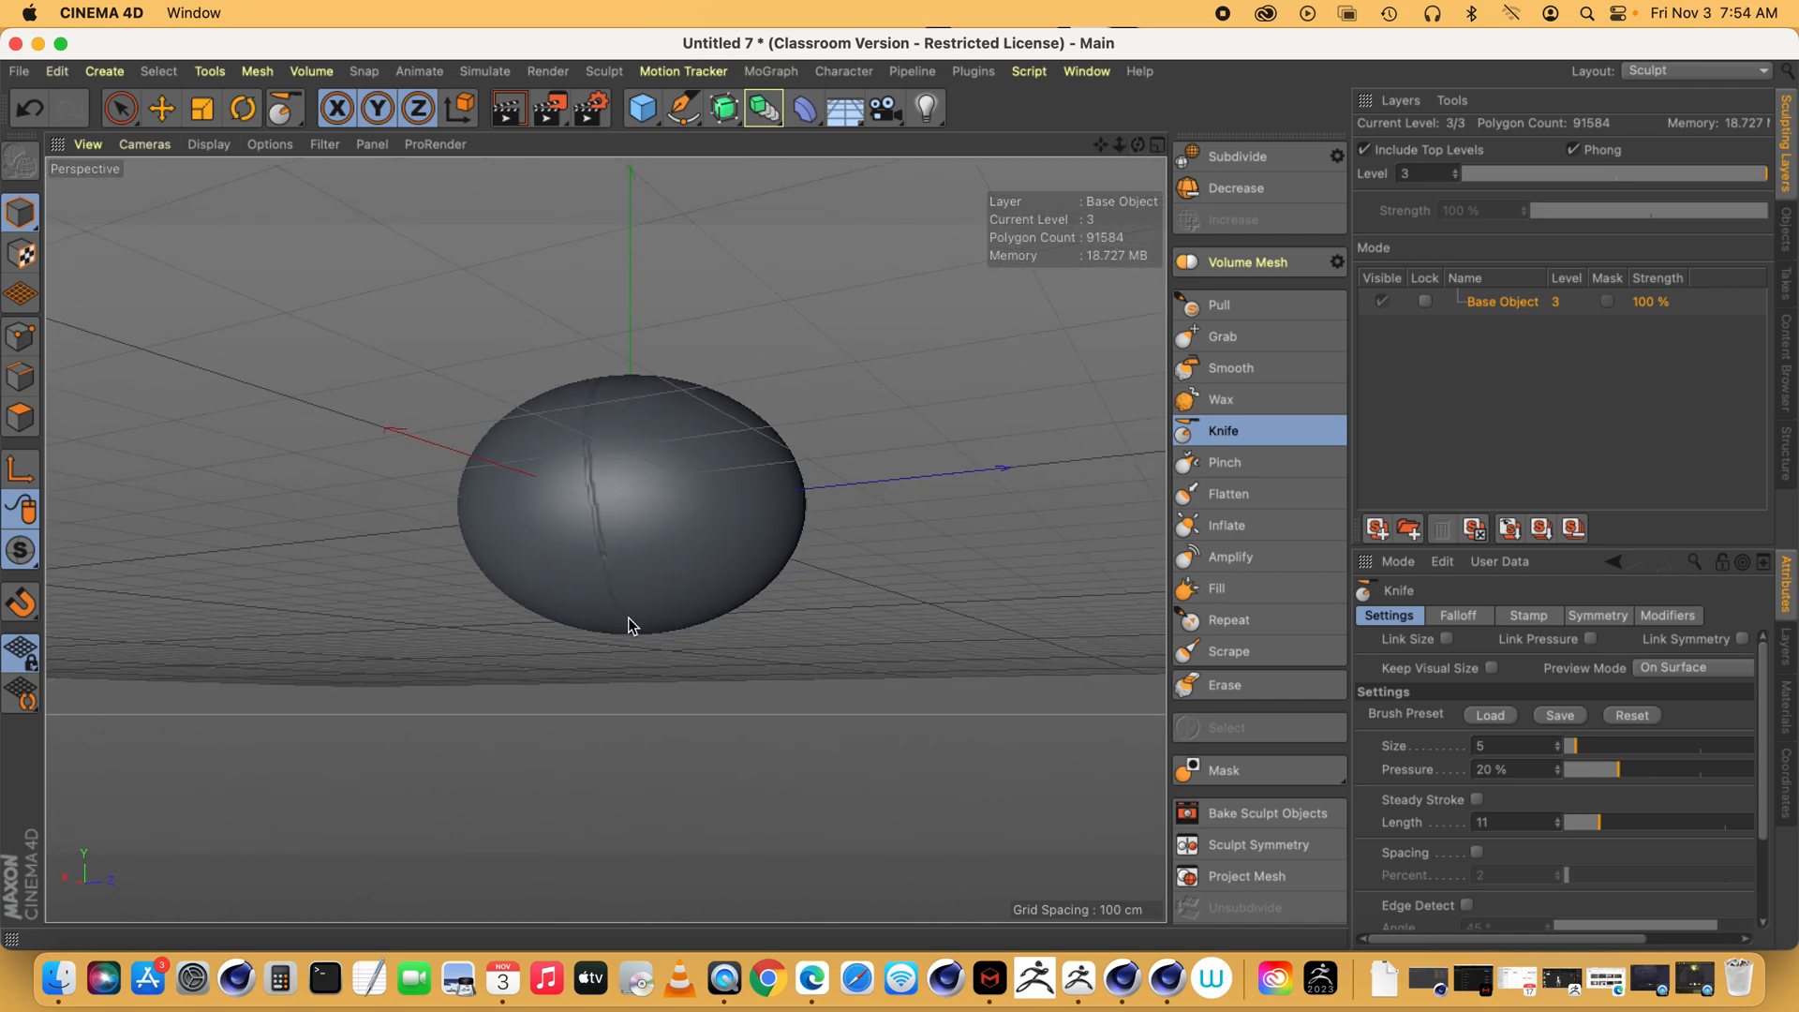
drag(1138, 146, 1092, 176)
alt+drag(641, 412, 652, 425)
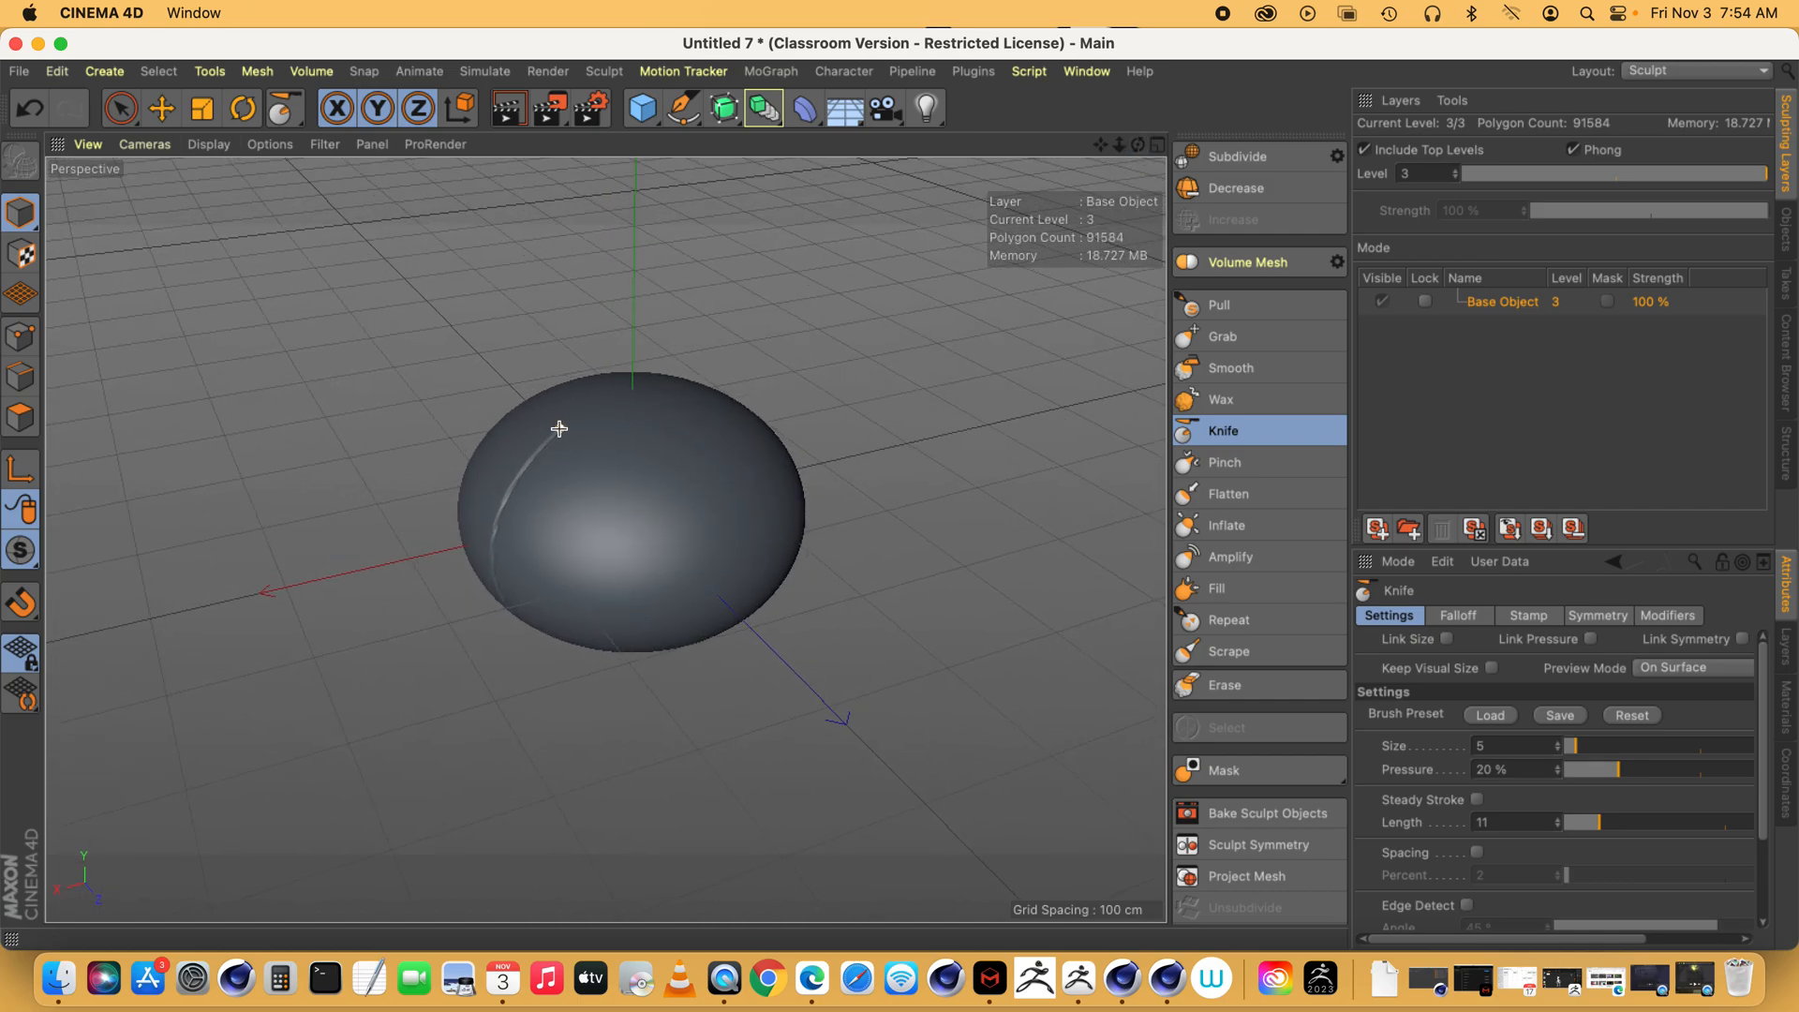
drag(596, 408, 622, 655)
alt+drag(1074, 161, 677, 536)
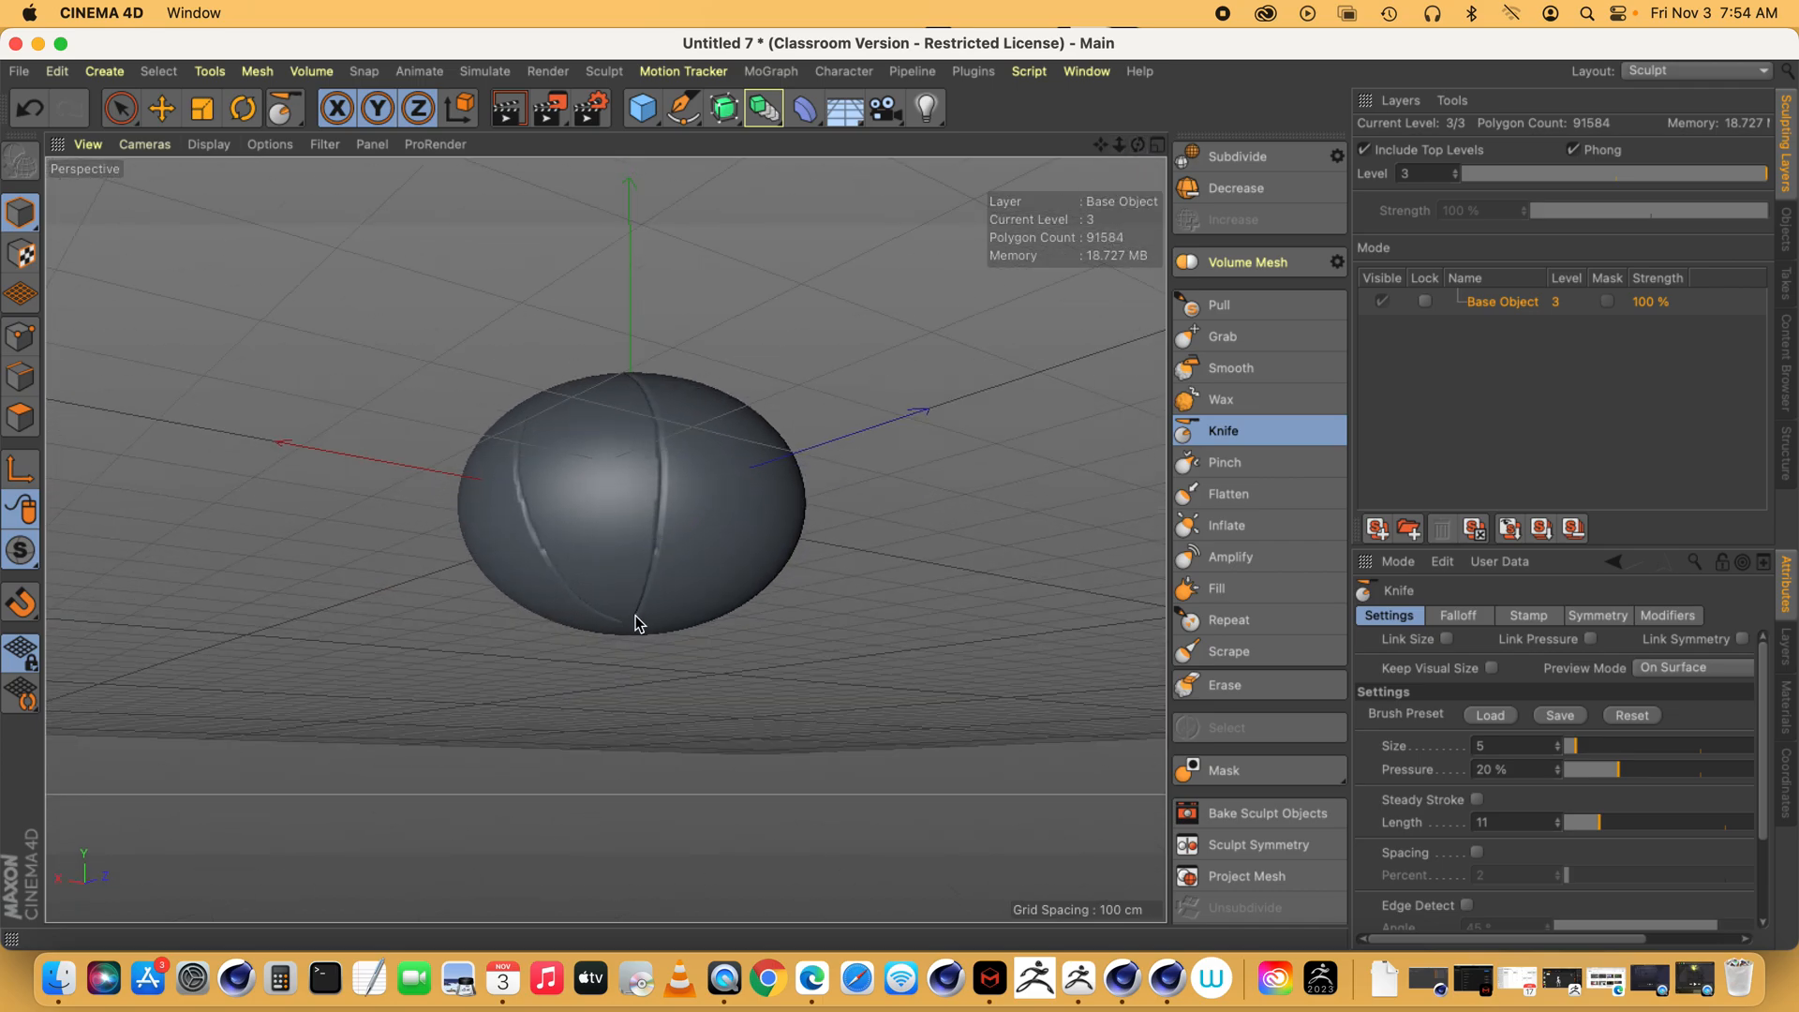
- Continue the Knife grooves around the rest of the form, joining them at the top and underside like pumpkin ribs
drag(1137, 144, 1130, 216)
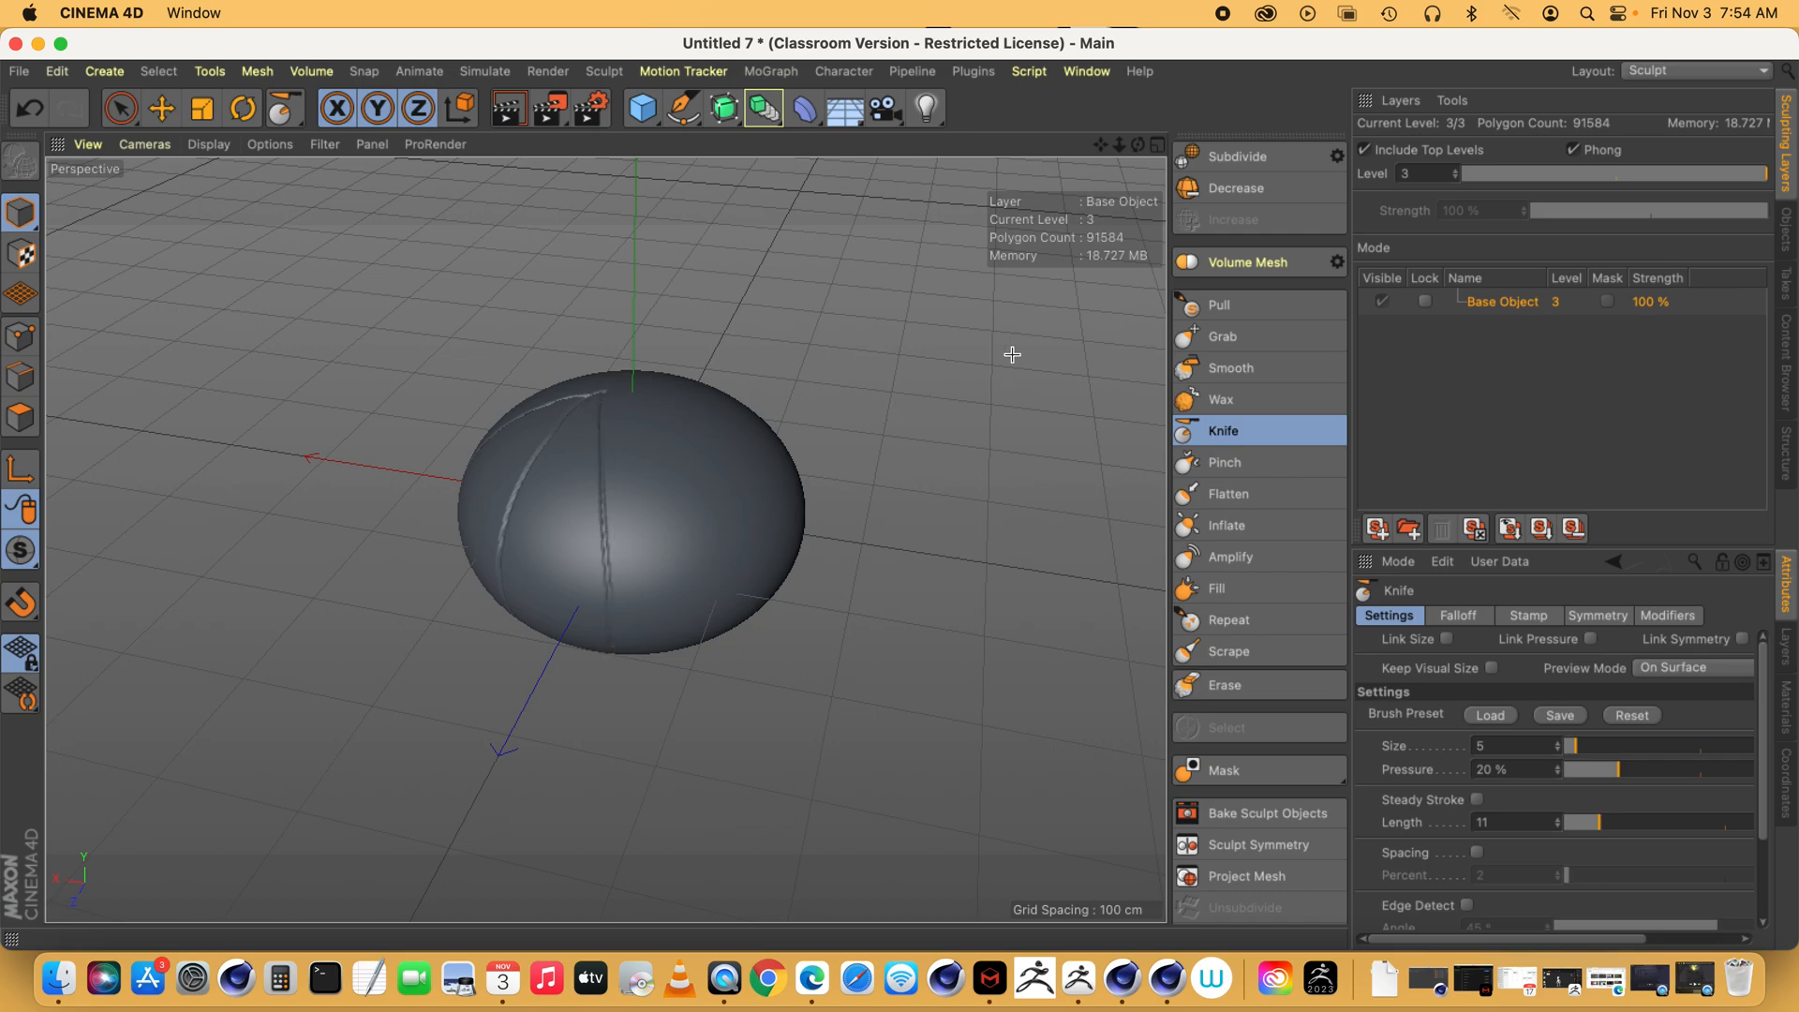
drag(1138, 144, 1134, 120)
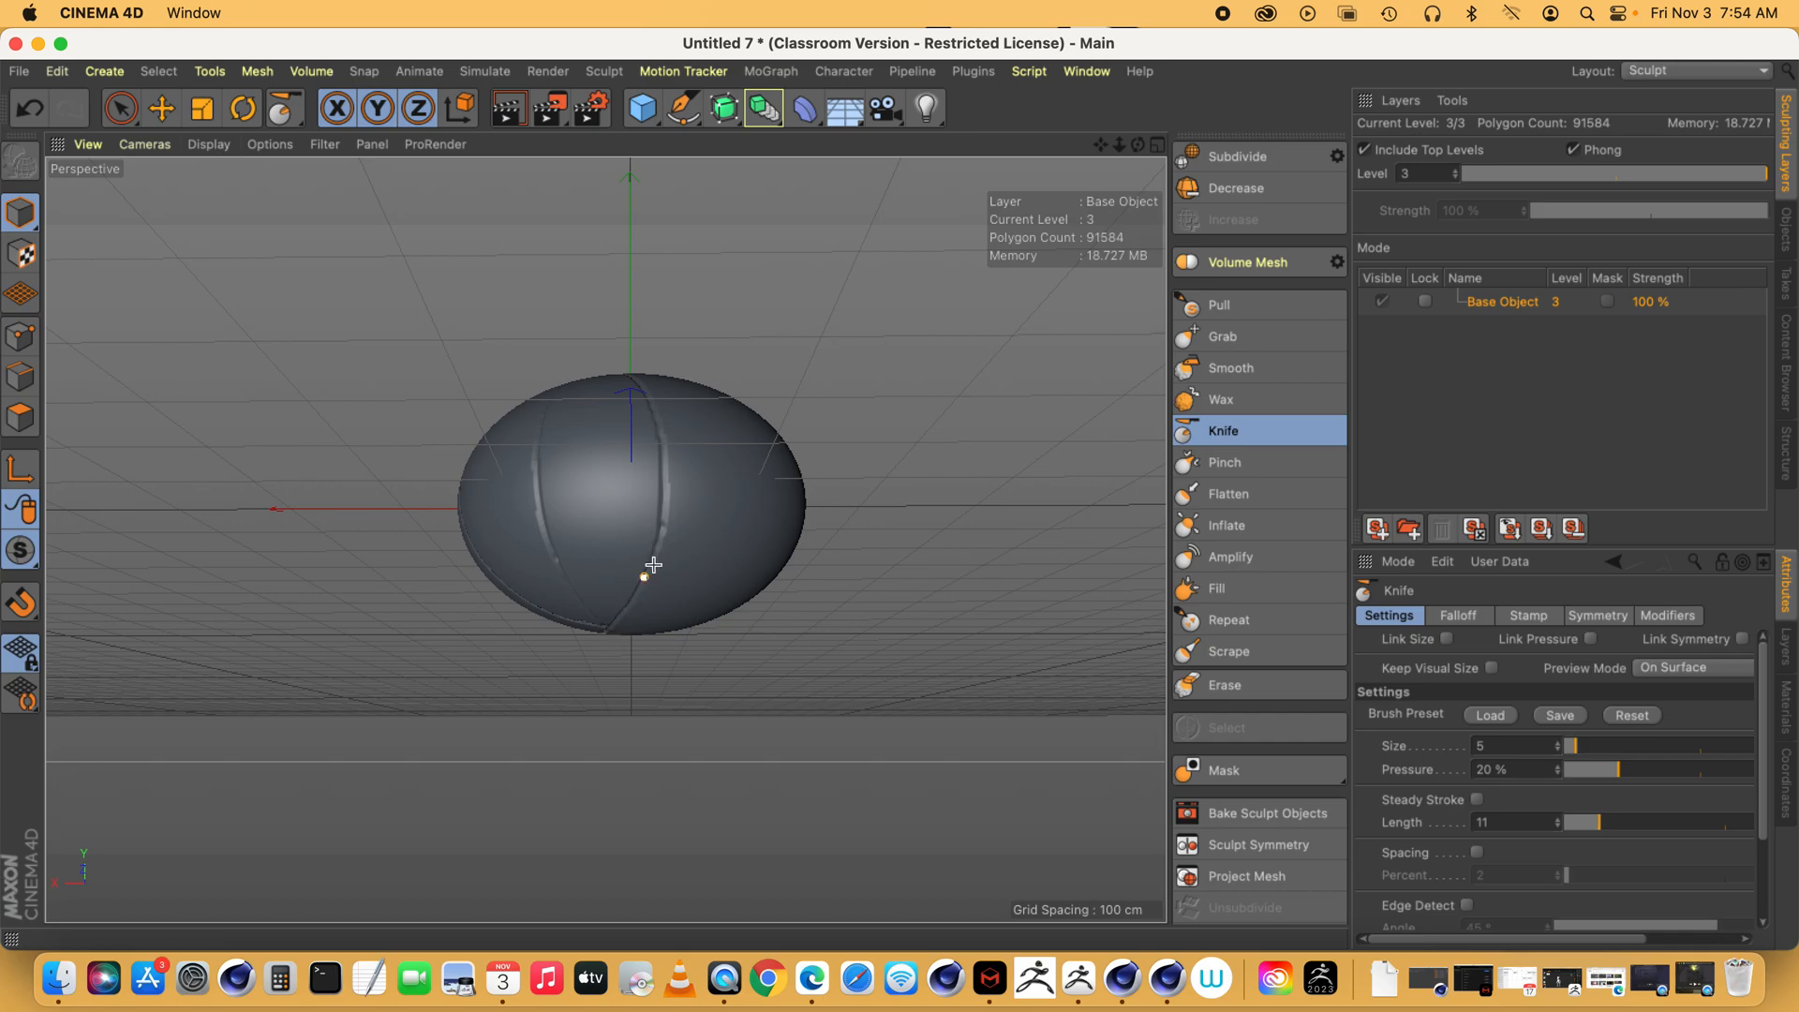
drag(1139, 145, 956, 190)
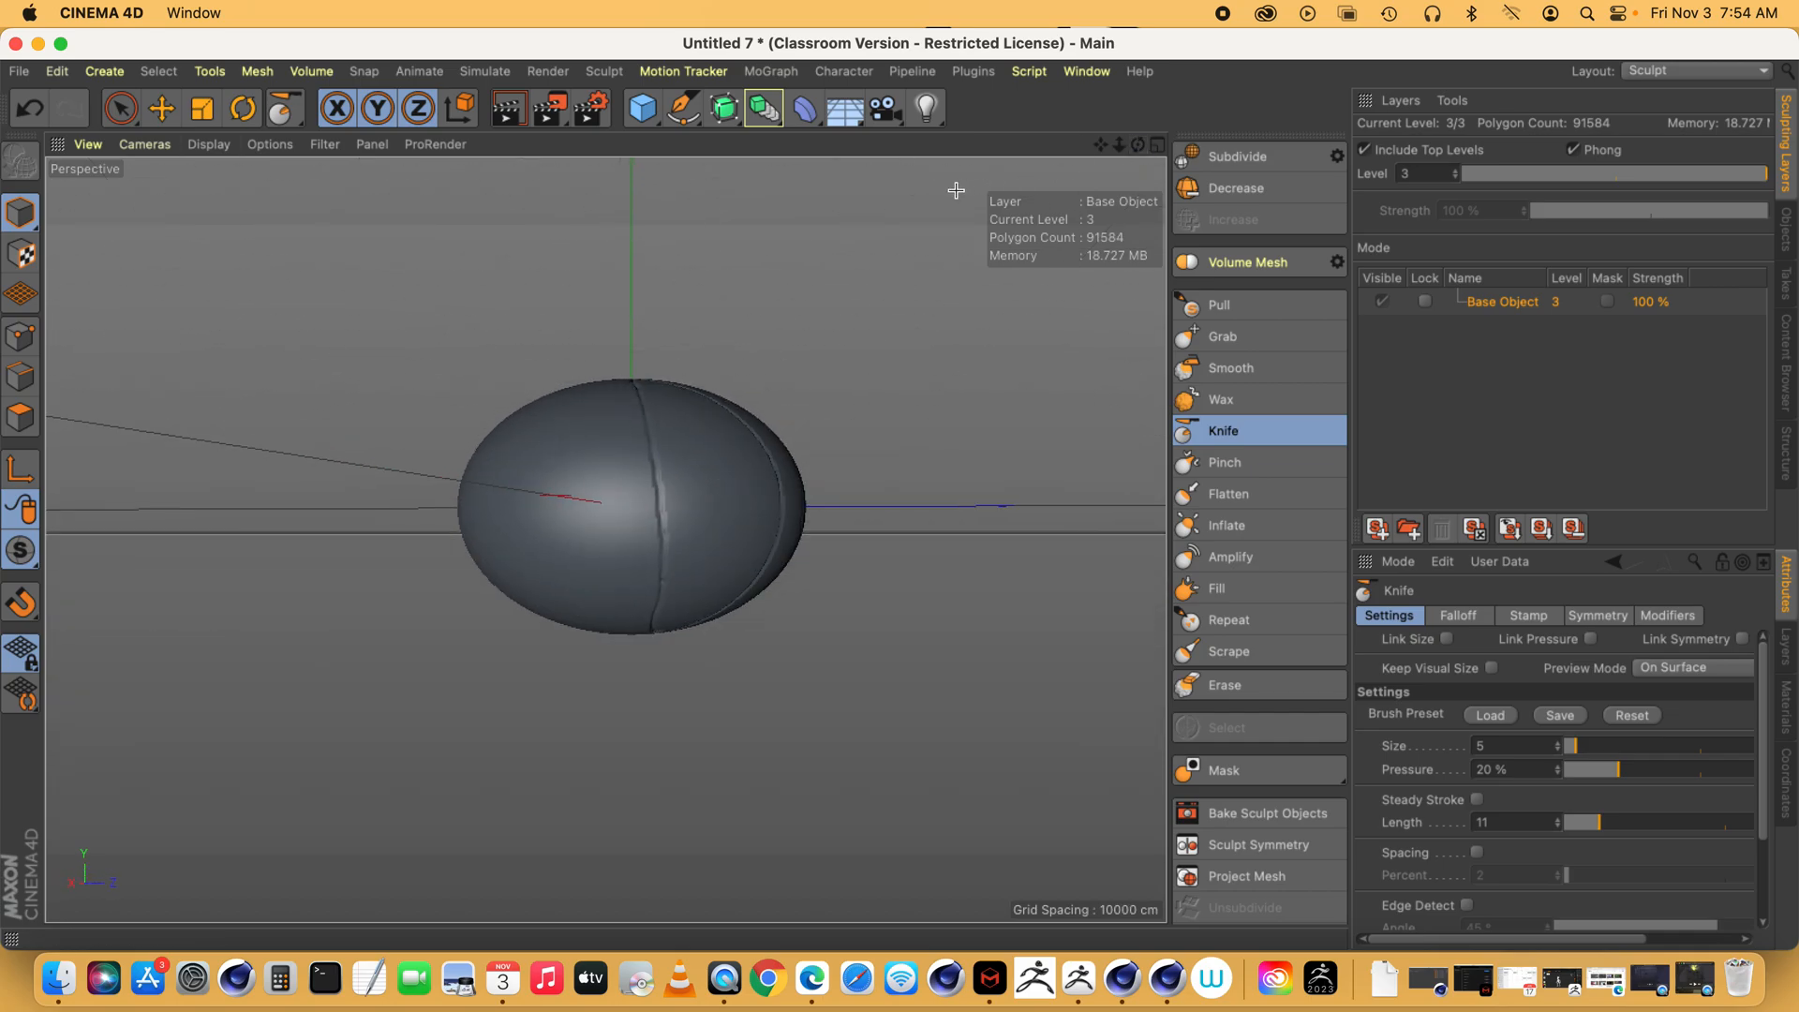
drag(1137, 145, 1037, 244)
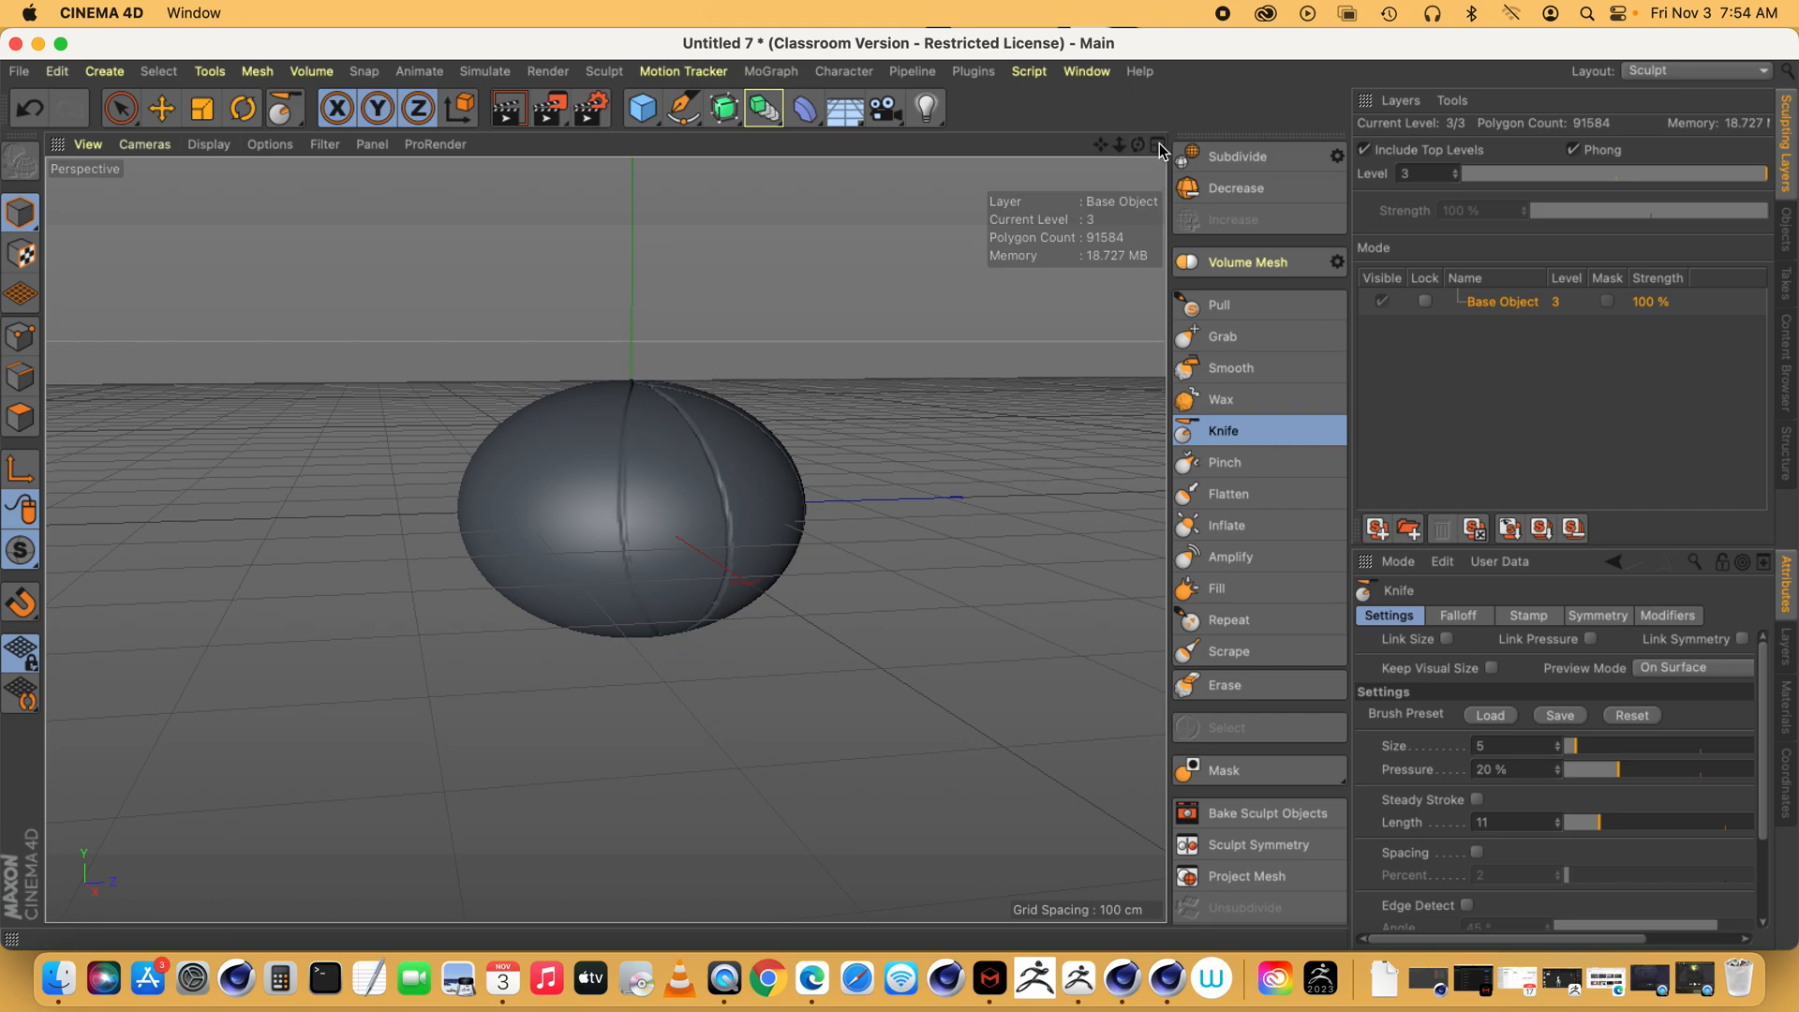
mouse_move(1139, 144)
mouse_down()
mouse_move(1059, 229)
mouse_move(1031, 79)
mouse_move(1139, 152)
mouse_up()
drag(595, 605, 622, 628)
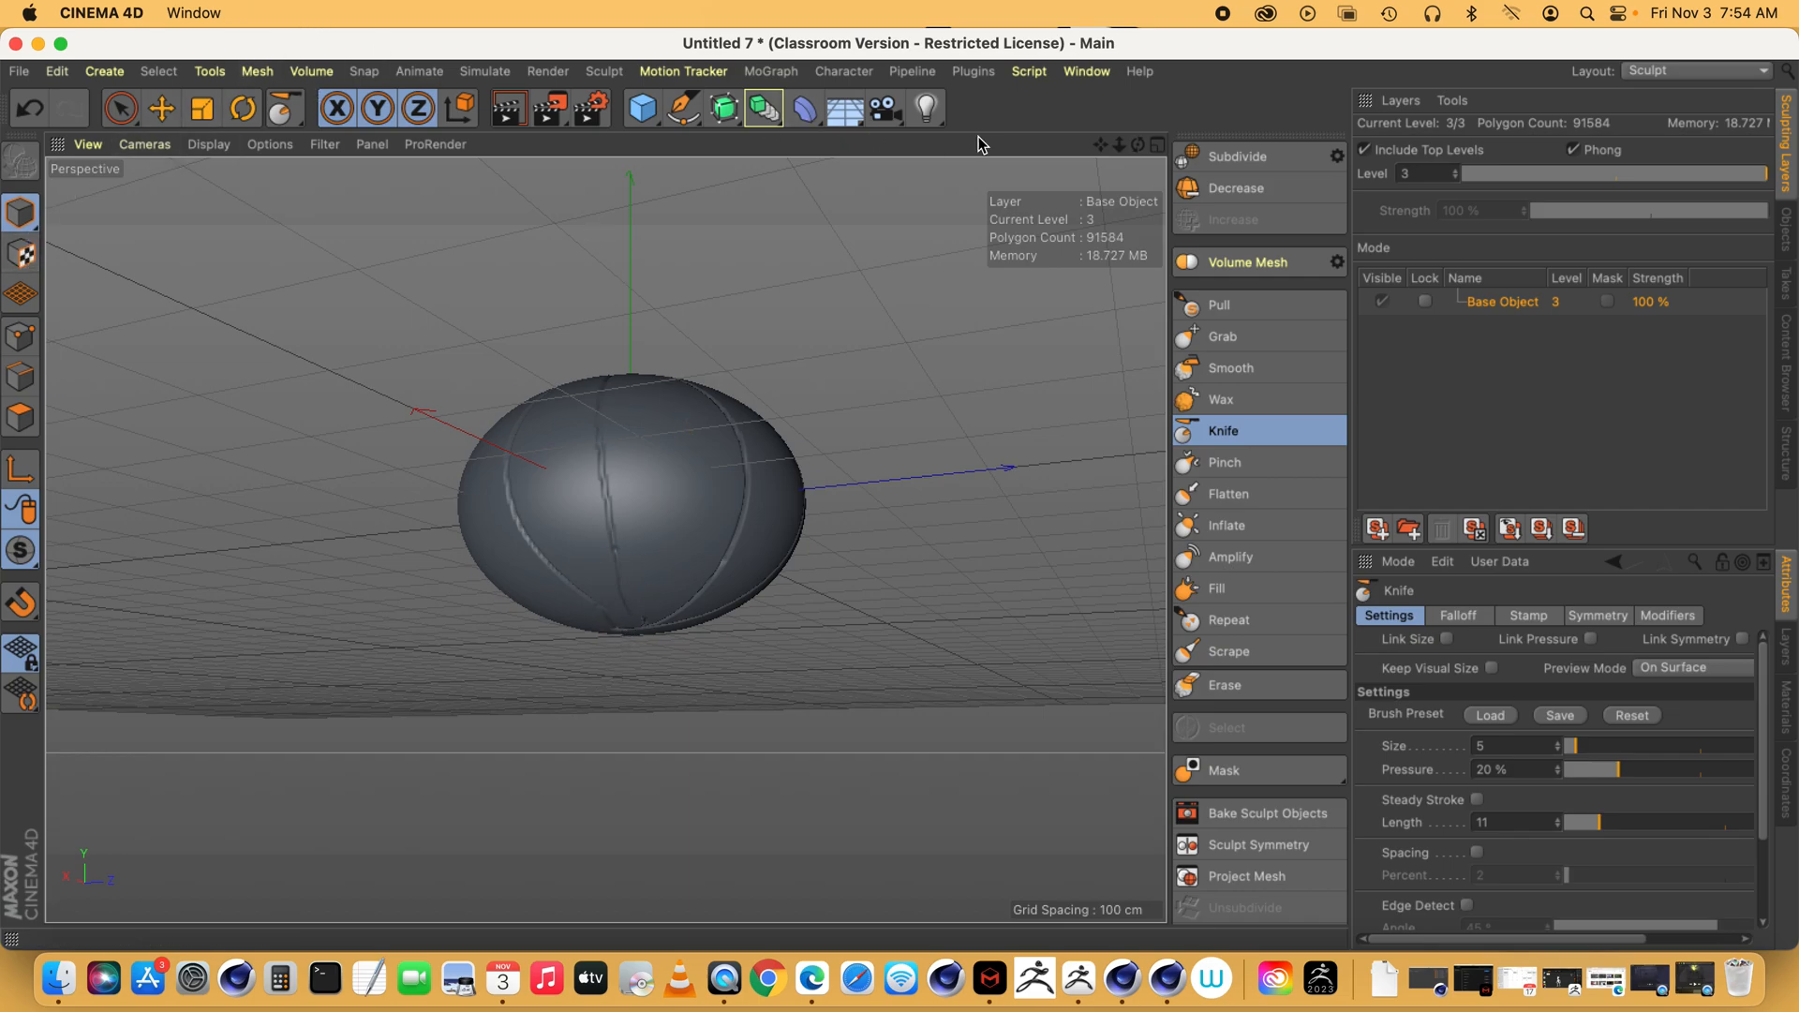
drag(1137, 143, 321, 177)
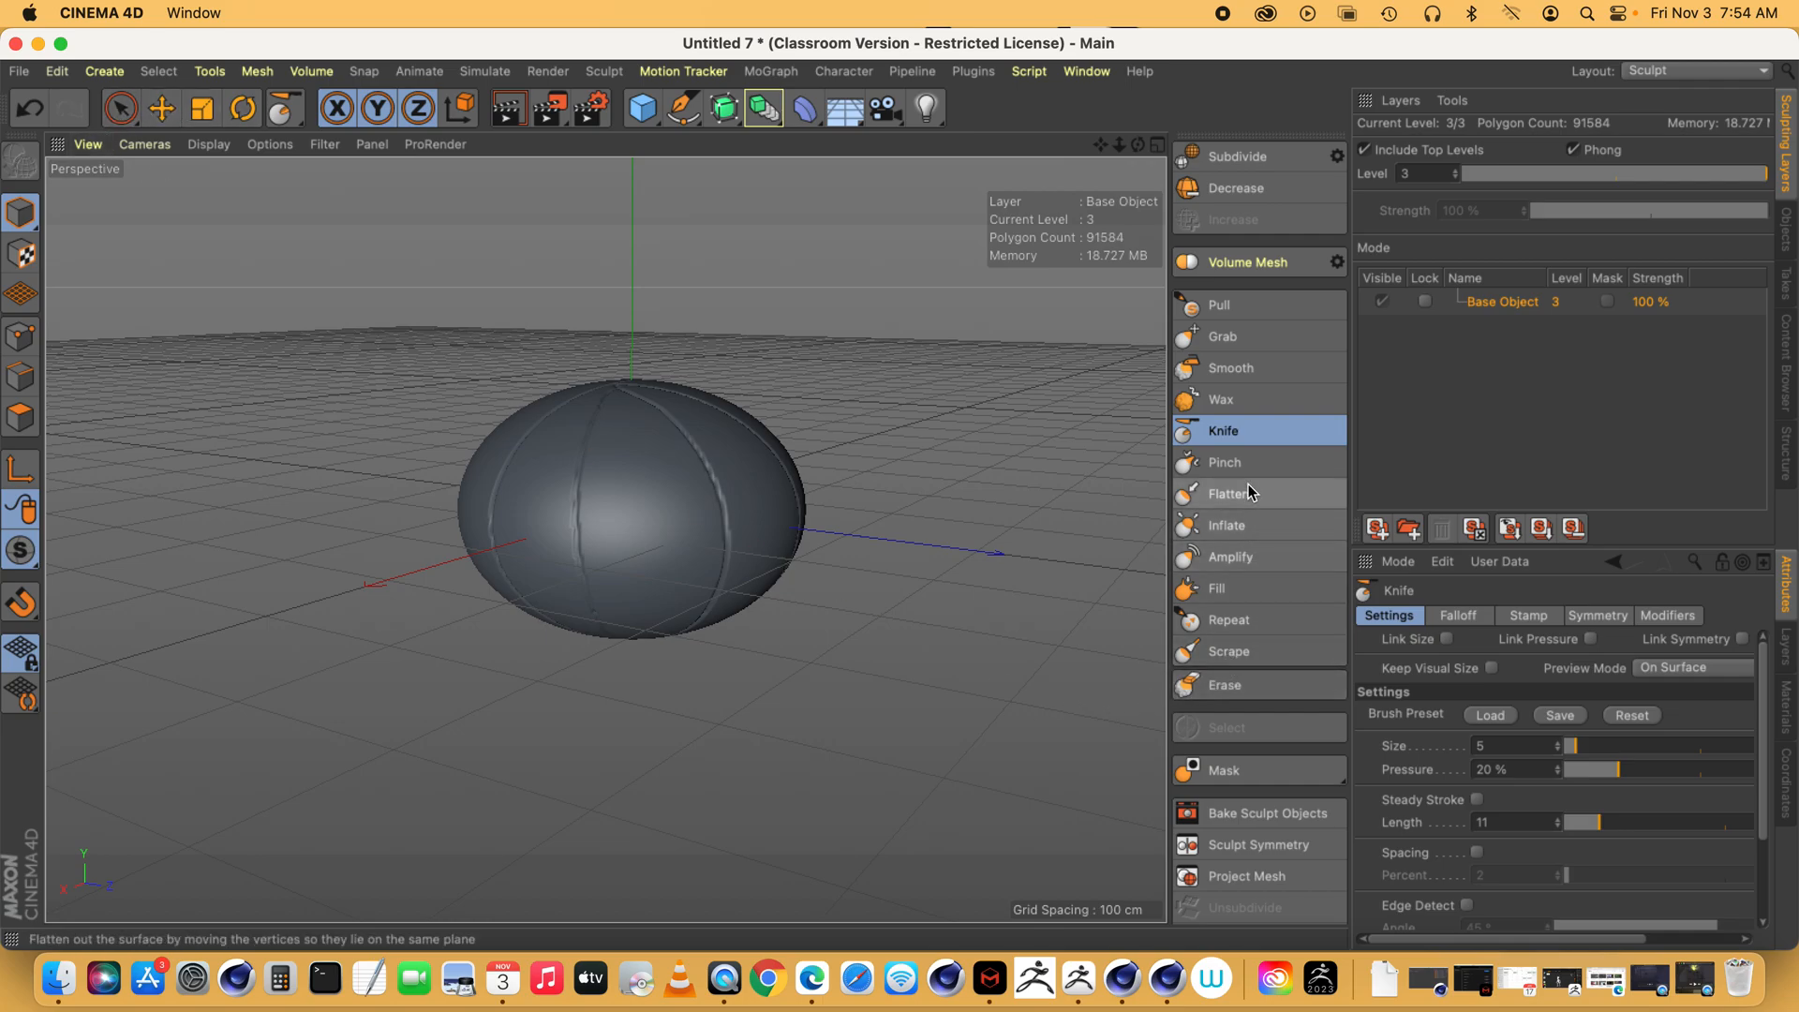
- Bulge the sections between the vertical grooves around the form with the Inflate brush at size 86
click(1235, 524)
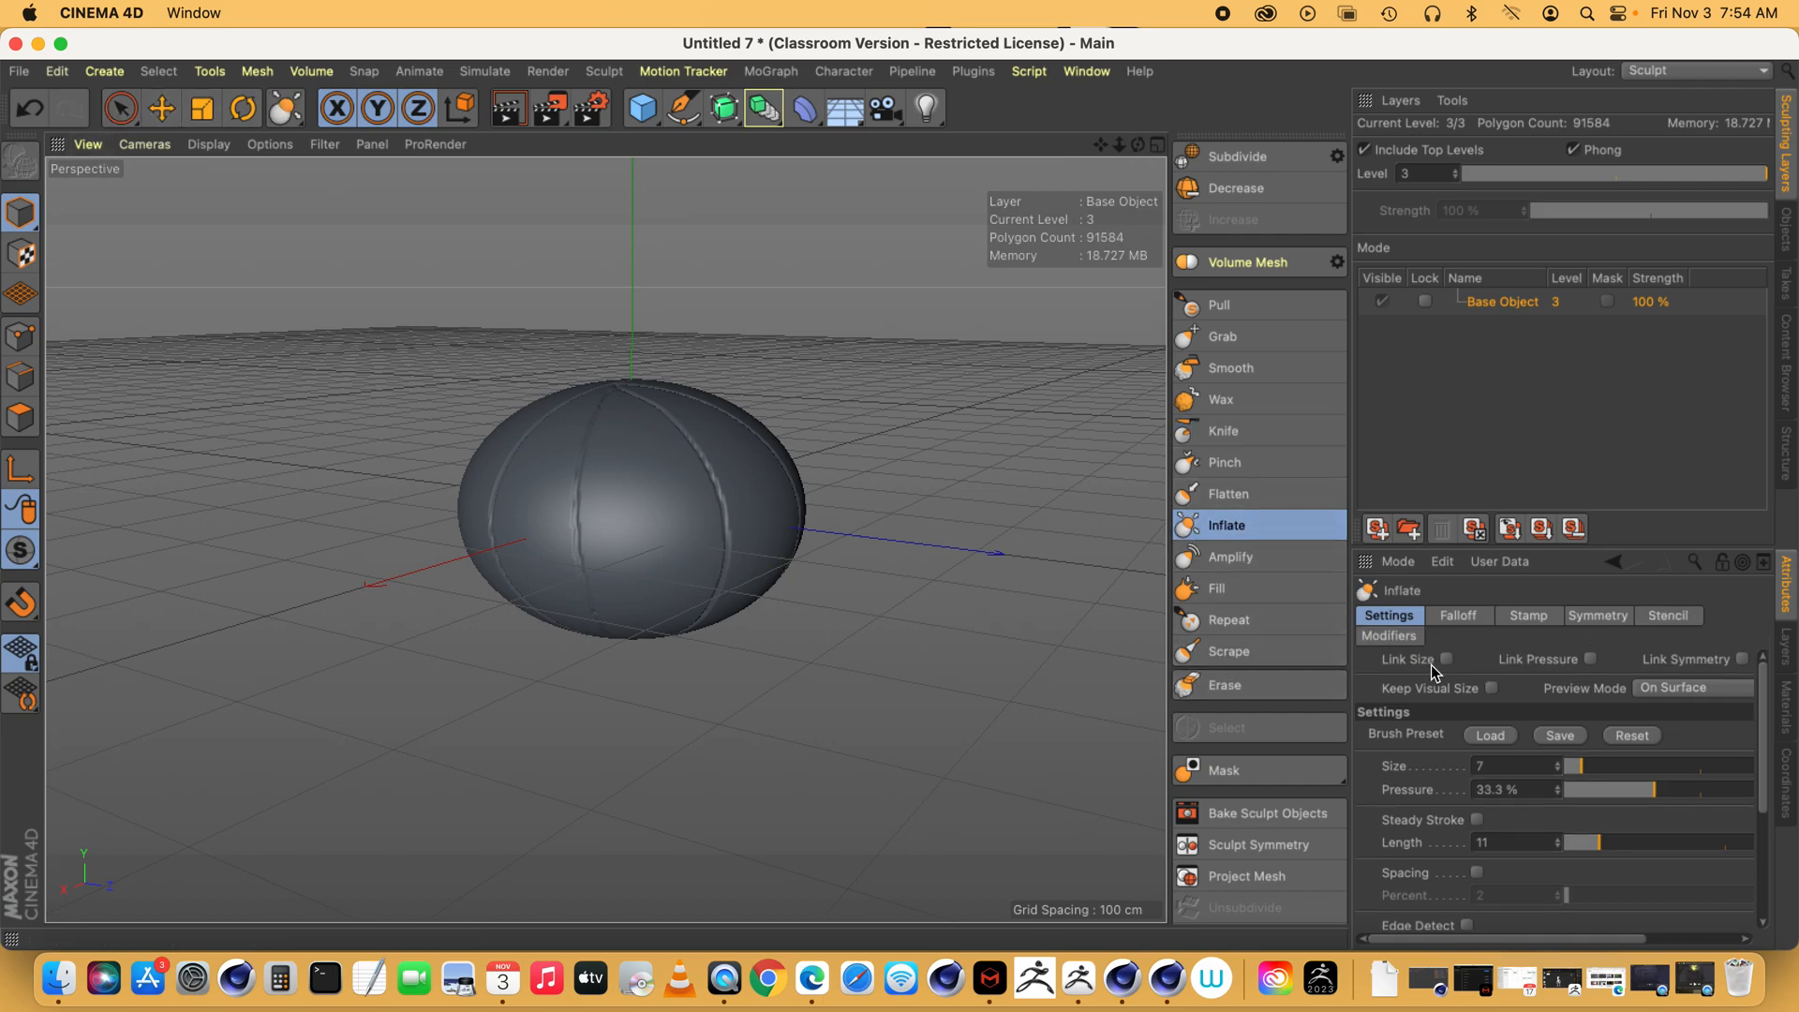
drag(1614, 772, 1754, 771)
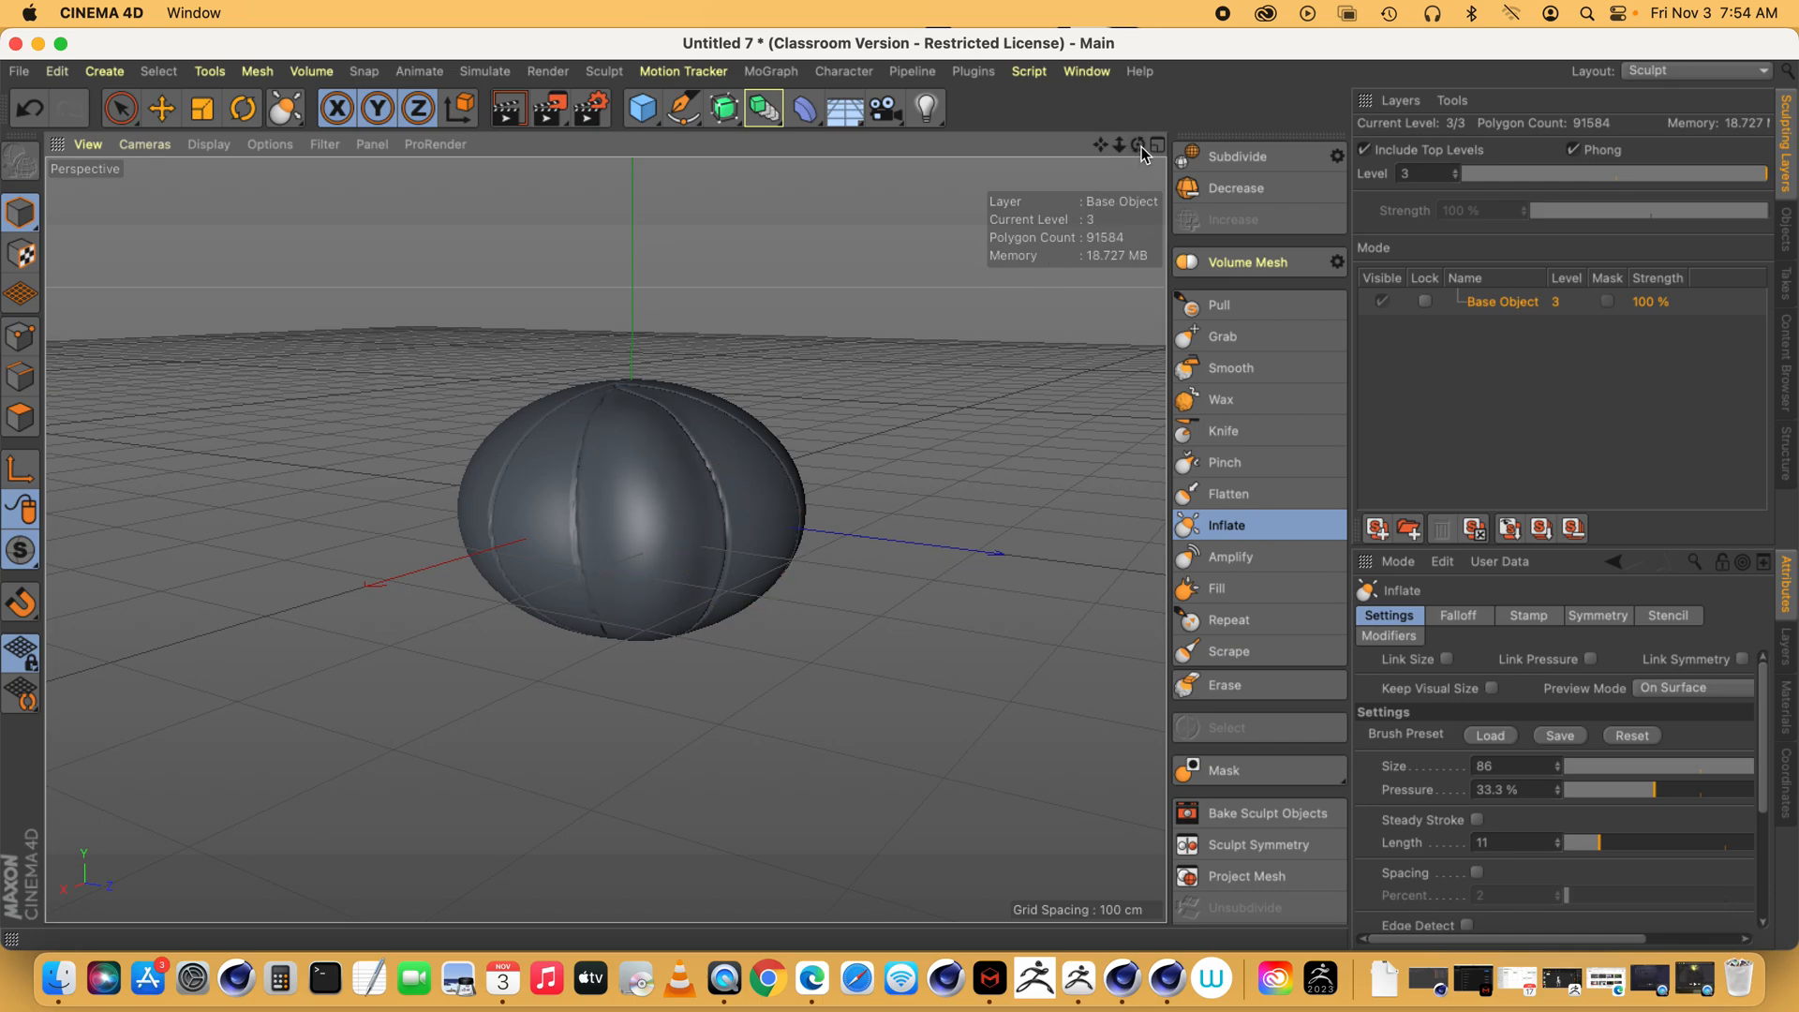
drag(1135, 145, 1050, 242)
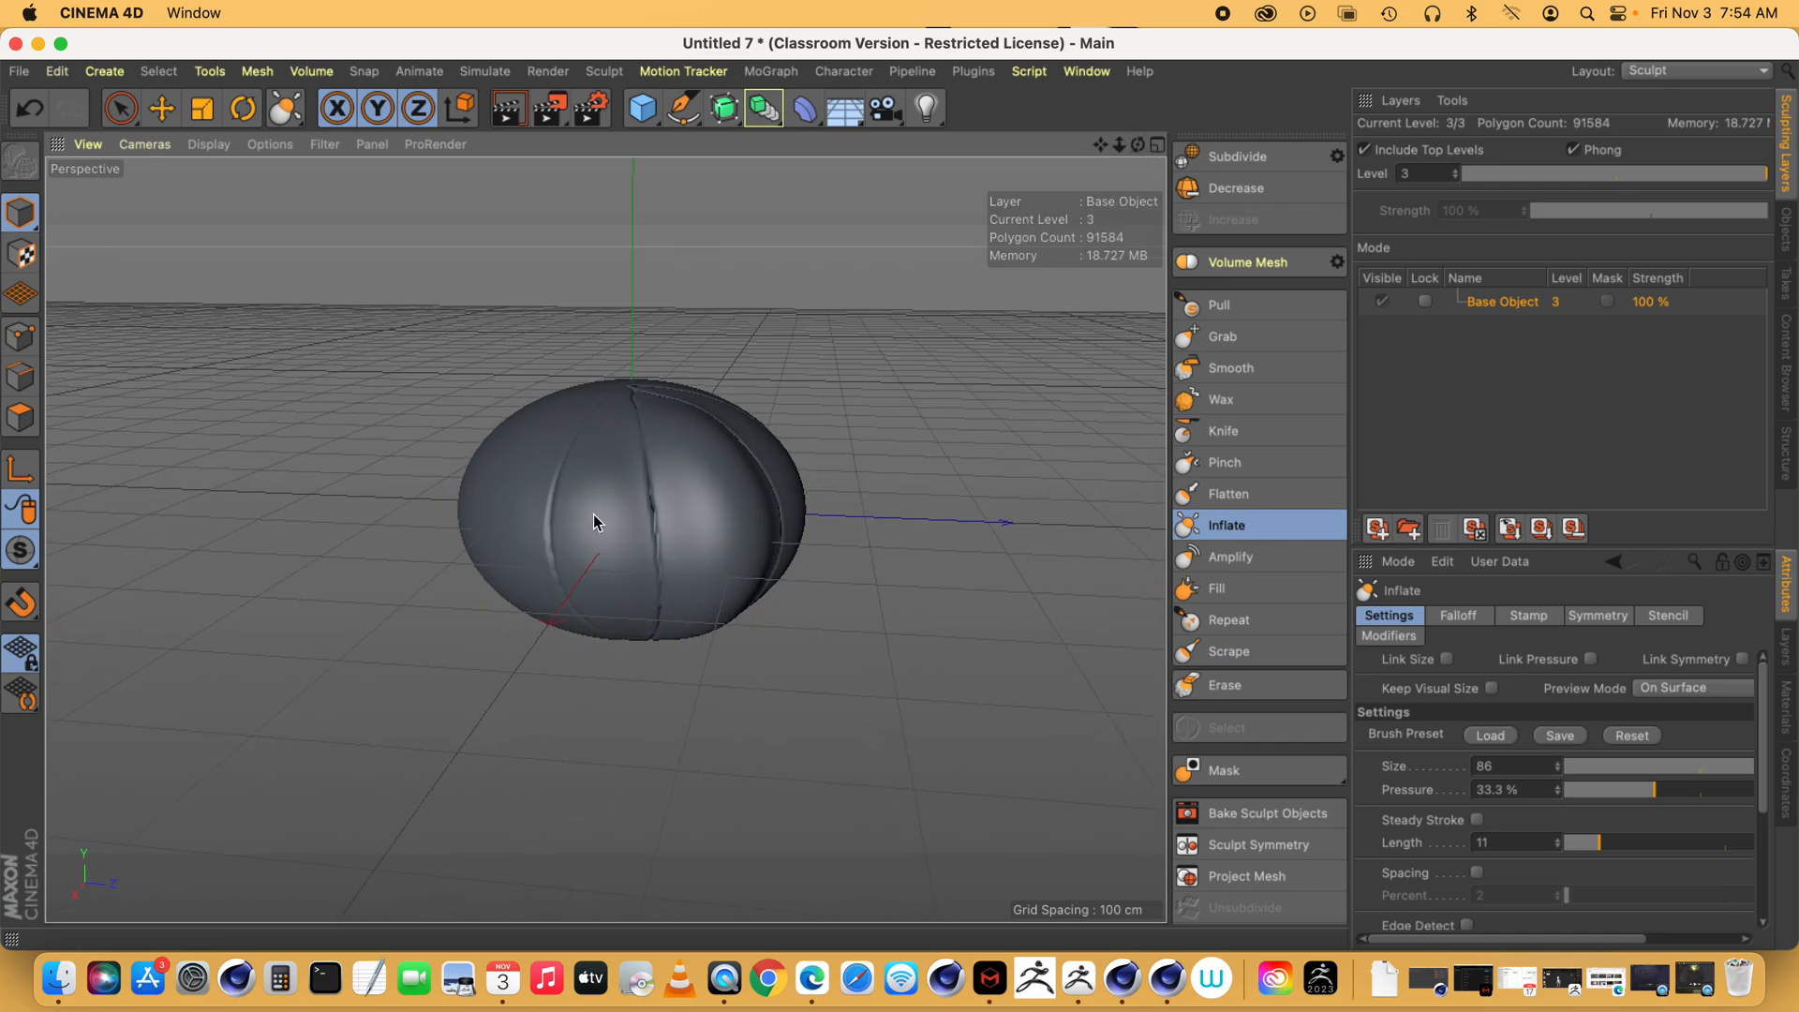
drag(603, 628, 598, 396)
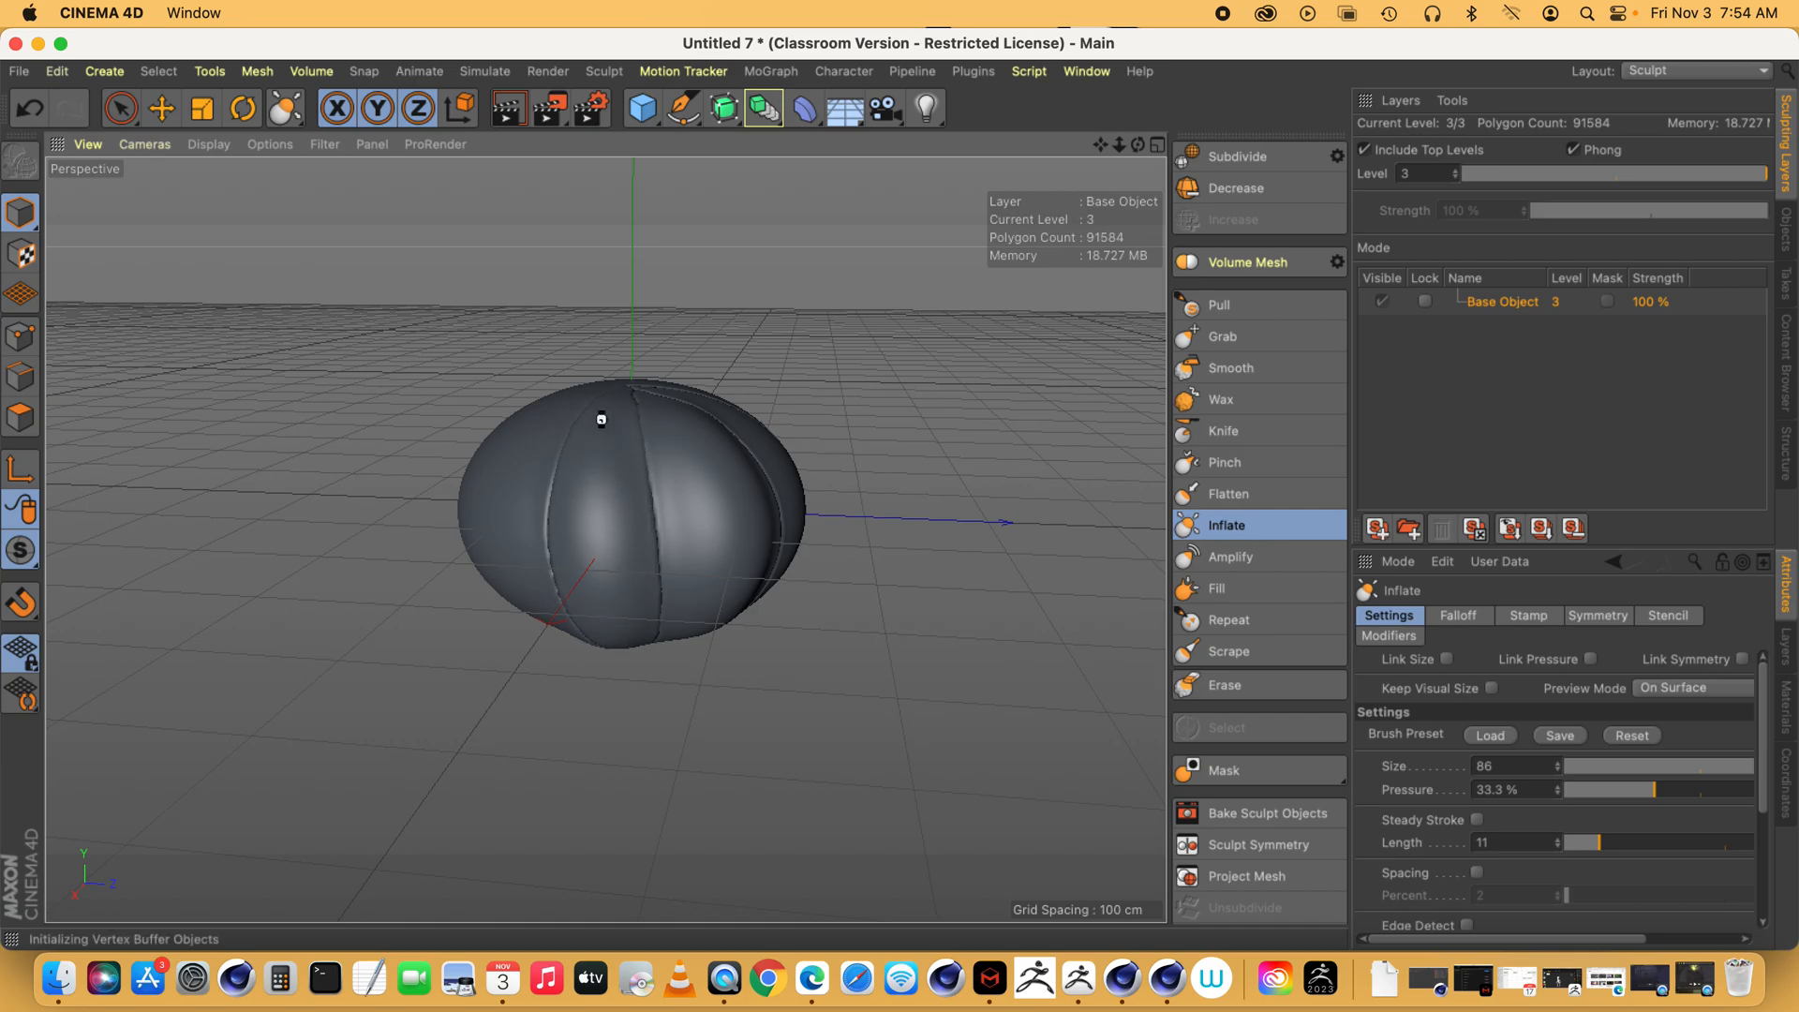
drag(1135, 145, 1223, 146)
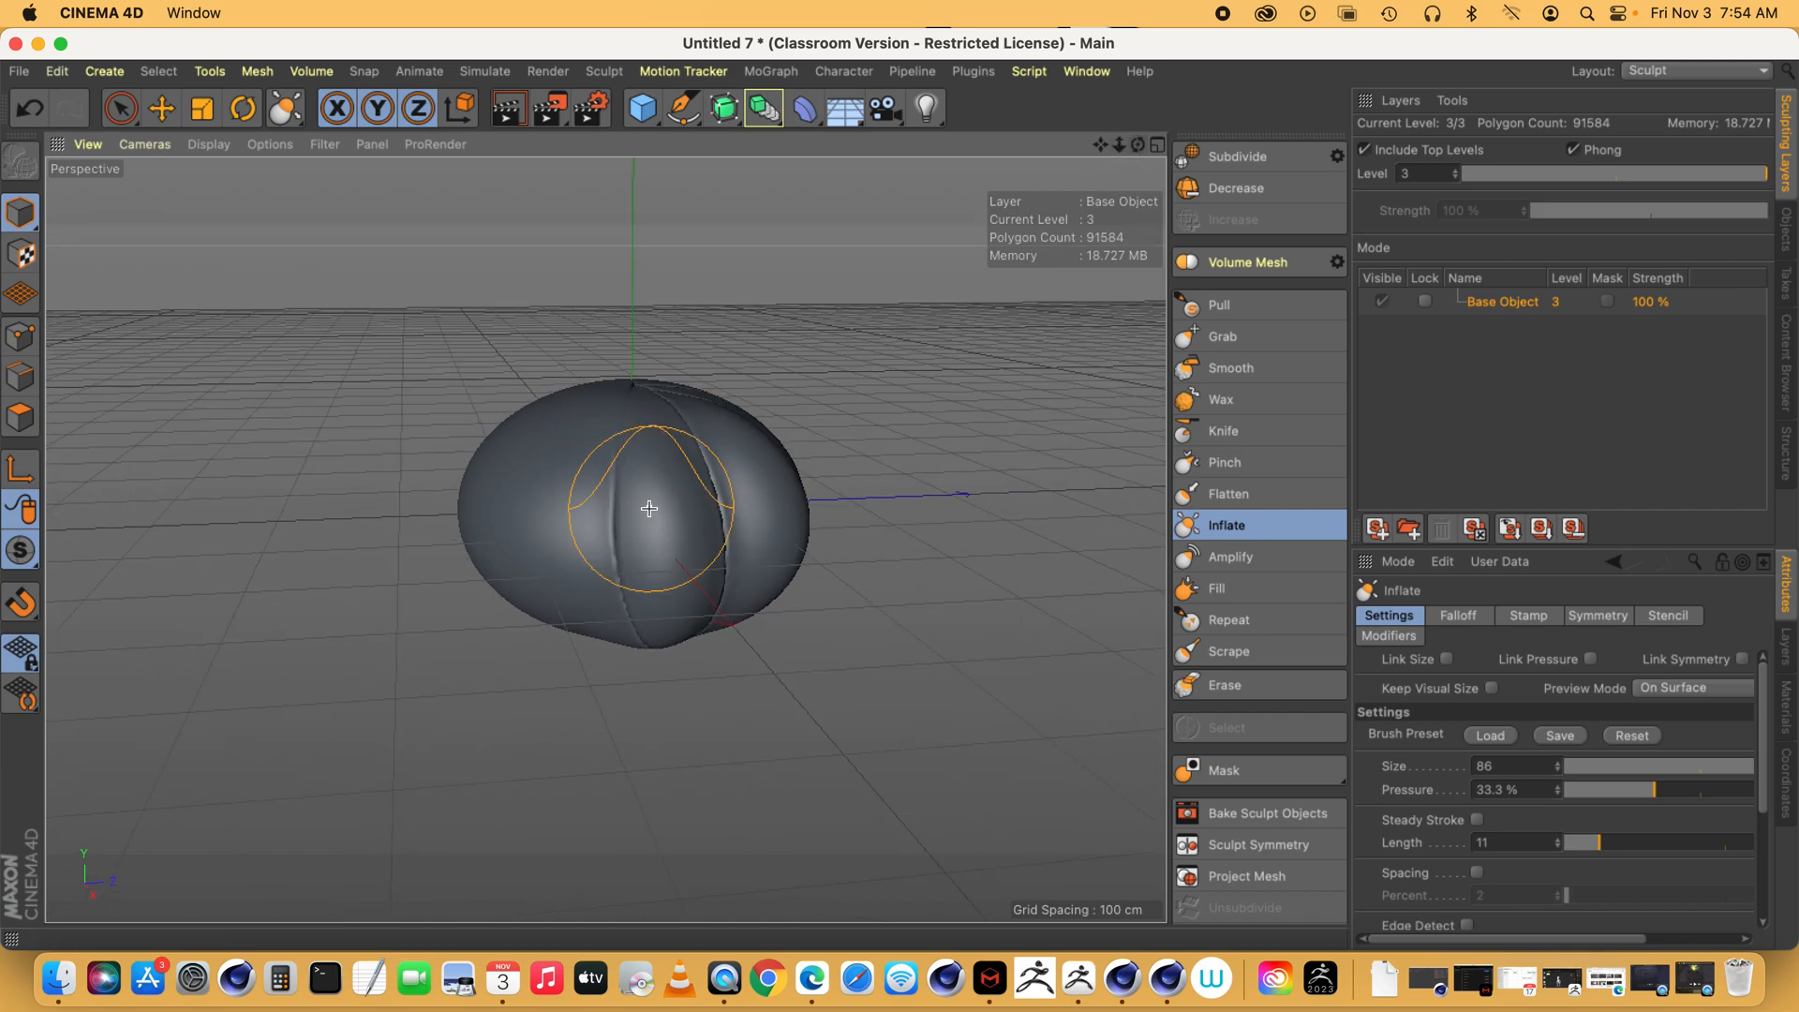
drag(575, 619, 578, 417)
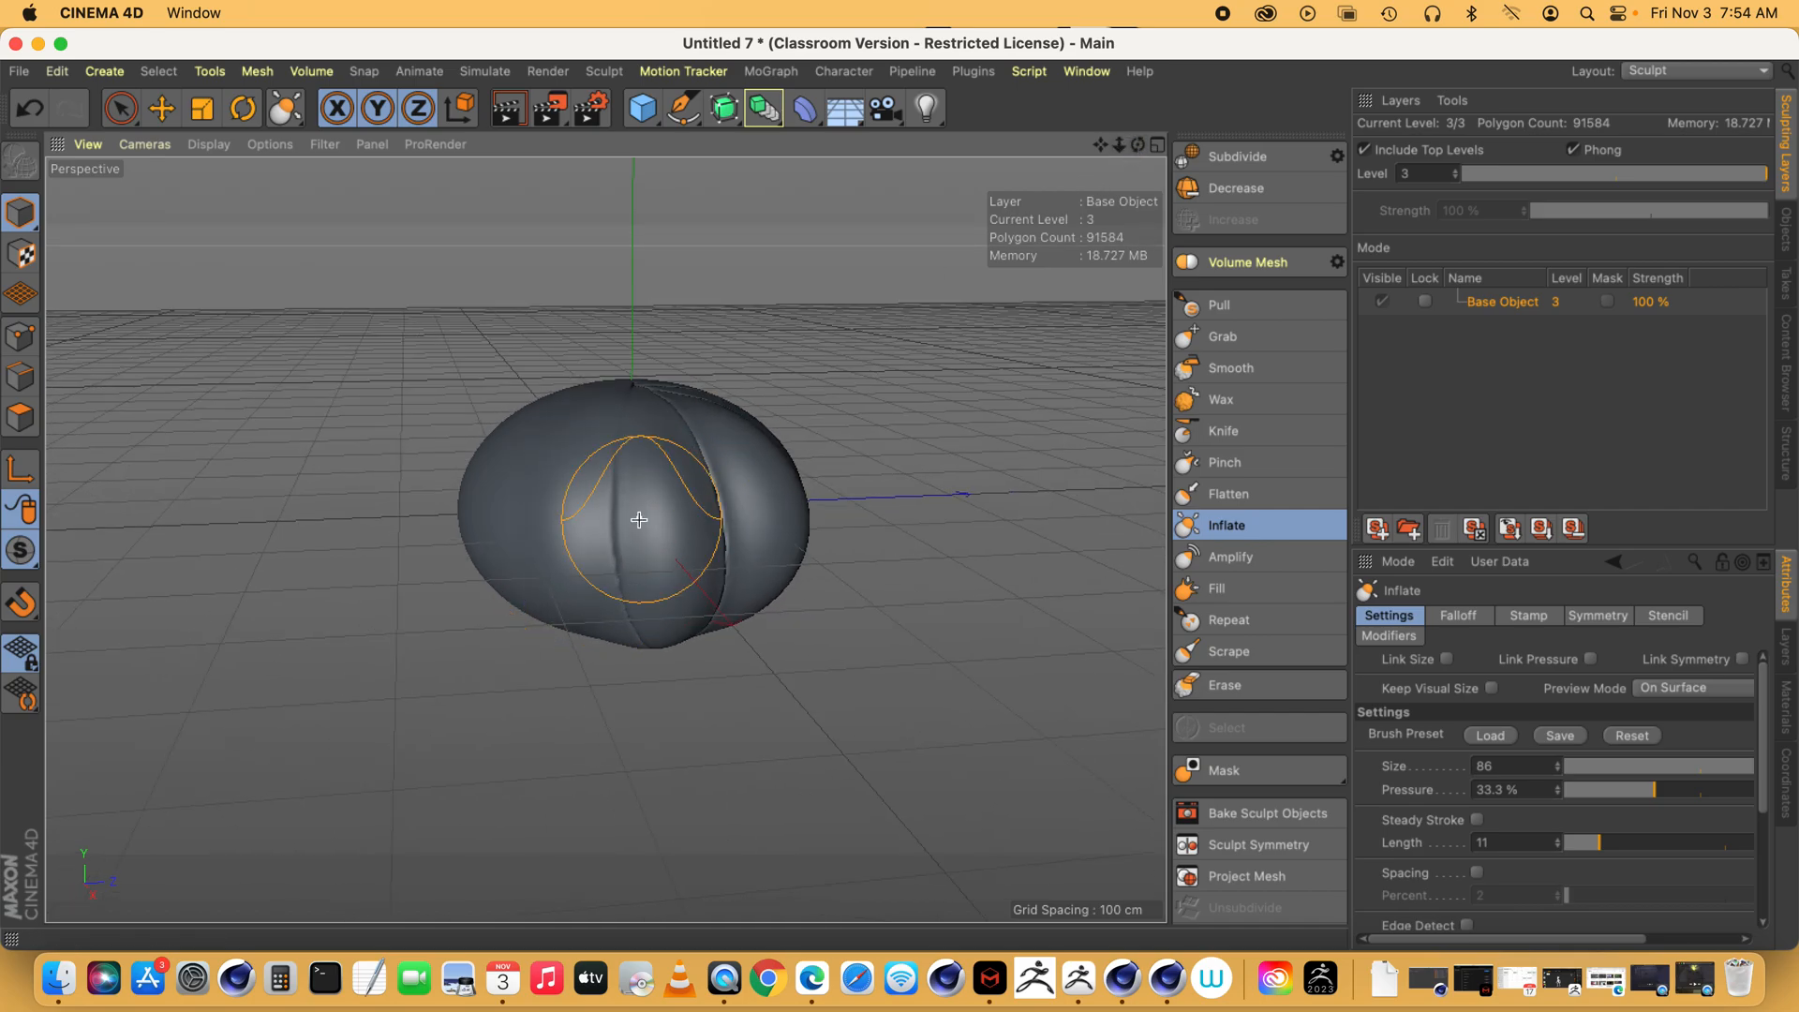
key(super+z)
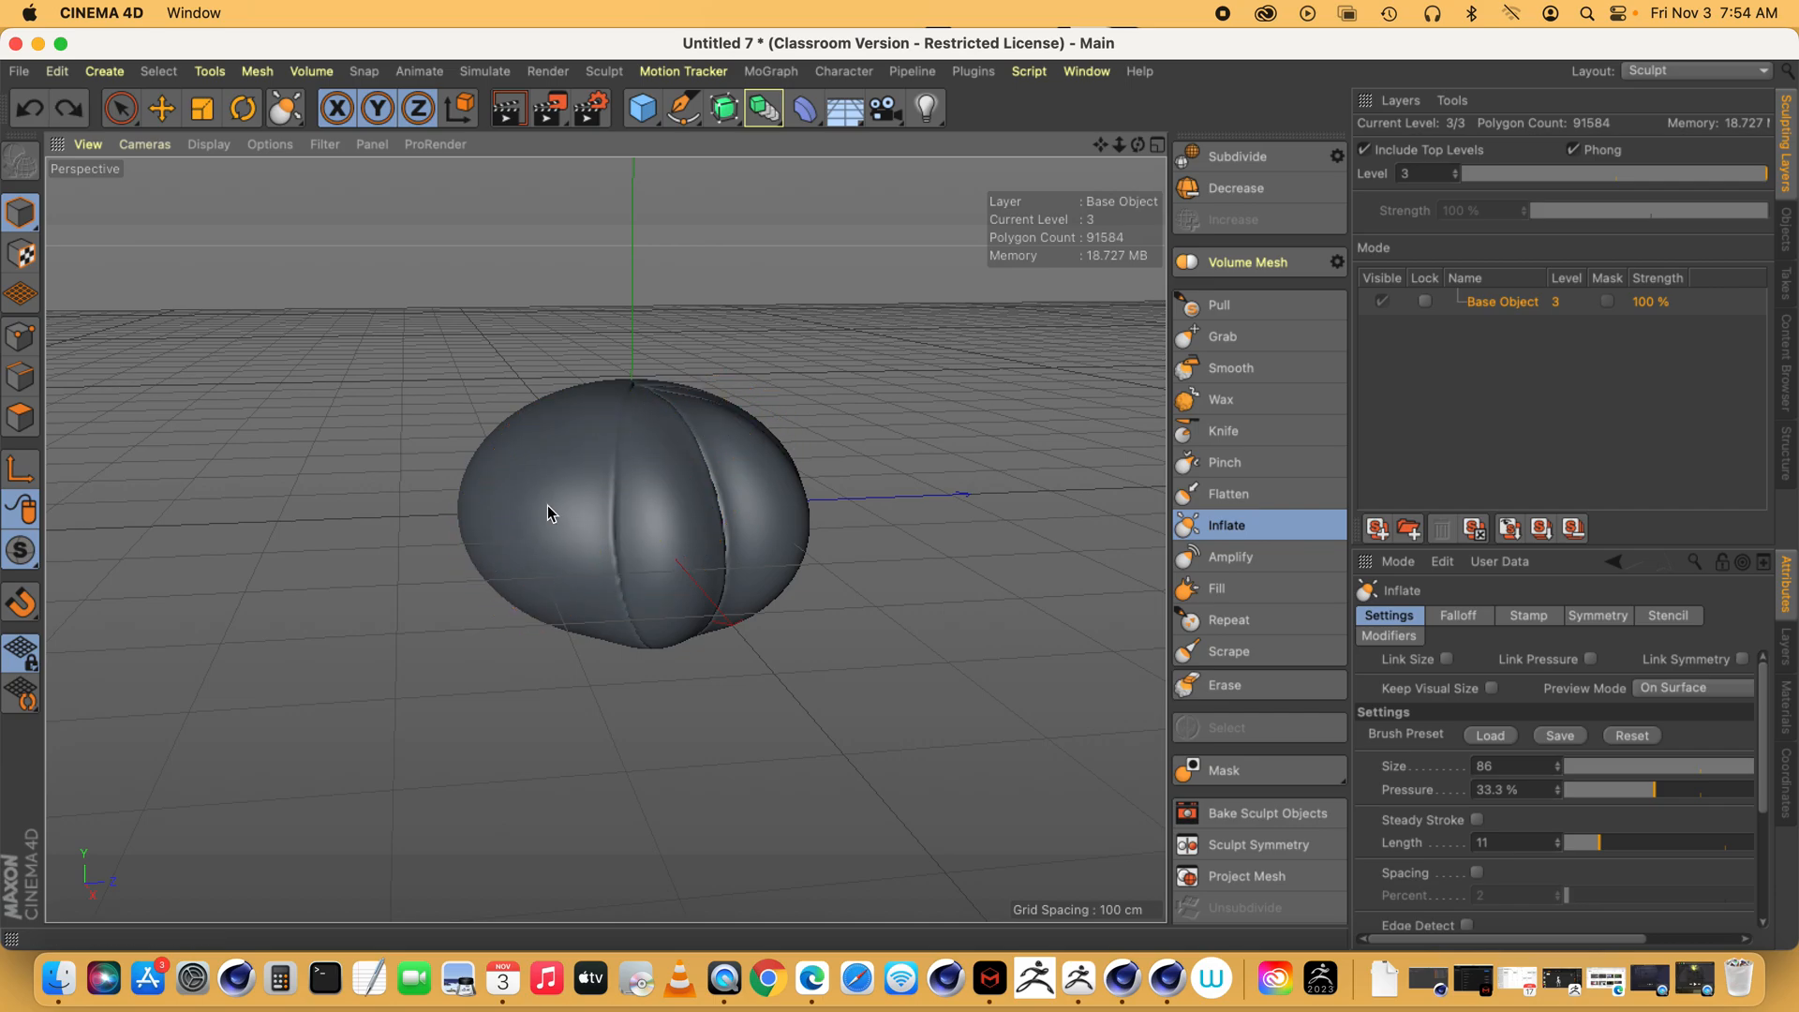
key(super+shift+z)
drag(1135, 147, 955, 188)
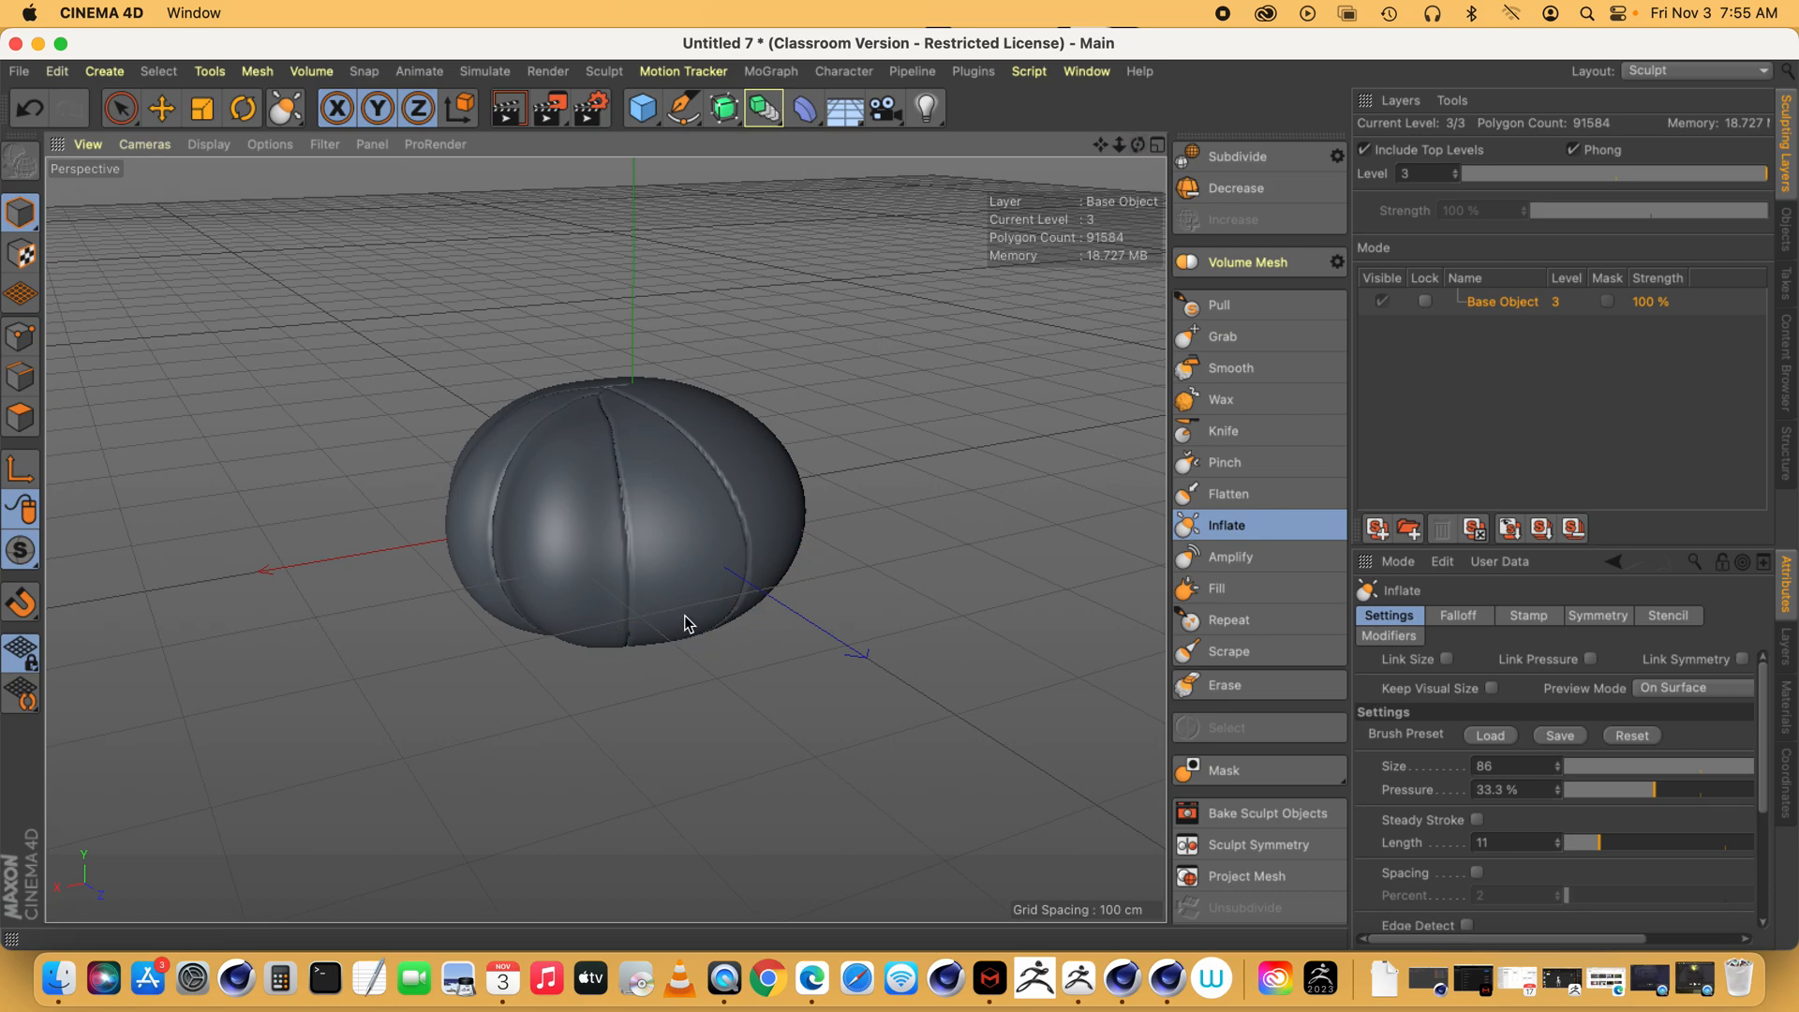
drag(650, 442, 683, 616)
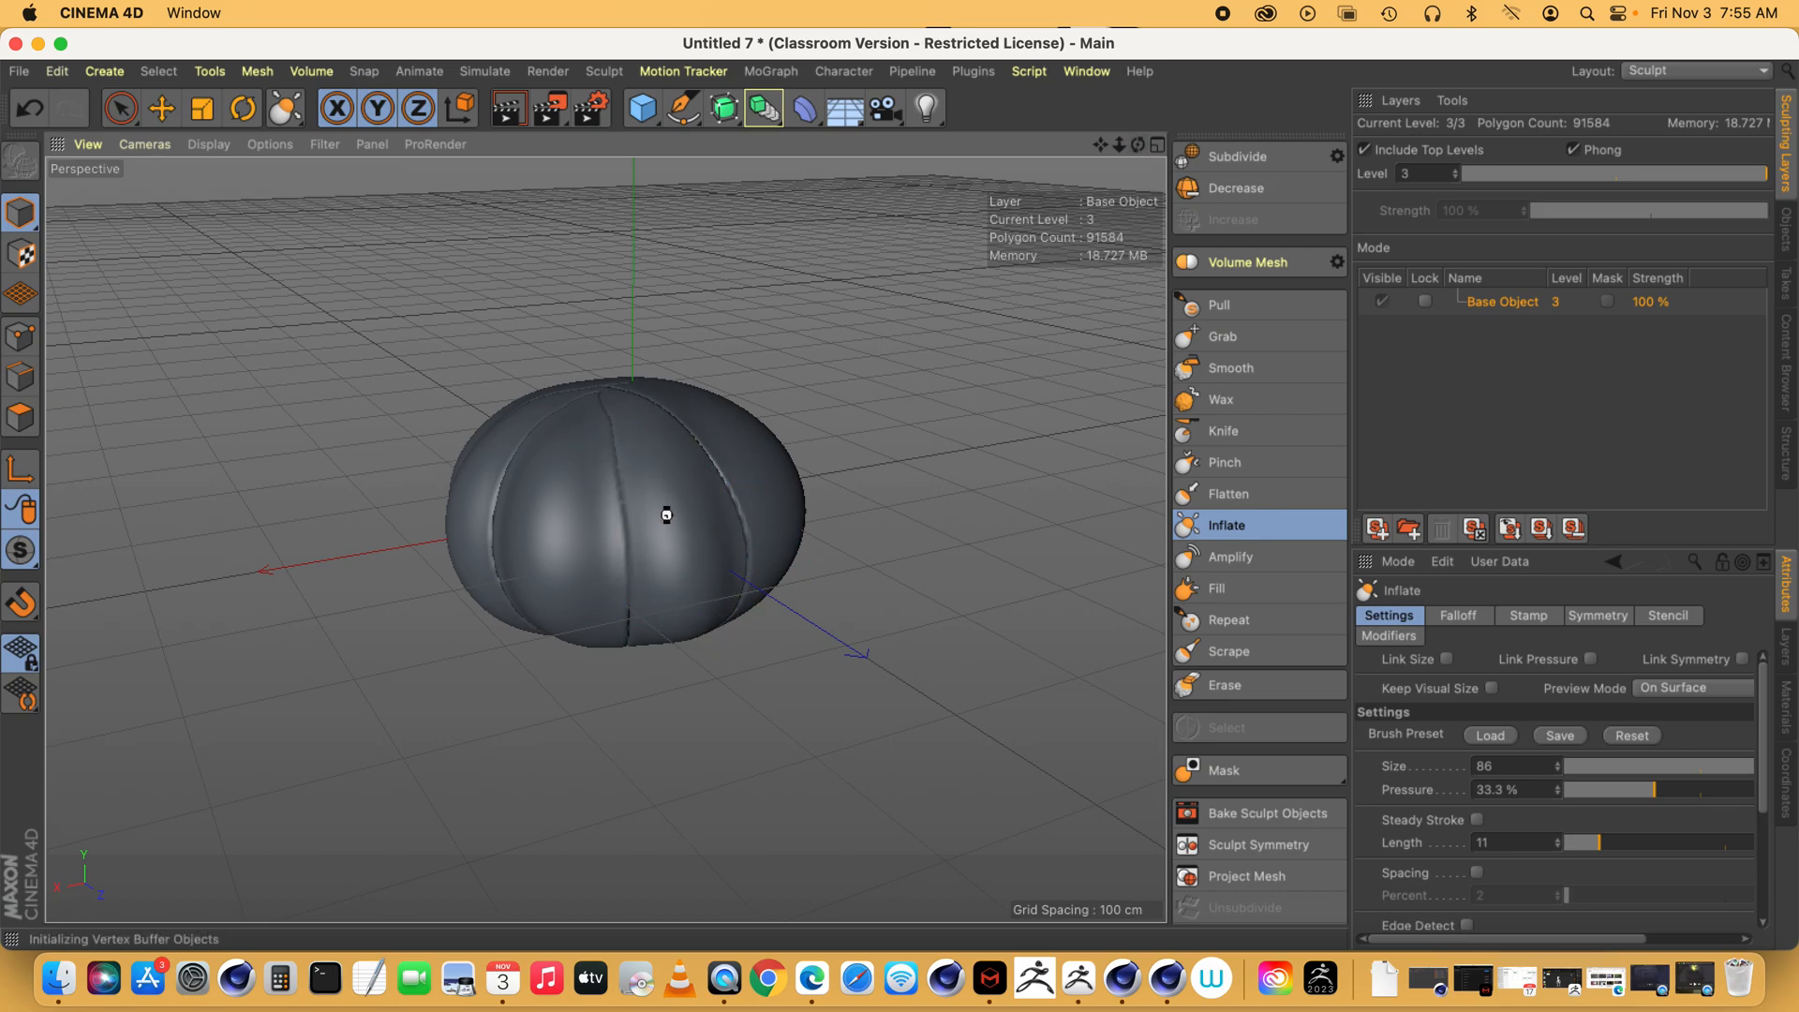
- Pinch the vertical grooves between the pumpkin's ribs with the Pinch brush at size 51
click(1233, 463)
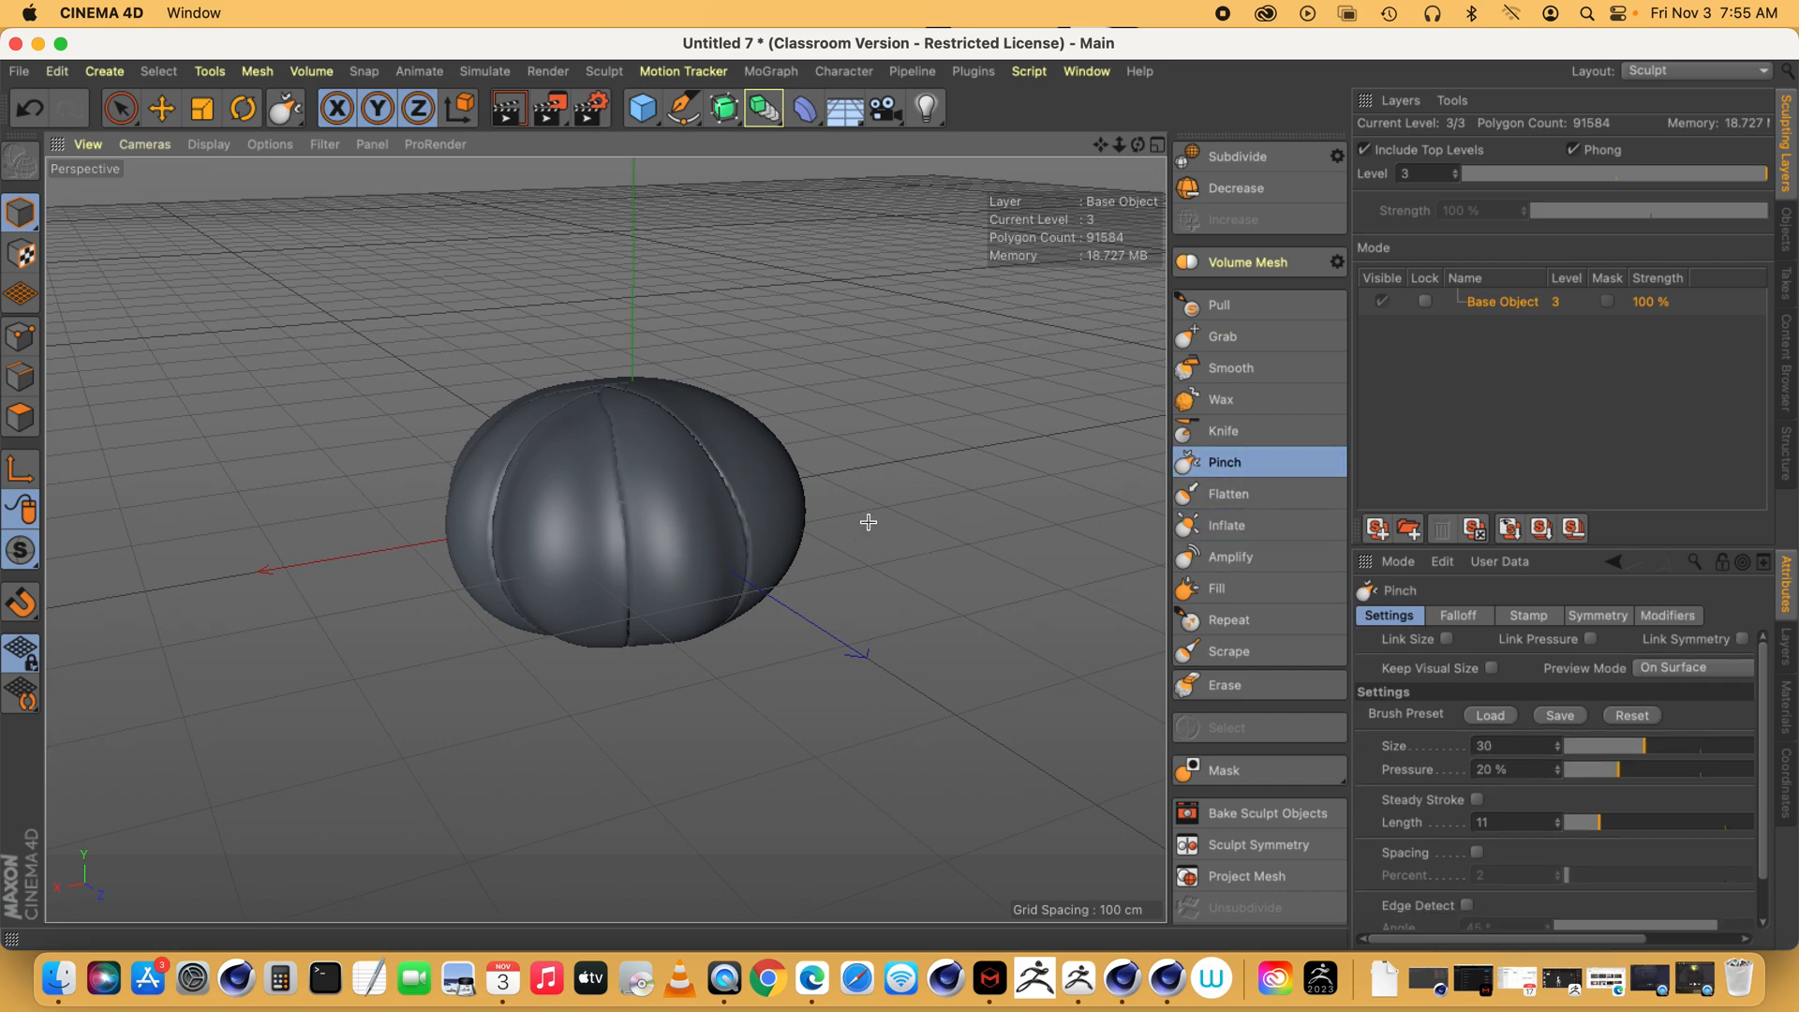
drag(1647, 746, 1701, 746)
drag(1137, 145, 1218, 148)
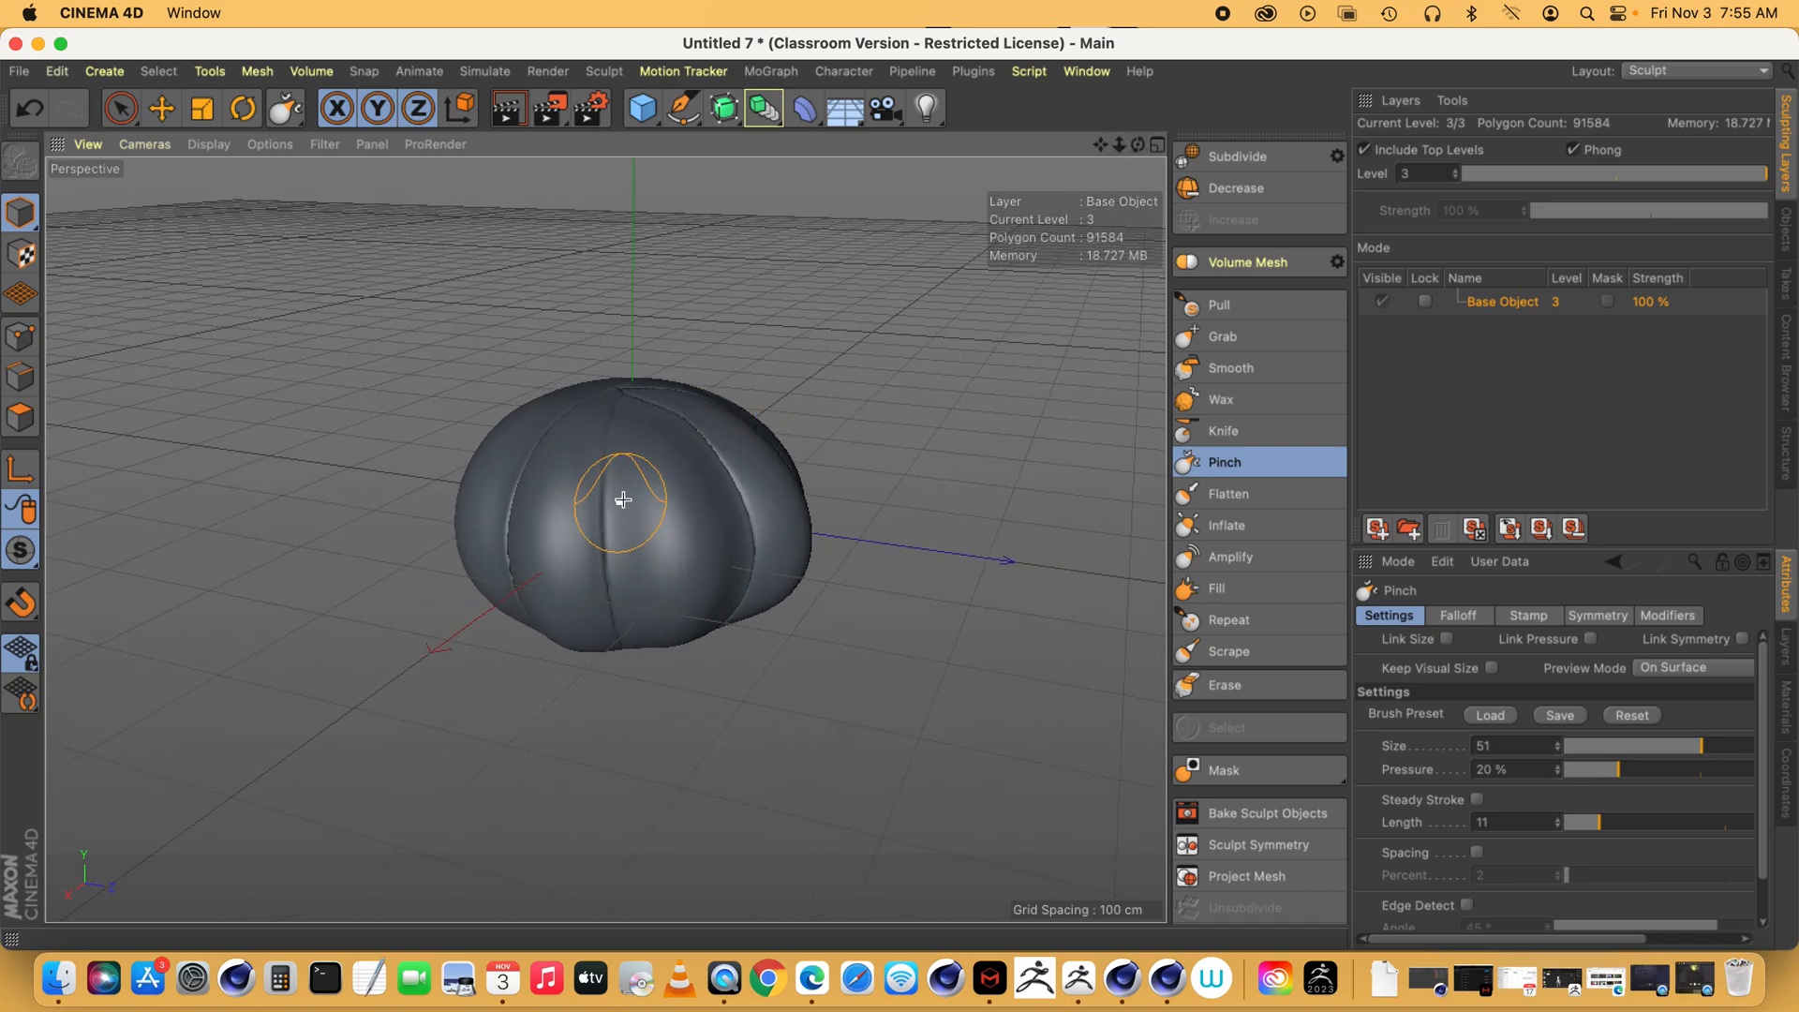
drag(1138, 145, 1149, 159)
drag(646, 450, 627, 589)
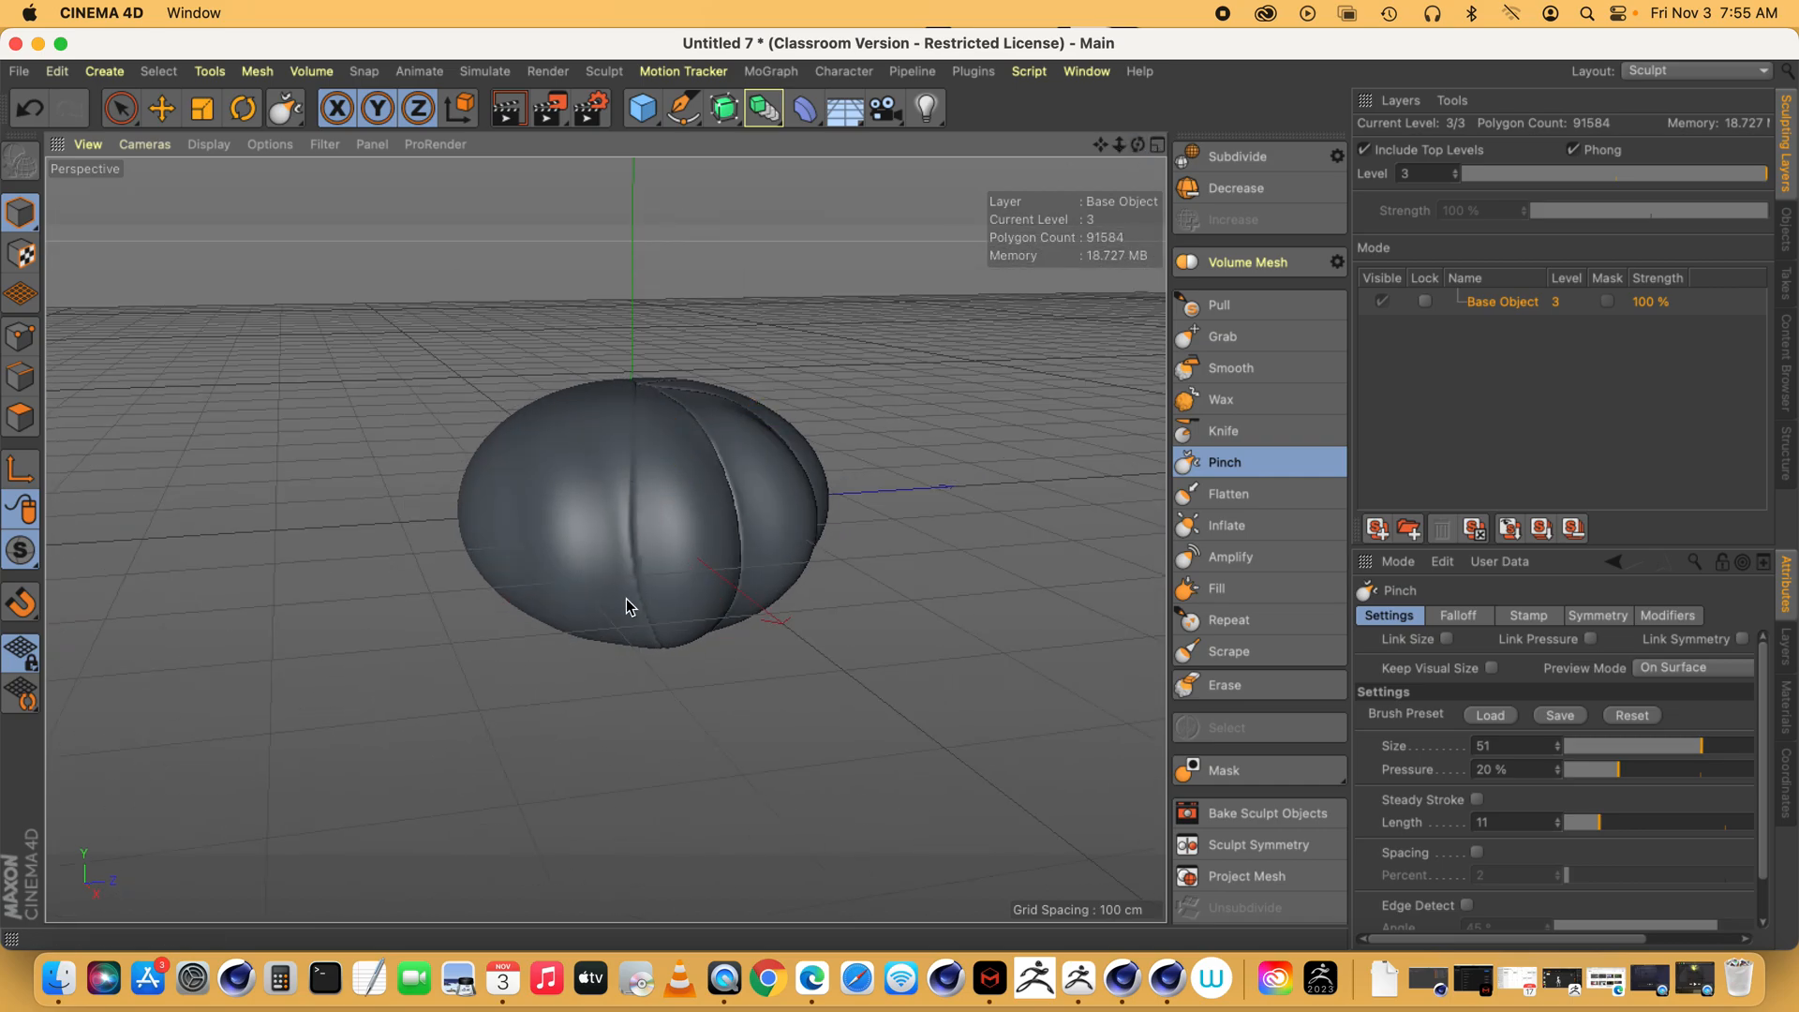
alt+drag(632, 507, 631, 503)
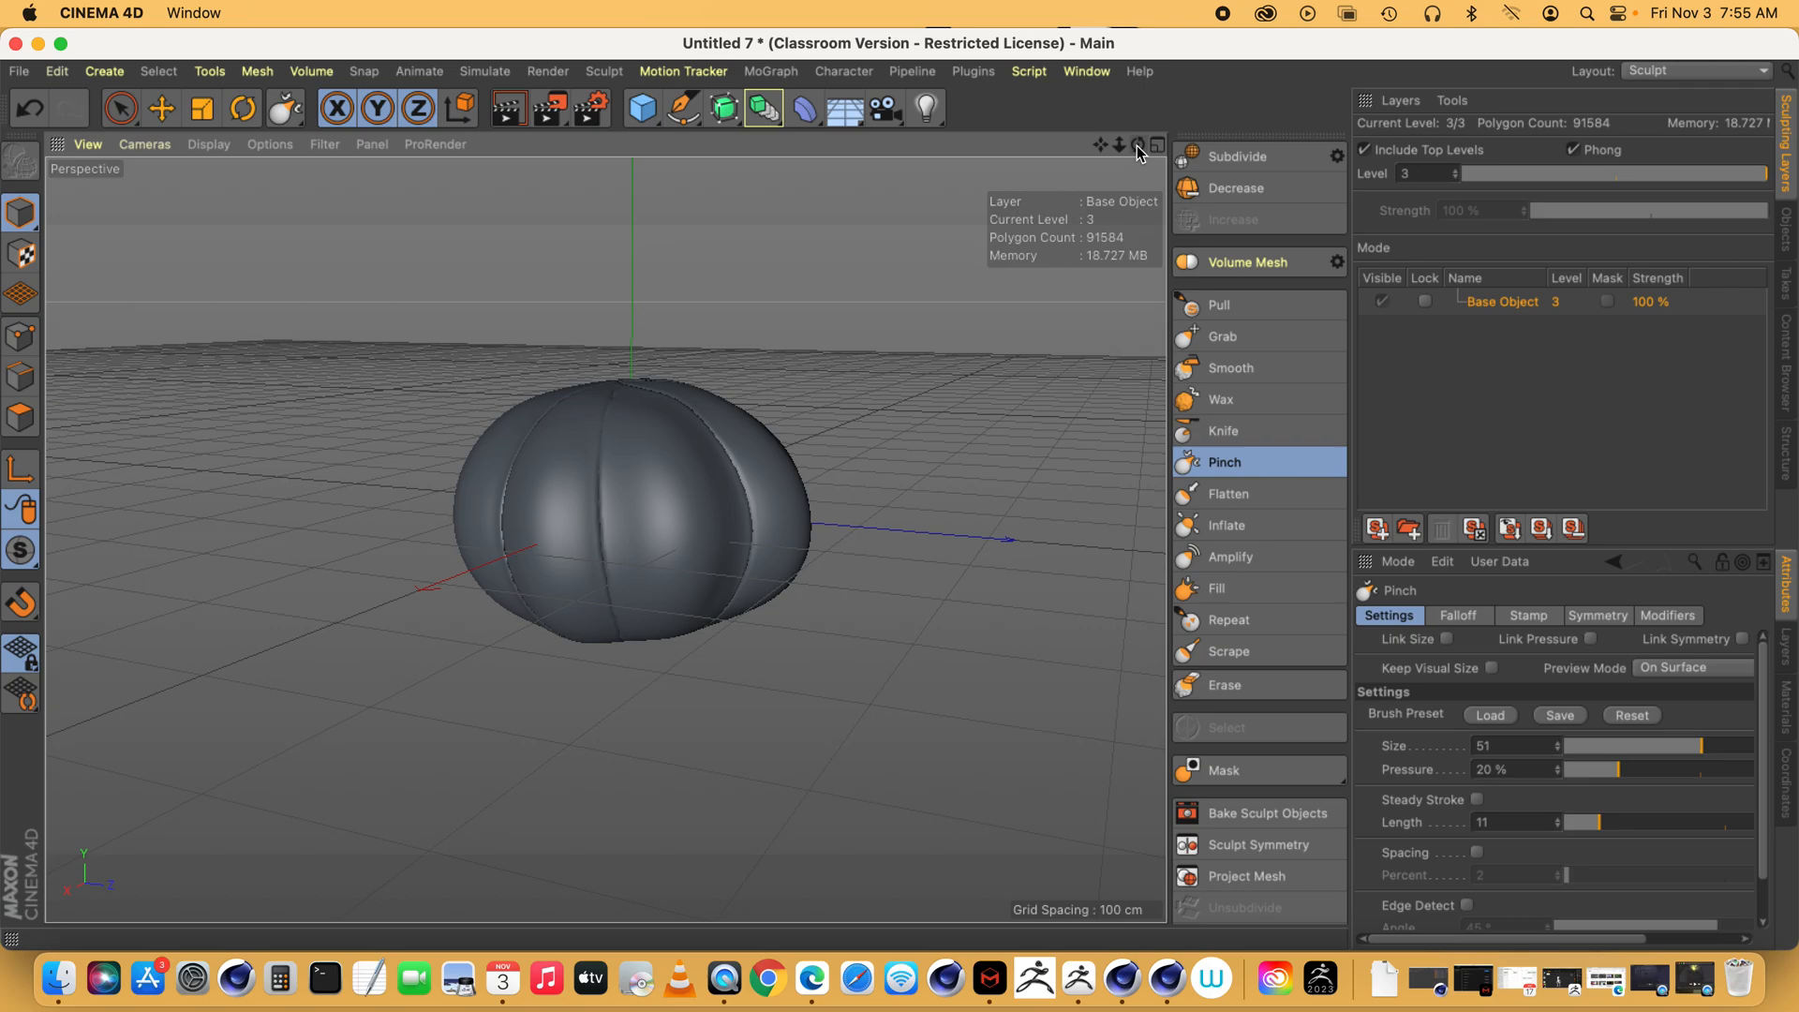
- Pull a short stem upward from the centre of the pumpkin's top with the Grab brush at size 23
click(1241, 339)
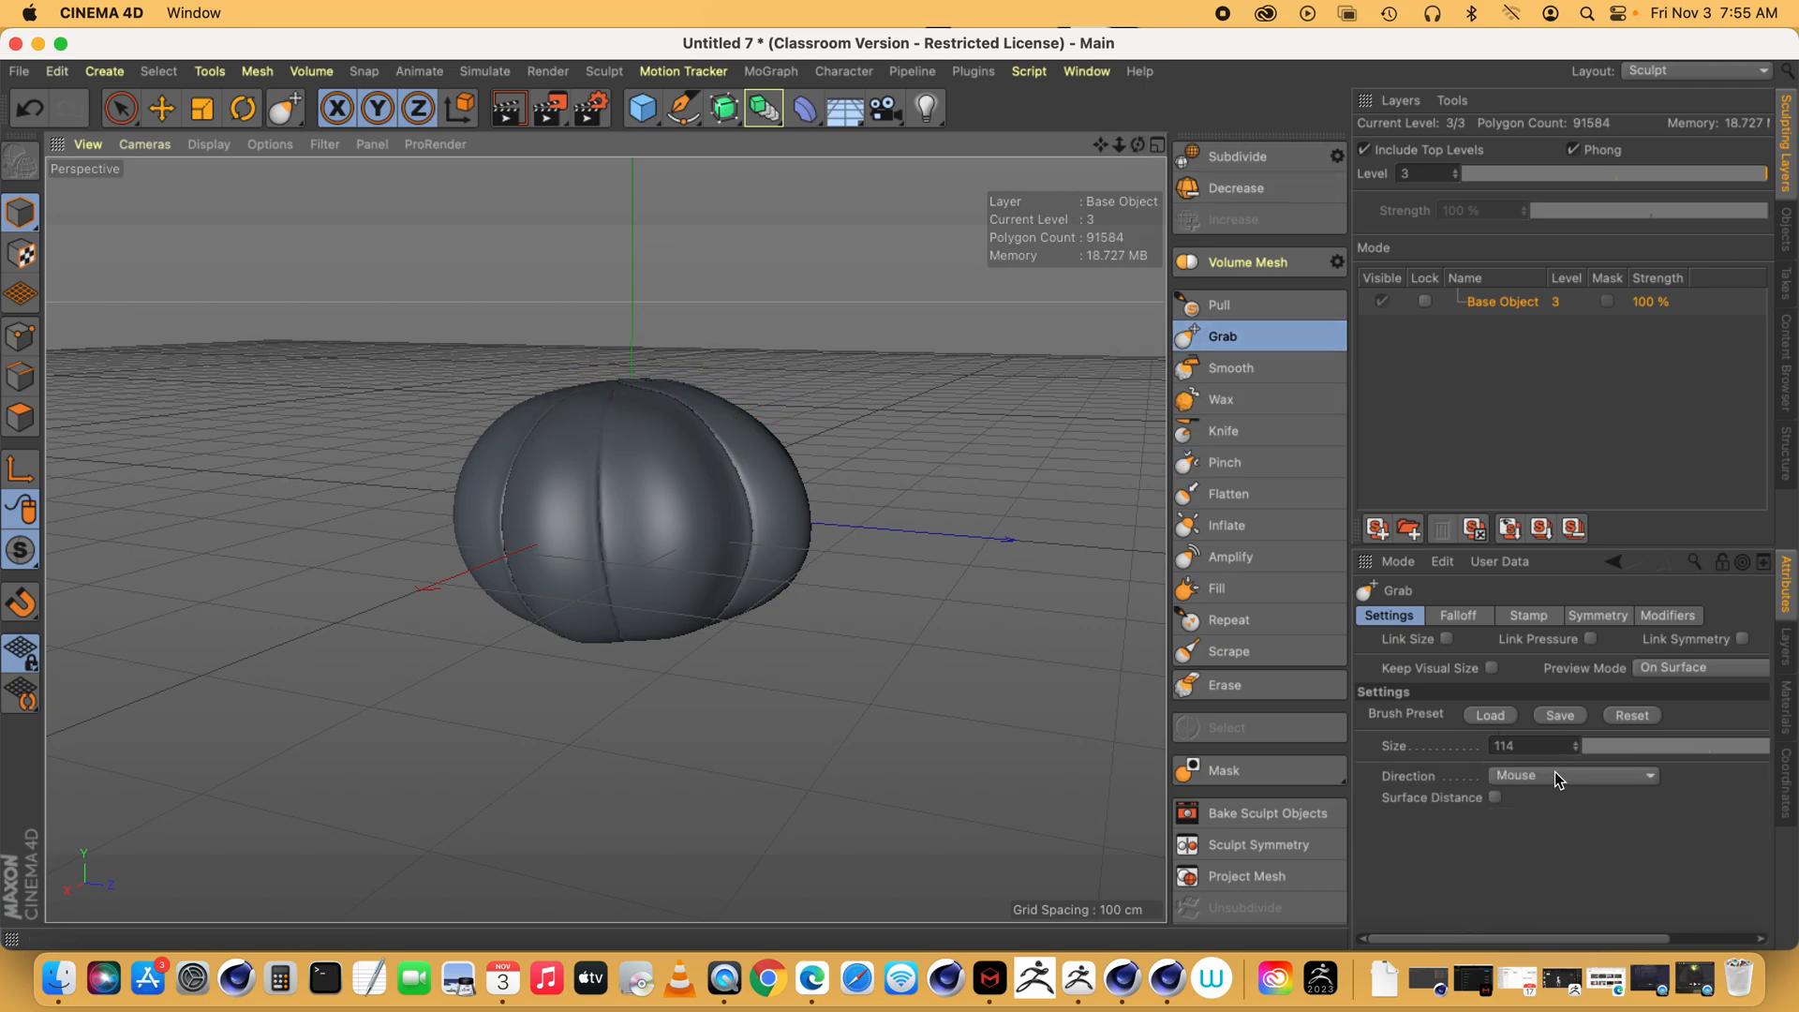
drag(1639, 740, 1583, 748)
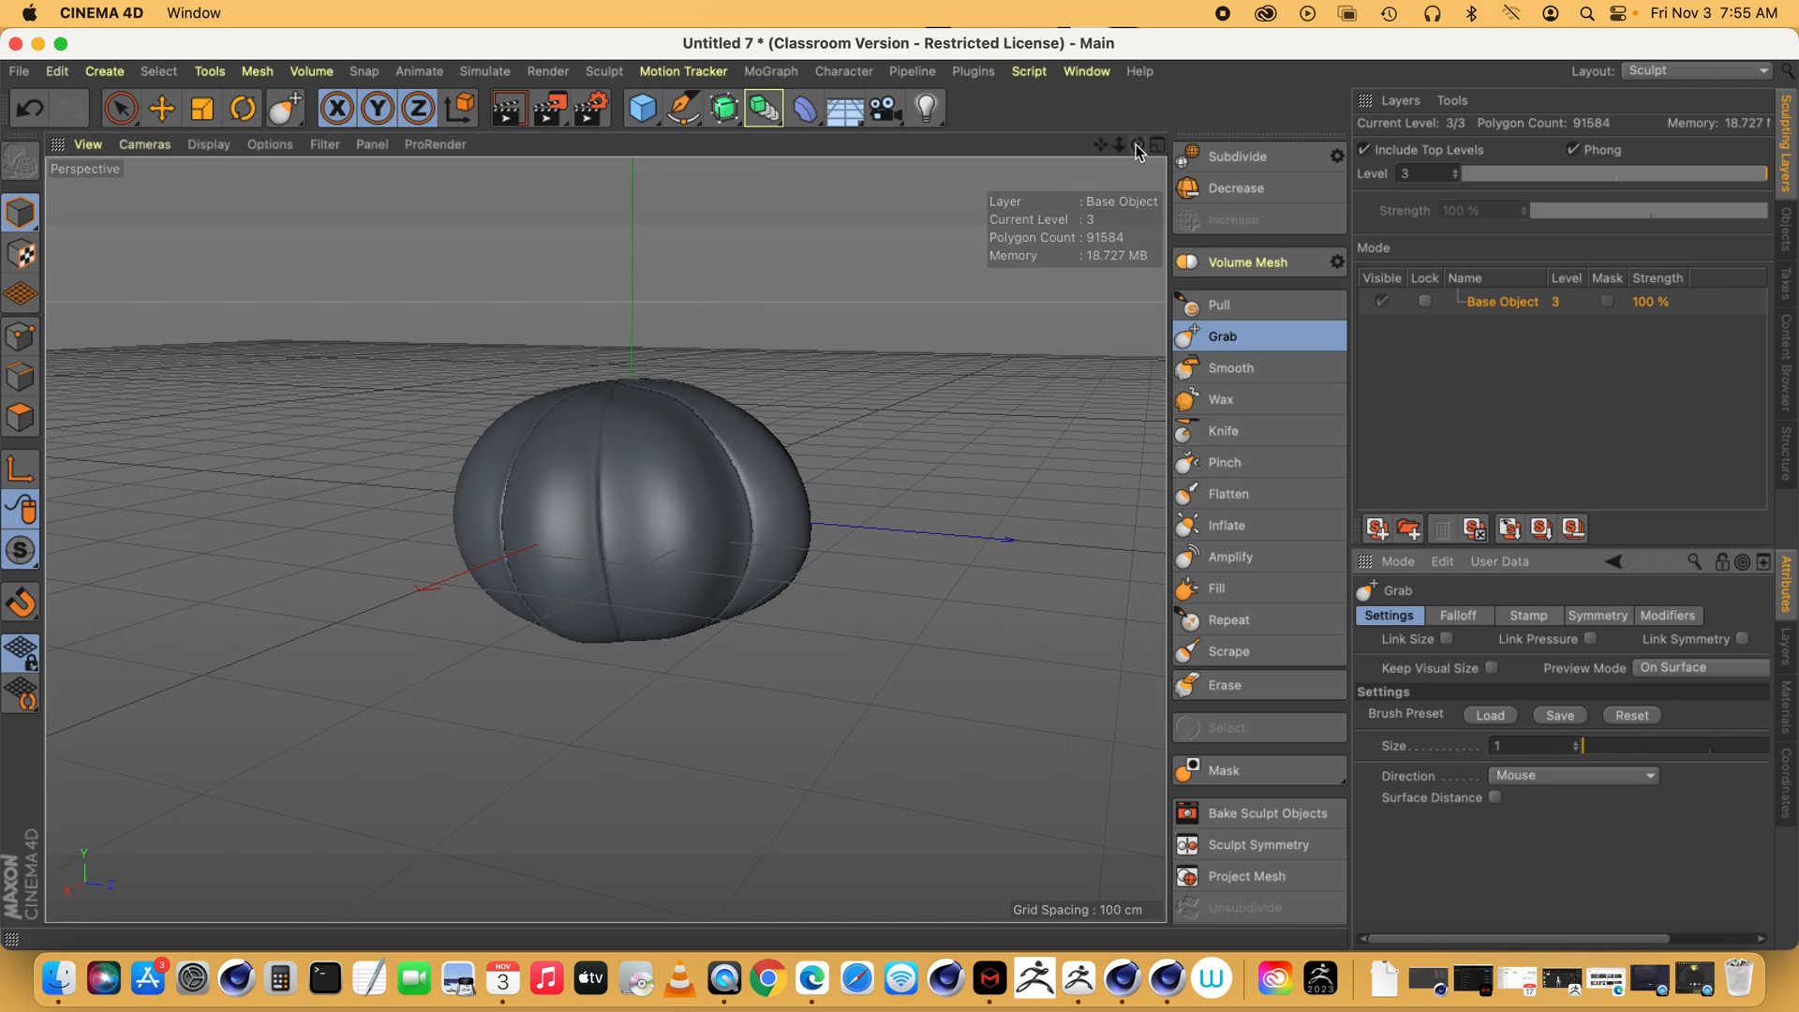
drag(1121, 147, 1142, 239)
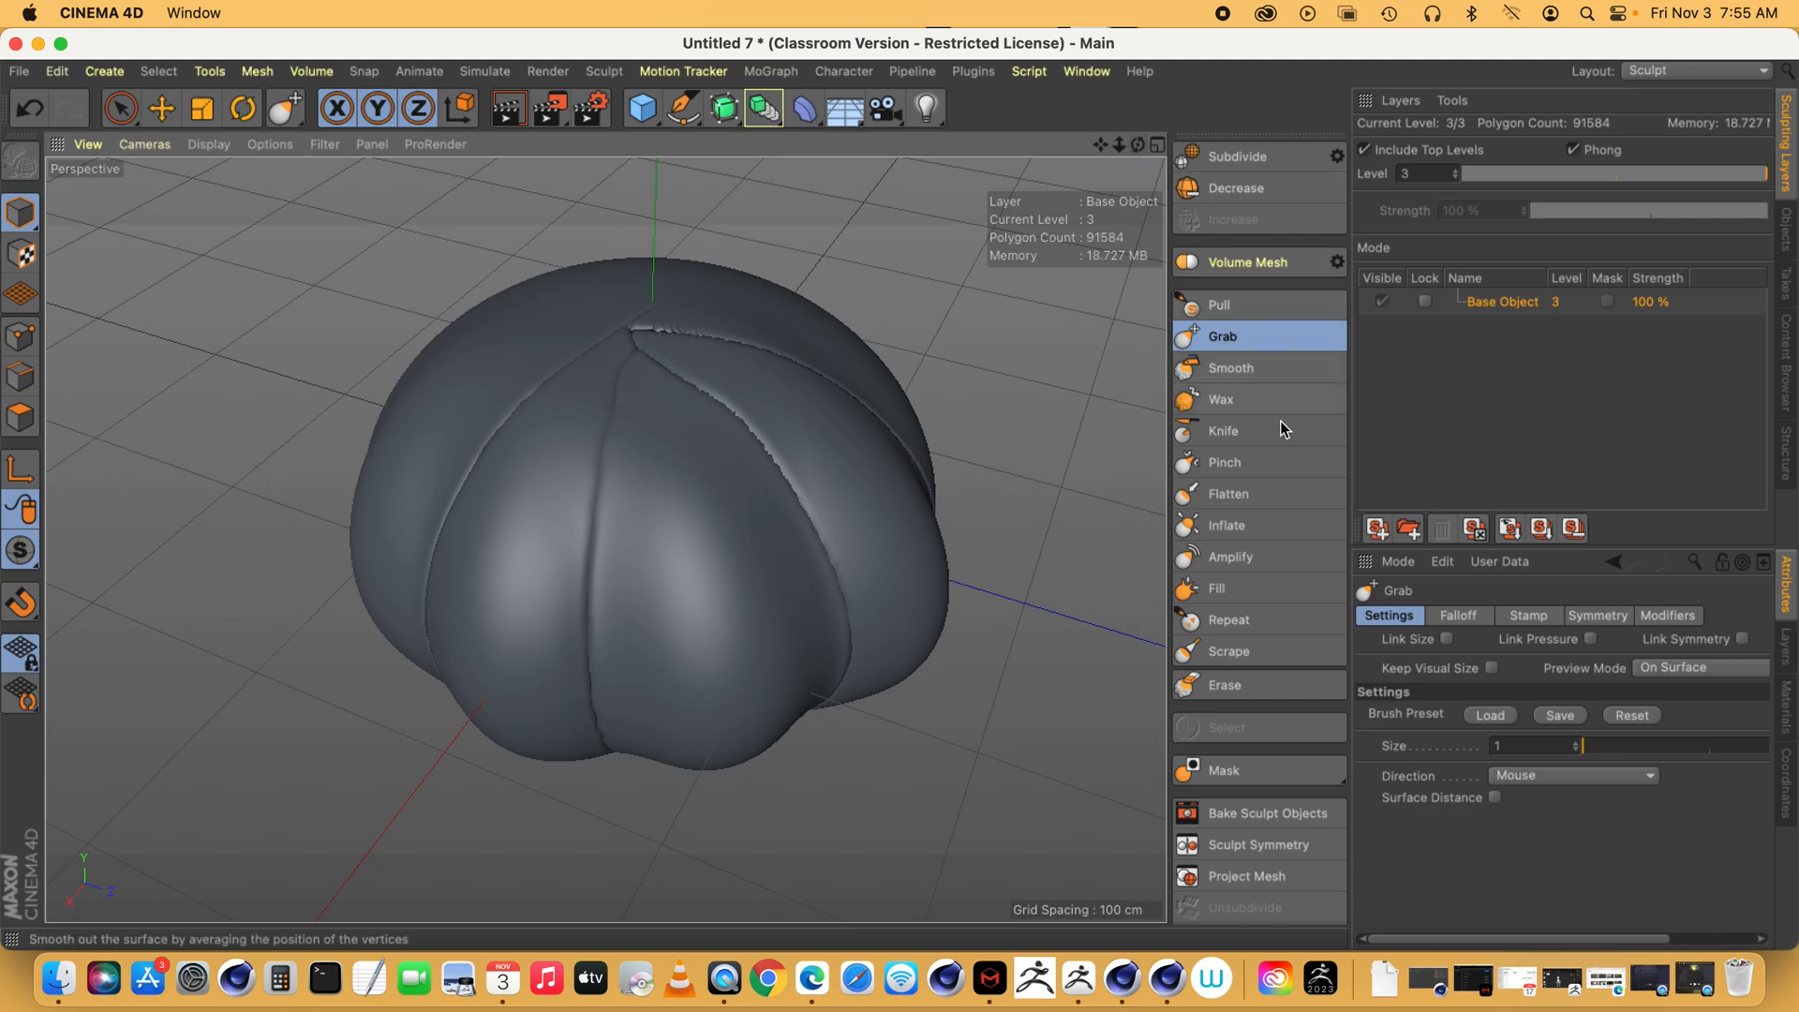
drag(1597, 748, 1604, 747)
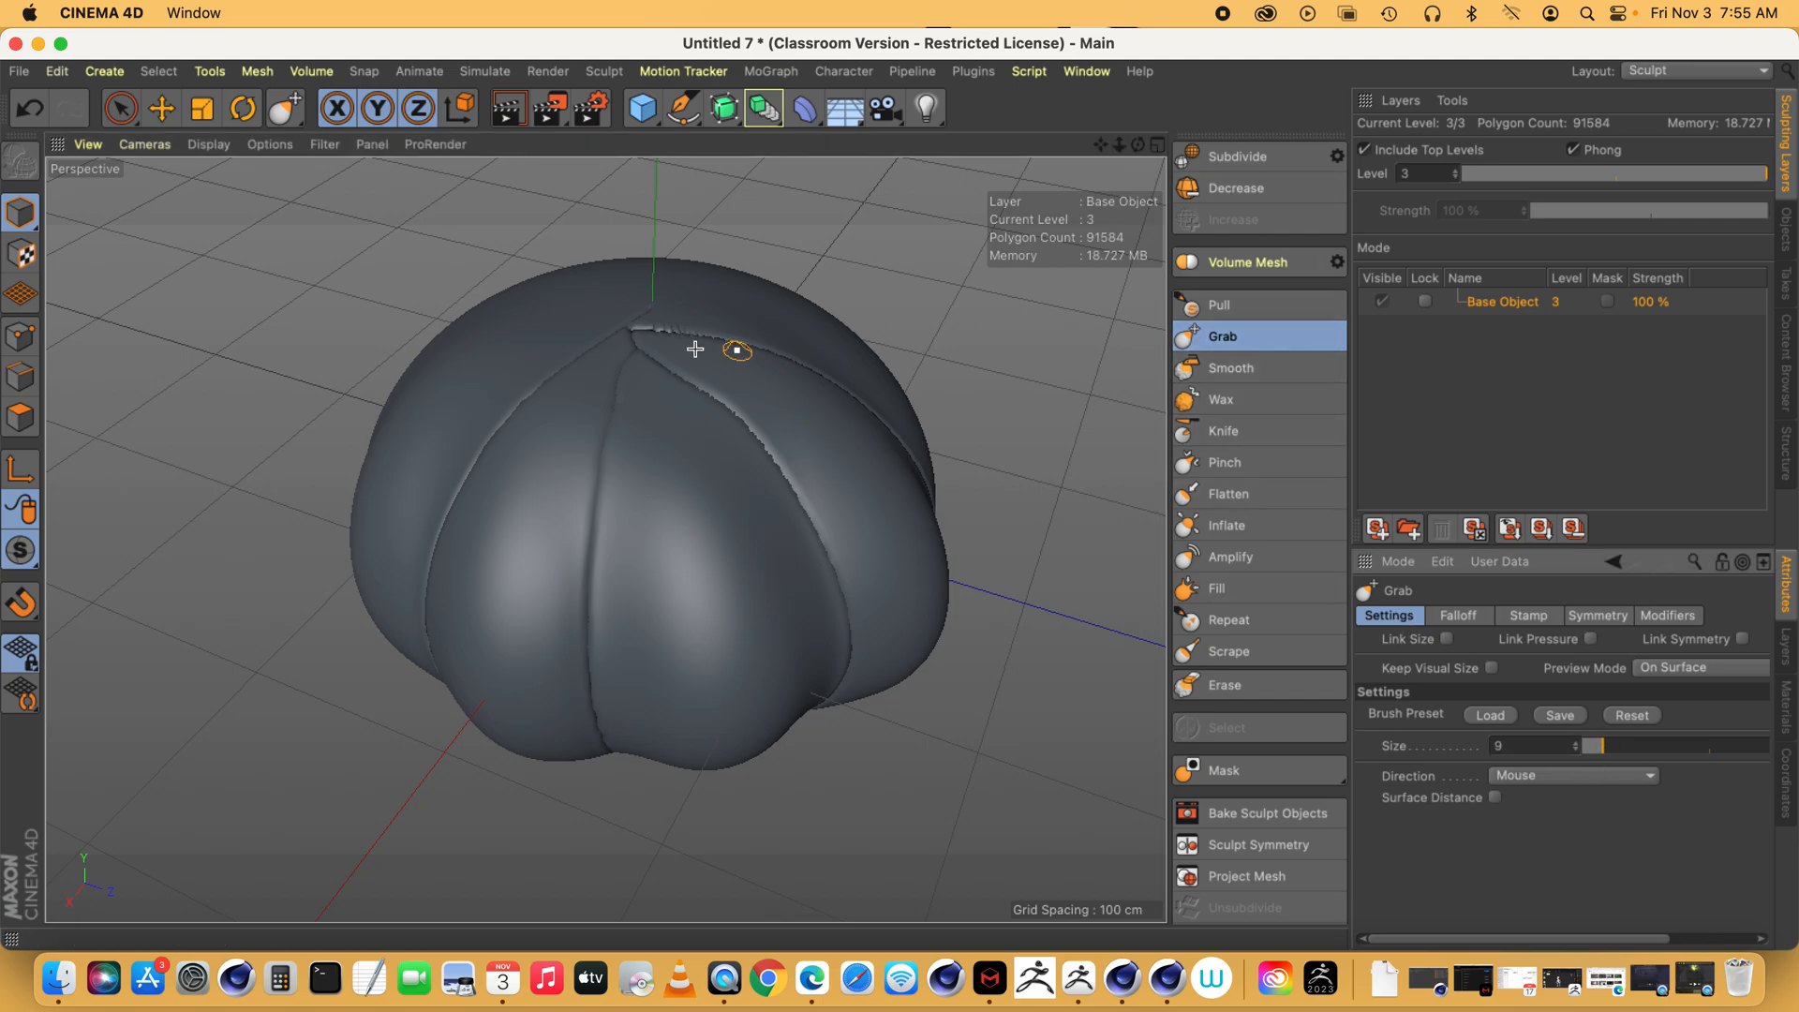
drag(1639, 749, 1638, 749)
mouse_move(640, 339)
mouse_down()
mouse_move(630, 266)
mouse_move(608, 269)
mouse_move(649, 259)
mouse_move(618, 254)
mouse_up()
mouse_move(1138, 145)
mouse_down()
mouse_move(1137, 111)
mouse_move(1101, 149)
mouse_move(1115, 143)
mouse_up()
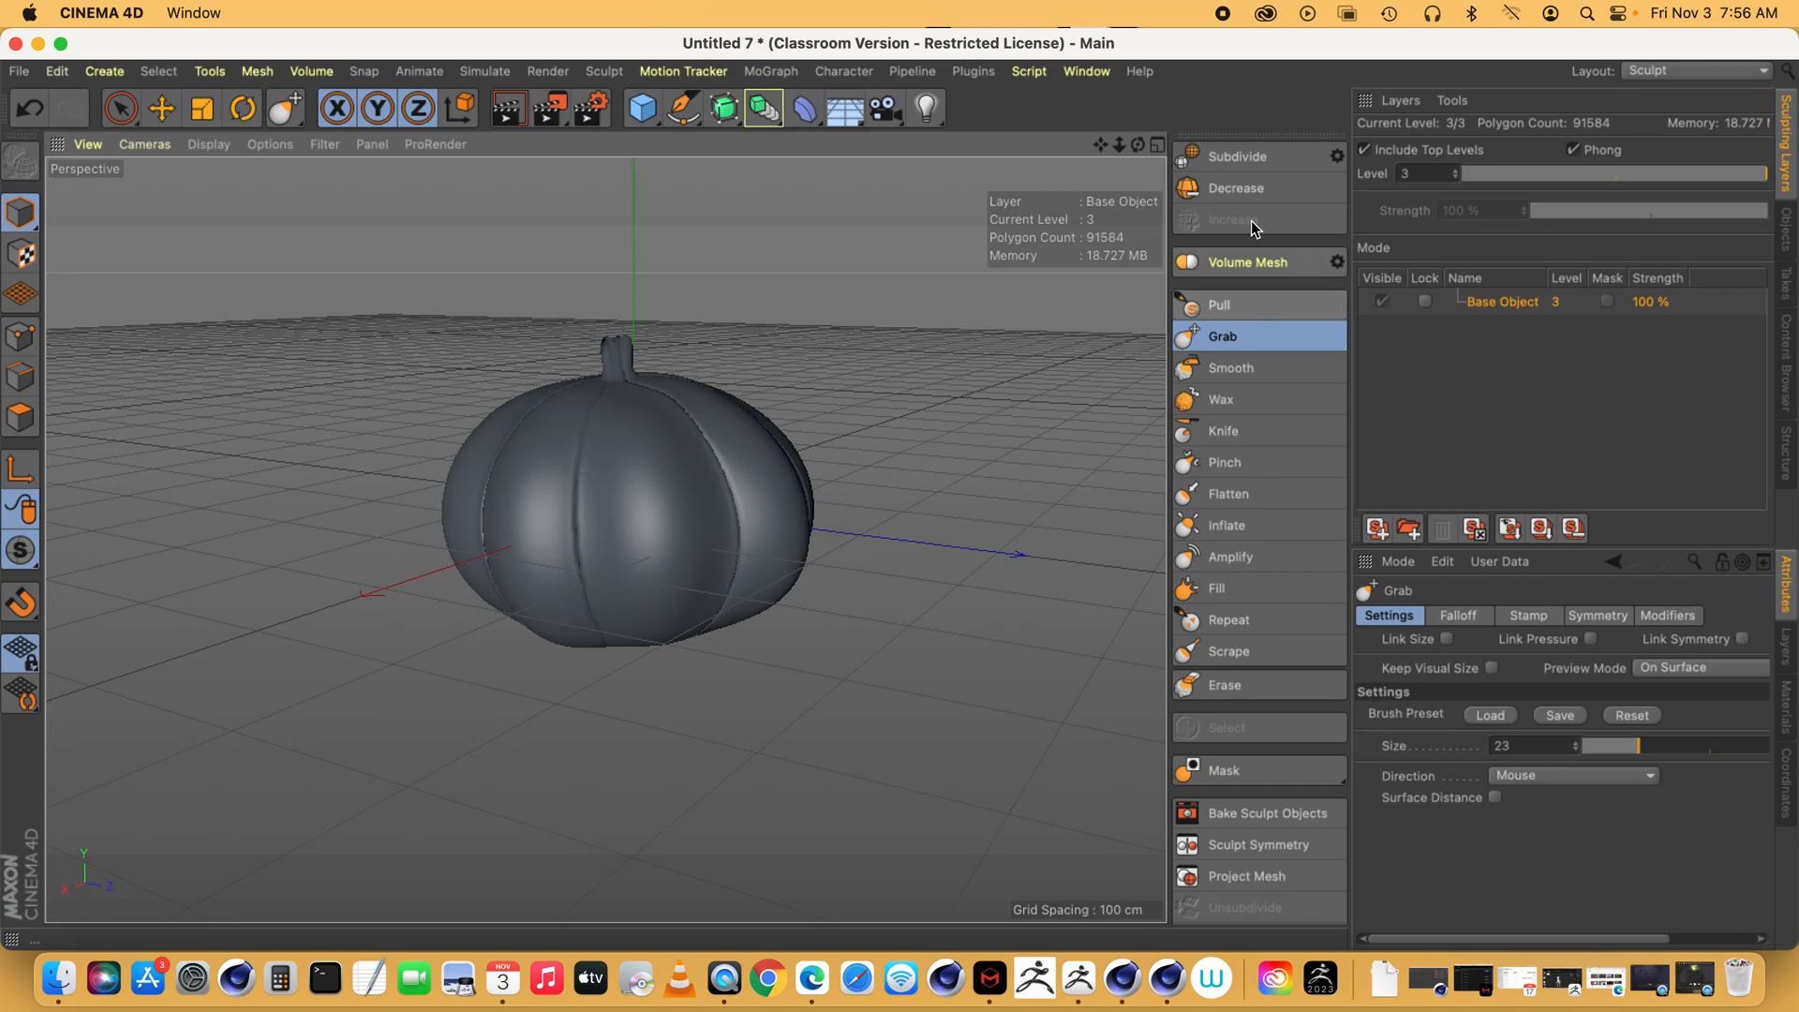
- Switch to the project sample house anime2 copy.c4d and render its perspective view
click(1085, 73)
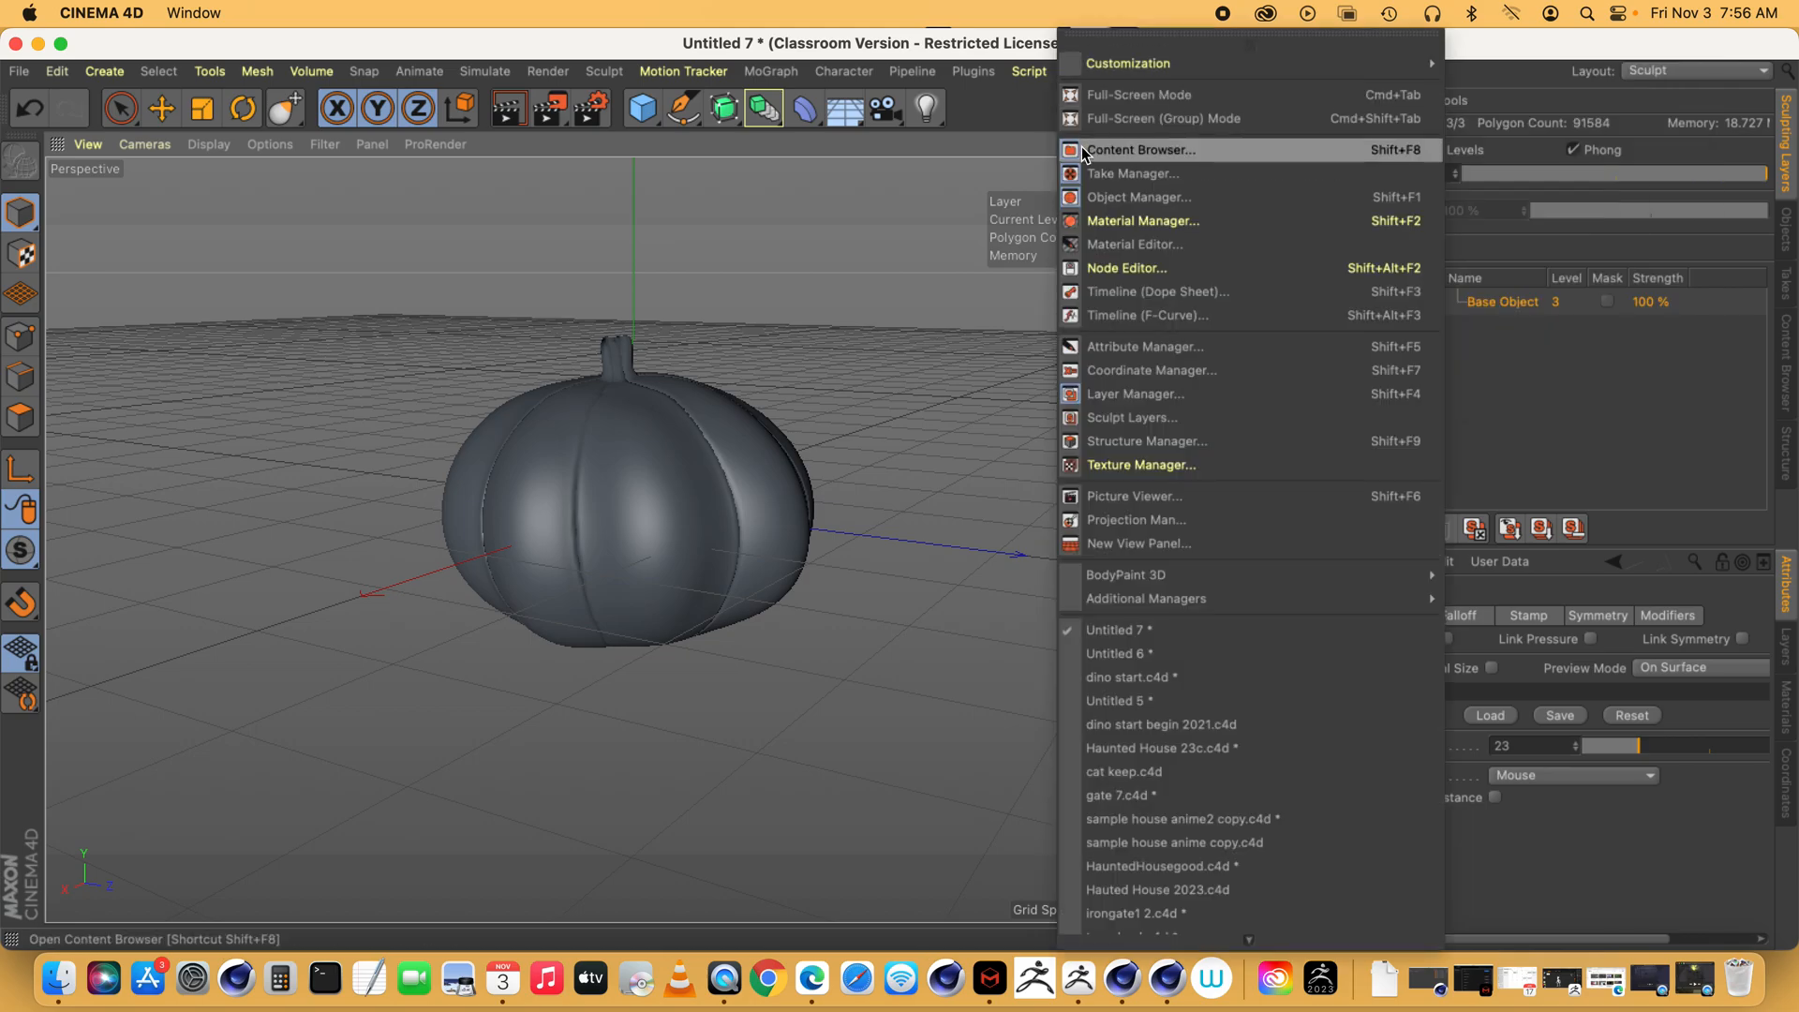
scroll(1188, 757, down, 2)
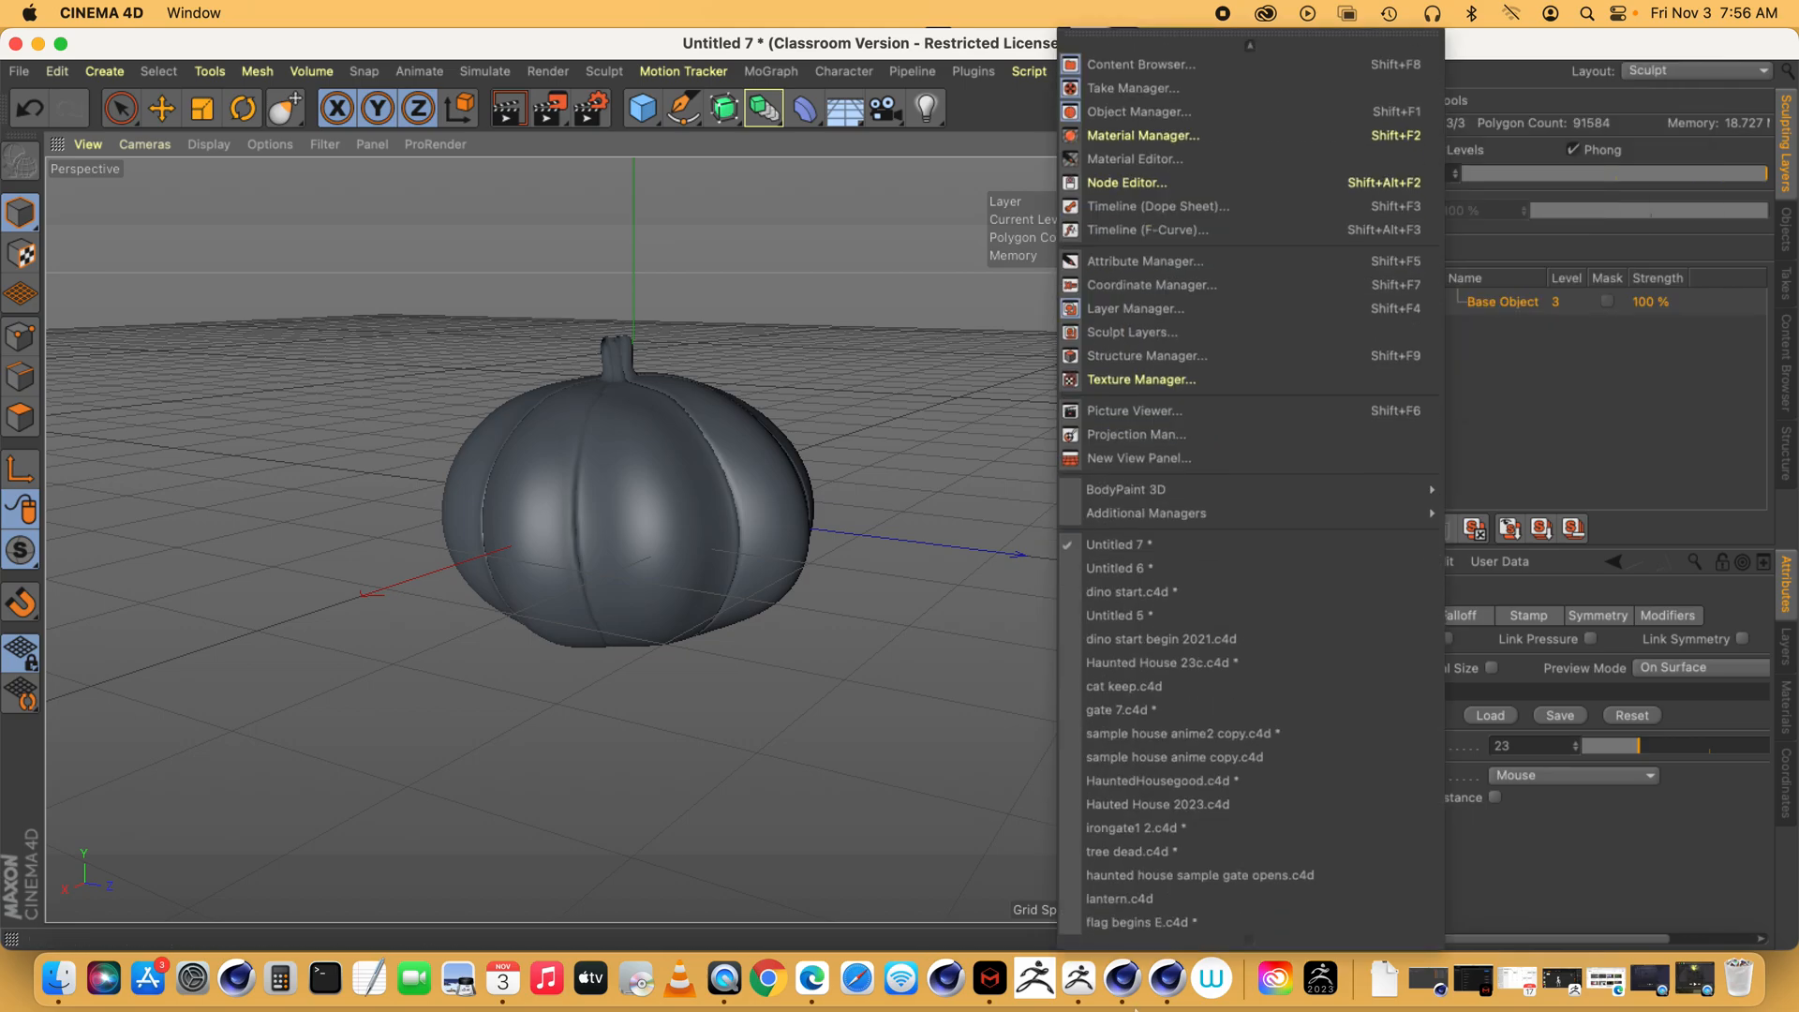
click(1183, 734)
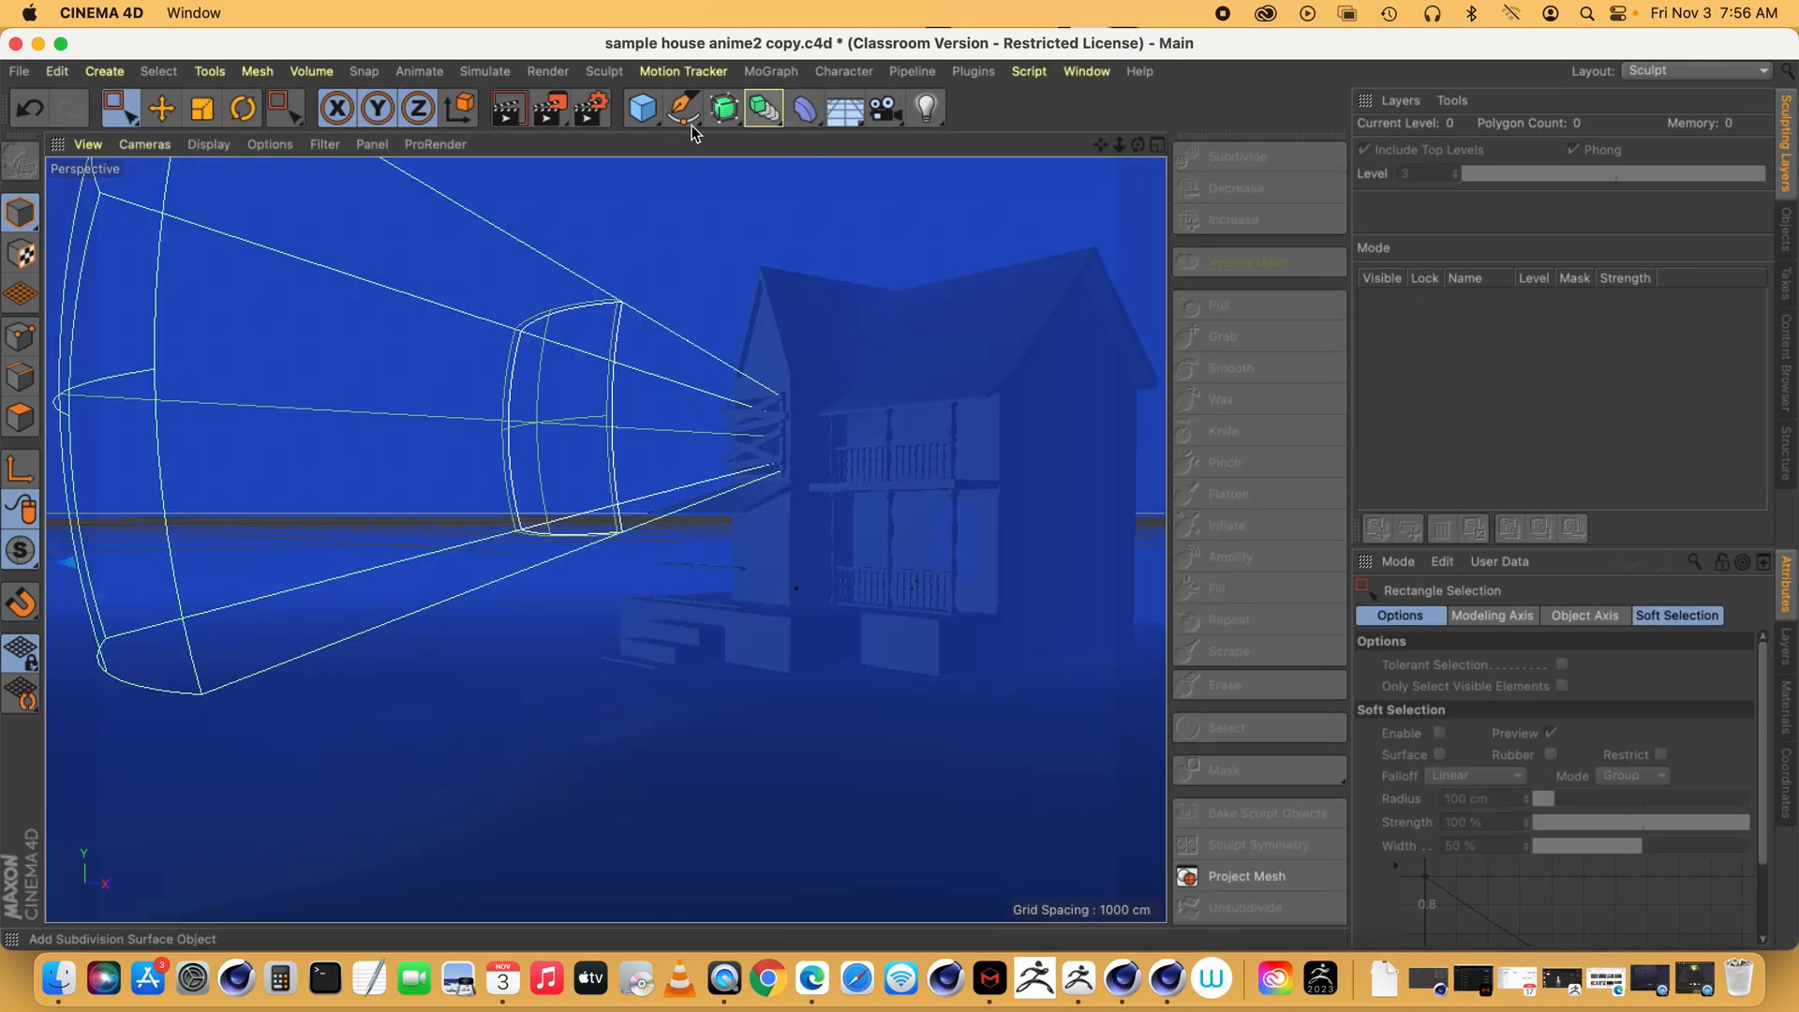
click(507, 108)
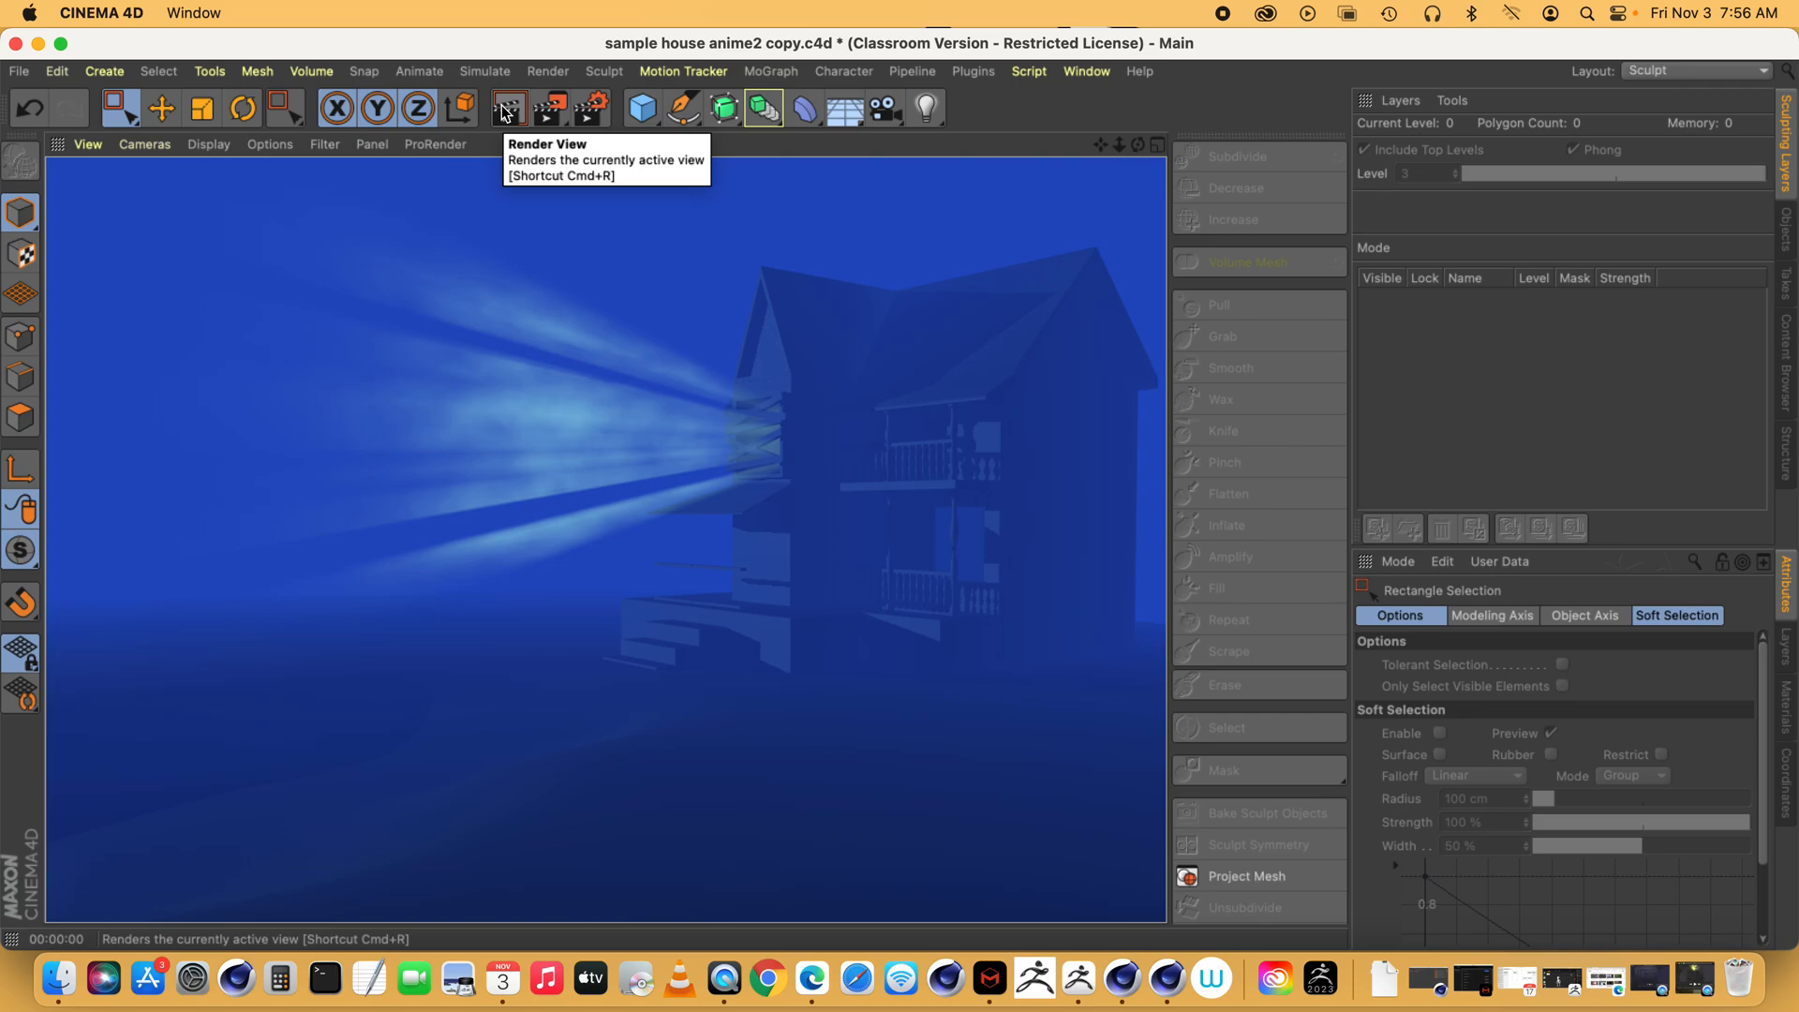
- Switch to the project sample house anime copy.c4d and set the interface layout to Standard
click(1085, 71)
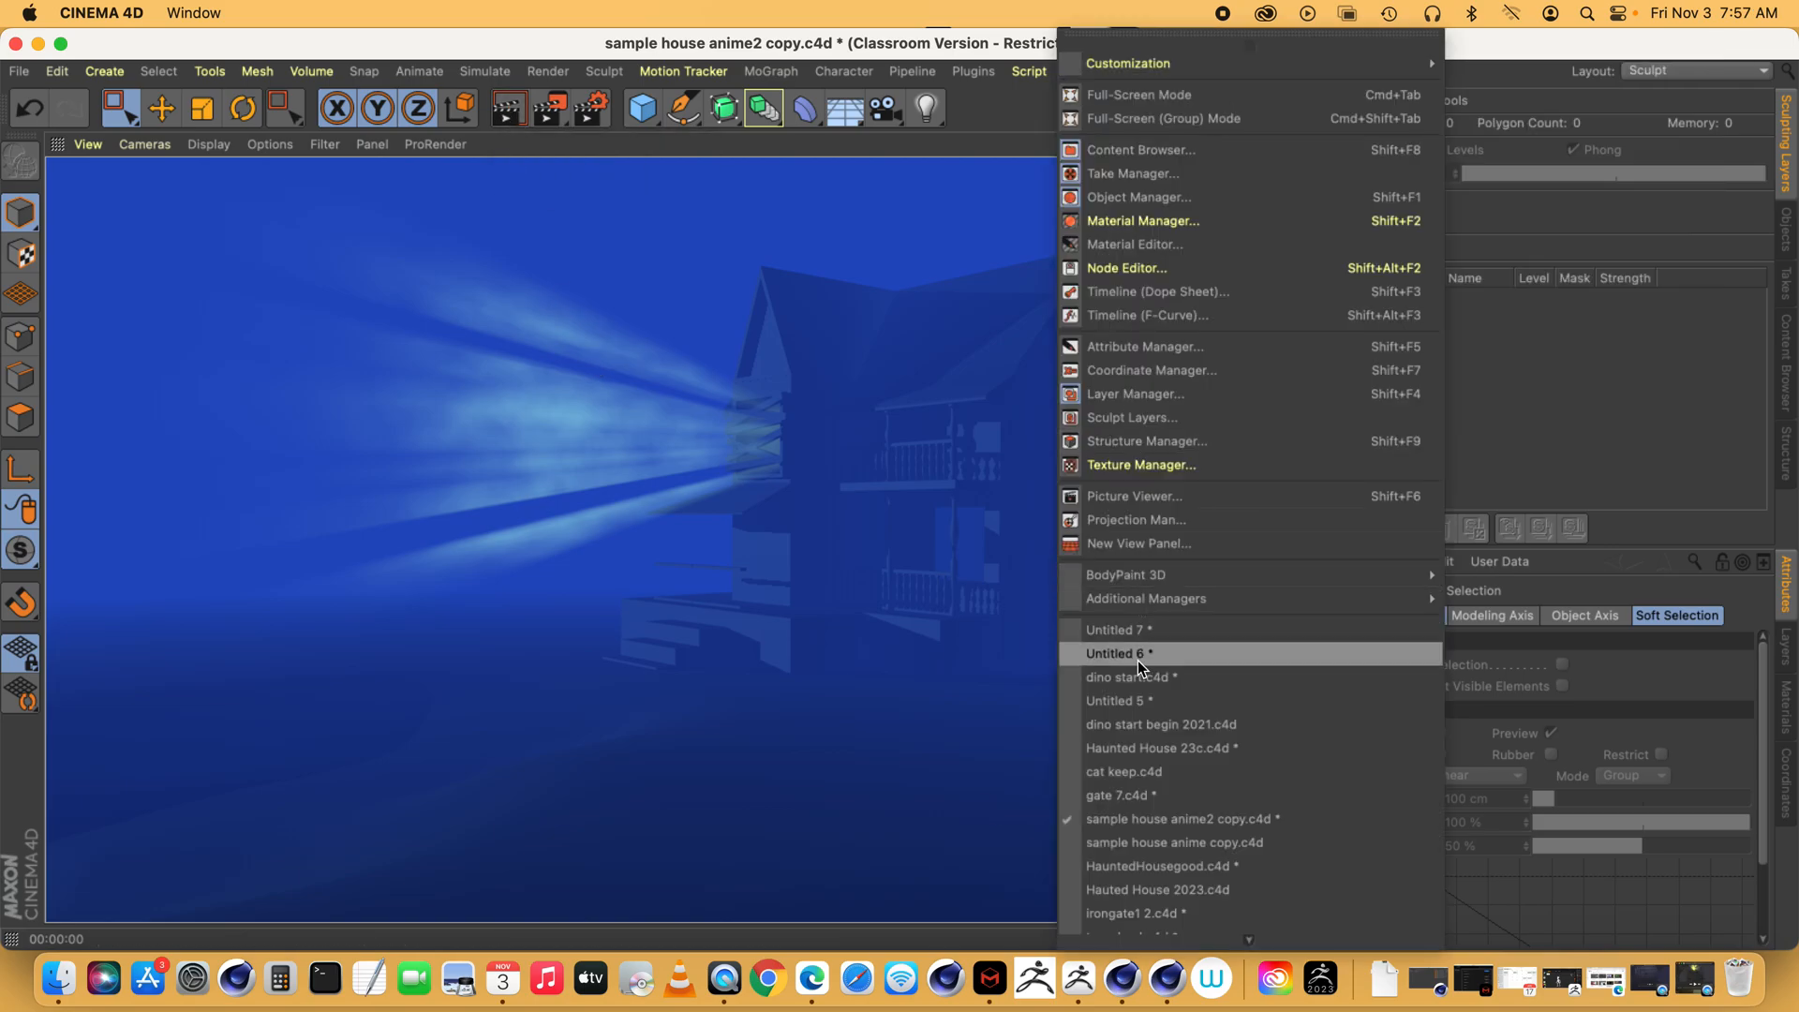
click(1132, 842)
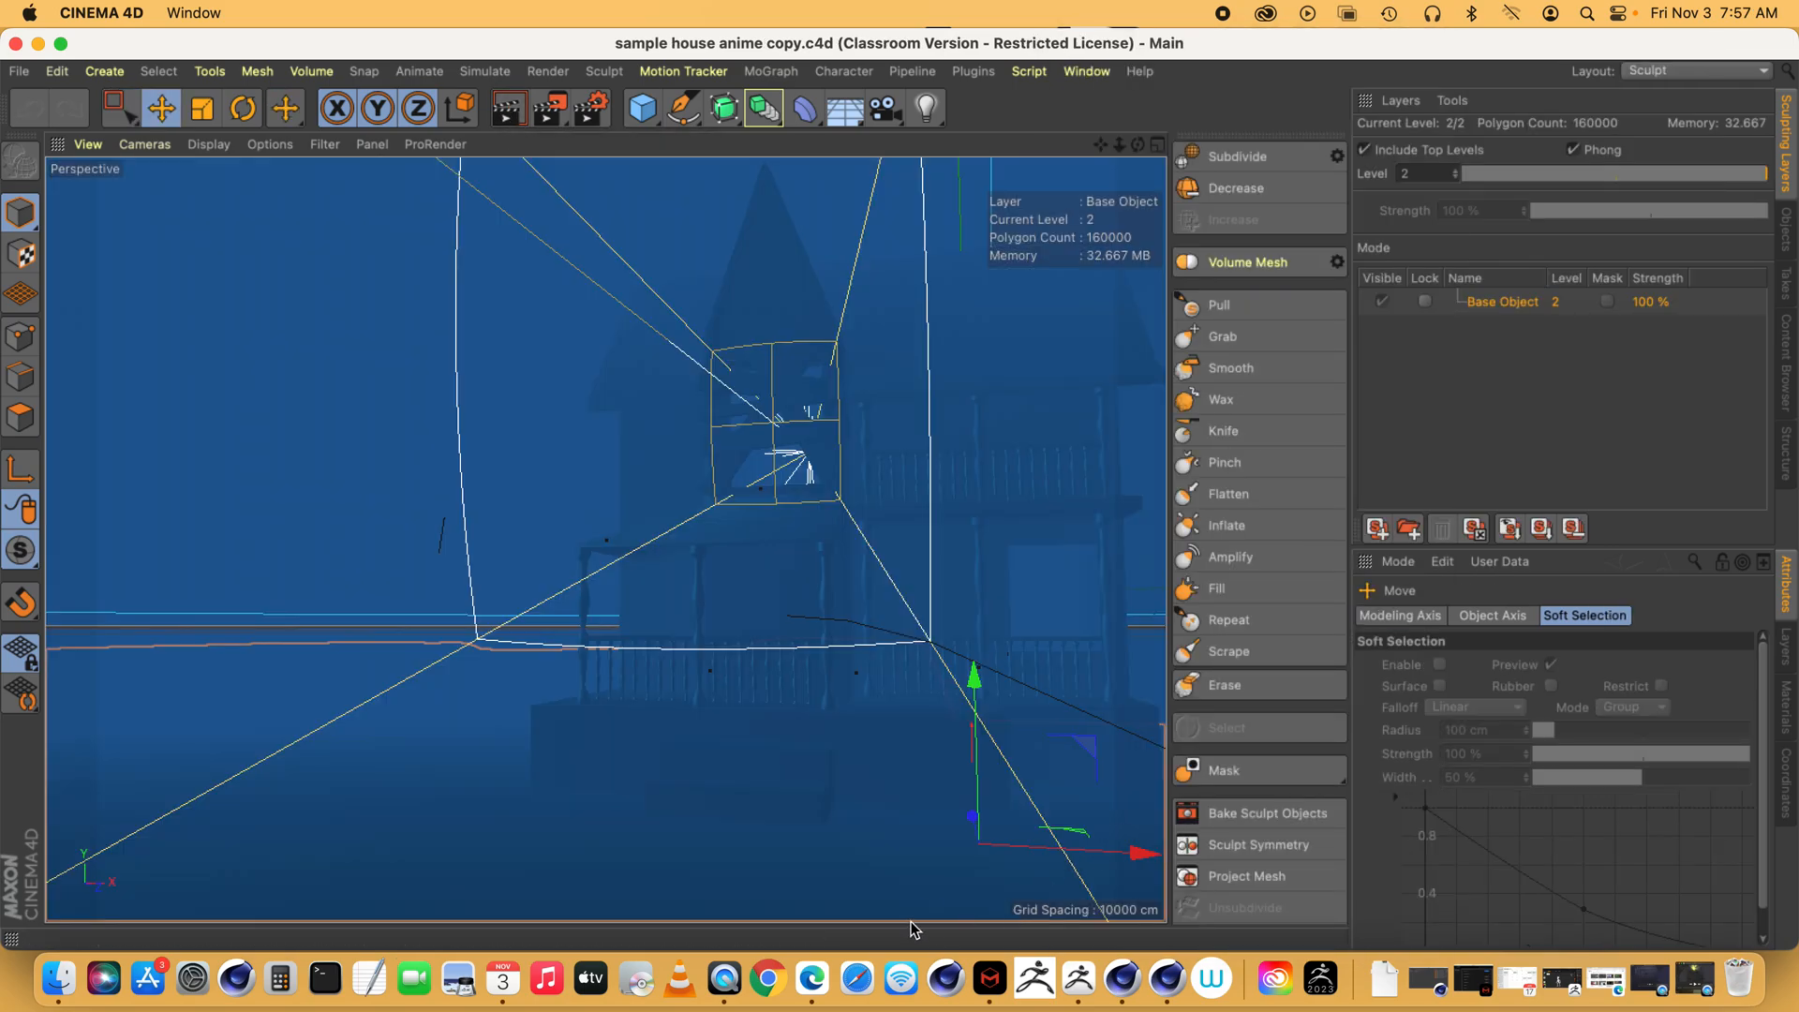
click(1686, 72)
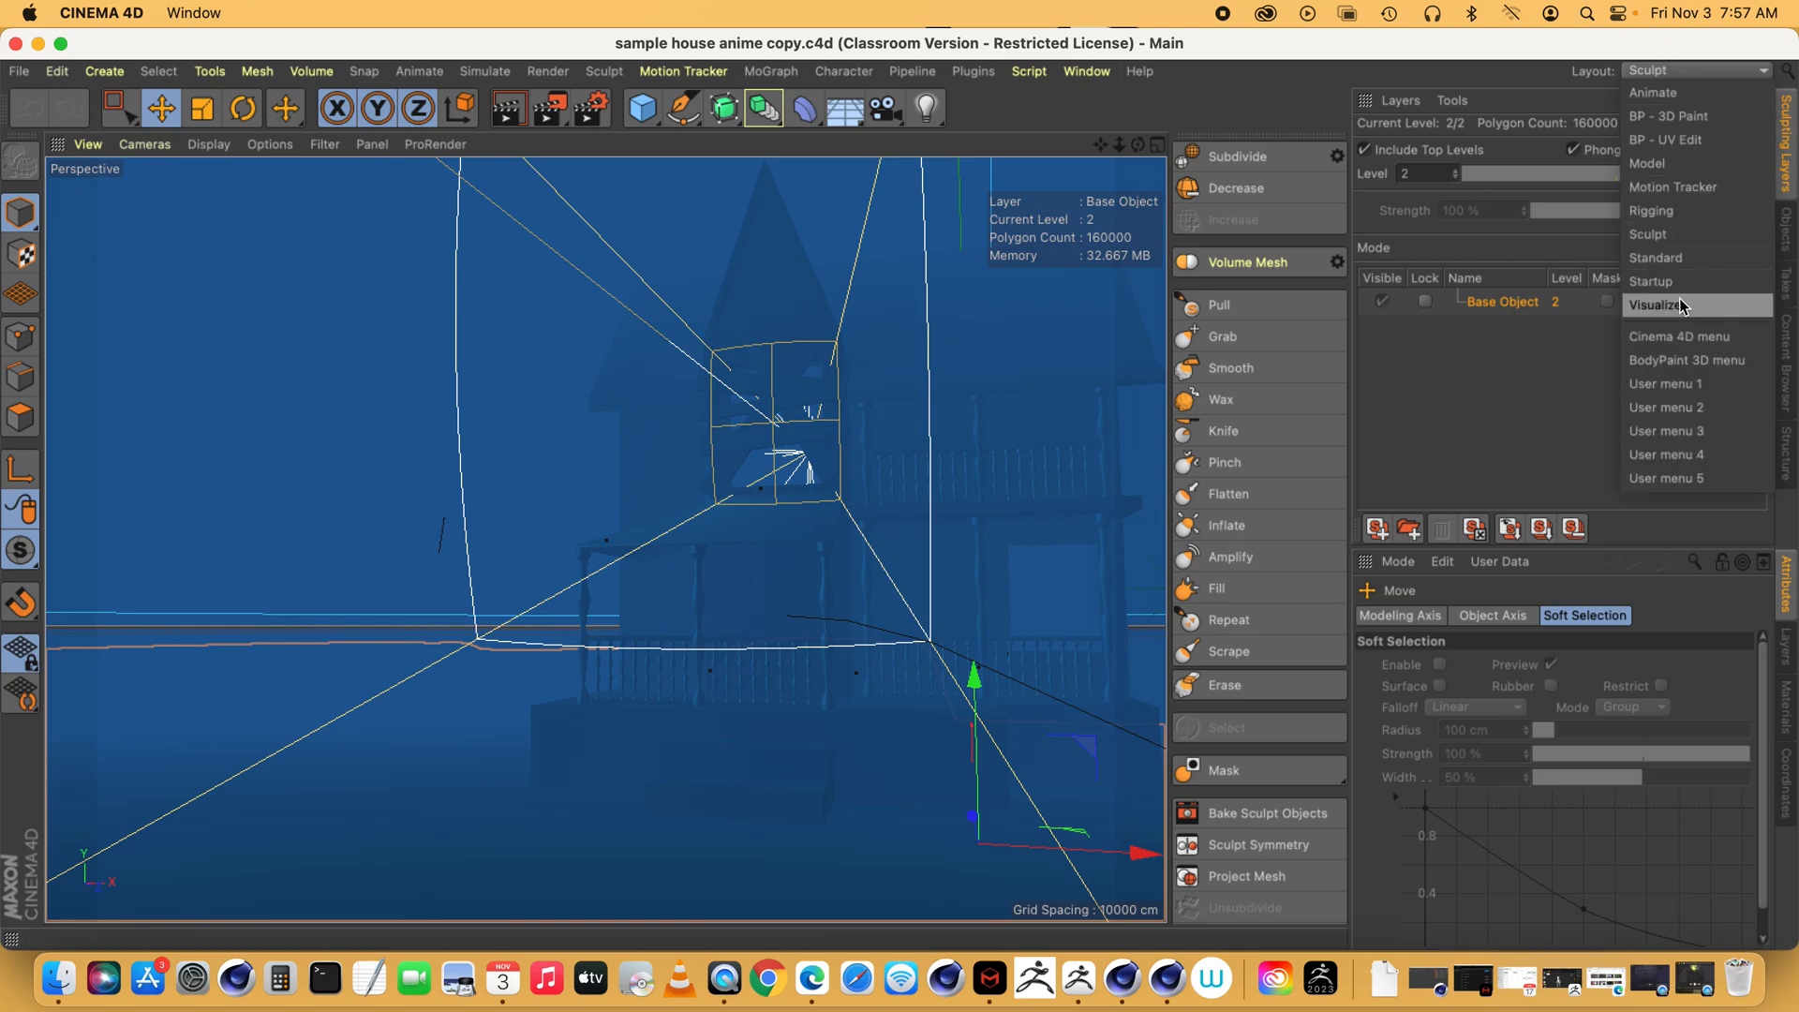
click(1658, 257)
- Preview the house camera animation by playing it and scrubbing the timeline up to frame 610
drag(970, 745, 774, 780)
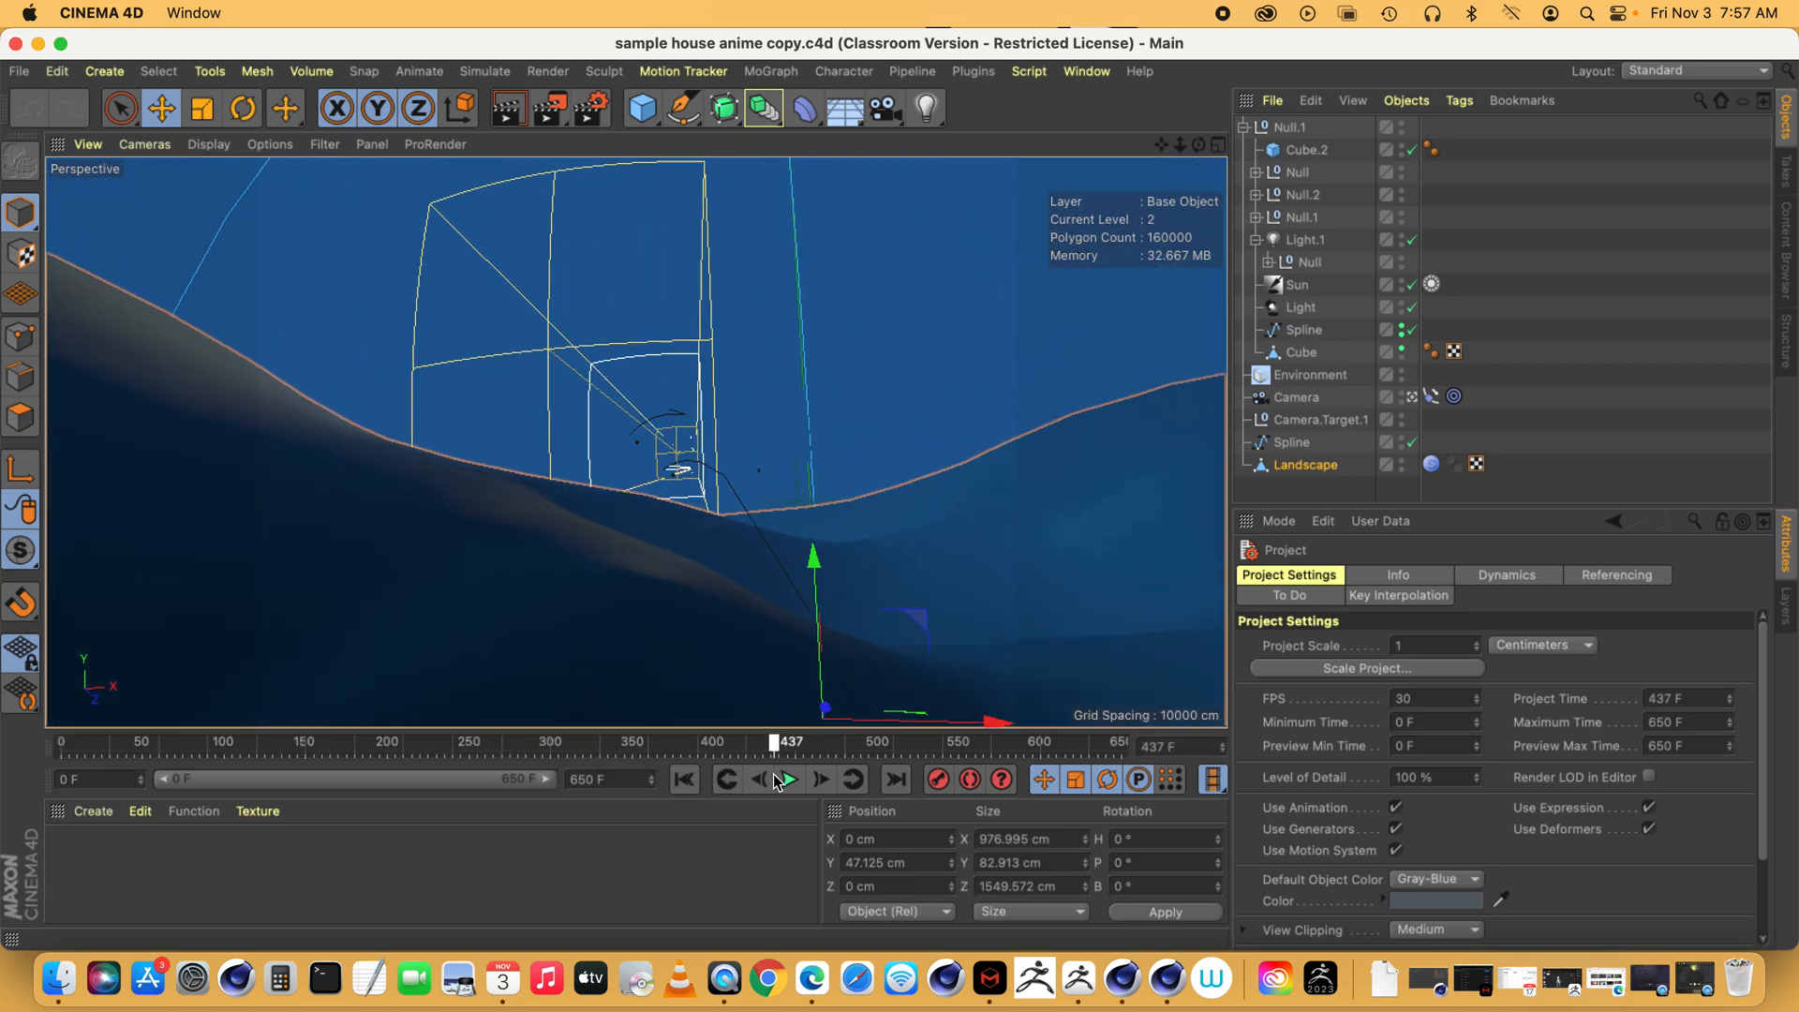
click(785, 779)
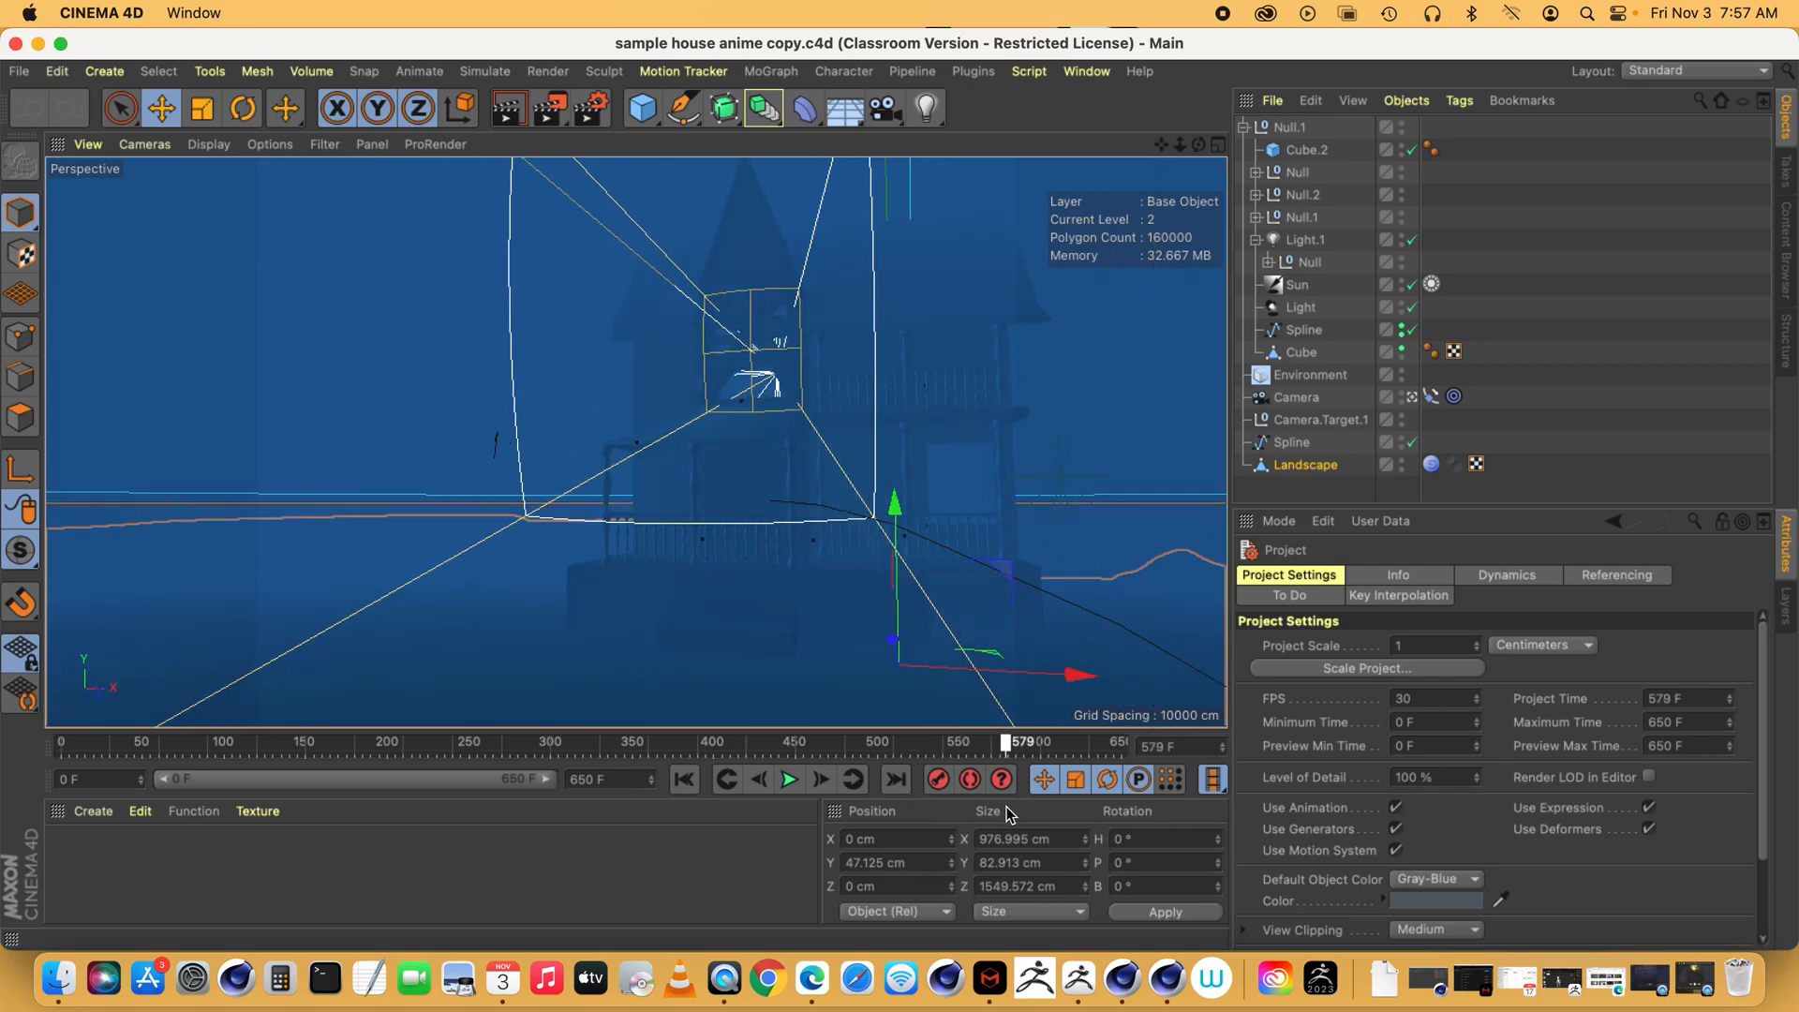
drag(1005, 744, 13, 730)
drag(417, 744, 1056, 745)
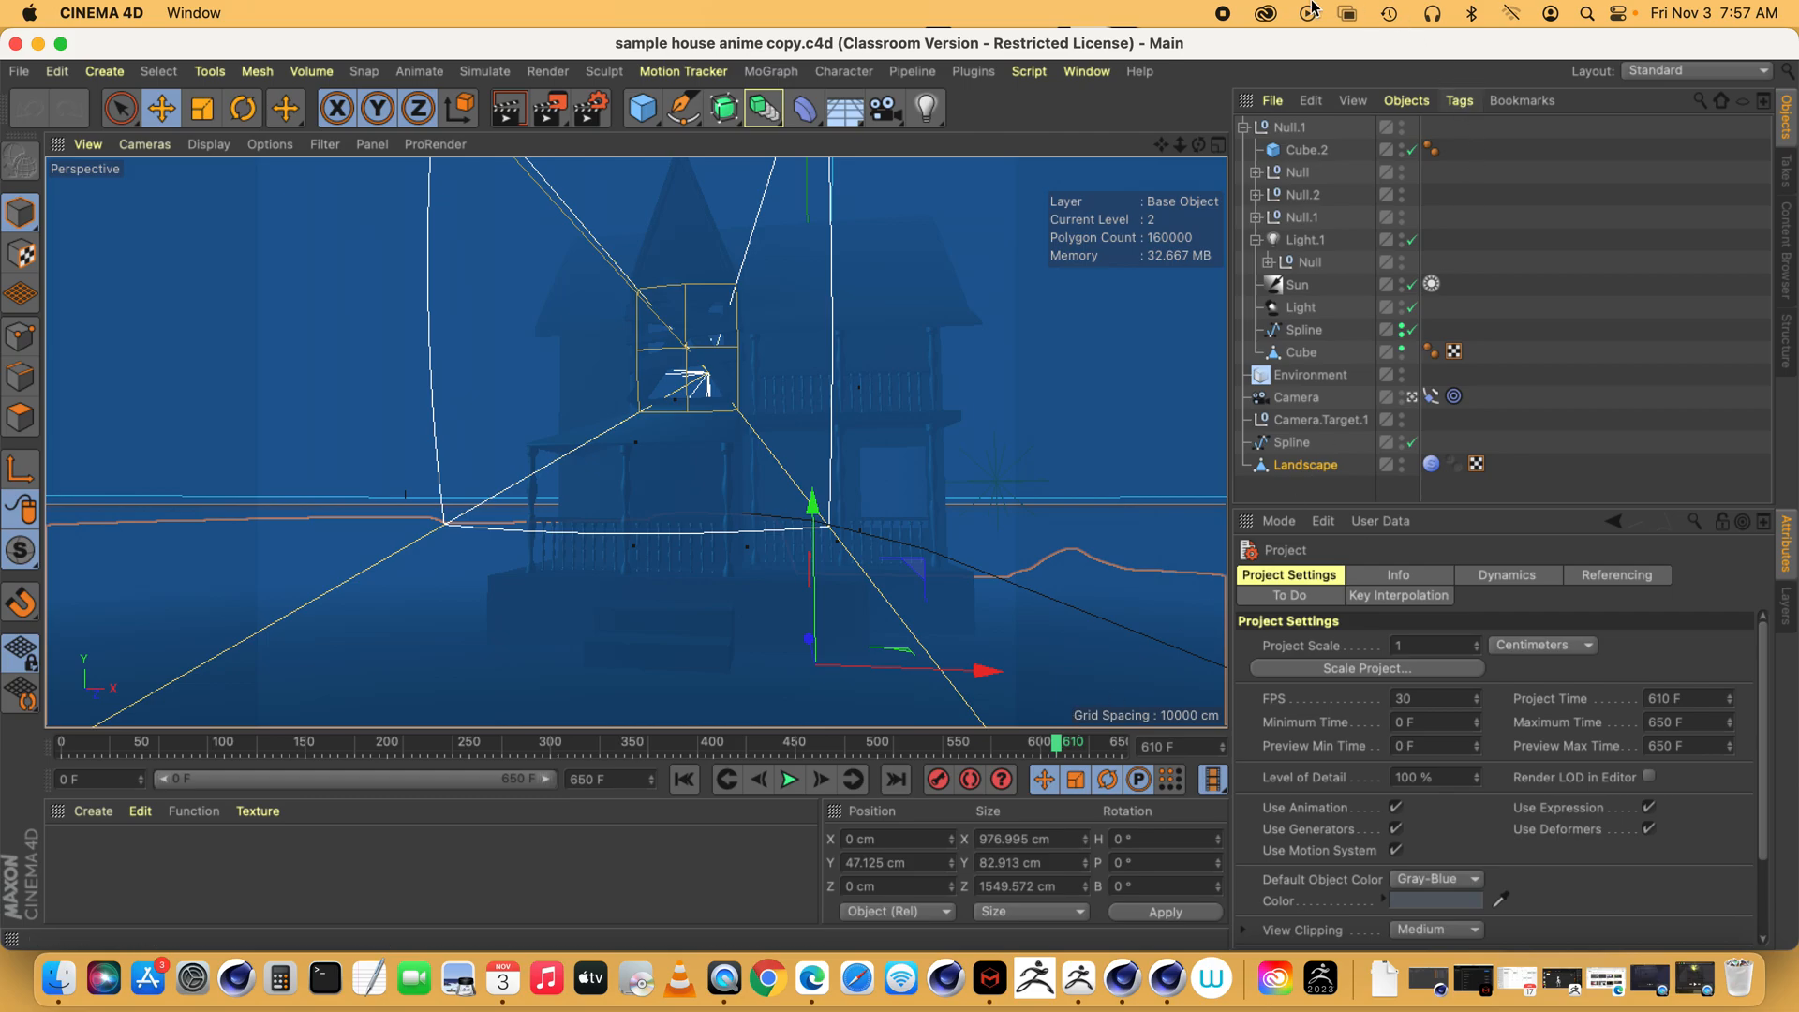
- Return to the pumpkin project Untitled 7, and switch to Untitled 6 to examine the landscape with the house, trees and gate
click(1086, 72)
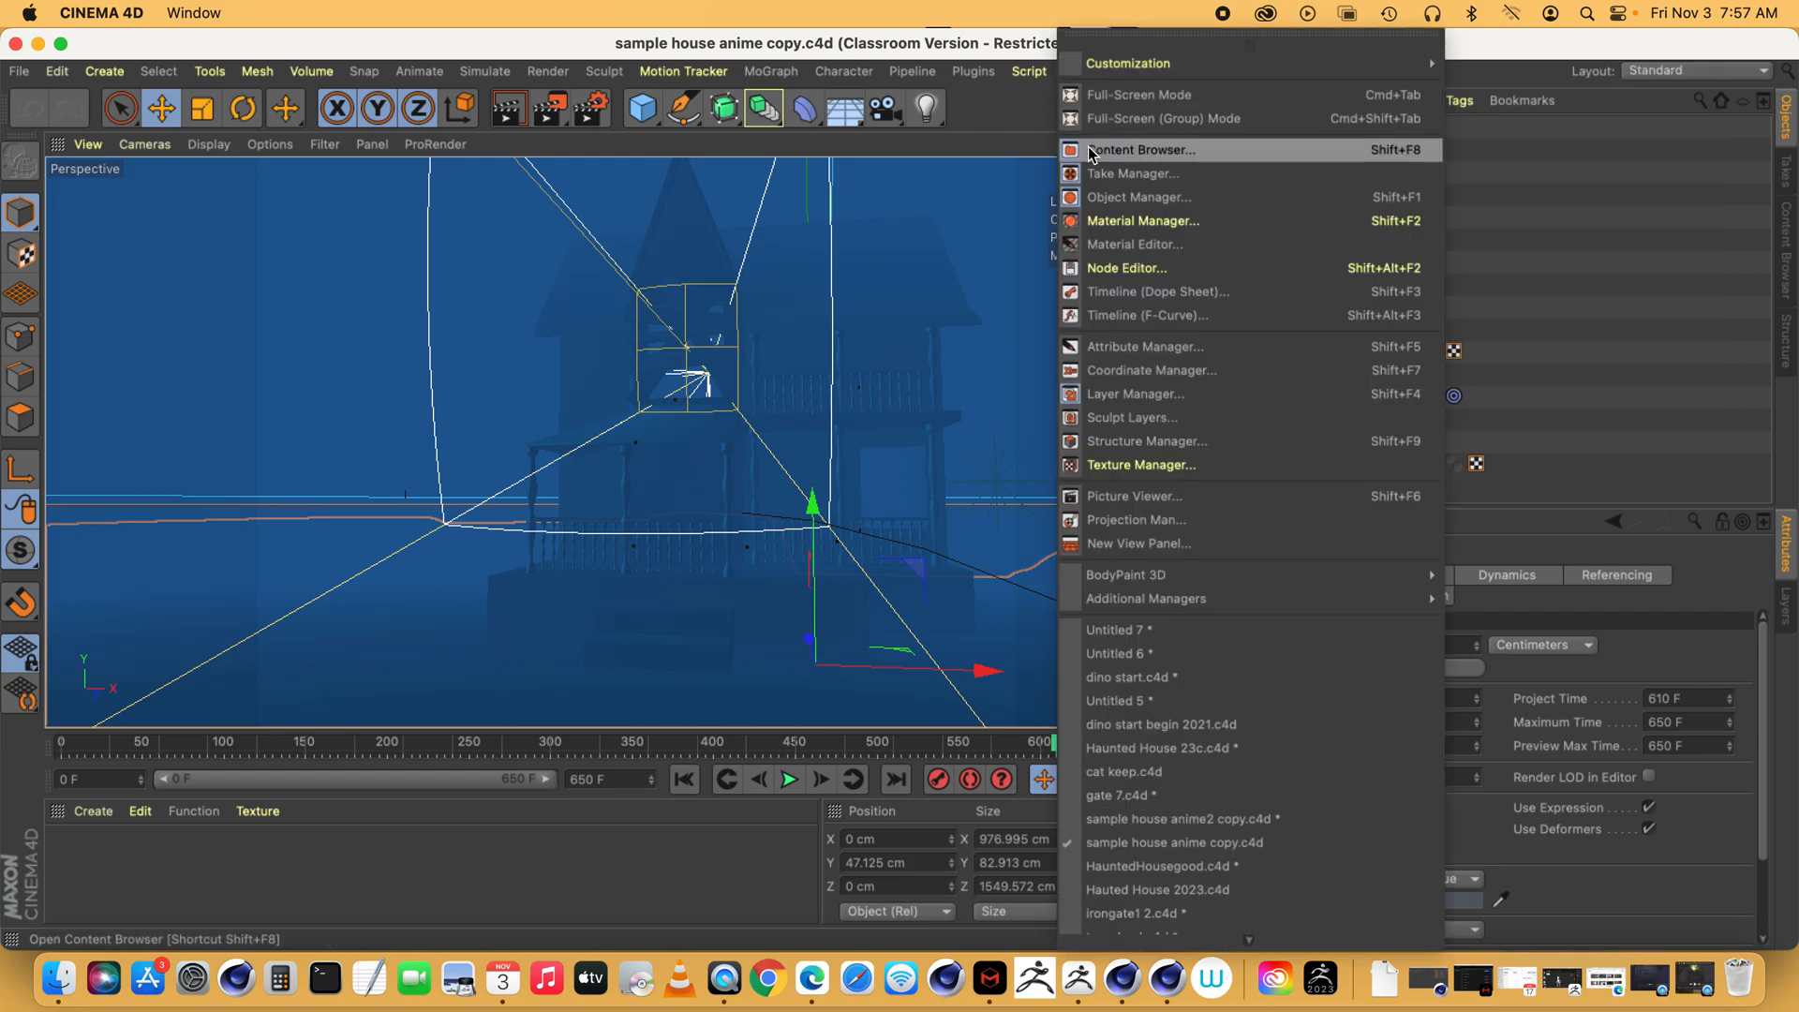
click(1145, 630)
click(1085, 79)
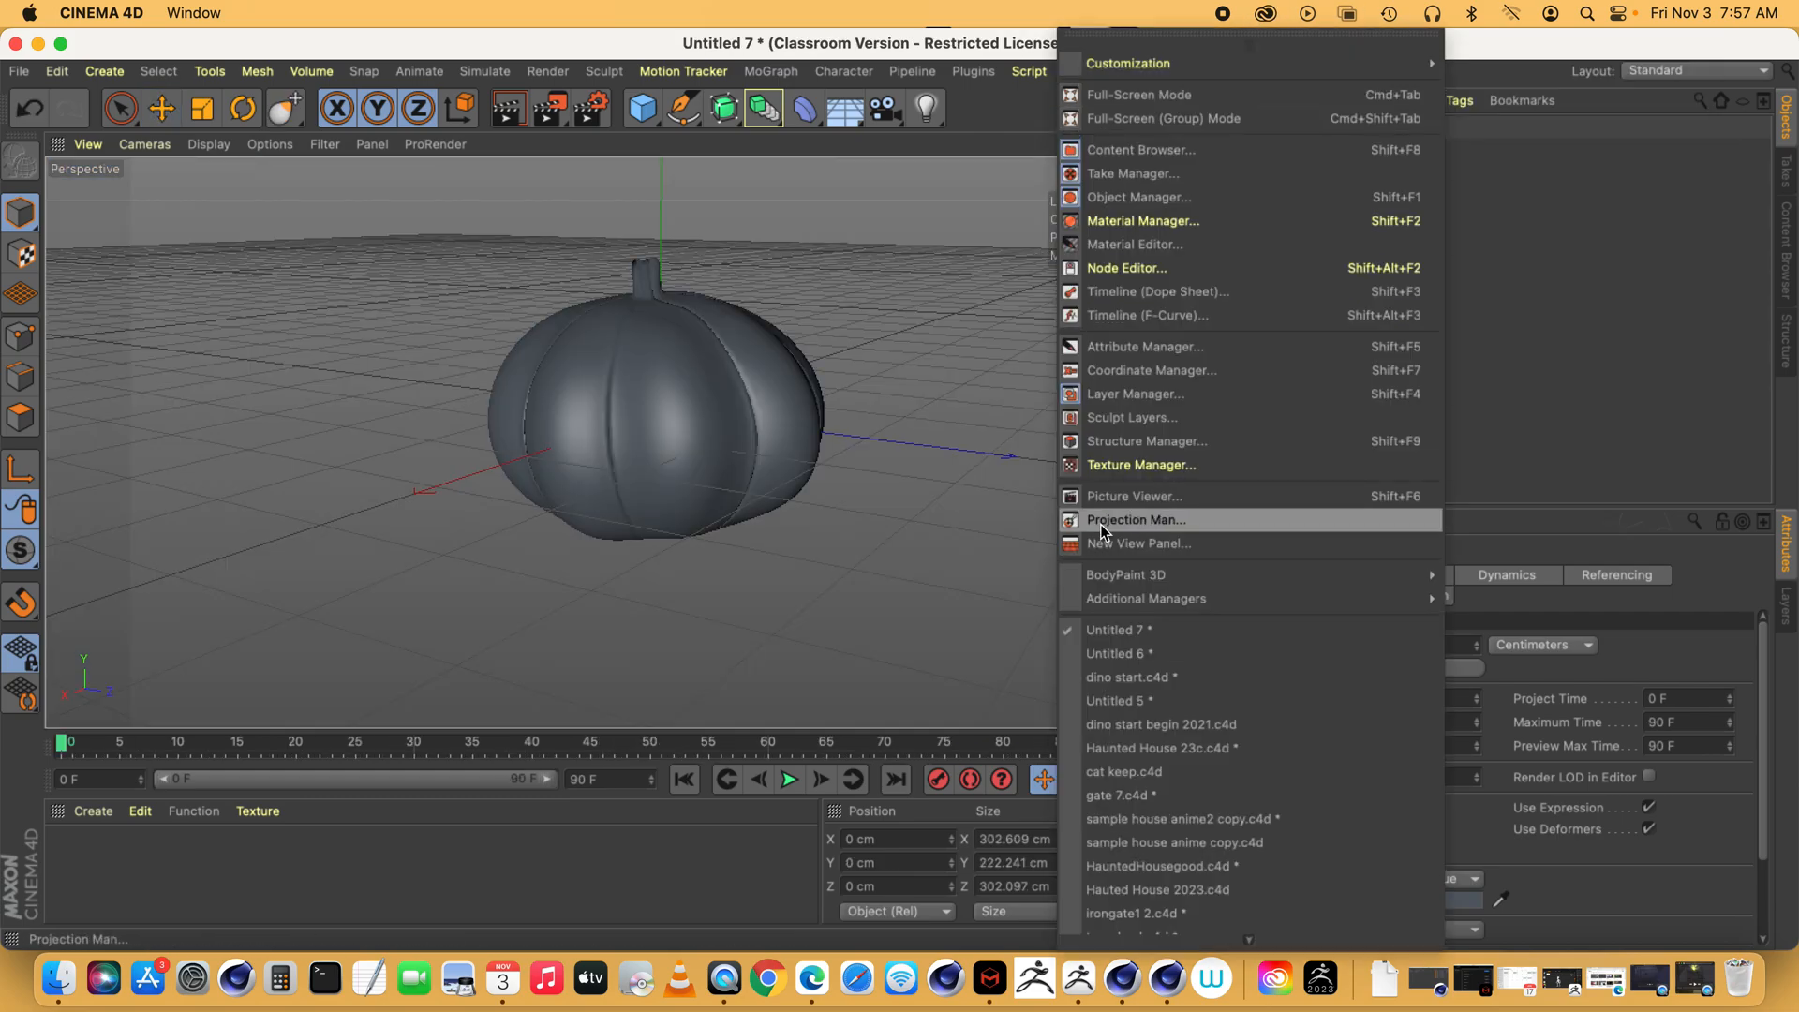
click(1115, 650)
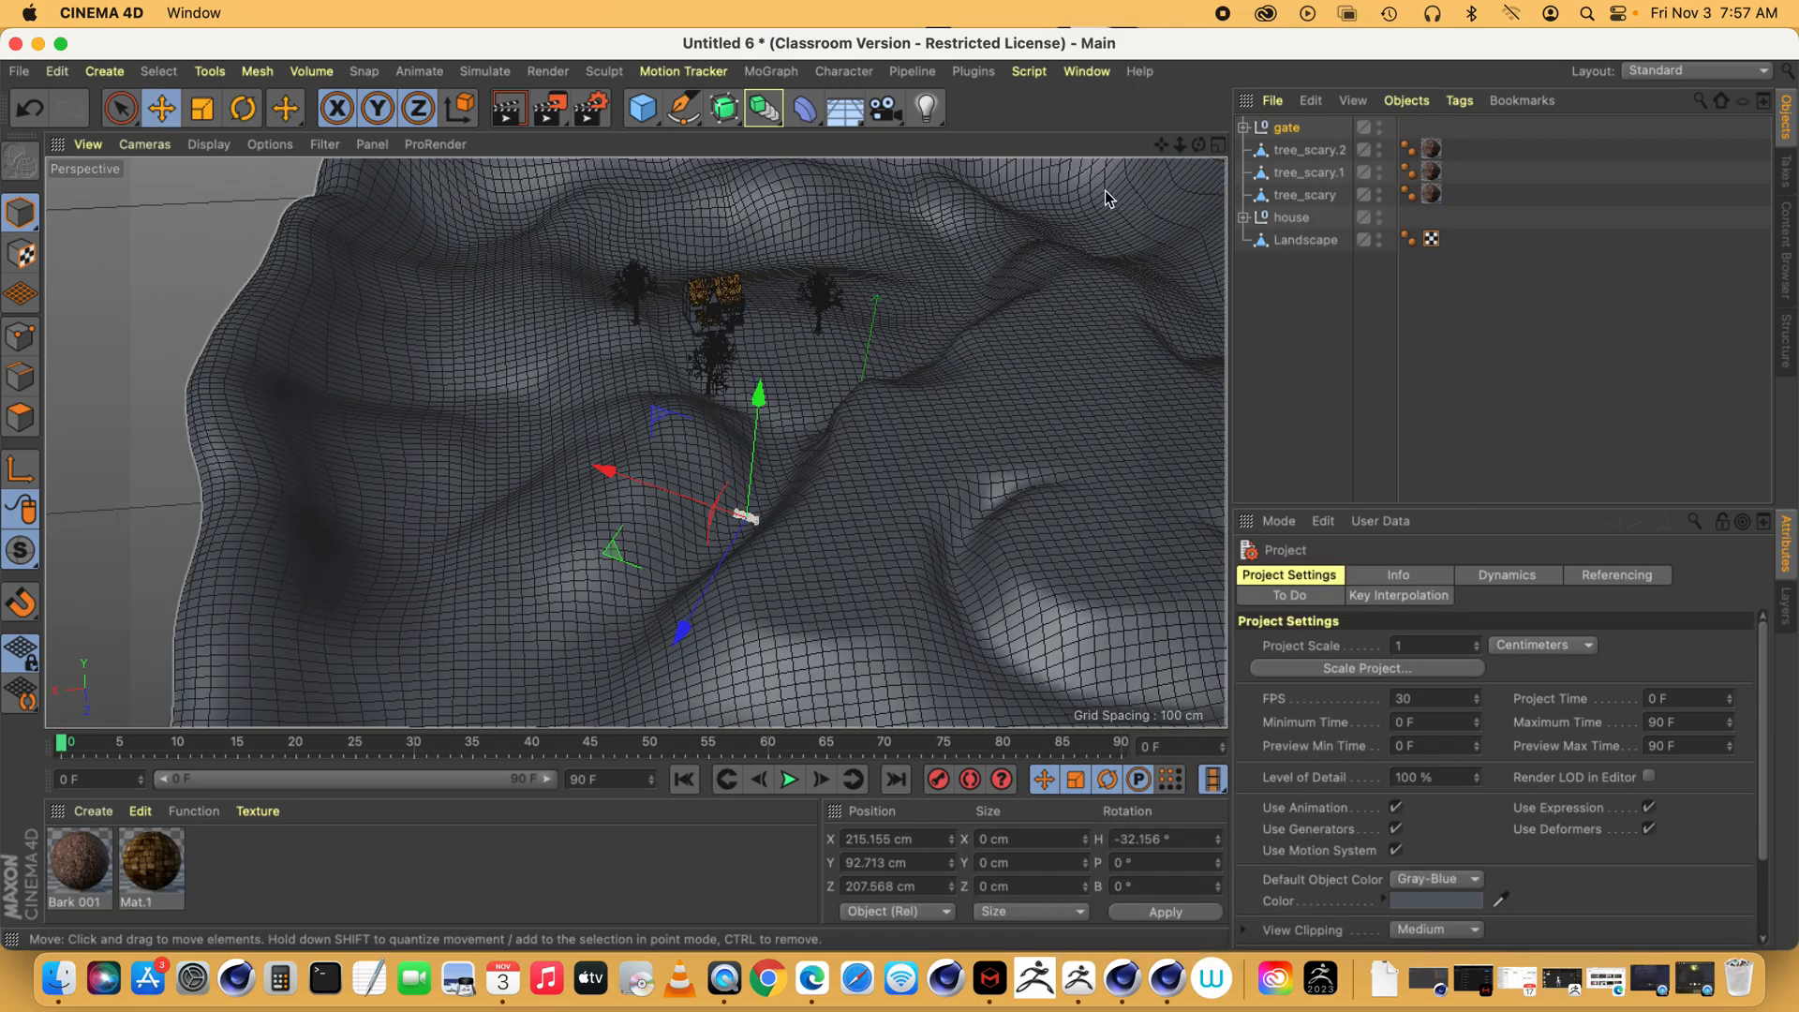
drag(1161, 145, 892, 174)
mouse_move(1199, 144)
mouse_down()
mouse_move(1124, 150)
mouse_move(1199, 144)
mouse_up()
- Switch to the project Hauted House 2023.c4d and view the scene through the Default Camera
click(1087, 71)
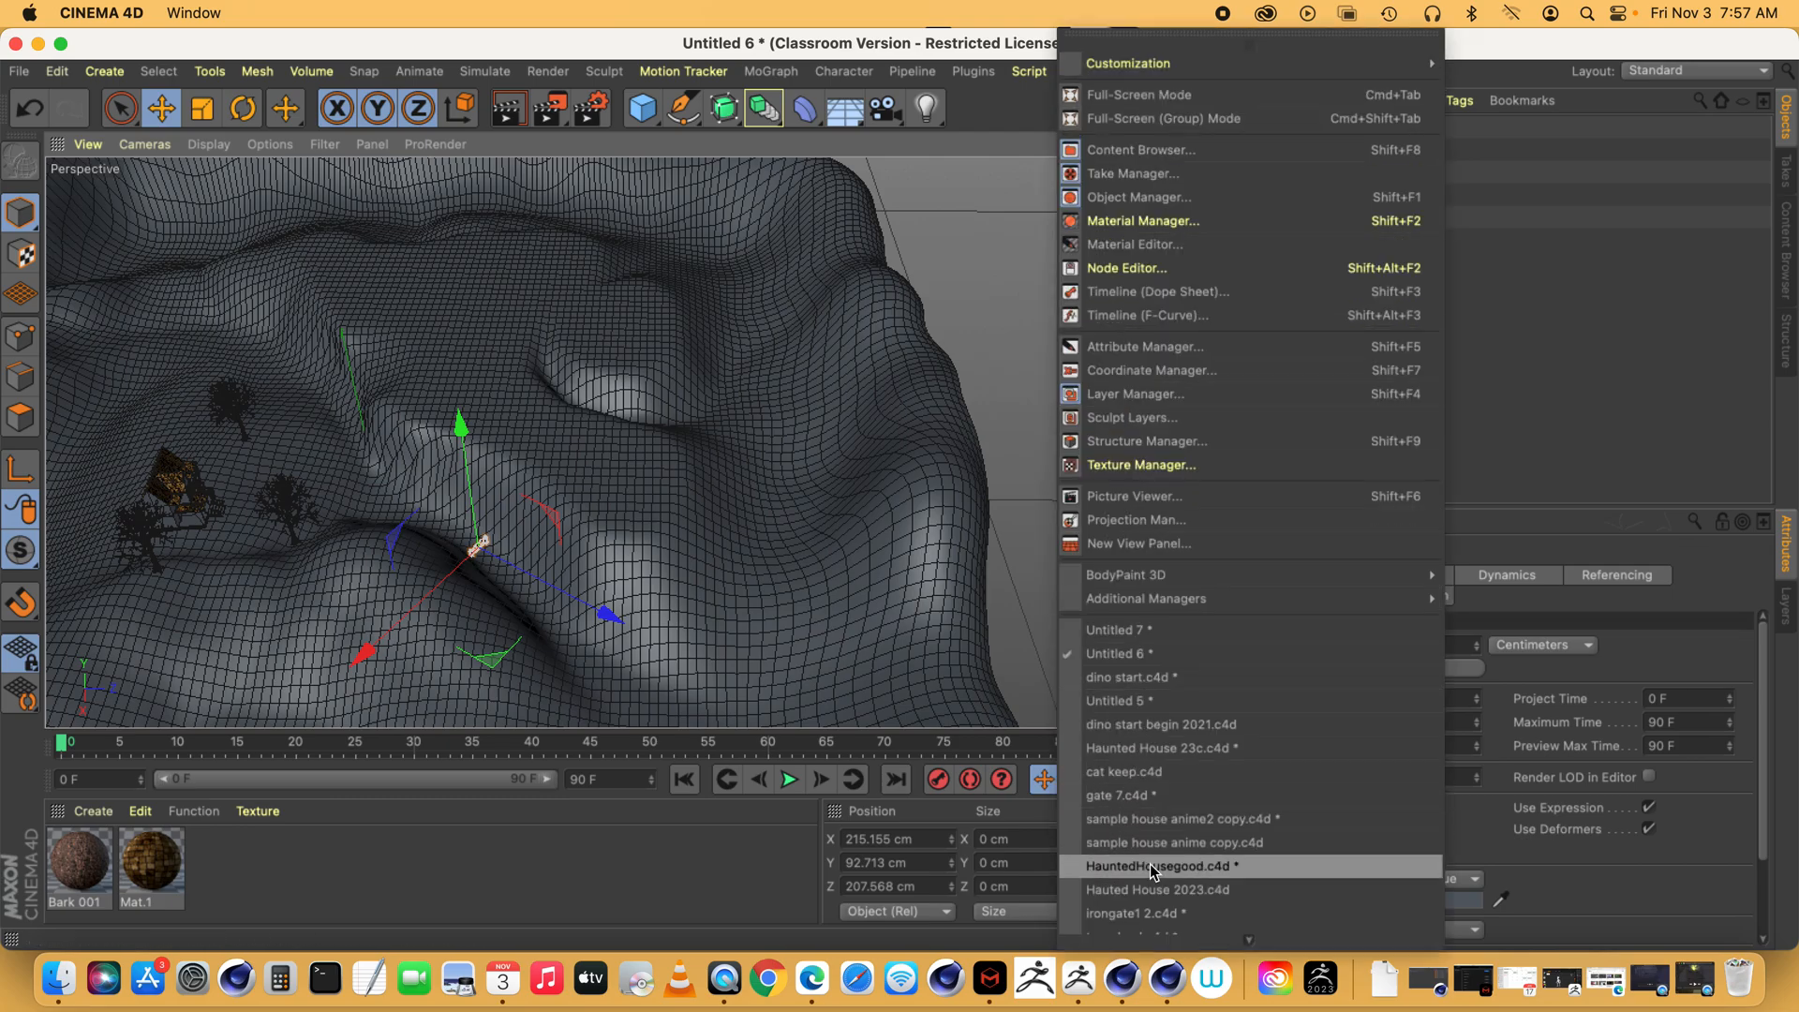
click(1154, 890)
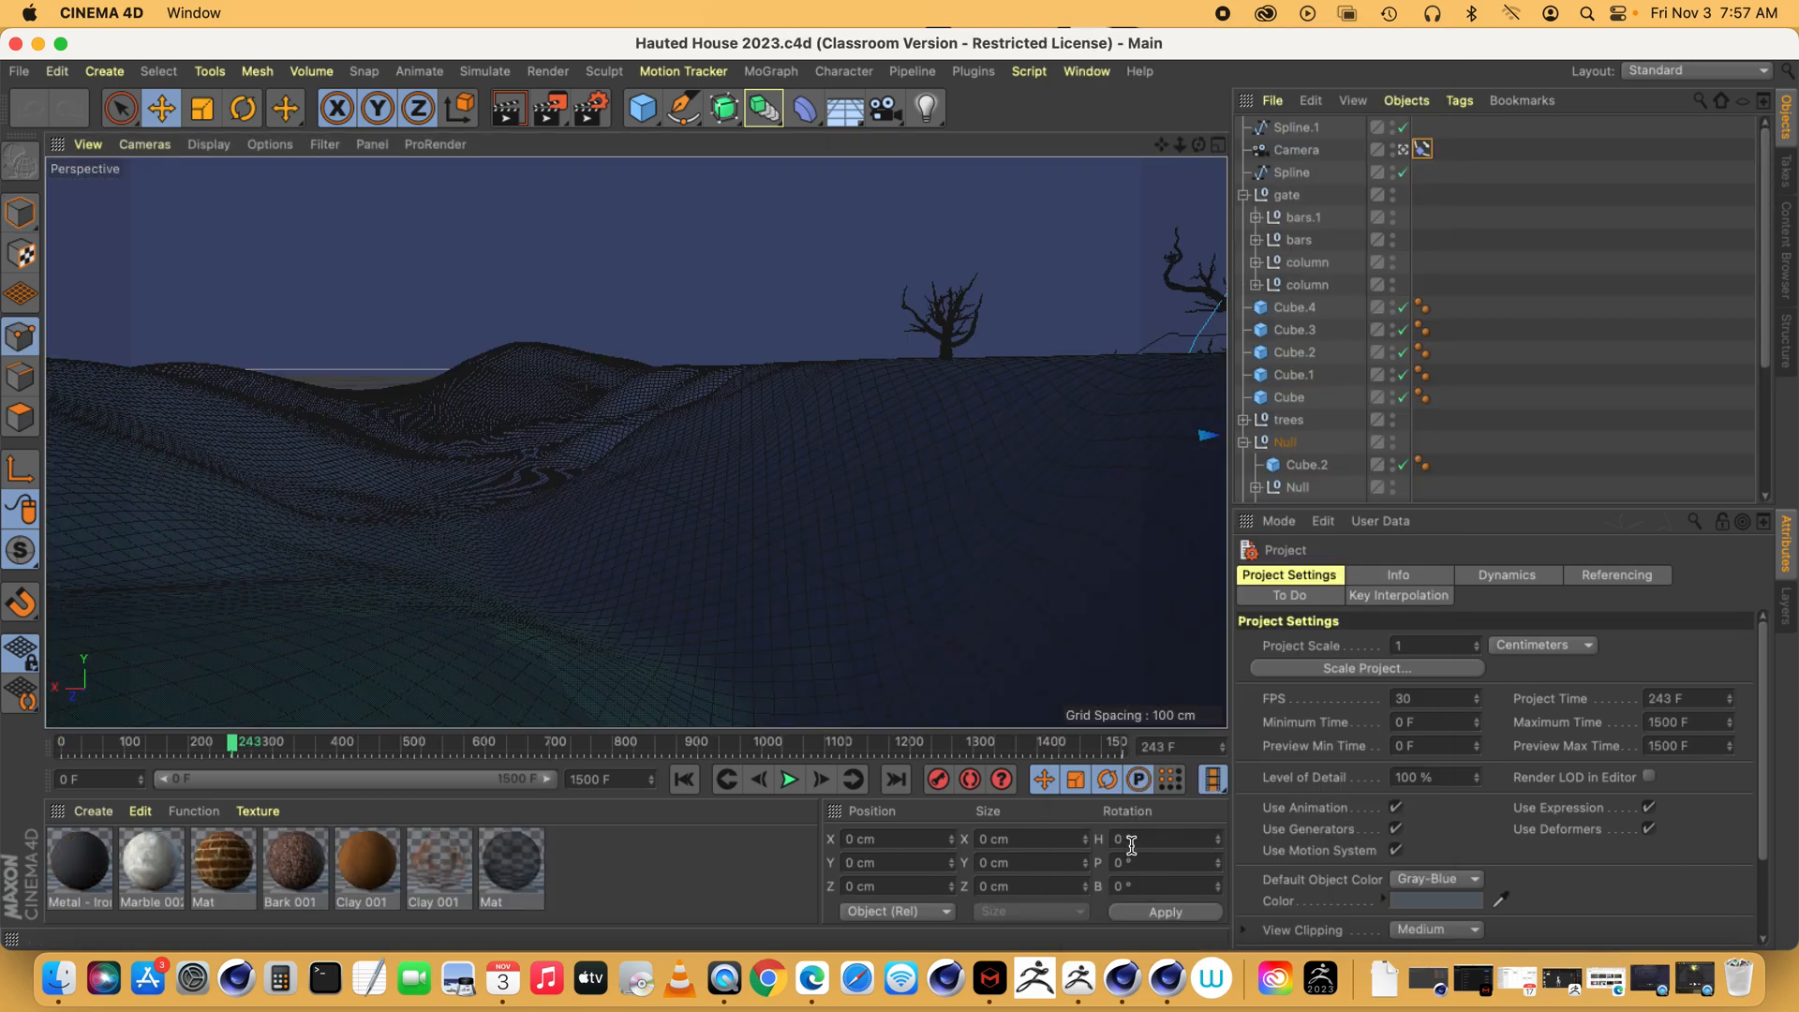
click(157, 148)
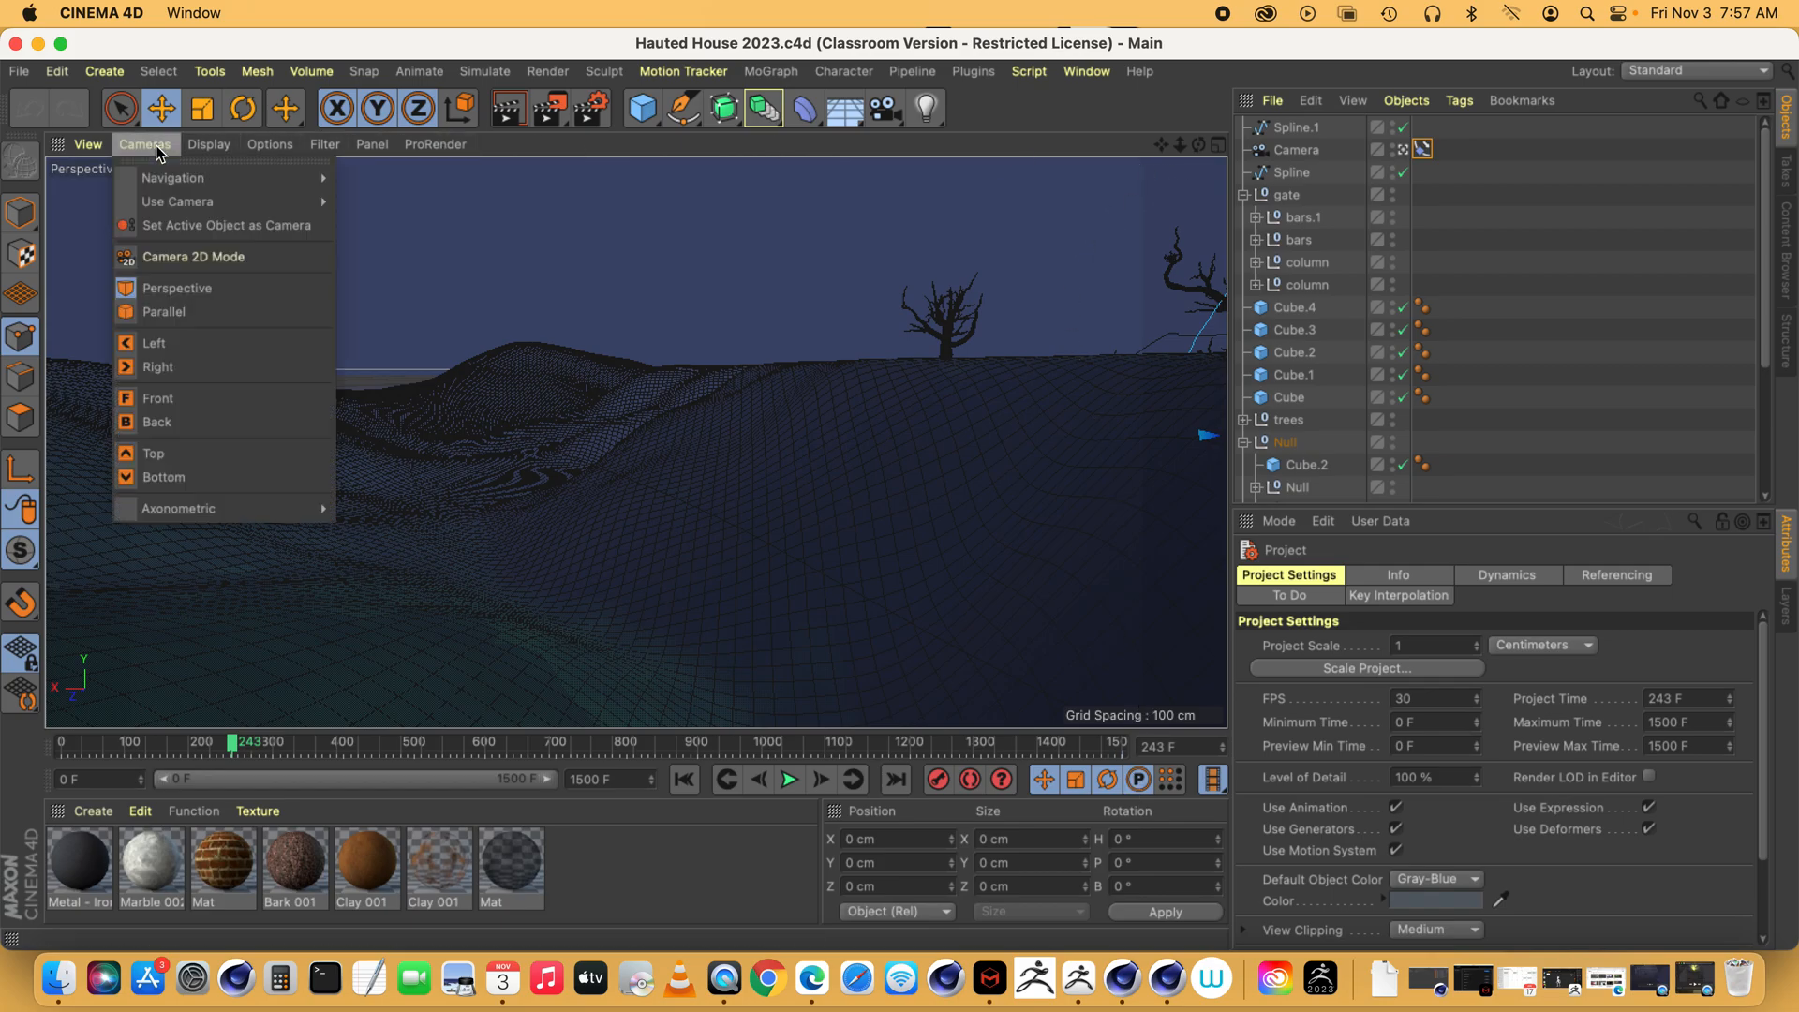
mouse_move(167, 202)
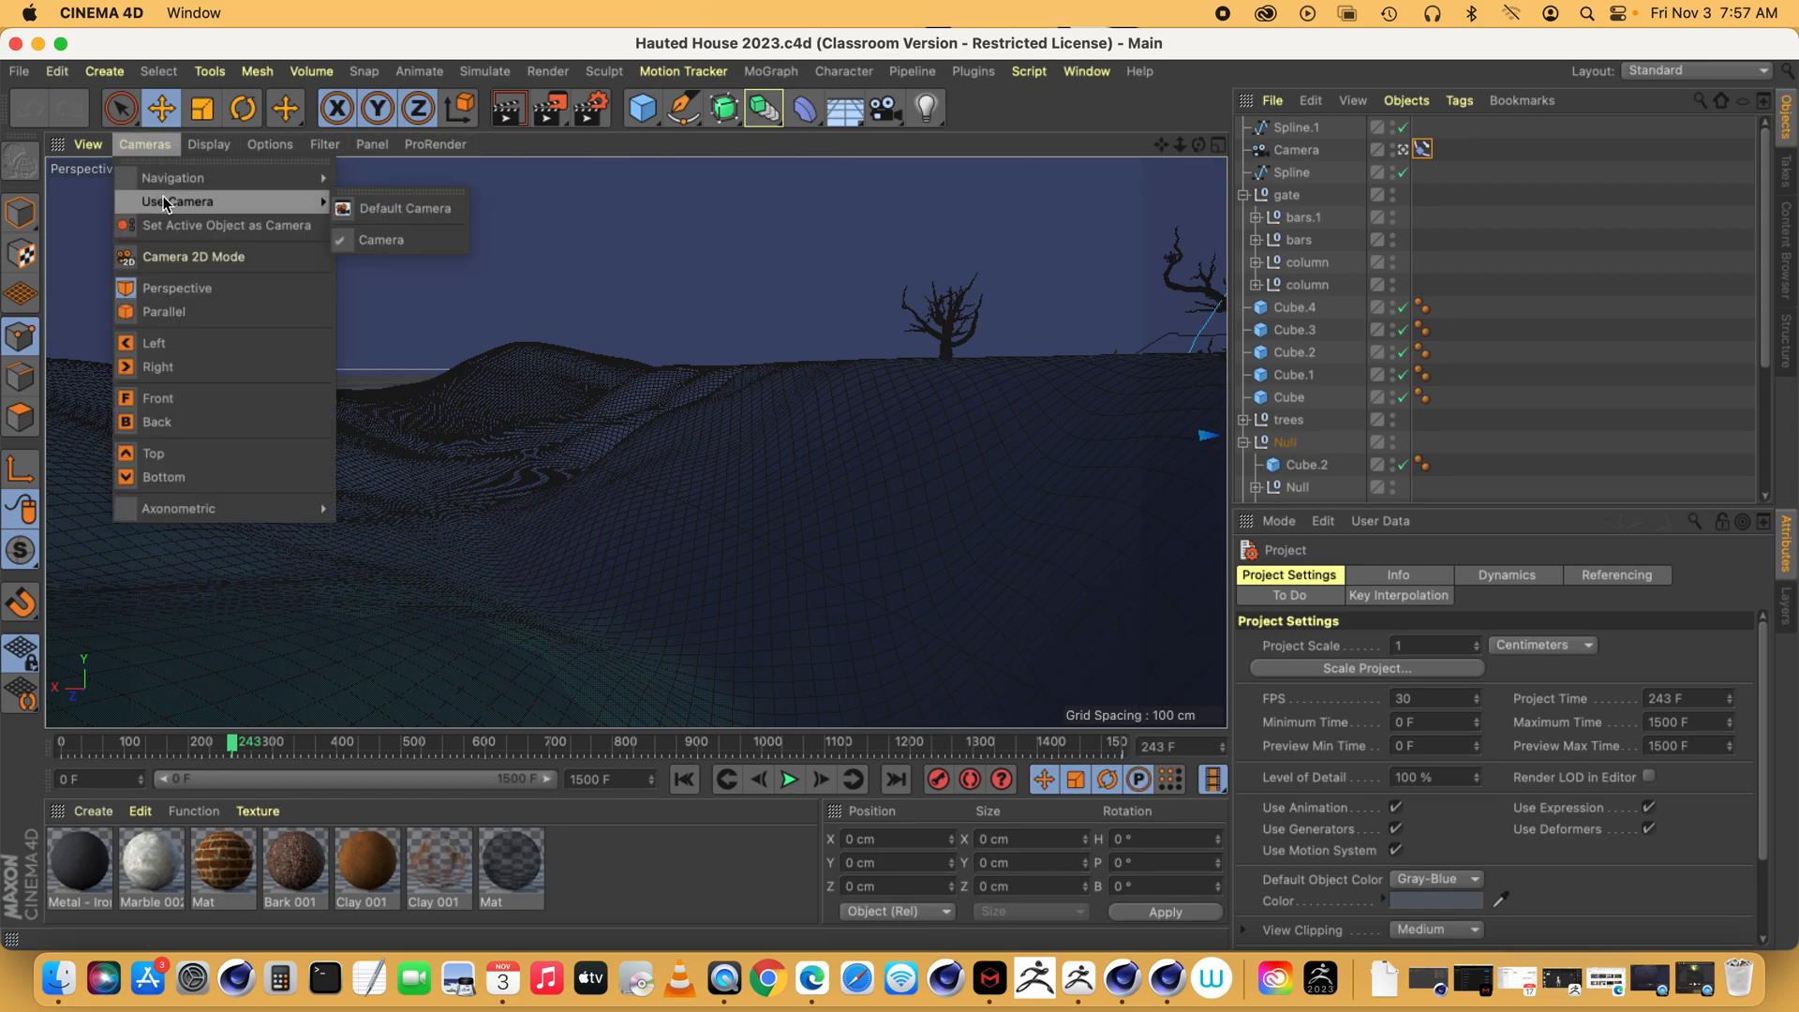
click(397, 210)
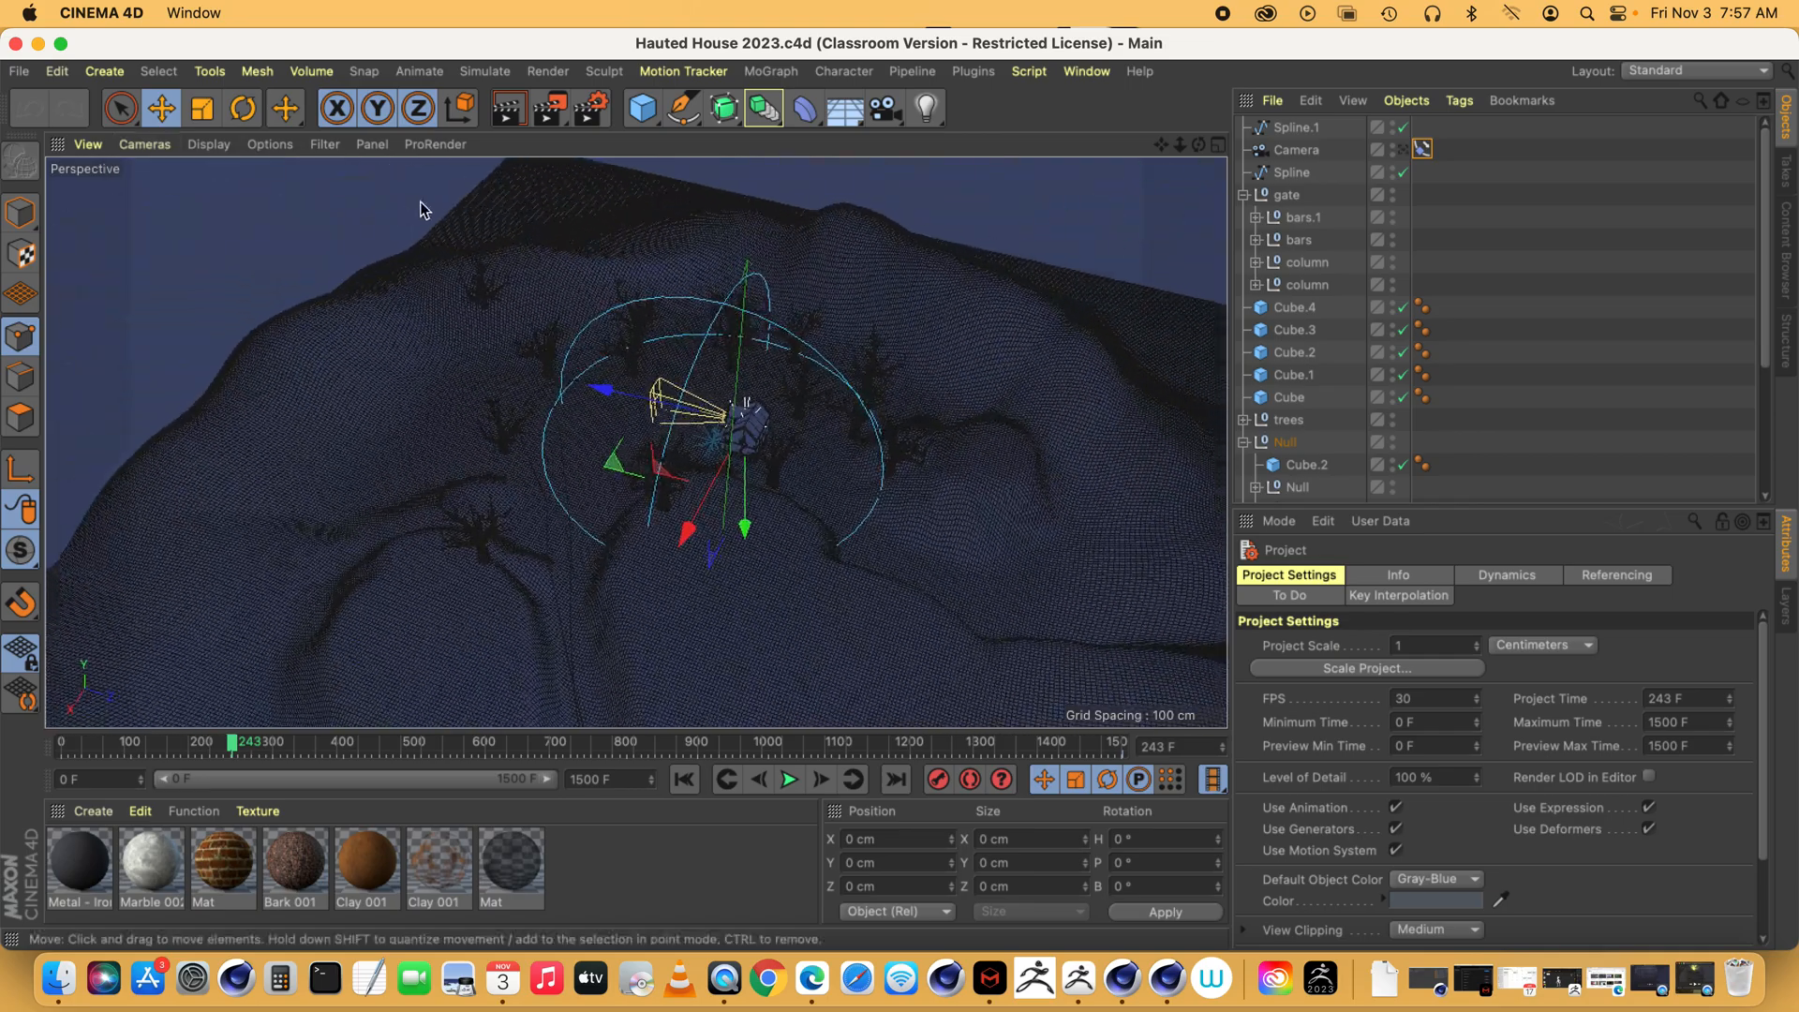
drag(1182, 146, 1054, 148)
- Display the scene without mesh lines and hide the Environment object in the viewport
click(209, 144)
click(220, 201)
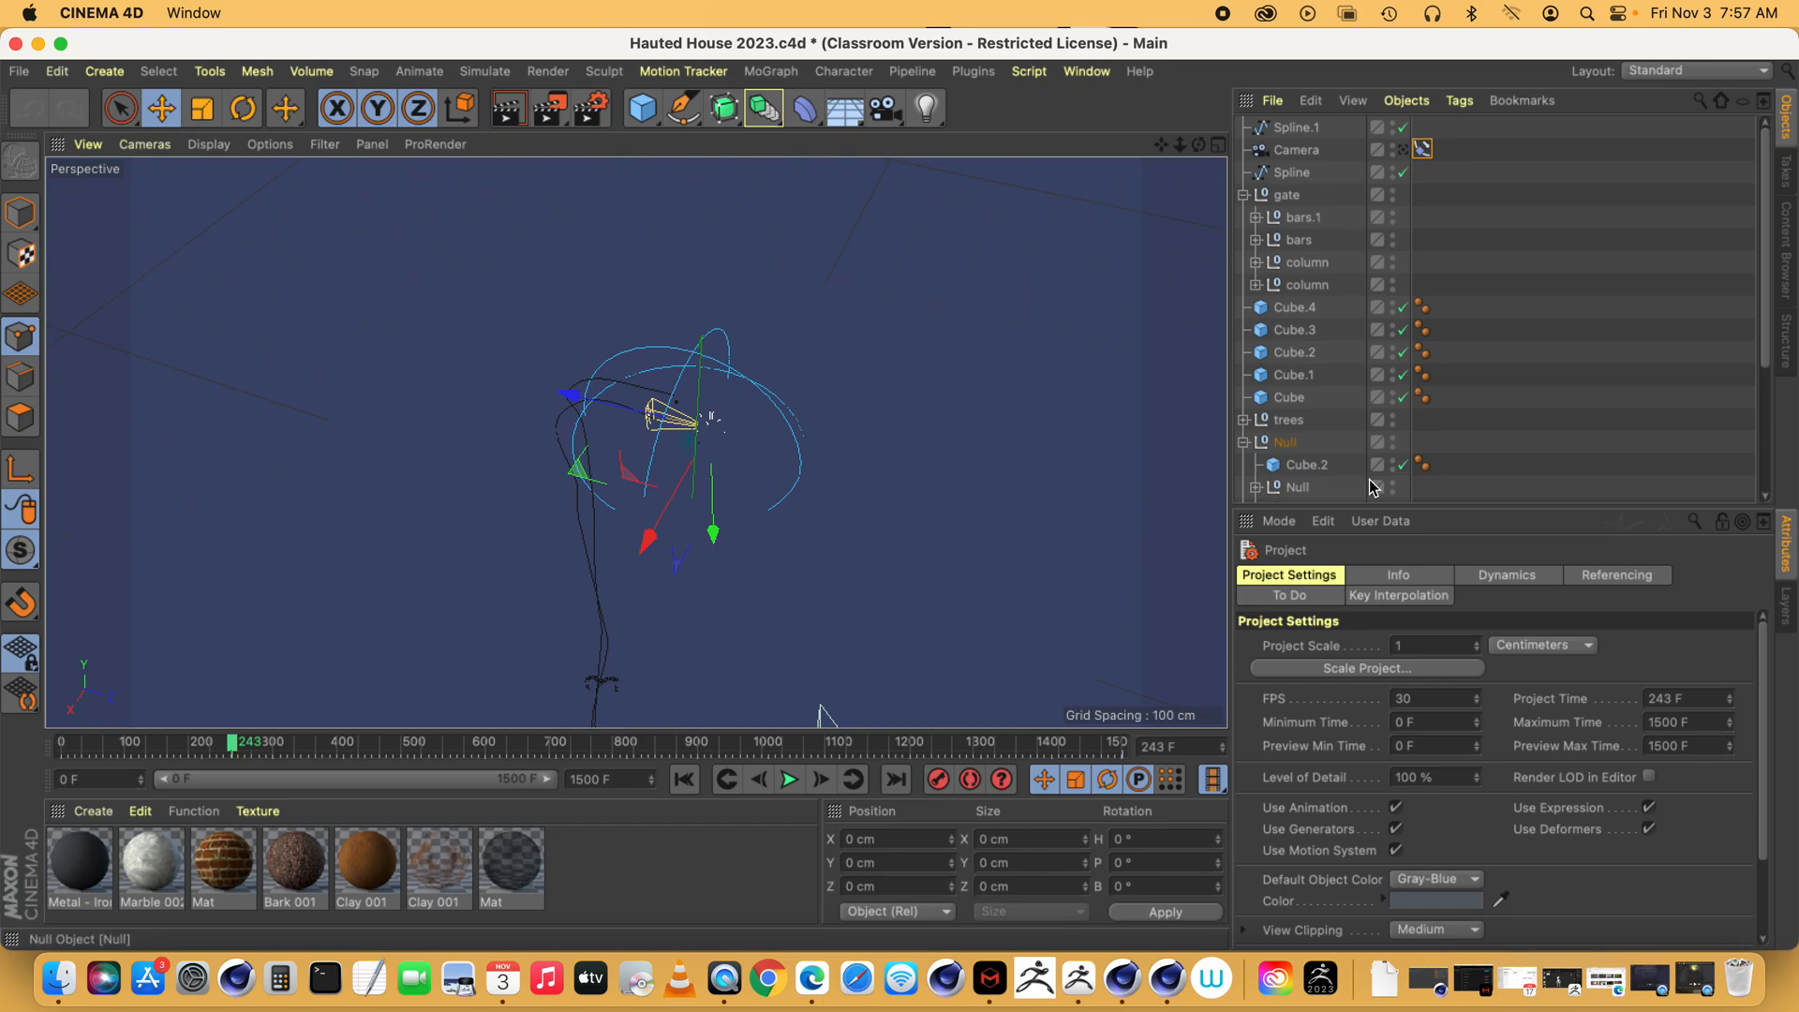
drag(1766, 354, 1767, 476)
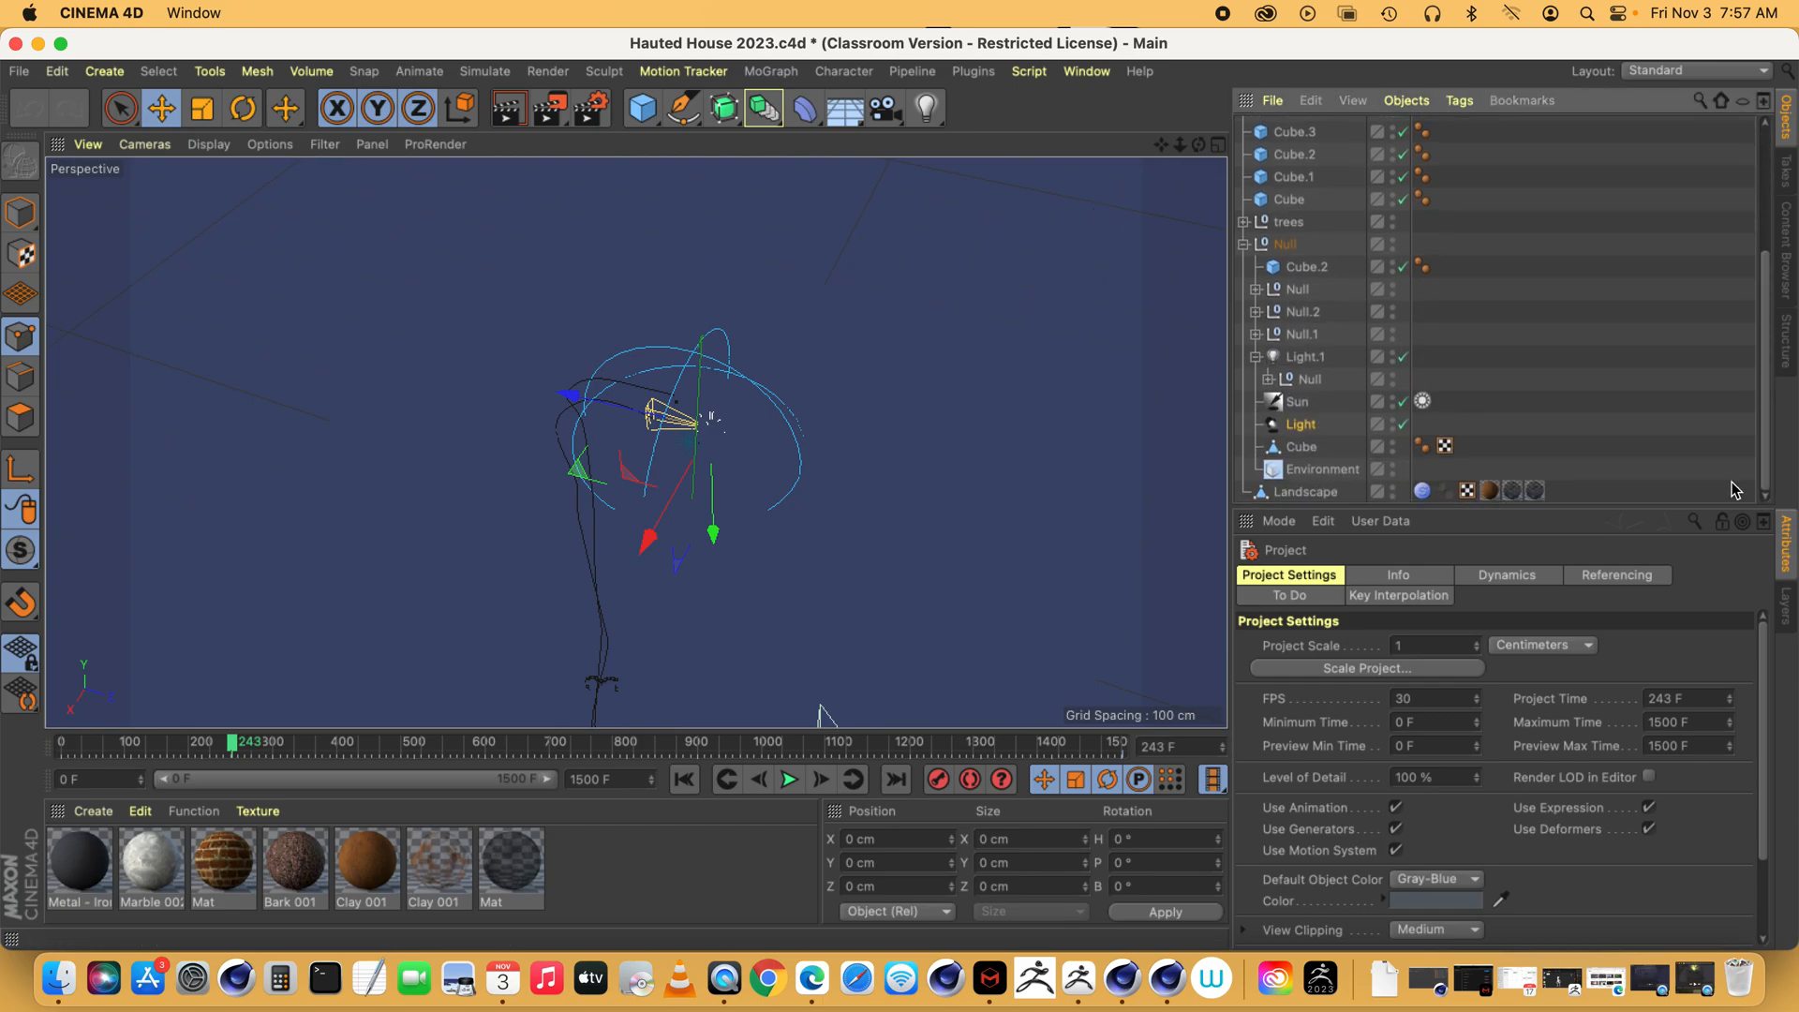
click(1393, 466)
drag(1198, 144, 1282, 159)
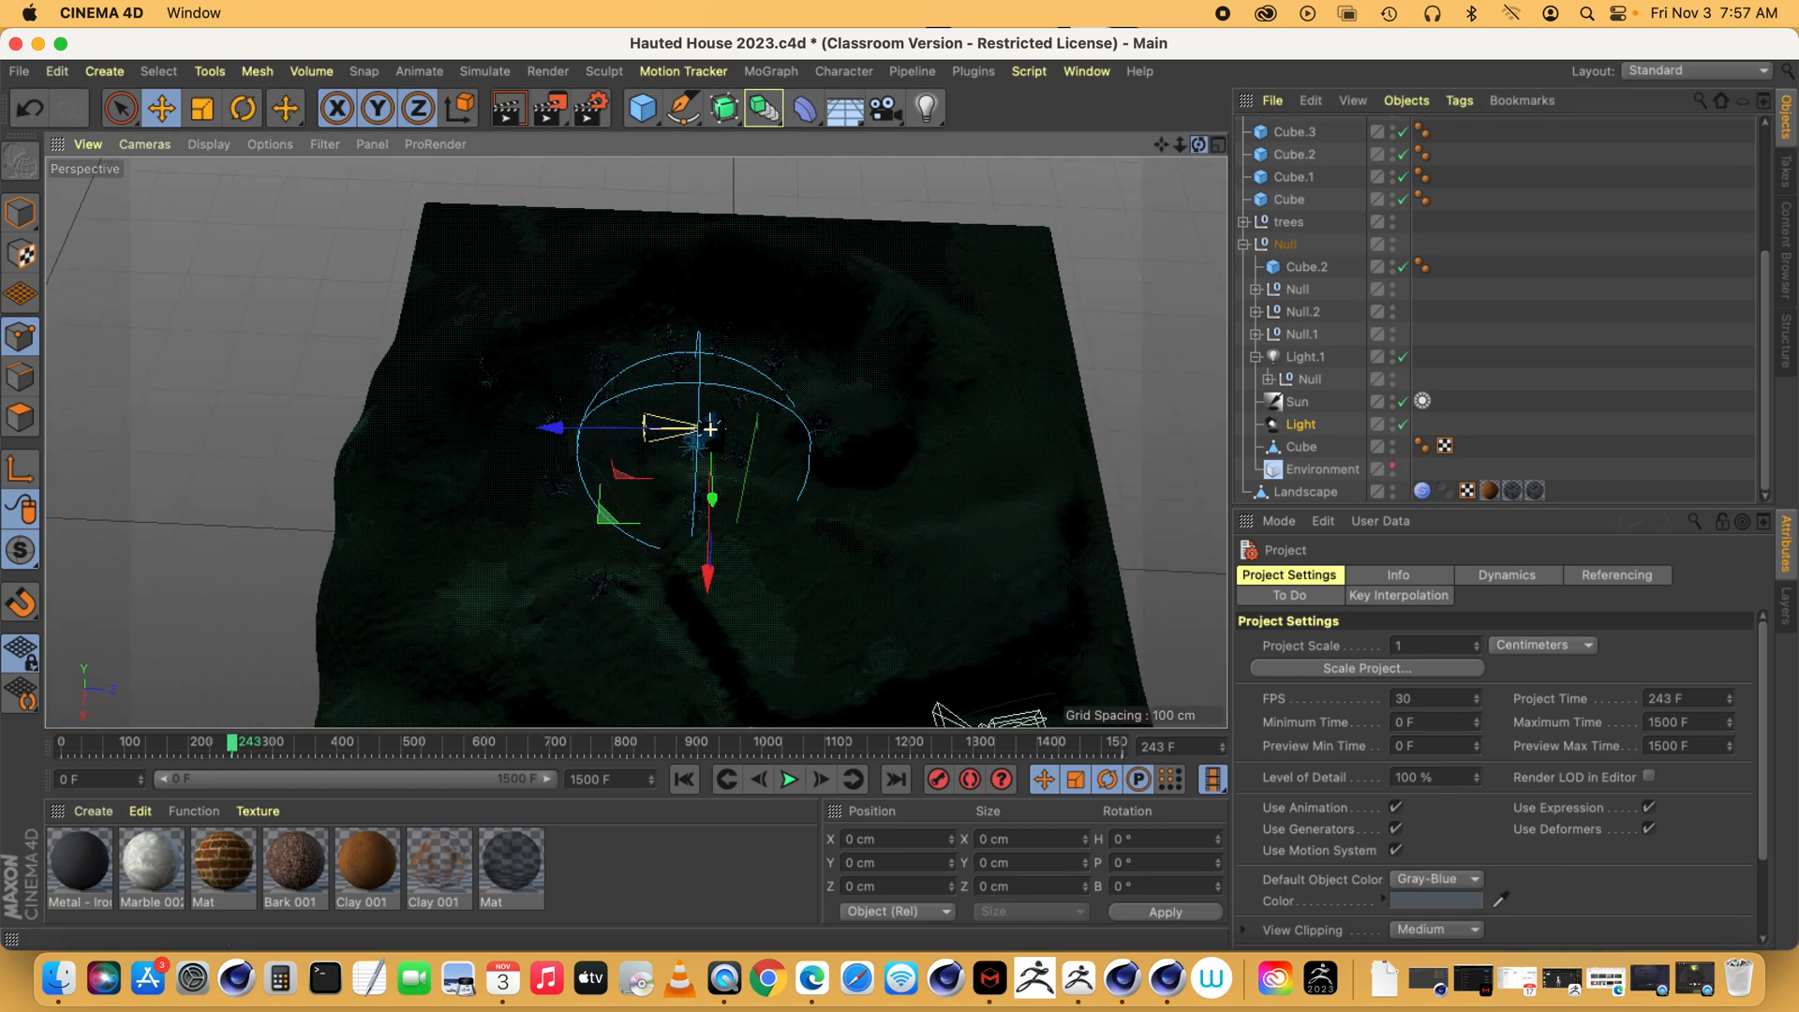
- Delete the last three material tags from the Landscape object
click(1535, 490)
key(Delete)
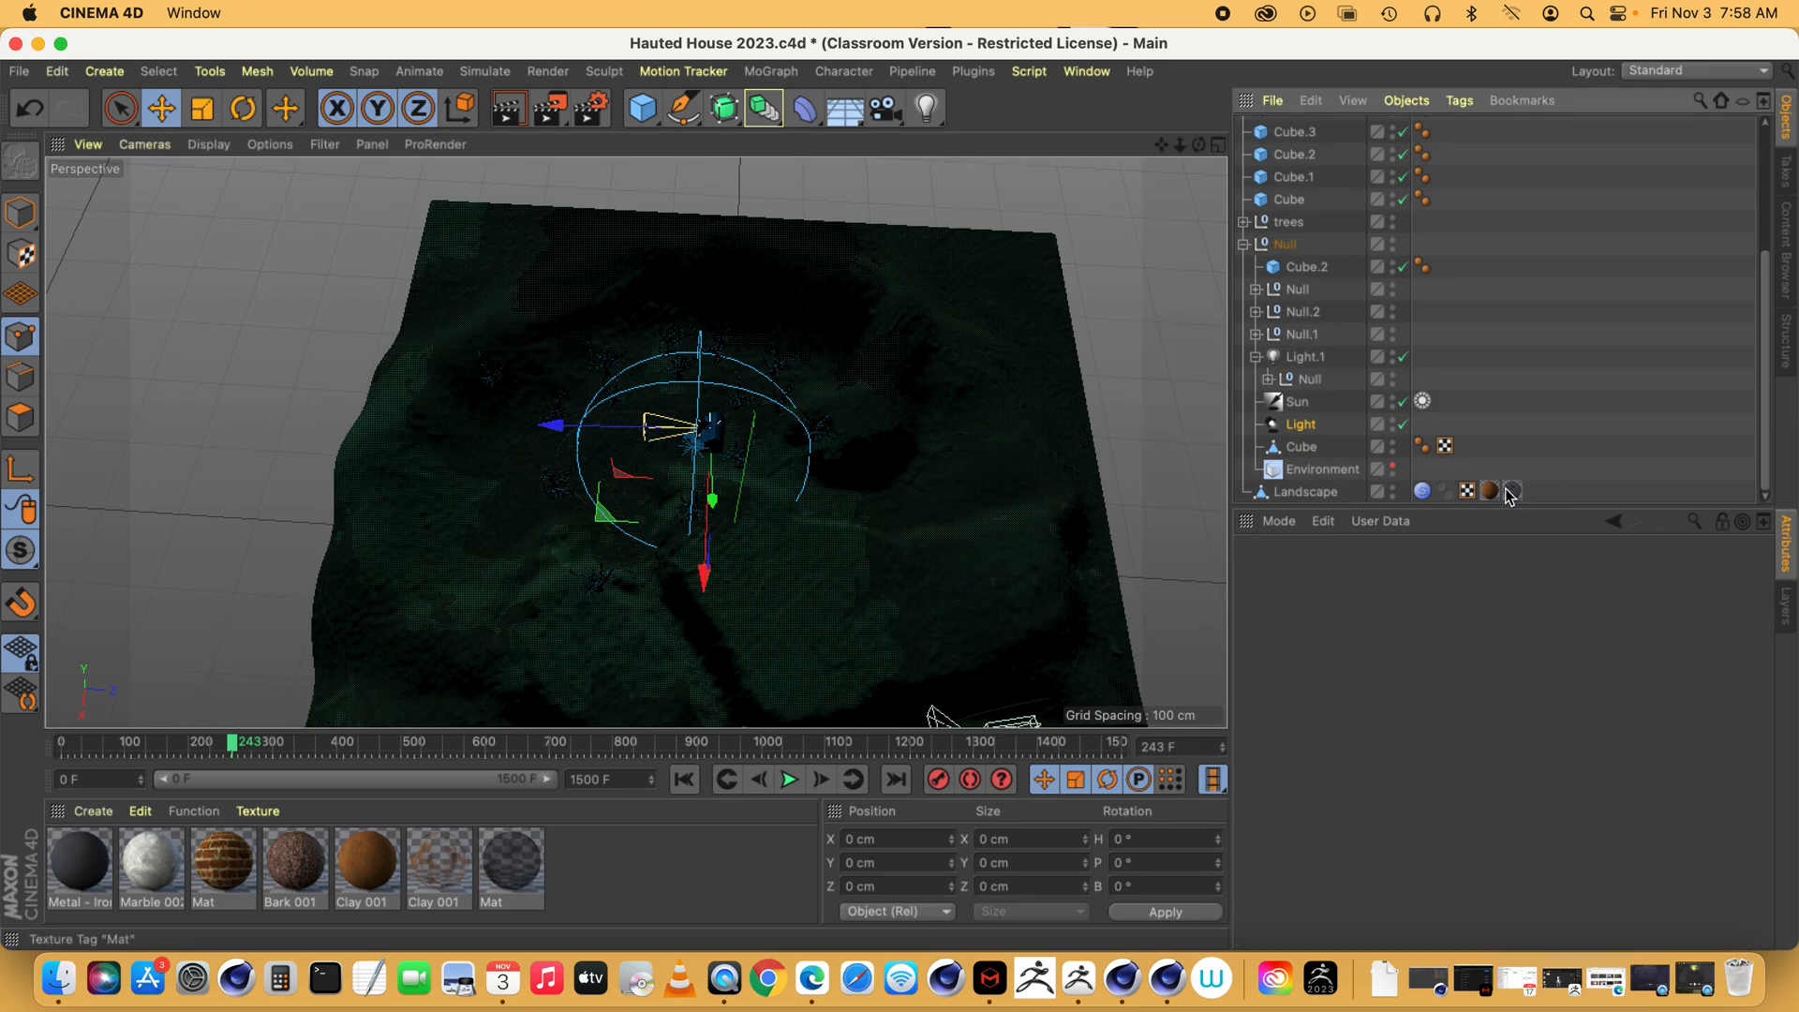
click(1512, 492)
key(Delete)
click(1490, 492)
key(Delete)
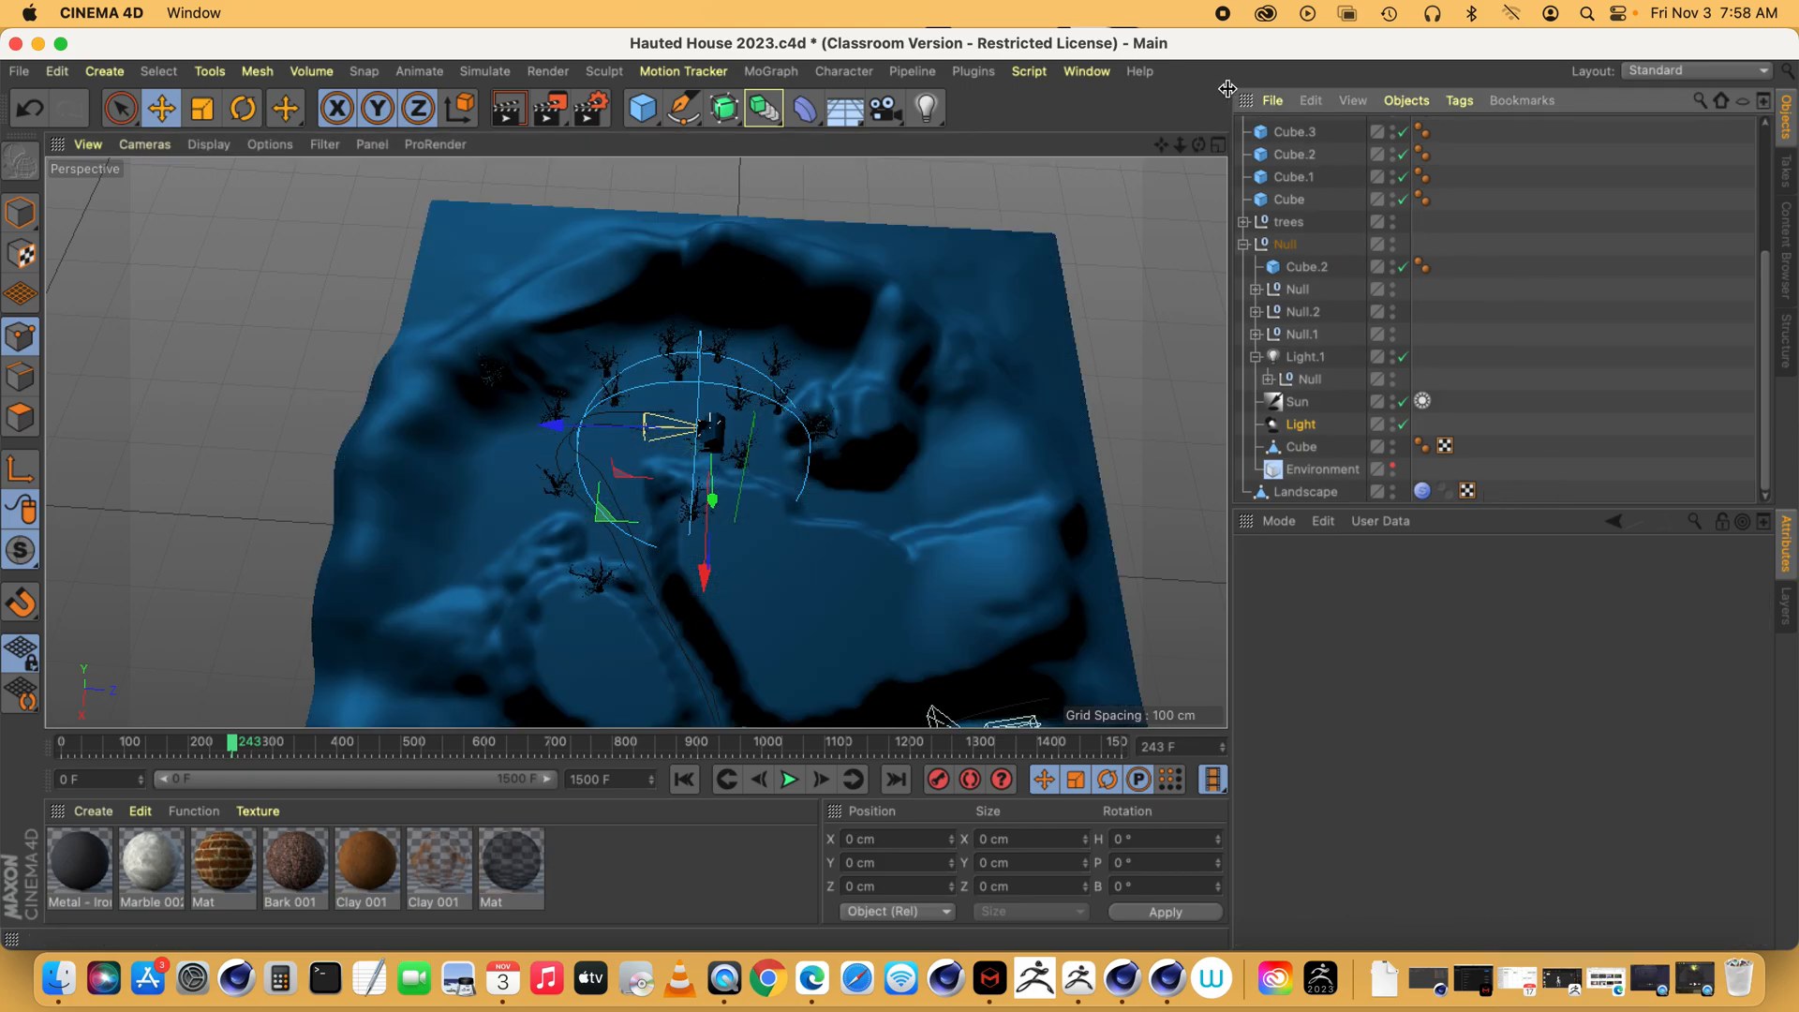
- Disable the Sun light and examine the landscape, trees and camera path from above
drag(1162, 145, 1167, 106)
click(1402, 401)
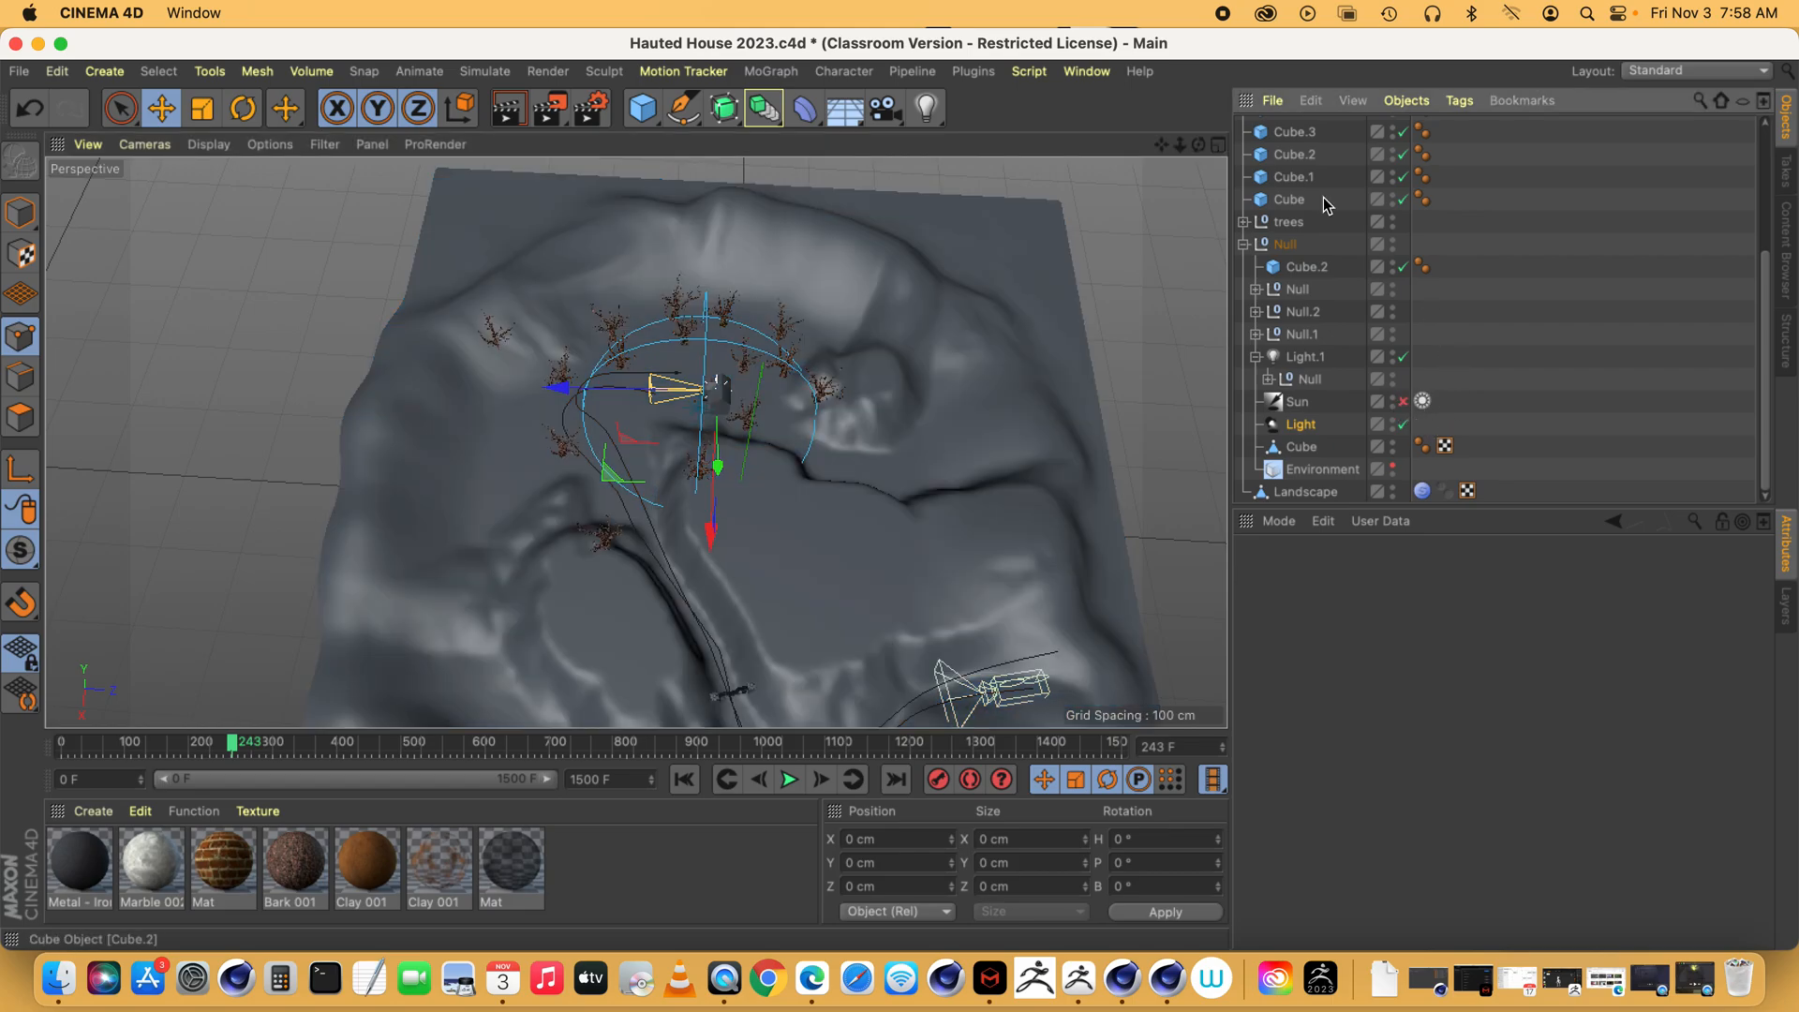
drag(1161, 144, 1124, 56)
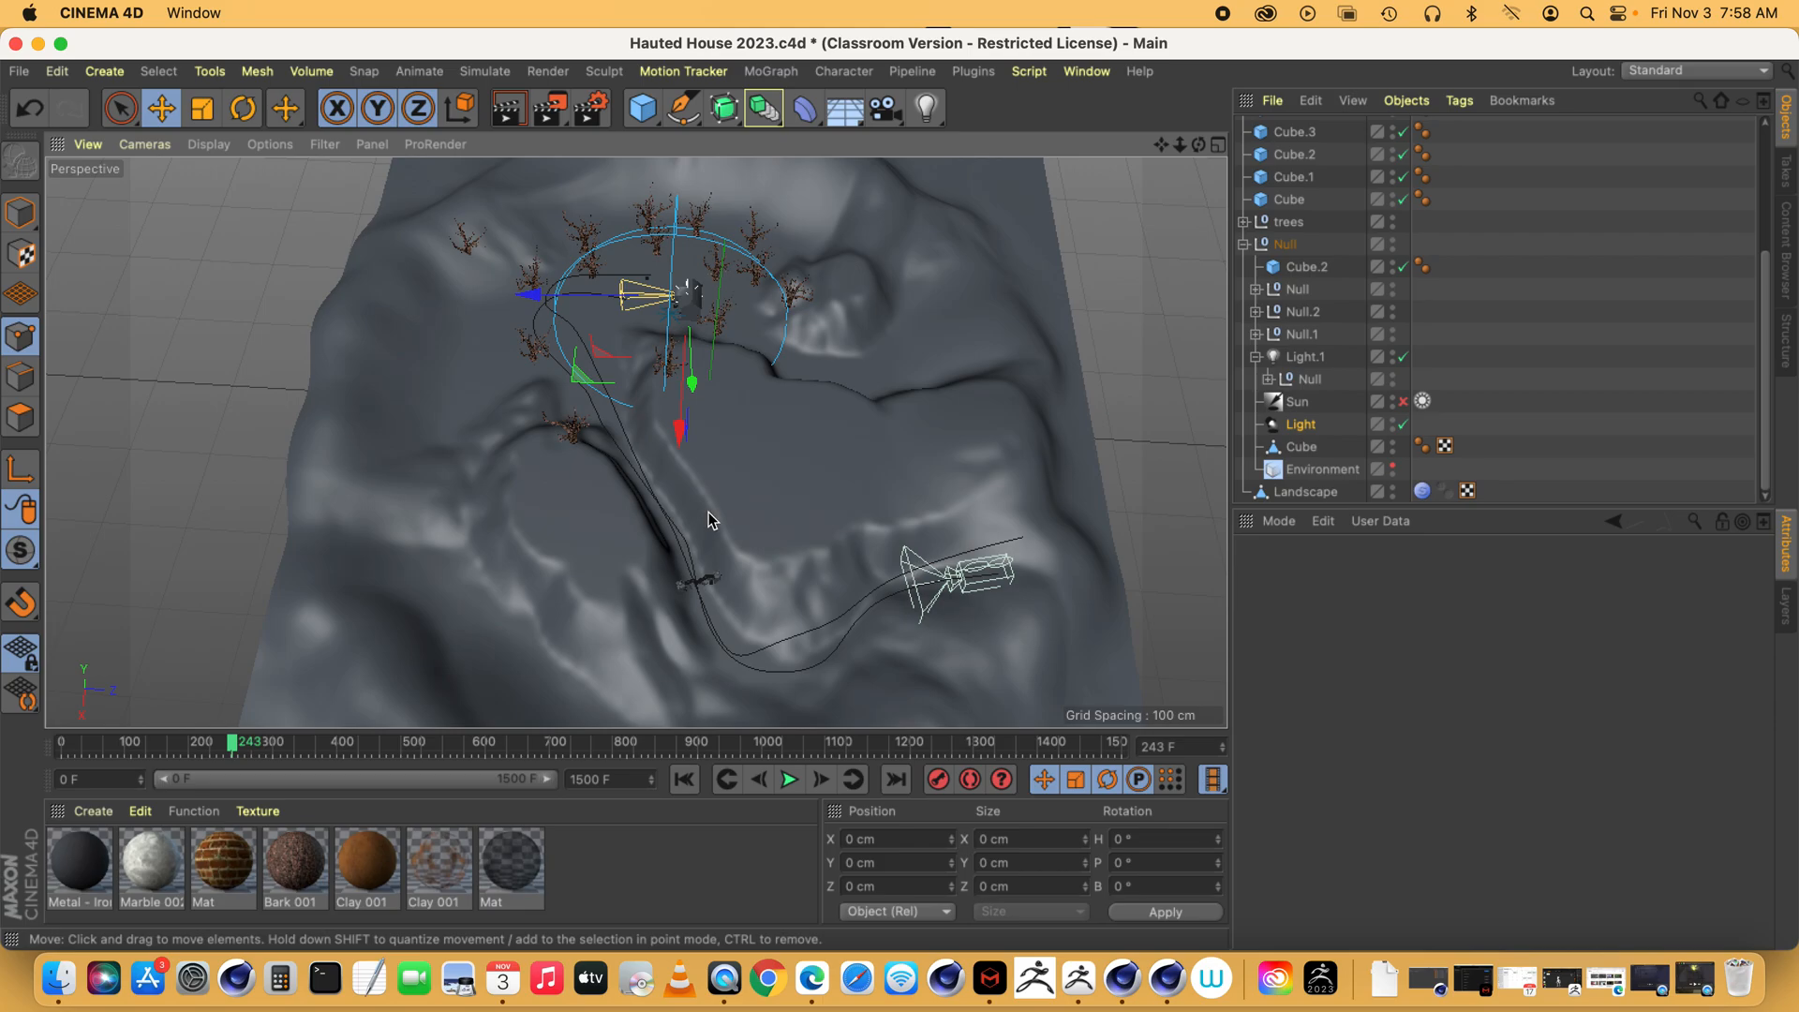
- Undo the Sun, Landscape material tag and Environment changes
key(super+z)
key(super+z)
key(super+z)
key(super+z)
key(super+z)
key(super+z)
key(super+z)
key(super+z)
key(super+z)
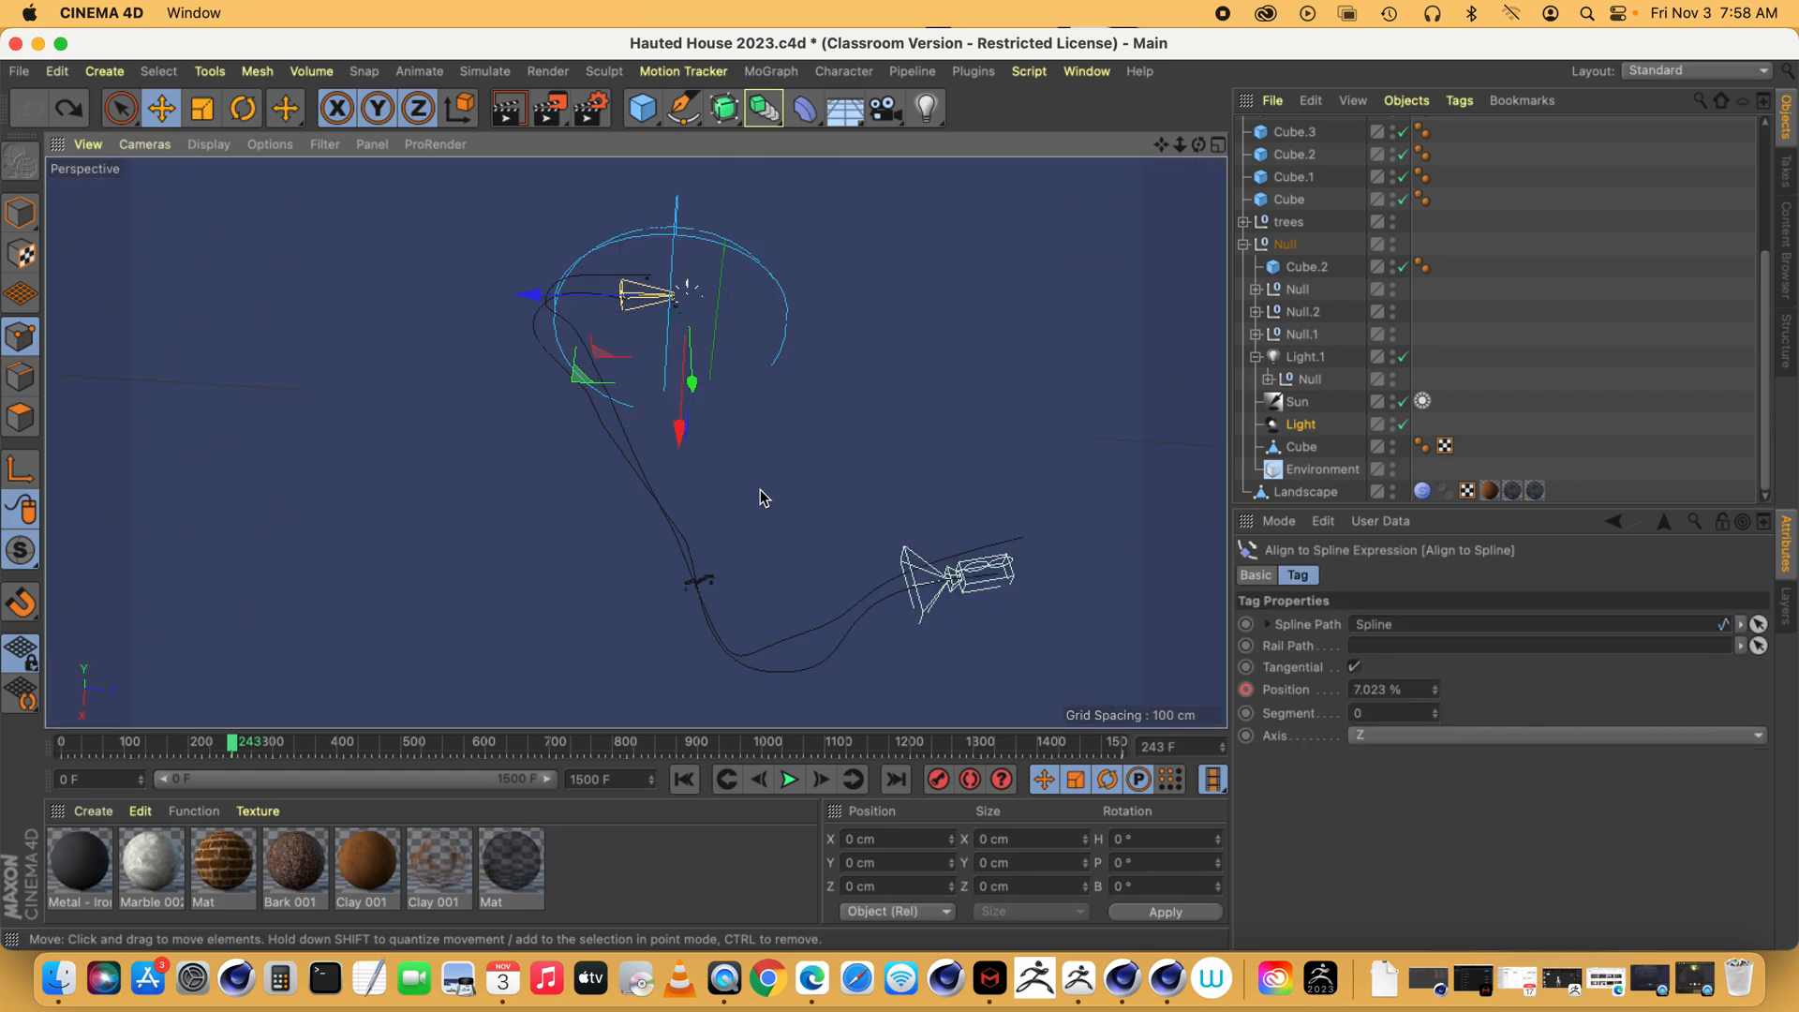
key(super+z)
click(88, 143)
- Revert the project to its saved version, discarding the changes, and scrub the camera animation back to frame 0
click(15, 69)
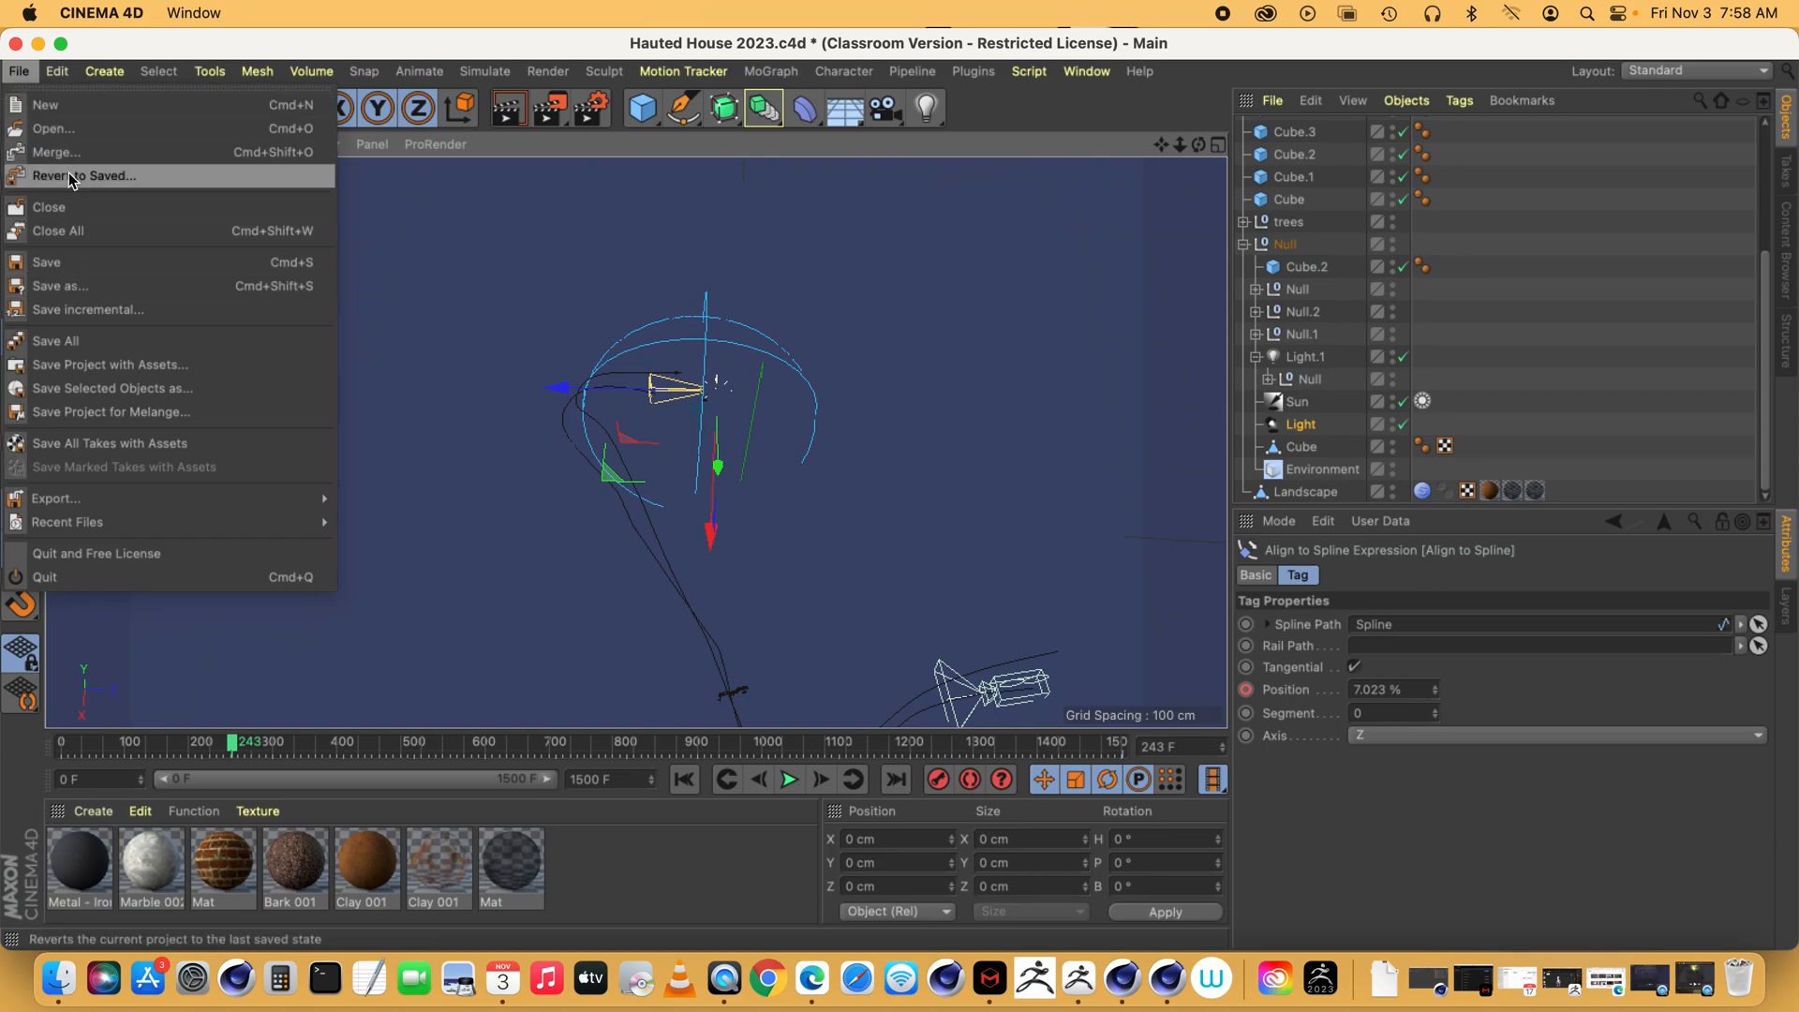
click(120, 178)
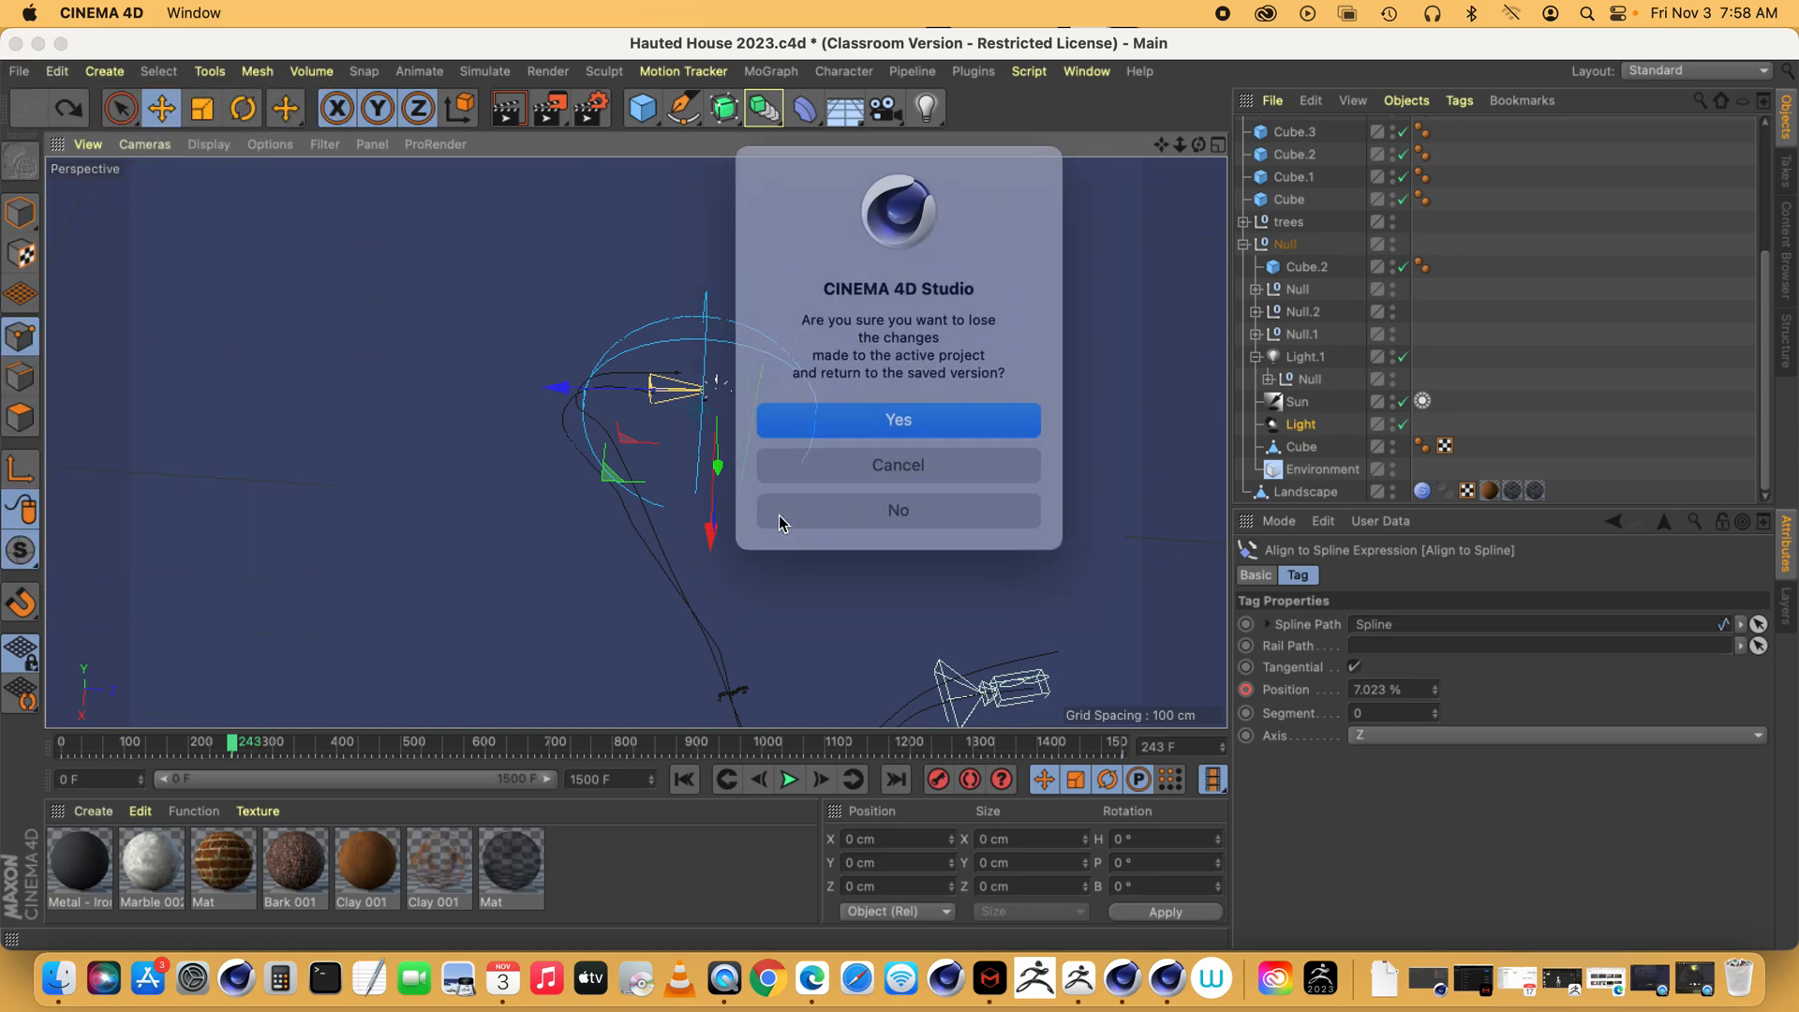
click(907, 410)
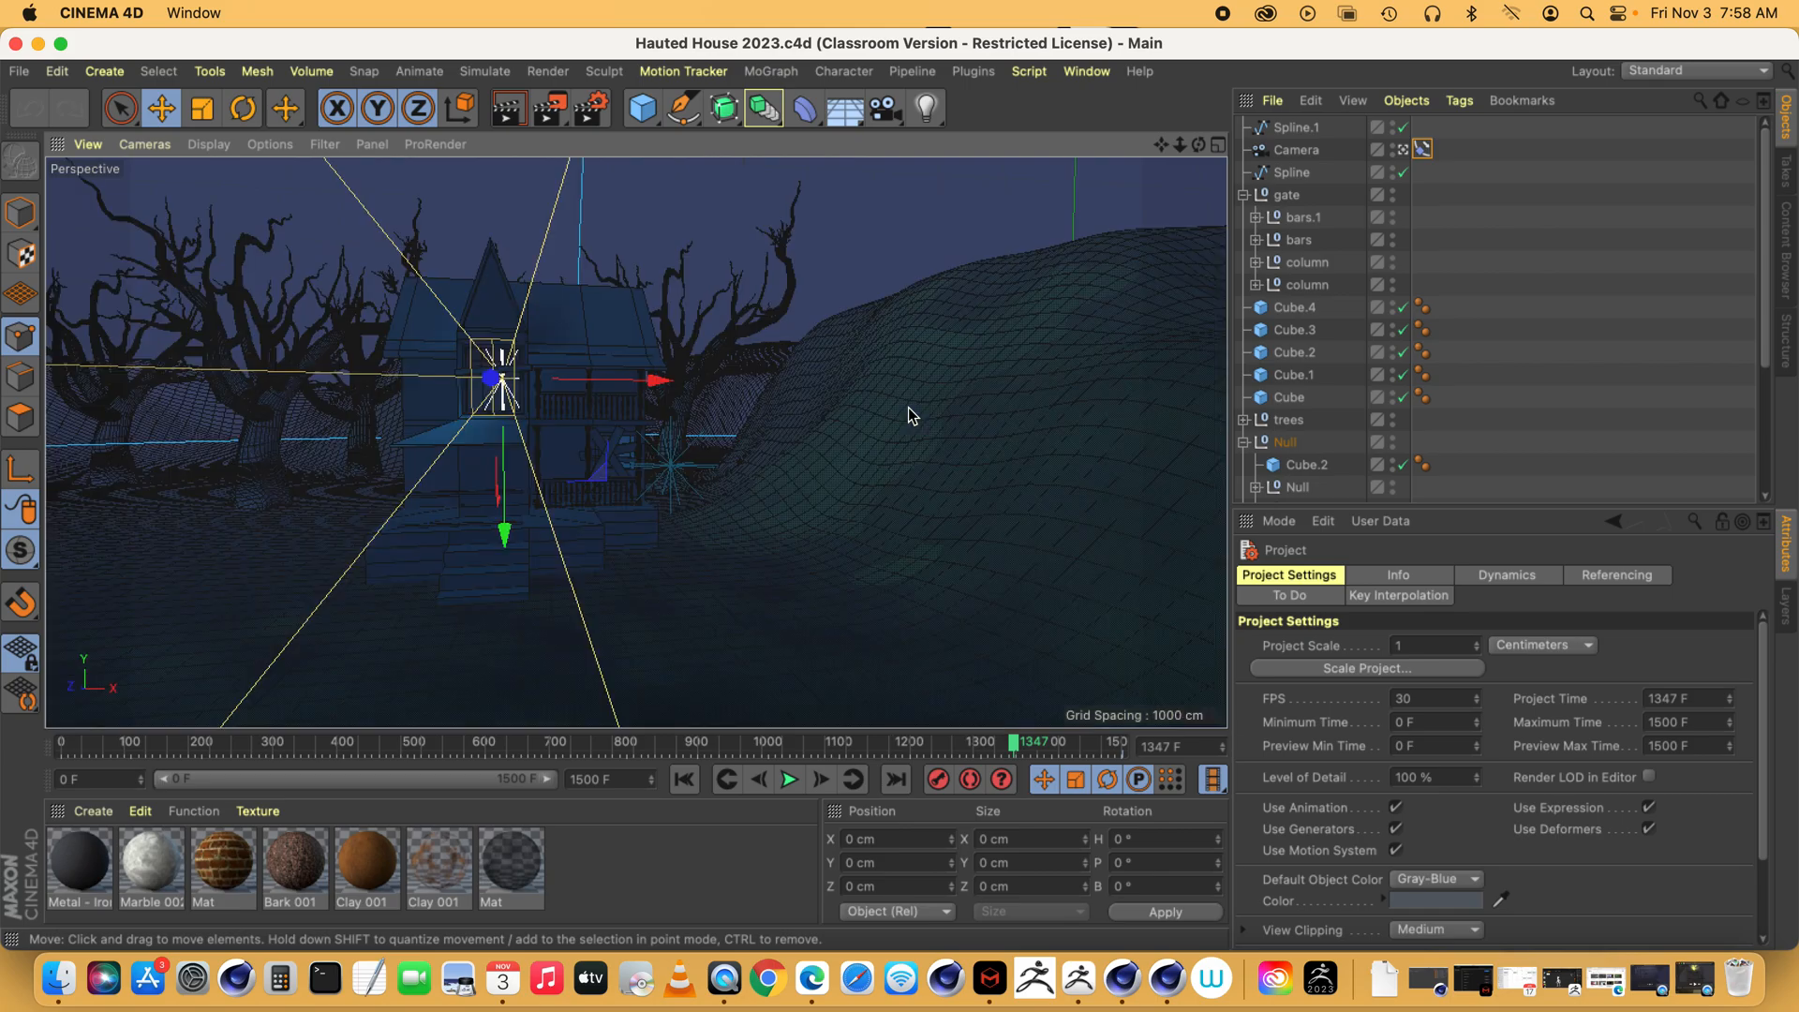
drag(1012, 742, 850, 742)
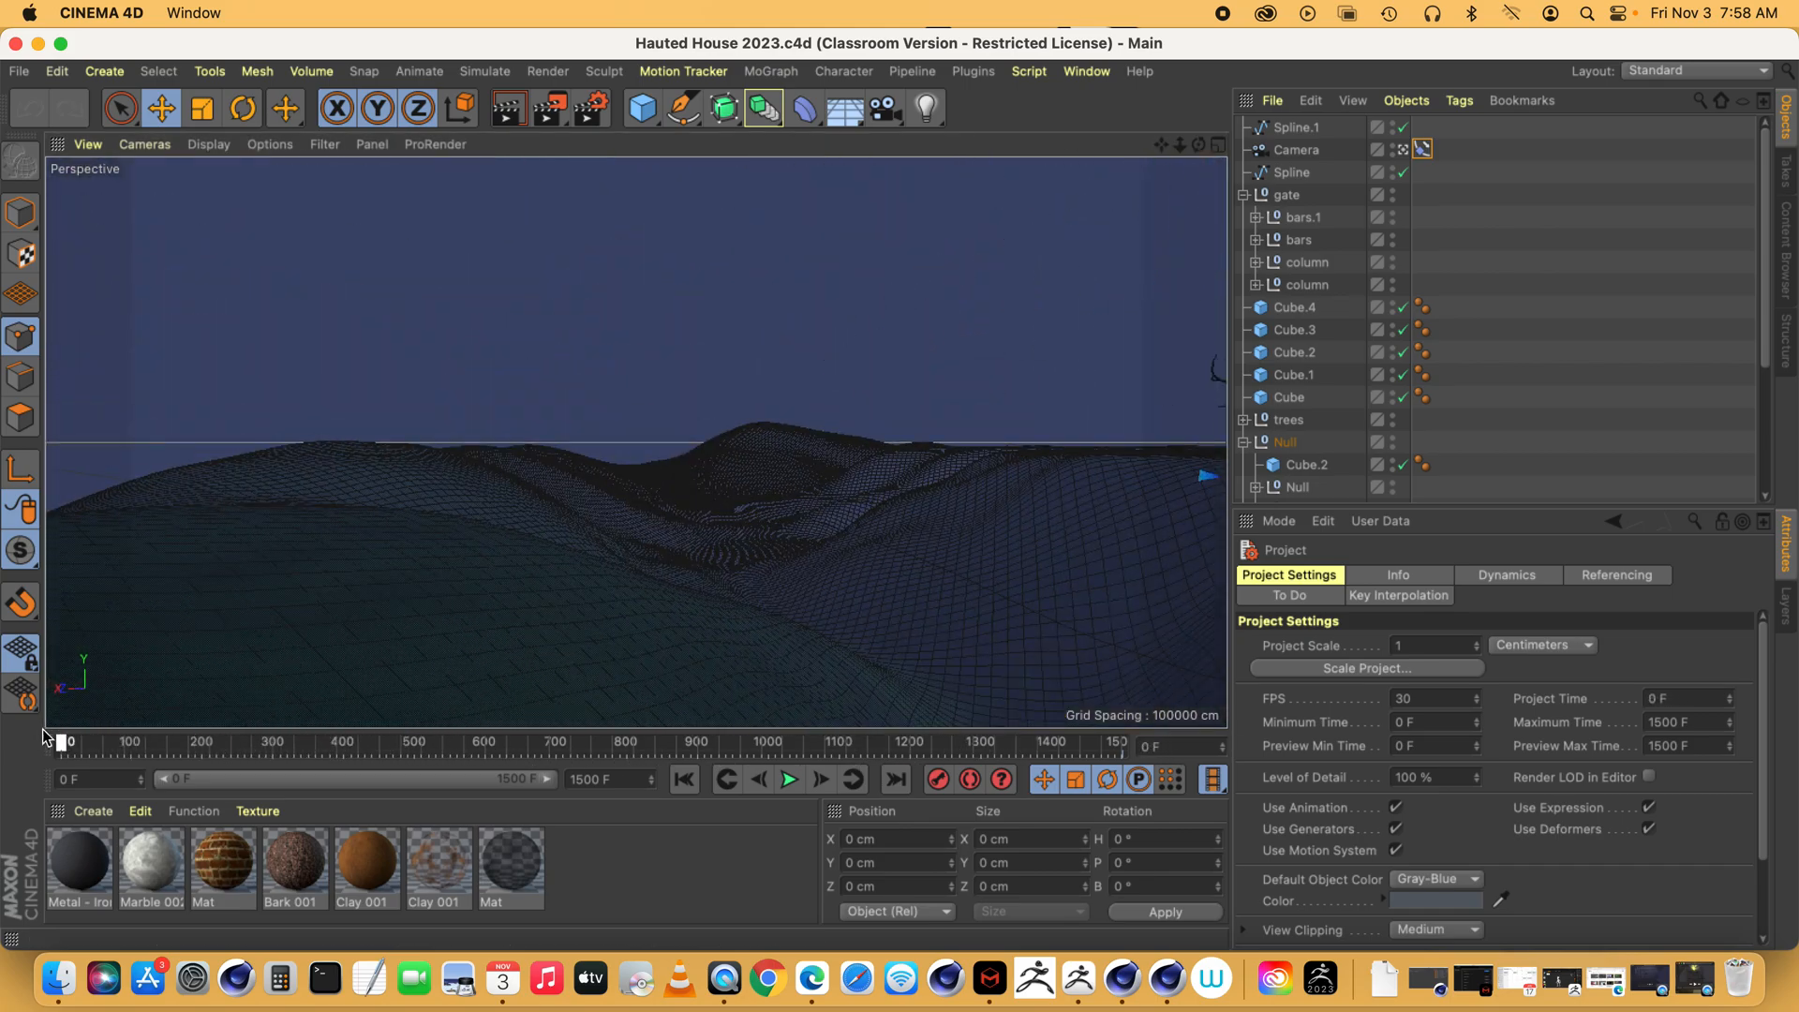